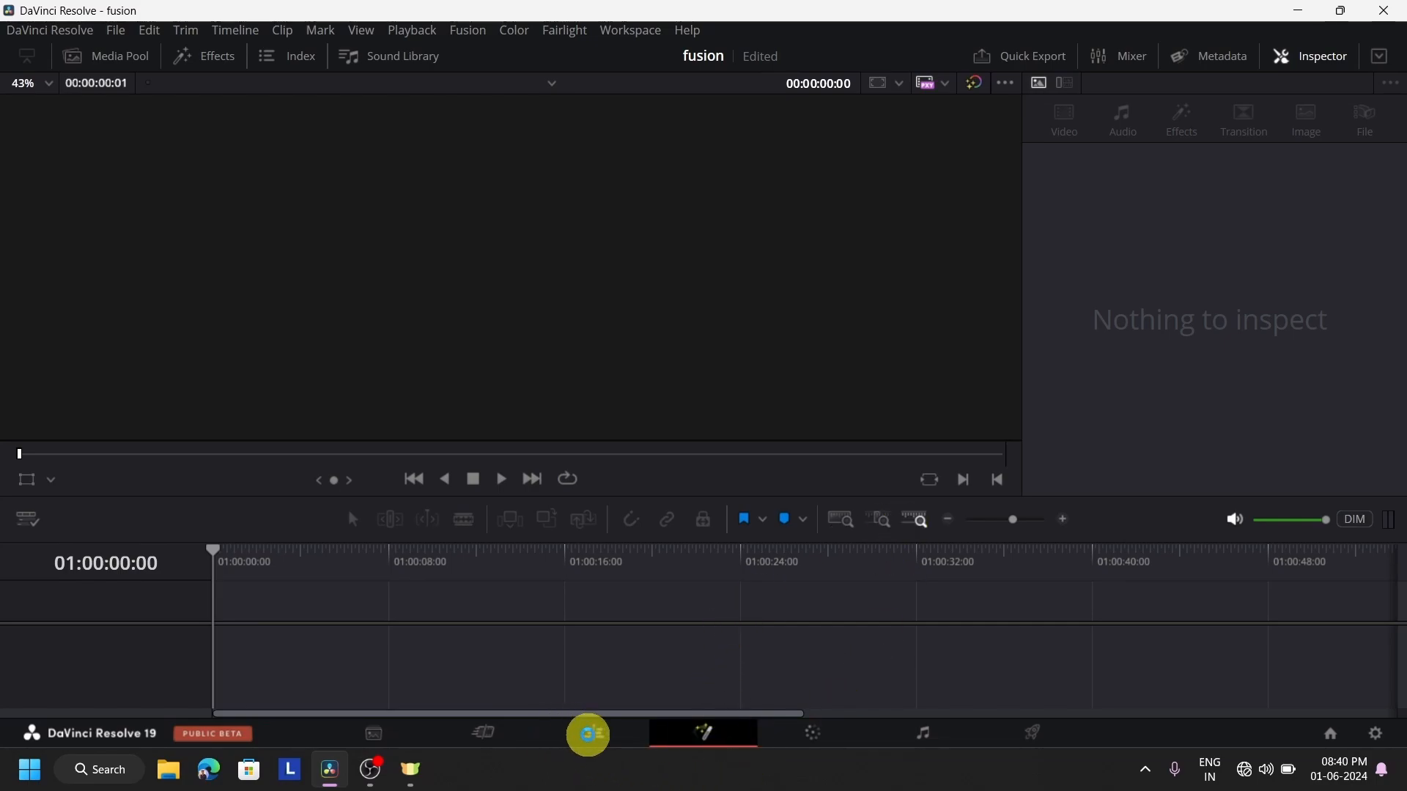
Examine the Fusion page layout, adjusting the divider between the two viewers and checking the media pool
click(589, 734)
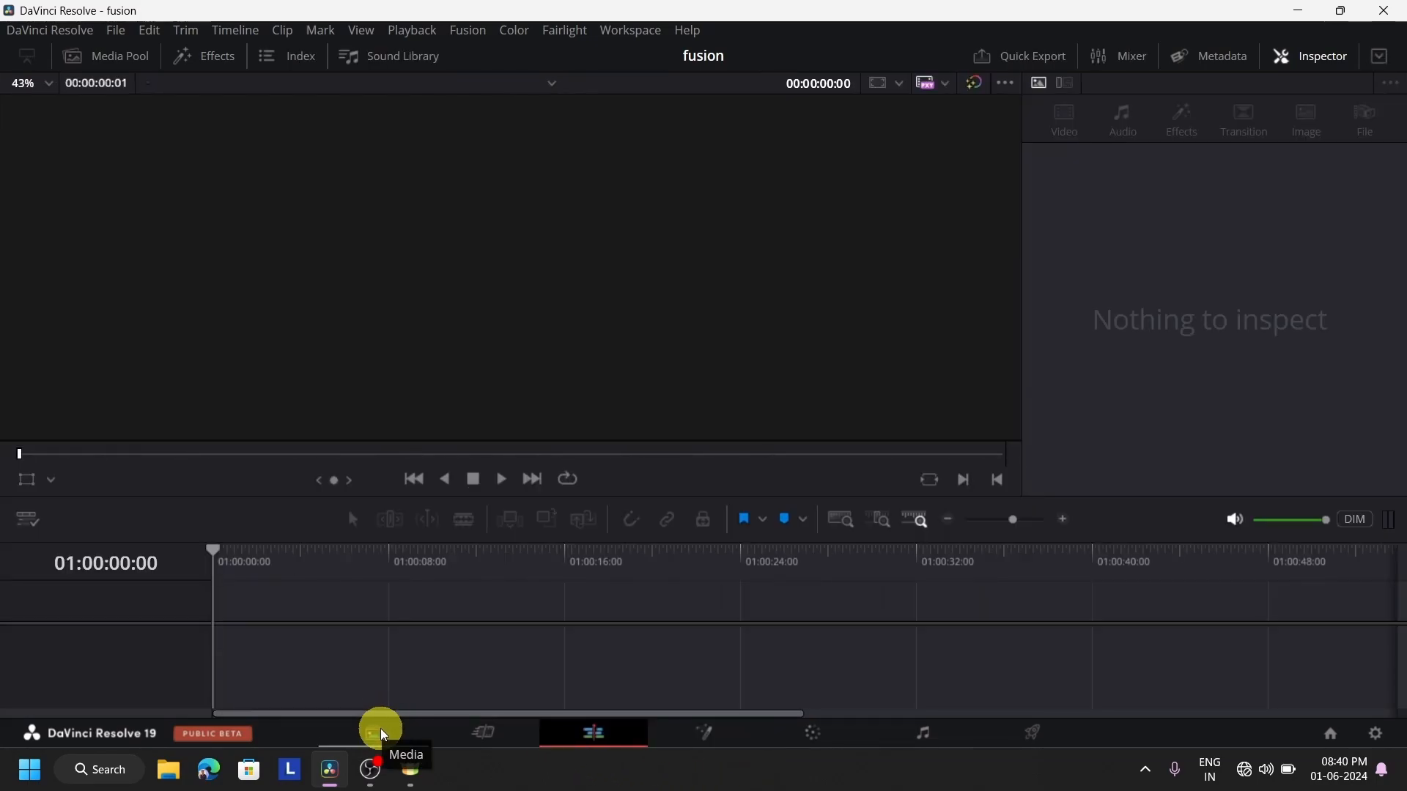
click(704, 747)
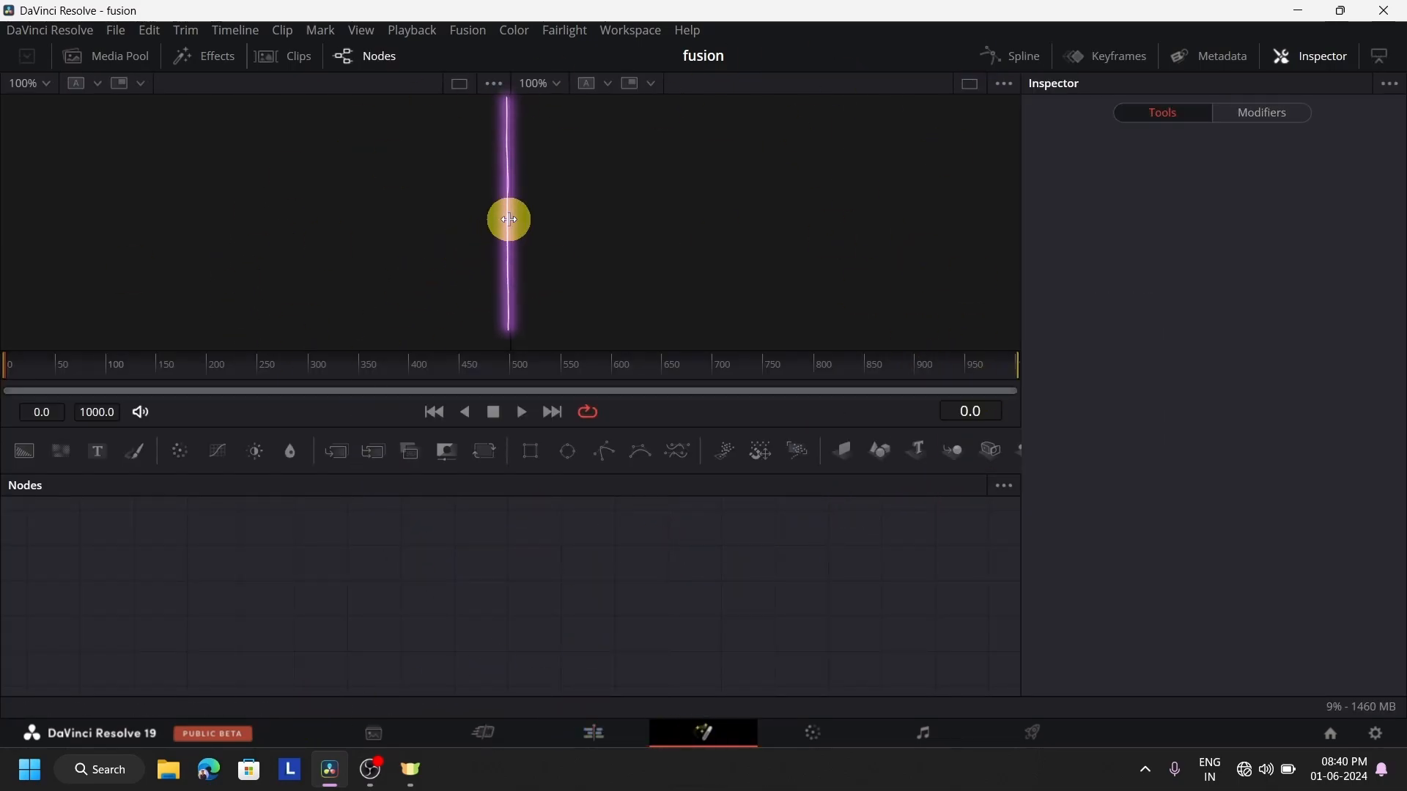
mouse_move(507, 217)
mouse_down()
mouse_move(408, 217)
mouse_move(515, 216)
mouse_up()
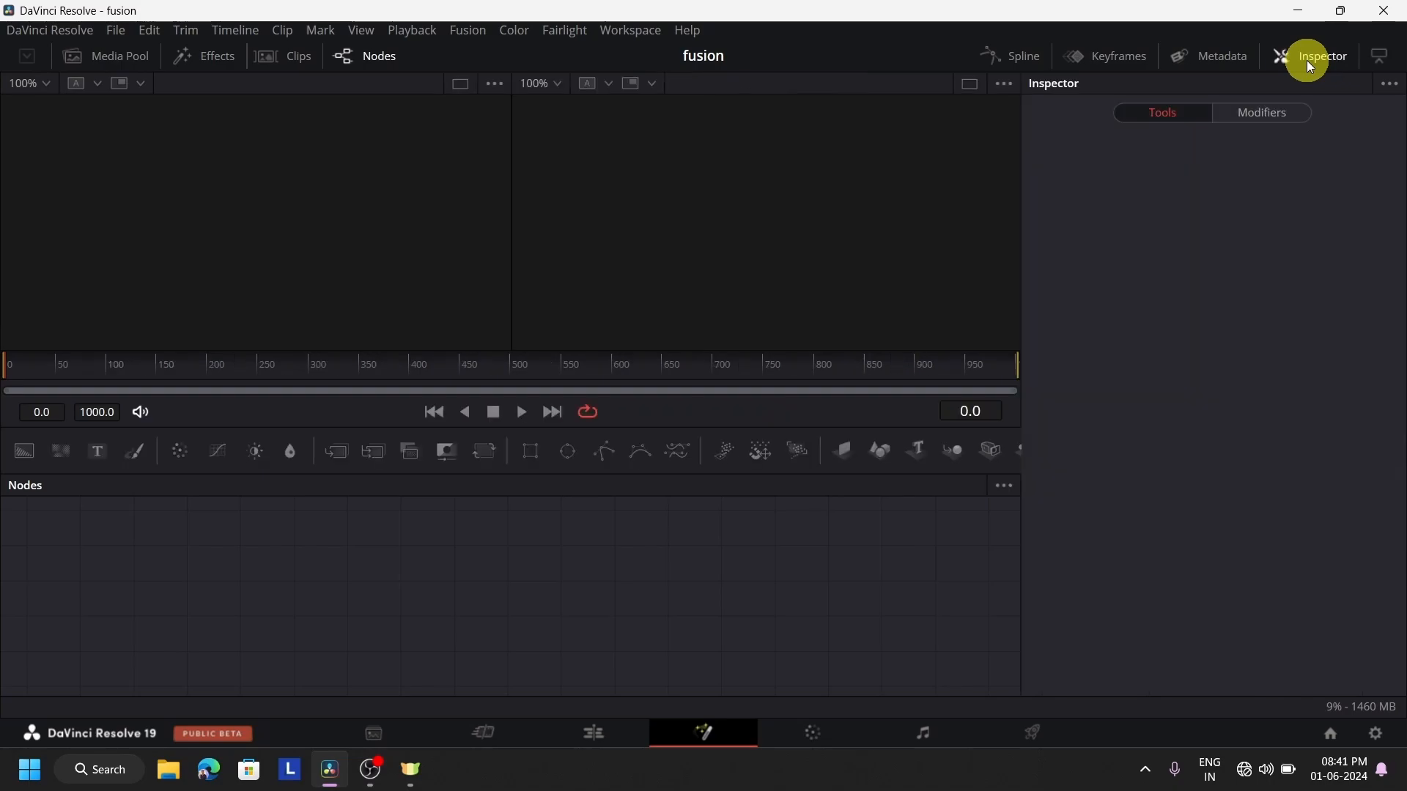
click(92, 55)
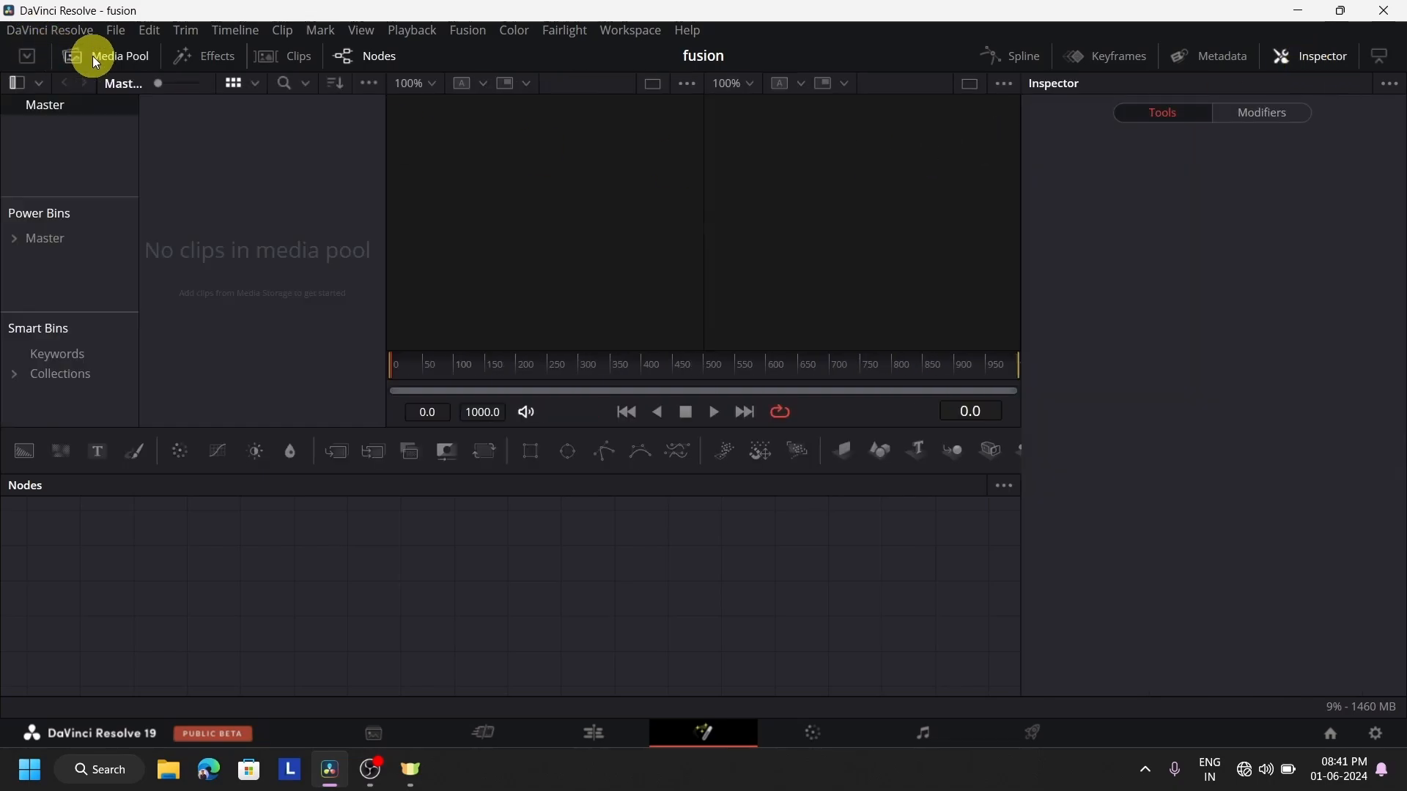
click(92, 56)
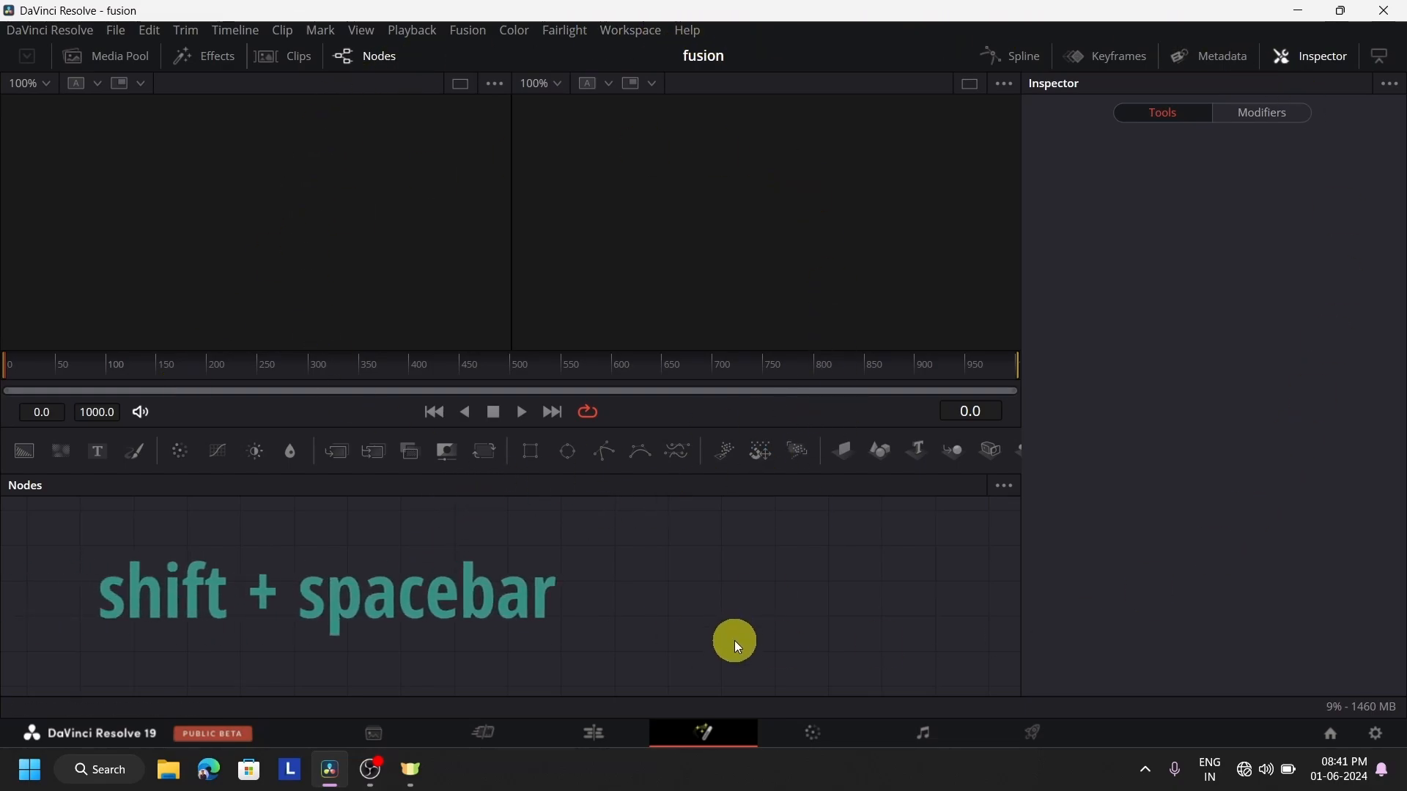
Browse the list of available Fusion tools in the Select Tool dialog without adding any
key(shift+space)
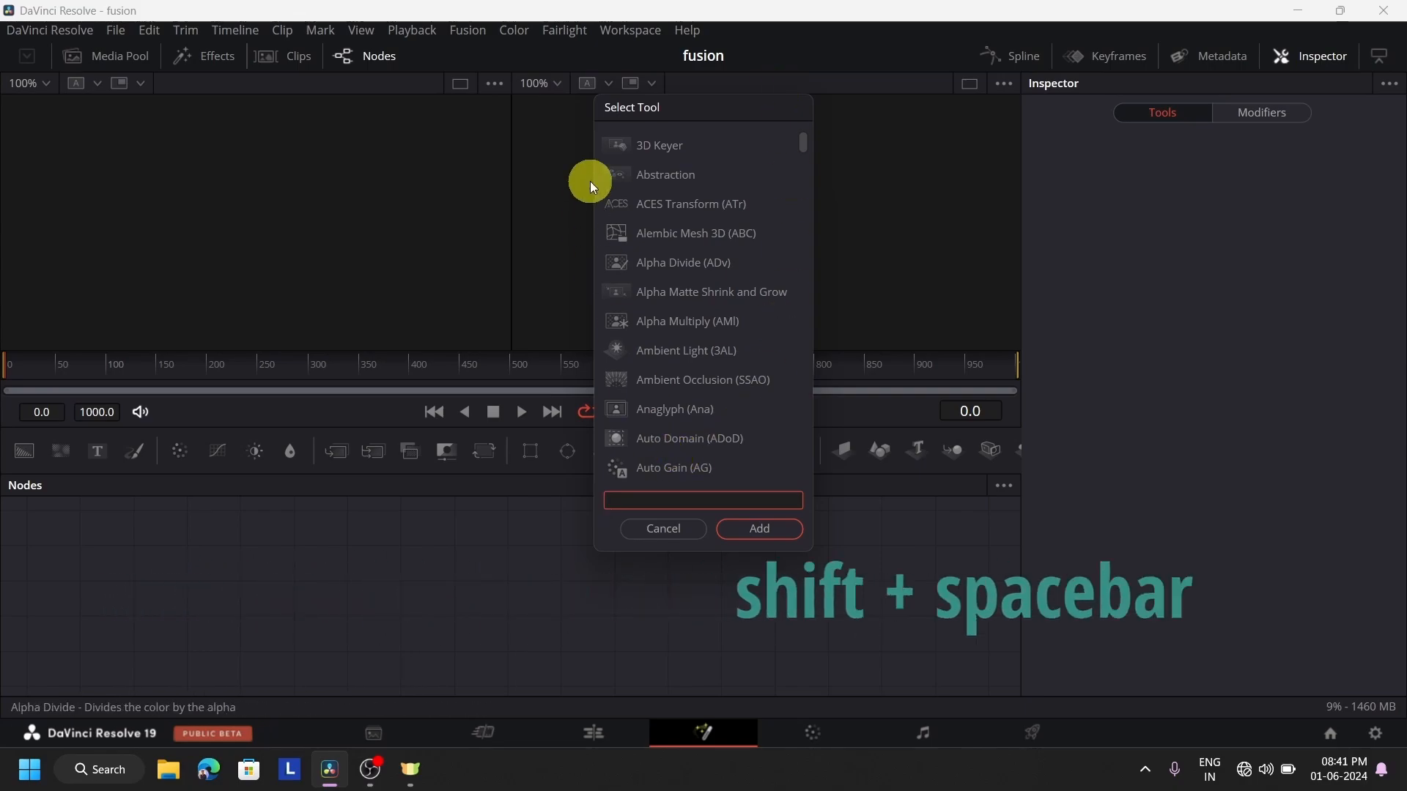
scroll(638, 310, down, 10)
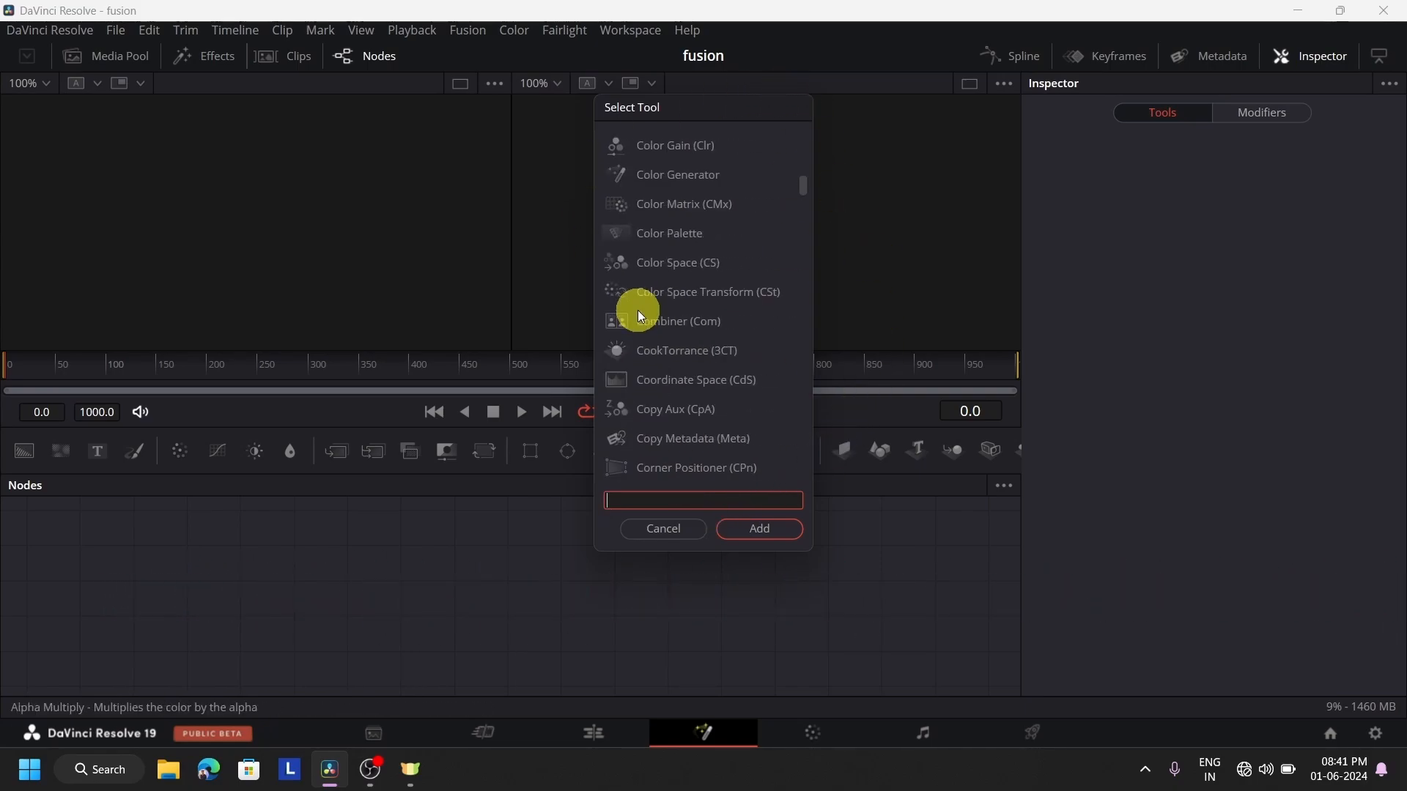
scroll(638, 310, down, 4)
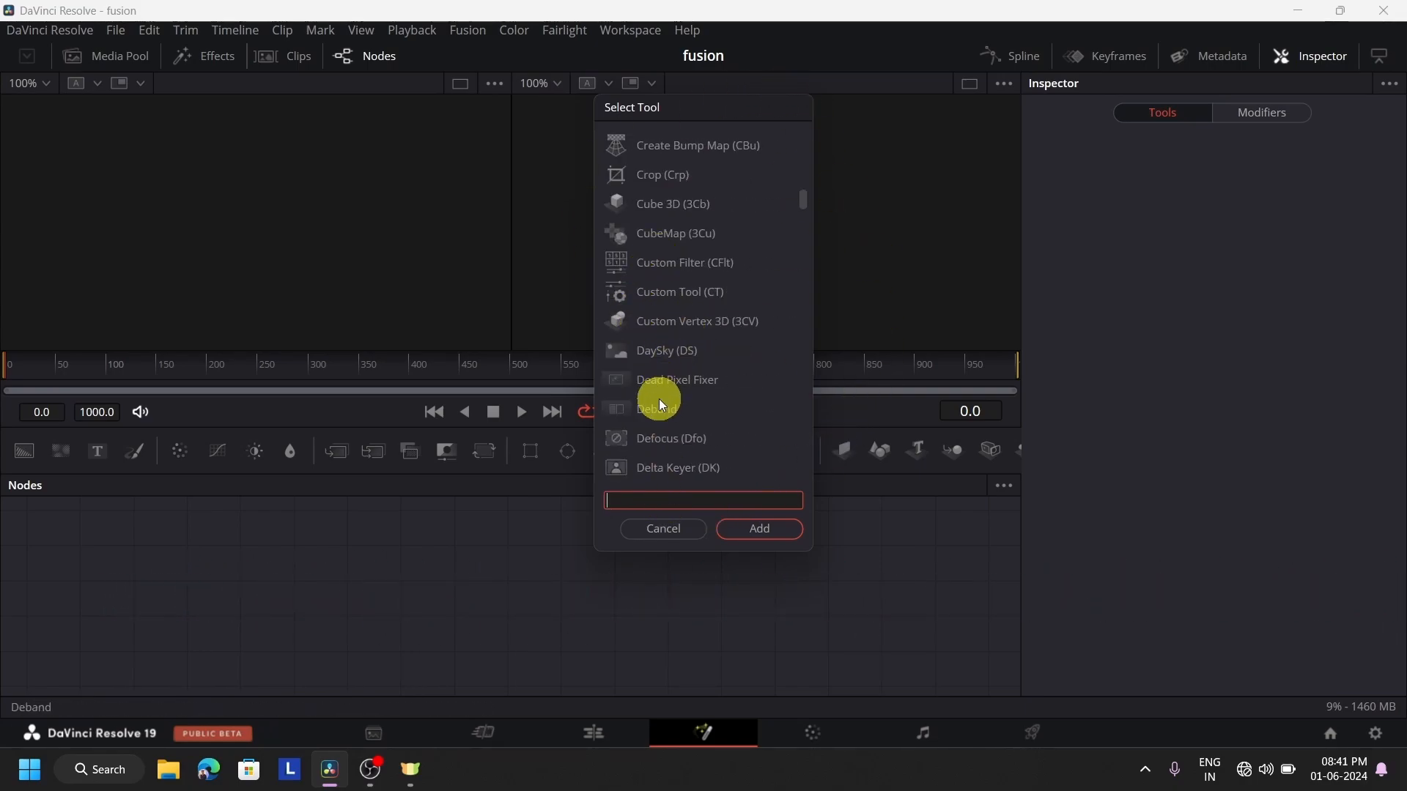
click(670, 536)
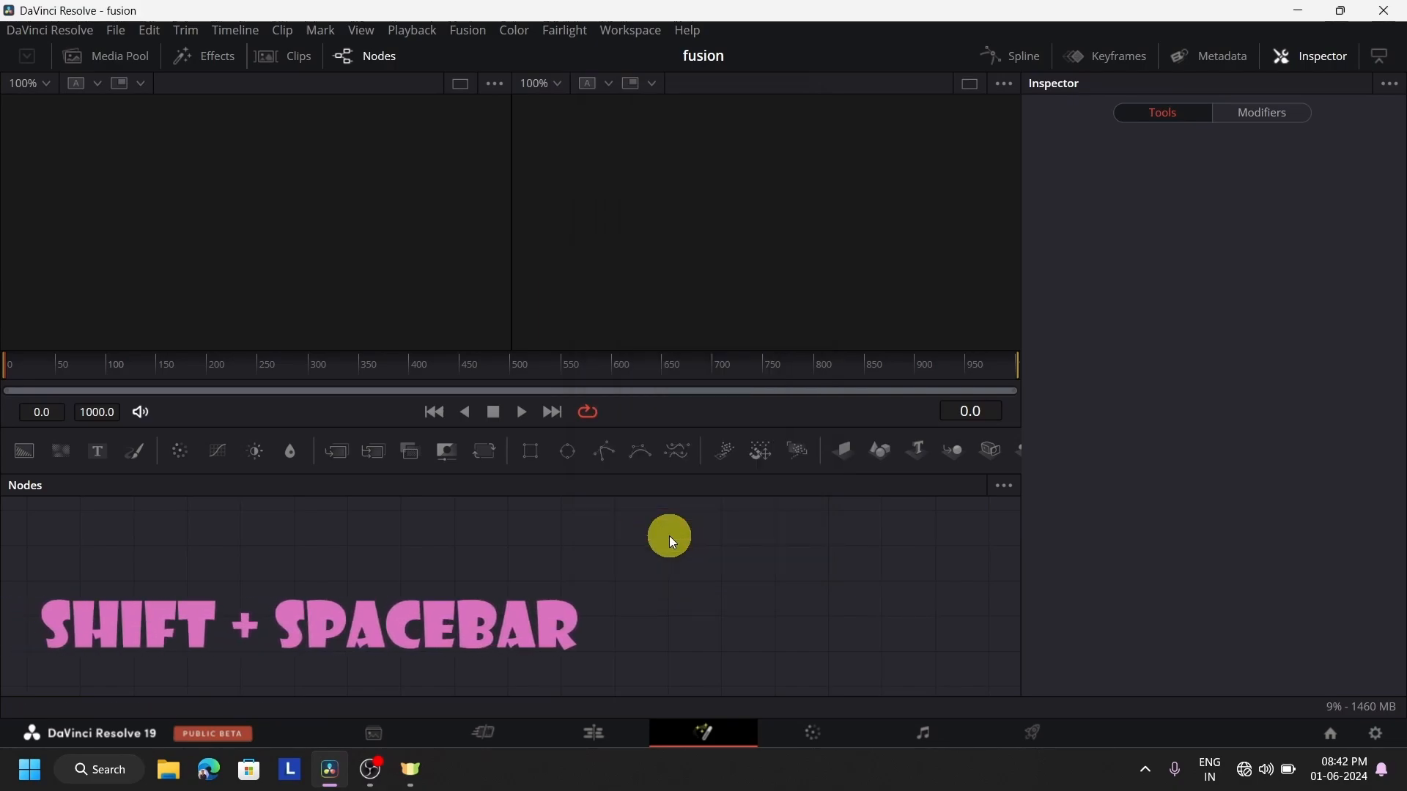
key(shift+space)
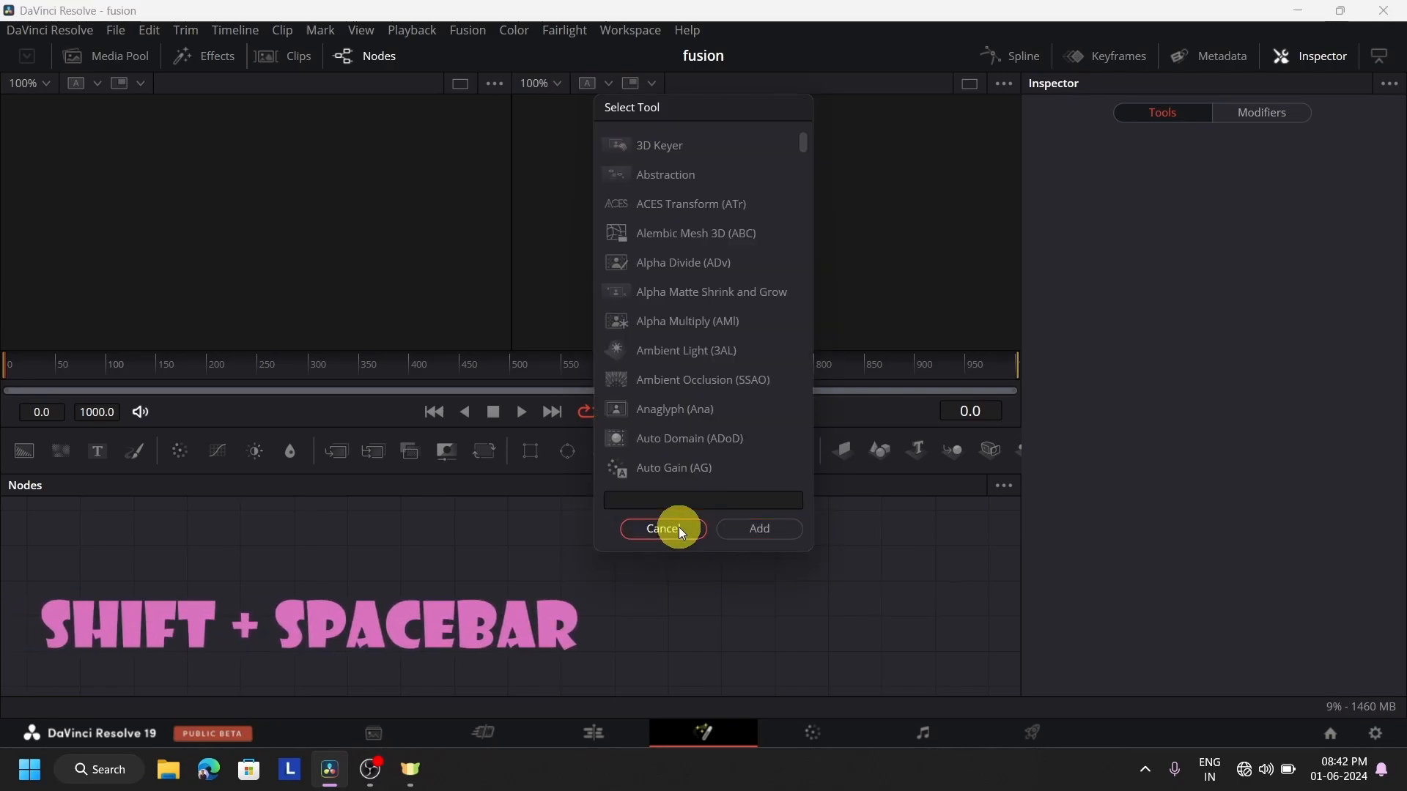
click(671, 531)
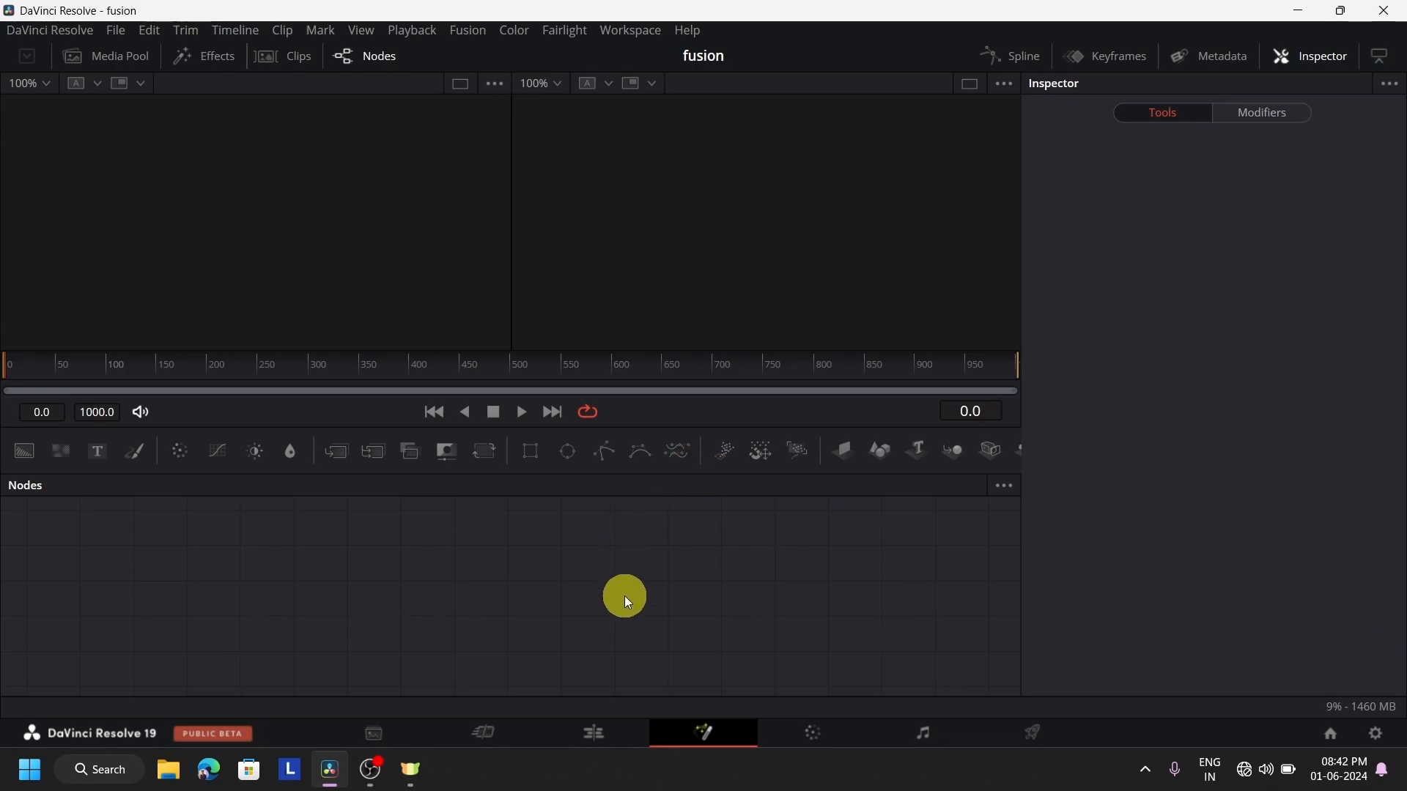
Compare the Edit and Fusion pages, and show the media pool on the Edit page
click(600, 729)
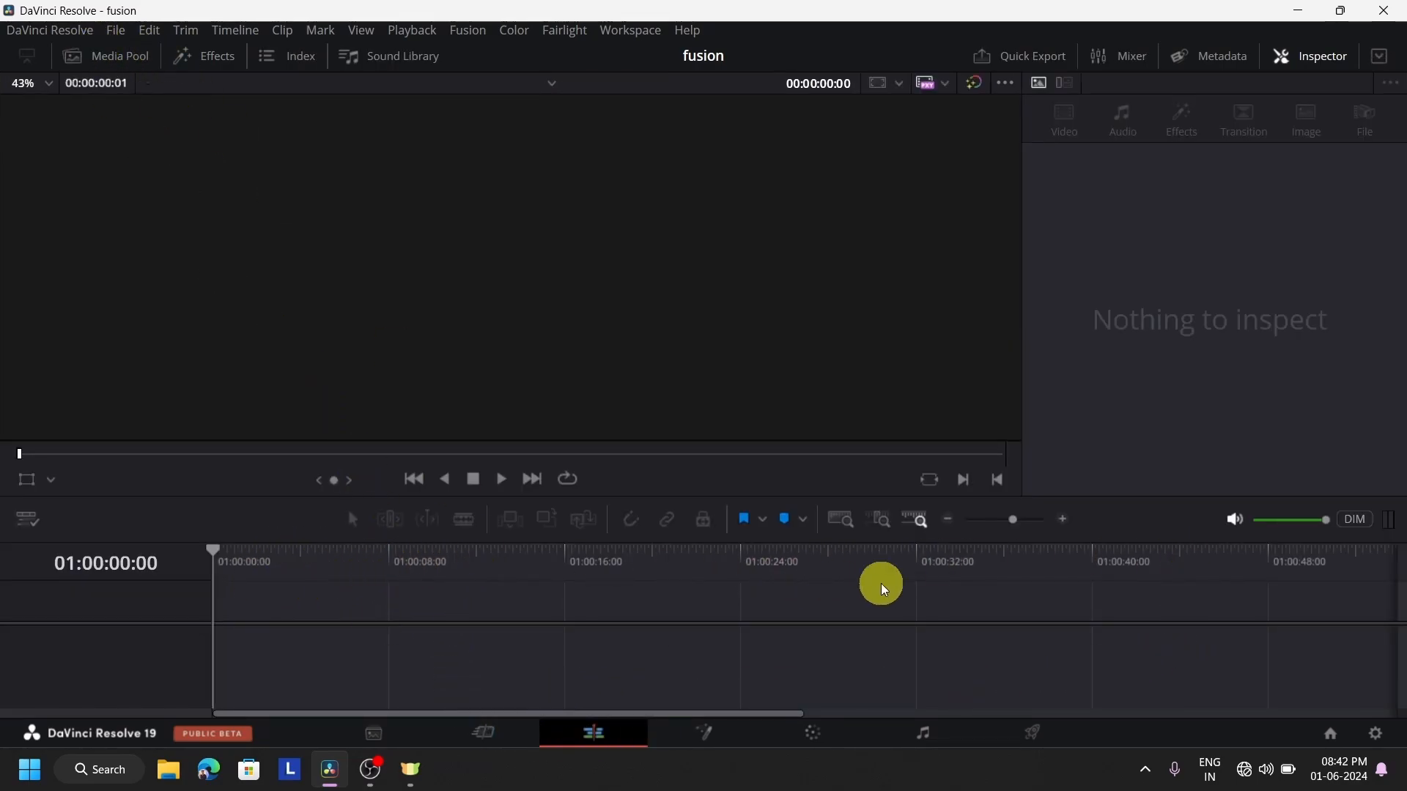
click(708, 733)
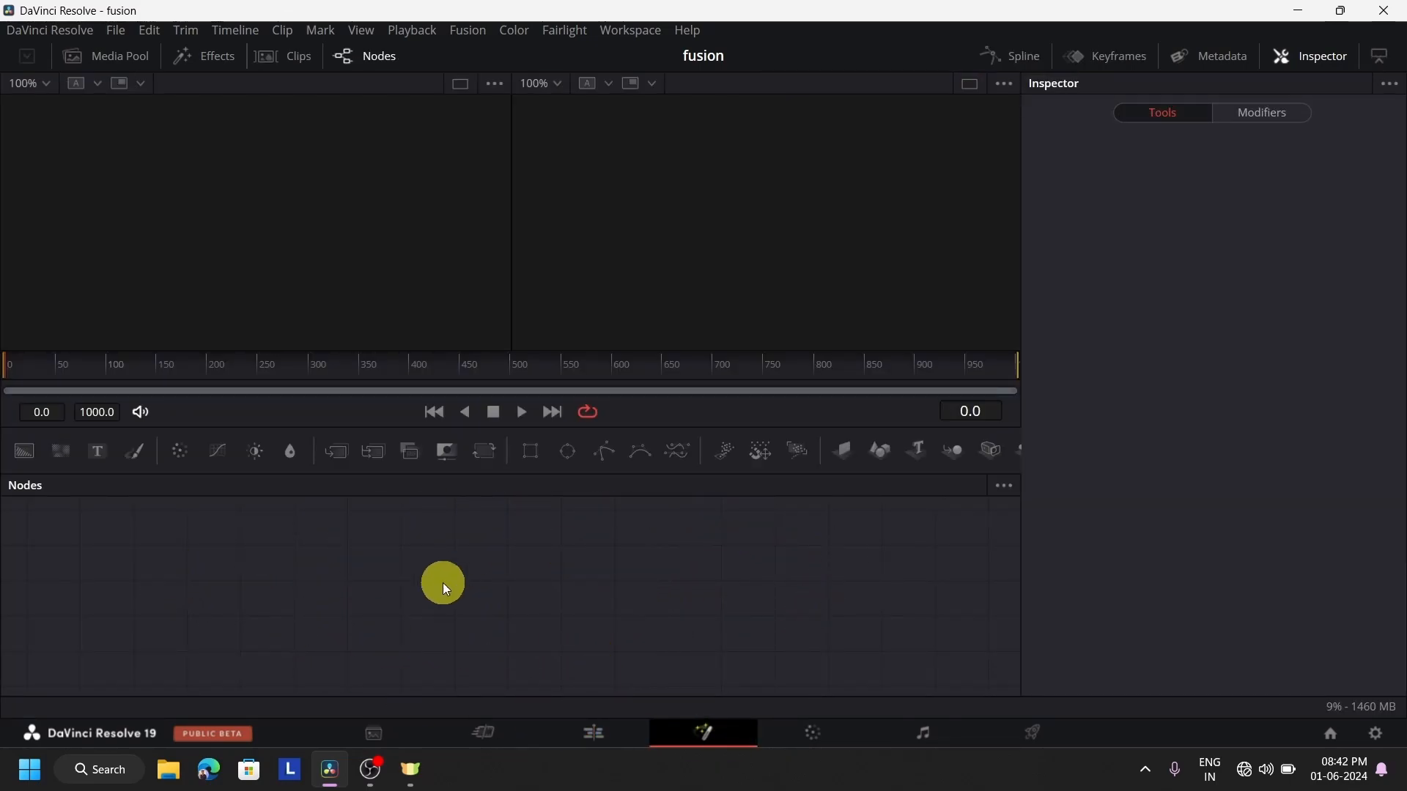
click(605, 735)
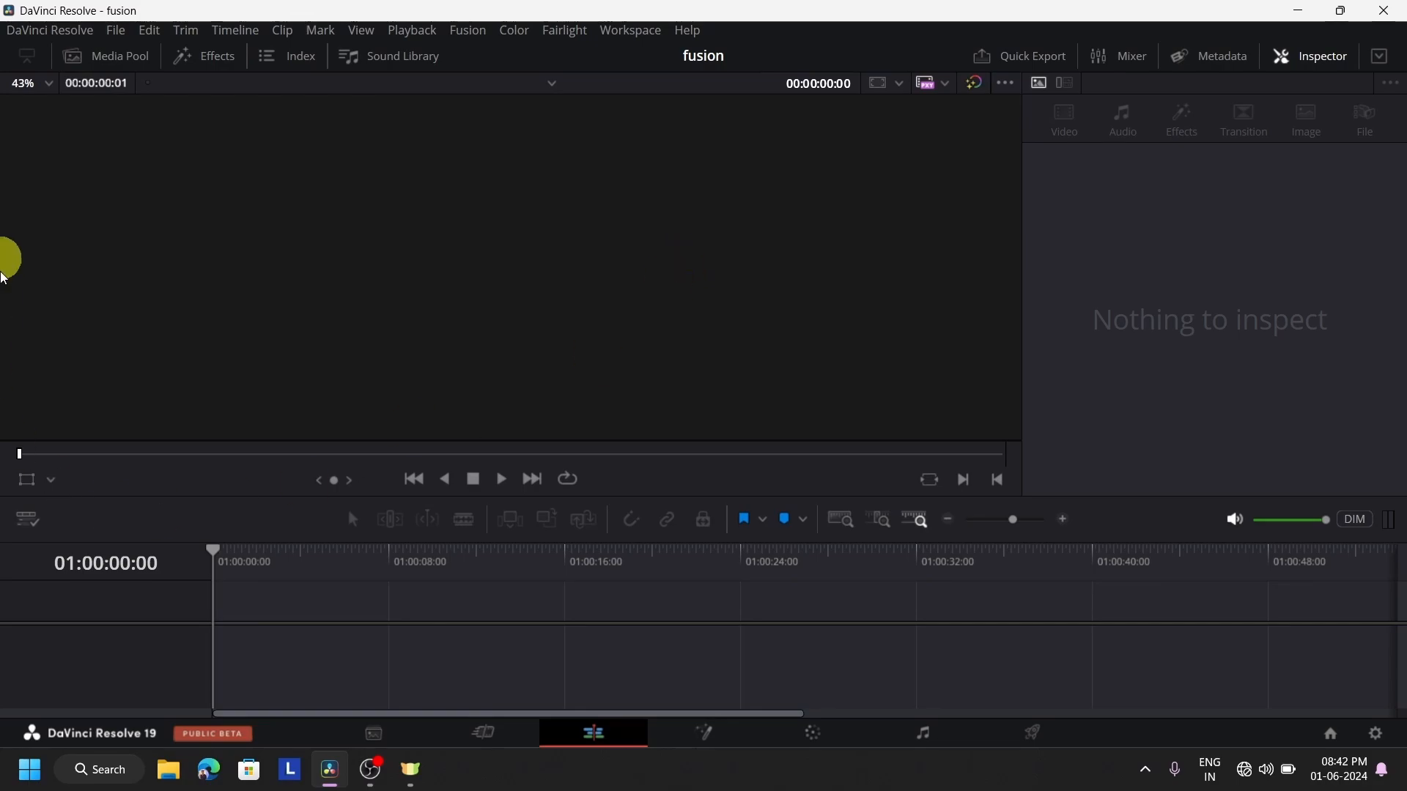
click(106, 69)
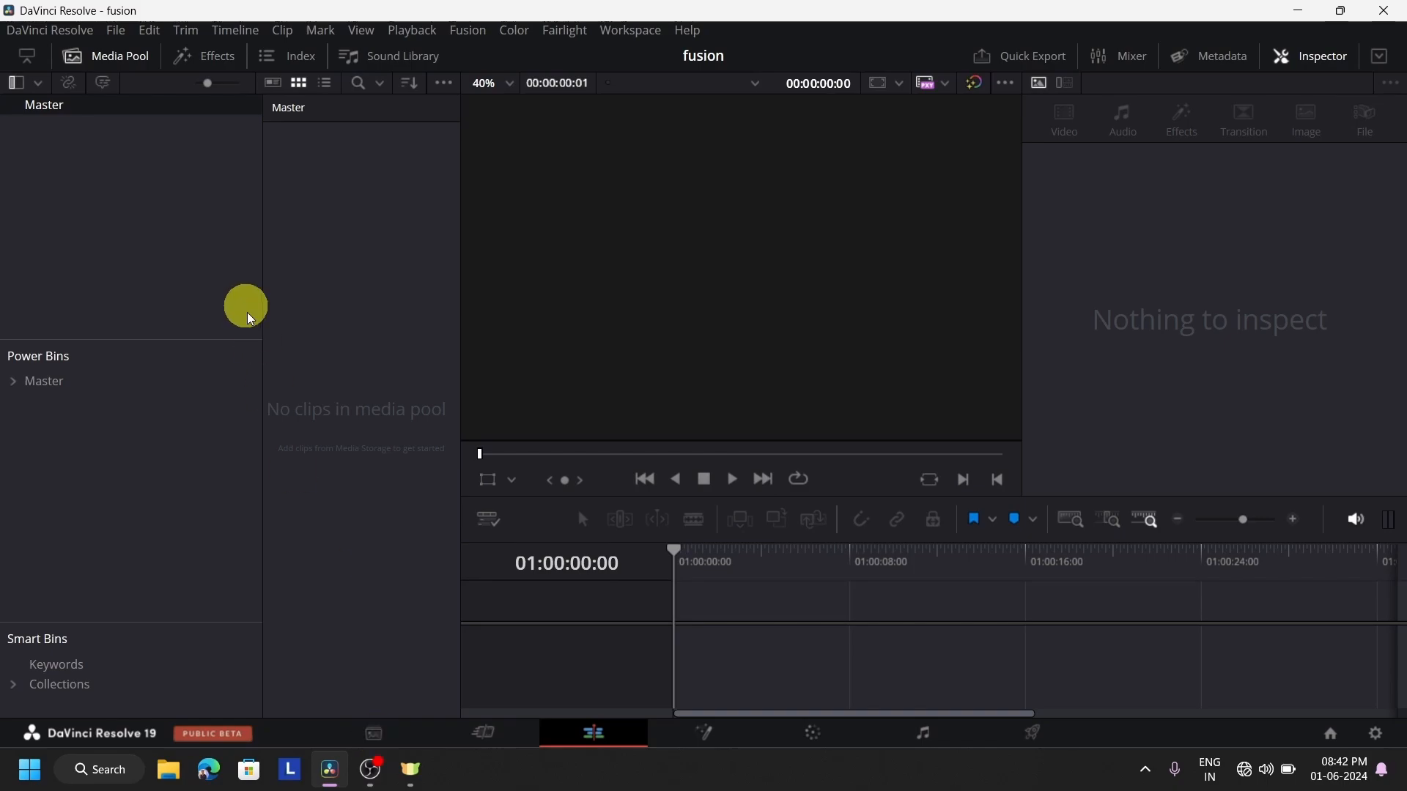
Switch to the Media page and browse the New Volume (D:) drive in the media storage
click(369, 732)
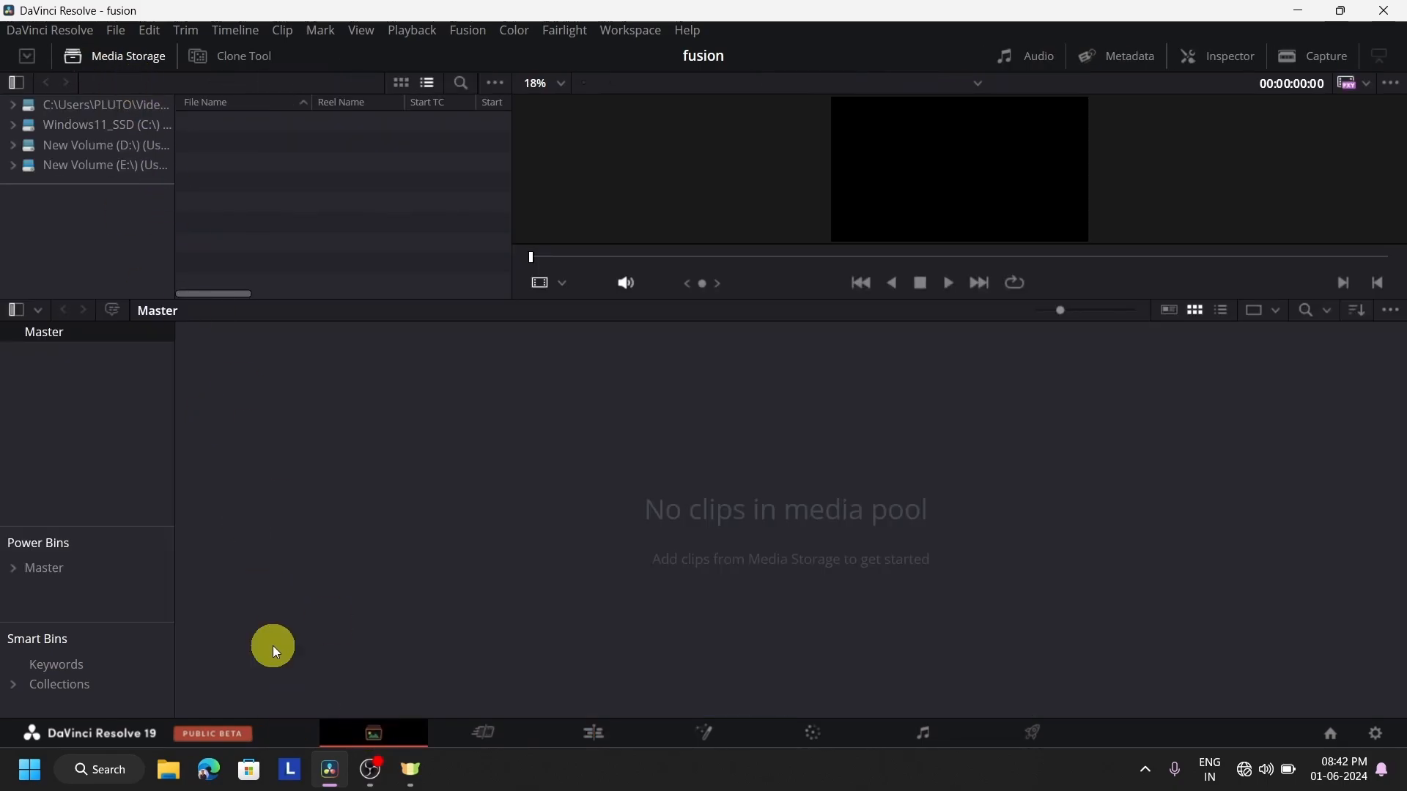
click(147, 56)
click(149, 58)
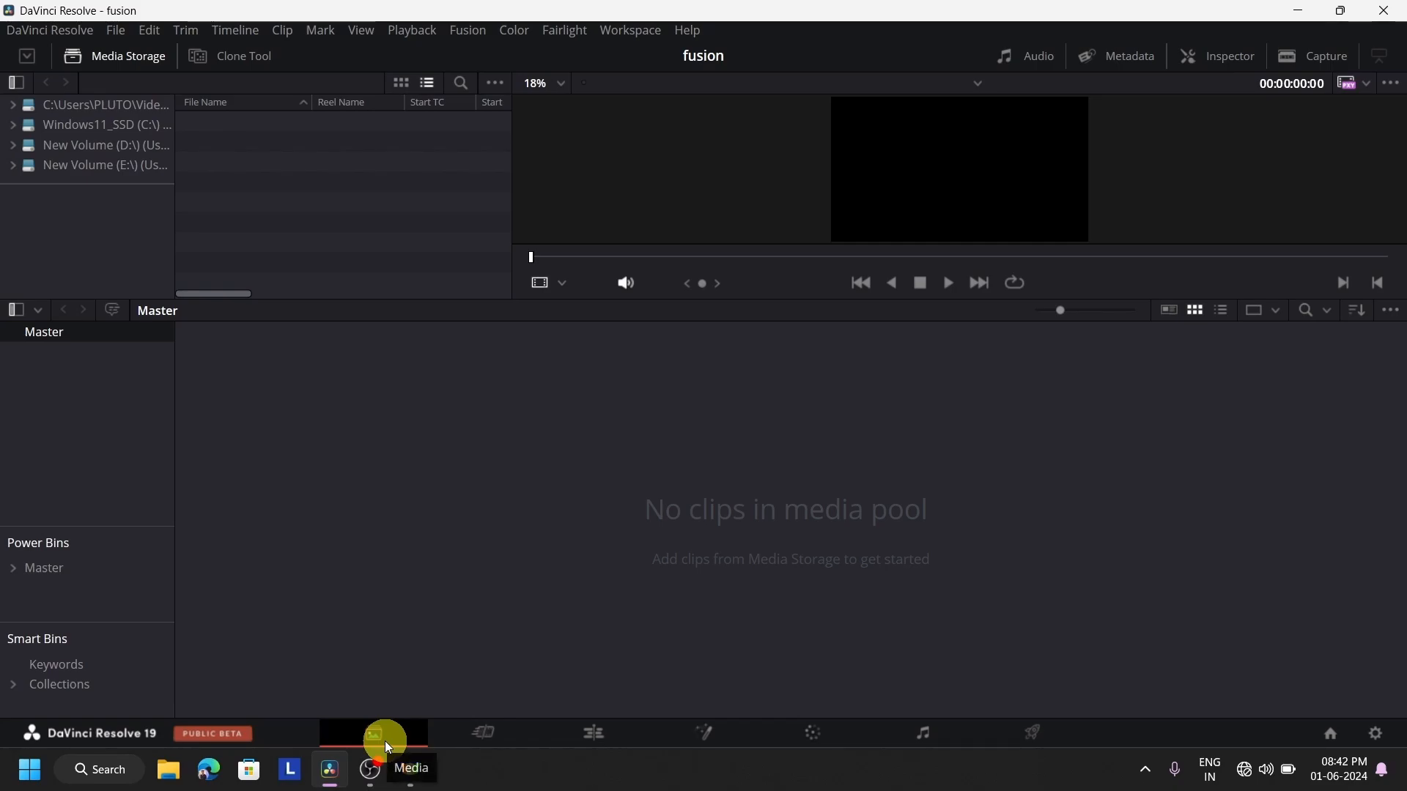
click(125, 143)
scroll(358, 205, down, 5)
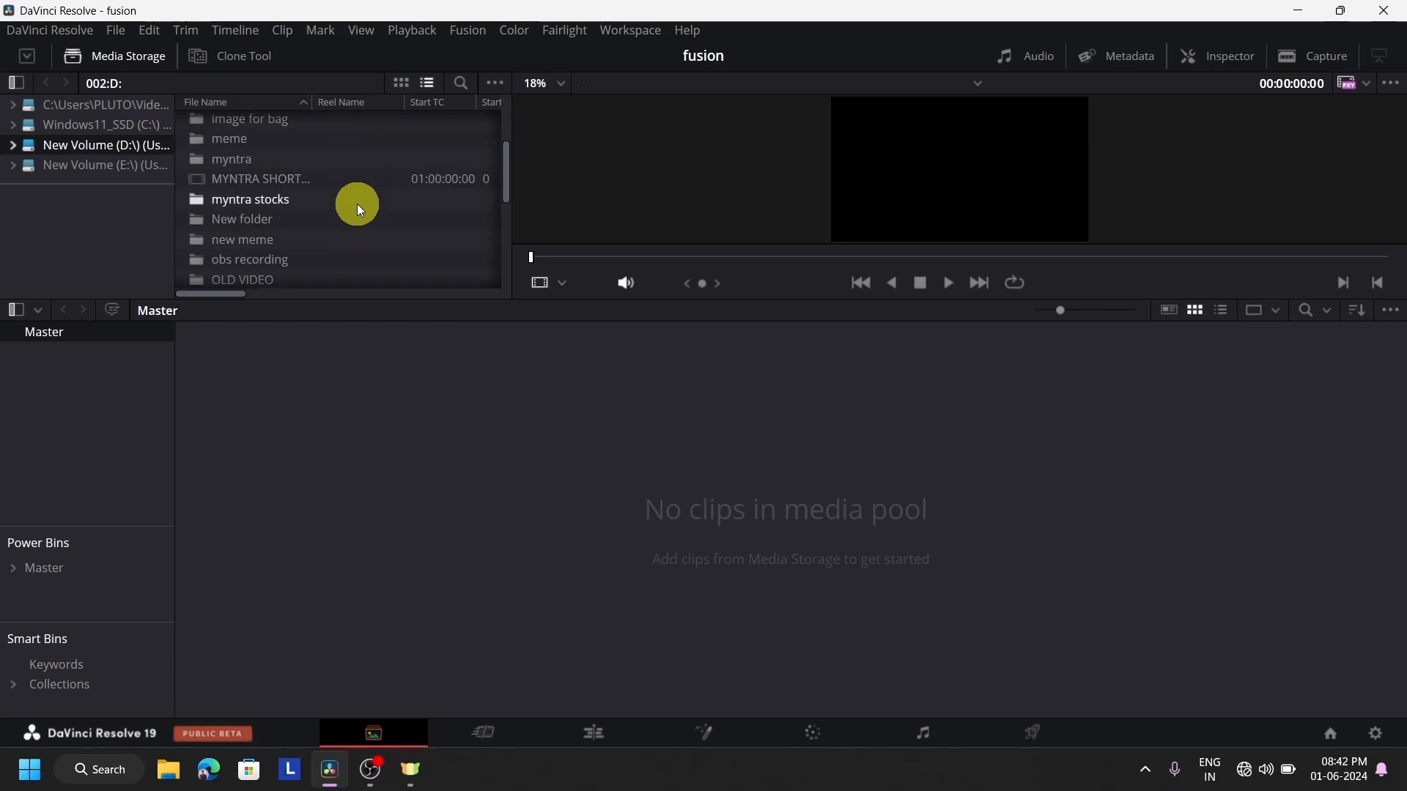
scroll(357, 203, down, 3)
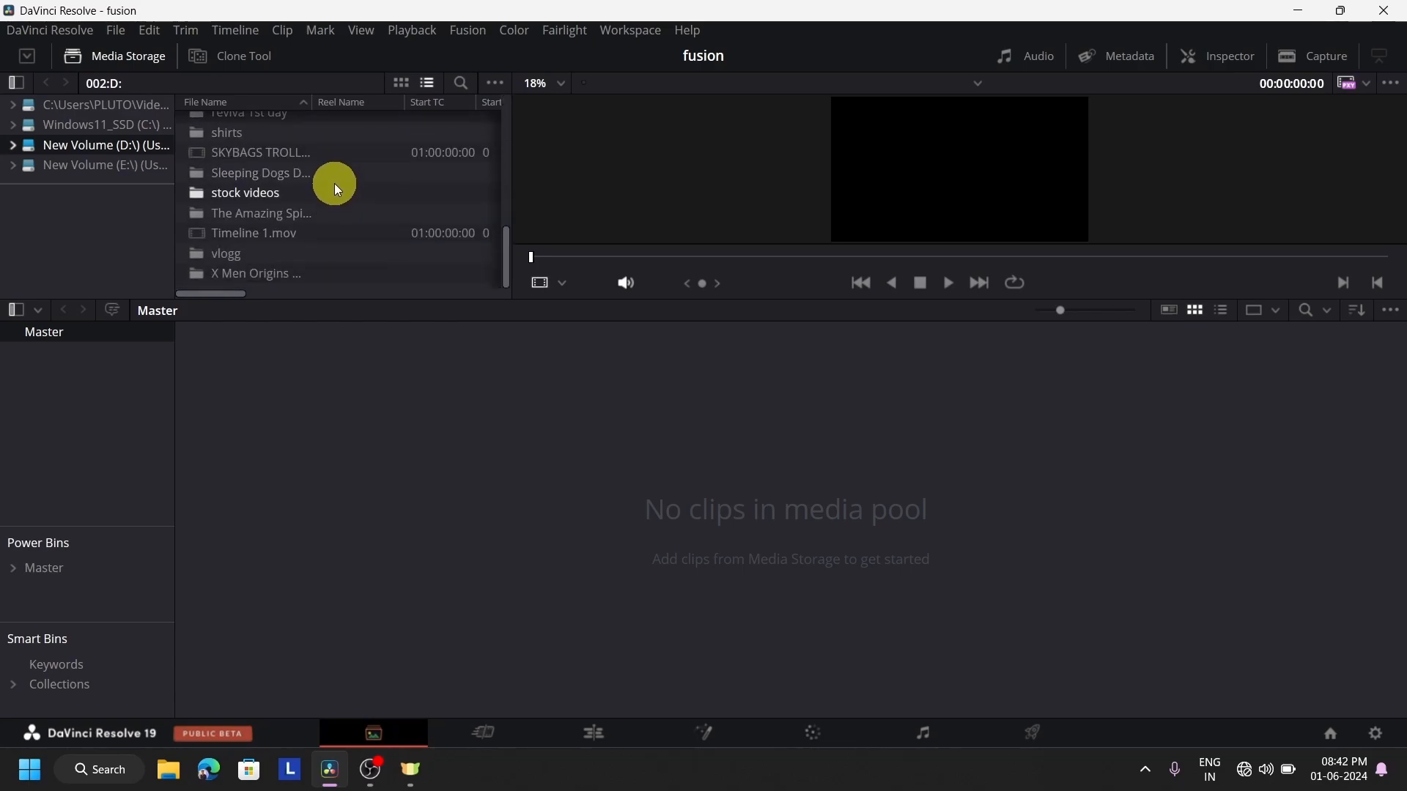
Compare the thumbnail and list views of the D: drive contents, ending in list view
click(399, 83)
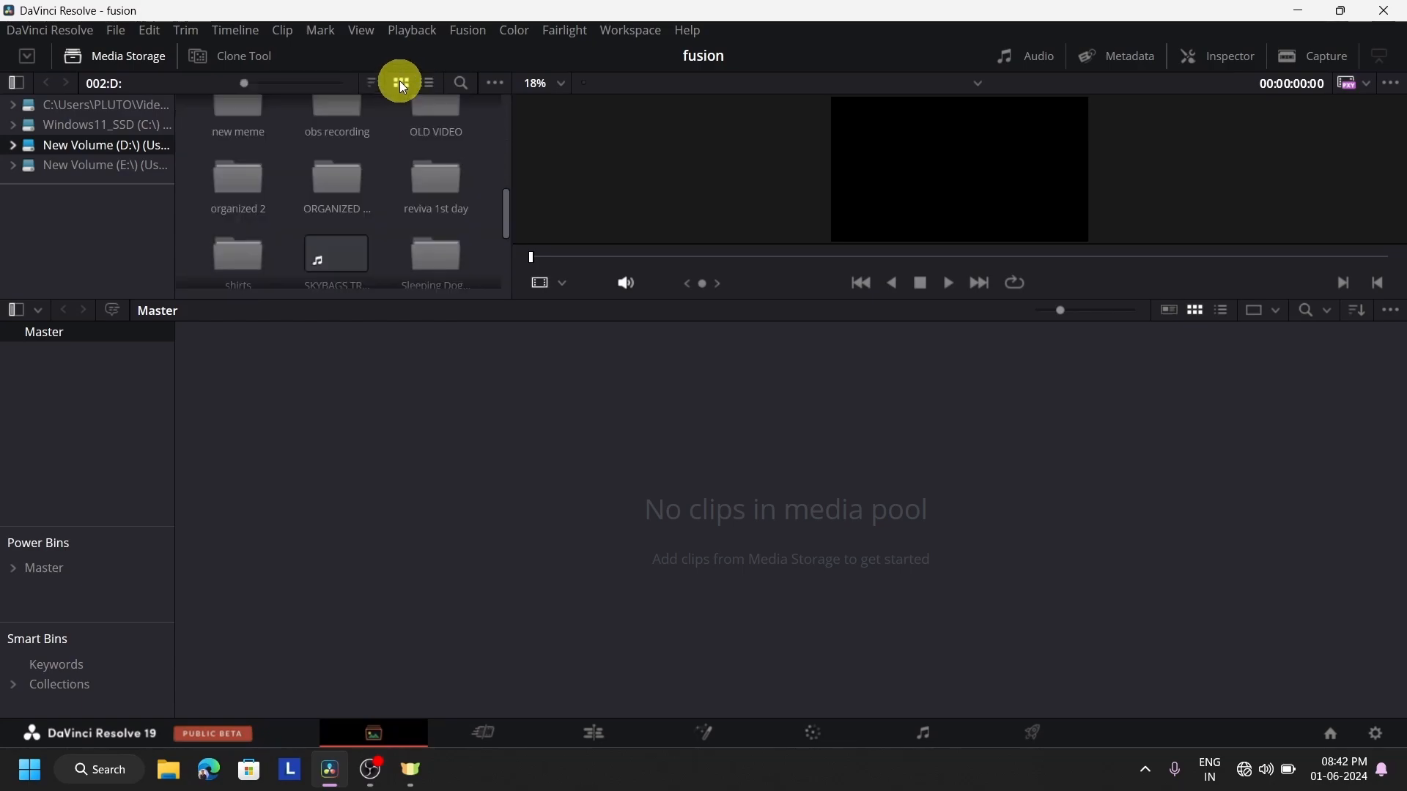
click(428, 81)
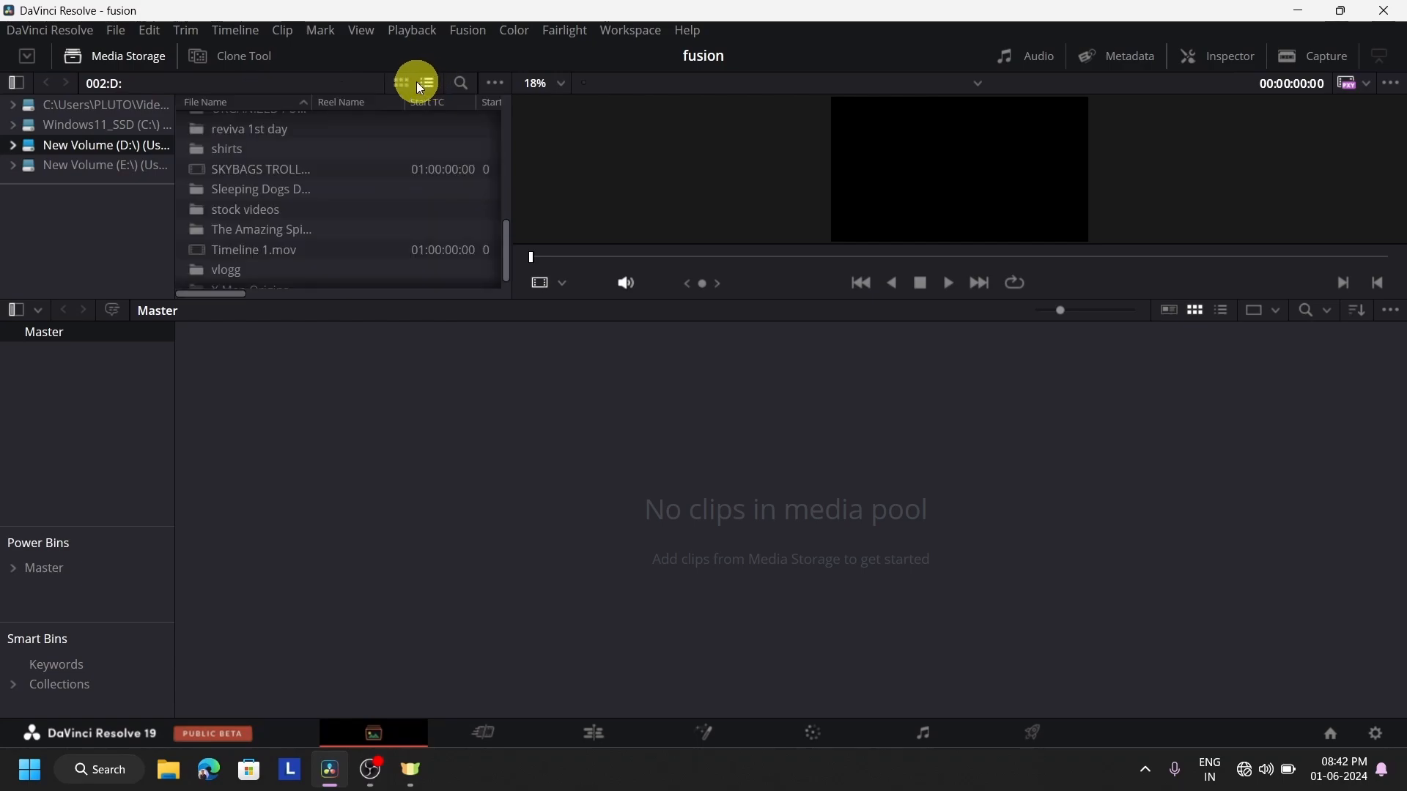
click(407, 82)
click(423, 82)
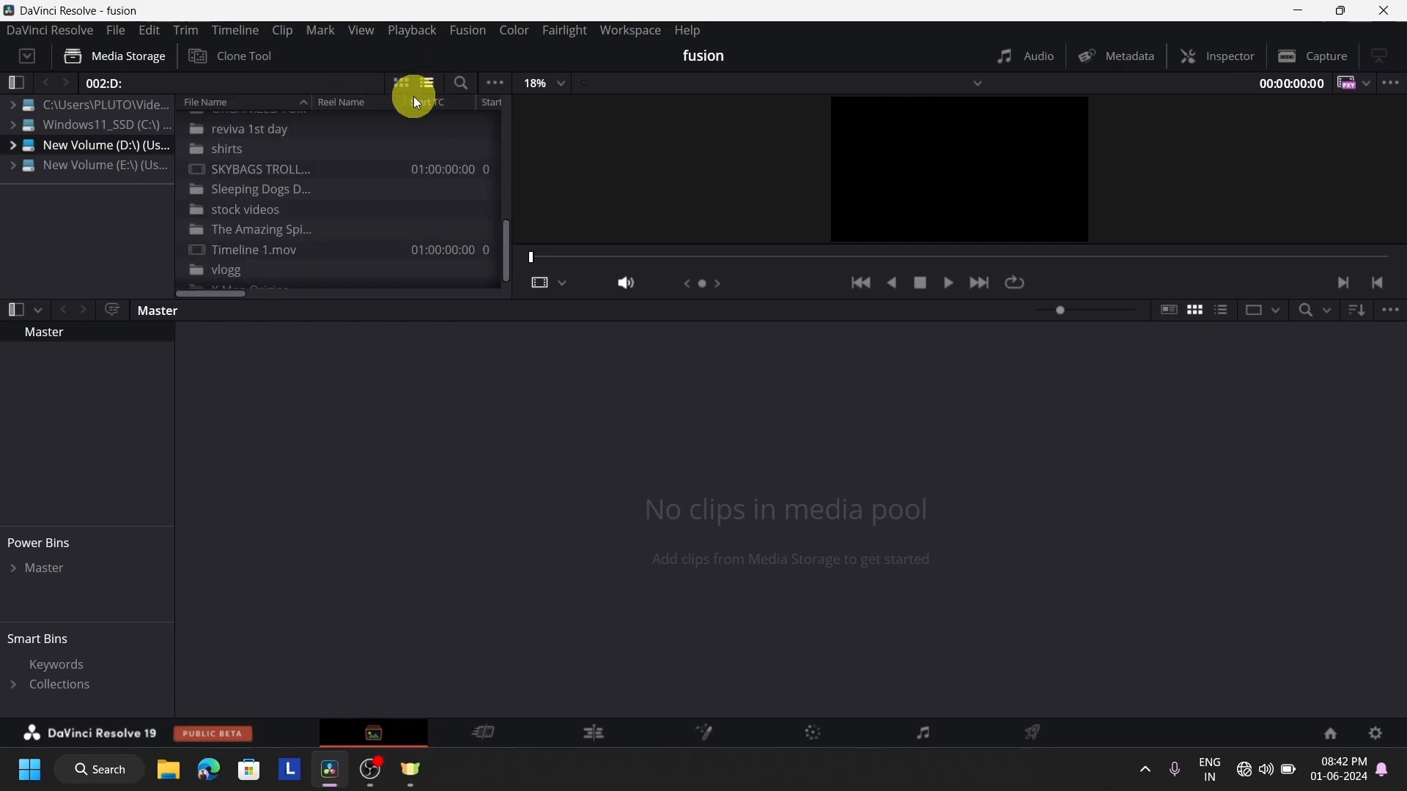
Add the stock videos folder to the Master bin as its own bin, changing the project frame rate to match the clips
scroll(416, 233, up, 3)
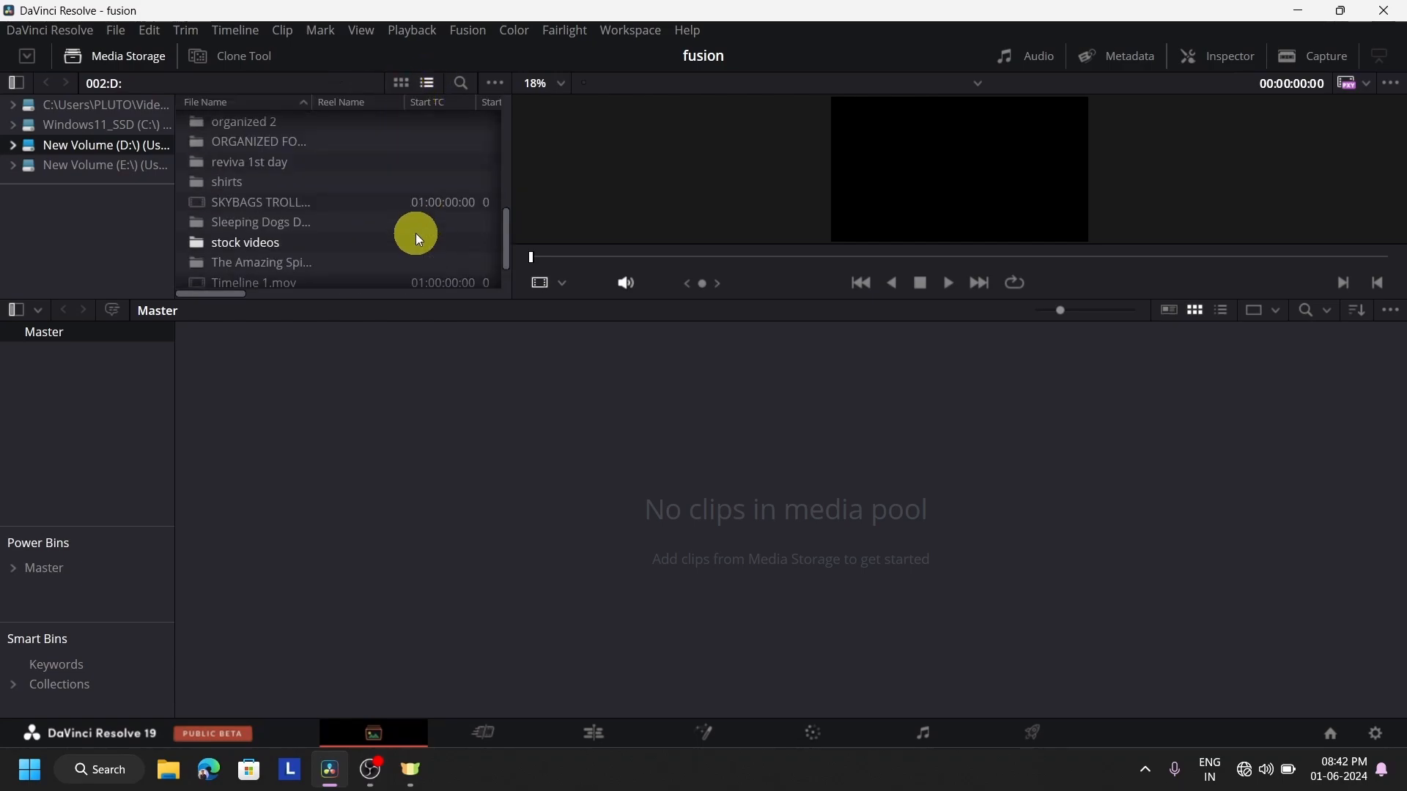
scroll(388, 234, down, 1)
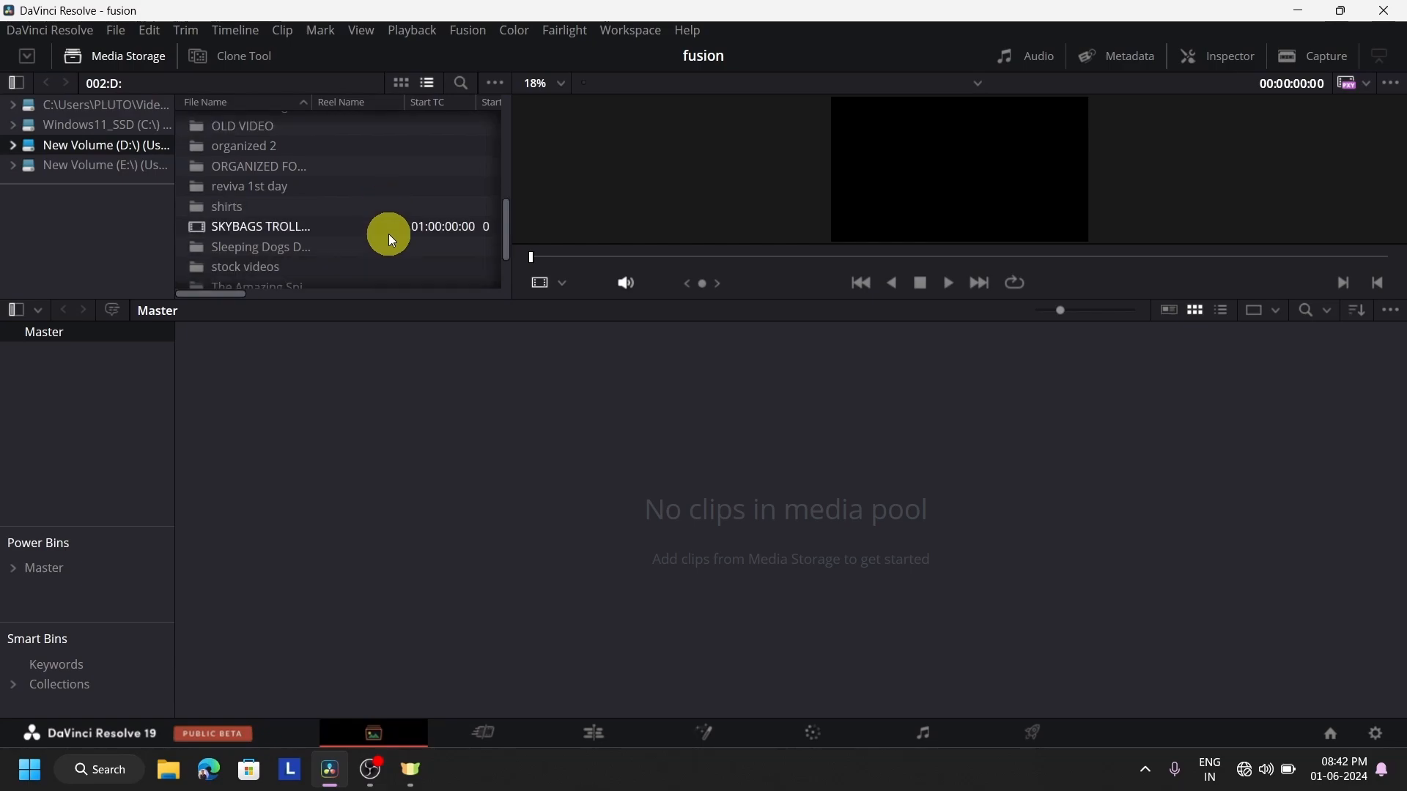
scroll(397, 220, down, 1)
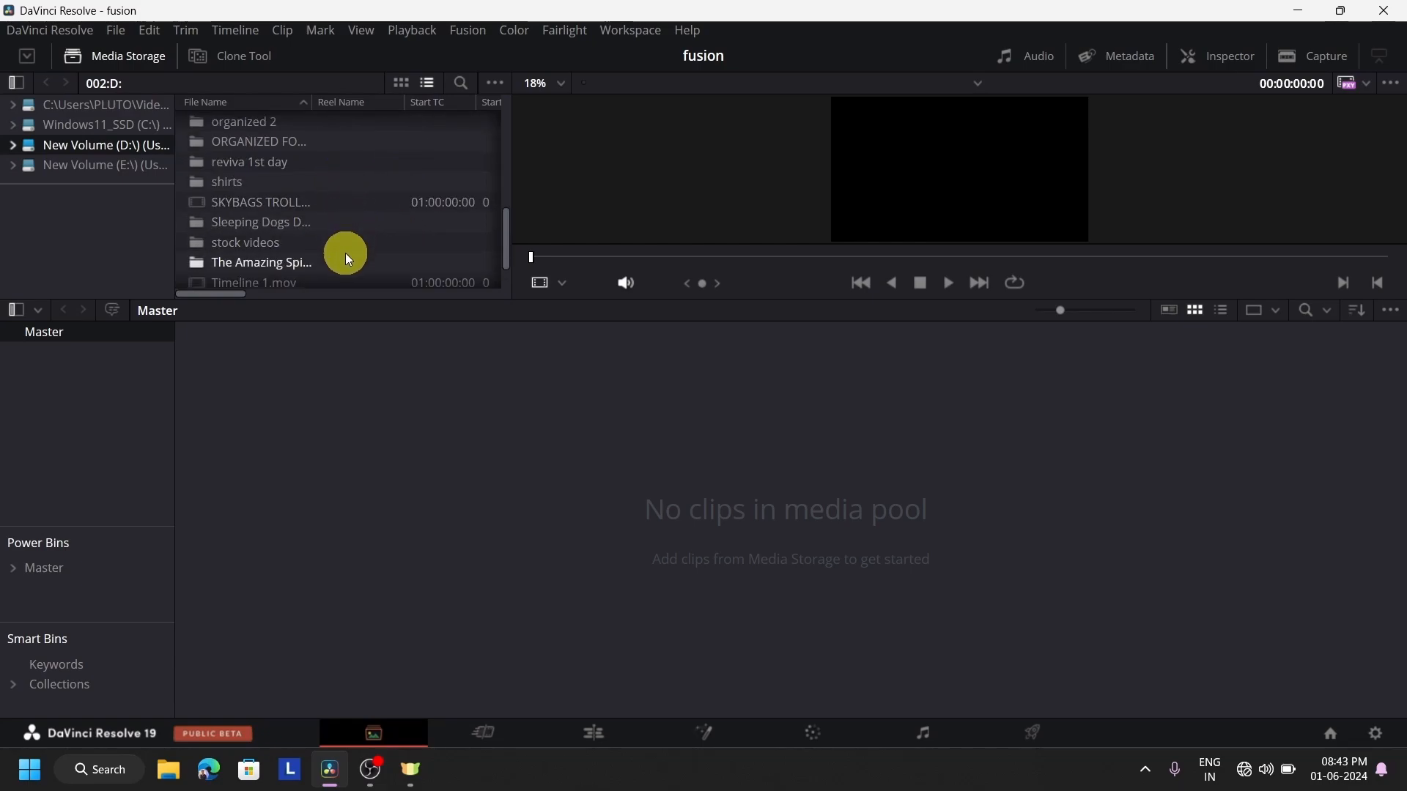
drag(350, 240, 30, 366)
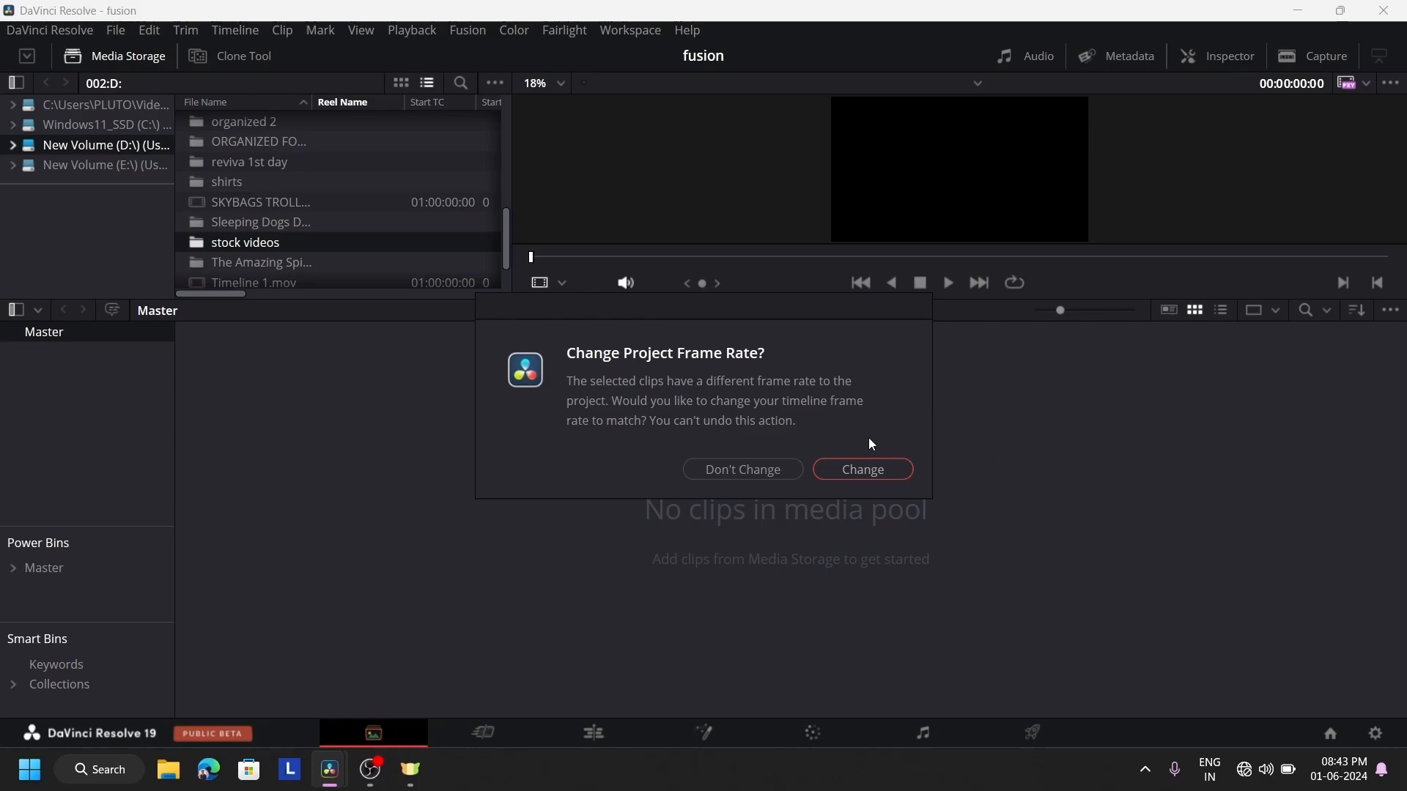
click(859, 467)
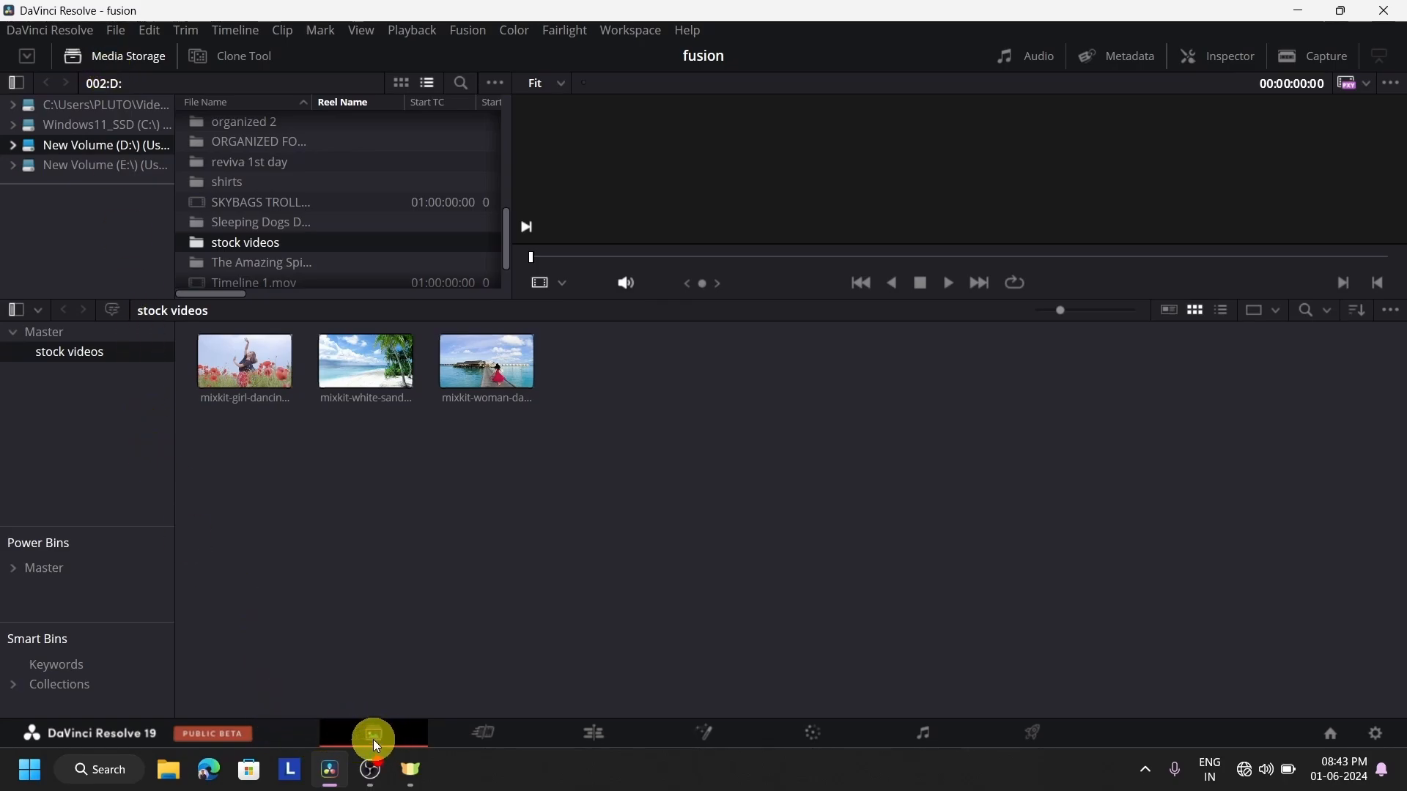
Check the imported stock videos in the media pool on both the Edit and Fusion pages
click(582, 741)
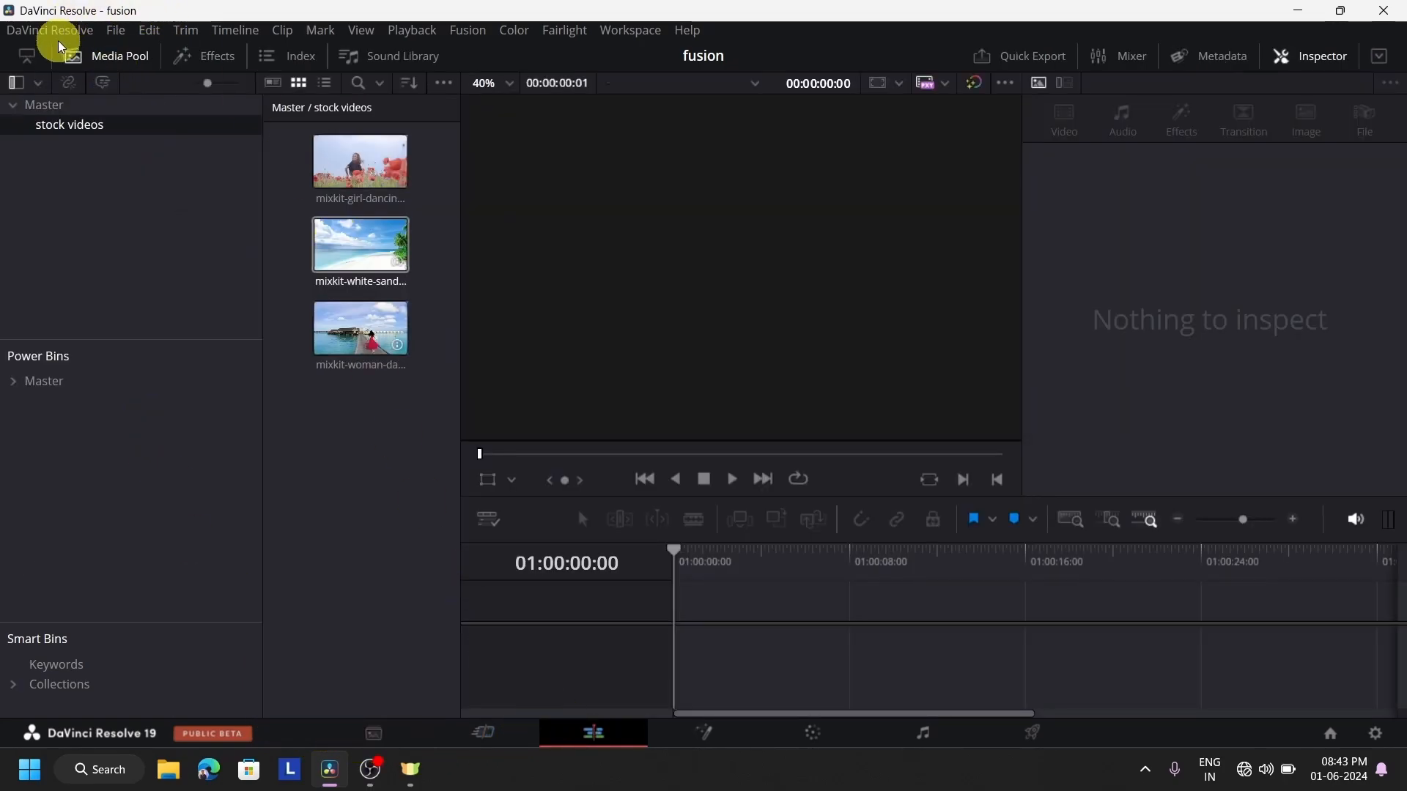
click(121, 55)
click(128, 64)
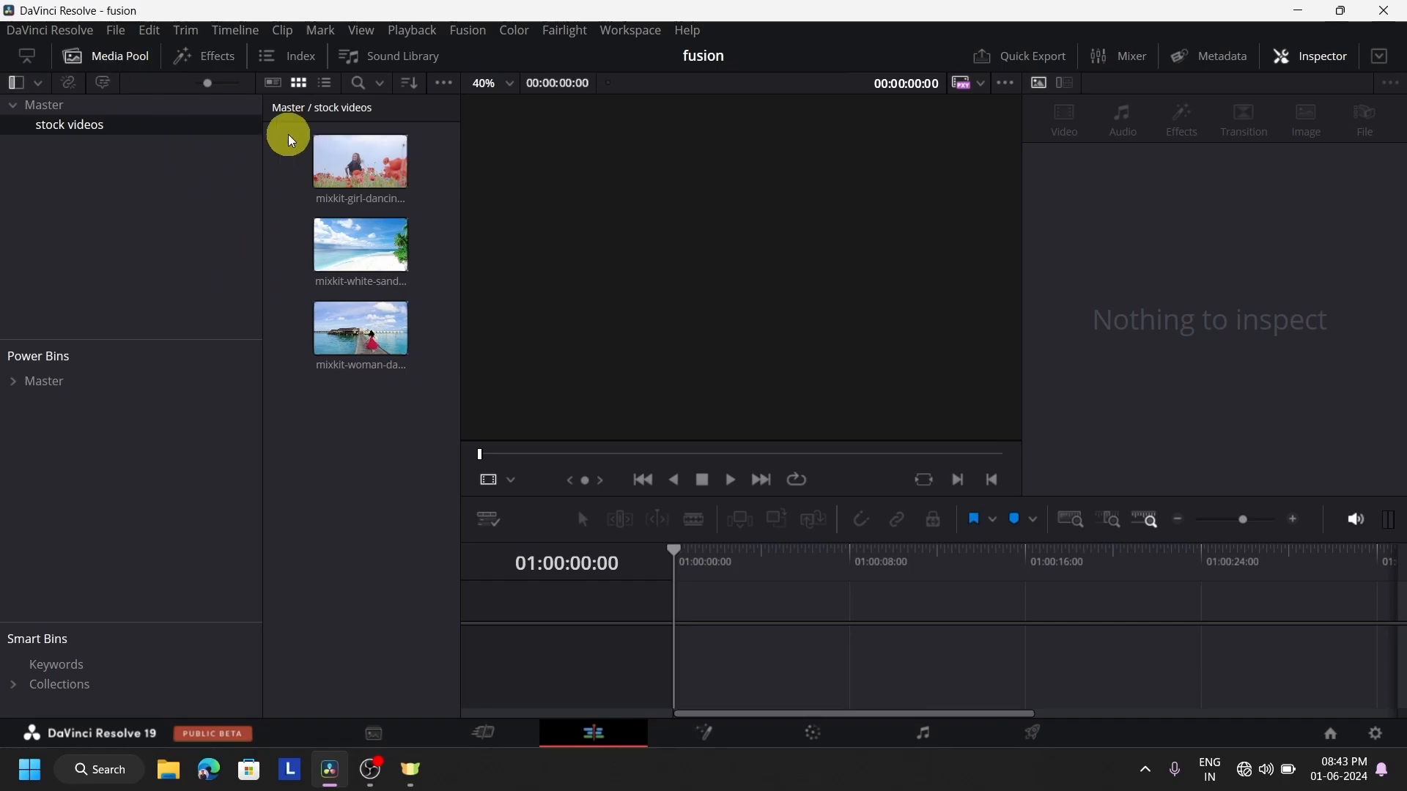
click(95, 68)
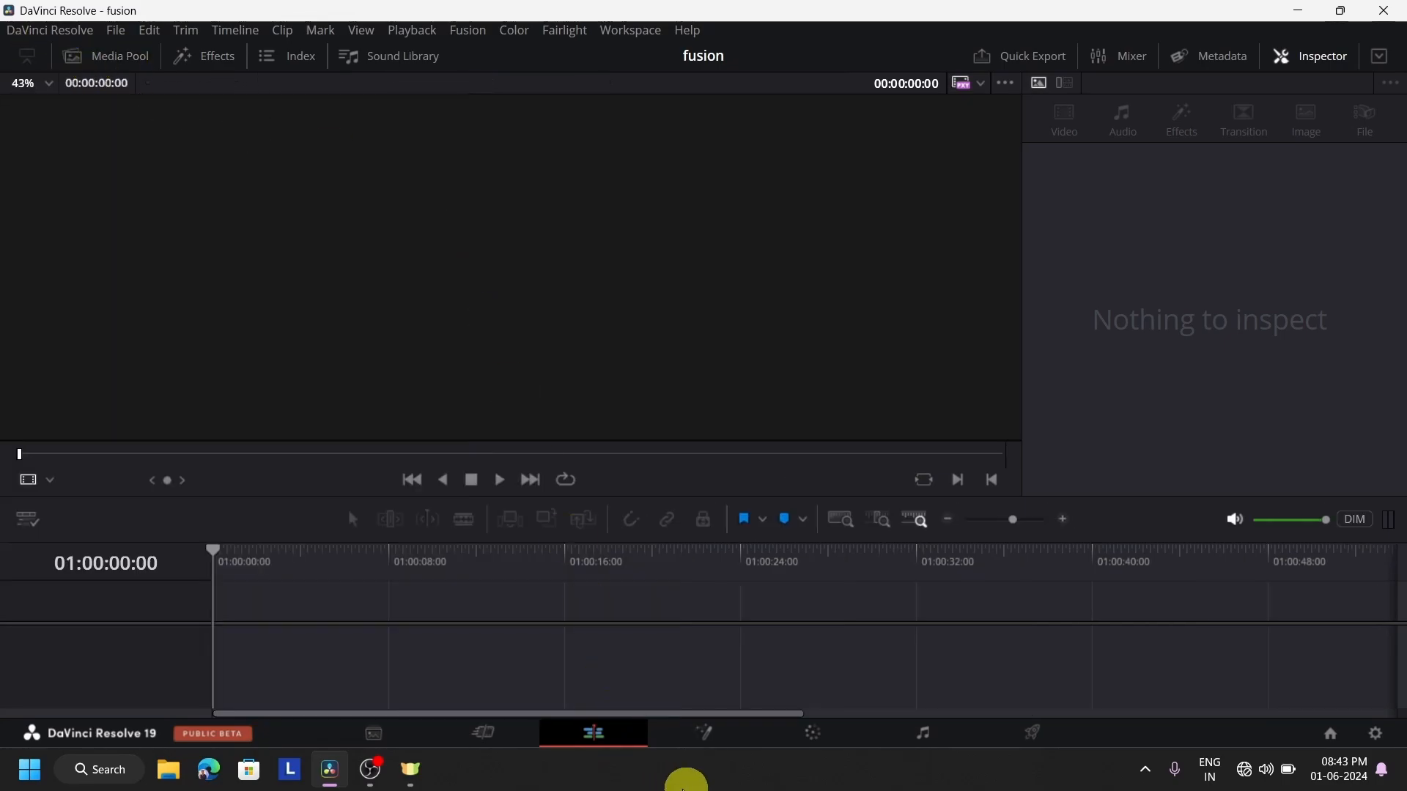
click(707, 733)
click(147, 60)
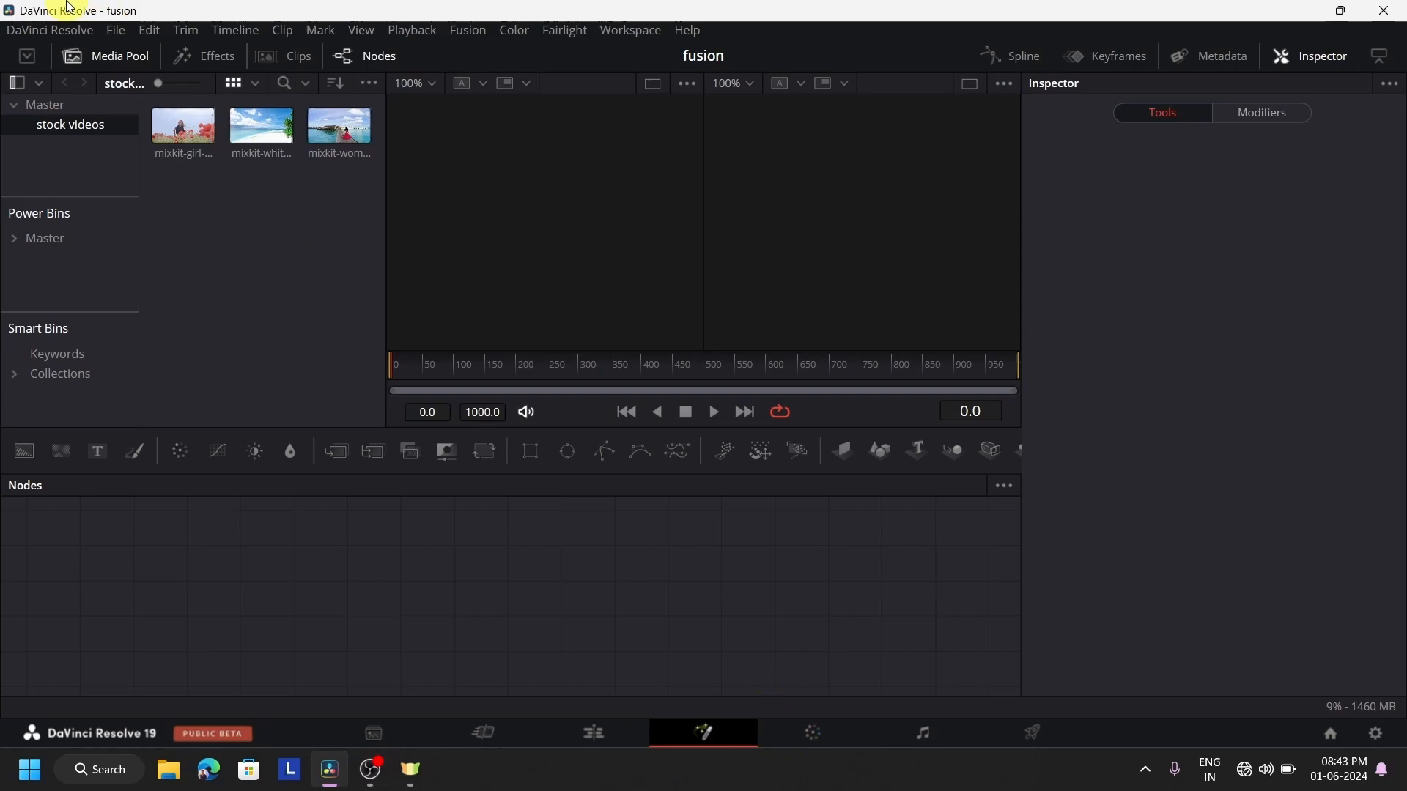
click(103, 56)
On the Edit page, create a timeline from the mixkit-girl-dancing clip and enlarge the timeline area
click(619, 729)
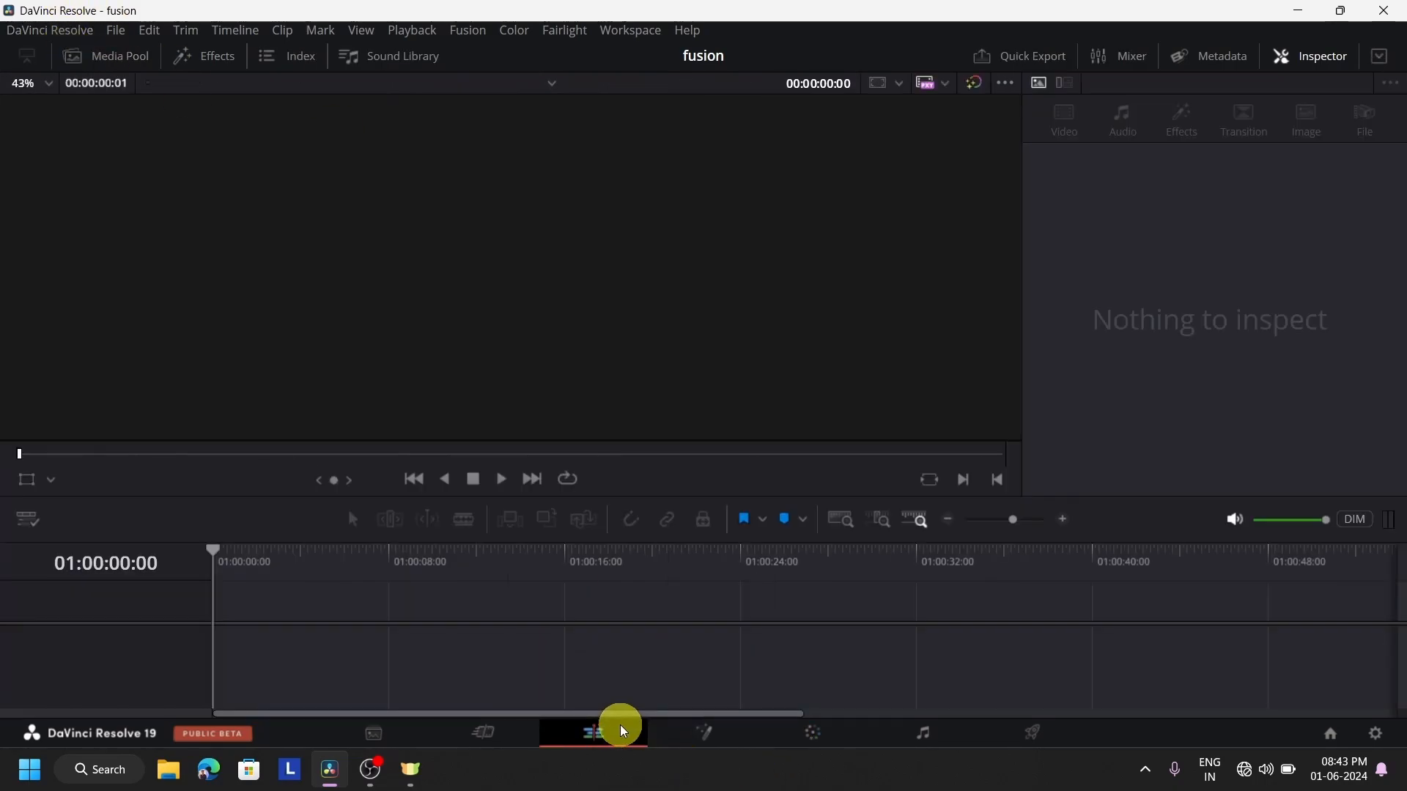
click(97, 58)
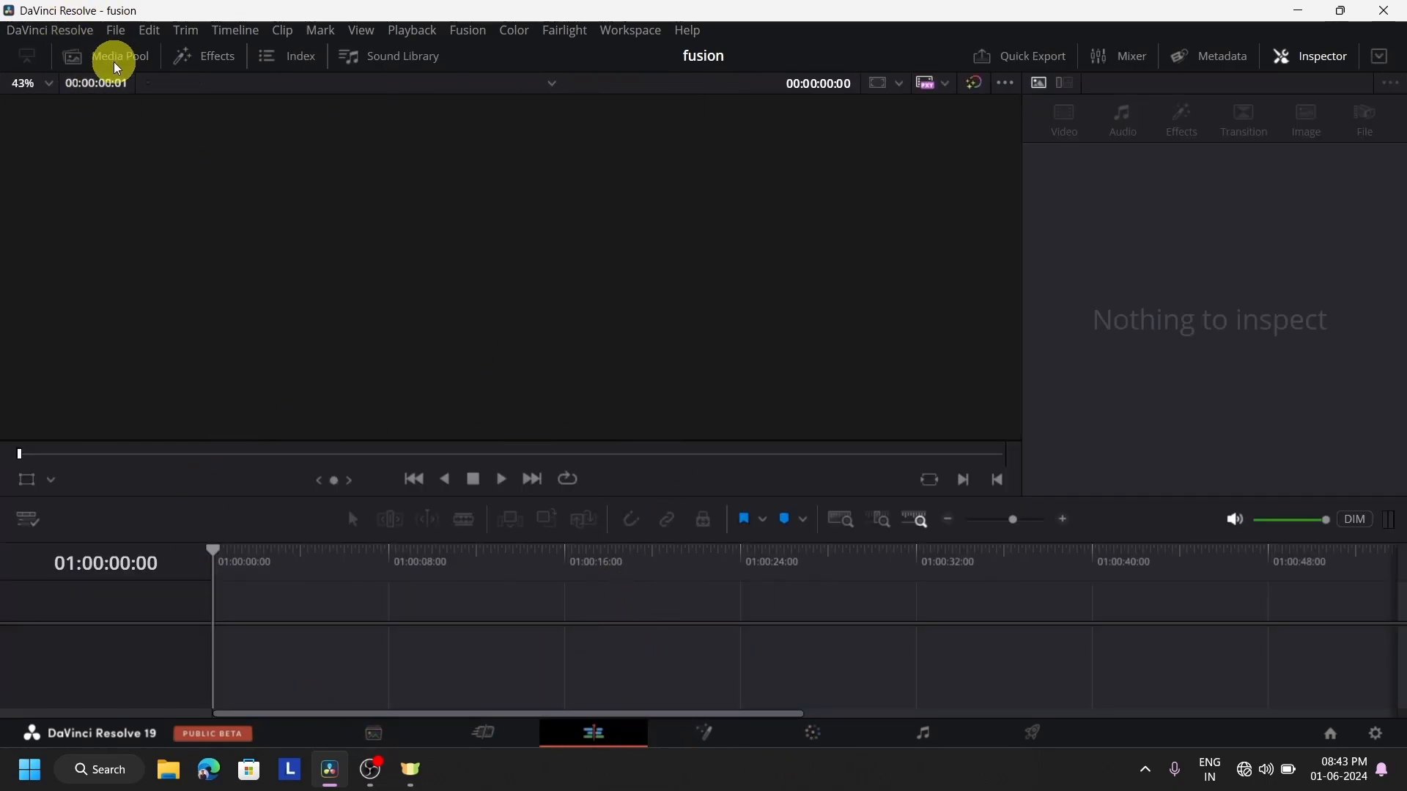
click(351, 185)
drag(351, 186, 680, 645)
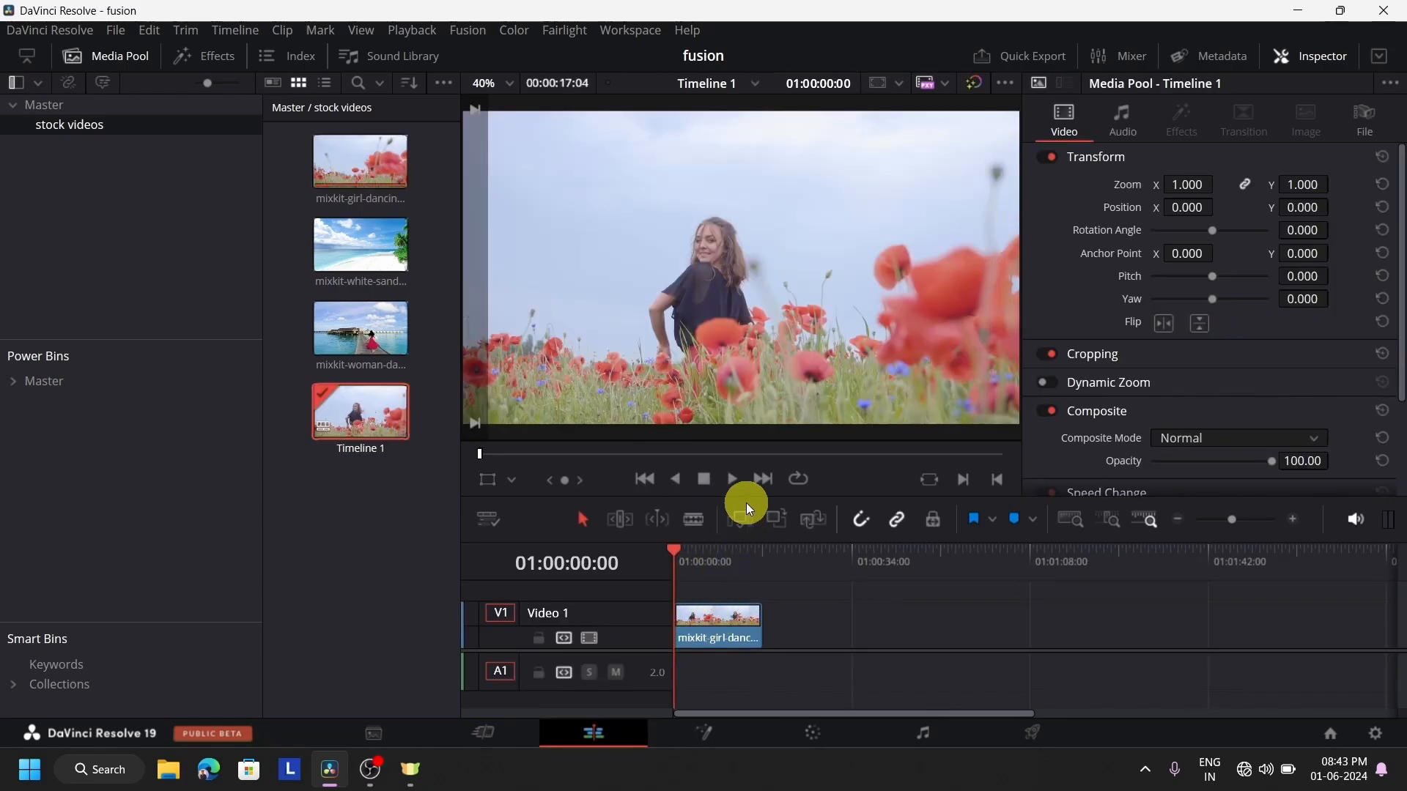
drag(746, 500, 732, 402)
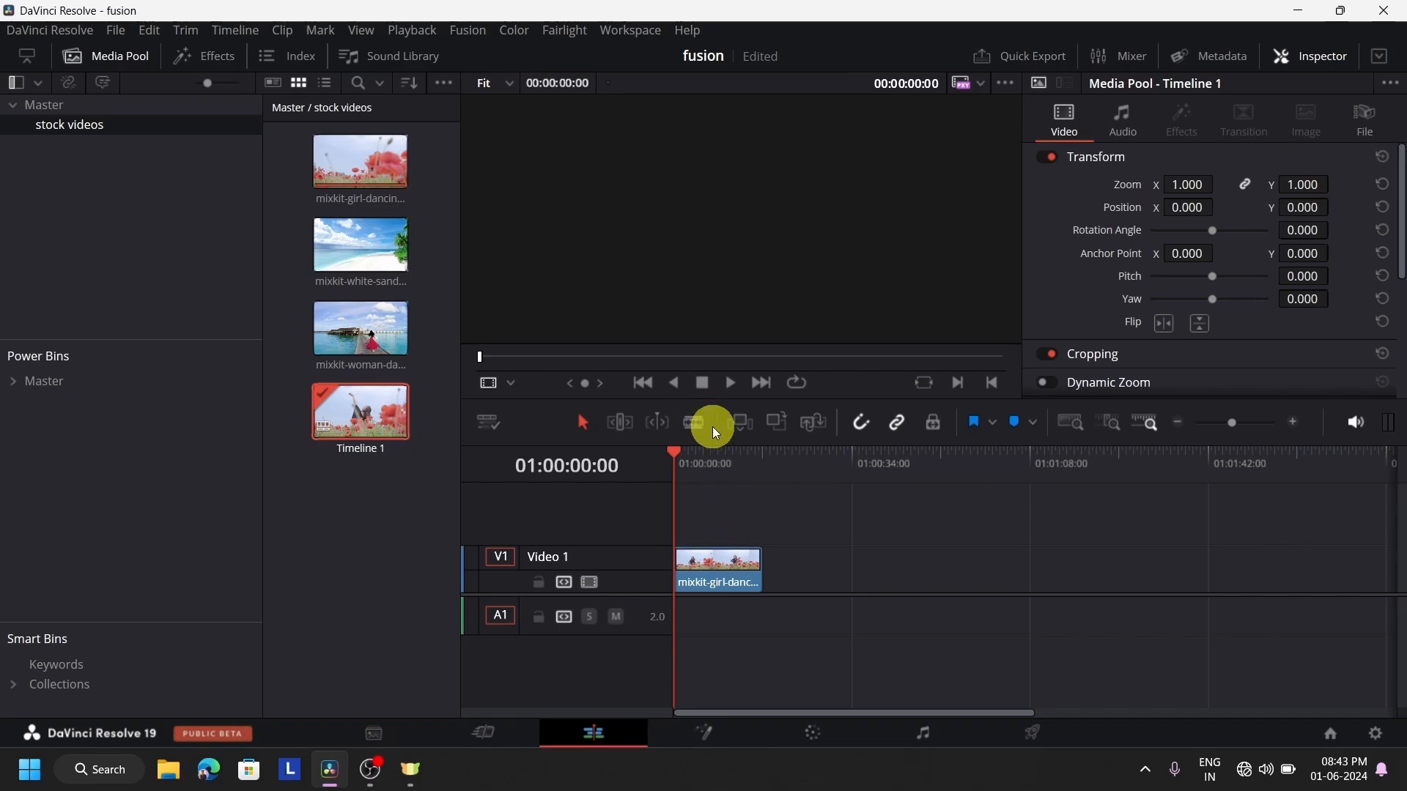
Place a Text+ title on Video 2 above the girl-dancing clip, spanning its full length, and park the playhead about midway through it
click(728, 385)
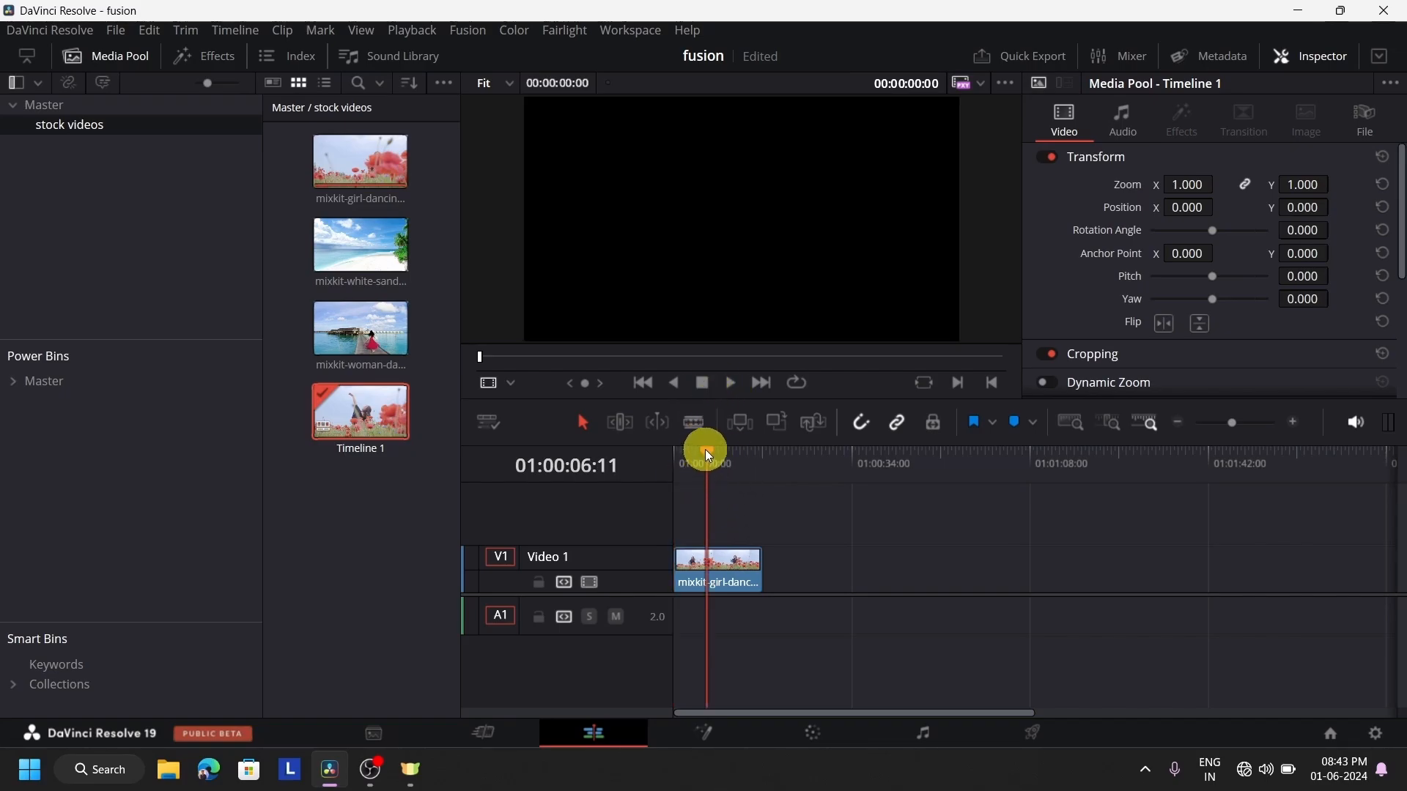
drag(705, 450, 657, 464)
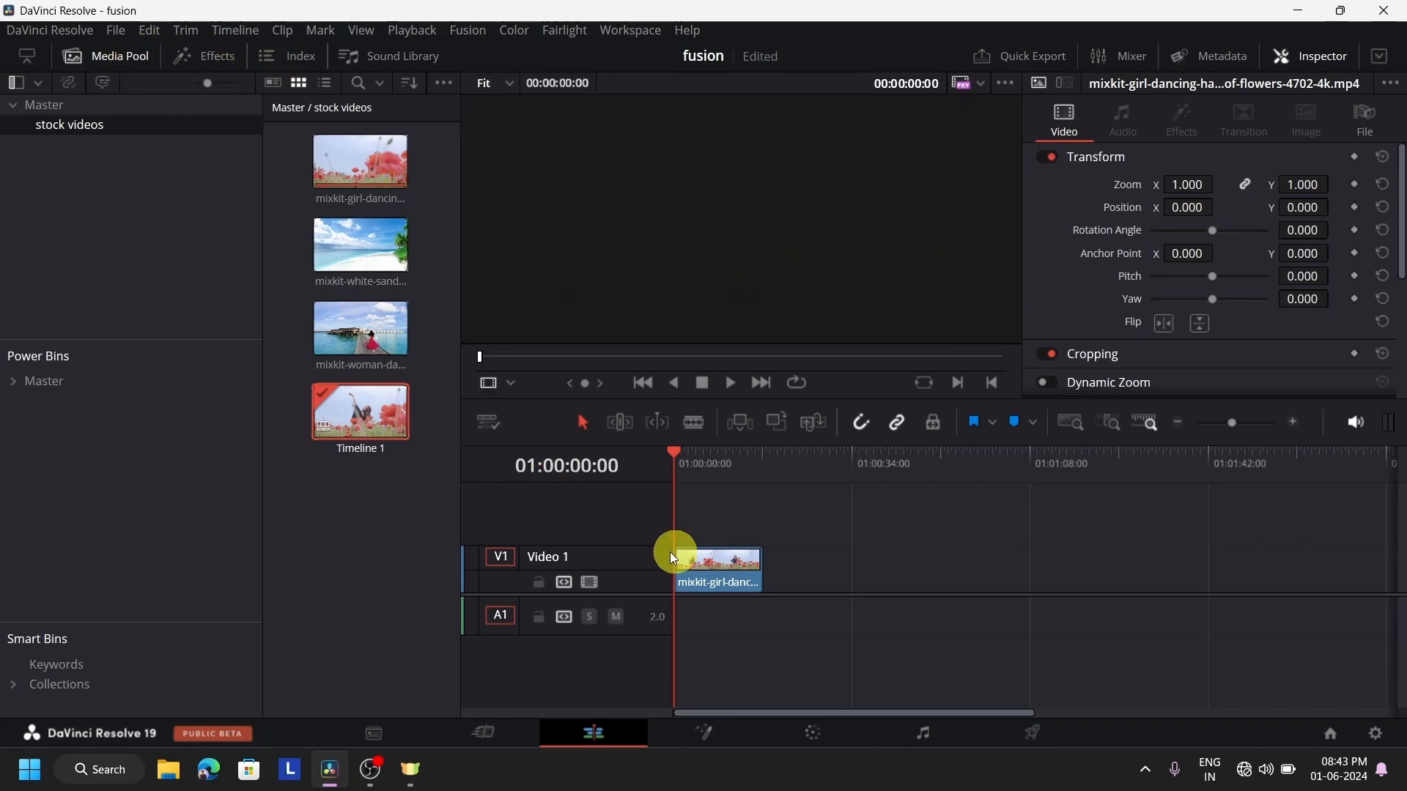
click(112, 56)
click(212, 48)
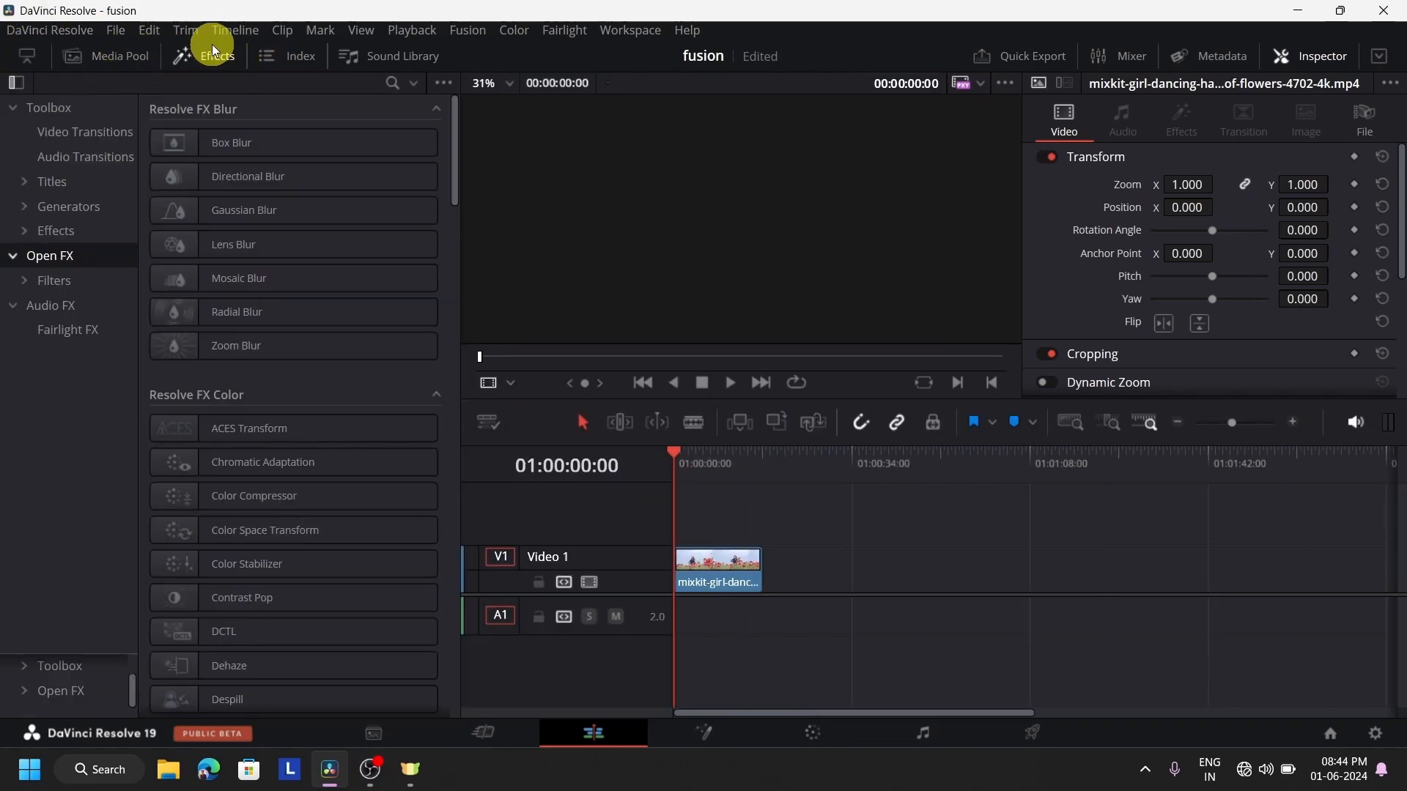
click(115, 182)
drag(189, 314, 763, 560)
click(724, 469)
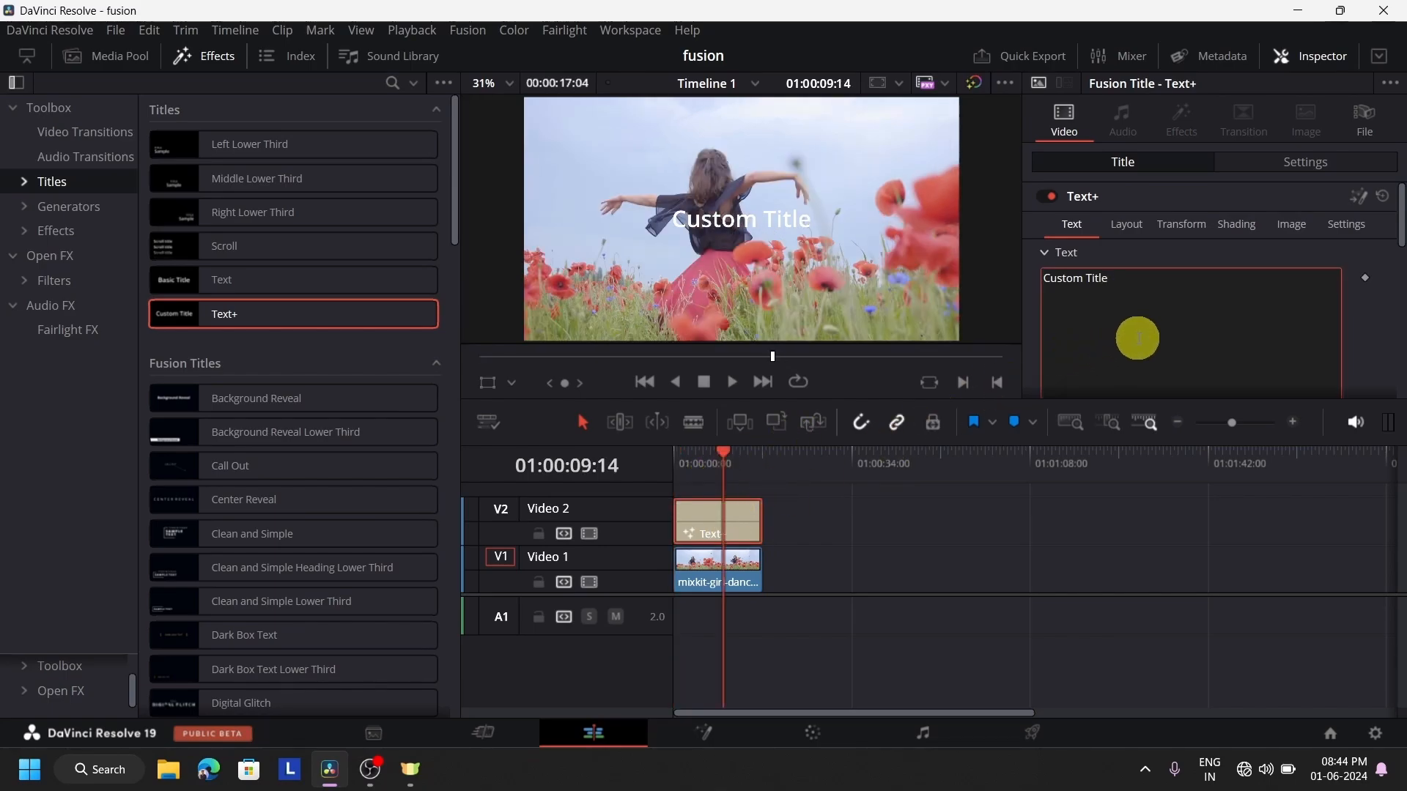
Replace the Text+ title's default wording with LAYER
key(ctrl+a)
key(BackSpace)
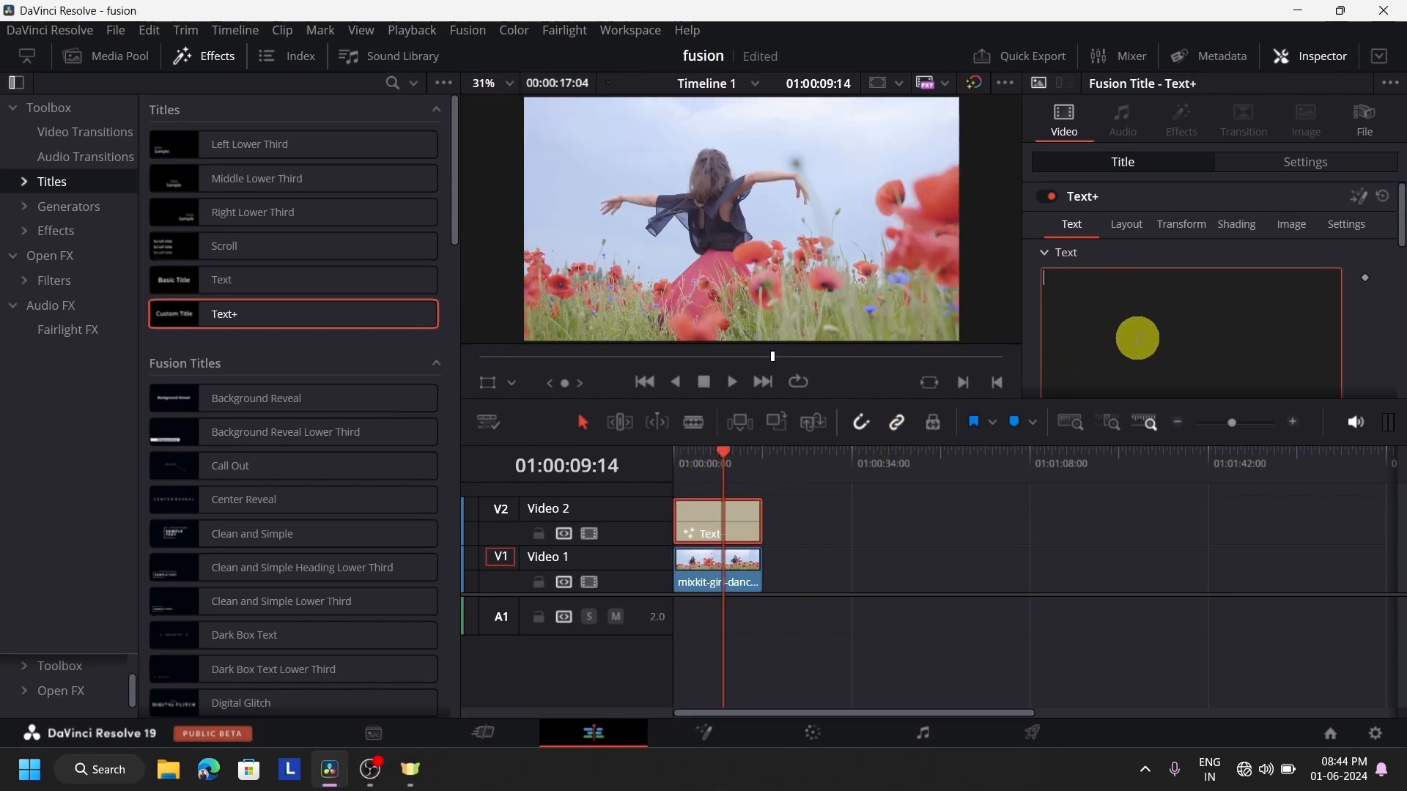
text(LAYER)
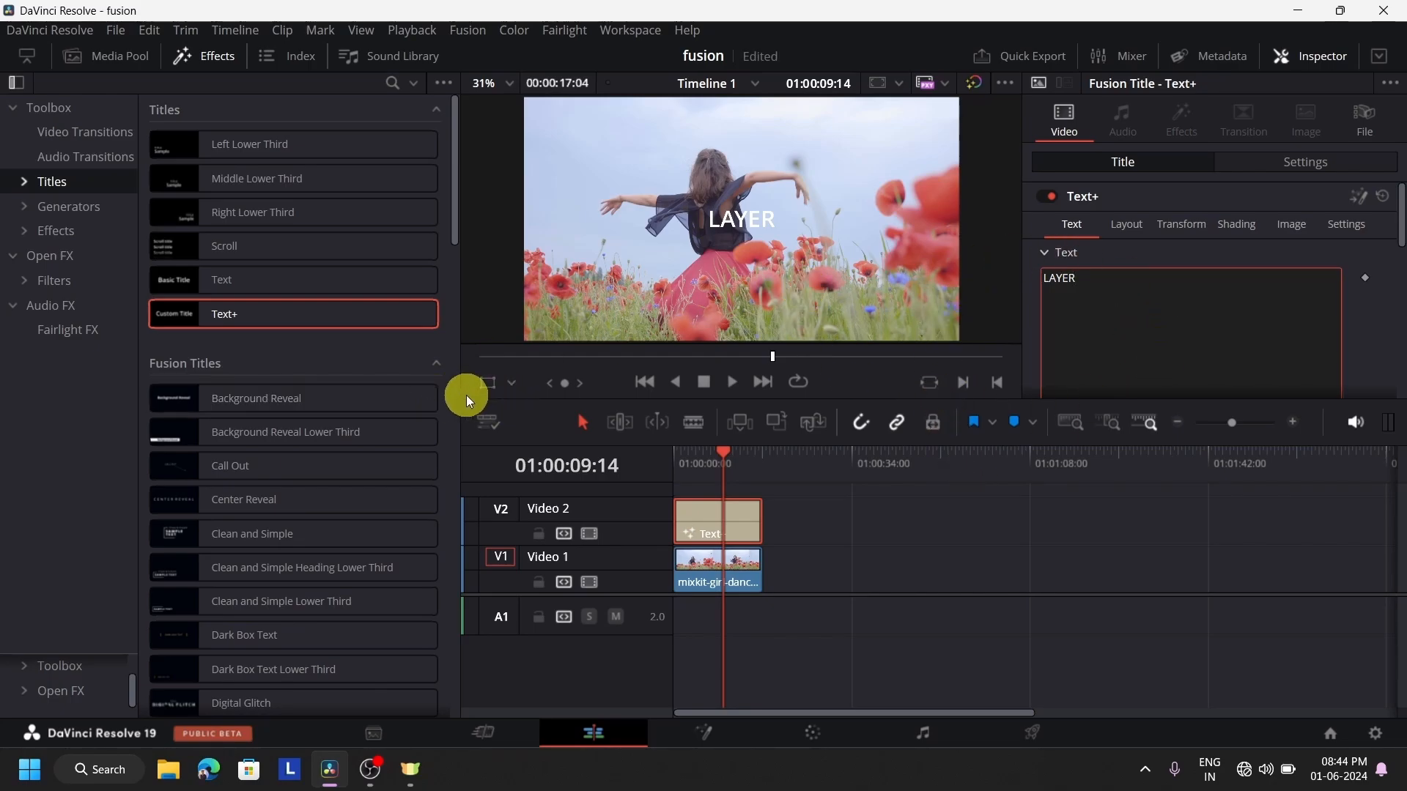
Enlarge the LAYER title by scaling it with the viewer's transform handles and setting its text Size to about 0.1732
click(486, 381)
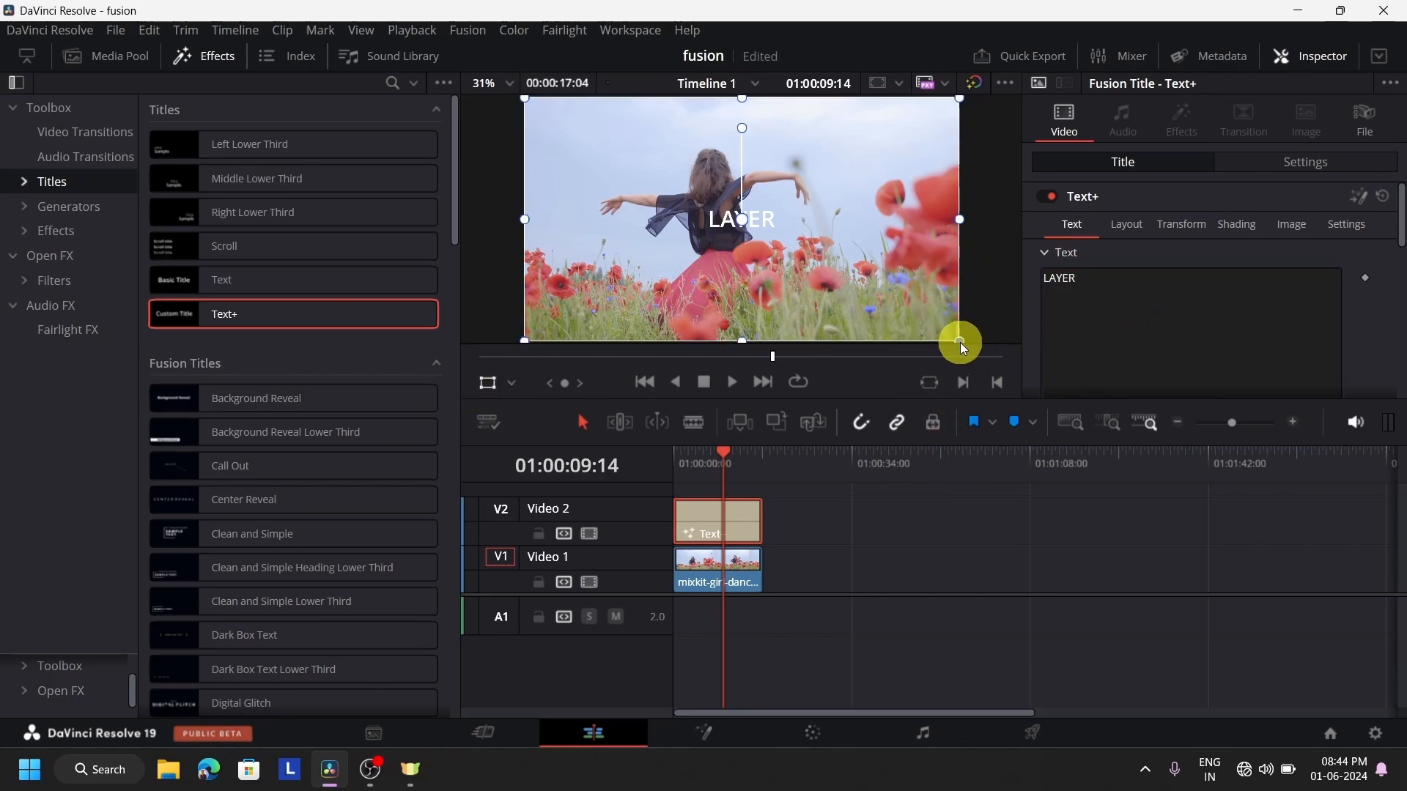
drag(960, 342, 1405, 790)
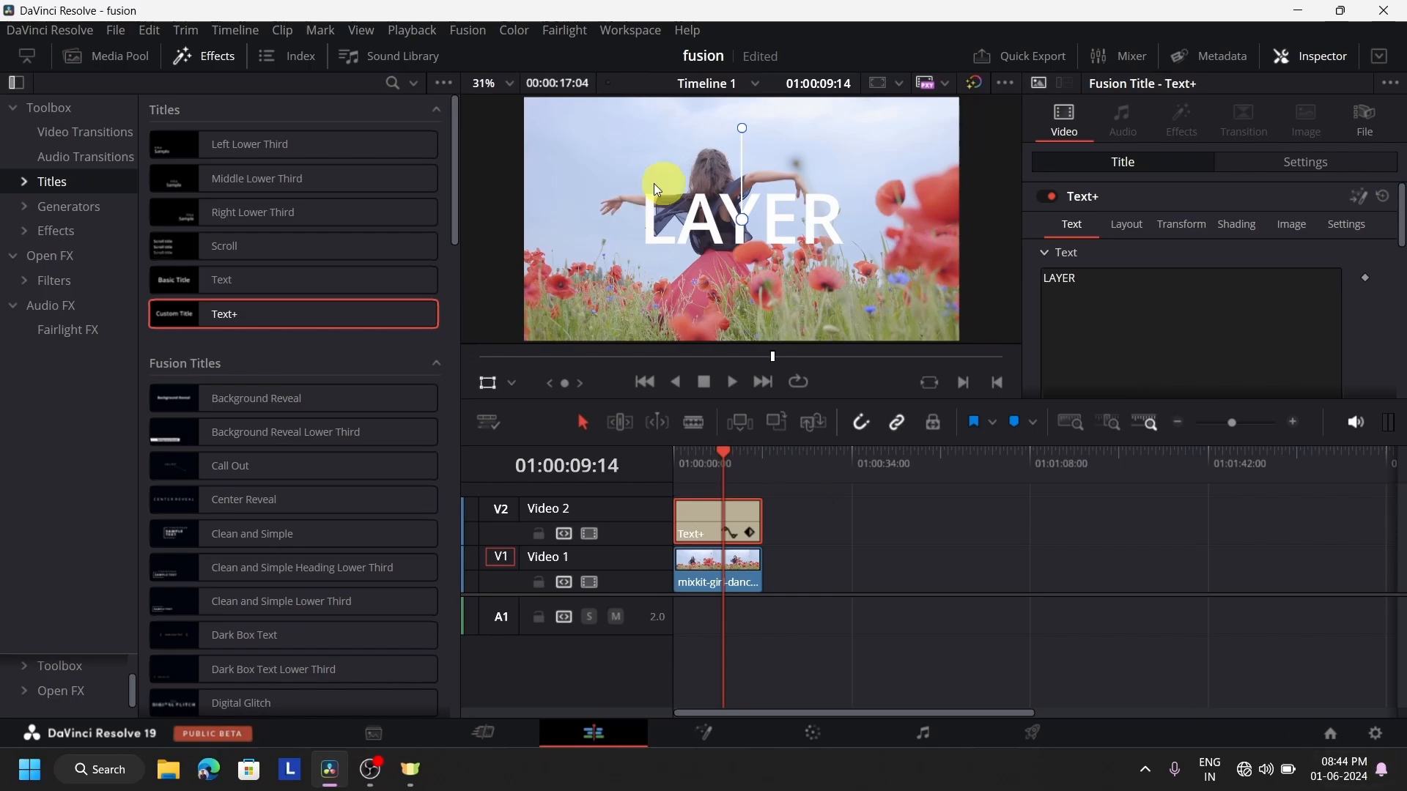
scroll(1194, 304, down, 3)
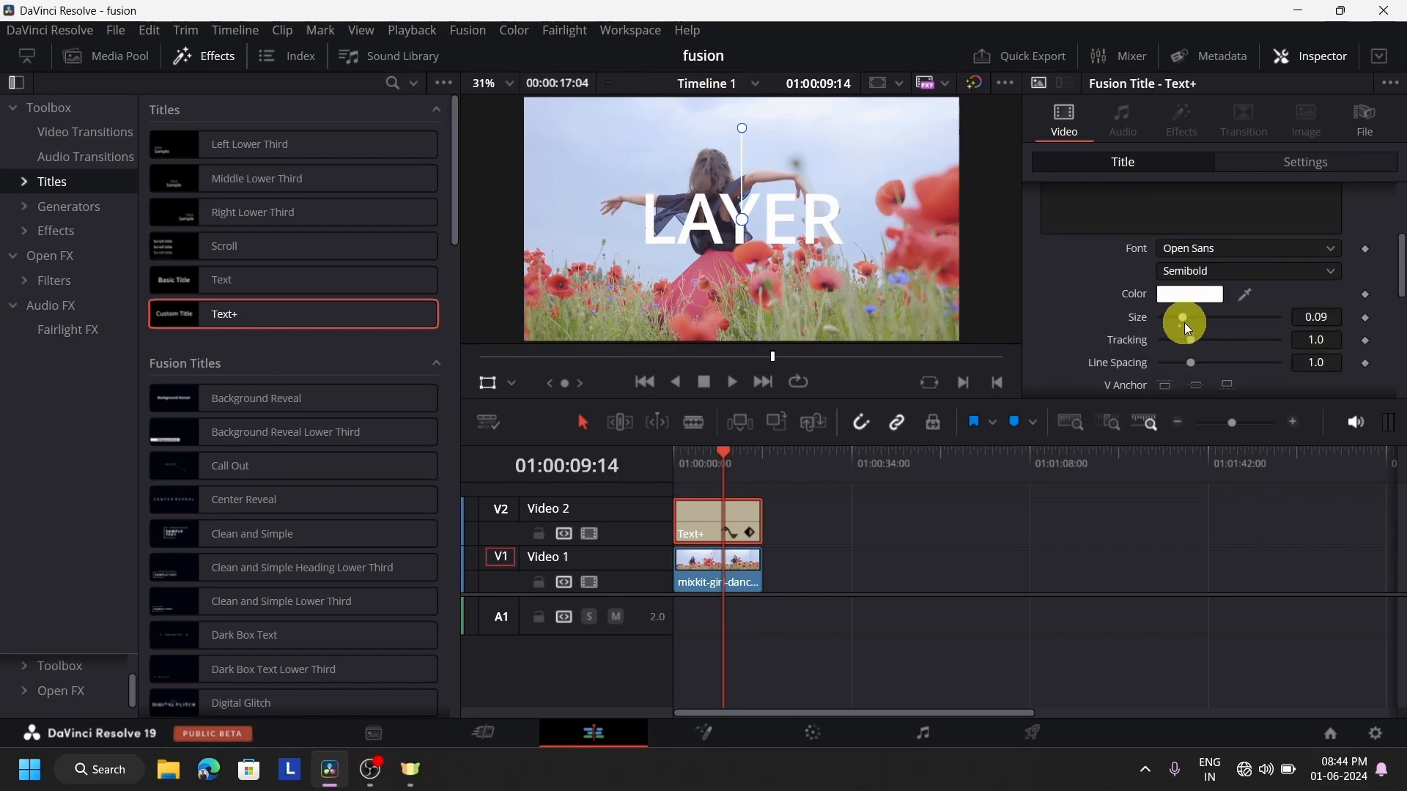
drag(1185, 322, 1203, 318)
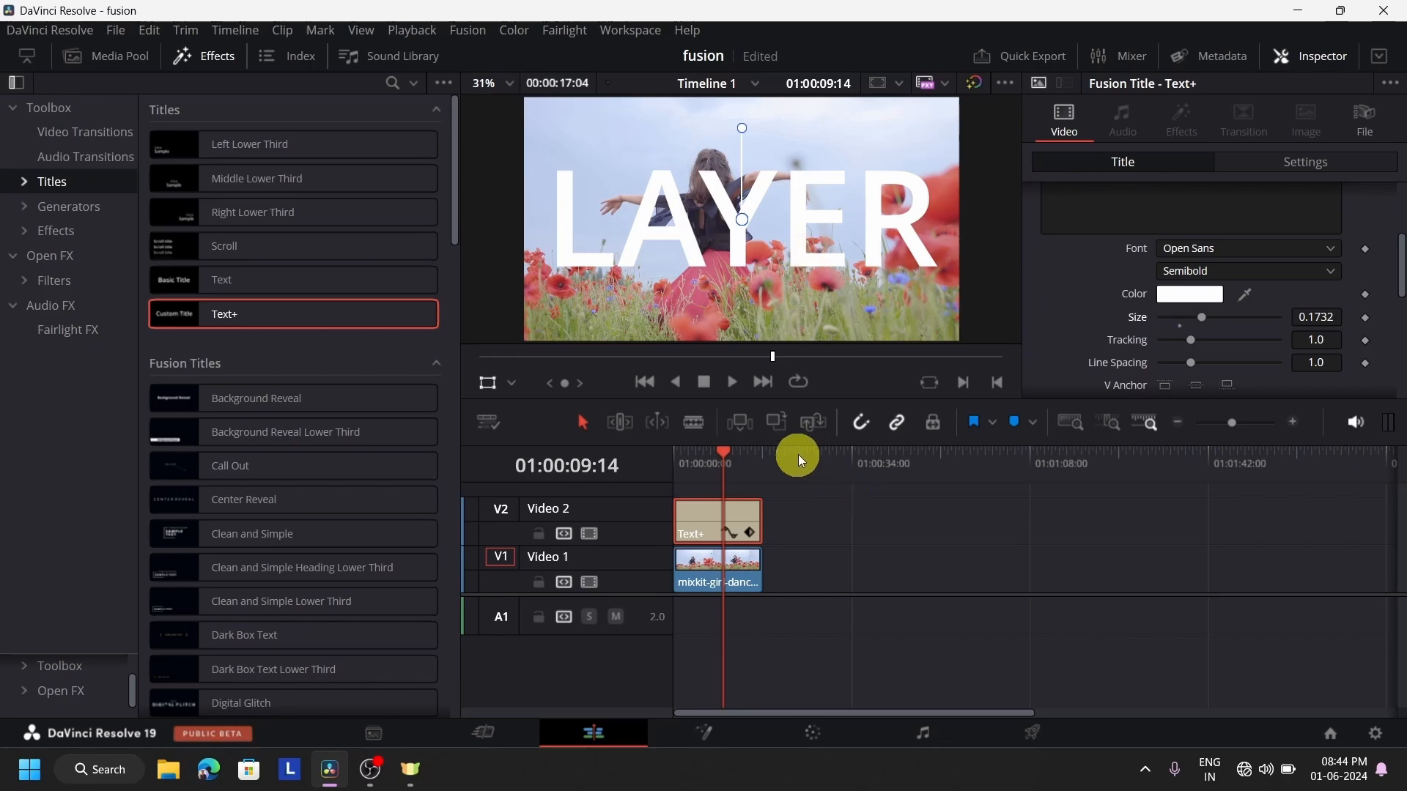
Play the timeline from its start to check the LAYER title stacked over the video clip
drag(721, 454, 636, 473)
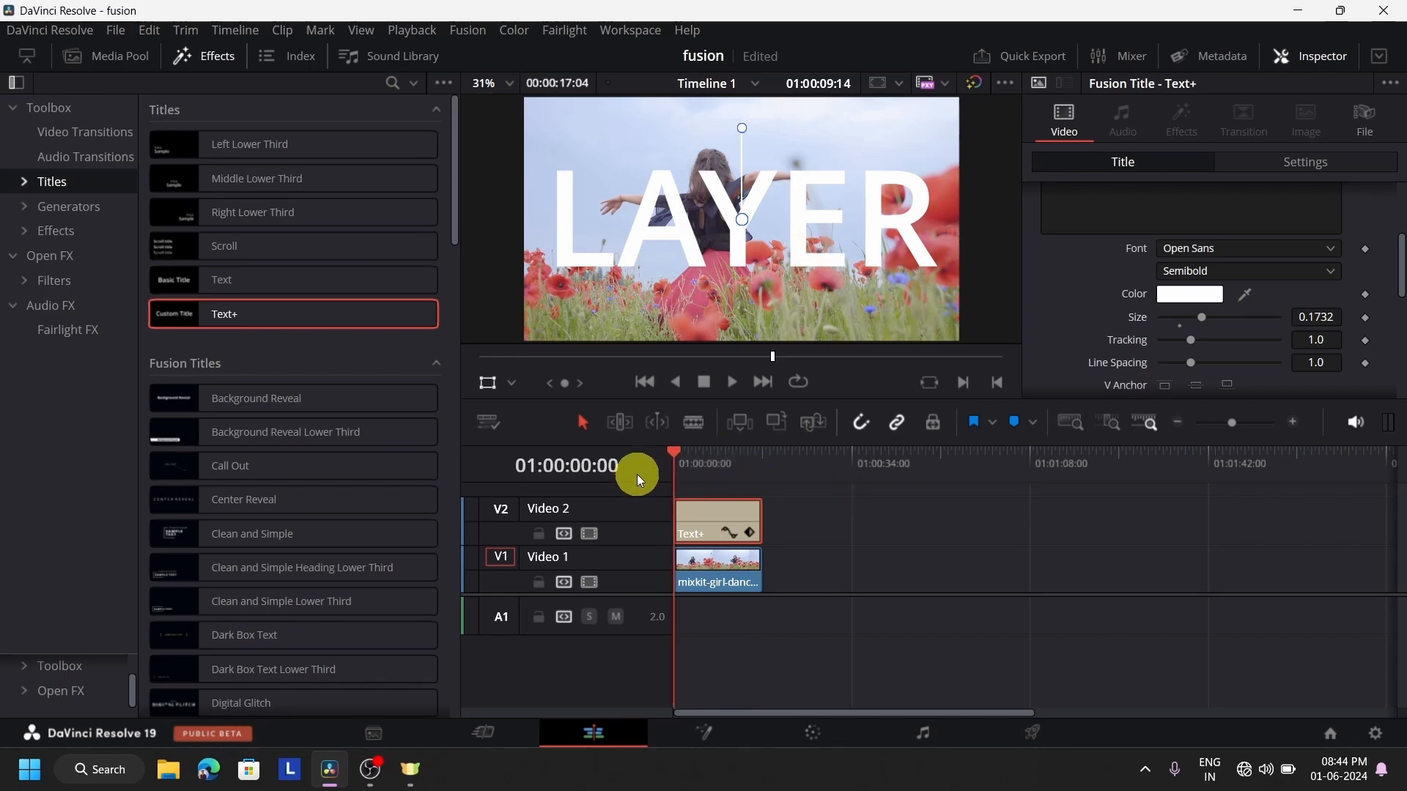
click(724, 571)
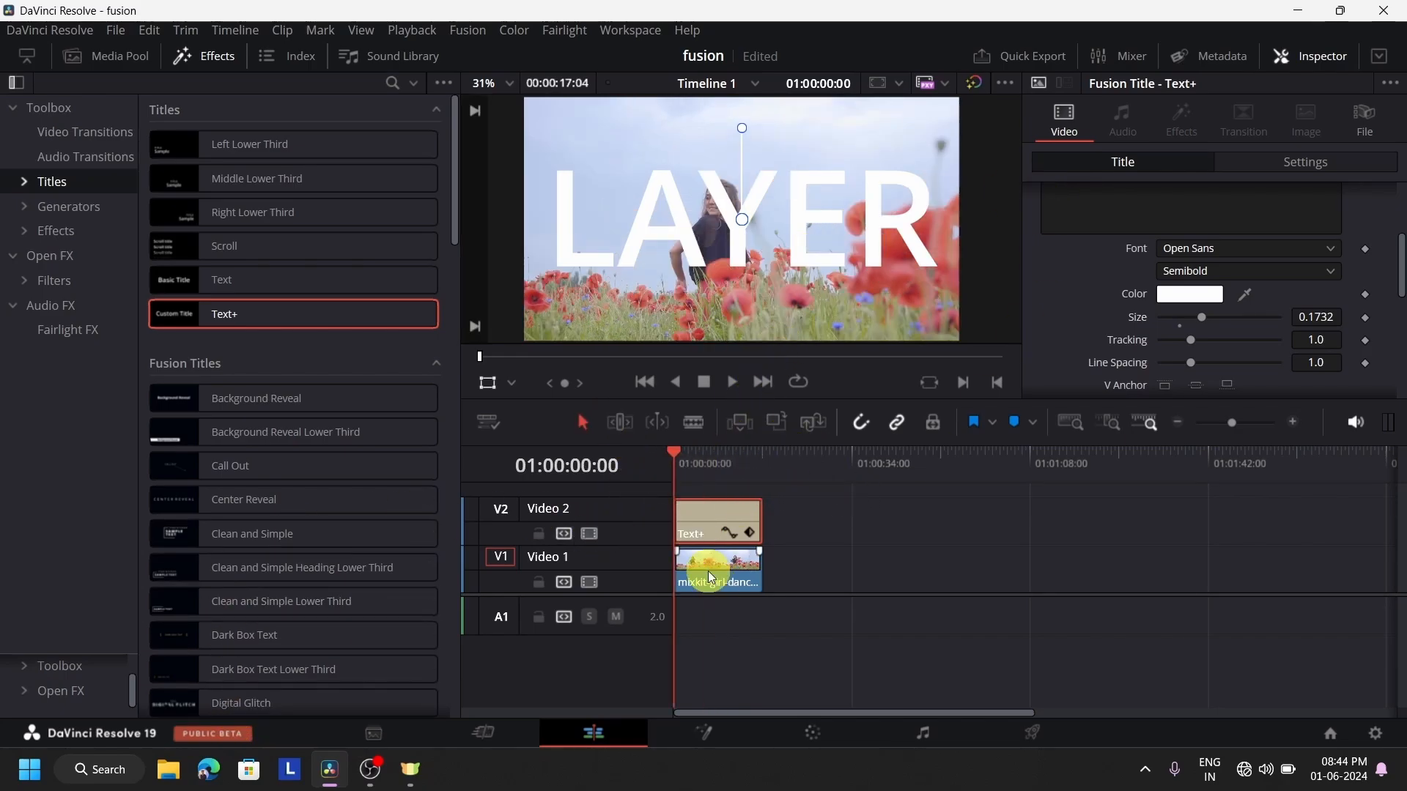
click(710, 533)
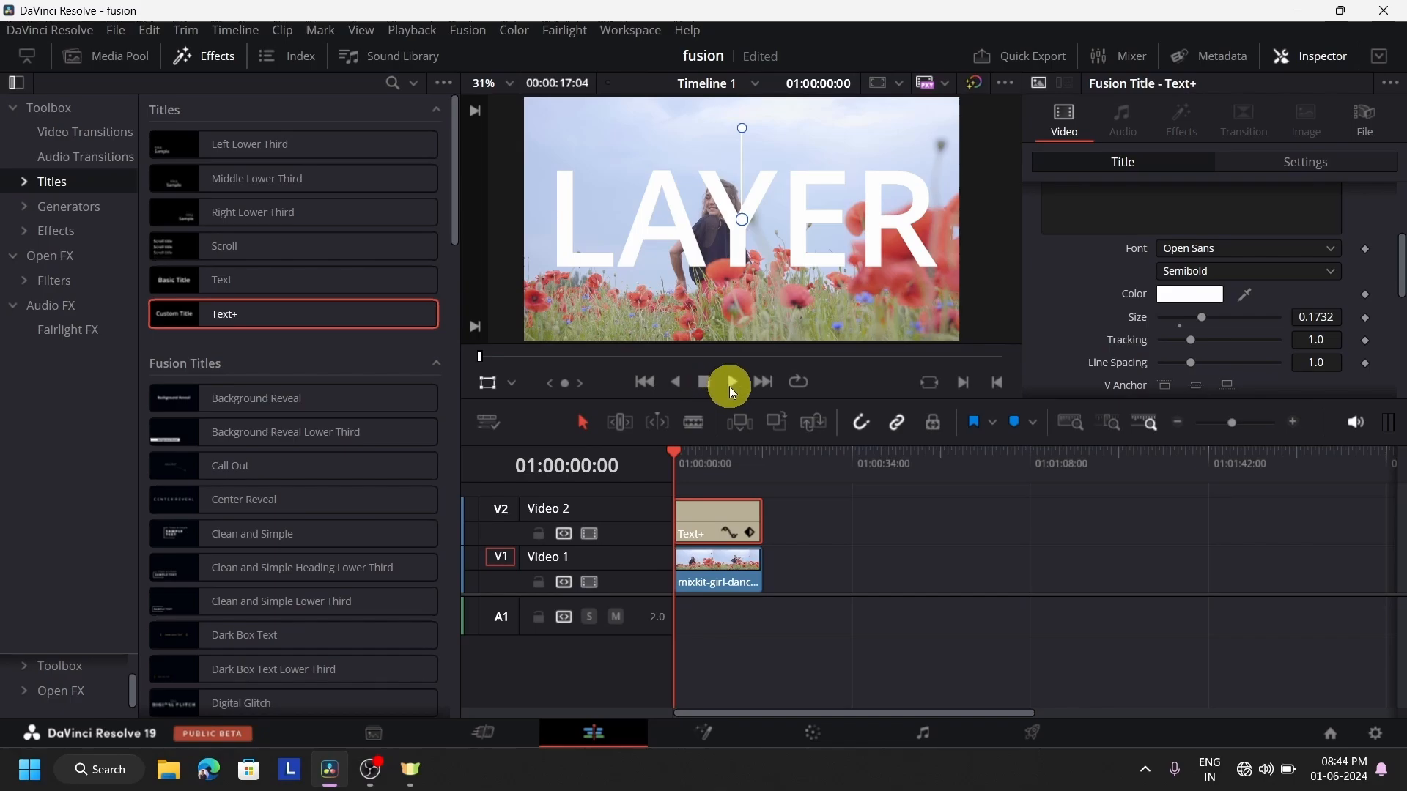
click(731, 388)
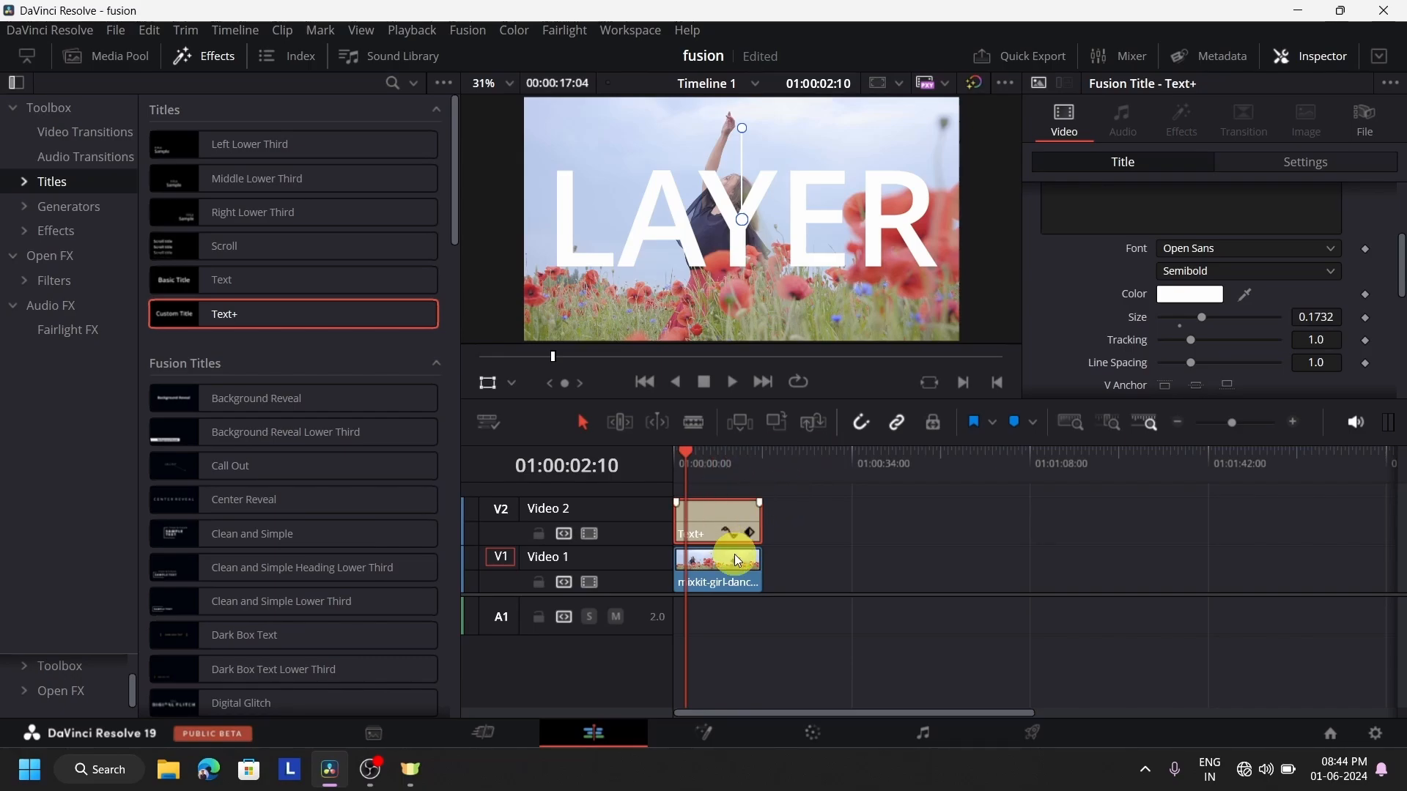
Add a second copy of the mixkit-girl-dancing clip on Video 1, apart from the first, and select it with the playhead at 01:00:44:17
click(203, 61)
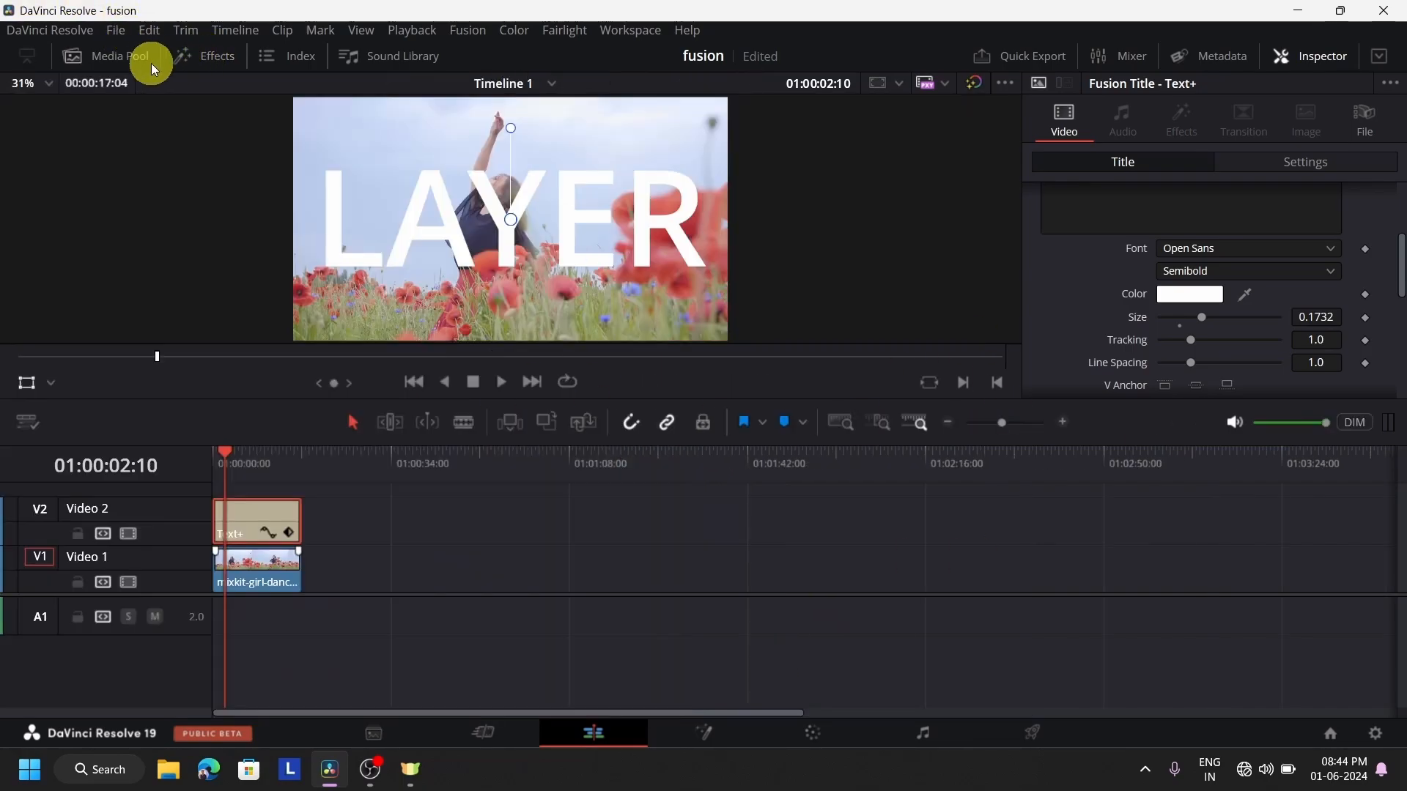
click(108, 54)
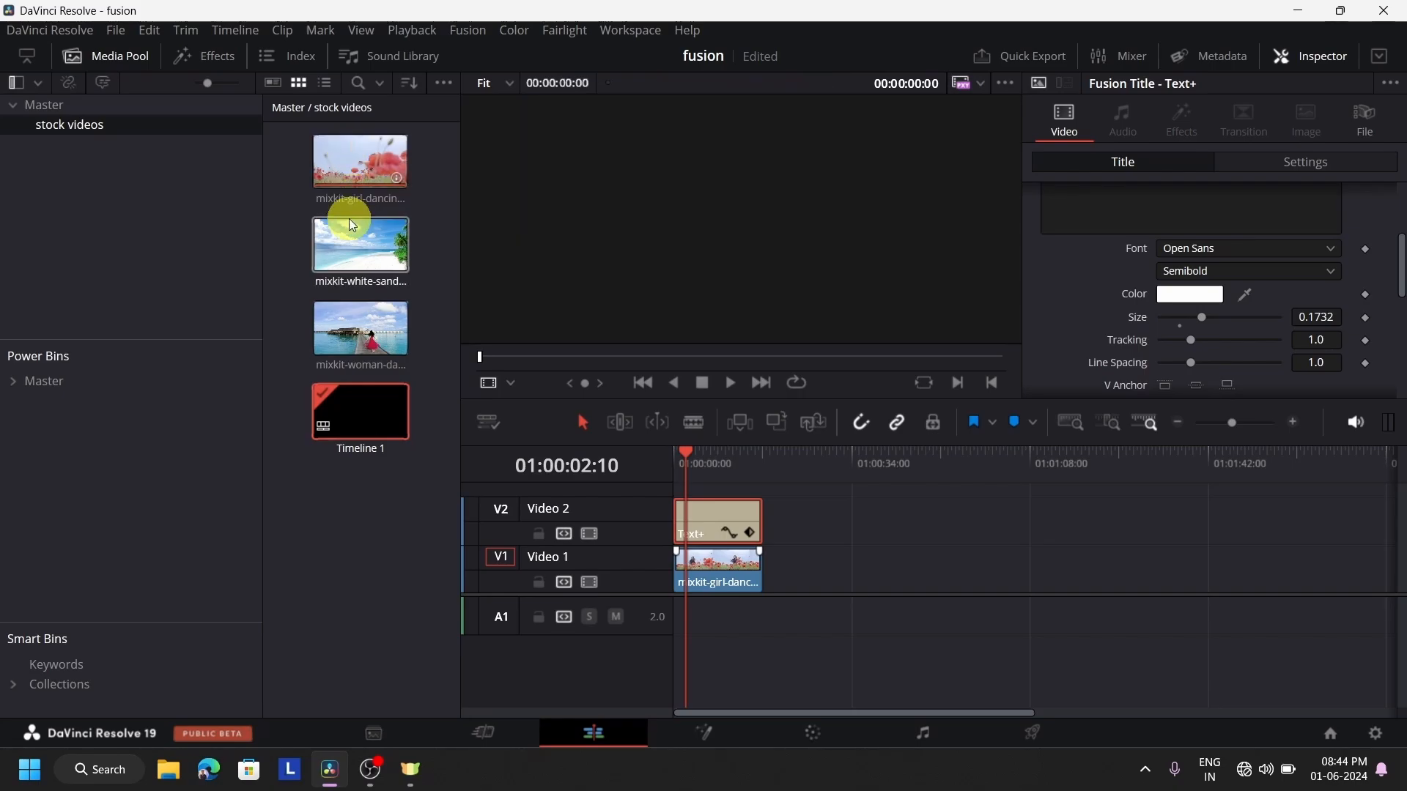
click(343, 173)
drag(343, 173, 873, 577)
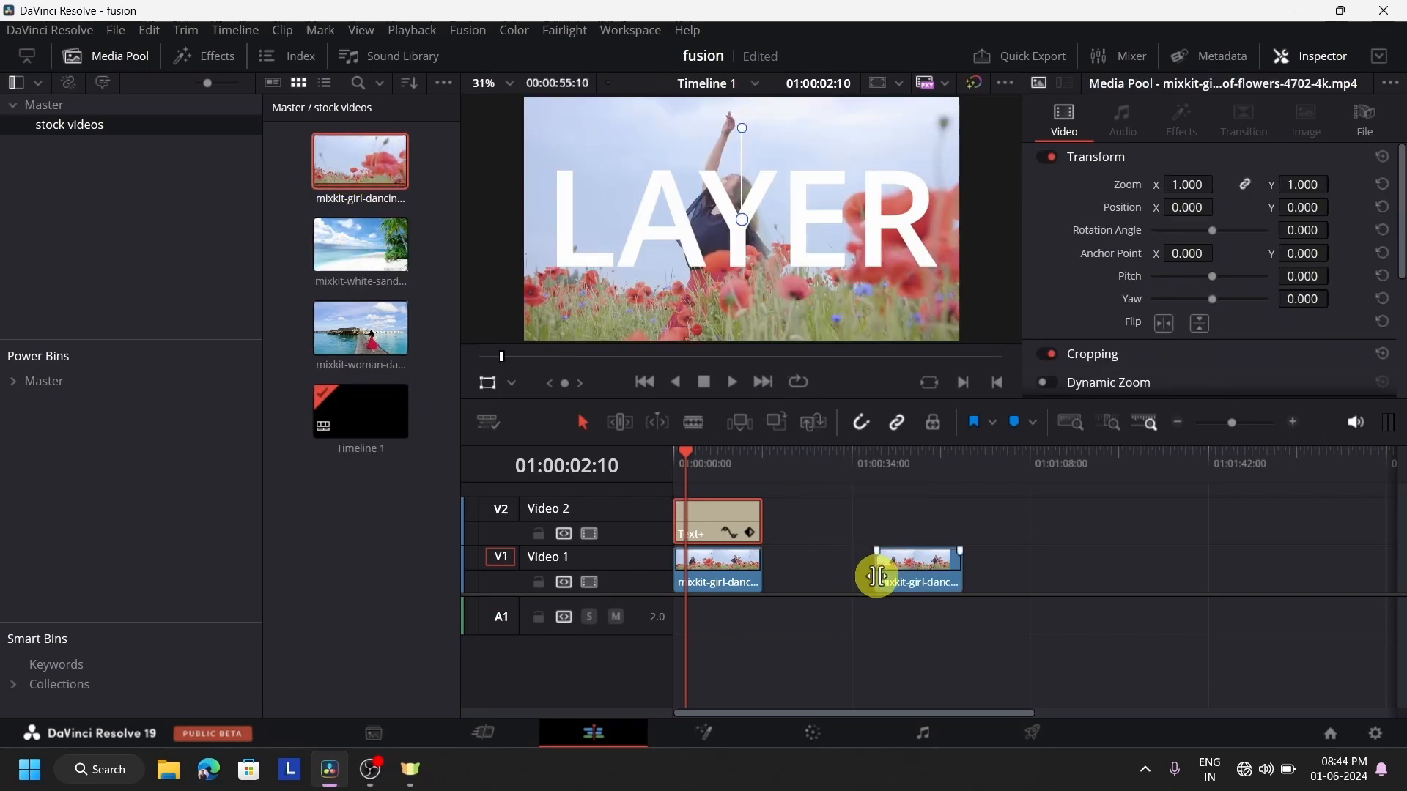
click(908, 487)
click(909, 573)
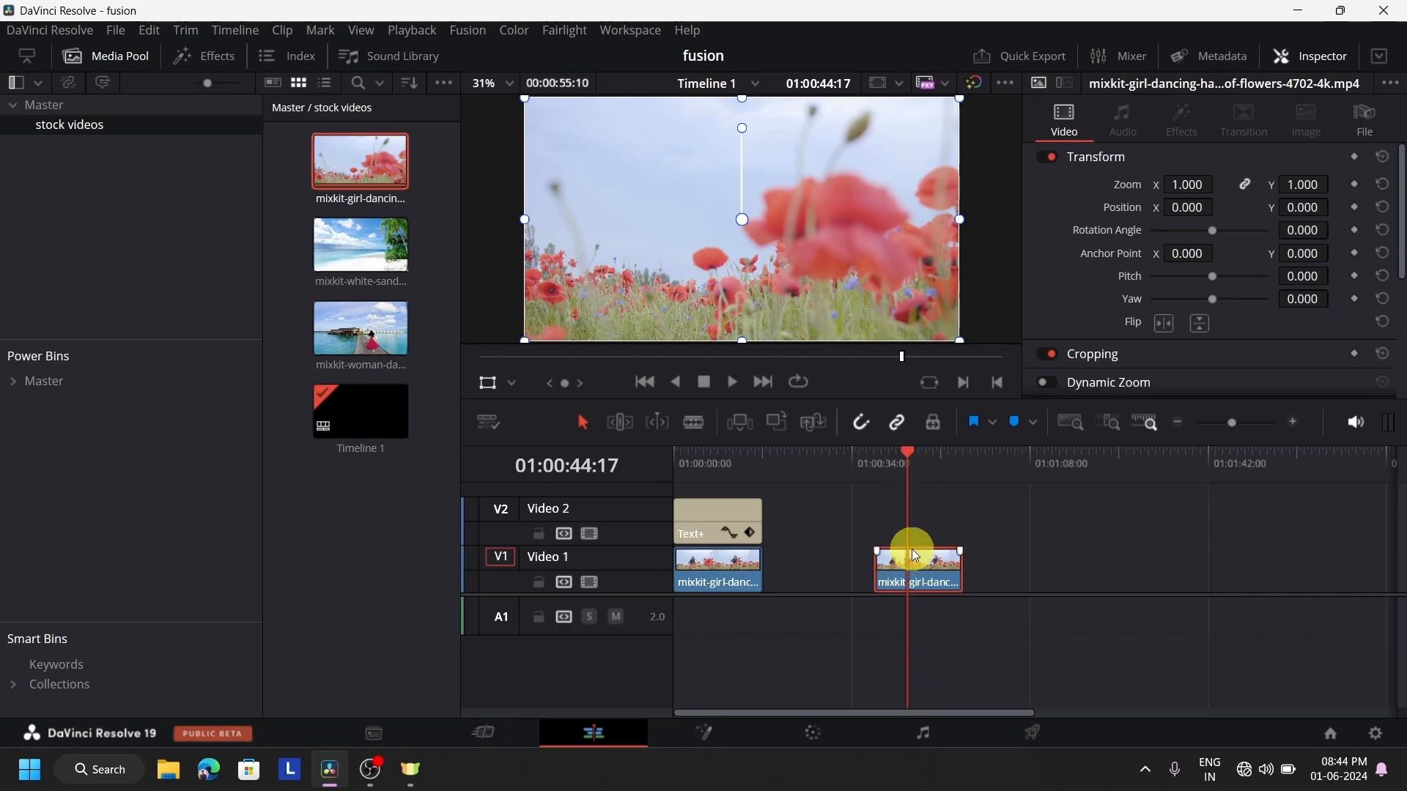
Check the second girl-dancing clip's nodes on the Fusion page, and convert it into a new Fusion clip on the Edit page
click(723, 726)
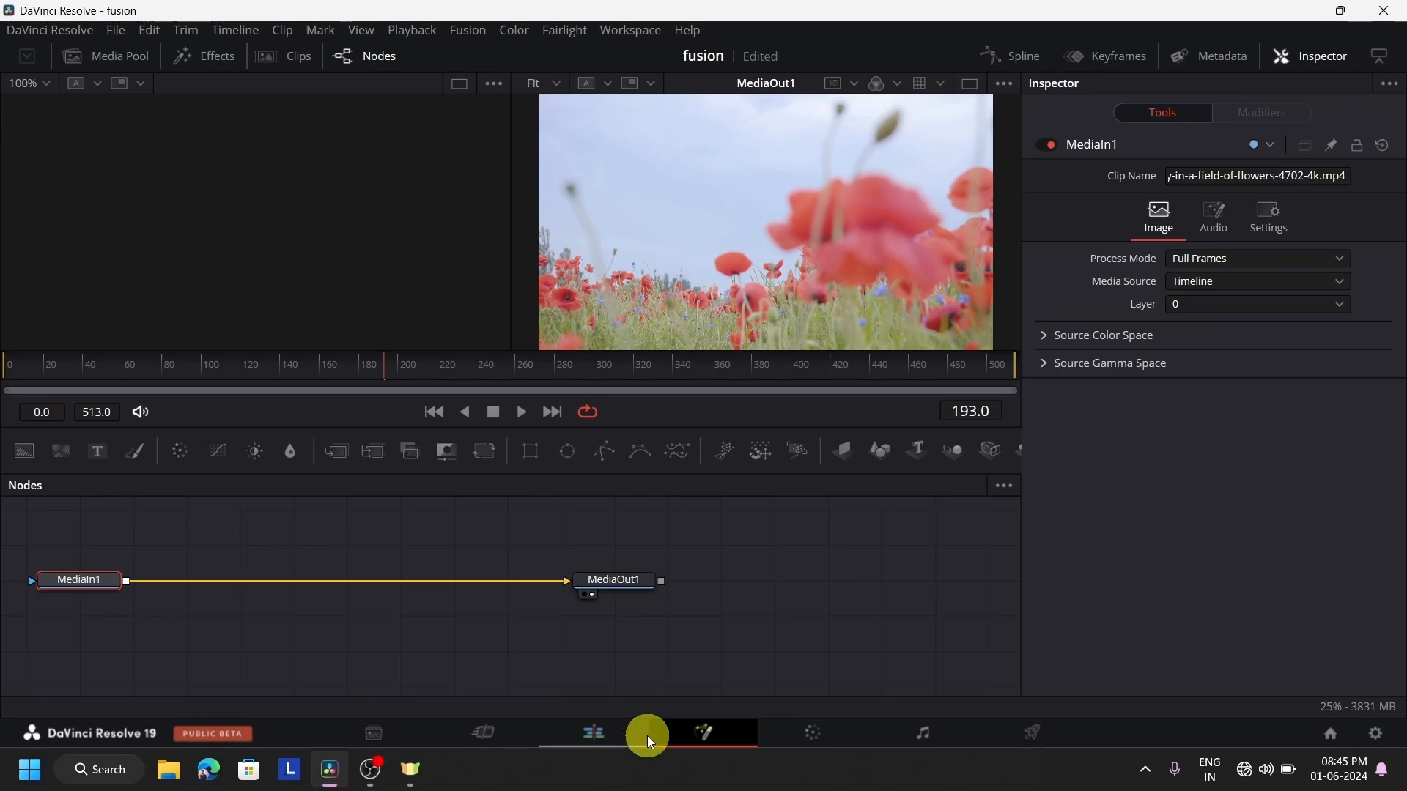
click(622, 732)
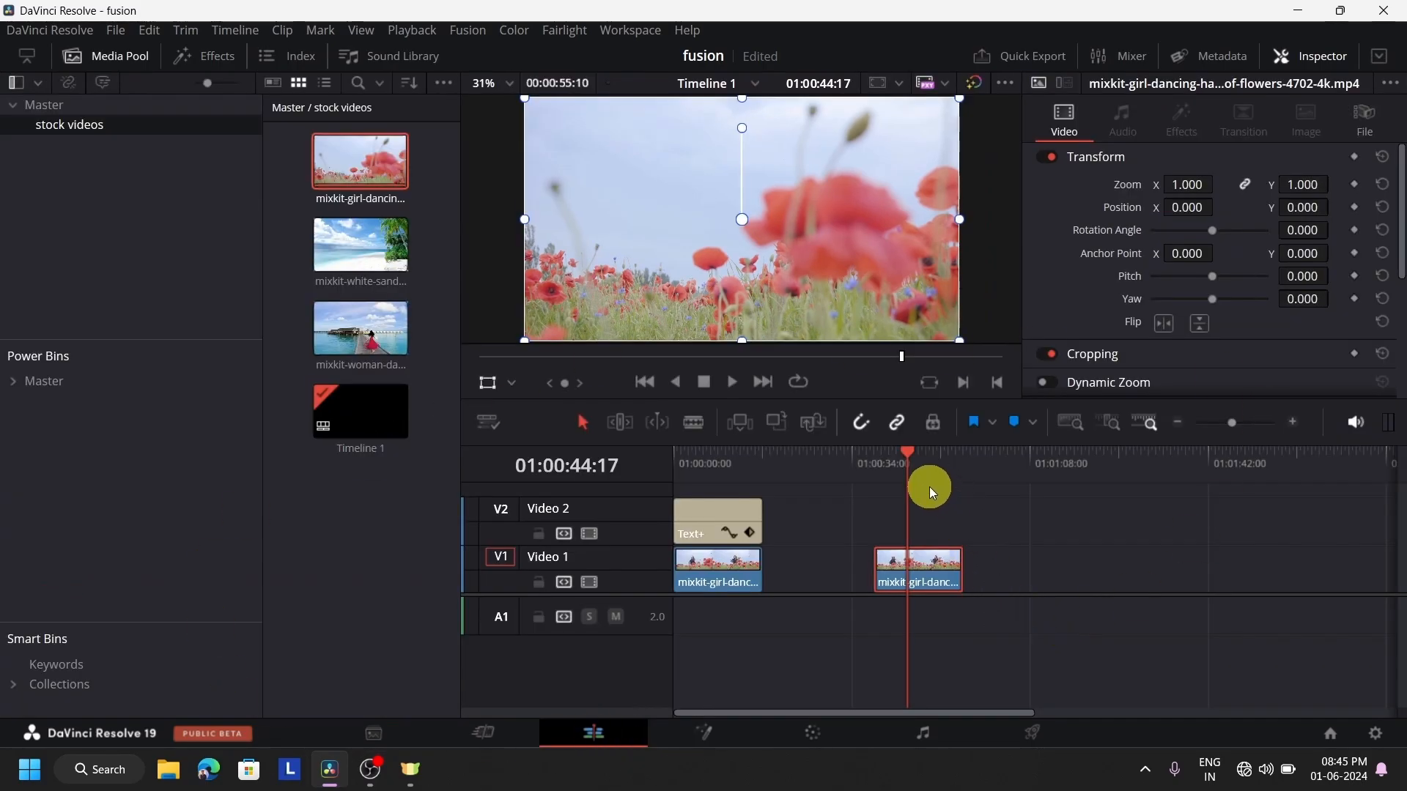
right_click(930, 564)
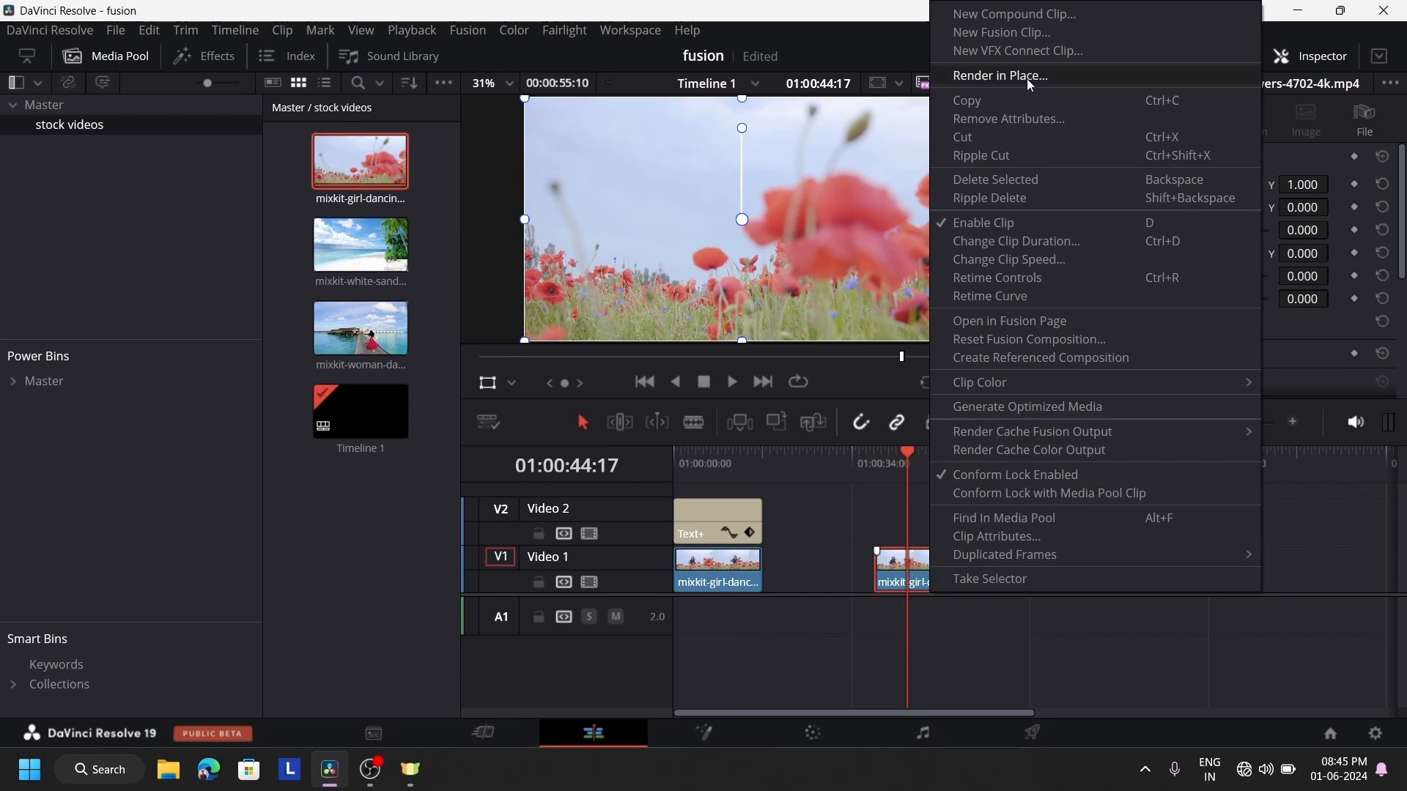
click(1035, 33)
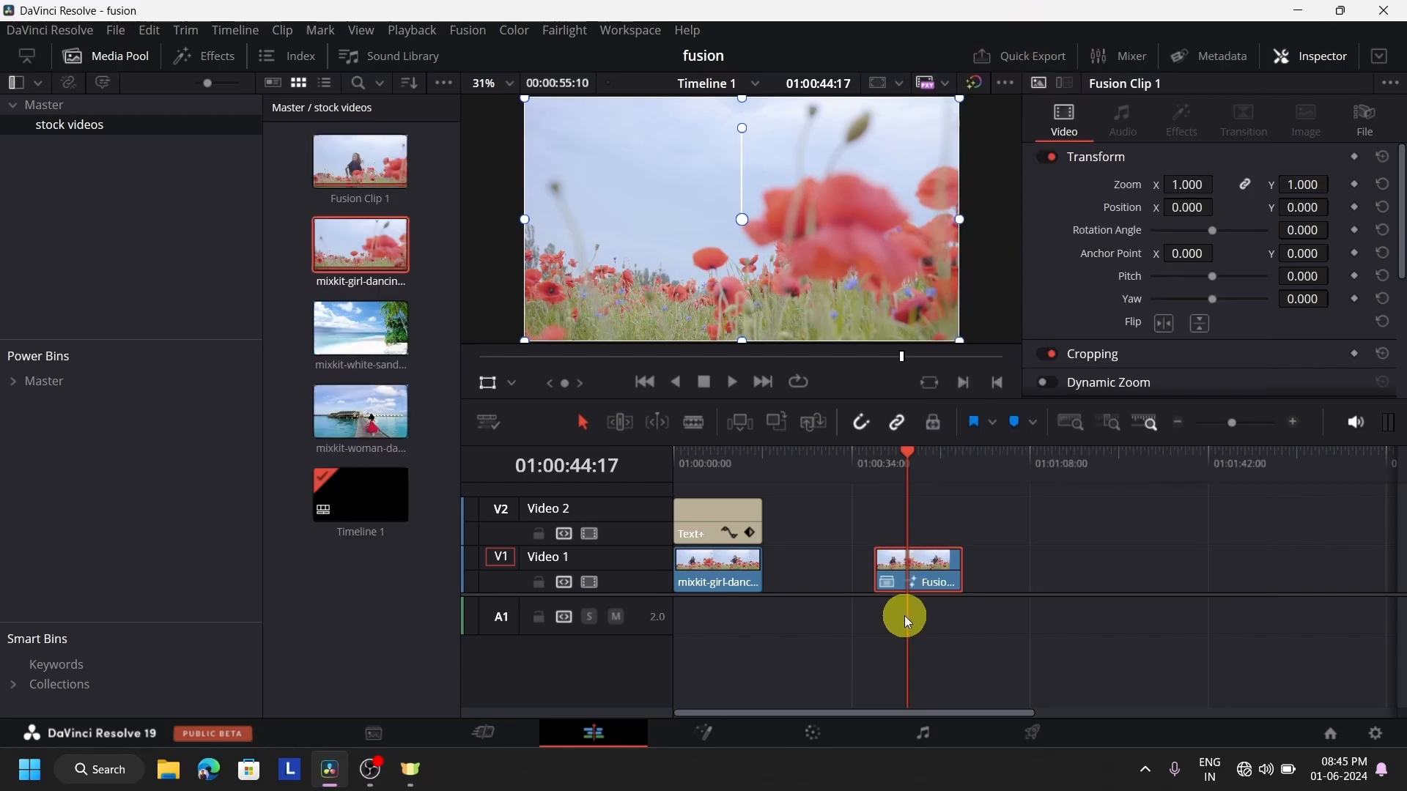
Compare the new Fusion clip's nodes on the Fusion page with its media pool entry on the Edit page, ending on the Fusion page
click(721, 726)
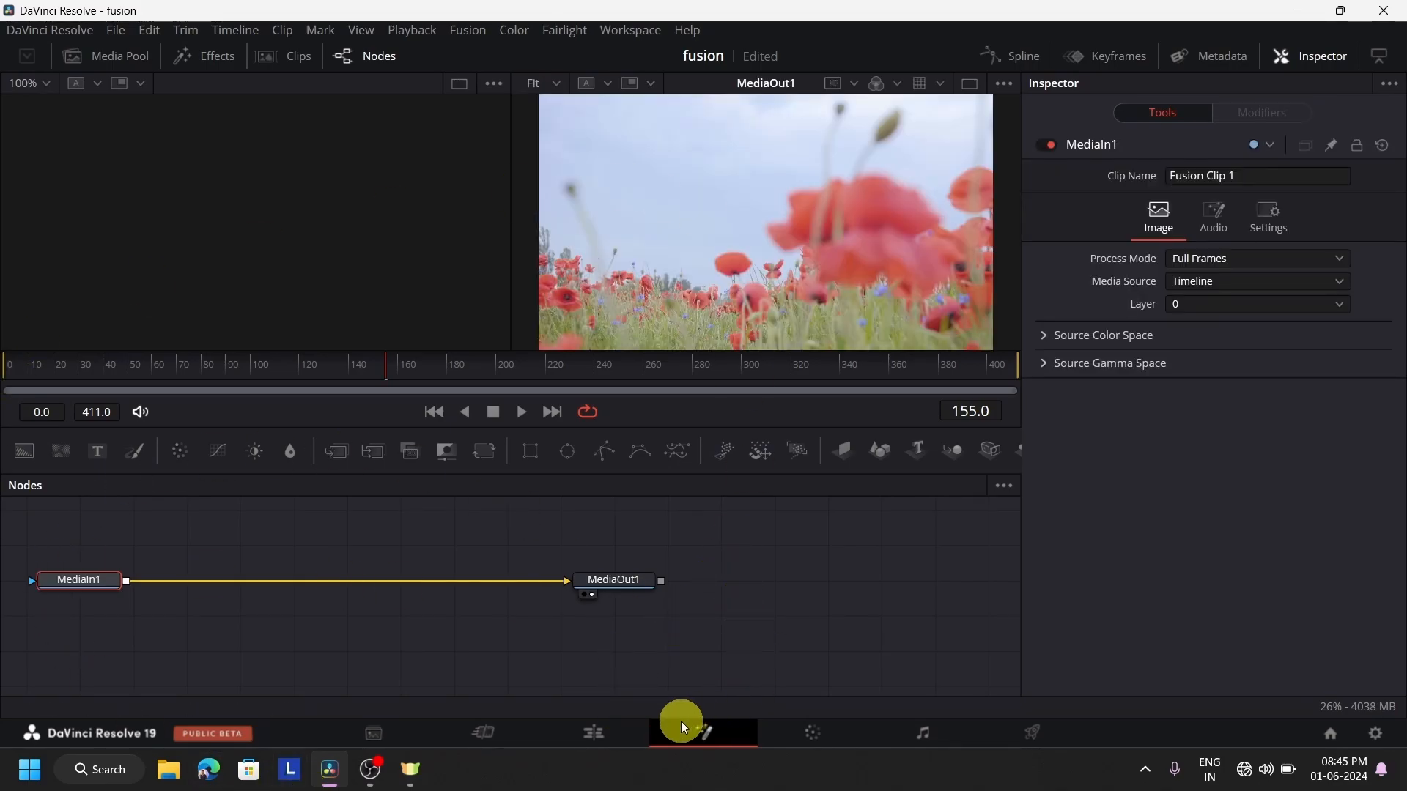
click(598, 730)
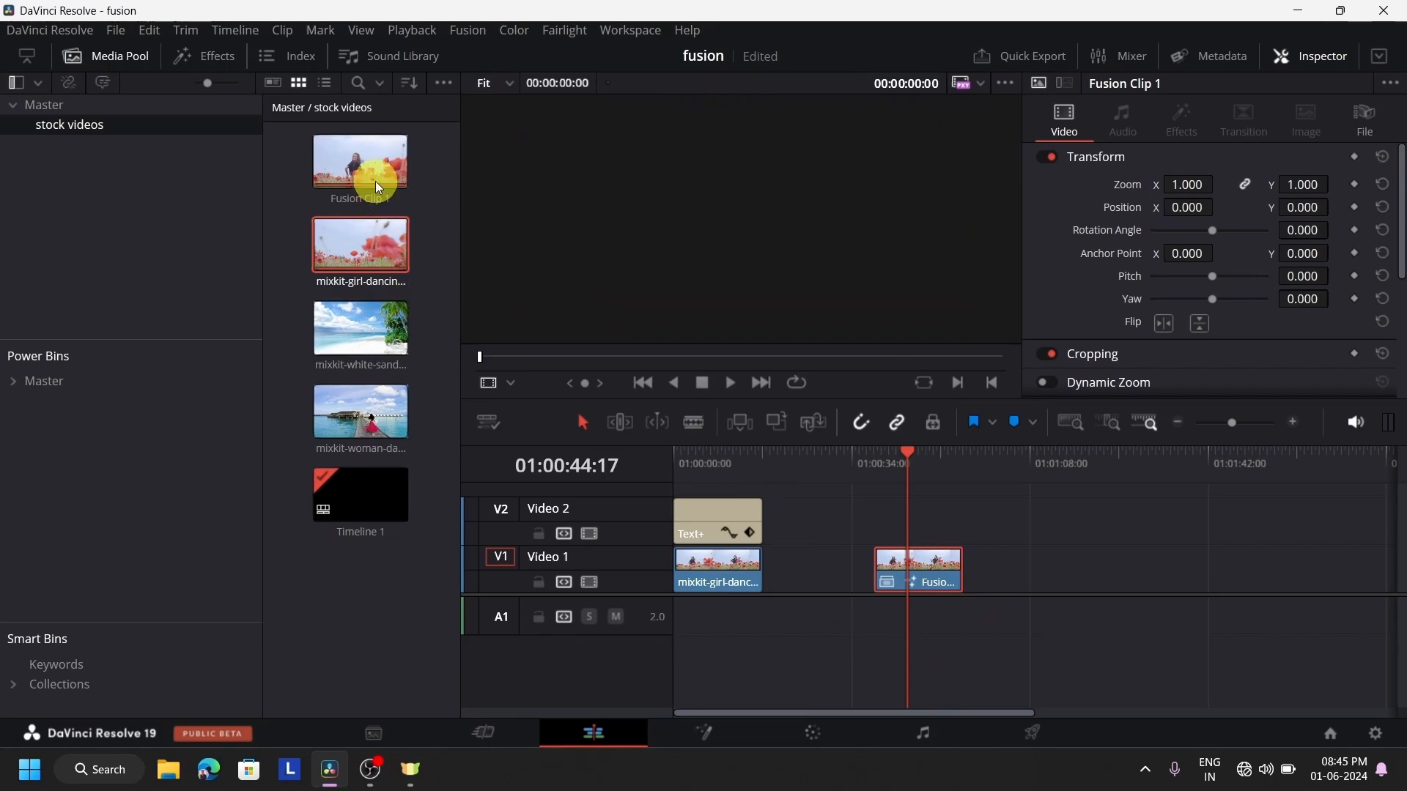
click(709, 729)
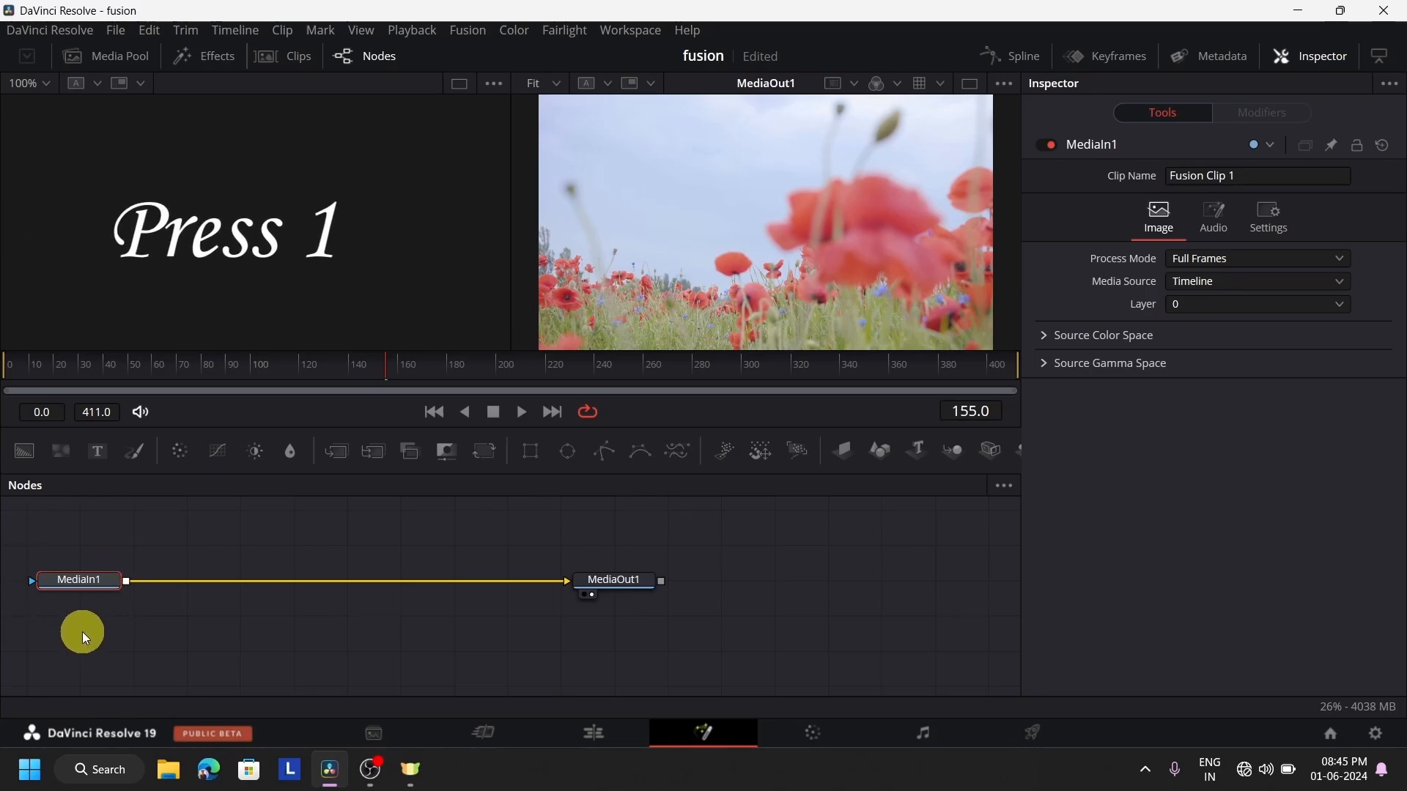
Toggle the MediaIn1 node's display on and off in the first viewer twice, leaving that viewer cleared
key(1)
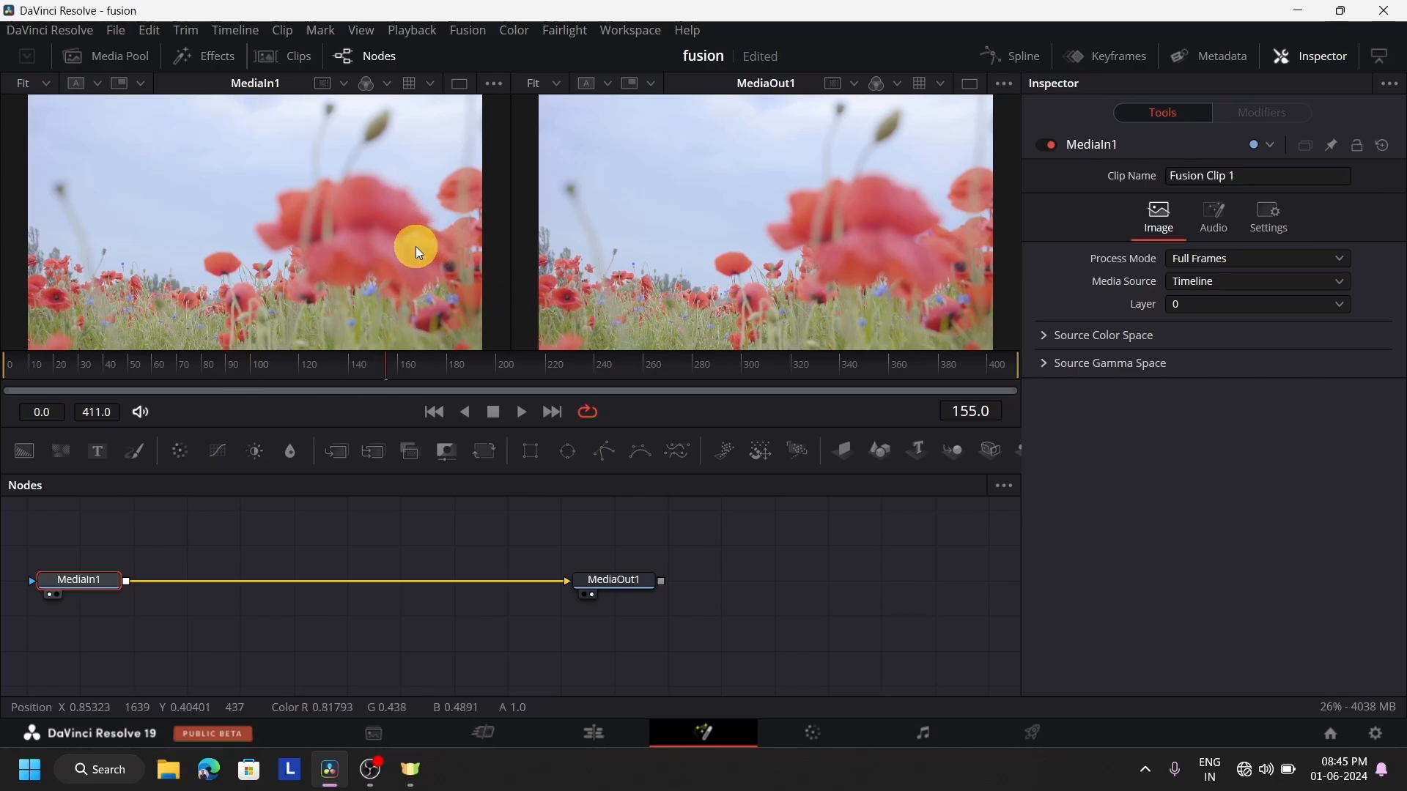
key(1)
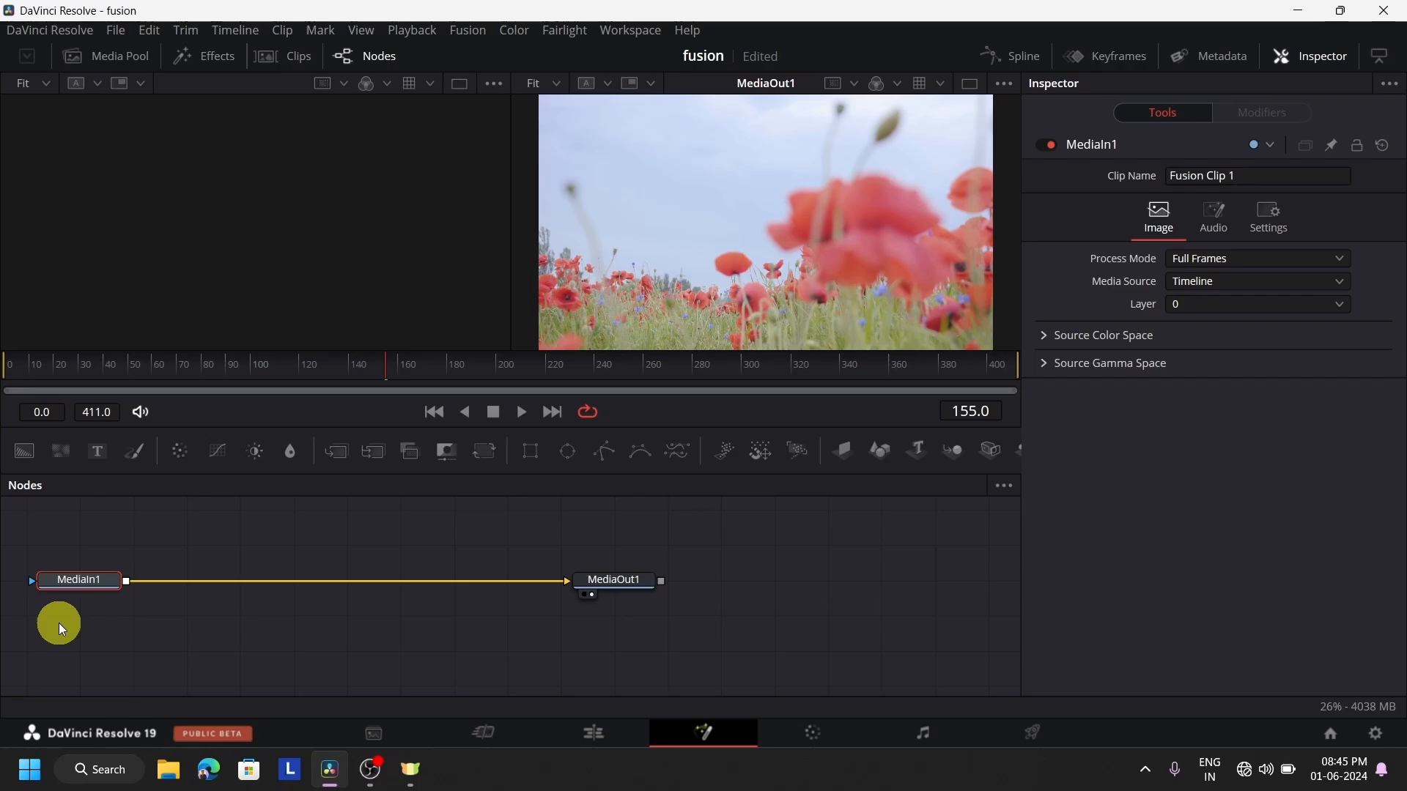
key(1)
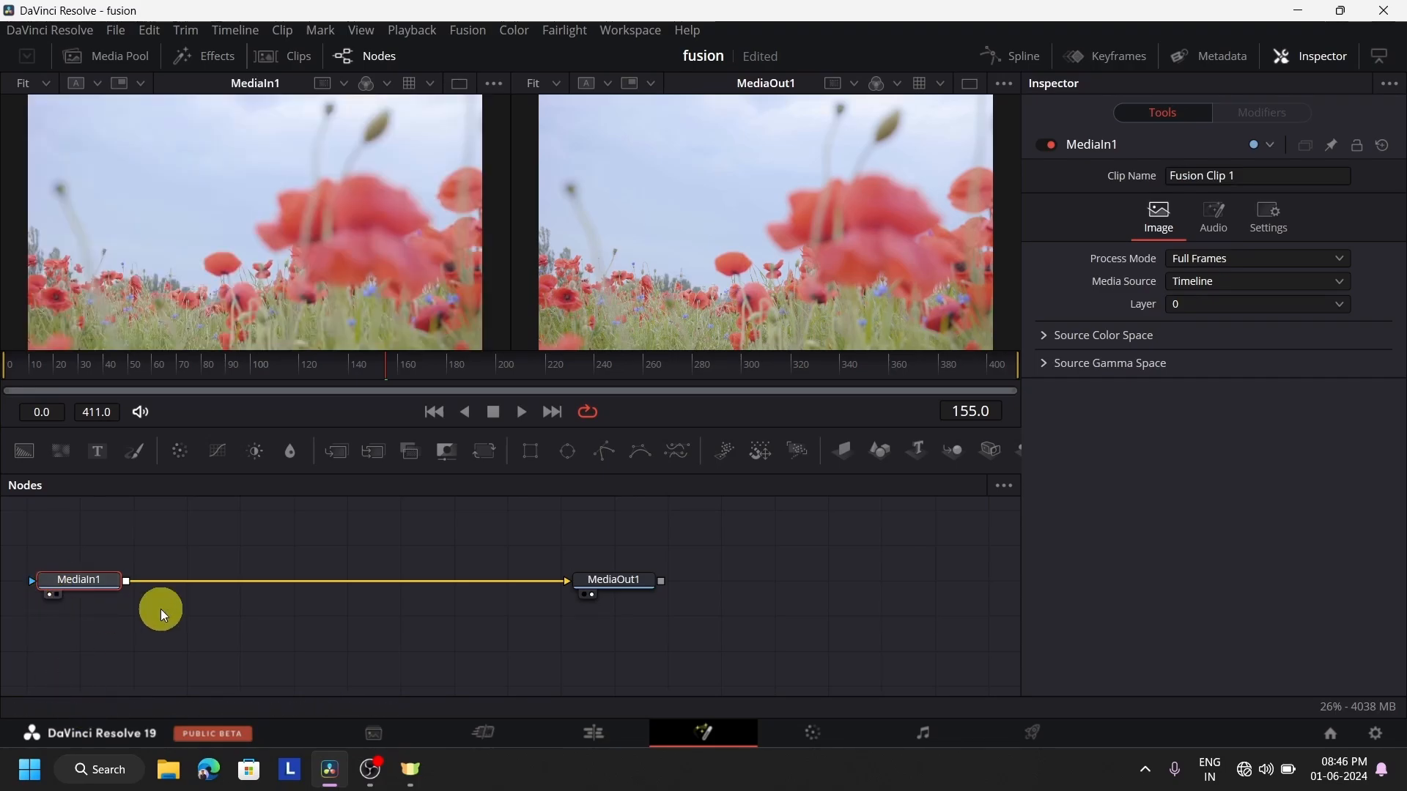
key(1)
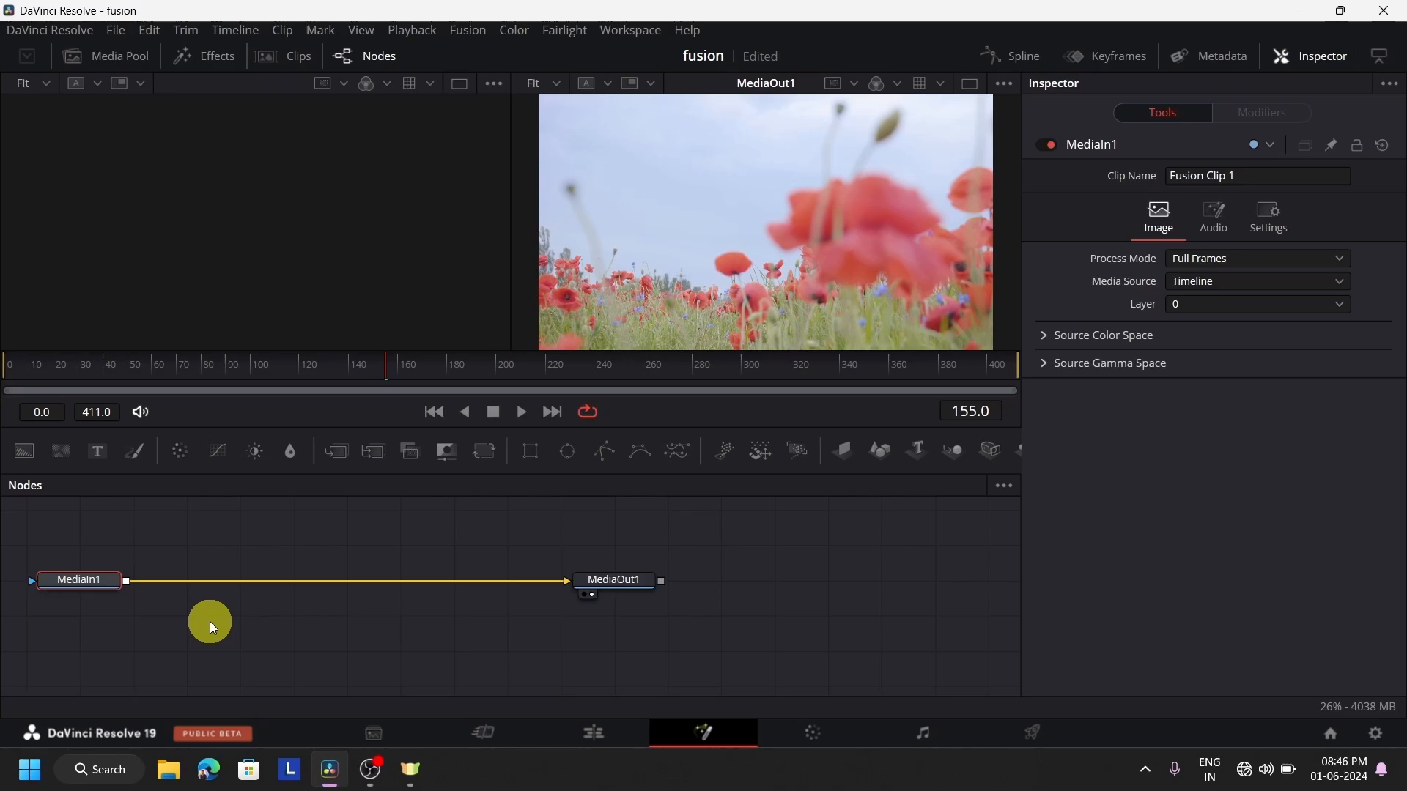
Try different node assignments in the two viewers, ending with MediaIn1 in the first and MediaOut1 in the second
click(623, 586)
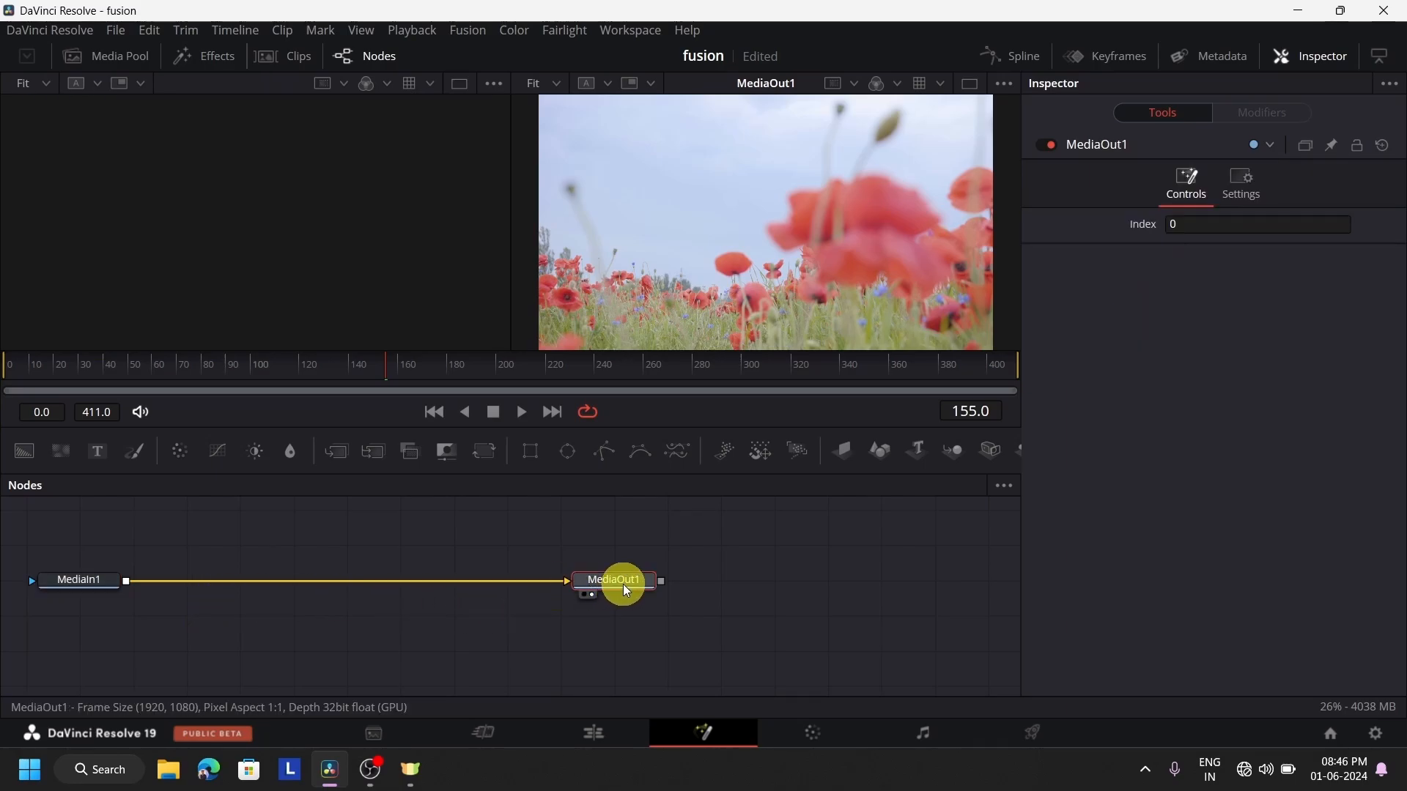
key(2)
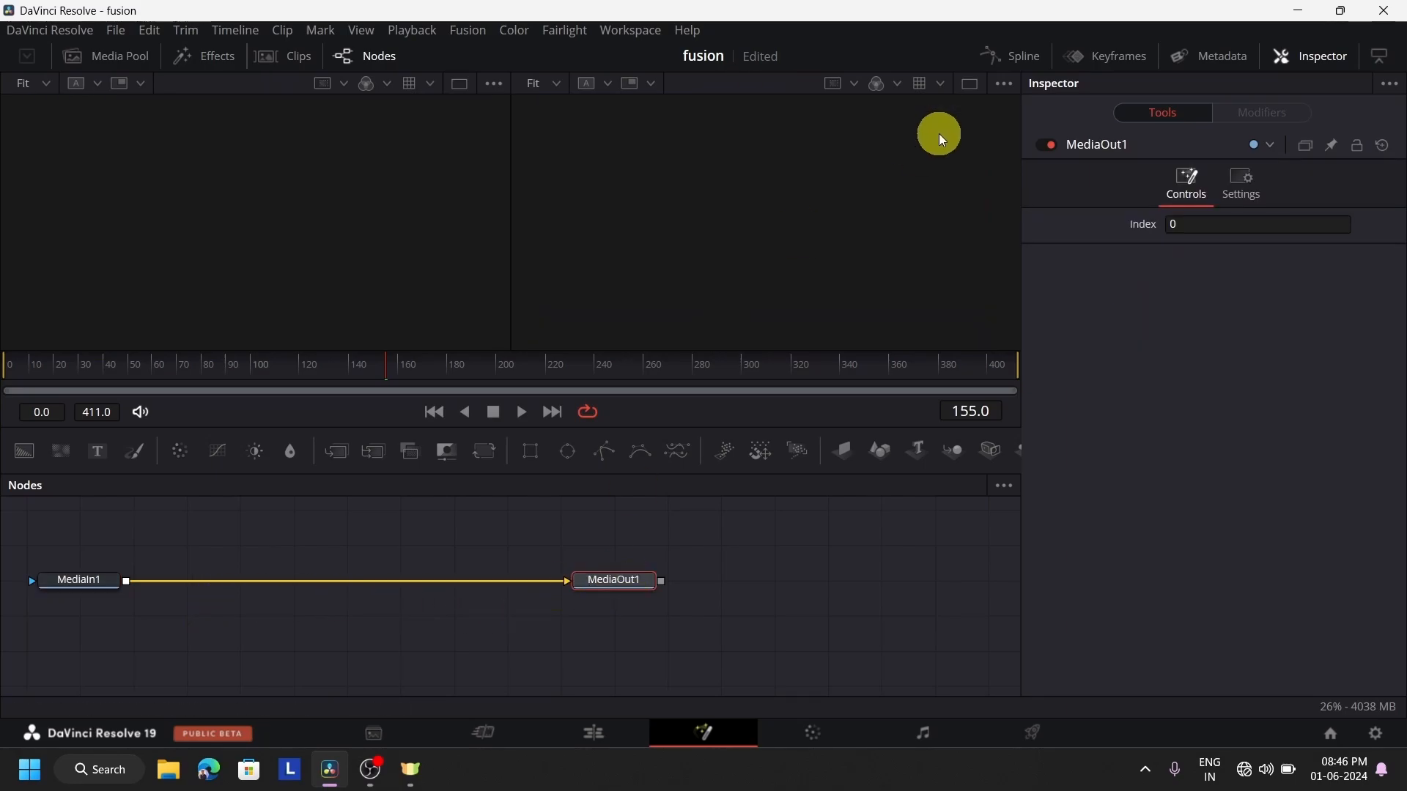
click(63, 581)
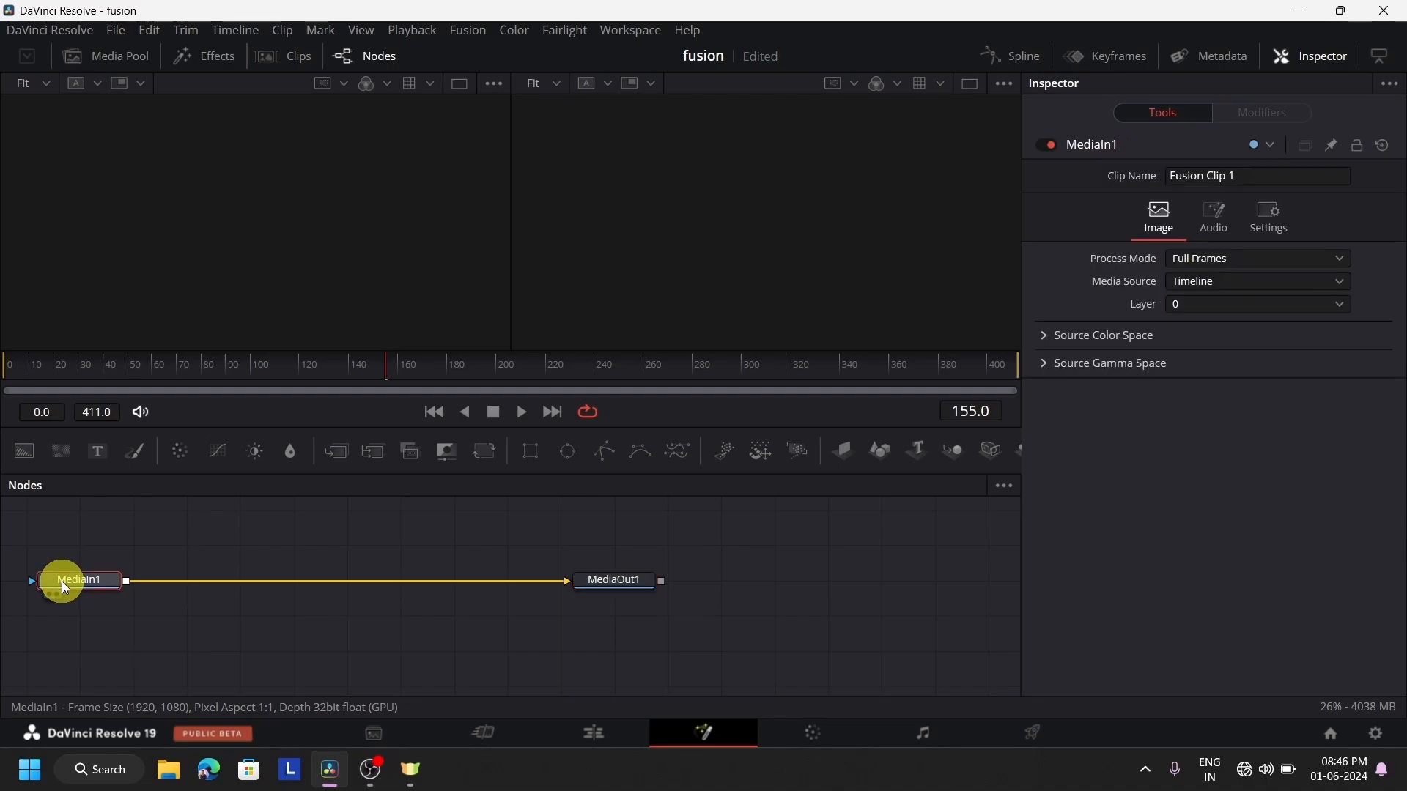
key(2)
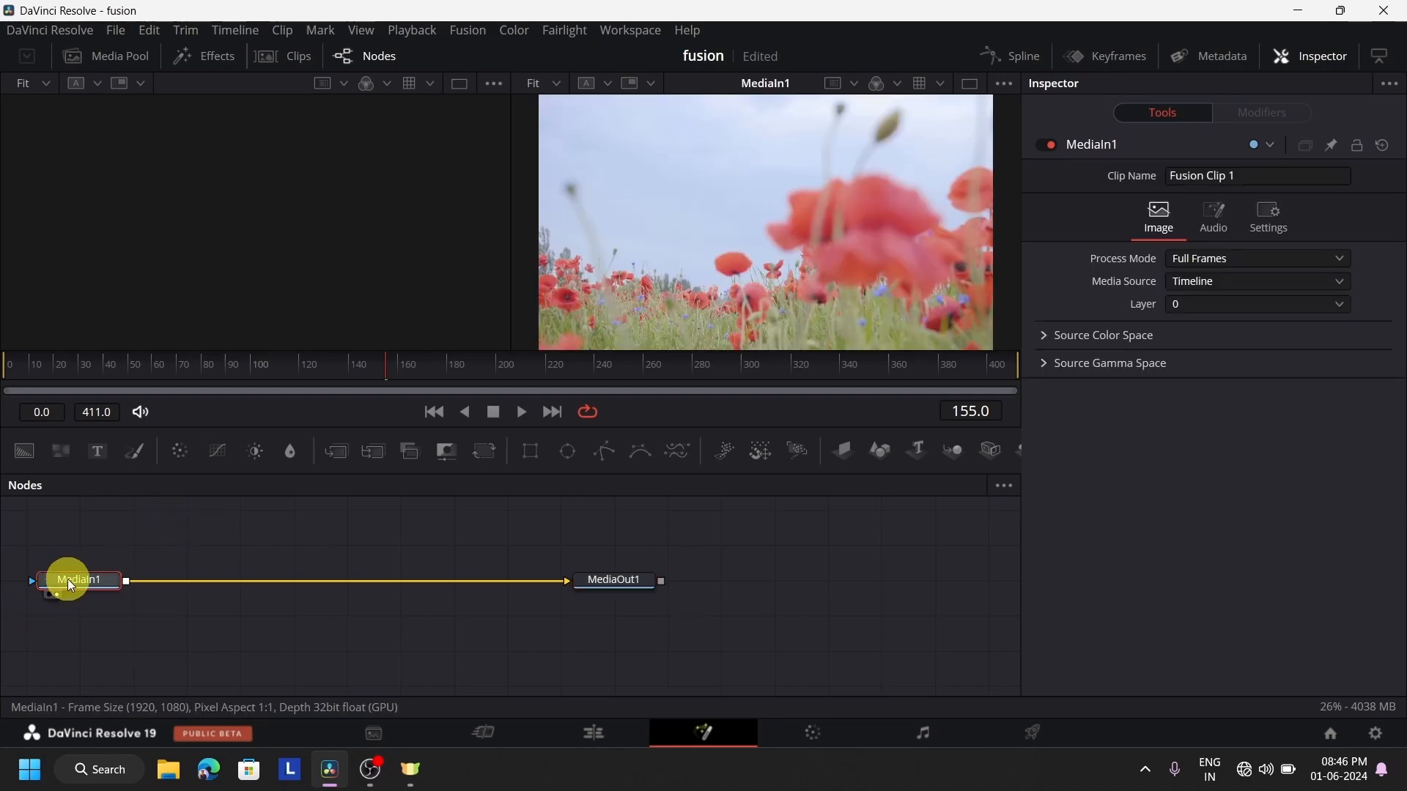
key(1)
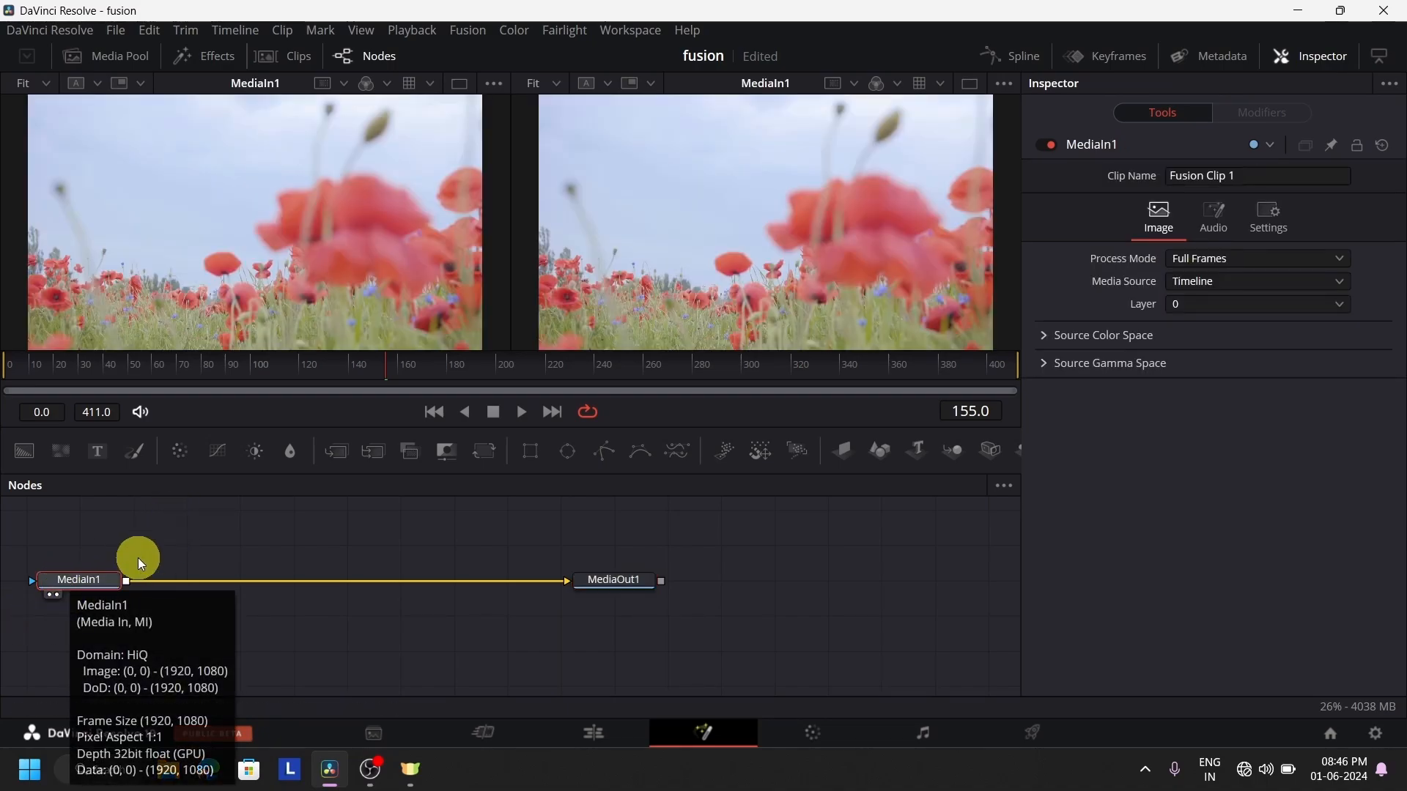
click(601, 582)
key(2)
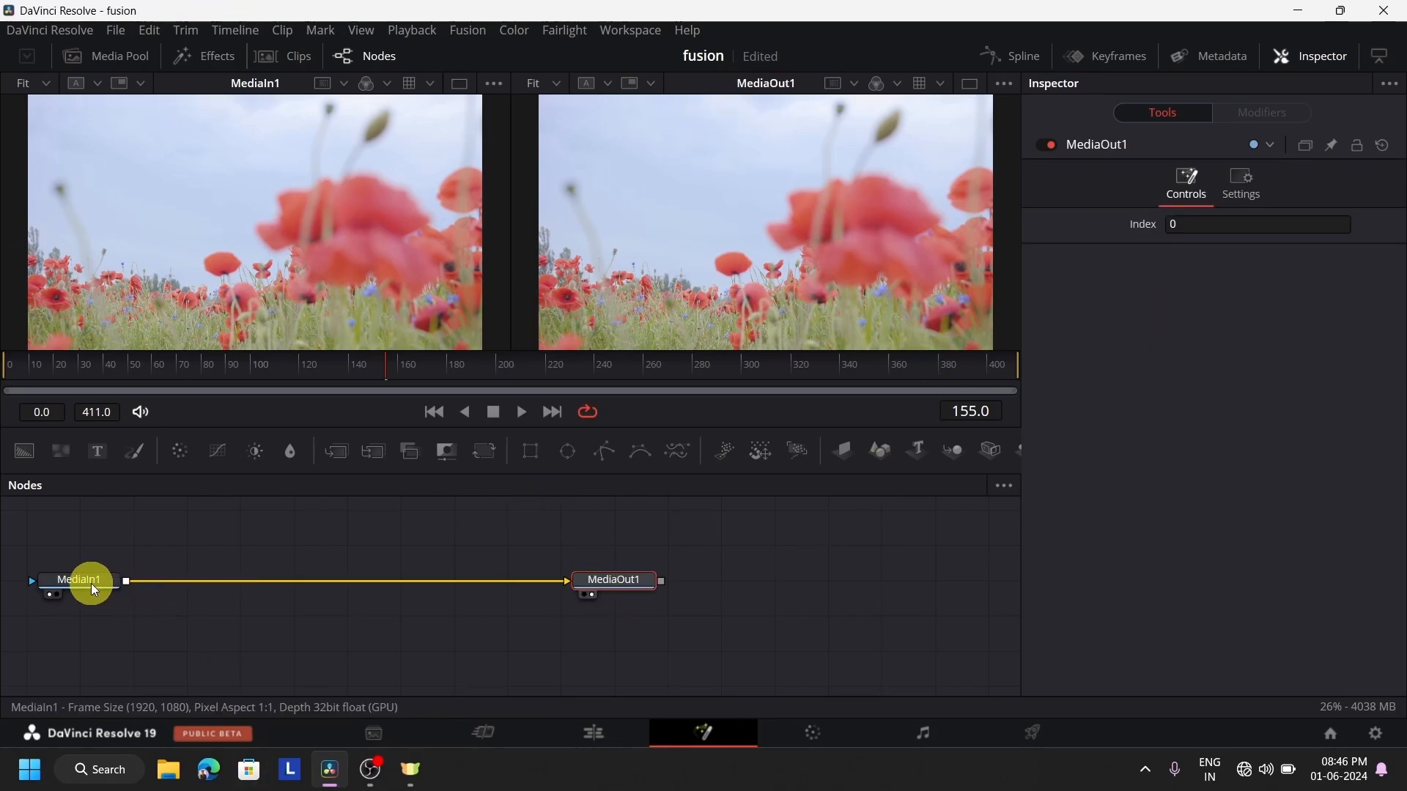
Reposition MediaIn1 and MediaOut1 to make room, add a Text+ node above MediaIn1, and merge its output with MediaIn1's
drag(91, 583, 207, 593)
drag(621, 582, 674, 583)
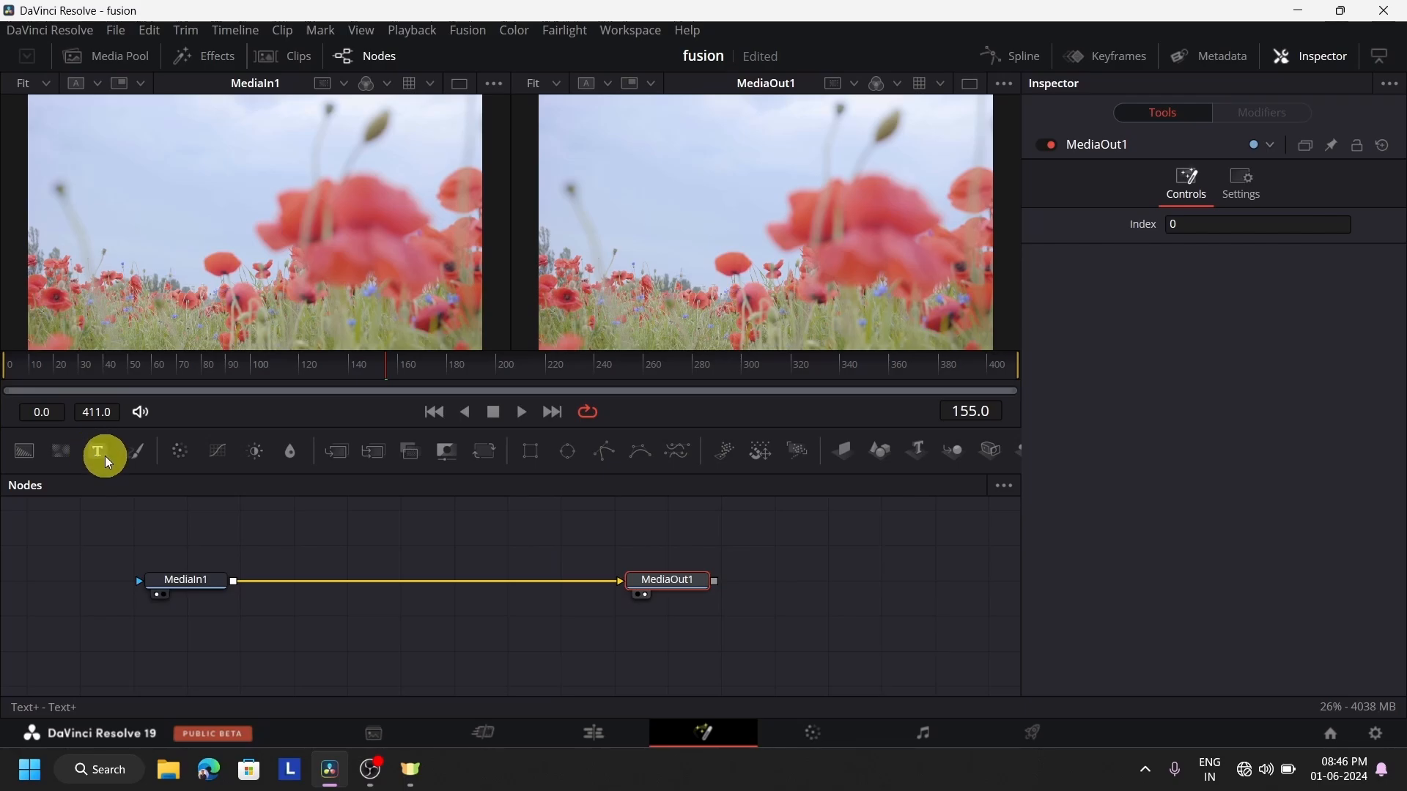
drag(104, 456, 182, 633)
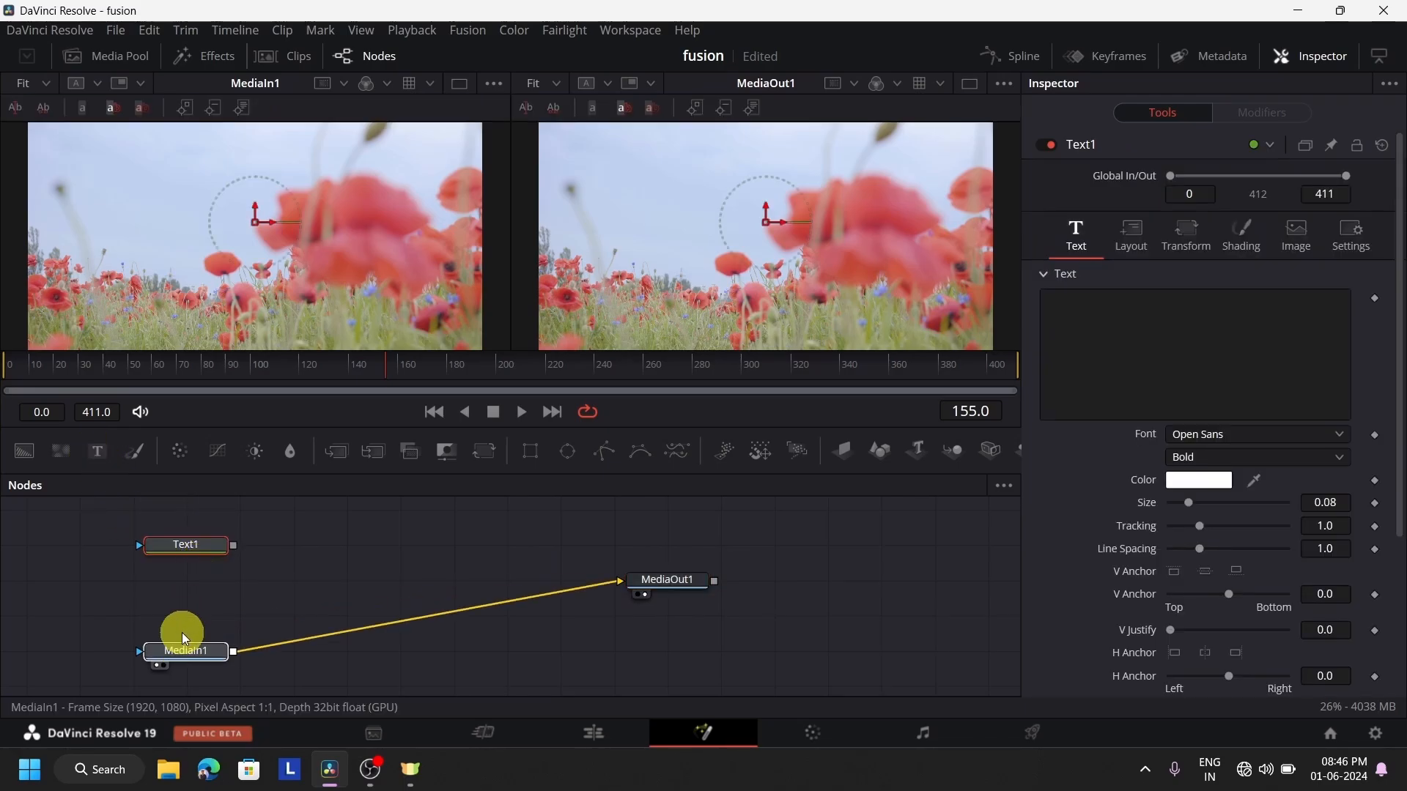
drag(649, 587, 667, 671)
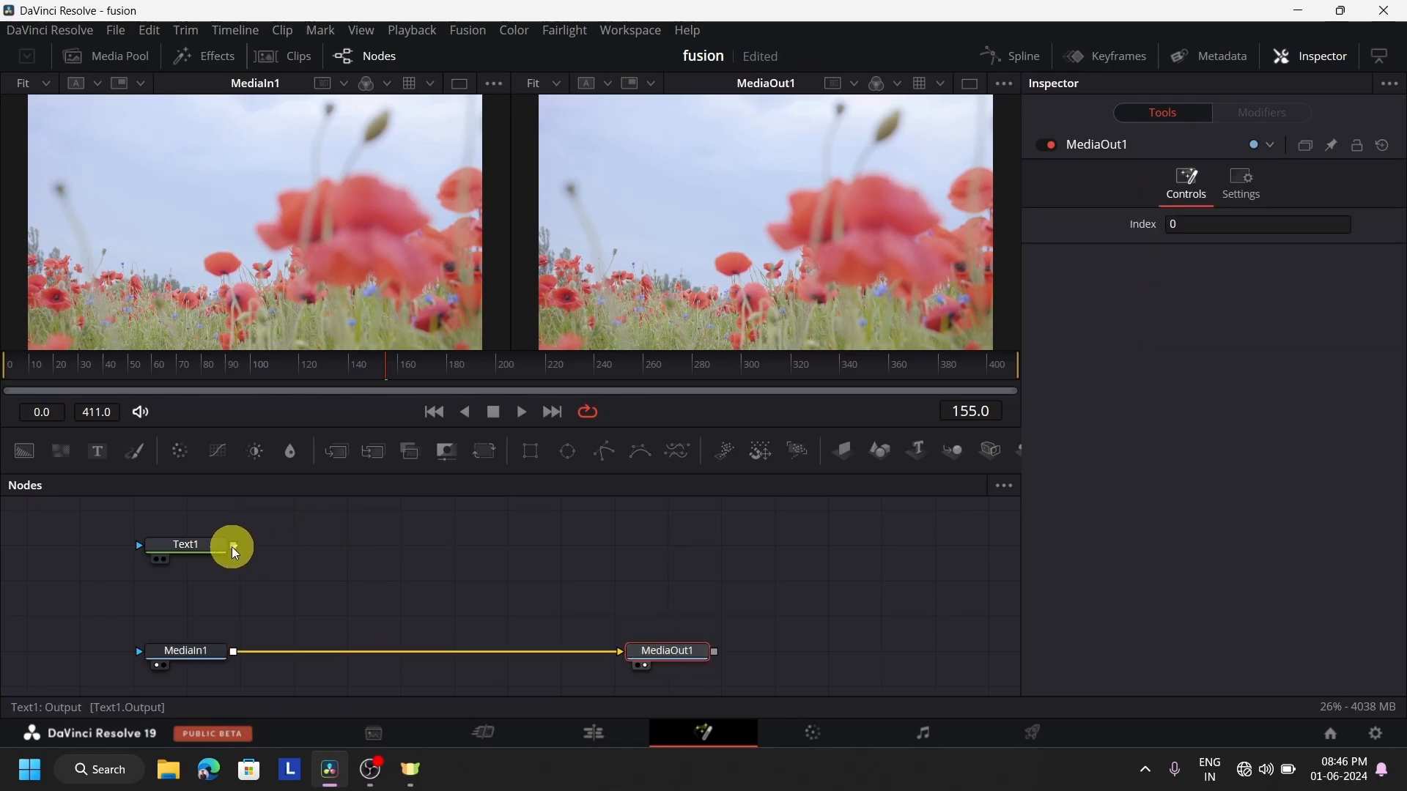
drag(233, 546, 233, 653)
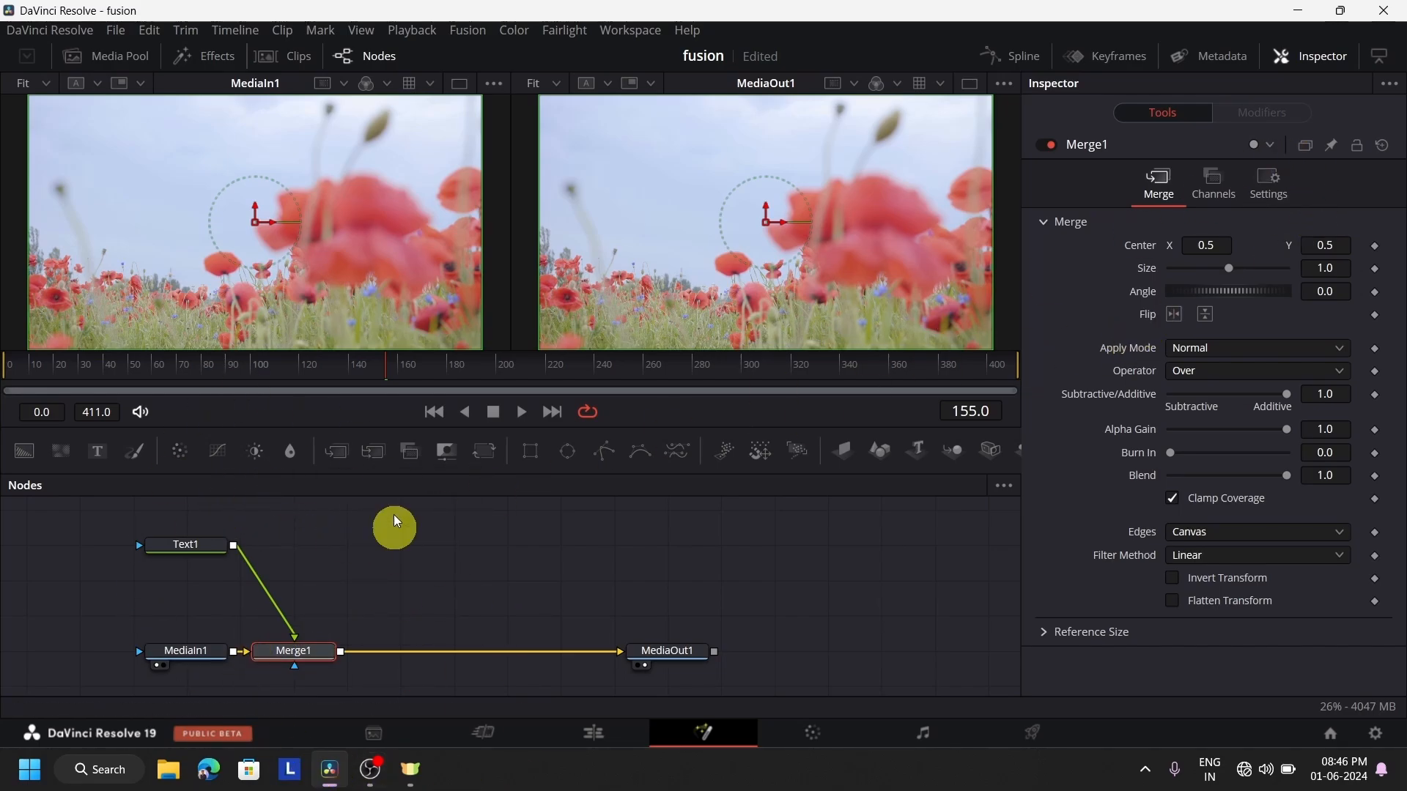
Set the Text1 node's text to NODES and its size to 0.4646
click(188, 543)
click(1298, 378)
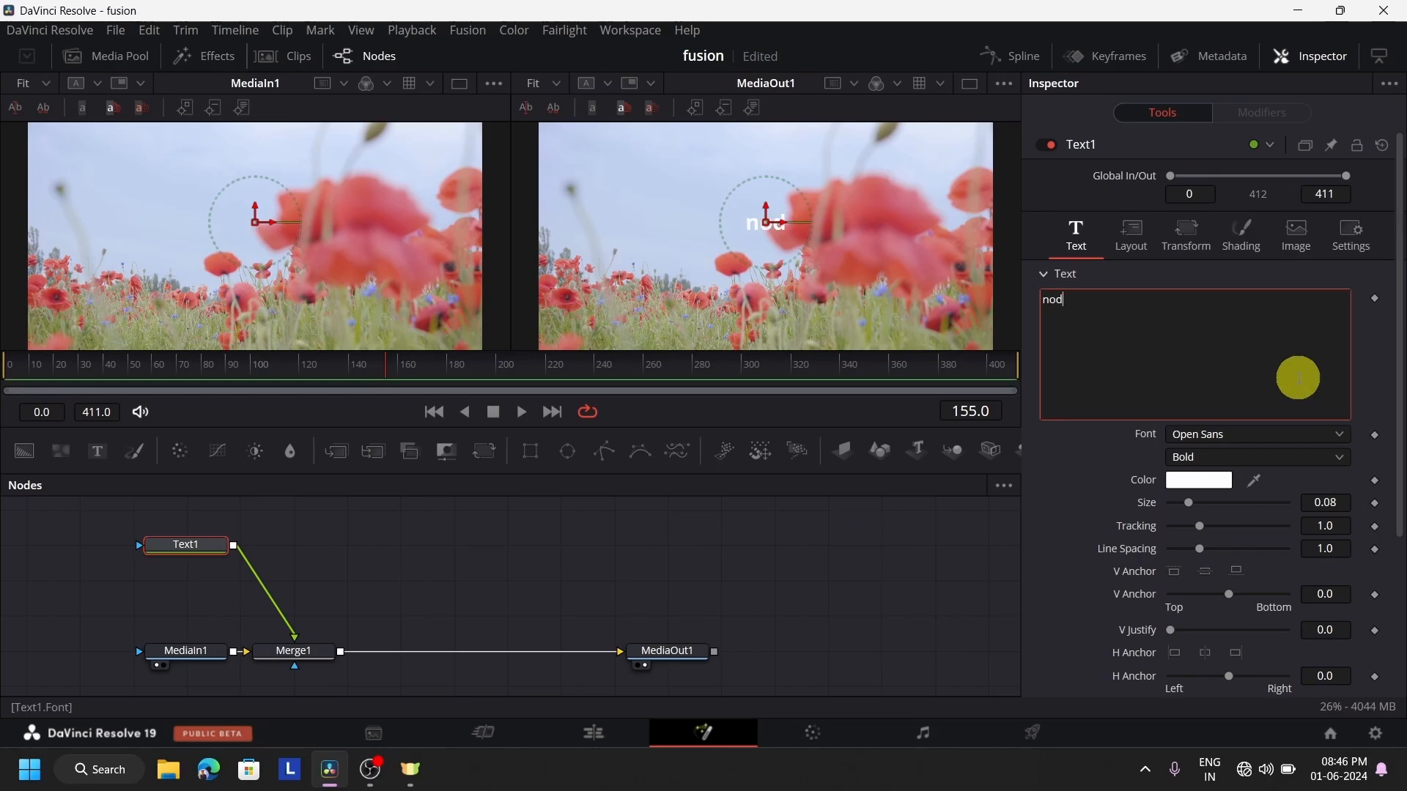
key(BackSpace)
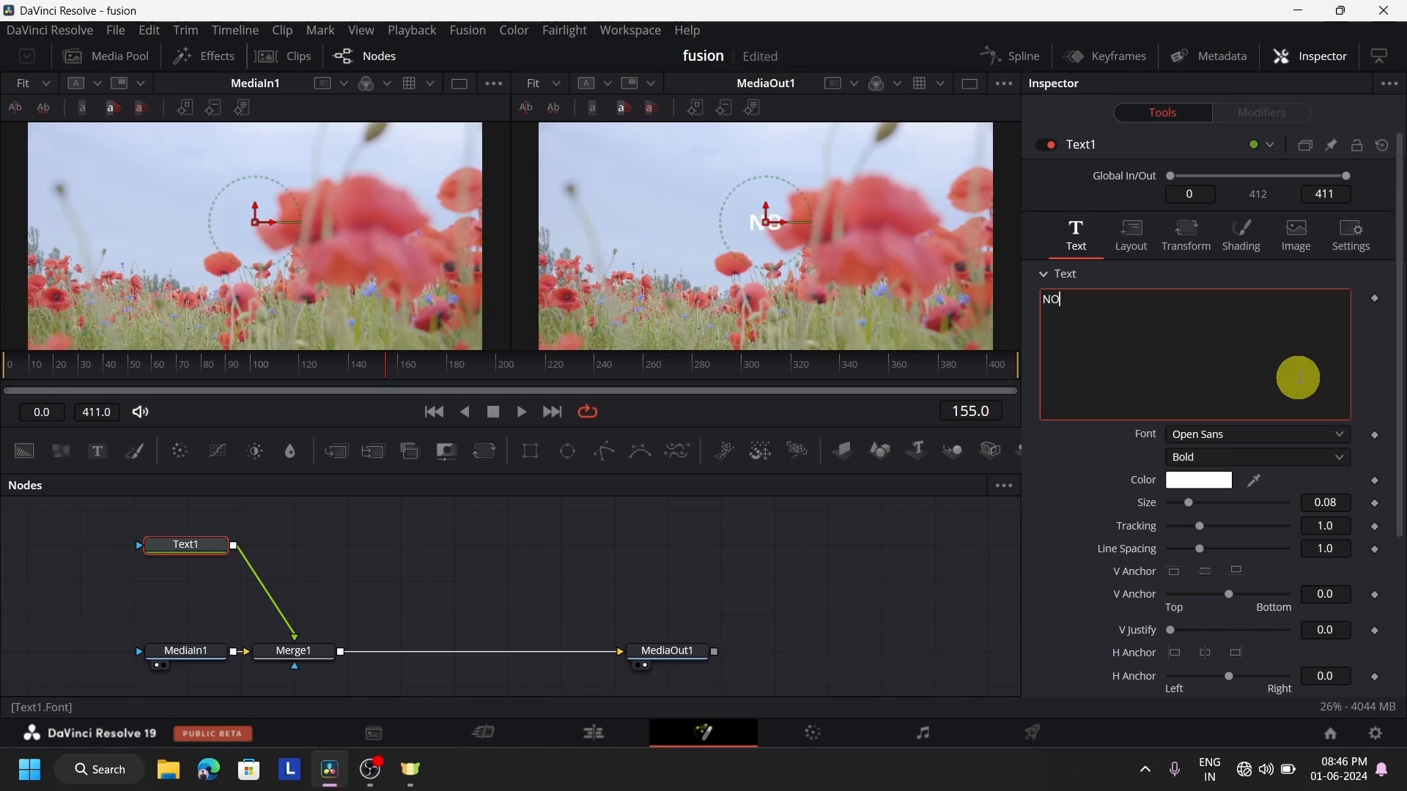
text(DES)
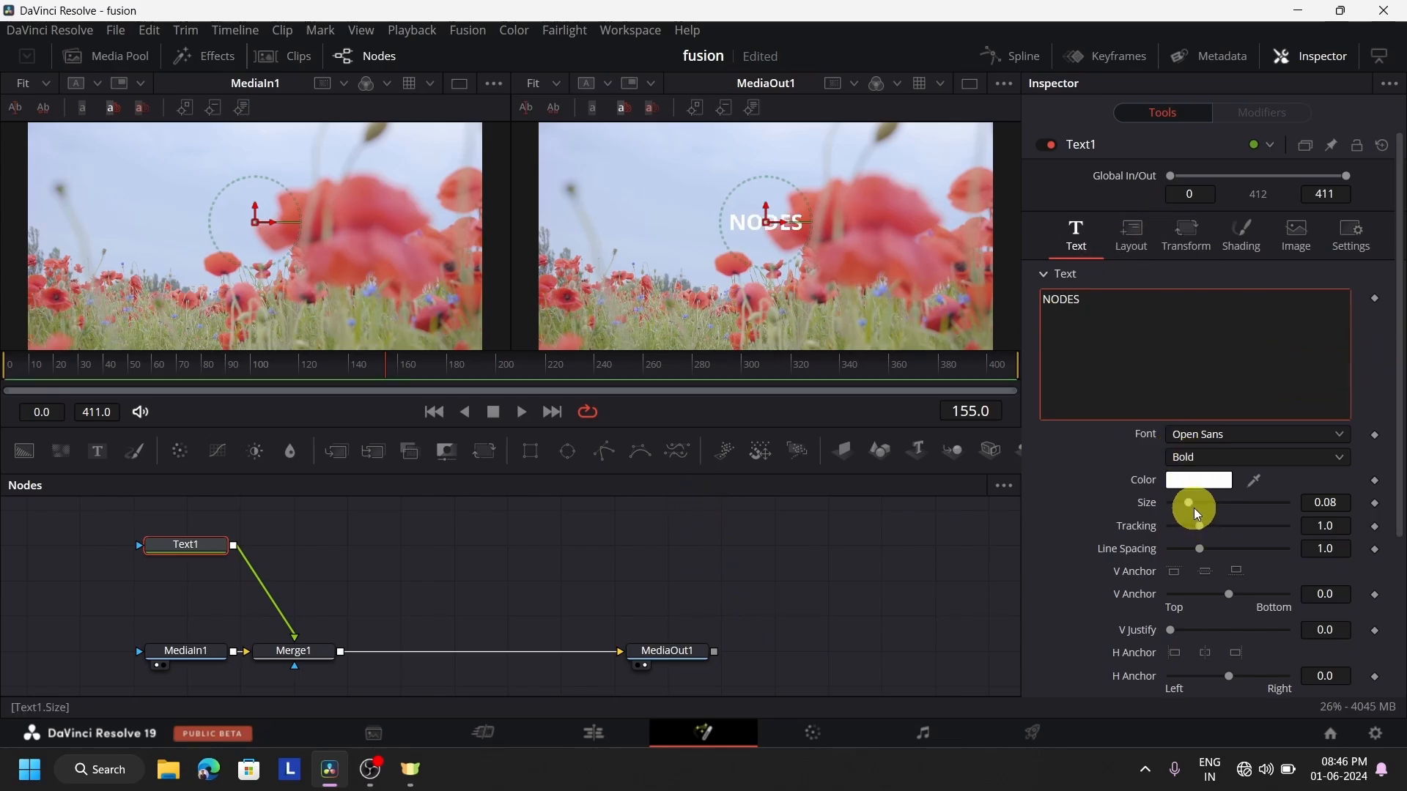
drag(1184, 504, 1278, 503)
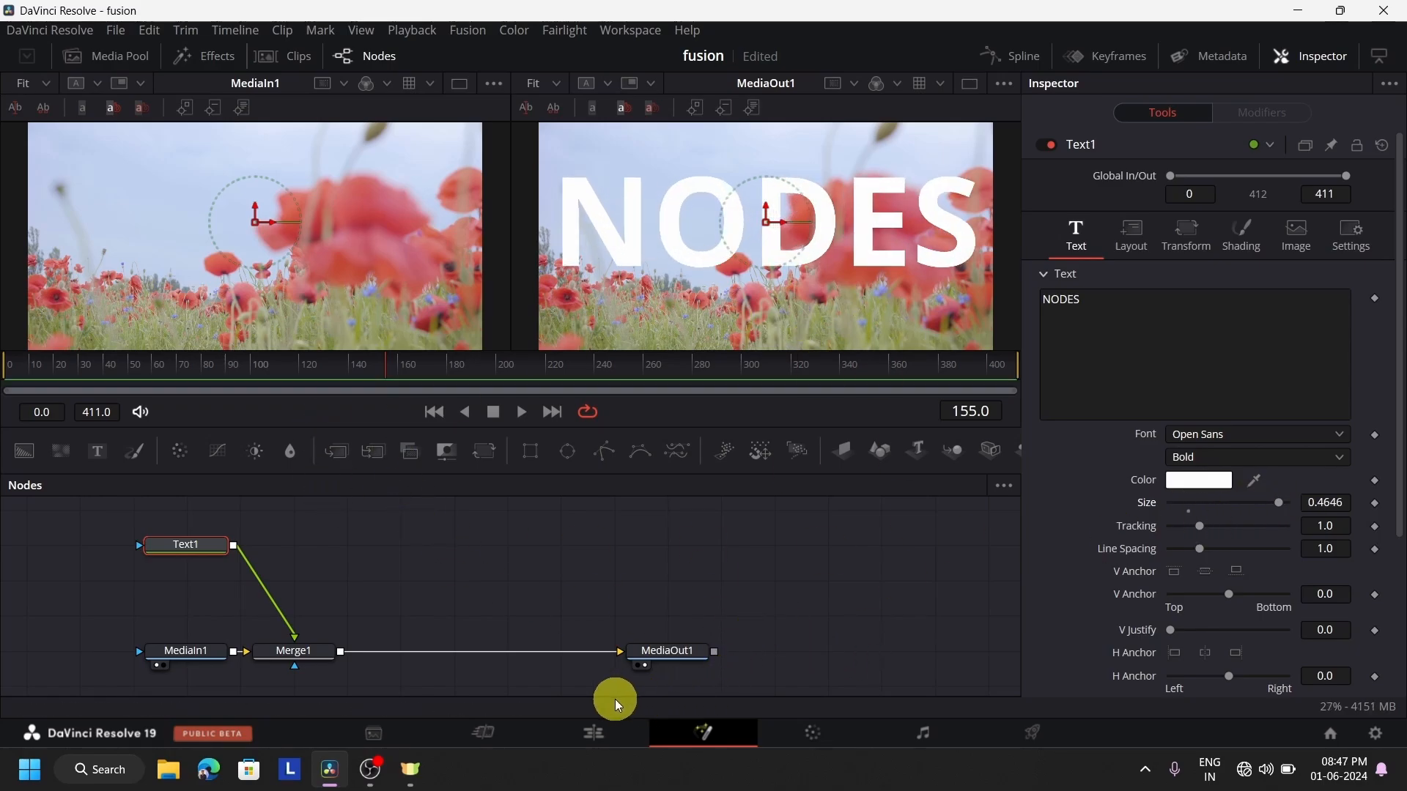
Play the layered clips at the timeline's start on the Edit page, and inspect the video clip and the Text+ title above it
click(592, 733)
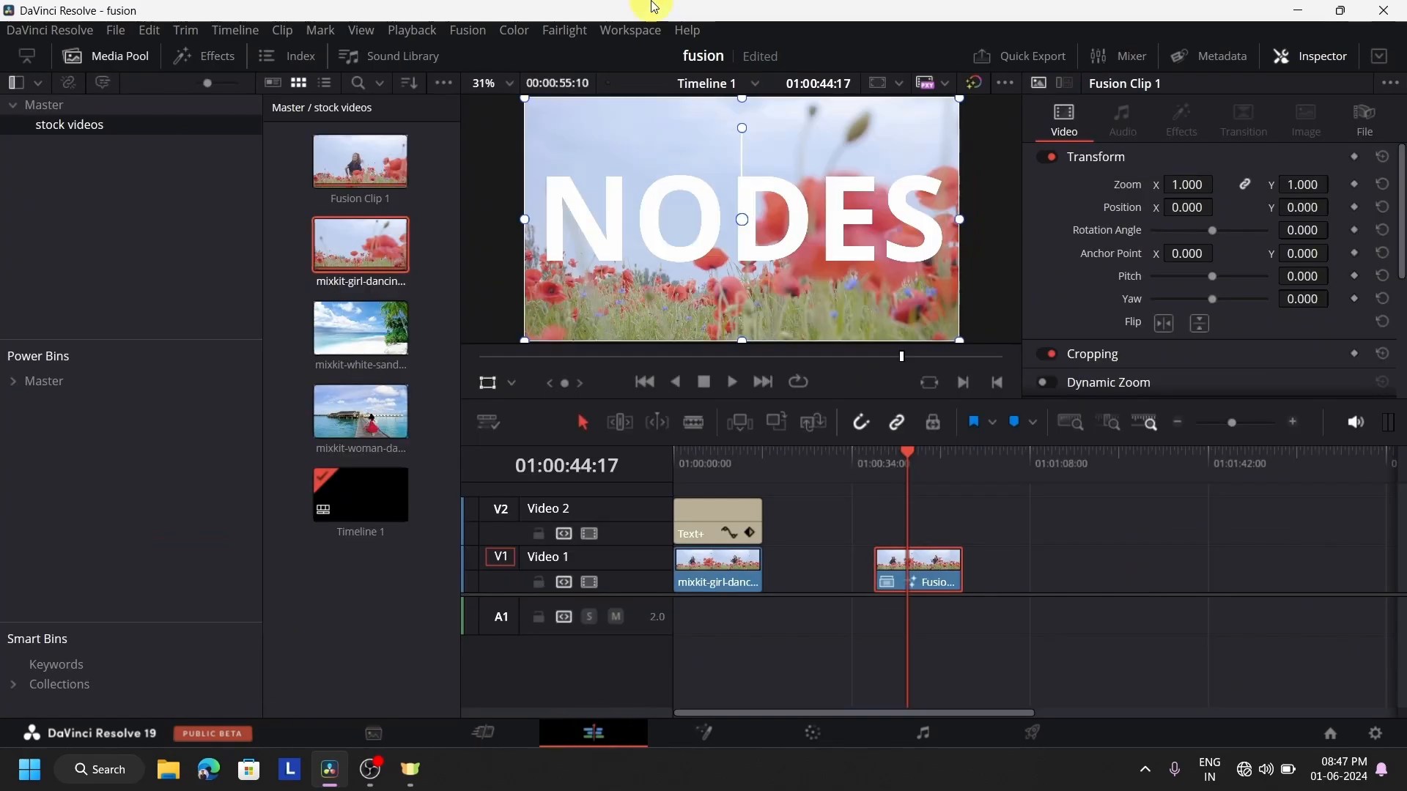
click(688, 459)
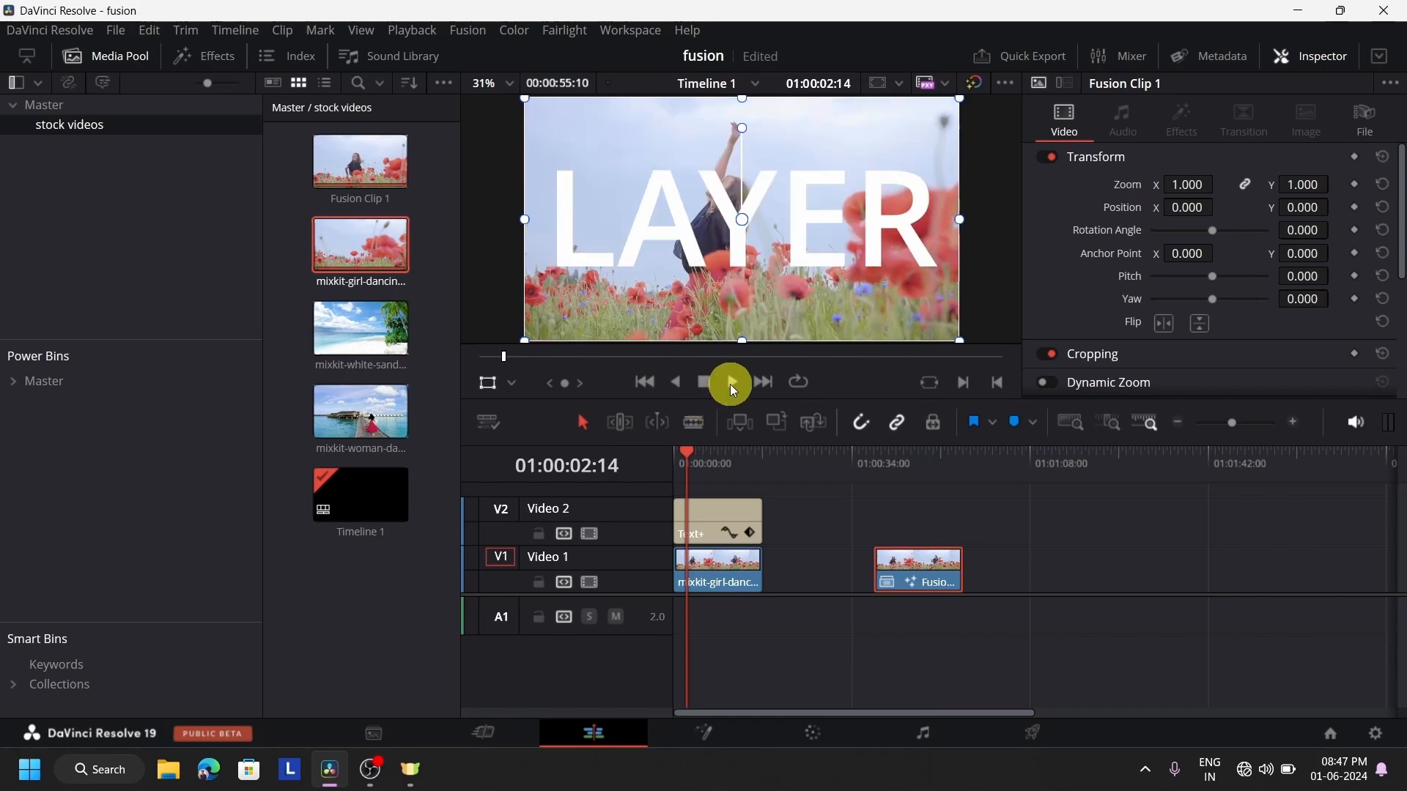
click(730, 384)
click(705, 382)
click(745, 583)
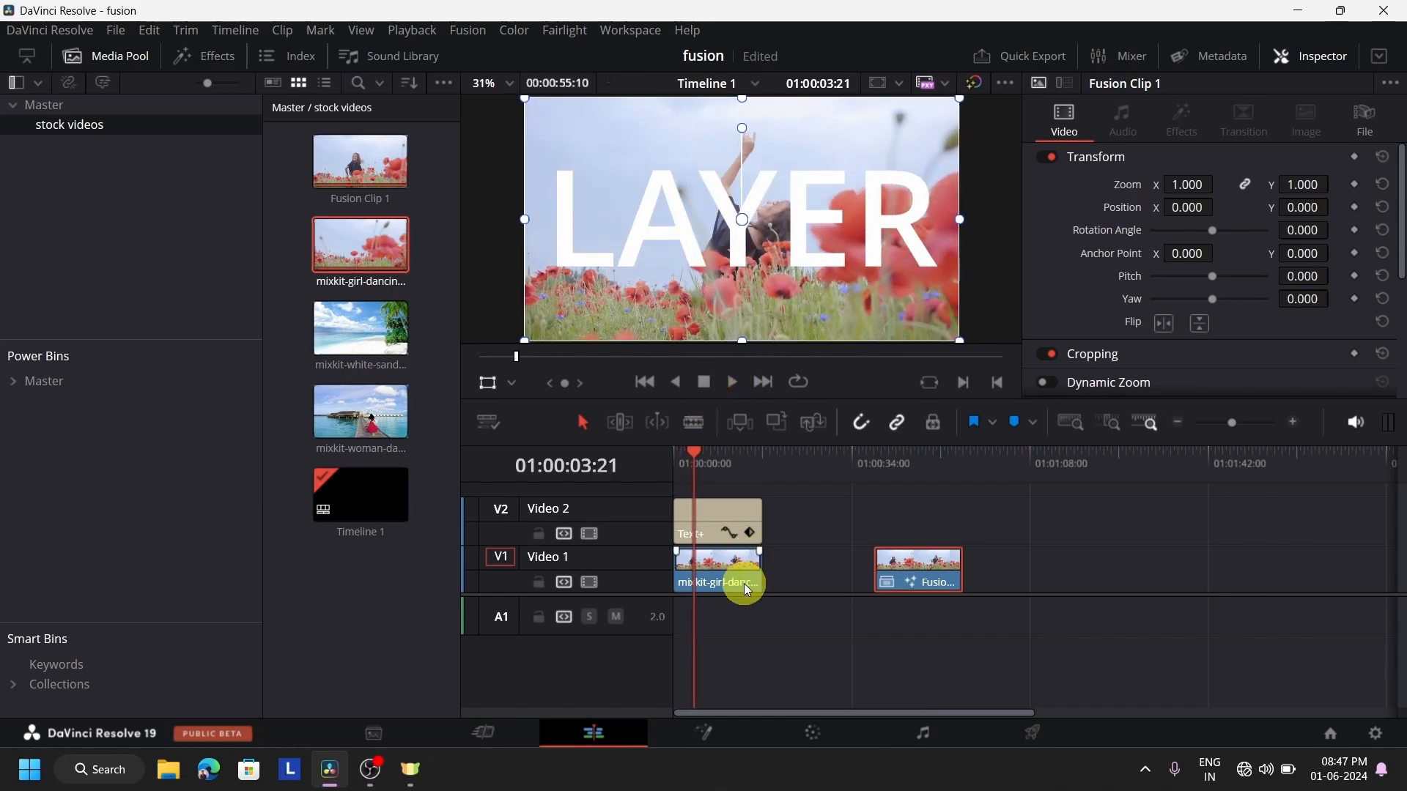
click(727, 521)
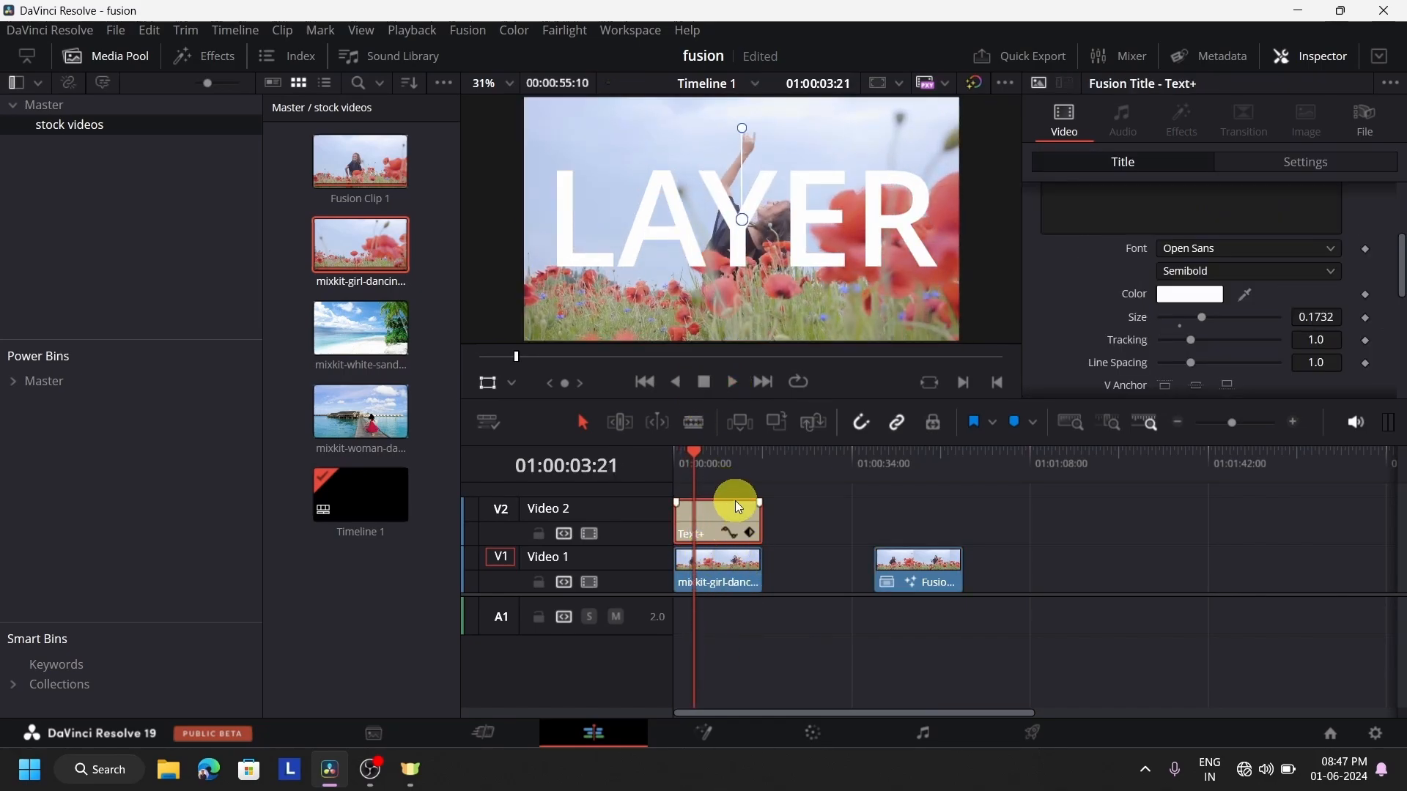
Play the Fusion clip from its start on the Edit page, and stop the playback
click(872, 469)
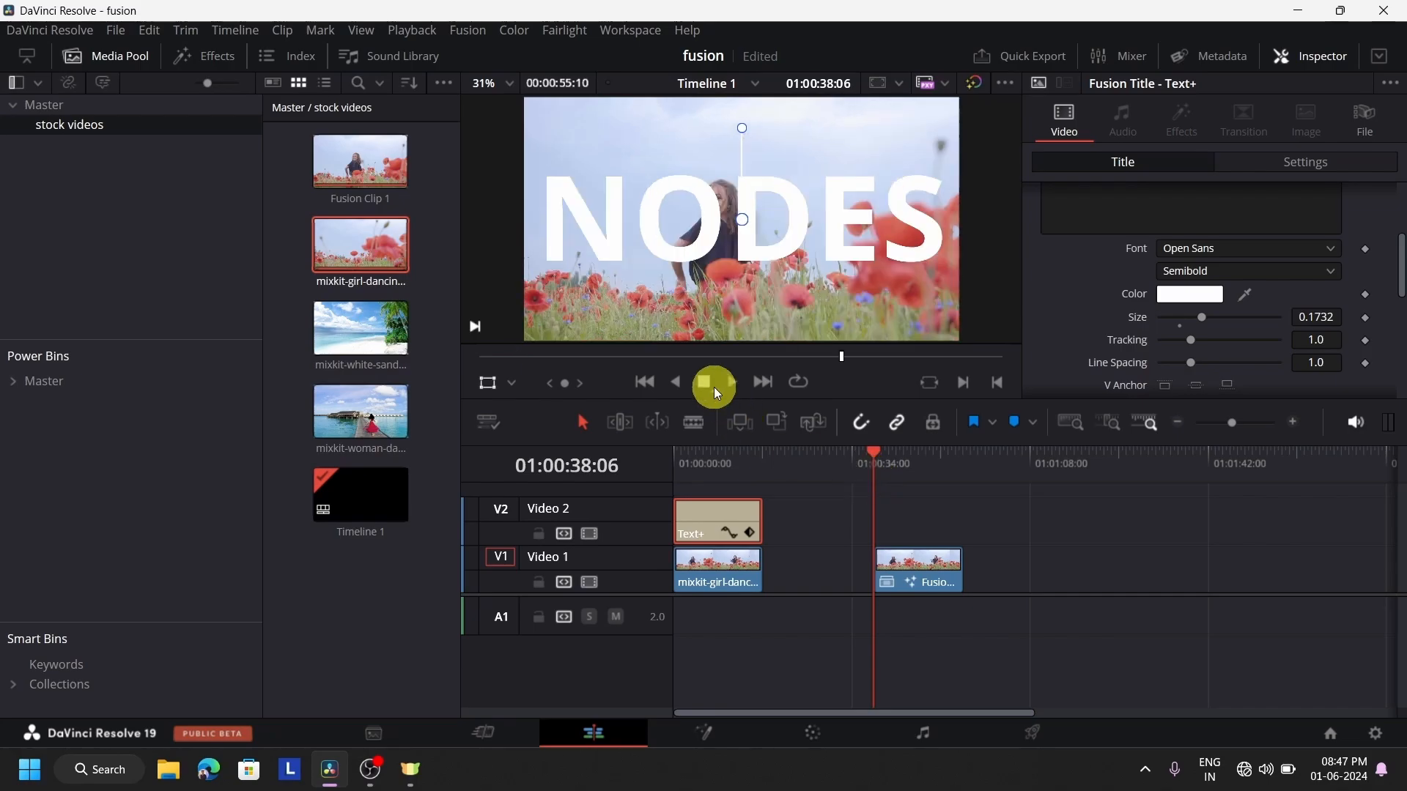
click(735, 380)
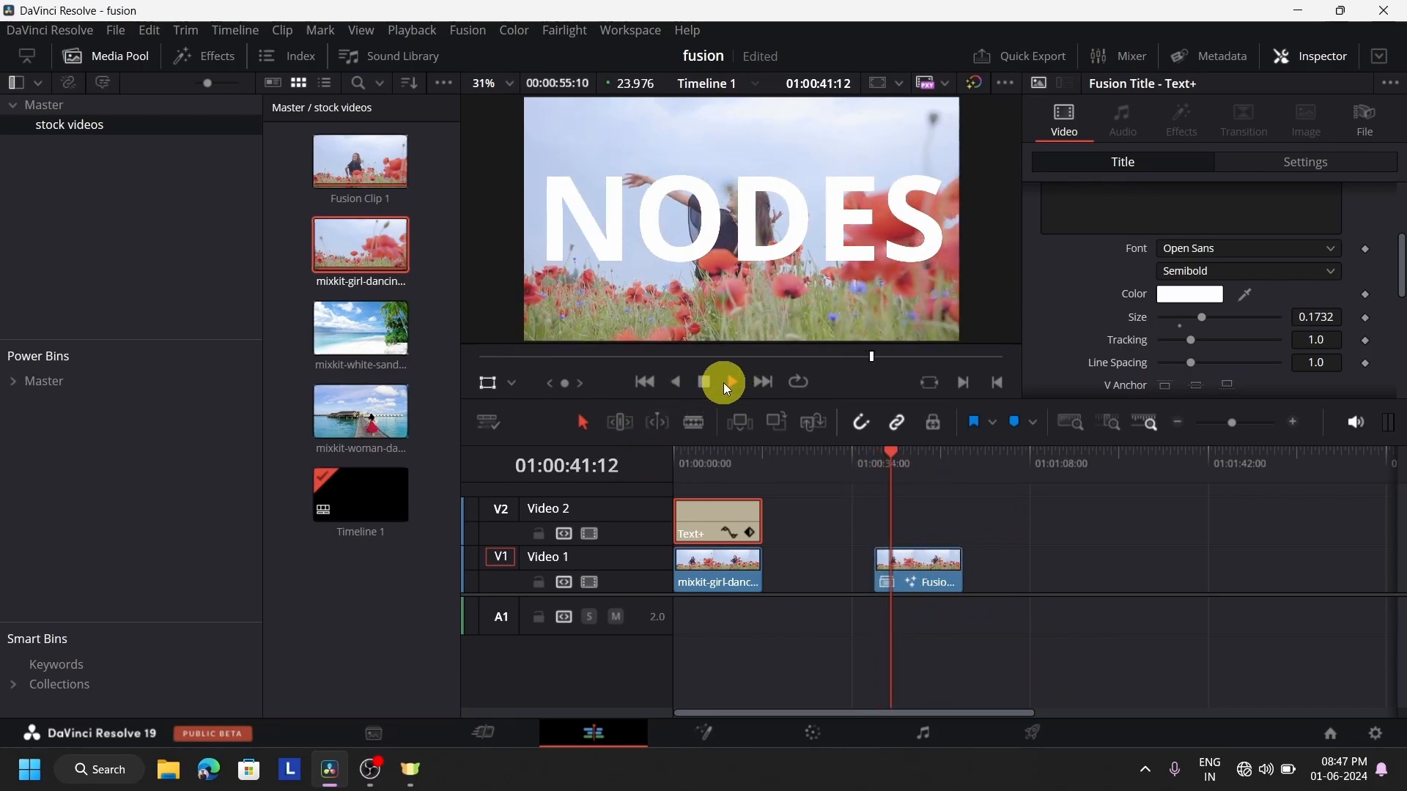
click(703, 383)
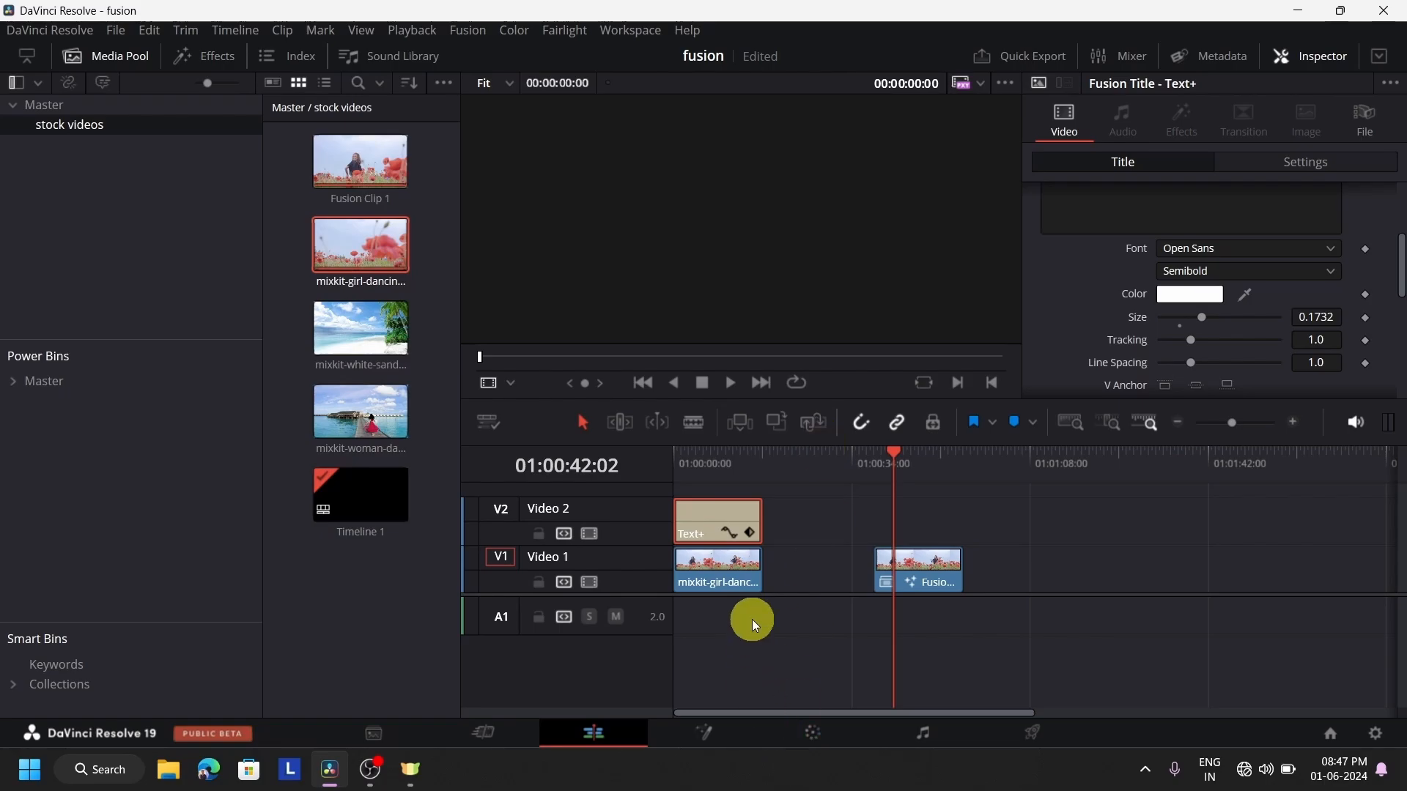
Compare the LAYER title frame with the Fusion clip, and examine Text1's connection into Merge1 on the Fusion page
click(710, 463)
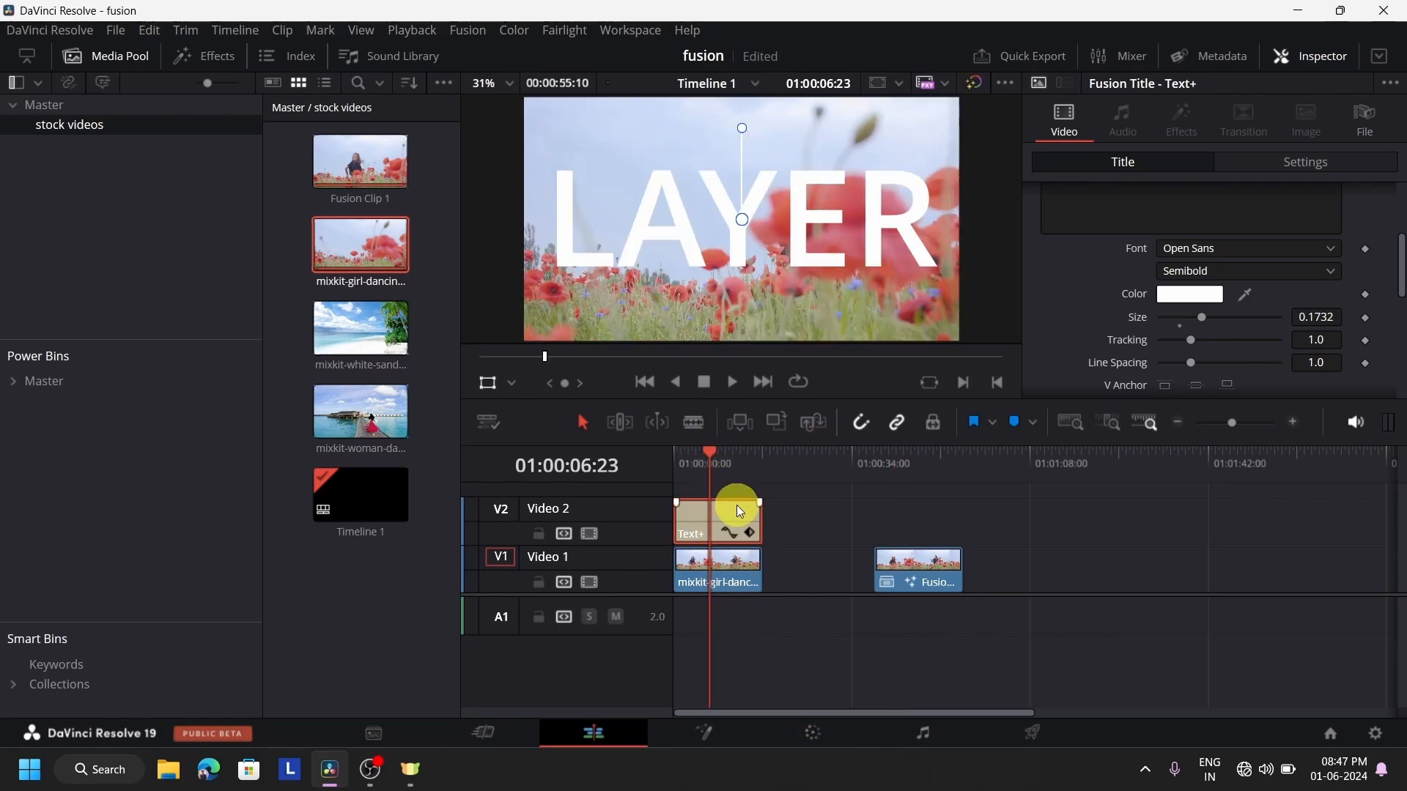
click(912, 491)
click(912, 561)
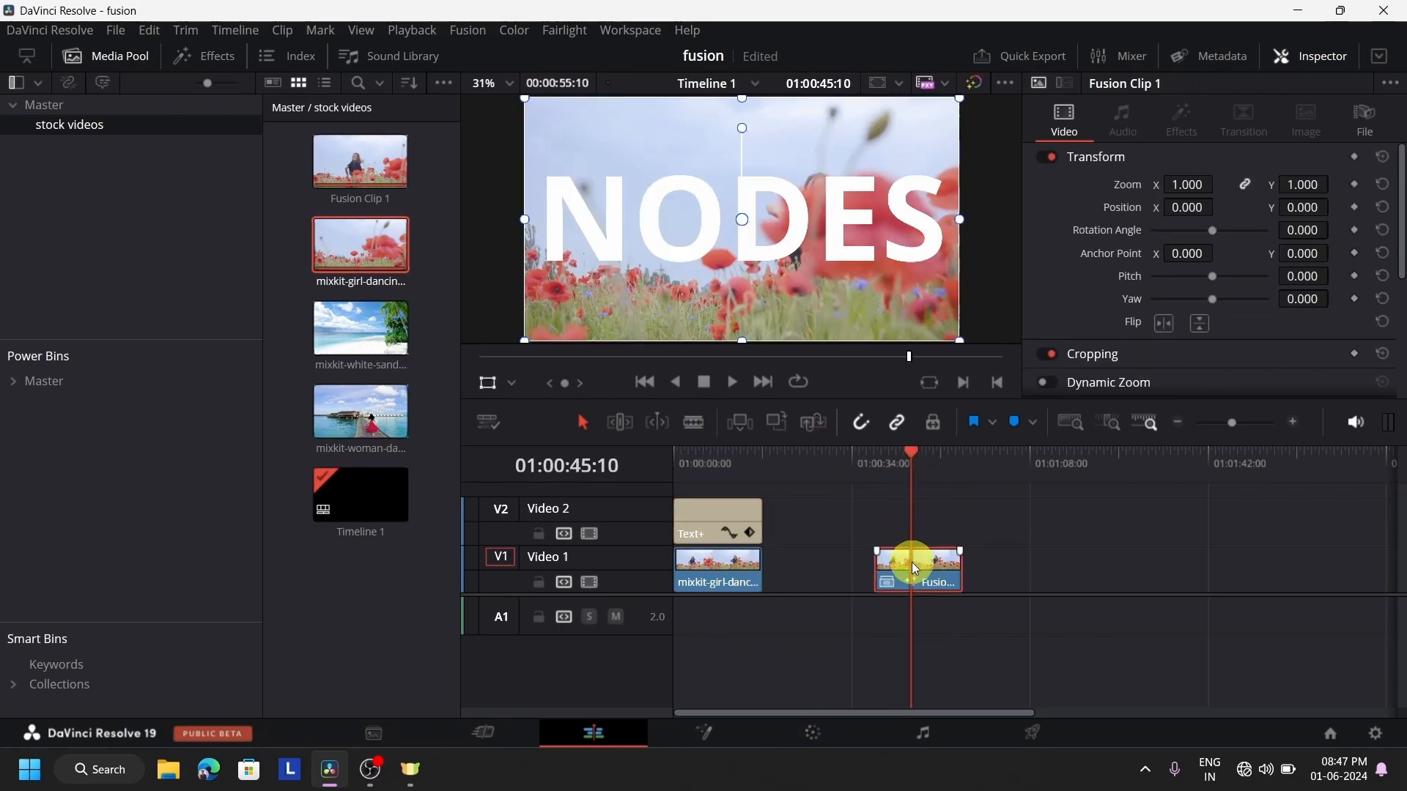
click(708, 729)
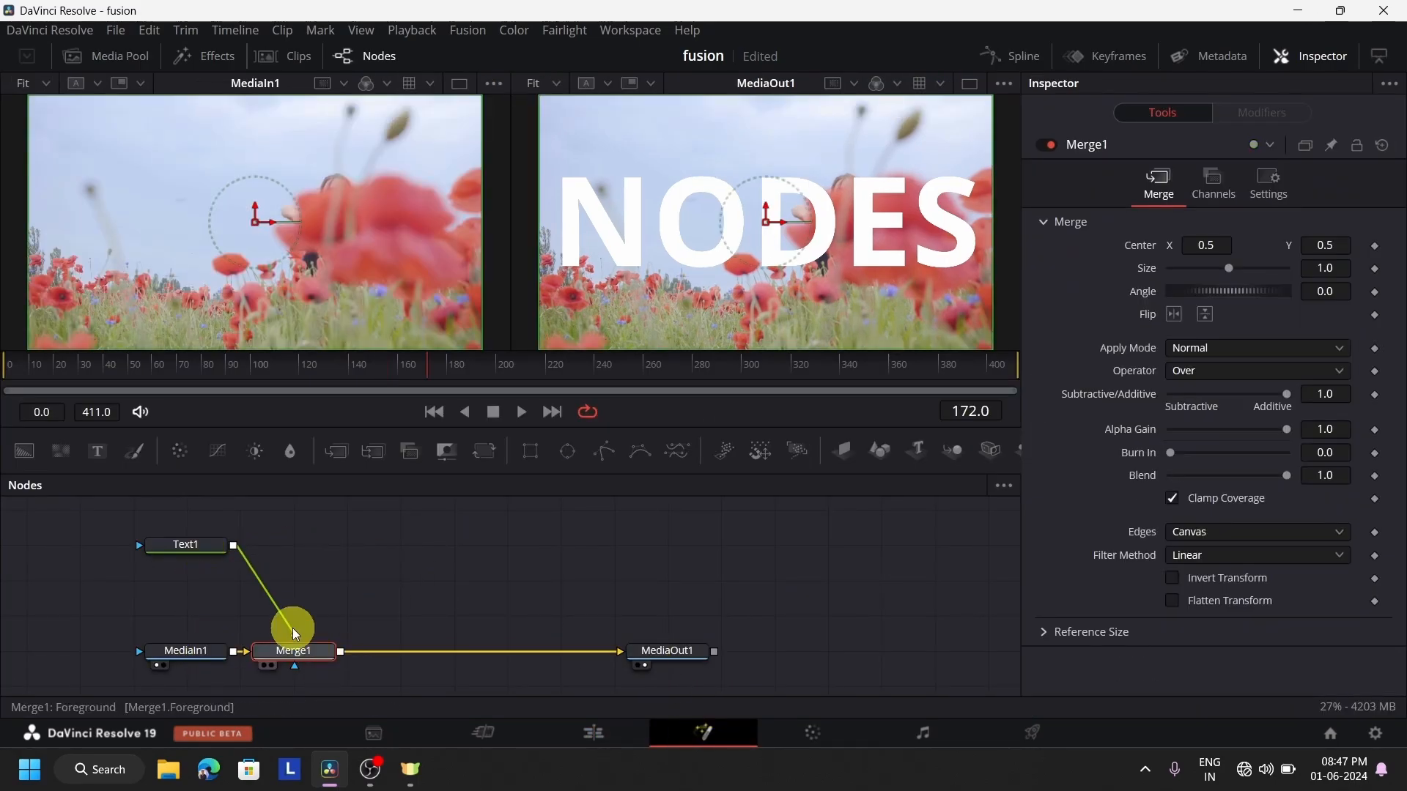
drag(292, 627, 294, 635)
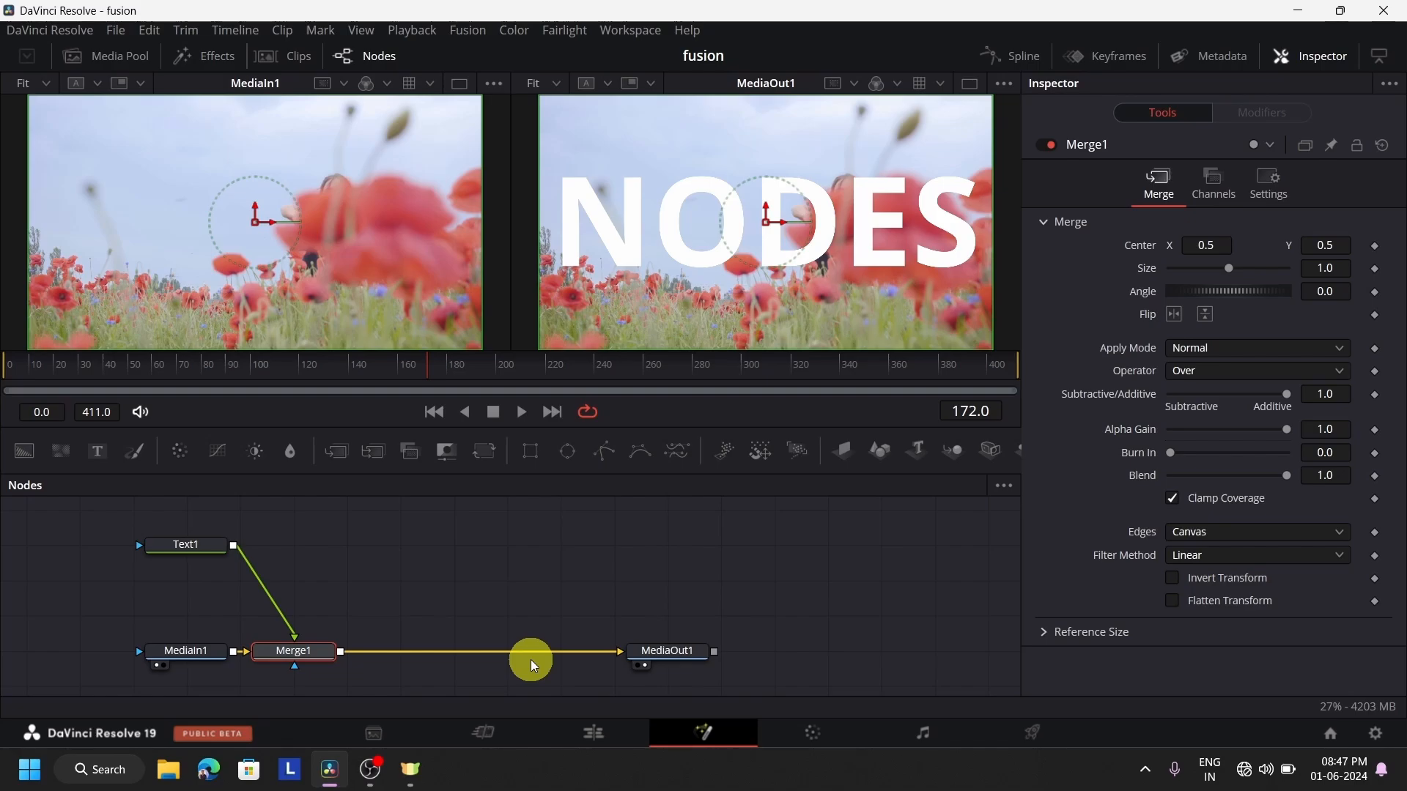
Review the stacked Text+ and video layers on the Edit page, and return to the Fusion clip's nodes
click(622, 732)
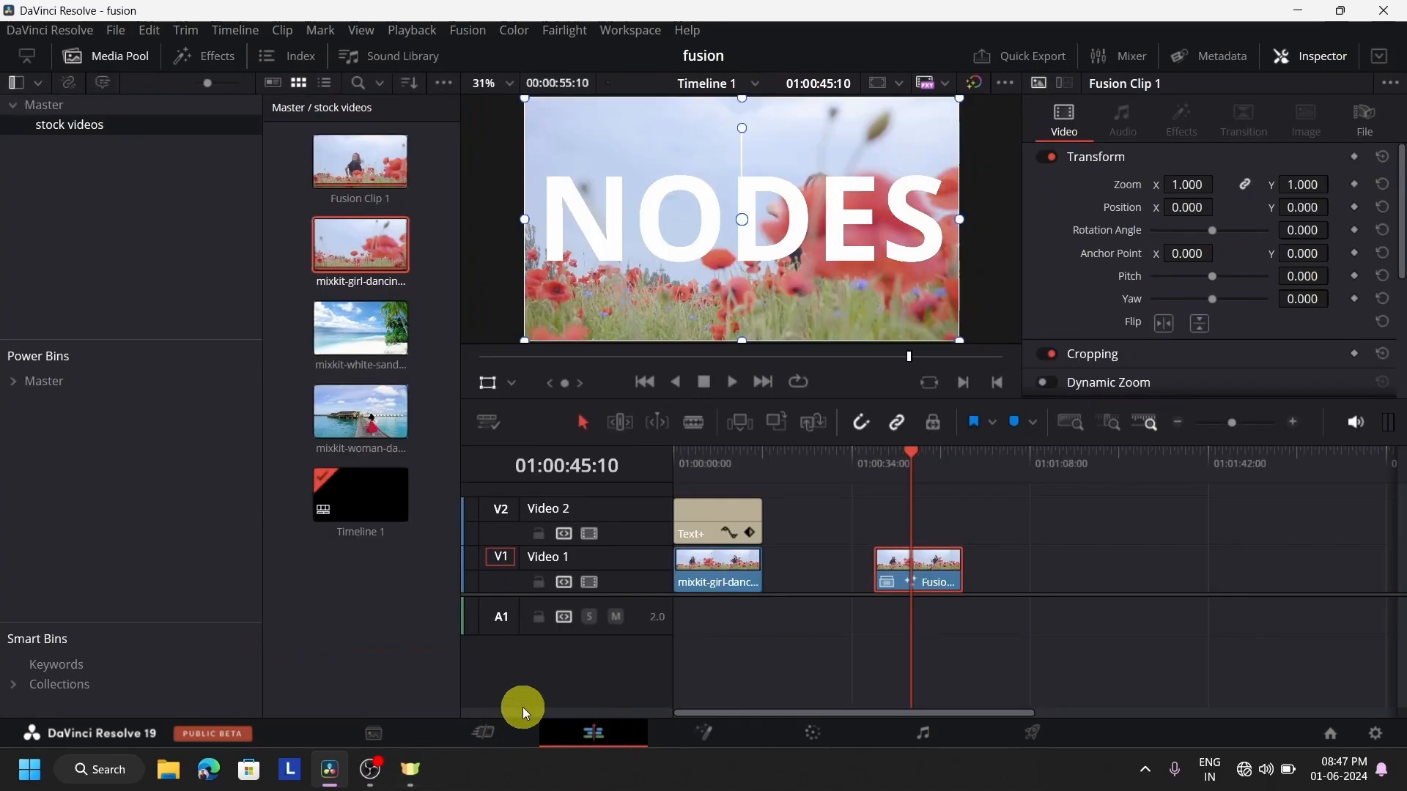
click(731, 521)
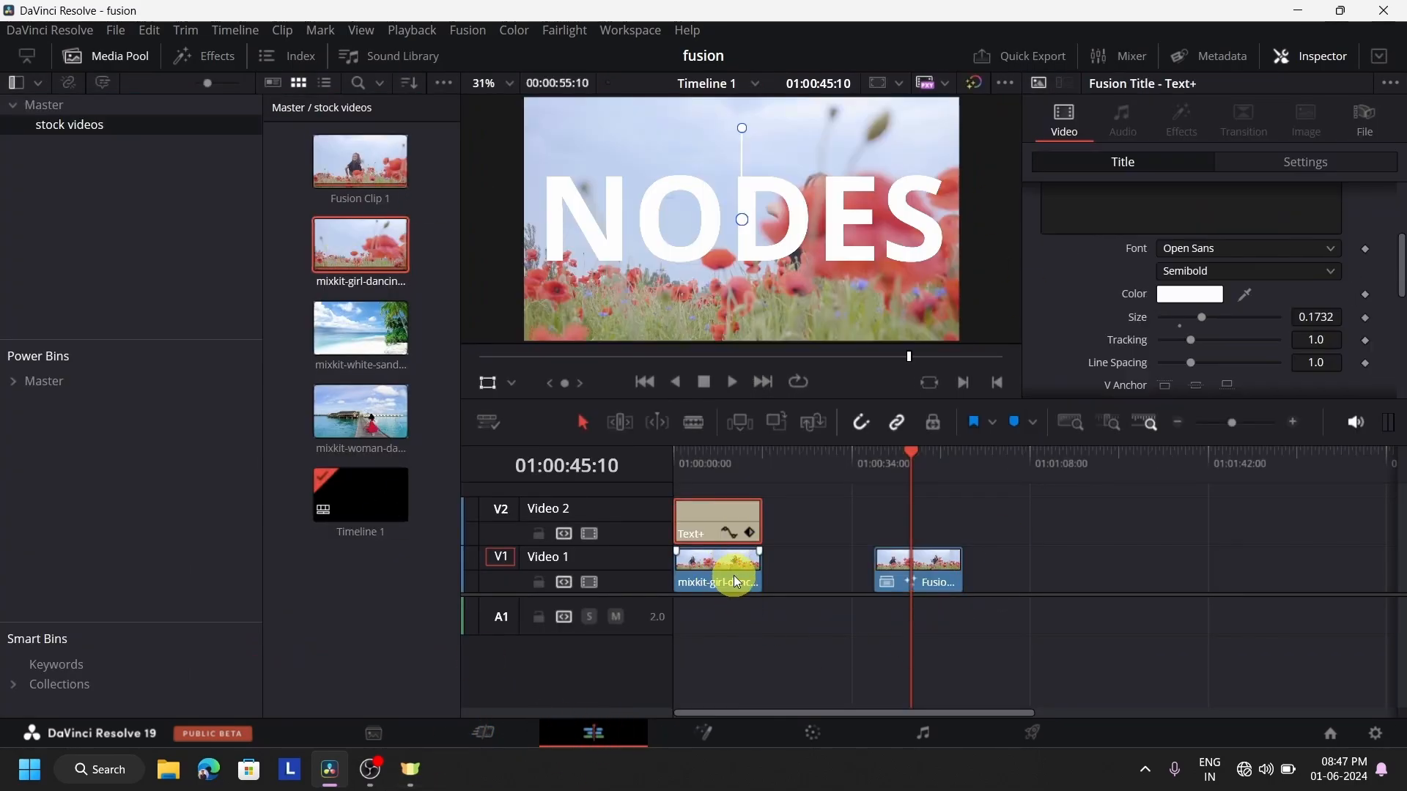
click(732, 575)
click(731, 534)
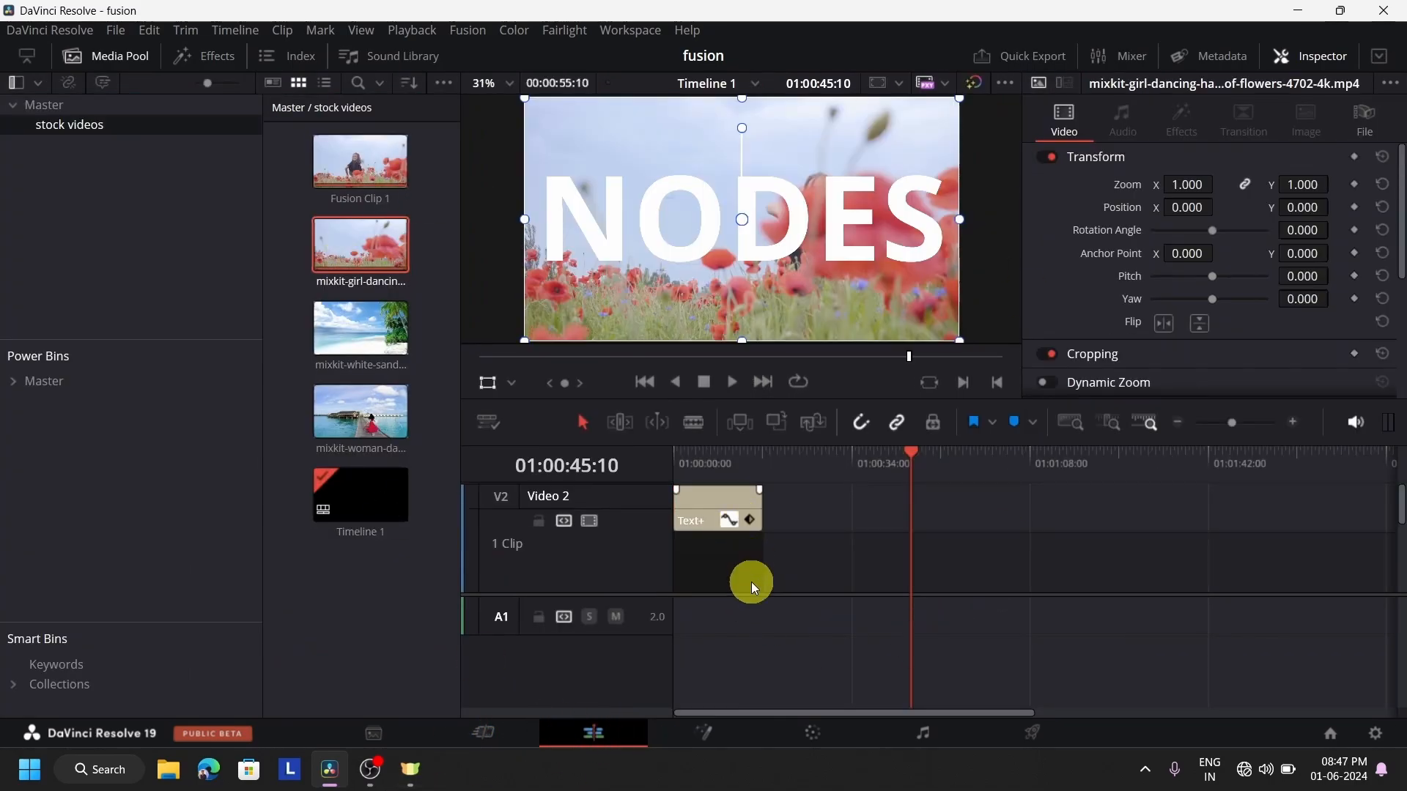
click(736, 723)
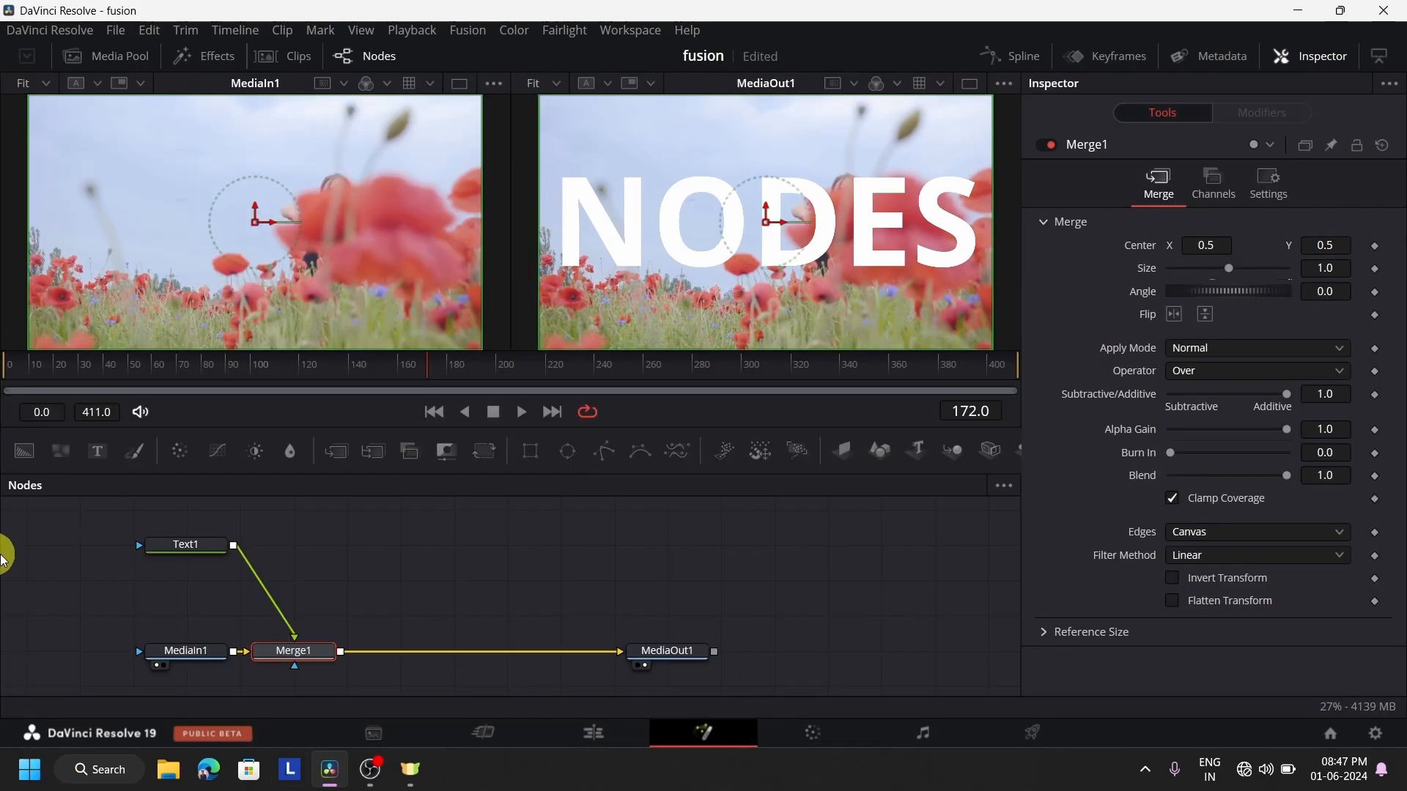
Delete the Text1 and Merge1 nodes from the Fusion clip
click(222, 545)
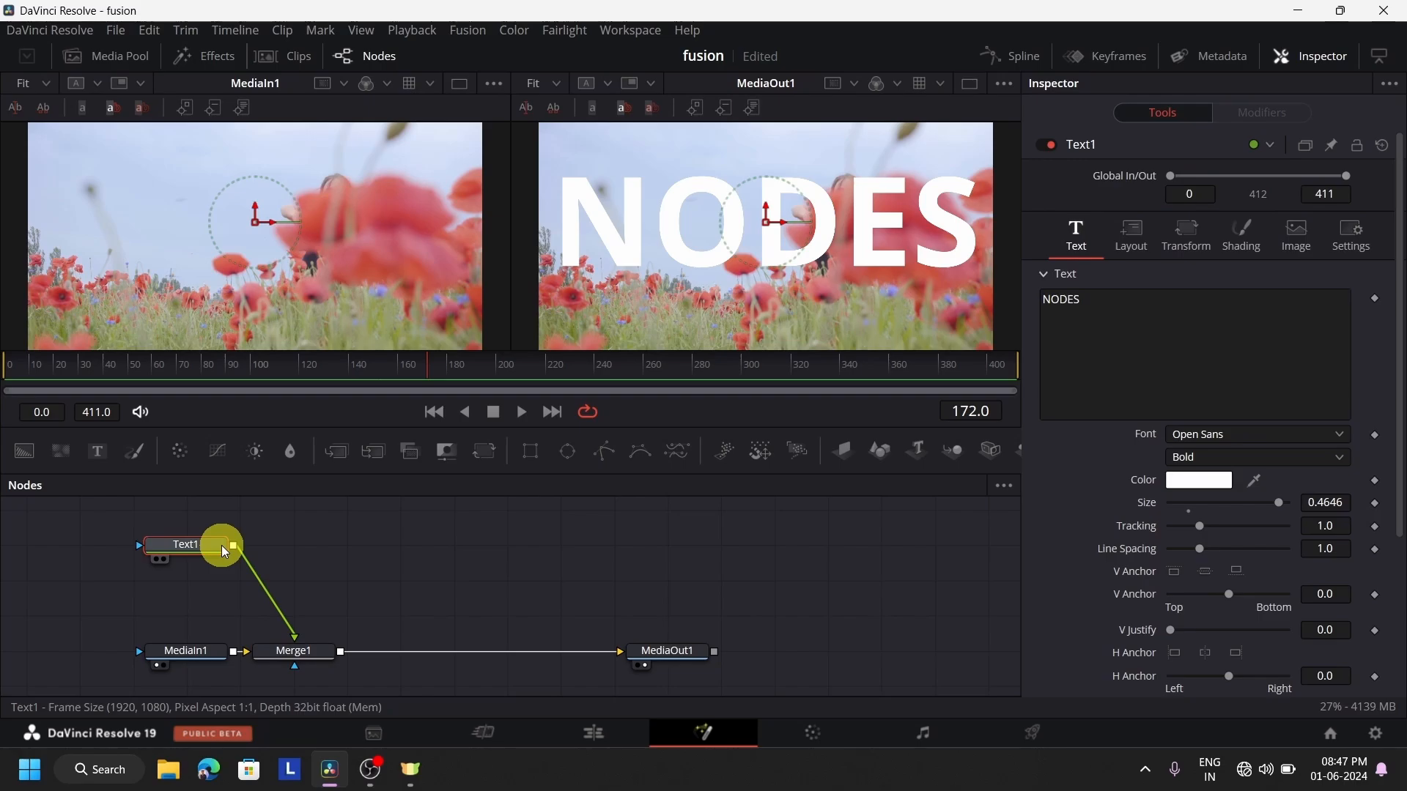
key(Delete)
click(292, 650)
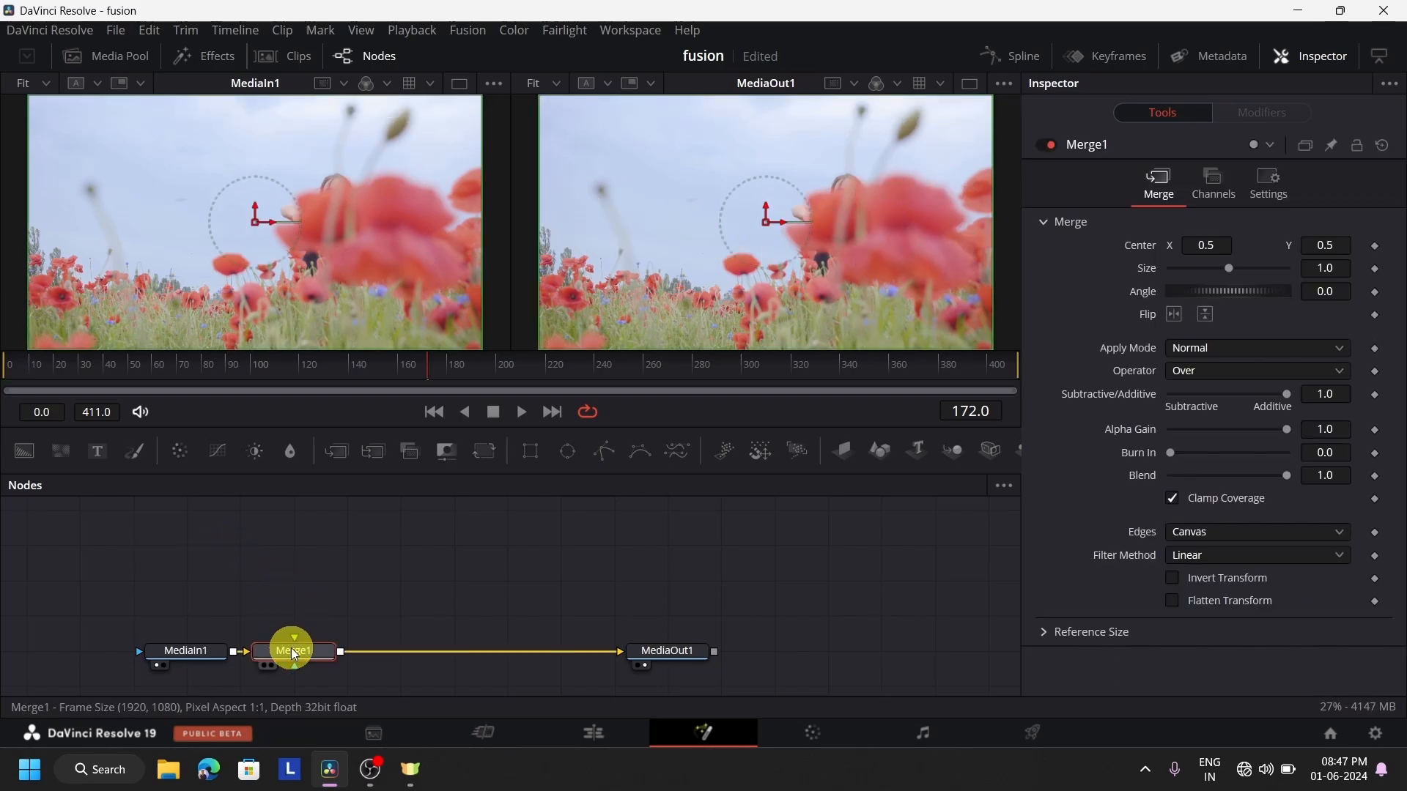
key(Delete)
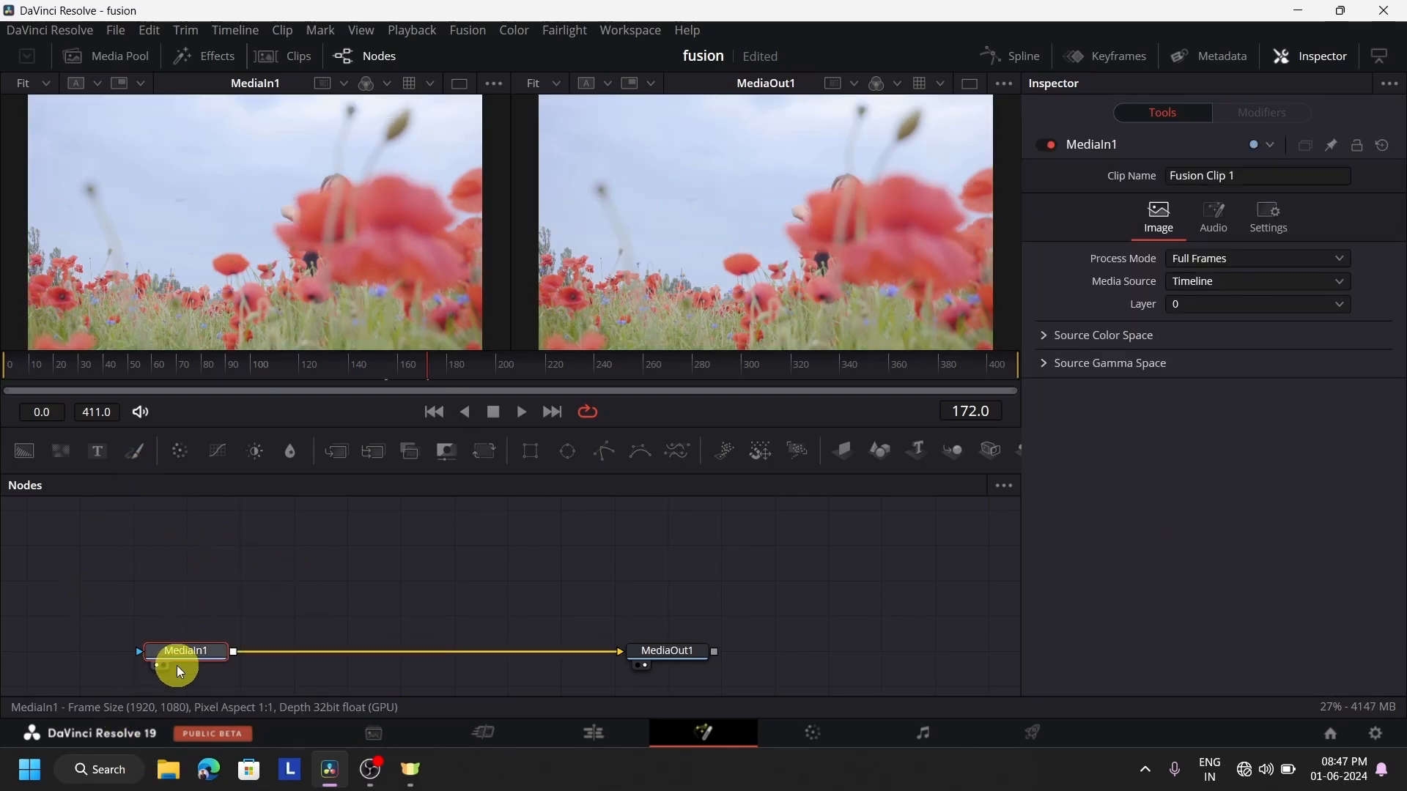
Scrub through the Fusion clip on the Edit page, and raise the divider between the video and audio tracks
click(613, 736)
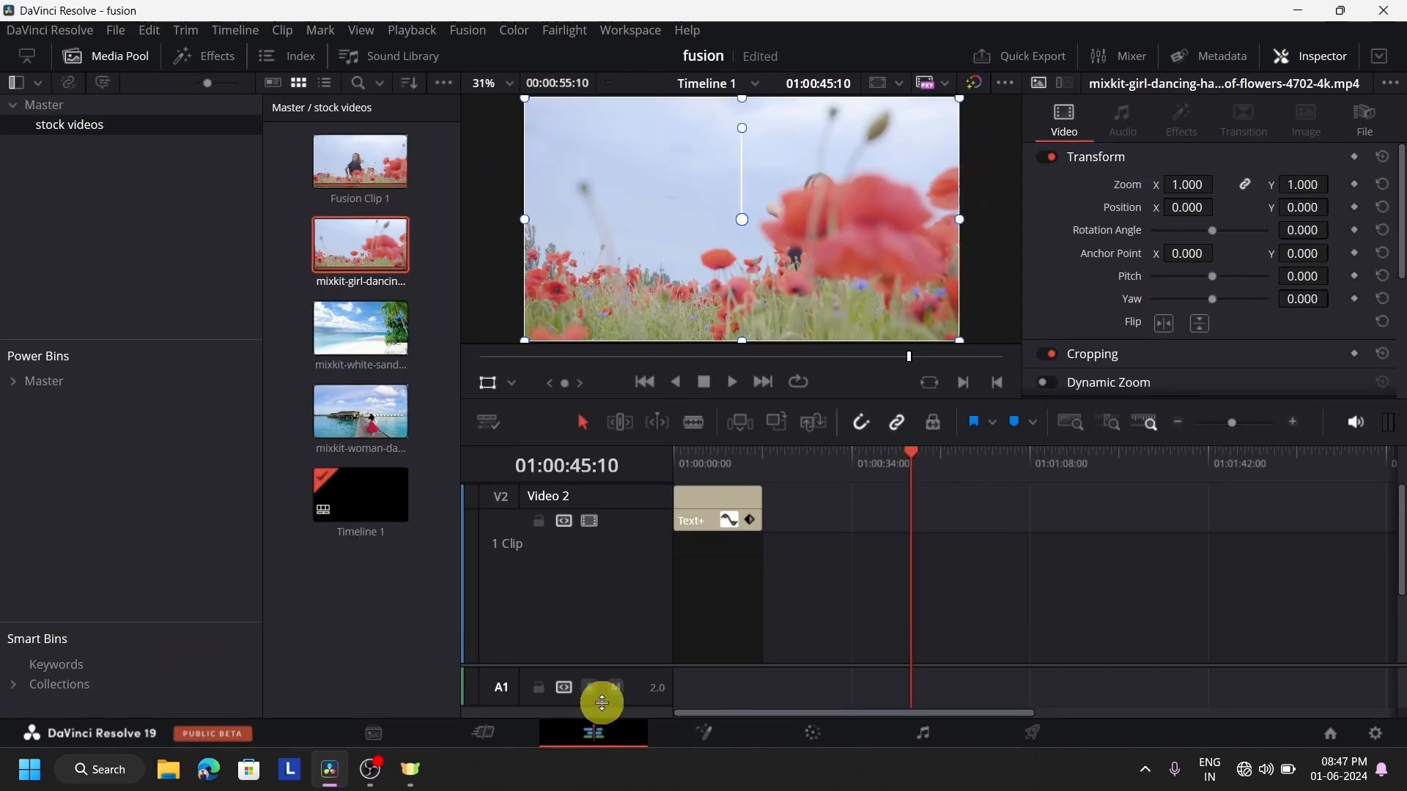
click(877, 517)
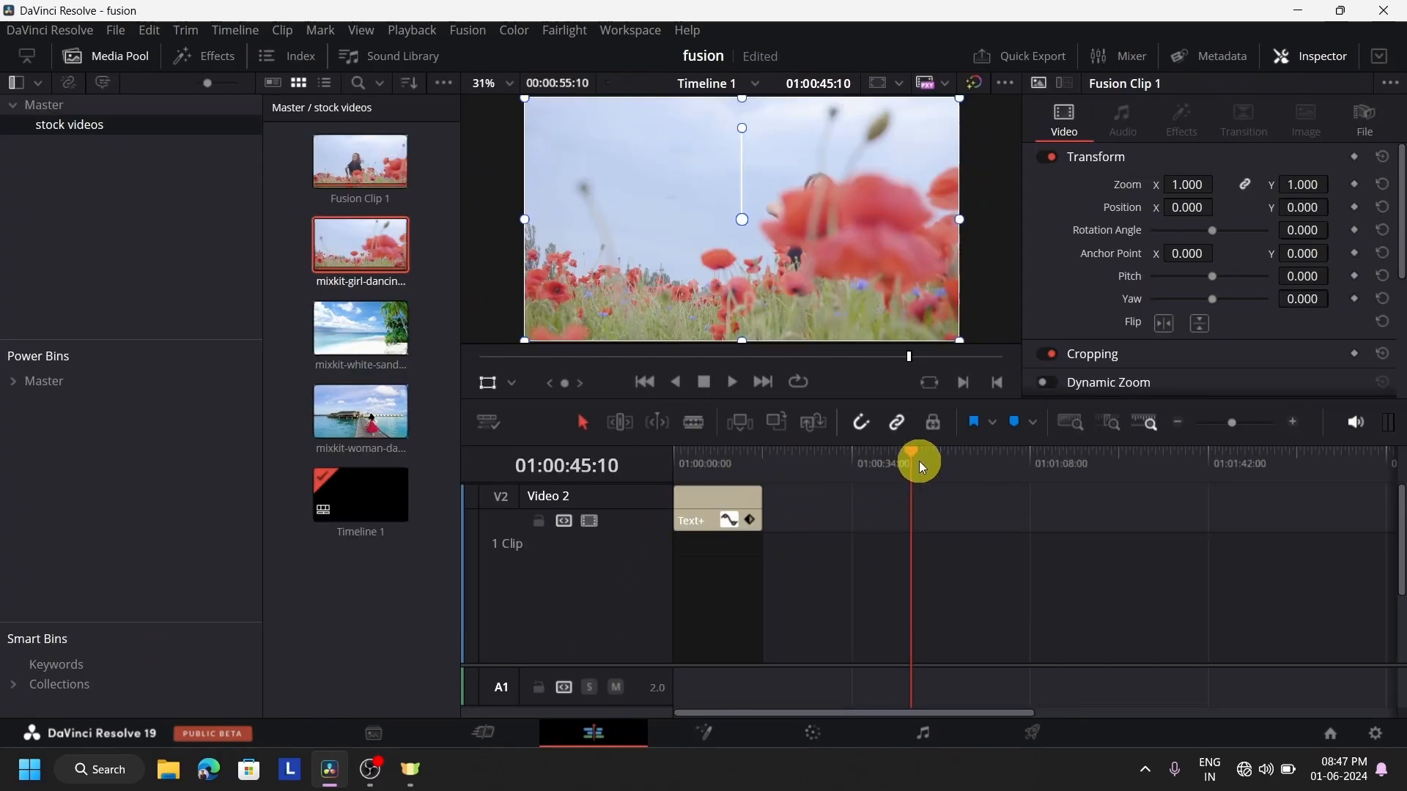
drag(917, 462, 952, 473)
click(729, 520)
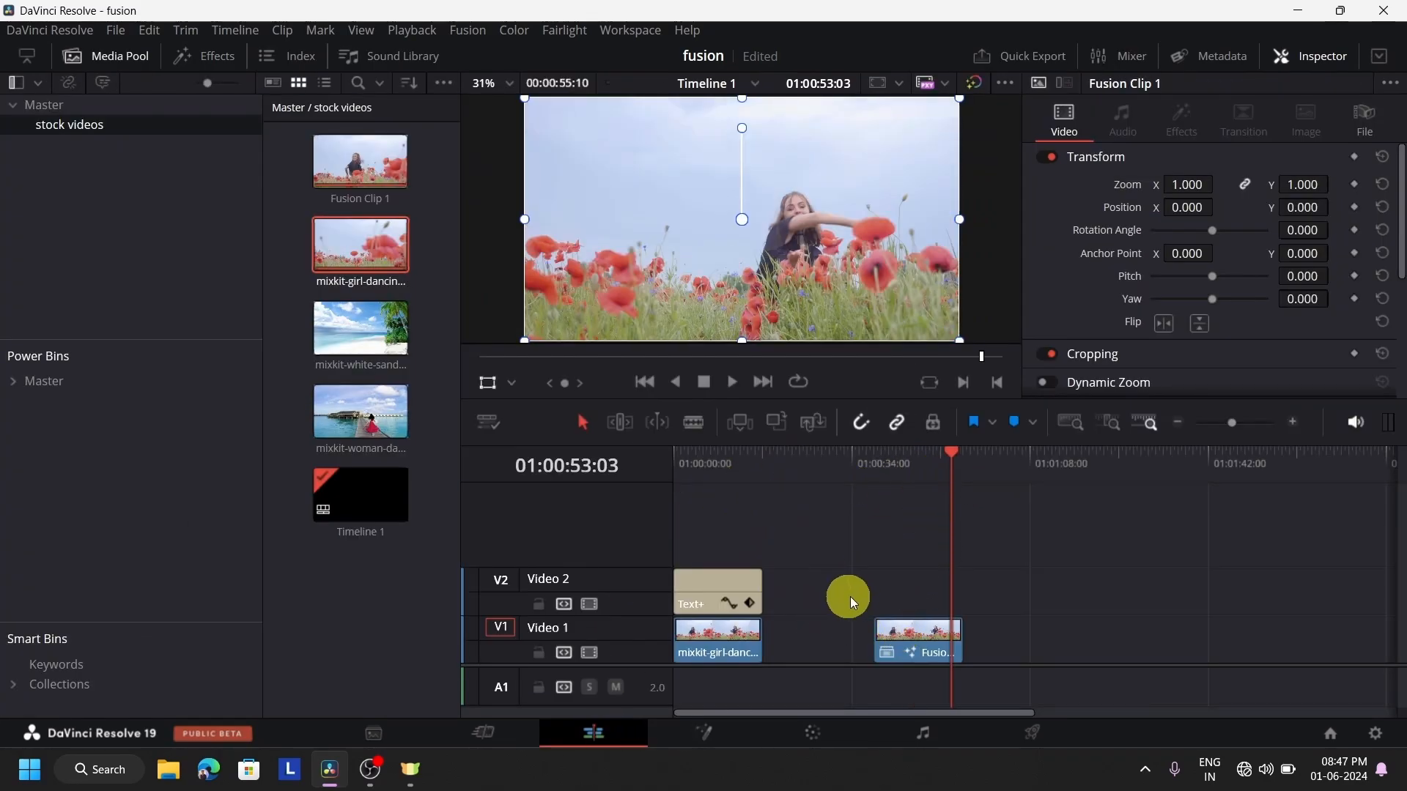
drag(821, 665, 835, 597)
click(914, 471)
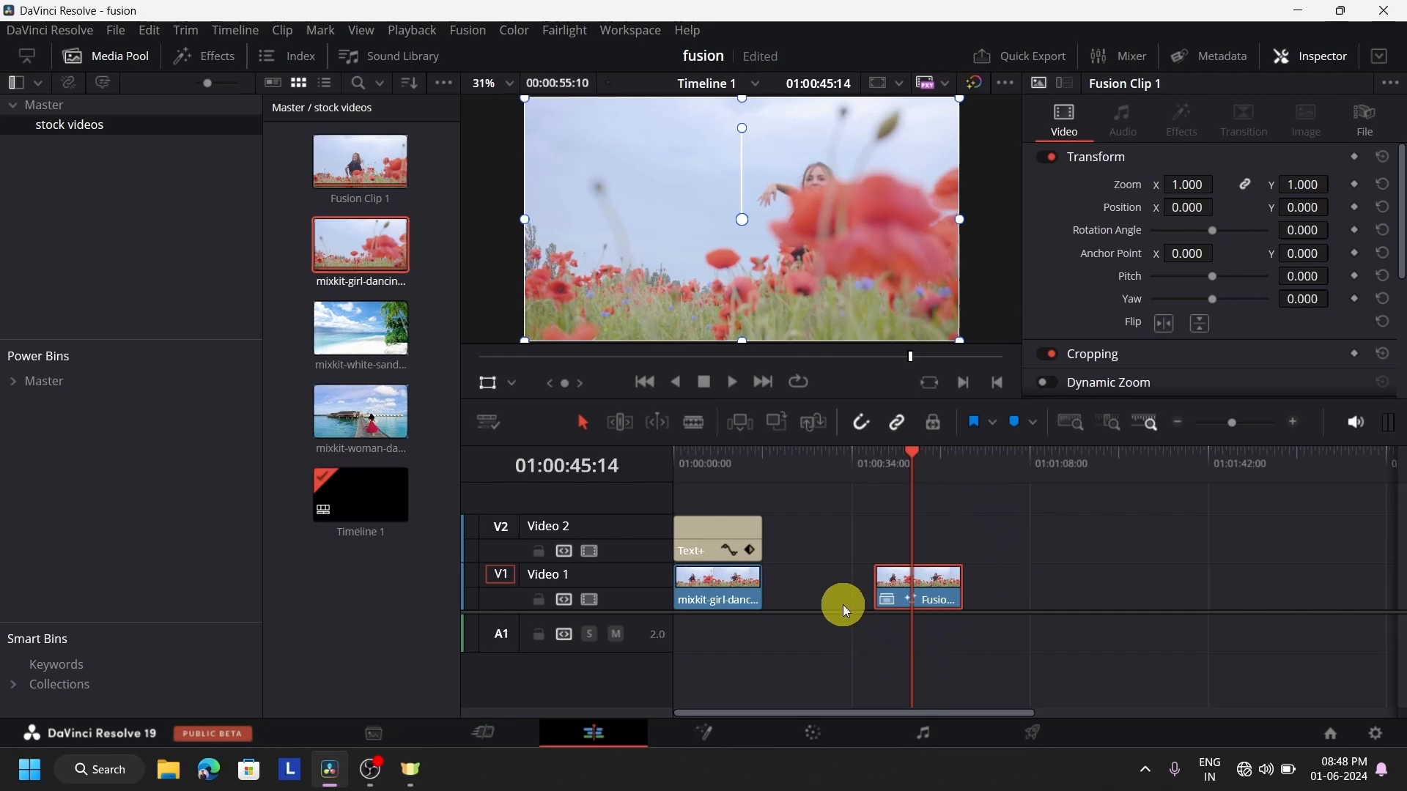
Compare the Fusion clip's node view with its Edit page view, and inspect the MediaOut1 node on the Fusion page
click(721, 731)
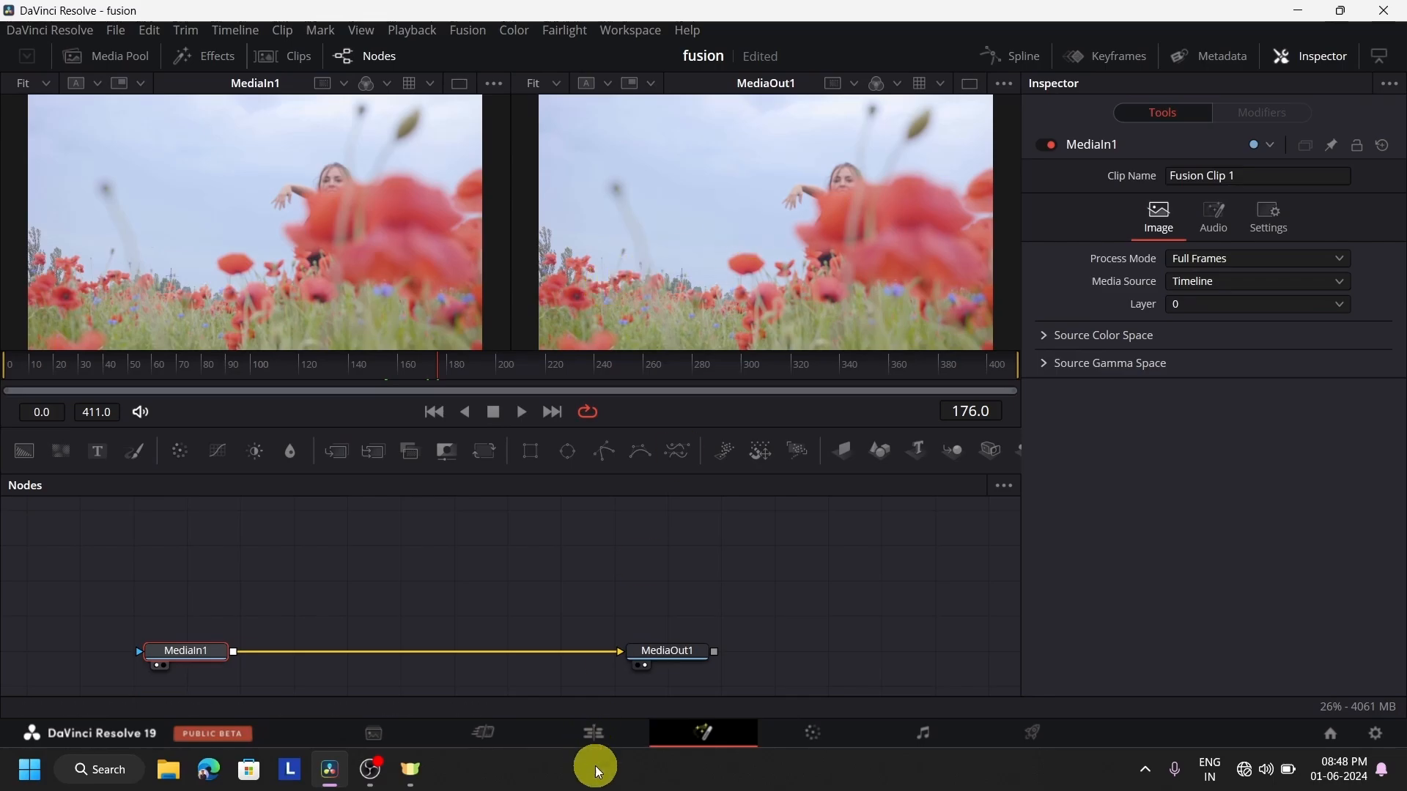
click(607, 732)
click(729, 733)
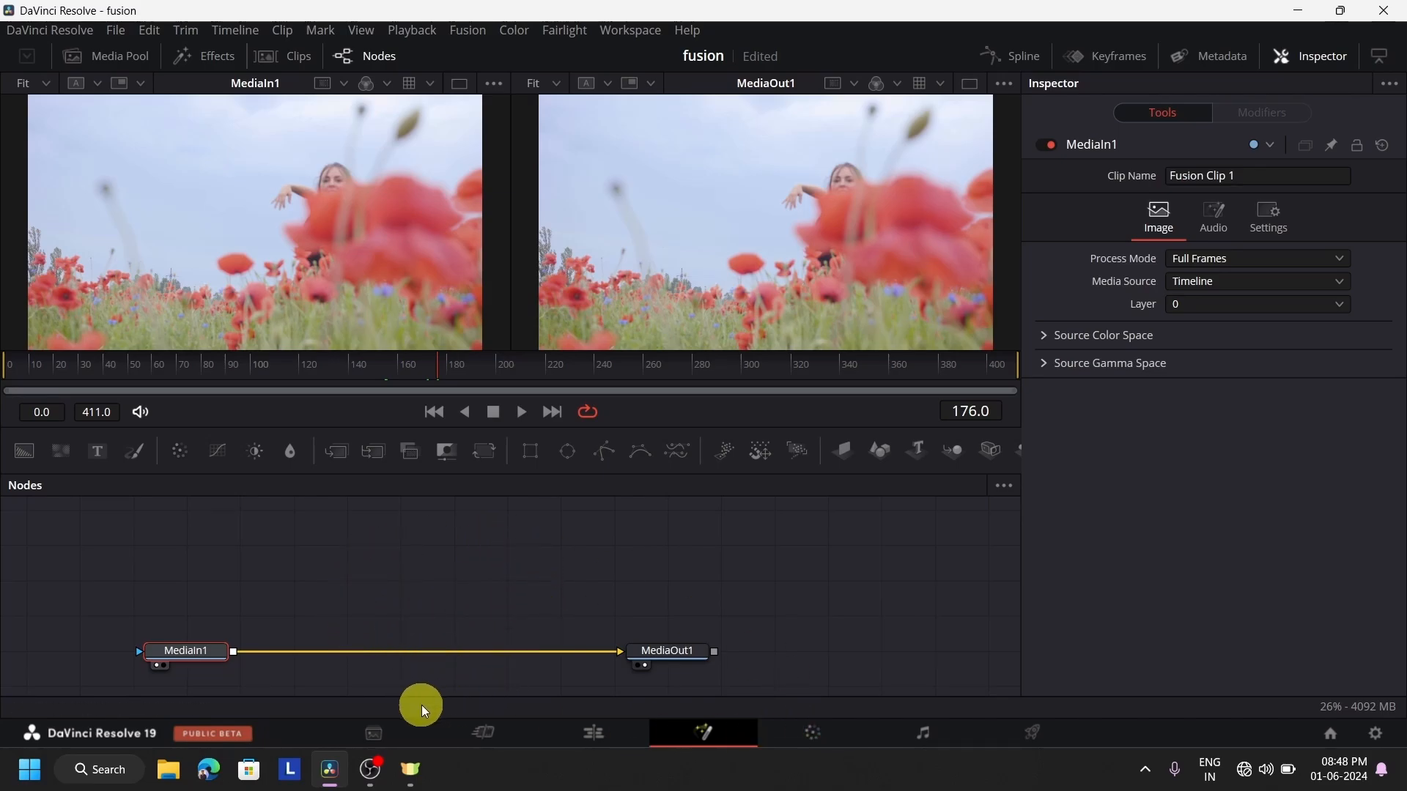
click(668, 651)
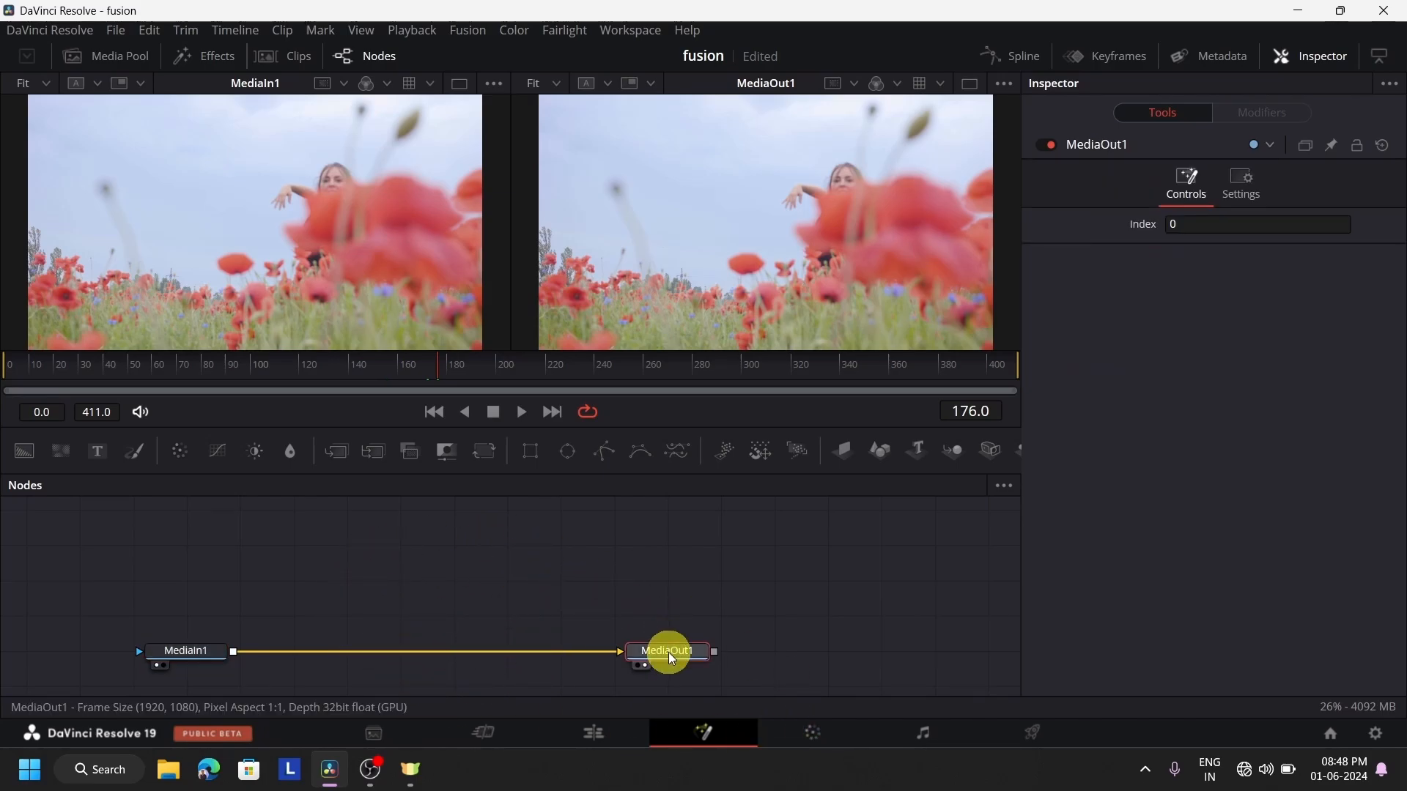
Return to the Edit page and play the Fusion clip from its beginning
click(627, 736)
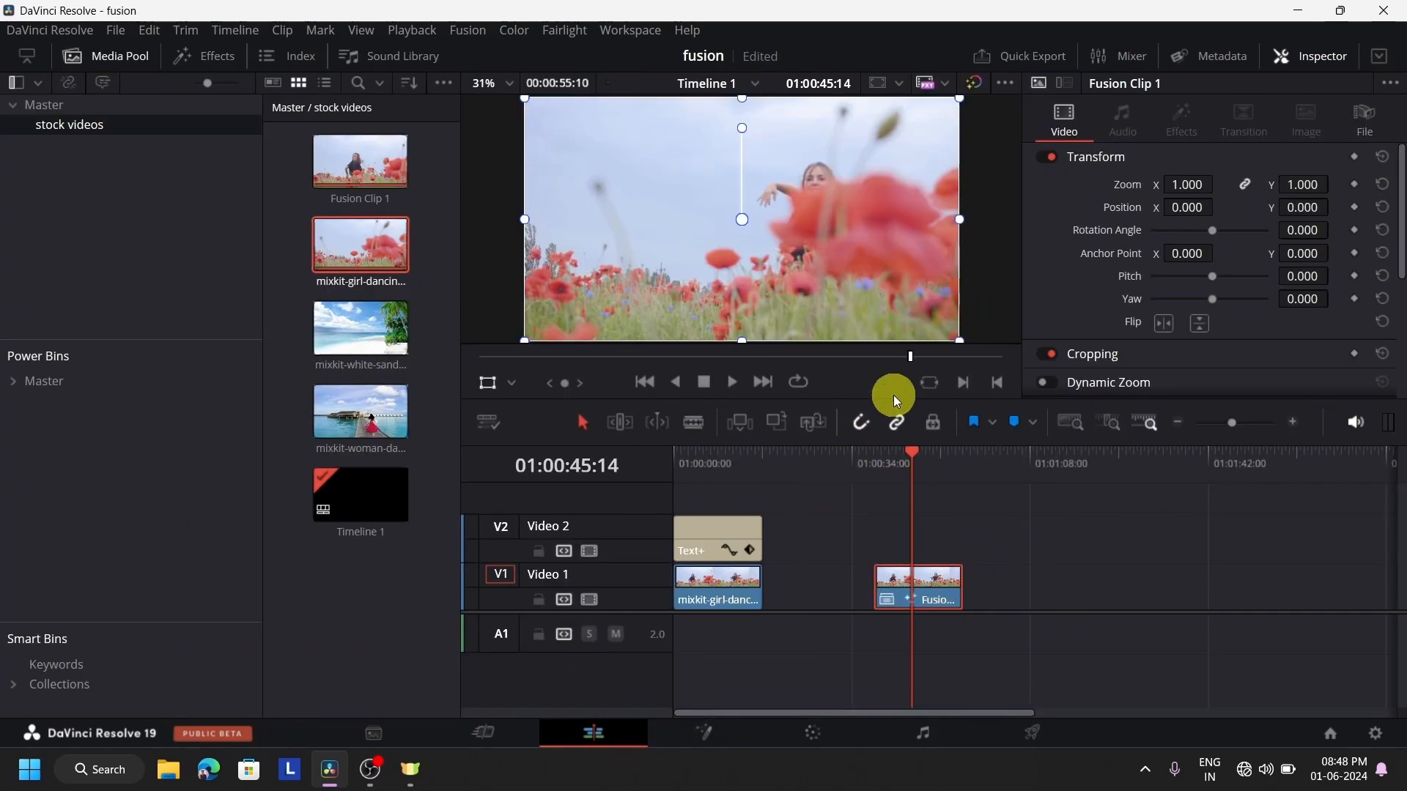
click(883, 465)
click(732, 382)
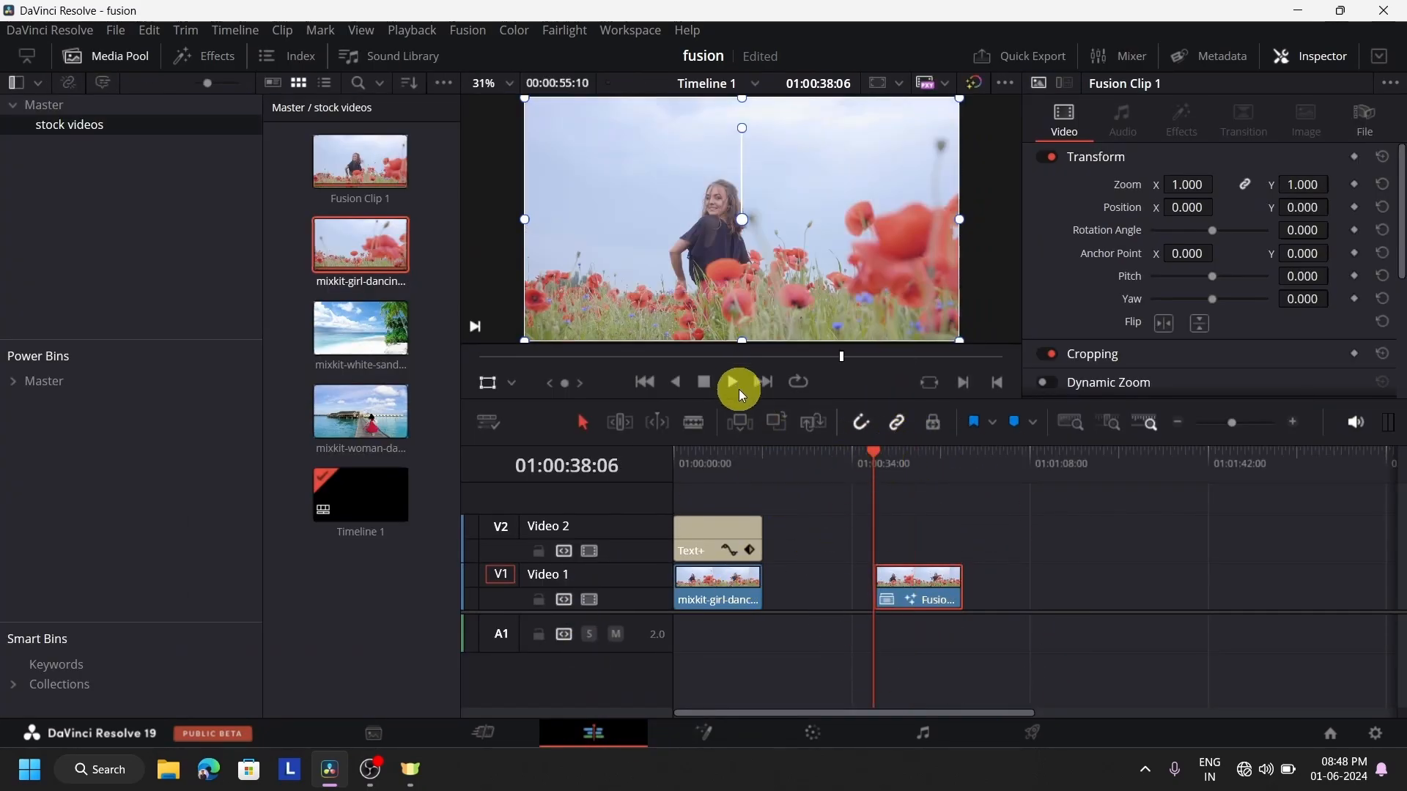
Stop playback and add an unconnected Blur node above the MediaIn1–MediaOut1 connection on the Fusion page
click(700, 381)
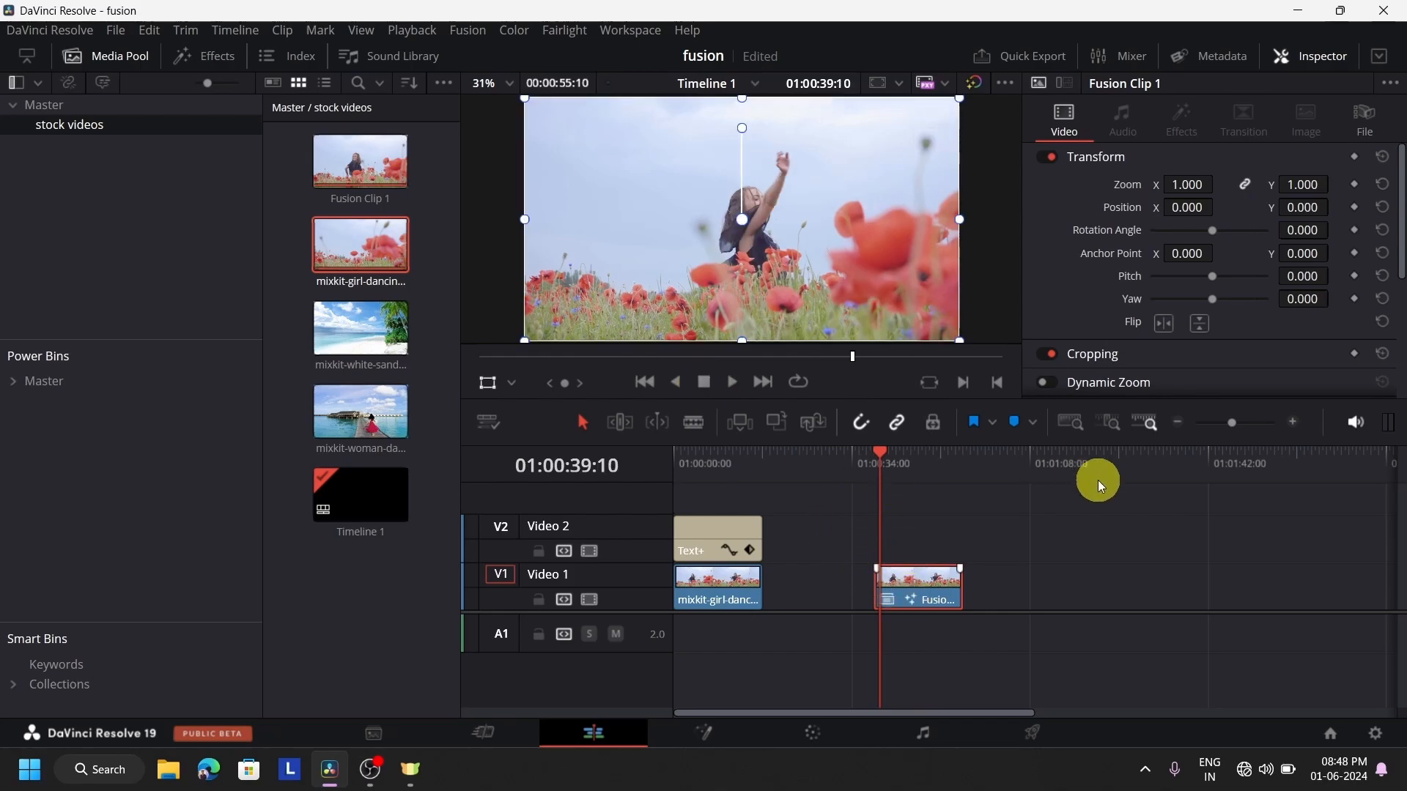
click(724, 732)
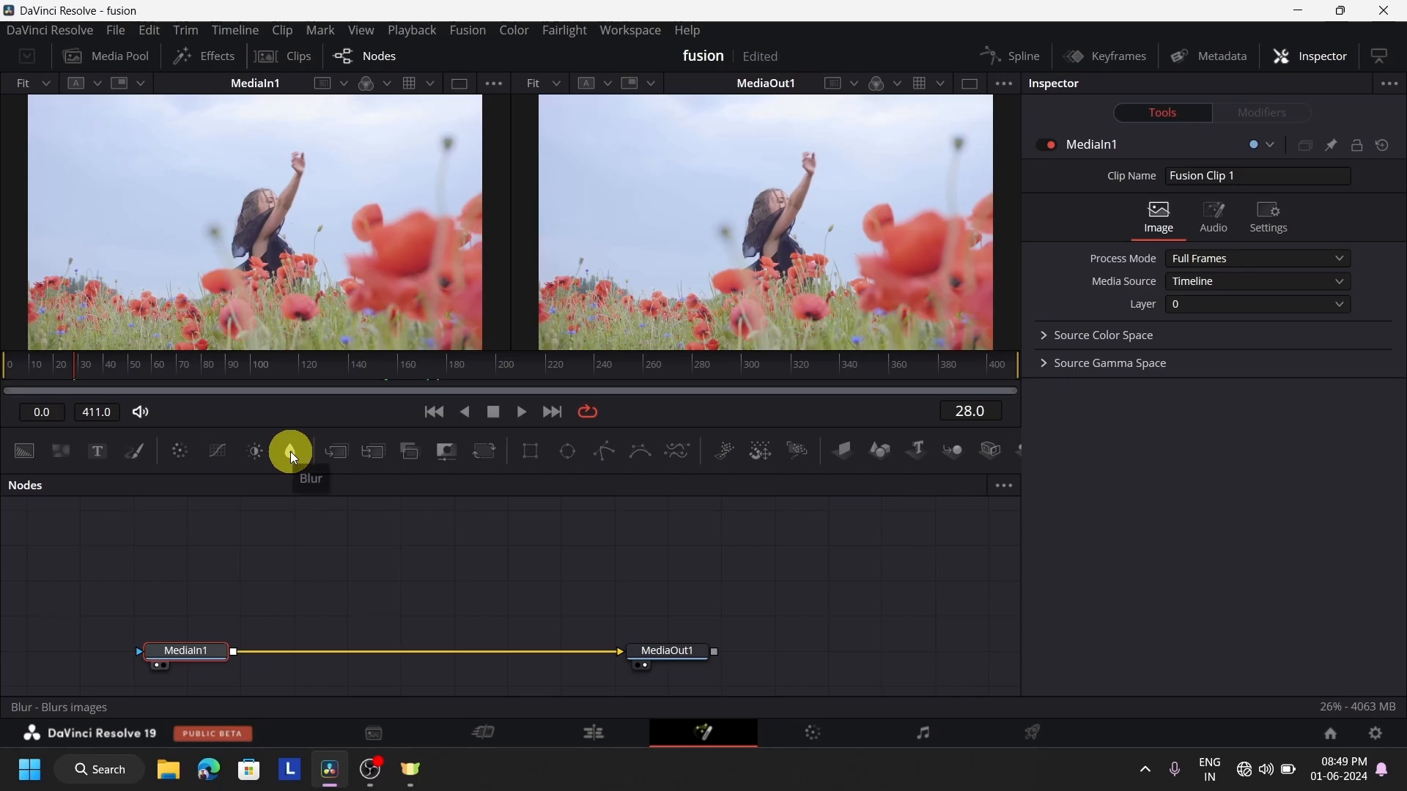
drag(293, 463, 351, 546)
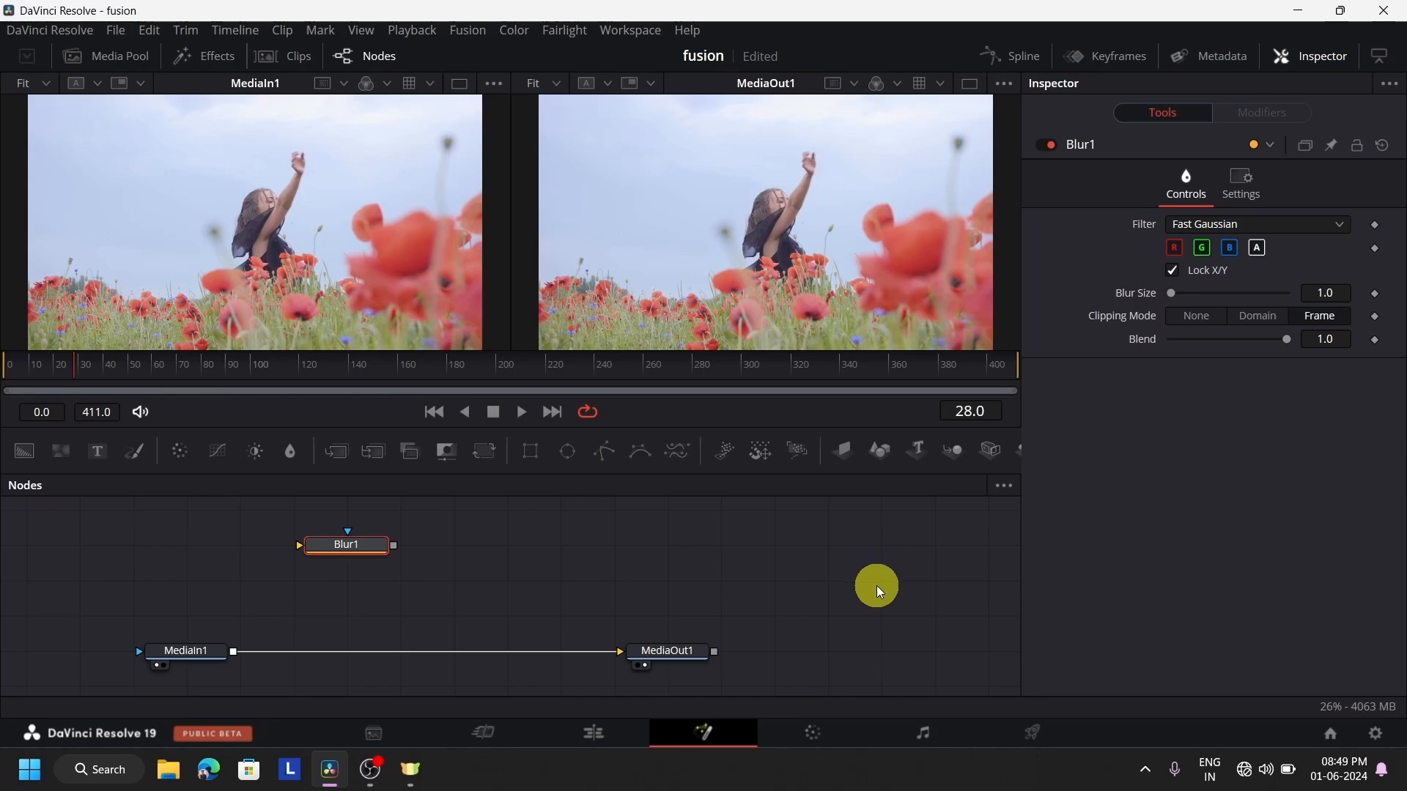
Search the tool selector for BLUR and close it without adding a node
key(shift+space)
text(B)
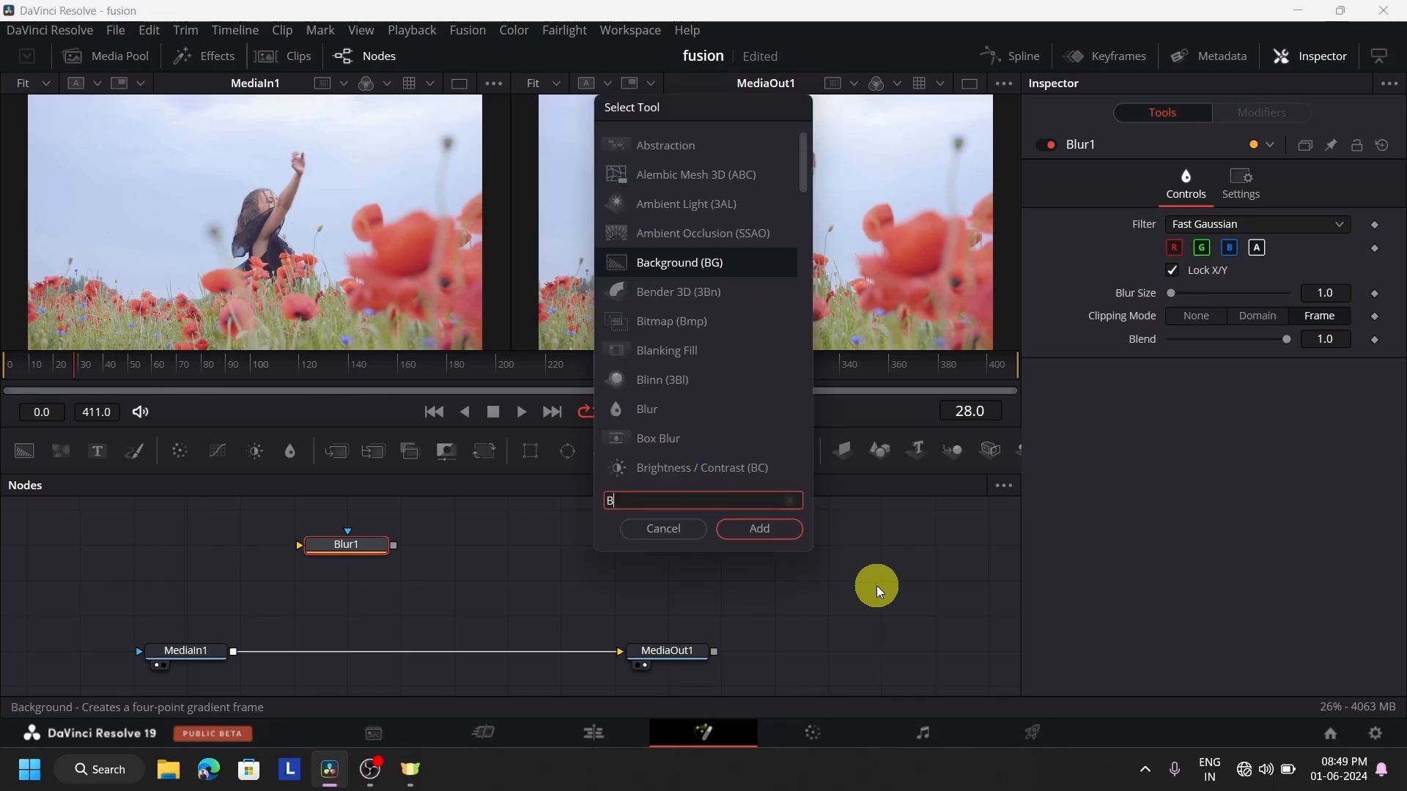
text(LUR)
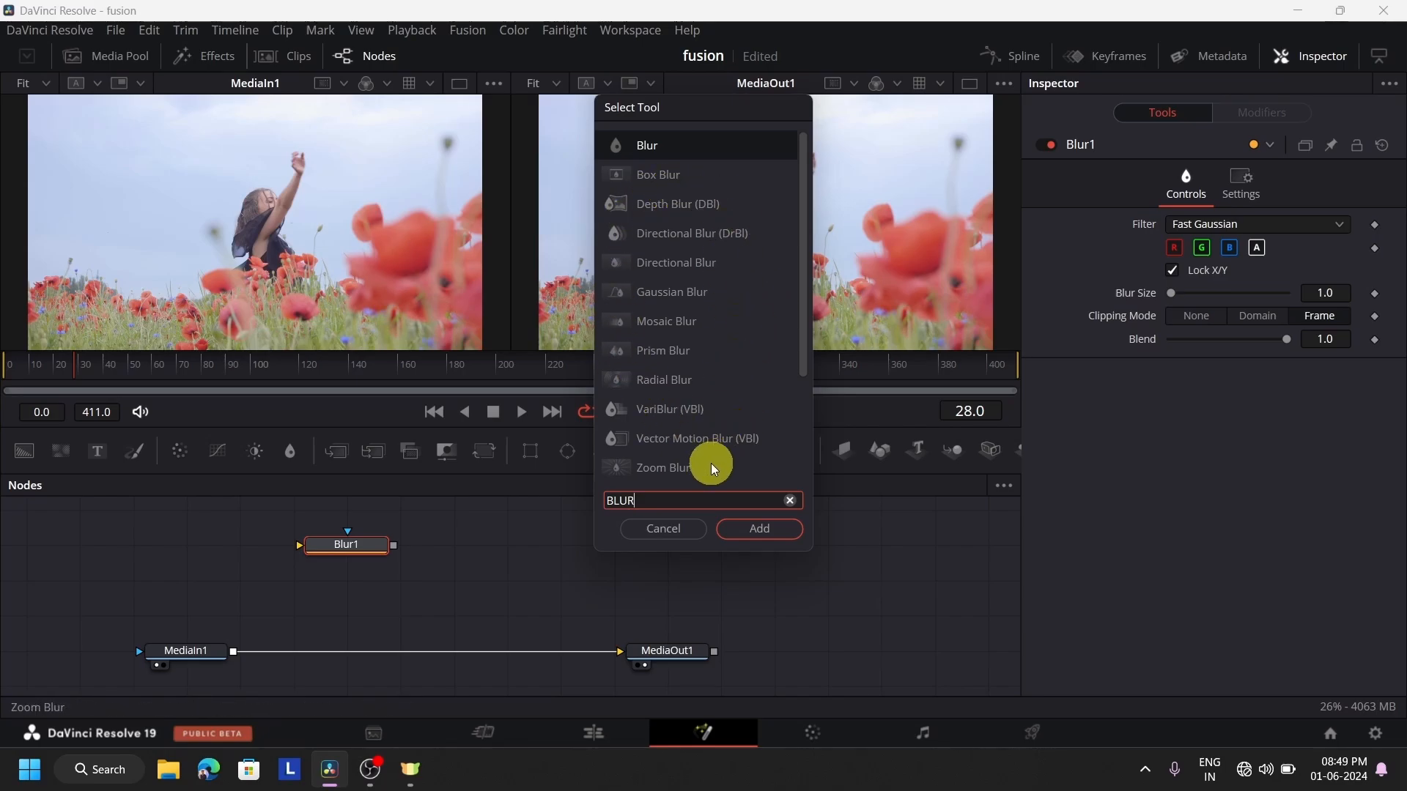
click(674, 531)
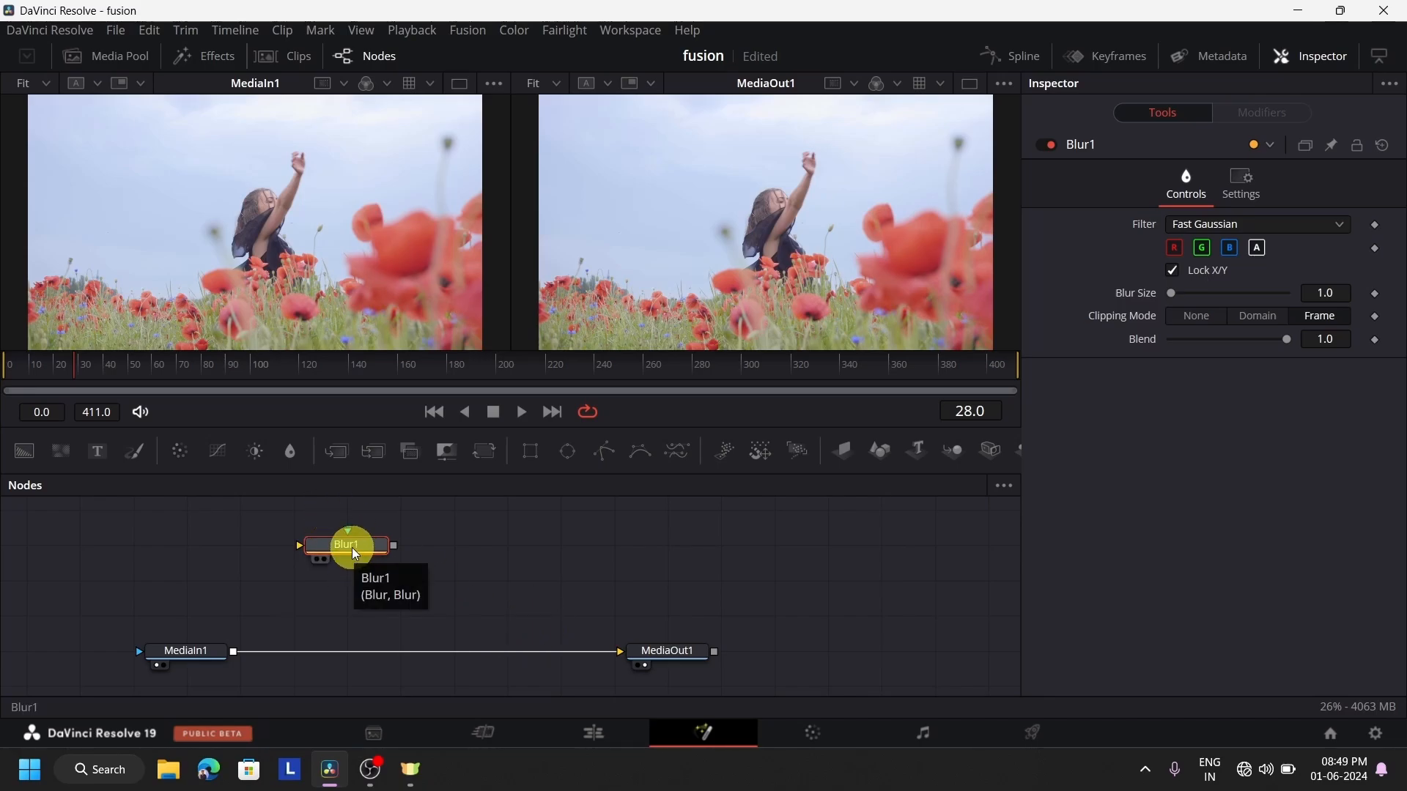
Delete the unconnected Blur1 node and insert a new Blur node on the connection between MediaIn1 and MediaOut1
drag(352, 549, 408, 581)
key(Delete)
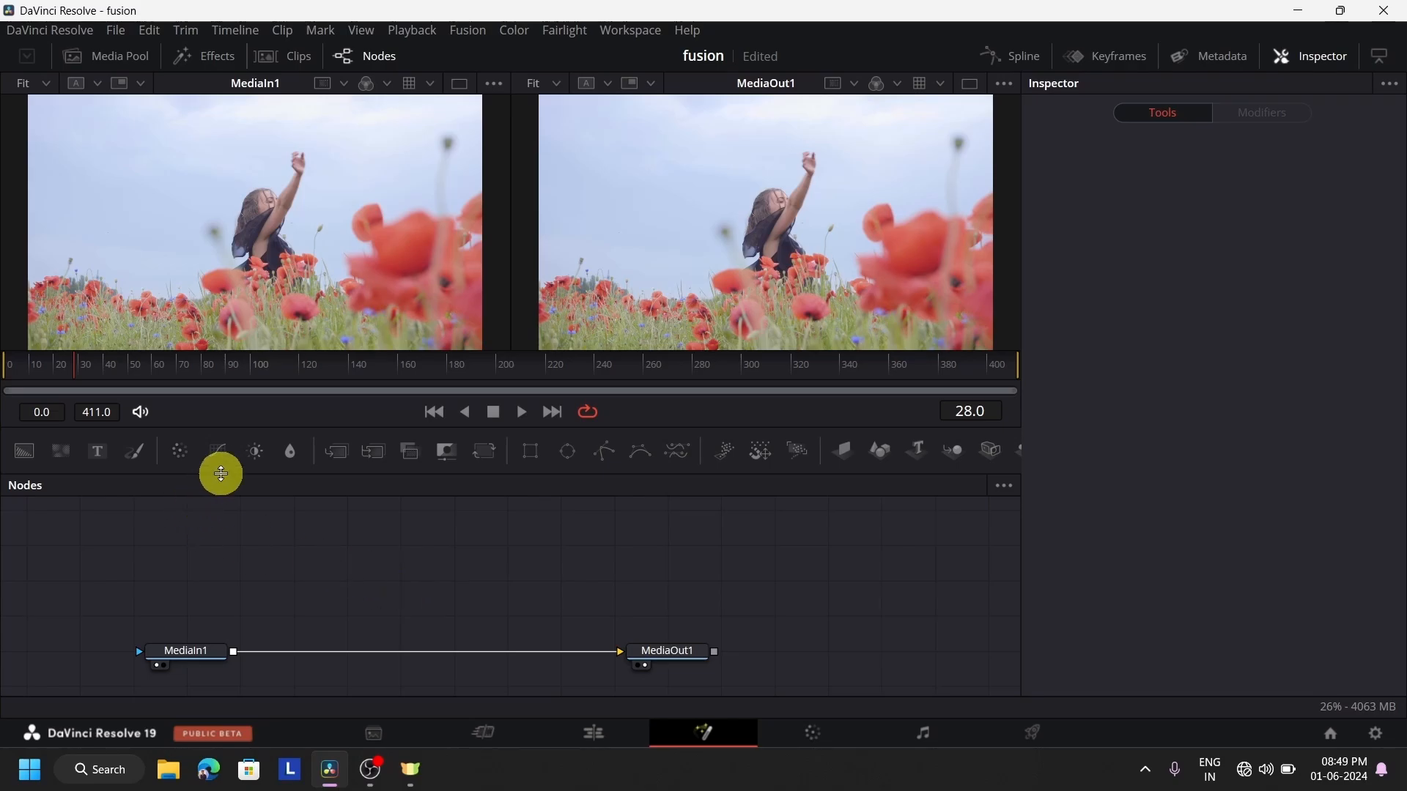
drag(290, 451, 377, 655)
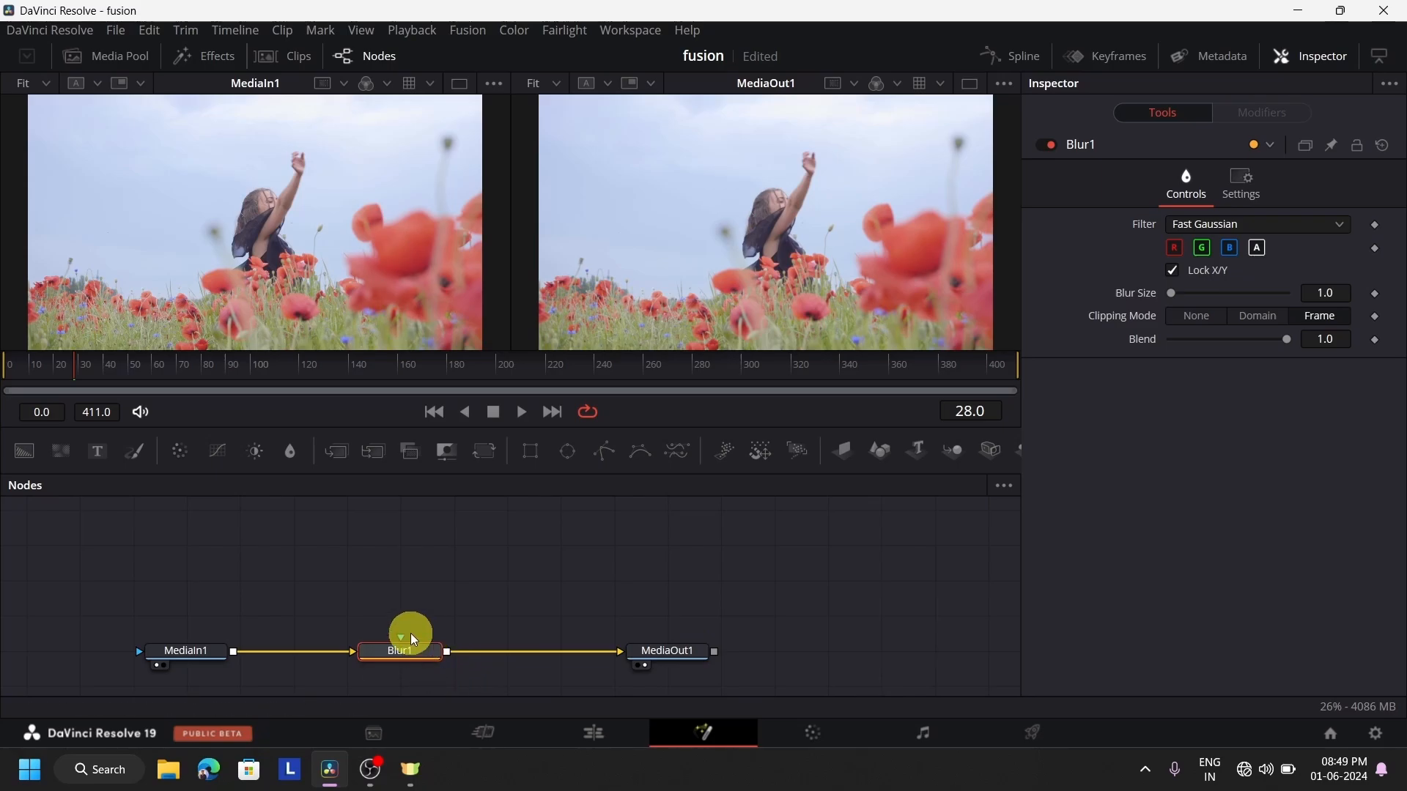
Inspect the MediaIn1 node, and raise the Blur1 node's Blur Size to 58.3
click(200, 649)
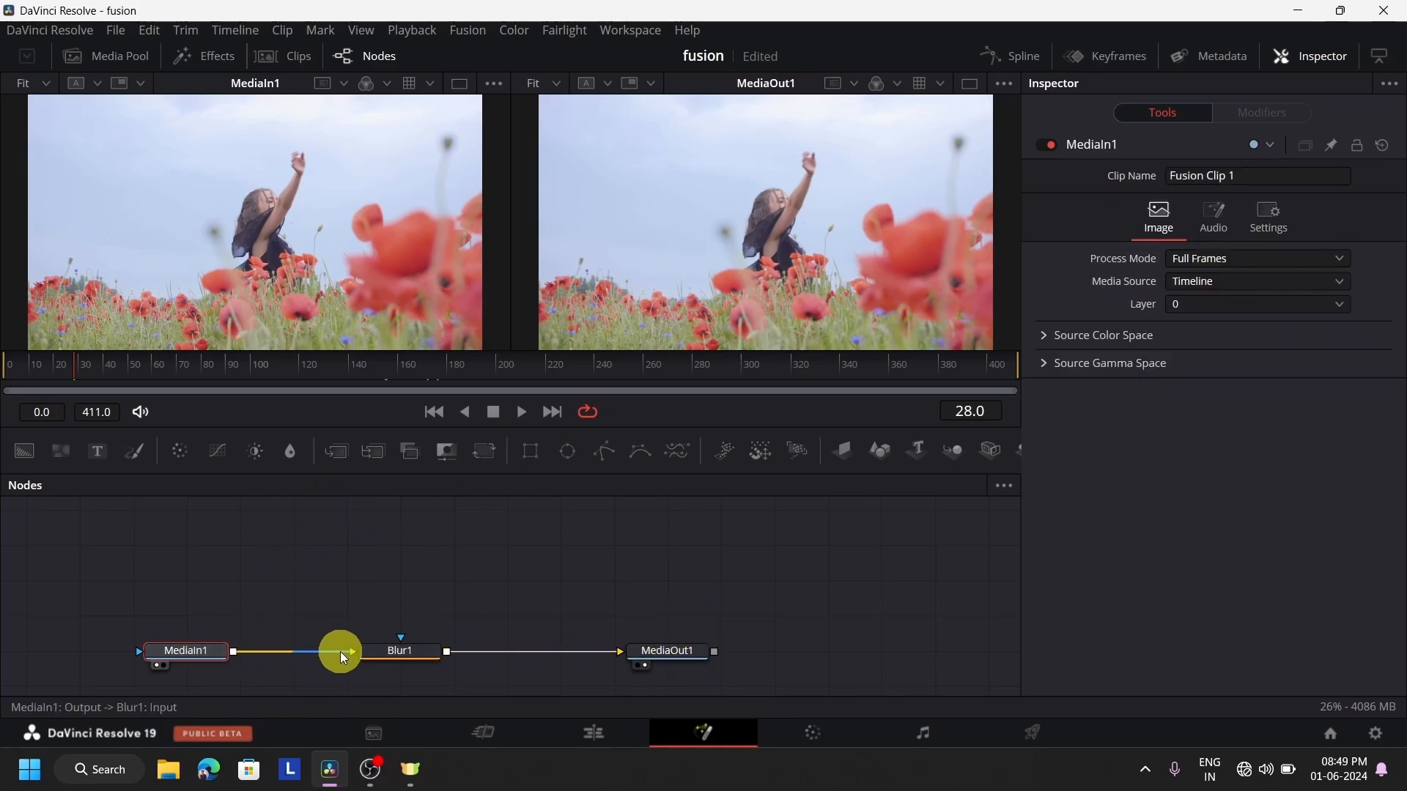
click(419, 647)
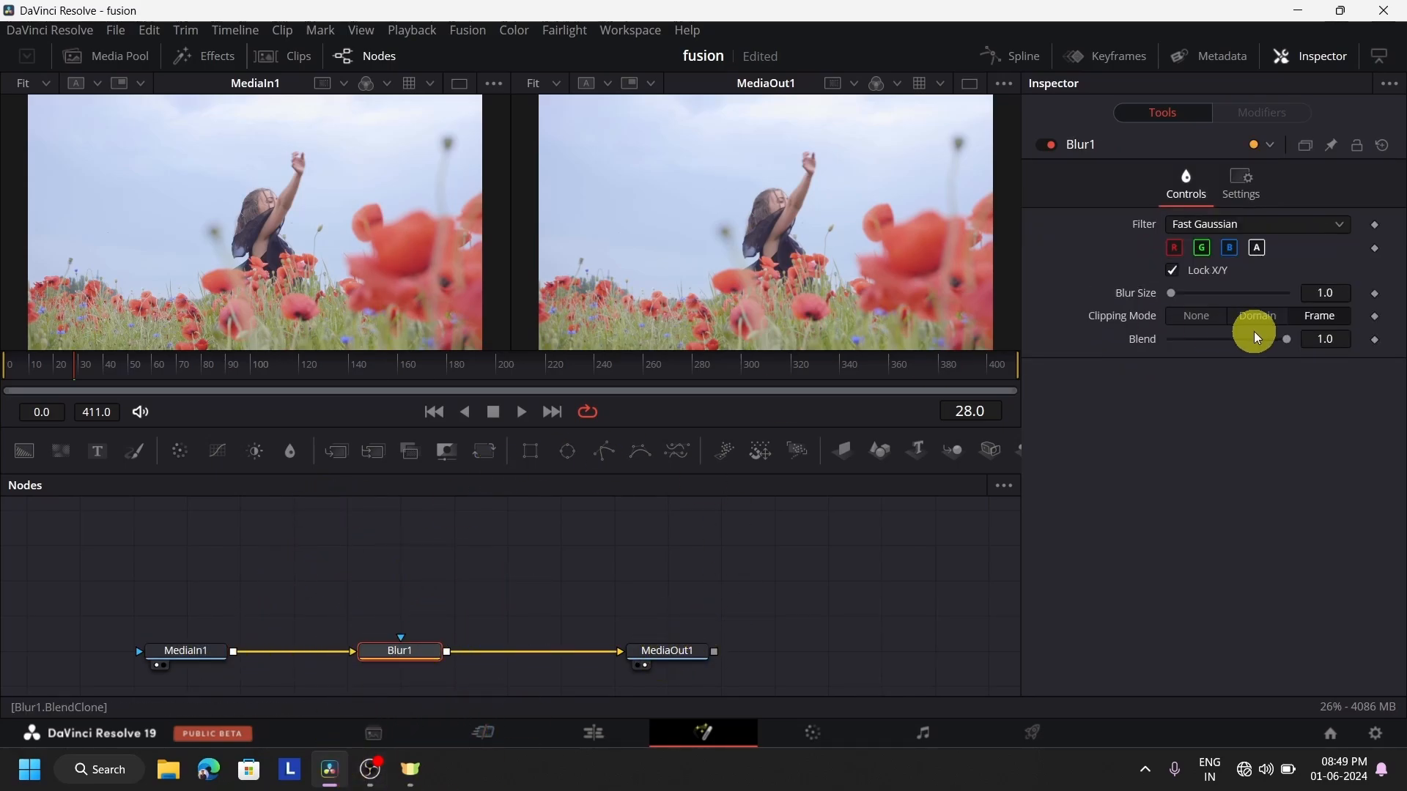
mouse_move(1172, 293)
mouse_down()
mouse_move(1243, 295)
mouse_move(1187, 311)
mouse_move(1344, 304)
mouse_move(1191, 310)
mouse_up()
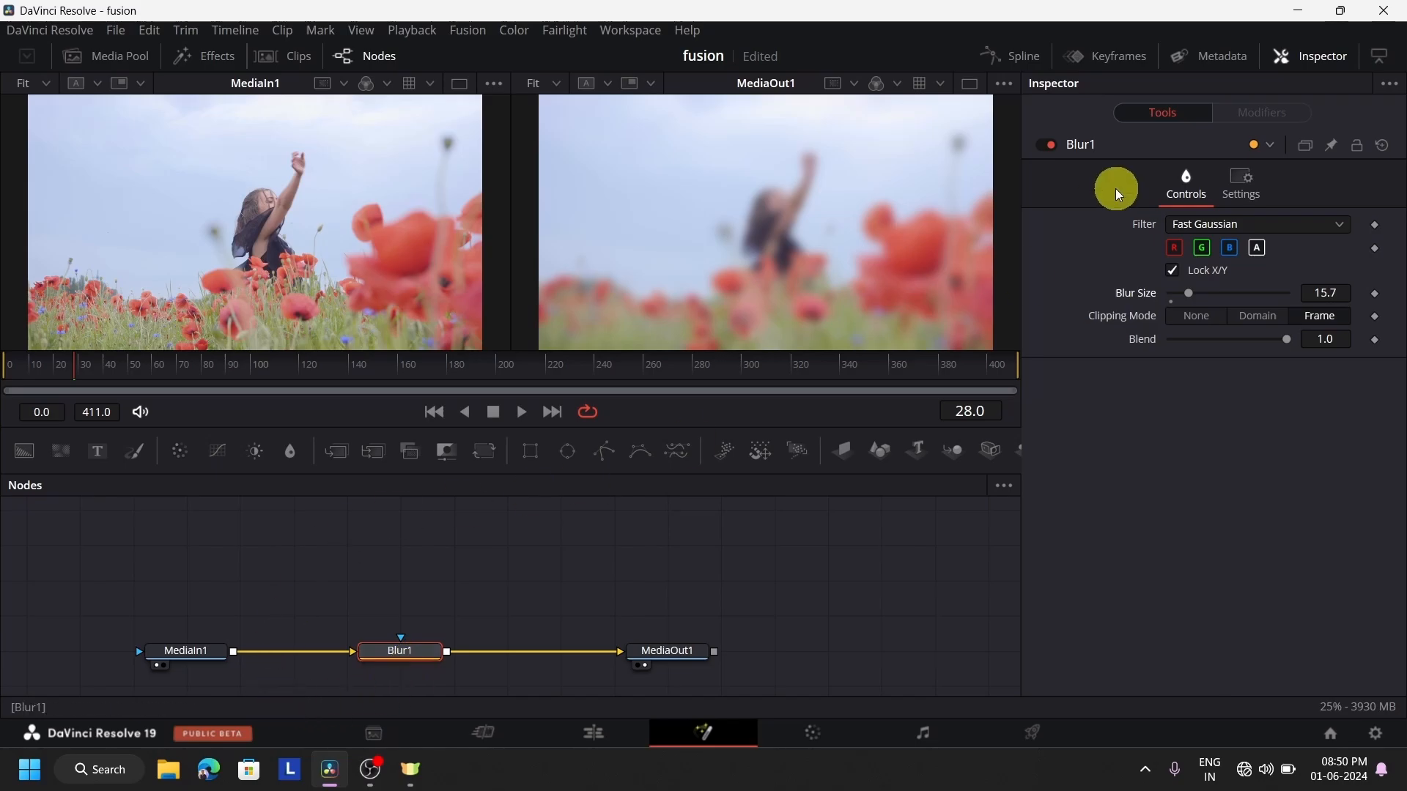
drag(1190, 296, 1239, 311)
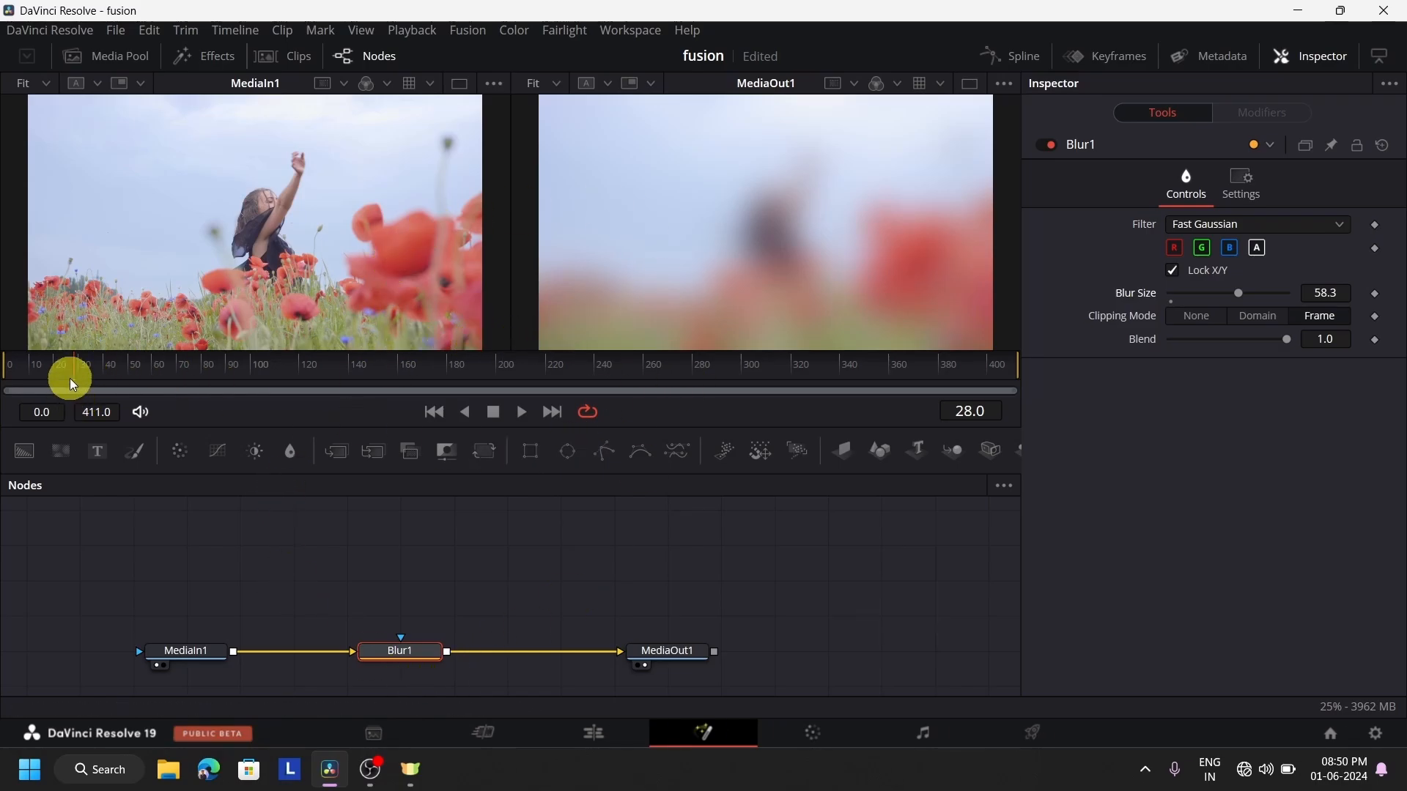
Scrub through the clip on the Fusion page to review the blur, and return to frame 0
drag(69, 374, 9, 425)
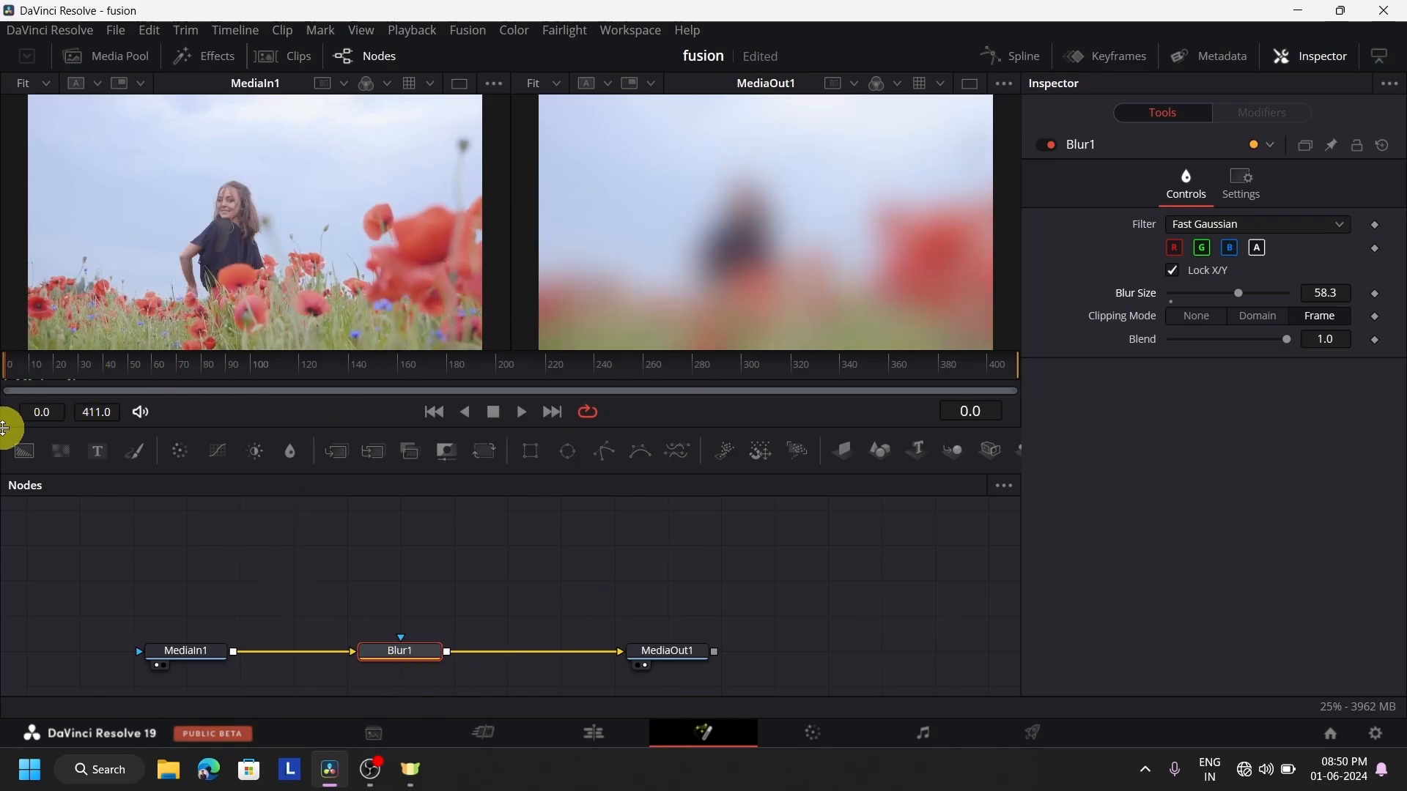
drag(89, 383, 731, 373)
mouse_move(25, 374)
mouse_down()
mouse_move(71, 367)
mouse_move(9, 393)
mouse_up()
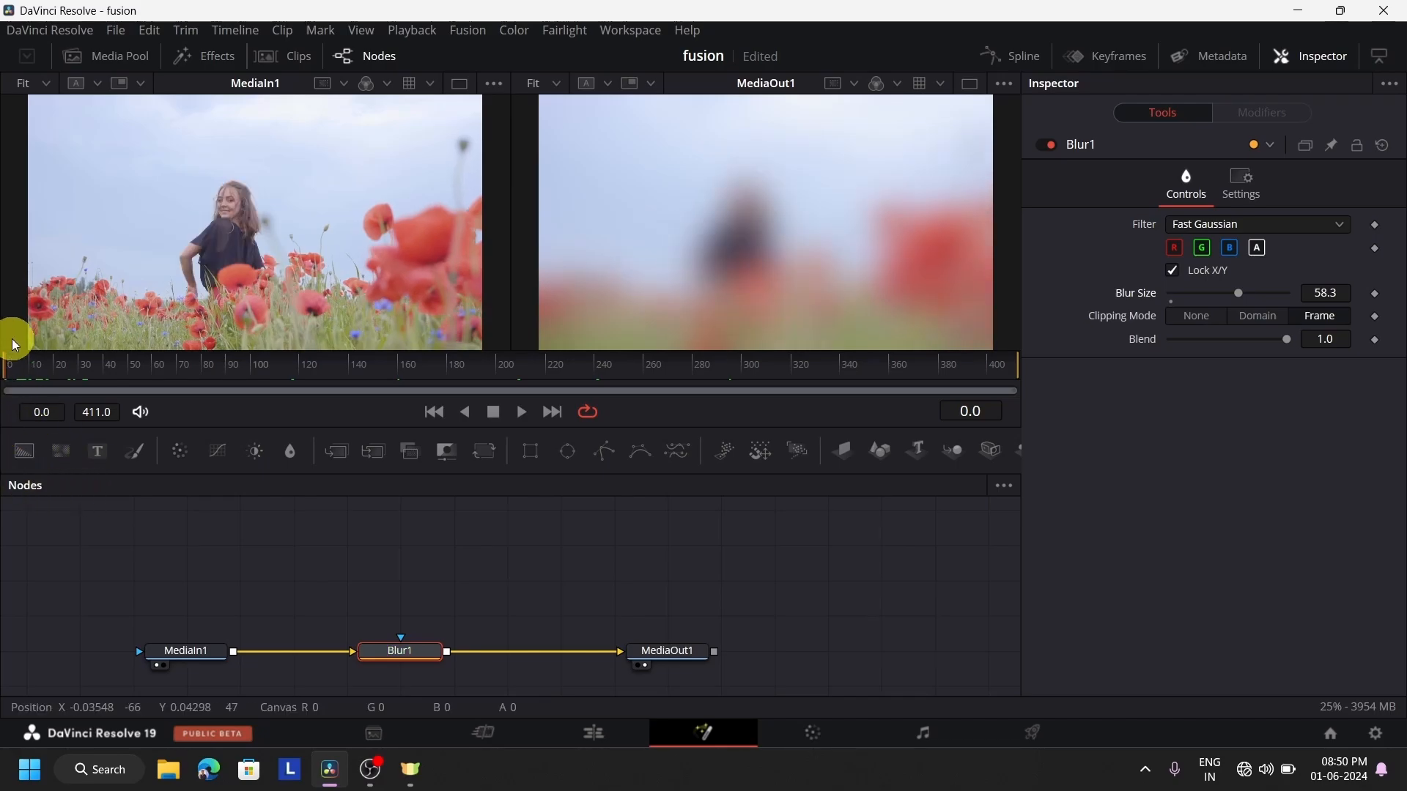
Keyframe the Blur1 node's Blur Size at 100 on frame 0, 39.4 on frame 20 and 0 on frame 45
drag(1255, 299, 1376, 297)
click(1376, 294)
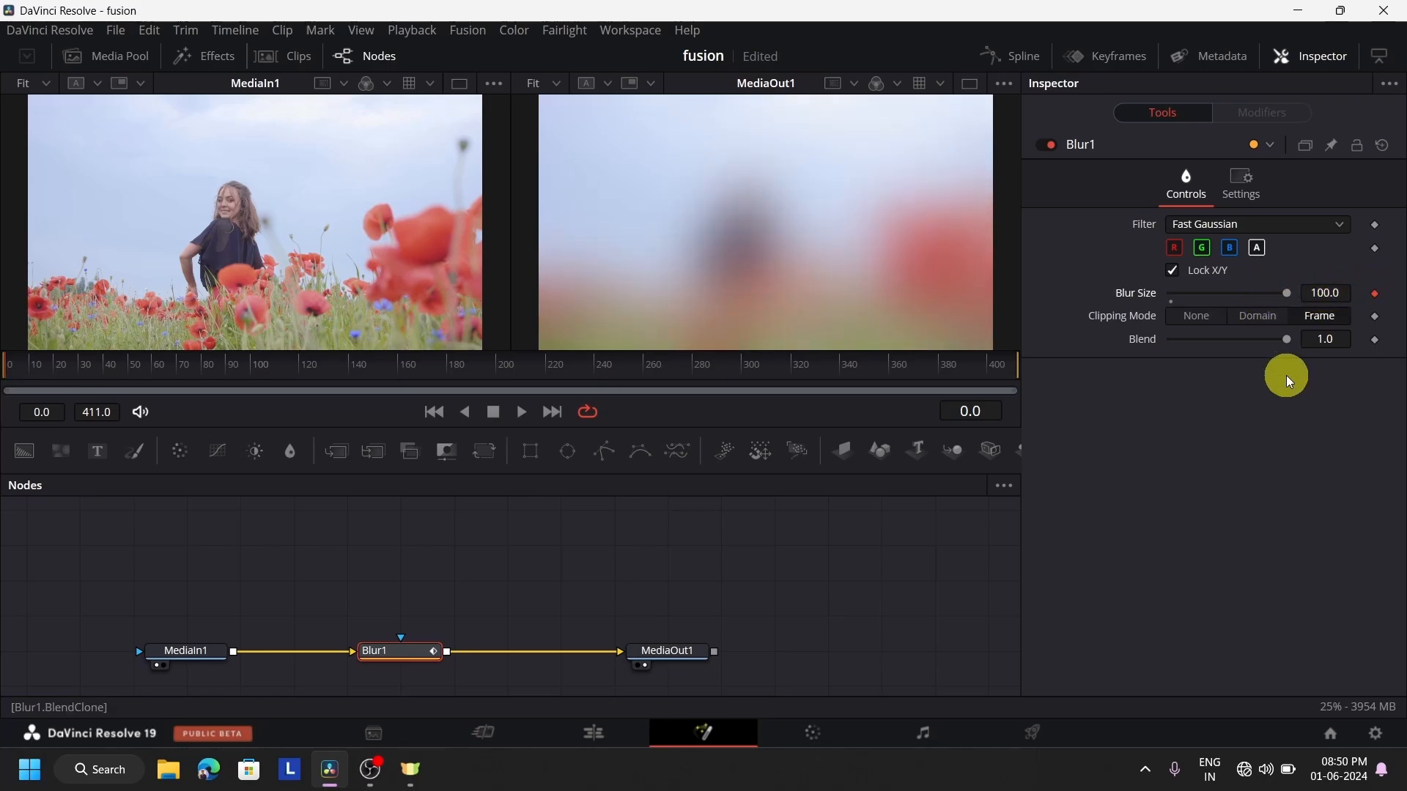
click(57, 363)
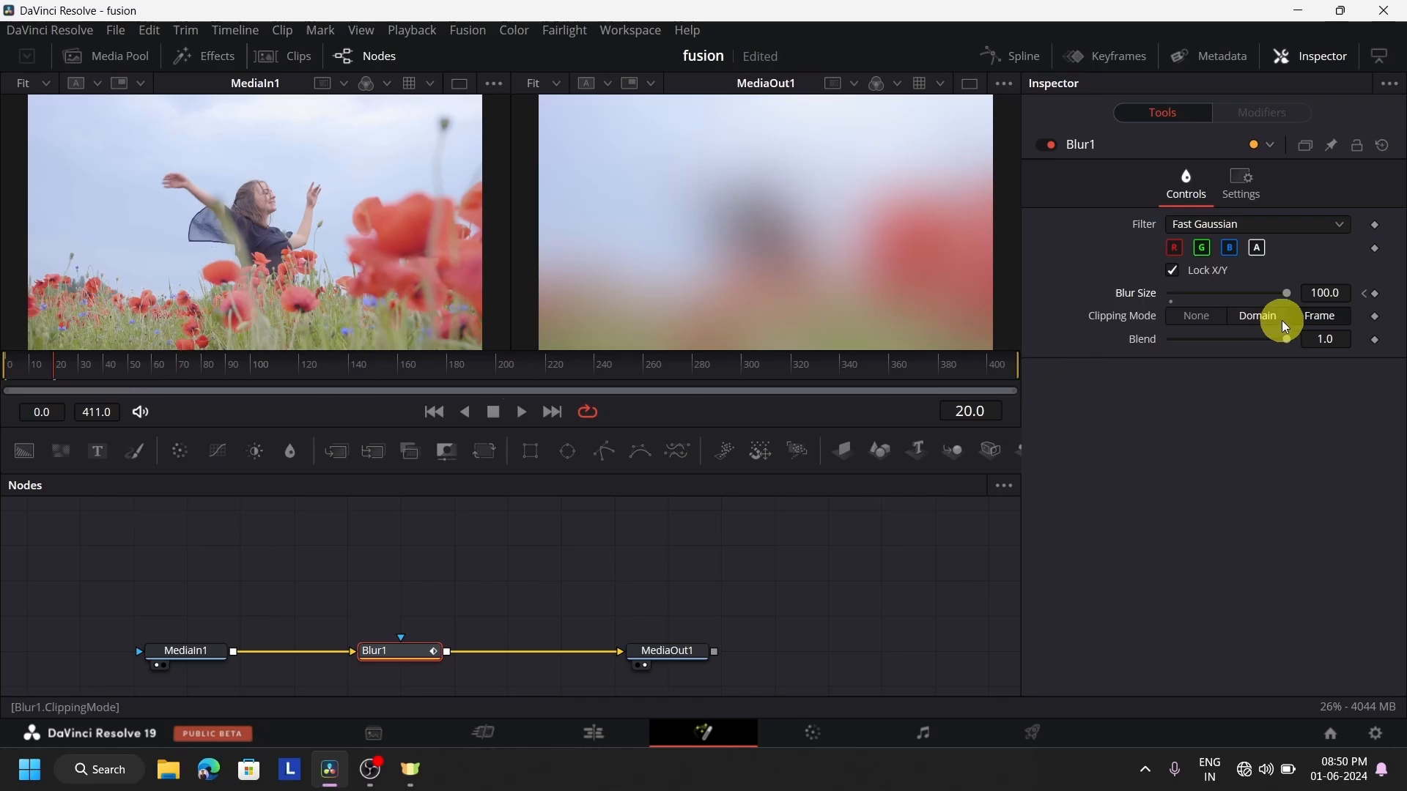
drag(1287, 294, 1216, 315)
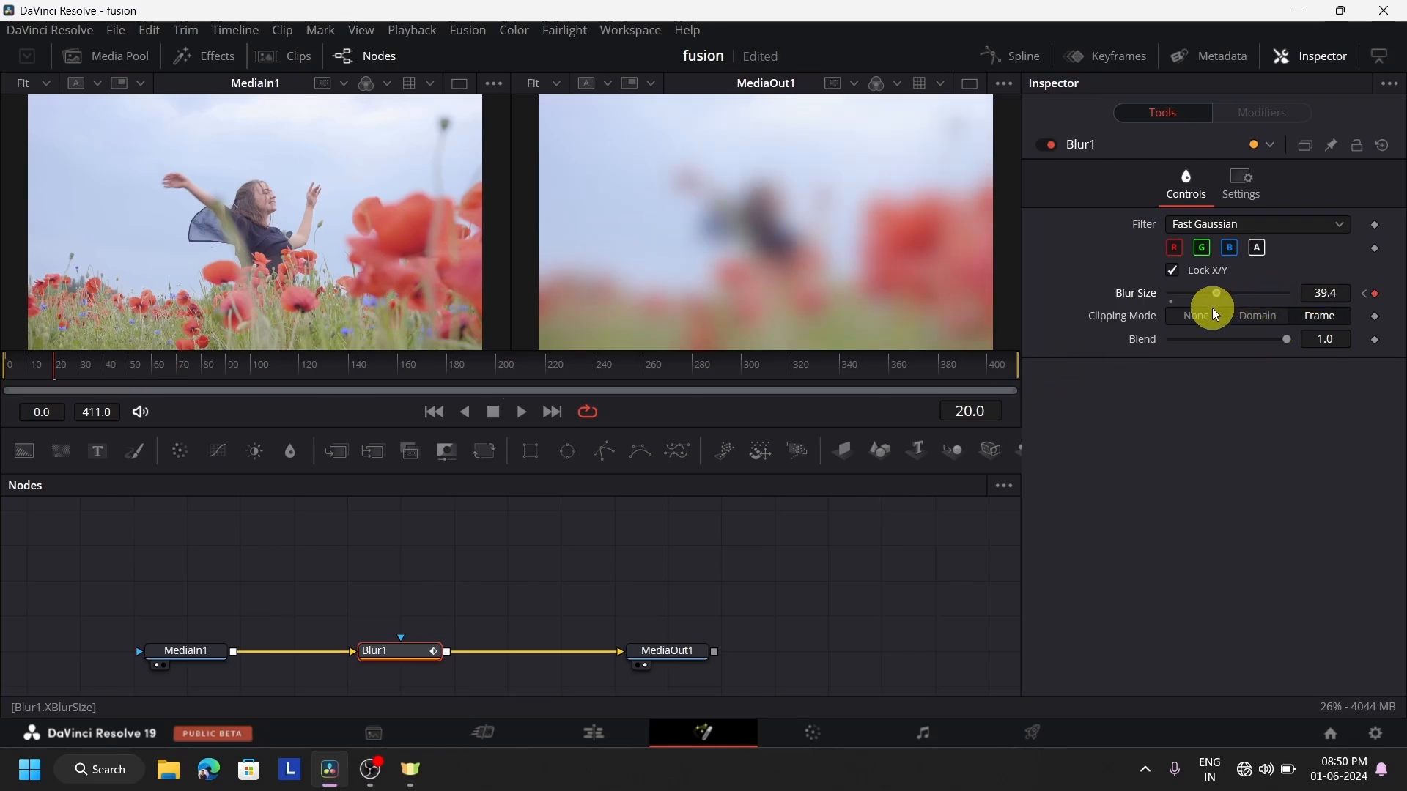
click(115, 366)
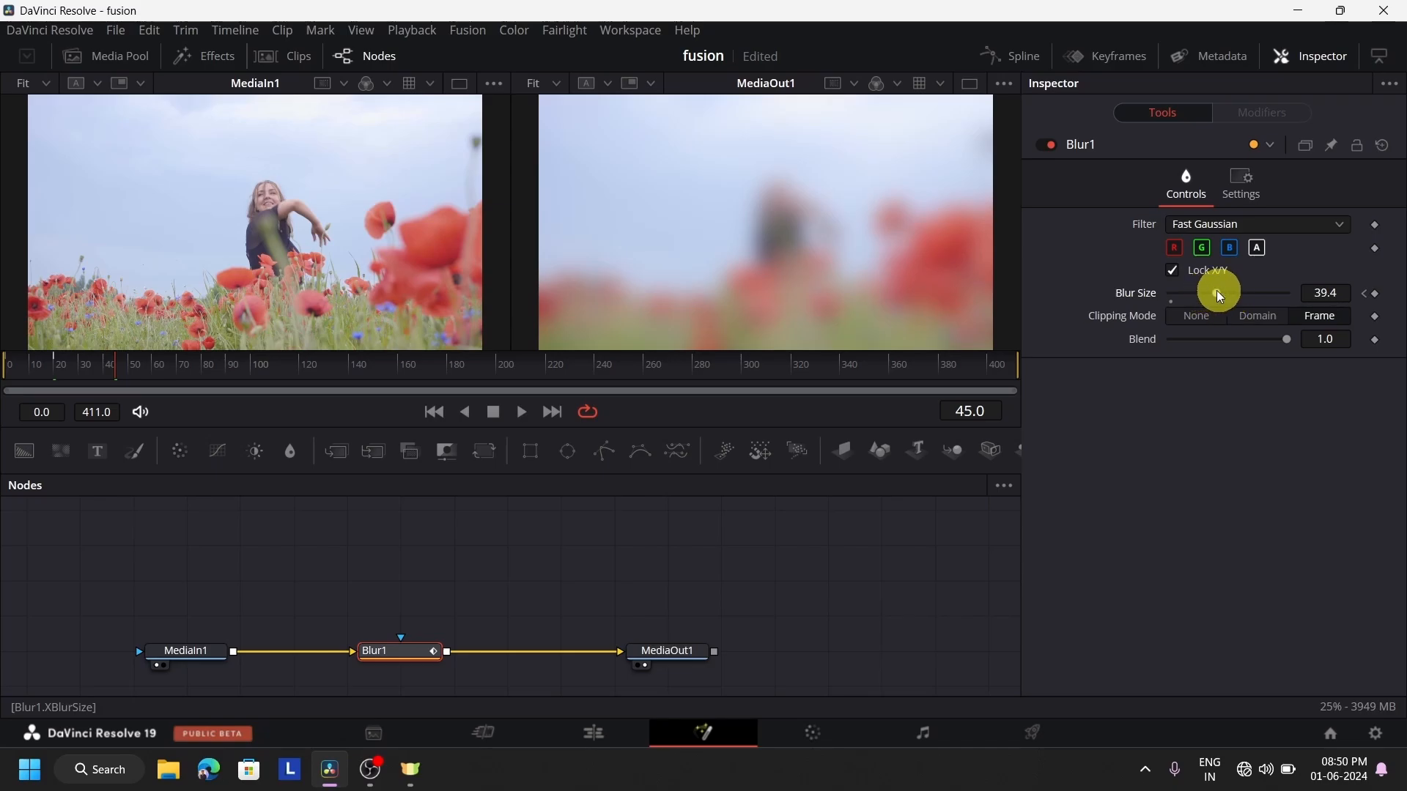
drag(1219, 292, 1153, 314)
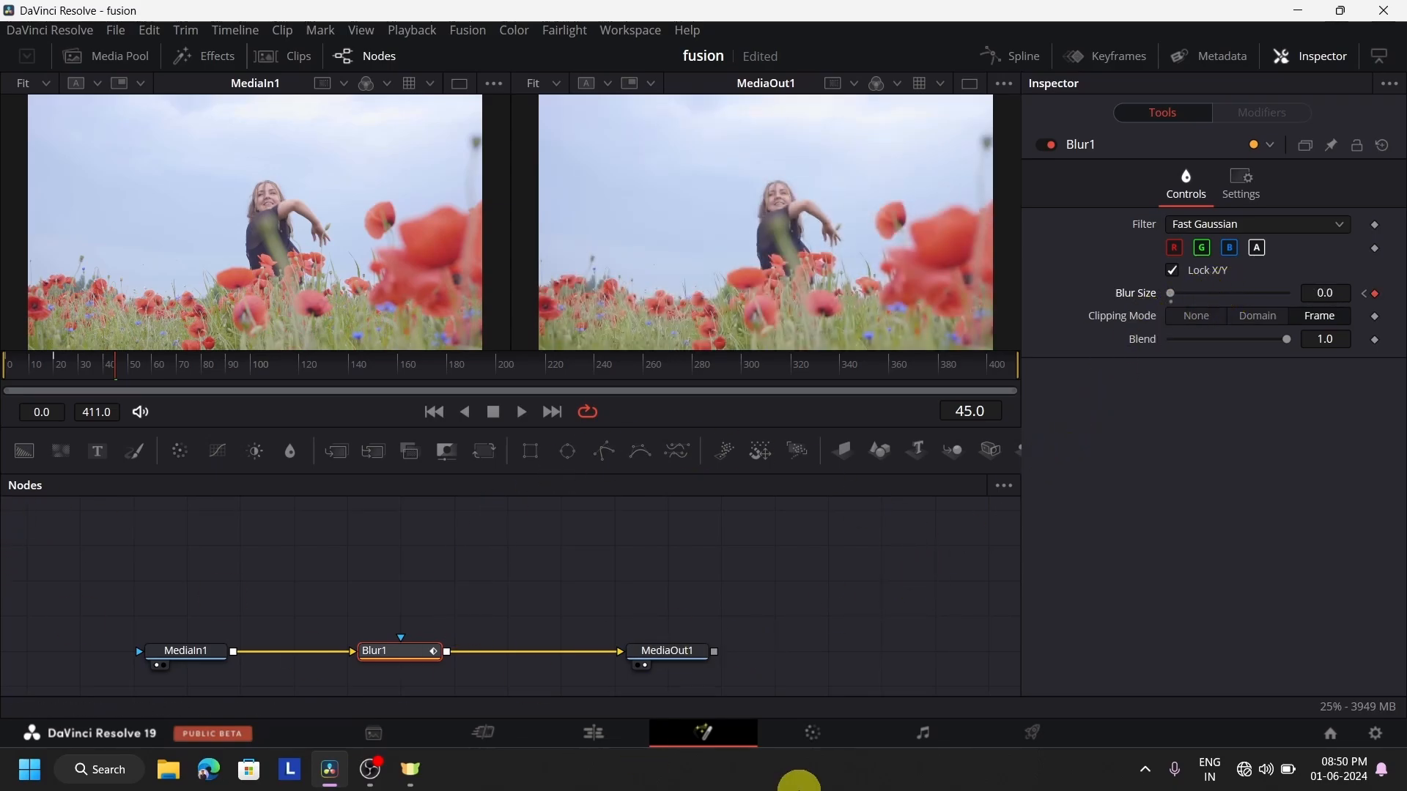
Play the blur animation on the Fusion page from frame 5, and stop playback
click(14, 364)
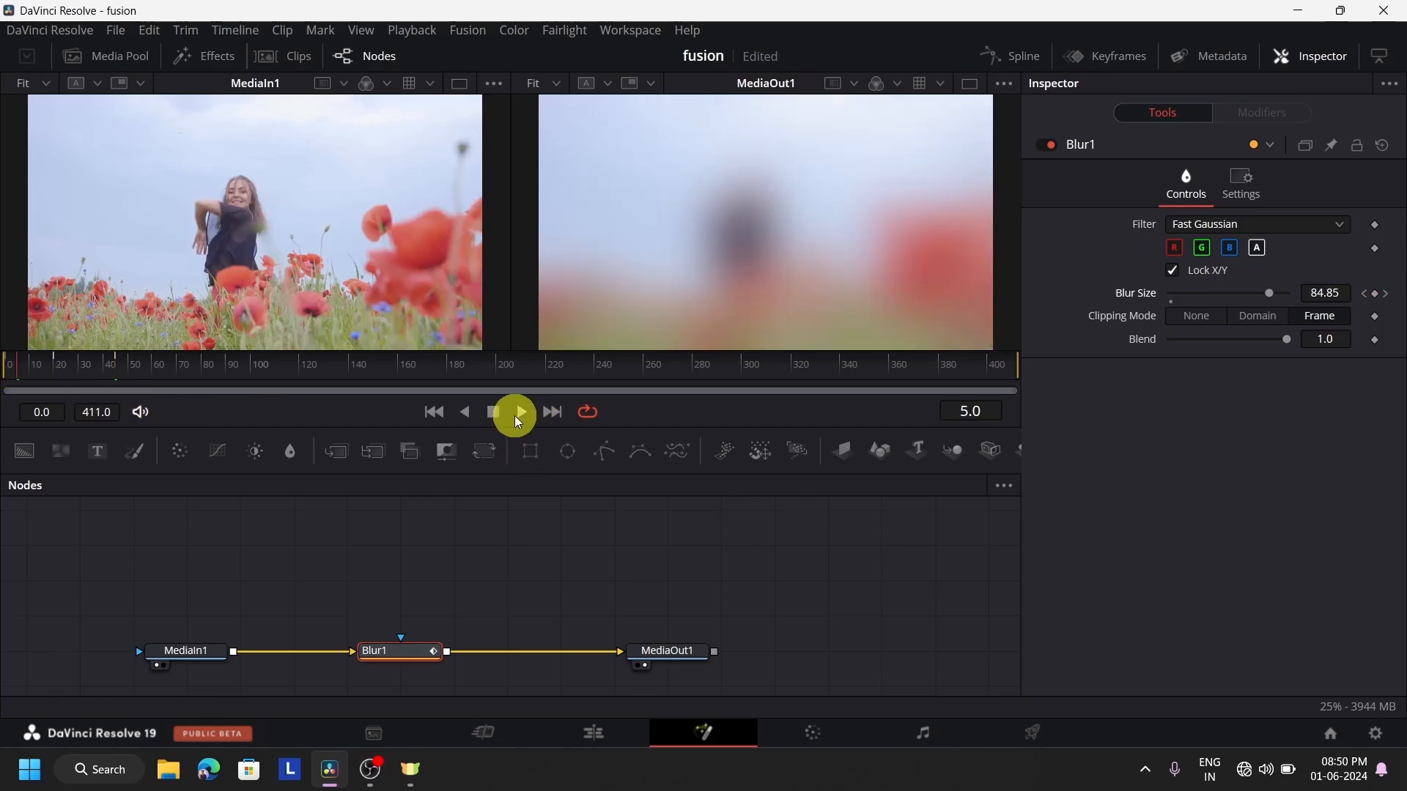
click(518, 413)
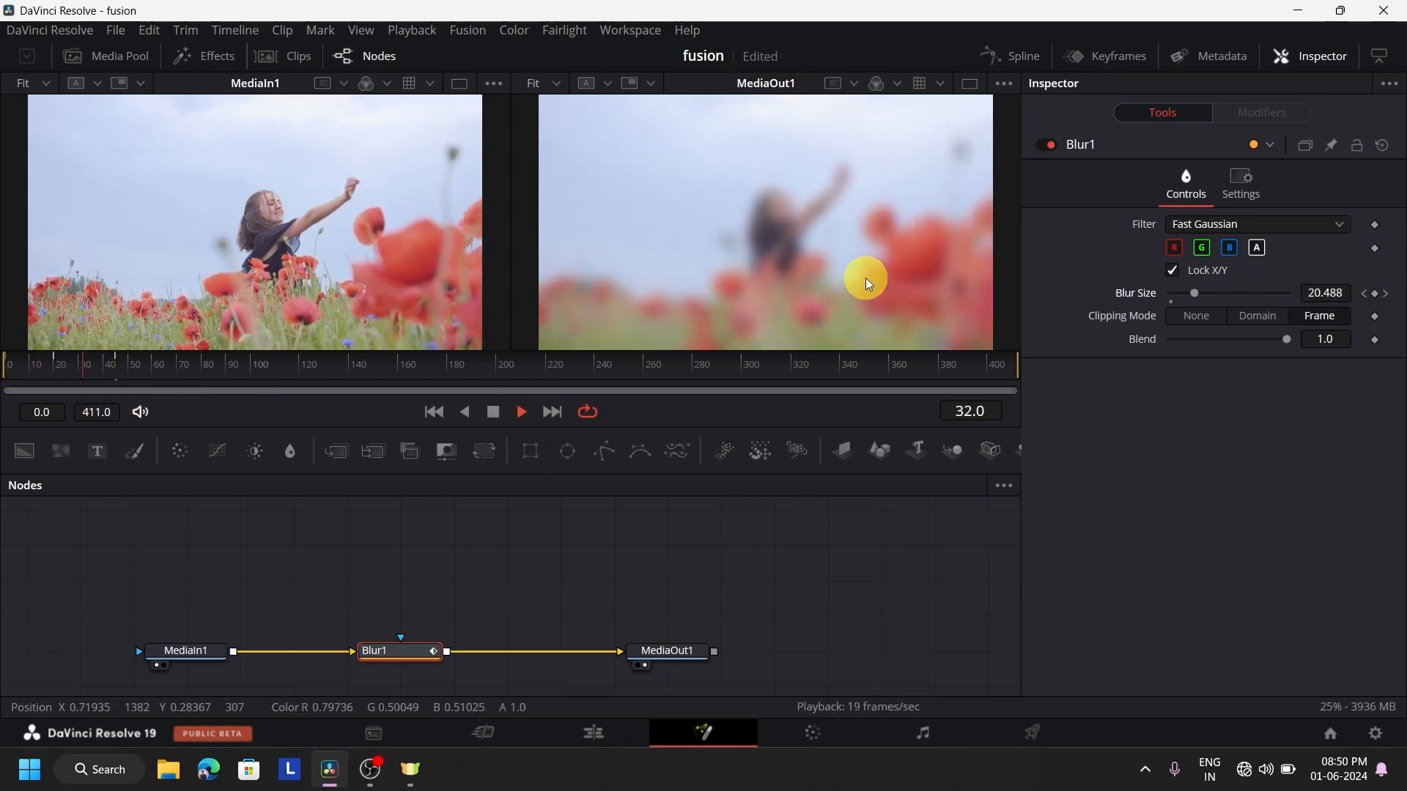
click(496, 409)
Play the Fusion clip from its start on the Edit page to review the blur animation, and stop playback
click(636, 728)
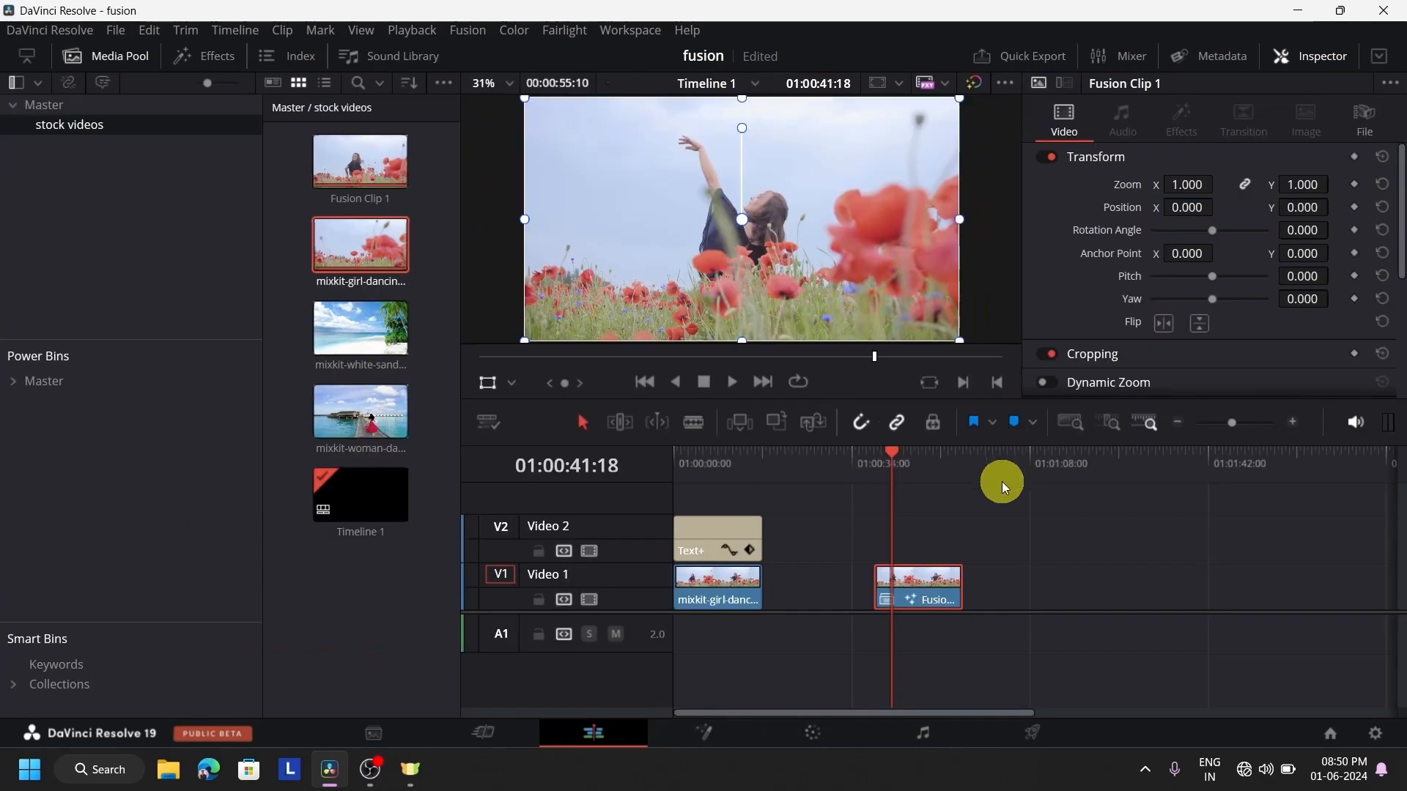
click(875, 486)
click(873, 469)
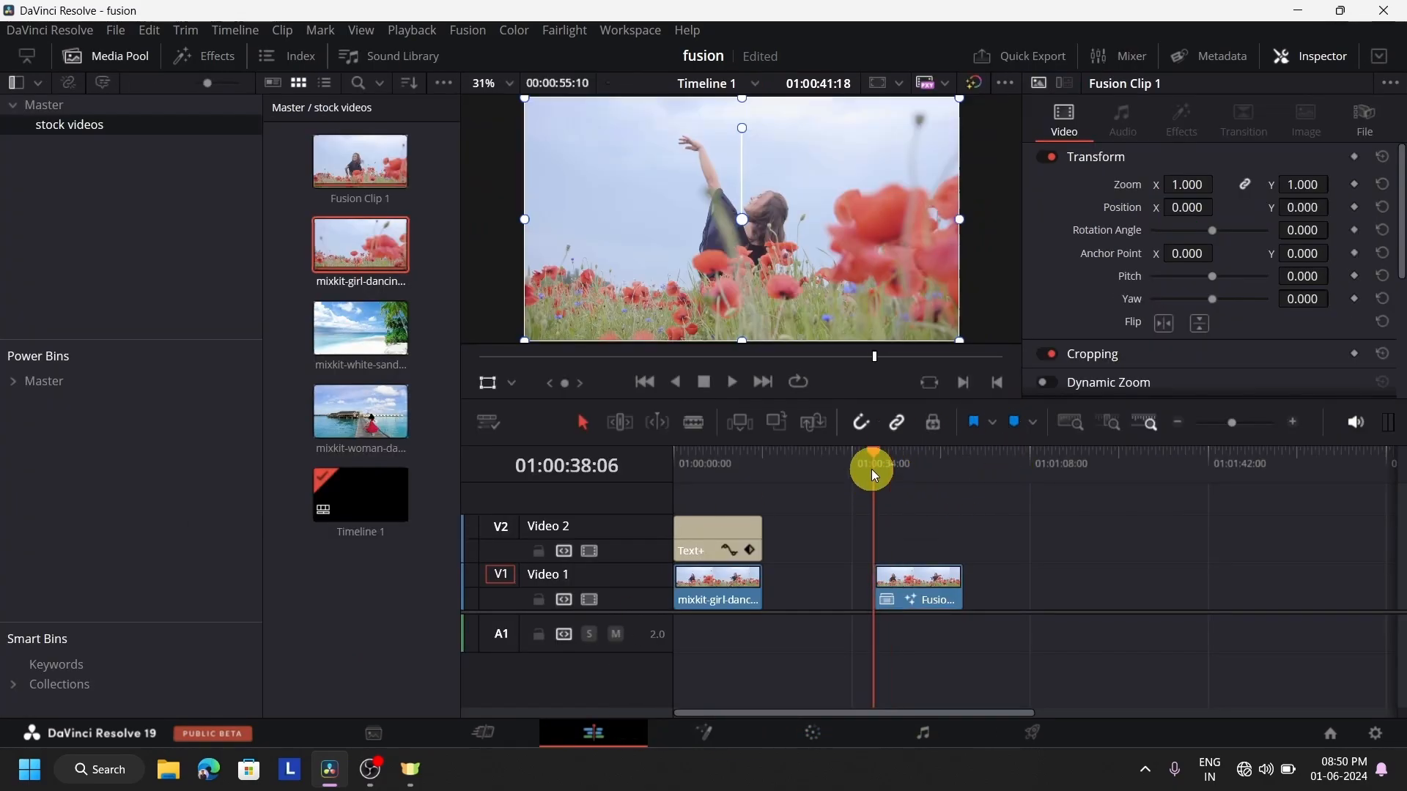
click(732, 378)
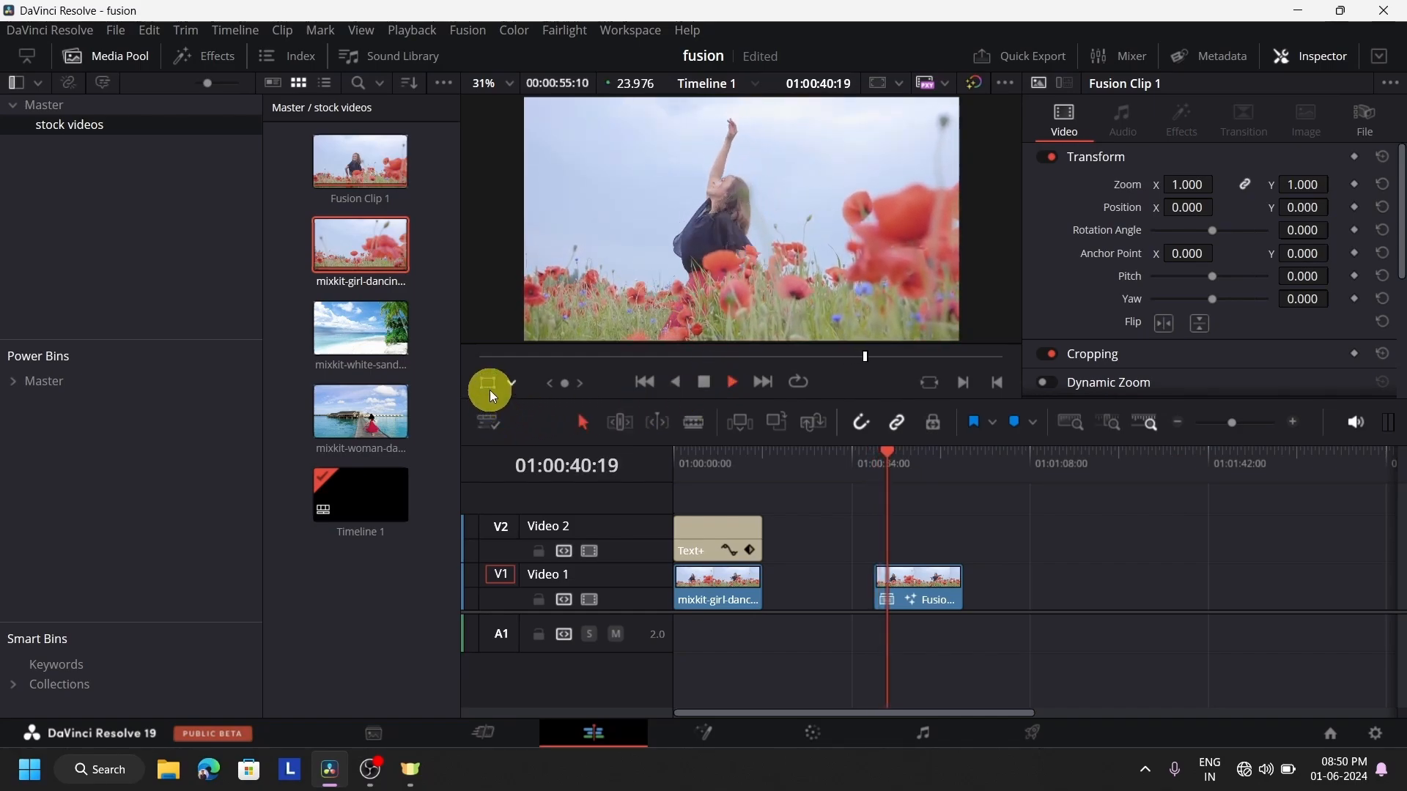
click(868, 480)
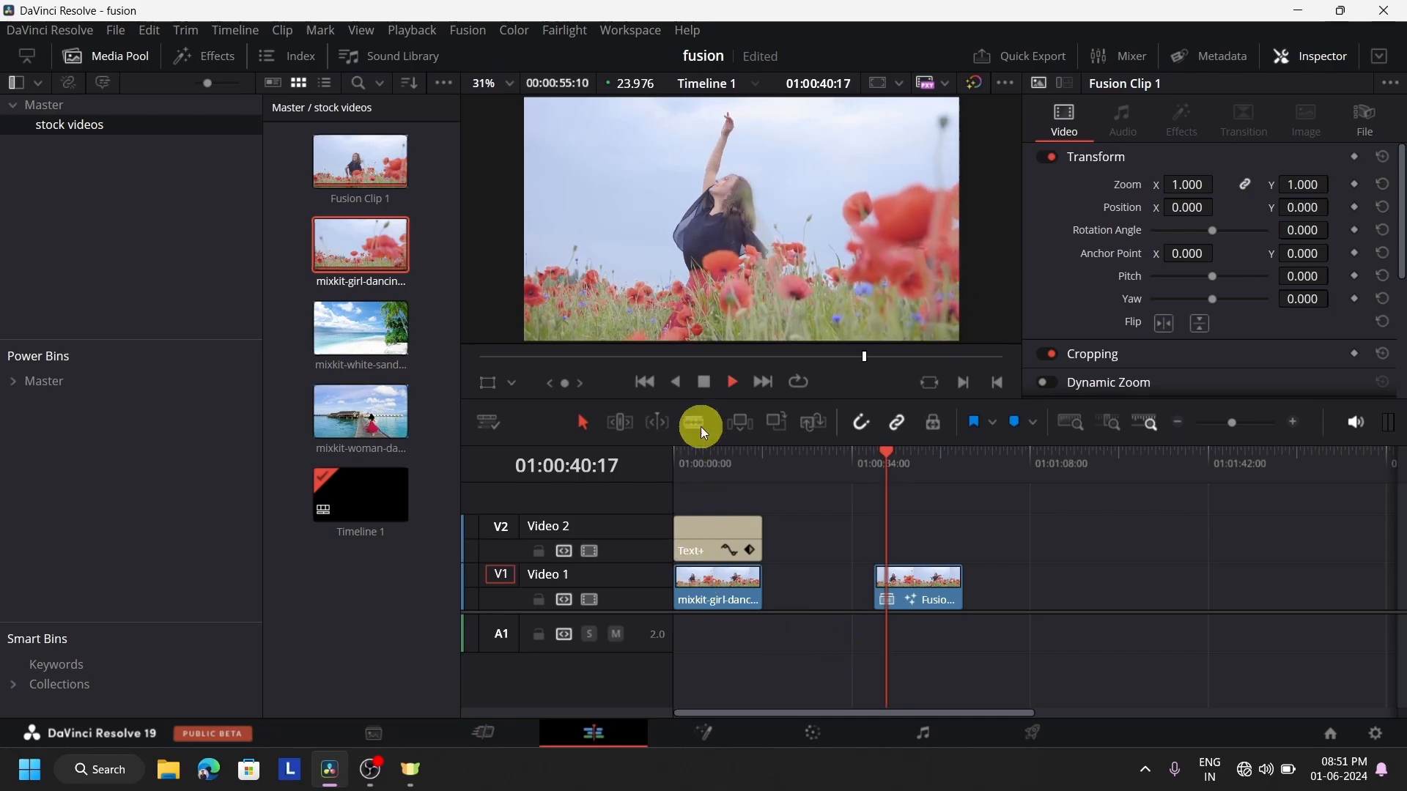
click(704, 383)
On the Fusion page, replace the Blur1 node with a Color Corrector node between MediaIn1 and MediaOut1
click(706, 740)
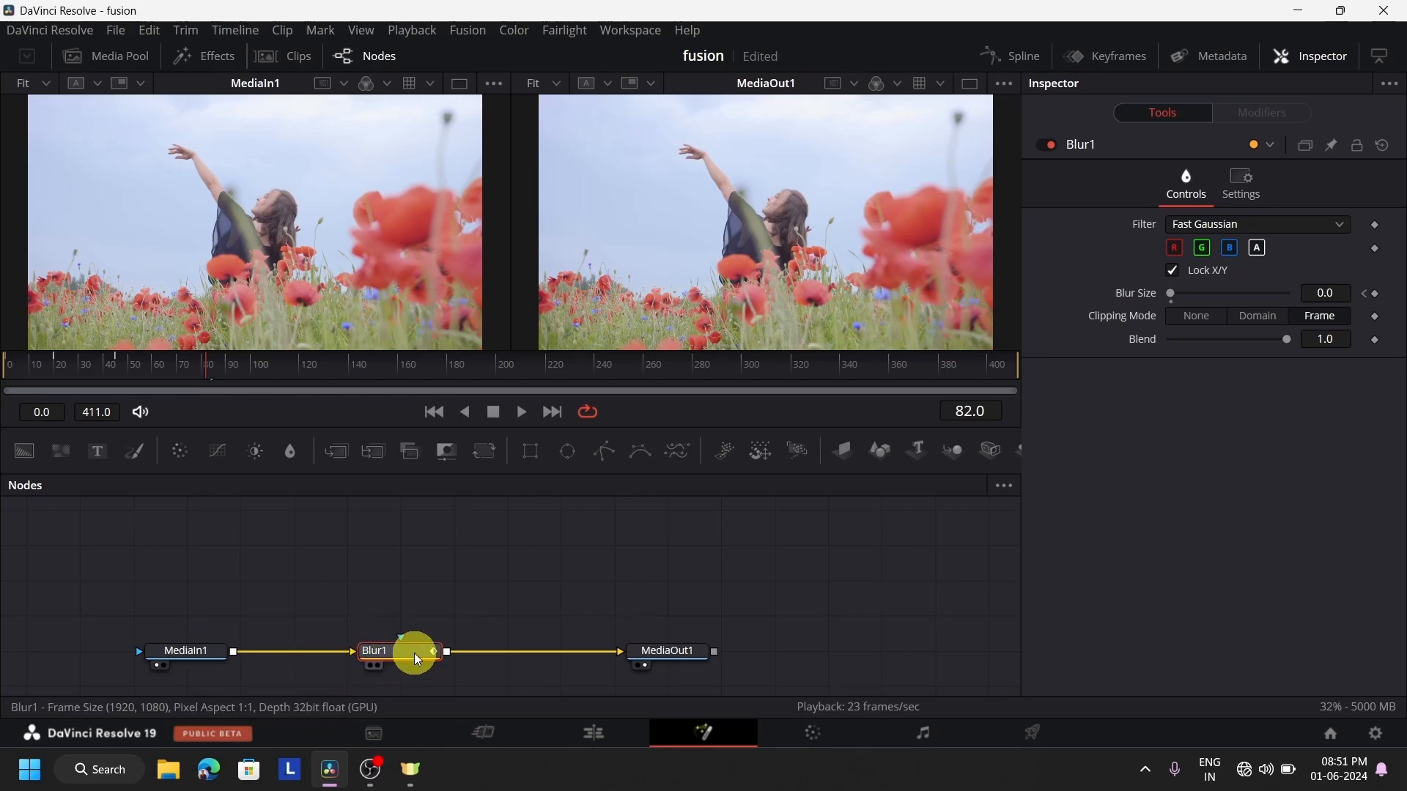
key(Delete)
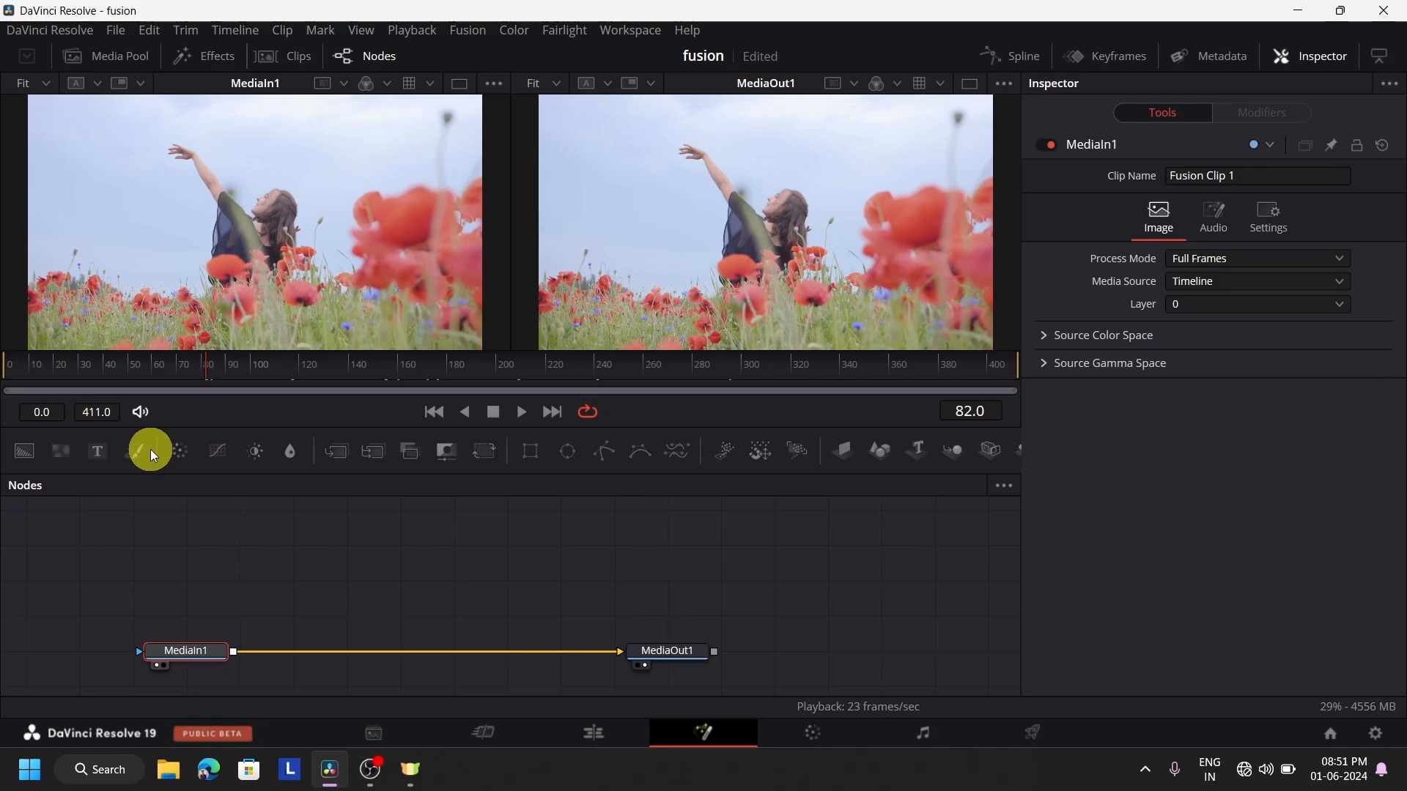
drag(176, 450, 328, 592)
drag(407, 651, 405, 648)
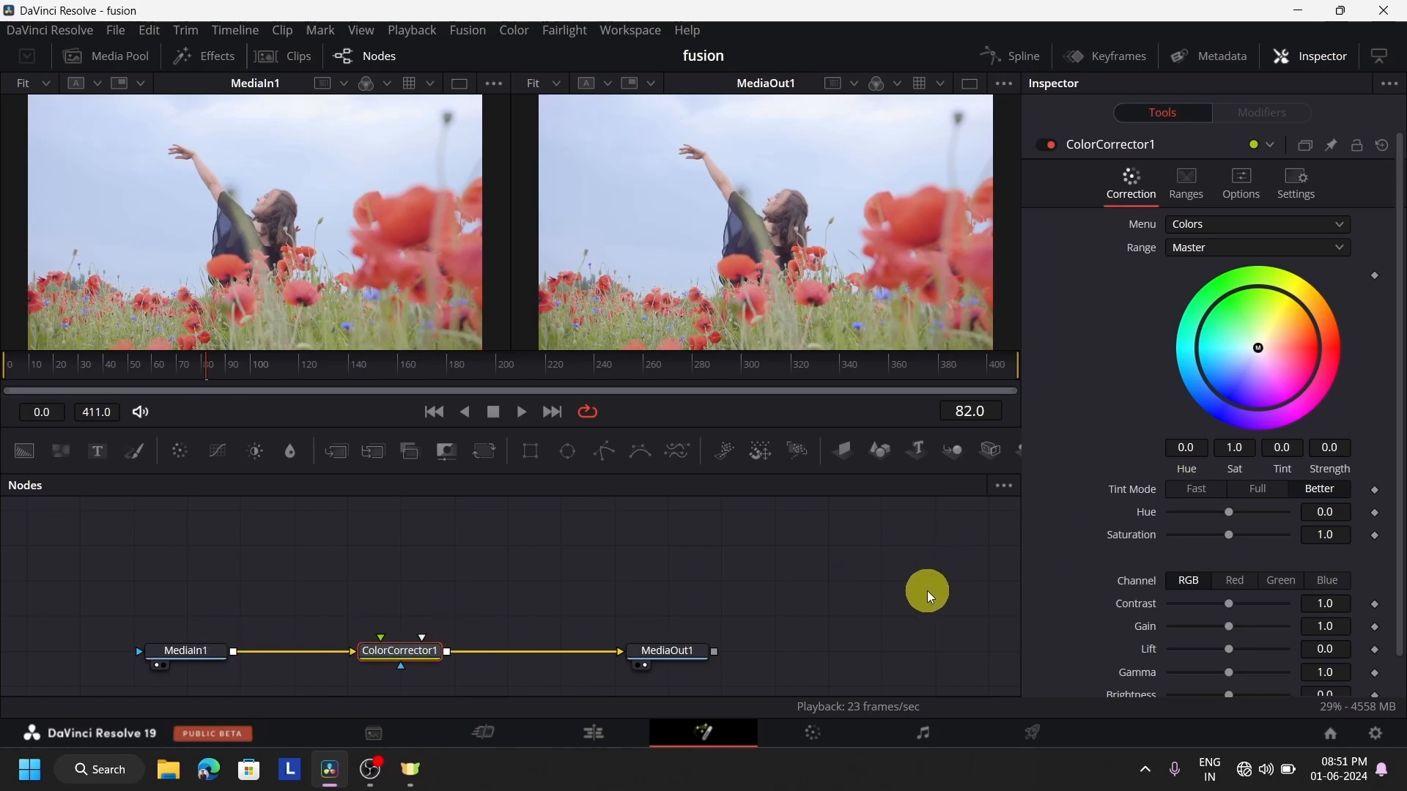
Set the ColorCorrector1 node's Contrast to 1.38, Gain to 0.78, Lift to -0.08, Gamma to 0.52 and Brightness to 0.06
scroll(926, 590, down, 3)
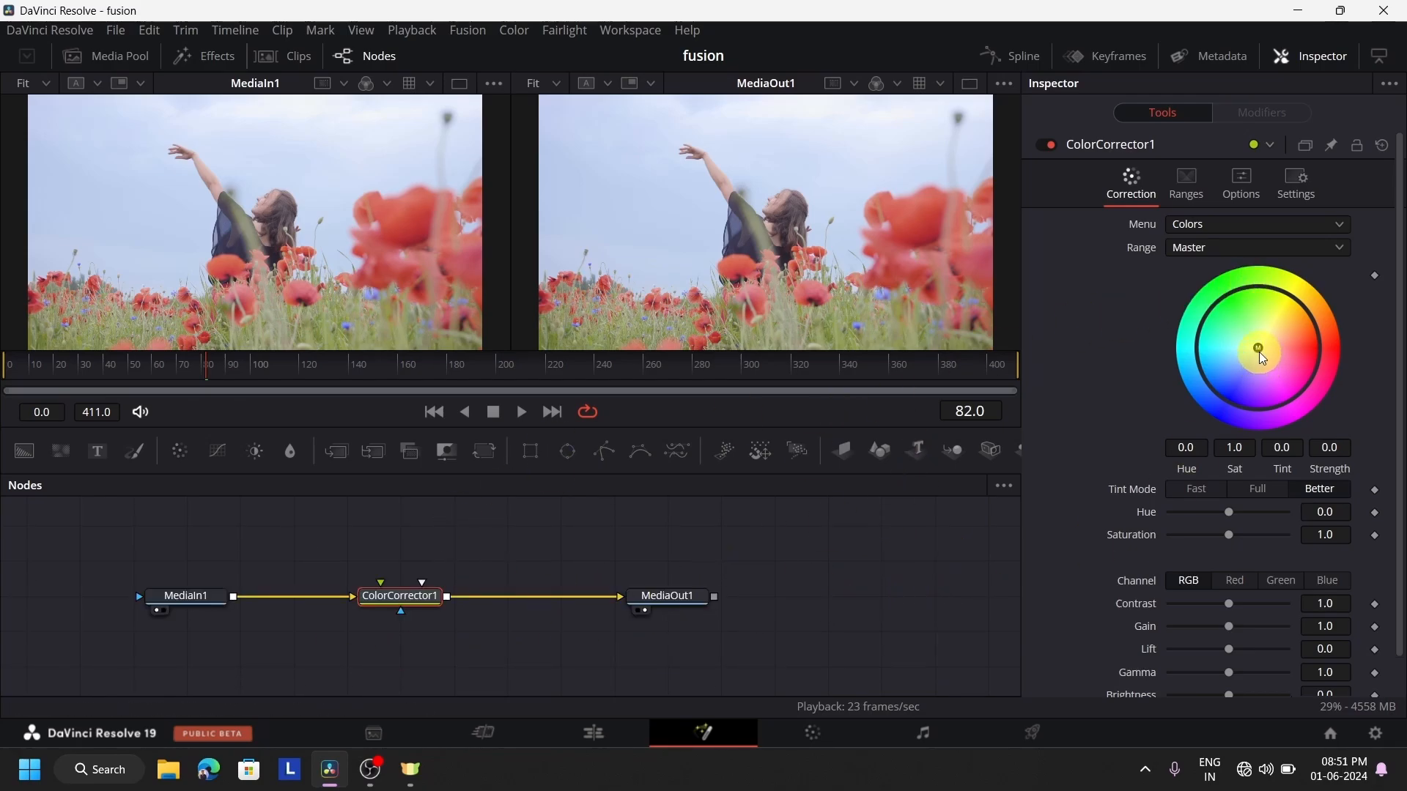
mouse_move(1259, 351)
mouse_down()
mouse_move(1212, 388)
mouse_move(1264, 304)
mouse_move(1276, 347)
mouse_up()
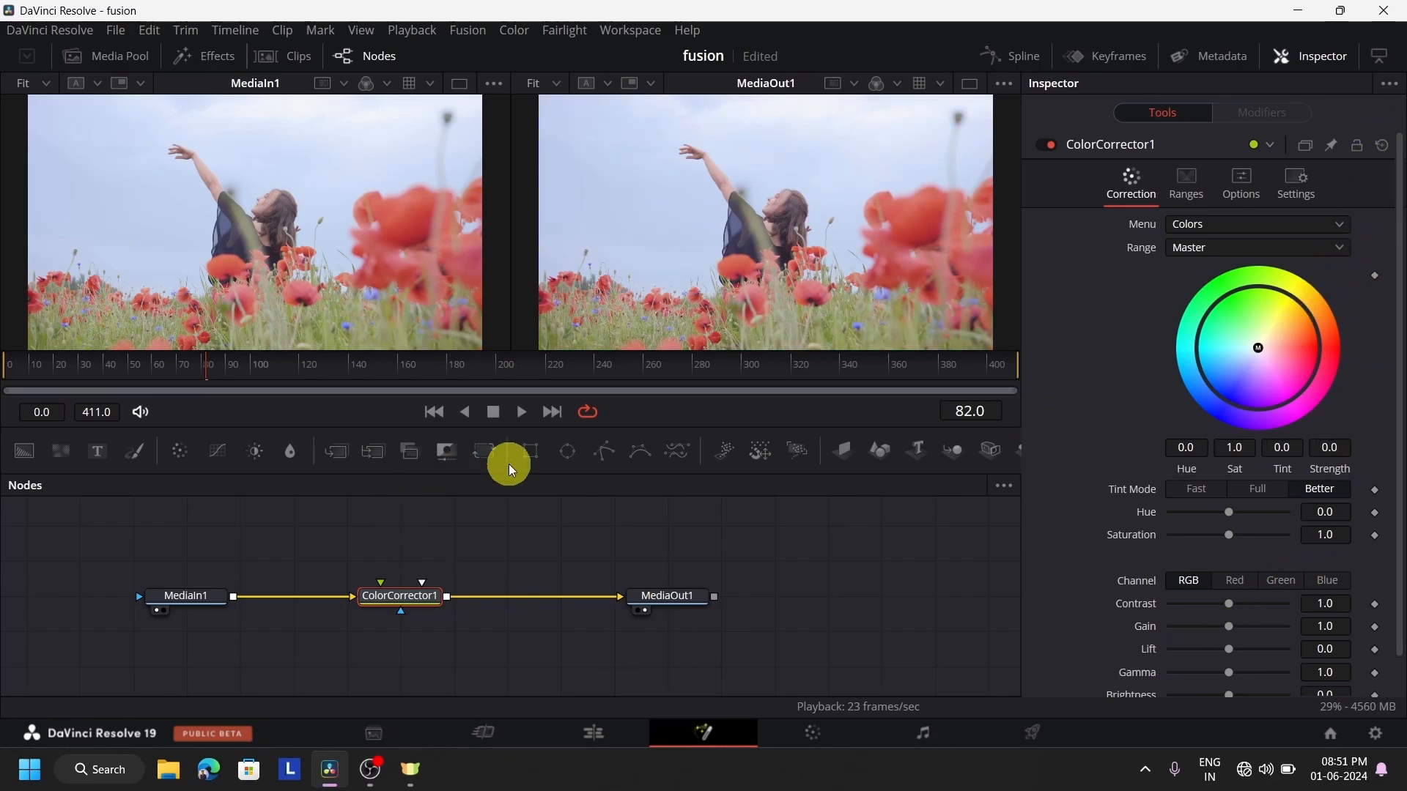
scroll(1378, 490, down, 1)
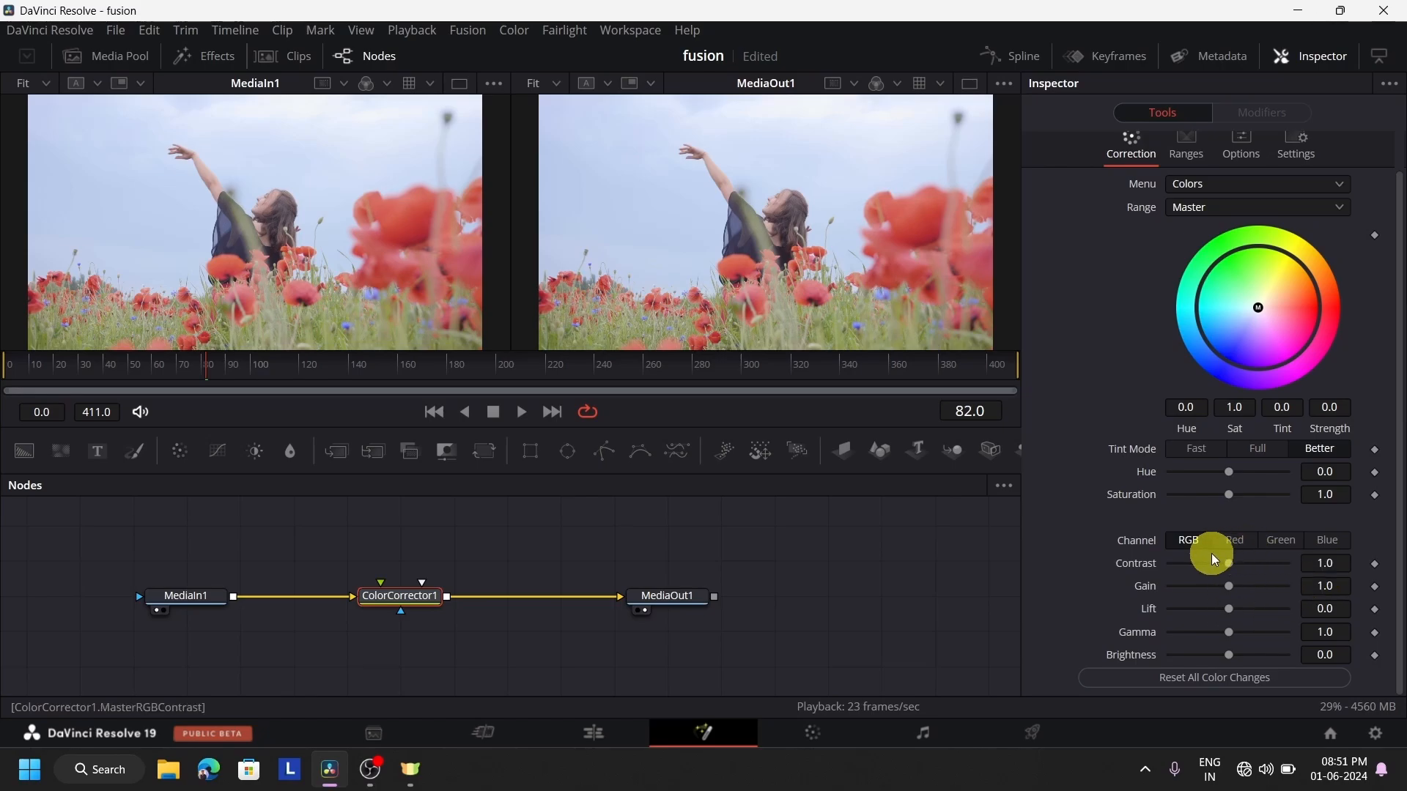
drag(1234, 566, 1229, 666)
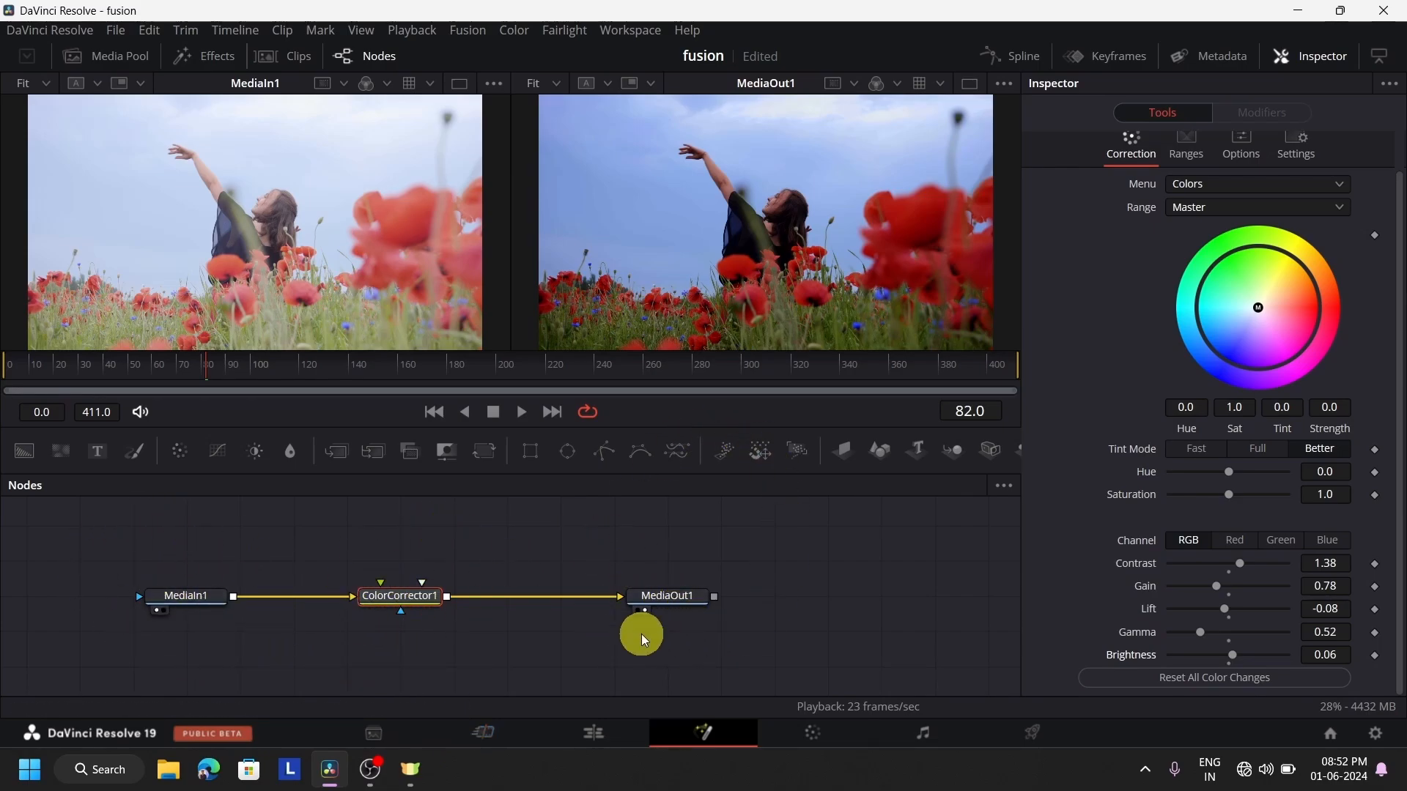
Preview the color-corrected Fusion clip on the Edit page, and switch to the Cut page
click(611, 741)
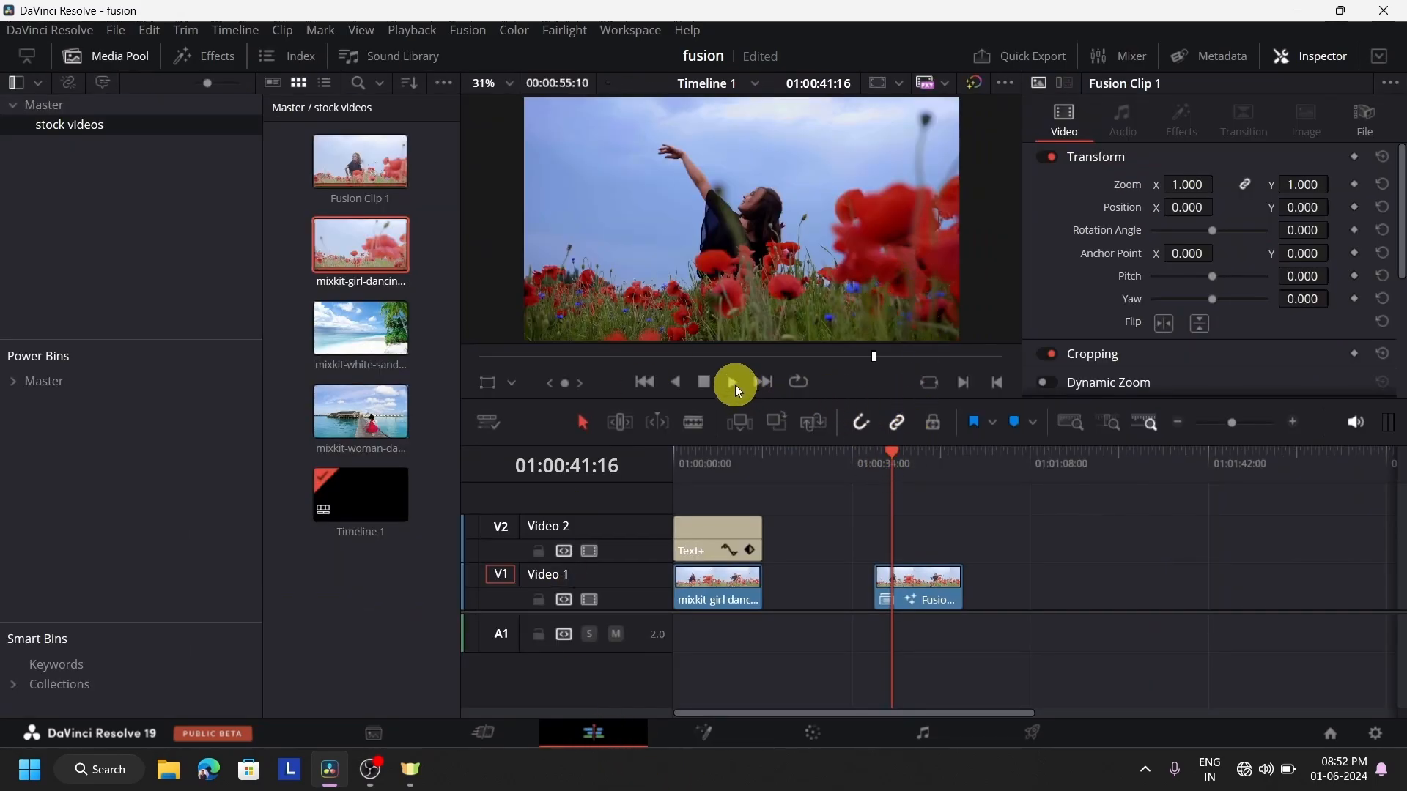
click(704, 381)
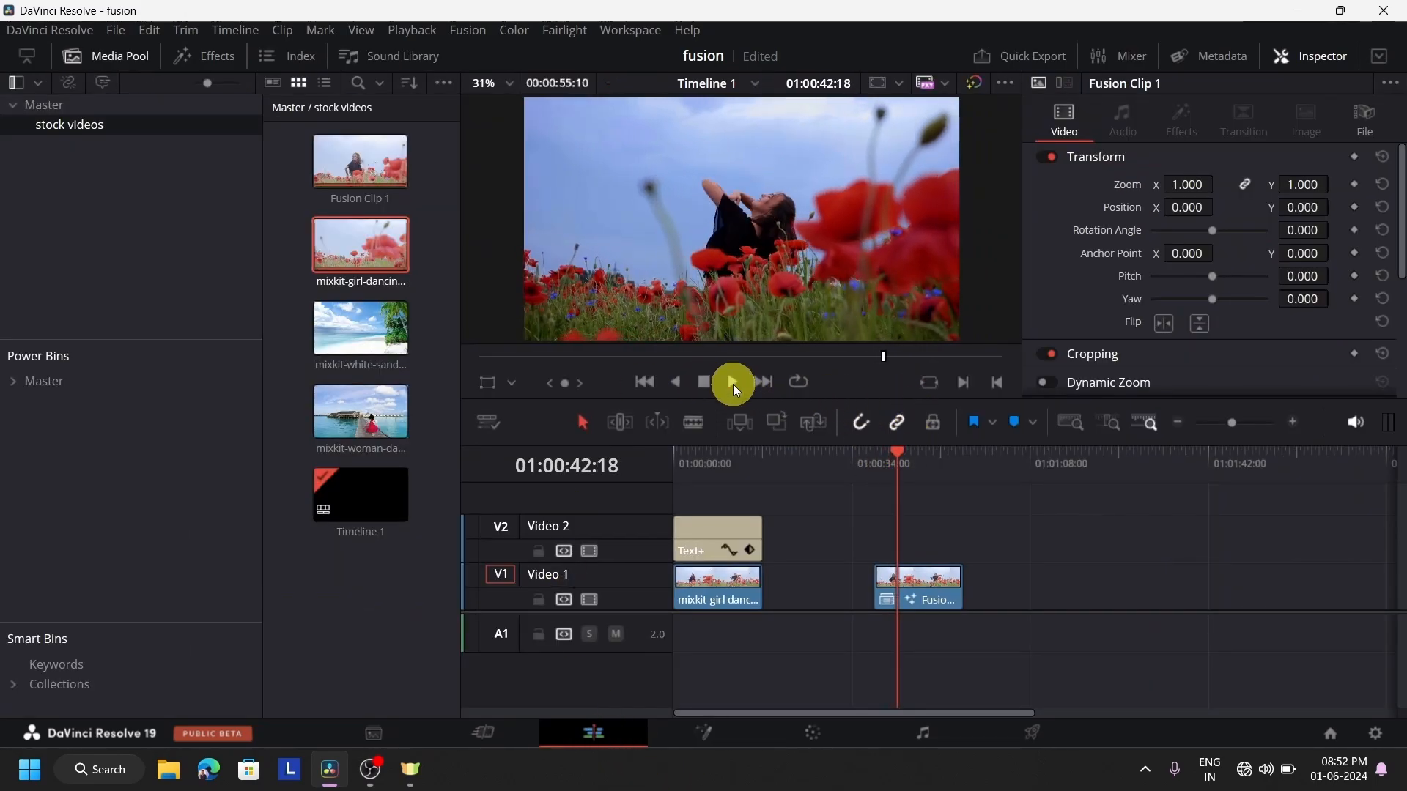
click(526, 733)
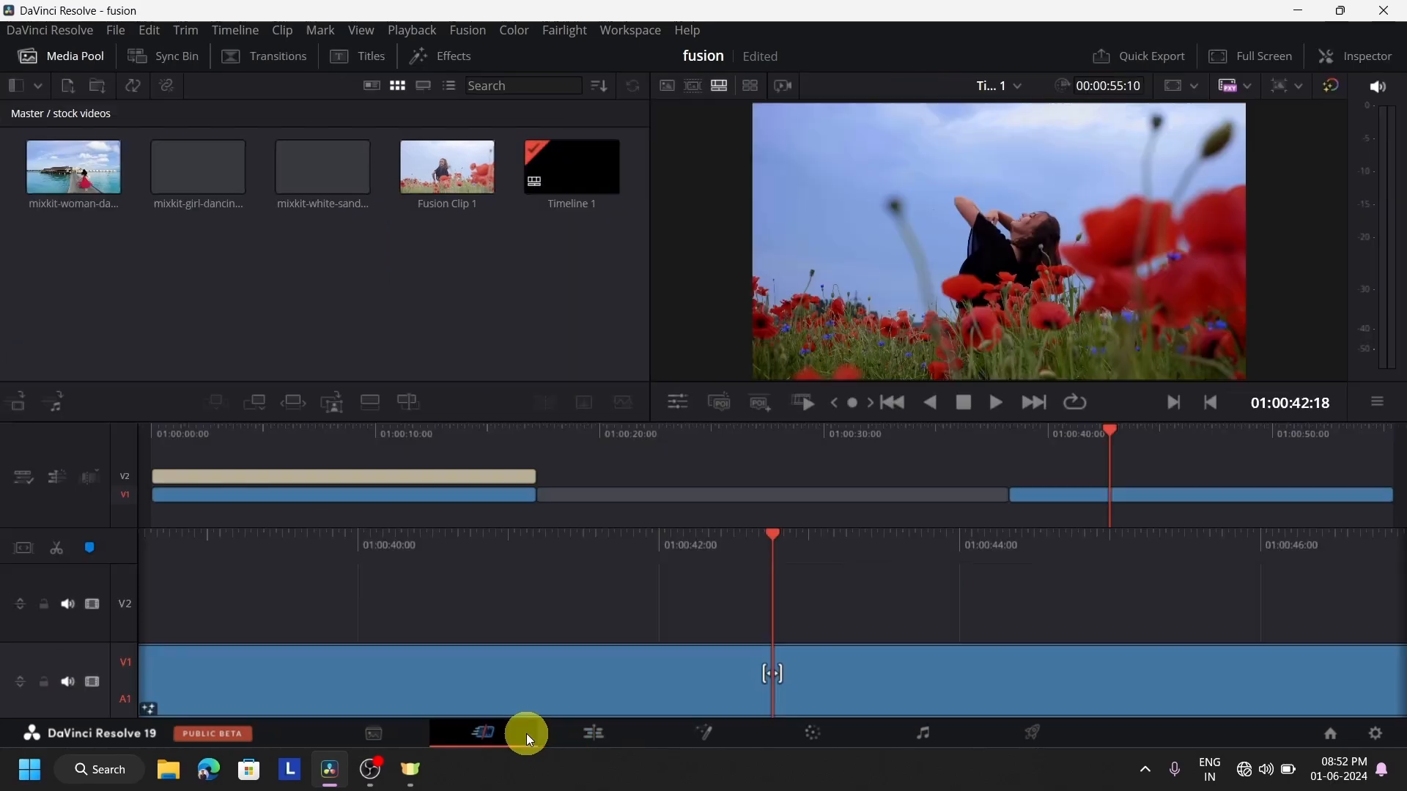
On the Fusion page, keyframe ColorCorrector1's color wheel: blue at frame 4 (strength 0.4627), magenta at frame 30 (strength 0.5748)
click(715, 736)
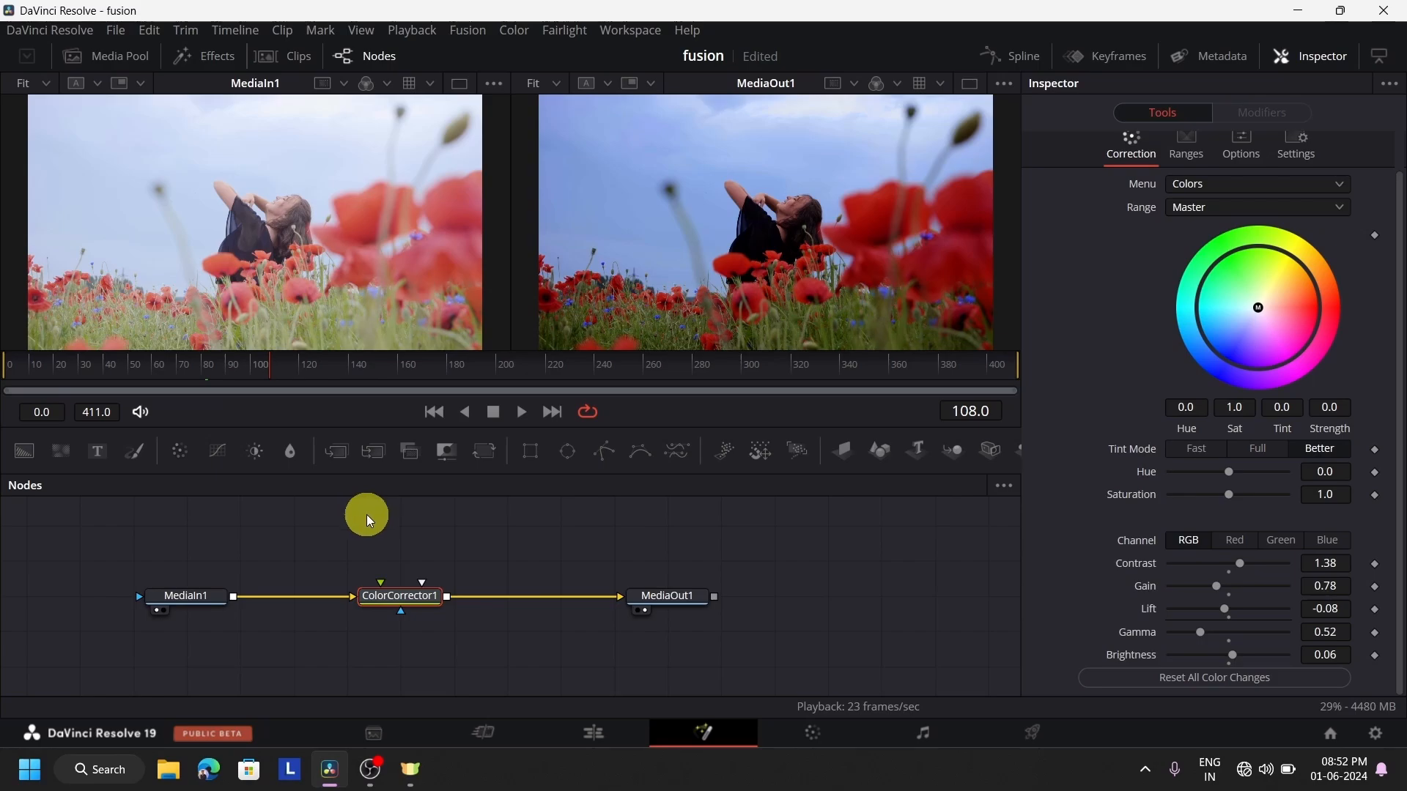
click(19, 366)
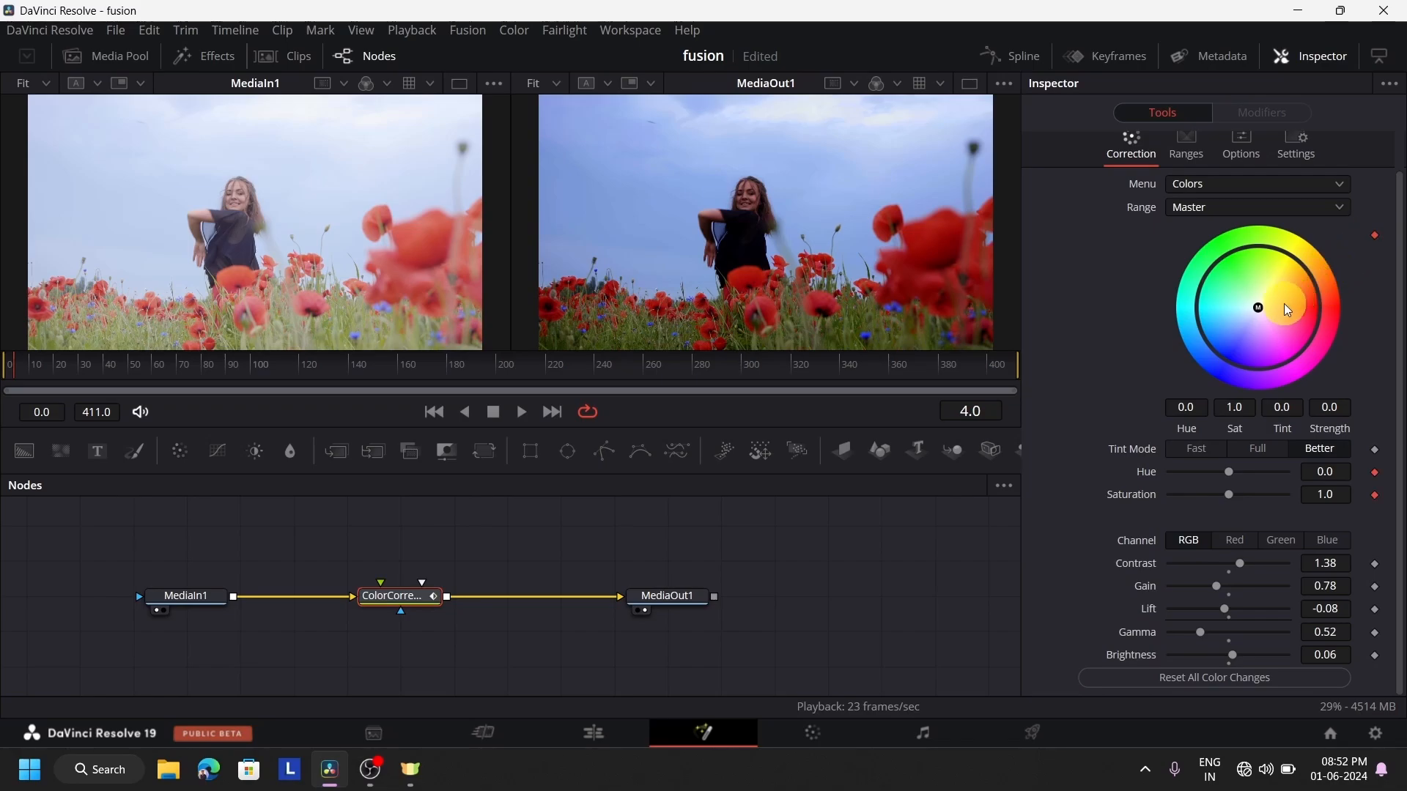
drag(1258, 310, 1231, 340)
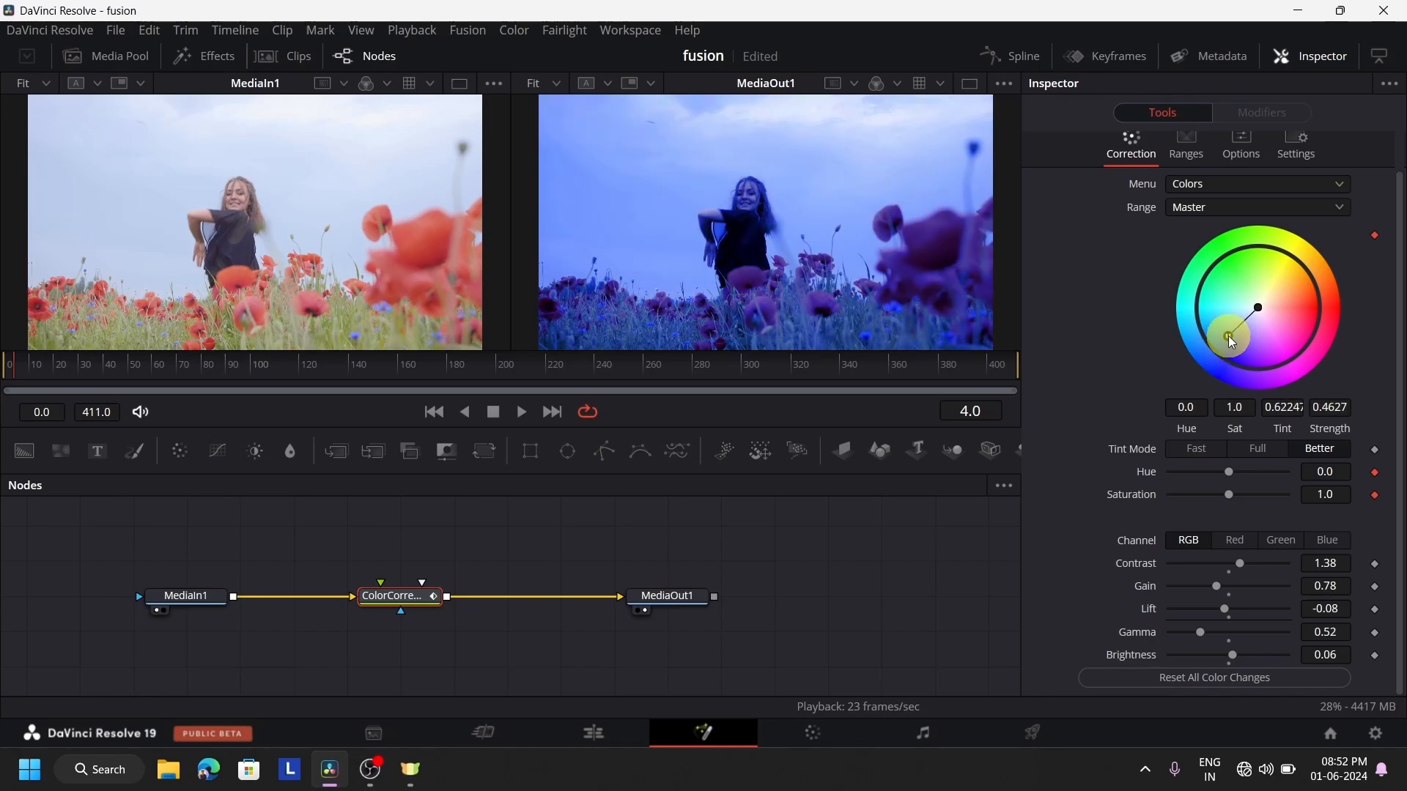
mouse_move(71, 364)
mouse_down()
mouse_move(88, 367)
mouse_move(50, 361)
mouse_move(83, 370)
mouse_up()
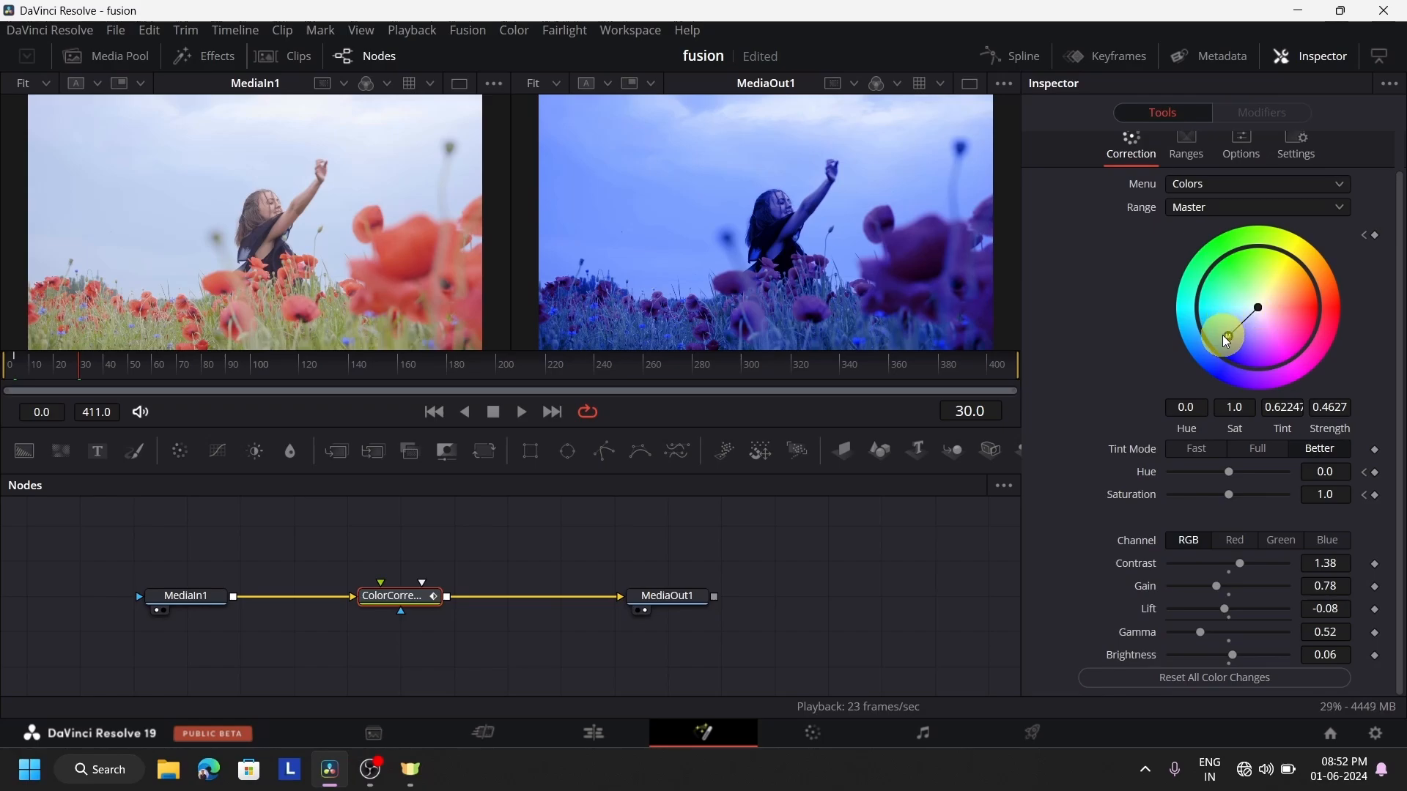
drag(1222, 335, 1277, 348)
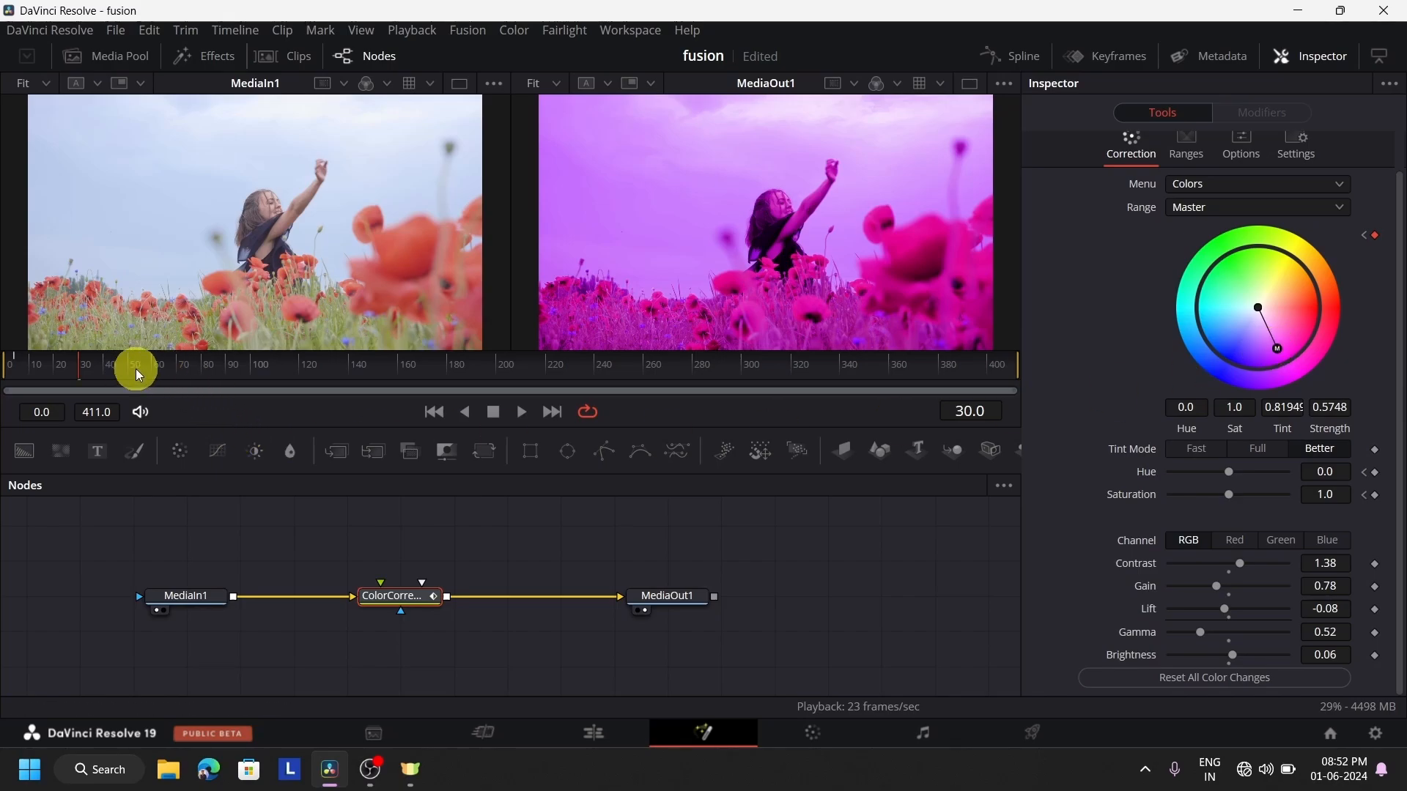
Add ColorCorrector1 color wheel keyframes: yellow at frame 56 with strength 0.6806, and green at frame 89 with strength 0.5065
click(143, 364)
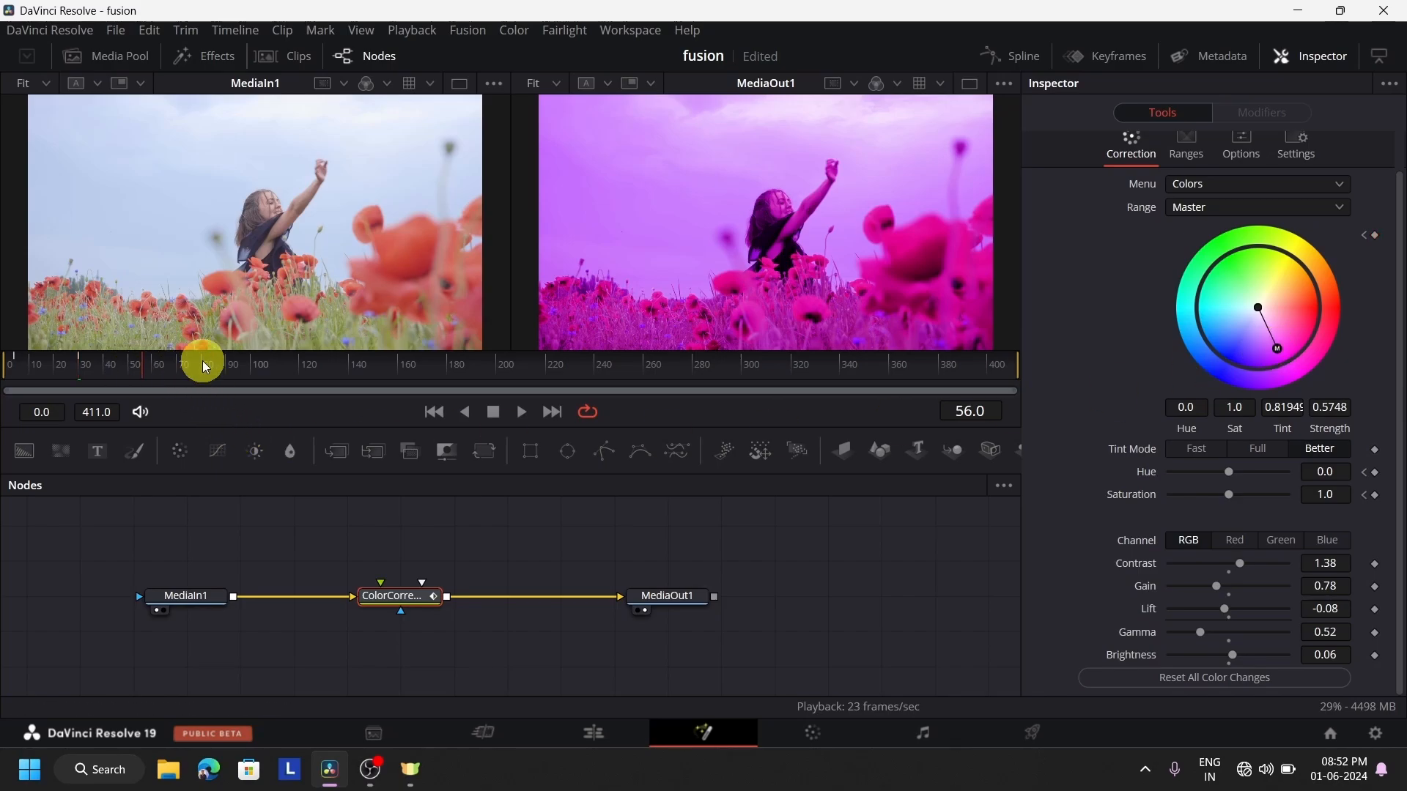
drag(1278, 344, 1290, 270)
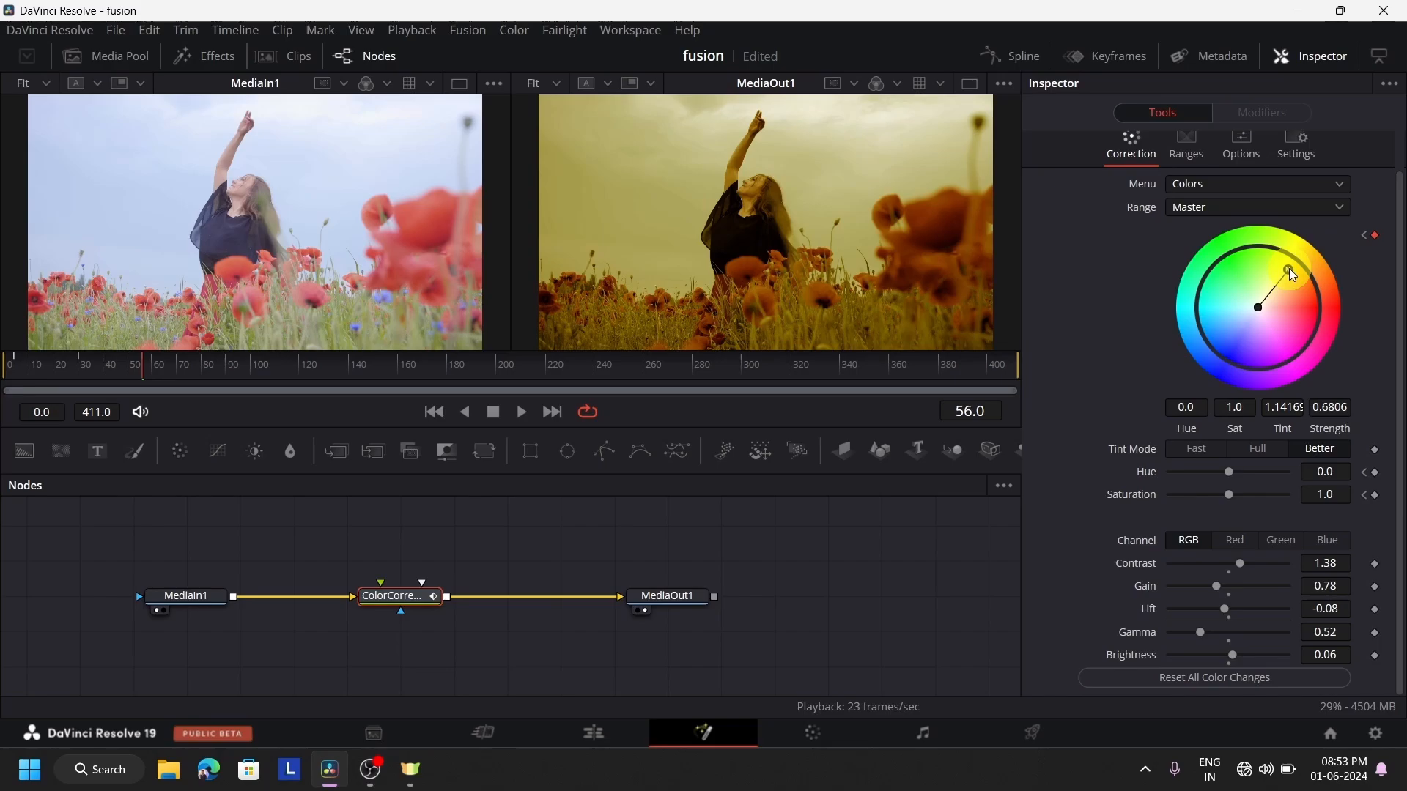
click(223, 367)
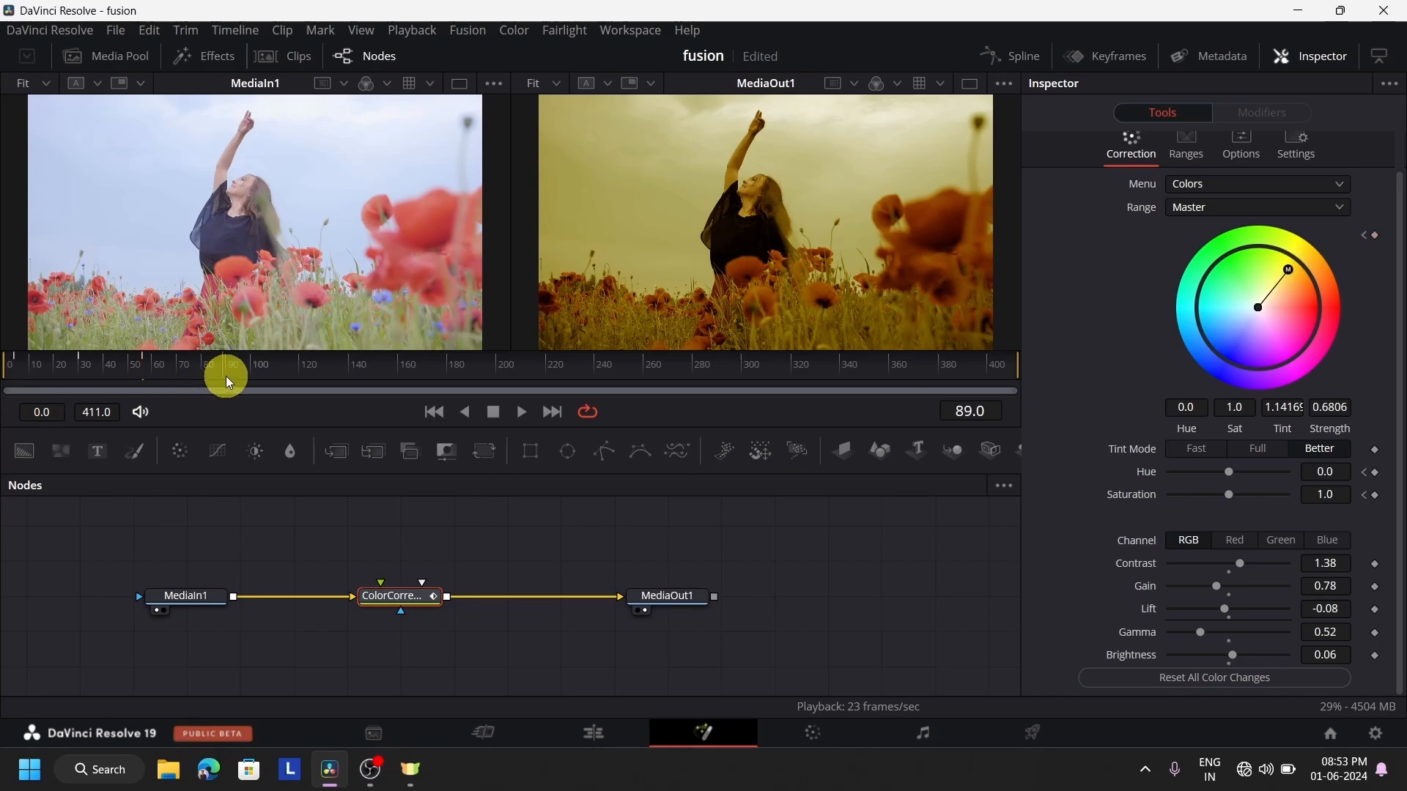
drag(1288, 271, 1236, 275)
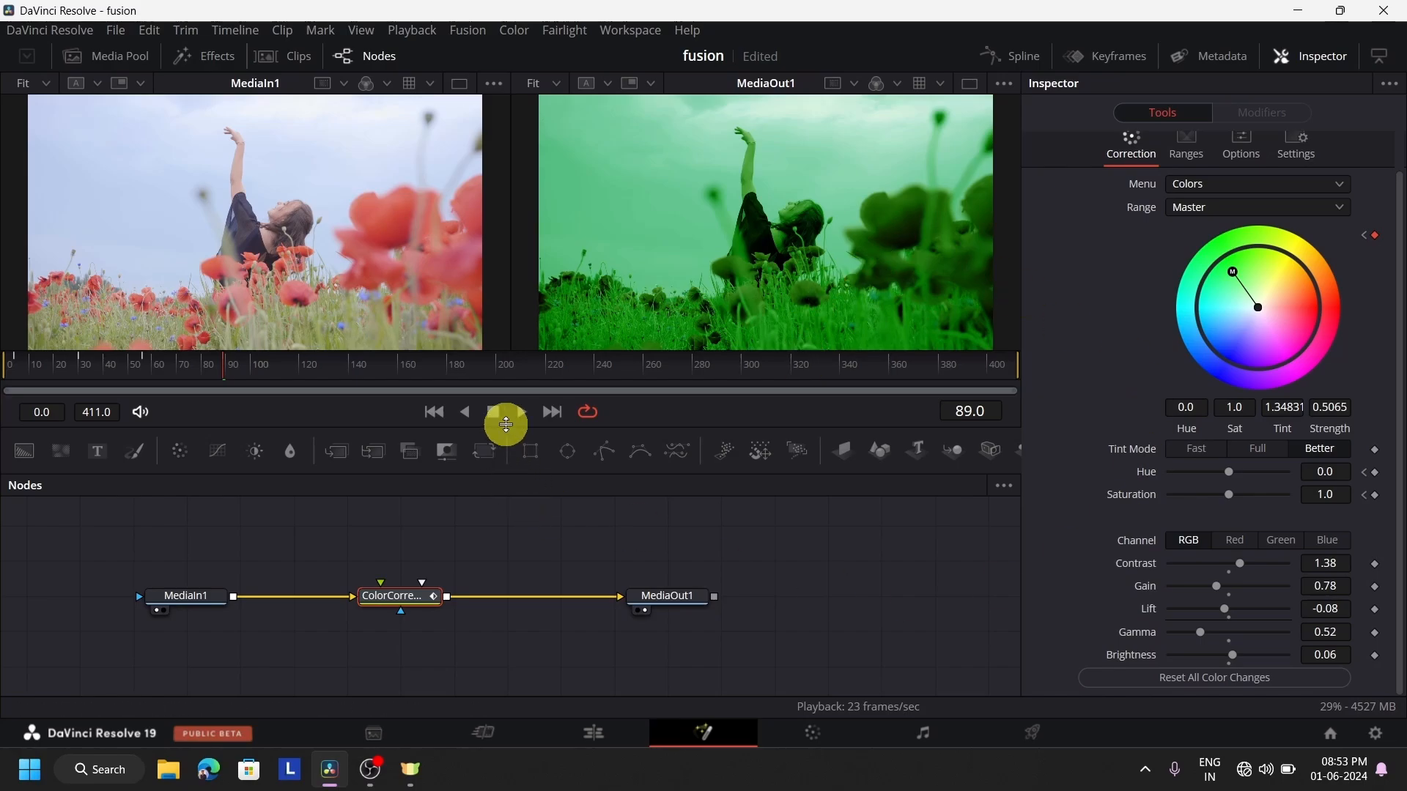
Play the Fusion clip from its start on the Edit page to review the animated tint, and stop playback near its end
click(626, 732)
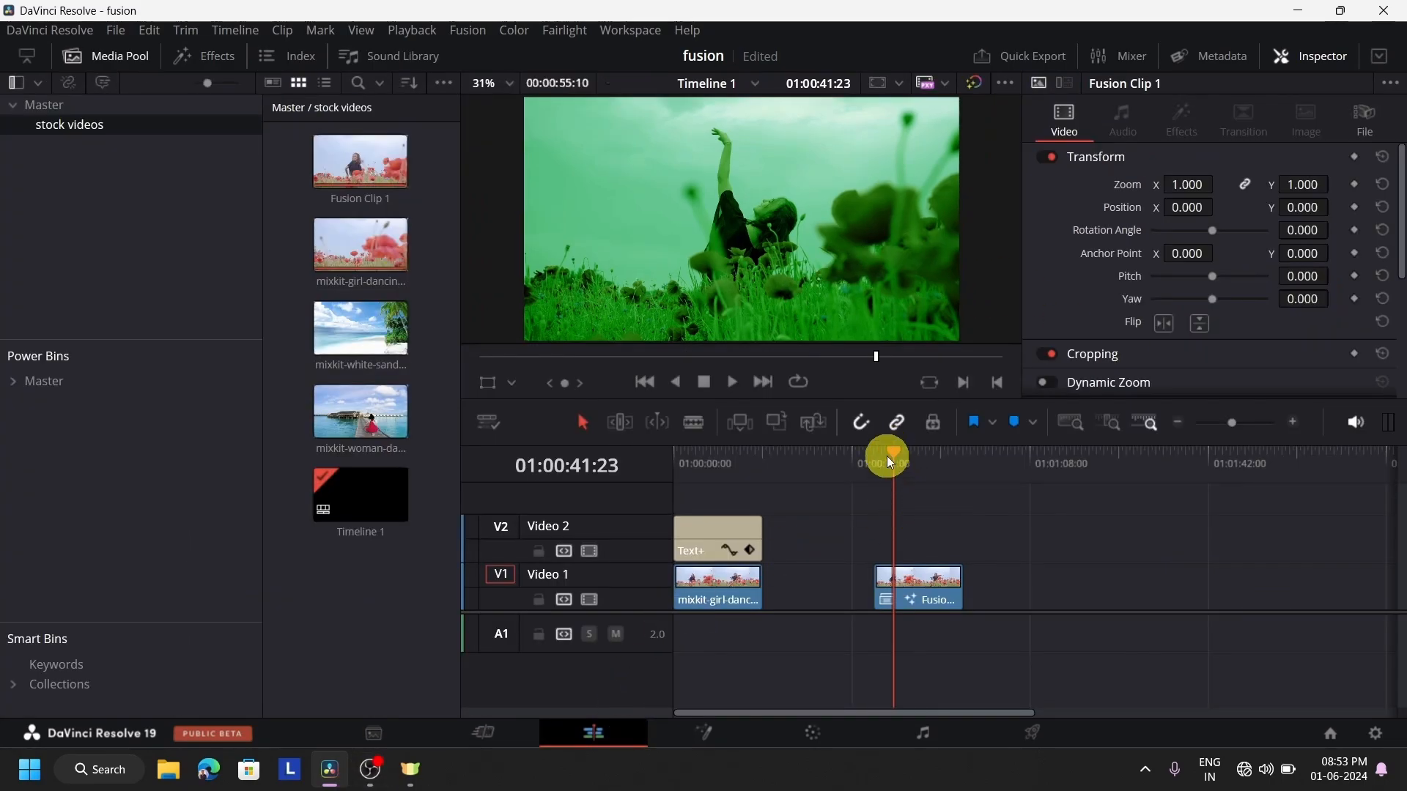
drag(890, 462, 874, 463)
click(731, 384)
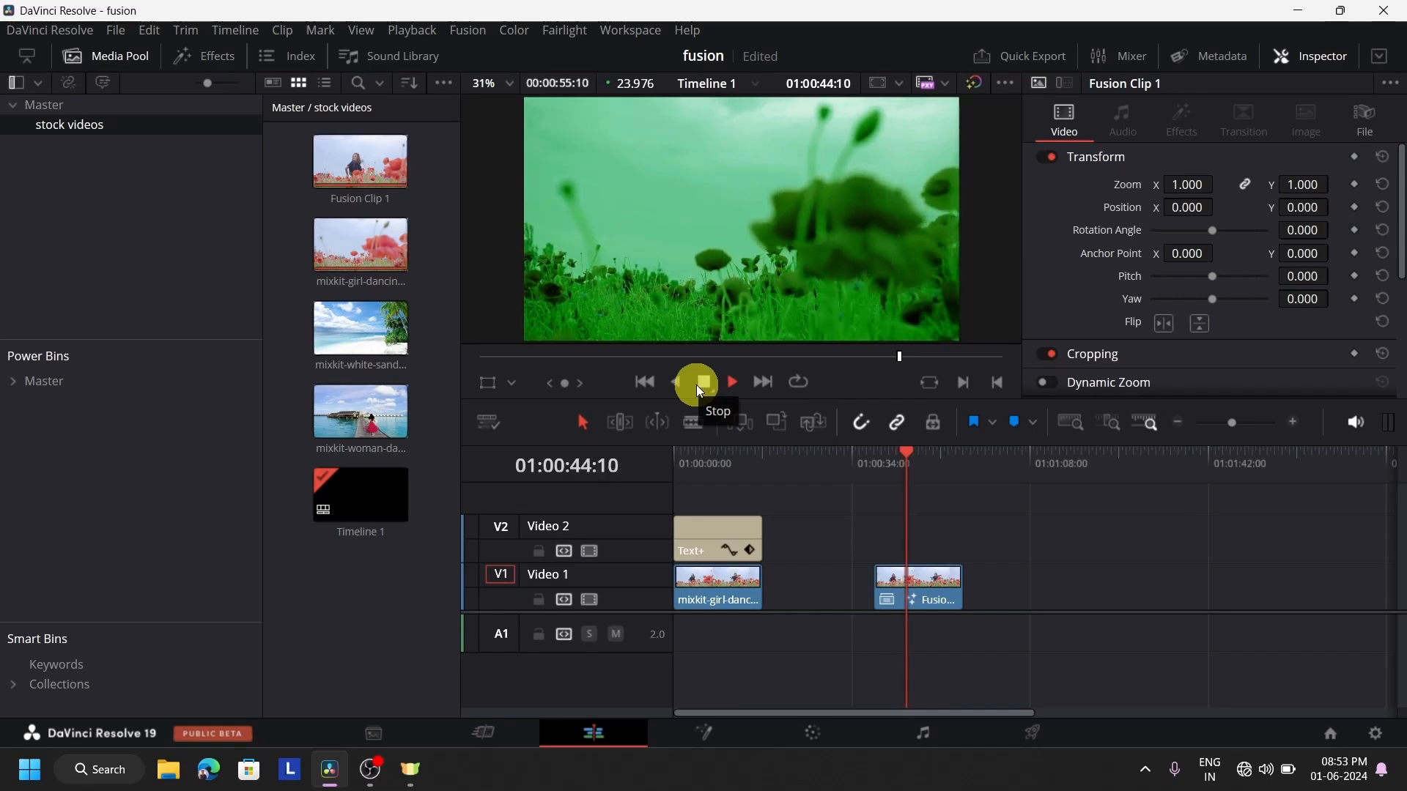
click(949, 470)
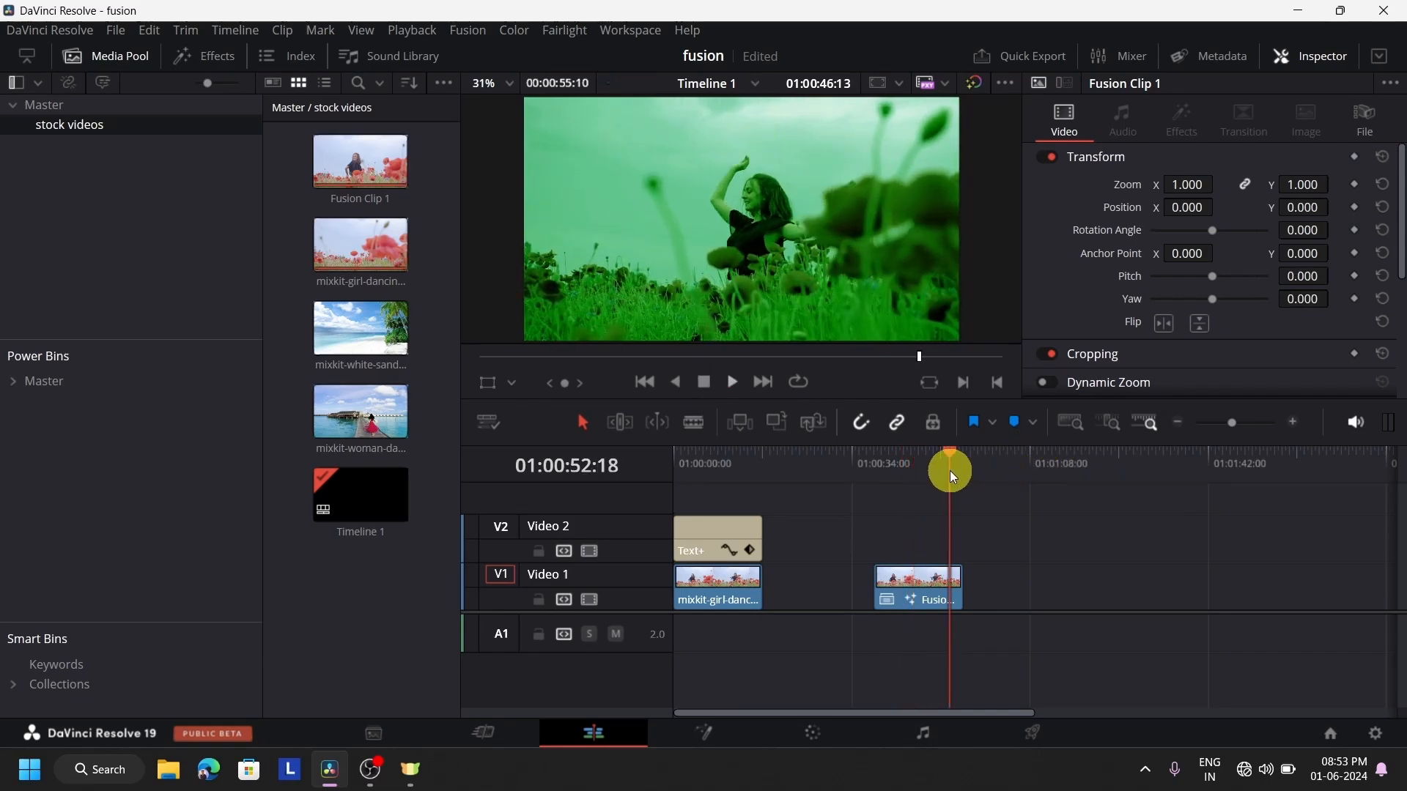
click(705, 383)
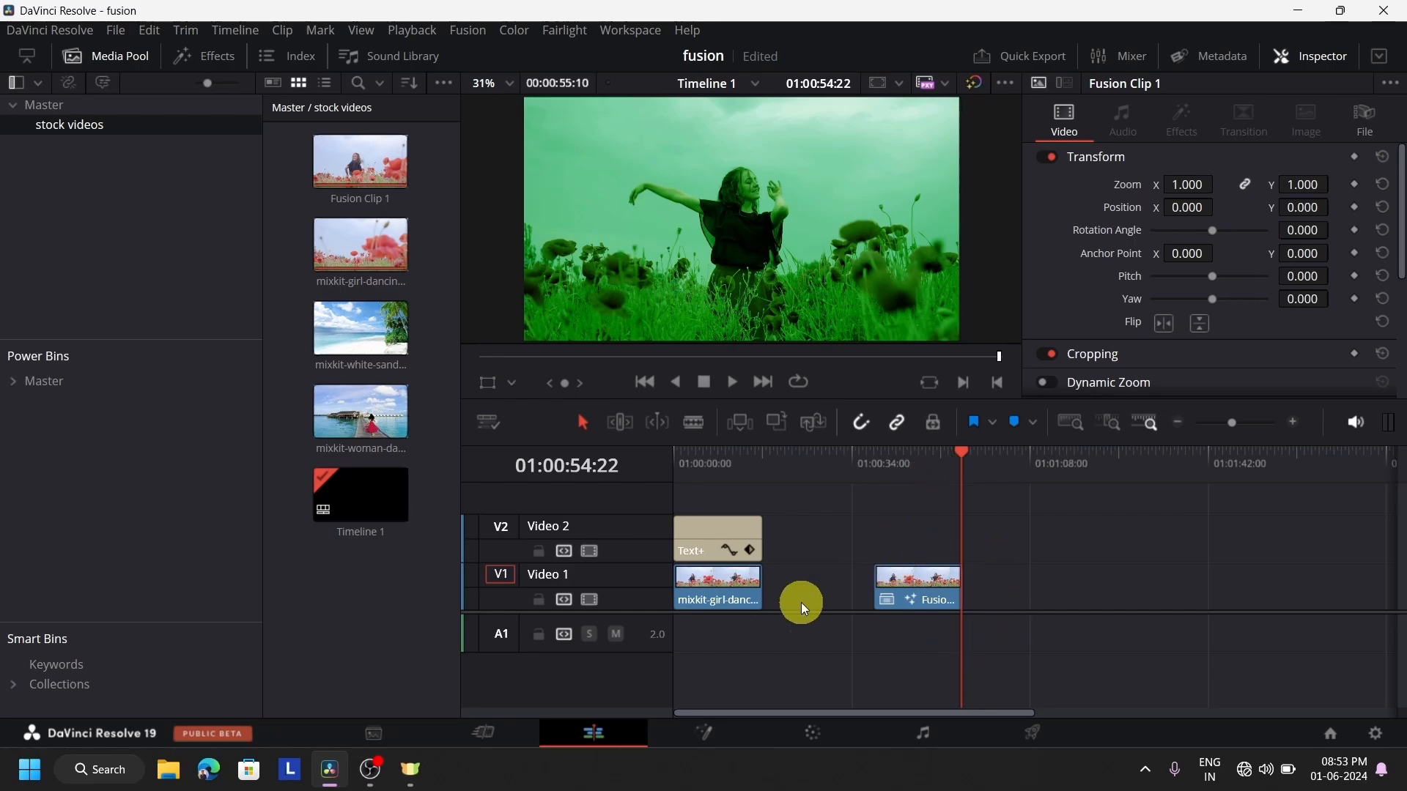
On the Fusion page, reset the ColorCorrector1 node and delete it, leaving MediaIn1 connected directly to MediaOut1
click(719, 737)
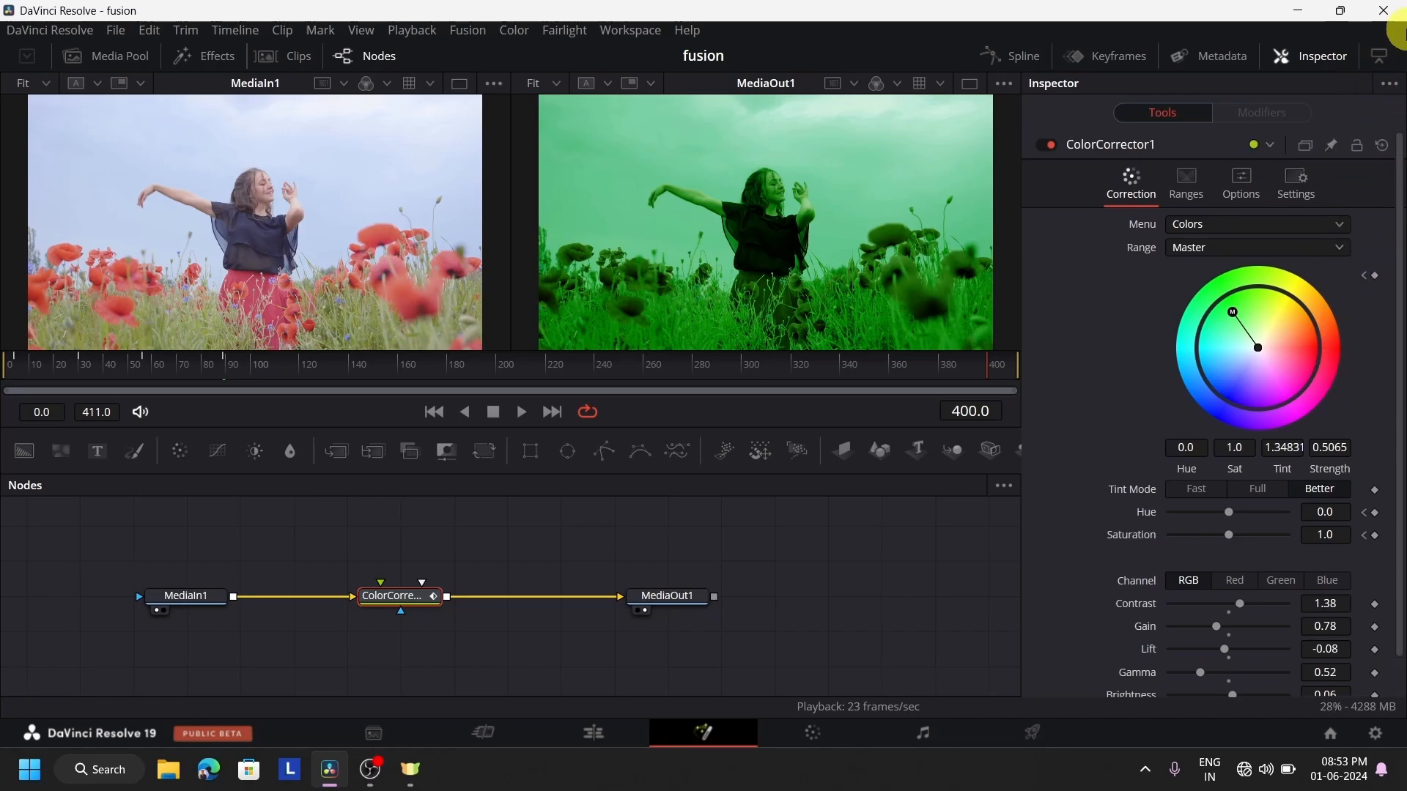
click(1382, 145)
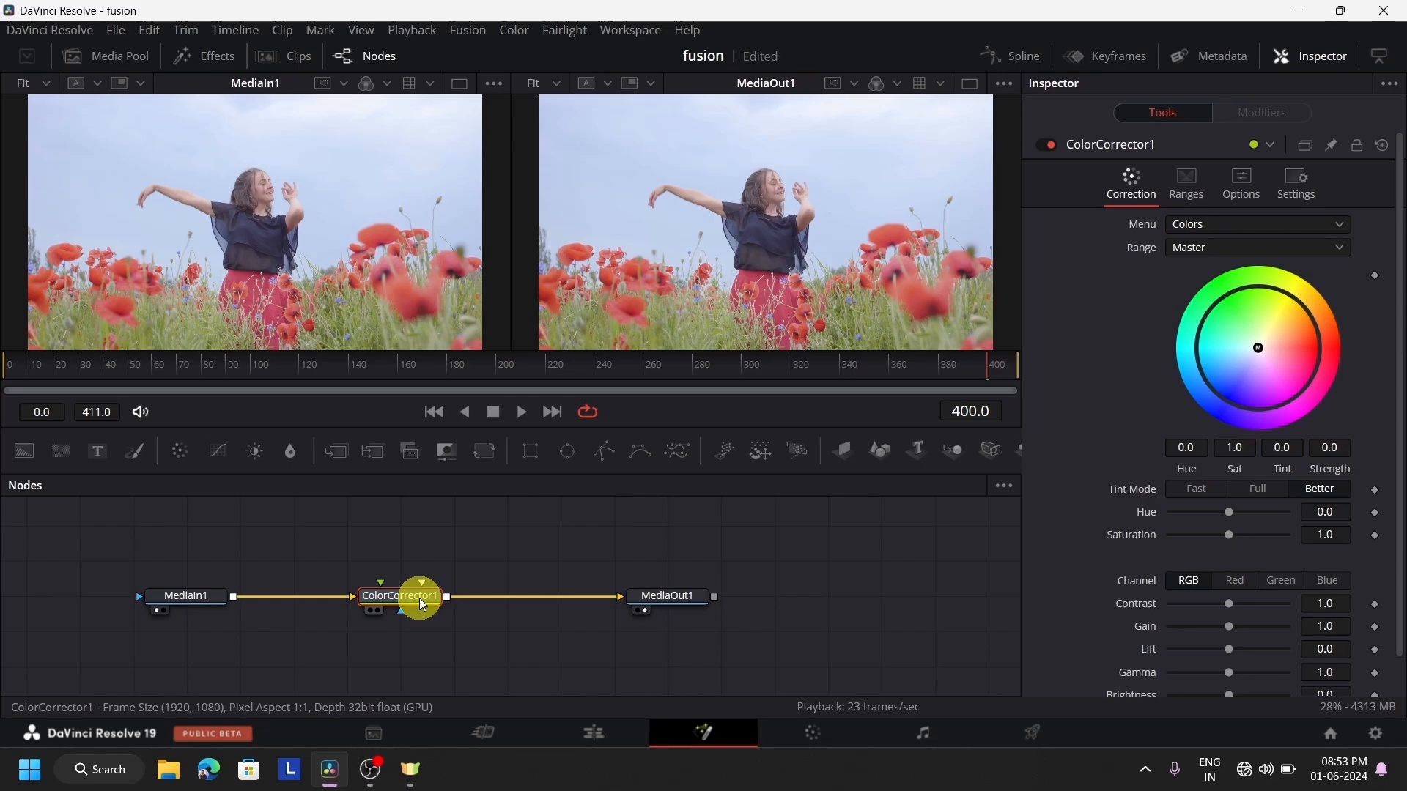
key(Delete)
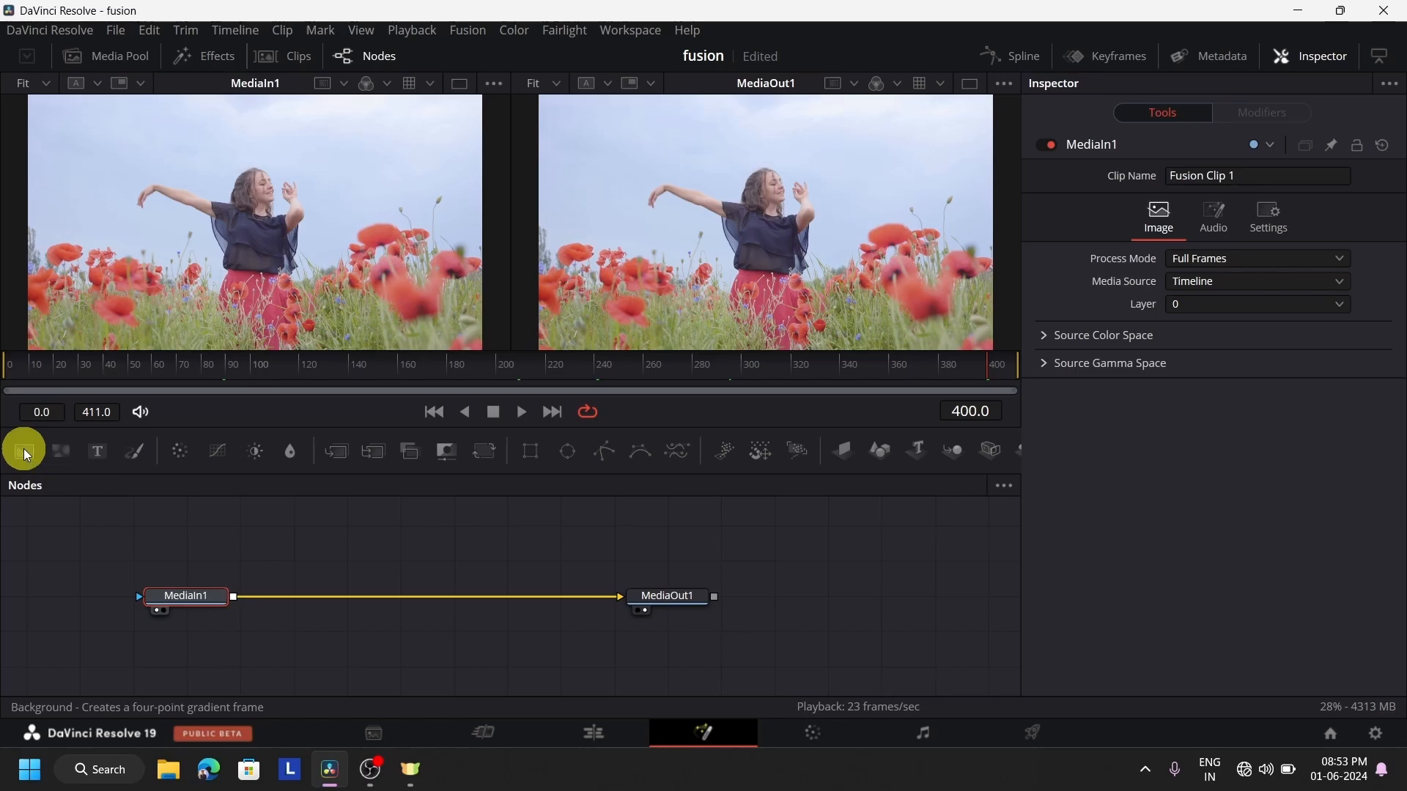
Place unconnected Background, FastNoise and Text+ nodes above the MediaIn1 to MediaOut1 chain, and add a Paint node and delete it again
drag(23, 449, 82, 531)
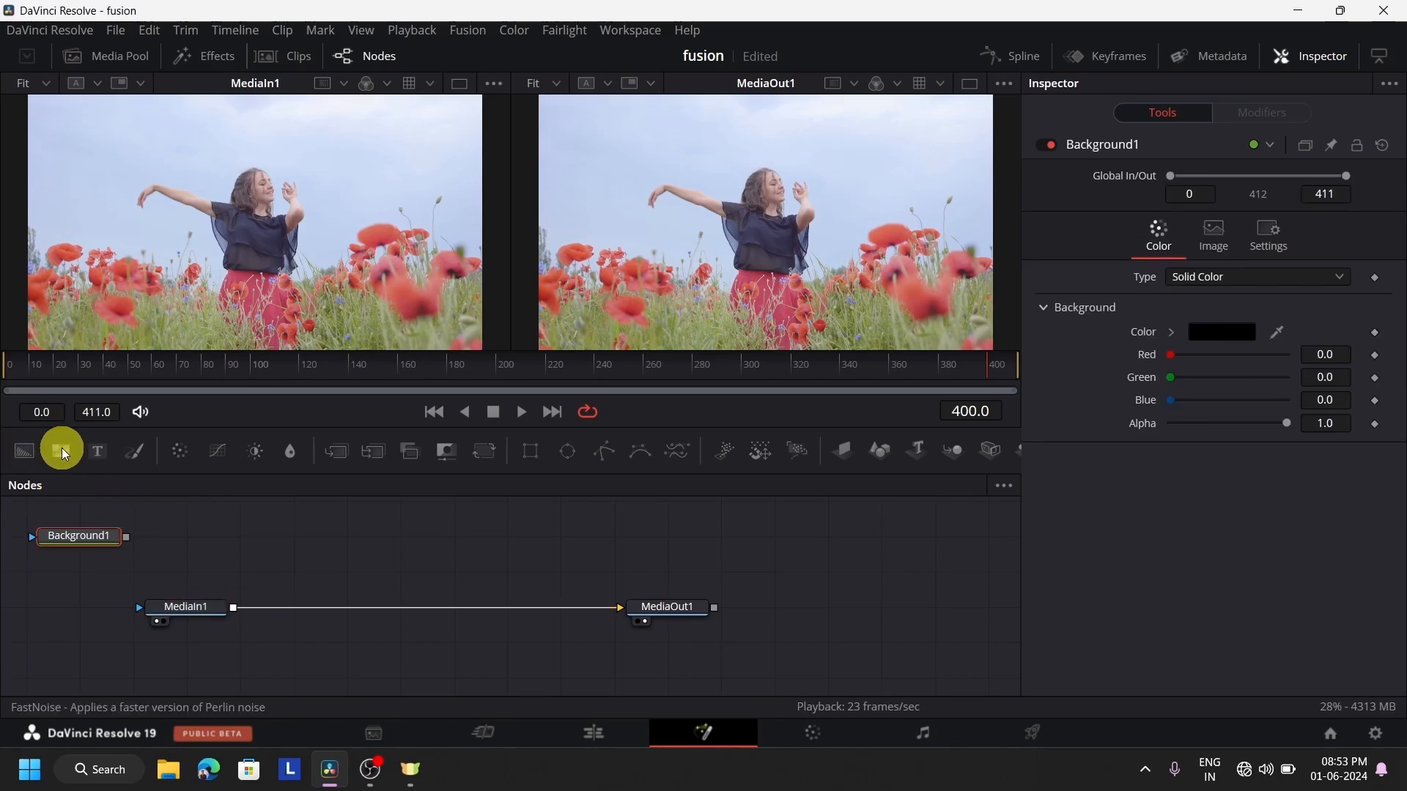
drag(62, 447, 229, 546)
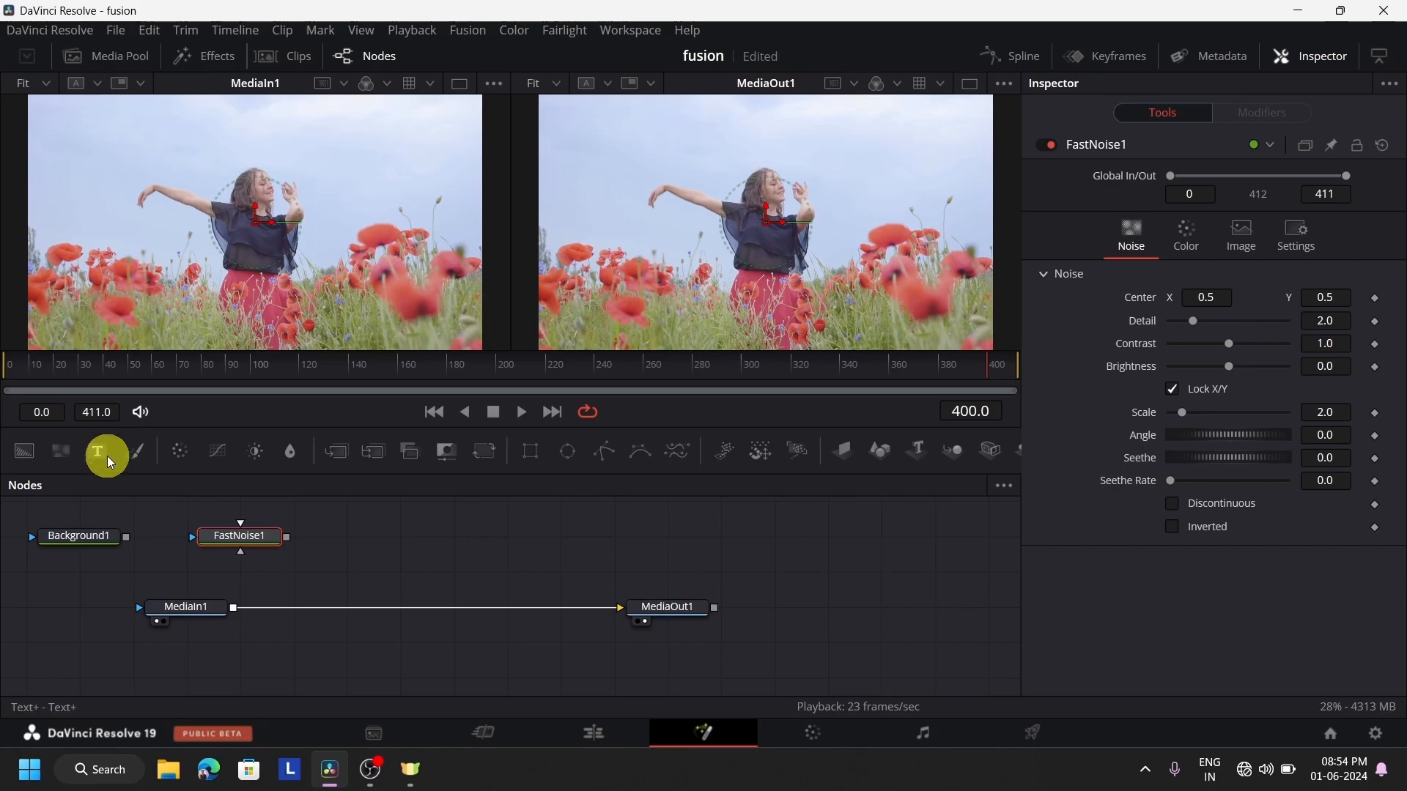
drag(444, 540, 444, 539)
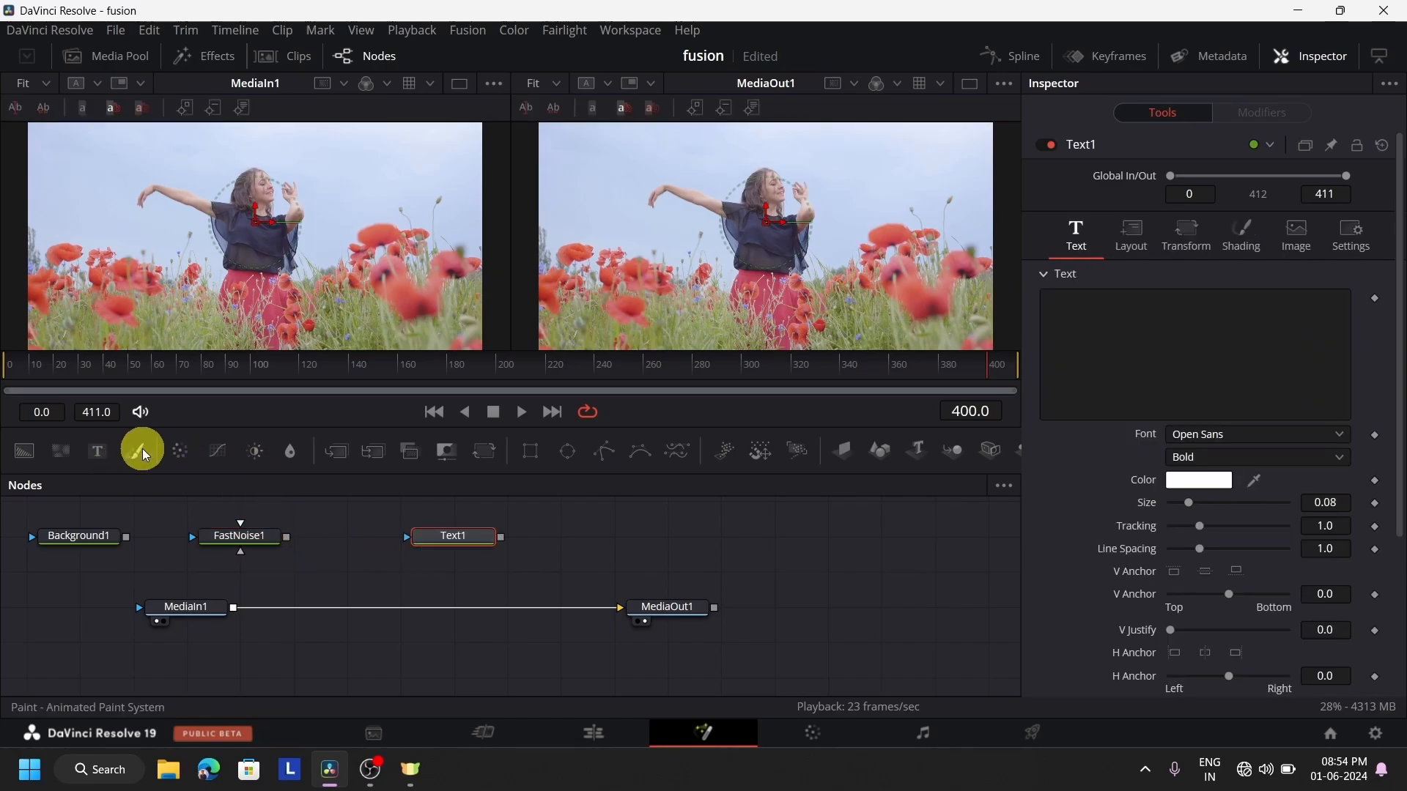
mouse_move(143, 448)
mouse_down()
mouse_move(609, 551)
mouse_move(599, 544)
mouse_up()
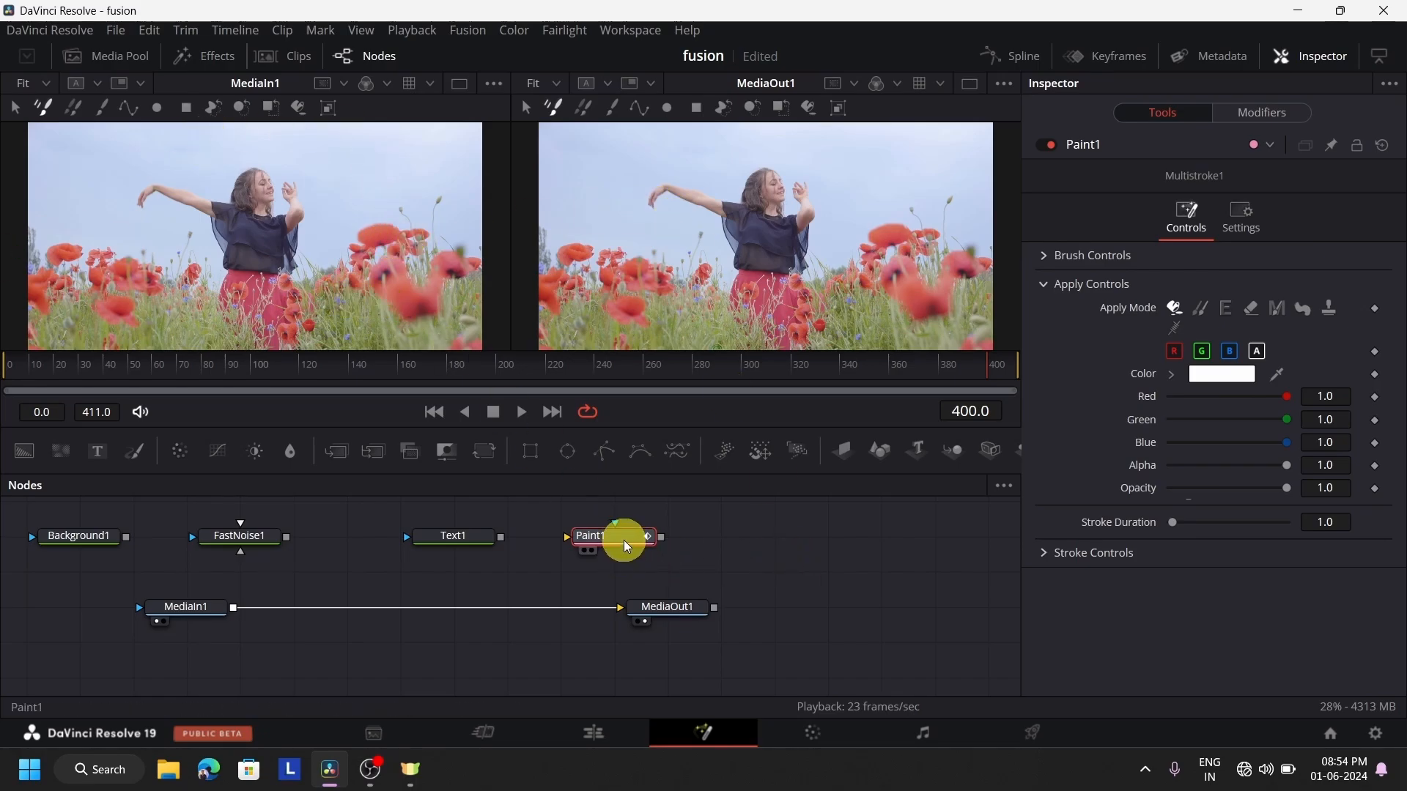
key(Delete)
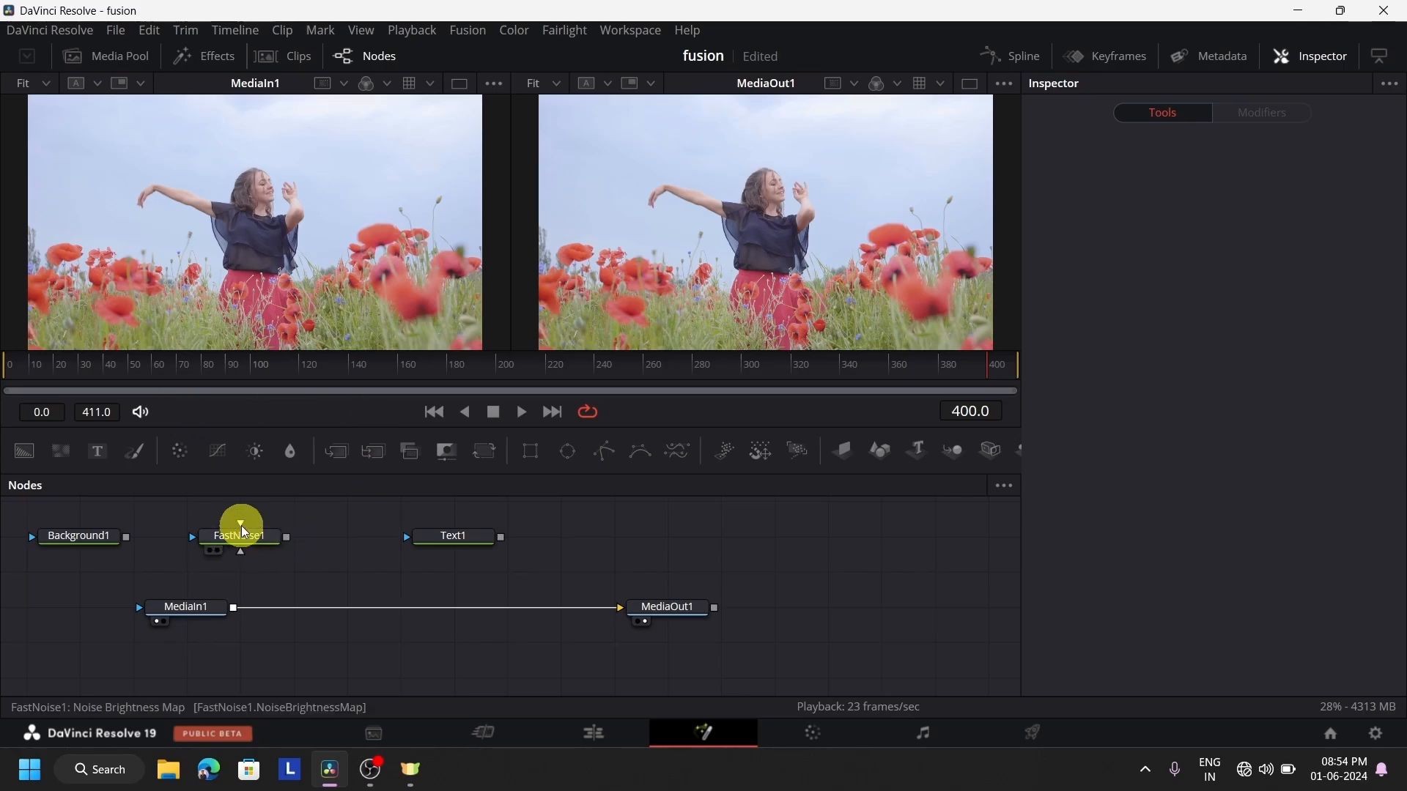
Rearrange the nodes: lower MediaIn1 and MediaOut1, put Text1 directly above MediaIn1, and move FastNoise1 beside Background1
drag(235, 543, 569, 568)
key(ctrl+z)
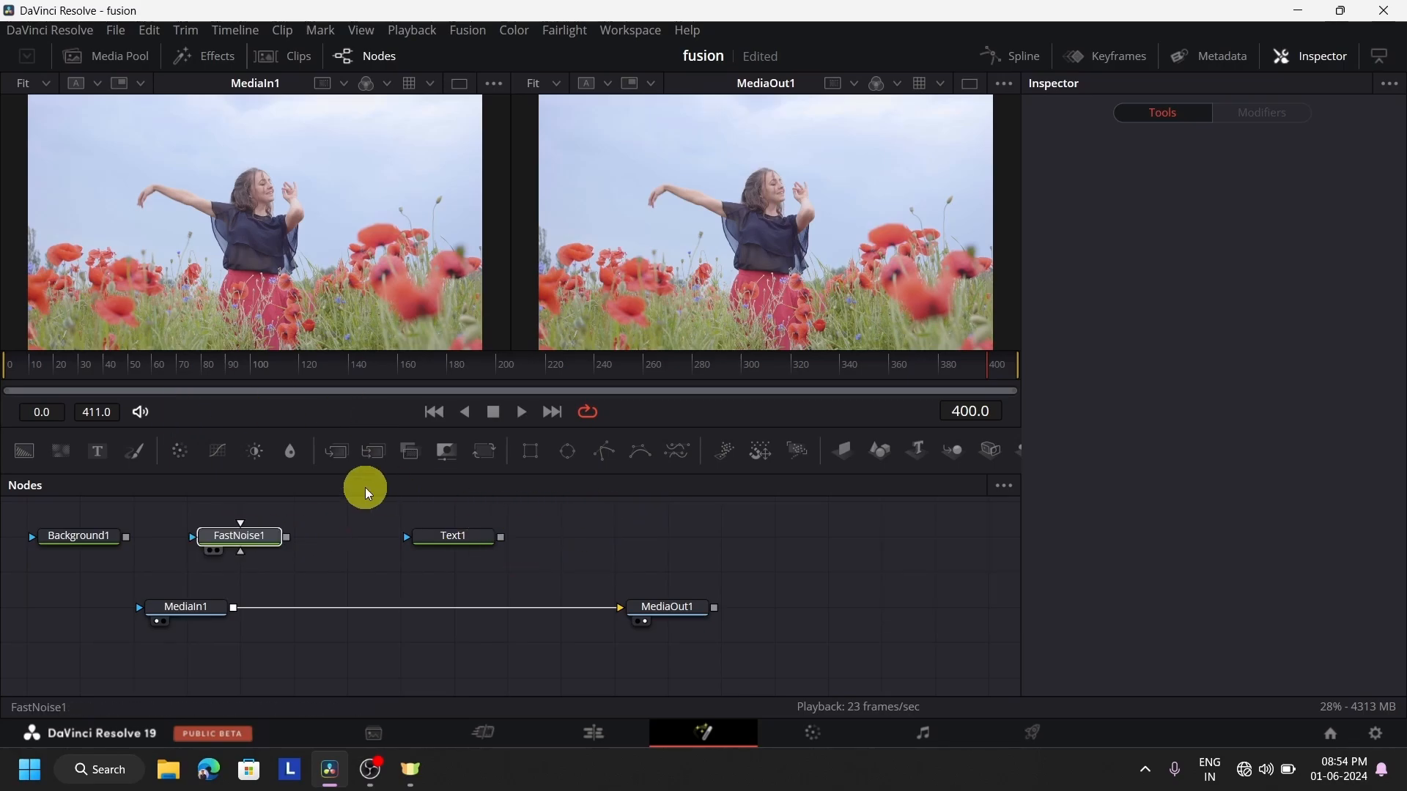
click(306, 627)
drag(164, 606, 271, 644)
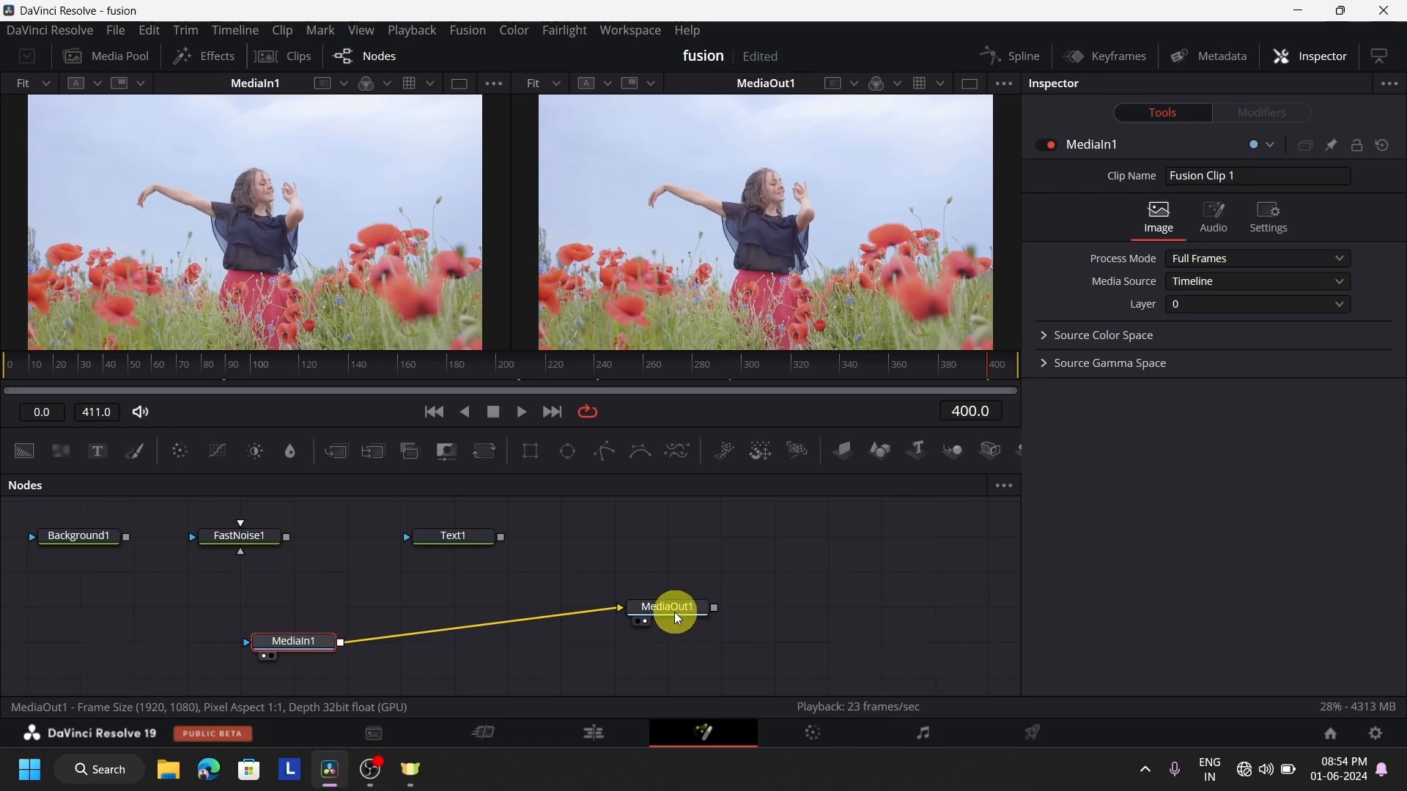
drag(672, 609, 703, 641)
drag(452, 534, 182, 534)
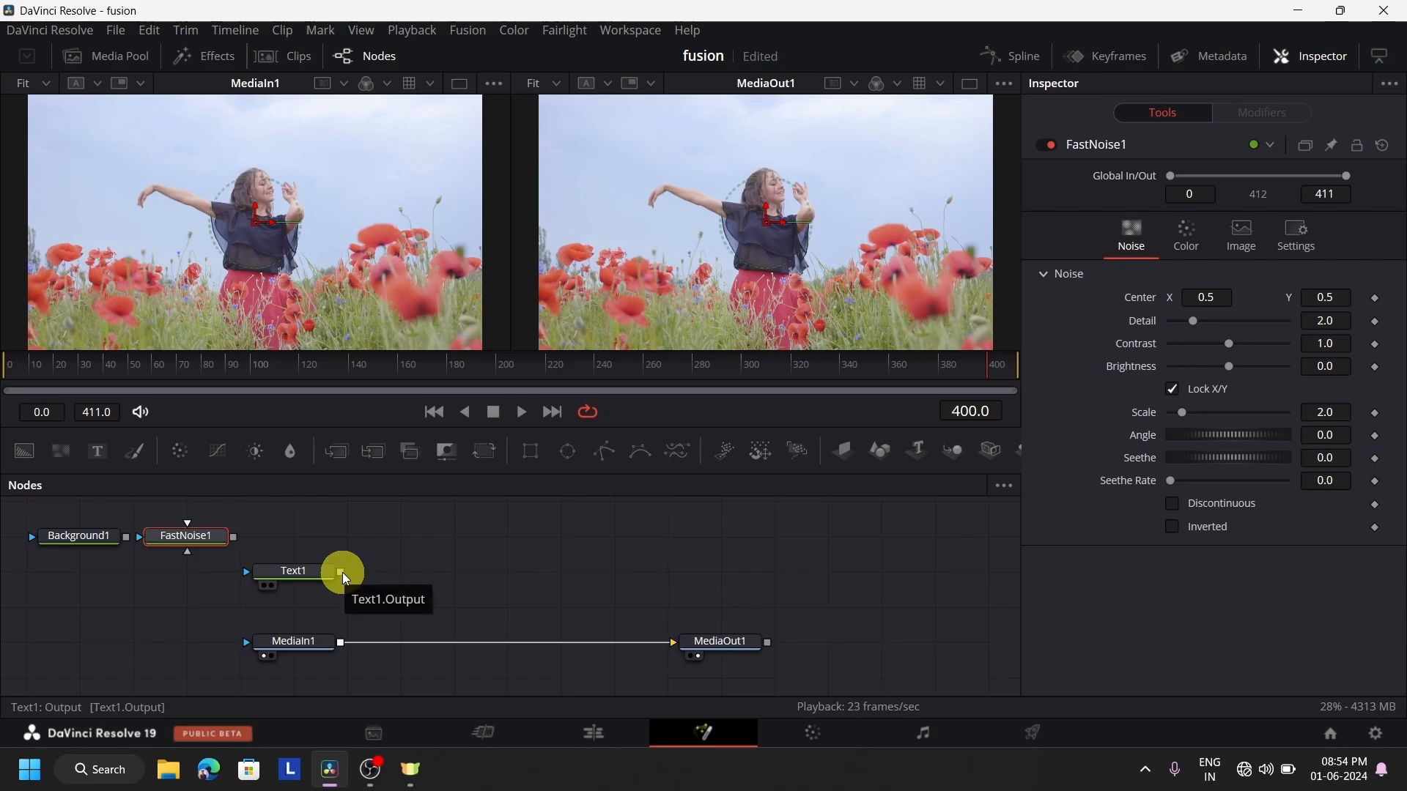
Connect Text1 over MediaIn1 through a merge node feeding MediaOut1, and place a second, unconnected Merge node above the chain
drag(341, 573, 346, 579)
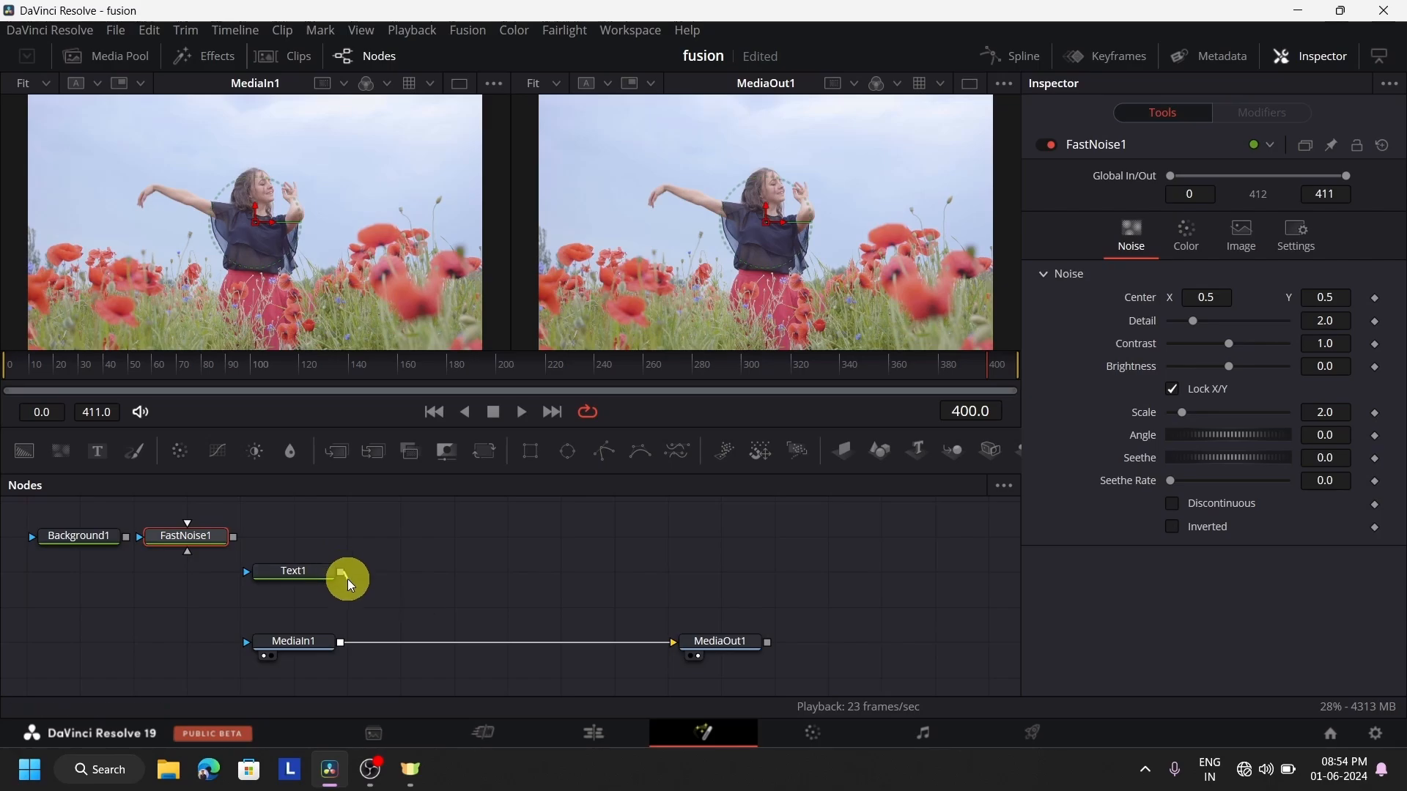
drag(338, 636, 457, 642)
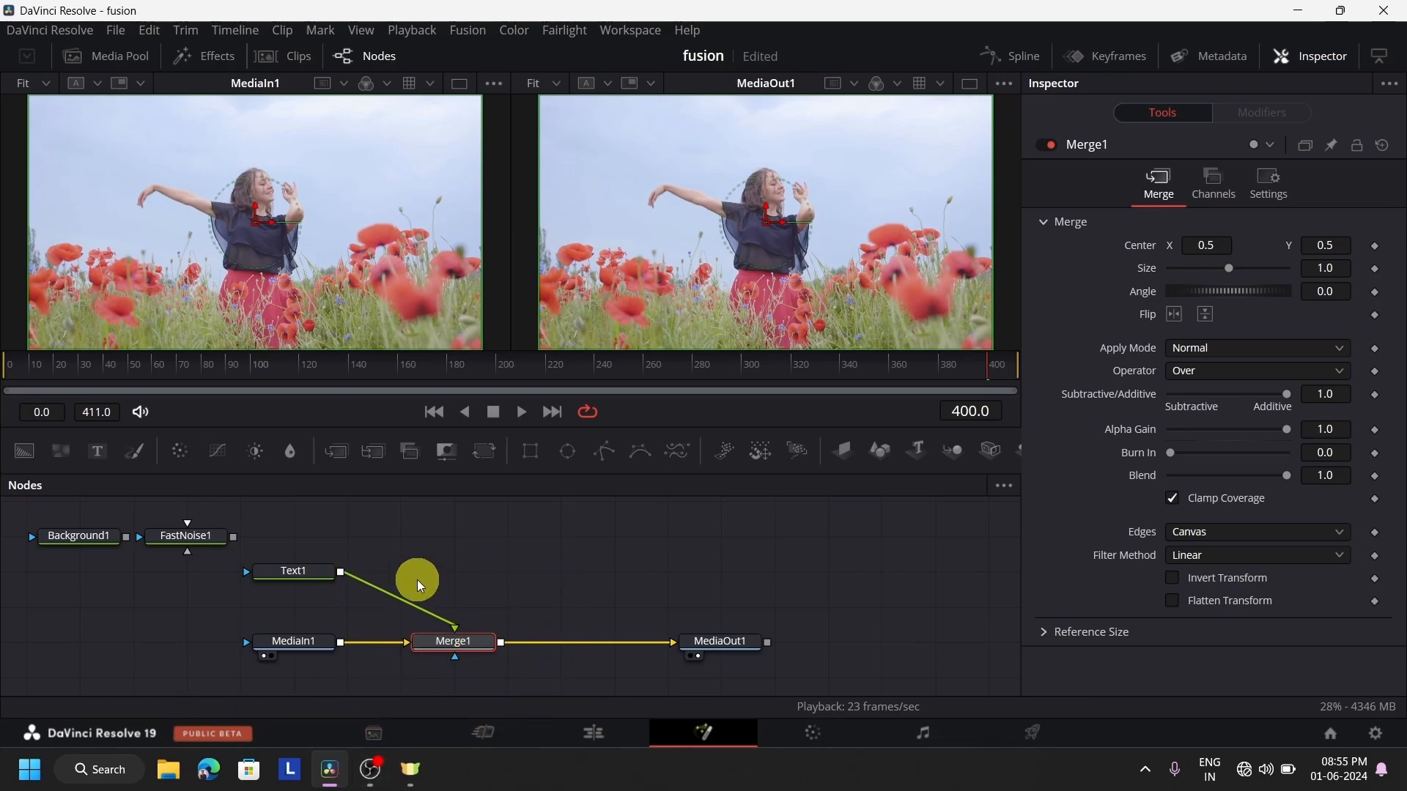
drag(340, 450, 668, 571)
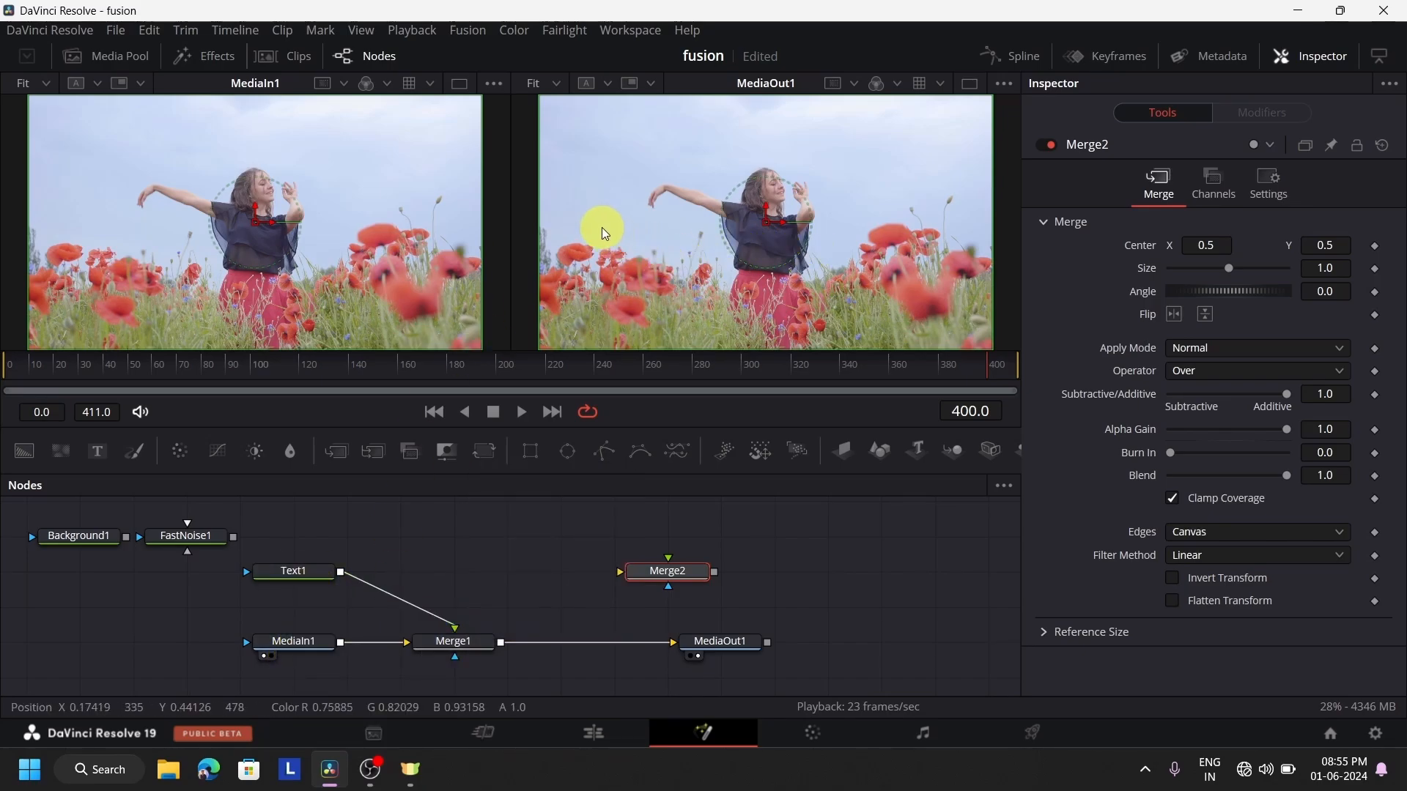
Set Text1's text to "HELLO" in the Poor Richard font with a size of 0.3465
click(299, 575)
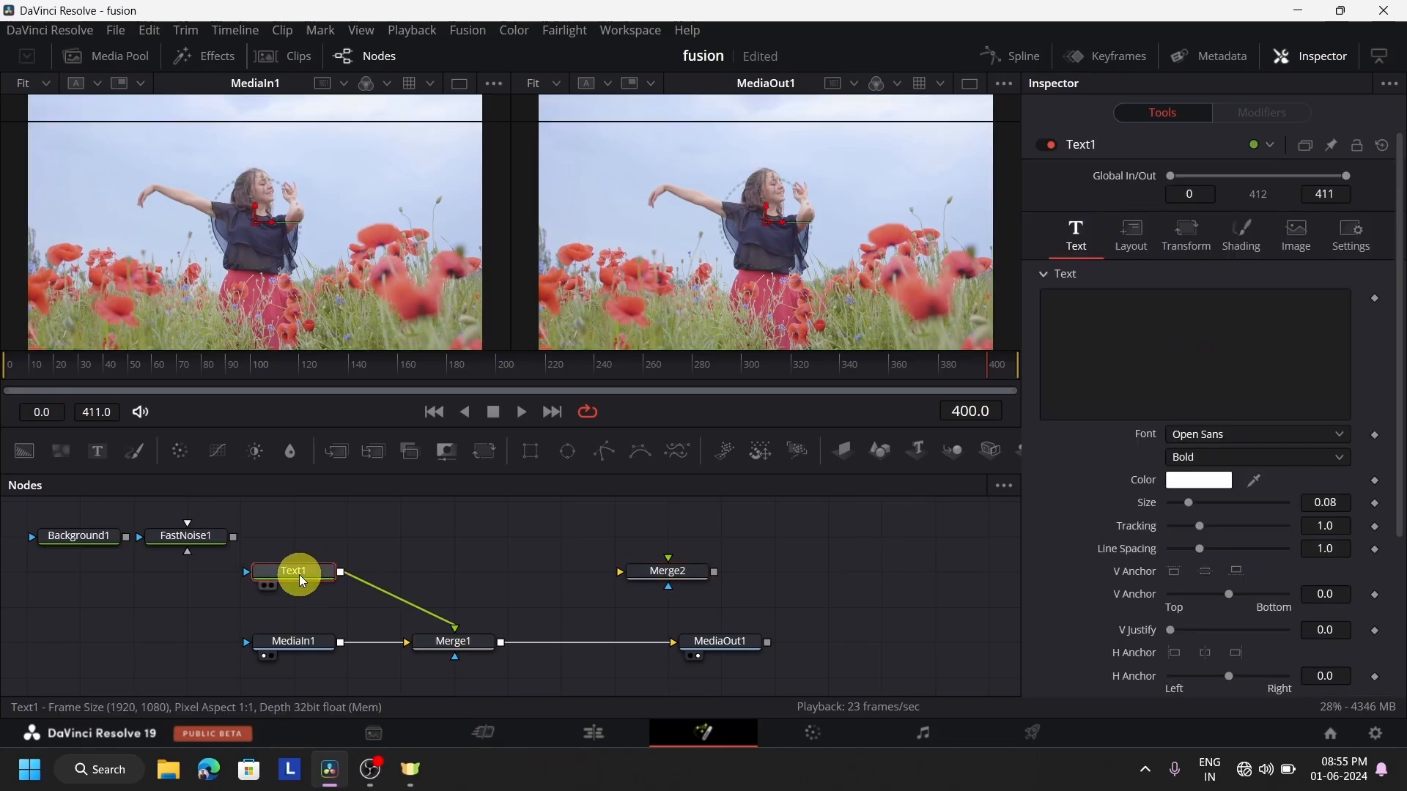
click(1248, 374)
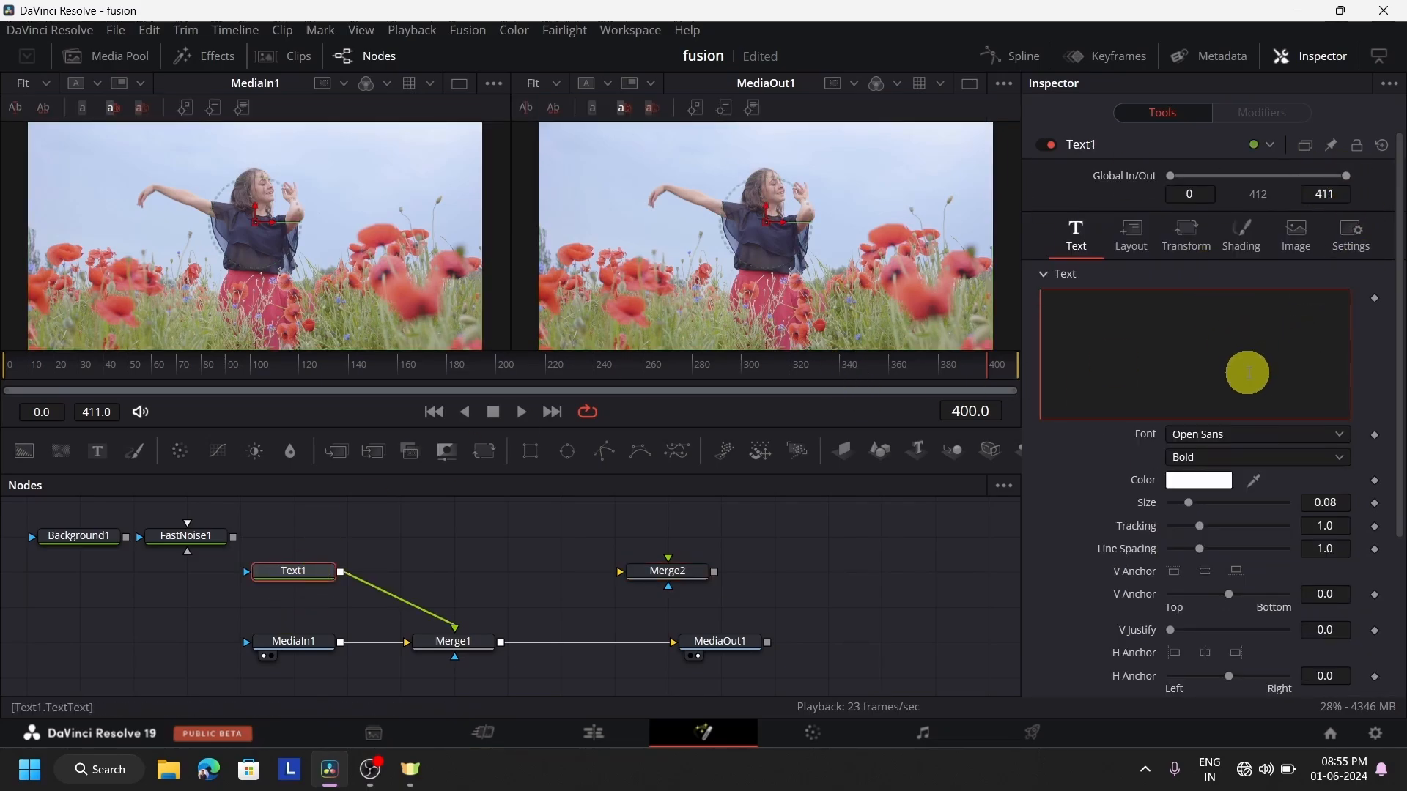
text(HELLO)
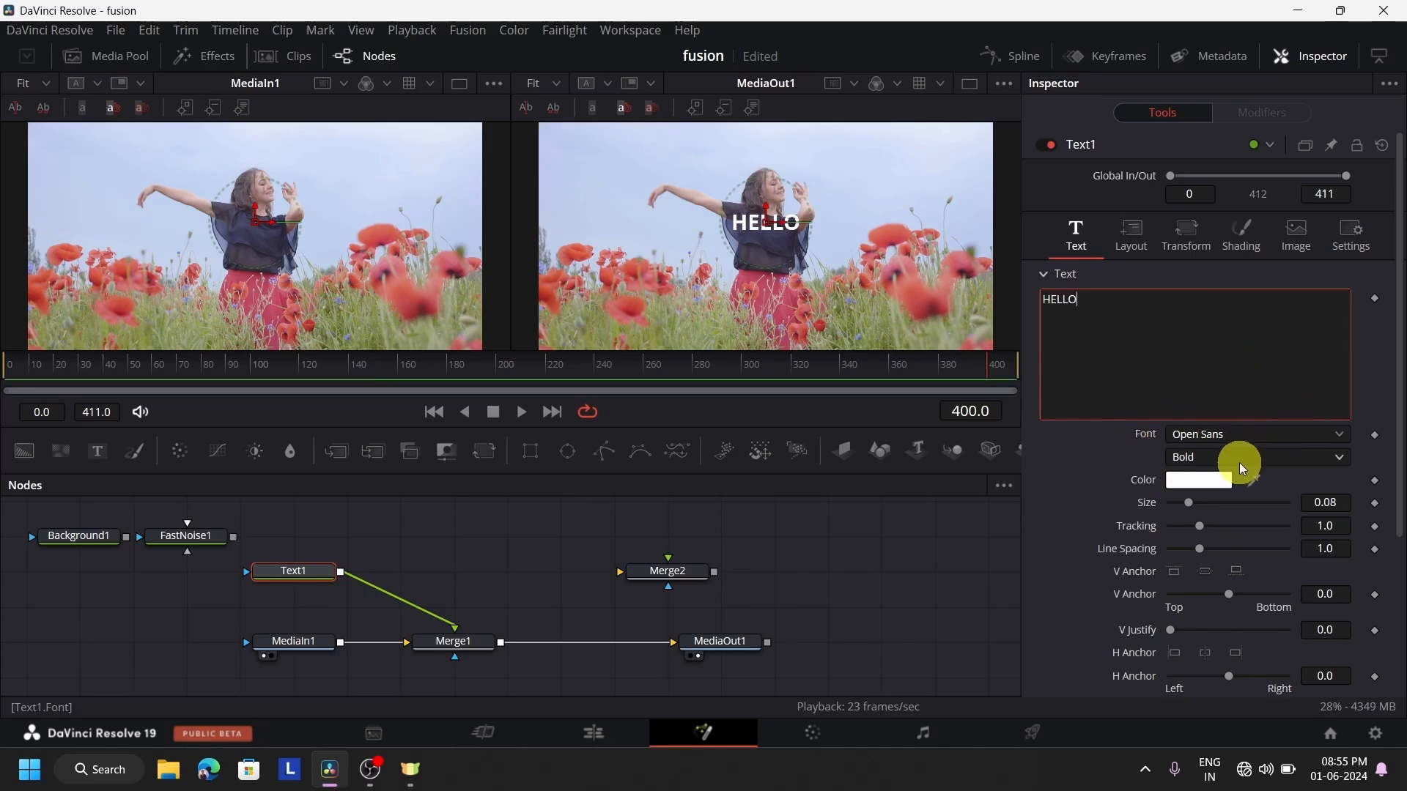
click(1247, 433)
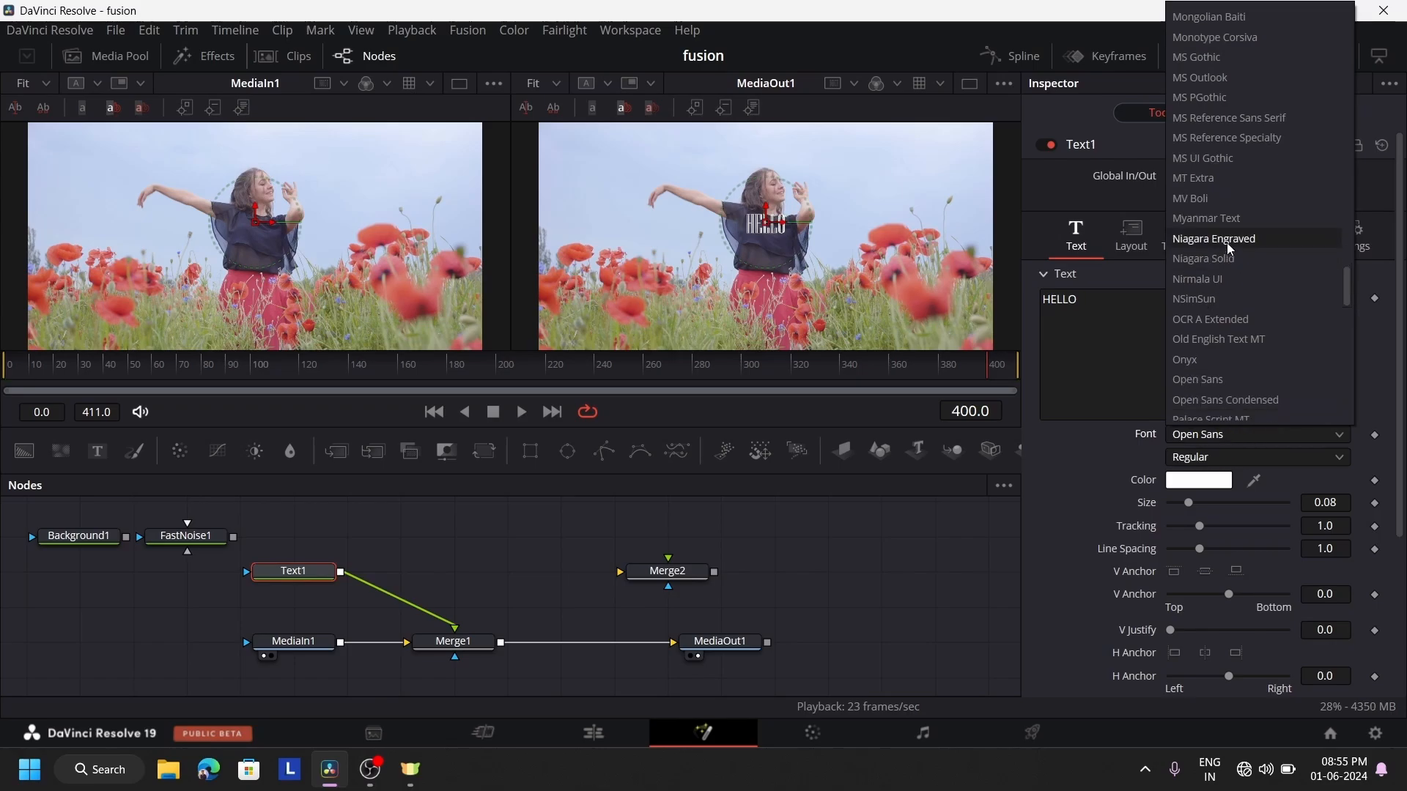
scroll(1228, 234, down, 4)
click(1237, 337)
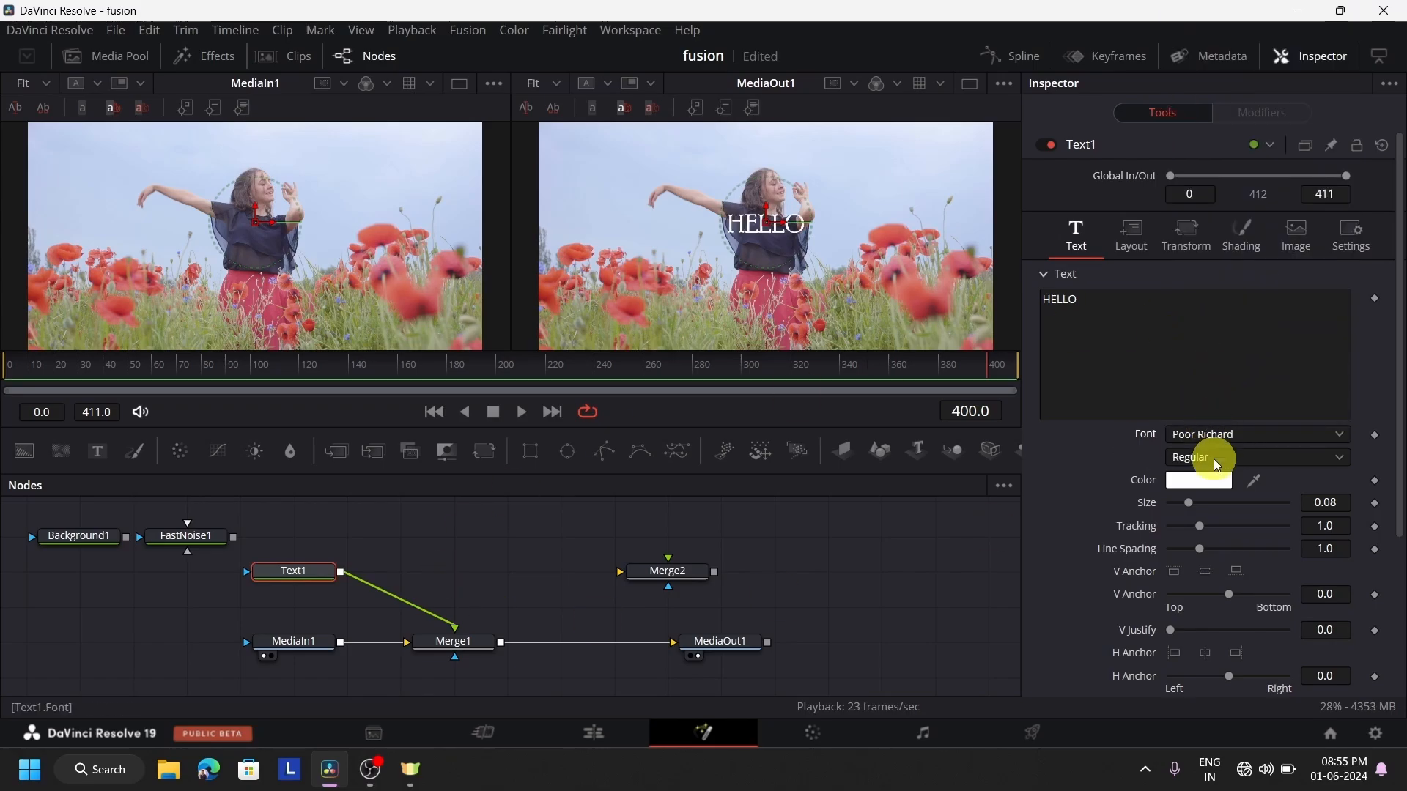
drag(1192, 502, 1255, 517)
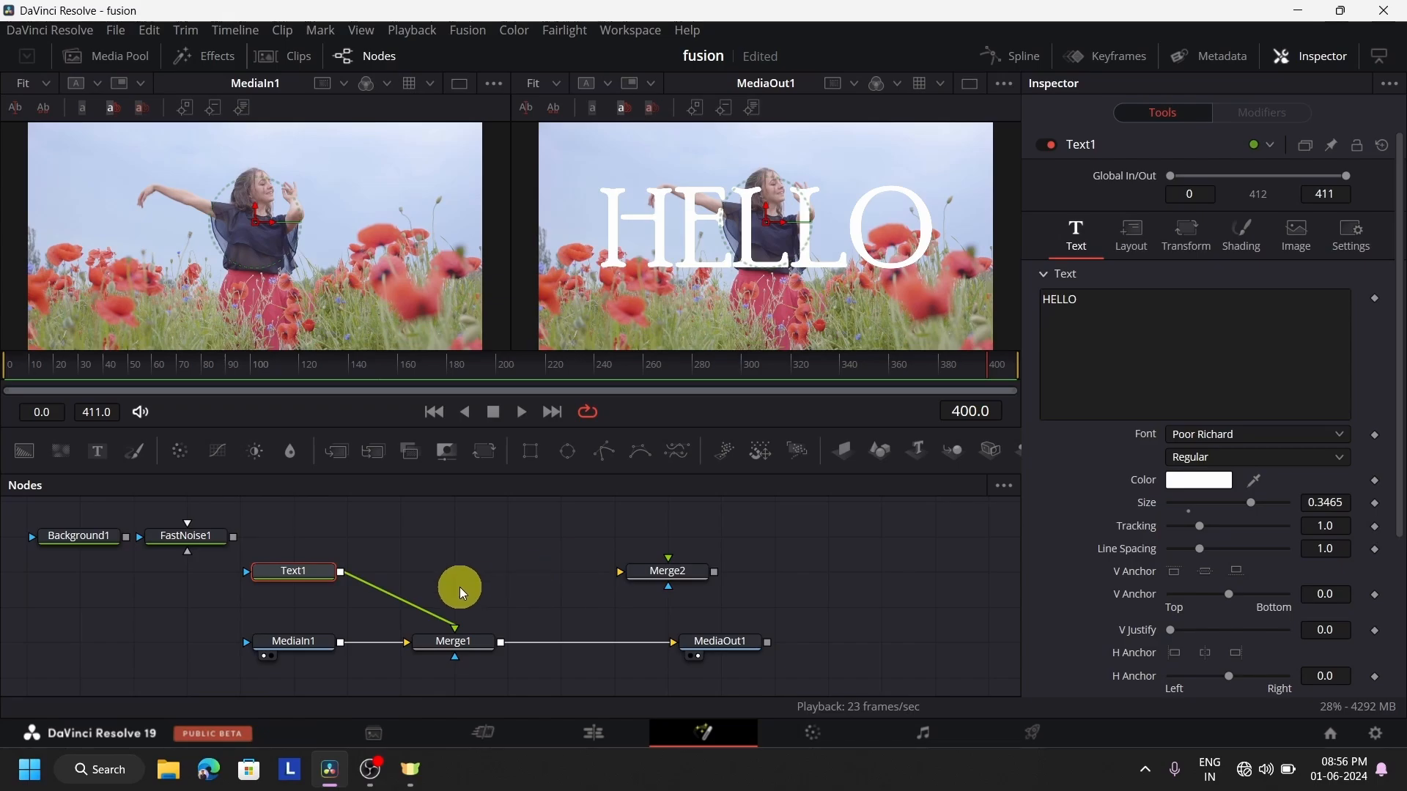
Replace Text1 with FastNoise1 as Merge1's foreground, and set the noise detail to 8.19 and contrast to 1.5
key(Delete)
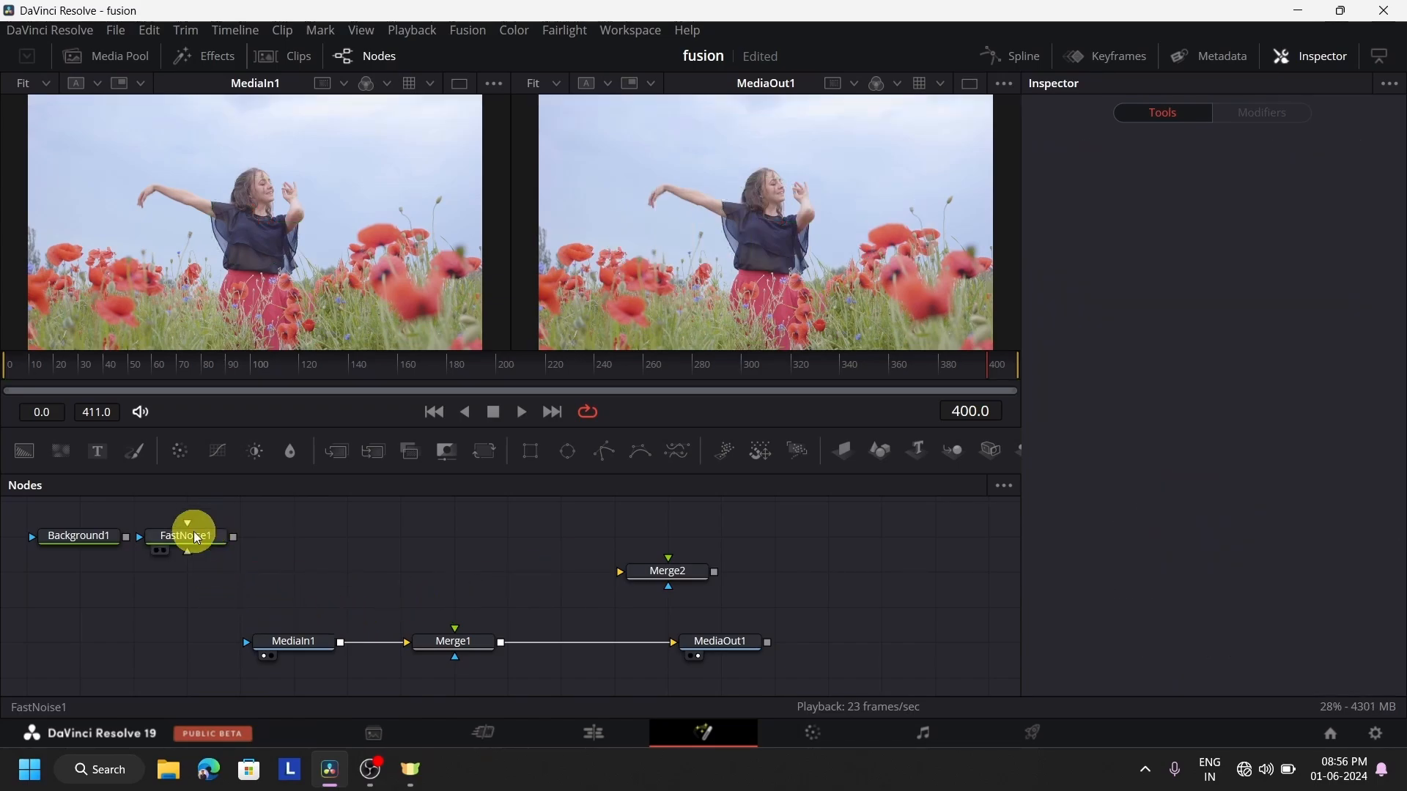
drag(197, 538, 303, 573)
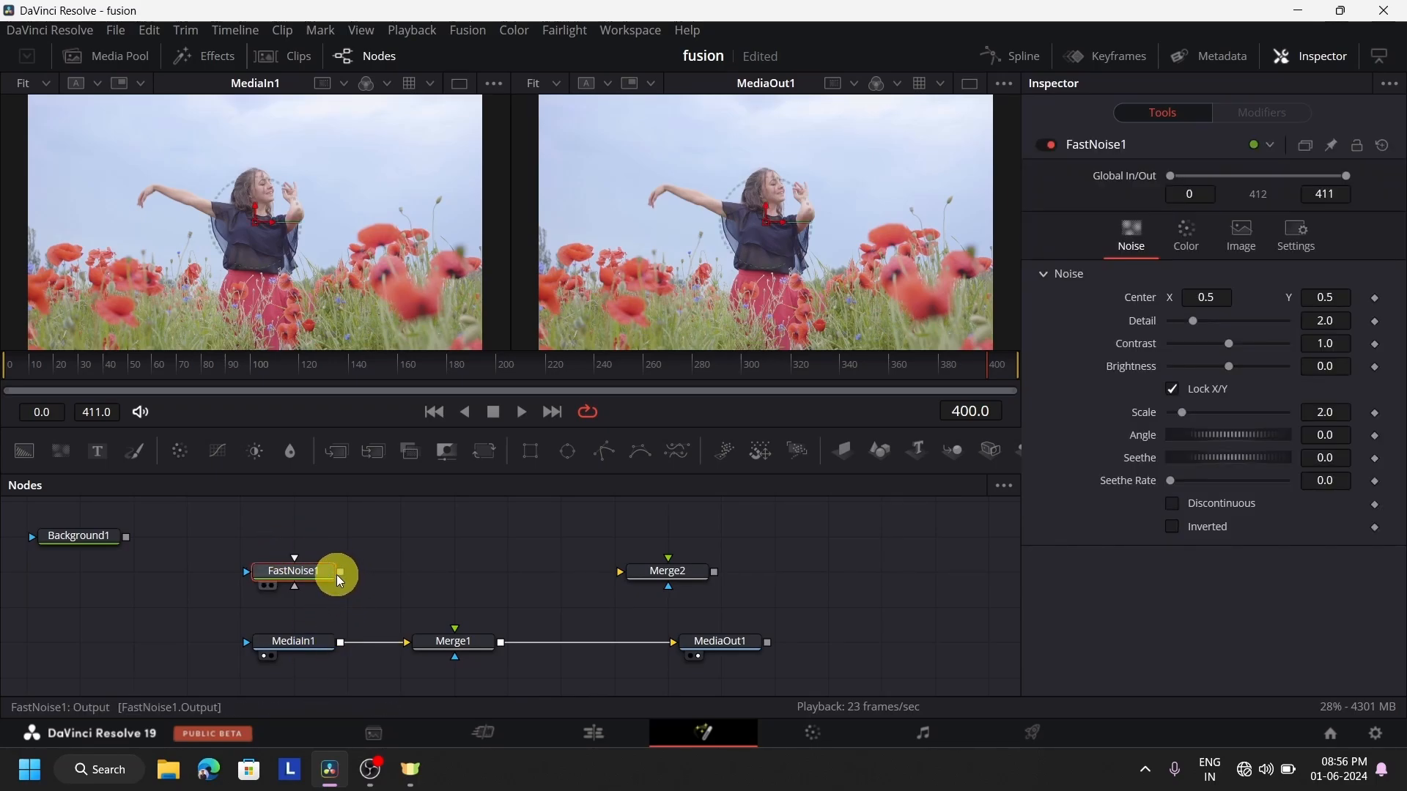
drag(340, 573, 455, 621)
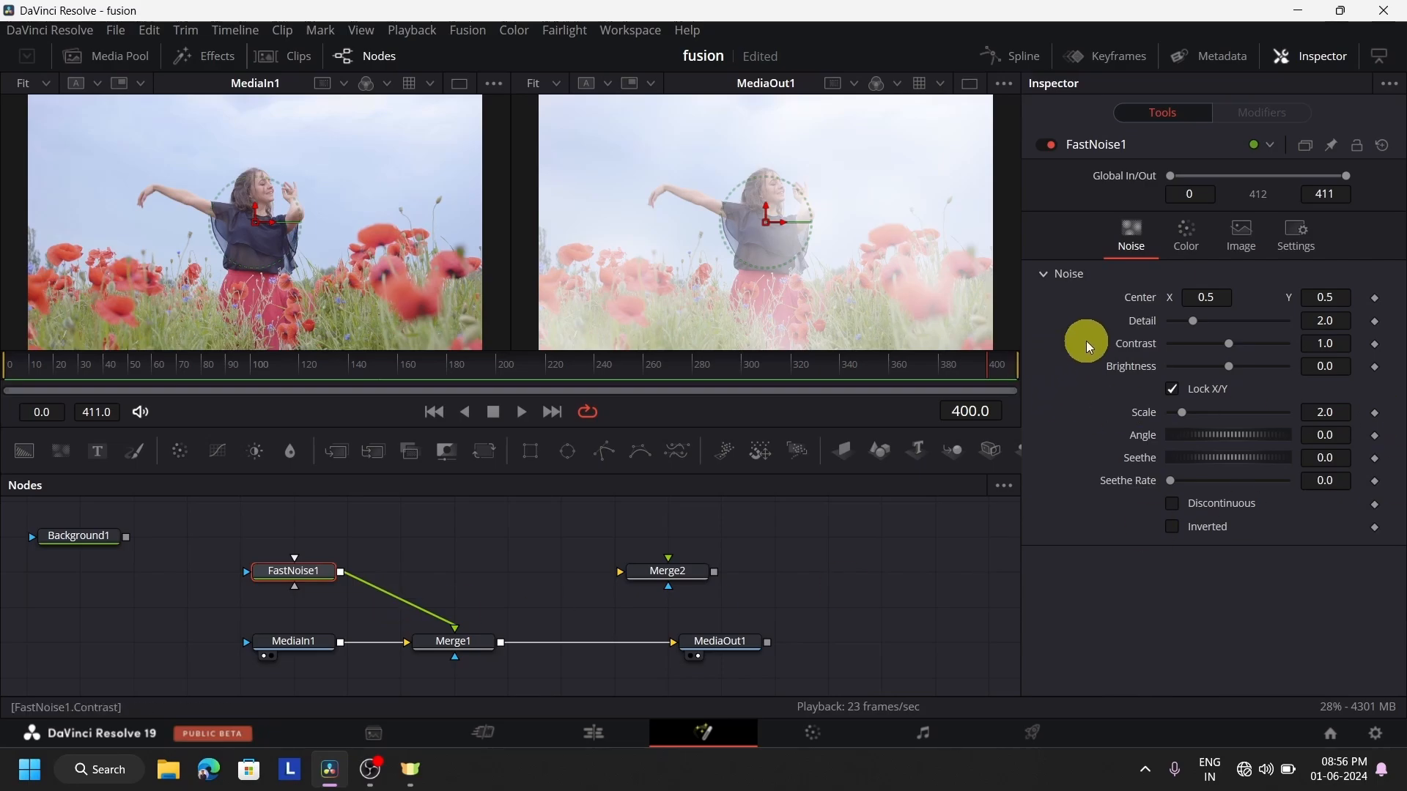
drag(1193, 327, 1301, 323)
drag(1268, 342, 1263, 342)
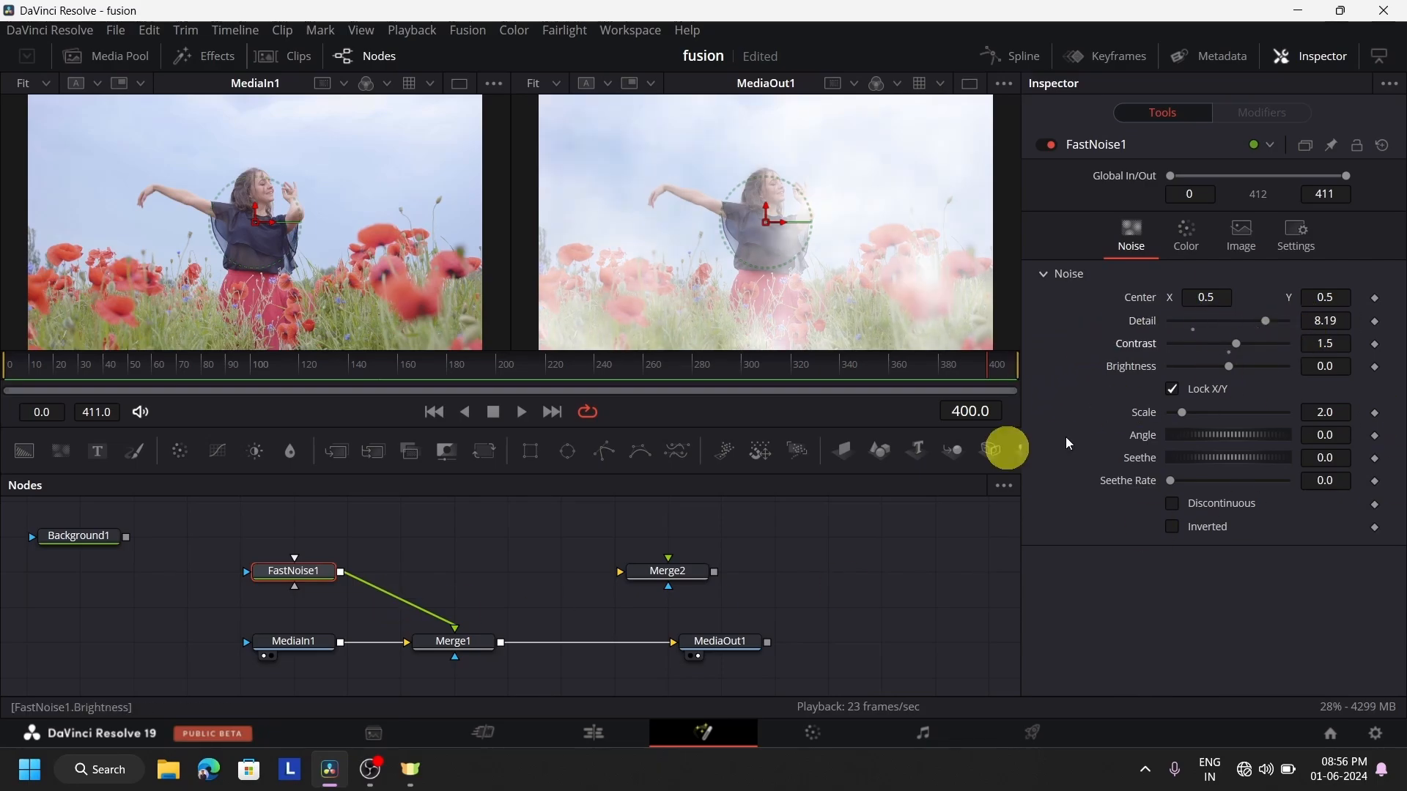
Keyframe Merge1's Blend from 1.0 at frame 4 to 0.0 at frame 38 so the noise fades out
click(459, 645)
drag(1281, 476, 1350, 494)
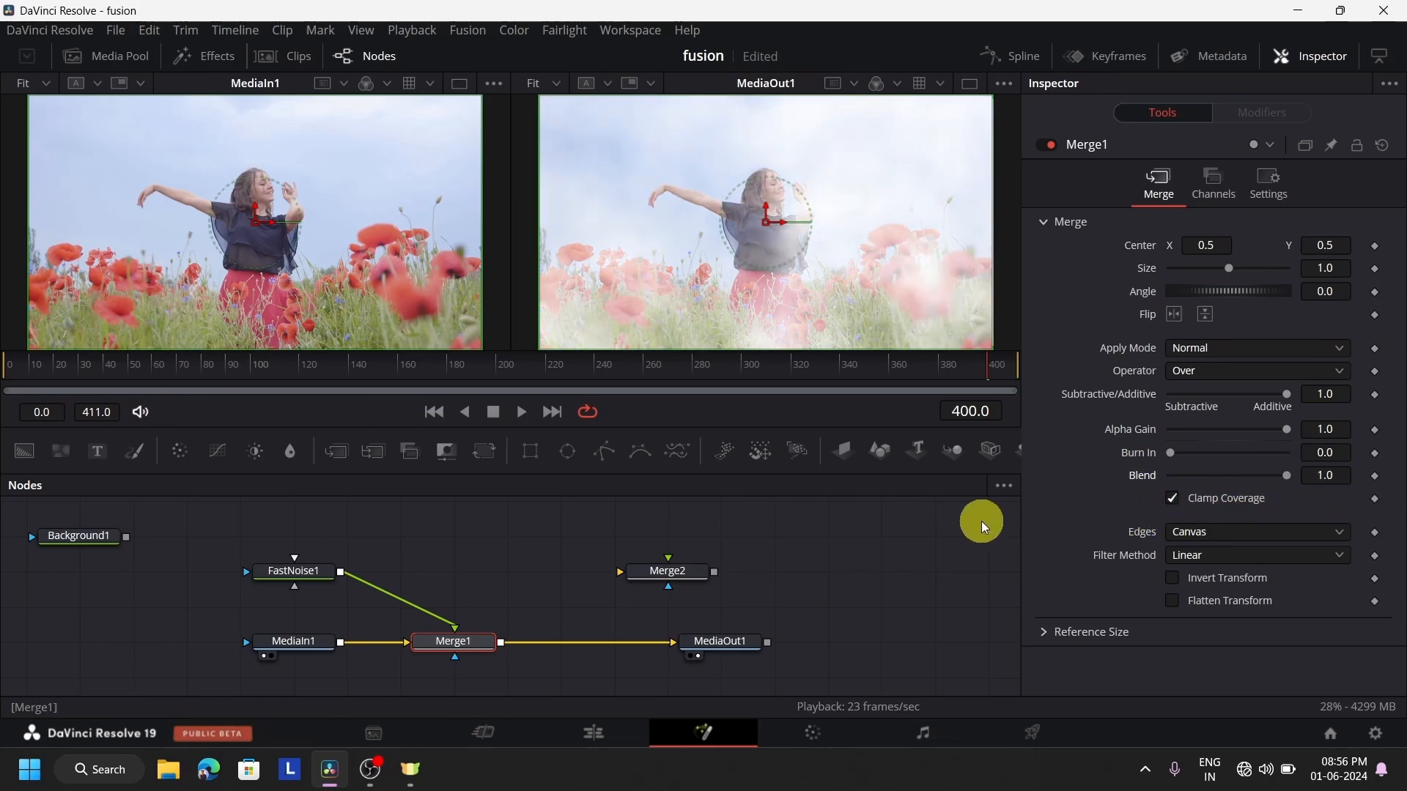
click(20, 369)
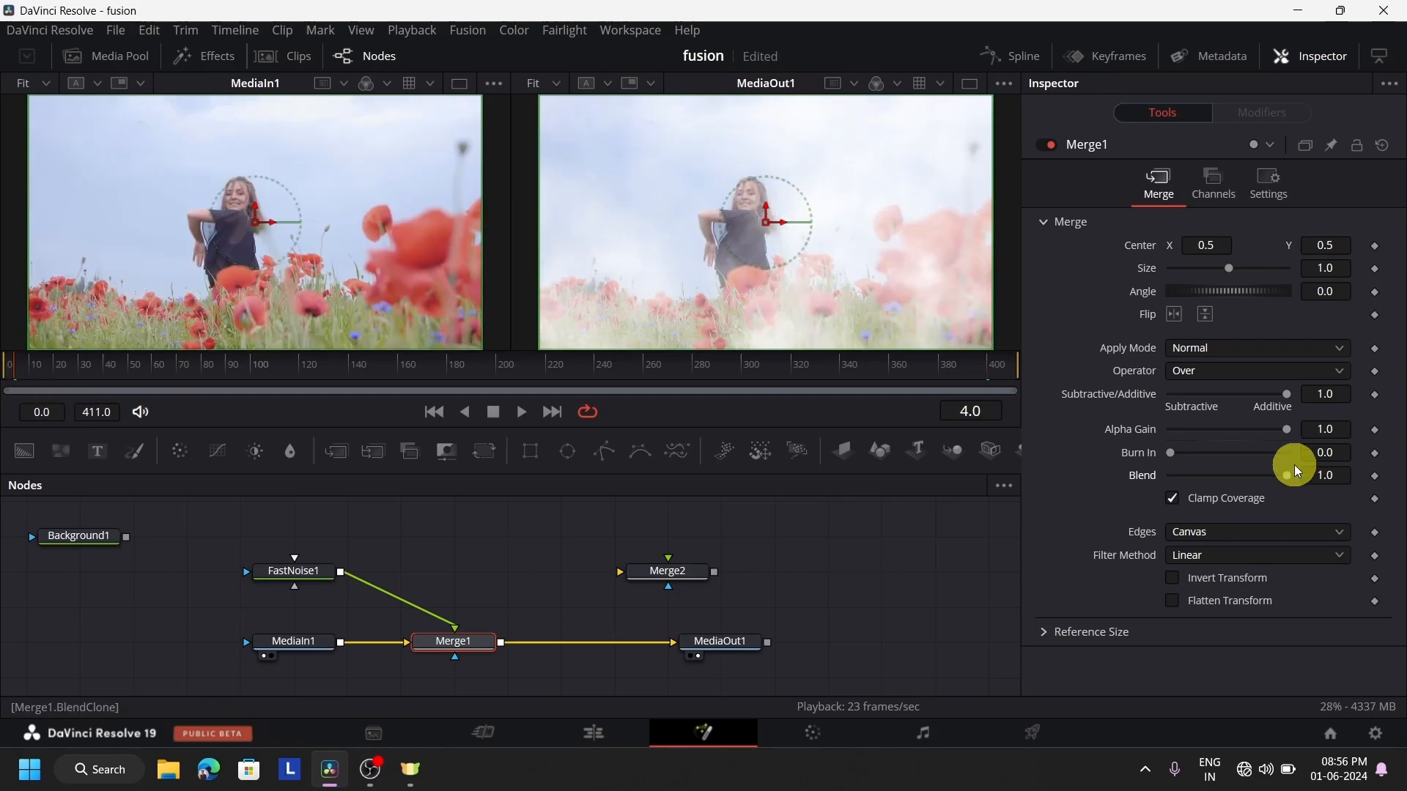
click(1374, 478)
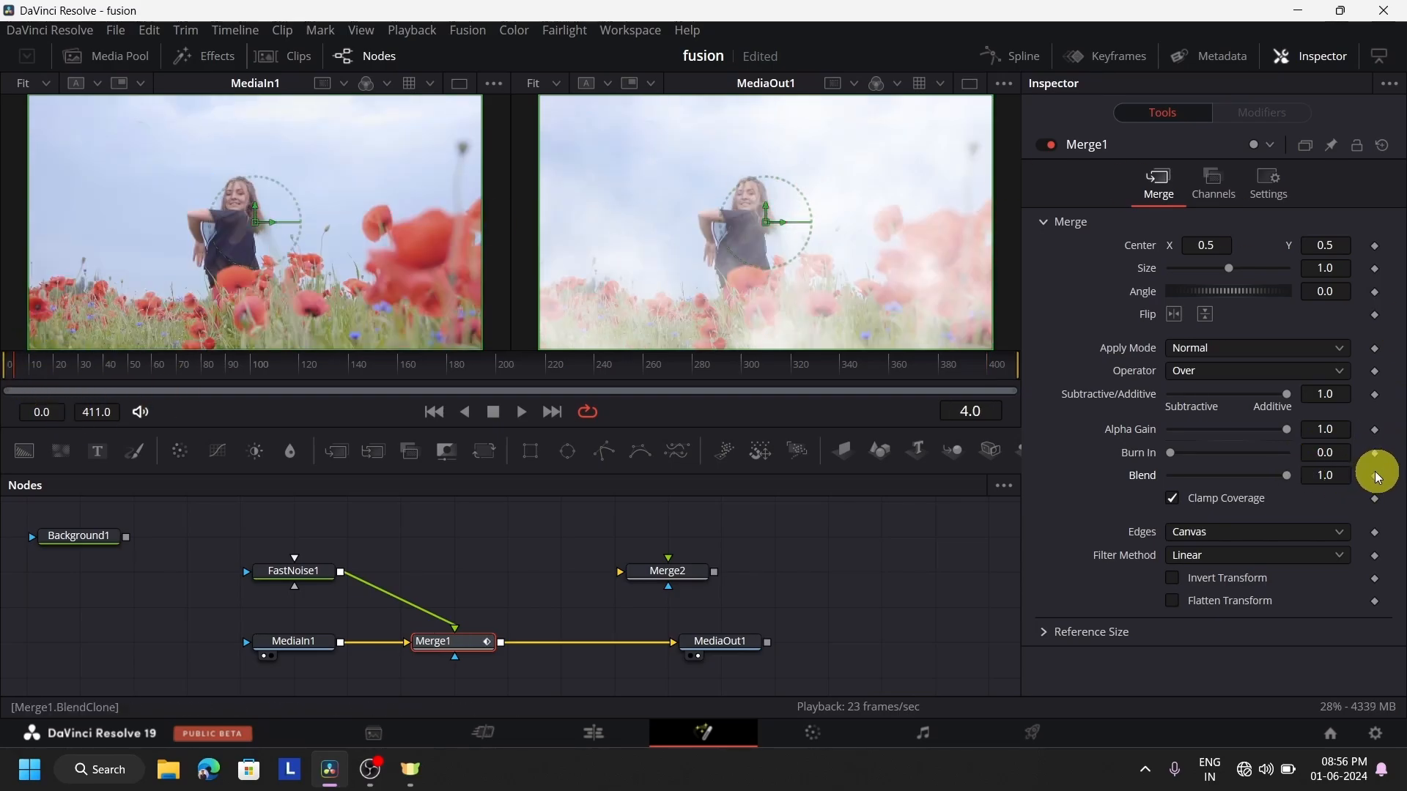
click(99, 368)
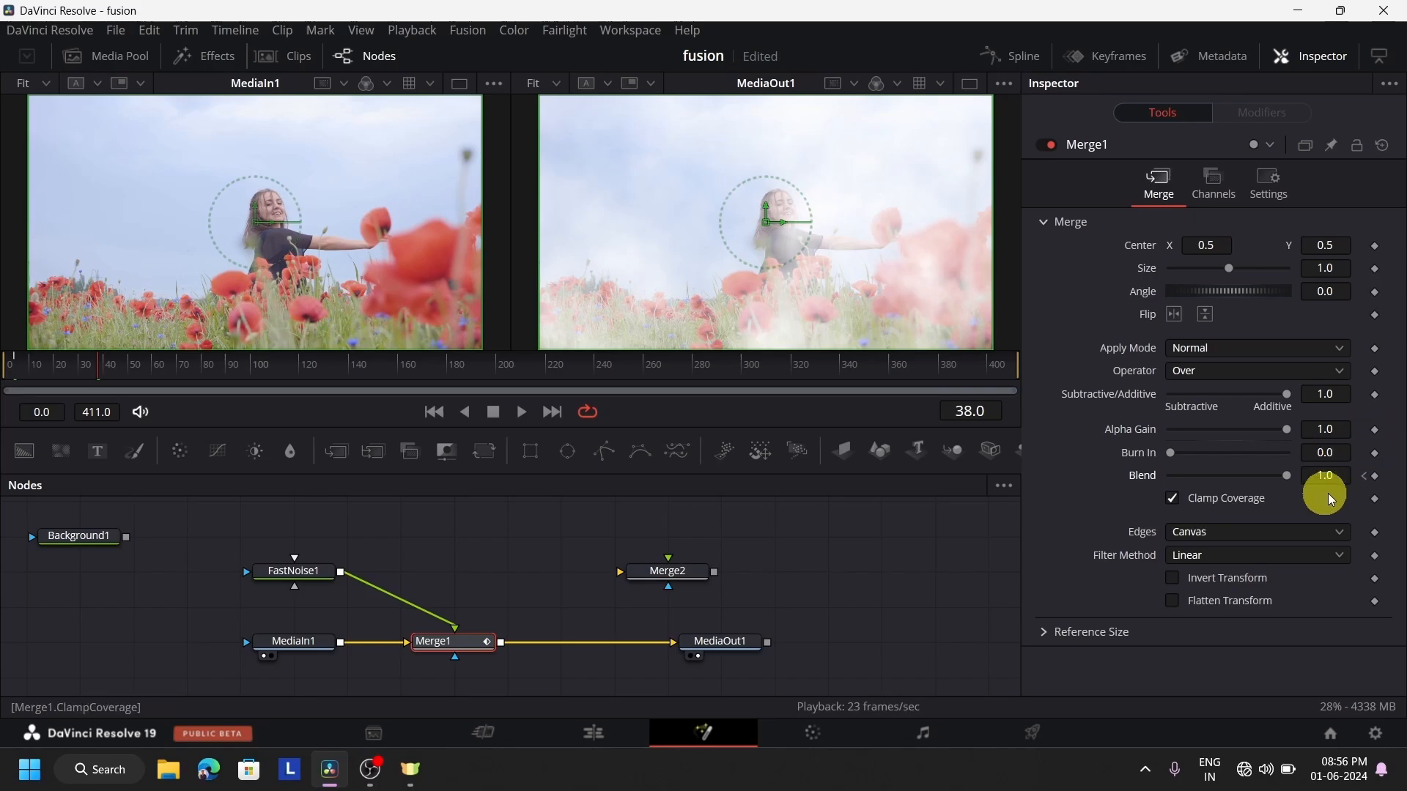
drag(1288, 474, 1039, 503)
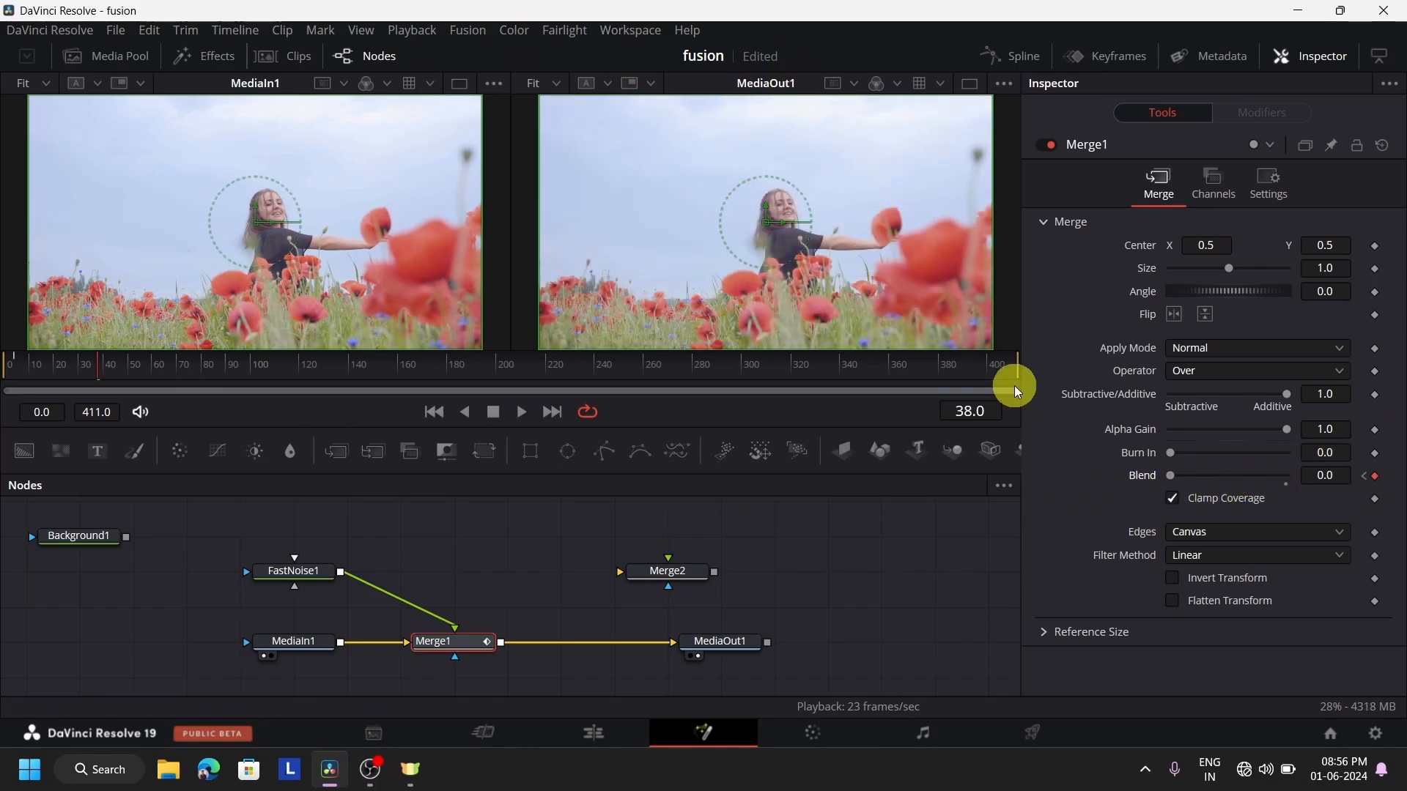
Play back Fusion Clip 1 from its start in the edit timeline to check the noise fade
click(594, 733)
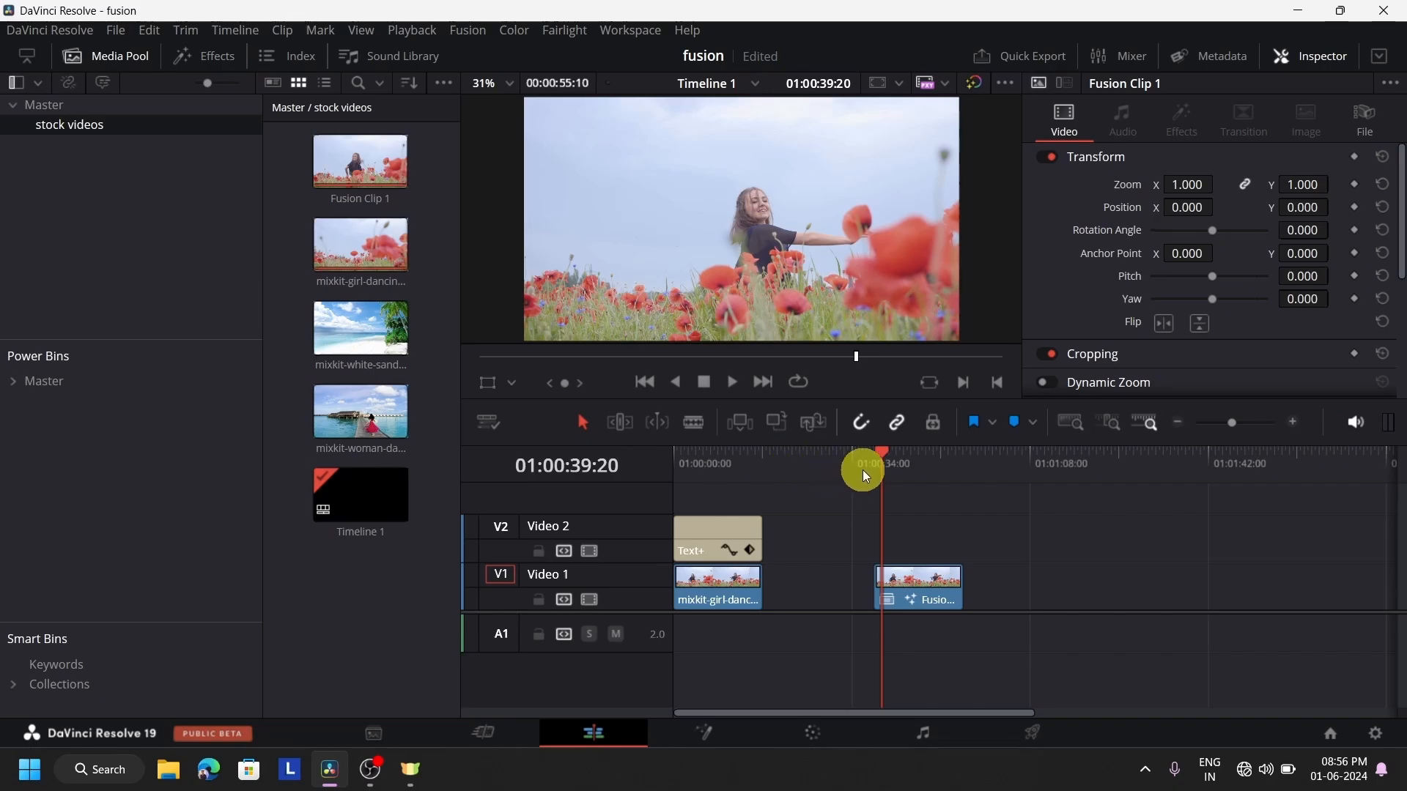
click(863, 468)
click(733, 387)
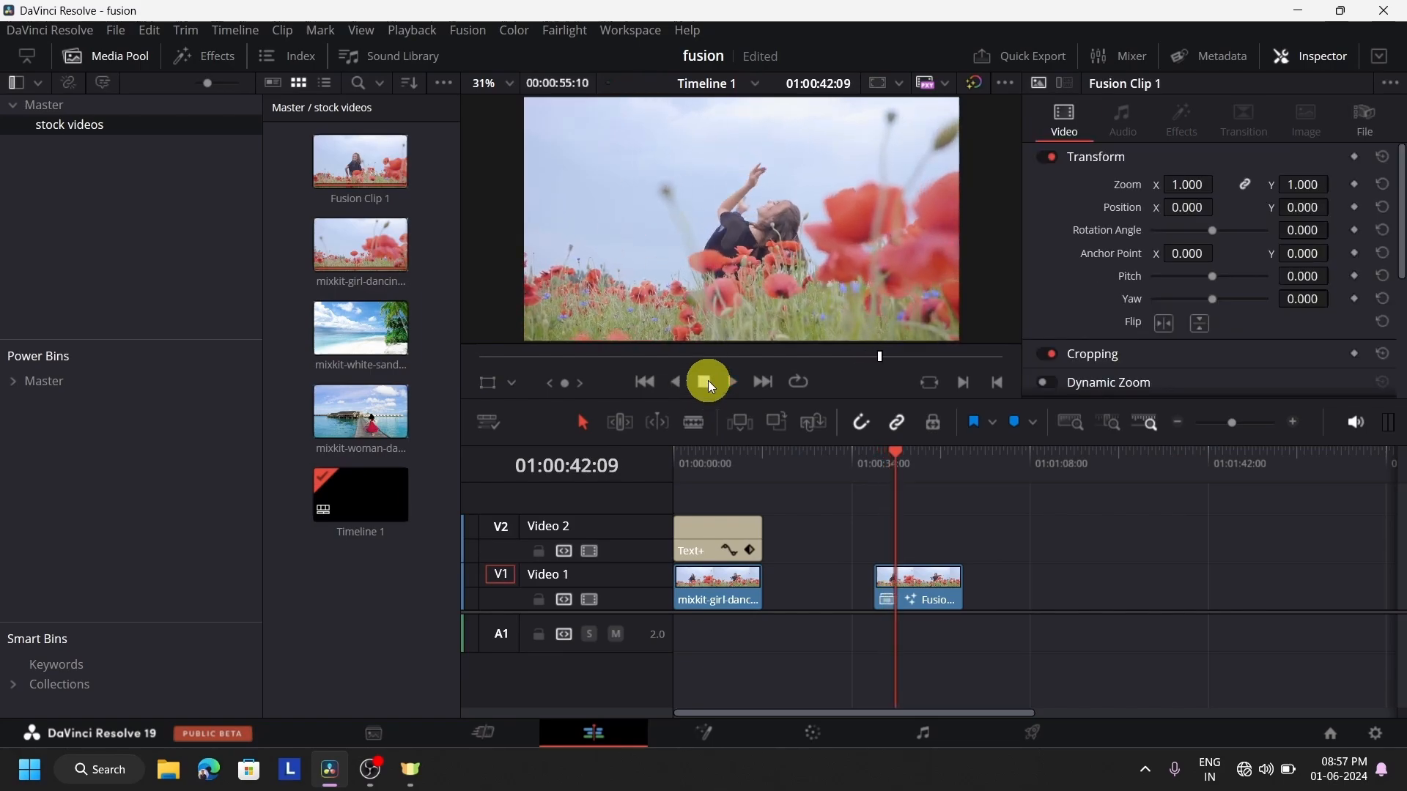
Back in Fusion Clip 1's node graph, delete FastNoise1 and move MediaIn1 up into its place
click(695, 733)
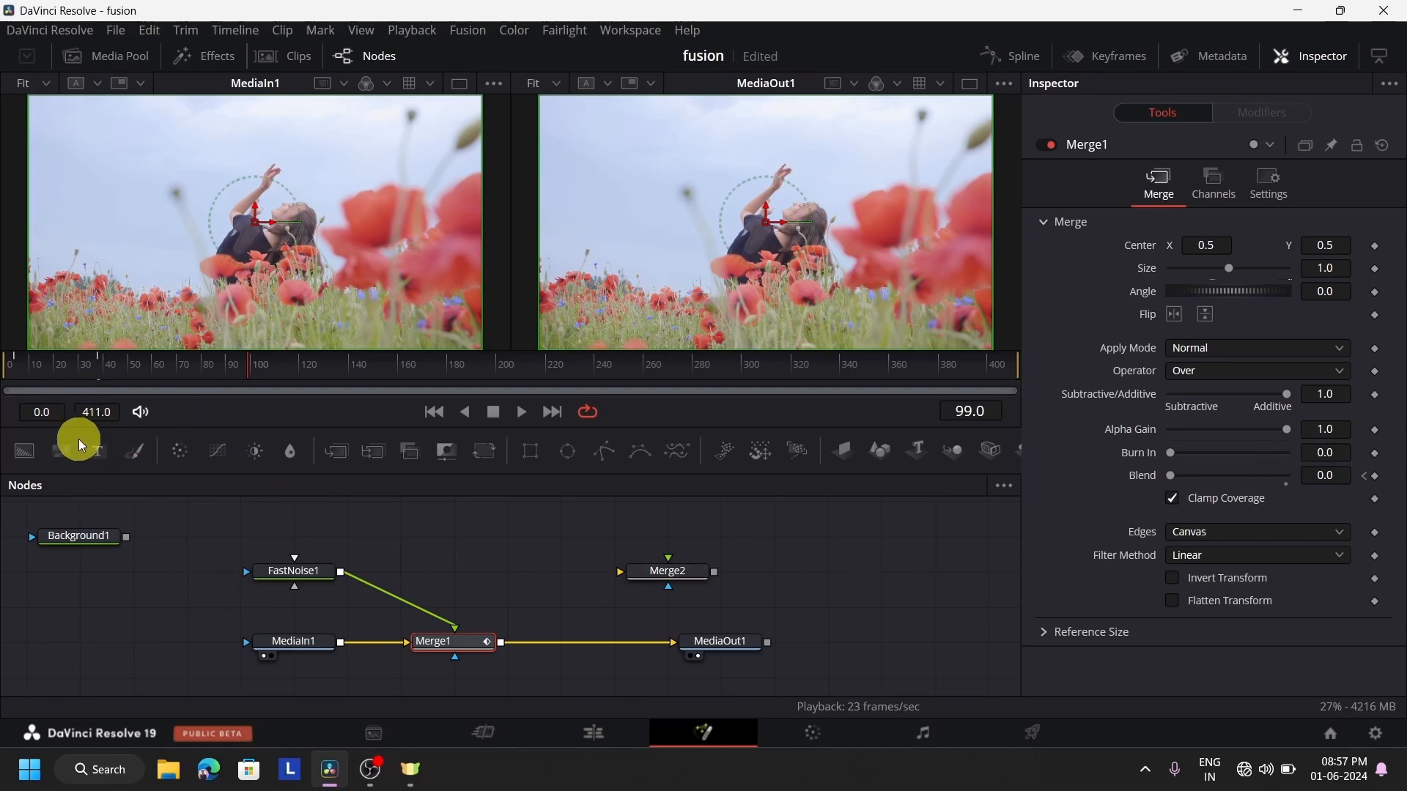
click(296, 573)
key(Delete)
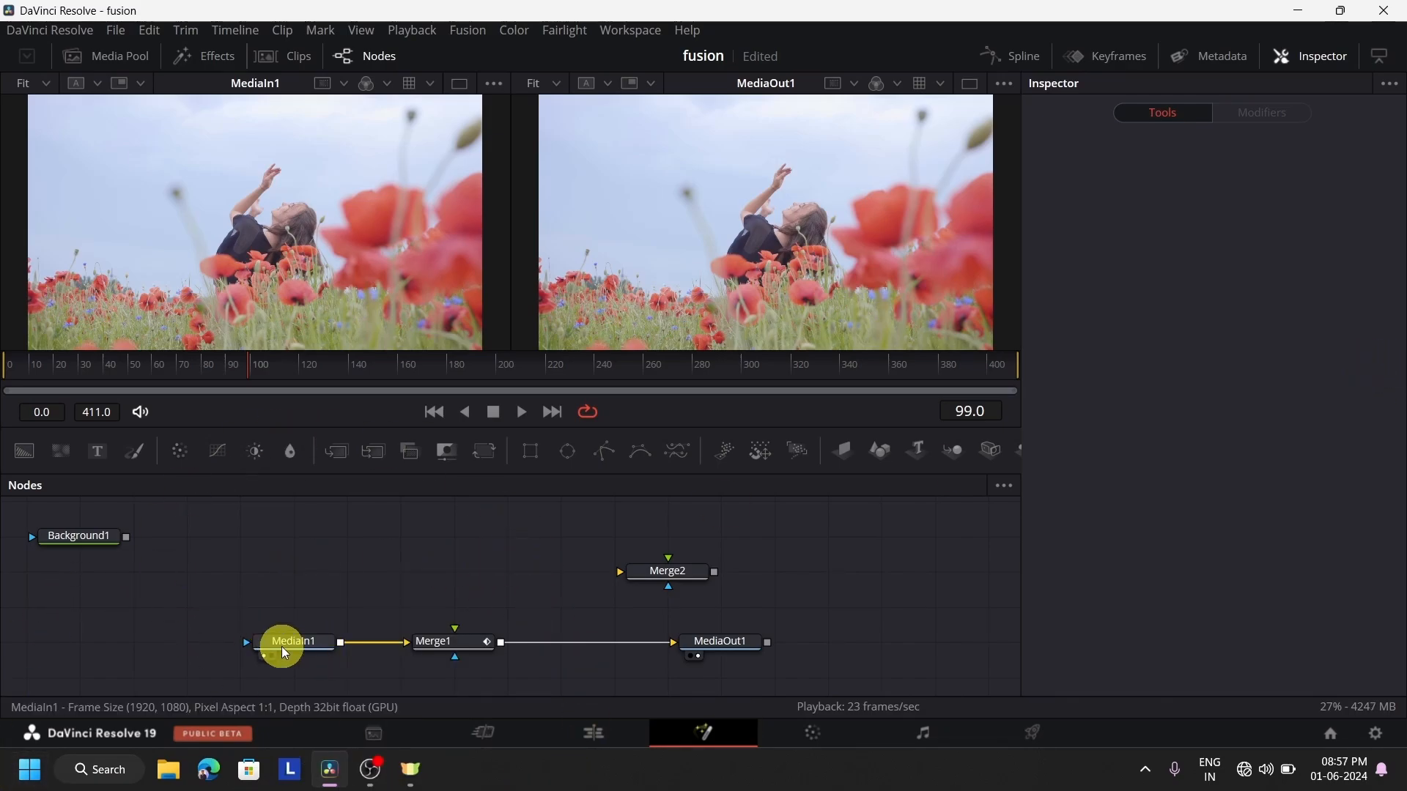
drag(281, 646, 289, 579)
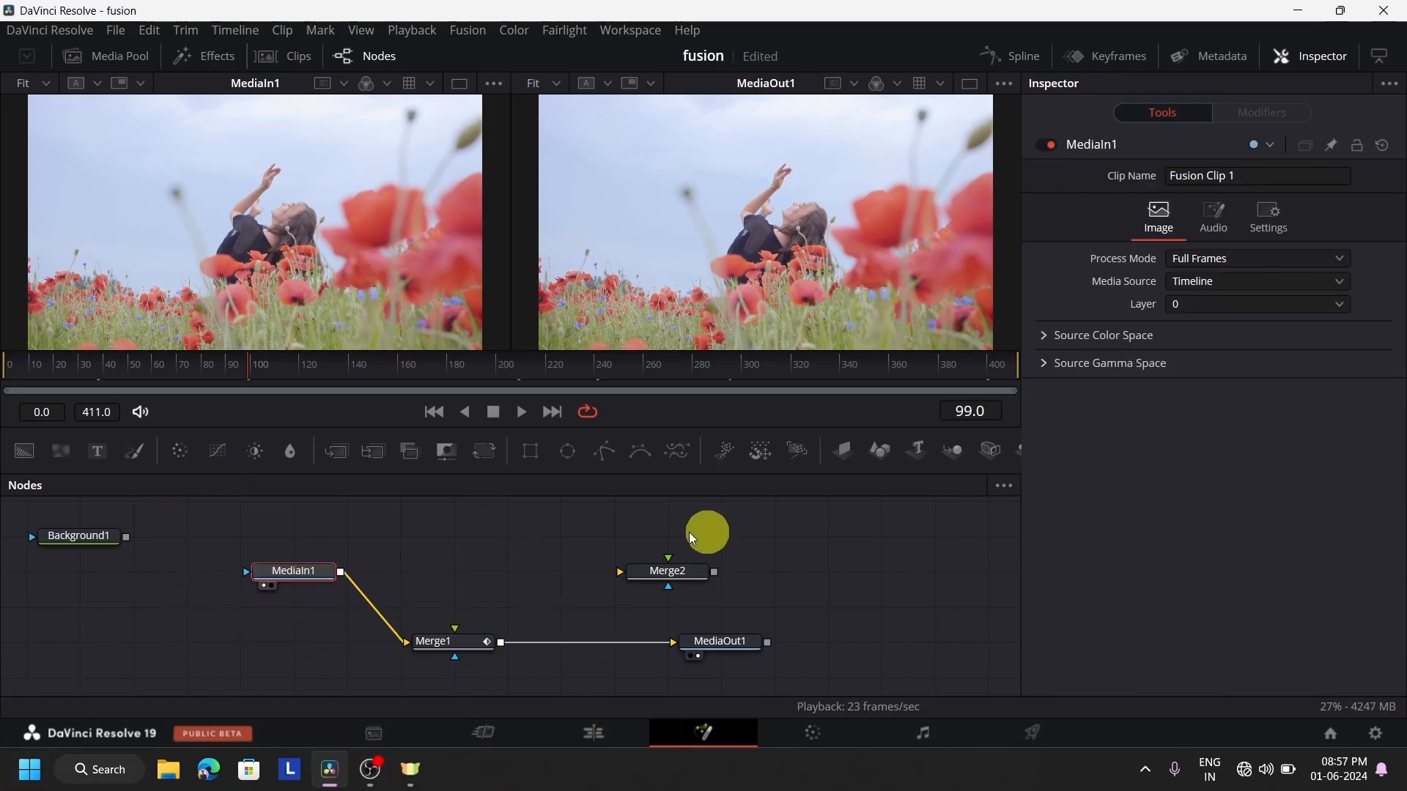
Add a Fusion Composition effect to Video 1 in the edit timeline at about 01:01:09:13, after Fusion Clip 1
click(594, 734)
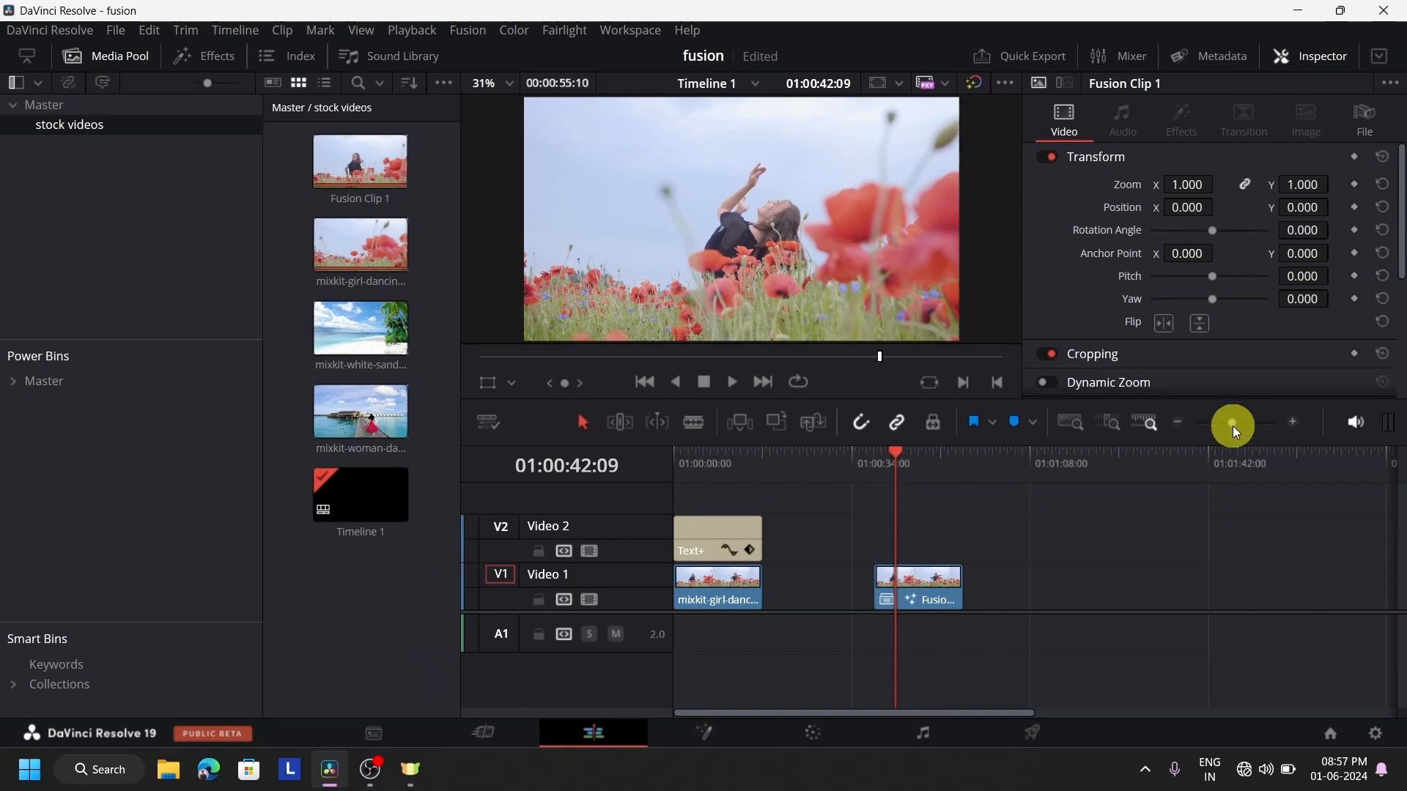
click(989, 480)
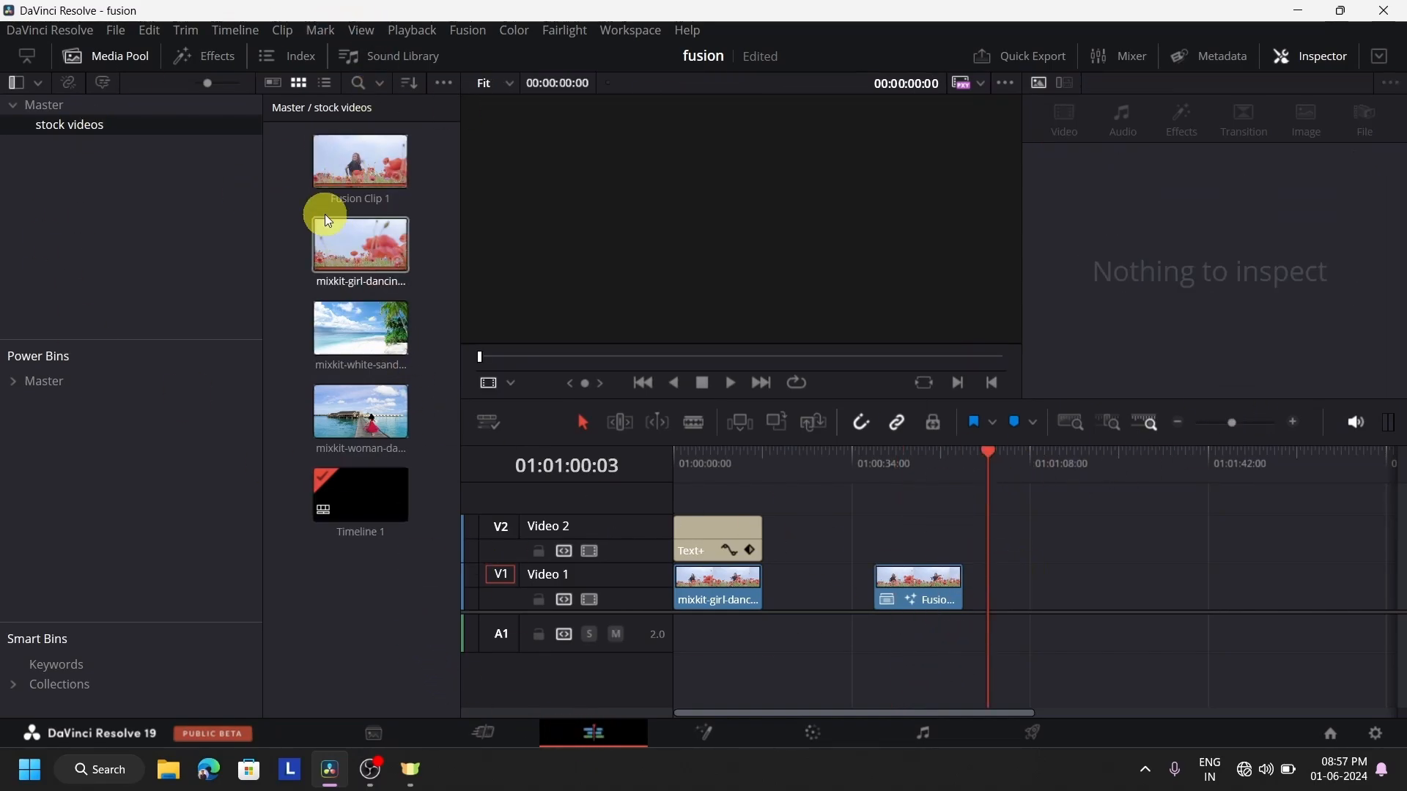
click(134, 59)
click(177, 59)
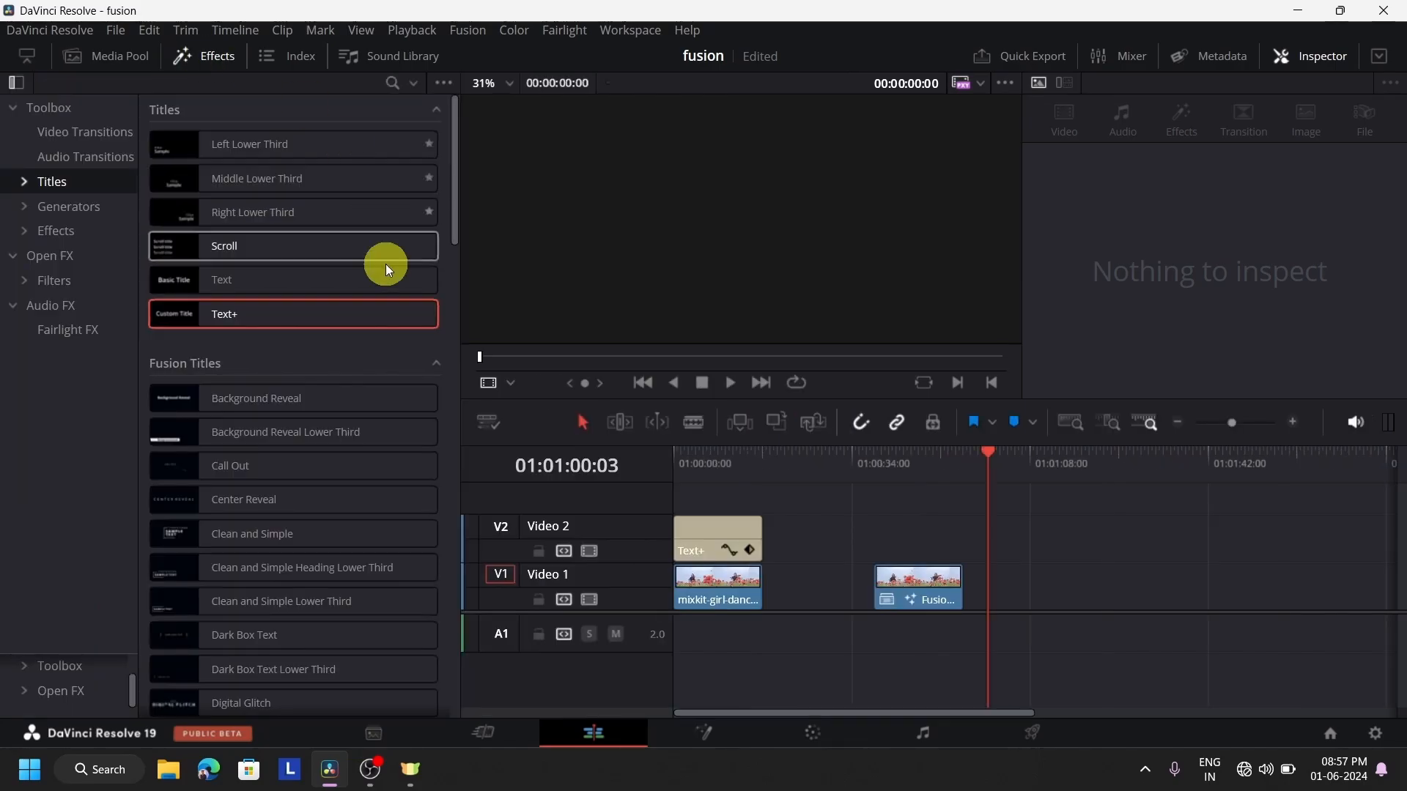
click(98, 235)
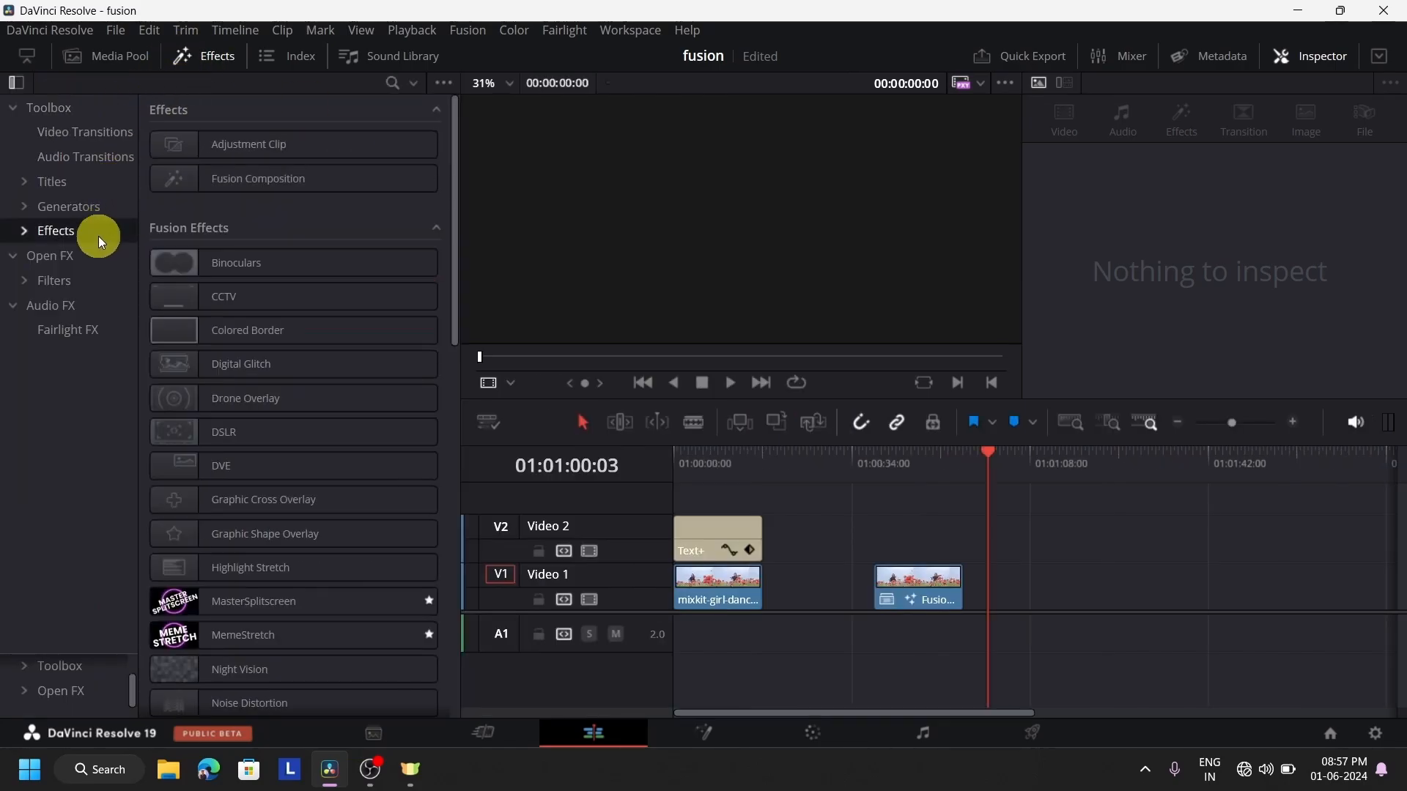
click(256, 185)
drag(1069, 554, 1040, 586)
click(1047, 472)
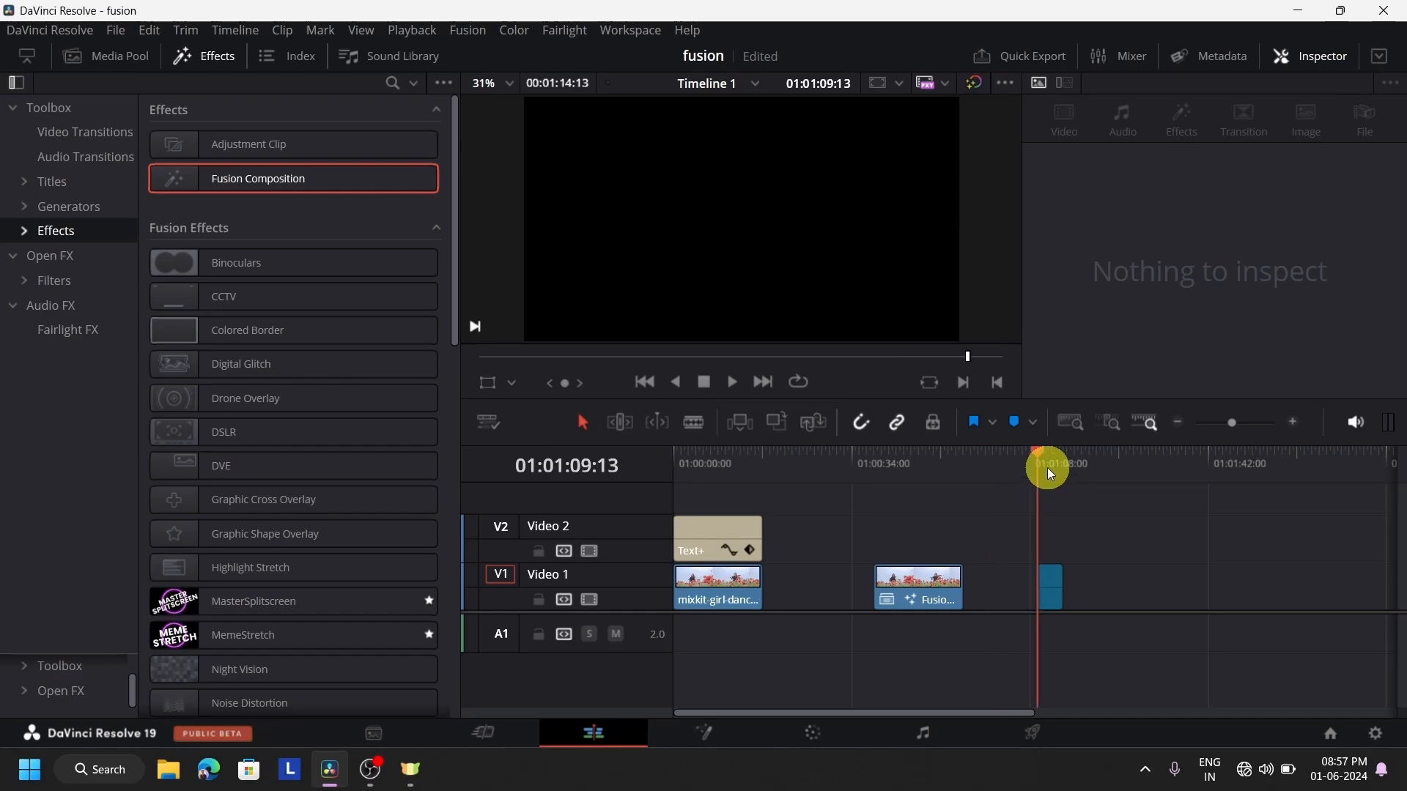
click(205, 55)
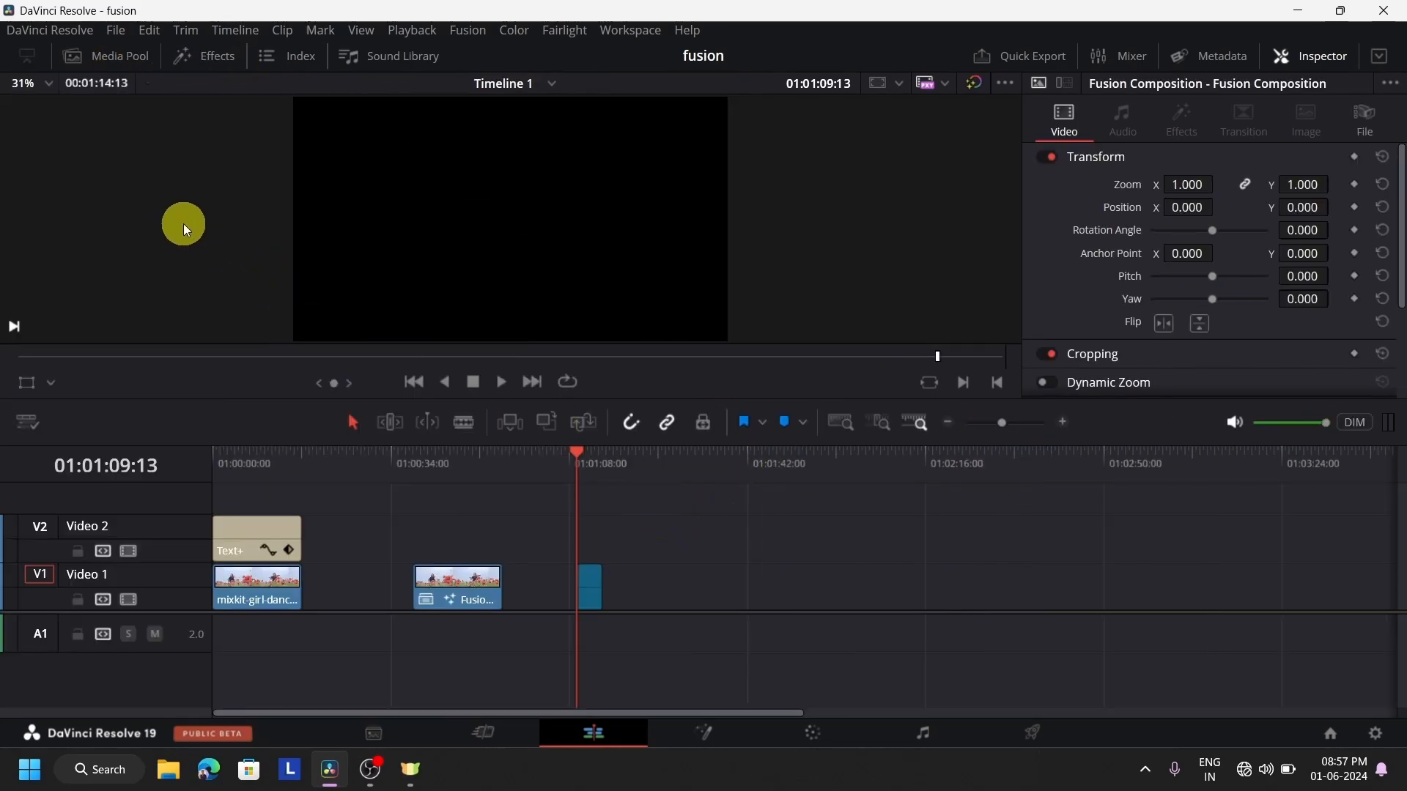
Create a five-second Fusion Composition 1 clip in the media pool and place it on Video 1 at 01:01:30:00
click(125, 68)
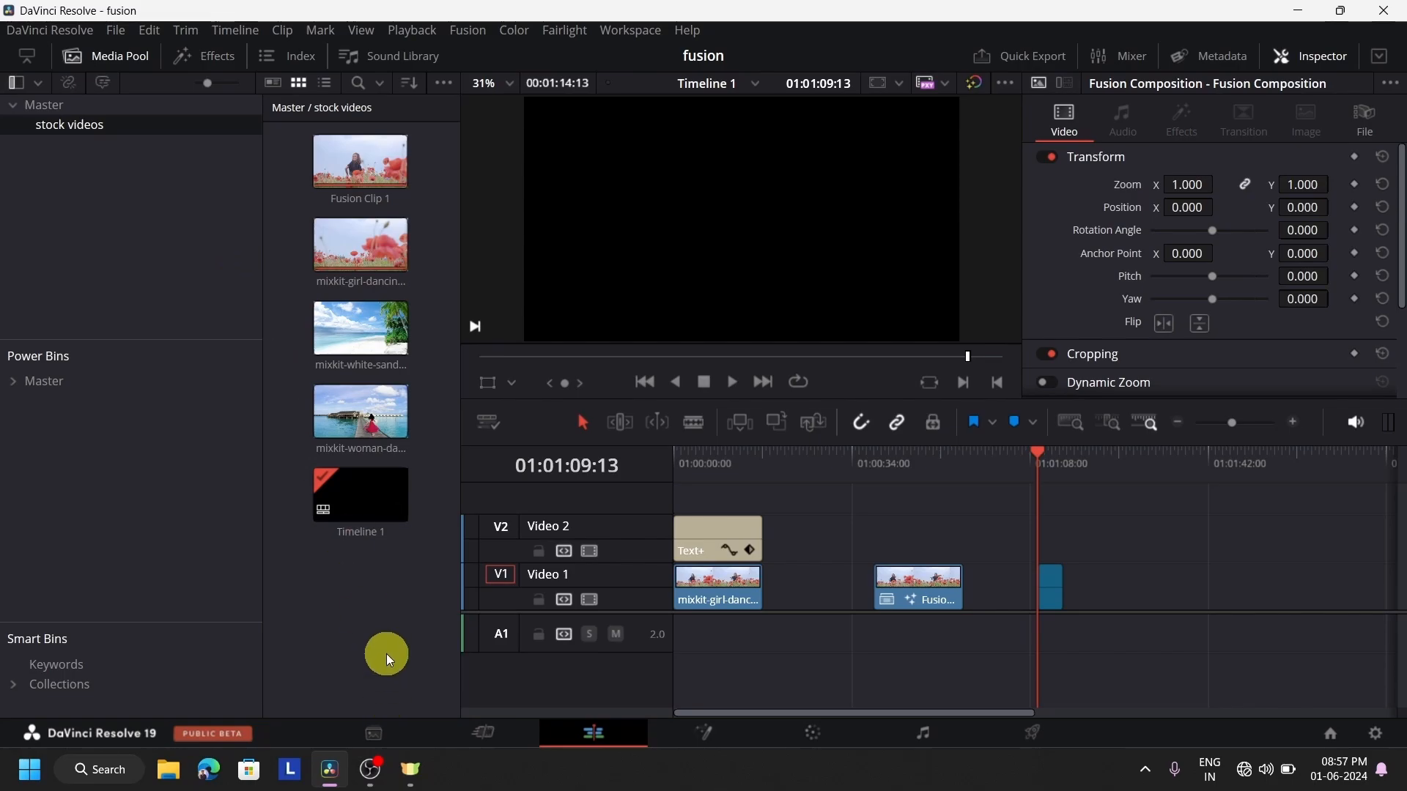
click(385, 596)
right_click(387, 571)
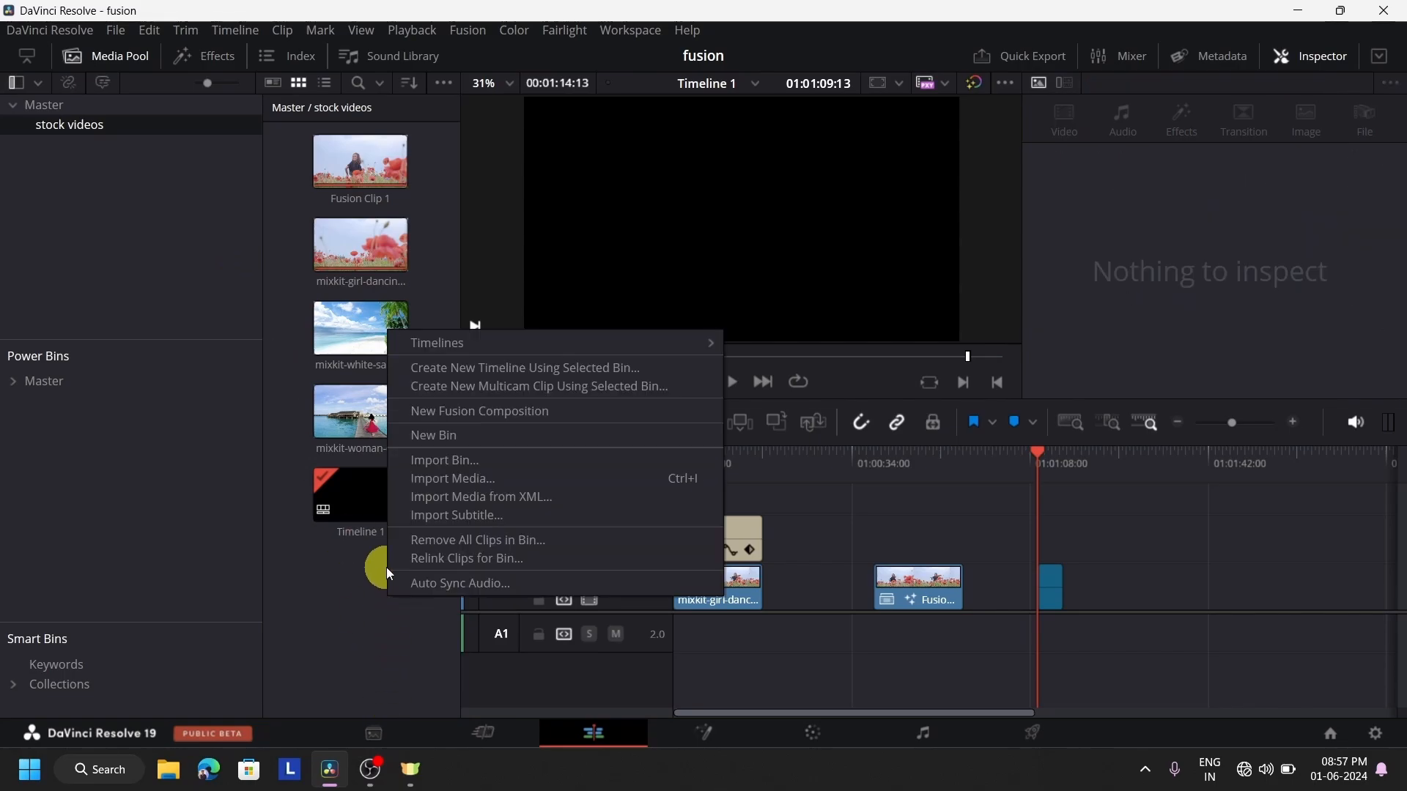
click(494, 412)
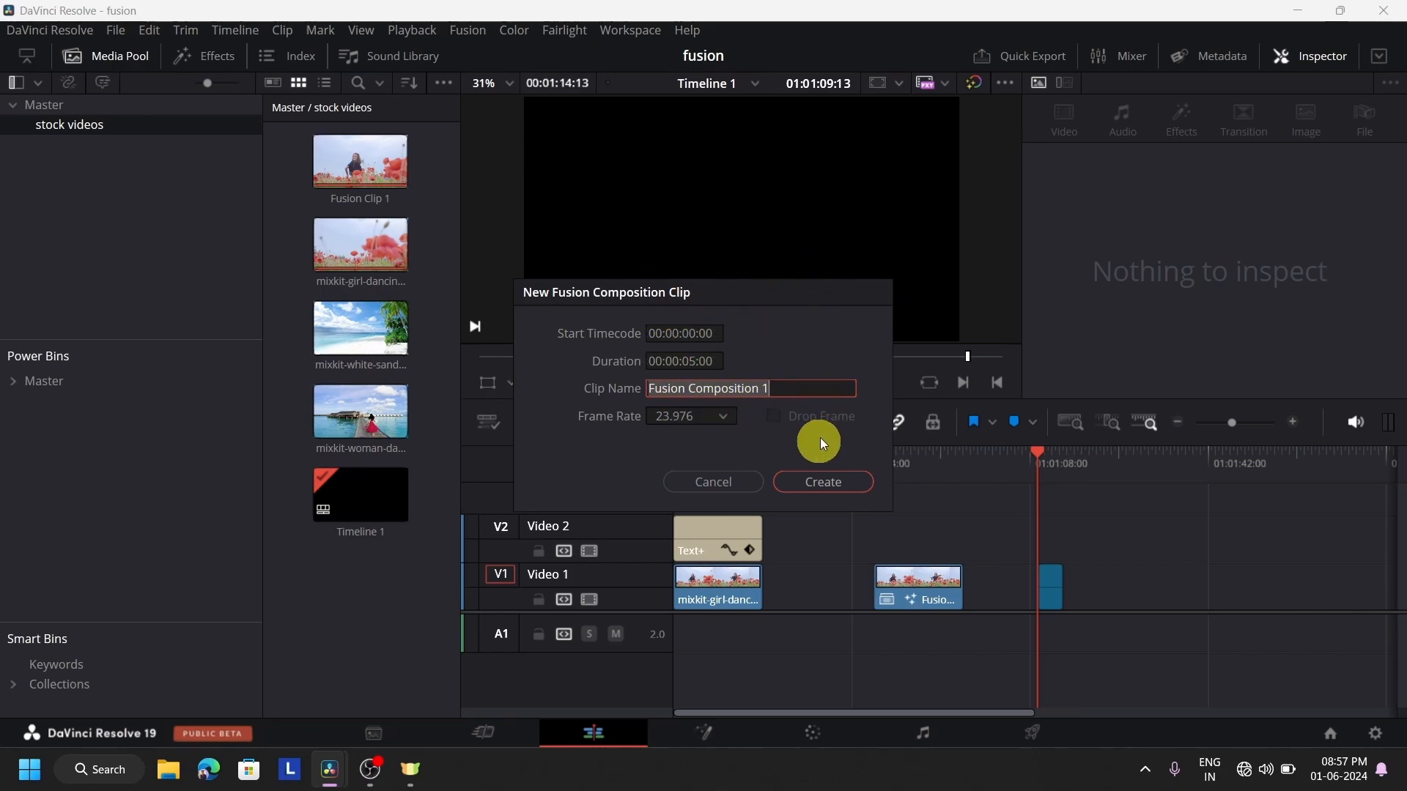
click(822, 482)
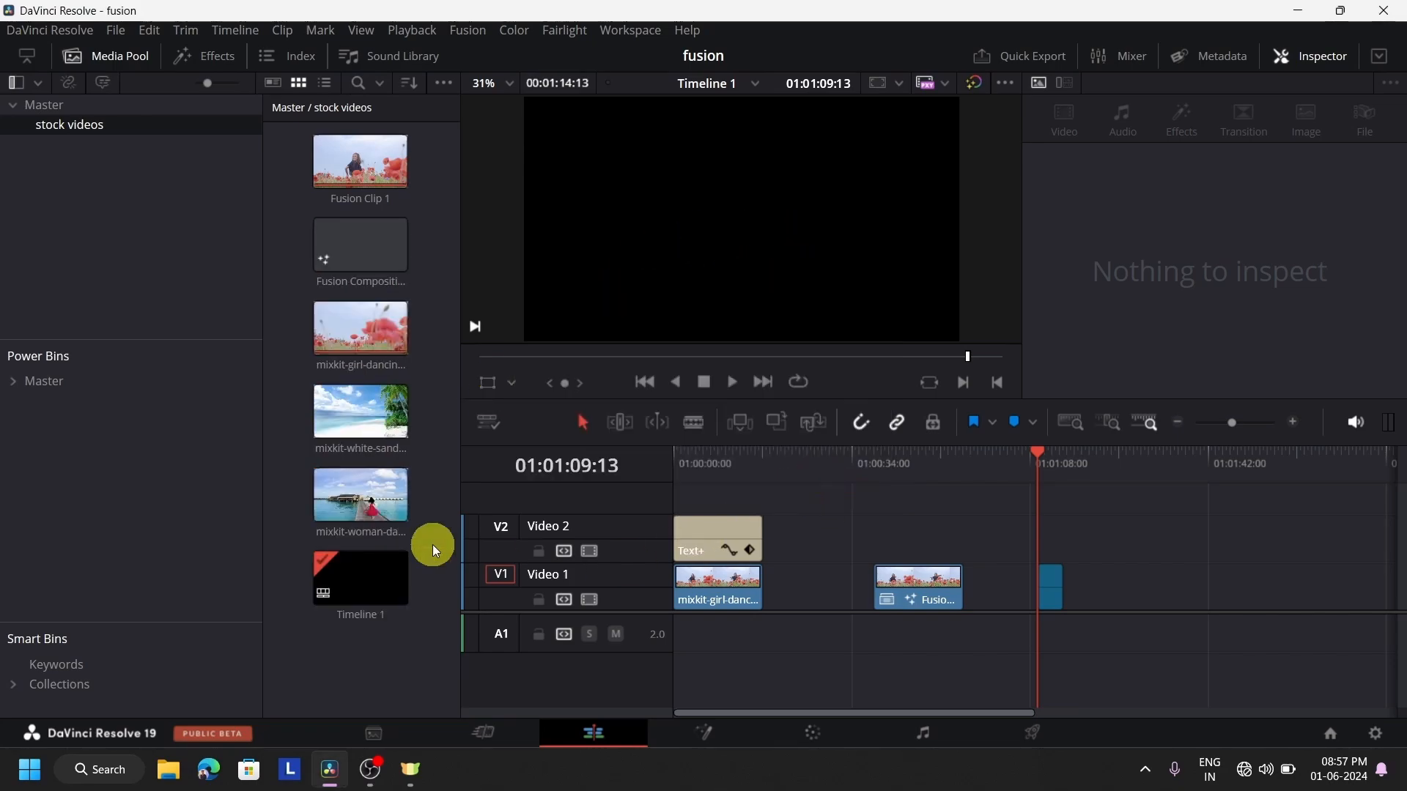
drag(355, 247, 1145, 572)
click(1131, 484)
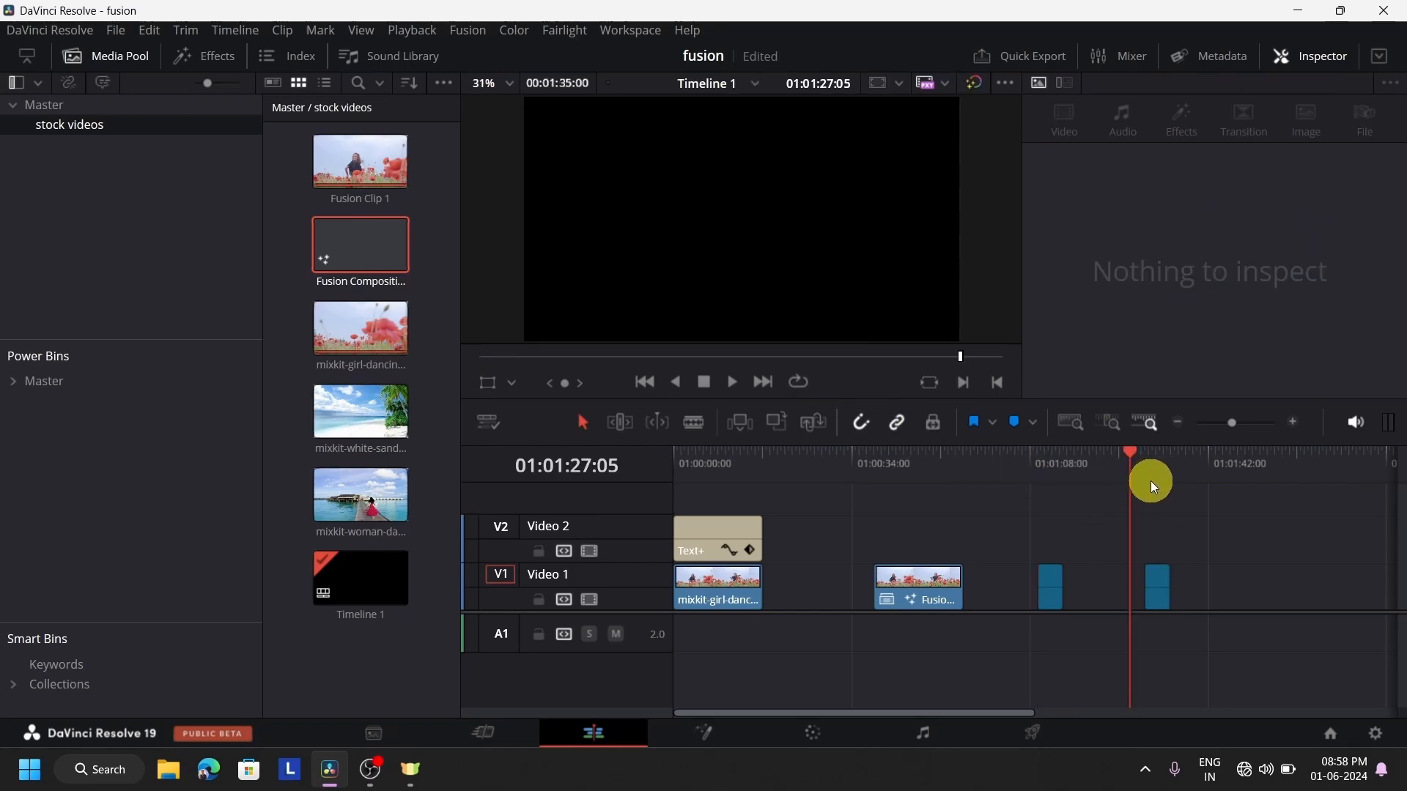
click(1150, 481)
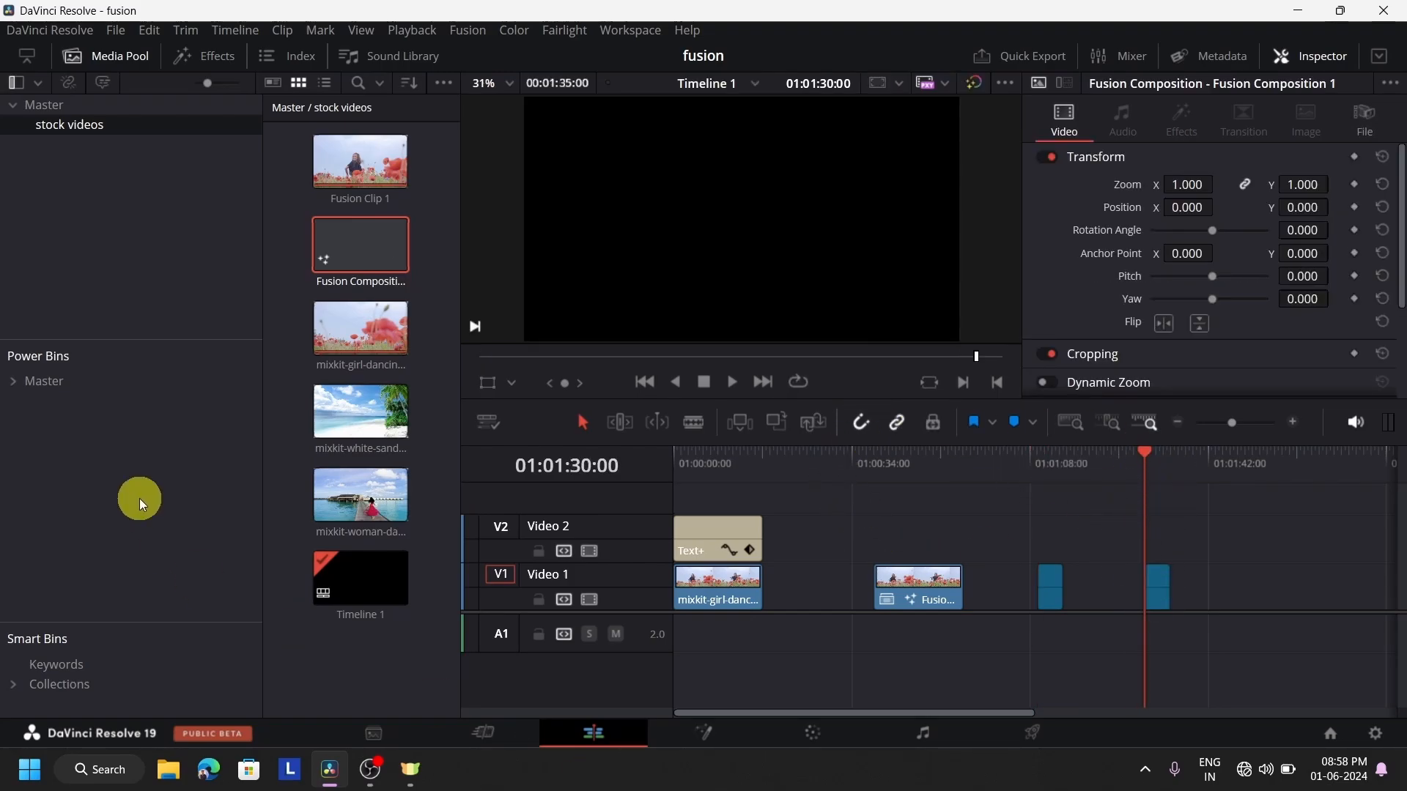
Open the first Fusion Composition clip on the Fusion page at 01:01:11:16 and move MediaOut1 well to the right
click(1061, 463)
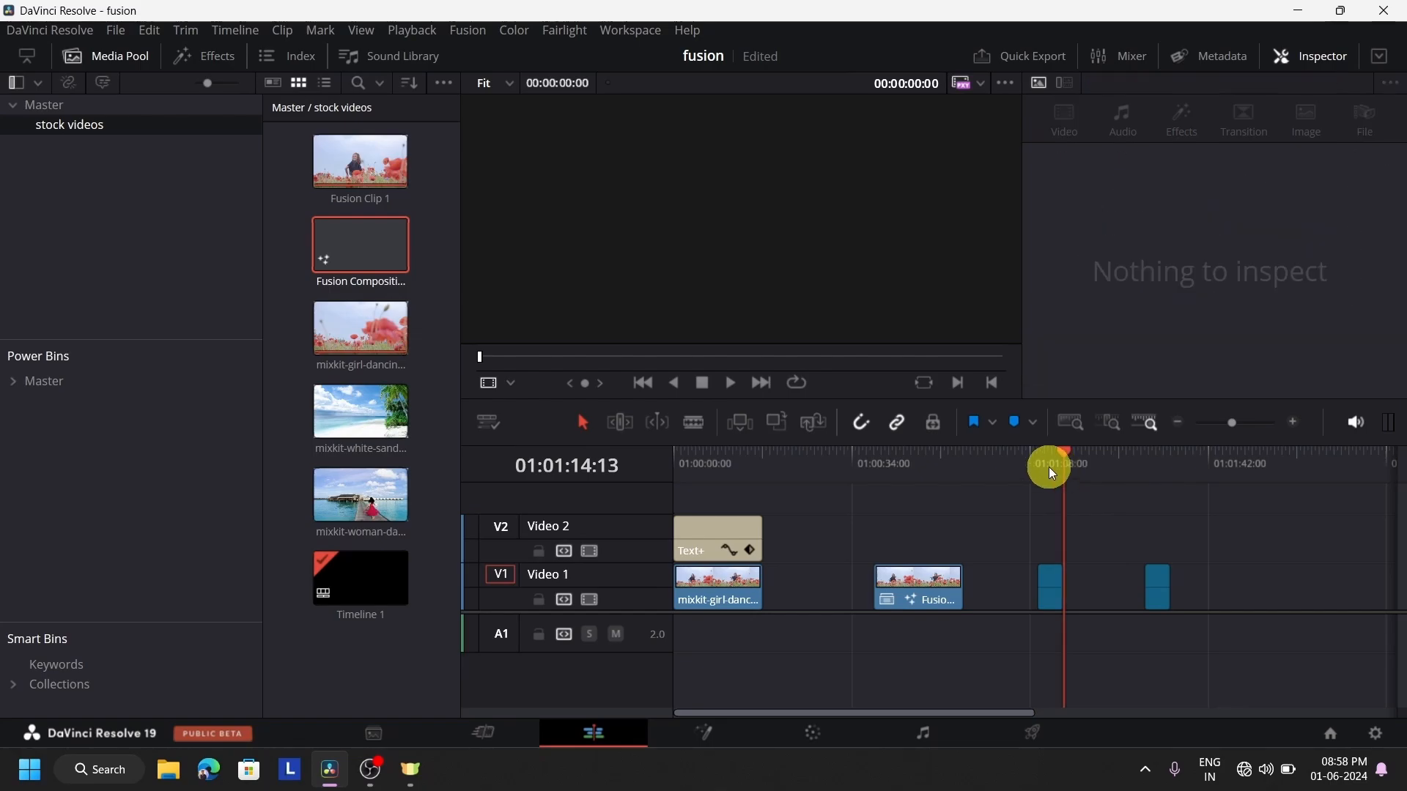
click(1048, 467)
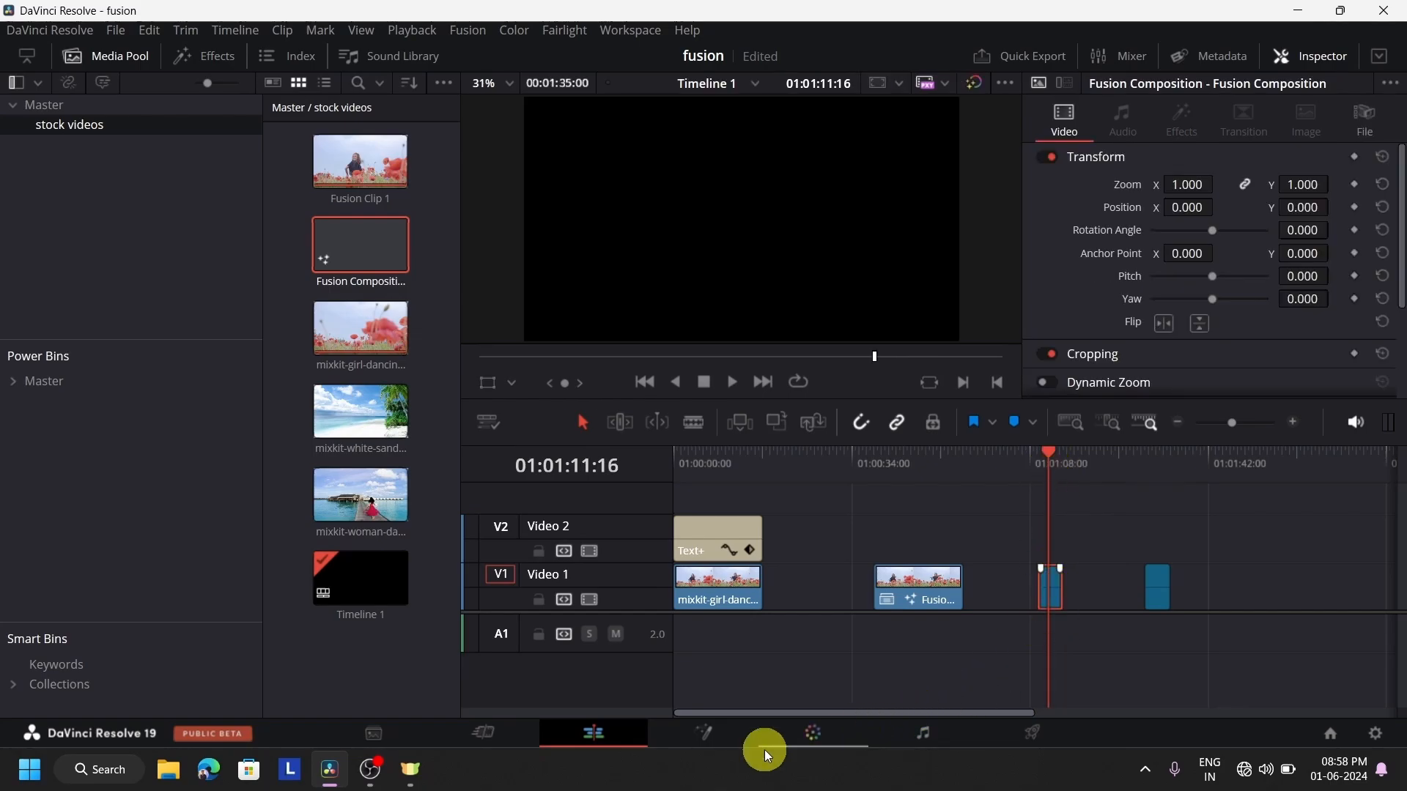
click(716, 740)
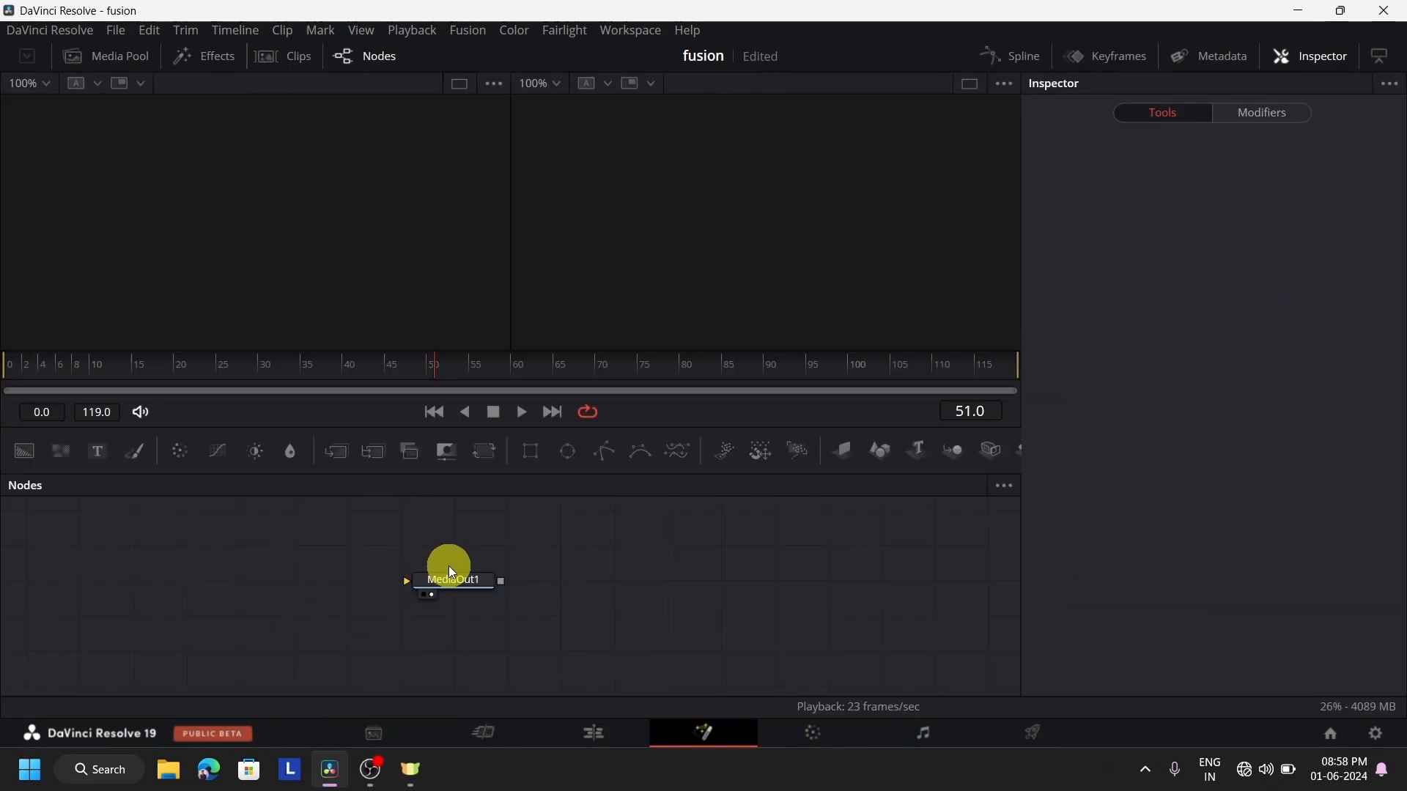
drag(449, 585, 777, 582)
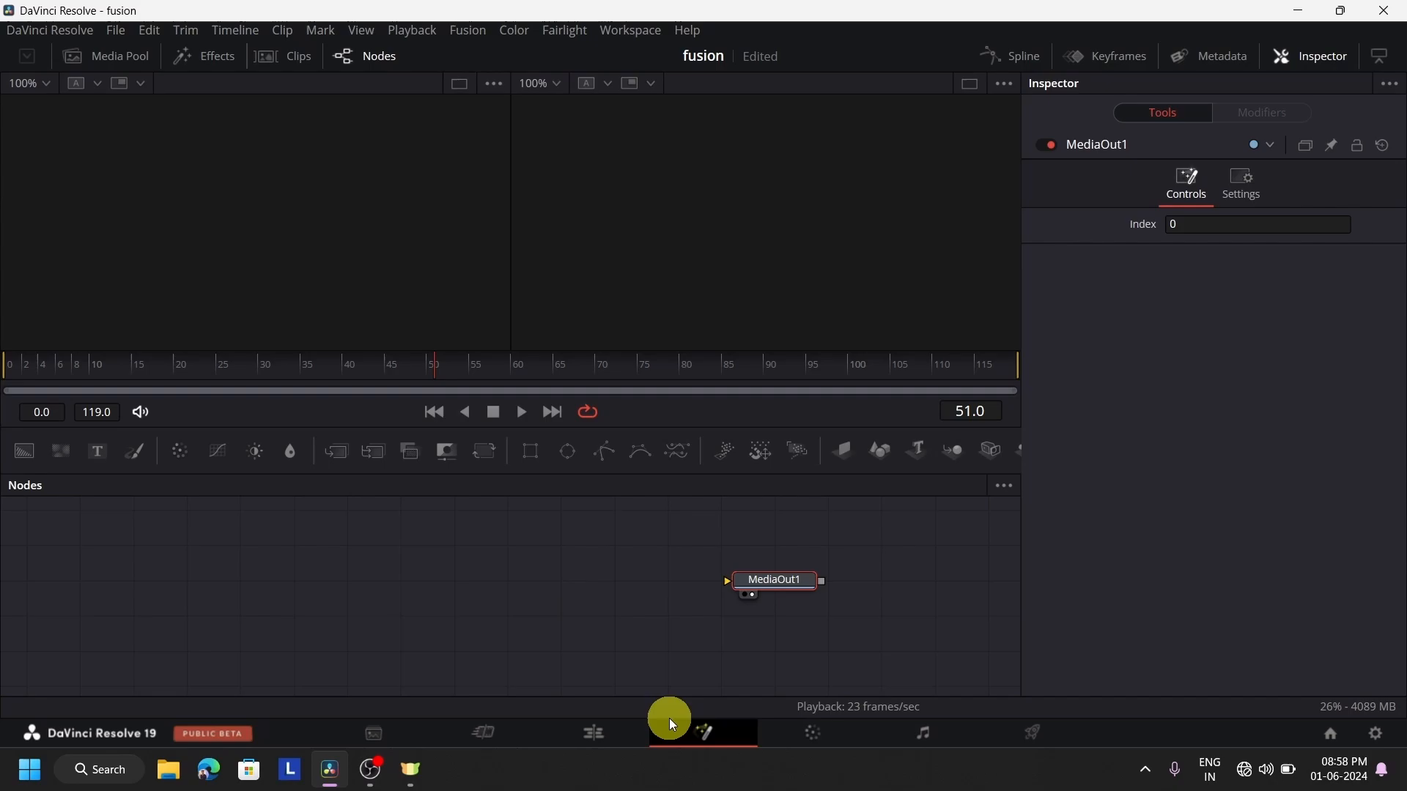
Check the composition clip in the edit timeline, then reopen it in Fusion and add an unconnected Background node left of MediaOut1
click(616, 737)
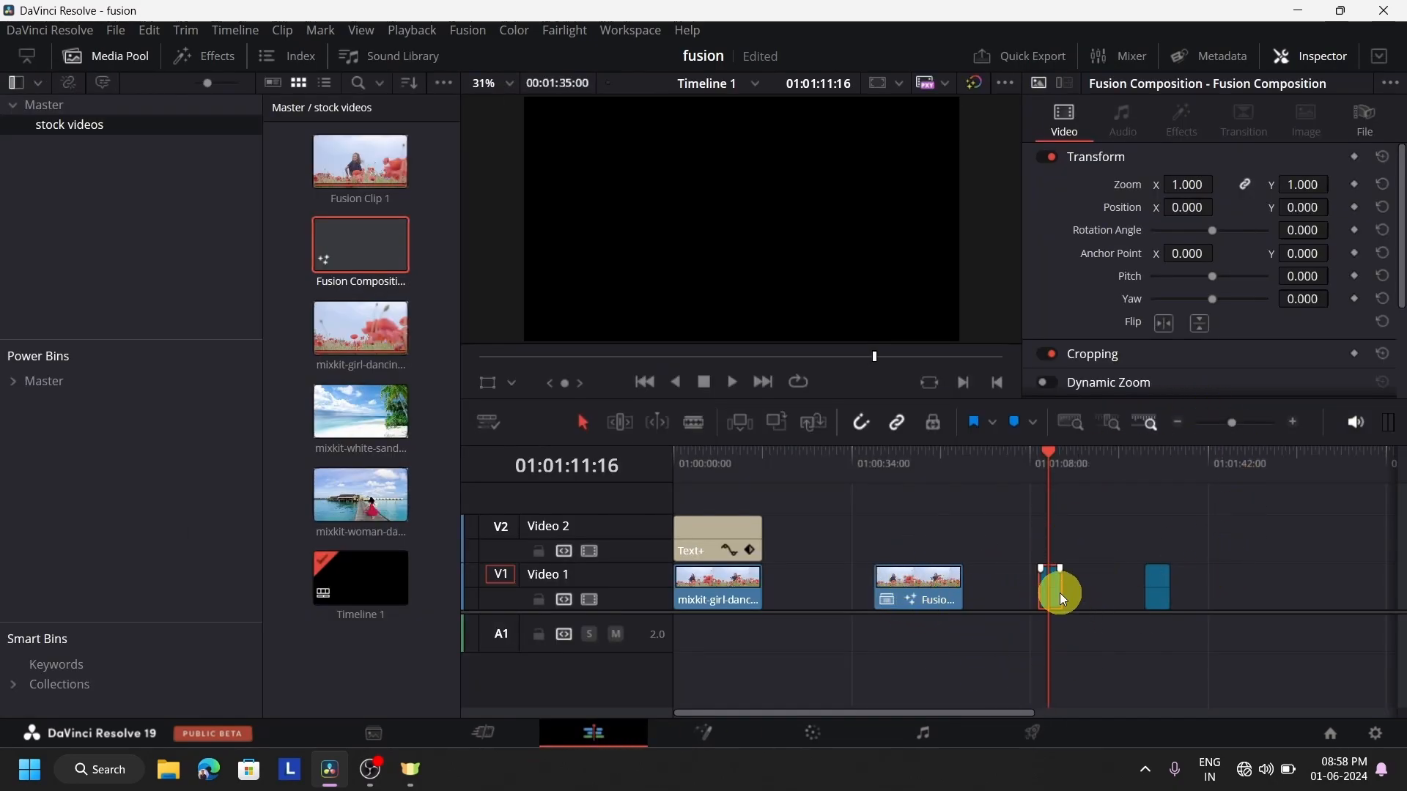
scroll(1059, 593, down, 3)
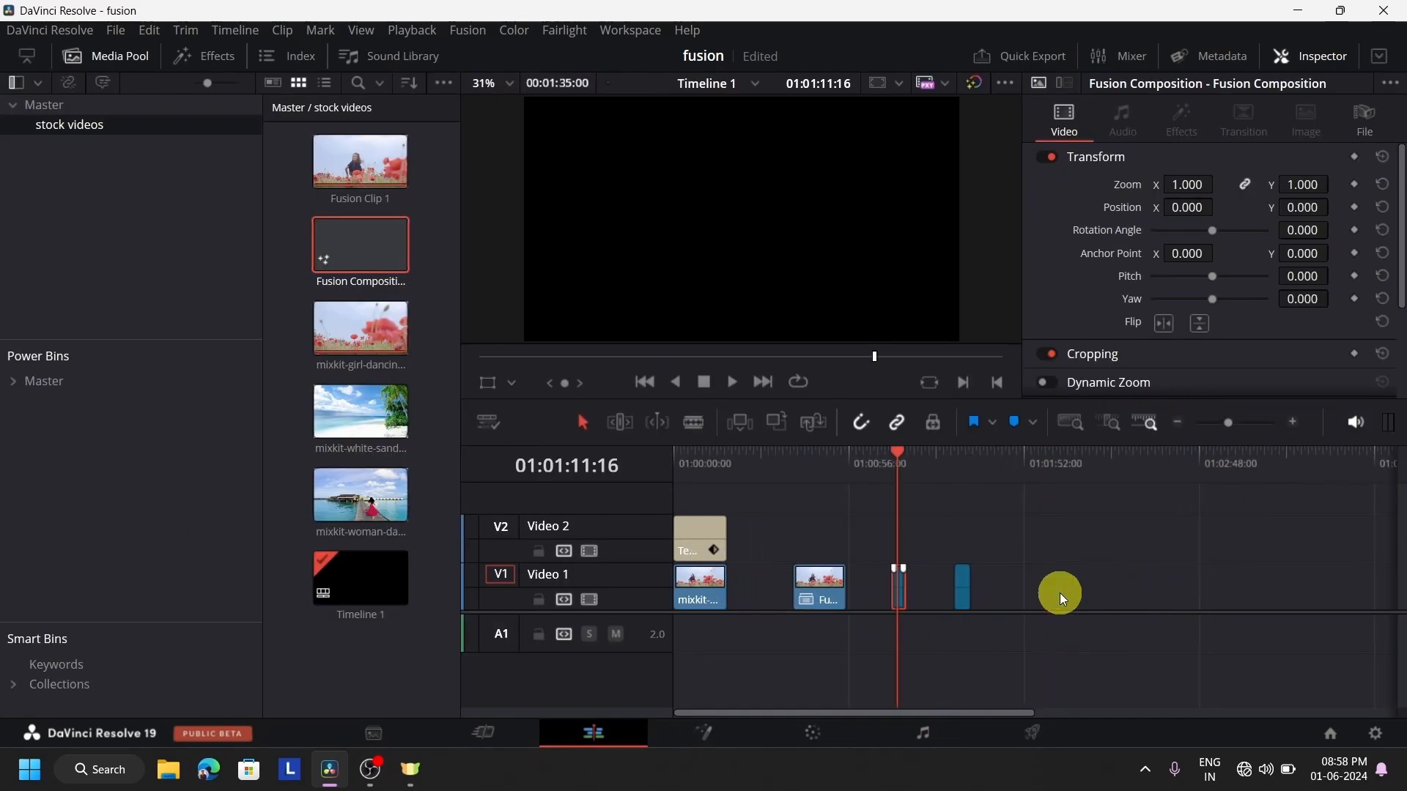
scroll(1060, 593, up, 4)
scroll(1052, 557, up, 1)
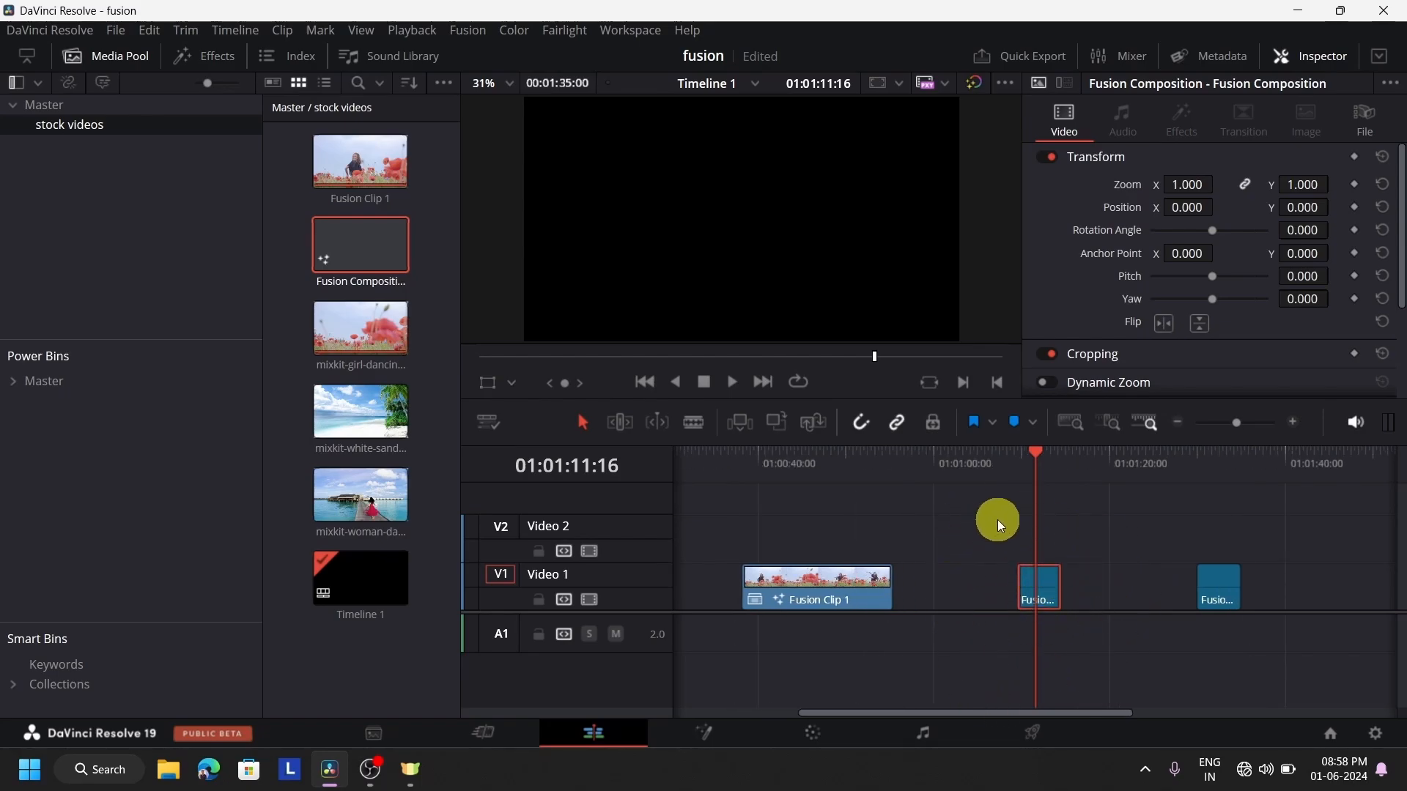
click(666, 743)
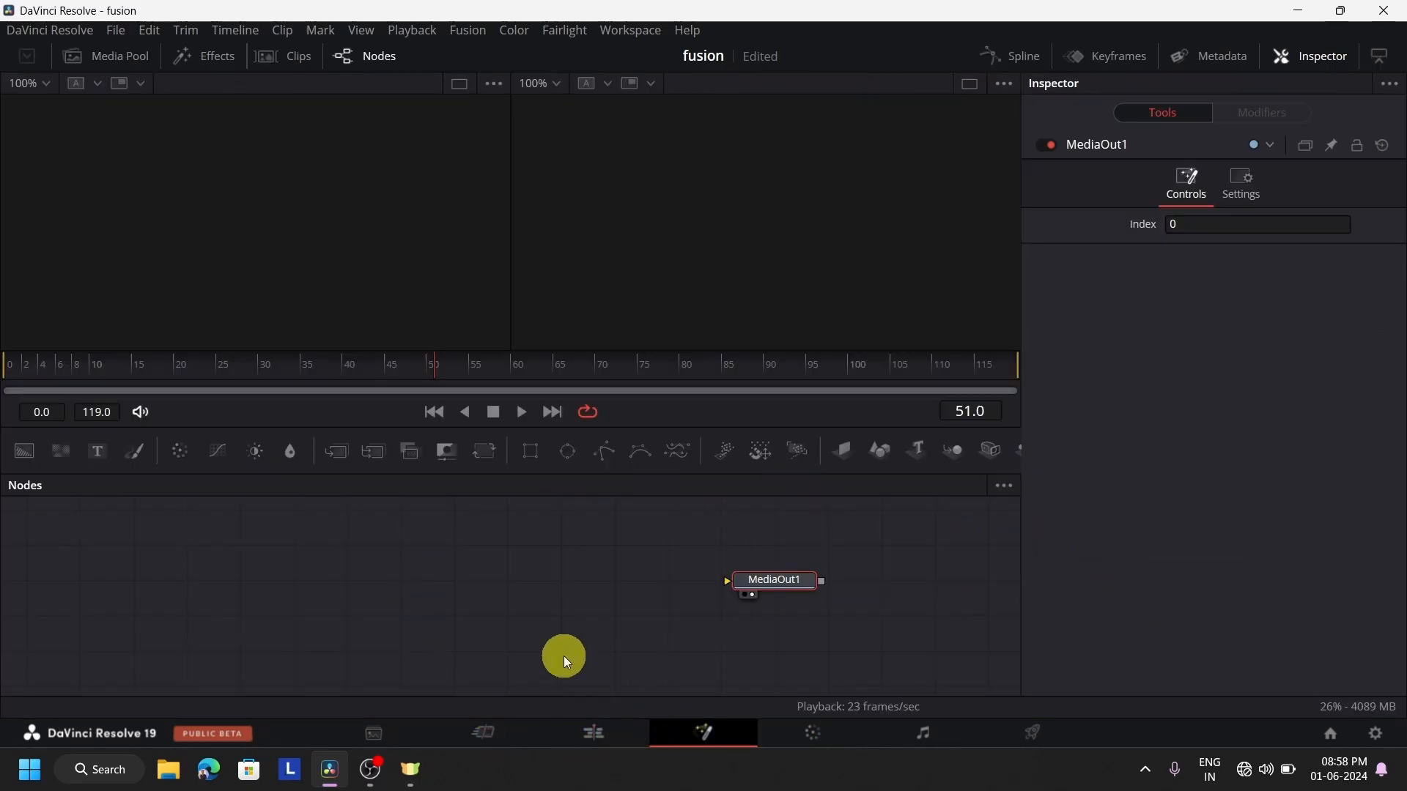
drag(22, 460, 116, 626)
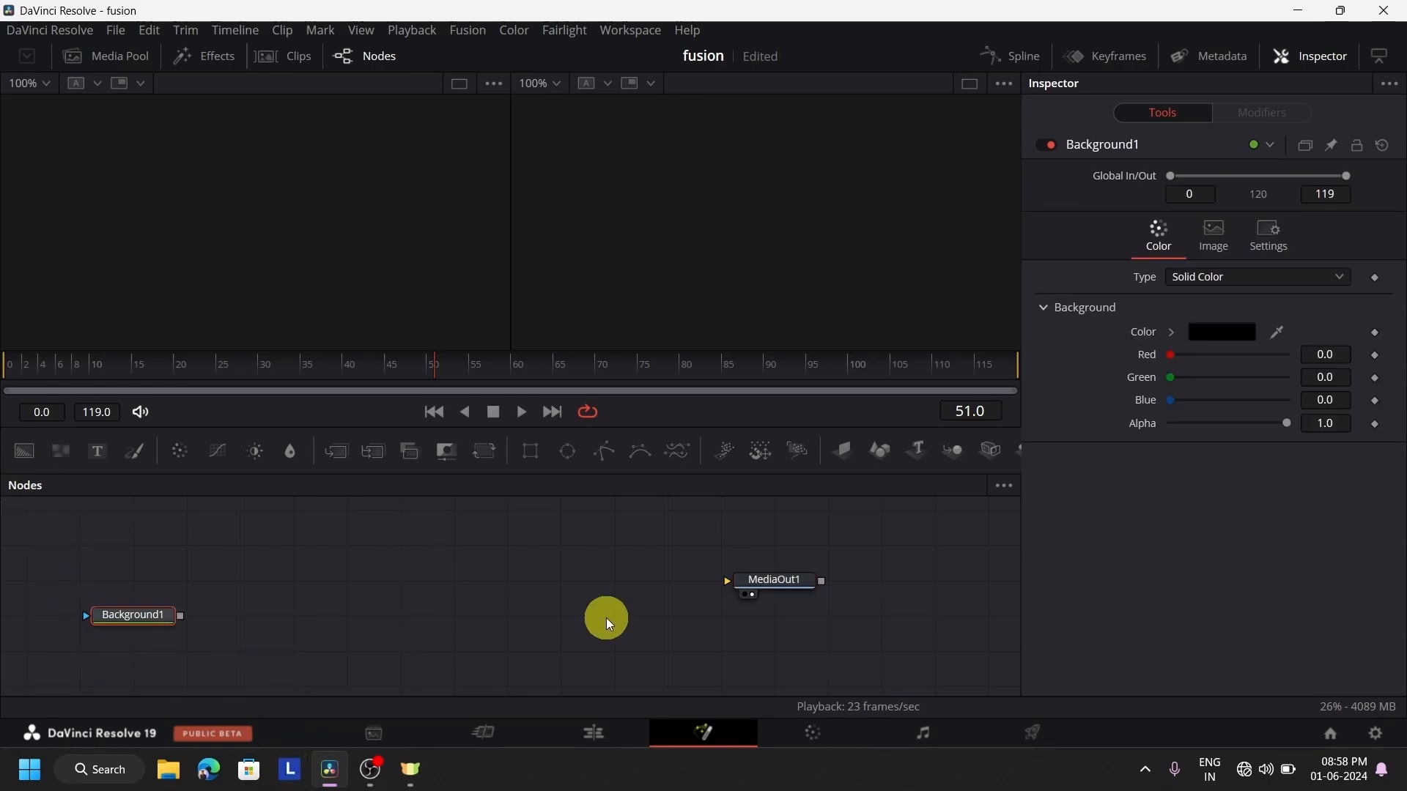
Align MediaOut1 with Background1, connect the two nodes, and set the background's solid color to dark blue #0e1f4d
drag(788, 597, 788, 631)
drag(186, 617, 727, 618)
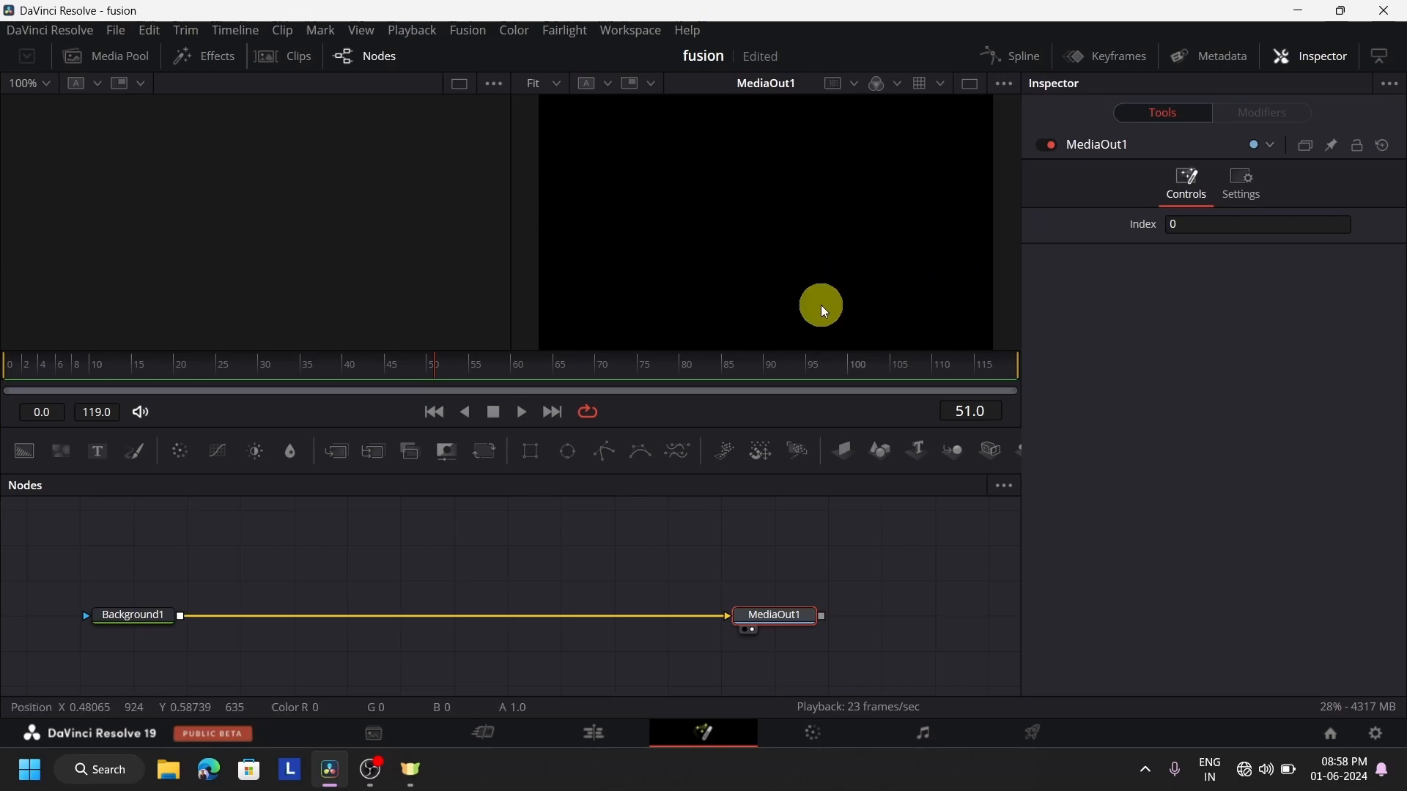
click(124, 614)
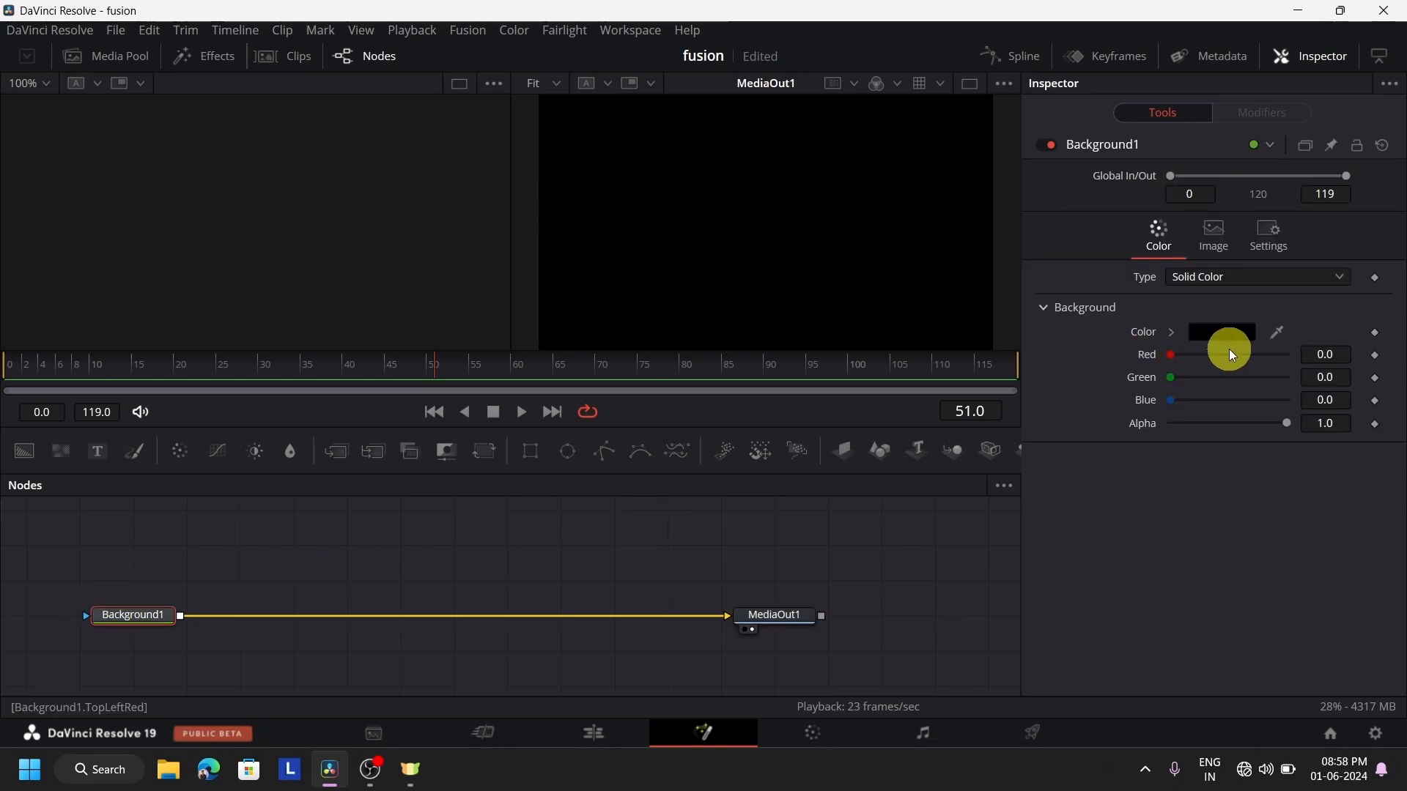
click(1238, 333)
drag(812, 390, 762, 265)
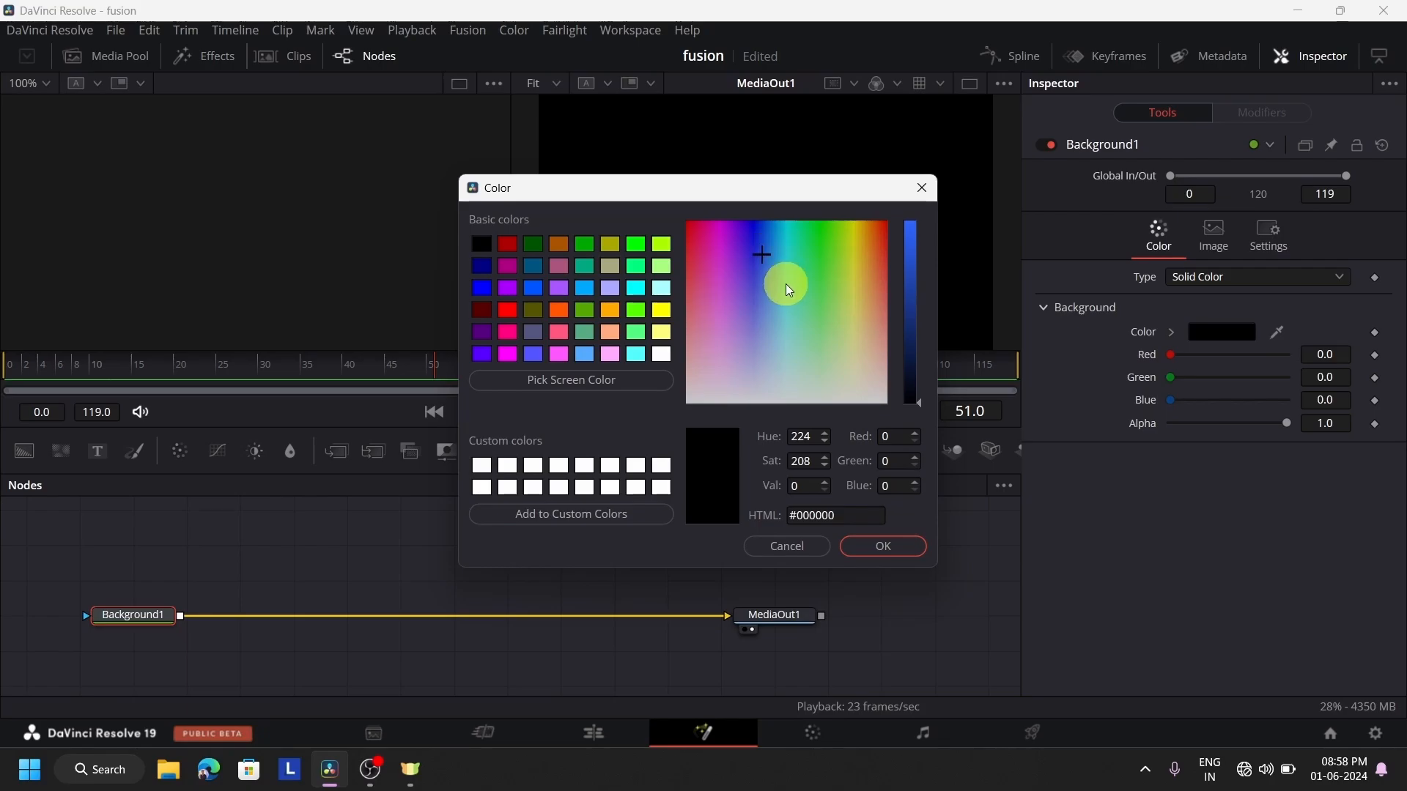
drag(908, 239, 907, 349)
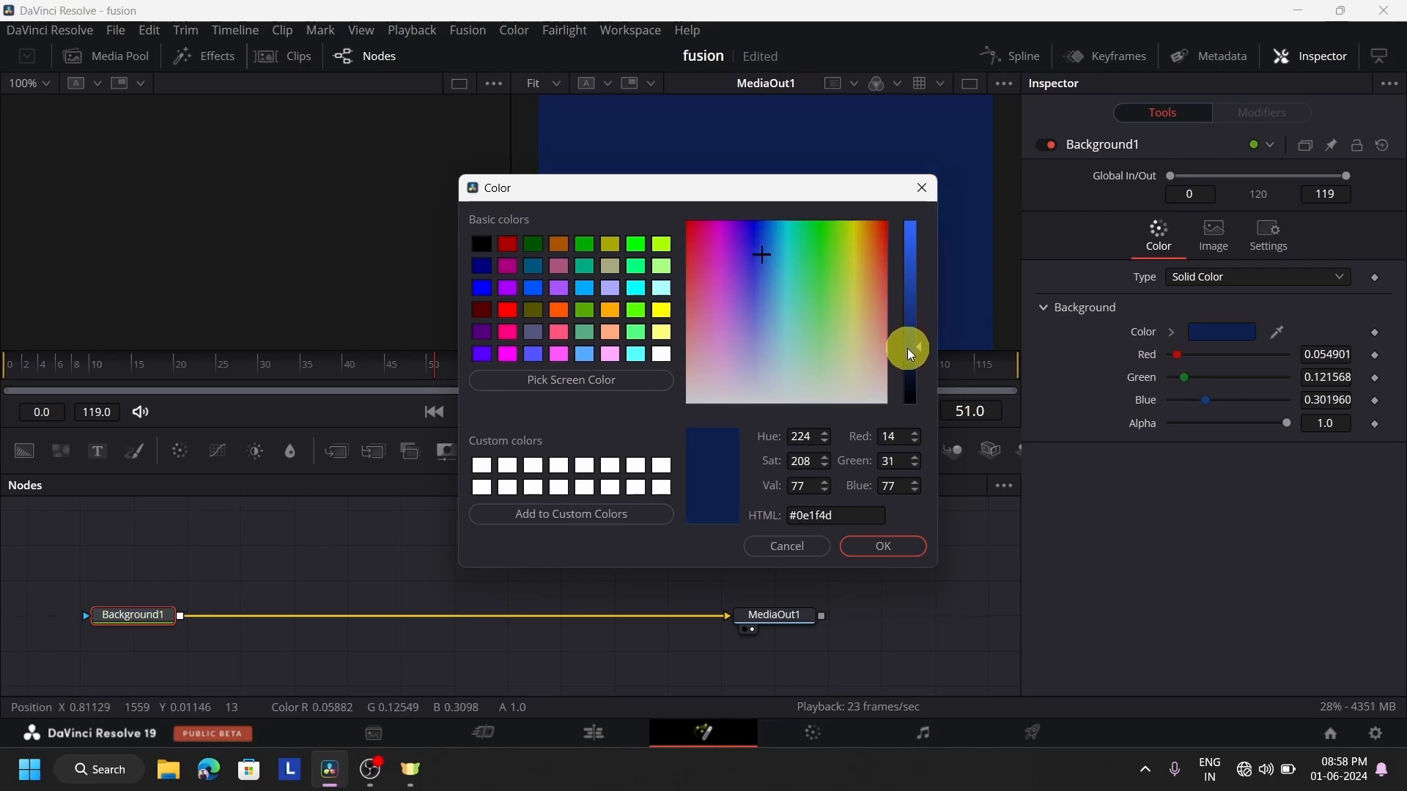
click(878, 548)
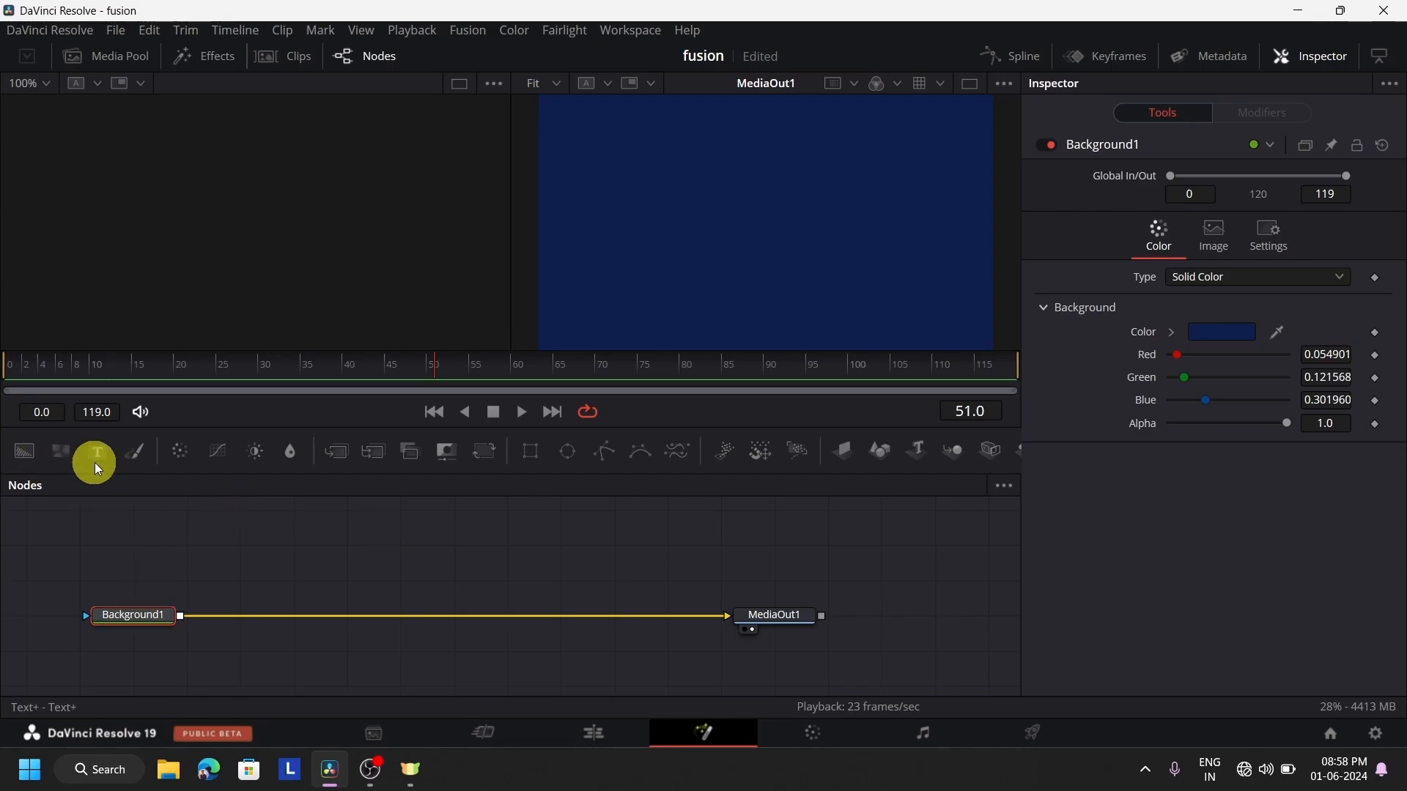
Add a Text+ node above Background1 and composite it as foreground through a Merge node on the connection to MediaOut1
drag(95, 463, 145, 544)
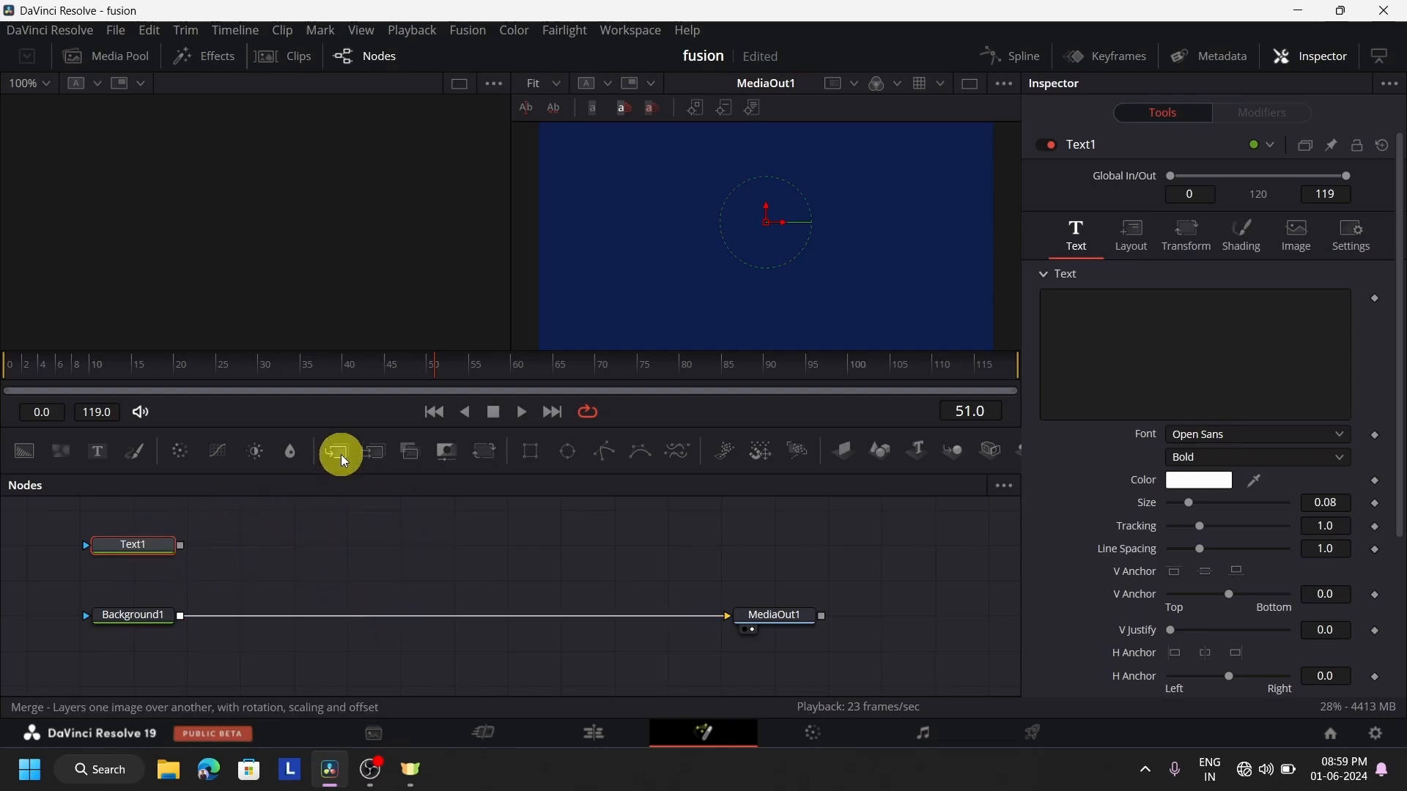
drag(341, 456, 359, 617)
drag(187, 544, 350, 606)
drag(182, 546, 347, 603)
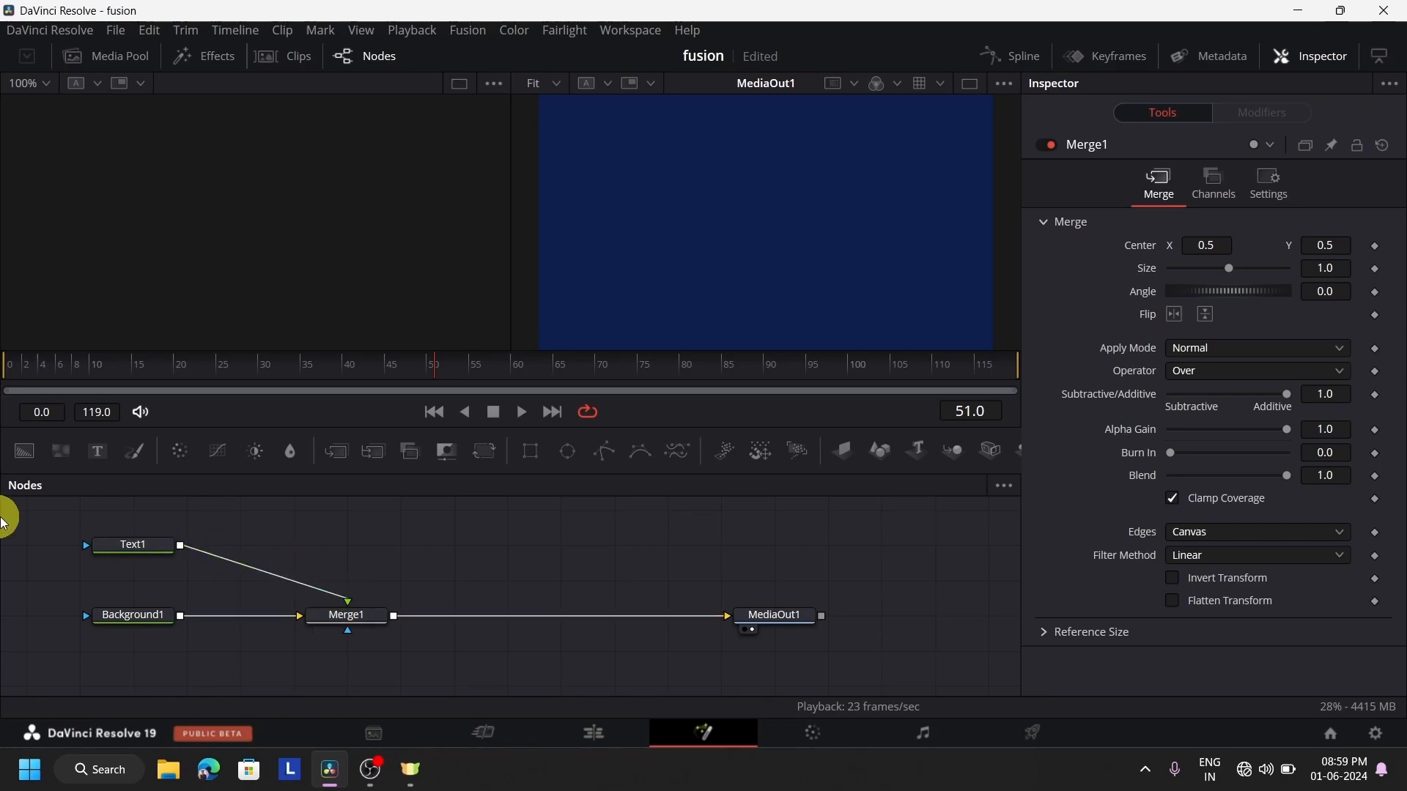
Enter "OC SQUARE" as the text of the Text1 node
click(135, 546)
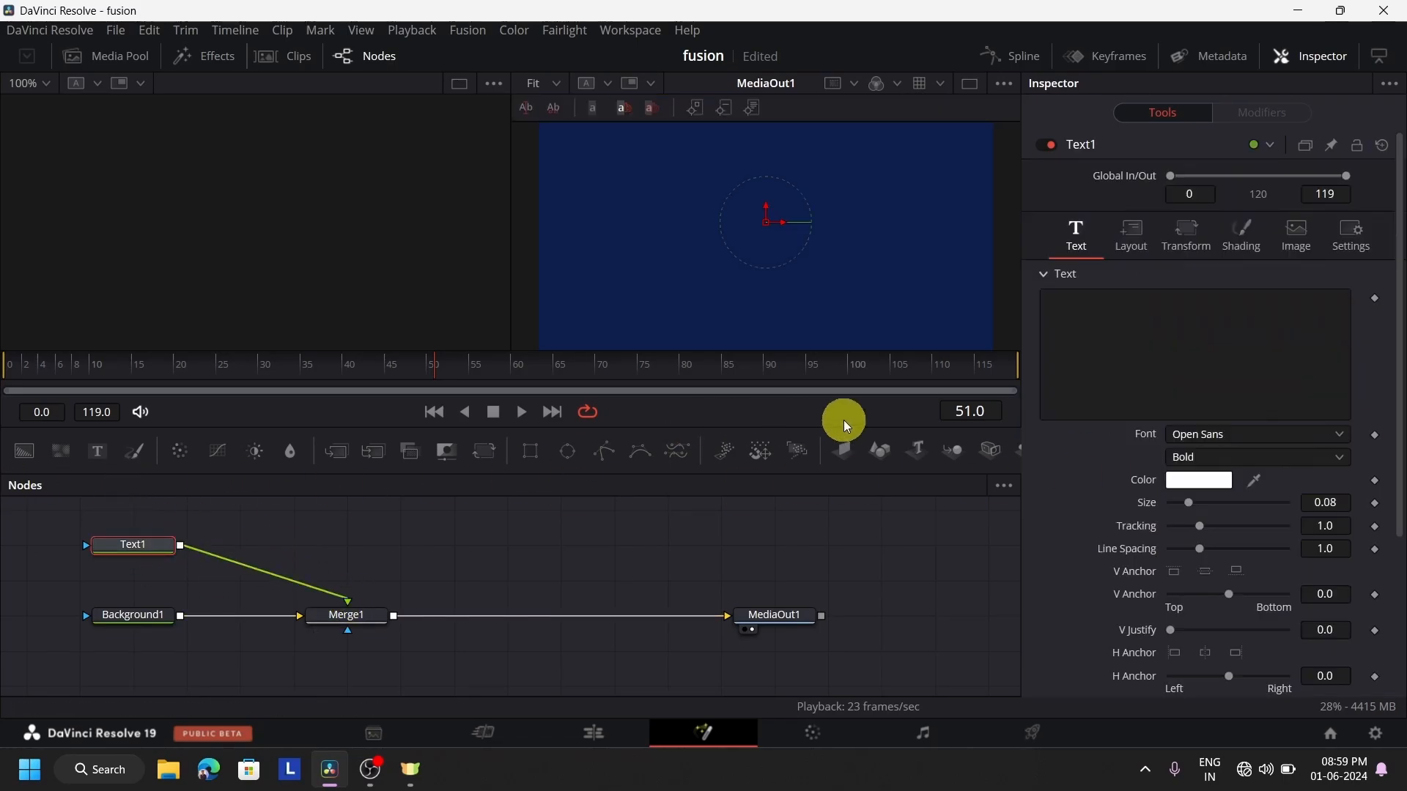
click(1252, 368)
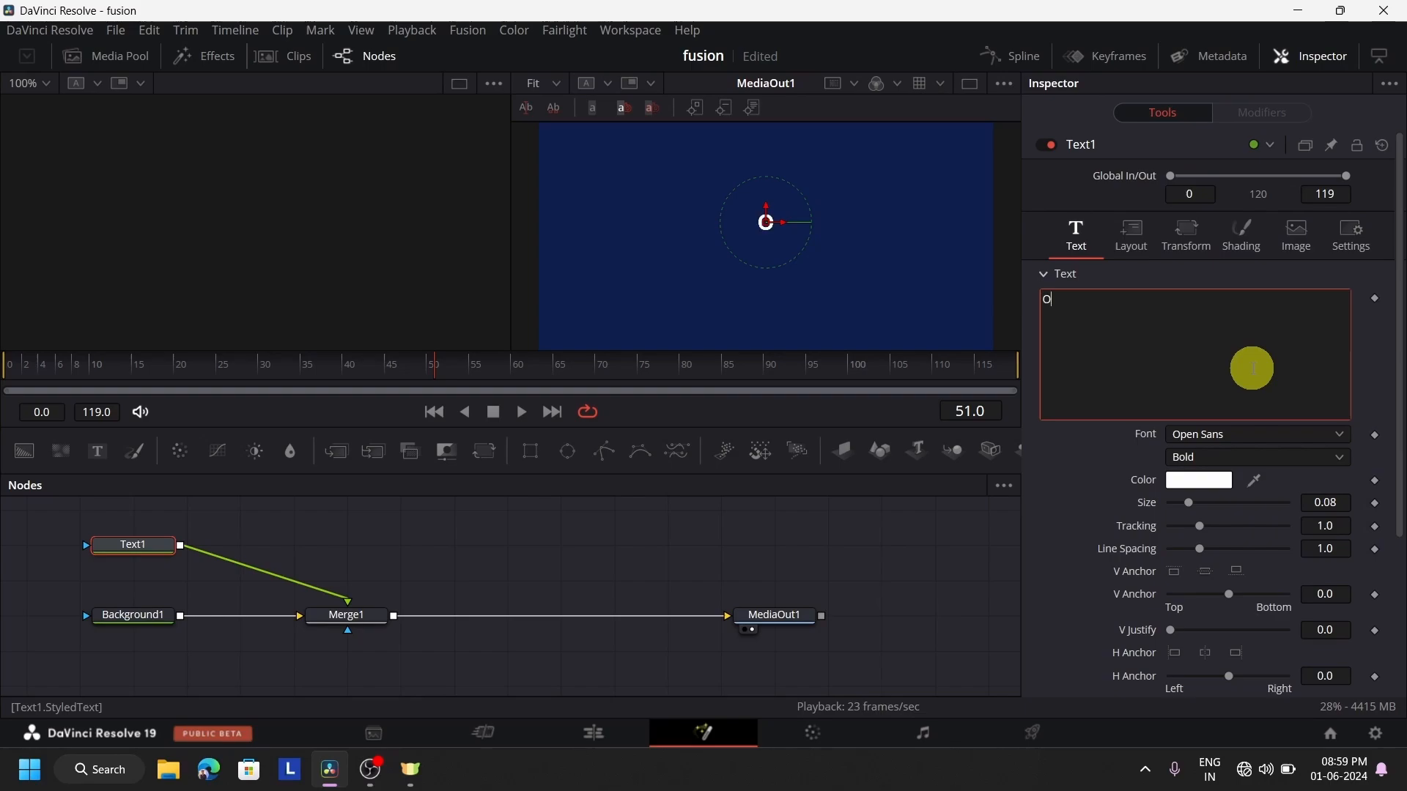
text(OC SQUARE)
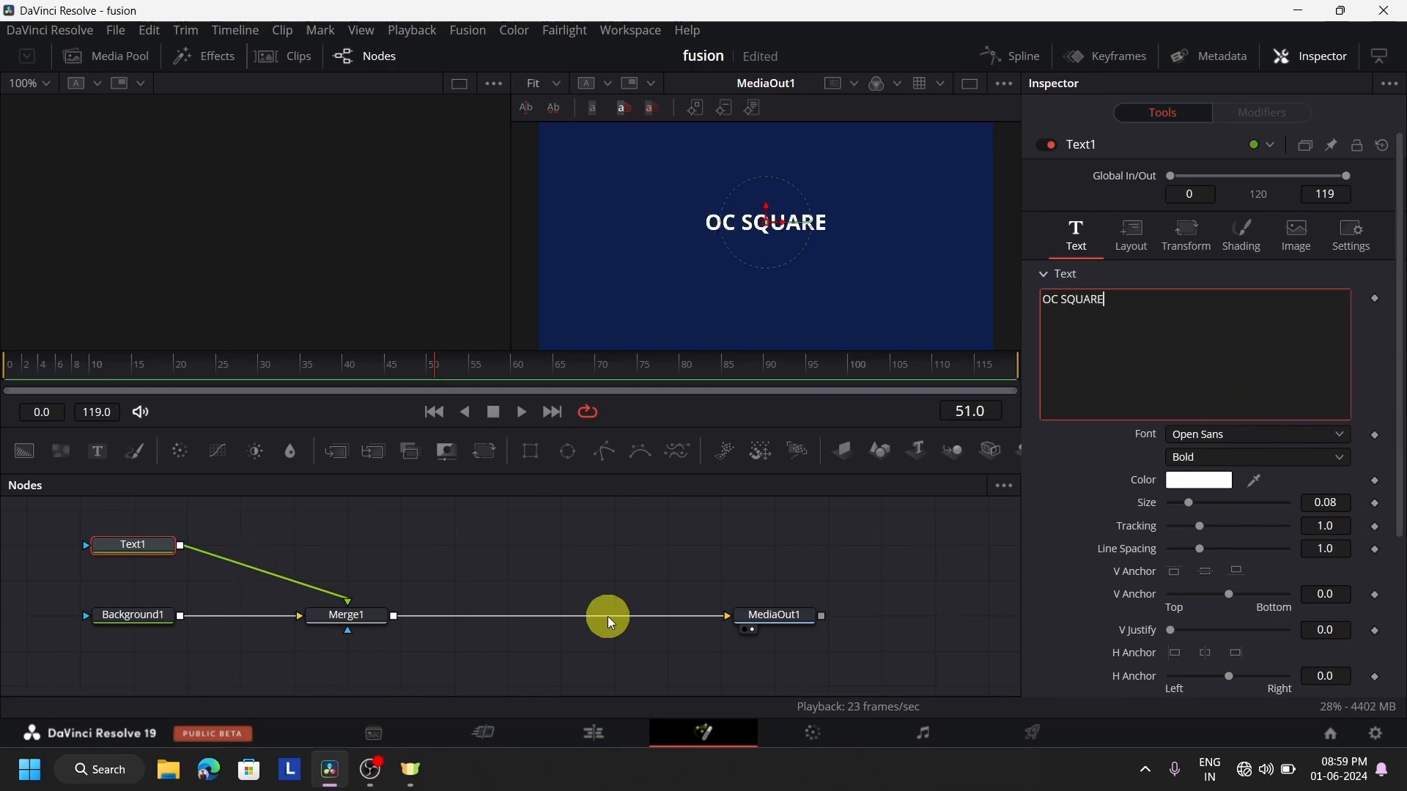
Delete Merge1 and recreate it by connecting Text1's output directly to Background1's output
click(351, 617)
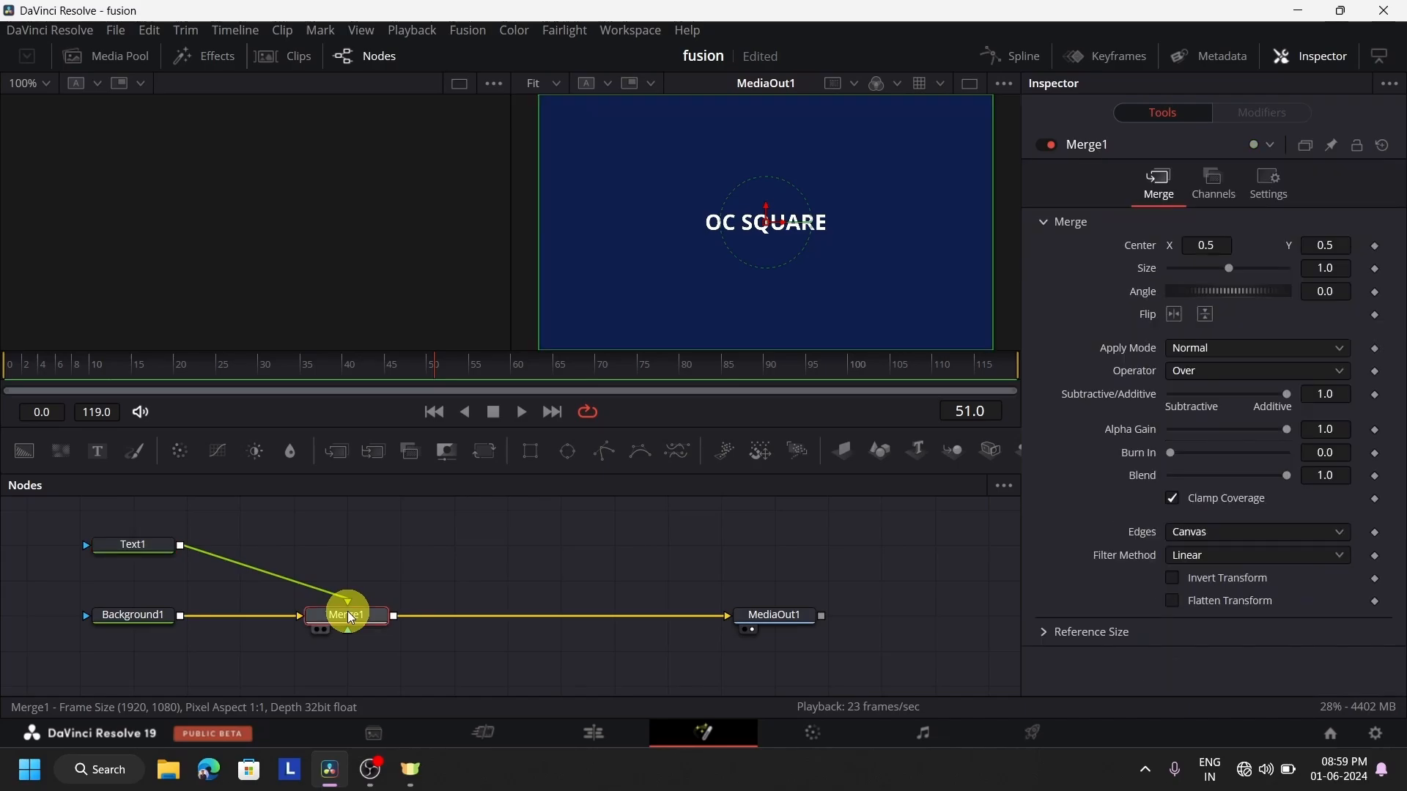
key(Delete)
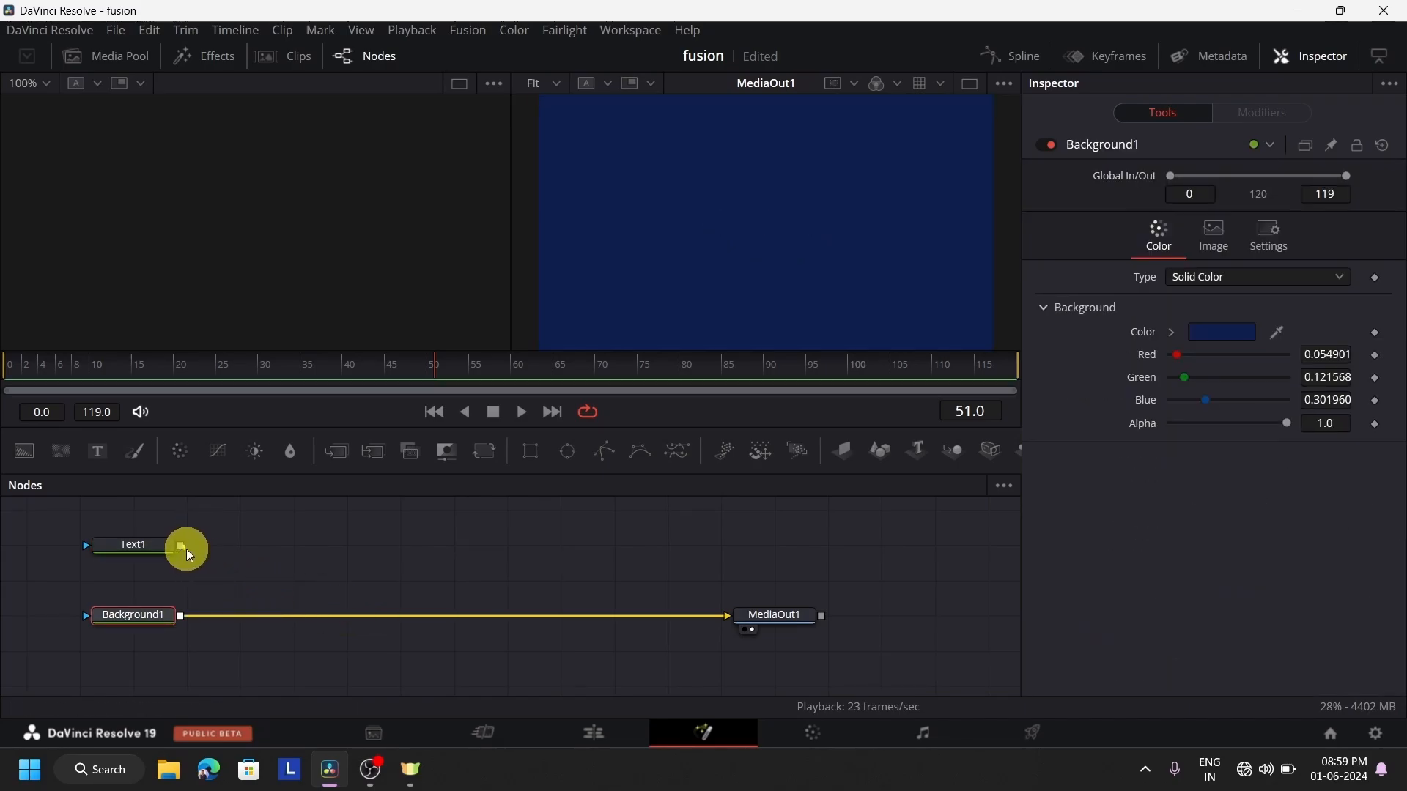
drag(207, 551, 179, 611)
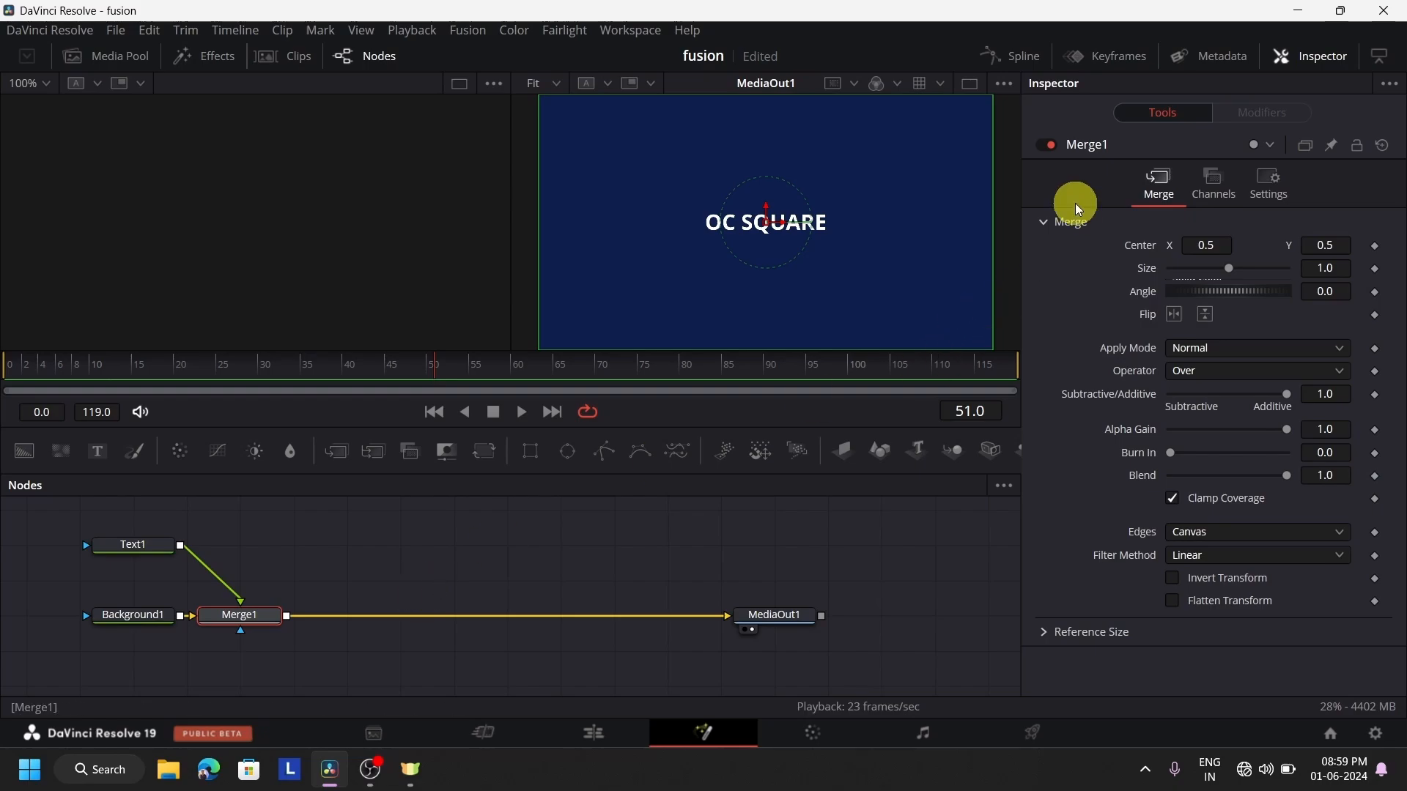
Move Merge1 about midway between Background1 and MediaOut1 and reconnect Text1 to its foreground input
drag(233, 622, 412, 623)
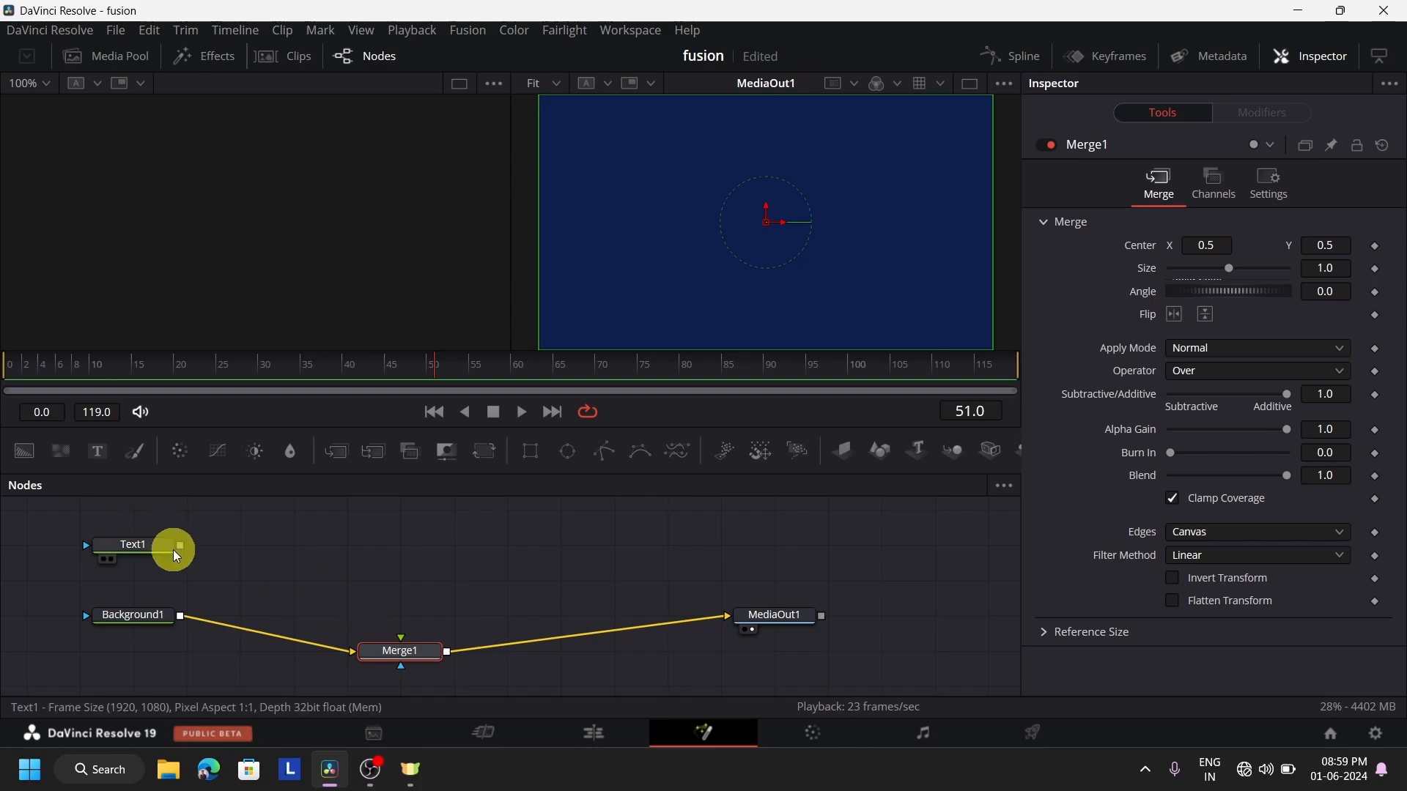
drag(181, 546, 423, 632)
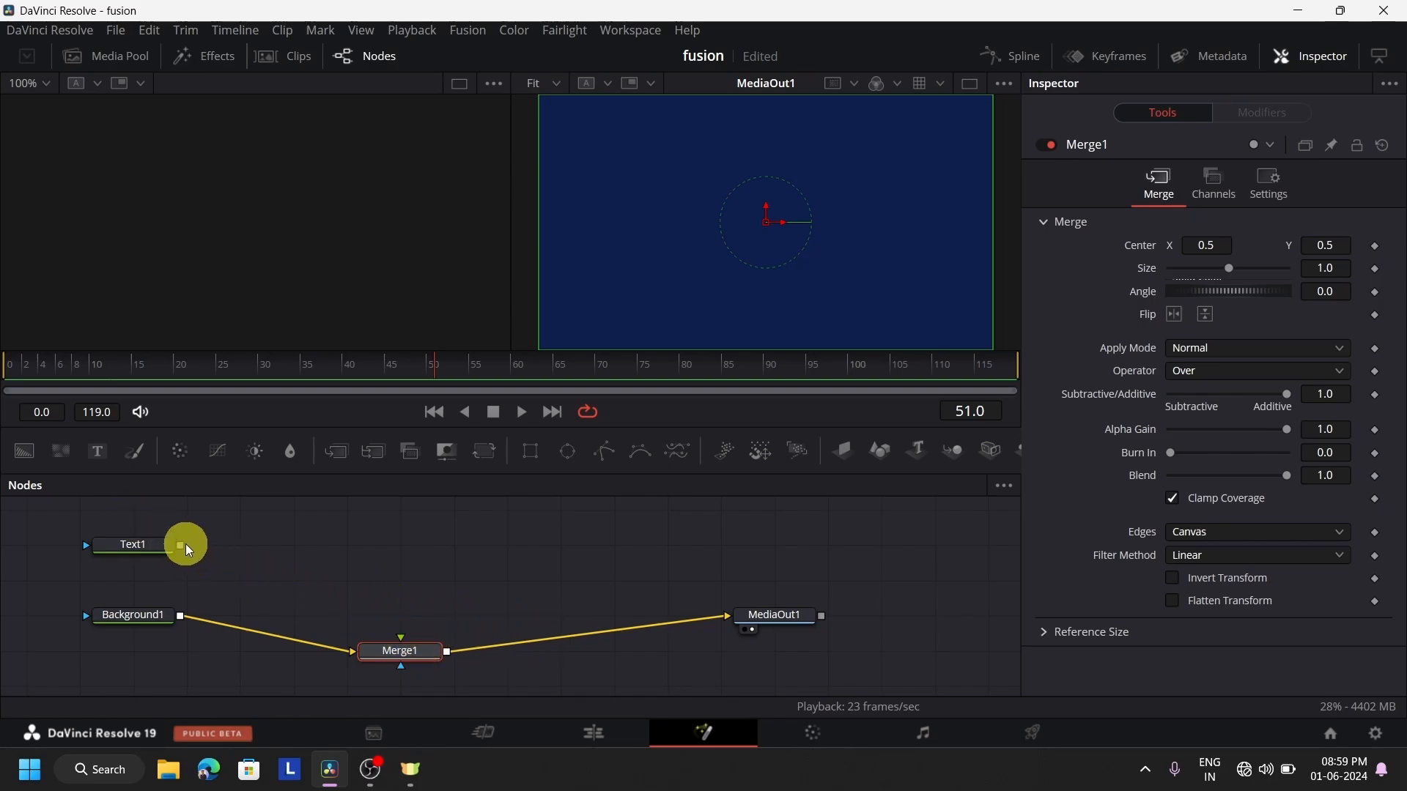
drag(186, 543, 458, 635)
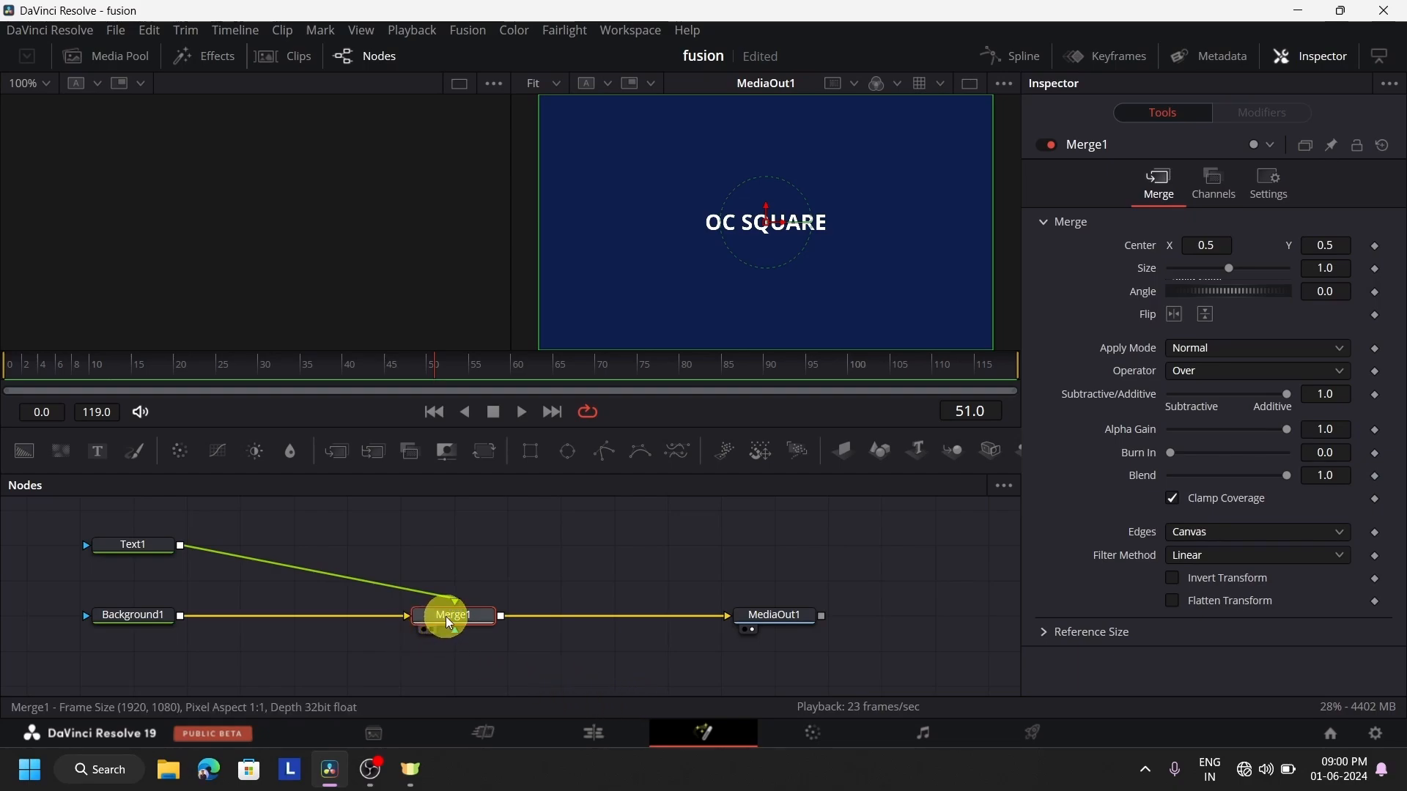
Show Merge1 in the second viewer and Text1 in the first, and set the text size to 0.2362
drag(449, 621, 795, 252)
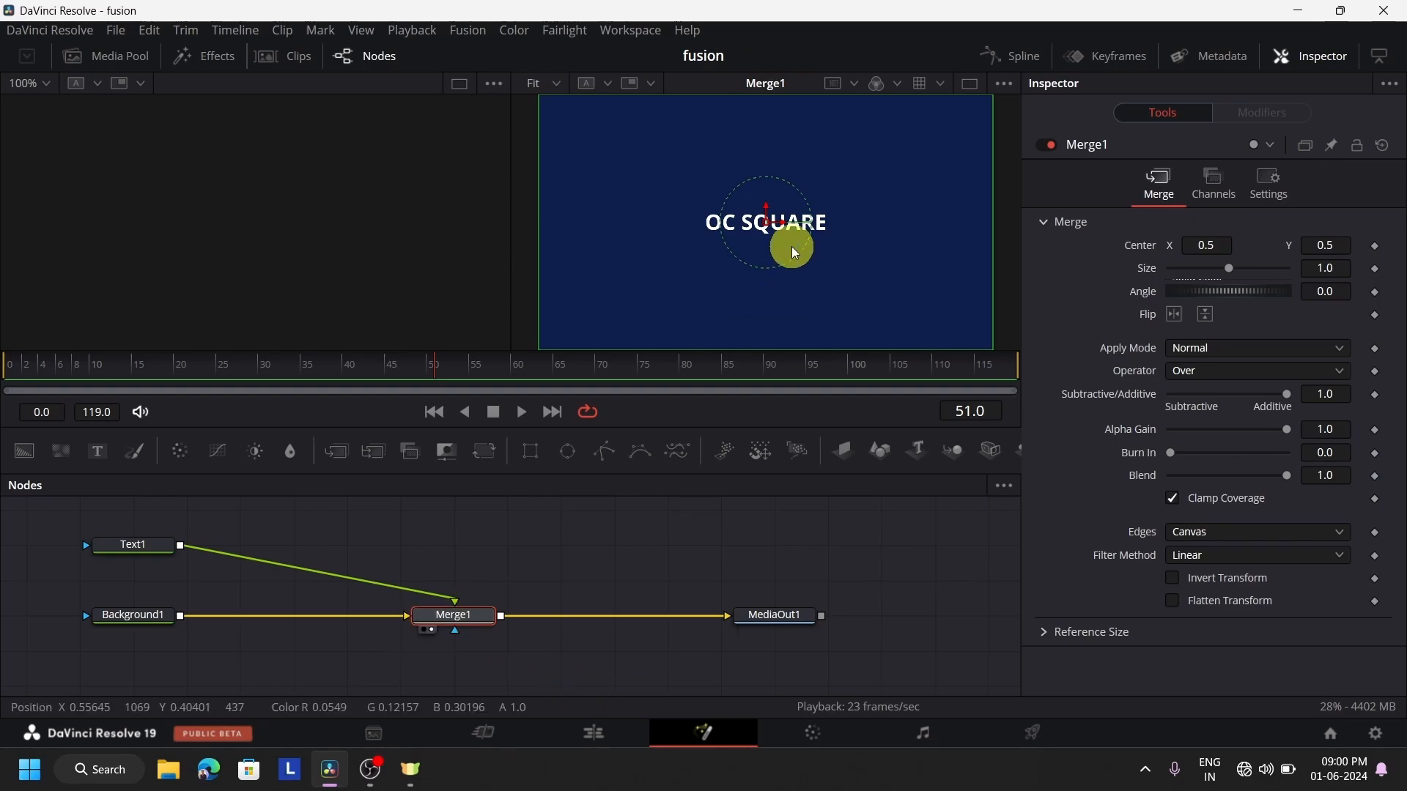
click(135, 543)
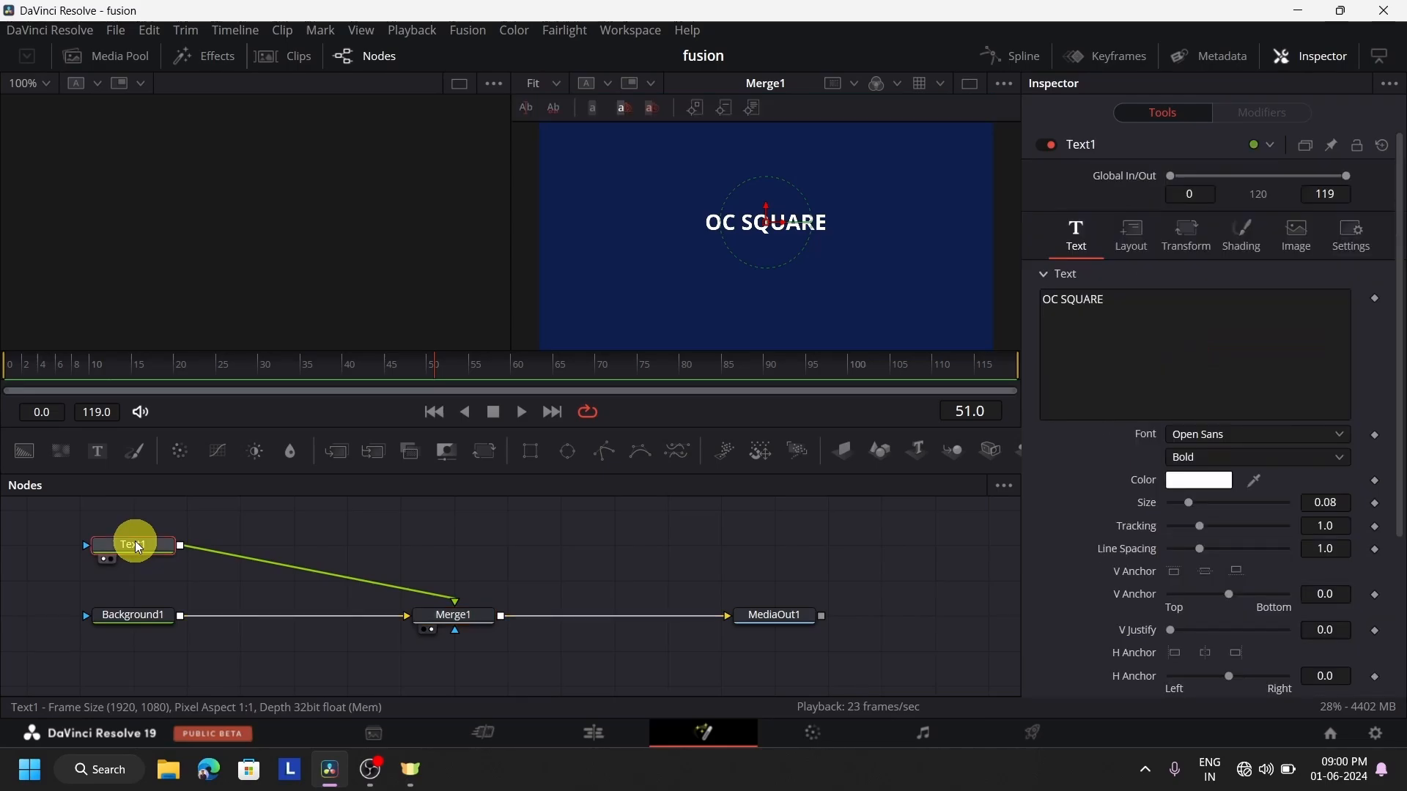
key(1)
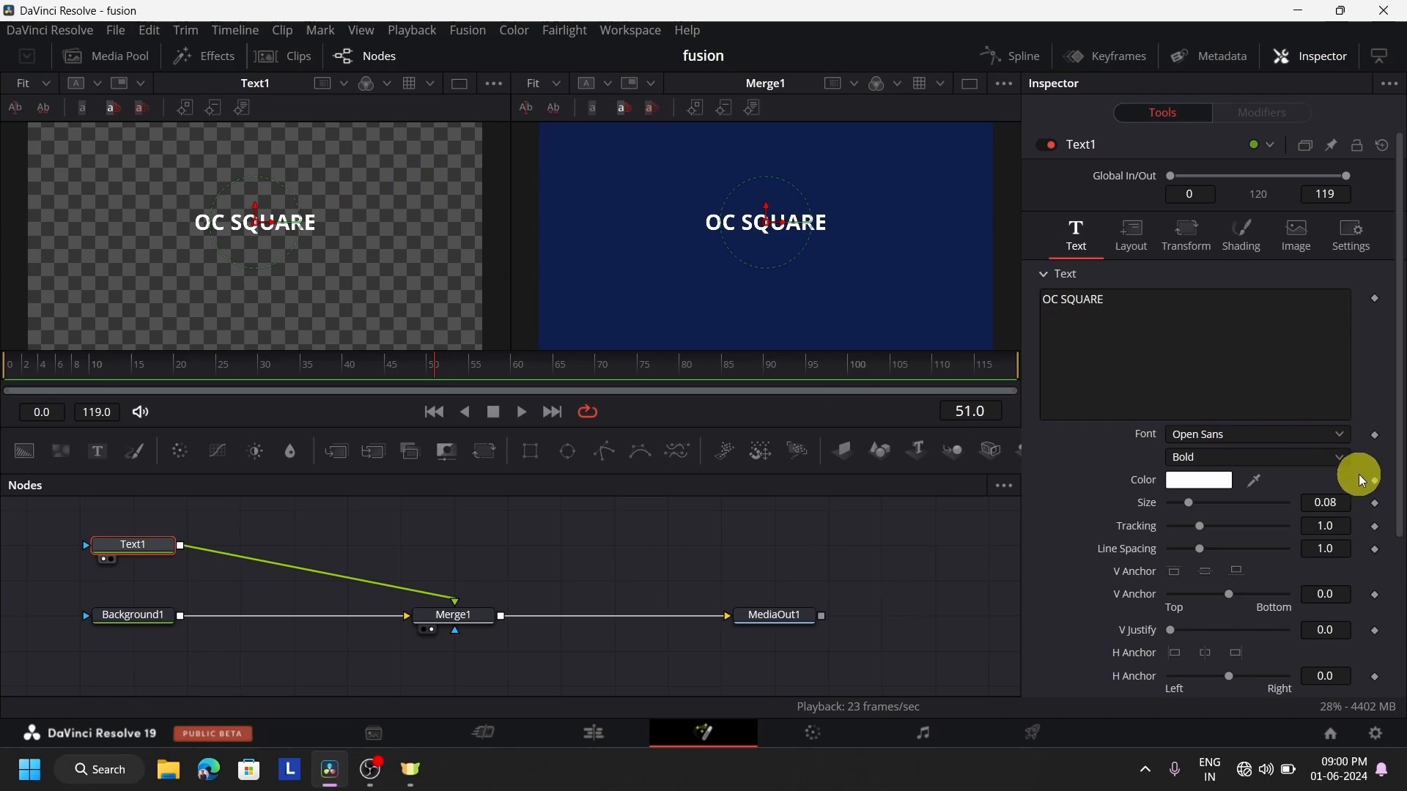
drag(1195, 503, 1232, 524)
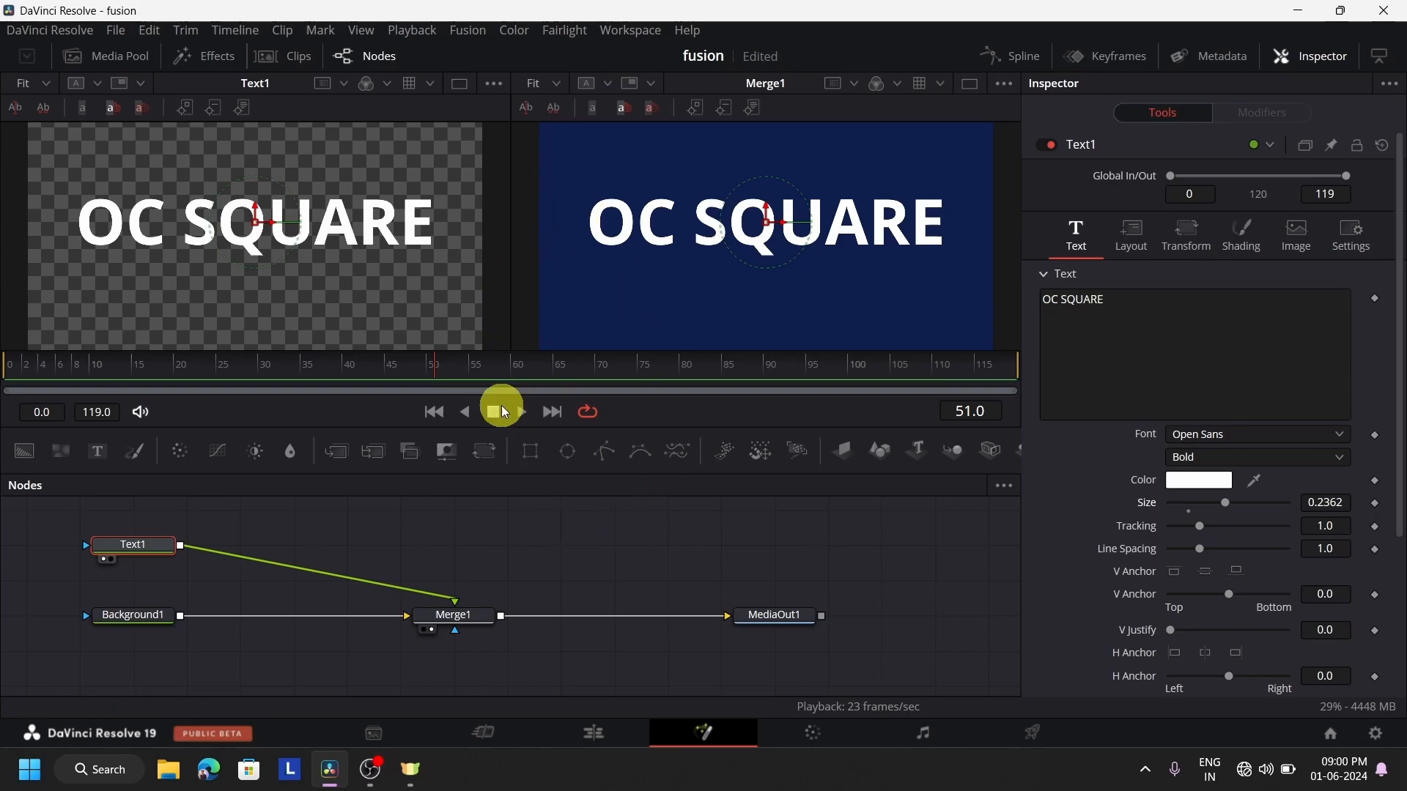
Make the viewer area slightly taller, and zoom and pan the Merge1 view until the whole frame fits at 25%
drag(633, 428, 667, 455)
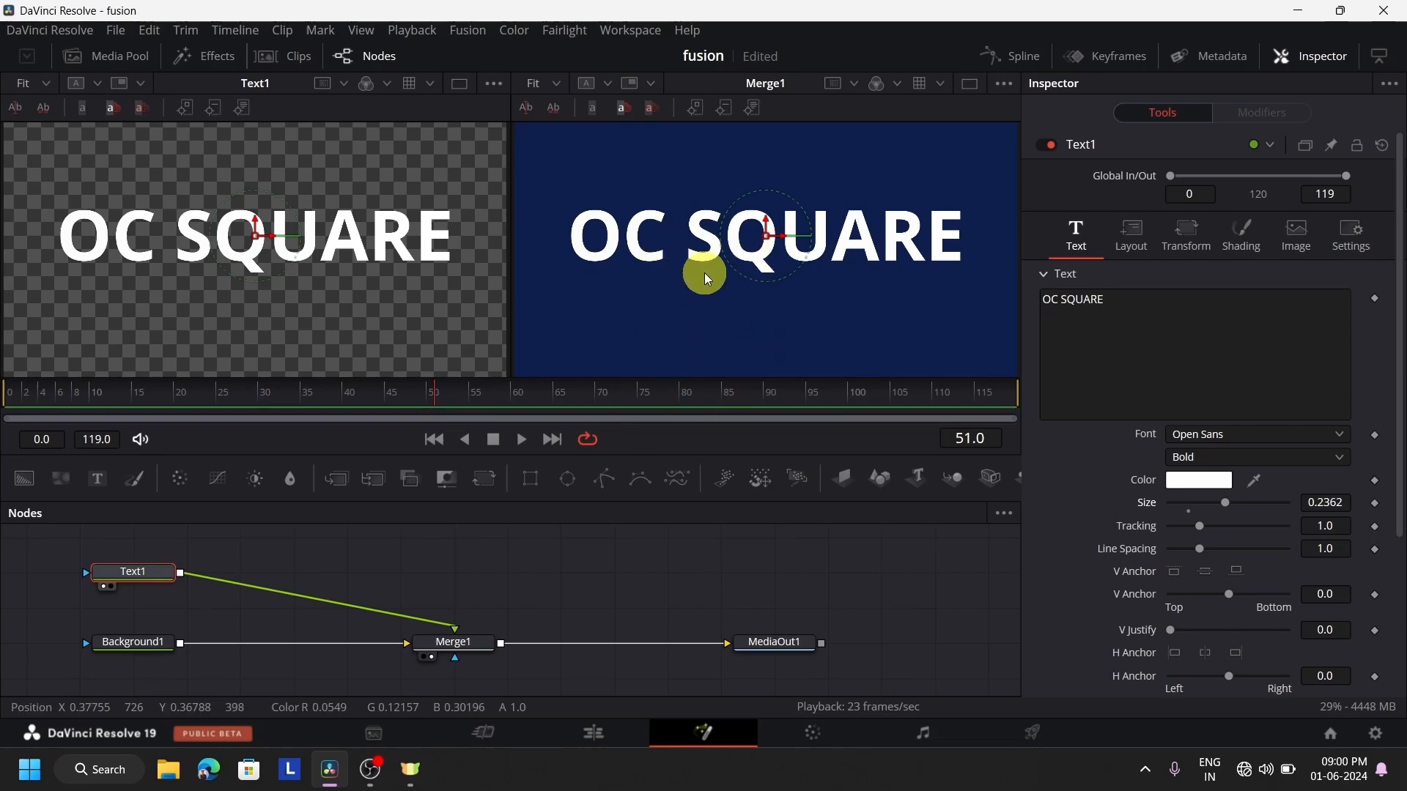
scroll(704, 275, down, 2)
scroll(705, 275, up, 2)
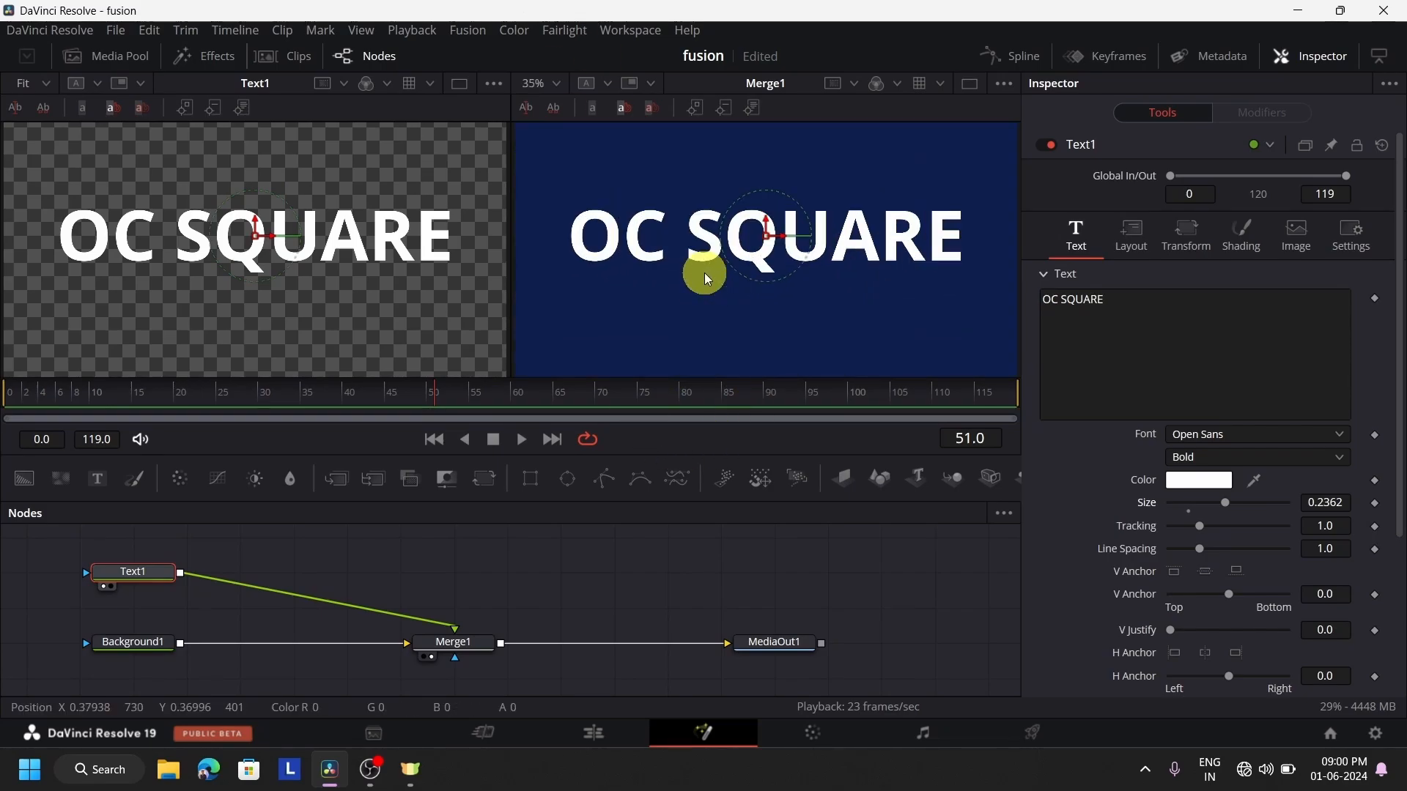
scroll(705, 275, down, 1)
drag(705, 273, 762, 277)
scroll(718, 275, down, 2)
scroll(718, 276, up, 1)
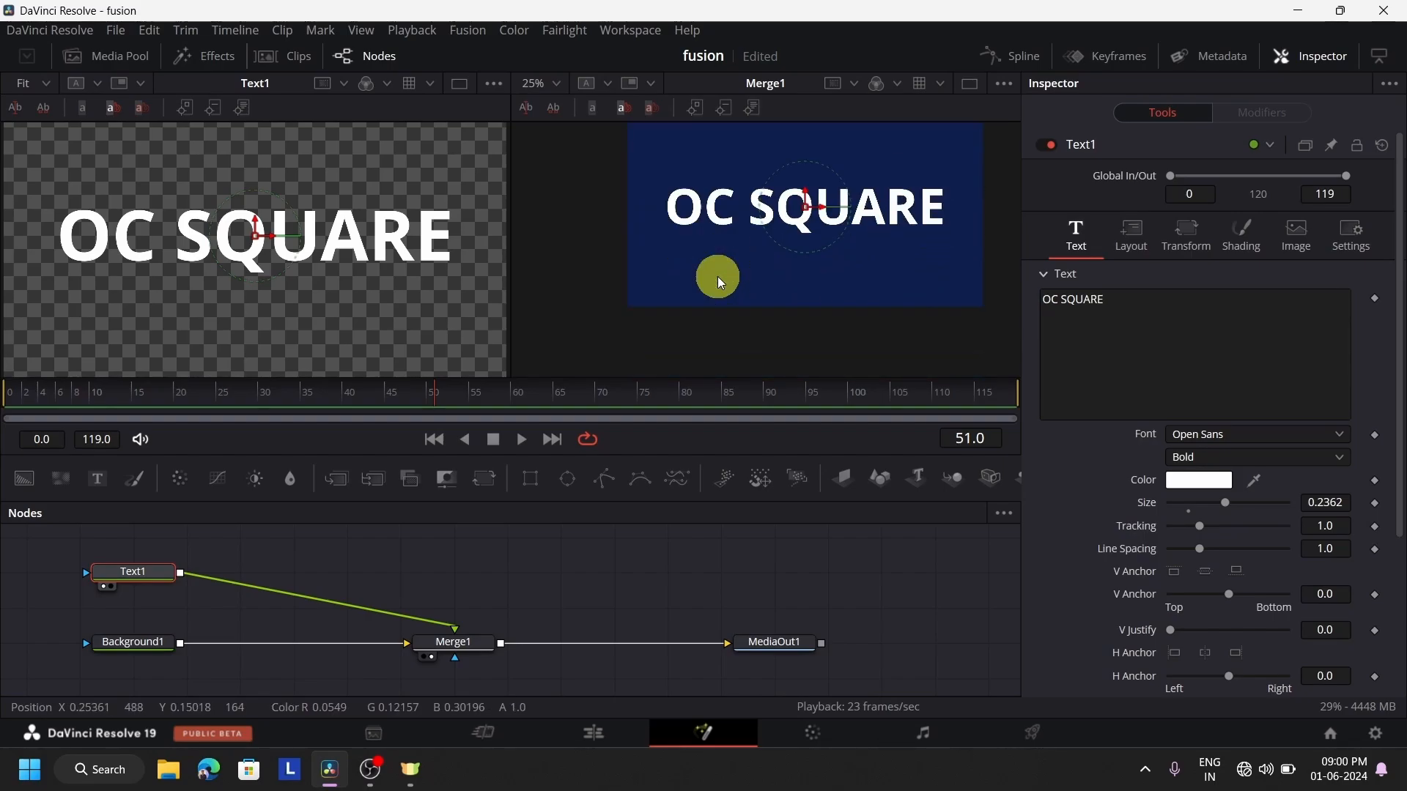
drag(718, 275, 673, 302)
scroll(677, 301, down, 1)
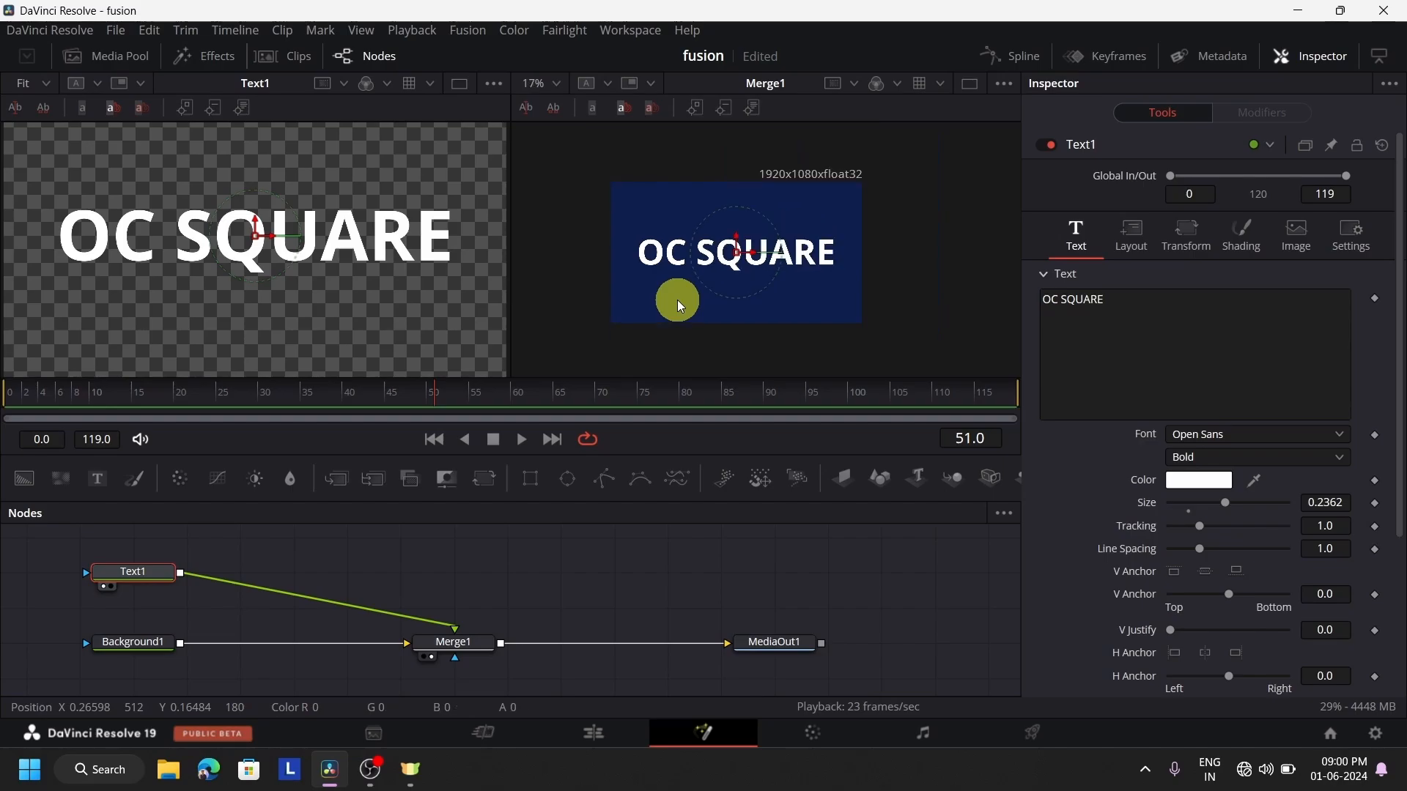
scroll(677, 300, up, 2)
scroll(677, 301, down, 1)
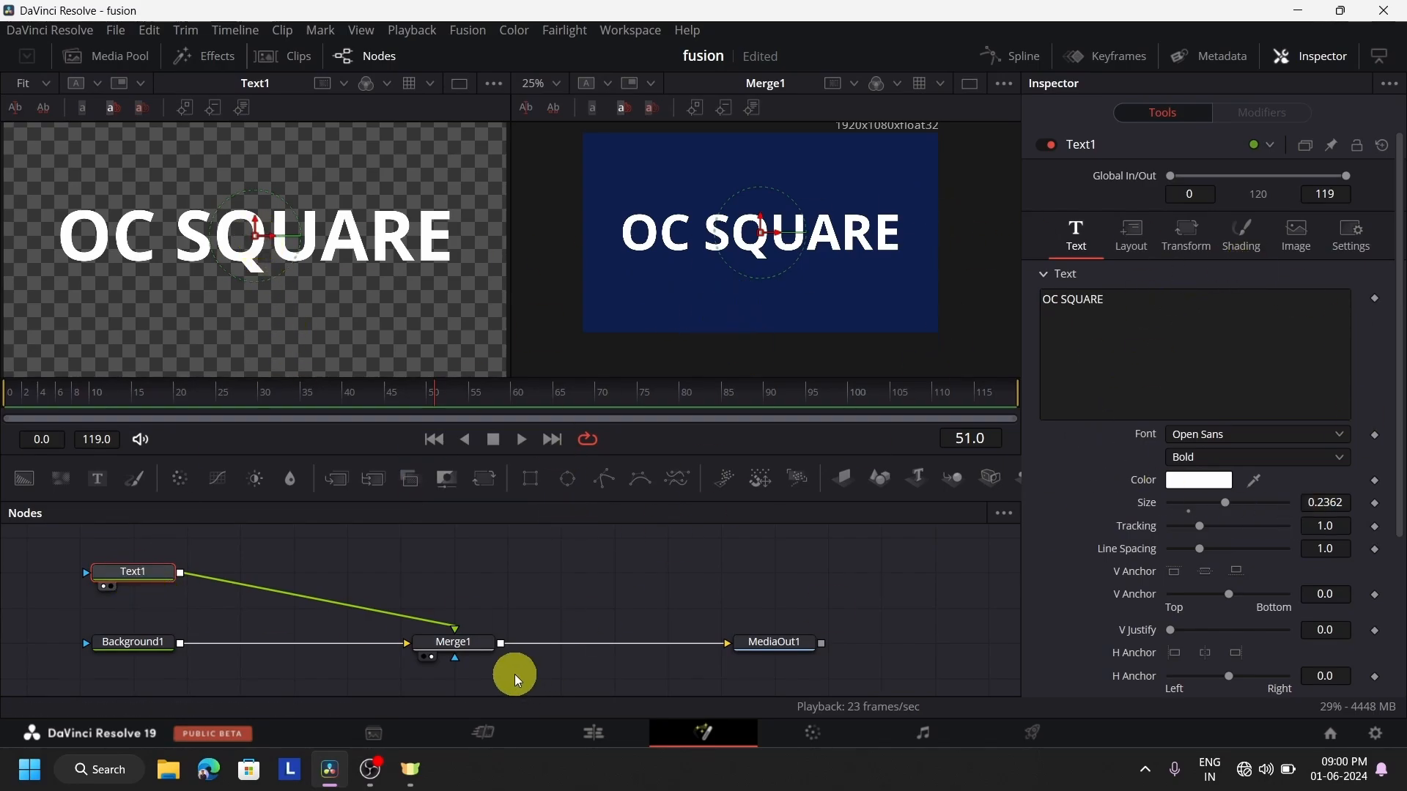
Review Text1's text settings and set Merge1's size to 1.38
scroll(1212, 414, down, 3)
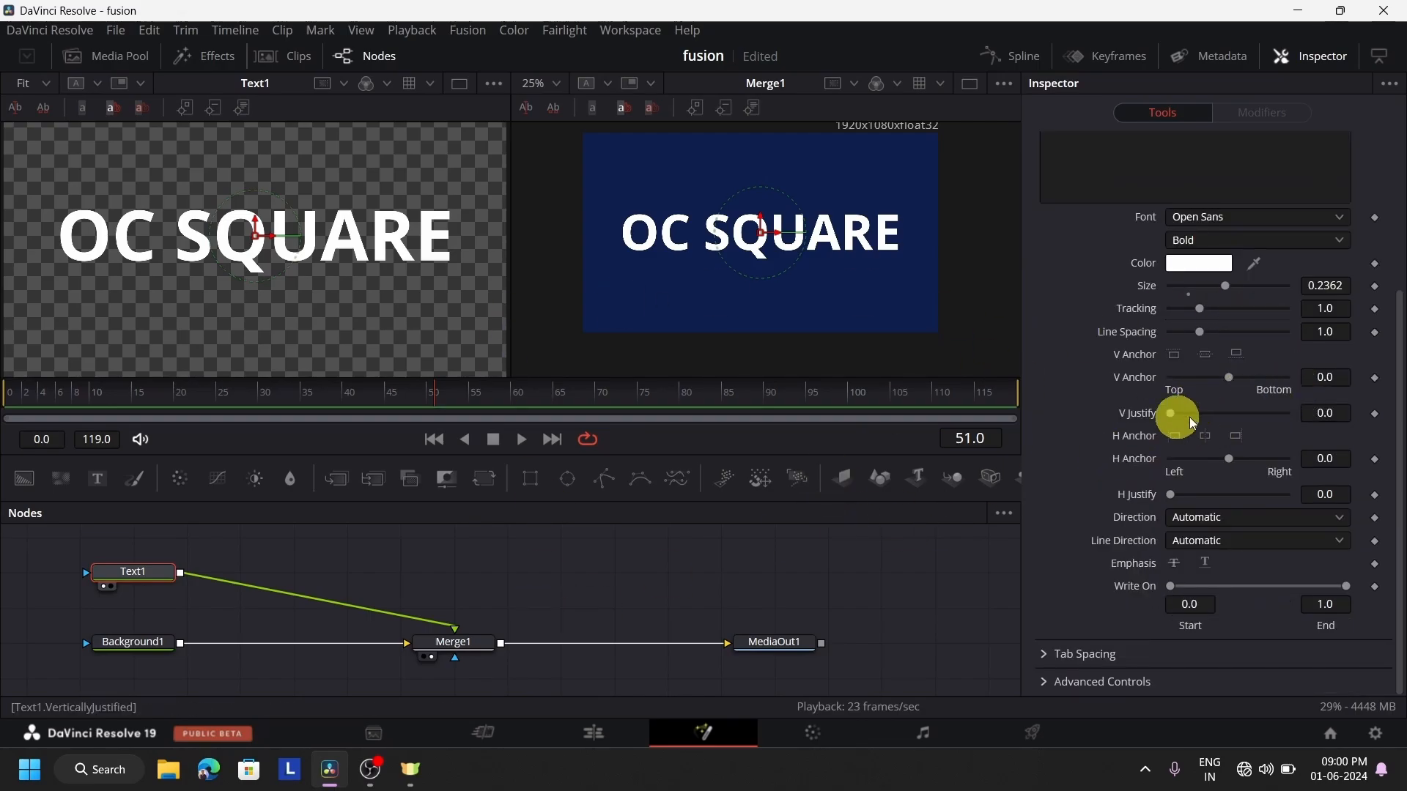
click(458, 643)
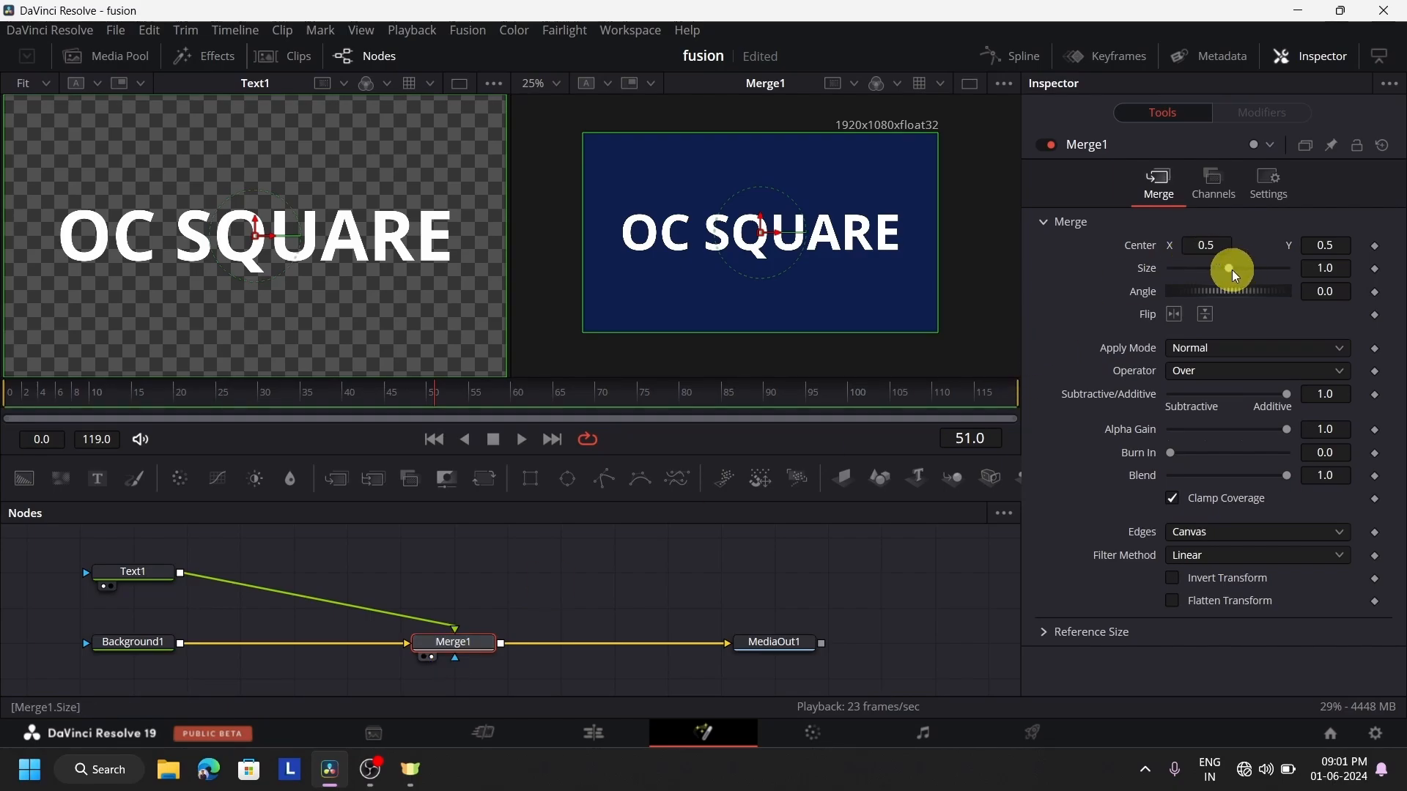
drag(1232, 269, 1250, 315)
drag(1260, 261, 1233, 296)
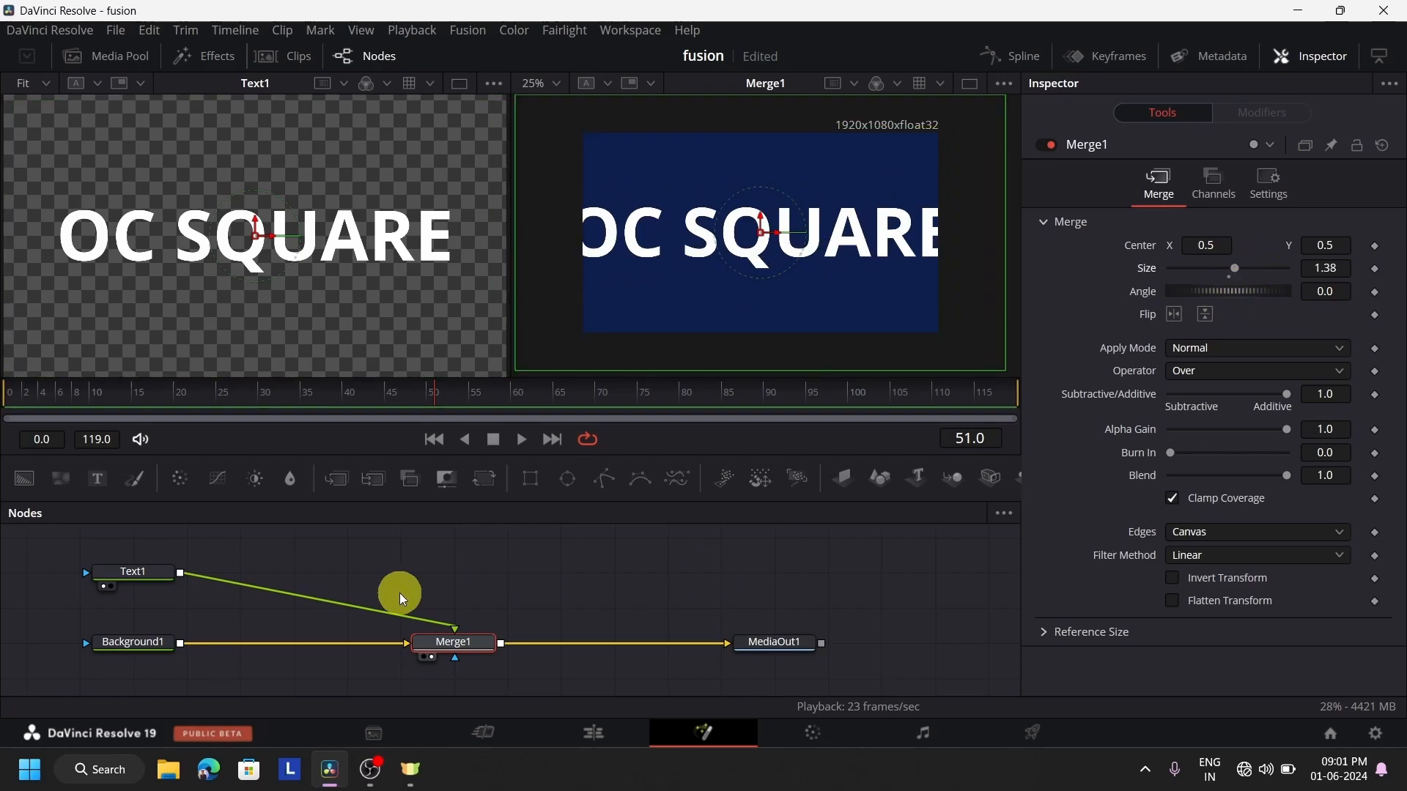
Reduce Text1's text size to 0.2047 so that it fits within the frame
click(132, 570)
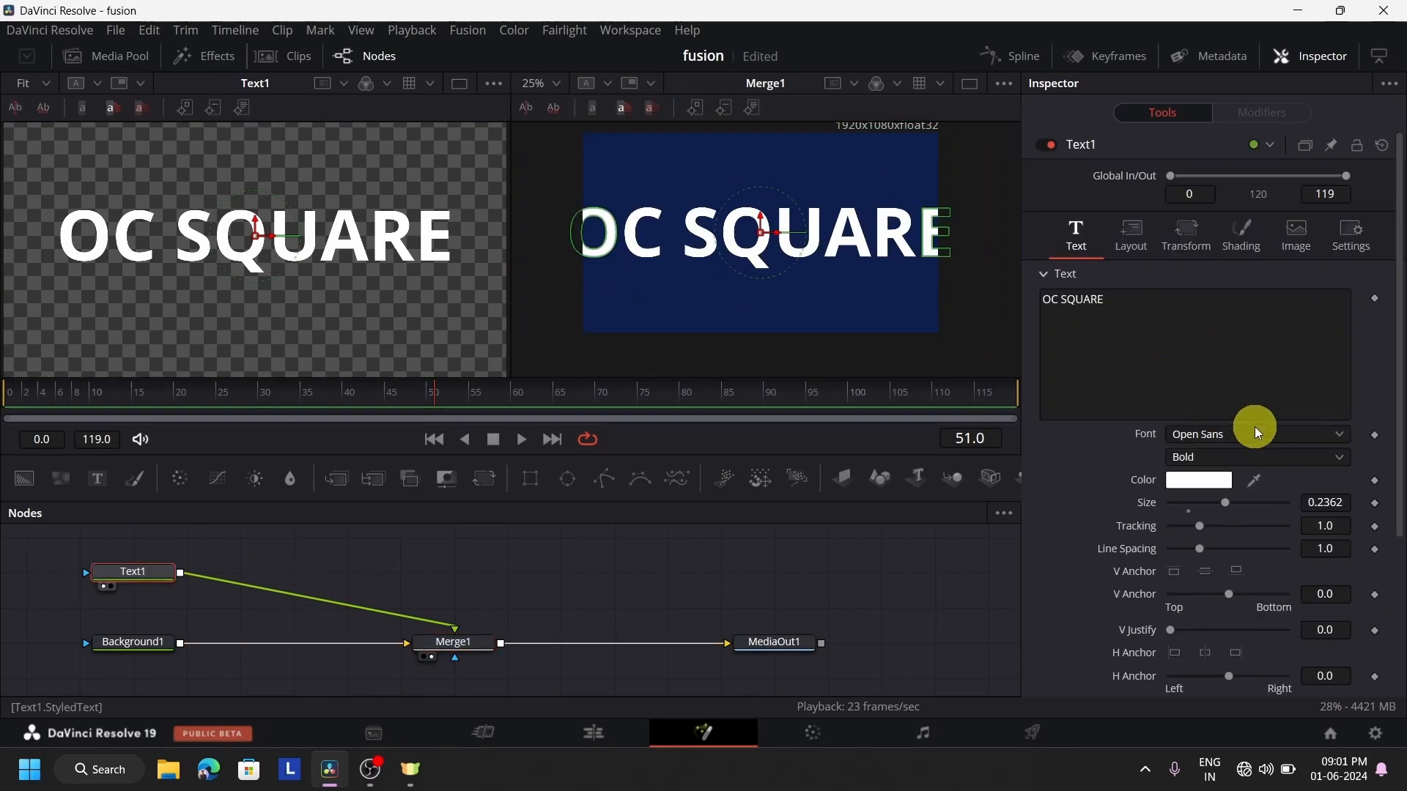
scroll(1268, 436, down, 3)
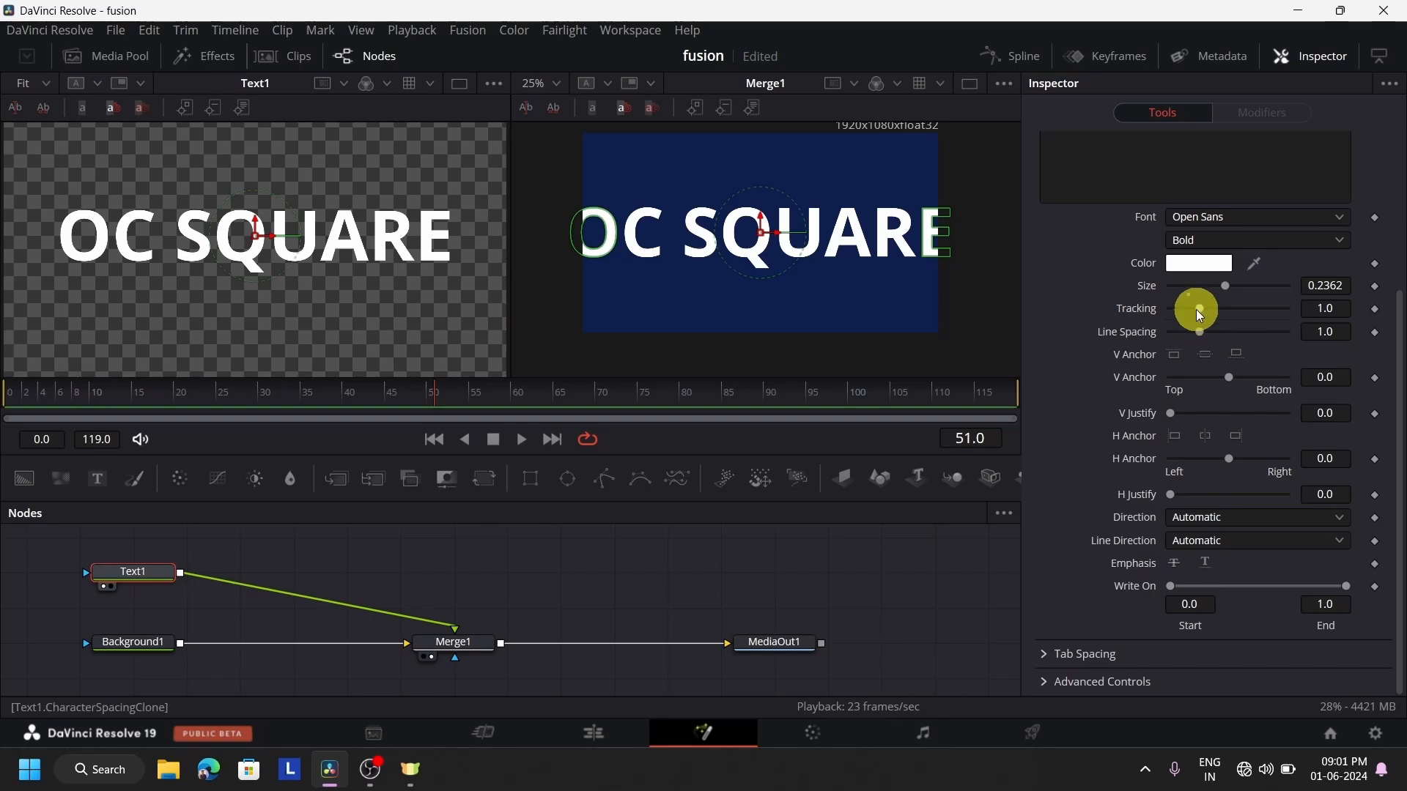
drag(1217, 285, 1216, 314)
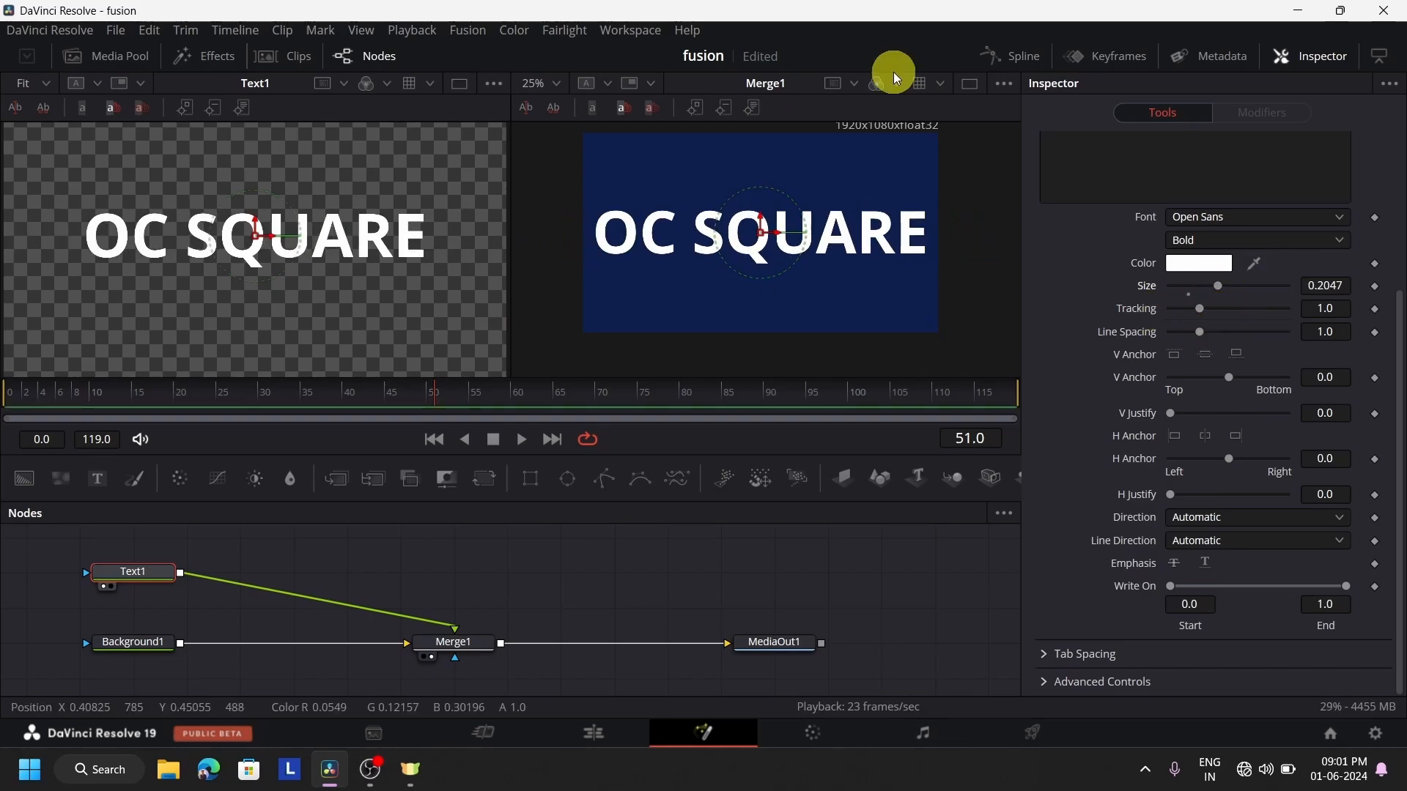
At frame 0, set Merge1's Center X to -0.864 to move the text out of frame, and keyframe Center
click(461, 647)
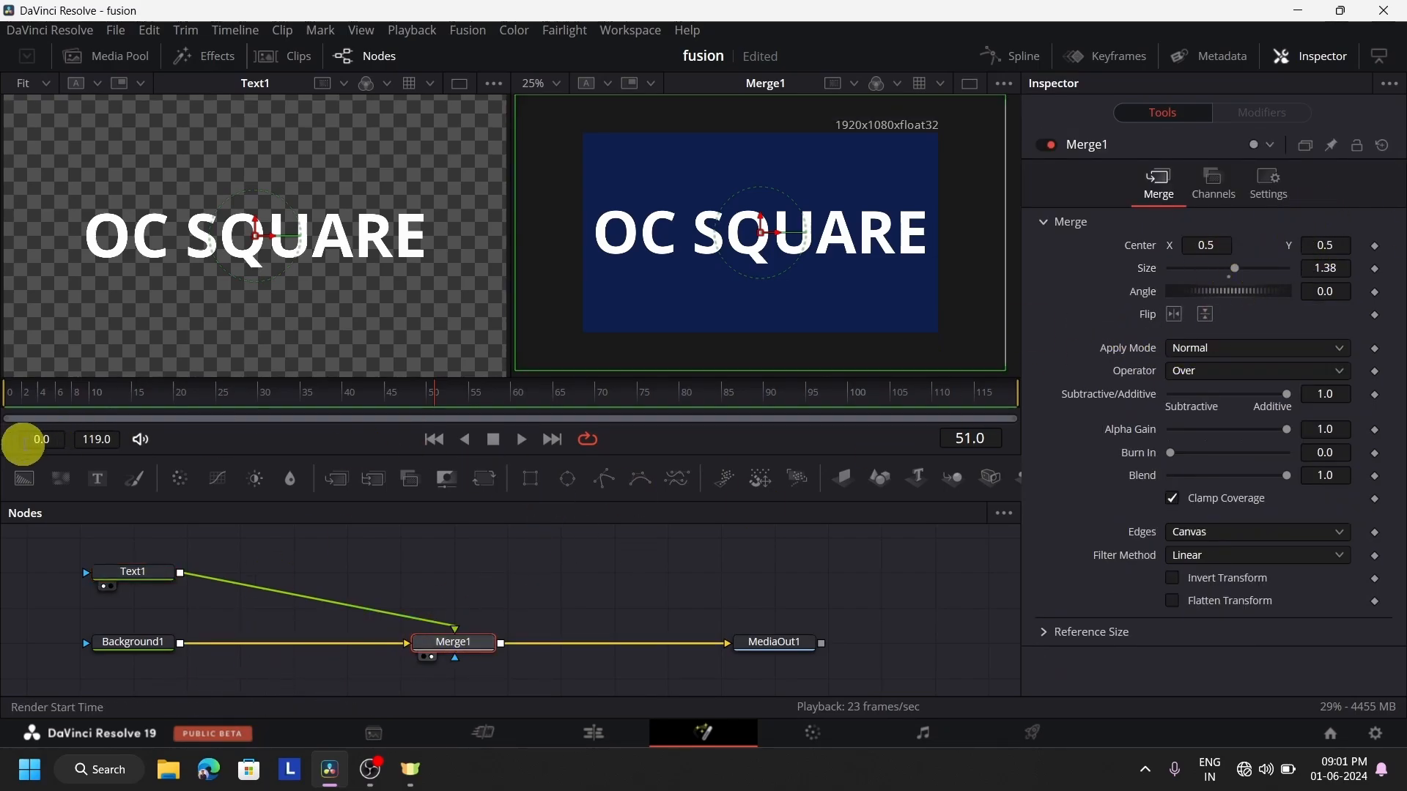
click(15, 391)
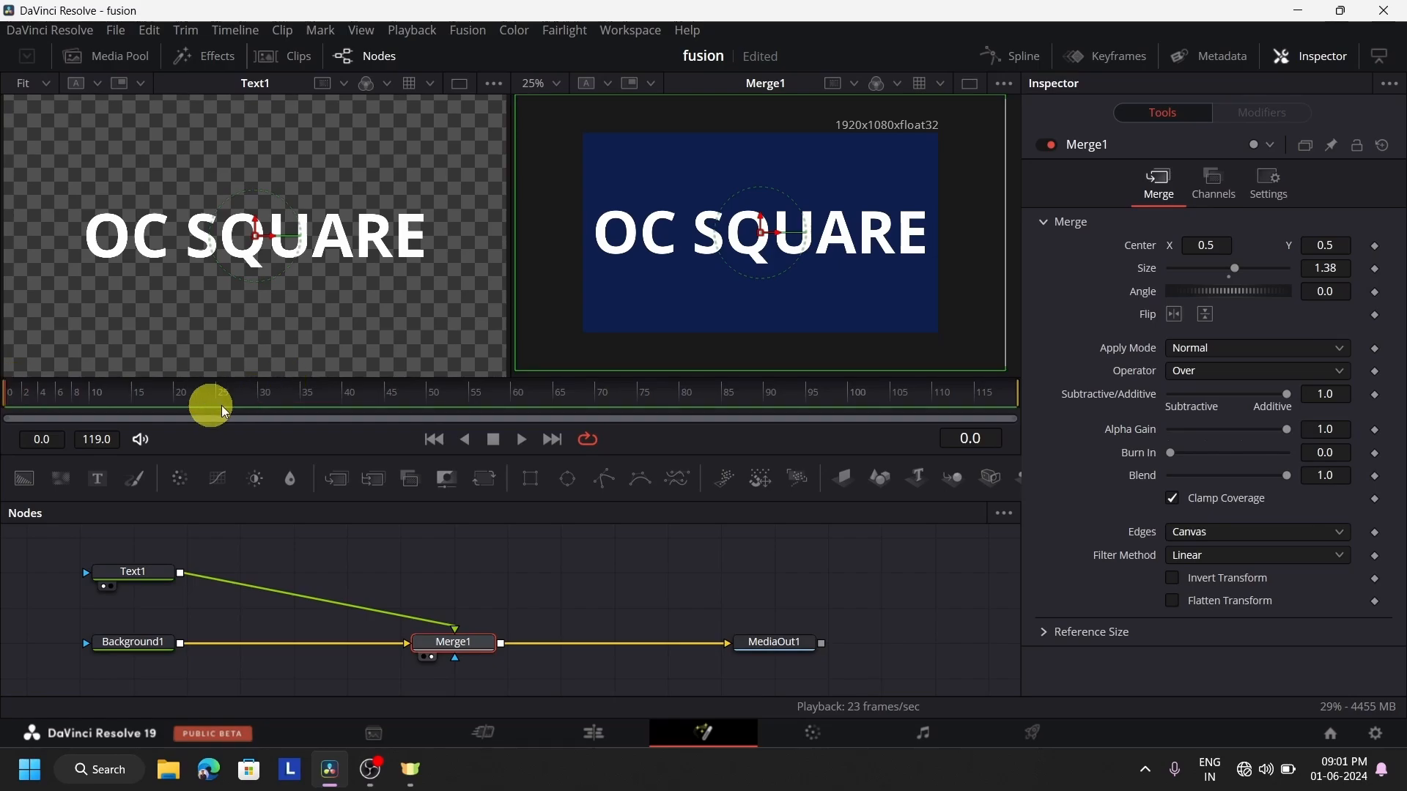
drag(1237, 249, 667, 245)
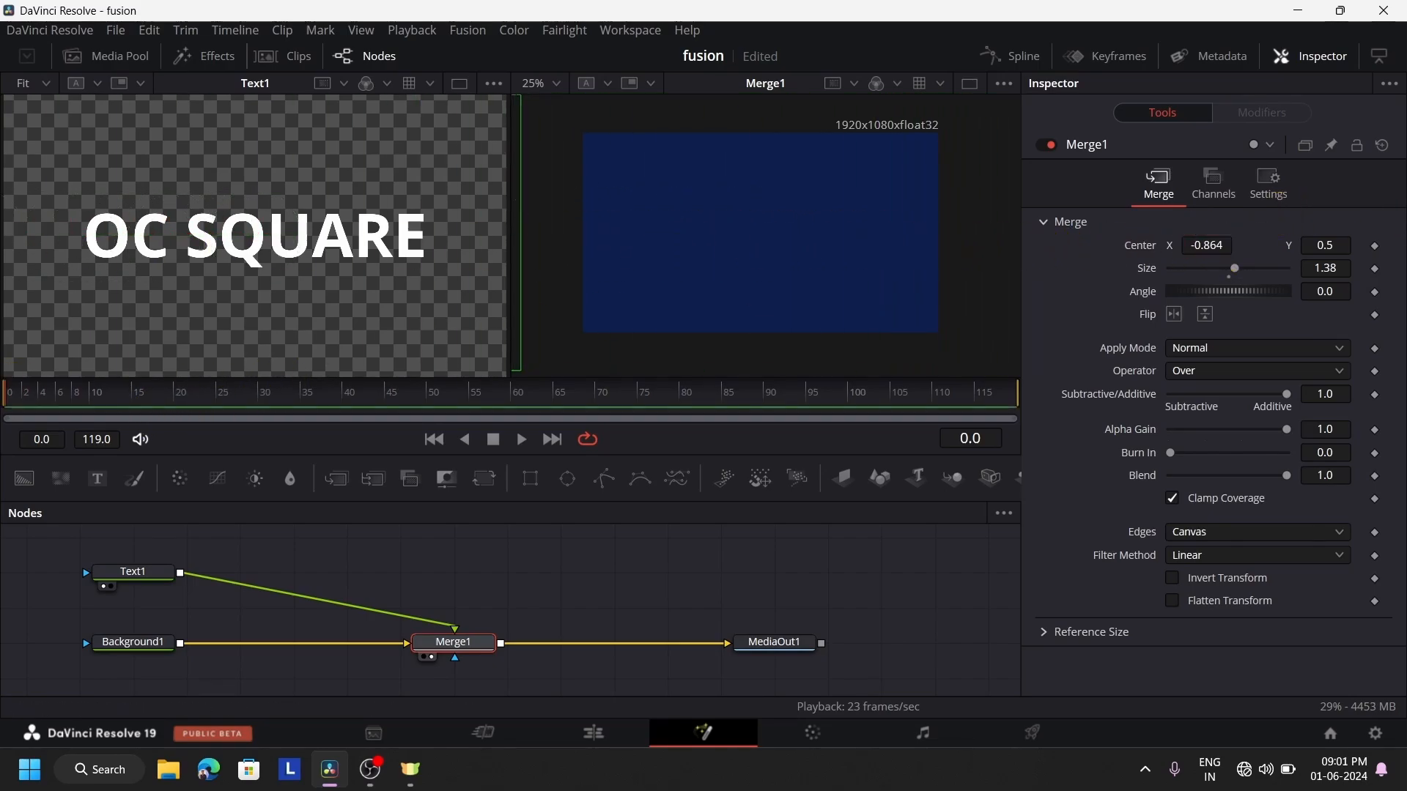
click(1377, 249)
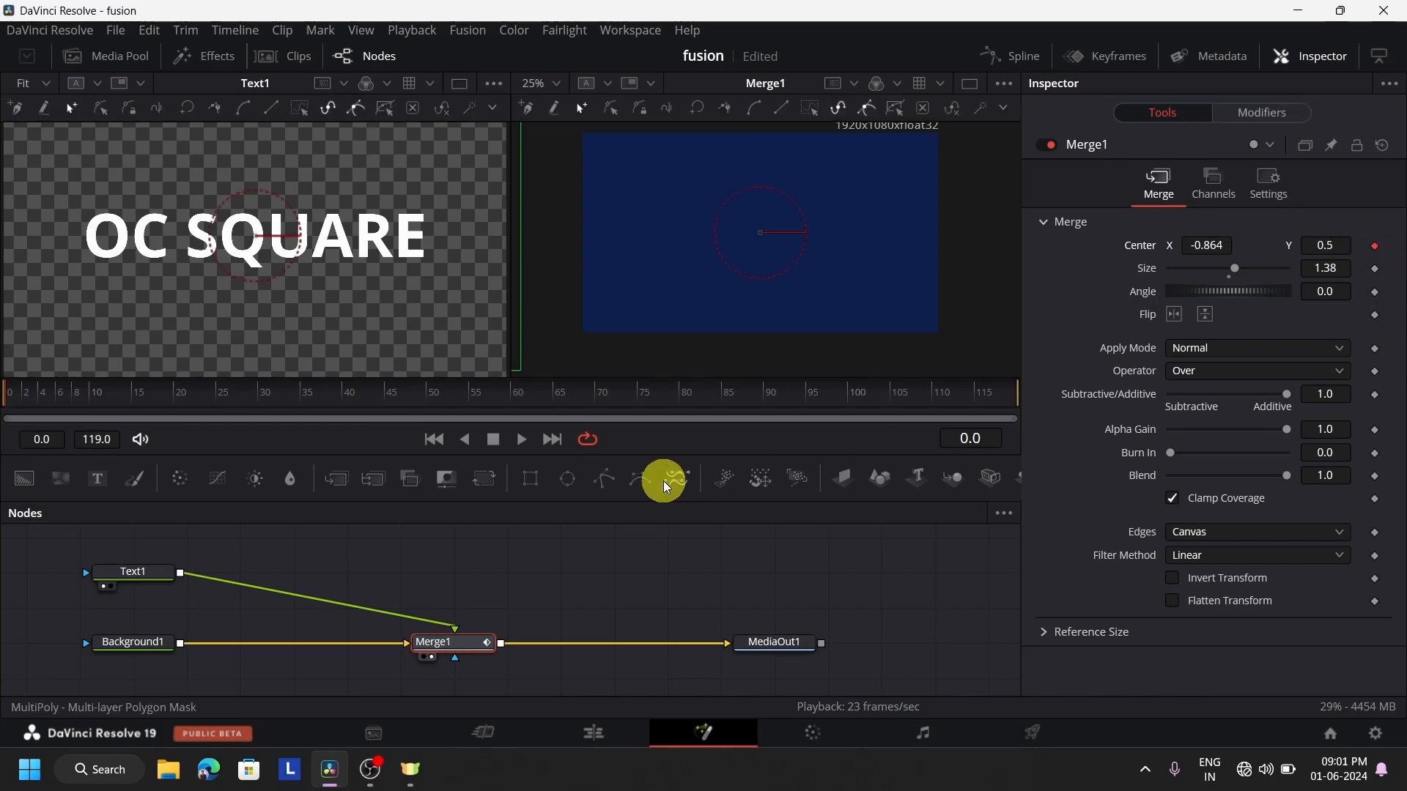
At frame 14, set Merge1's Center X to 1.327 to keyframe the text's move across the frame
click(123, 389)
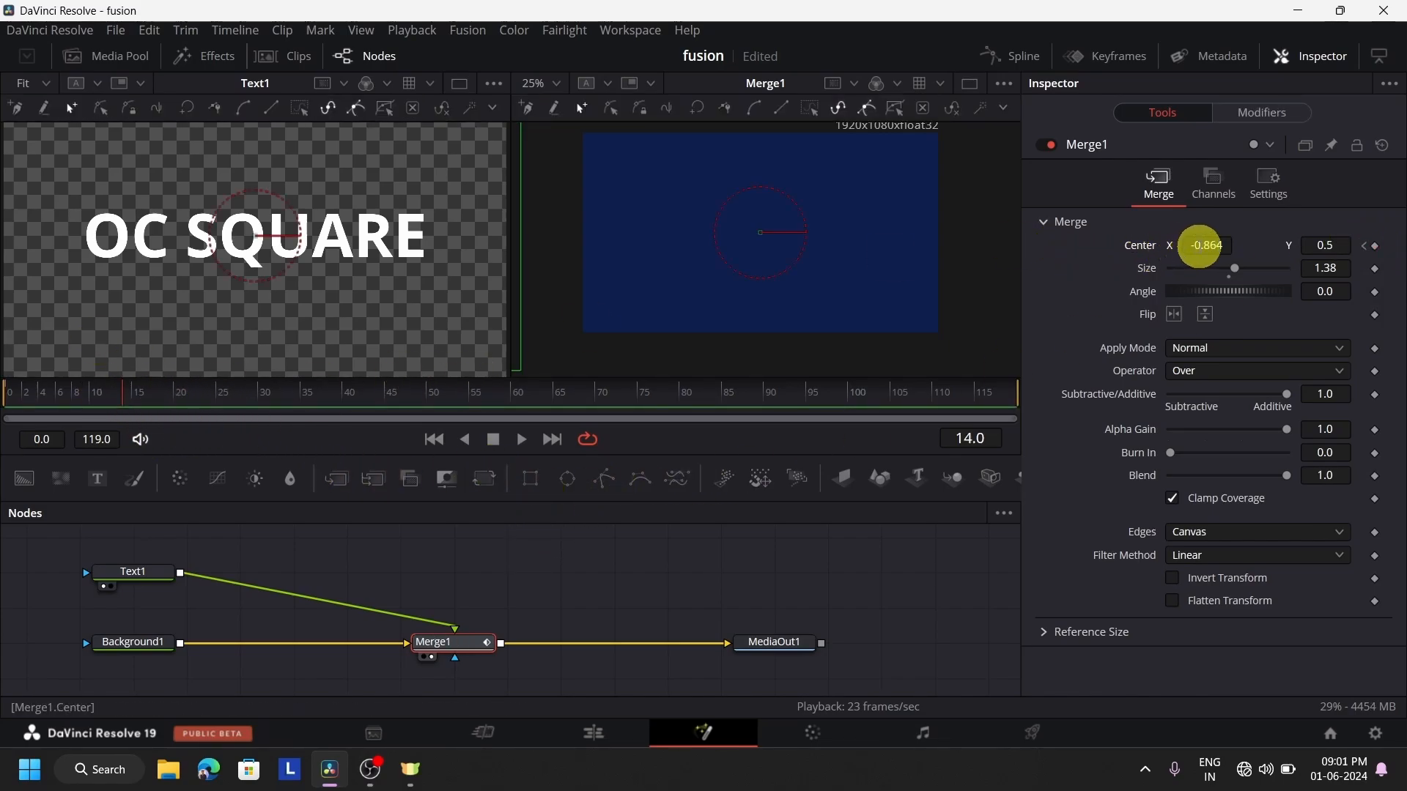
drag(1199, 245, 1106, 182)
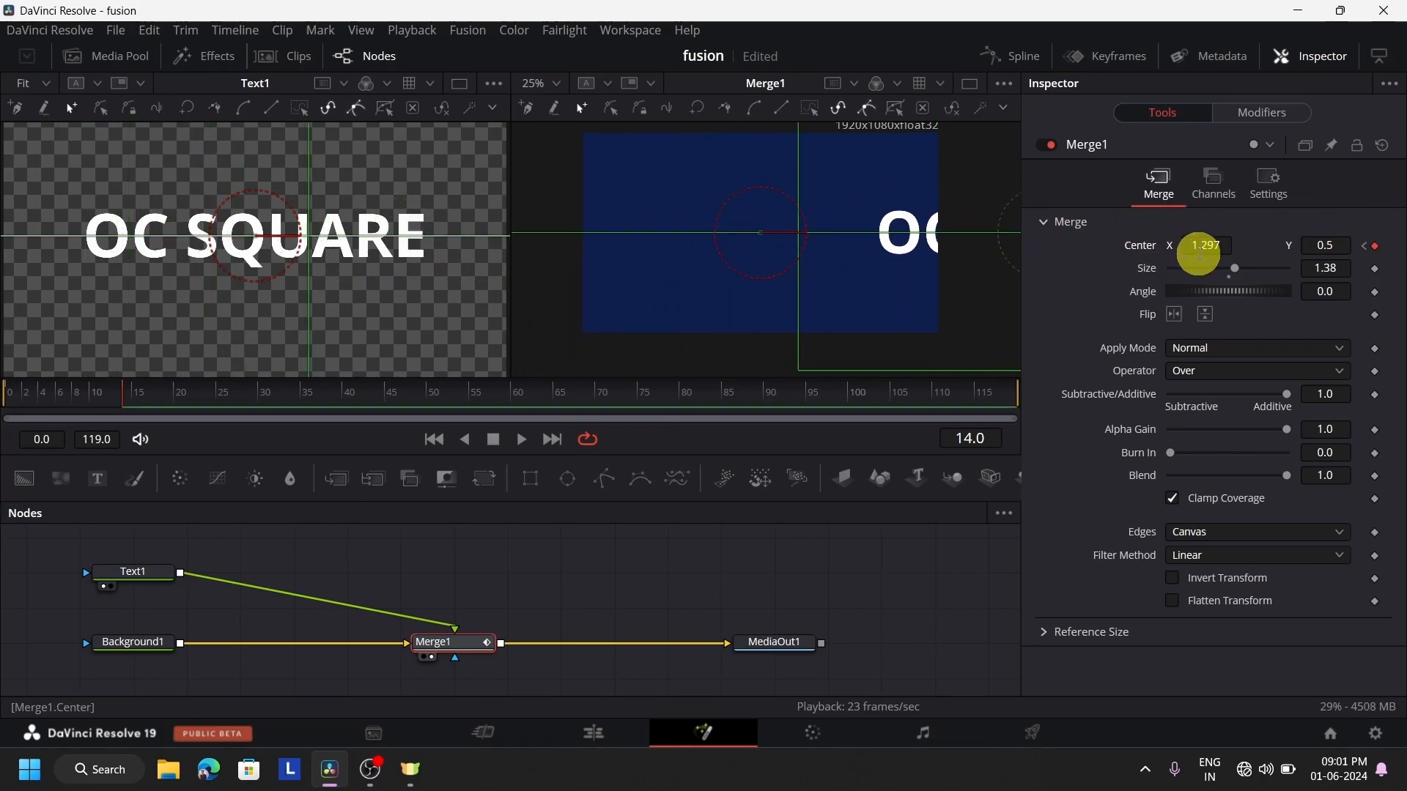
drag(1199, 254, 1224, 251)
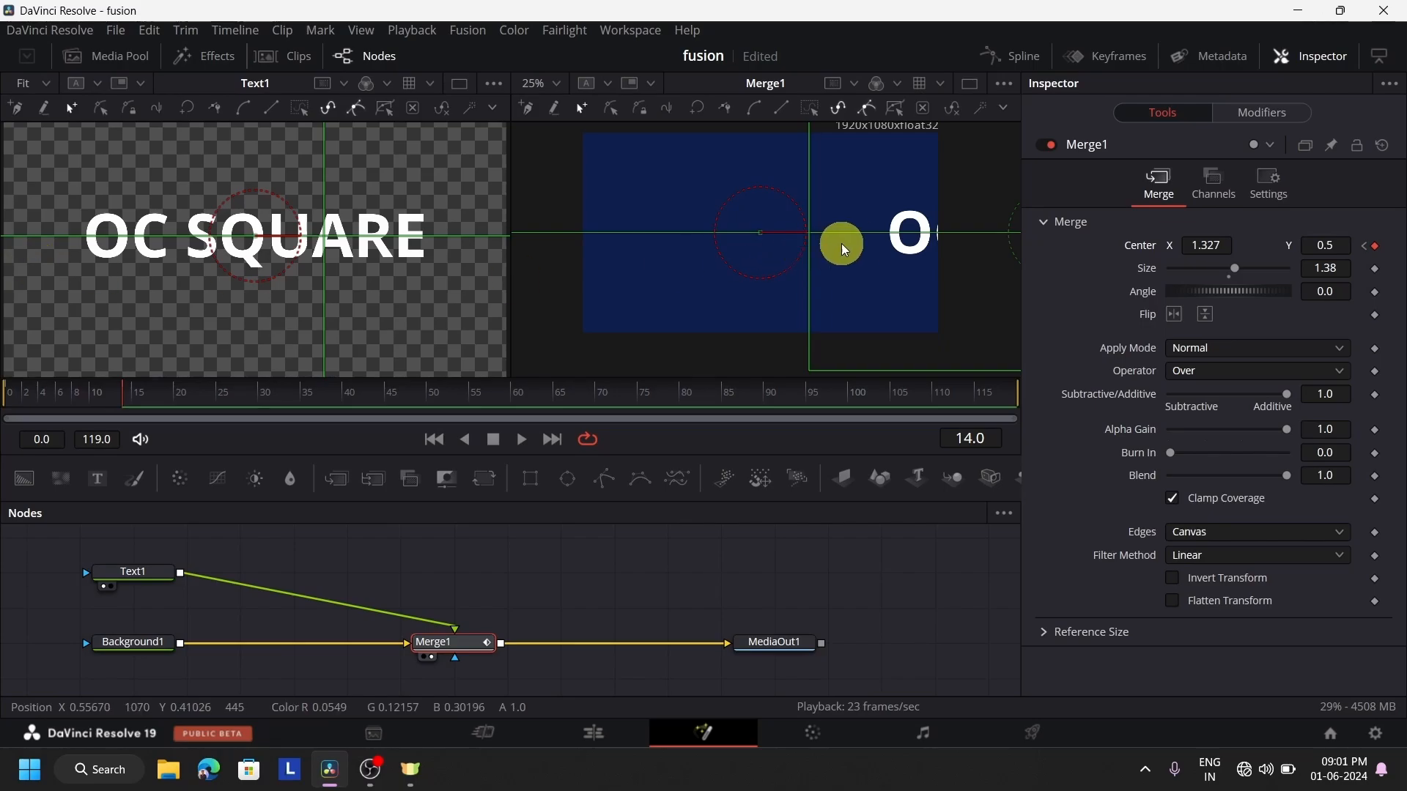
Return to the Edit page and play the Fusion composition twice, restarting from just before the clip, to check the text animation
click(606, 737)
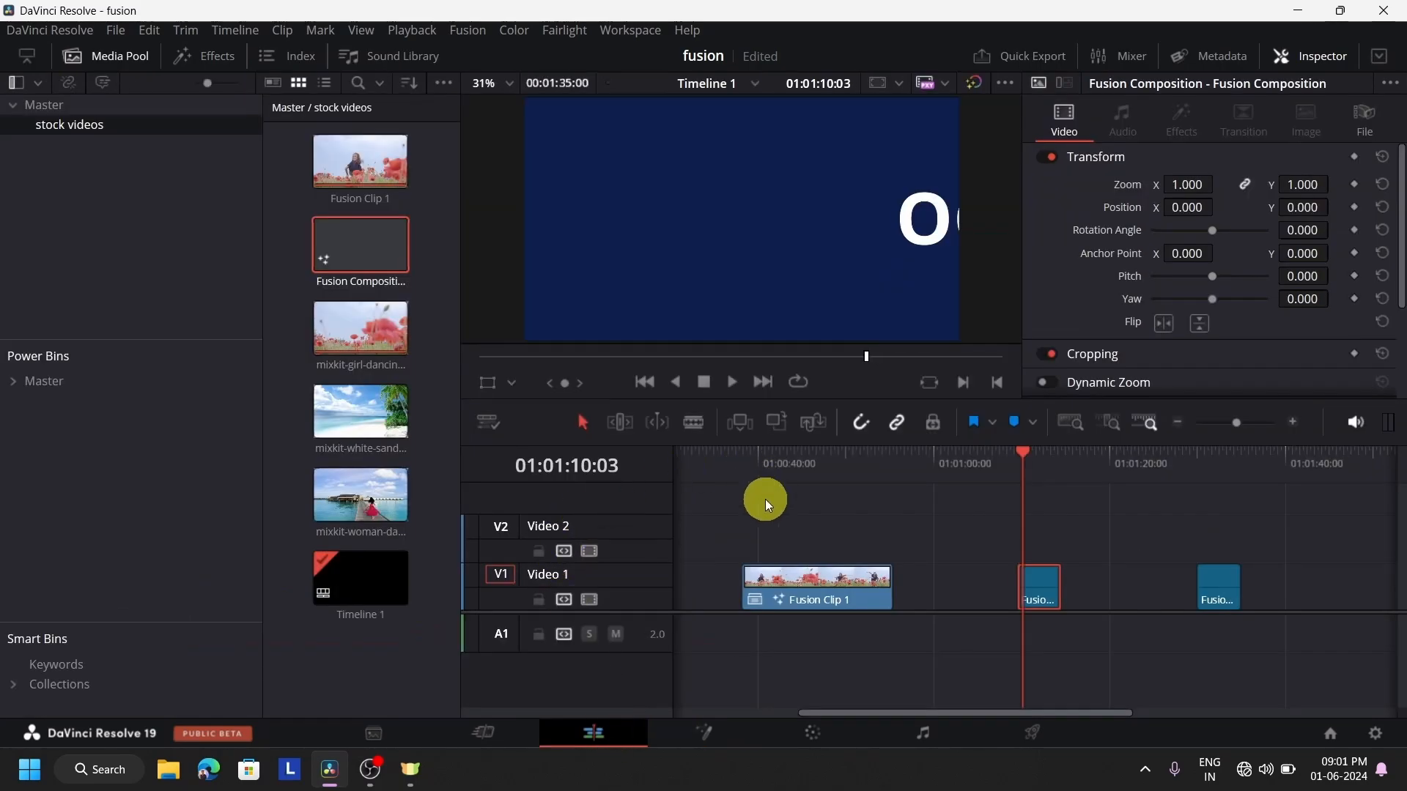
click(733, 381)
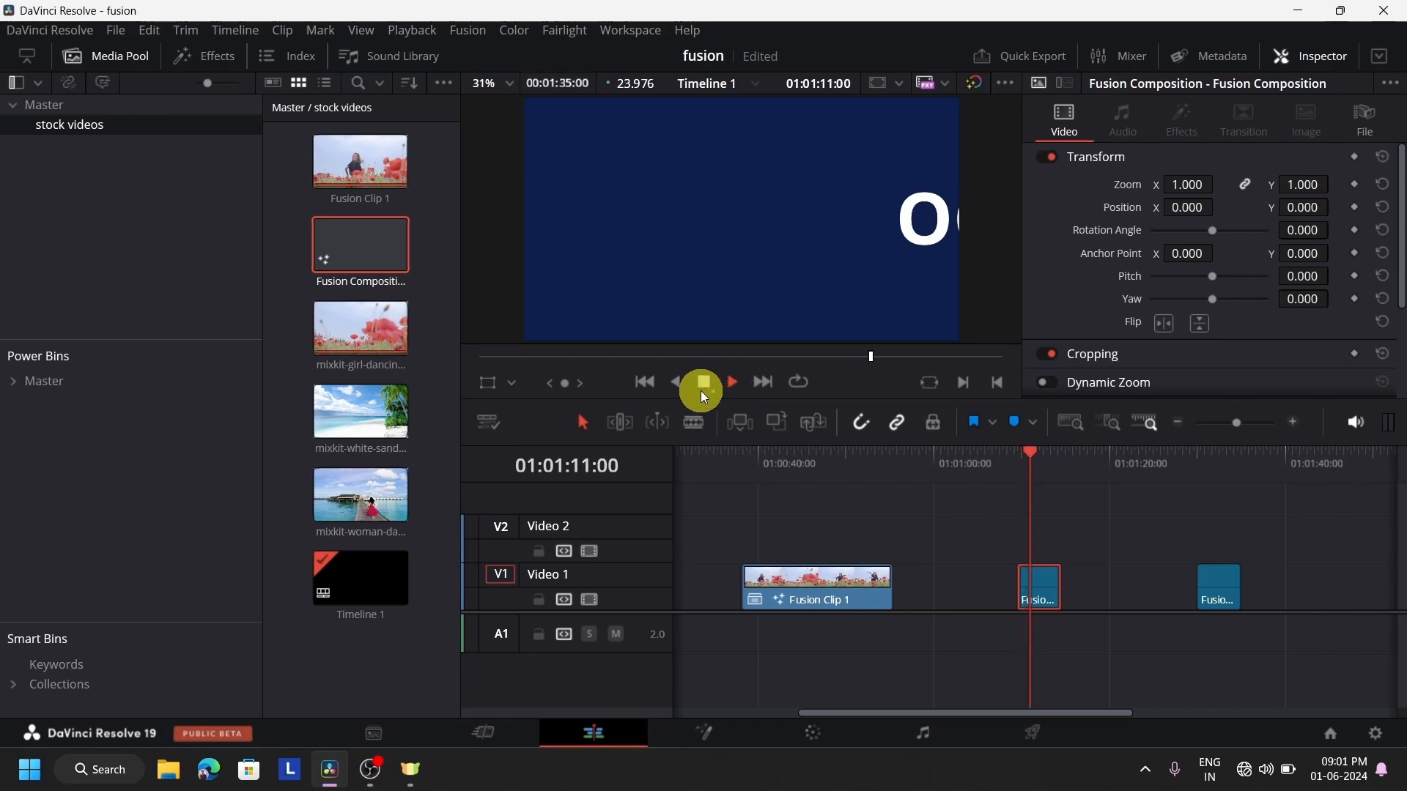
click(1014, 469)
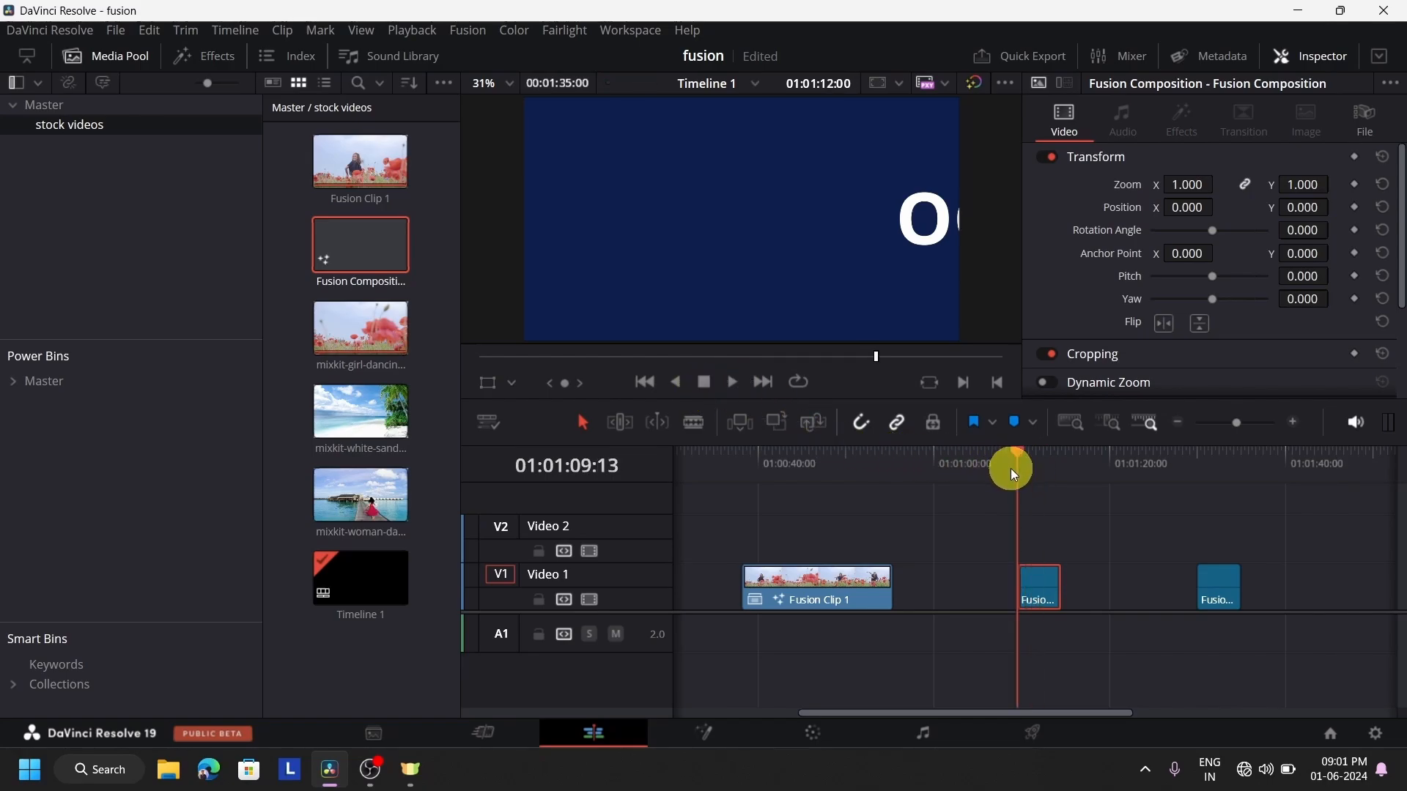
click(731, 385)
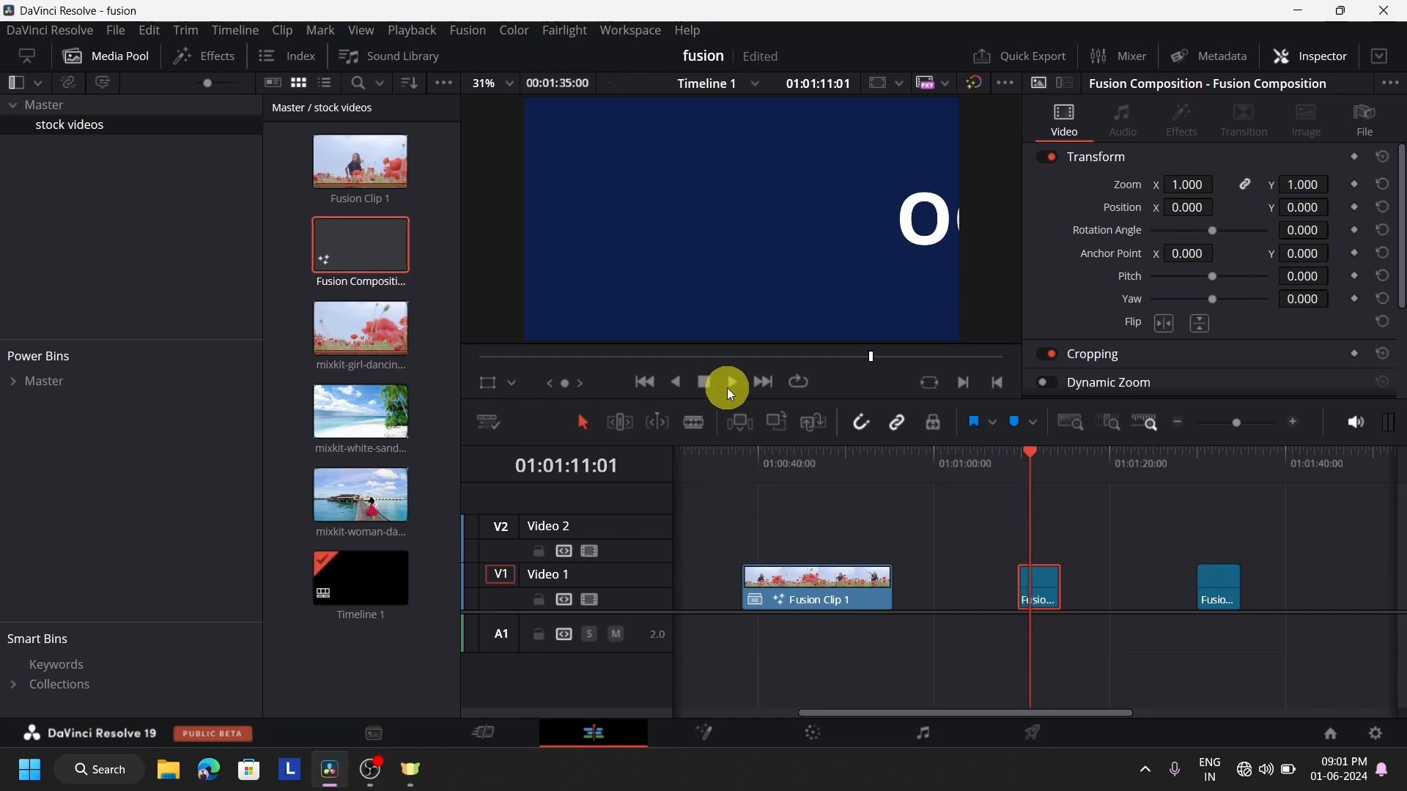
Set the playback render cache mode to Smart
click(394, 32)
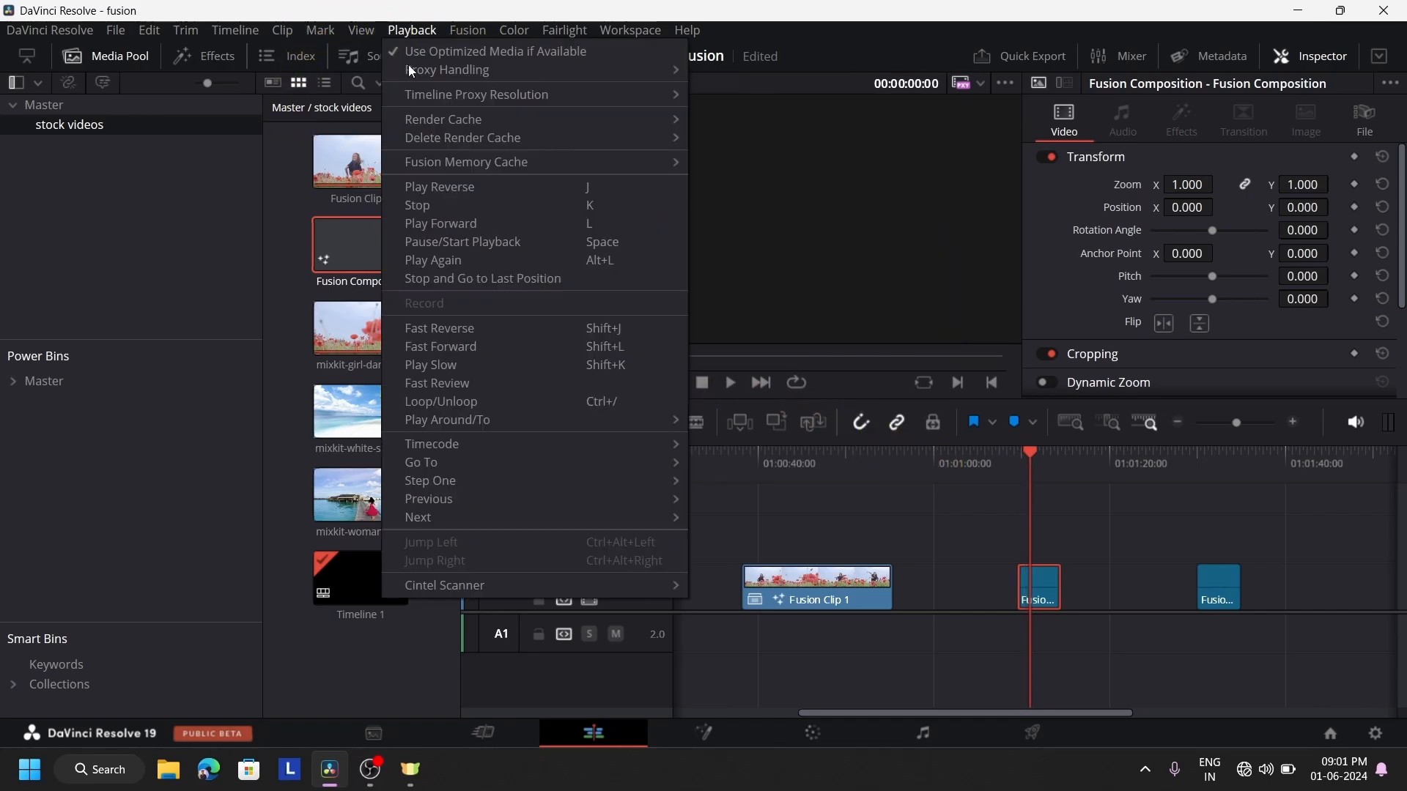
mouse_move(450, 129)
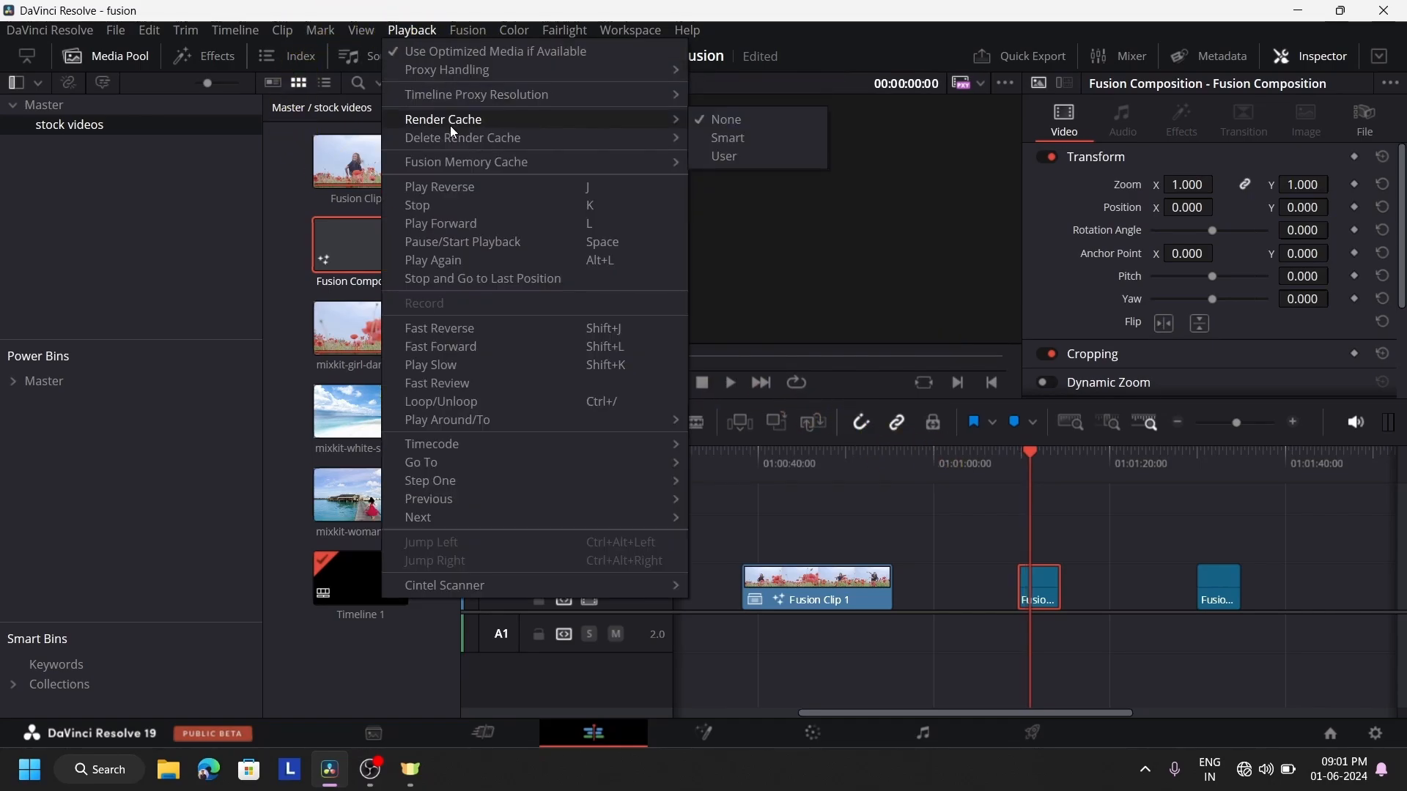
click(706, 136)
click(981, 422)
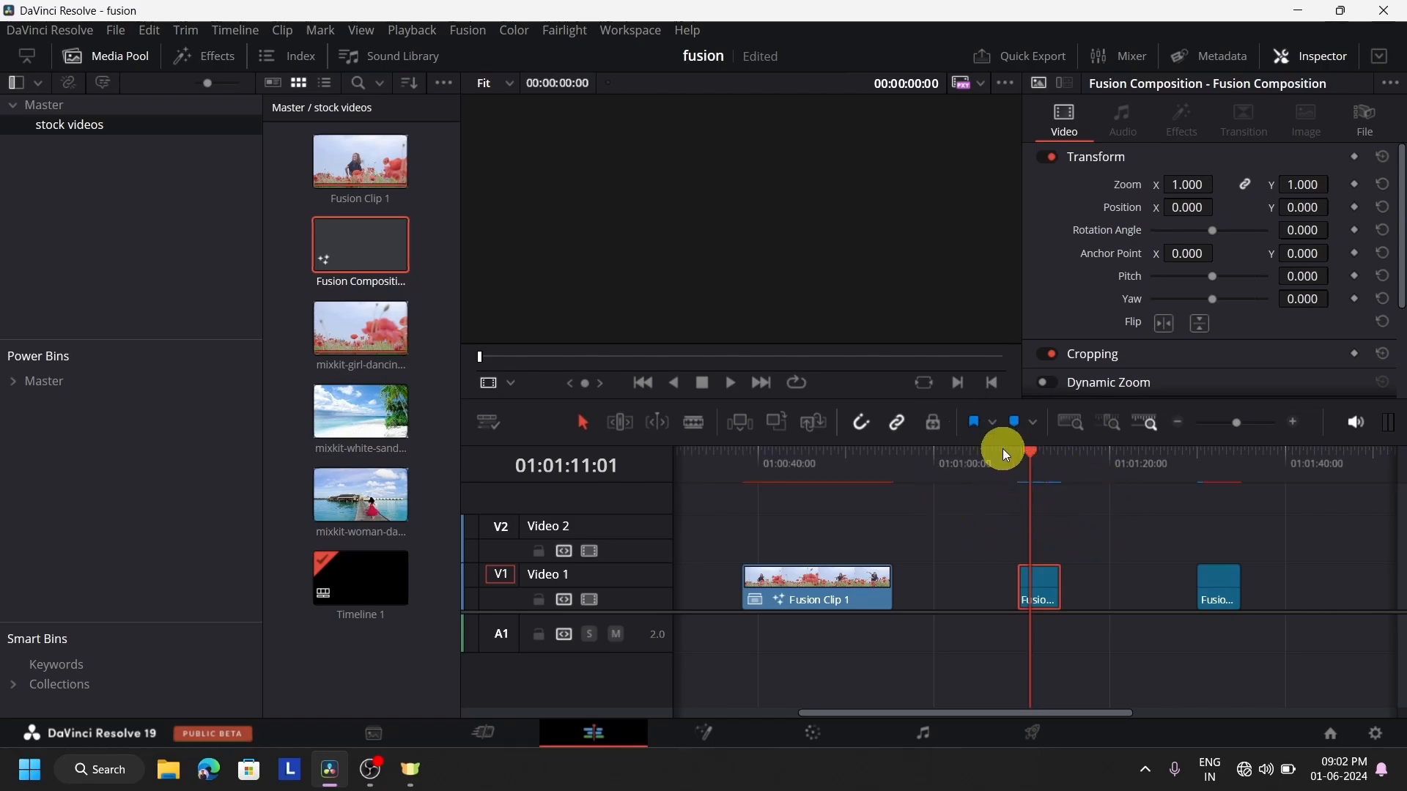
Play the cached composition from before its start, and review its complete node tree on the Fusion page
click(1001, 473)
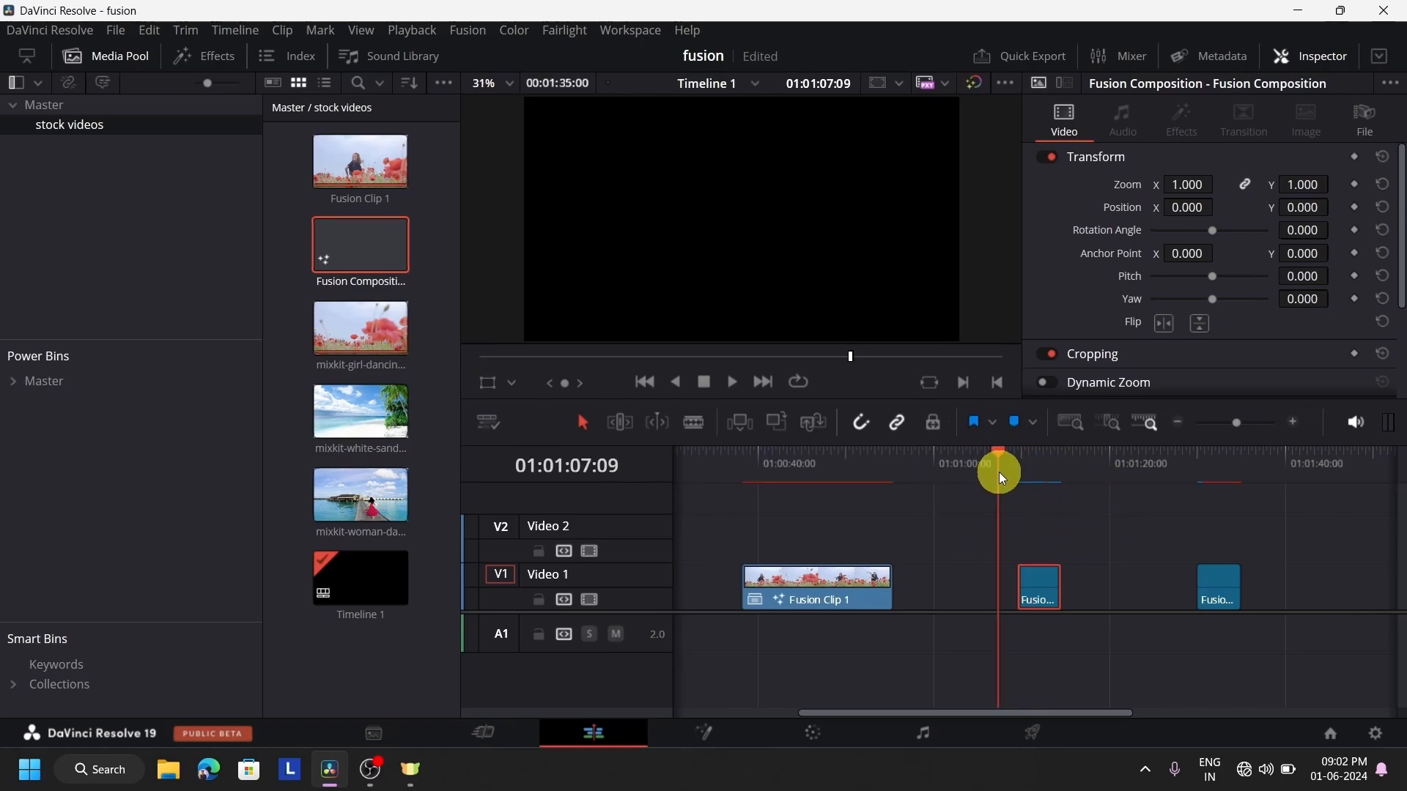
click(733, 384)
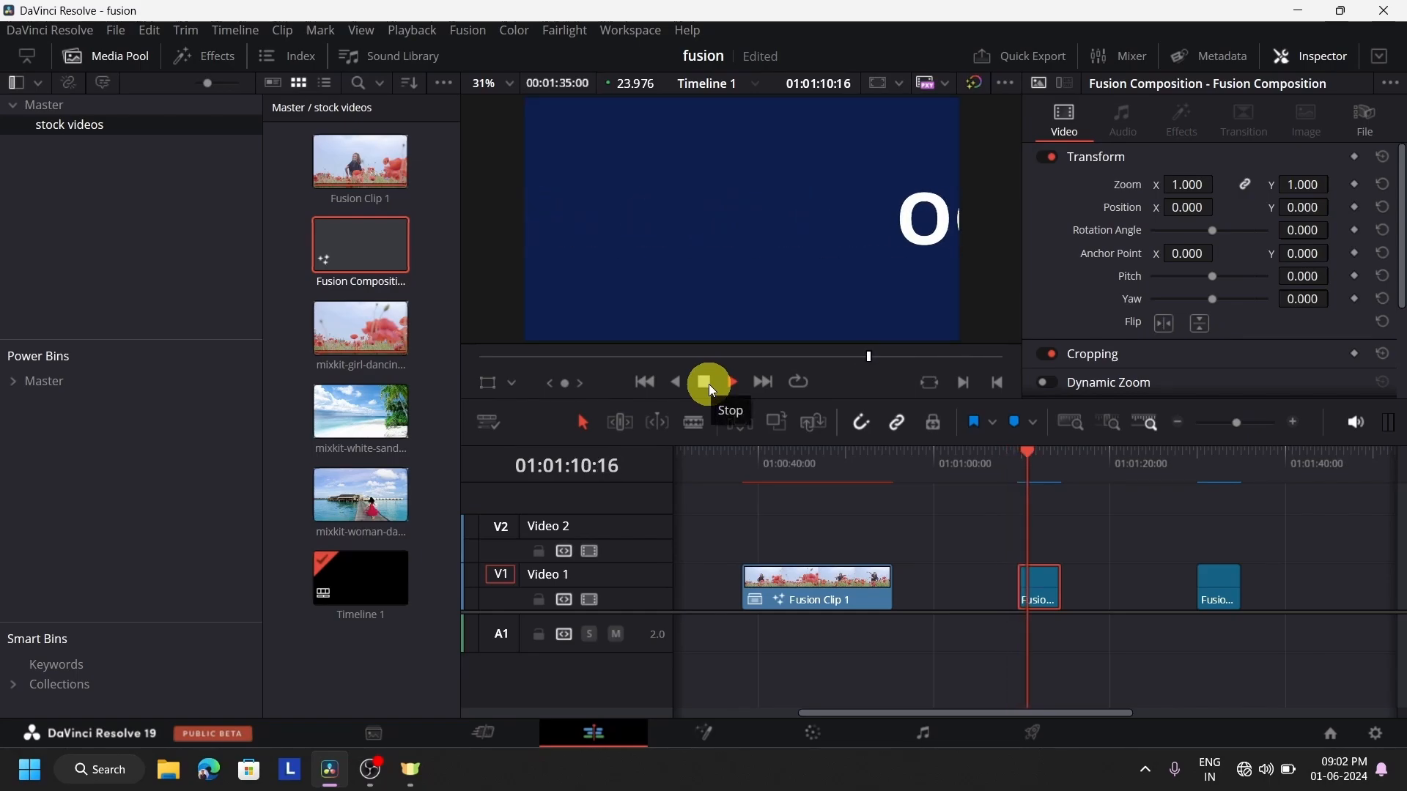
click(710, 384)
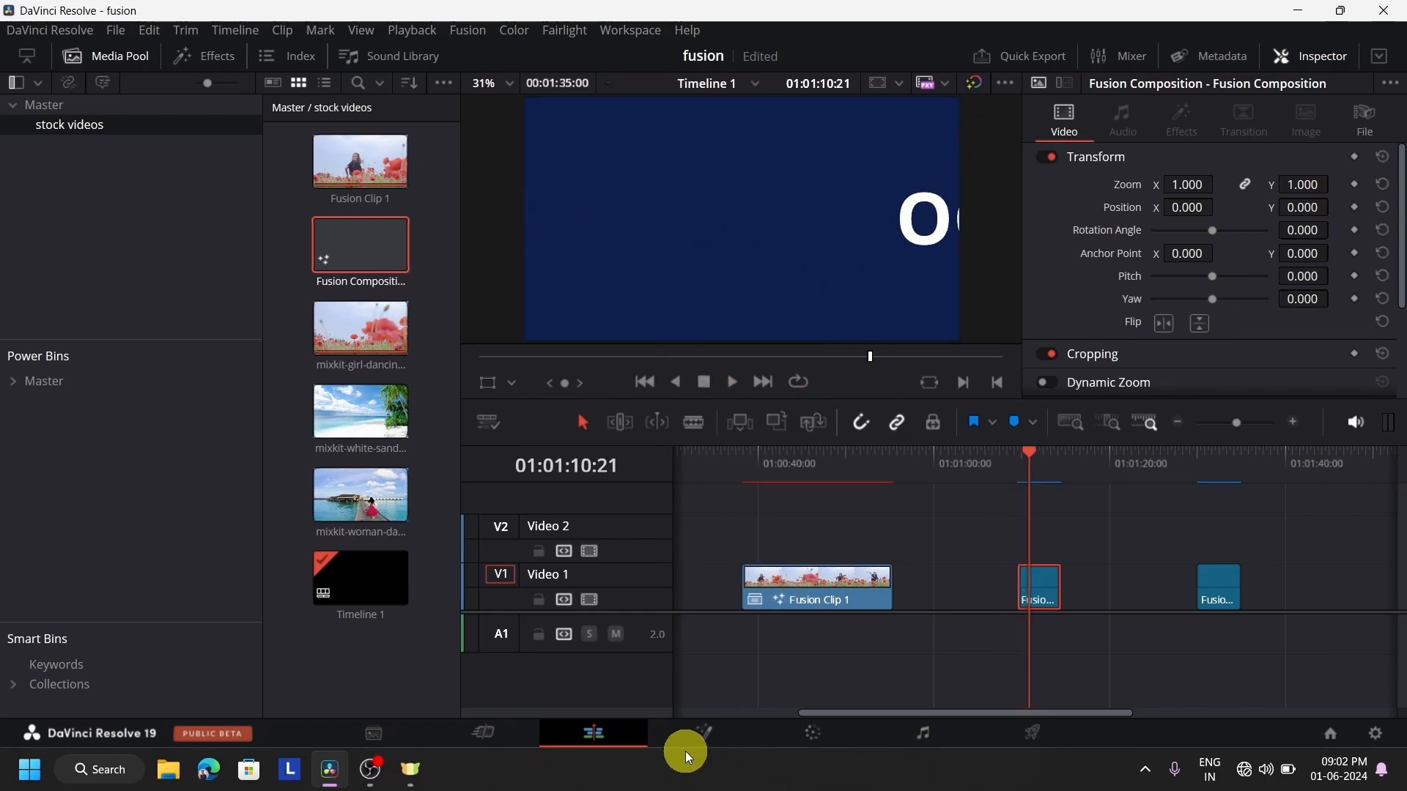
click(703, 732)
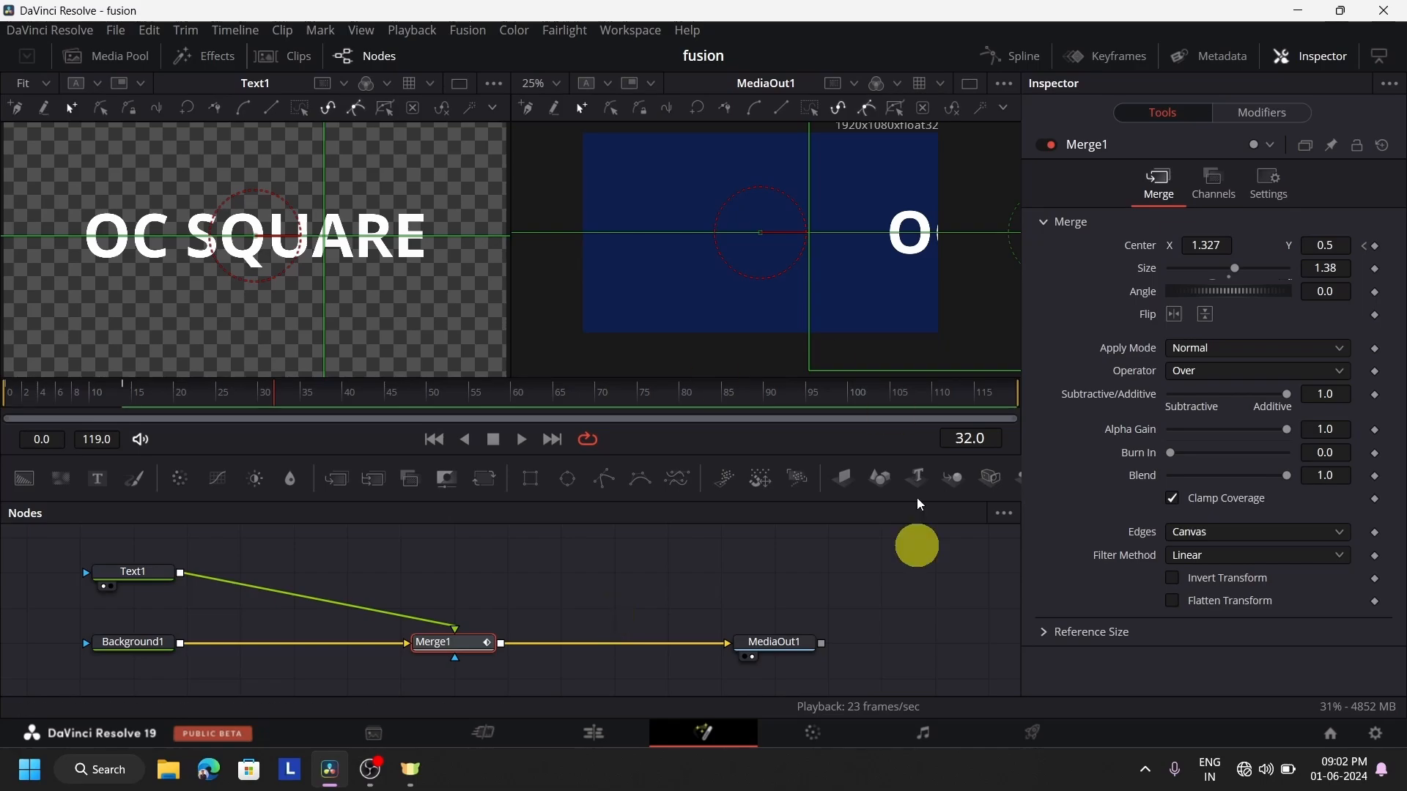
drag(881, 664, 116, 575)
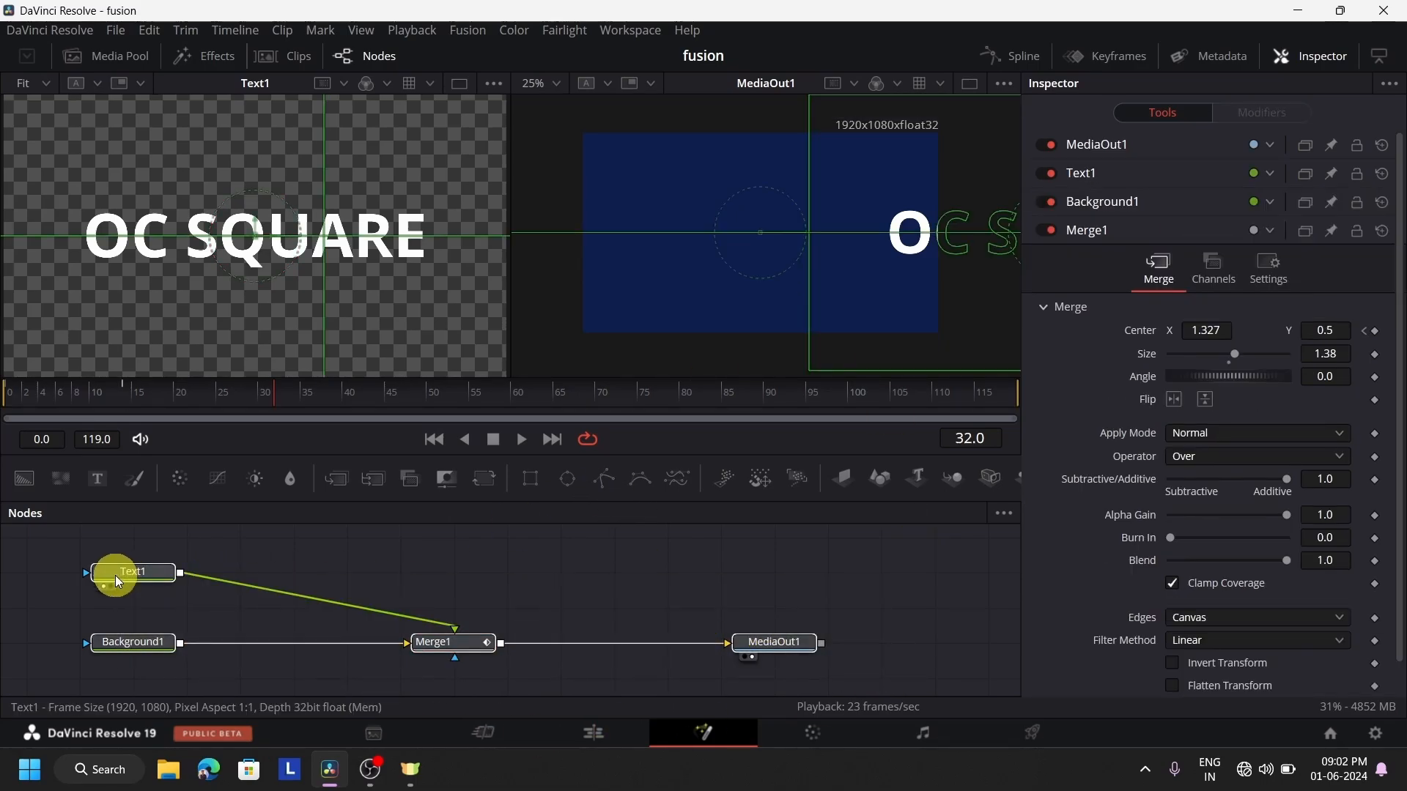
On the Edit page, delete every clip from Timeline 1, including the Text+ and video clips at the timeline's start
click(596, 738)
drag(1360, 650, 737, 526)
key(Delete)
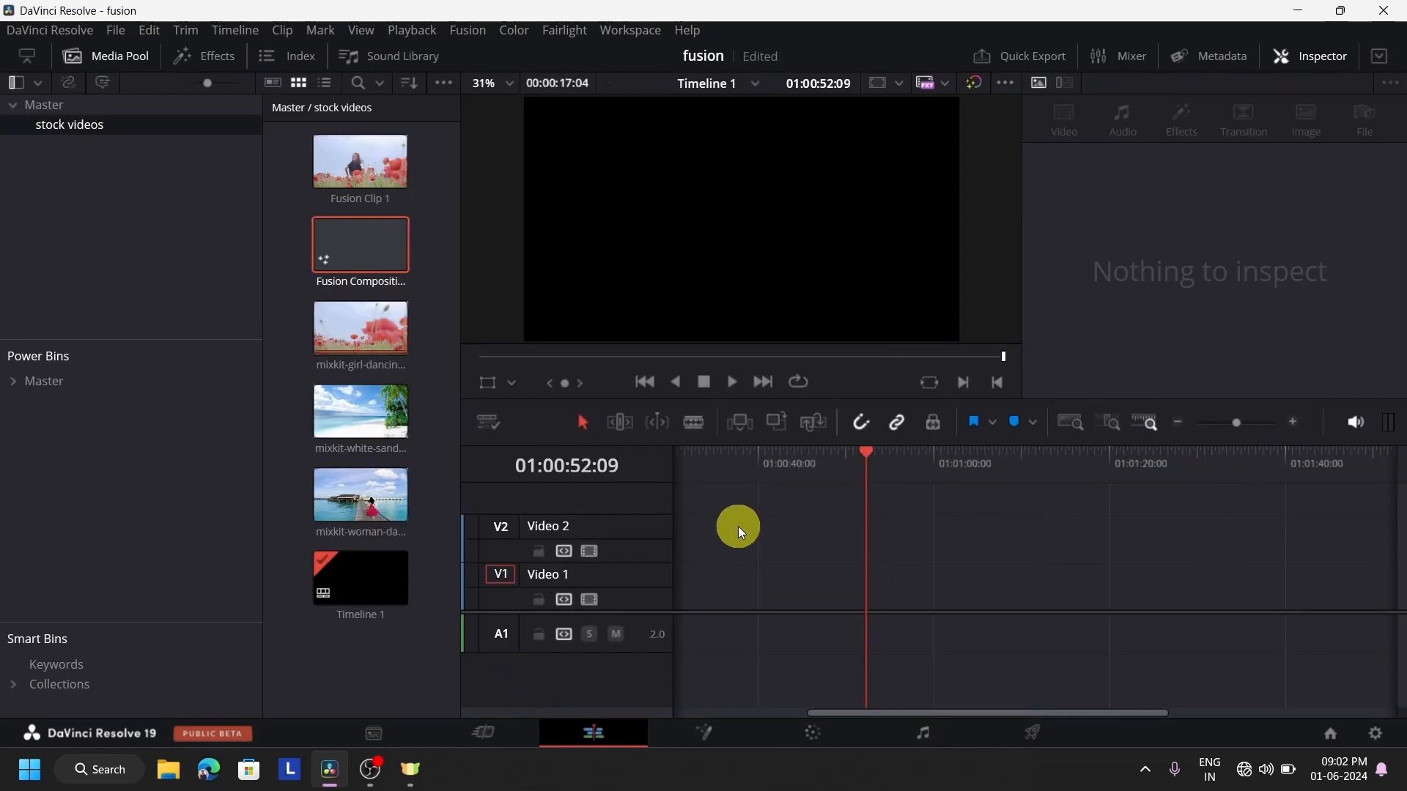
drag(864, 463, 627, 575)
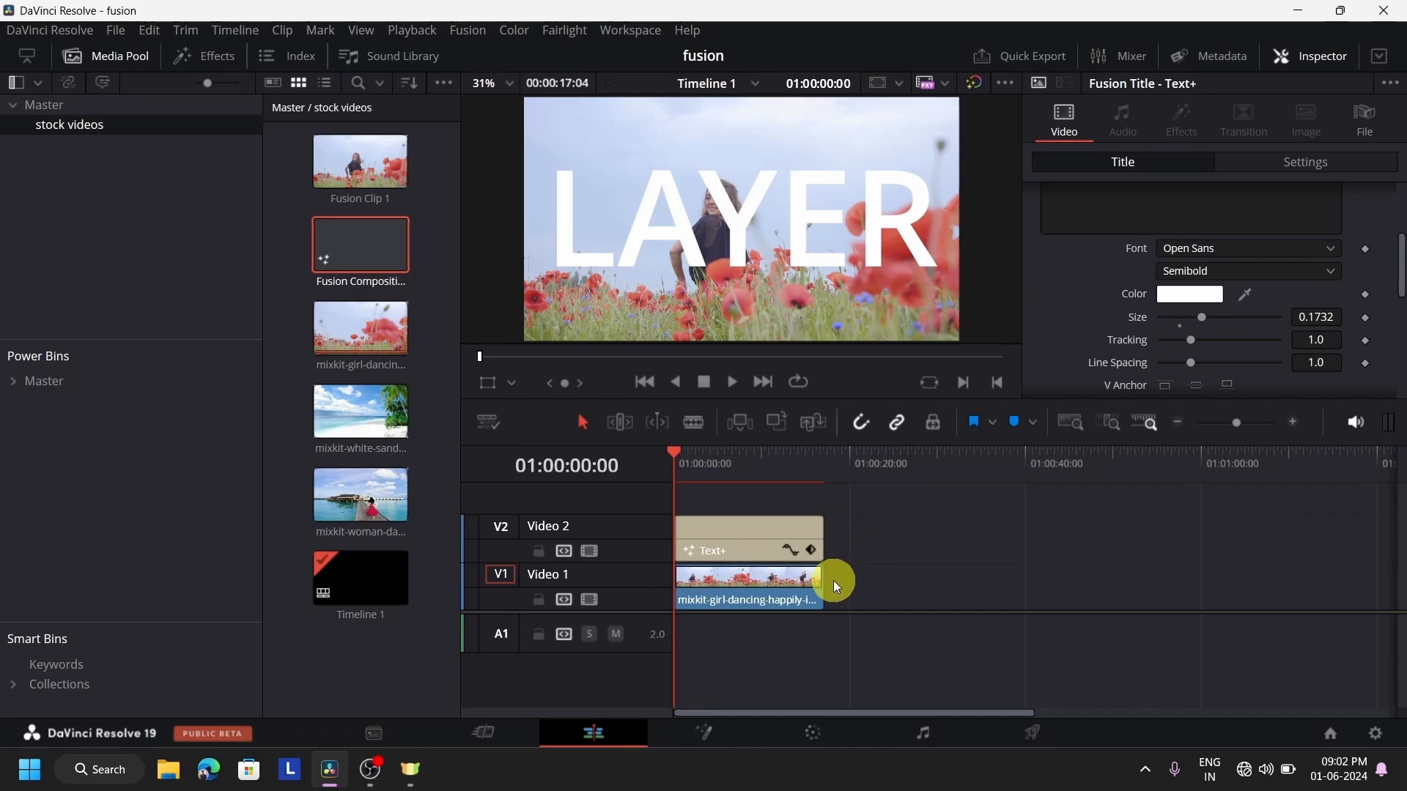
drag(1055, 657, 598, 505)
key(Delete)
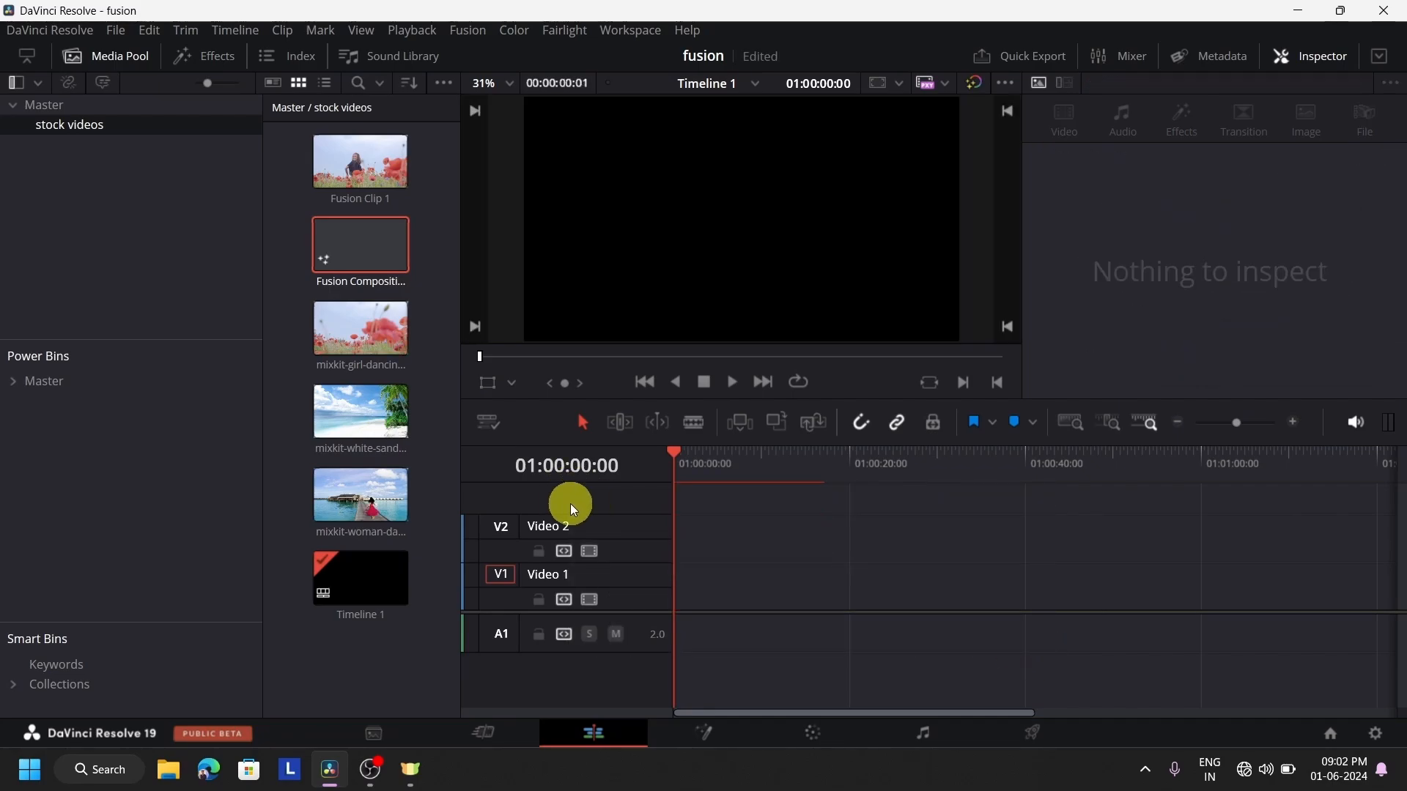
Place the white-sand beach video at the start of Video 1 and convert it to a Fusion clip
drag(341, 410, 762, 600)
click(759, 596)
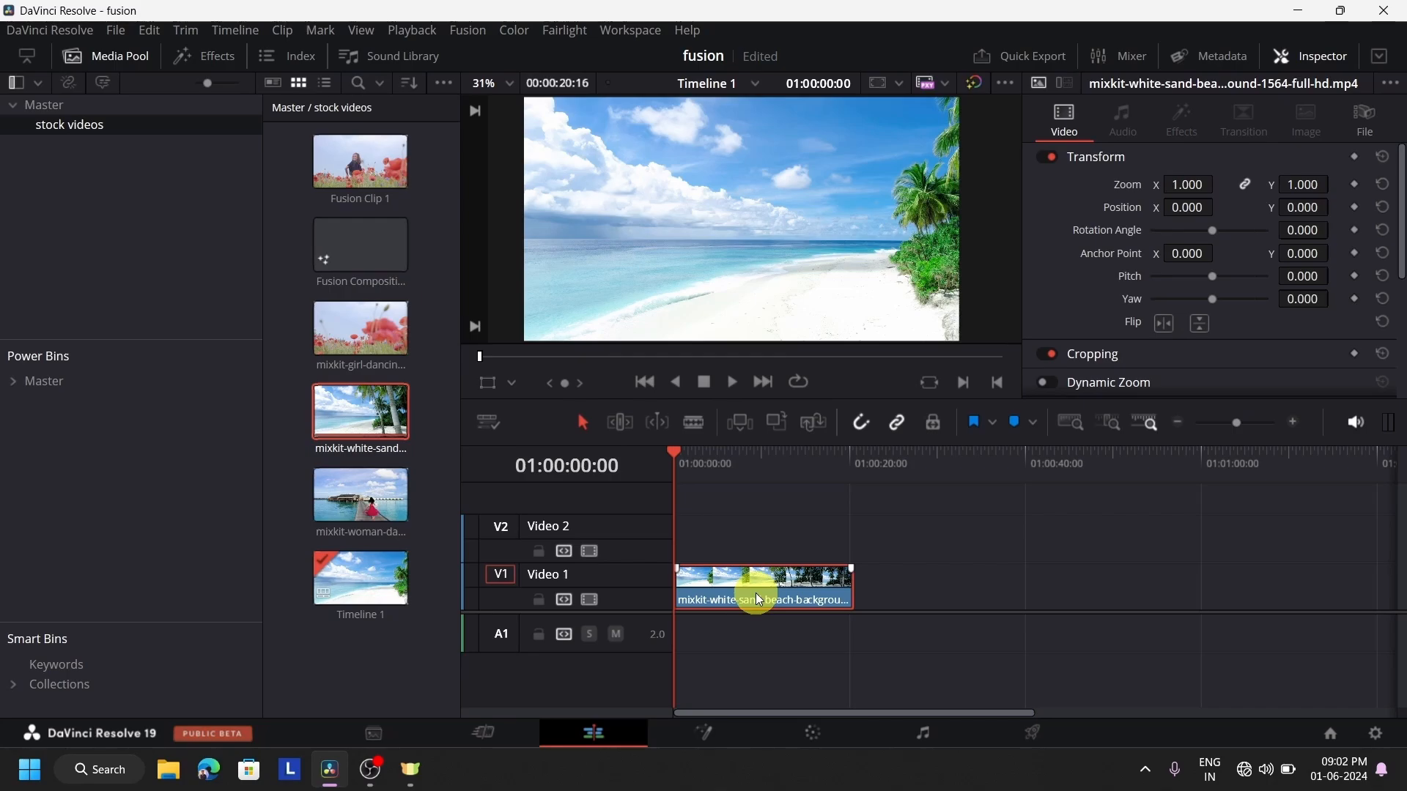
right_click(759, 599)
click(873, 33)
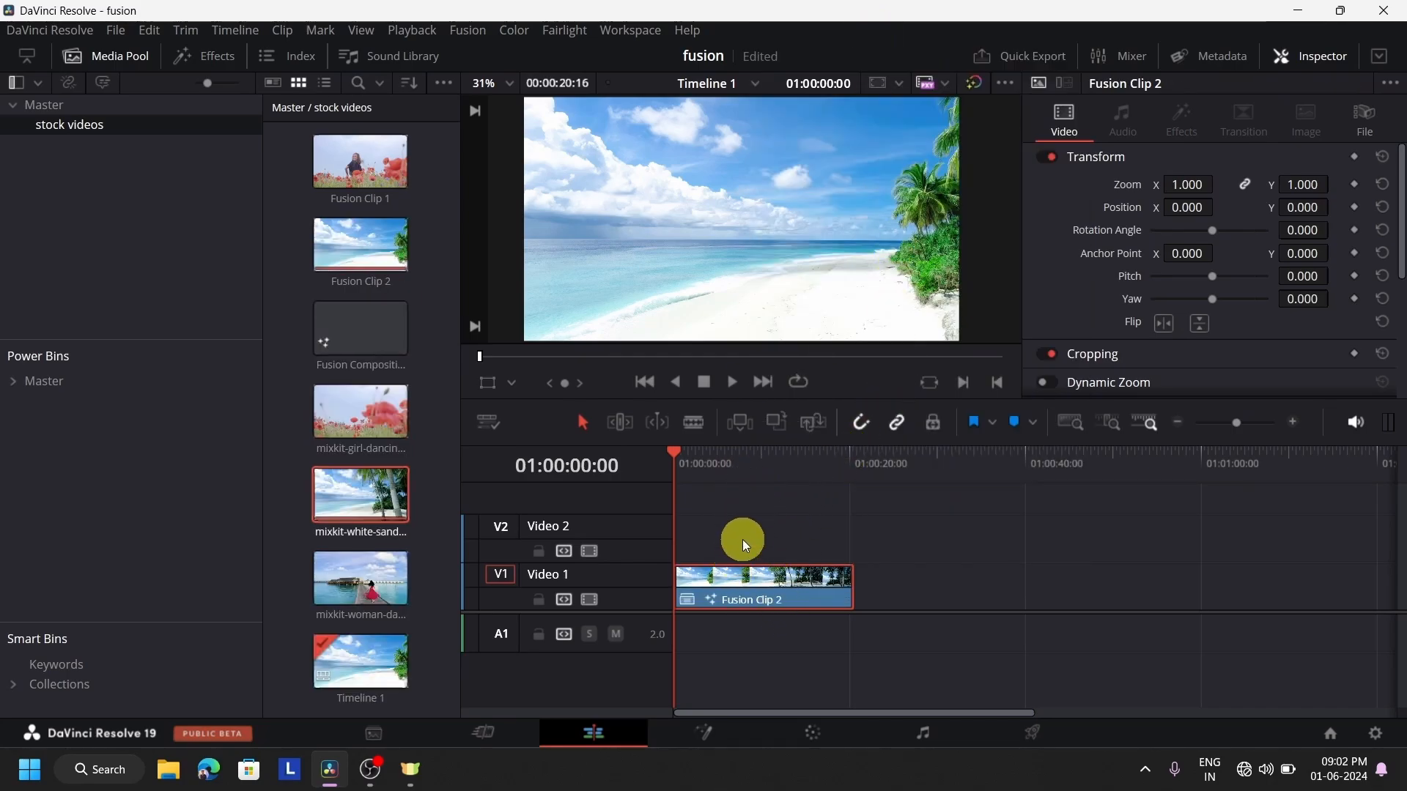
Move the beach Fusion clip to about 01:01:17 and place a second copy of it on Video 1 at 01:00:28:01
drag(768, 579, 1008, 614)
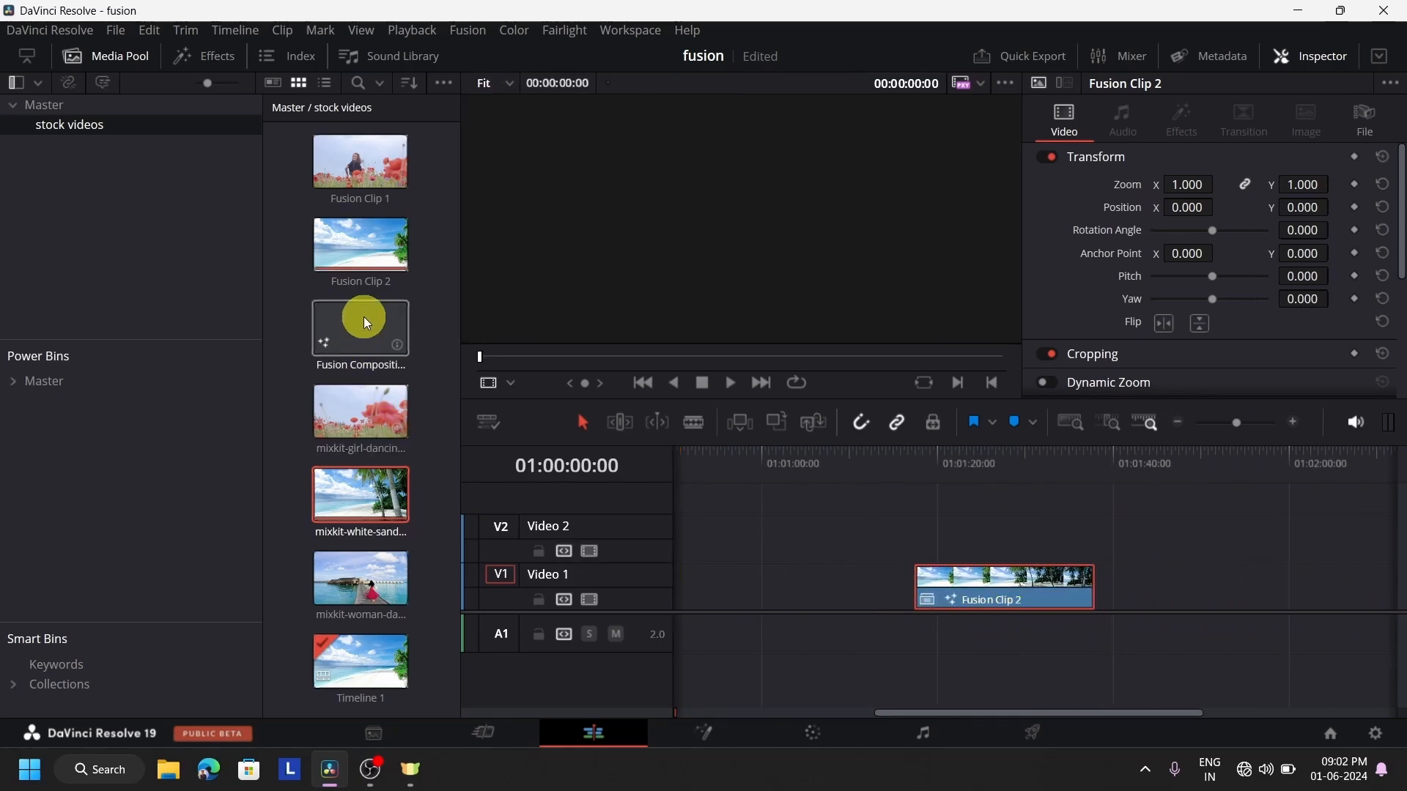
drag(387, 256, 718, 598)
mouse_move(738, 472)
mouse_down()
mouse_move(765, 495)
mouse_move(721, 470)
mouse_up()
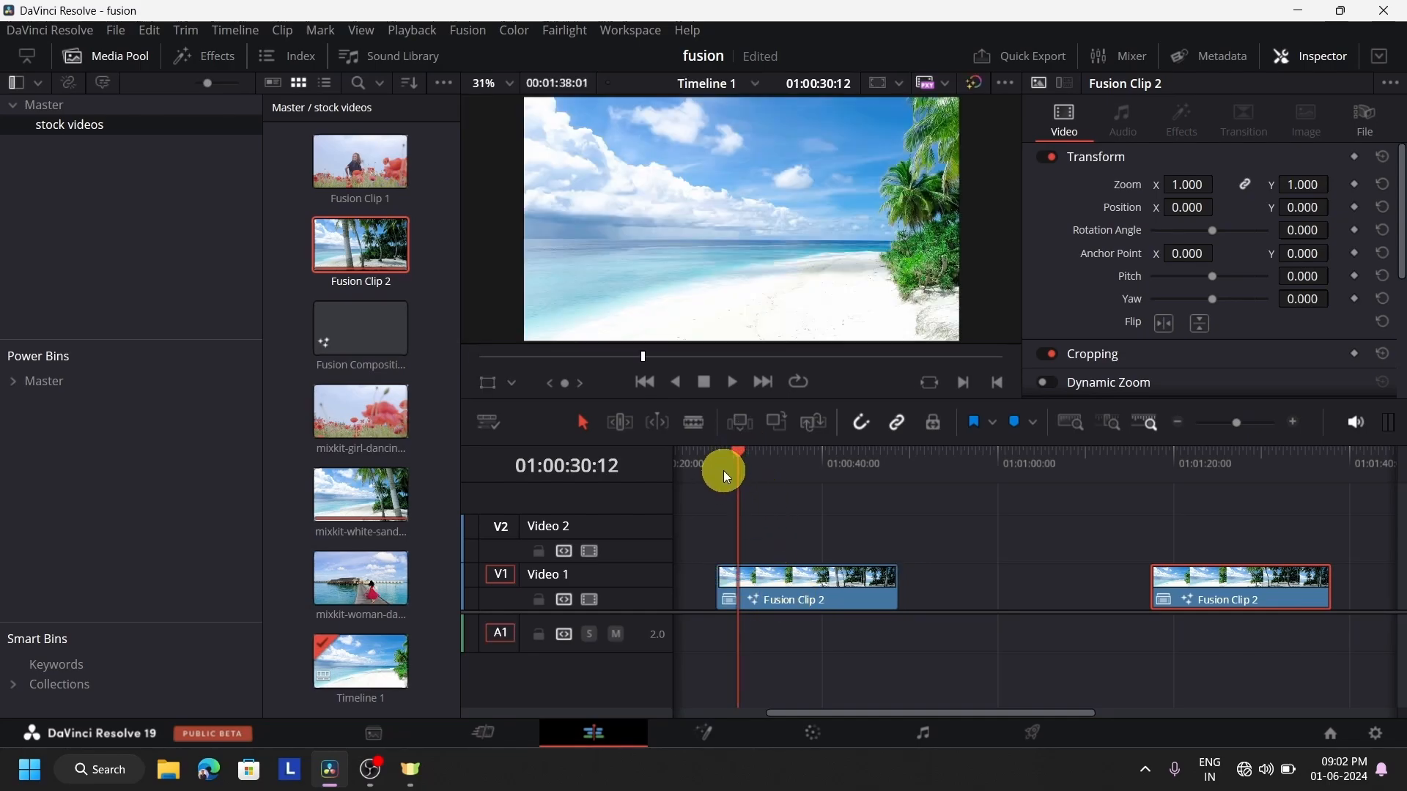
Place the girl-dancing video on Video 2 directly above the first beach clip, aligned with its start
click(347, 181)
click(411, 260)
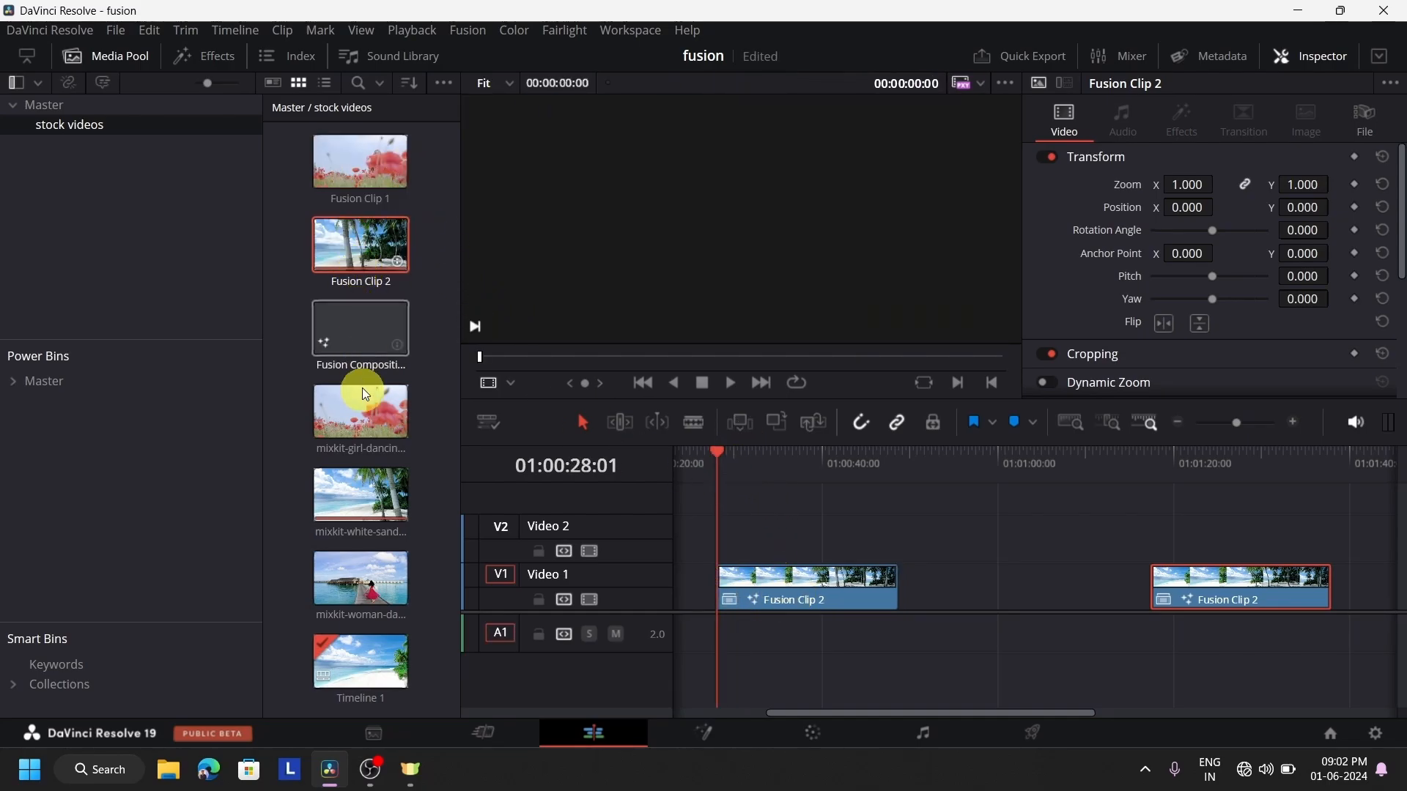
drag(362, 388, 767, 542)
click(798, 542)
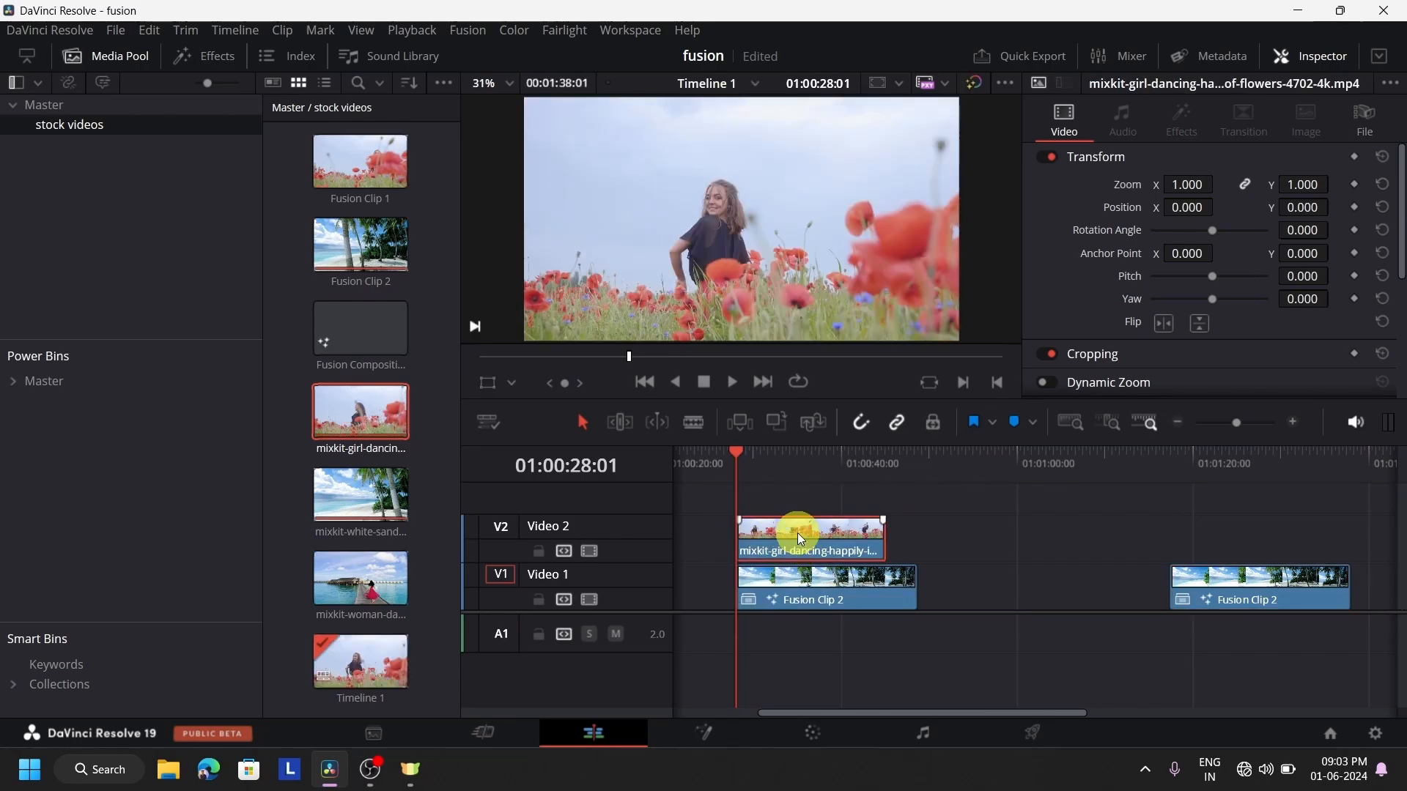
Scale the girl-dancing clip to 0.571, position it at X -303.371, Y 72.809 over the beach, and play the overlay
click(496, 384)
drag(960, 338, 866, 290)
drag(773, 209, 614, 226)
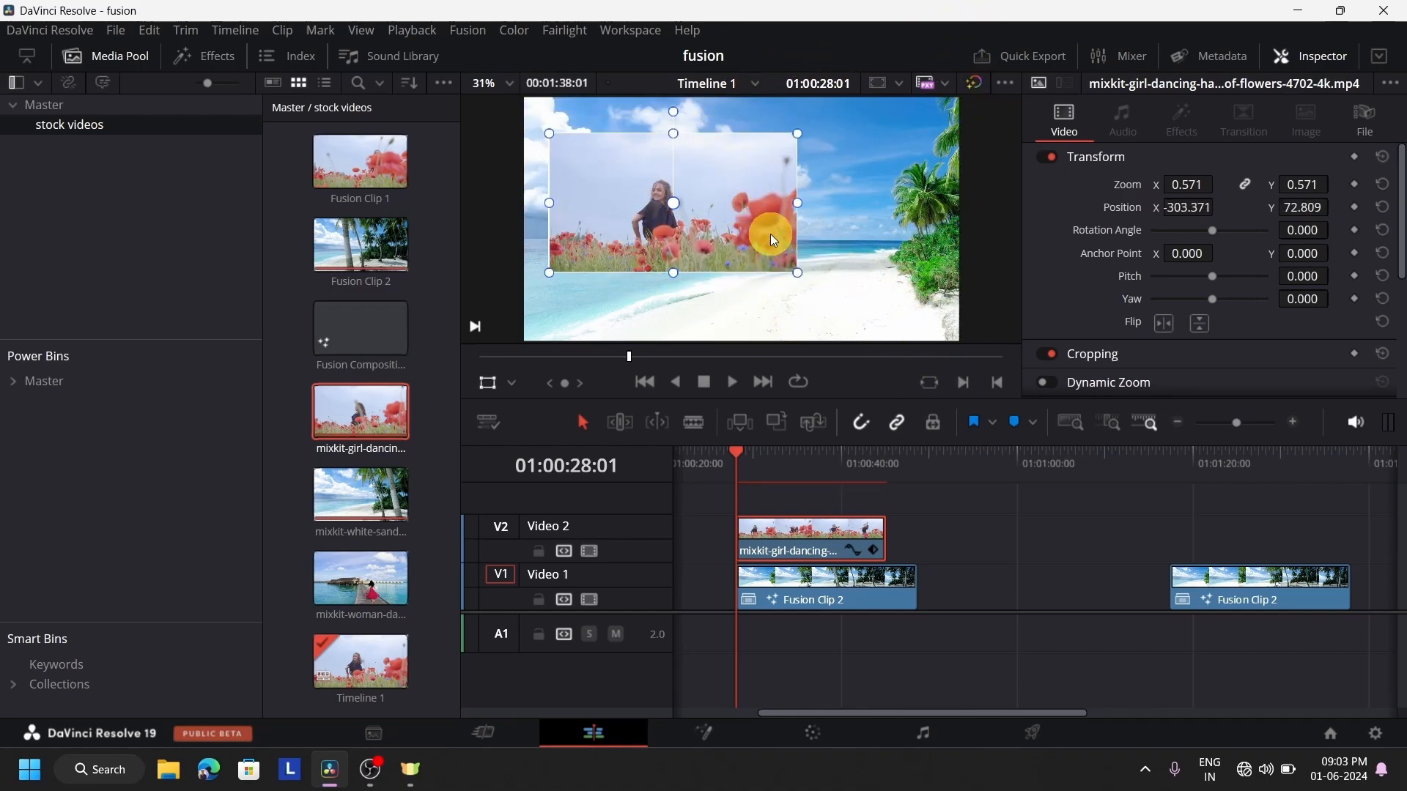
click(733, 386)
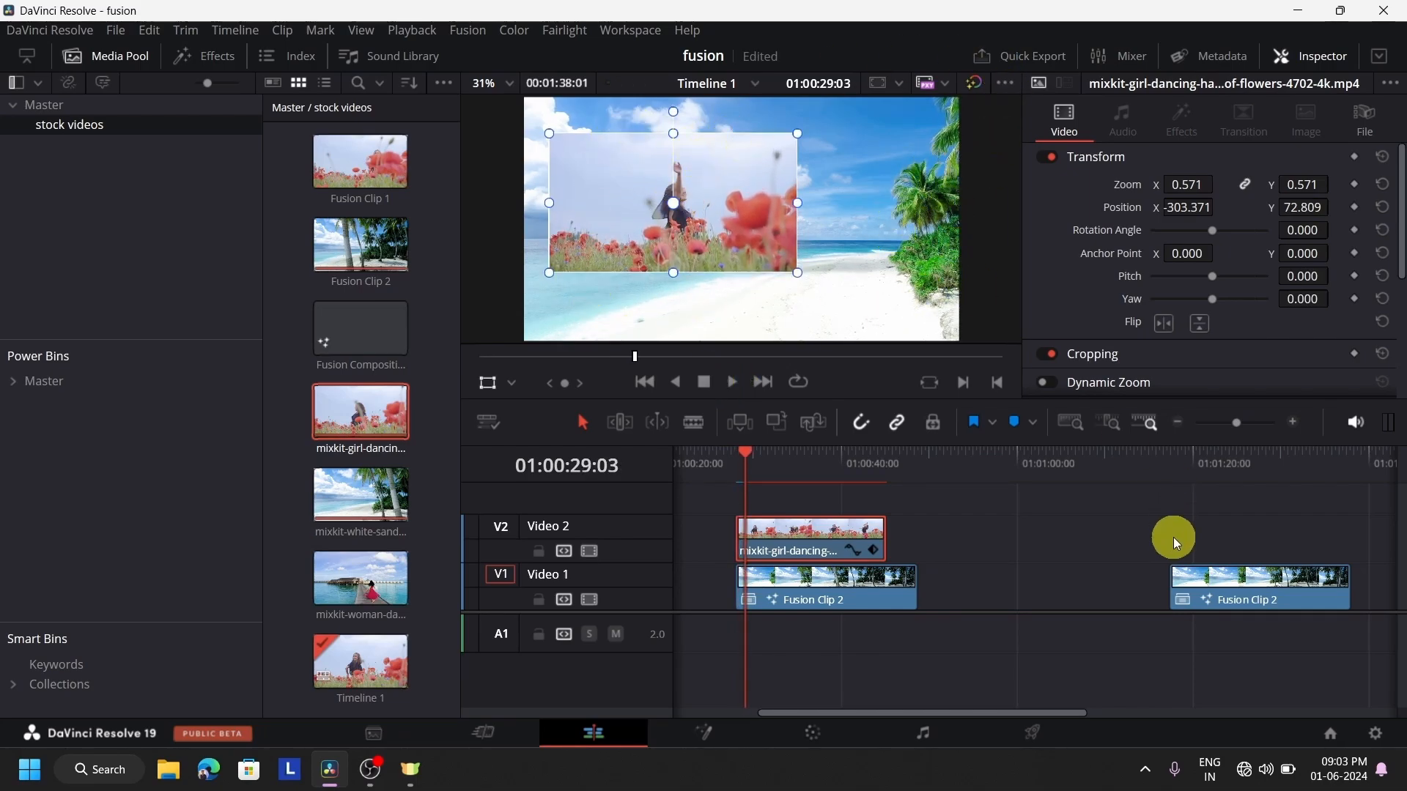
Open the second beach Fusion clip at 01:01:22:12 on the Fusion page and show MediaIn1 in the first viewer
click(1215, 456)
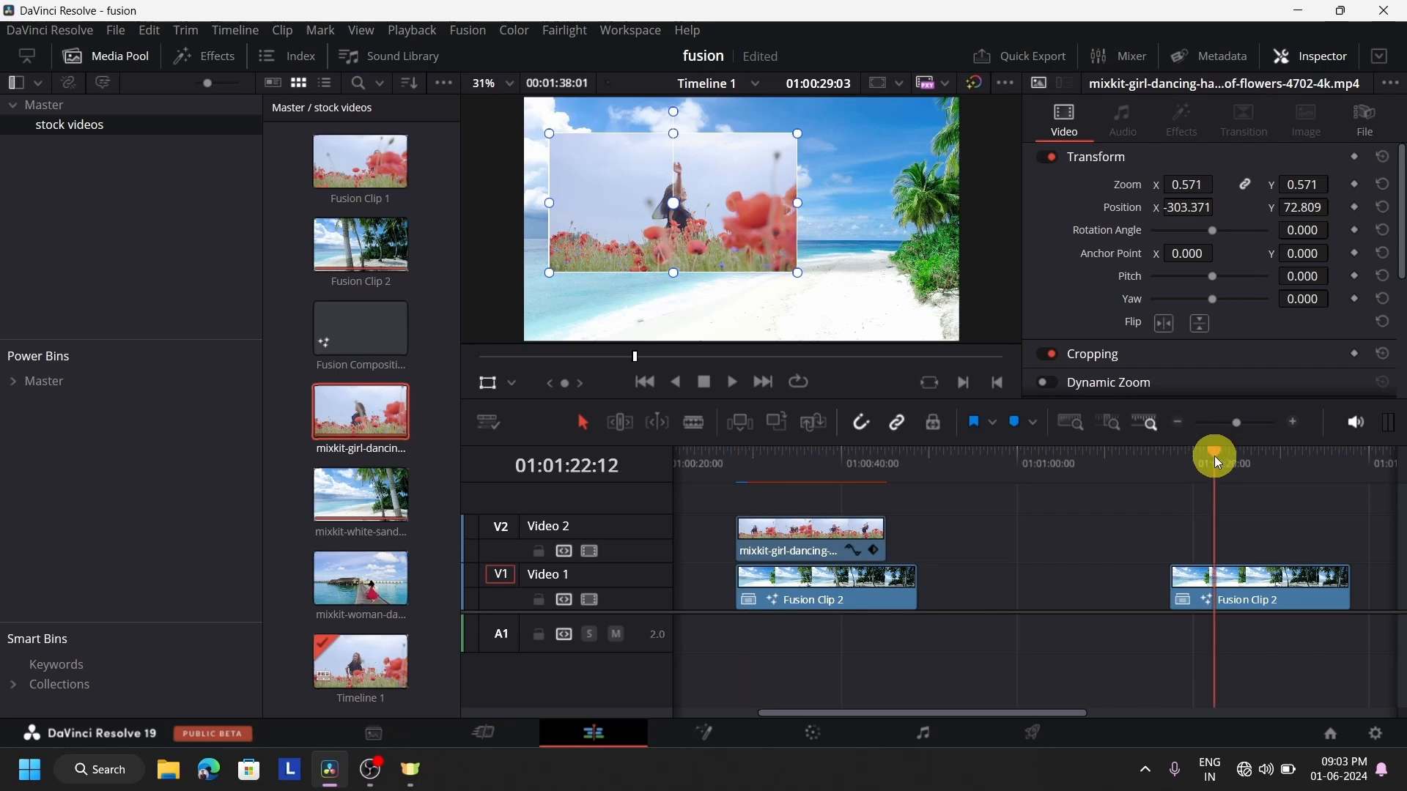
click(1263, 581)
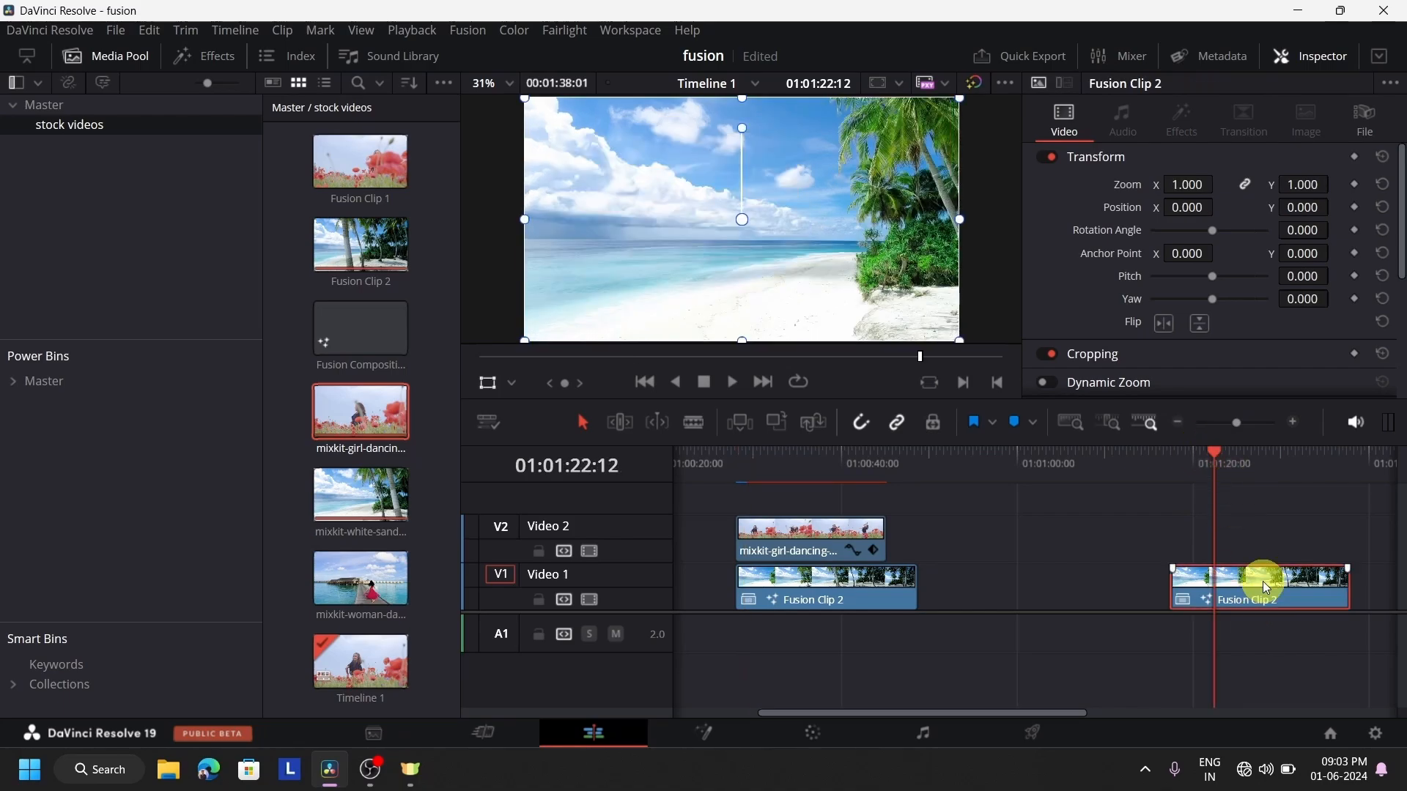
click(730, 733)
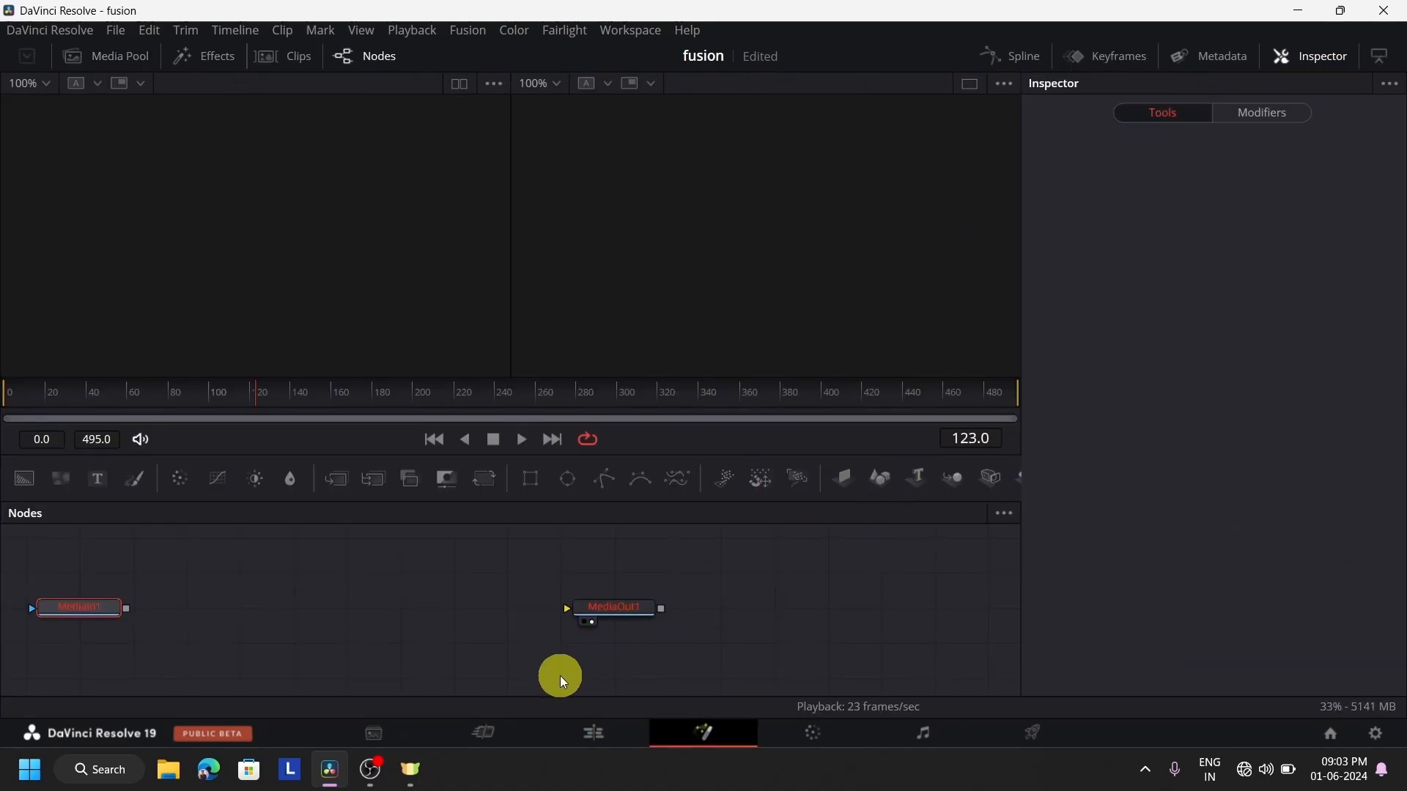
click(622, 734)
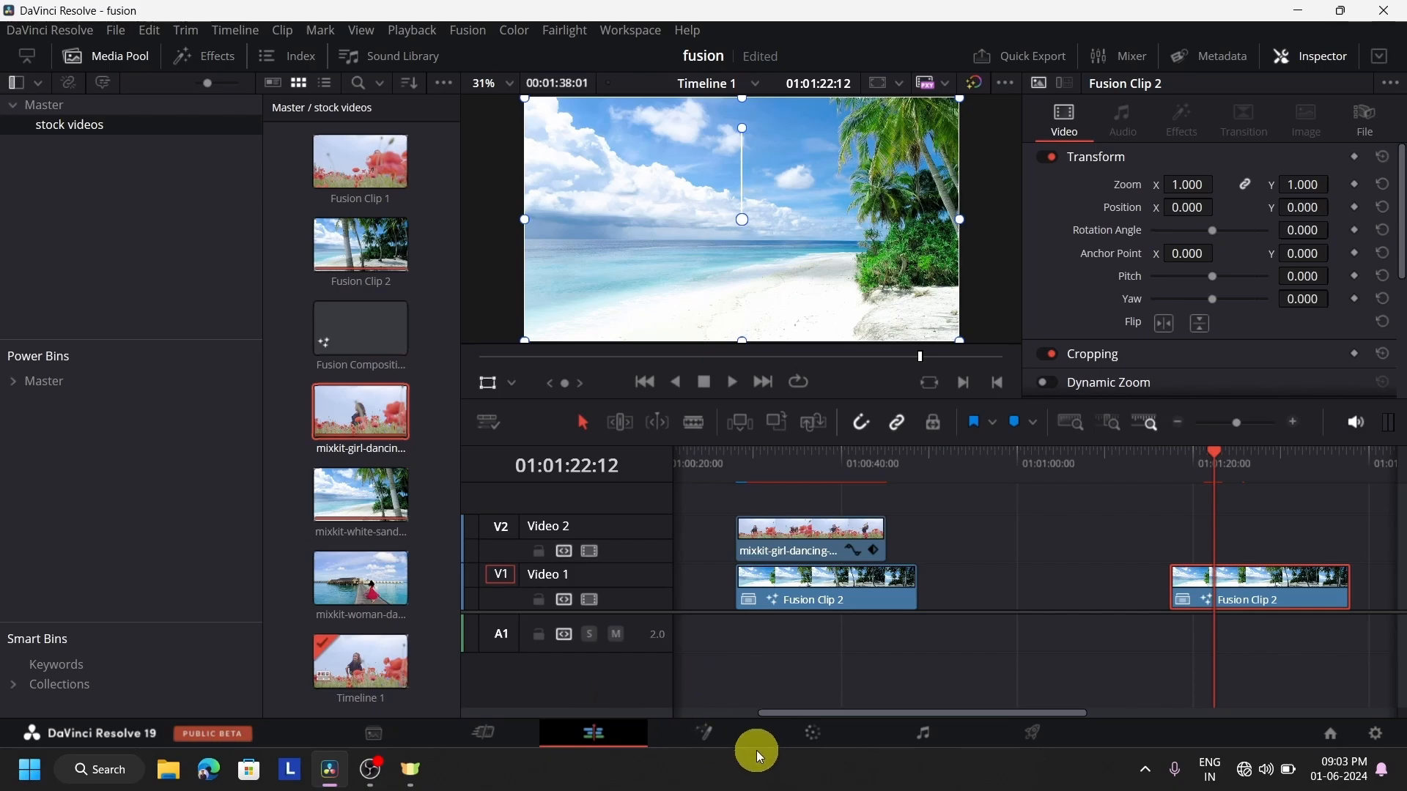
click(738, 733)
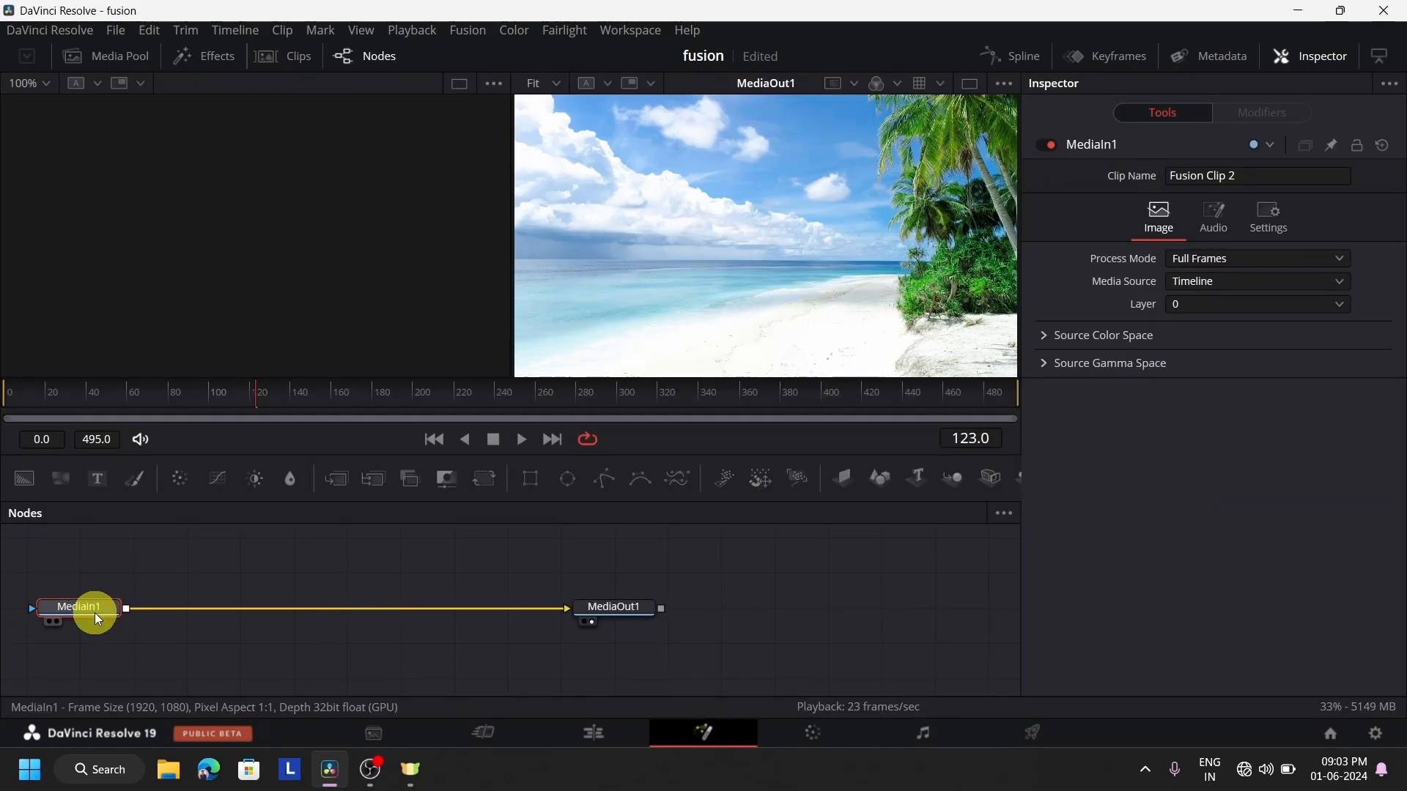
key(1)
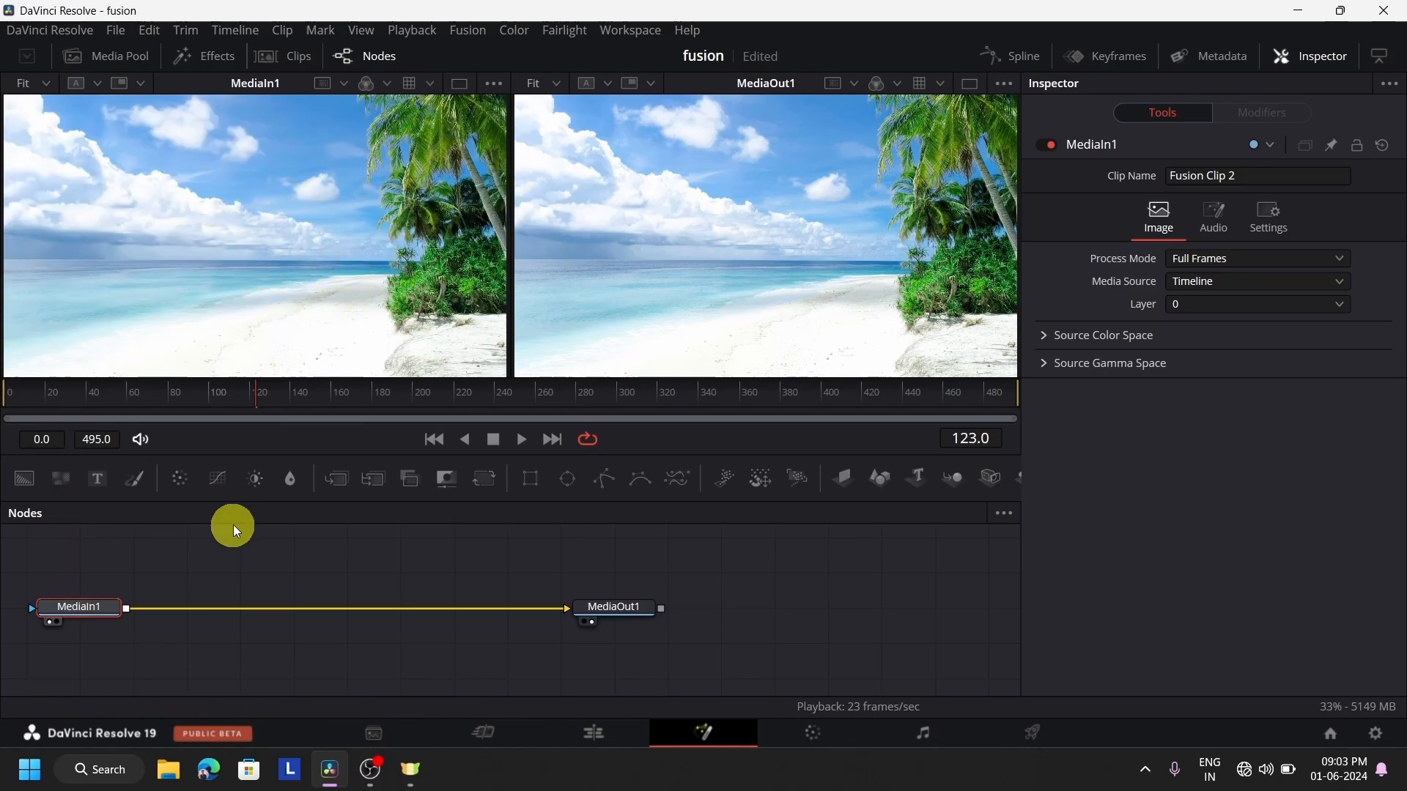
Move MediaIn1 and MediaOut1 into one row lower in the node area, and show the media pool
drag(90, 609, 144, 644)
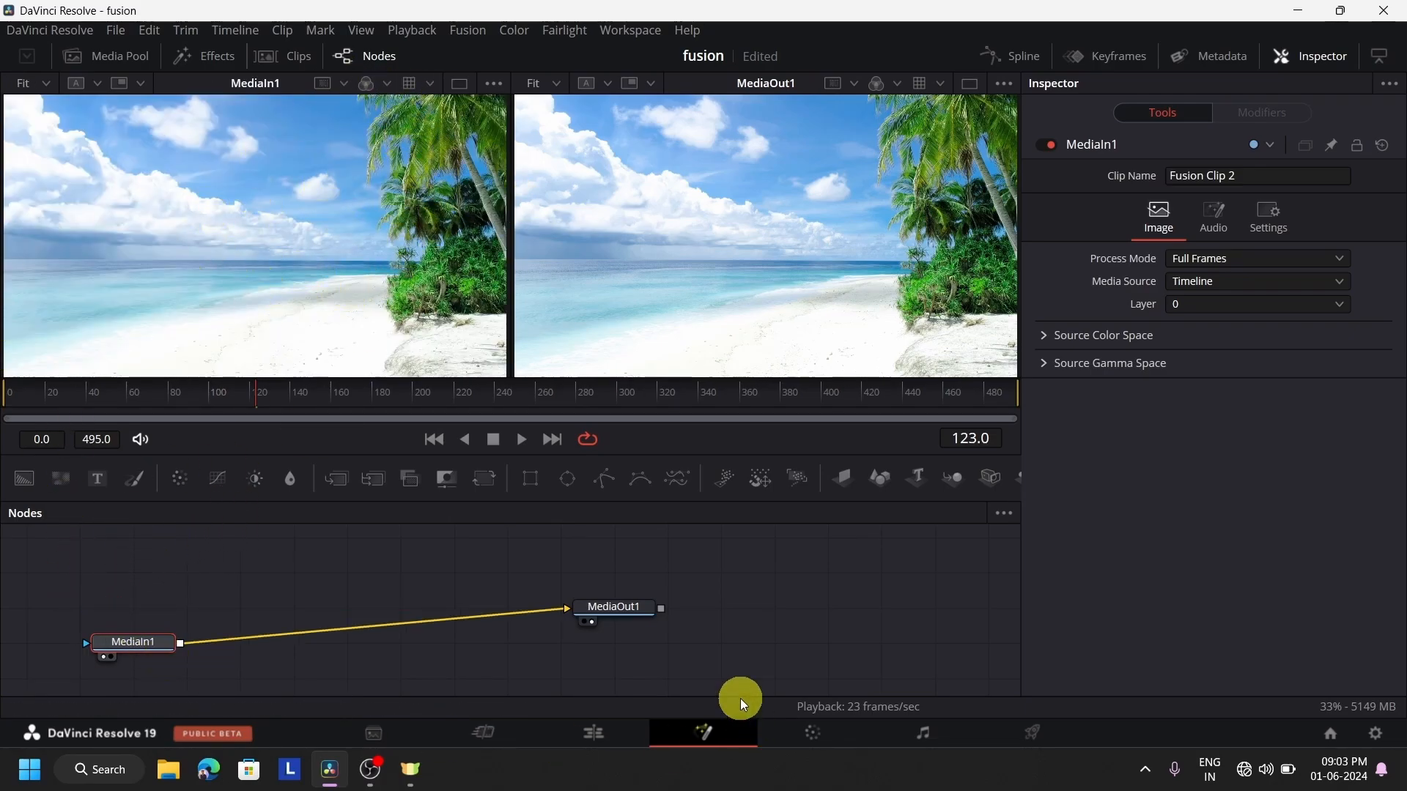
click(632, 630)
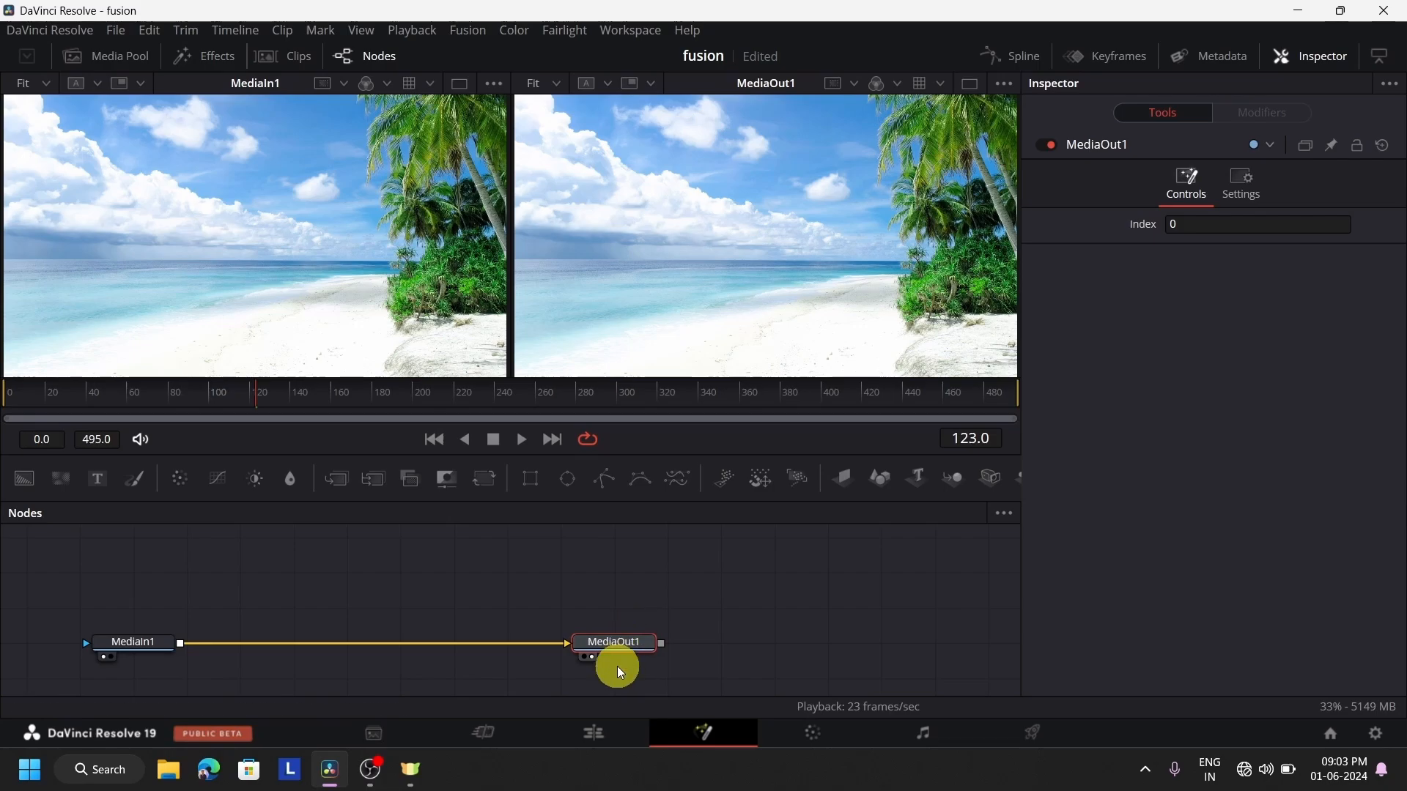
click(124, 63)
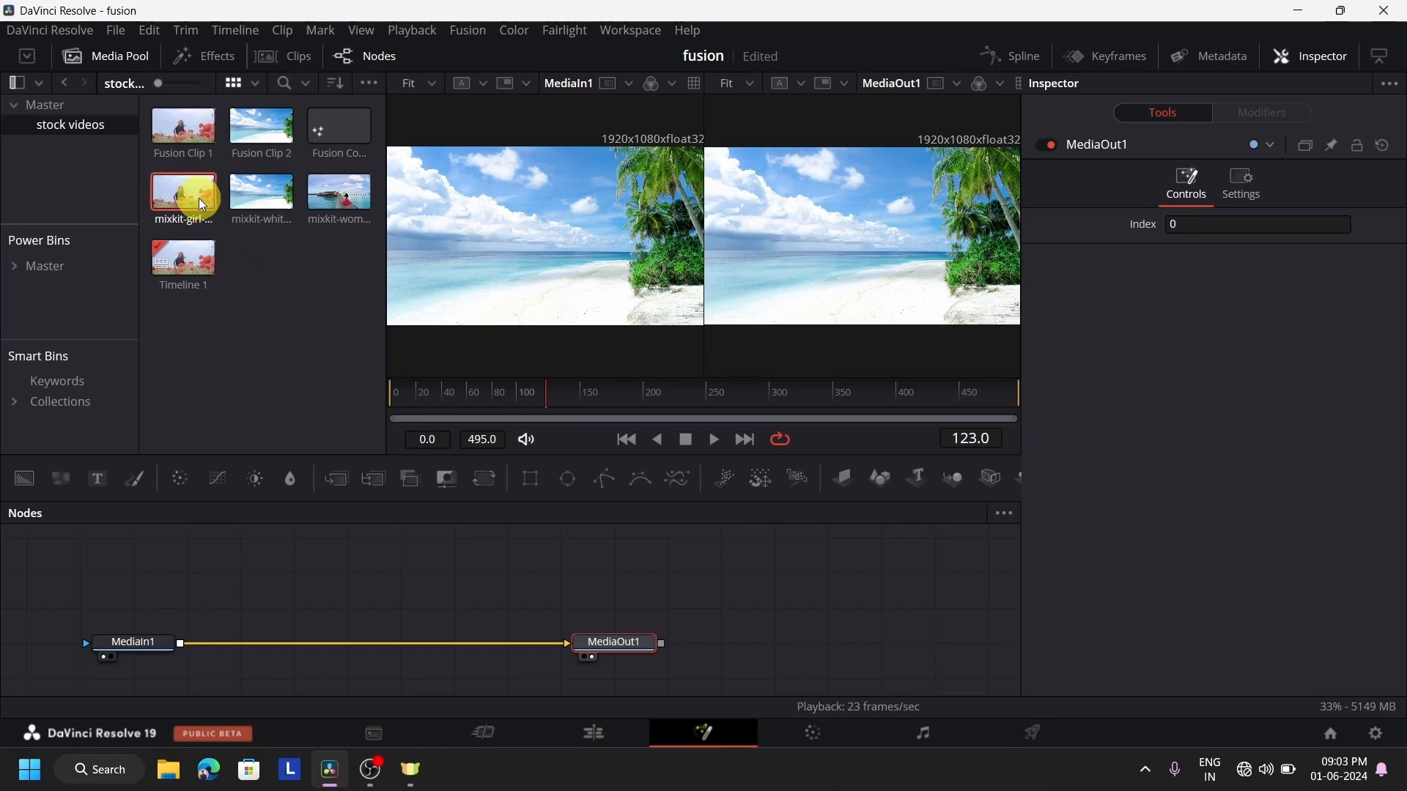
Add the girl-dancing video from the media pool as a node above MediaIn1, and briefly revisit the timeline on the Edit page
drag(191, 195, 172, 577)
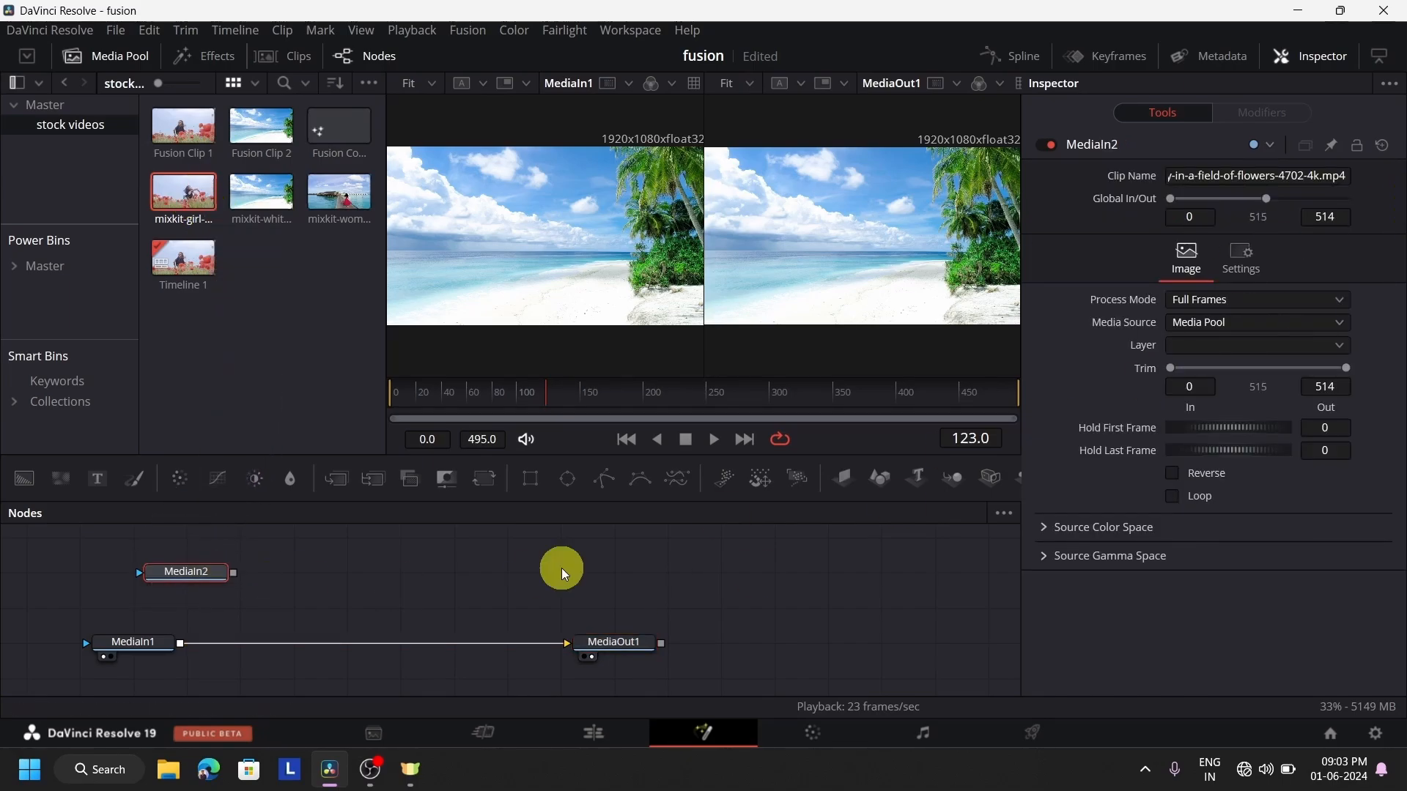
click(142, 68)
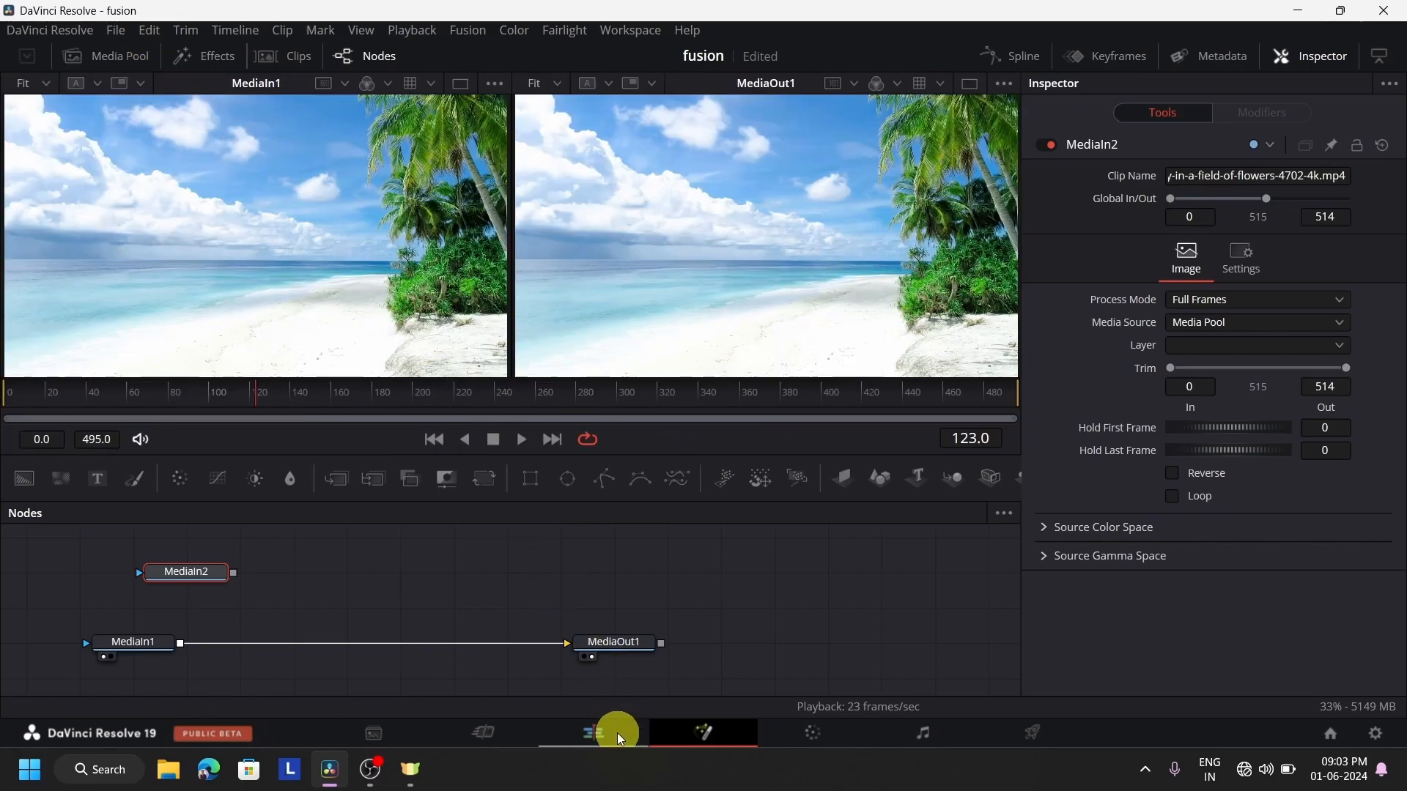
click(617, 733)
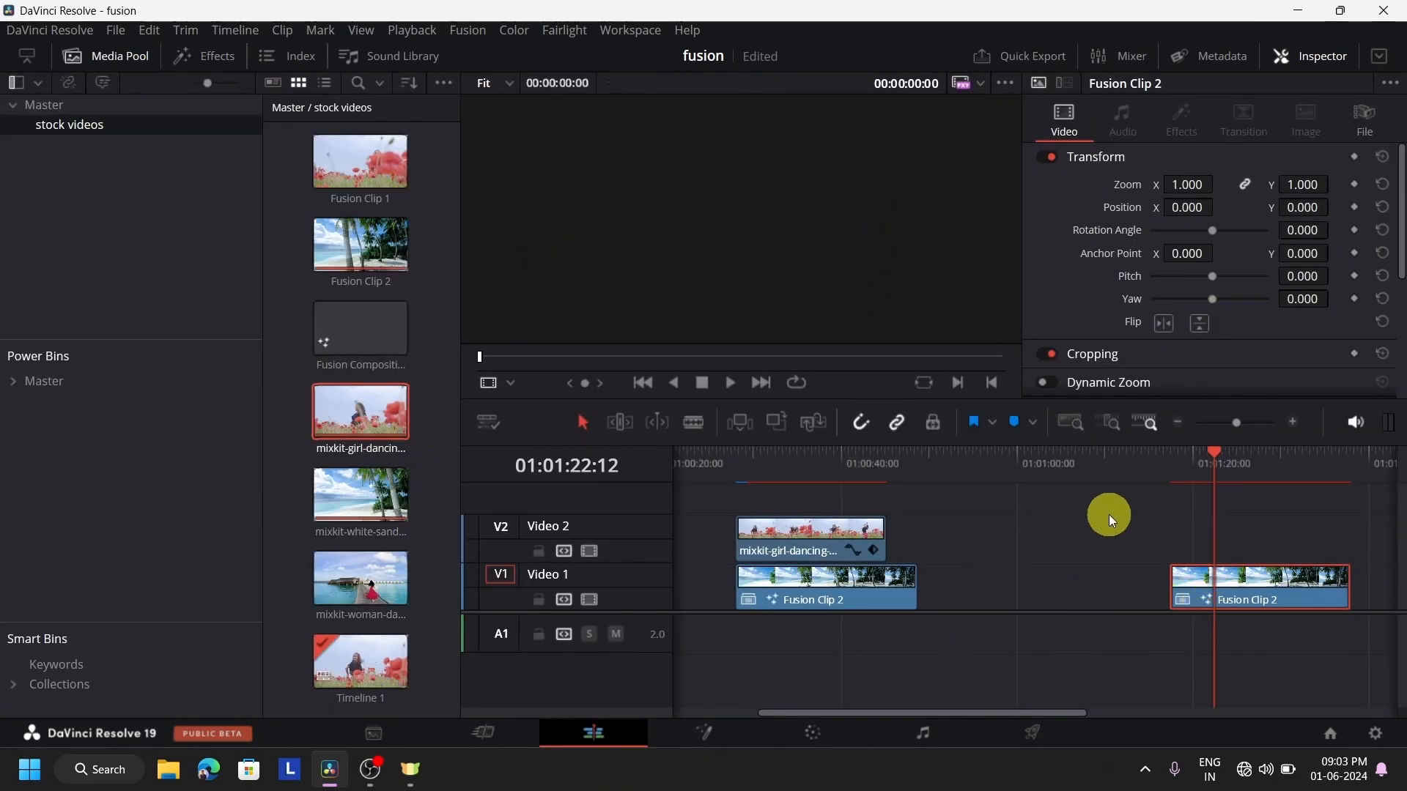
click(700, 735)
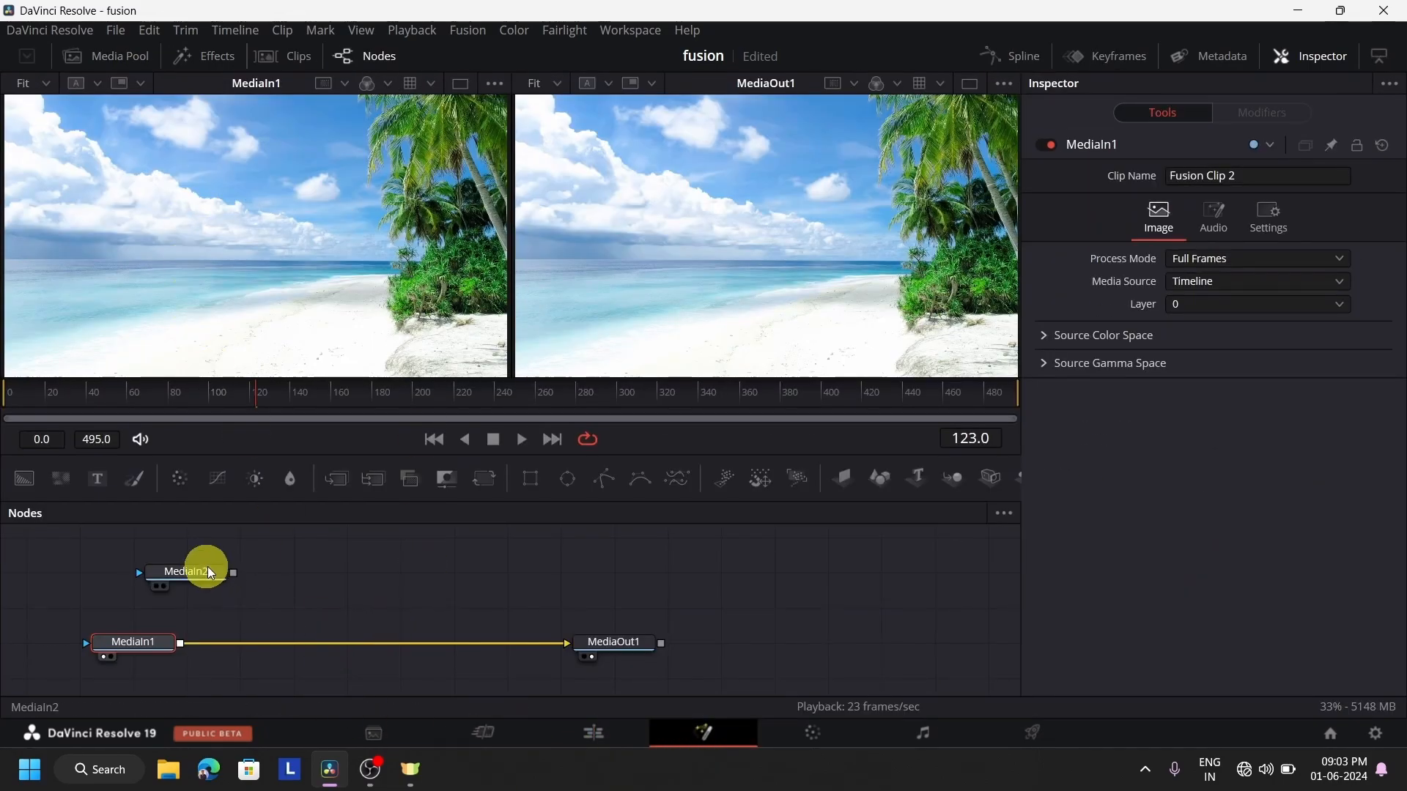
Align MediaIn2 directly above MediaIn1 and connect its output to MediaIn1's output to merge the girl-dancing video over the beach
drag(192, 571, 164, 578)
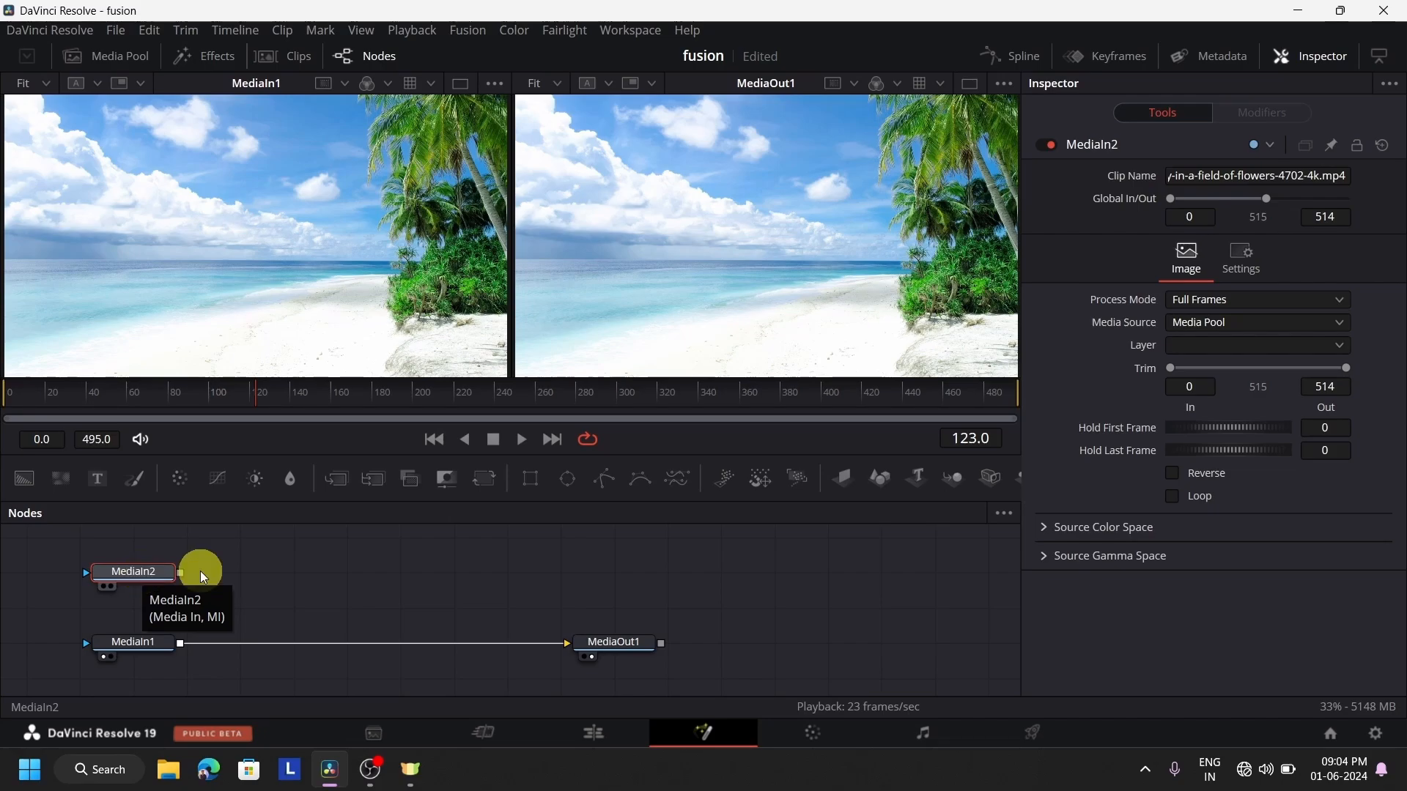
drag(181, 579, 177, 646)
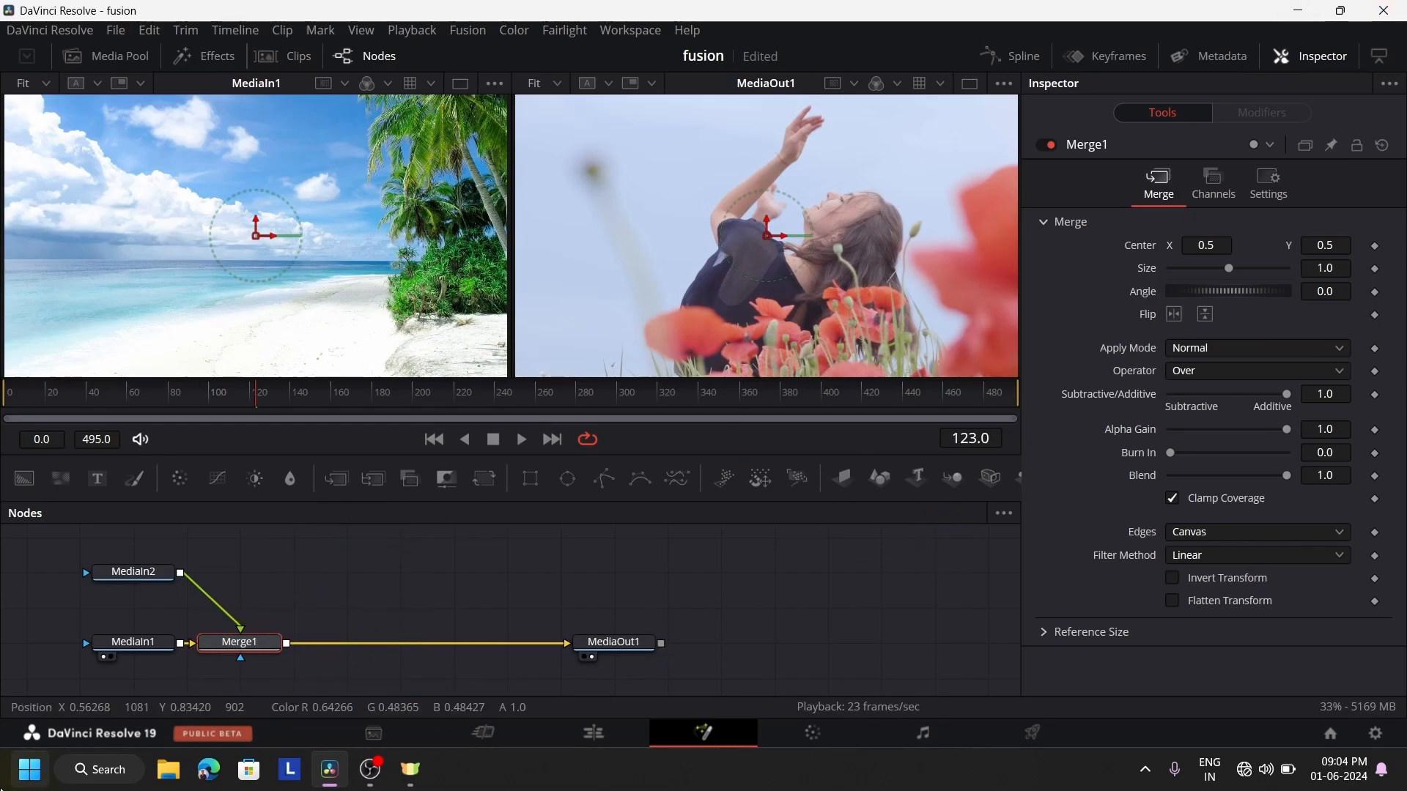
Turn the display of MediaIn1 in the first viewer off and back on
click(145, 647)
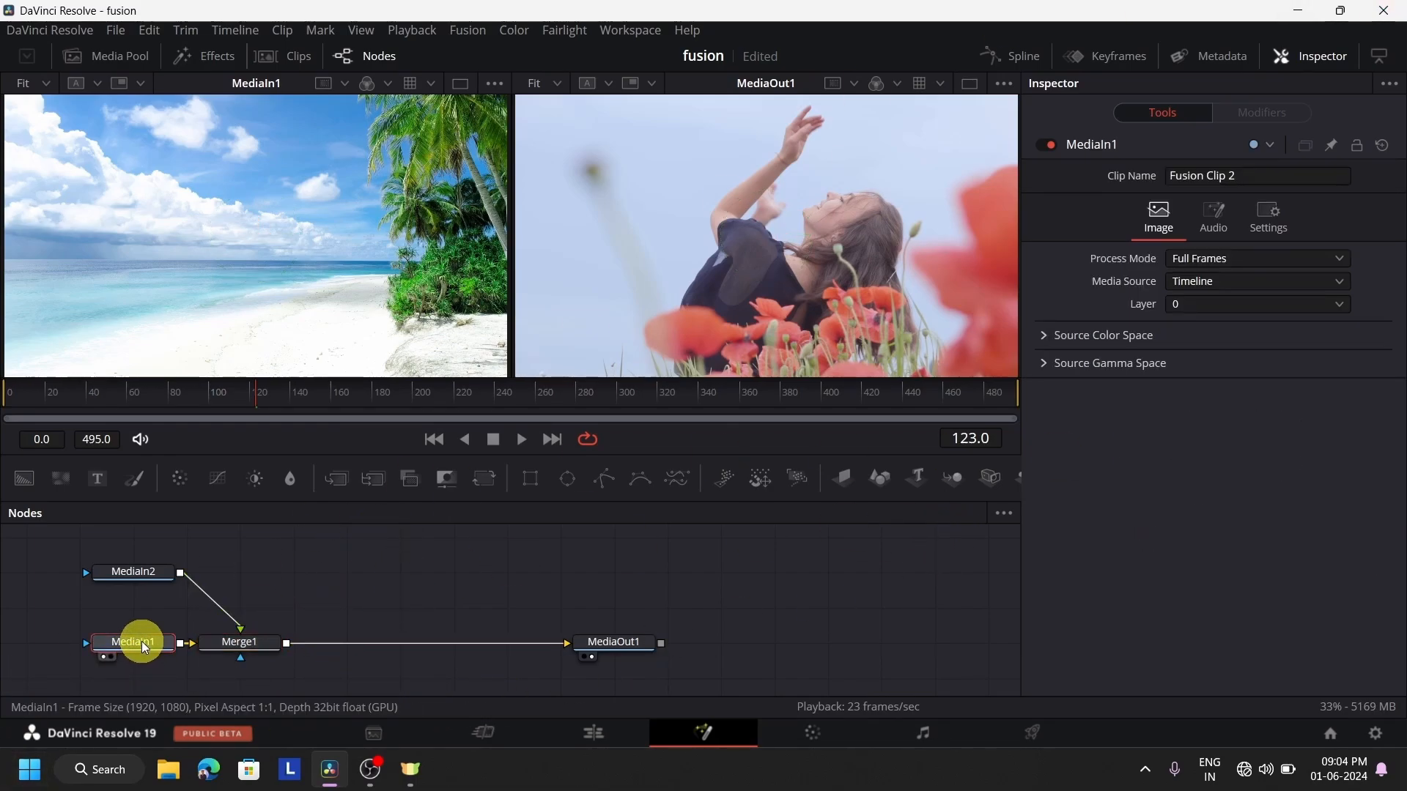
key(1)
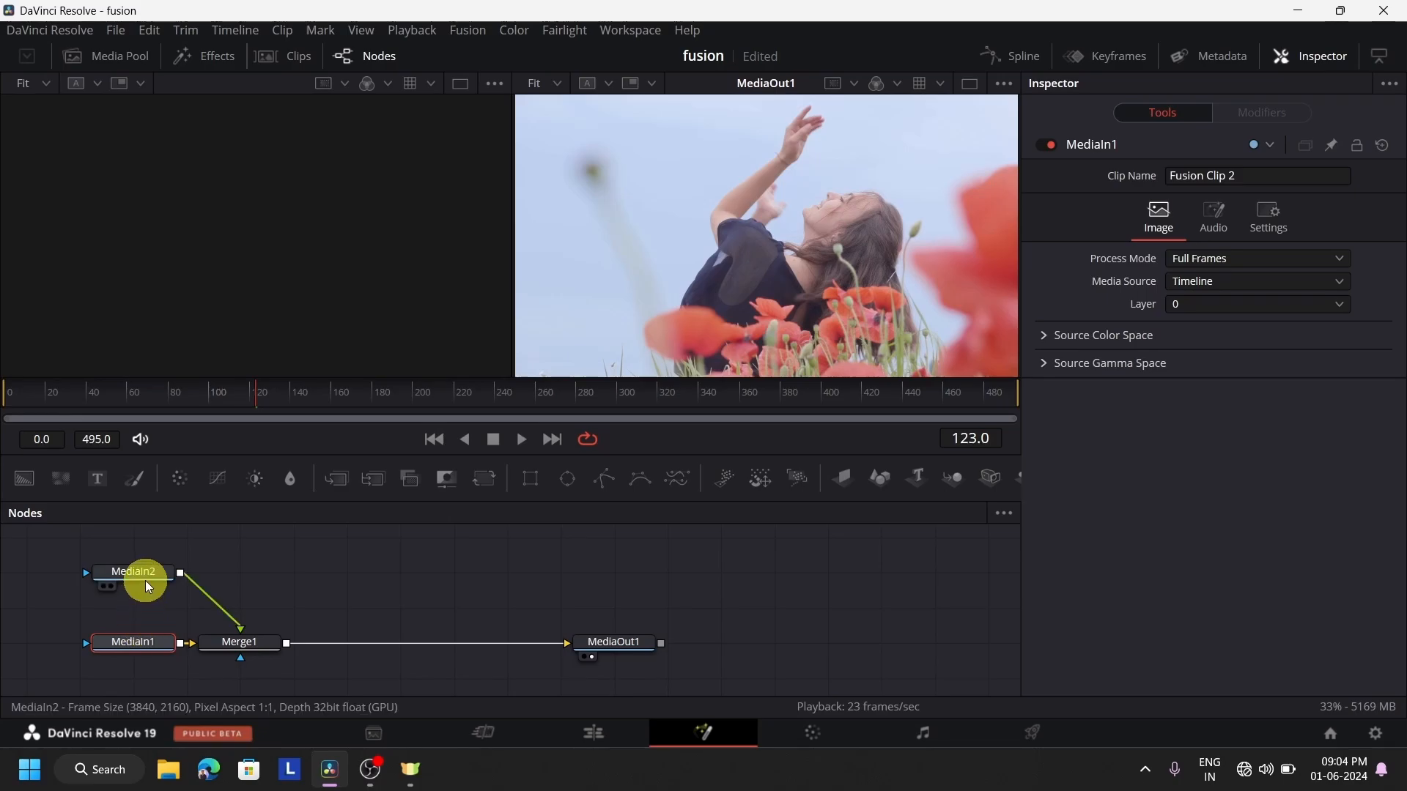
click(146, 579)
click(136, 642)
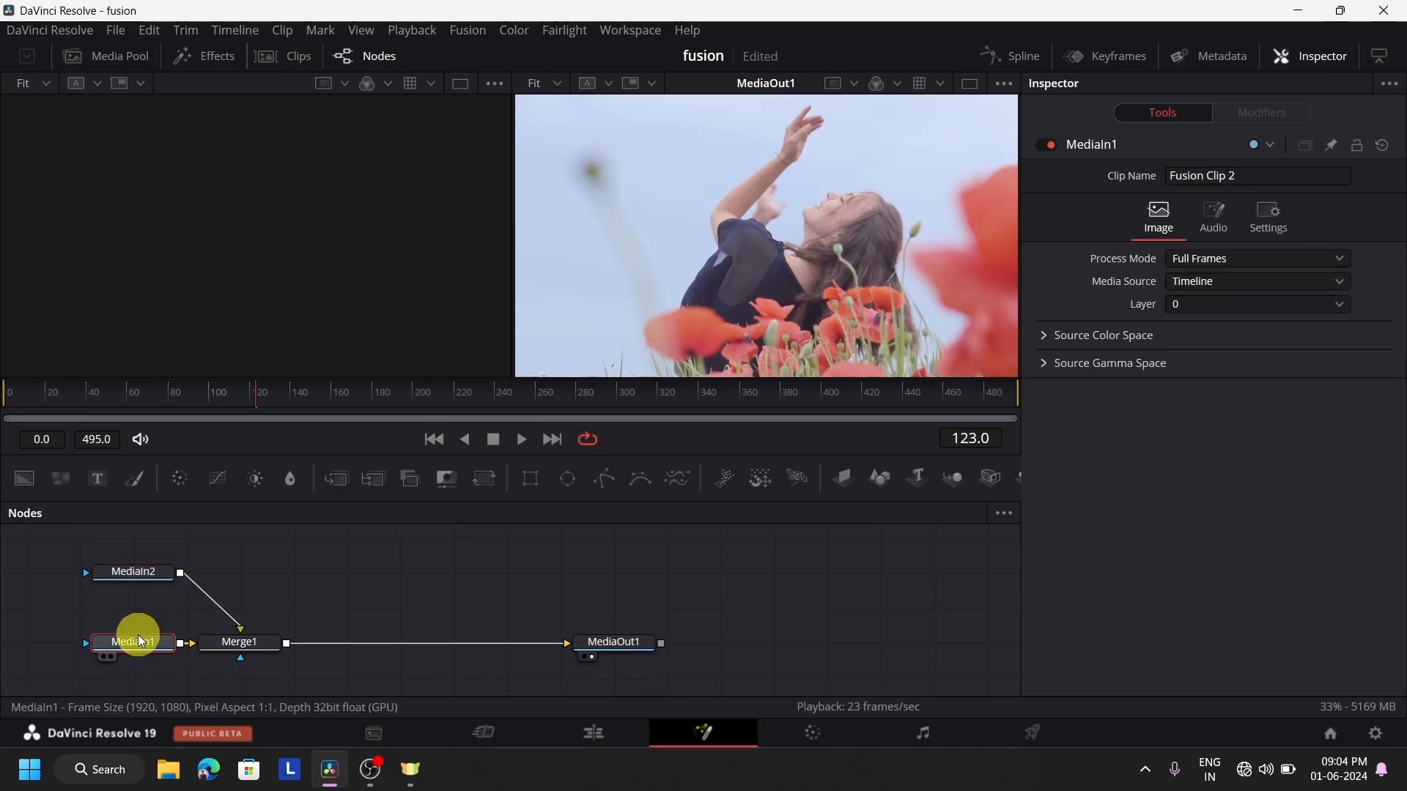
key(1)
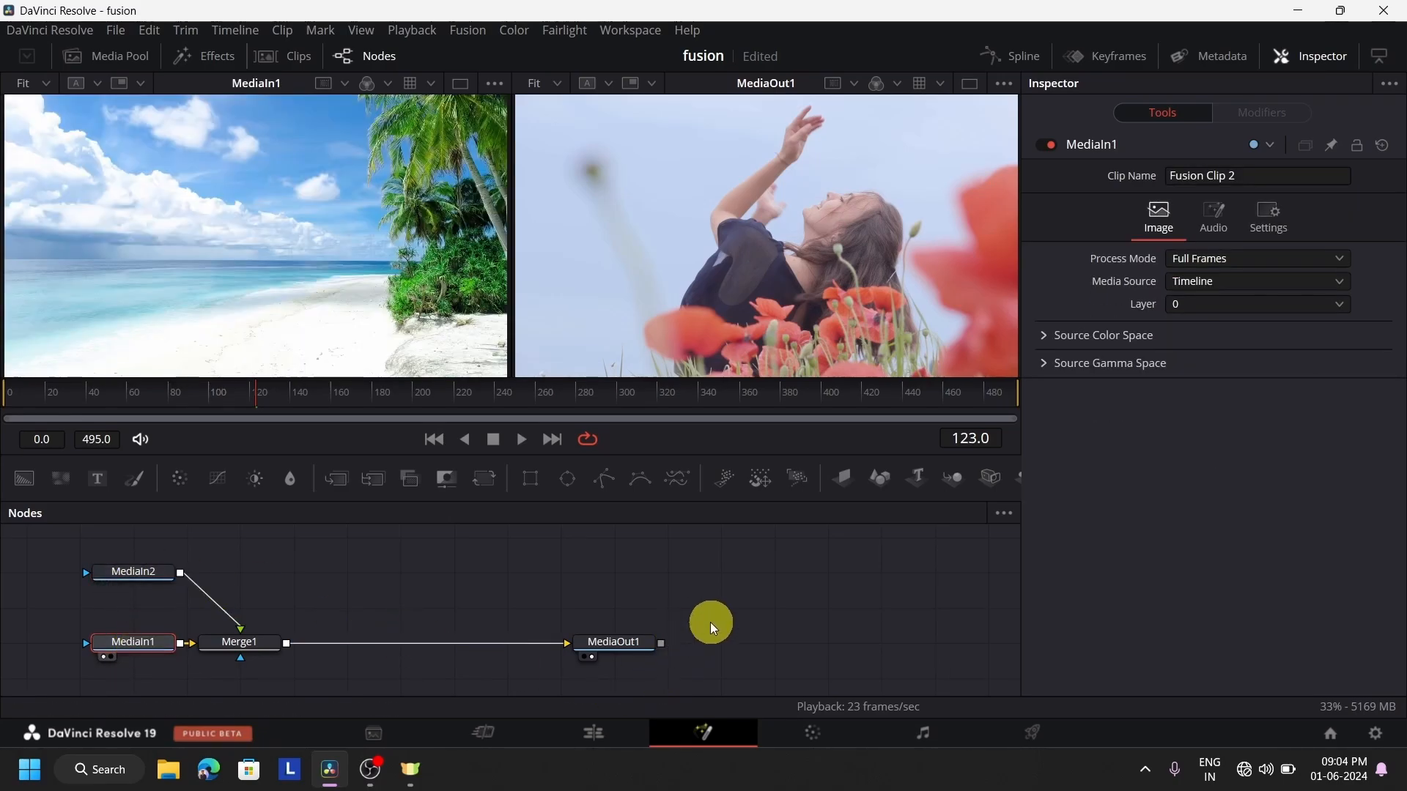
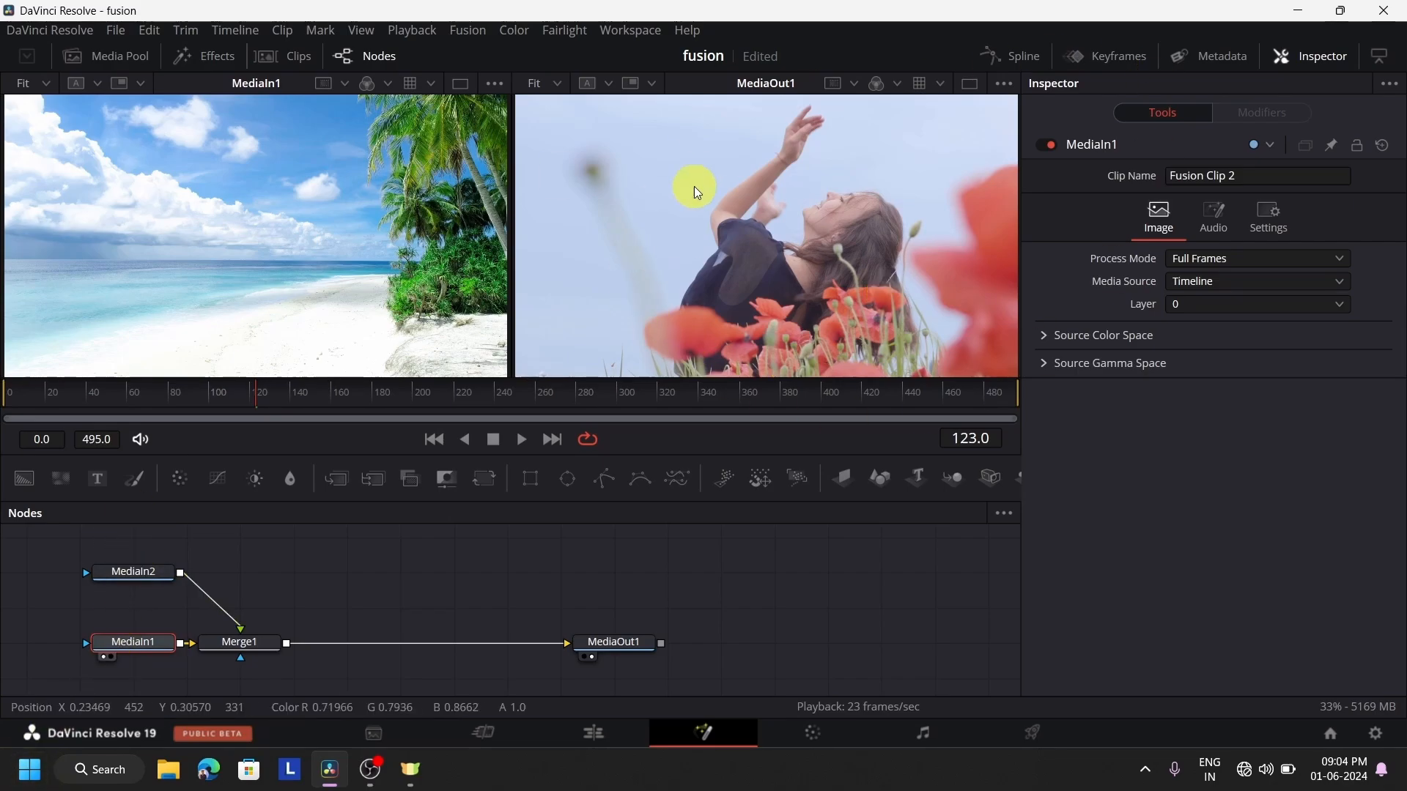
Move Merge1 midway between MediaIn1 and MediaOut1 and set its size to 0.56
drag(267, 645, 424, 646)
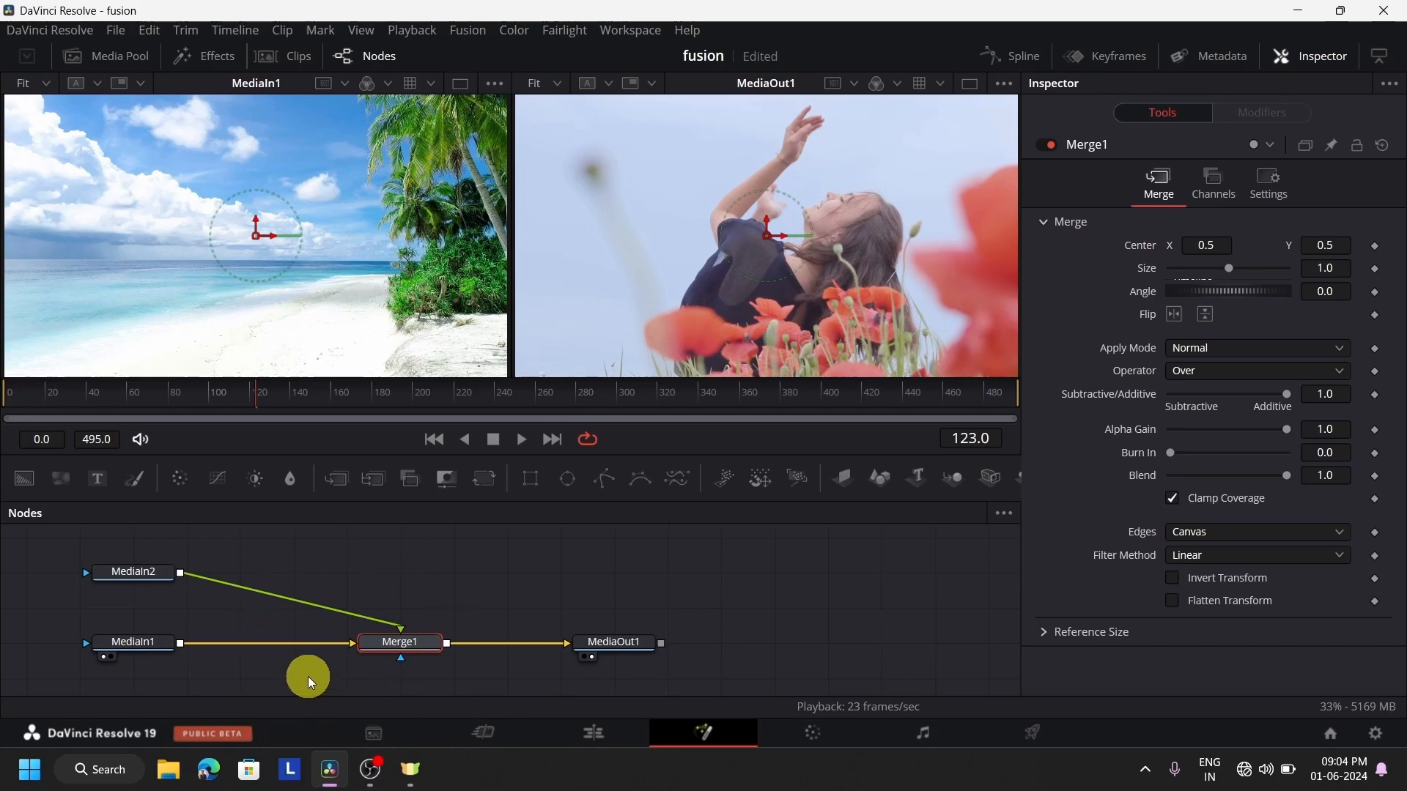
click(138, 573)
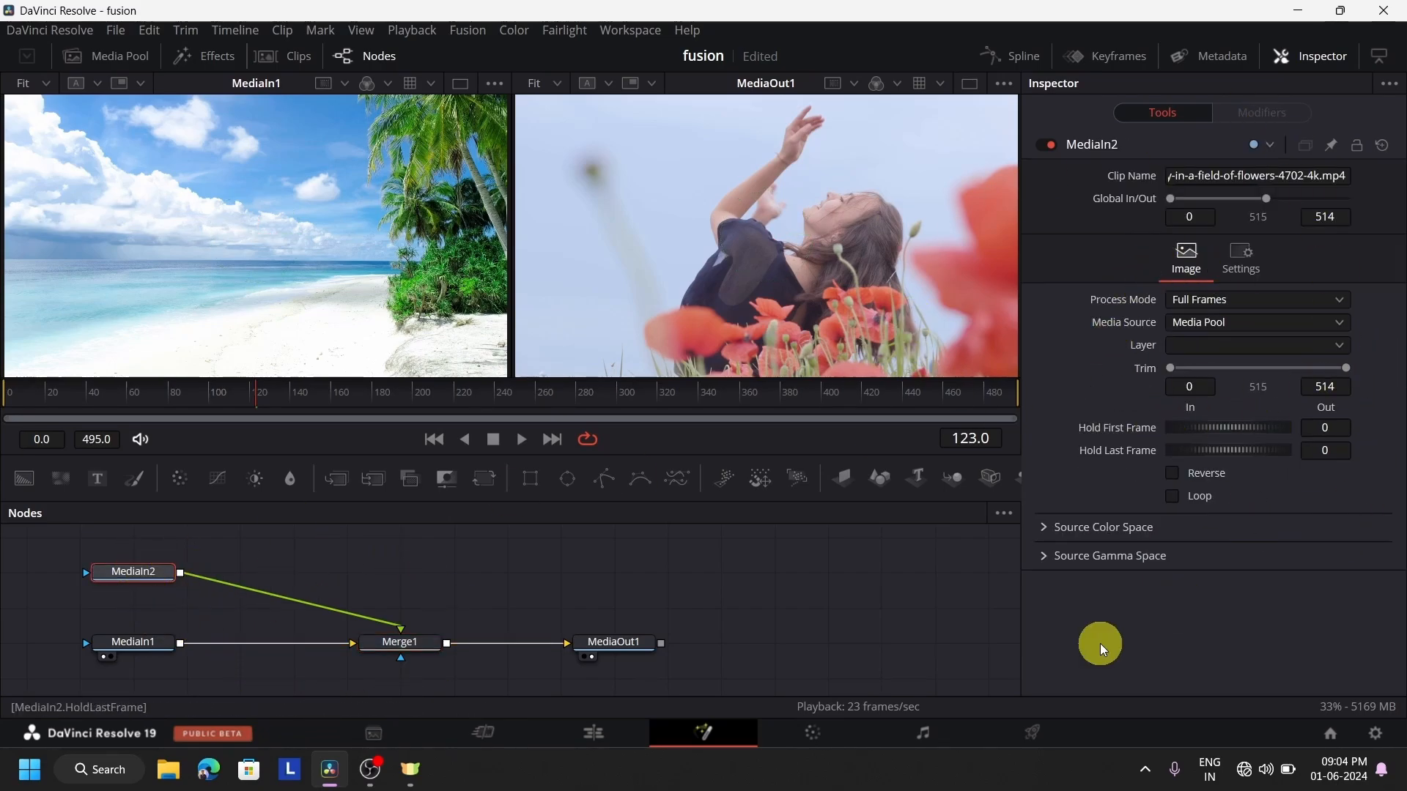
click(415, 642)
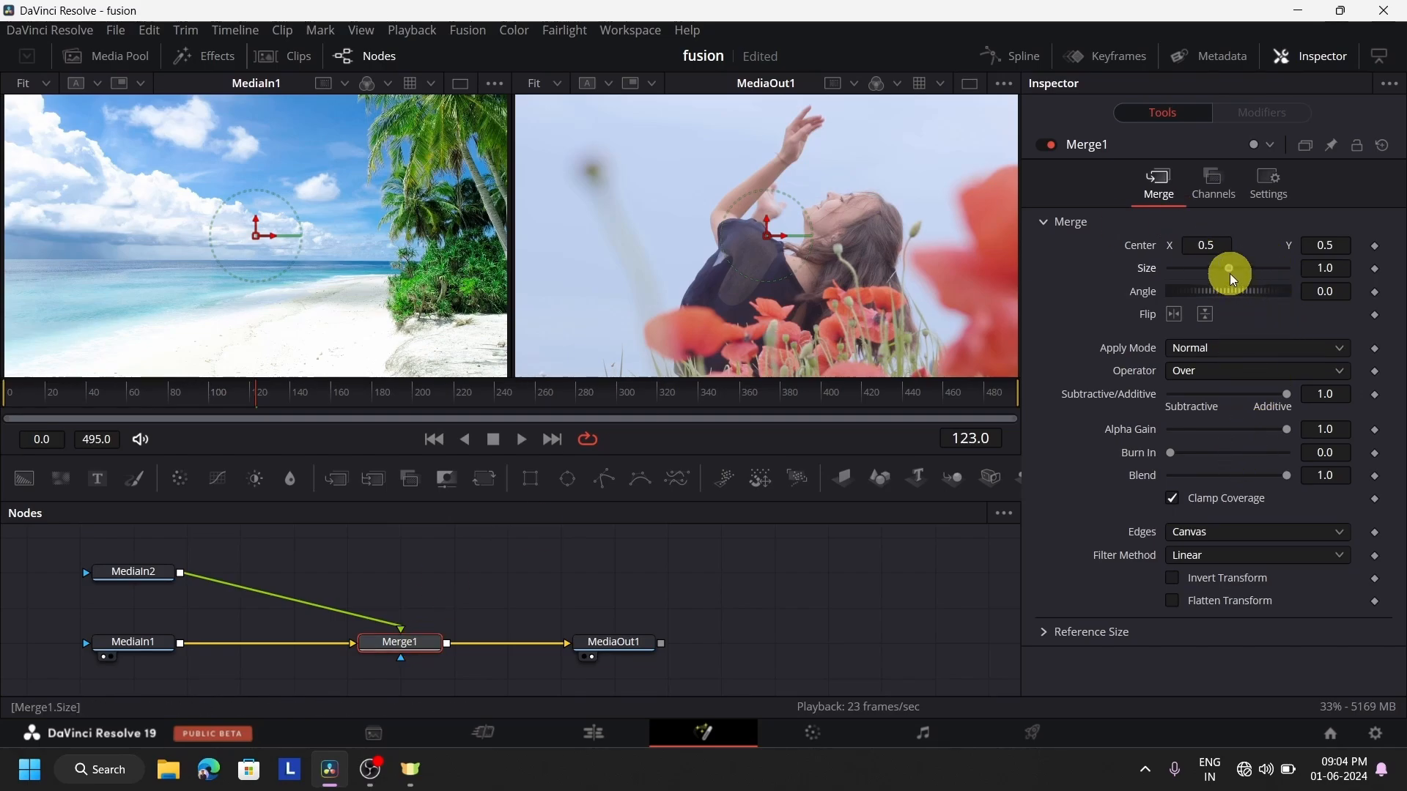
drag(1231, 273, 1207, 310)
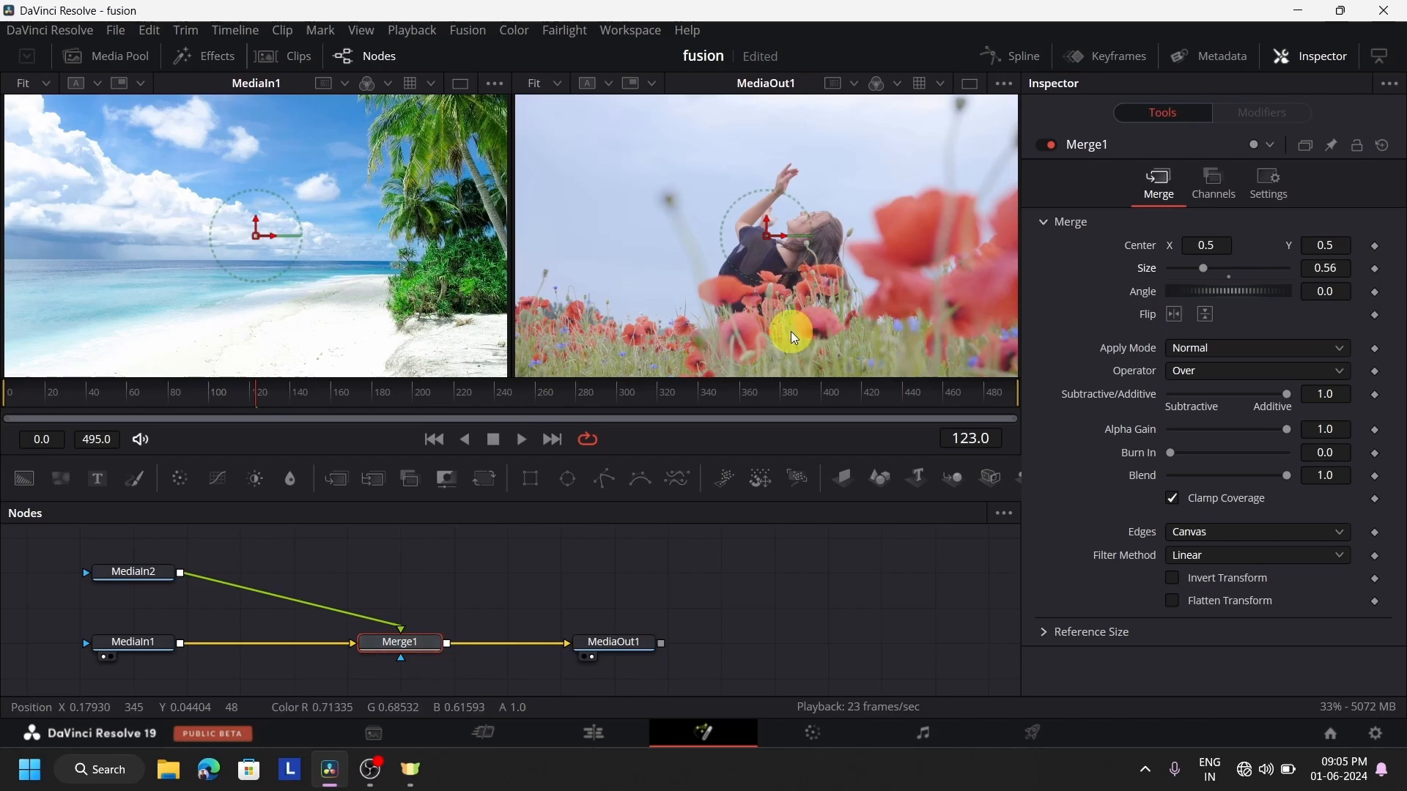
Add a Transform node, place MediaIn2 directly above Merge1, and drop the Transform onto the link between them
drag(485, 479, 422, 562)
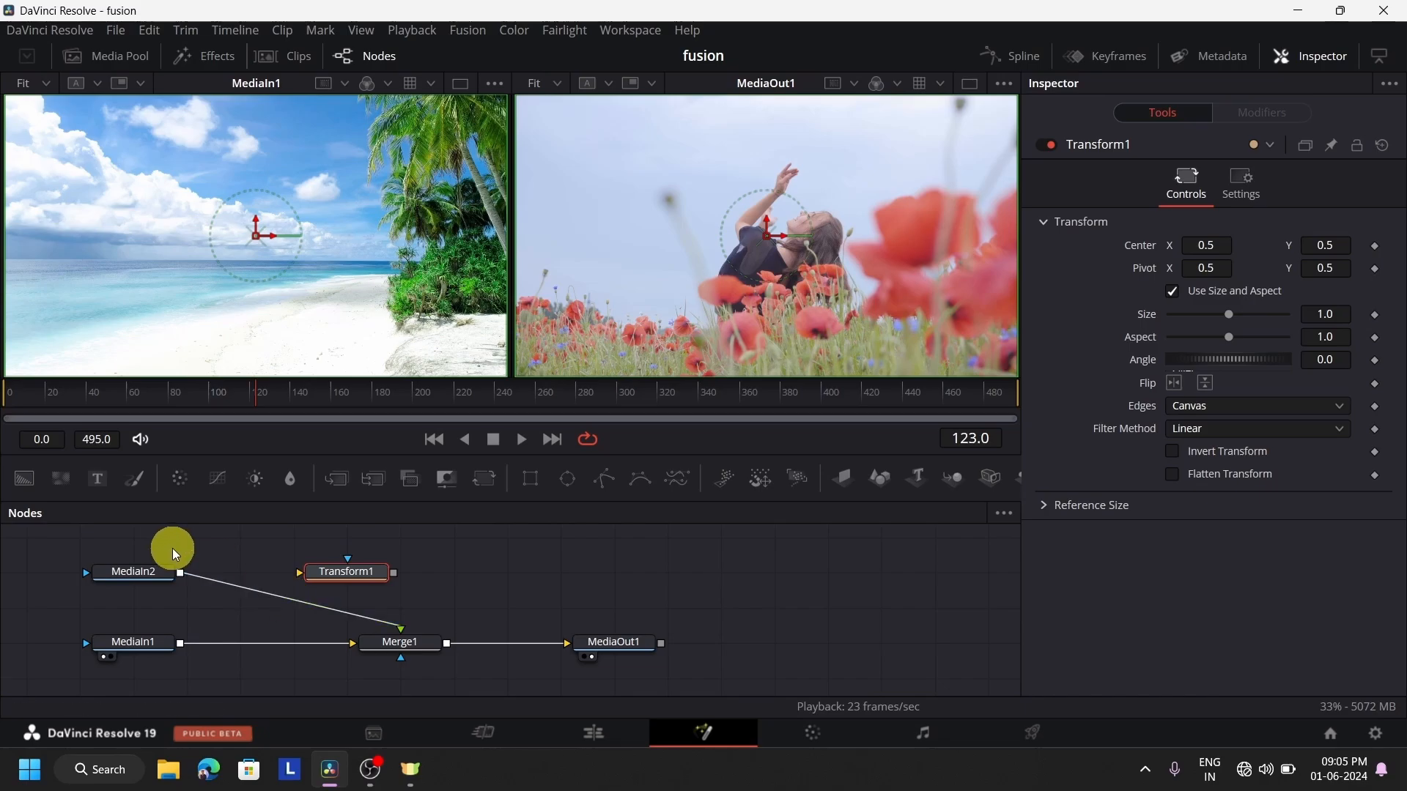
drag(354, 575, 762, 622)
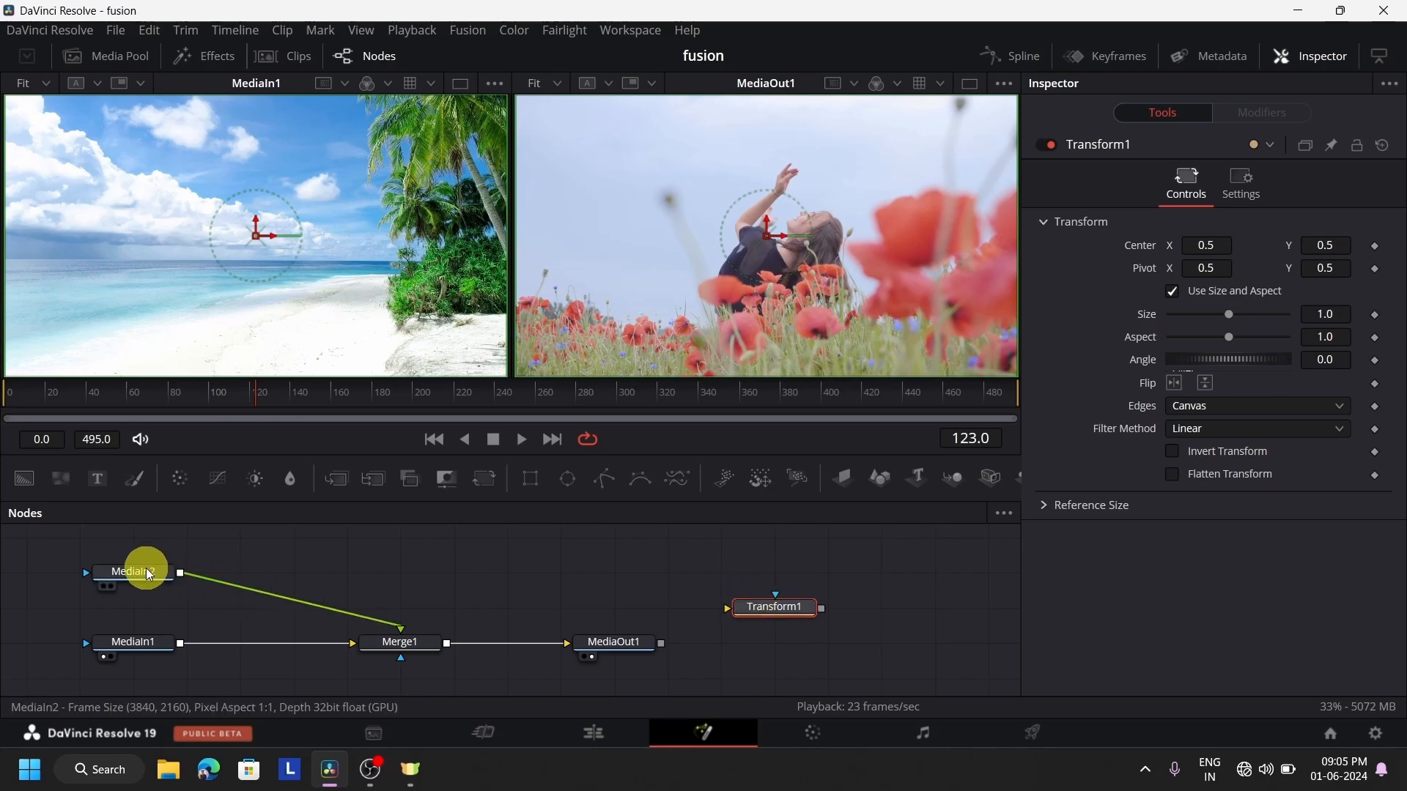
drag(163, 584, 402, 542)
click(401, 642)
drag(767, 618, 402, 601)
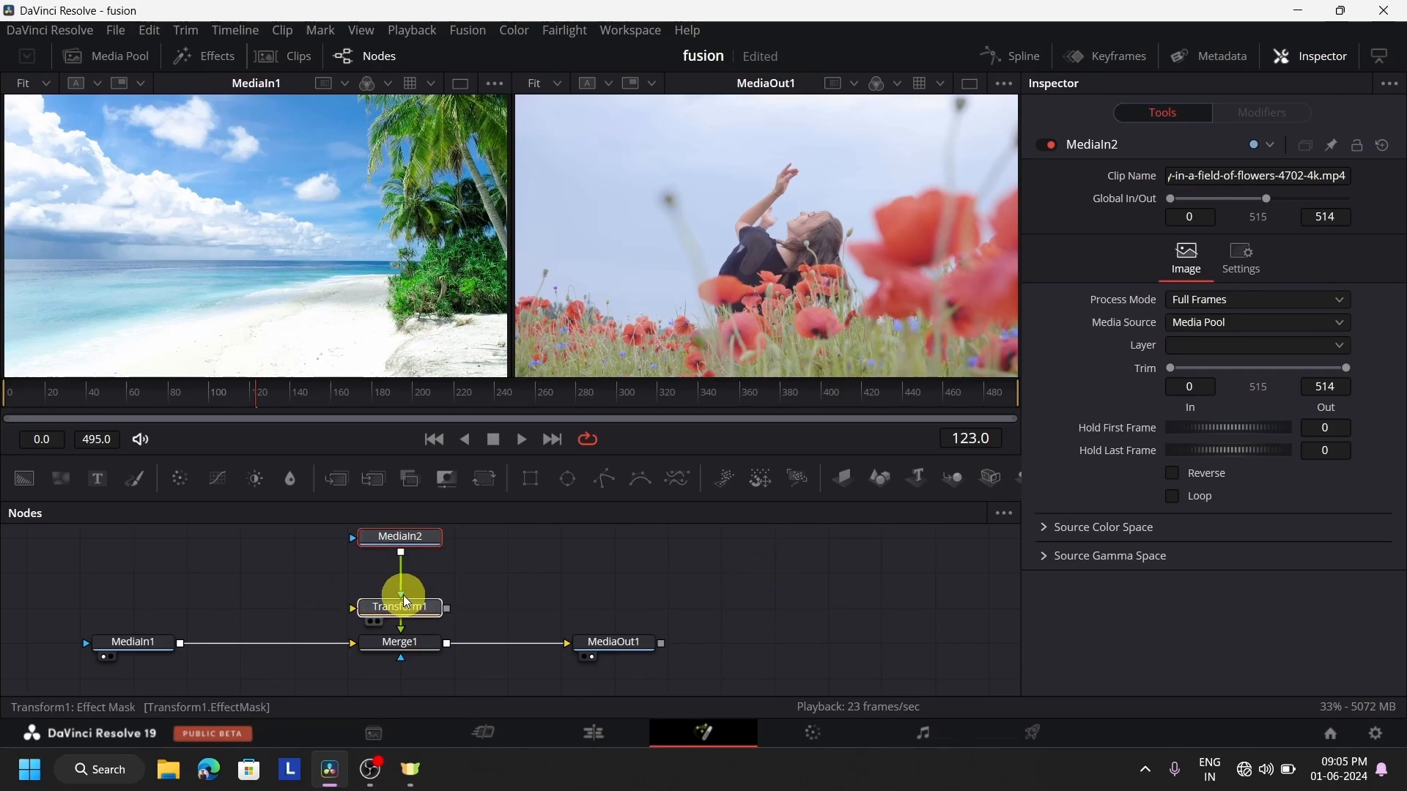
Set Transform1's size to 2.52 and pull the node off the link between MediaIn2 and Merge1
click(406, 602)
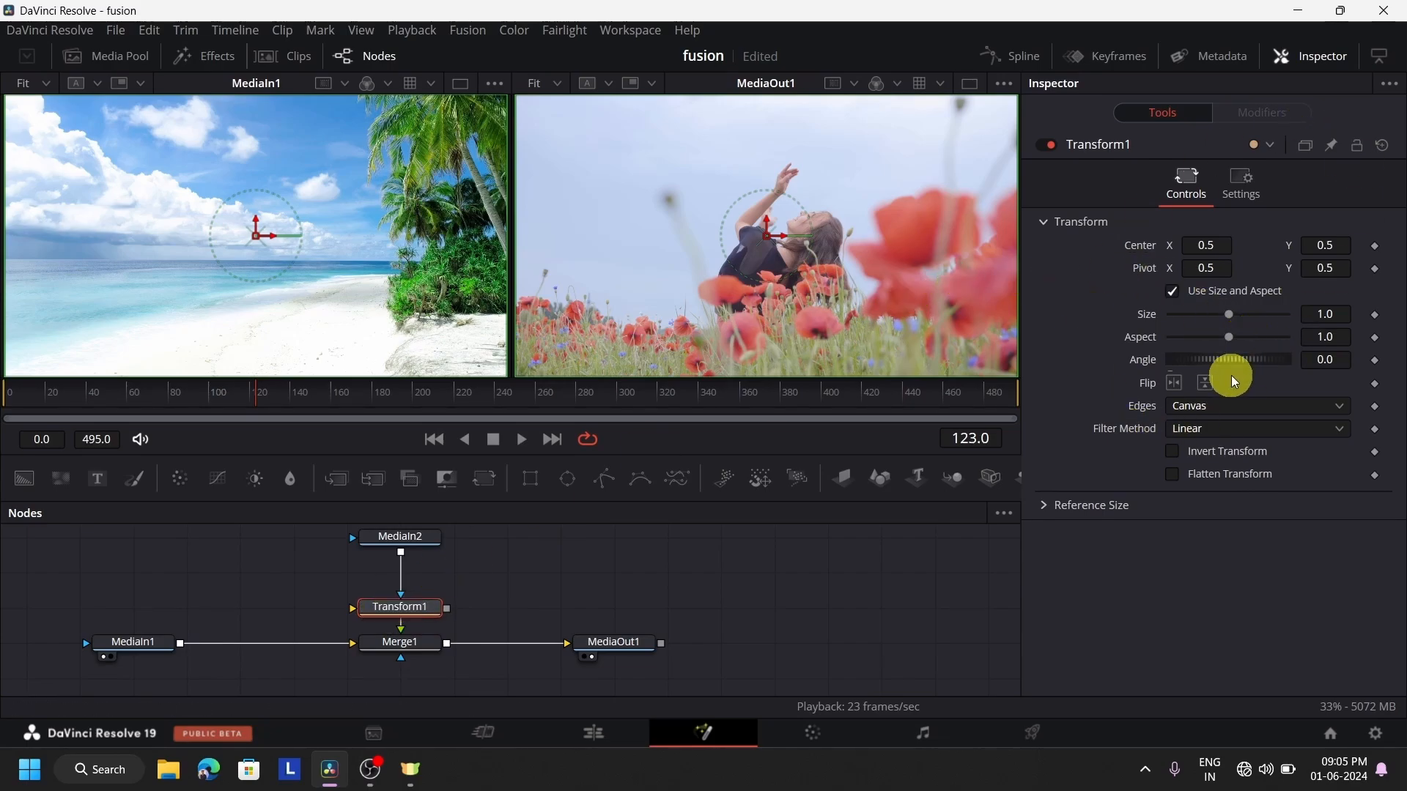
mouse_move(1230, 316)
mouse_down()
mouse_move(1195, 332)
mouse_move(1252, 325)
mouse_up()
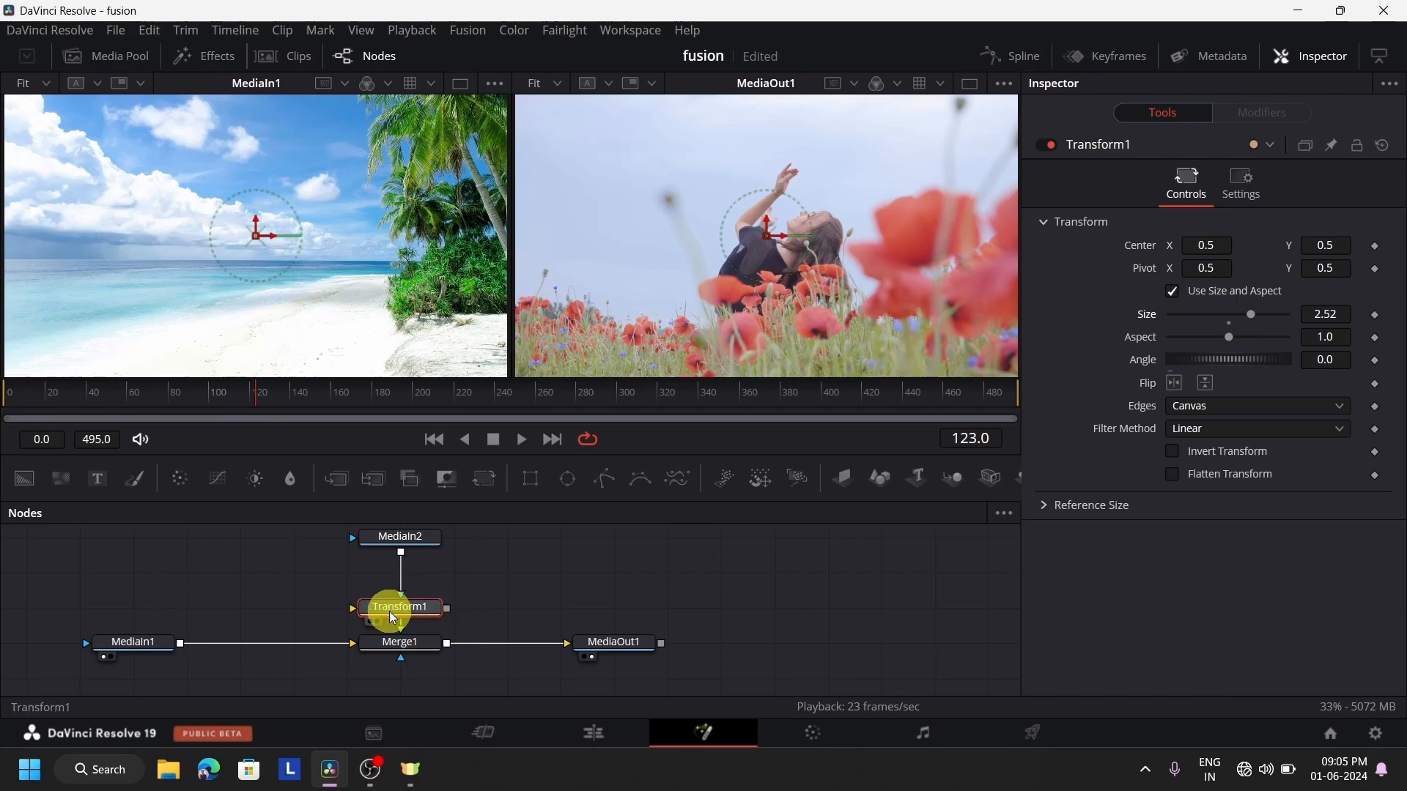
drag(392, 618, 609, 581)
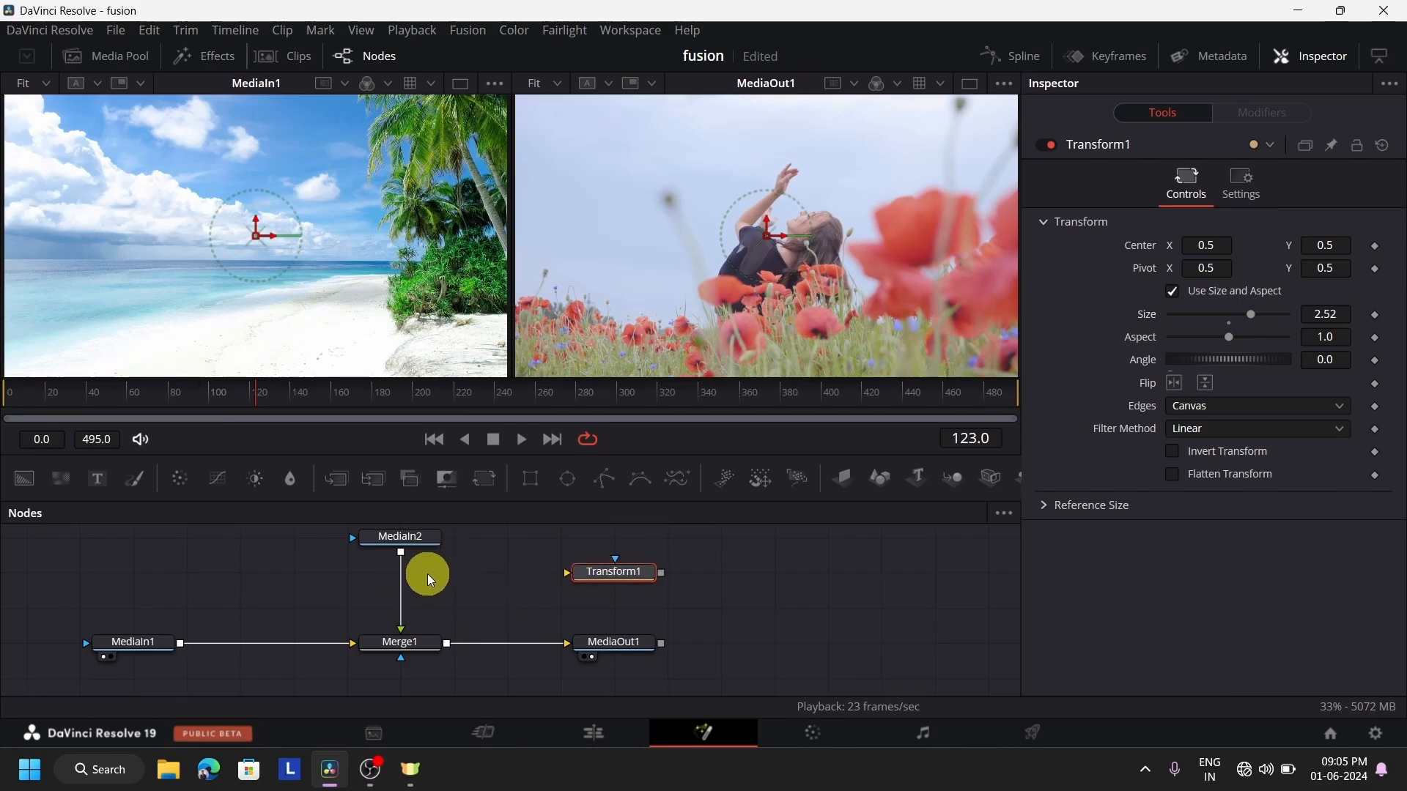
Connect MediaIn2's output to Transform1's main input and Transform1's output to Merge1's foreground input
drag(402, 554, 568, 571)
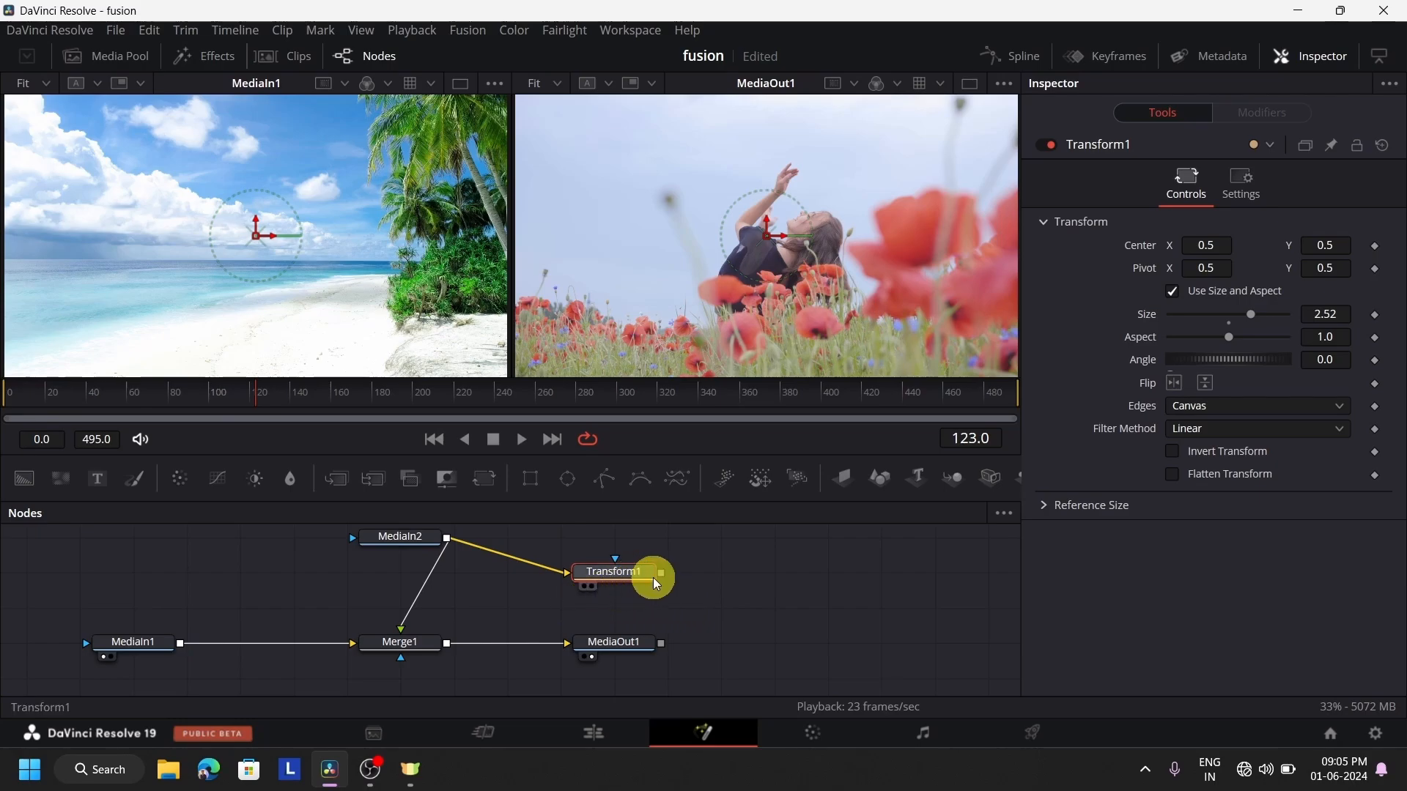
drag(665, 576, 439, 619)
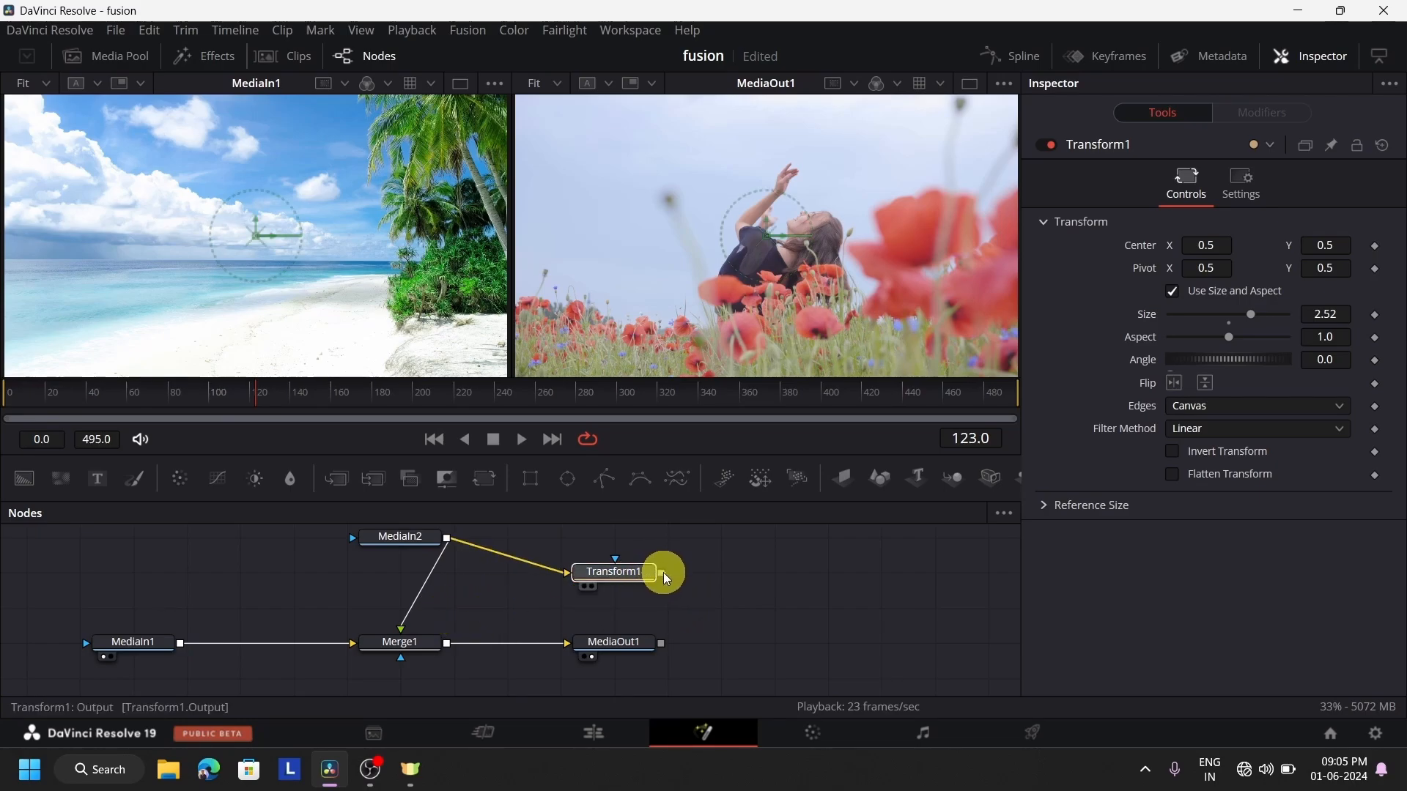
drag(662, 573, 401, 628)
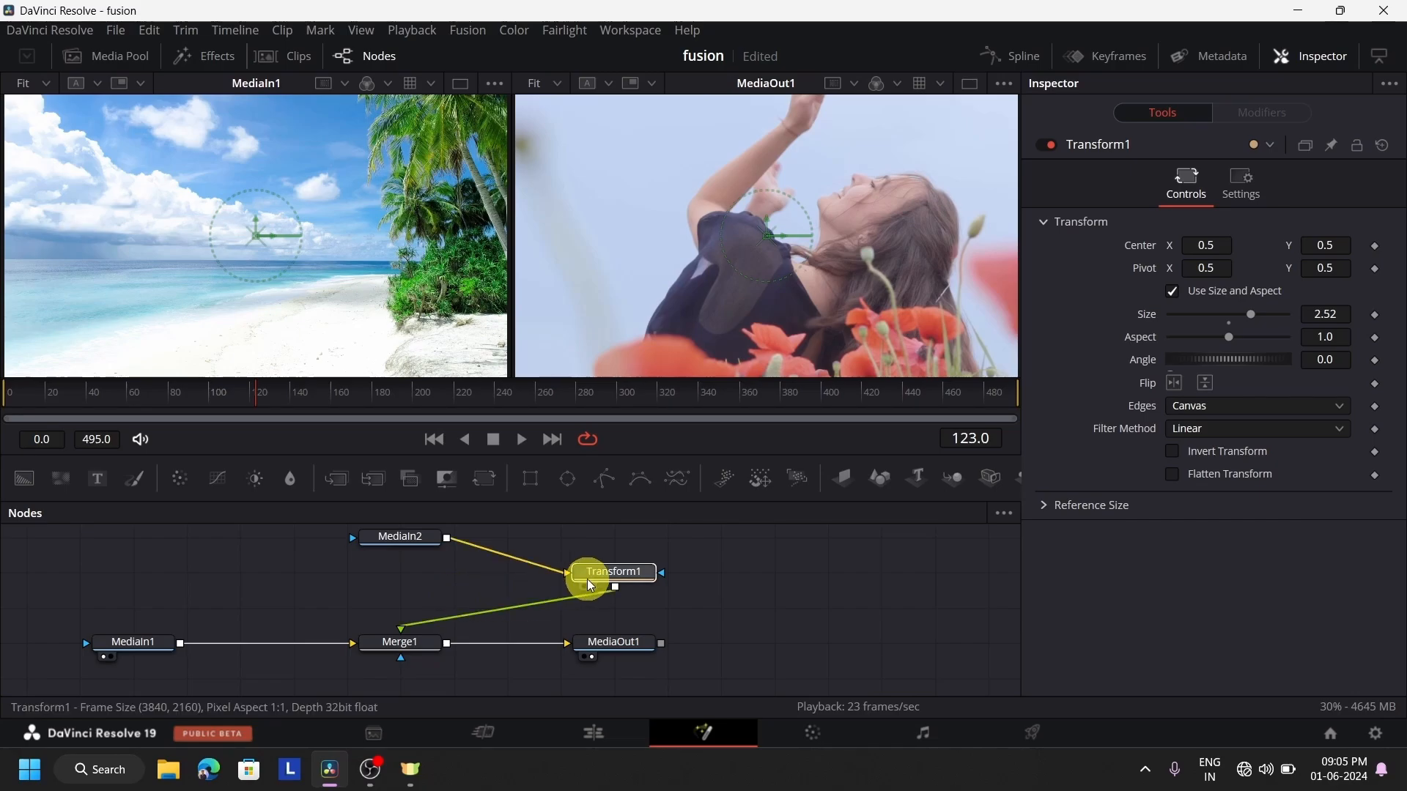
drag(587, 577, 440, 612)
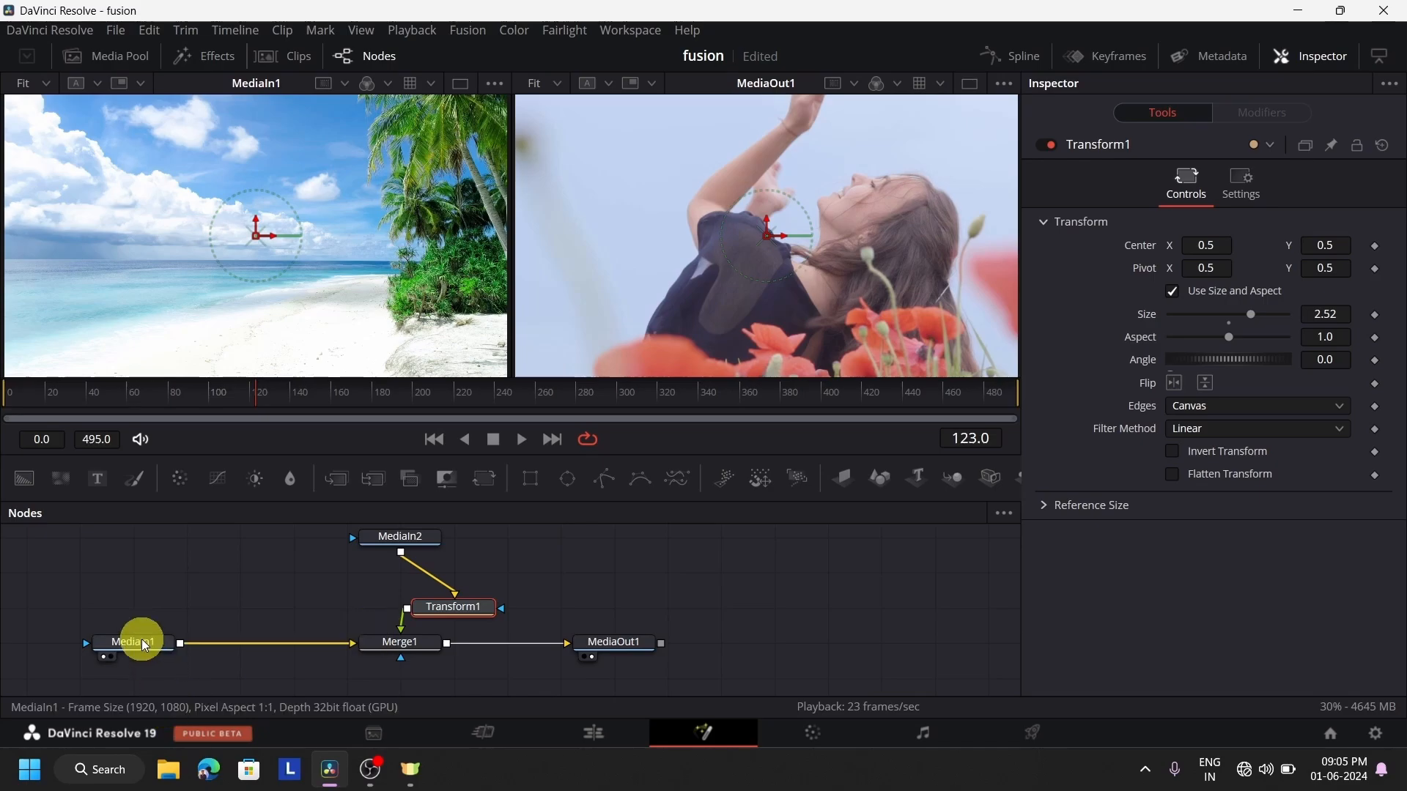
Lower the MediaIn1, Merge1 and MediaOut1 row, and align Transform1 and MediaIn2 in a column above Merge1
drag(146, 645, 146, 678)
drag(389, 639, 396, 675)
drag(608, 641, 612, 677)
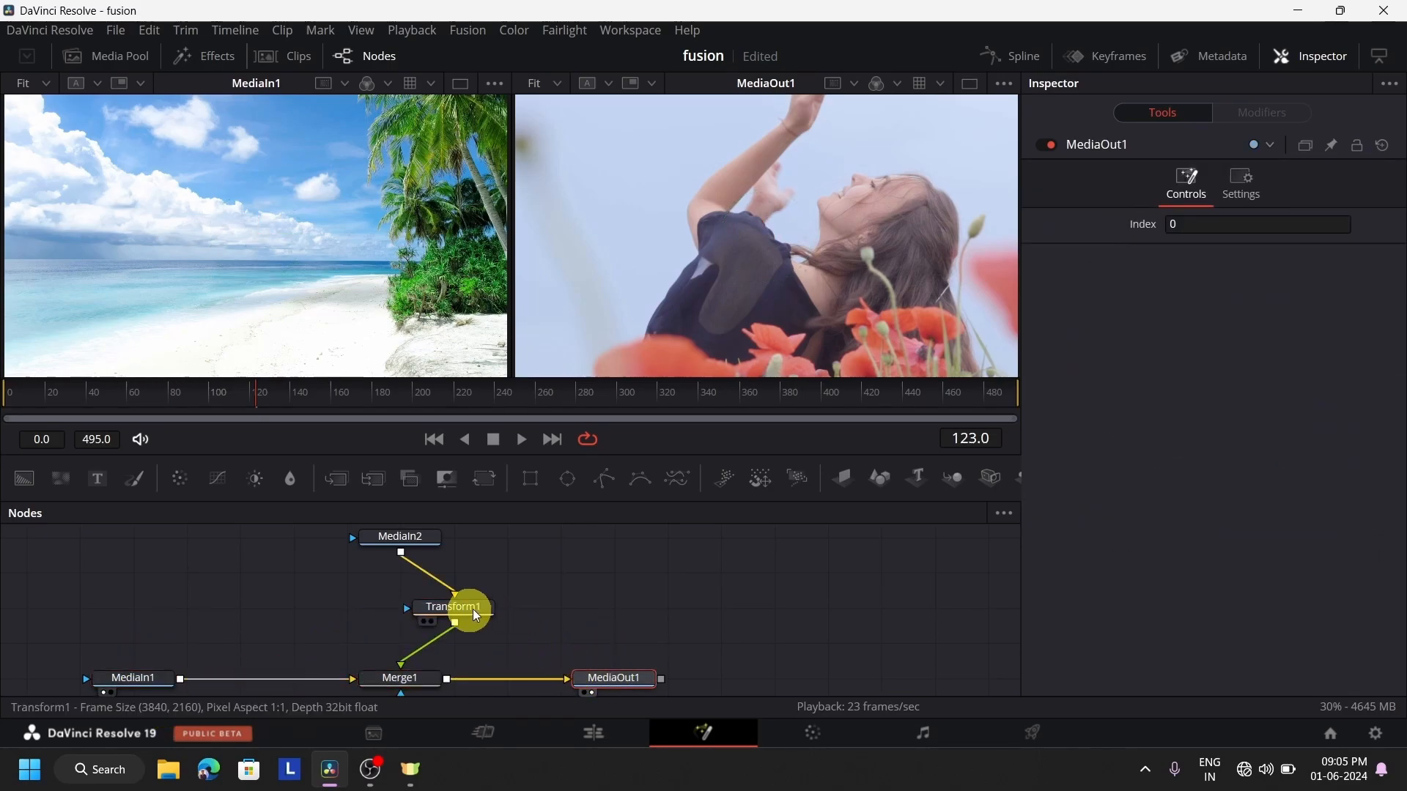
click(456, 607)
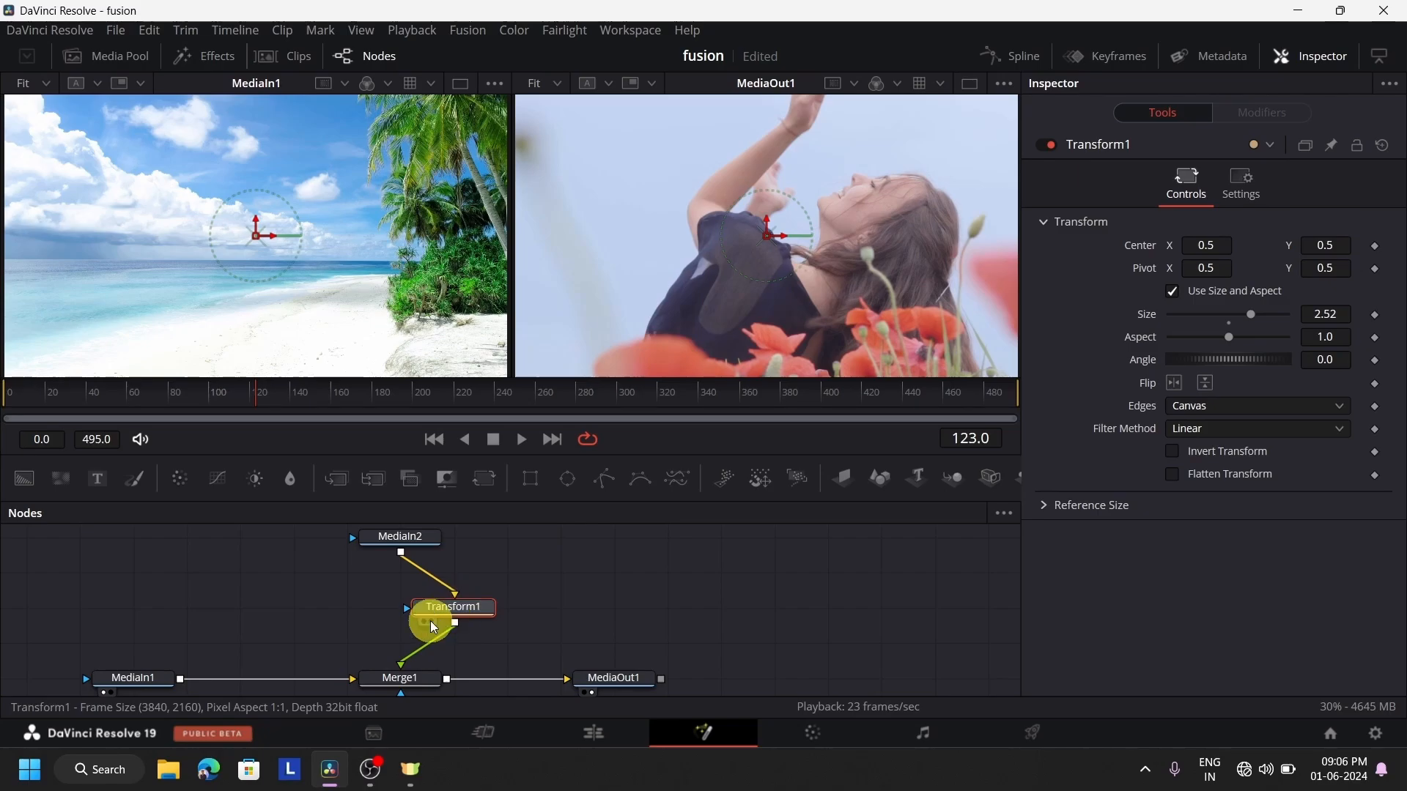
drag(430, 621, 388, 639)
drag(415, 538, 431, 573)
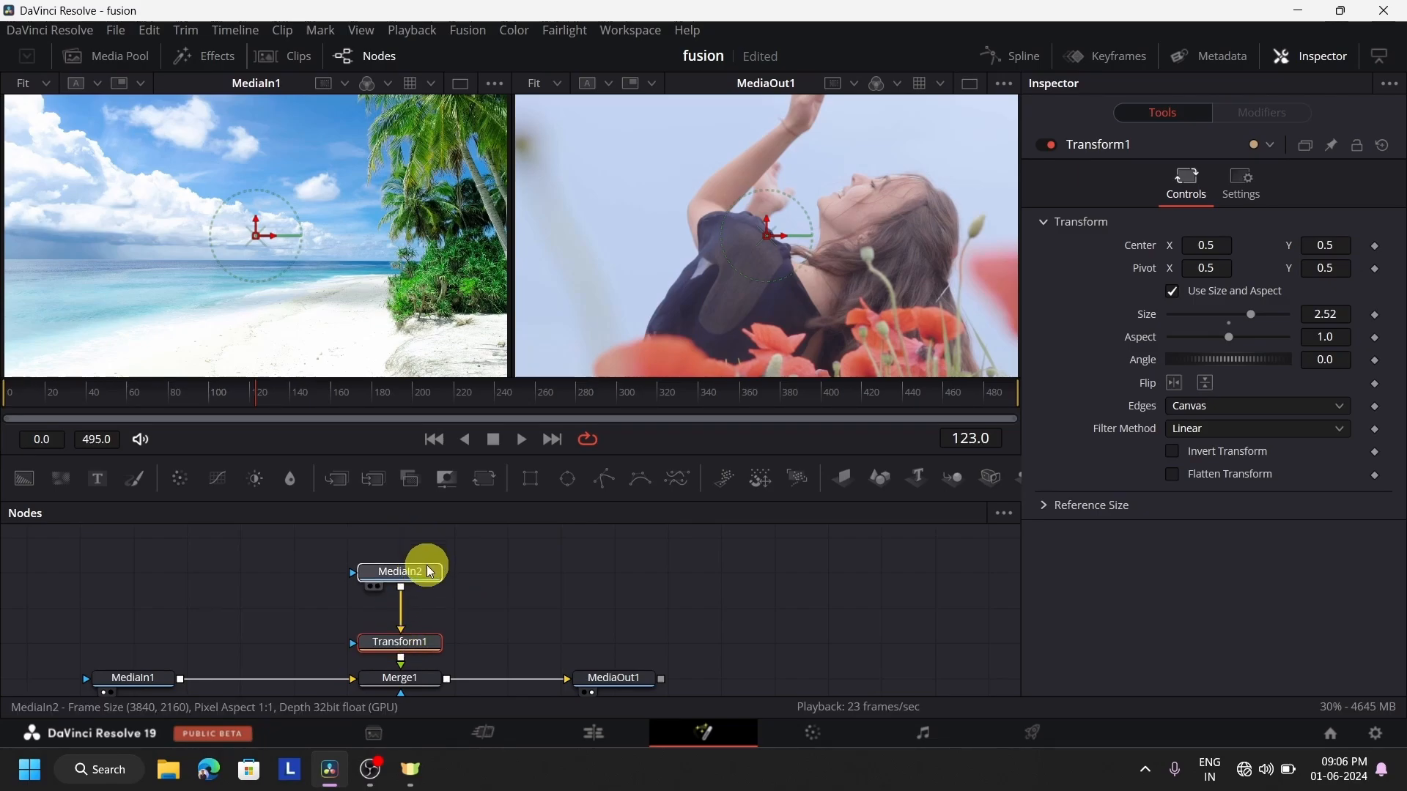
Set Transform1's size to 0.41 and move the girl-dancing overlay to the picture's upper left, centred at about X 0.33, Y 0.68
click(398, 655)
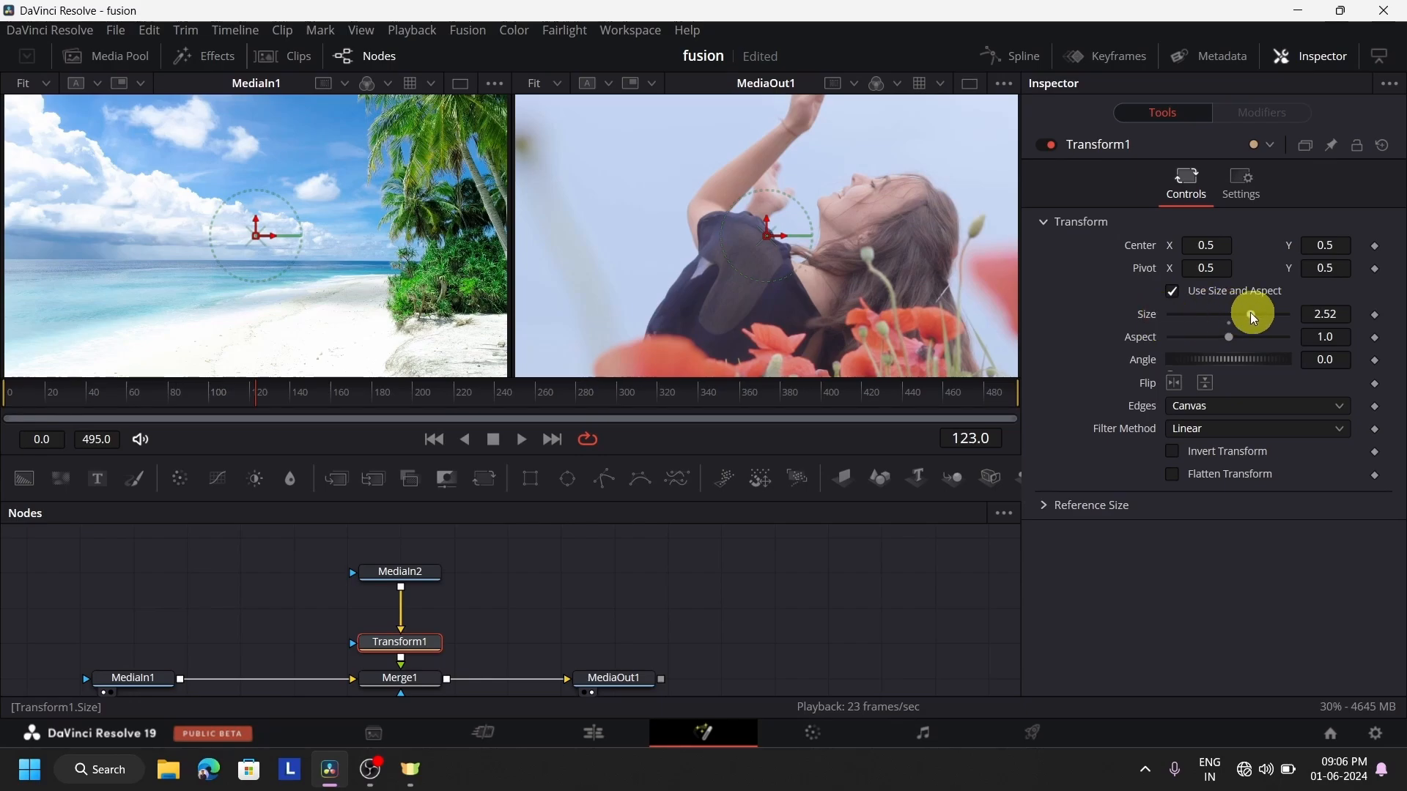
drag(1250, 313, 1212, 330)
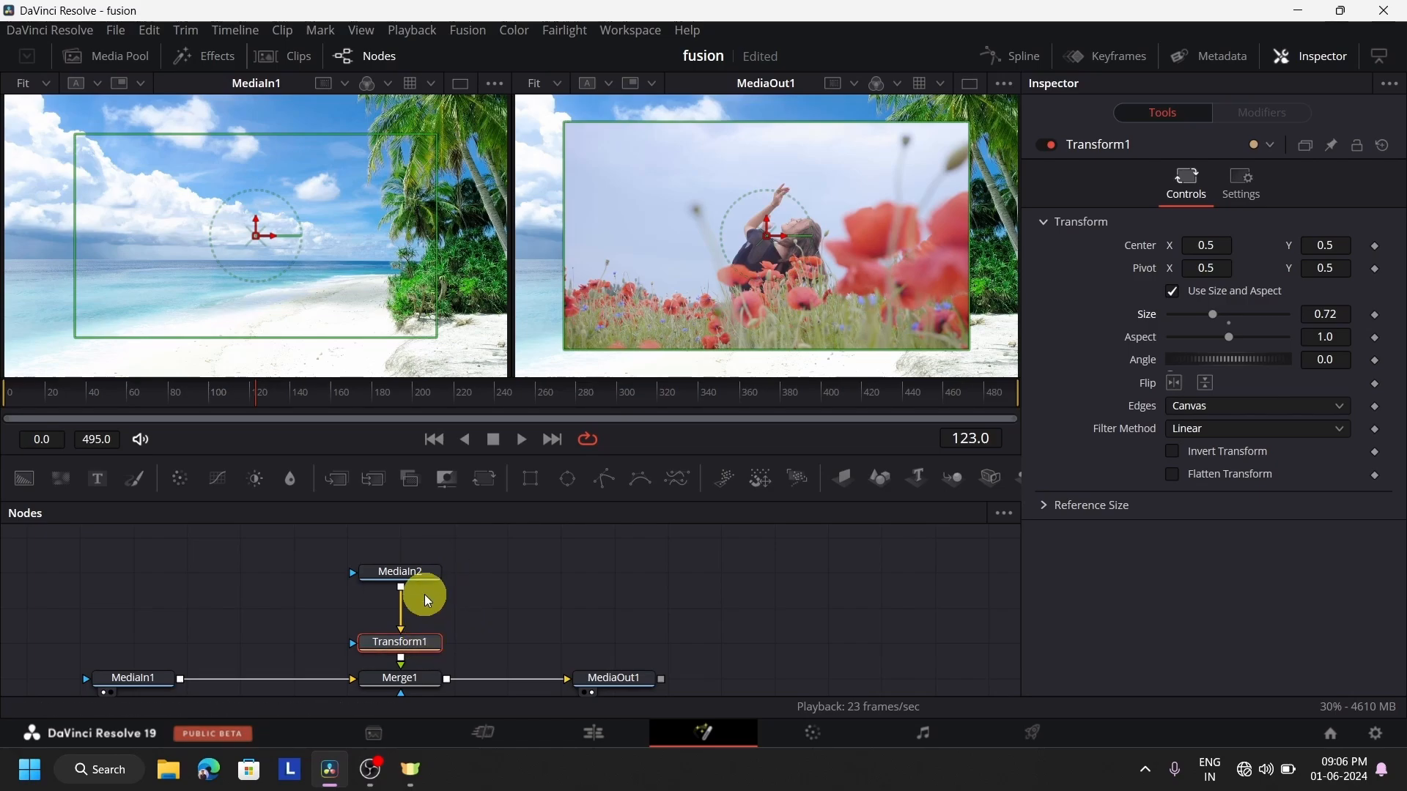
click(420, 575)
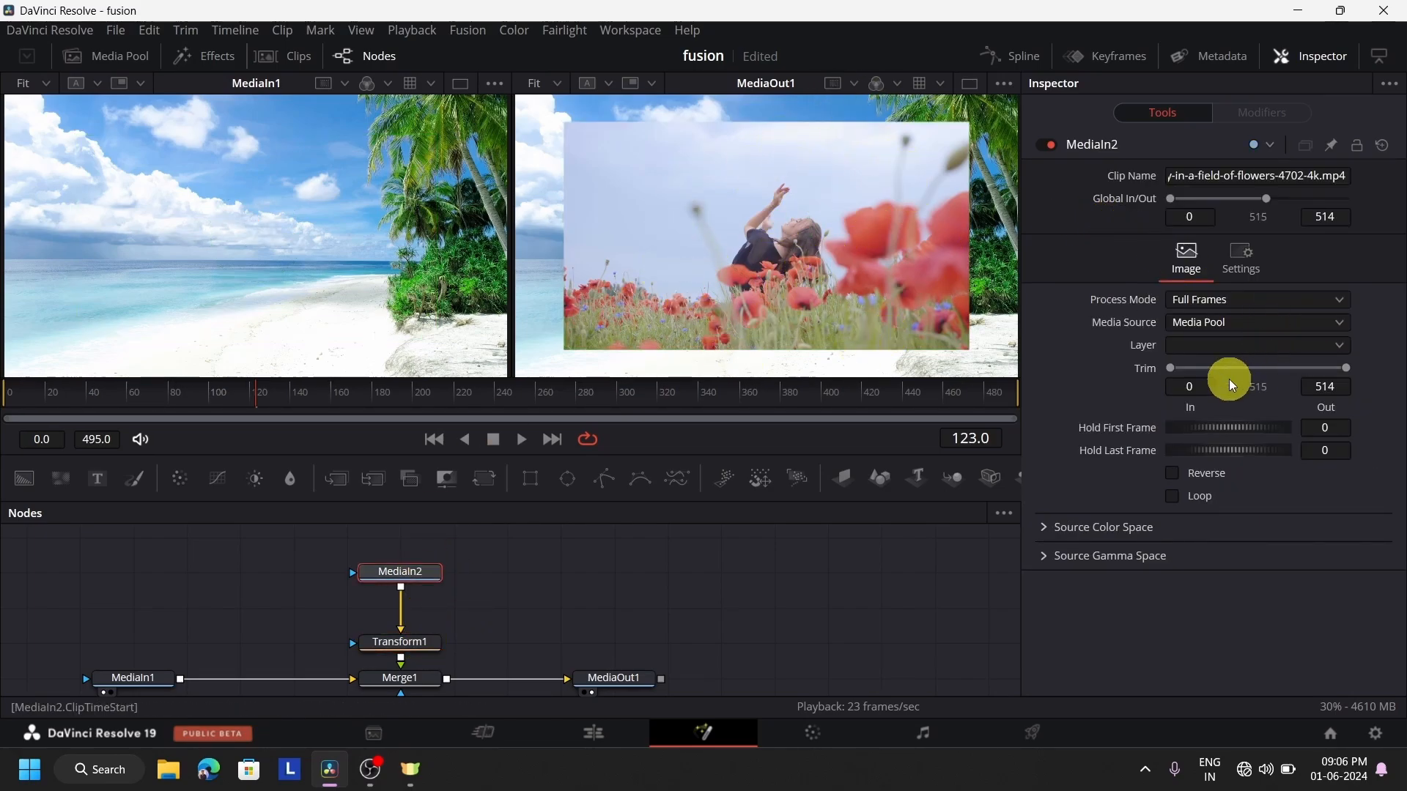
click(404, 644)
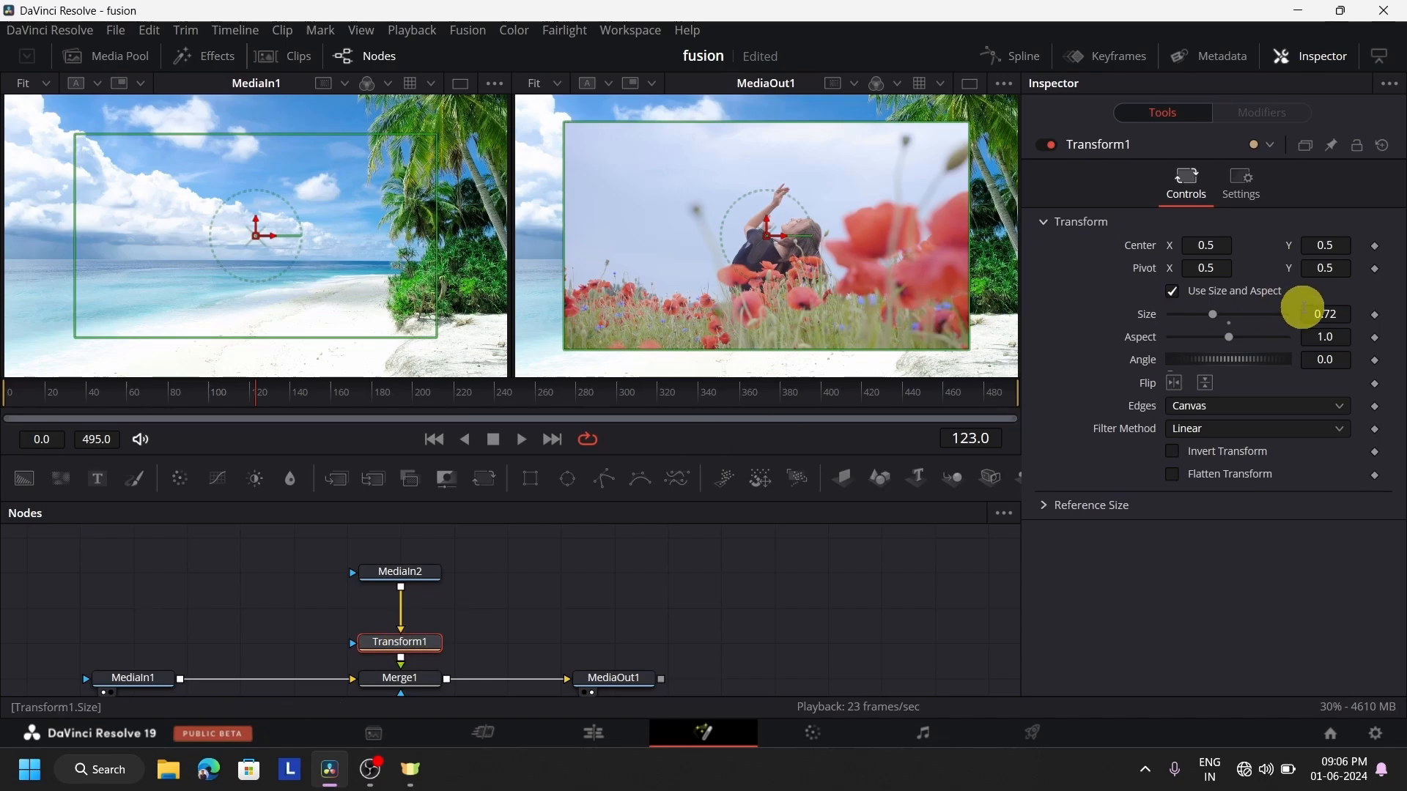
drag(1203, 313, 978, 310)
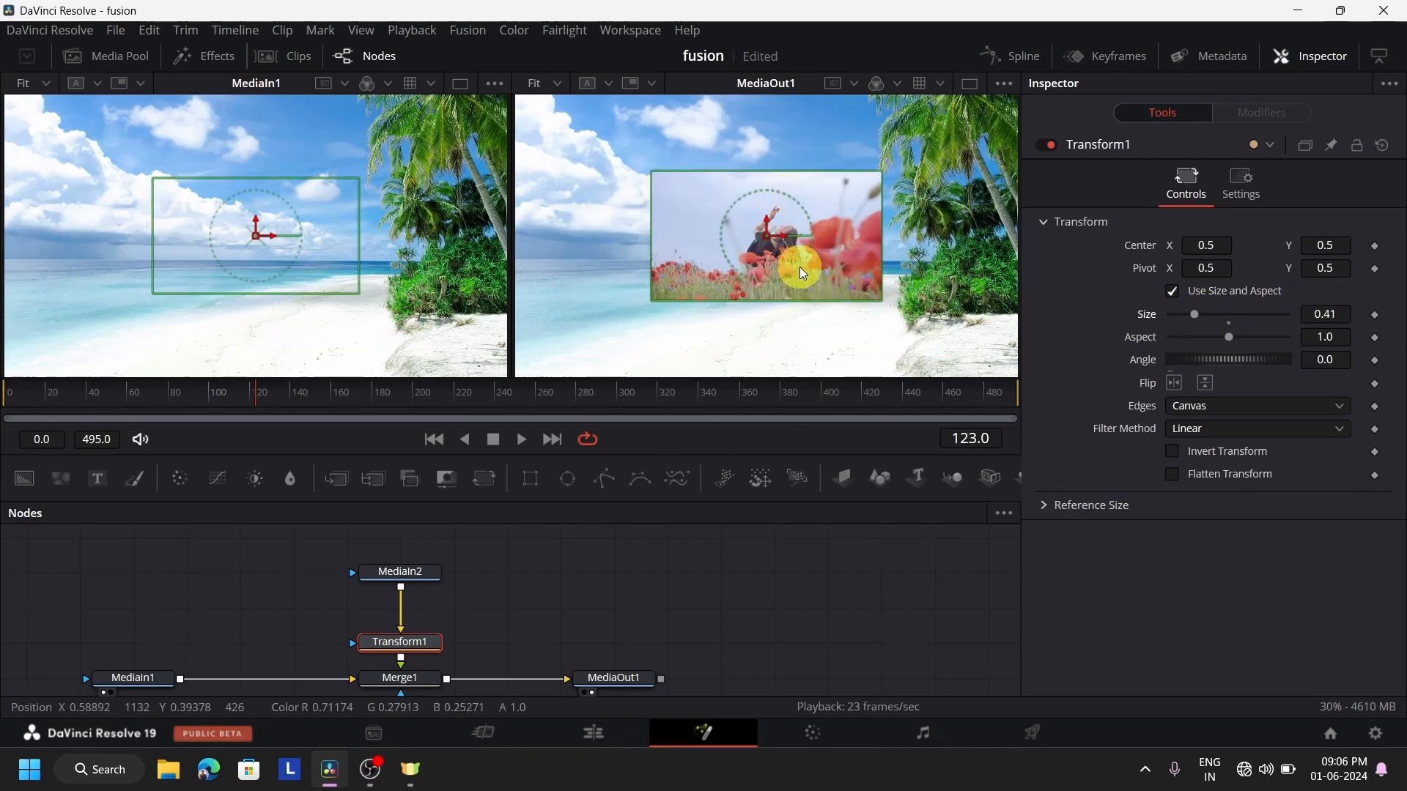
drag(767, 239, 670, 182)
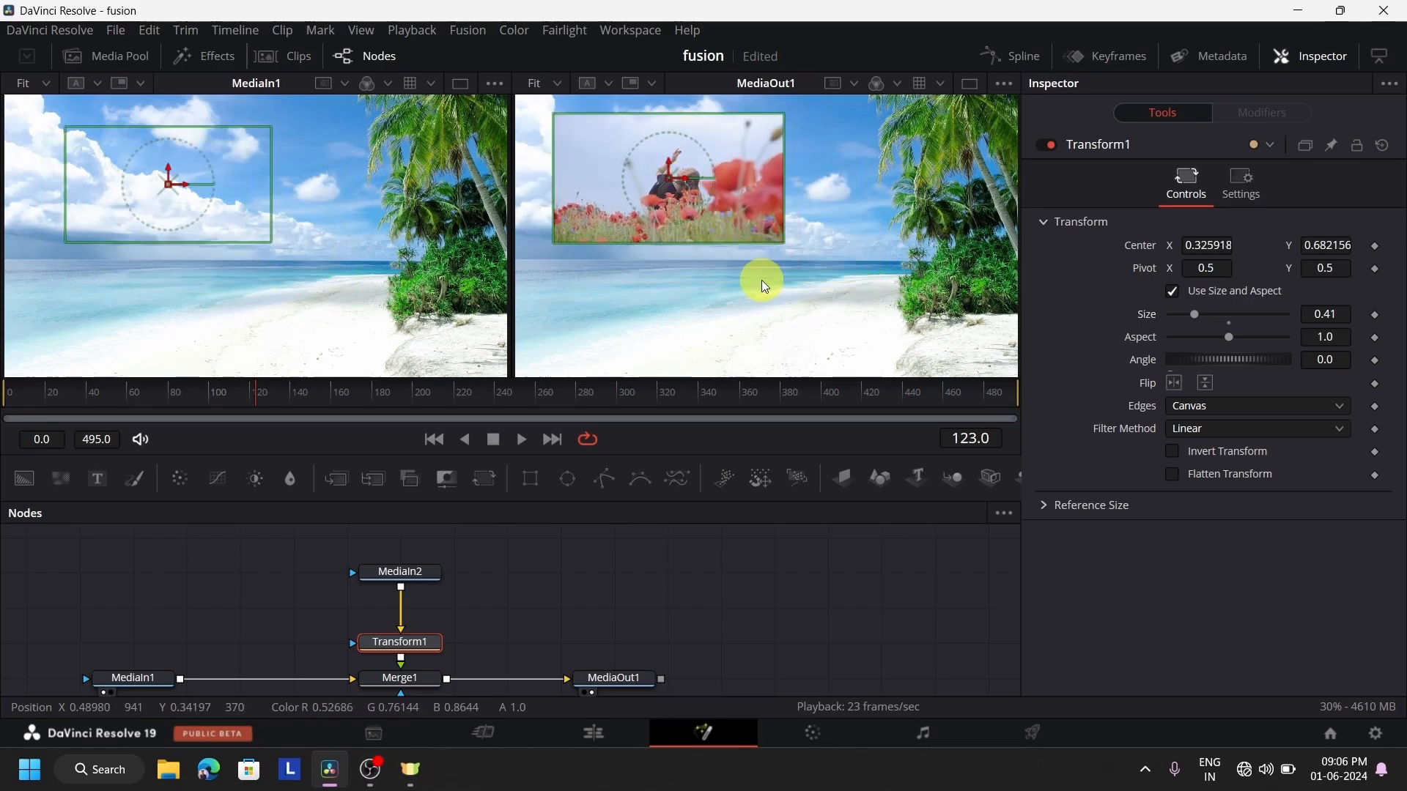
On the Edit page, compare the two-track overlay with the Fusion-made overlay in the last Fusion Clip 2
click(601, 736)
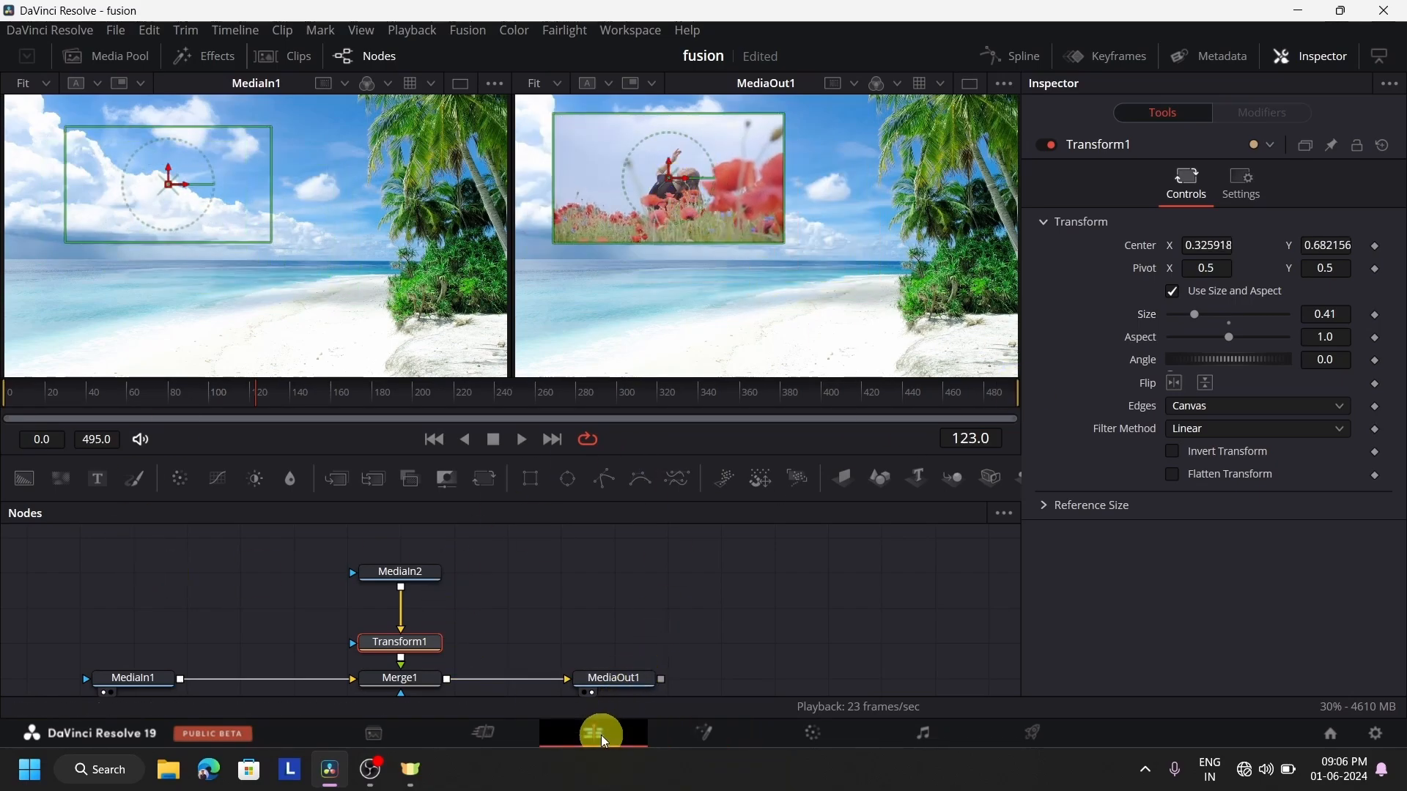
click(767, 472)
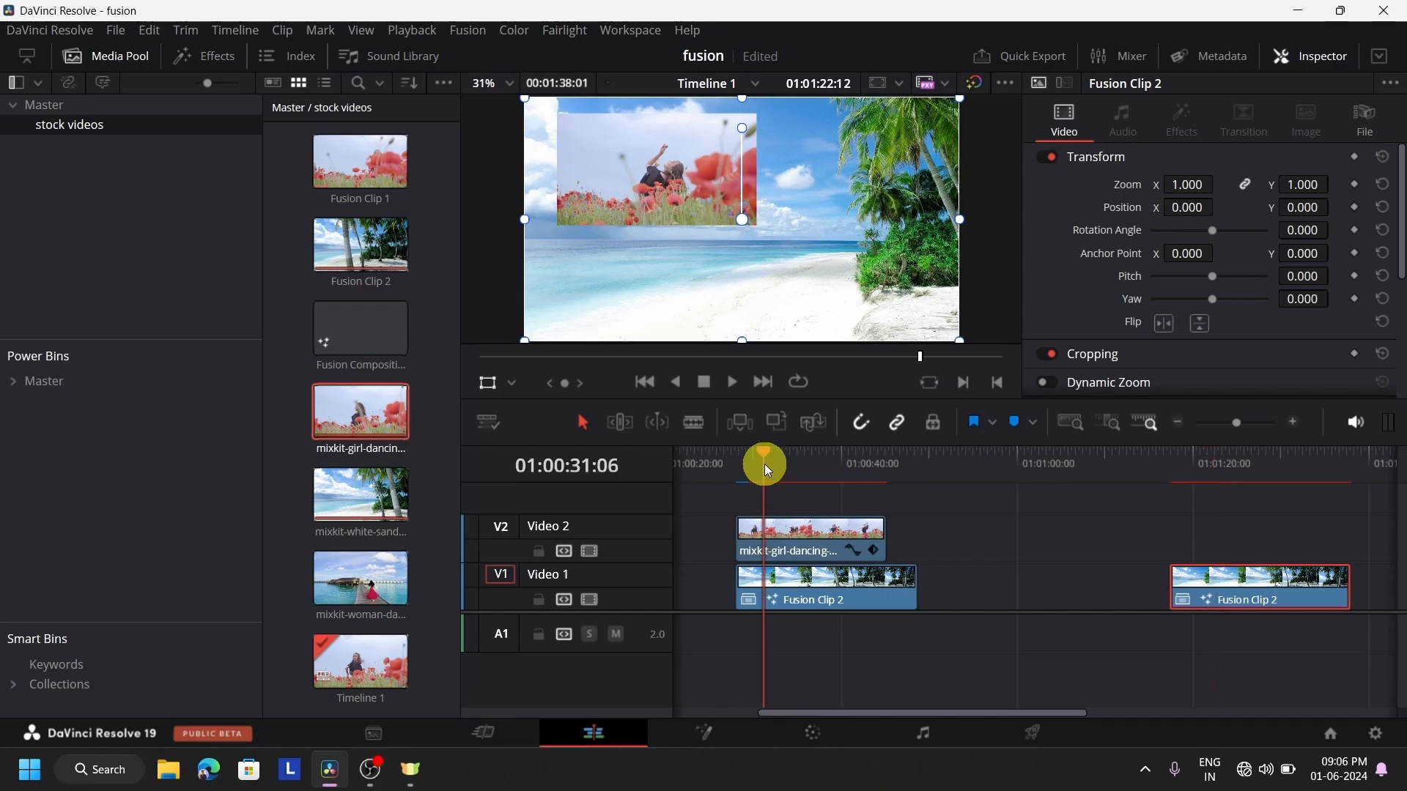
click(1275, 473)
click(760, 476)
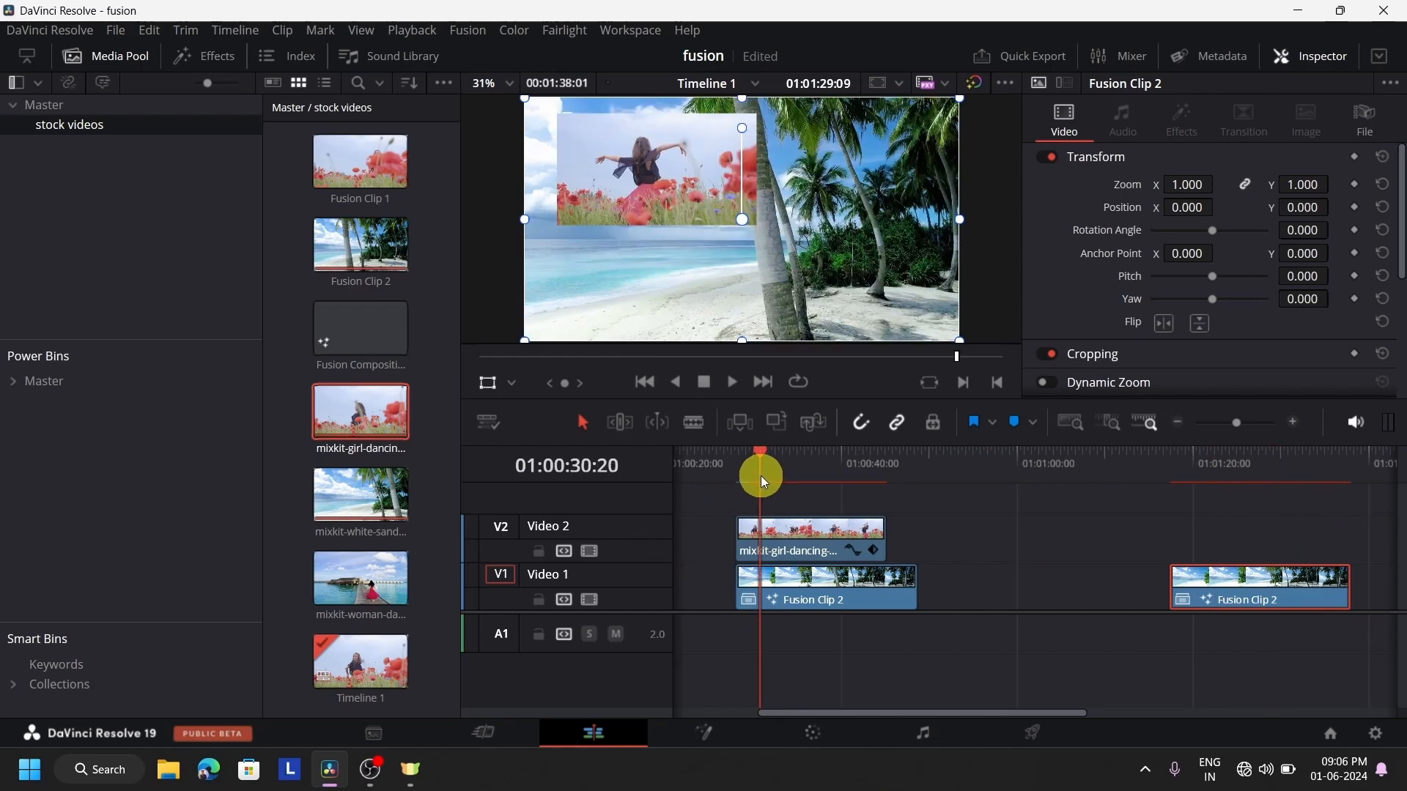
click(863, 590)
click(853, 550)
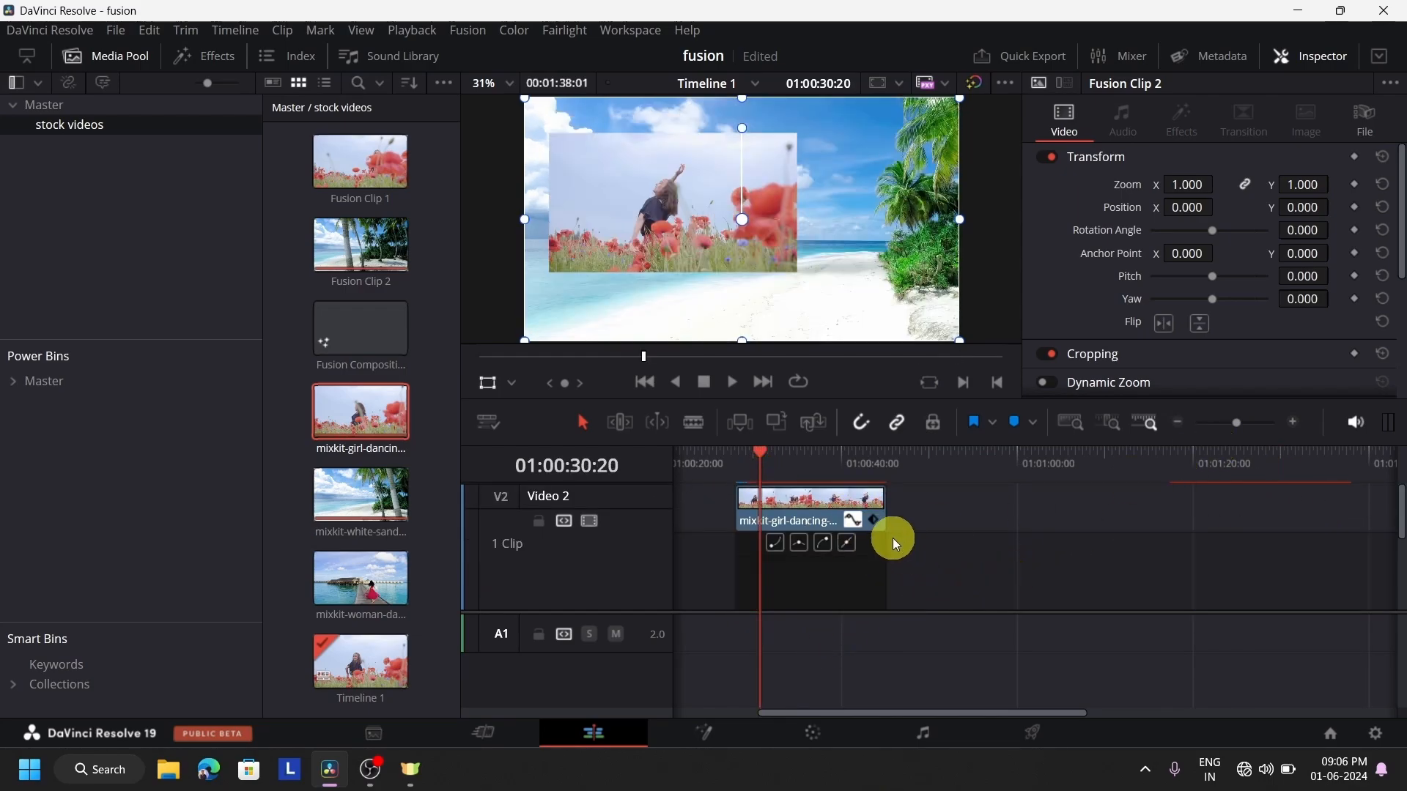
click(852, 522)
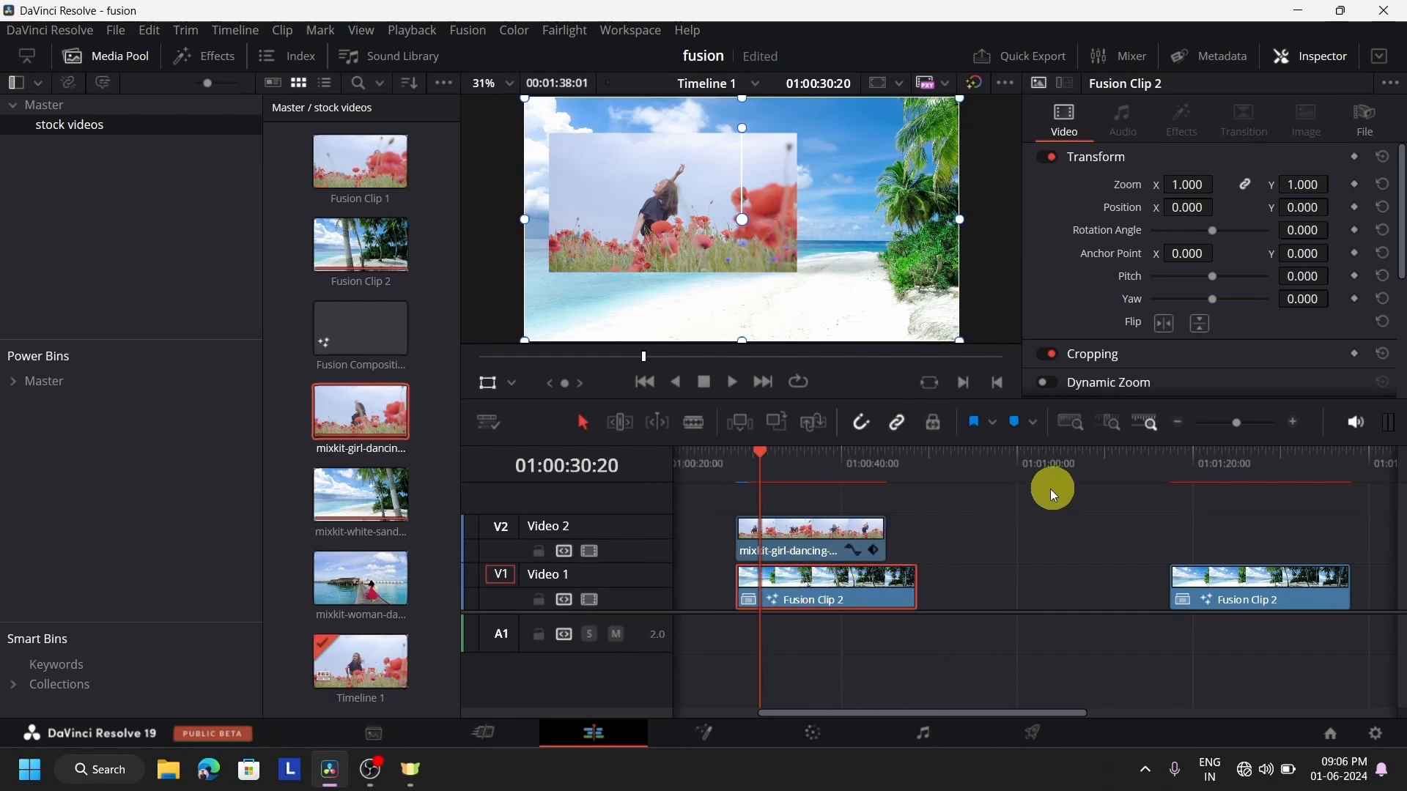
click(1248, 488)
click(1246, 475)
click(1268, 588)
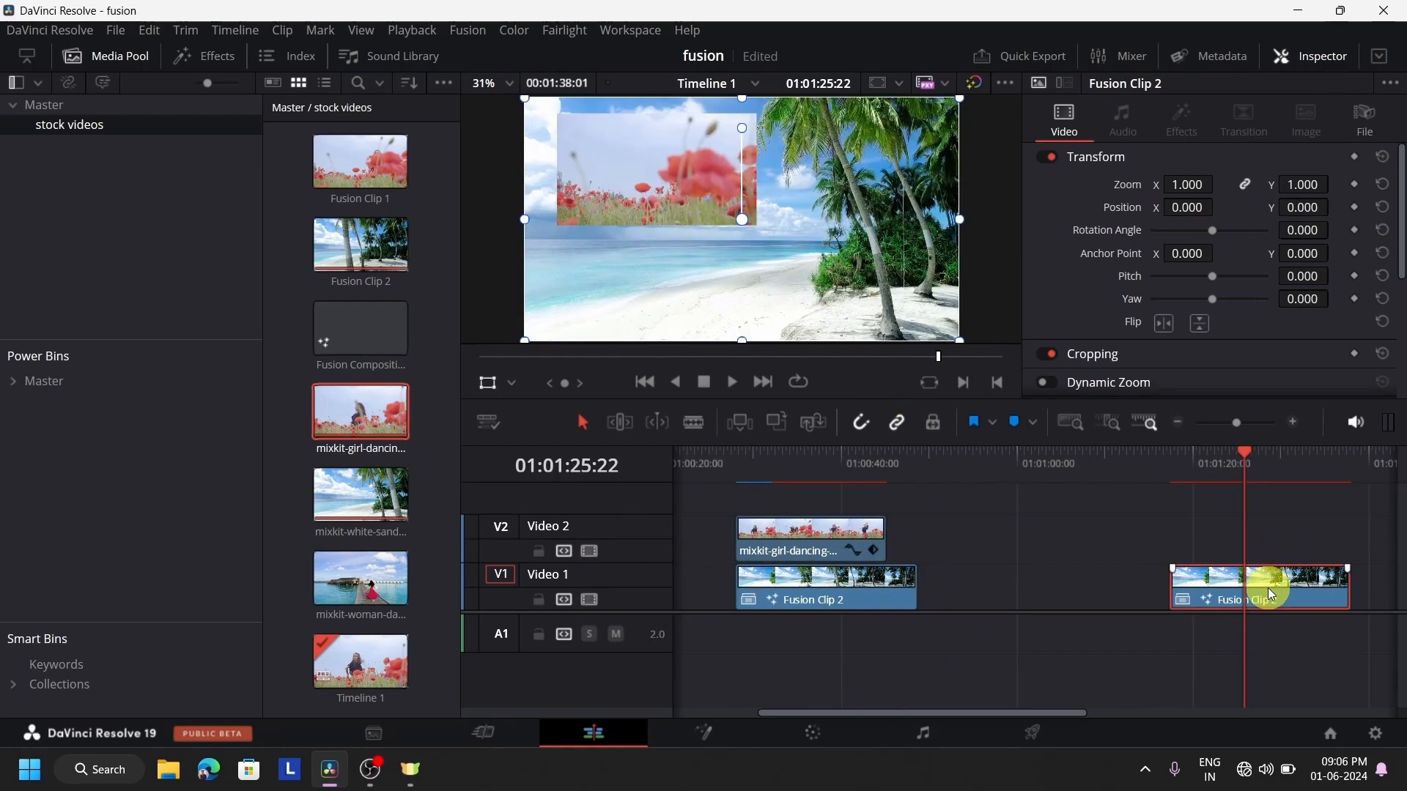
Compare the last Fusion Clip 2 on the Edit and Fusion pages, and review its MediaIn2 and Transform1 settings
click(705, 731)
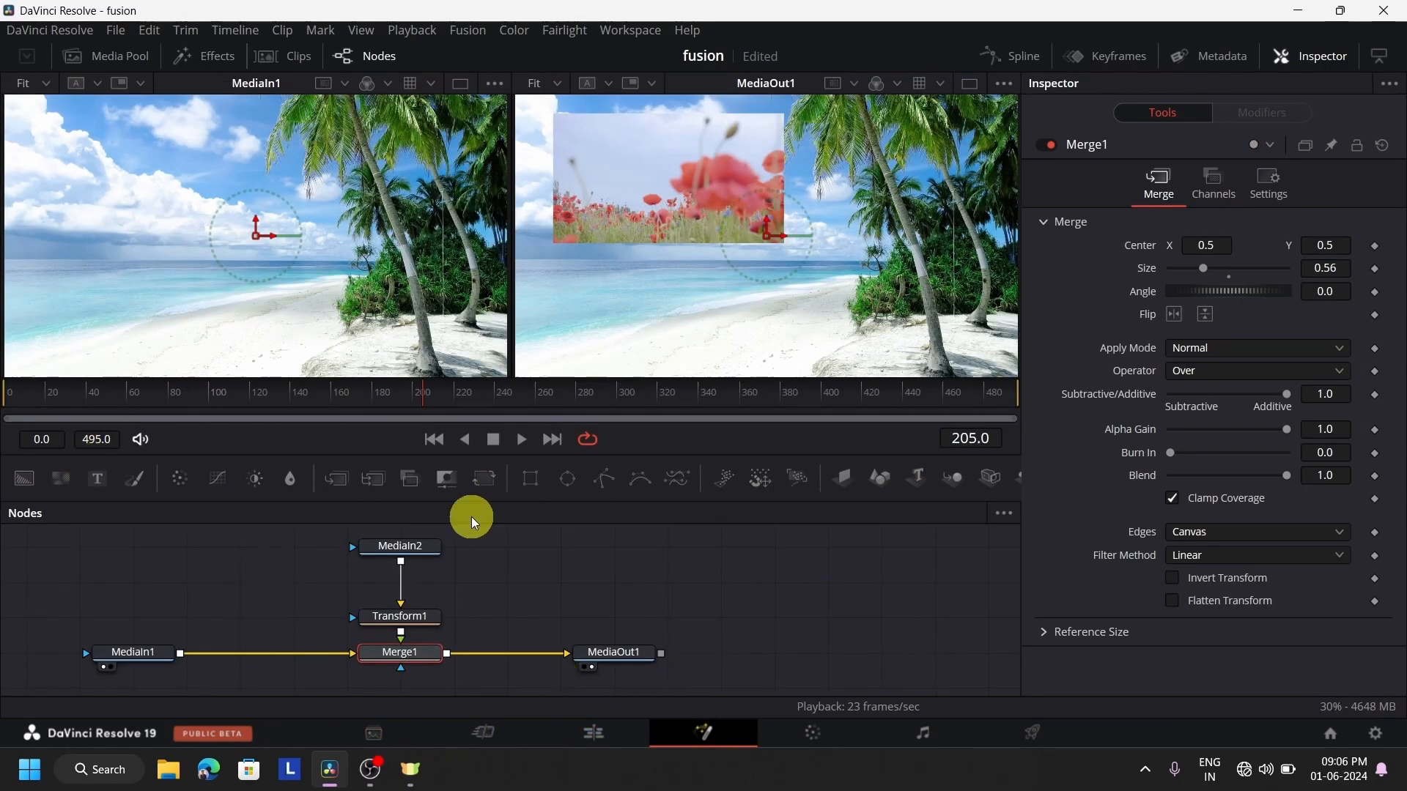
click(618, 729)
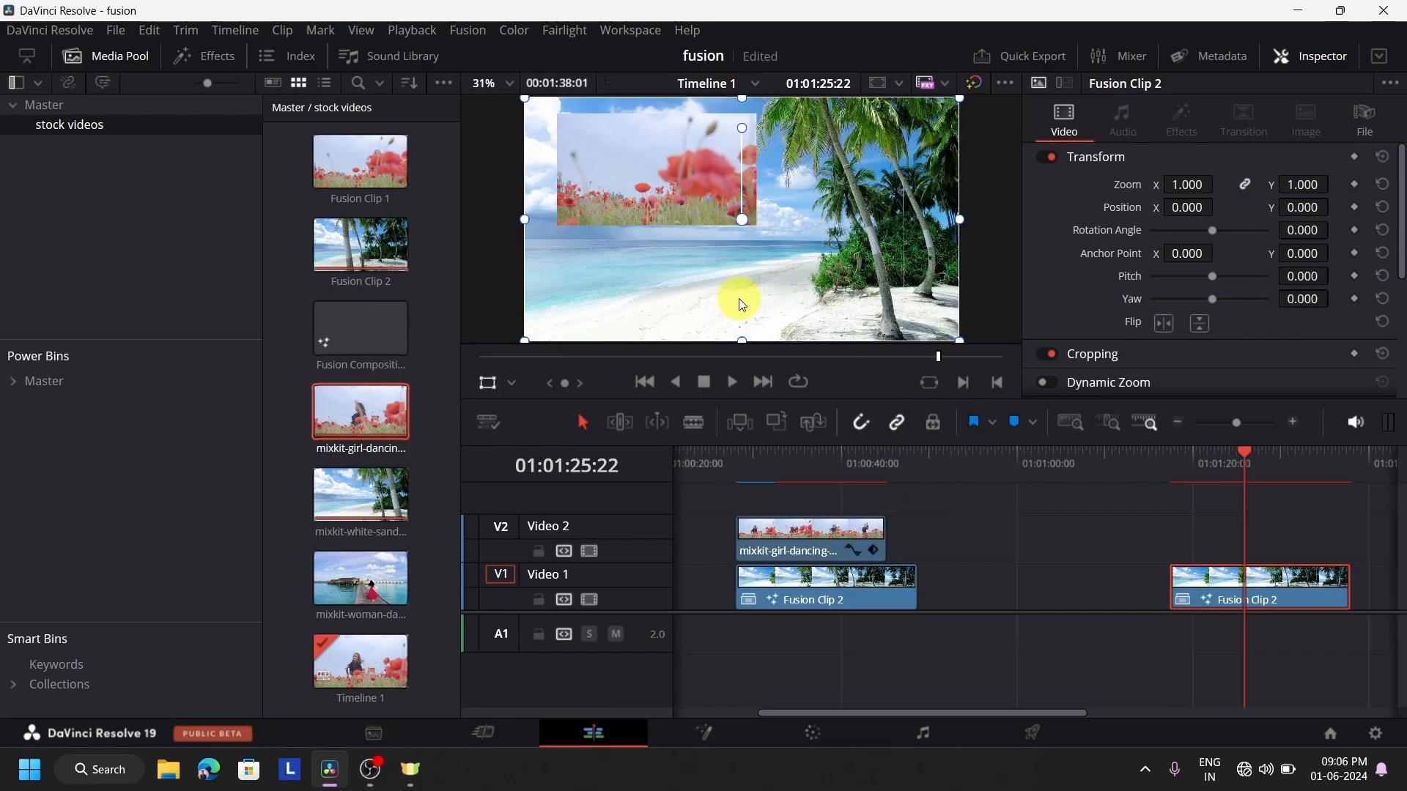
click(715, 735)
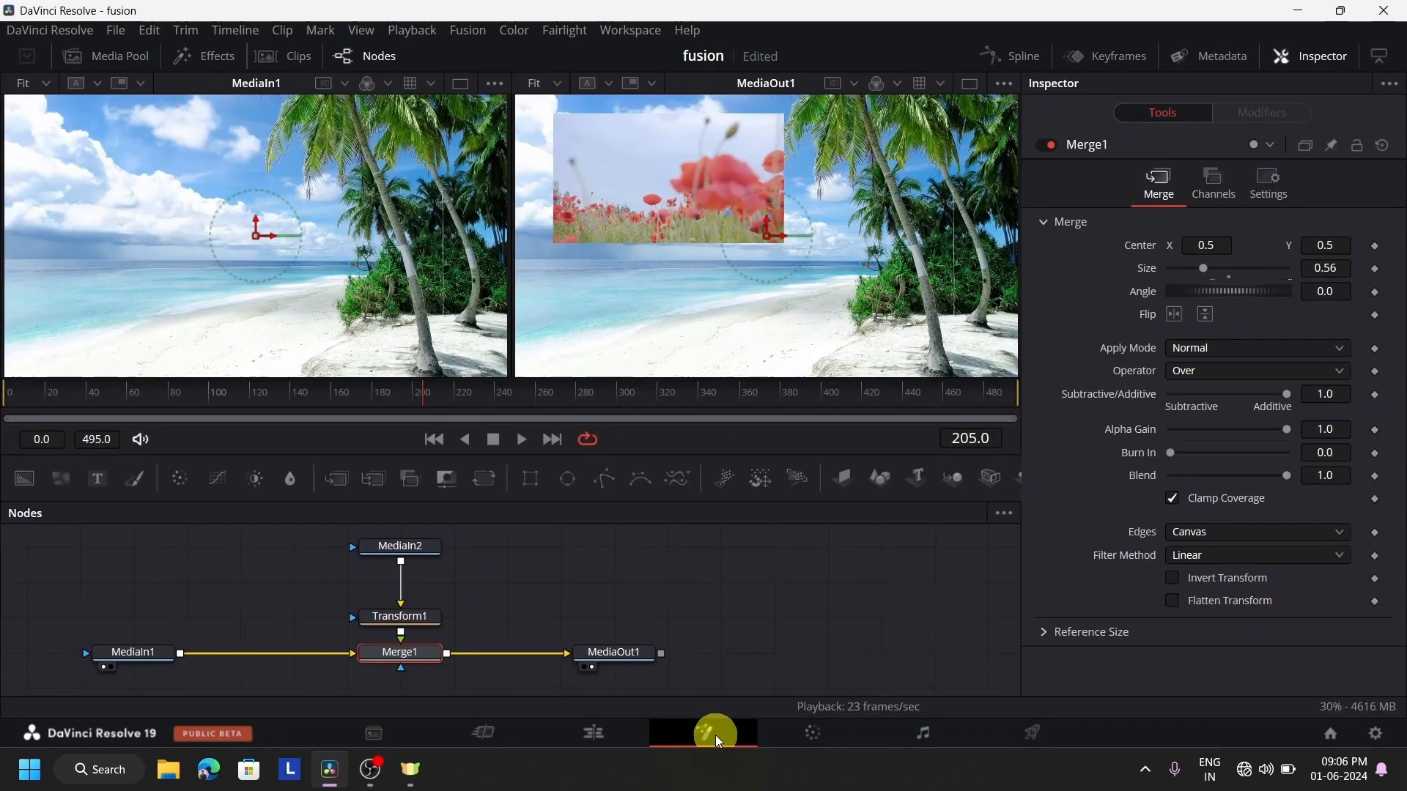
click(147, 646)
click(398, 561)
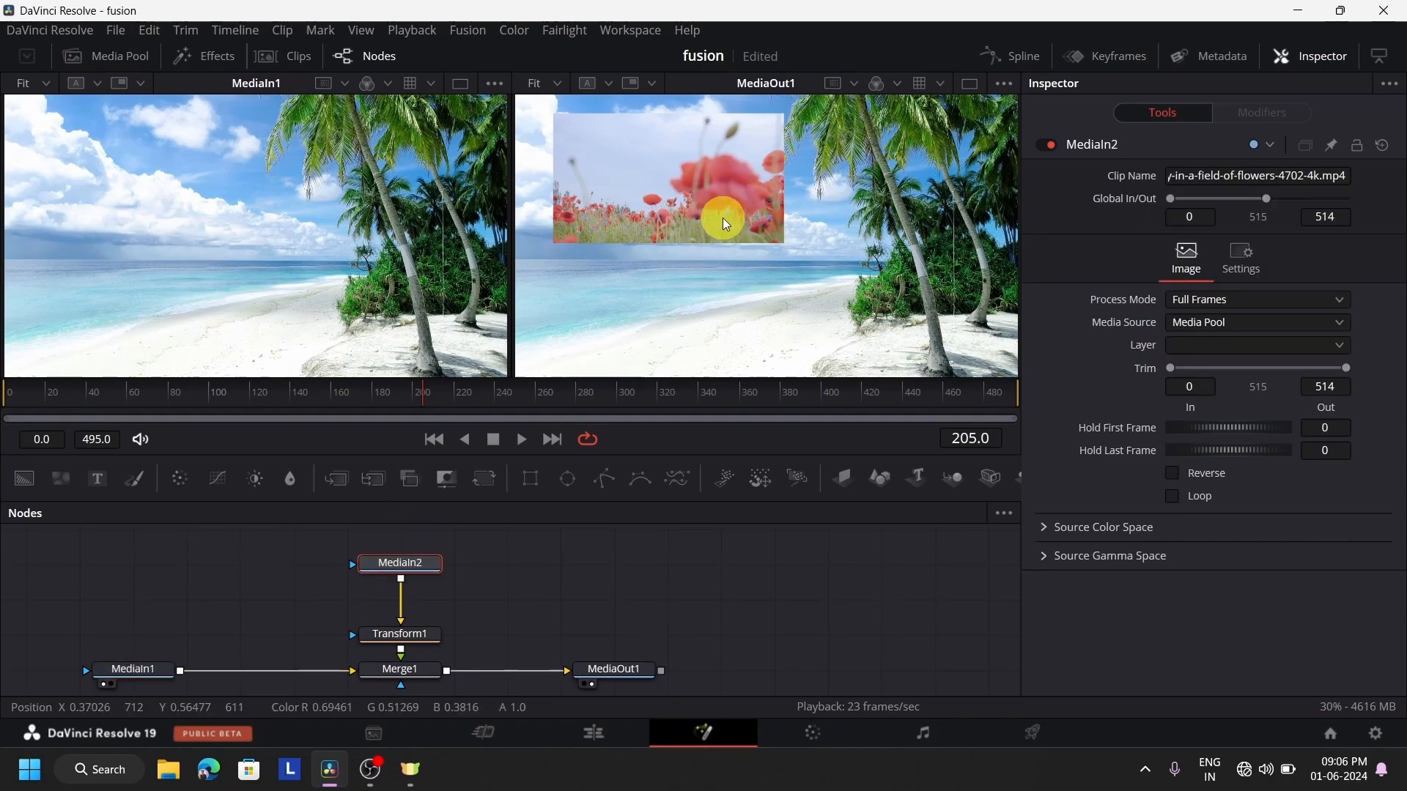
click(414, 639)
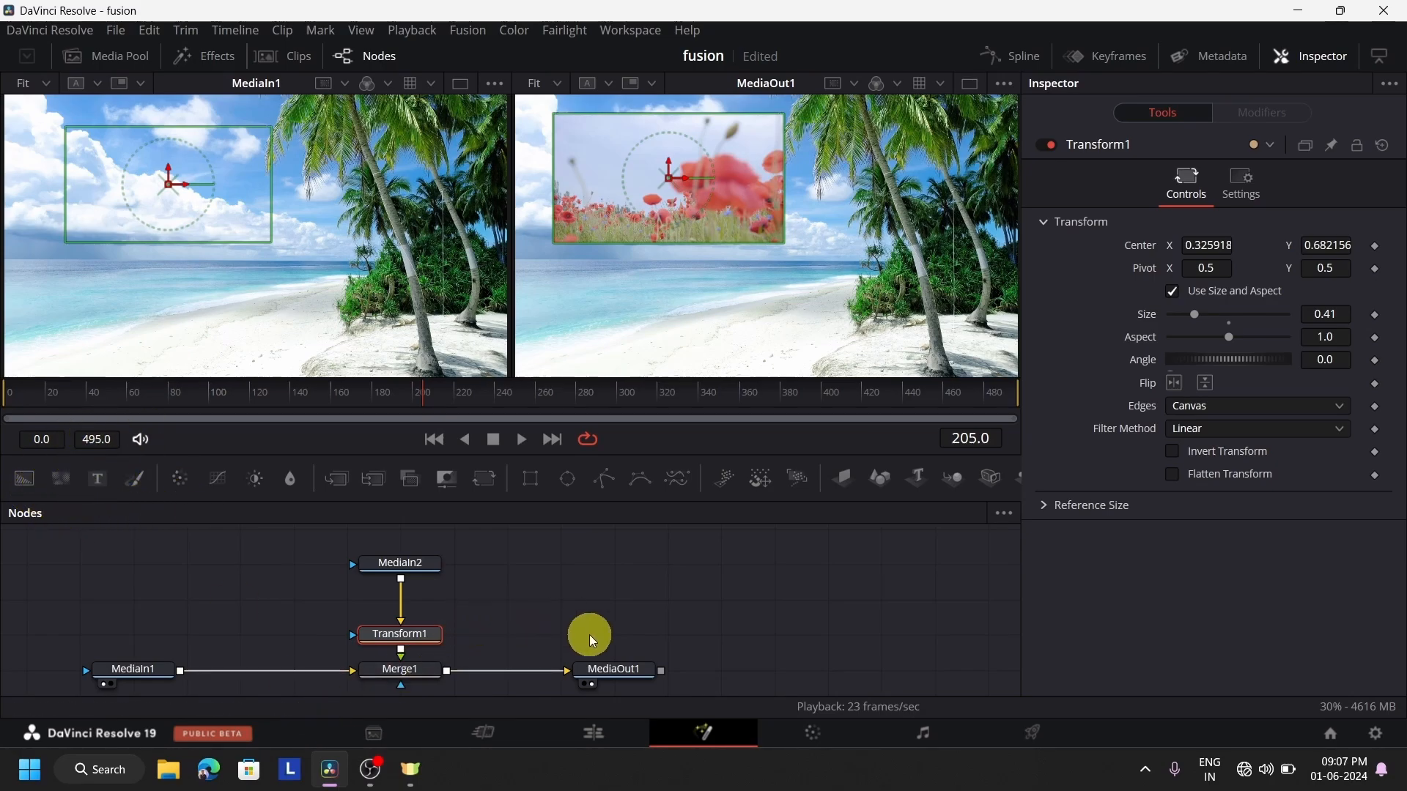
Delete all nodes of the Fusion composition
drag(775, 671, 44, 534)
key(Delete)
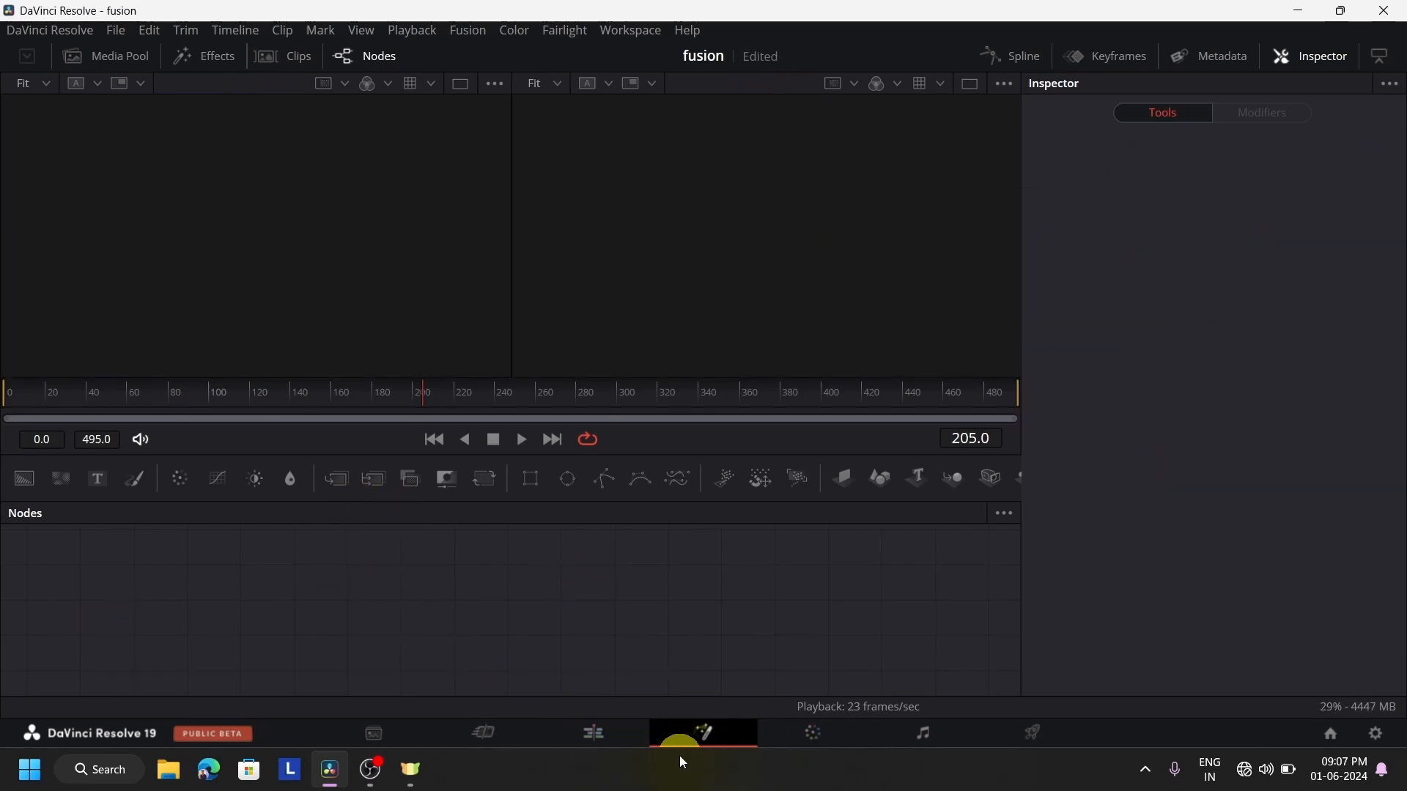
On the Edit page, delete all clips from the timeline and return the playhead to the start
click(602, 741)
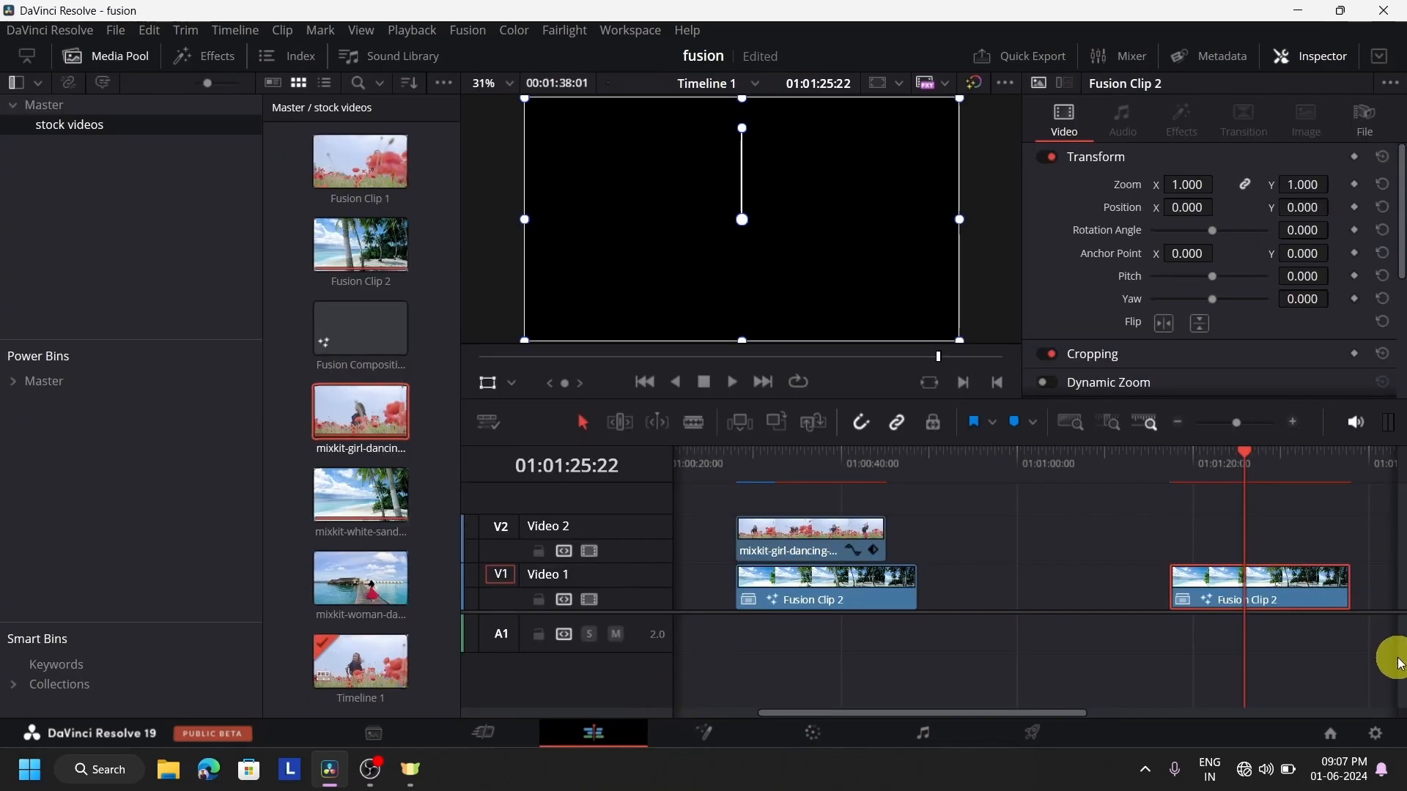
drag(1377, 662, 986, 568)
click(879, 521)
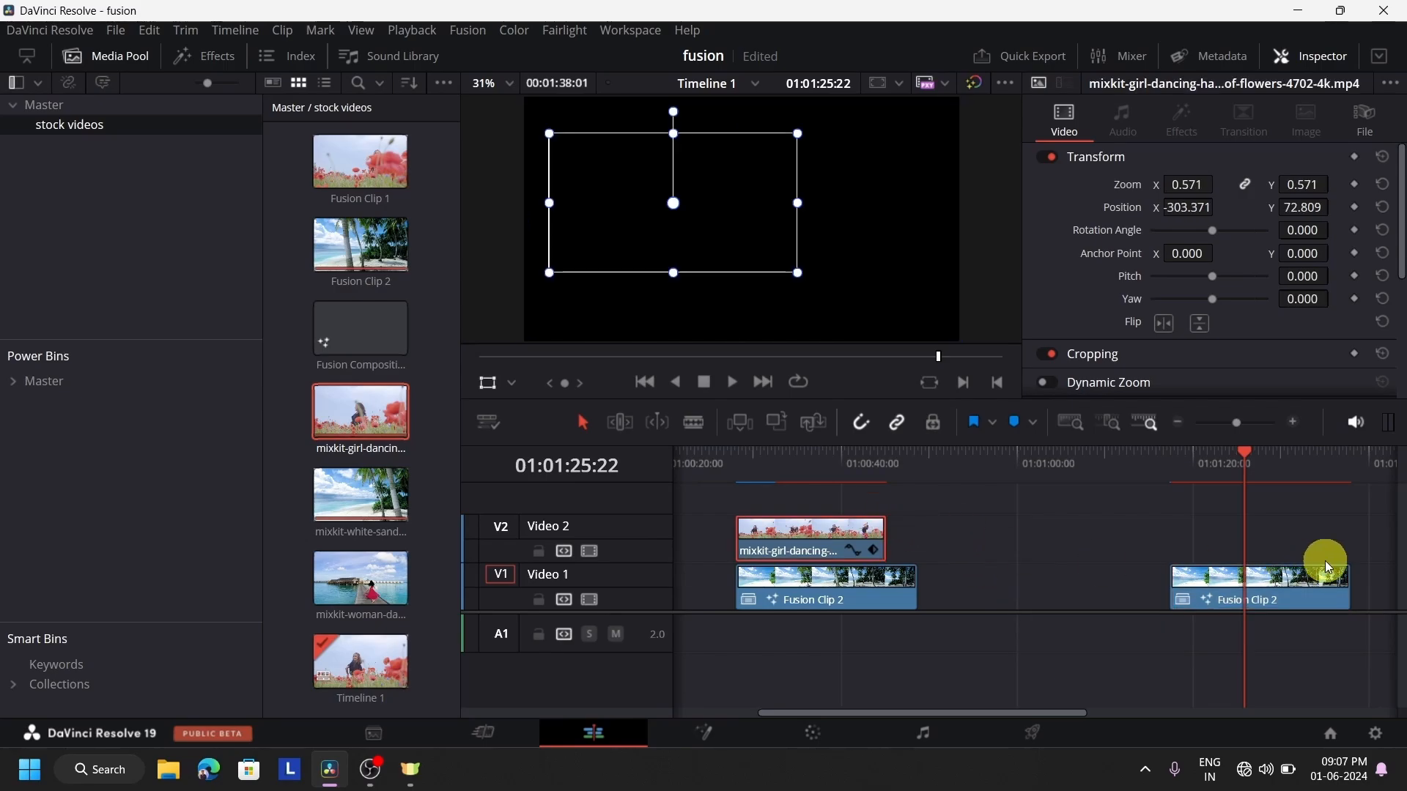
drag(1364, 507, 816, 616)
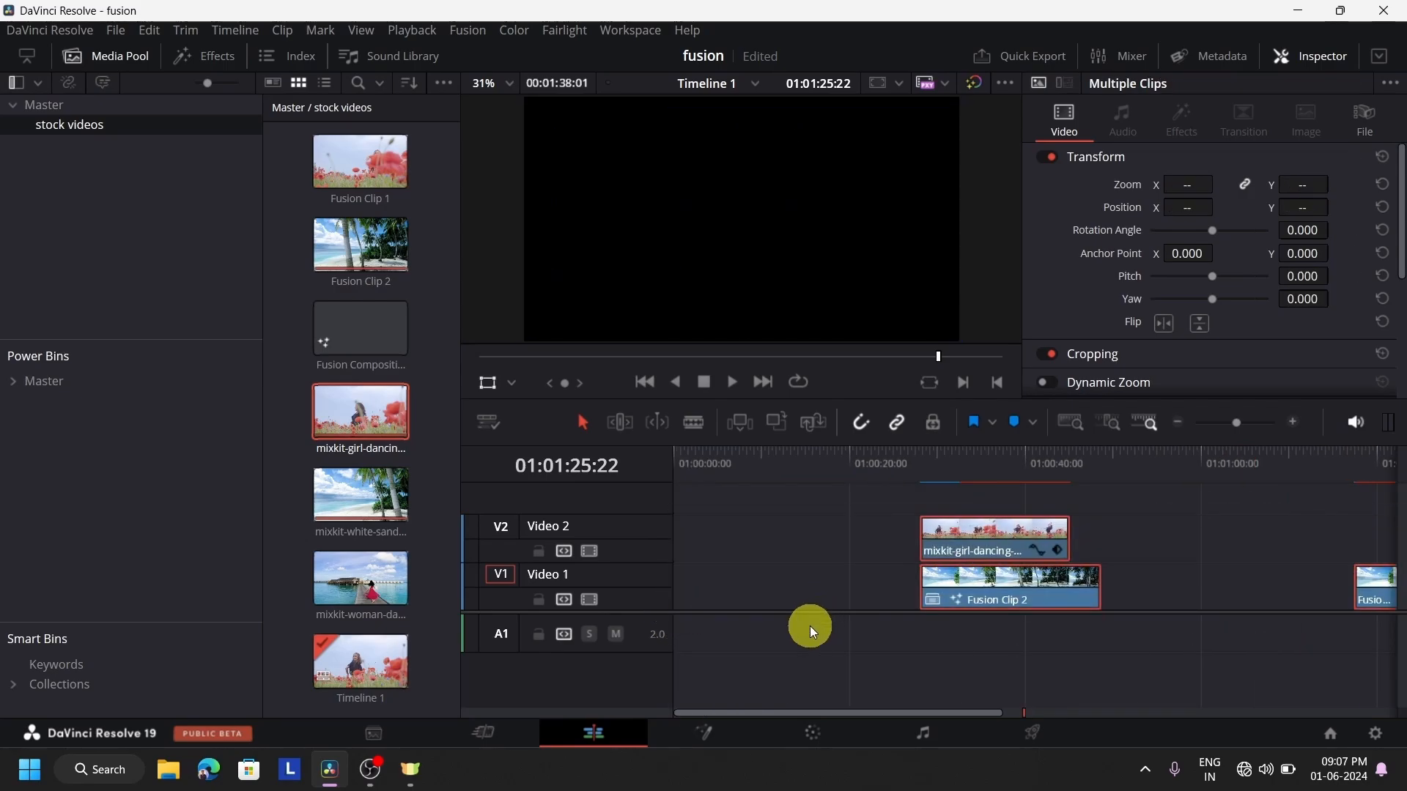
key(Delete)
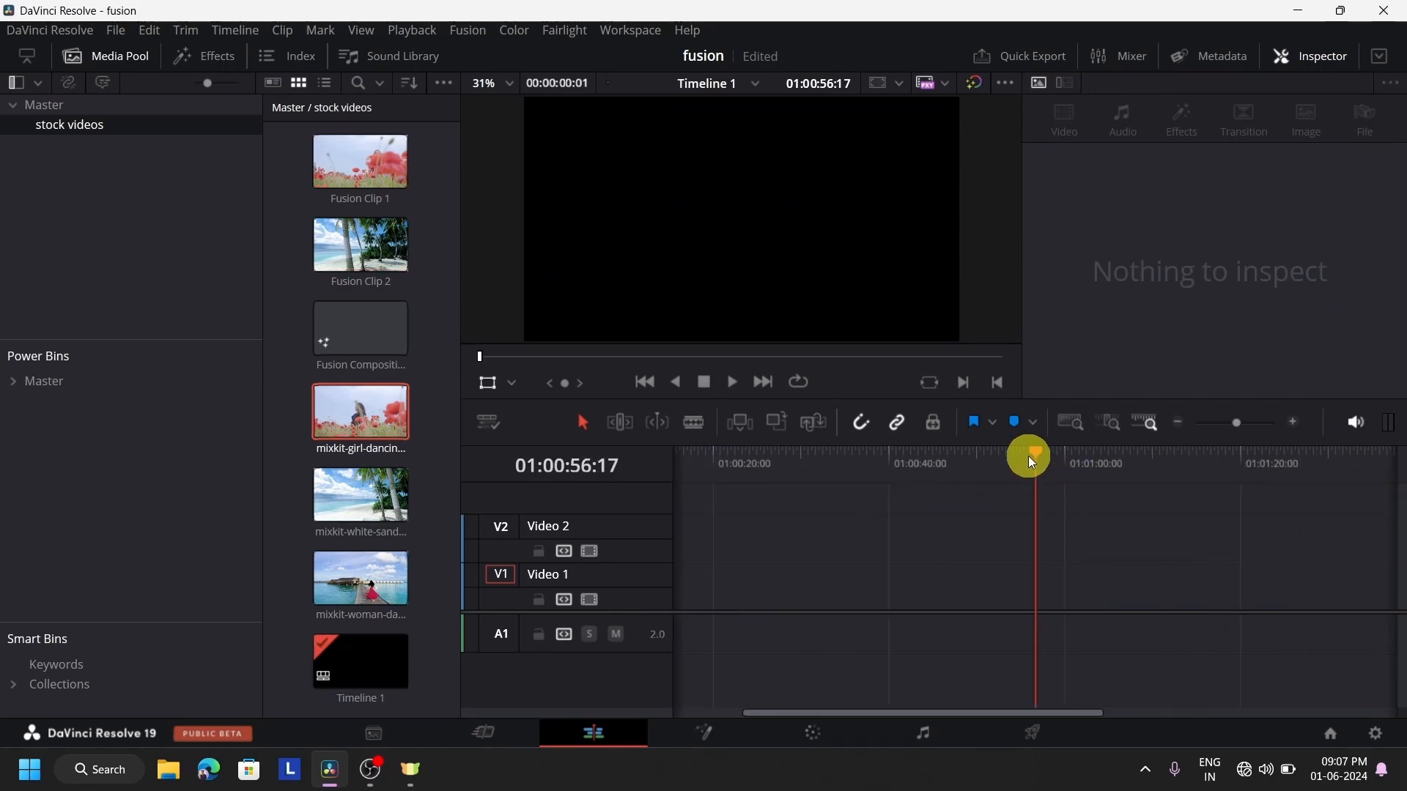
drag(1027, 456, 618, 524)
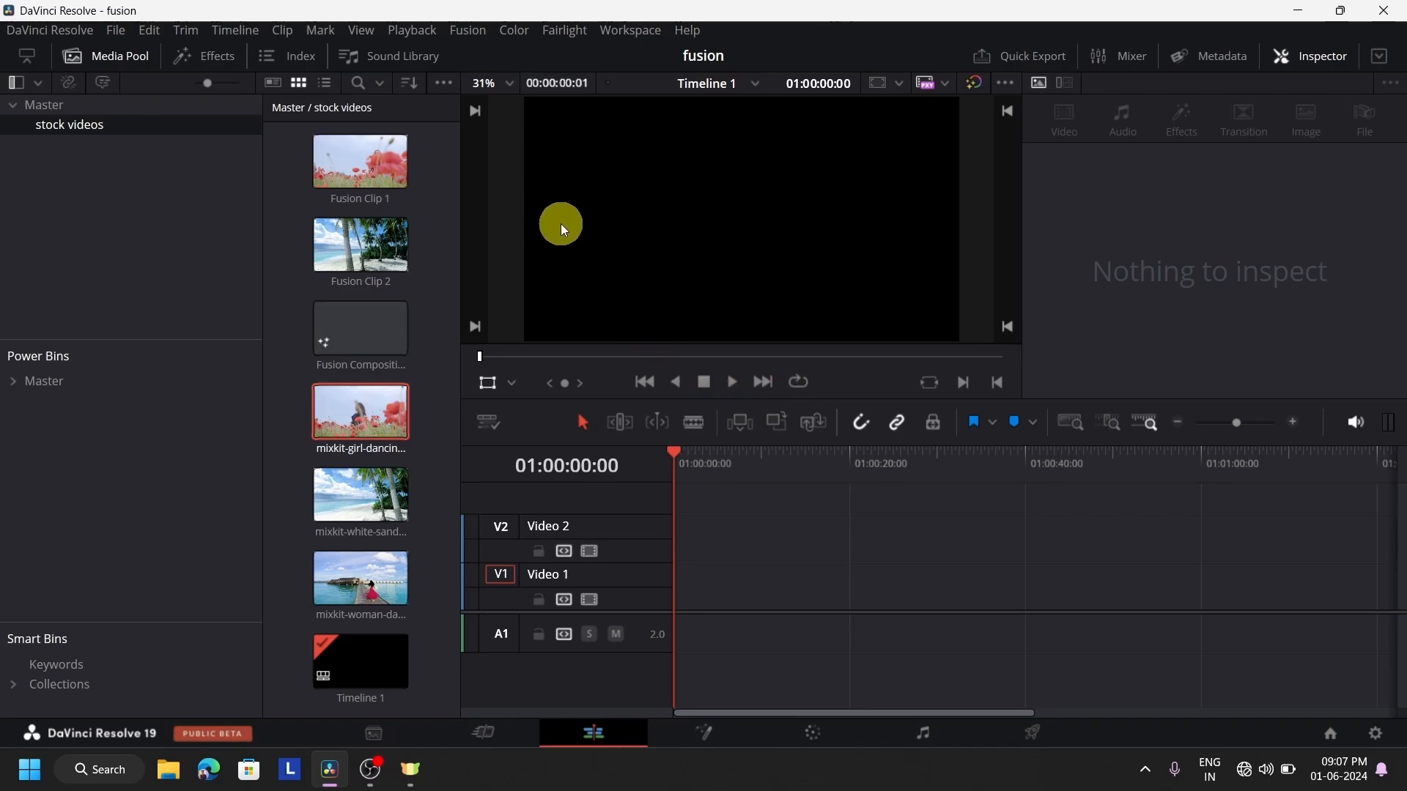
Place a Fusion Composition effect clip at the start of the Video 1 track and park the playhead inside it
click(291, 264)
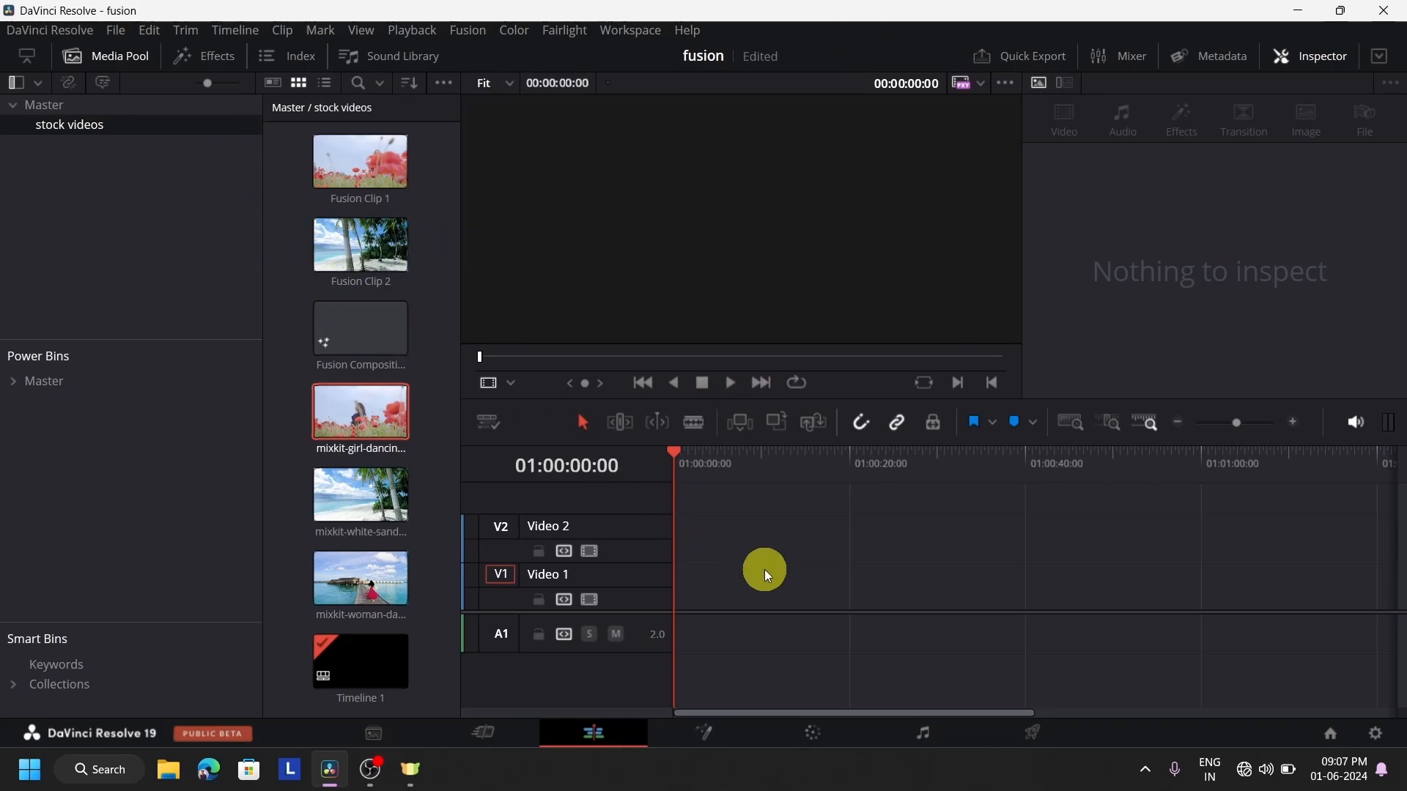
click(91, 56)
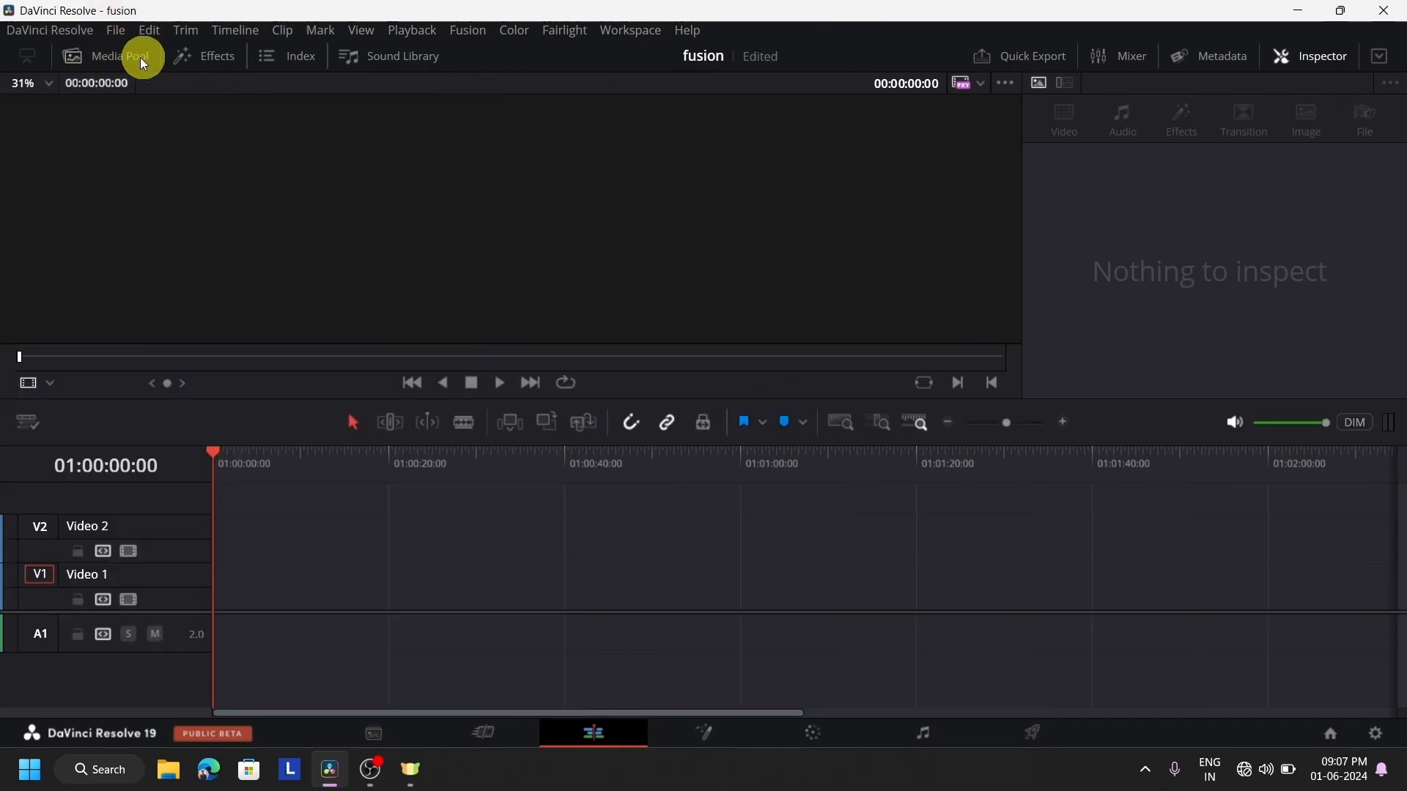
click(227, 59)
drag(206, 198, 728, 674)
click(708, 469)
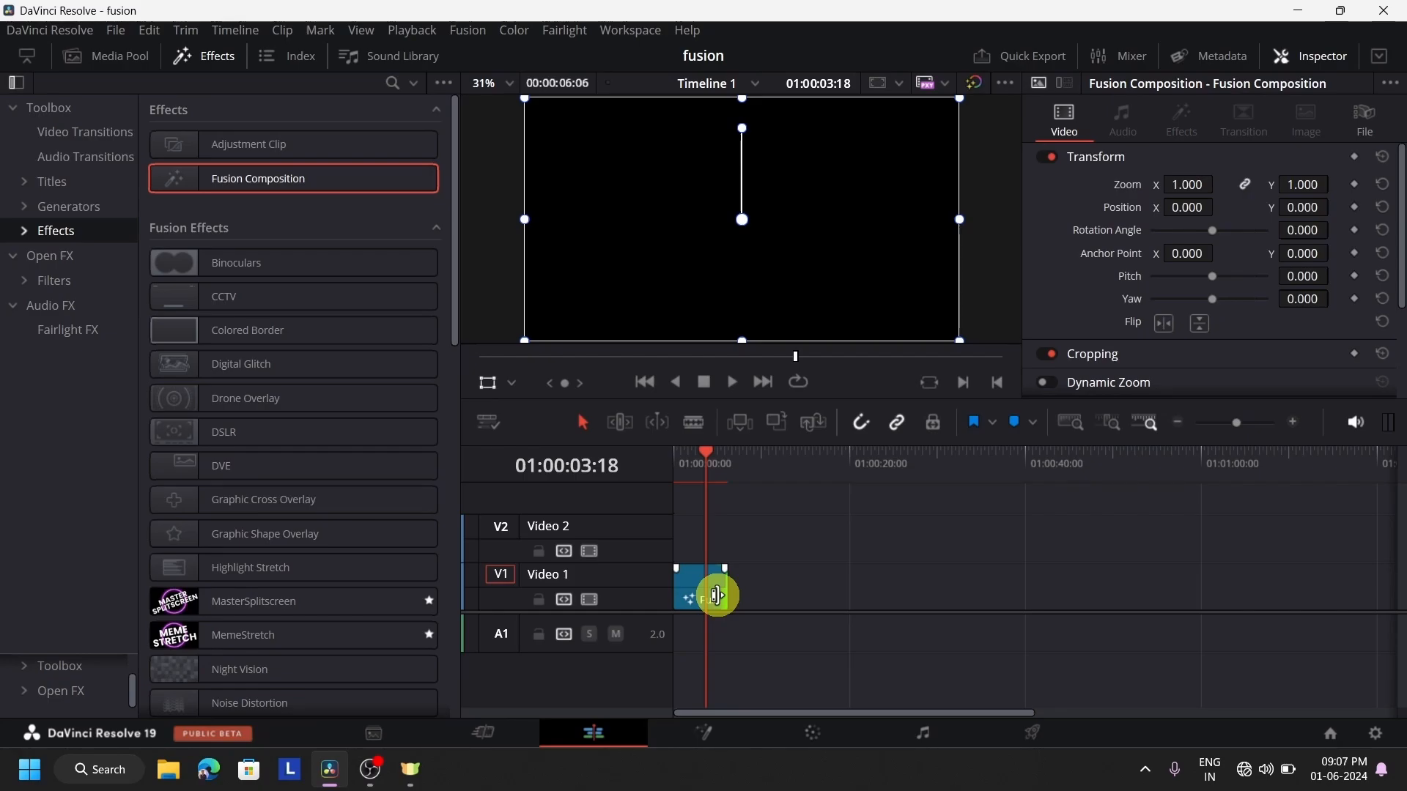
key(ctrl+d)
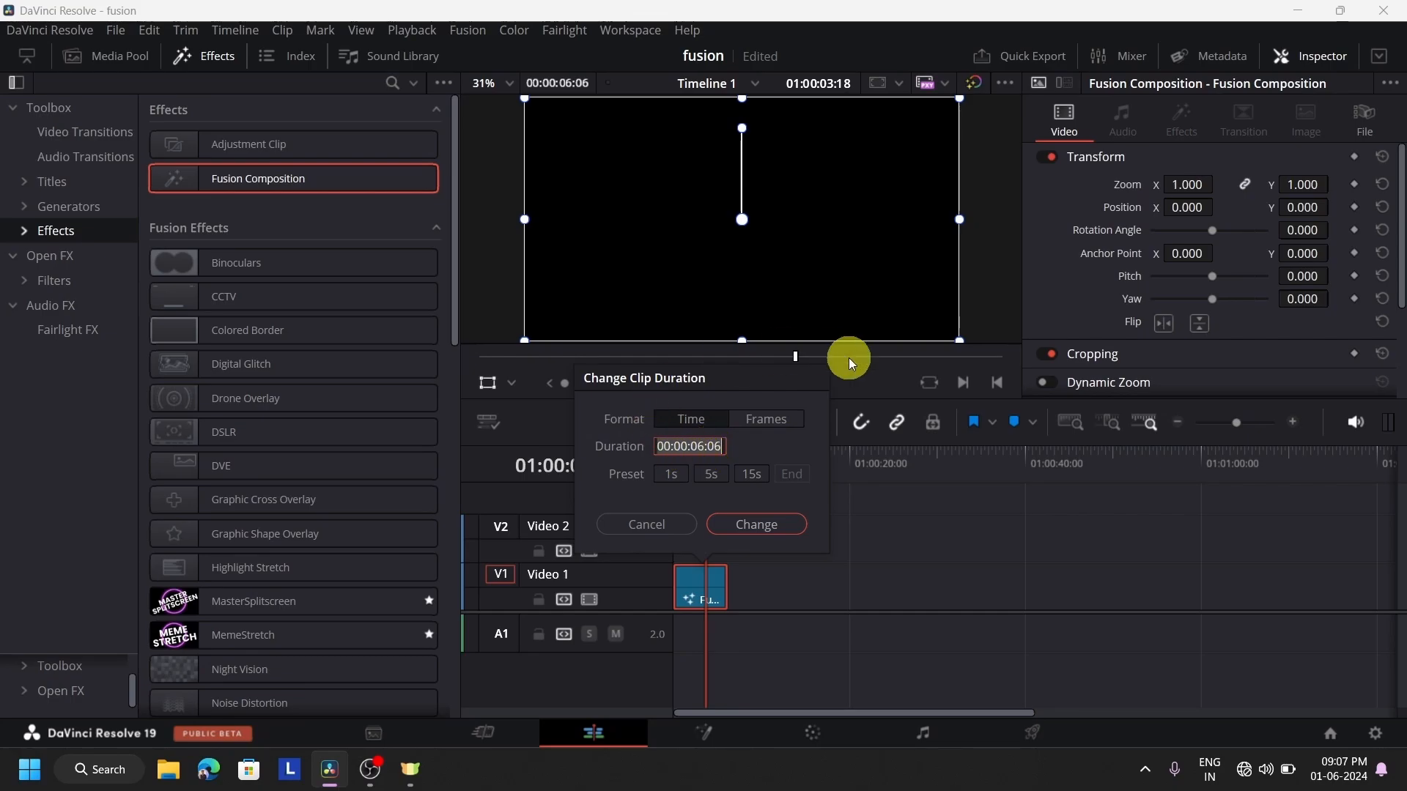
click(766, 524)
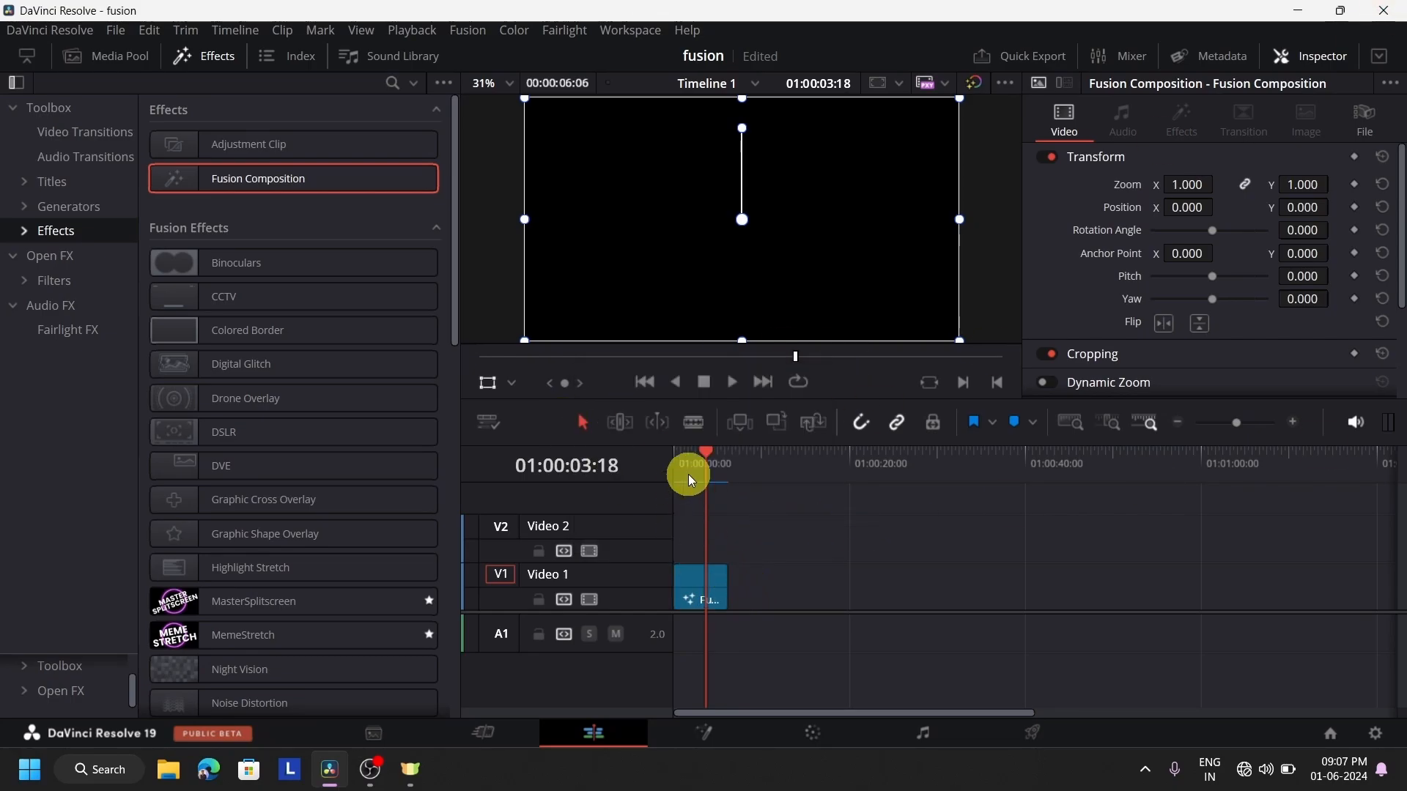
On the Fusion page, move MediaOut1 further along the flow and add an unconnected MultiMerge node before it
click(722, 732)
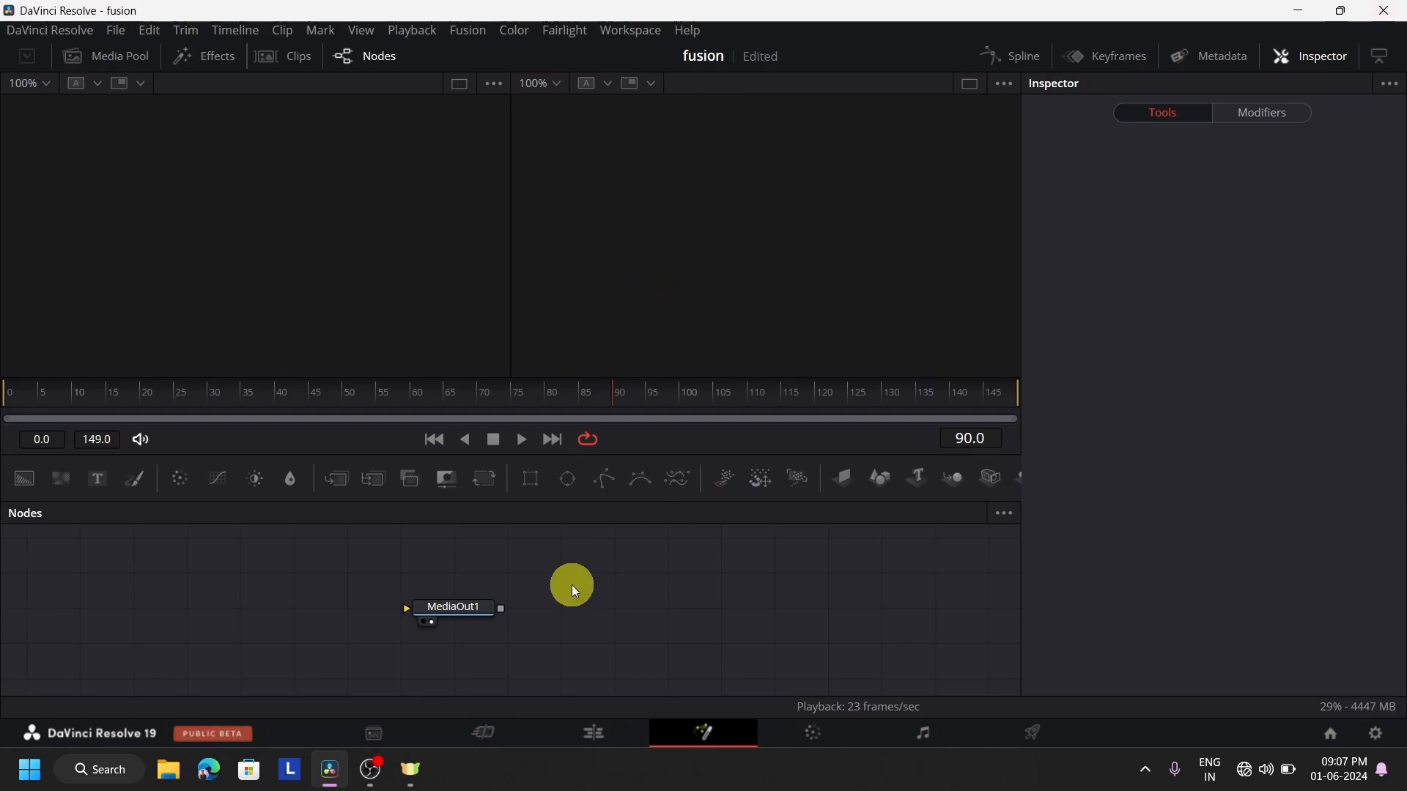
drag(473, 609, 789, 613)
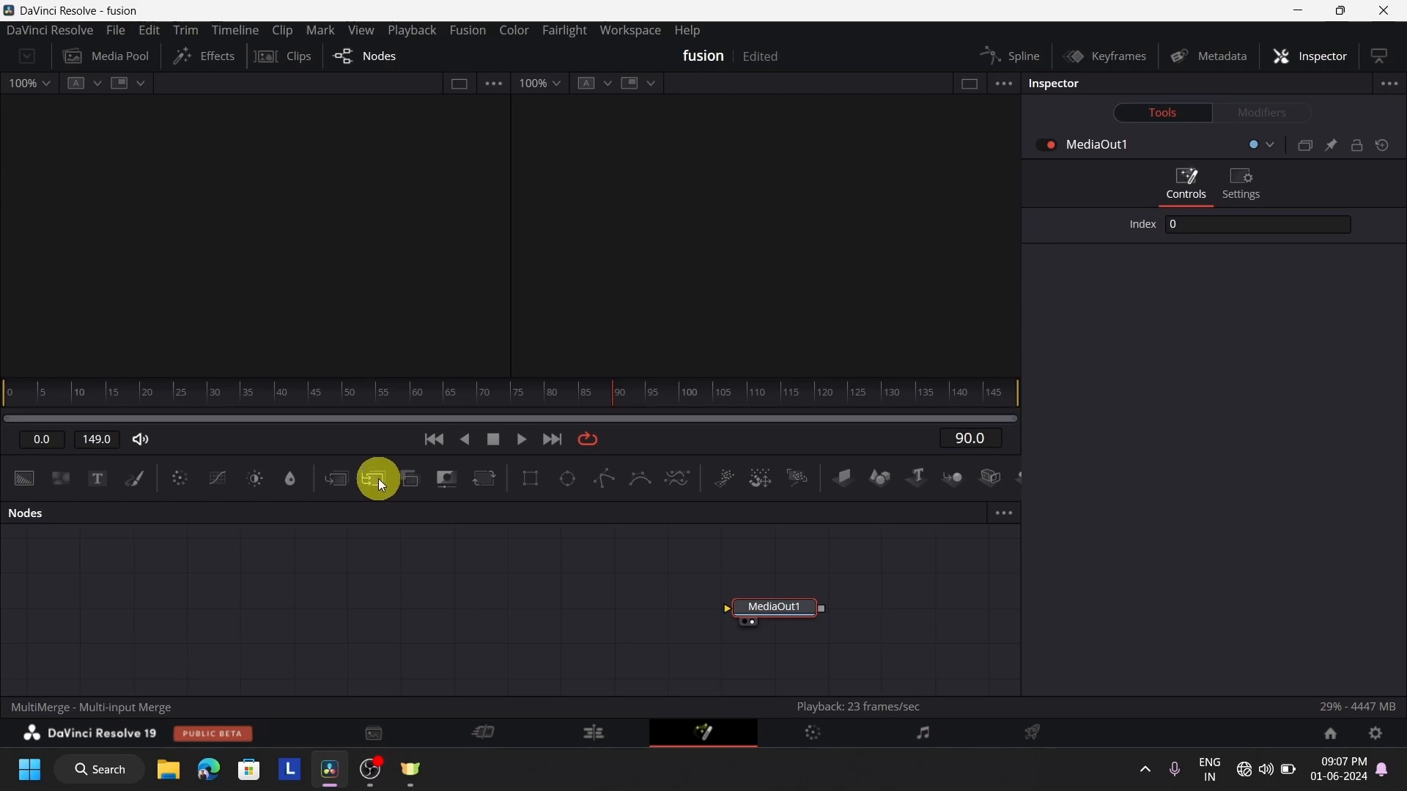
drag(378, 478, 371, 604)
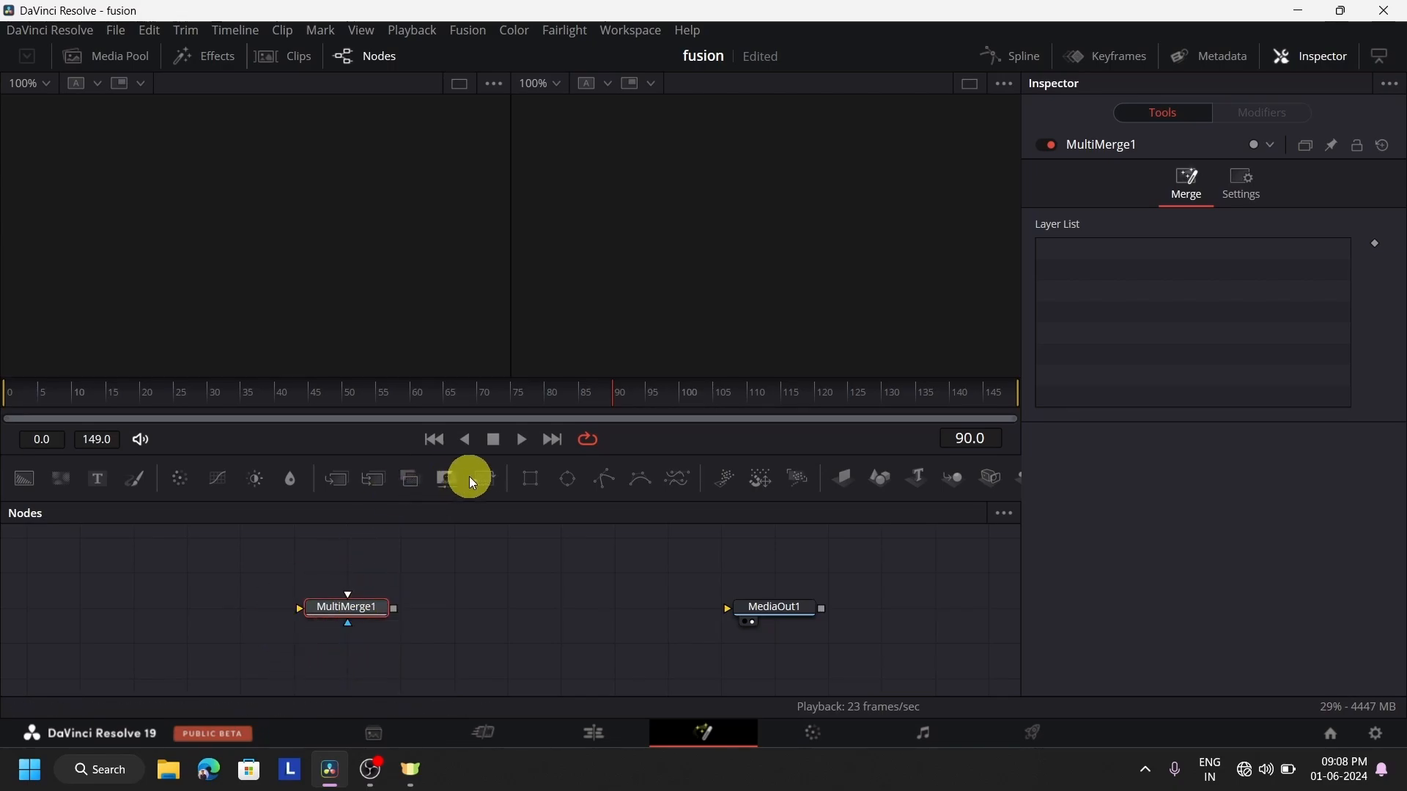
drag(485, 481, 551, 576)
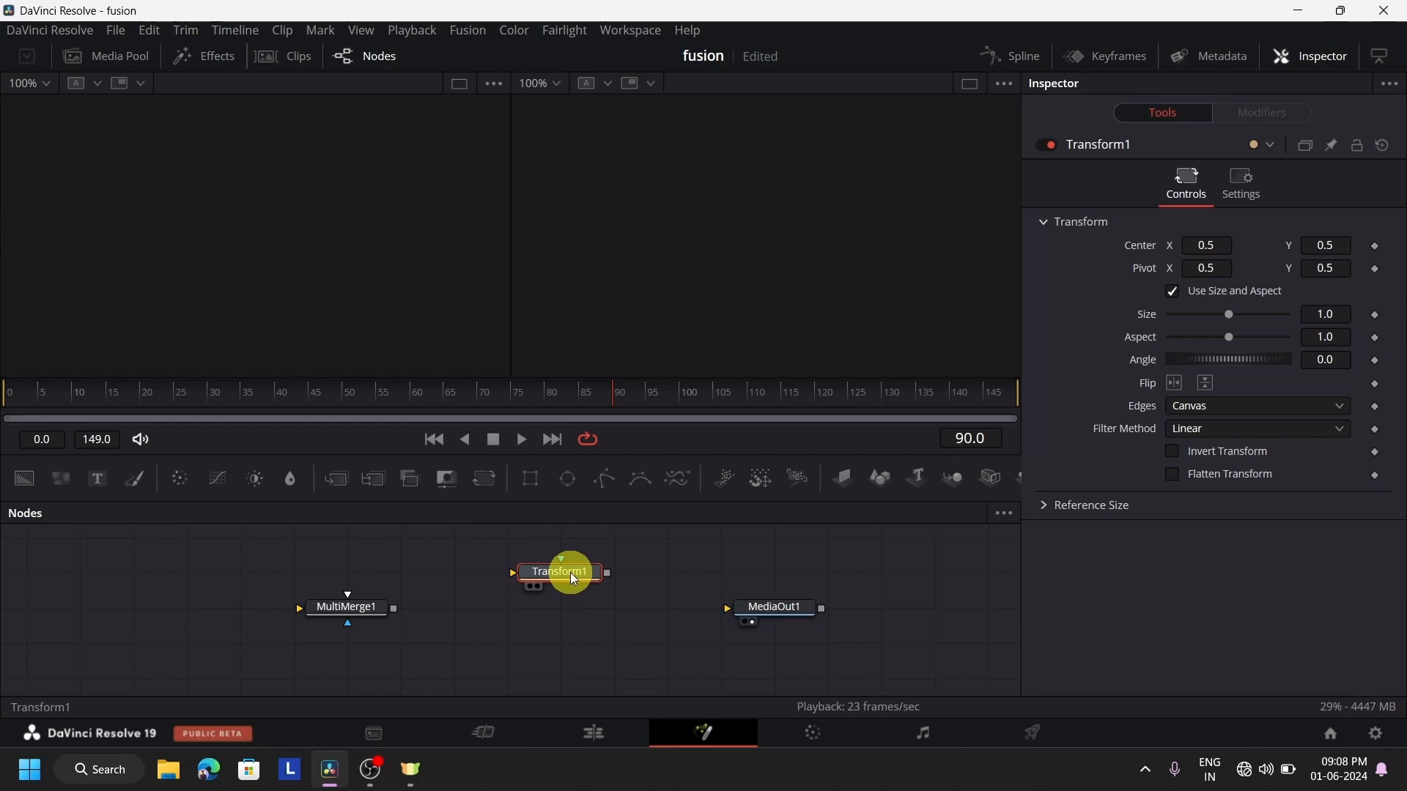
key(Delete)
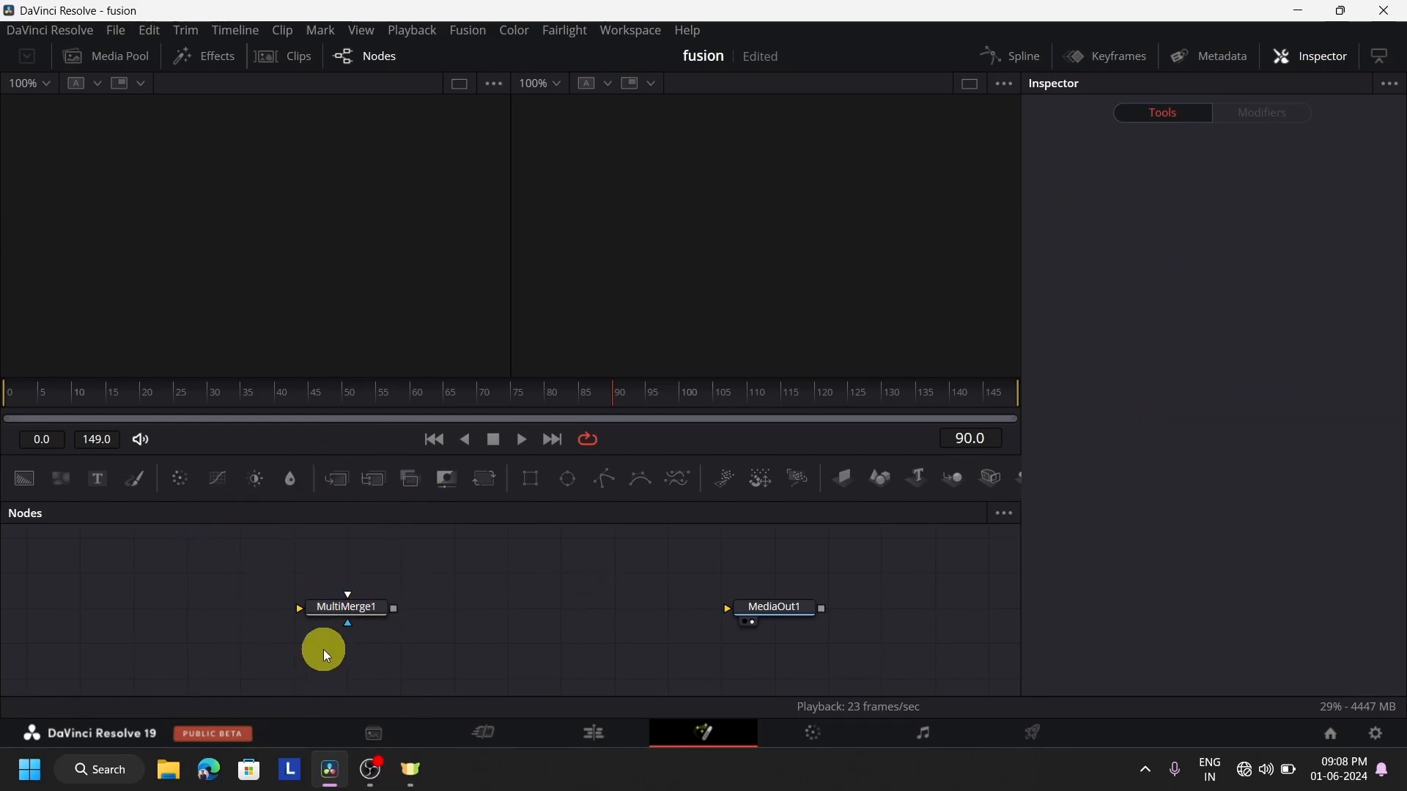
drag(346, 614, 482, 630)
click(482, 630)
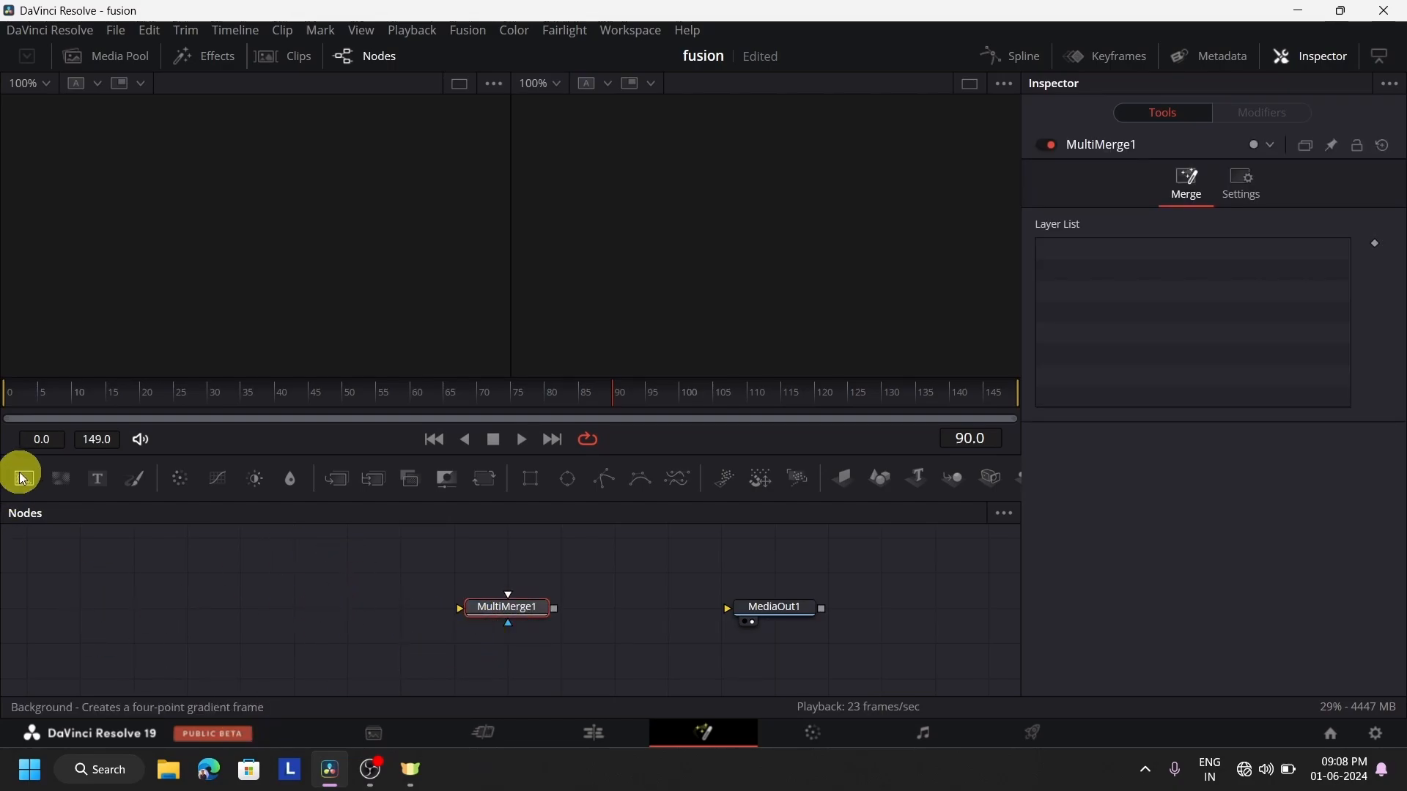
Add one Background node and three Text nodes to the flow ahead of MultiMerge1
drag(29, 477, 86, 637)
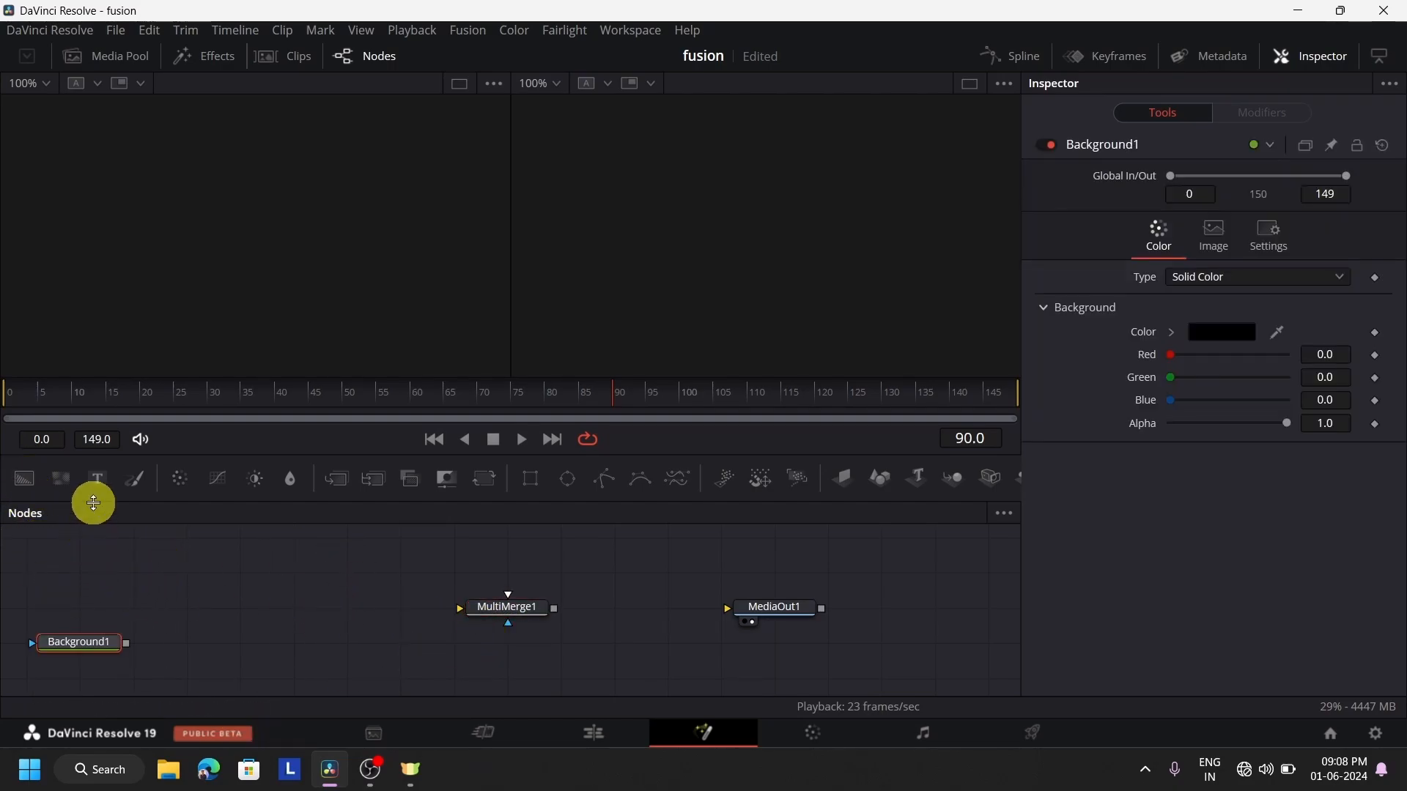
drag(123, 507, 132, 569)
drag(97, 479, 220, 570)
drag(99, 477, 332, 566)
click(277, 541)
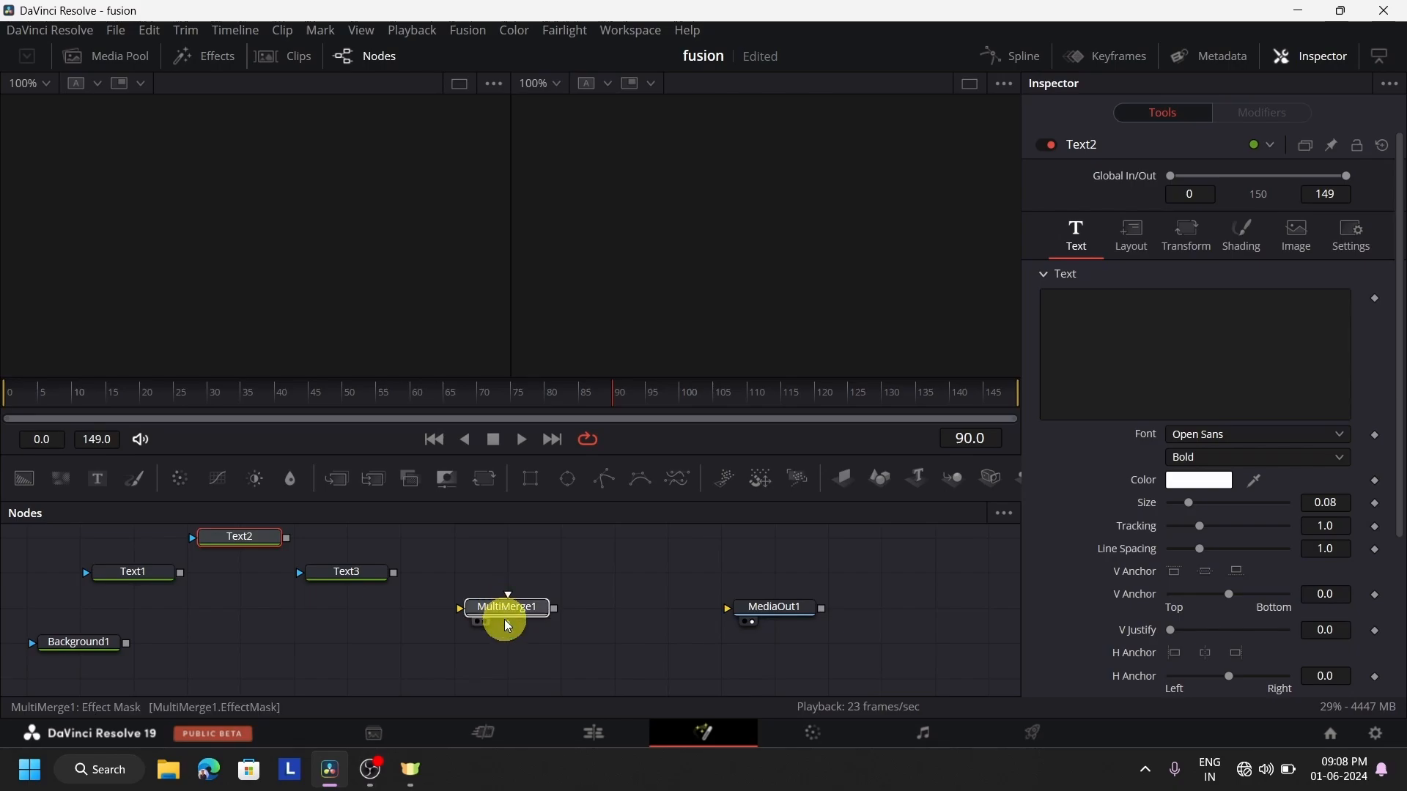
Connect Background1 to MultiMerge1's background input and MultiMerge1's output to MediaOut1, aligning the three nodes in one row
drag(504, 619, 507, 628)
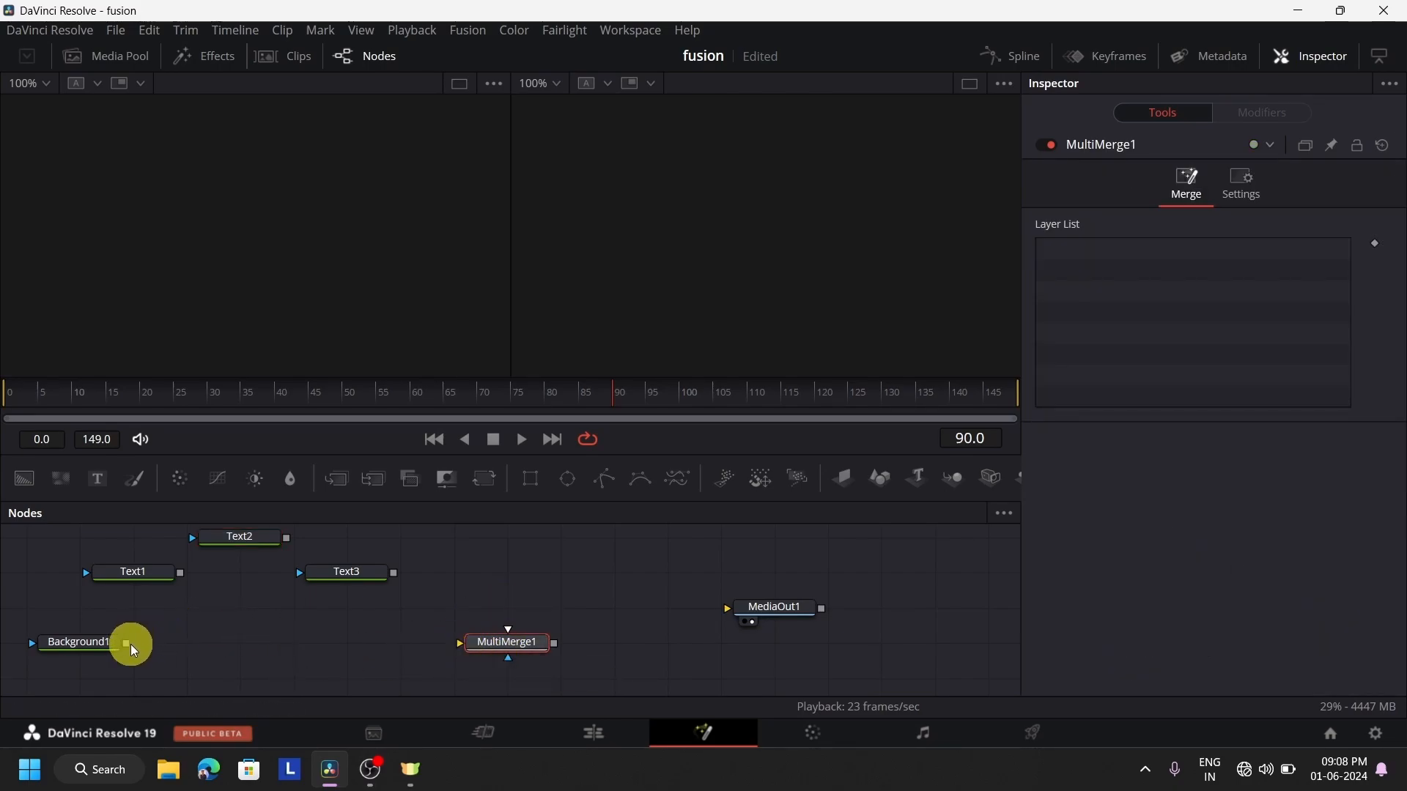
drag(129, 645, 463, 643)
drag(560, 649, 790, 638)
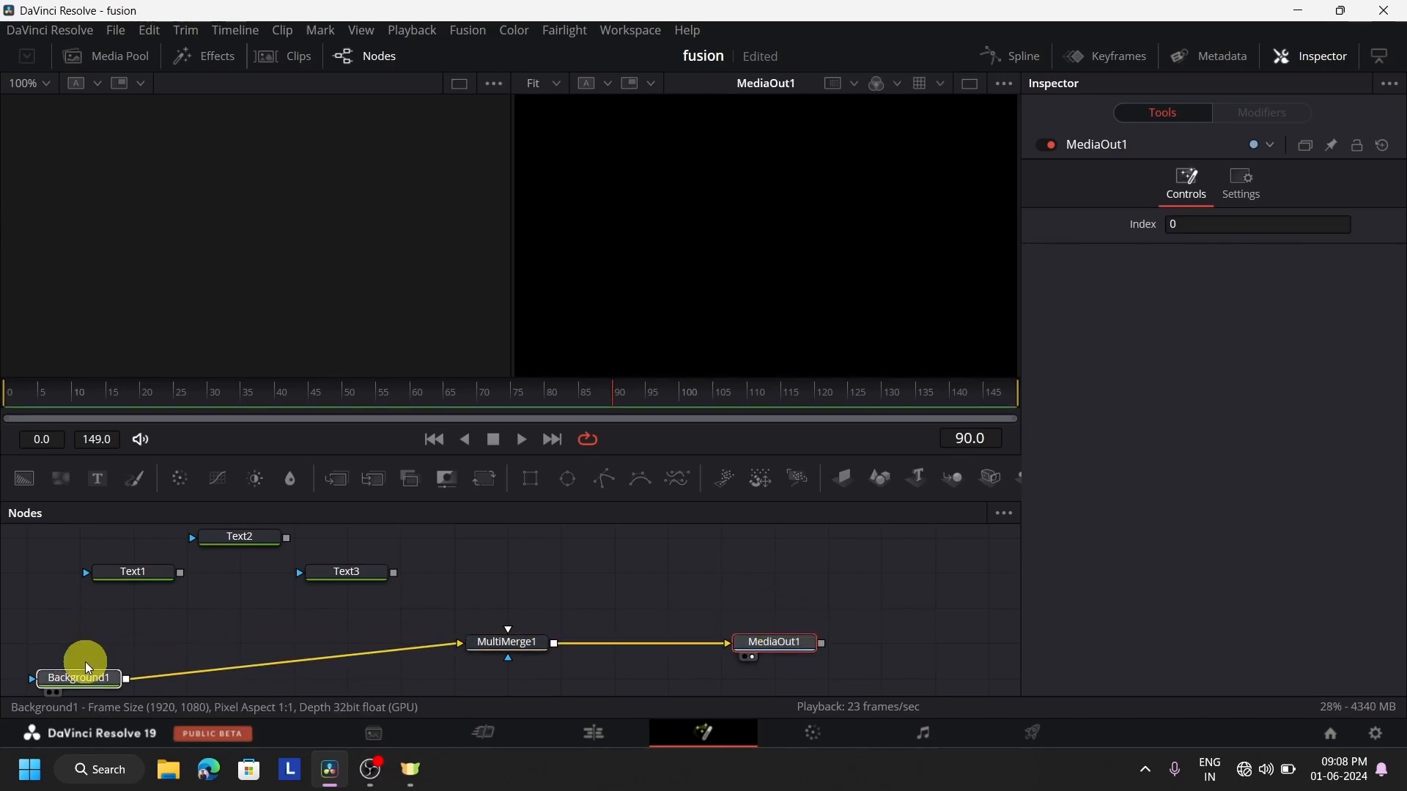
click(84, 648)
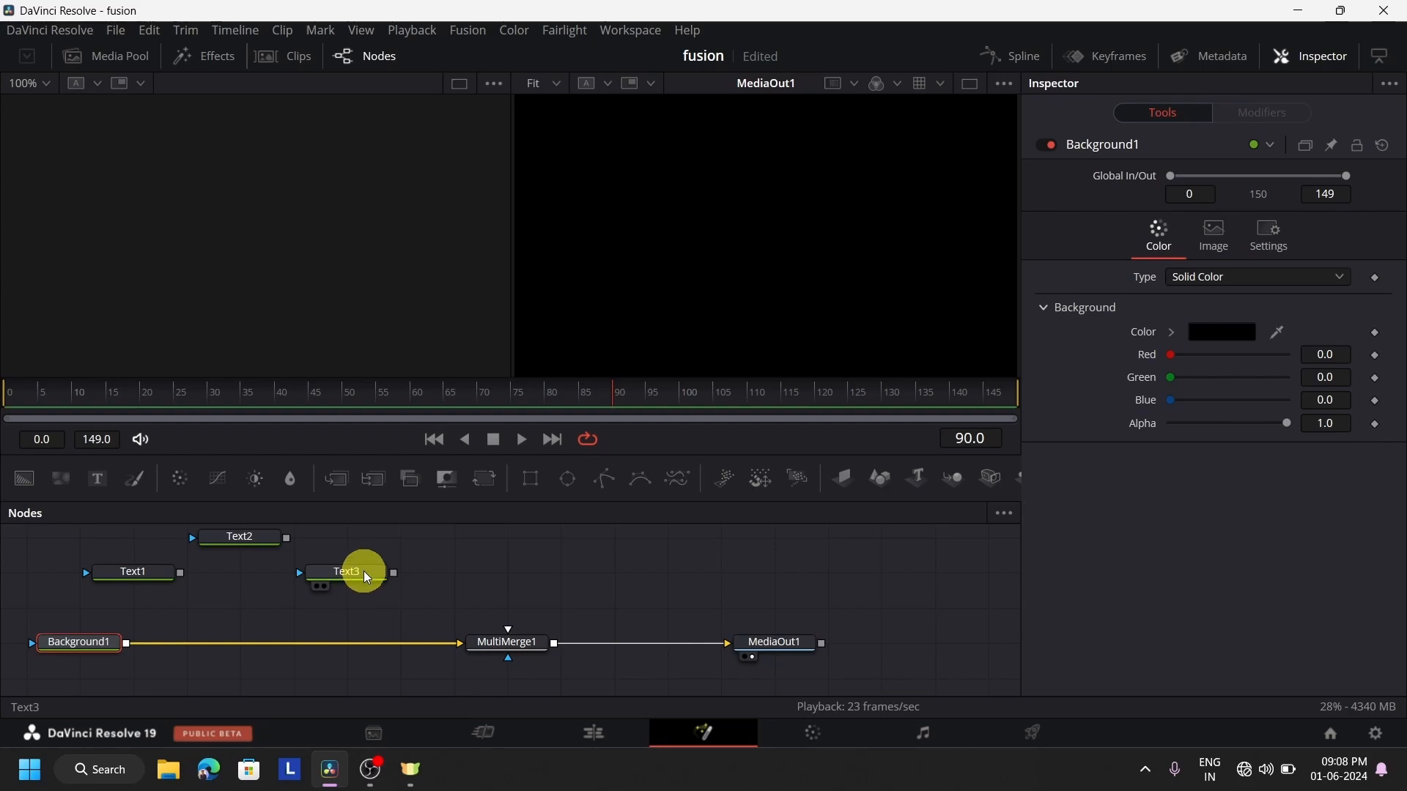
Line up Text2 and Text3 in a row with Text1, and connect Text1 to MultiMerge1 as a layer
drag(364, 570, 683, 571)
drag(245, 539, 383, 565)
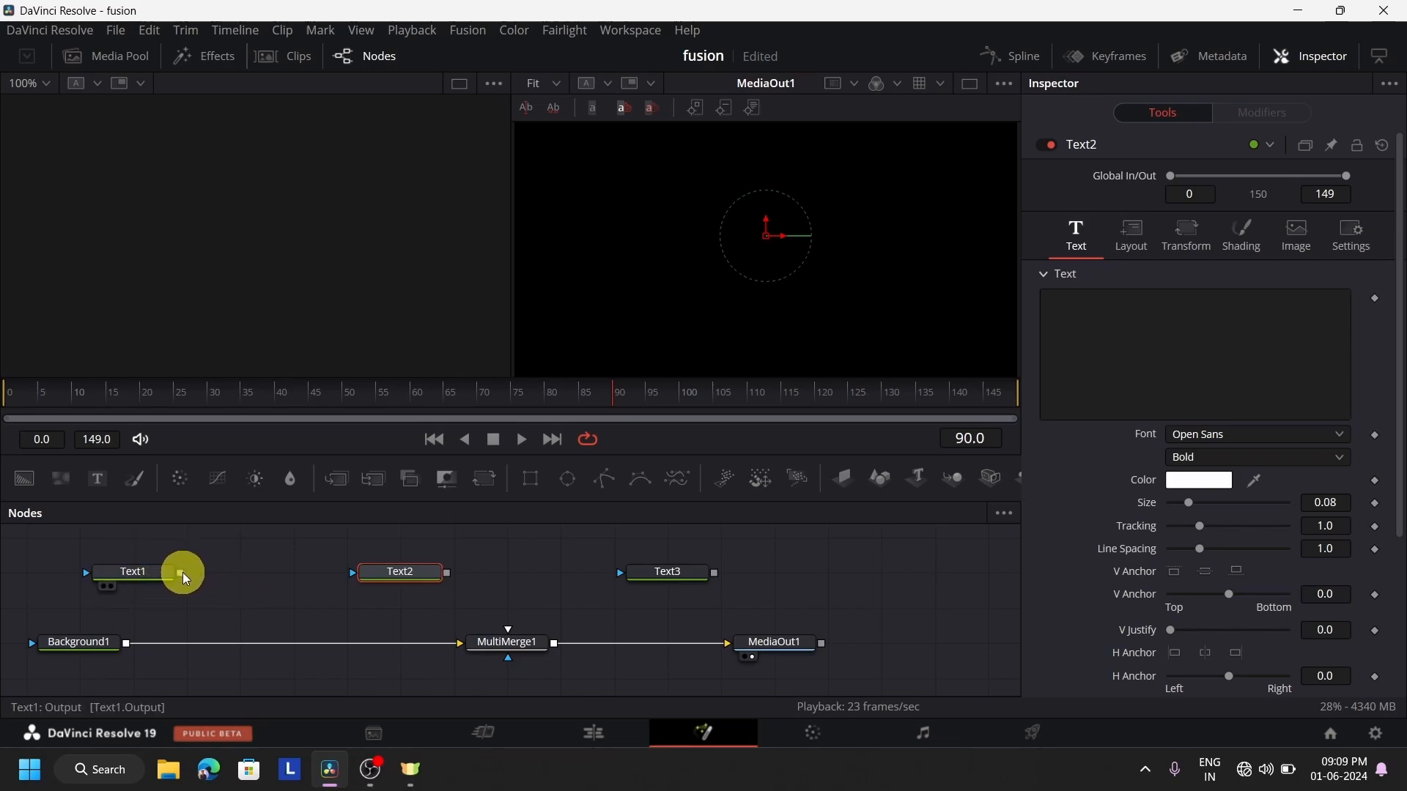
drag(181, 576, 510, 629)
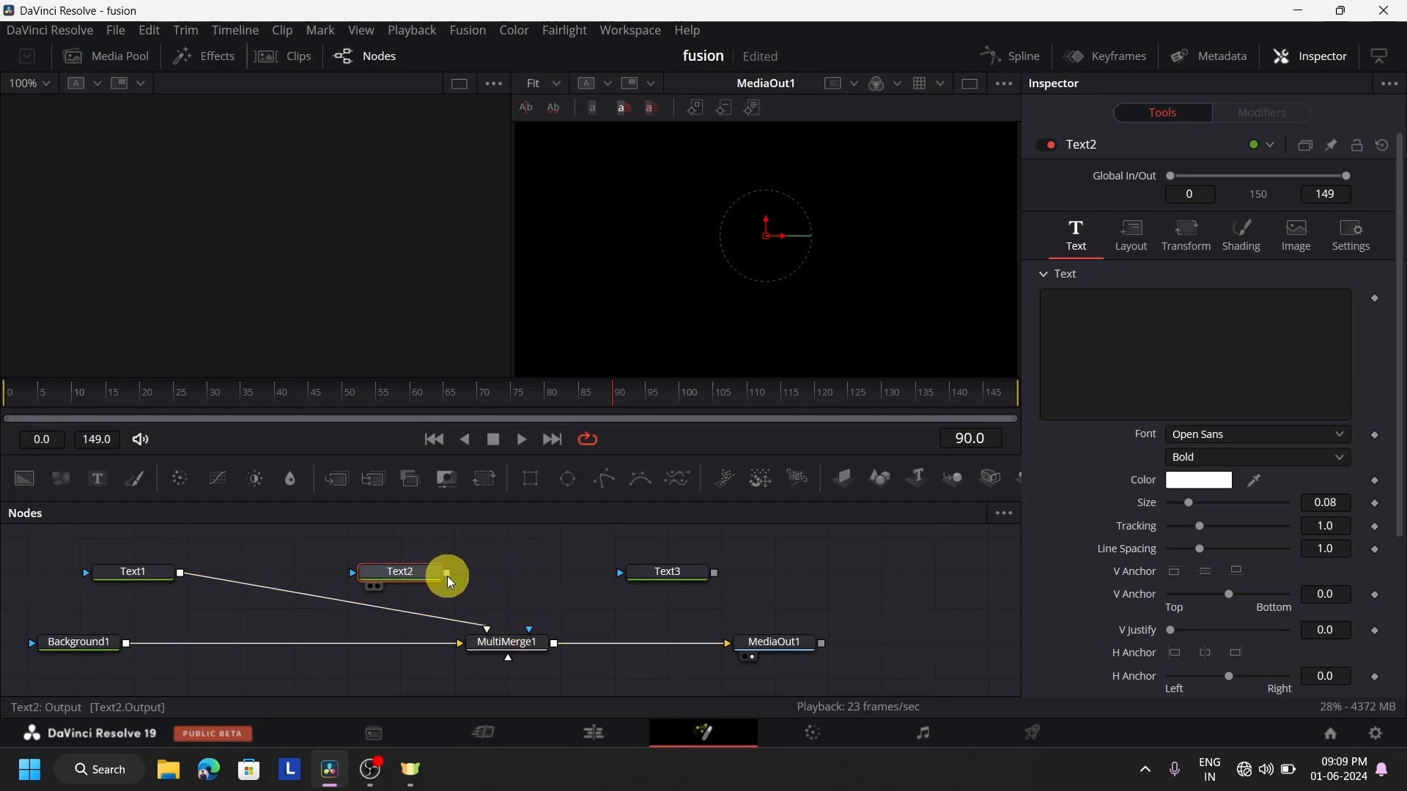
drag(447, 576, 479, 603)
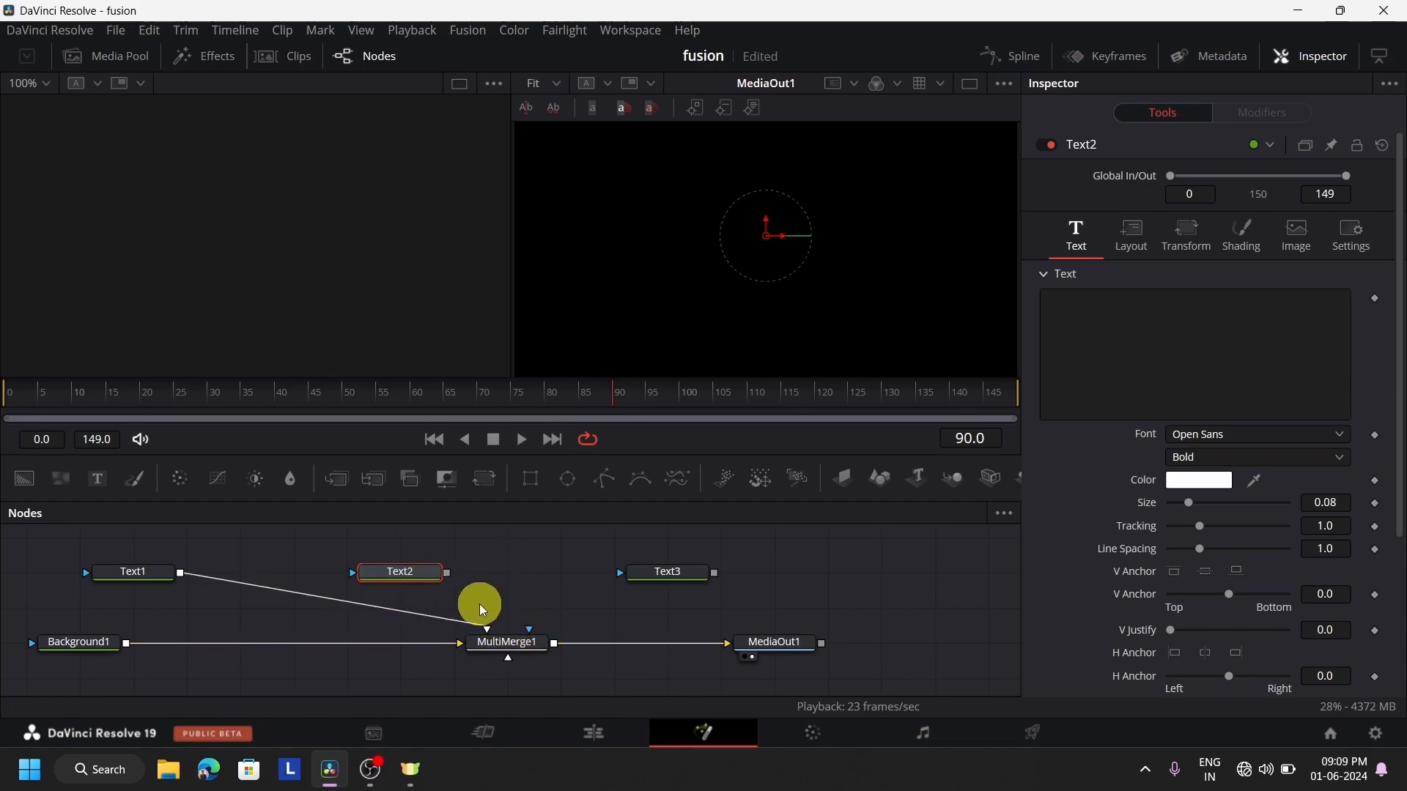
click(506, 643)
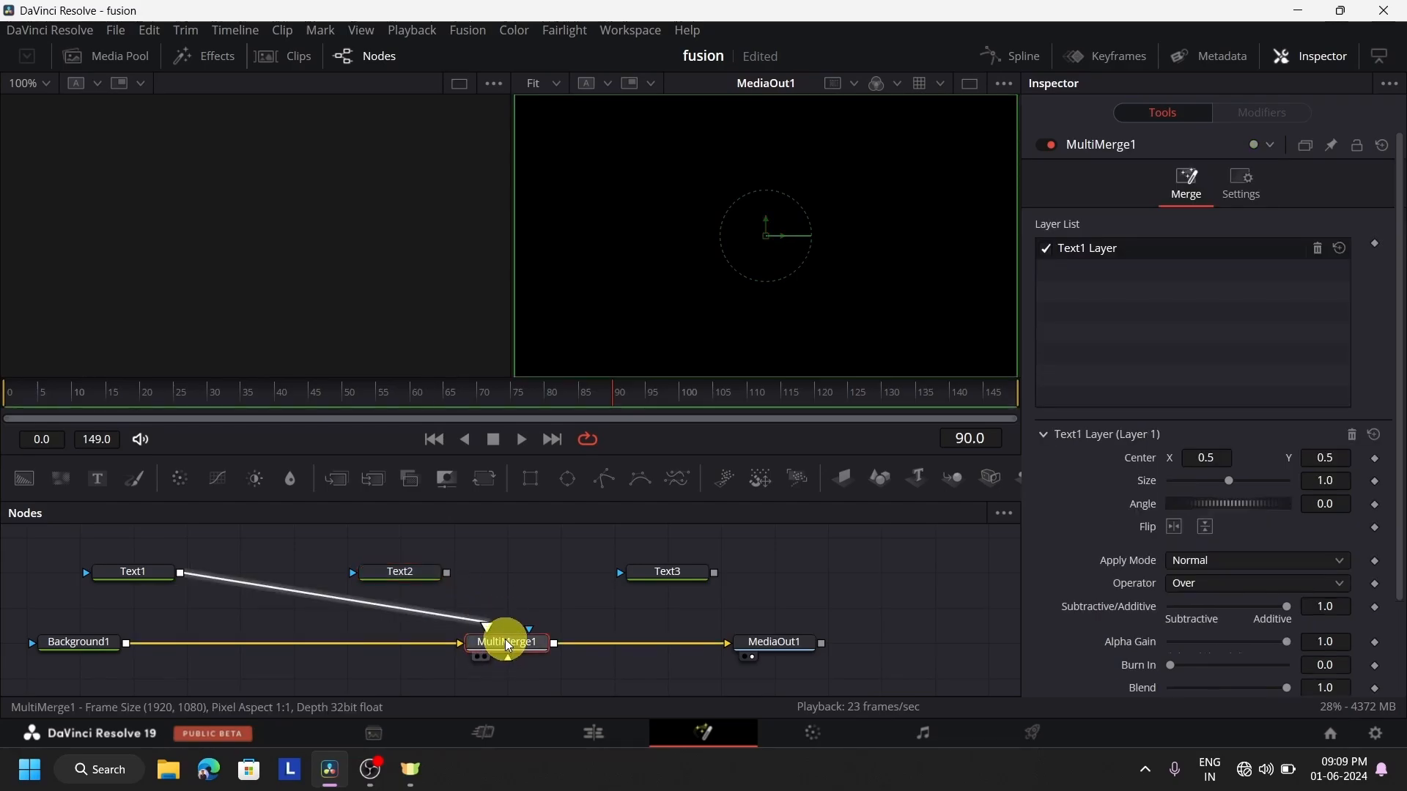
Enter 111111 as trial text in the Text1 node
click(146, 572)
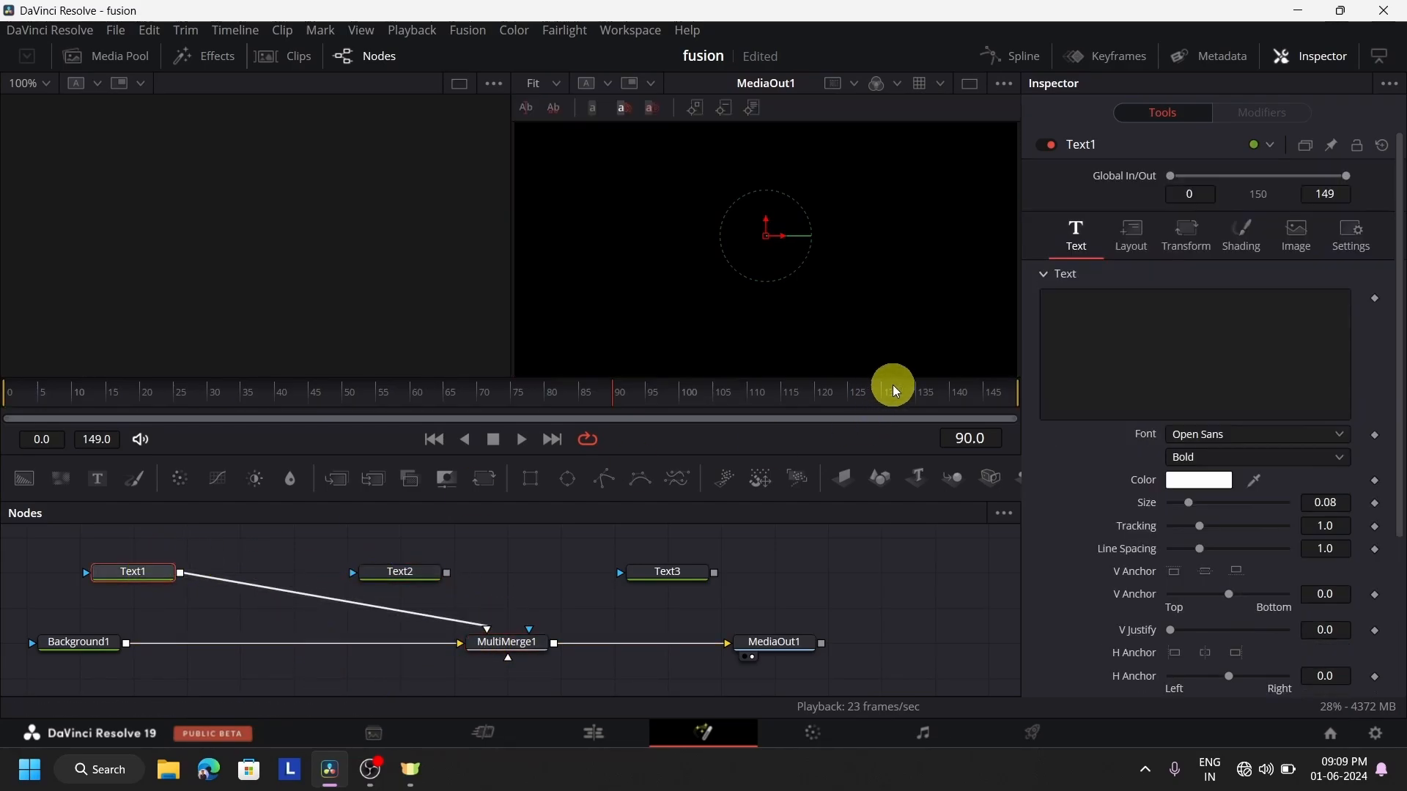
click(1168, 350)
text(111111)
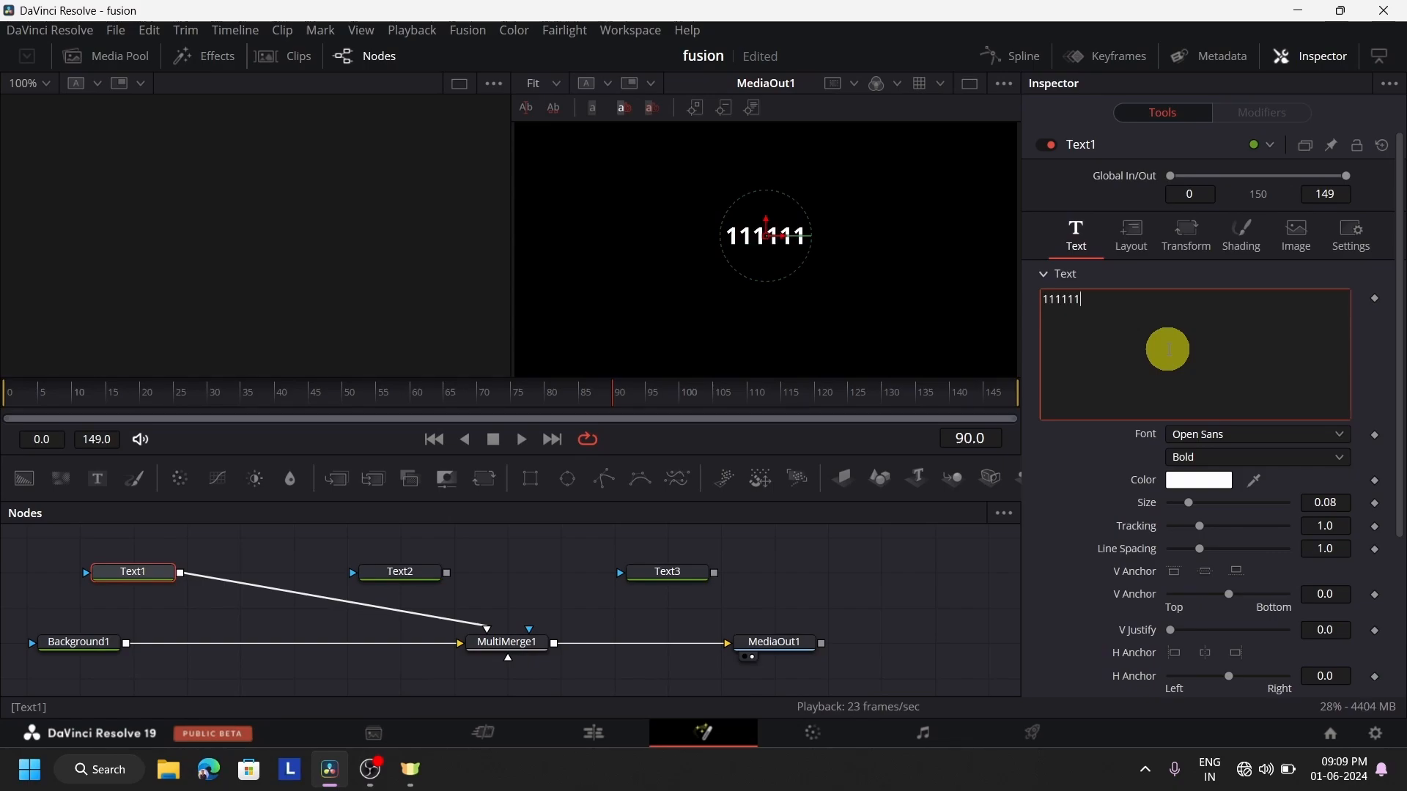
Connect Text2 and Text3 to MultiMerge1 as additional layers
click(338, 637)
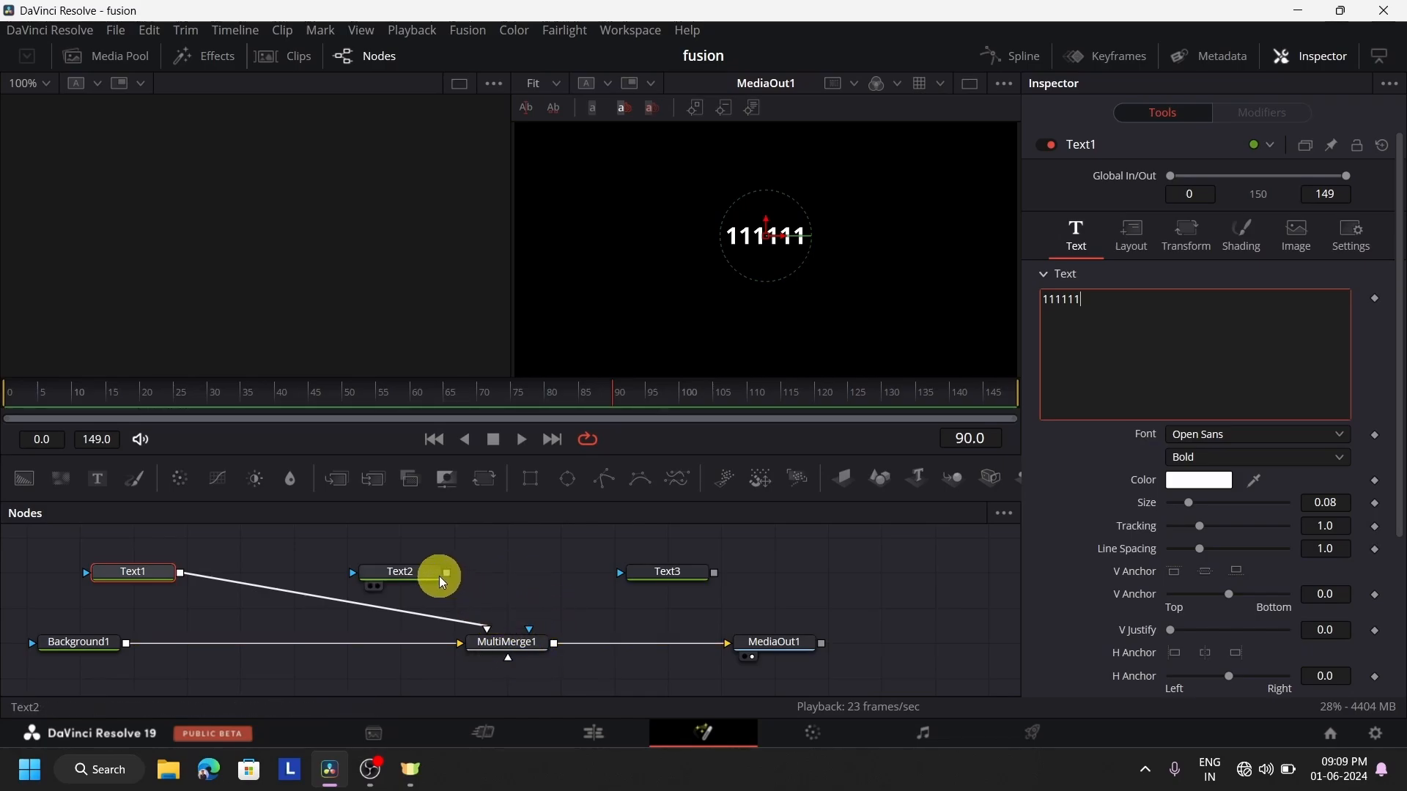
drag(446, 573, 507, 662)
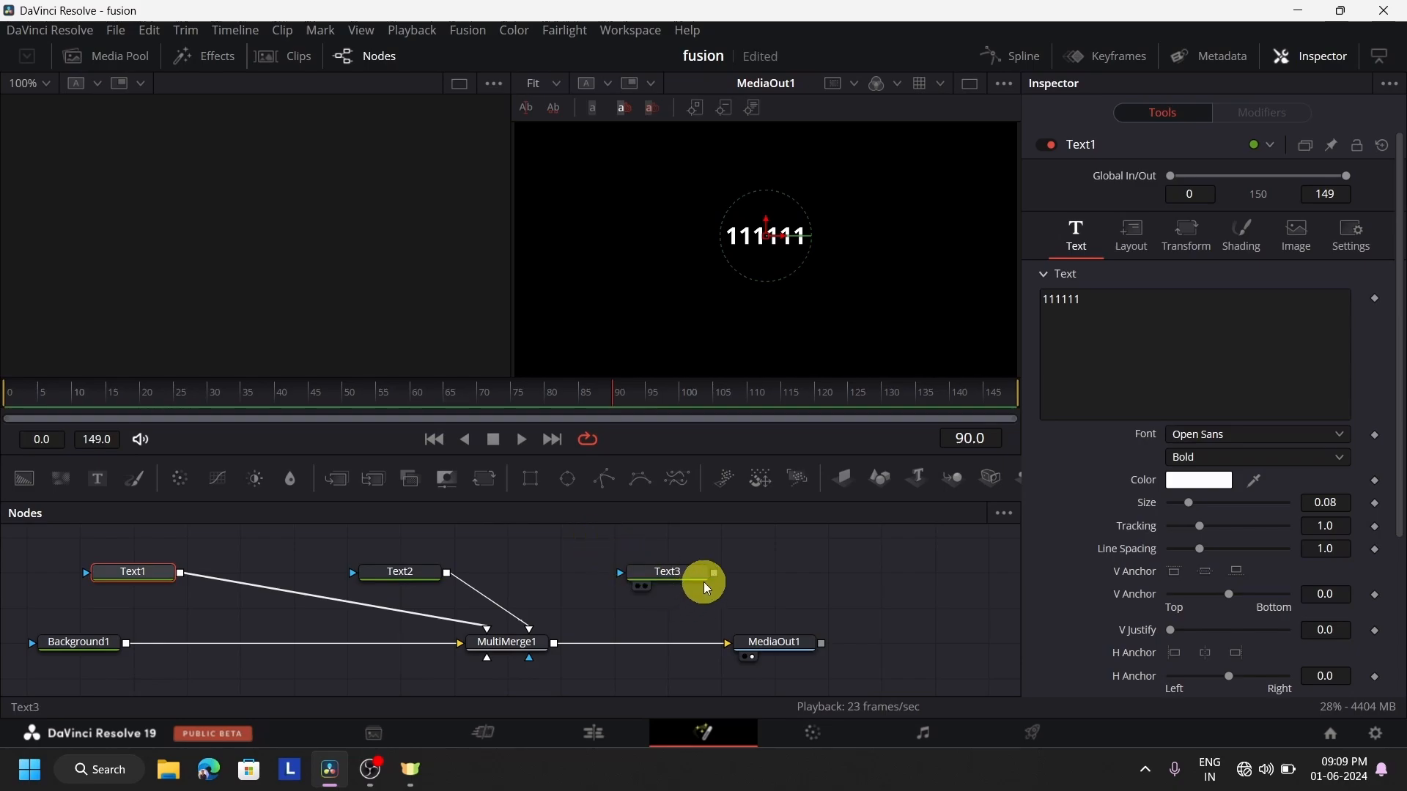
drag(713, 573, 483, 657)
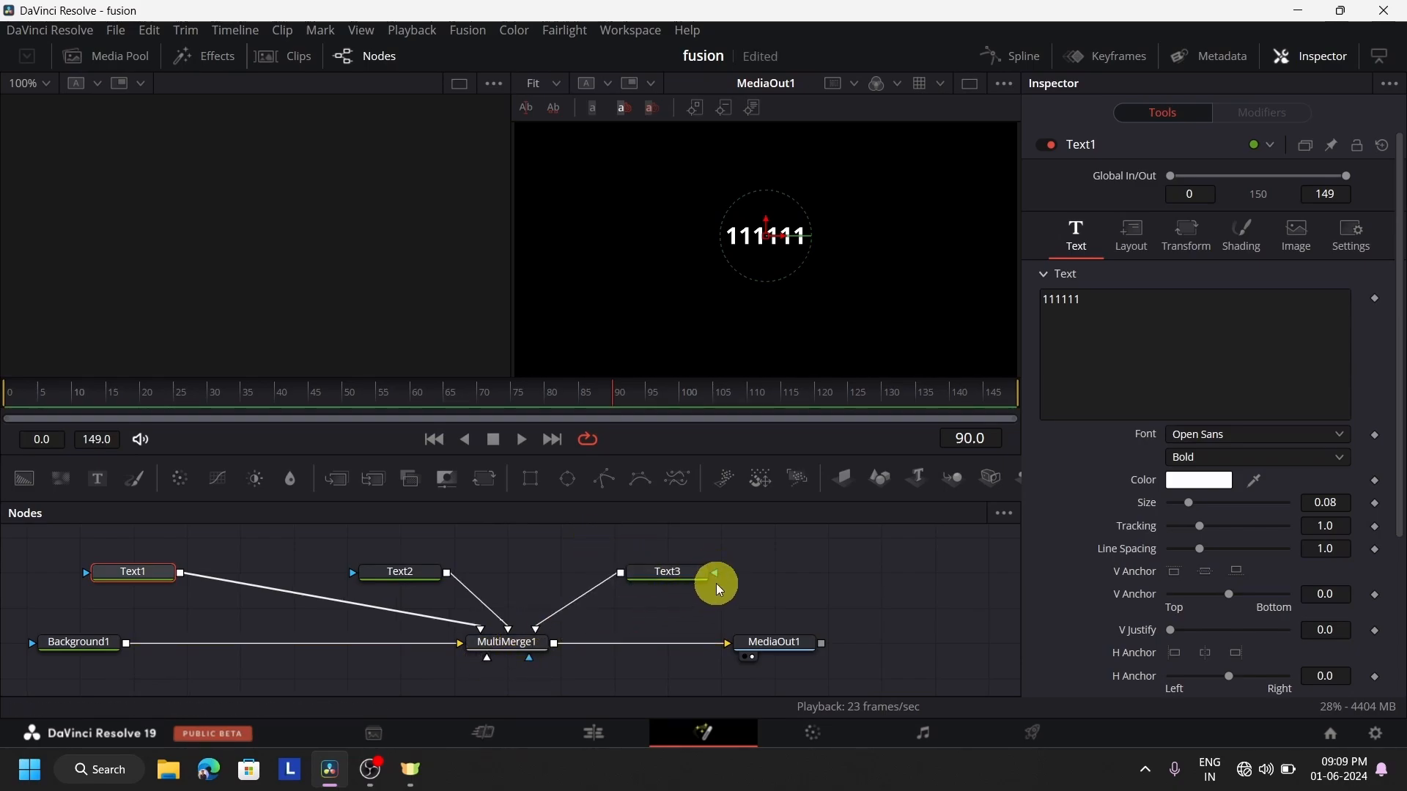
Replace the trial text in the Text1 node with OC
click(1203, 339)
key(BackSpace)
key(BackSpace)
key(BackSpace)
key(BackSpace)
key(BackSpace)
key(BackSpace)
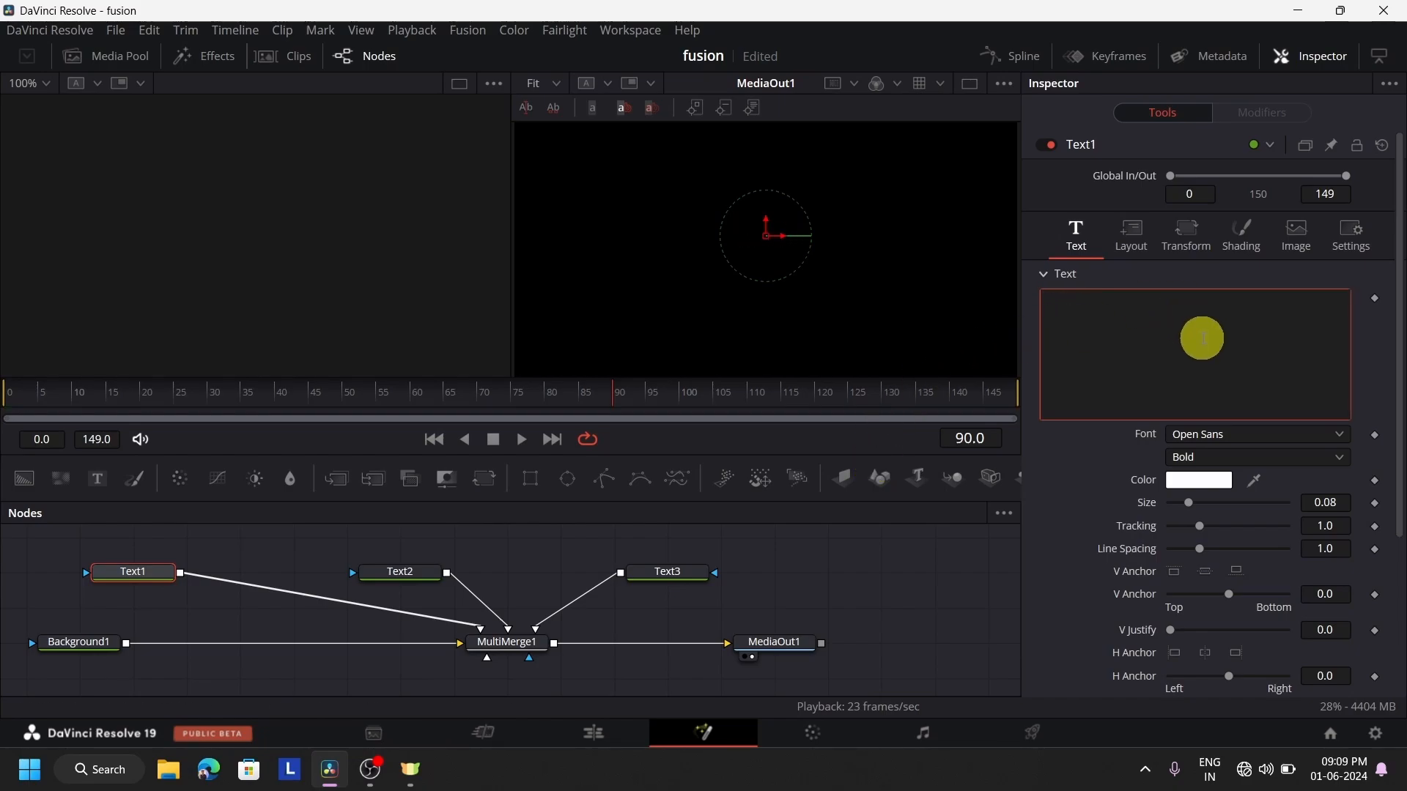
click(143, 578)
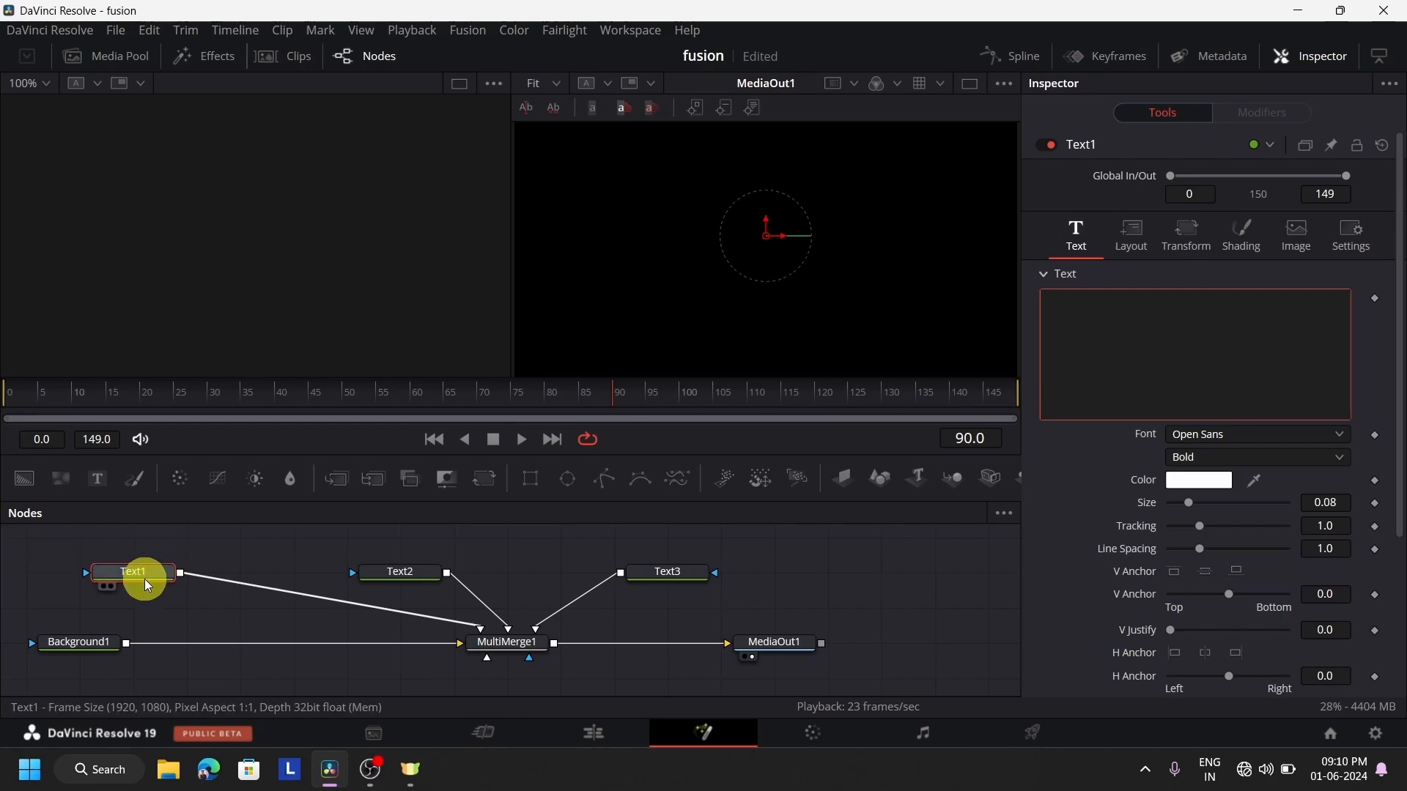
click(1165, 362)
text(OC)
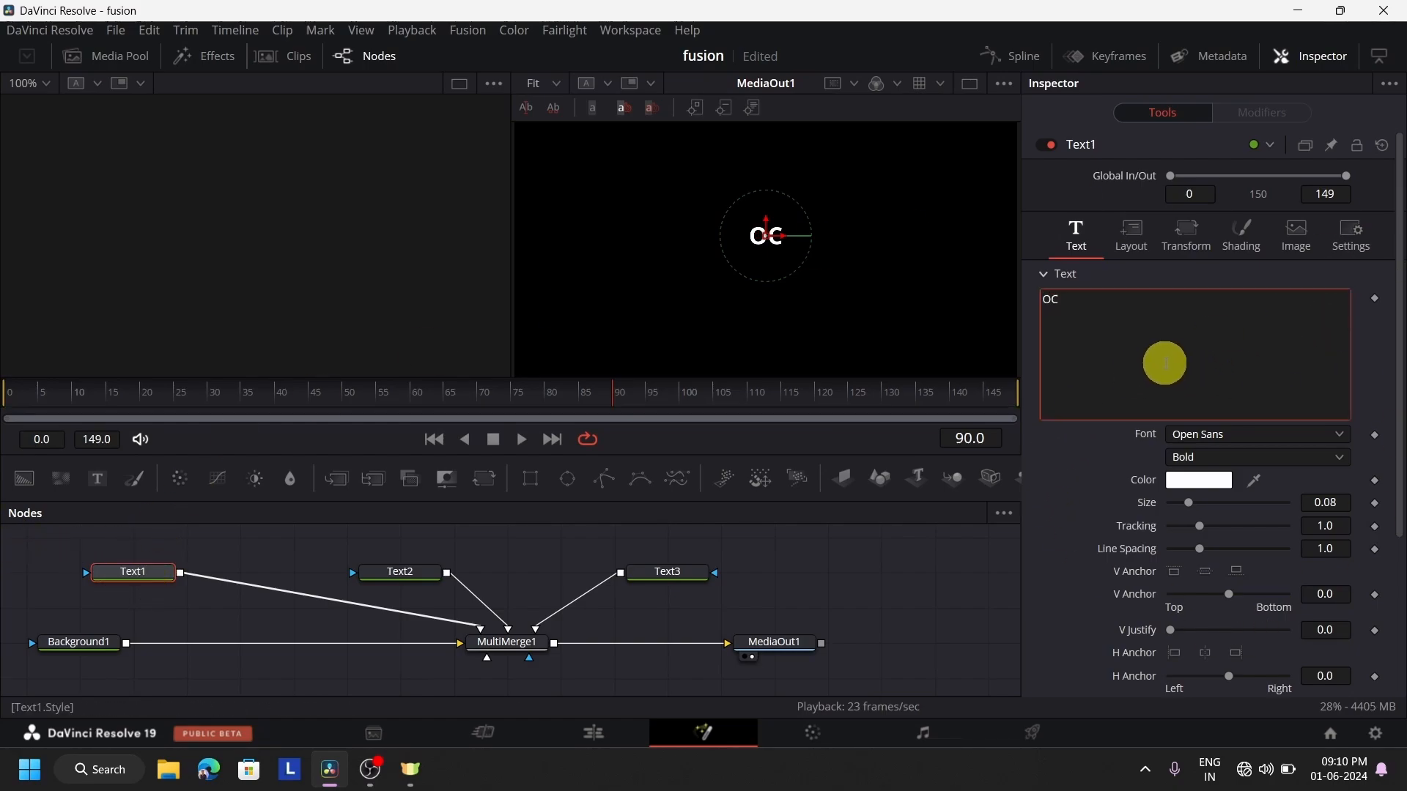
click(494, 610)
Enter SQUARE as the text of the Text2 node
click(424, 582)
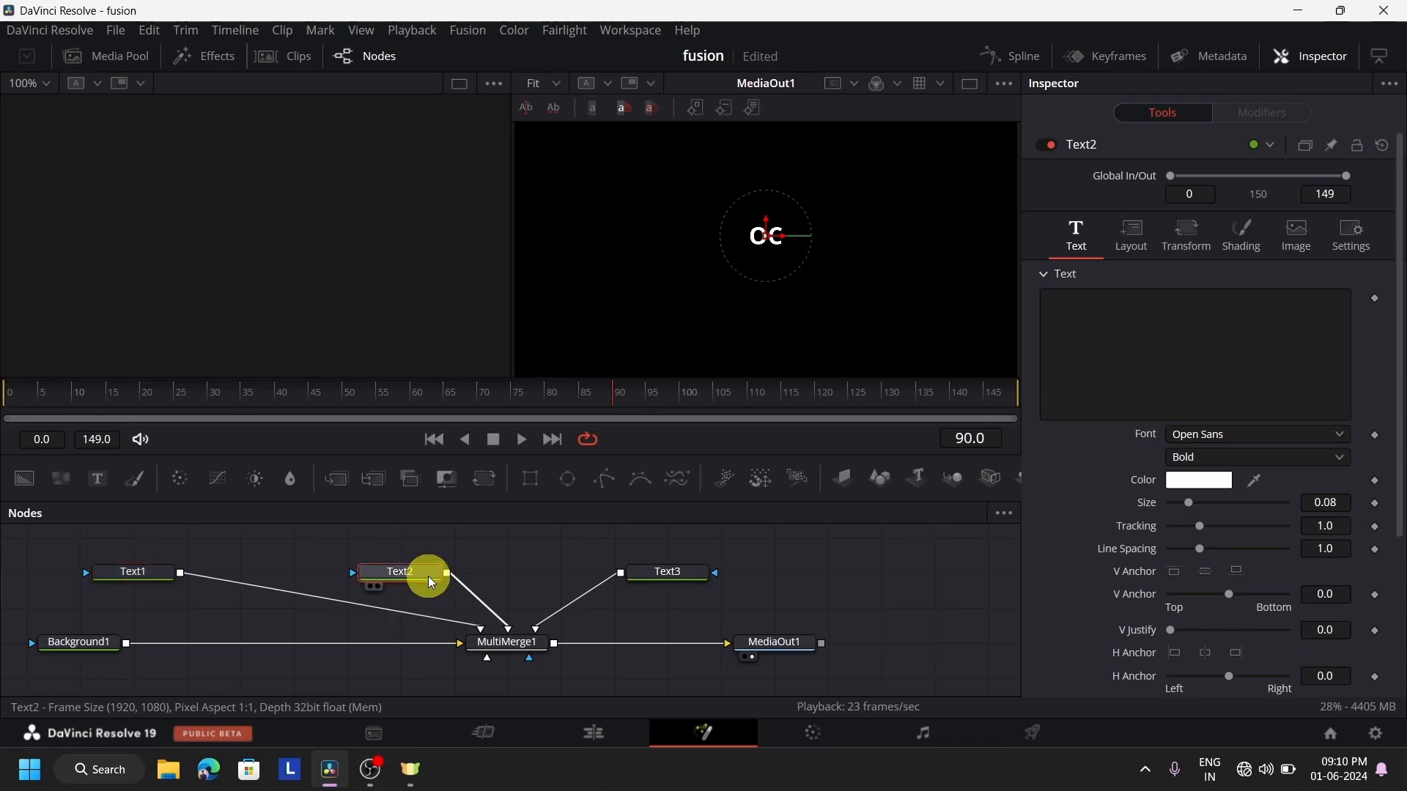
text(SQ)
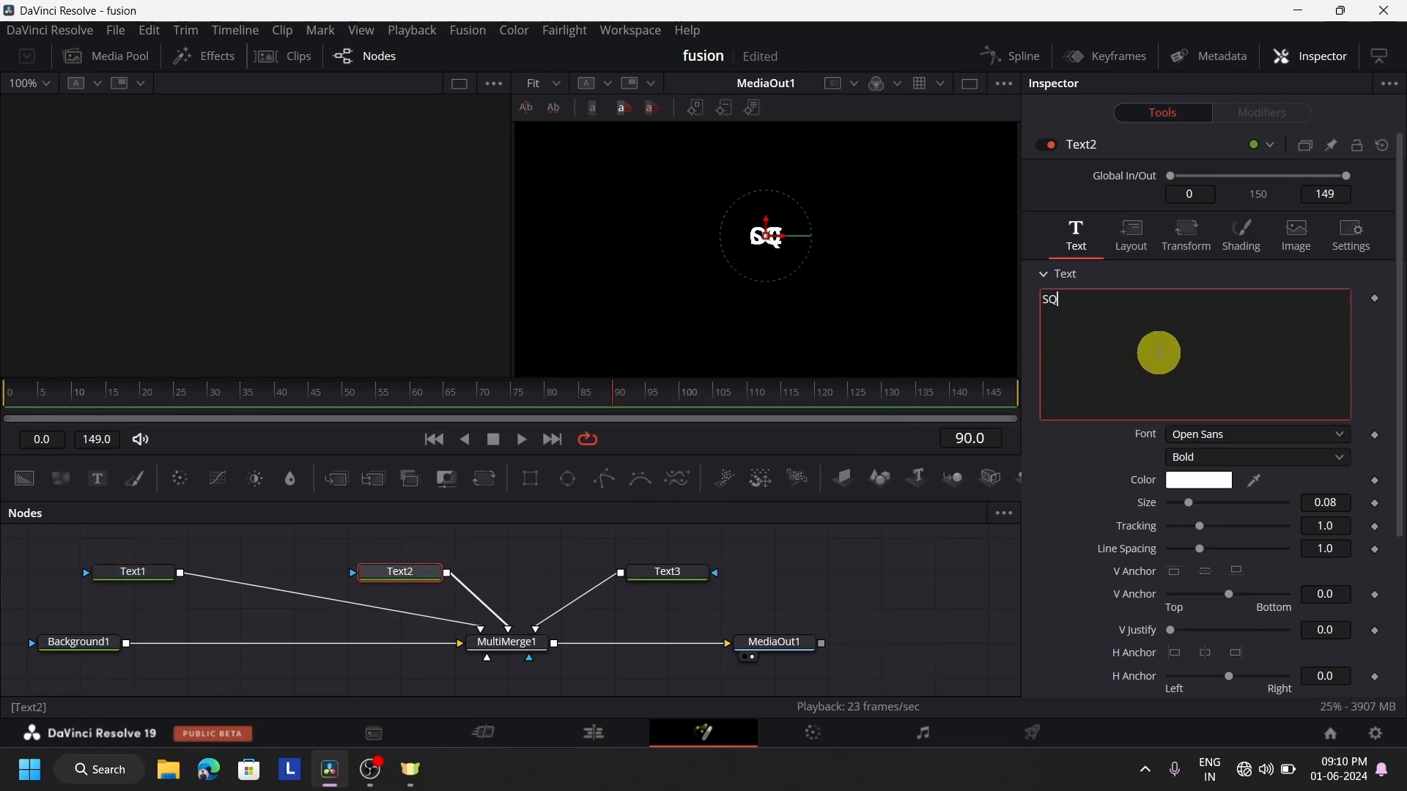
text(UARE)
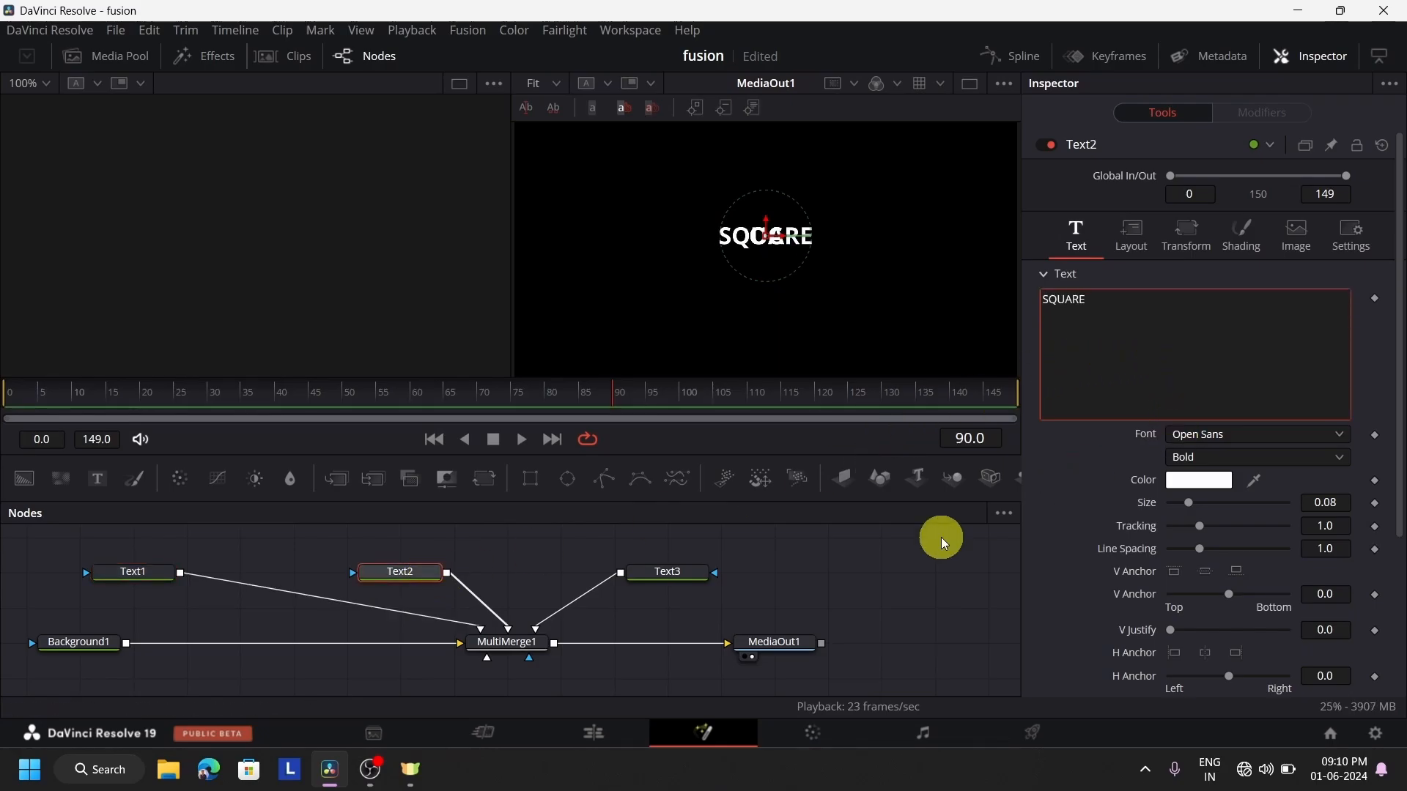
Enter WELCOME as the text of the Text3 node
click(680, 573)
click(1204, 347)
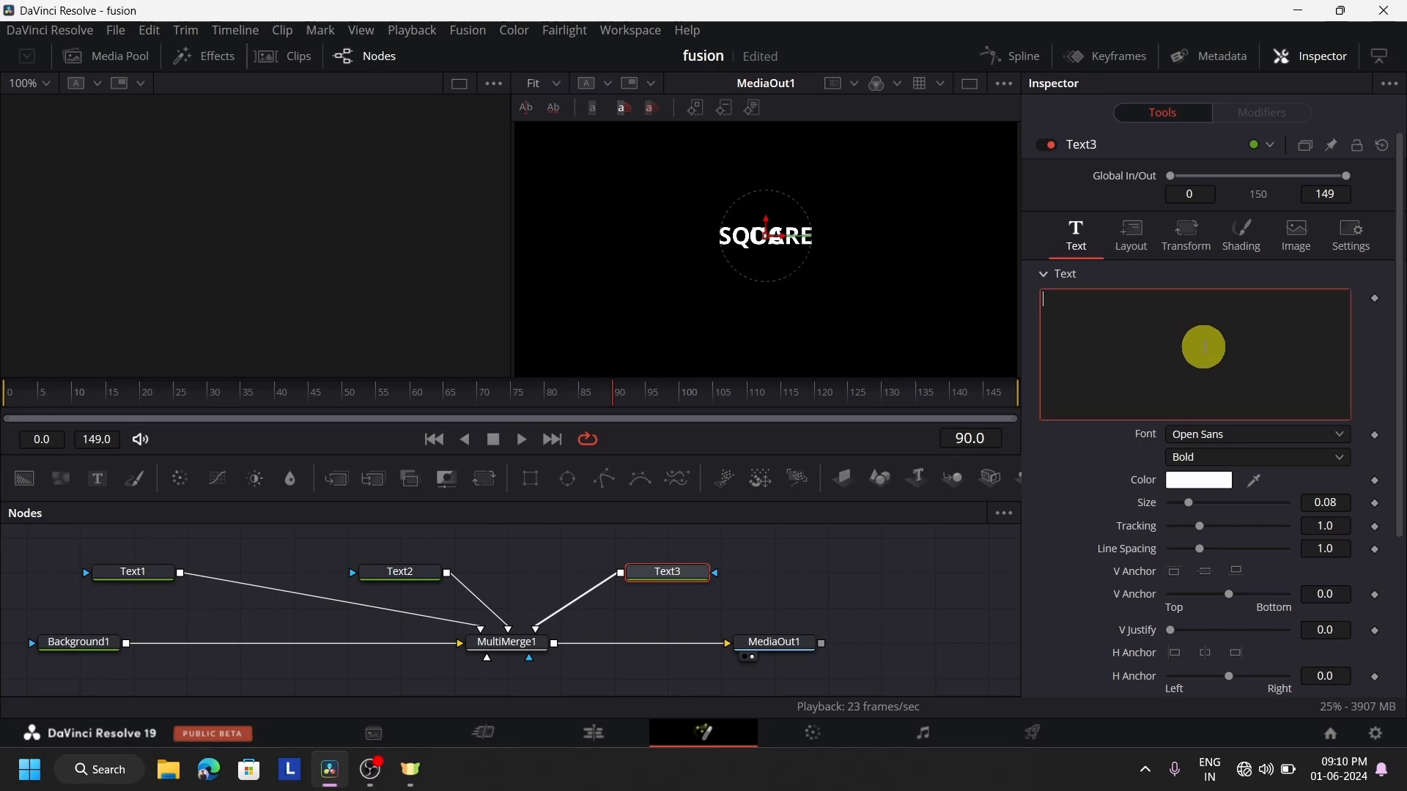
text(WELCOME)
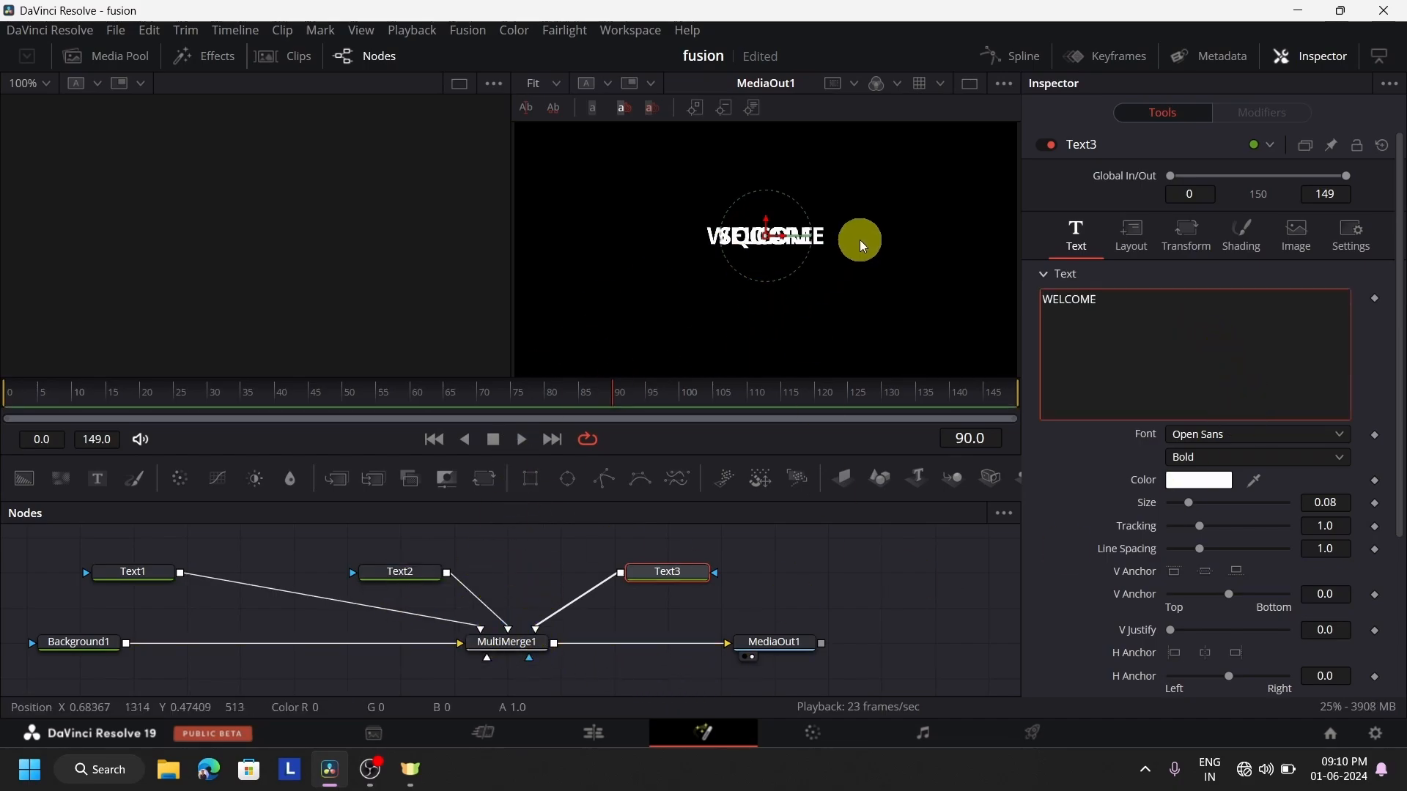
Place the OC text in the upper-left area of the frame and enlarge it to size 0.2795
click(147, 575)
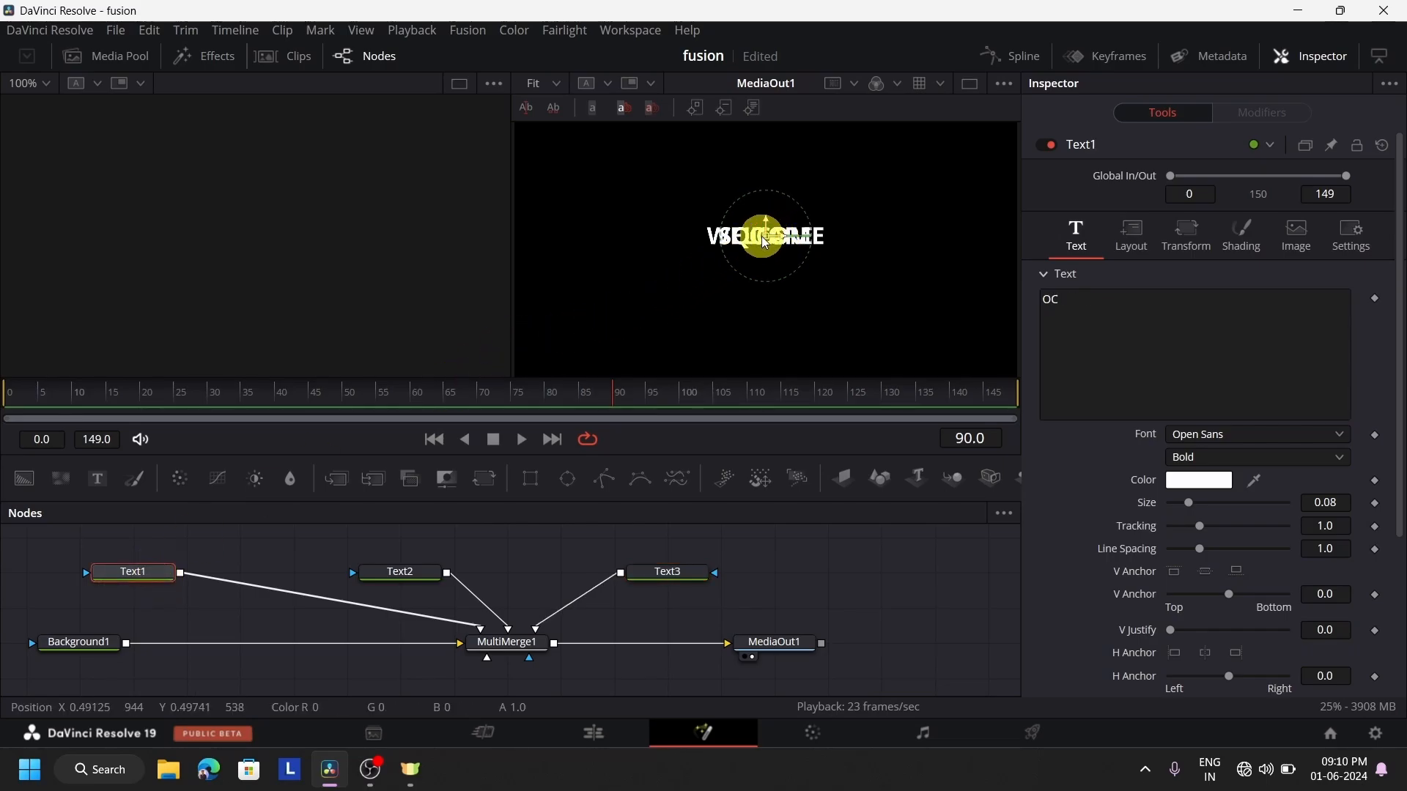
drag(765, 243, 584, 195)
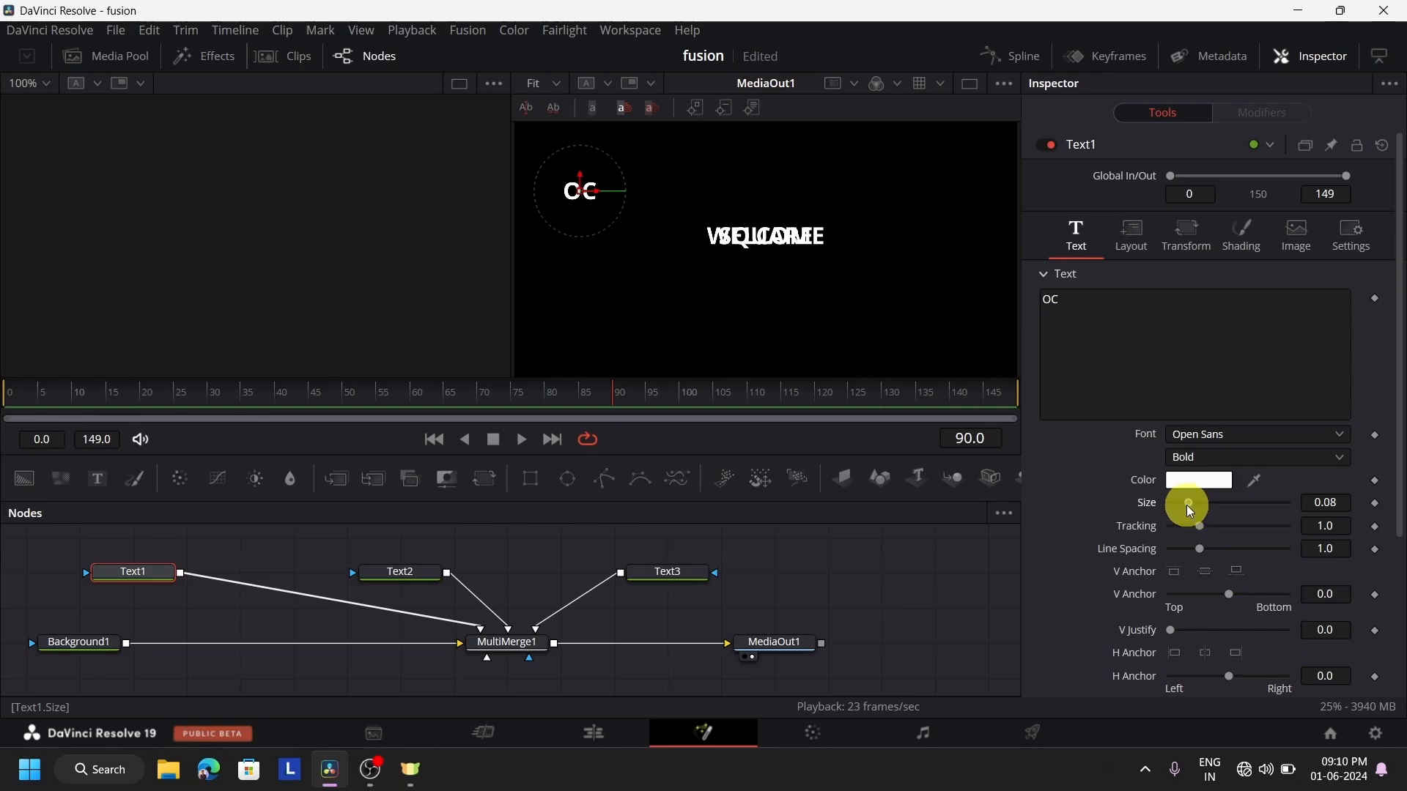
drag(1188, 505, 1234, 512)
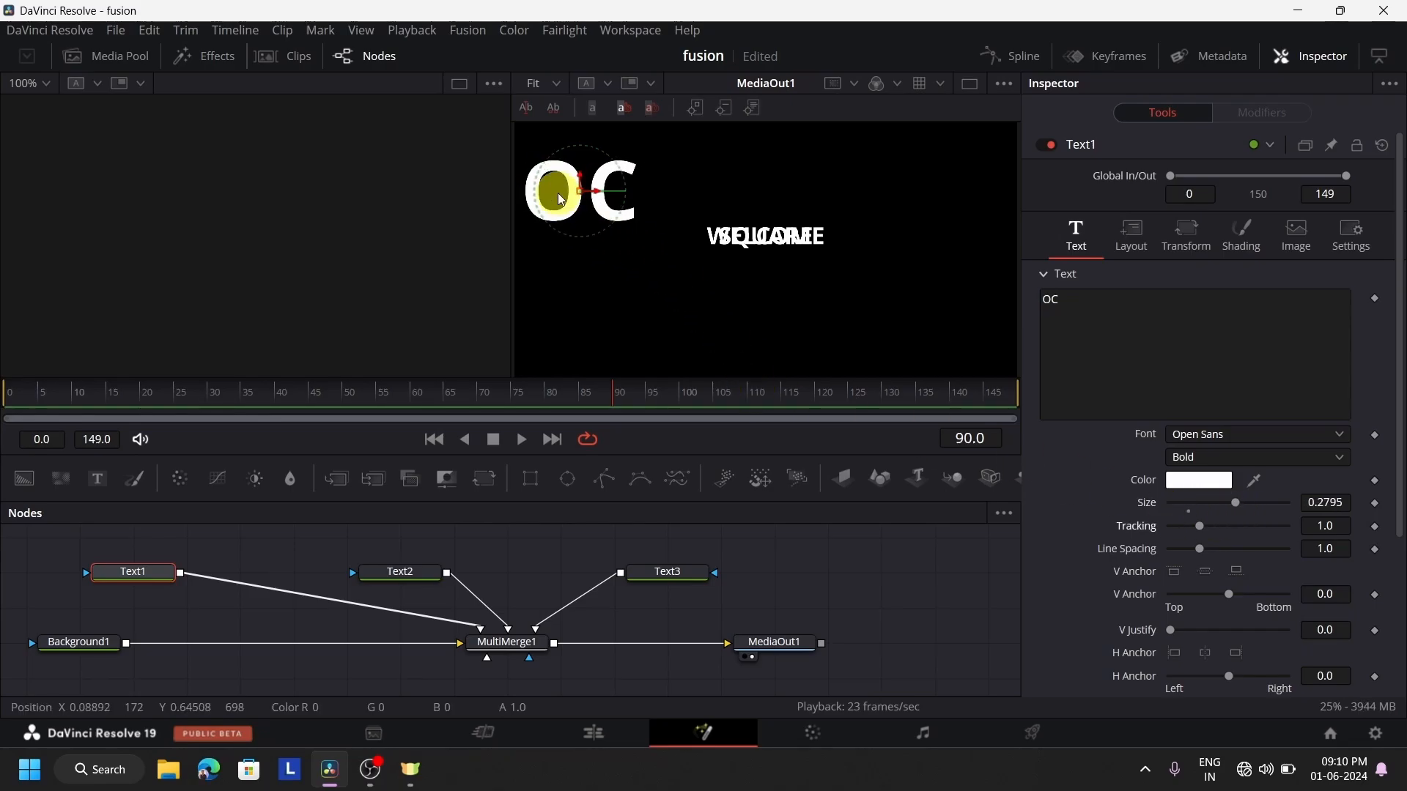
drag(581, 188, 591, 203)
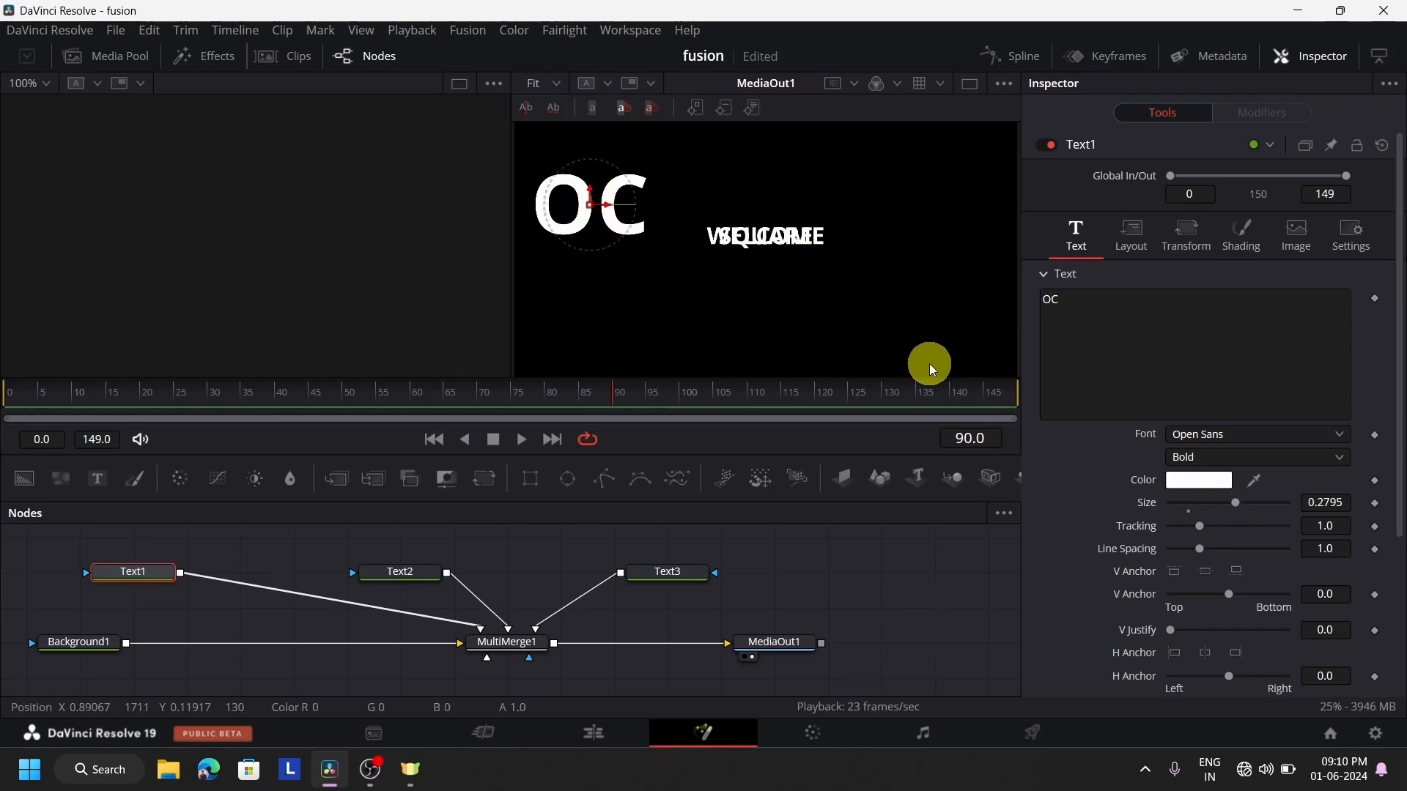
Place SQUARE in the upper-right area of the frame, and WELCOME centered near the bottom at size 0.2795
click(410, 573)
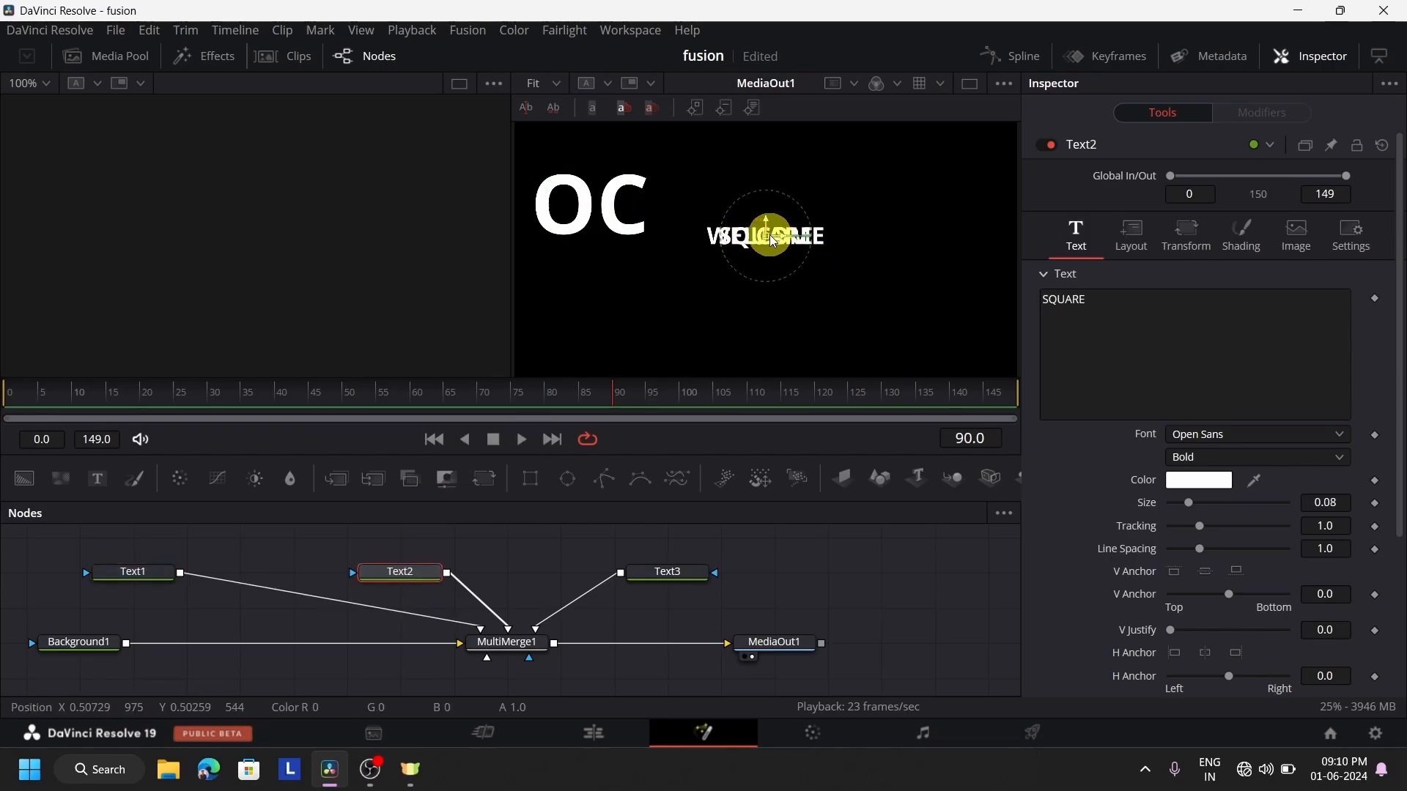
drag(773, 241, 794, 198)
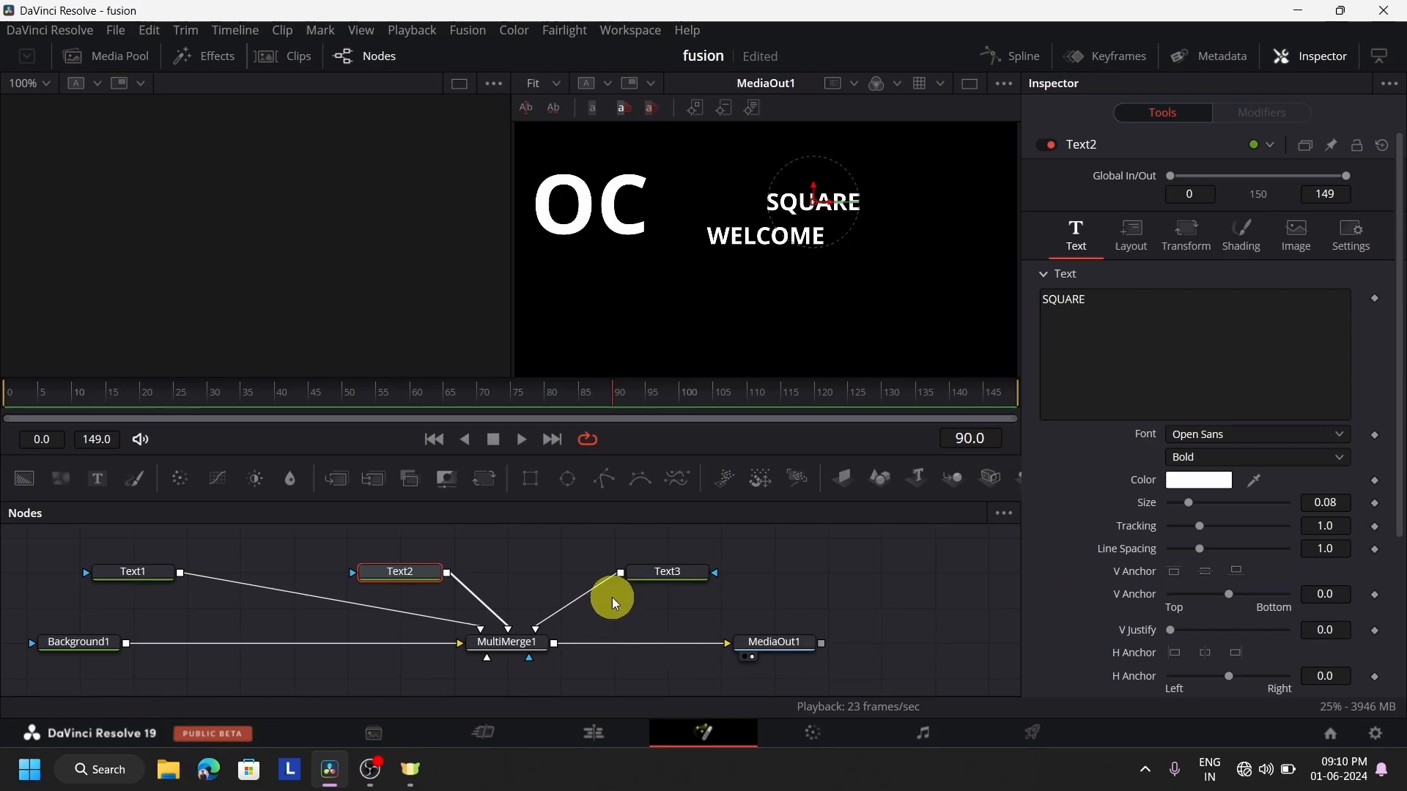
click(670, 575)
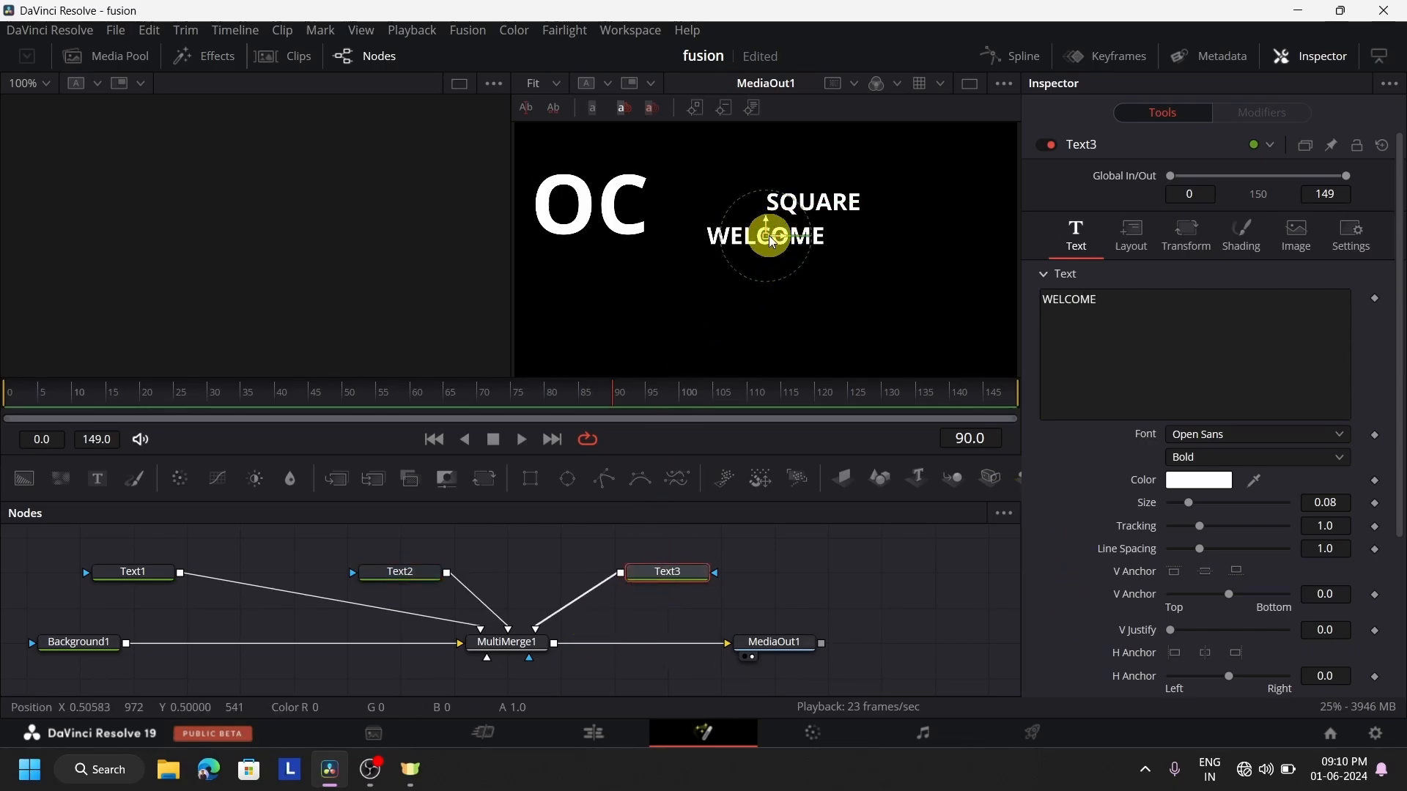
drag(771, 238, 727, 320)
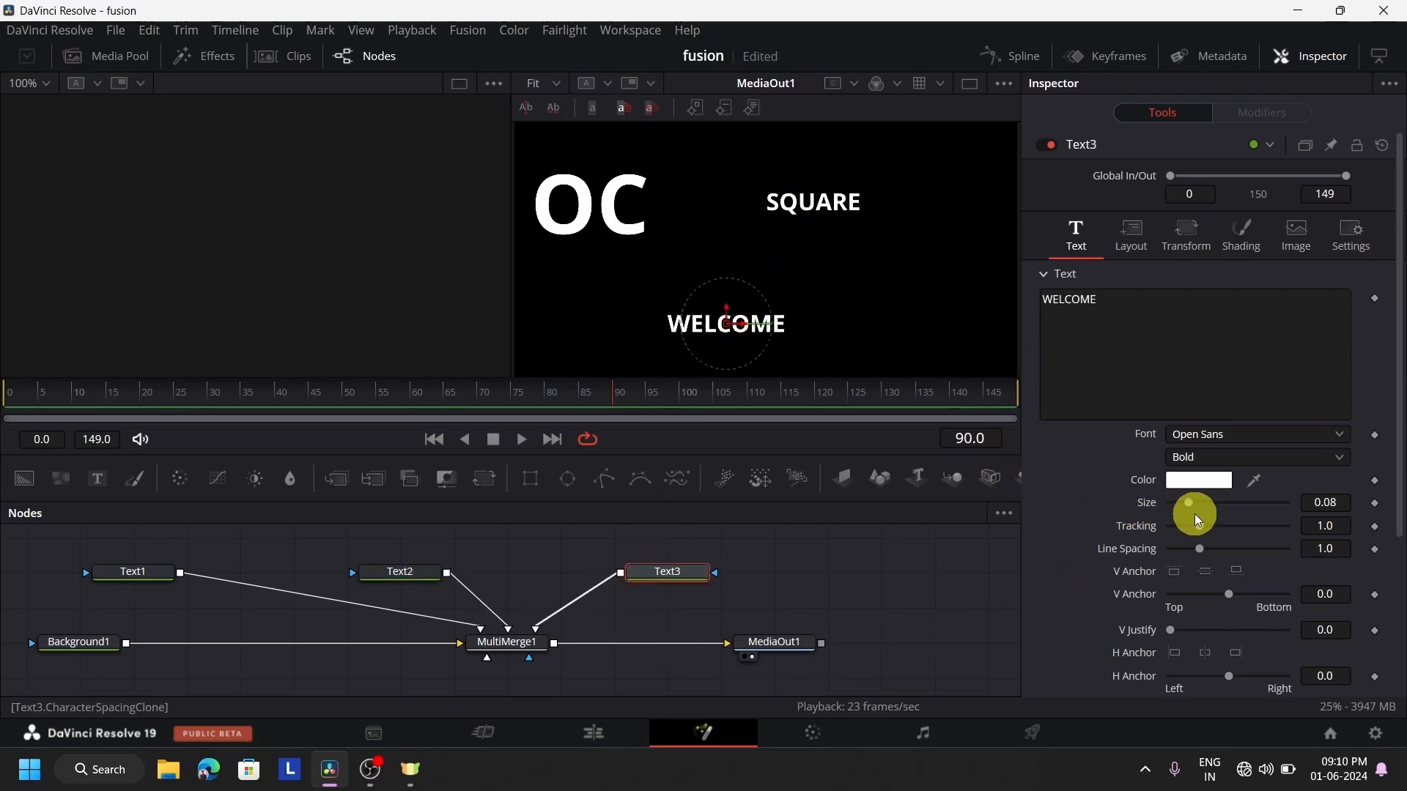
drag(1190, 506, 1242, 514)
drag(728, 320, 758, 324)
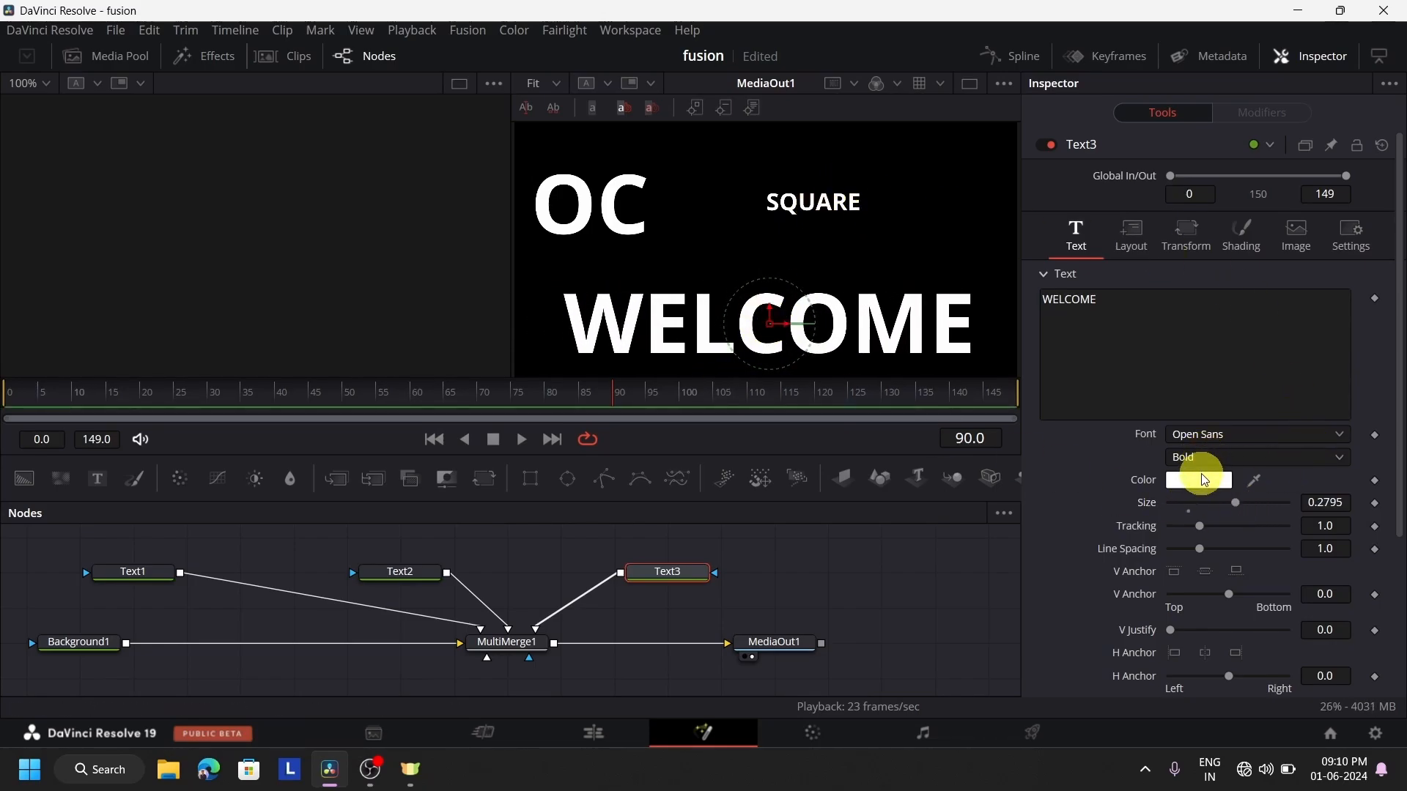
Enlarge the SQUARE text to size 0.1693 and scale the Text1 layer to 0.98 in MultiMerge1
click(411, 570)
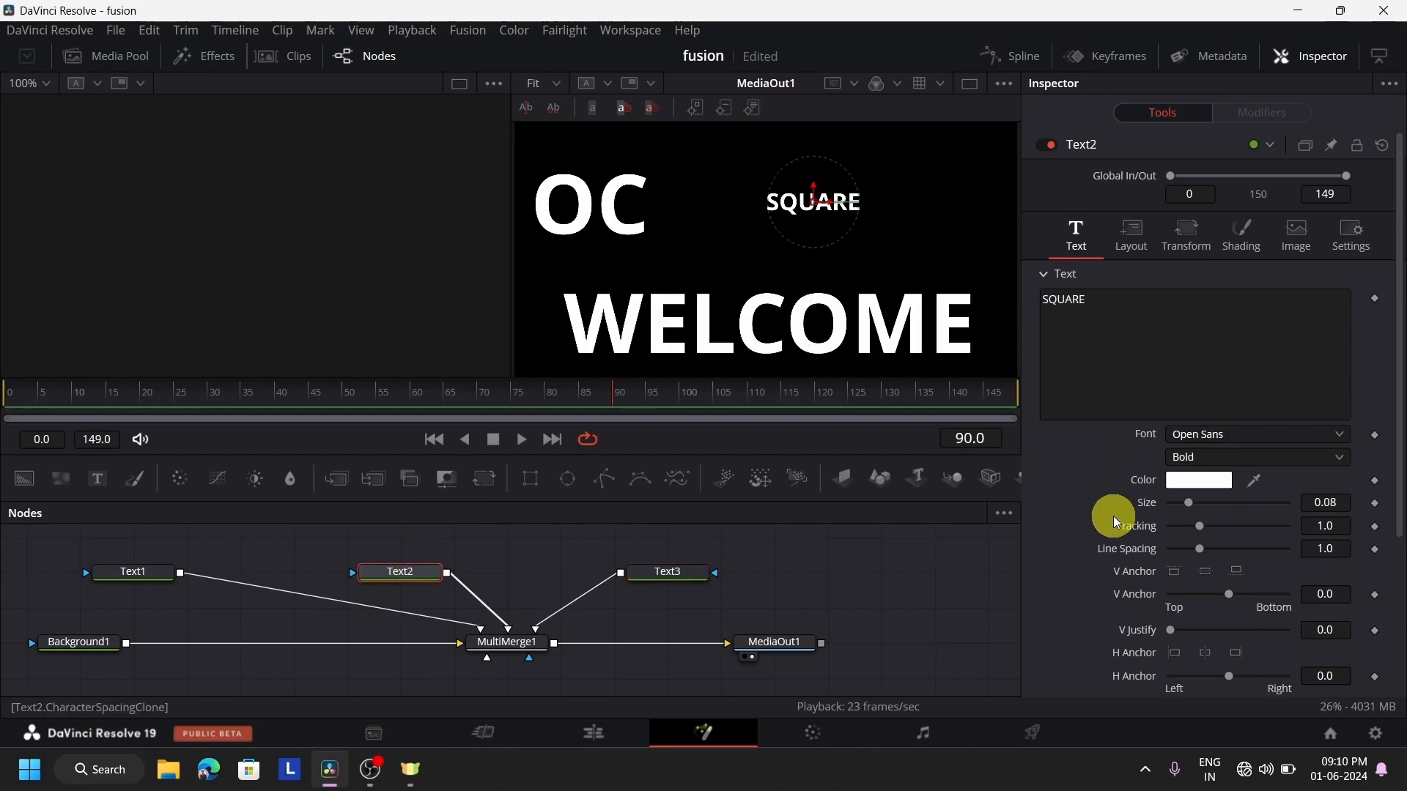
drag(1194, 504, 1216, 503)
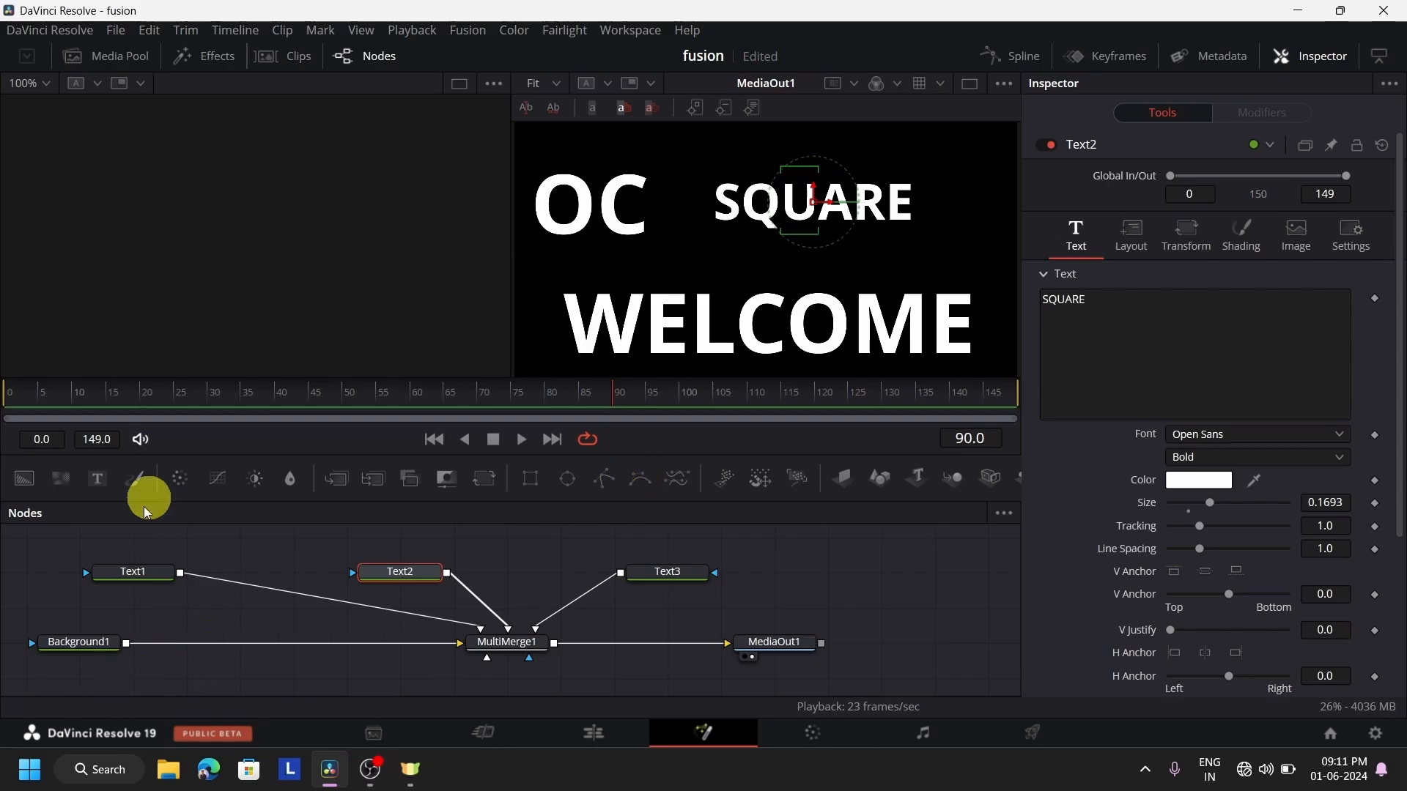
click(525, 650)
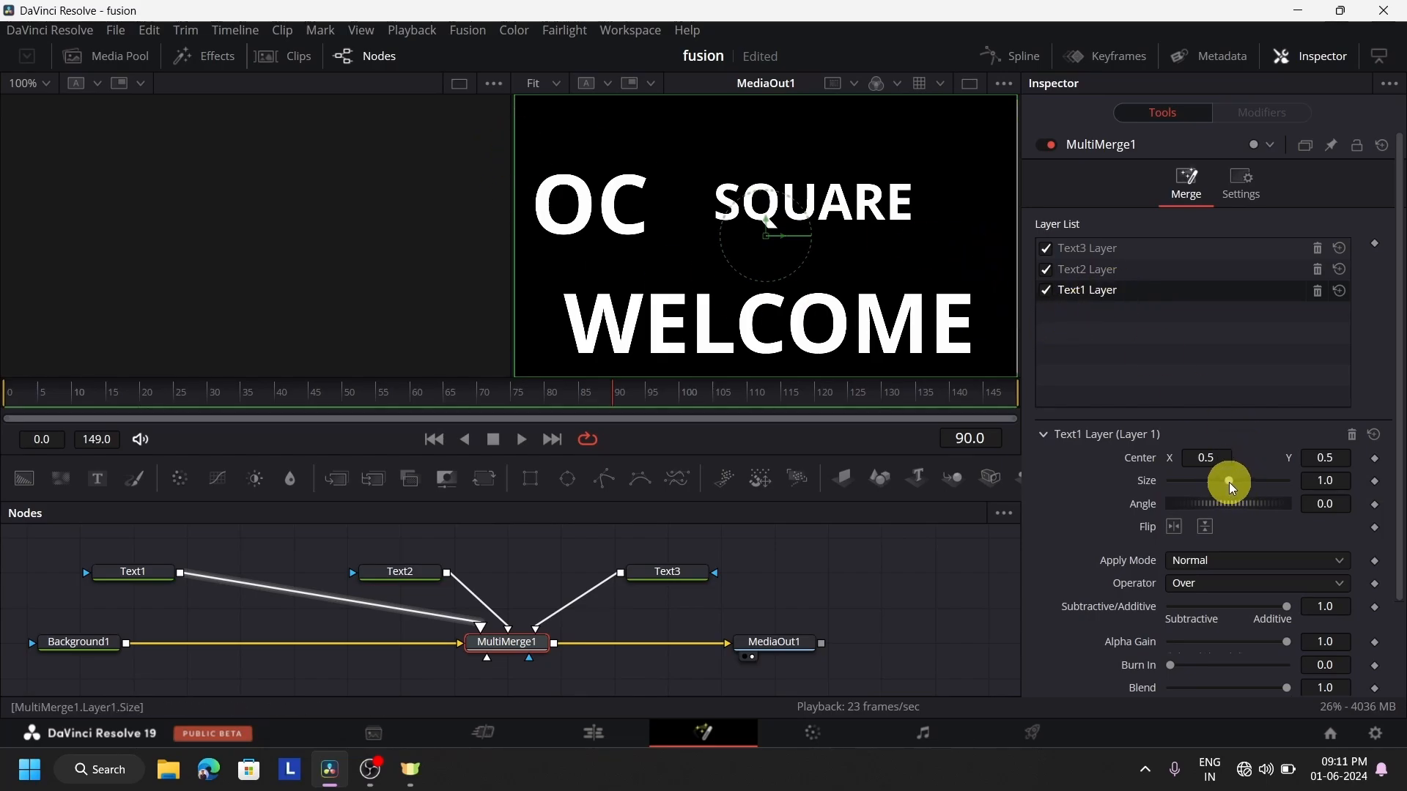
mouse_move(1229, 482)
mouse_down()
mouse_move(1195, 489)
mouse_move(1239, 489)
mouse_move(1228, 495)
mouse_up()
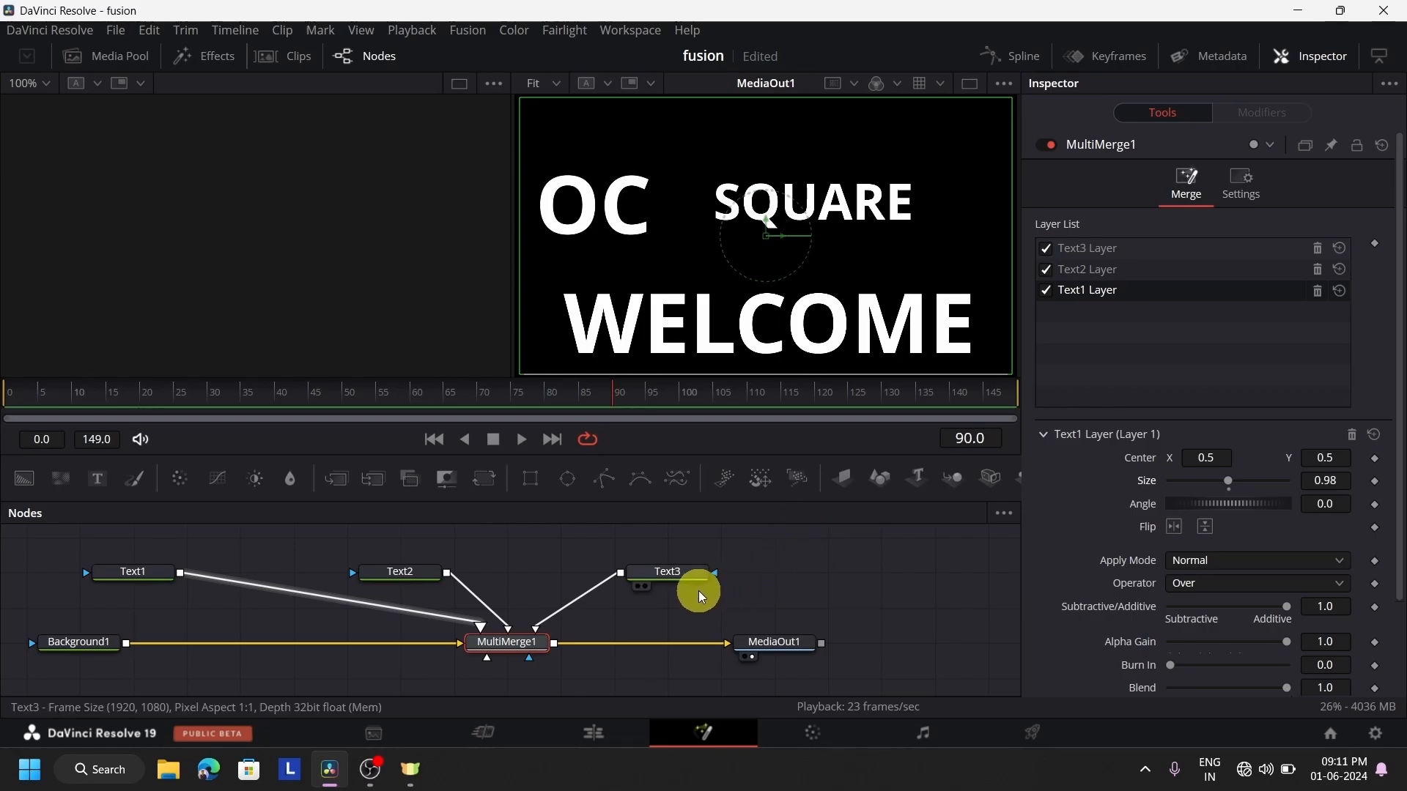
Shift the Text3 node closer to Text2 and add a second Background node beside it
drag(679, 573, 626, 573)
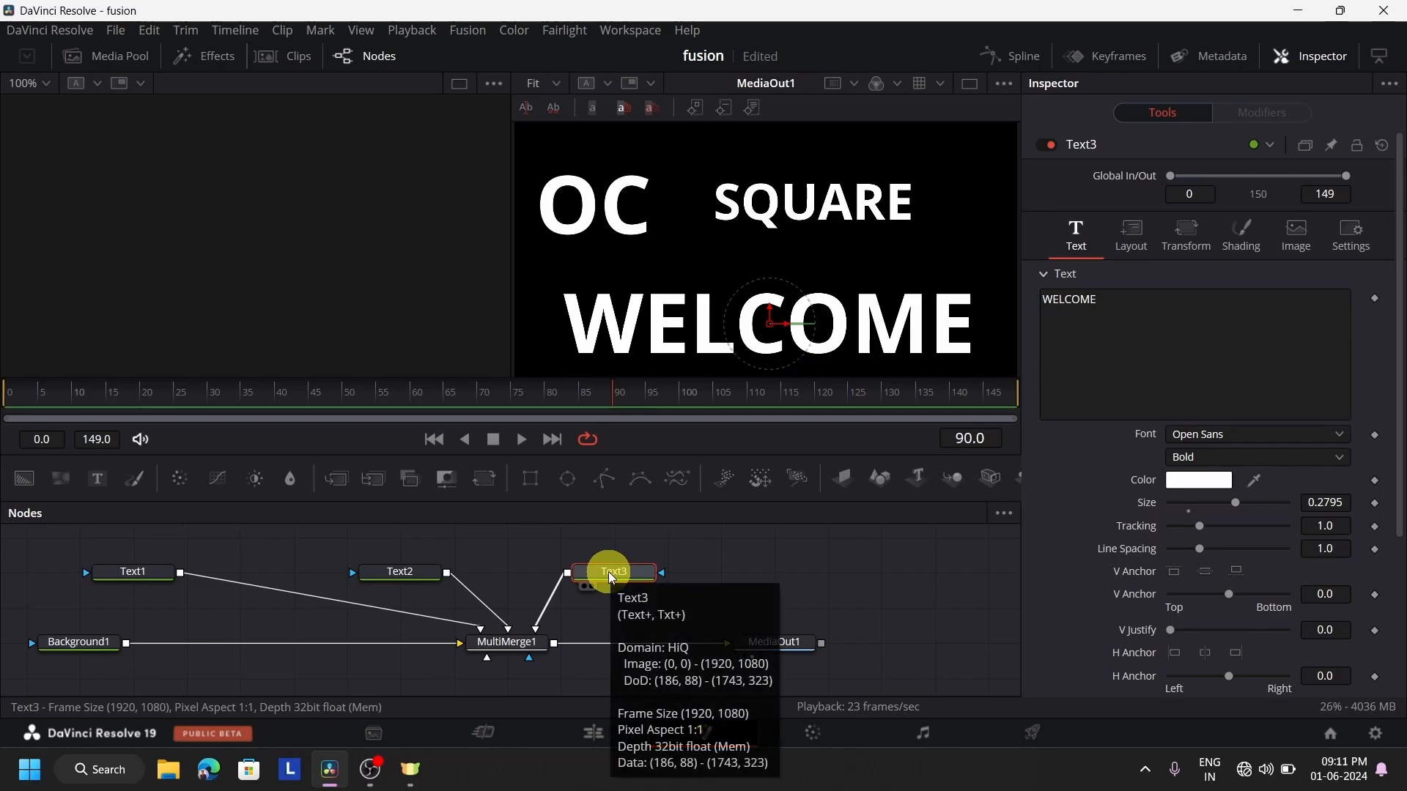
drag(628, 569, 609, 563)
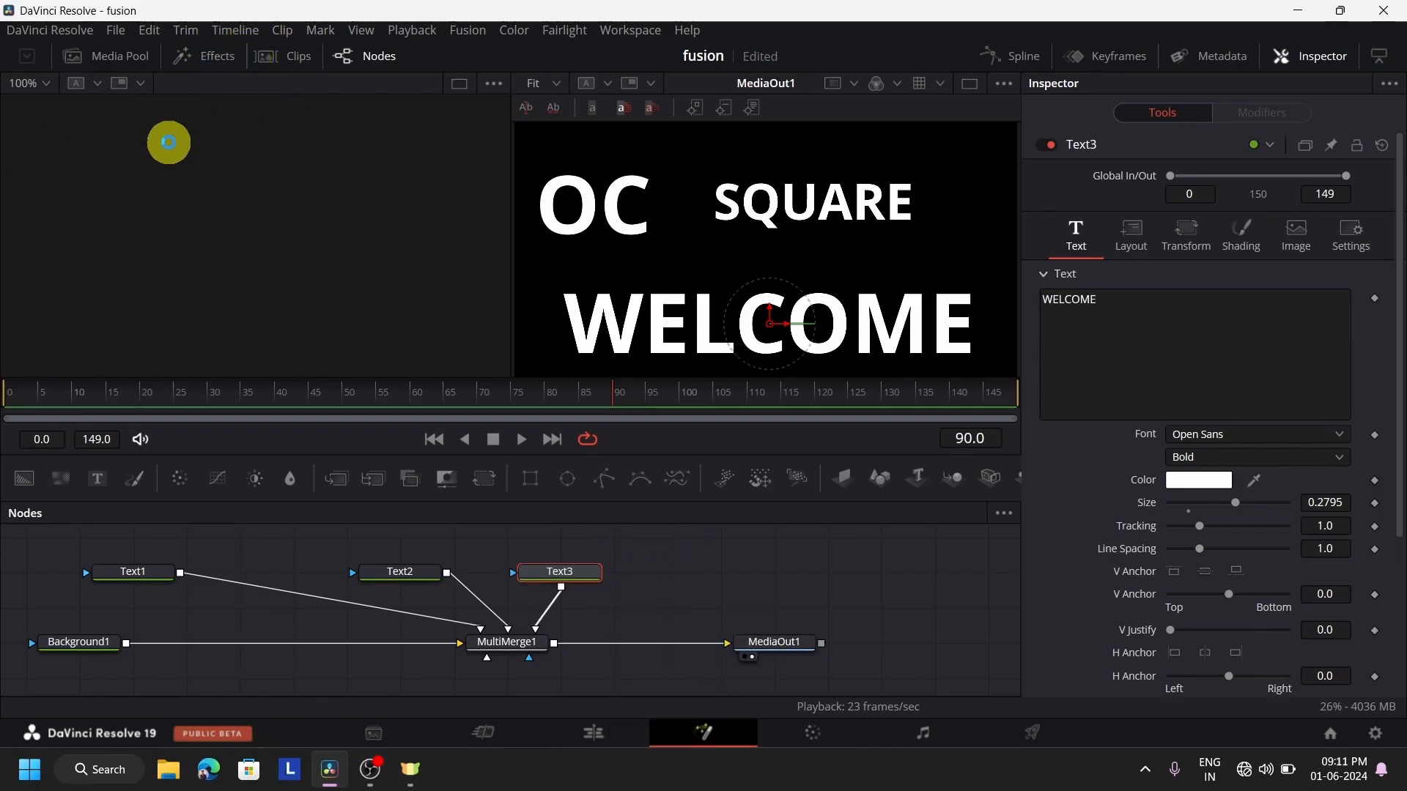
click(19, 484)
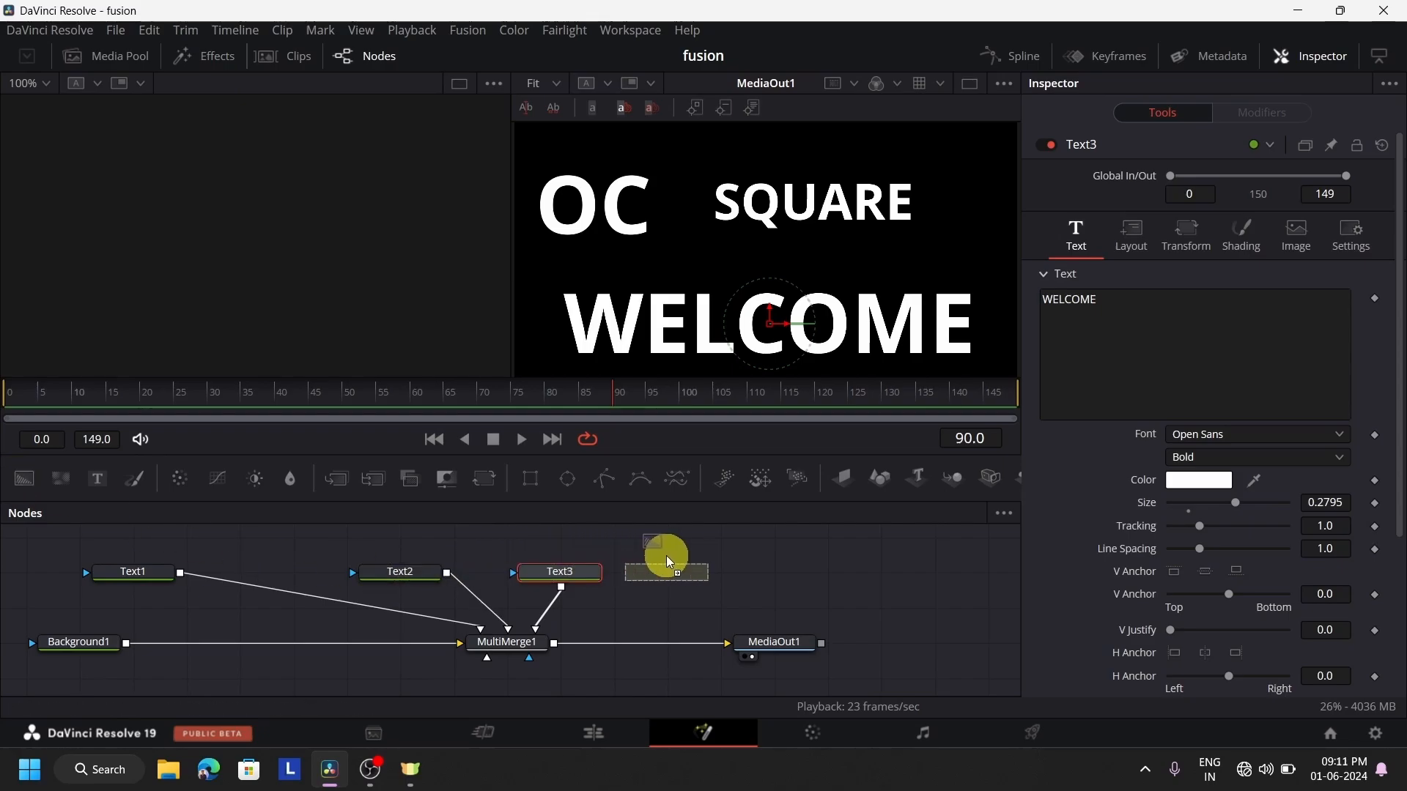
Try an olive color on the Background1 node and settle on purple #711b79
click(78, 642)
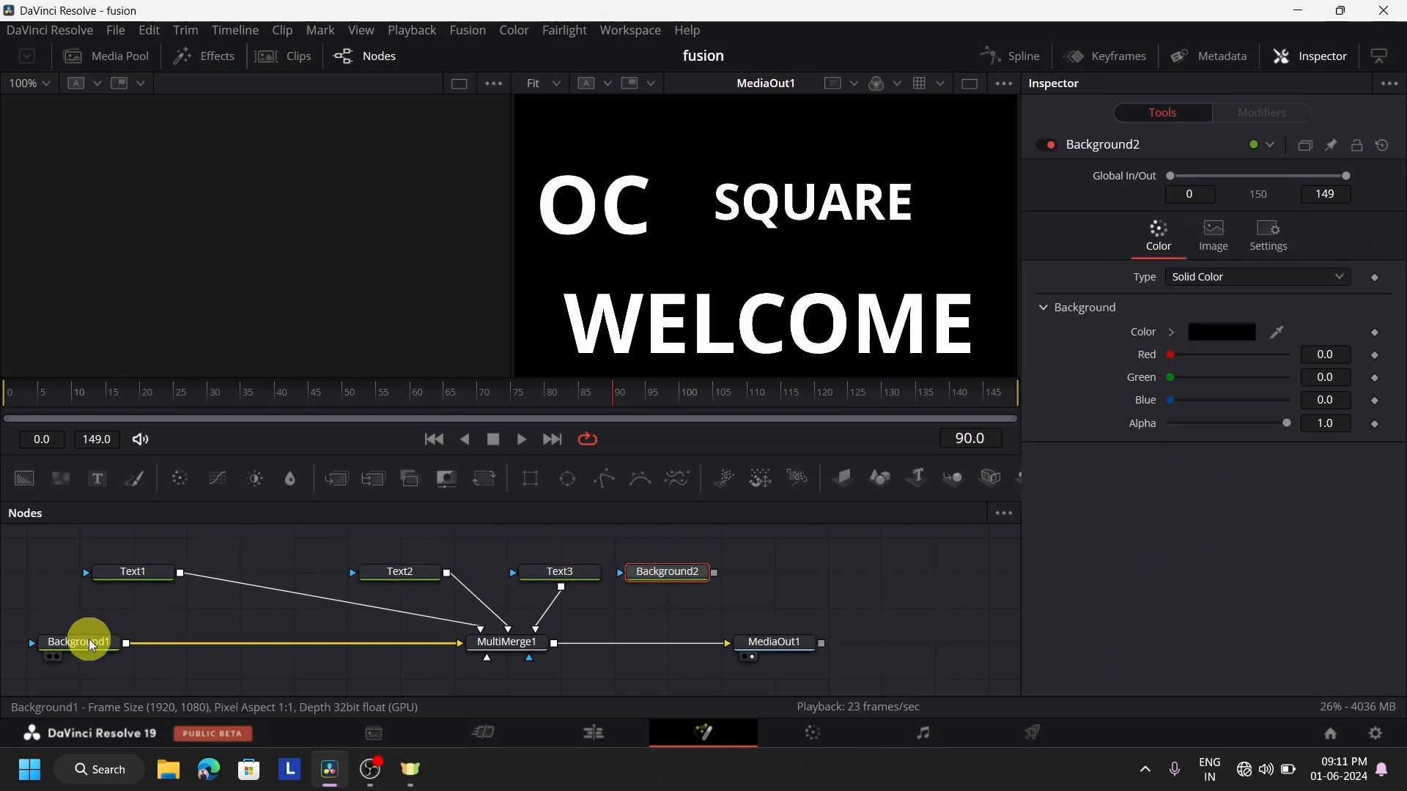
click(1220, 338)
drag(848, 403, 909, 315)
click(883, 546)
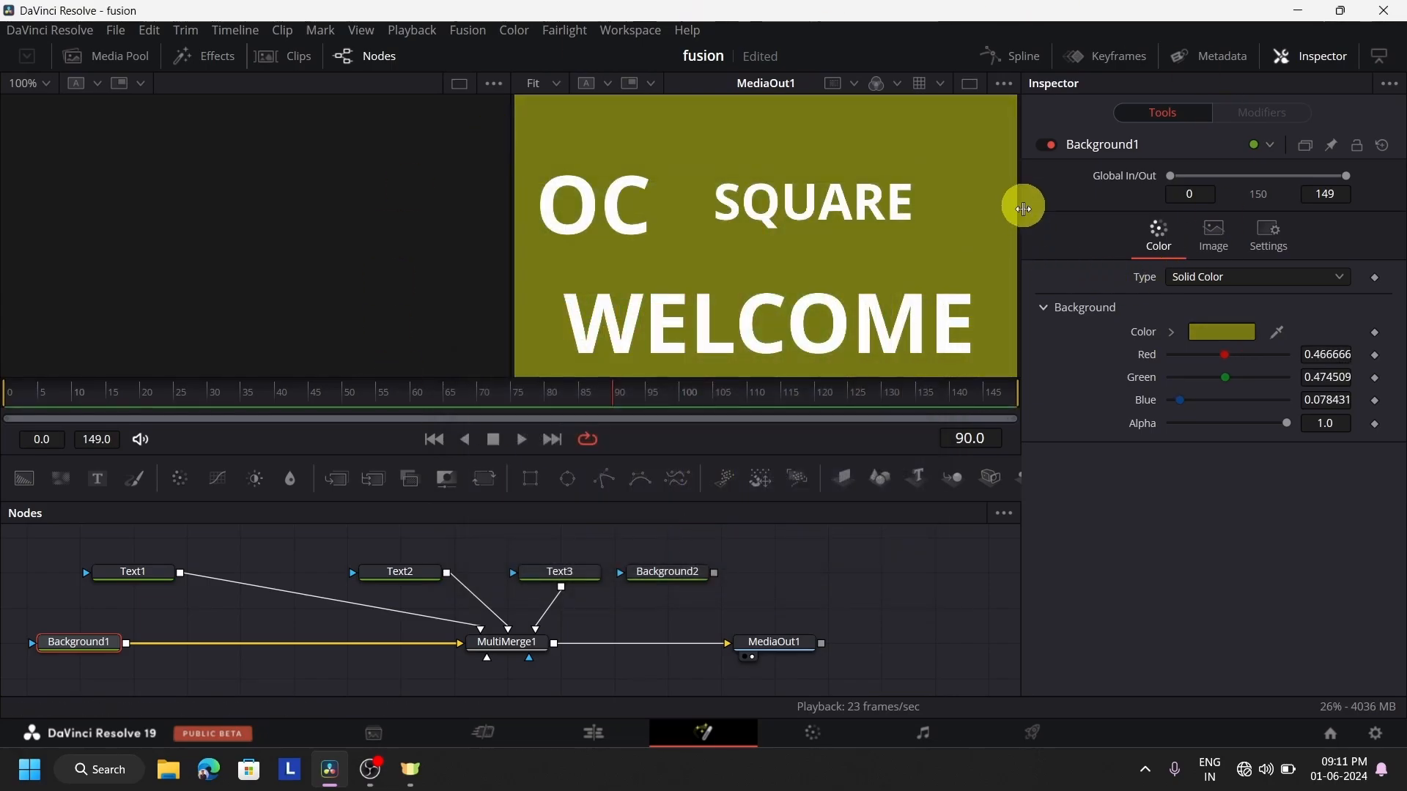
click(1222, 332)
drag(795, 368, 719, 262)
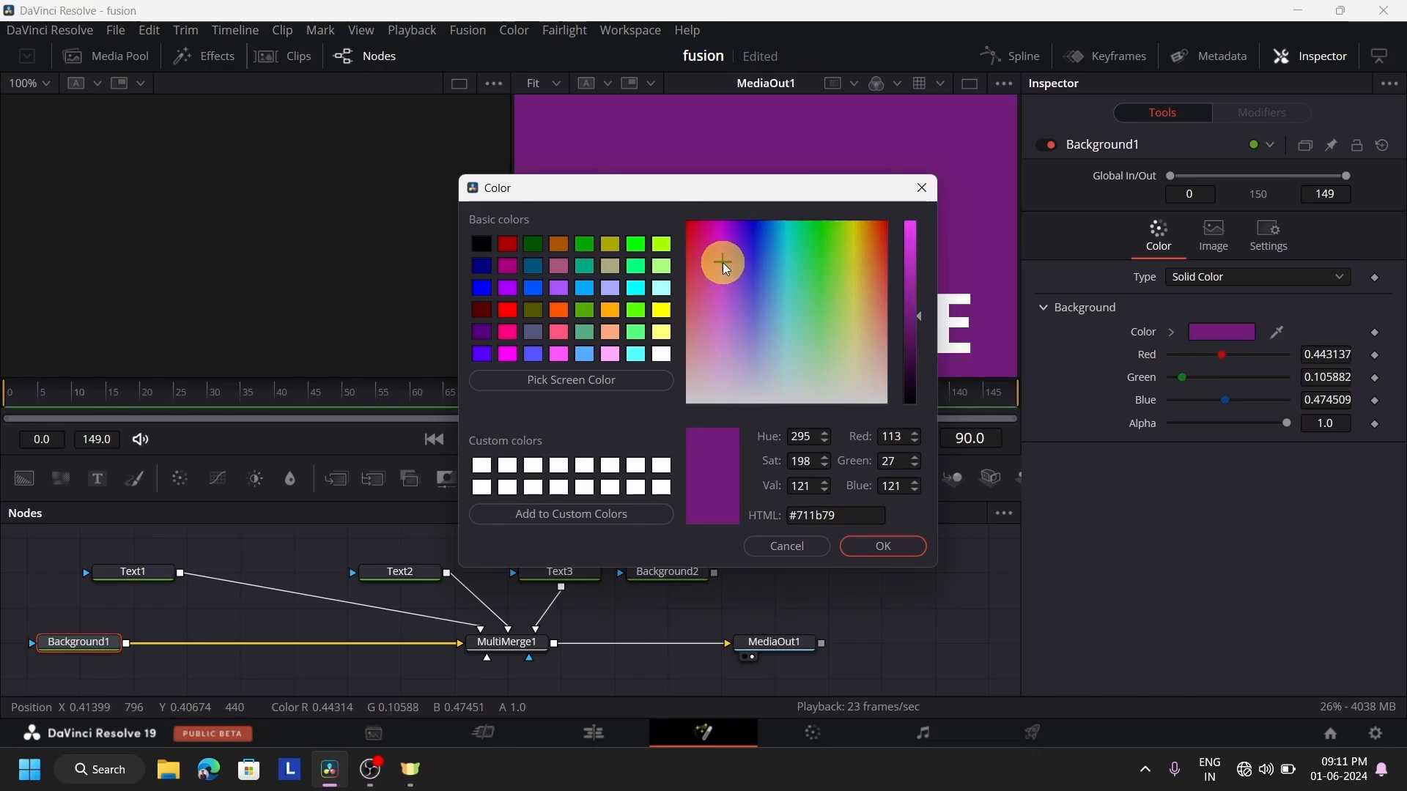
click(887, 544)
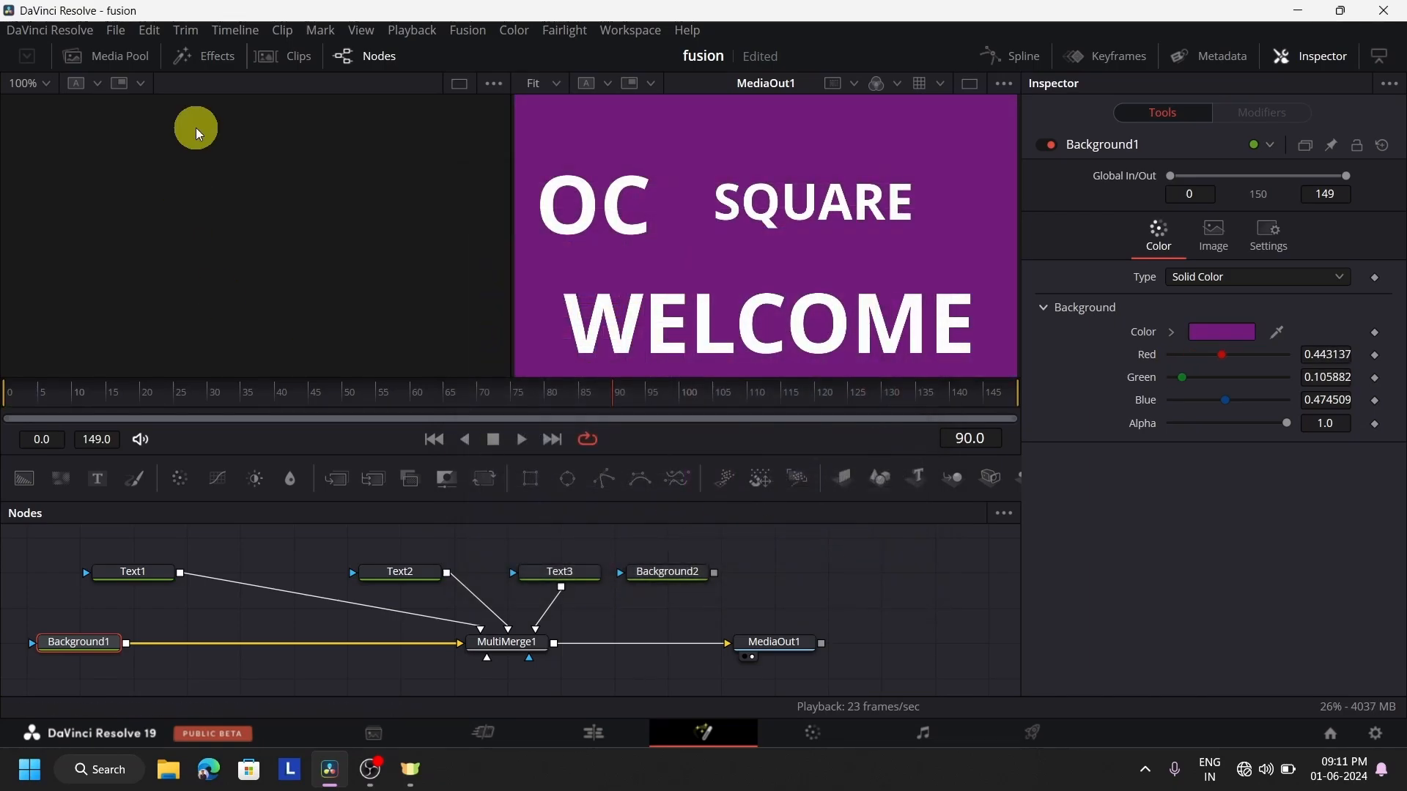
Connect Background2 to MultiMerge1 as another layer and space its node farther from Text3
click(664, 576)
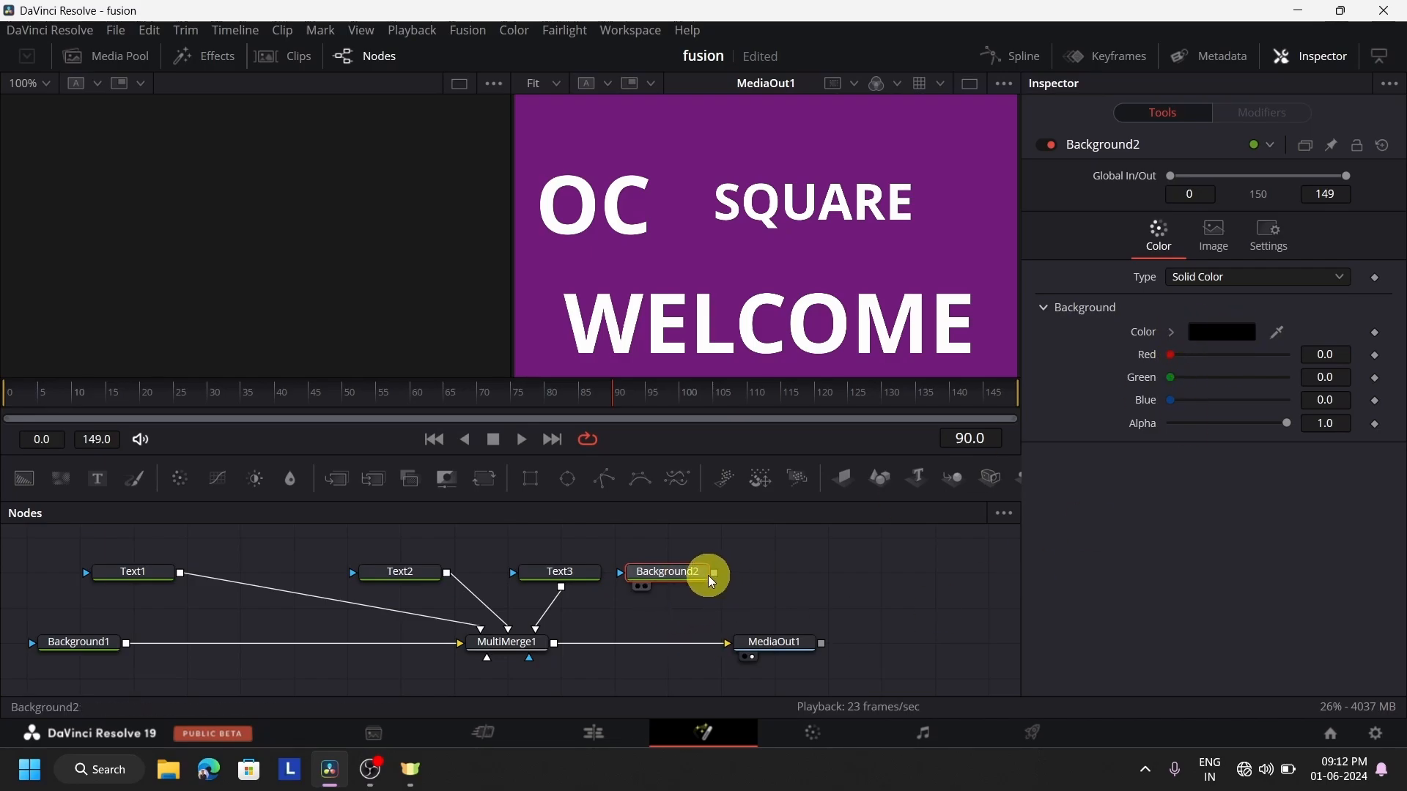
drag(717, 576, 485, 663)
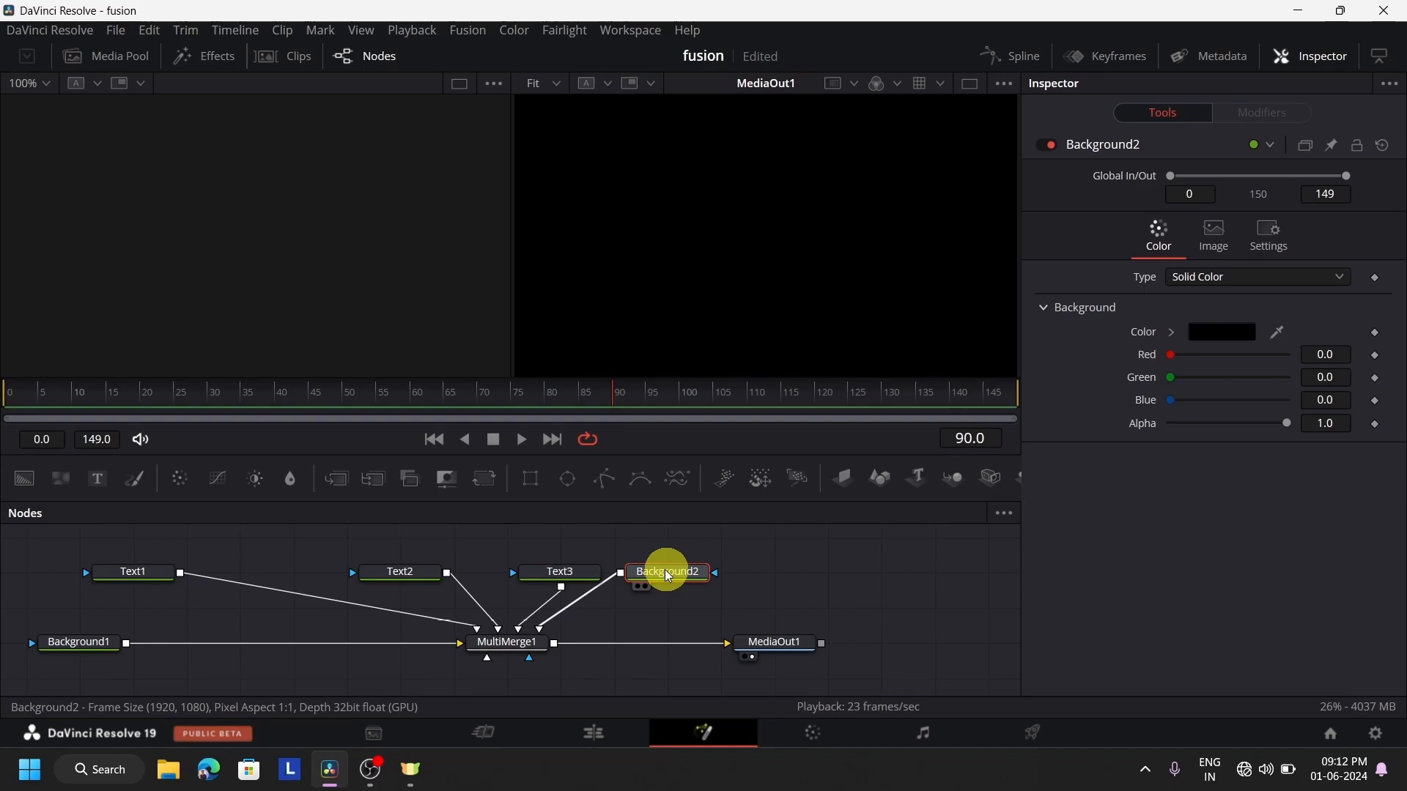
drag(669, 577, 716, 573)
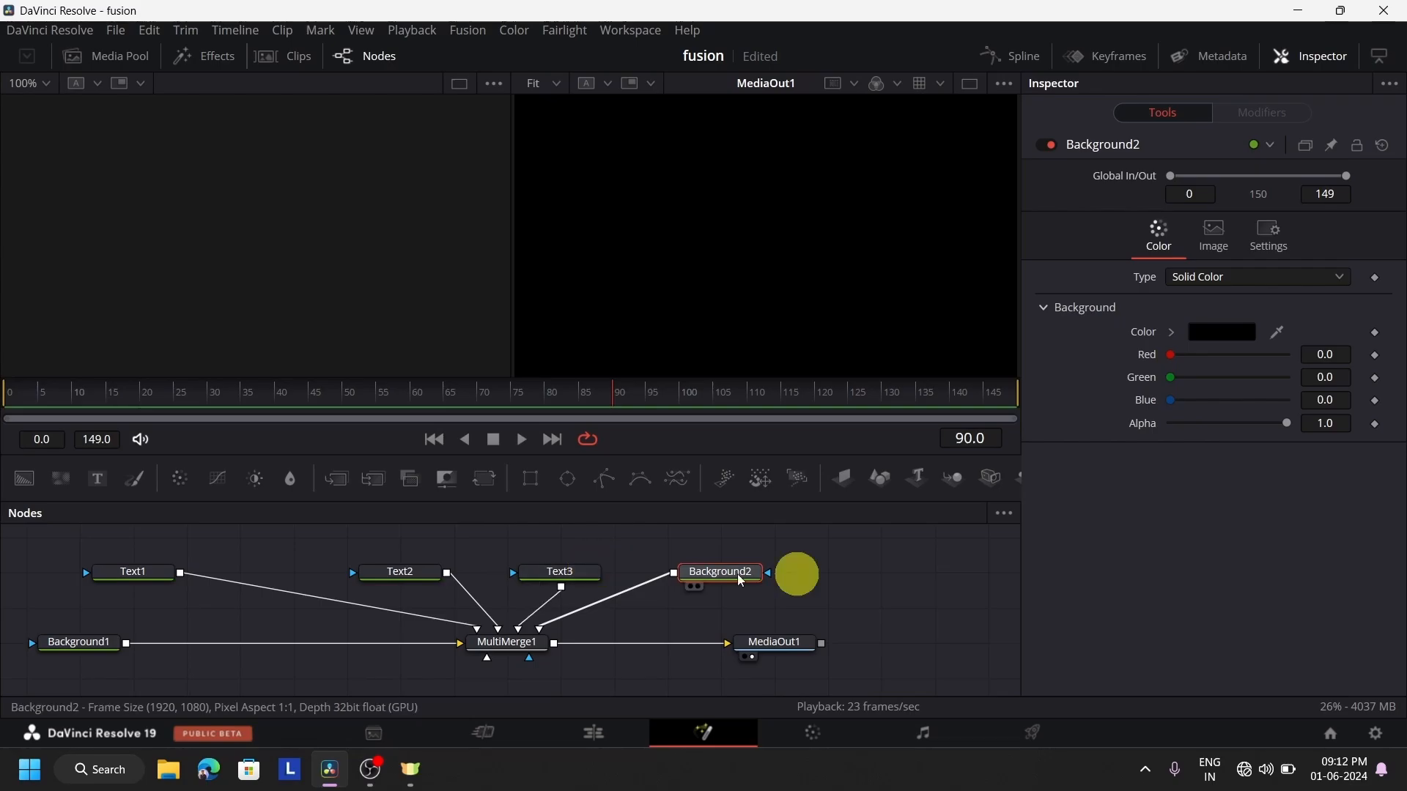
Move the Background2 layer below all text layers in MultiMerge1's layer list
click(512, 649)
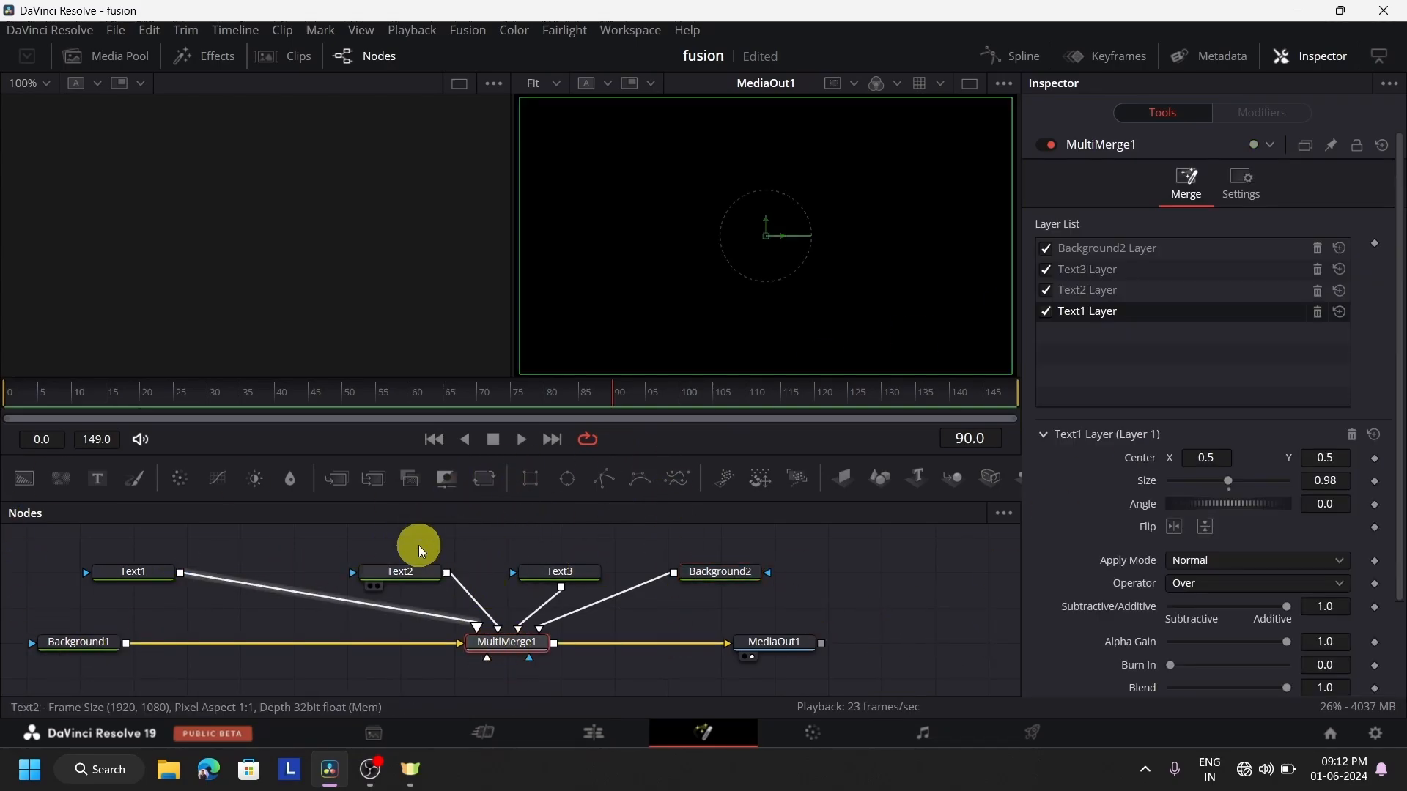
click(1098, 256)
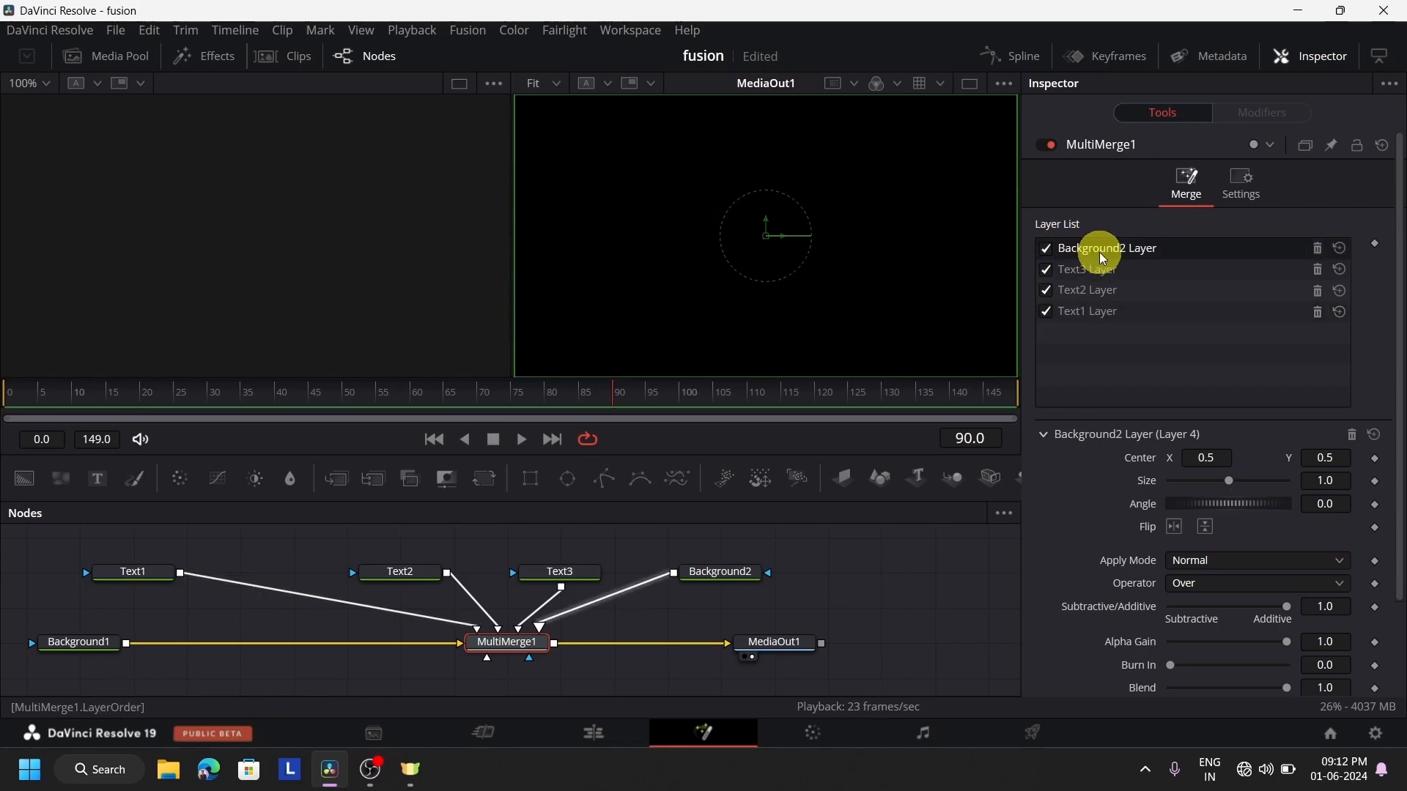
drag(1102, 258, 1096, 318)
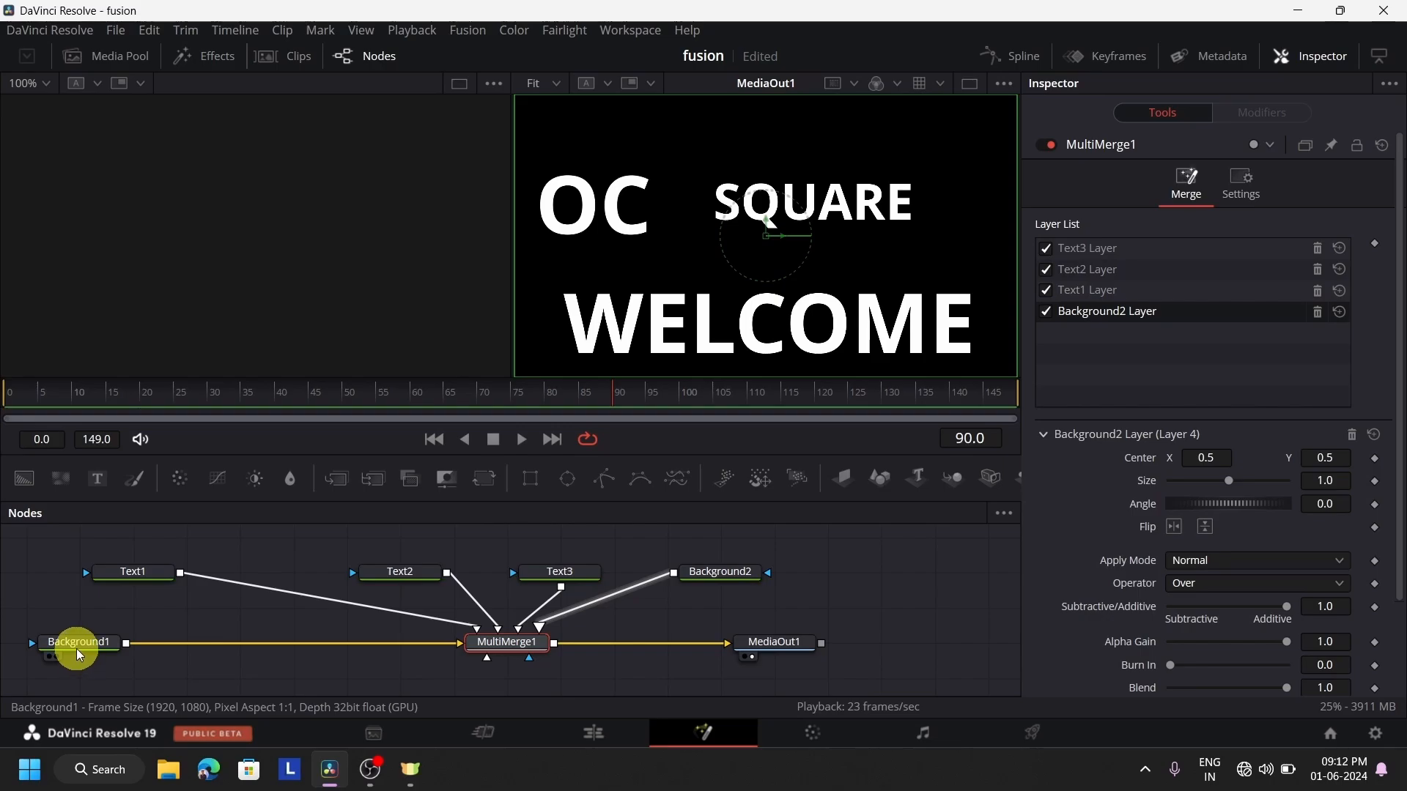
Try the Background2 layer directly above the Text1 layer and return it to the end of MultiMerge1's layer list
mouse_move(77, 649)
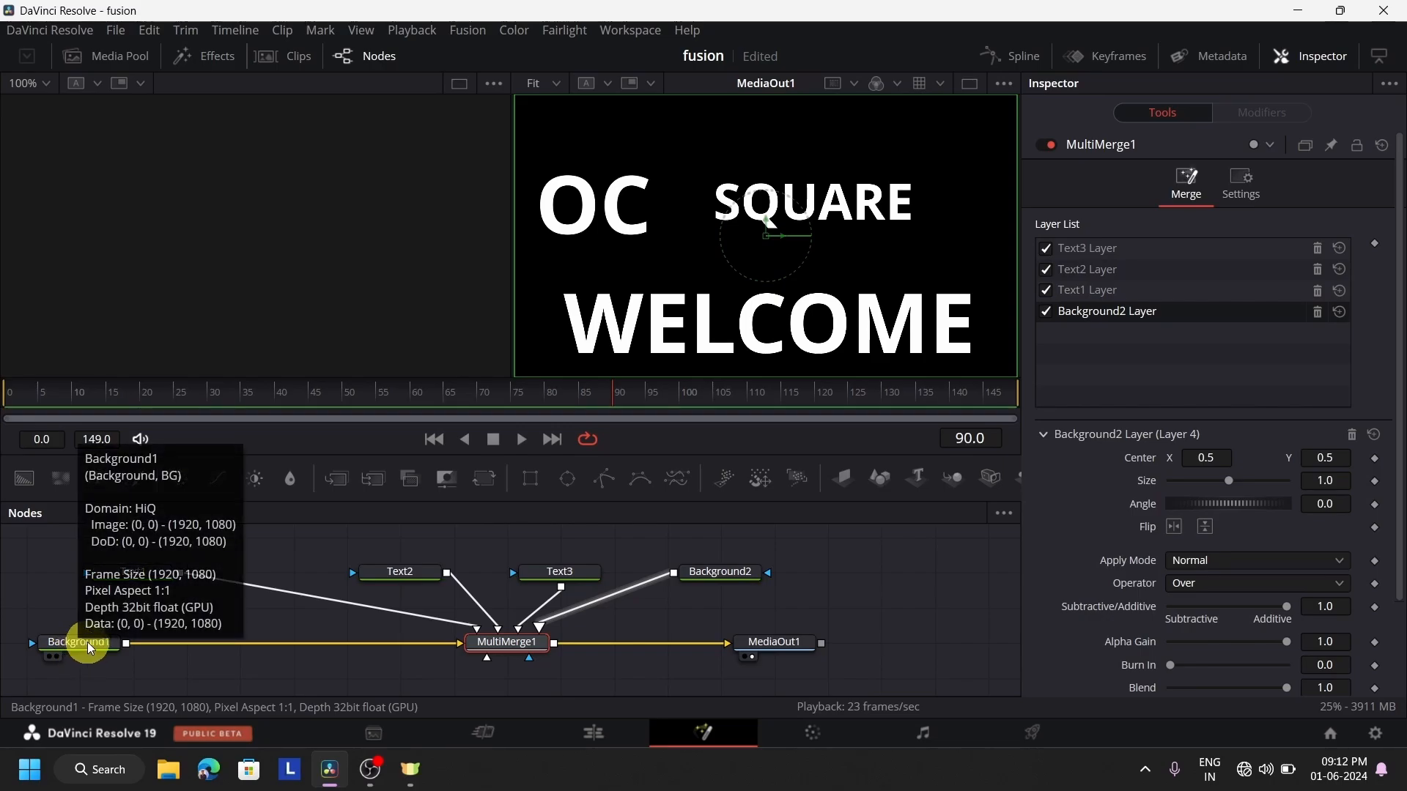
mouse_move(719, 581)
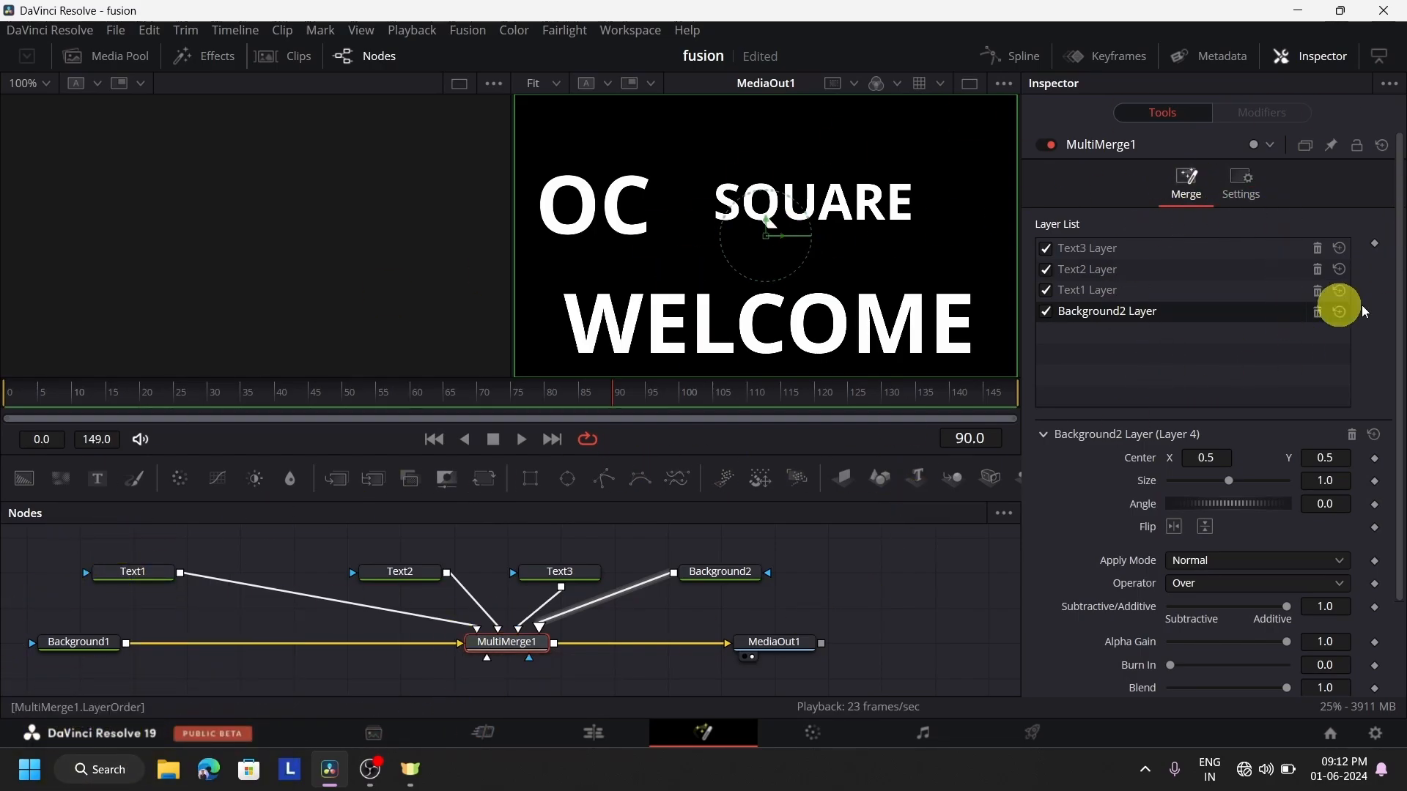
drag(1114, 311, 1139, 292)
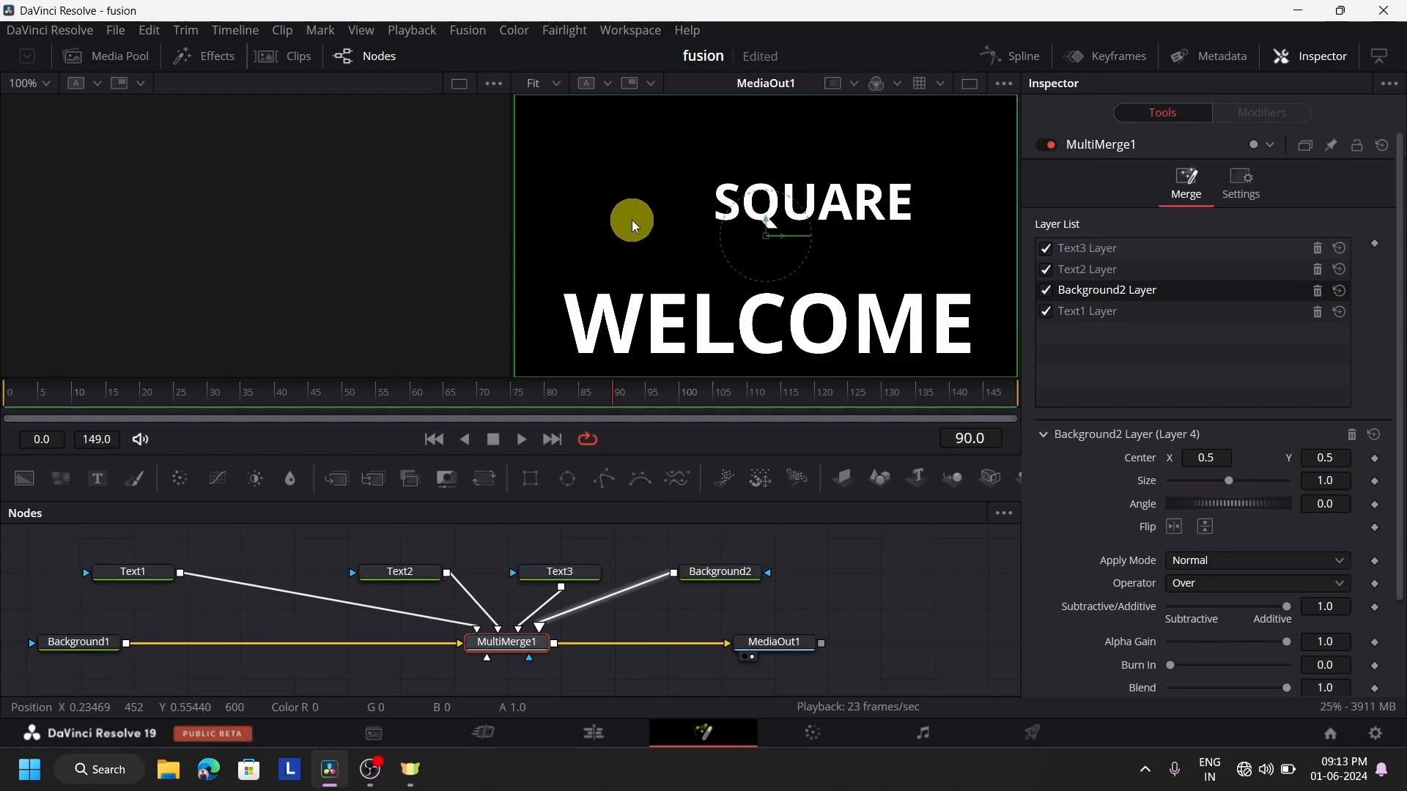
drag(1114, 287, 1146, 337)
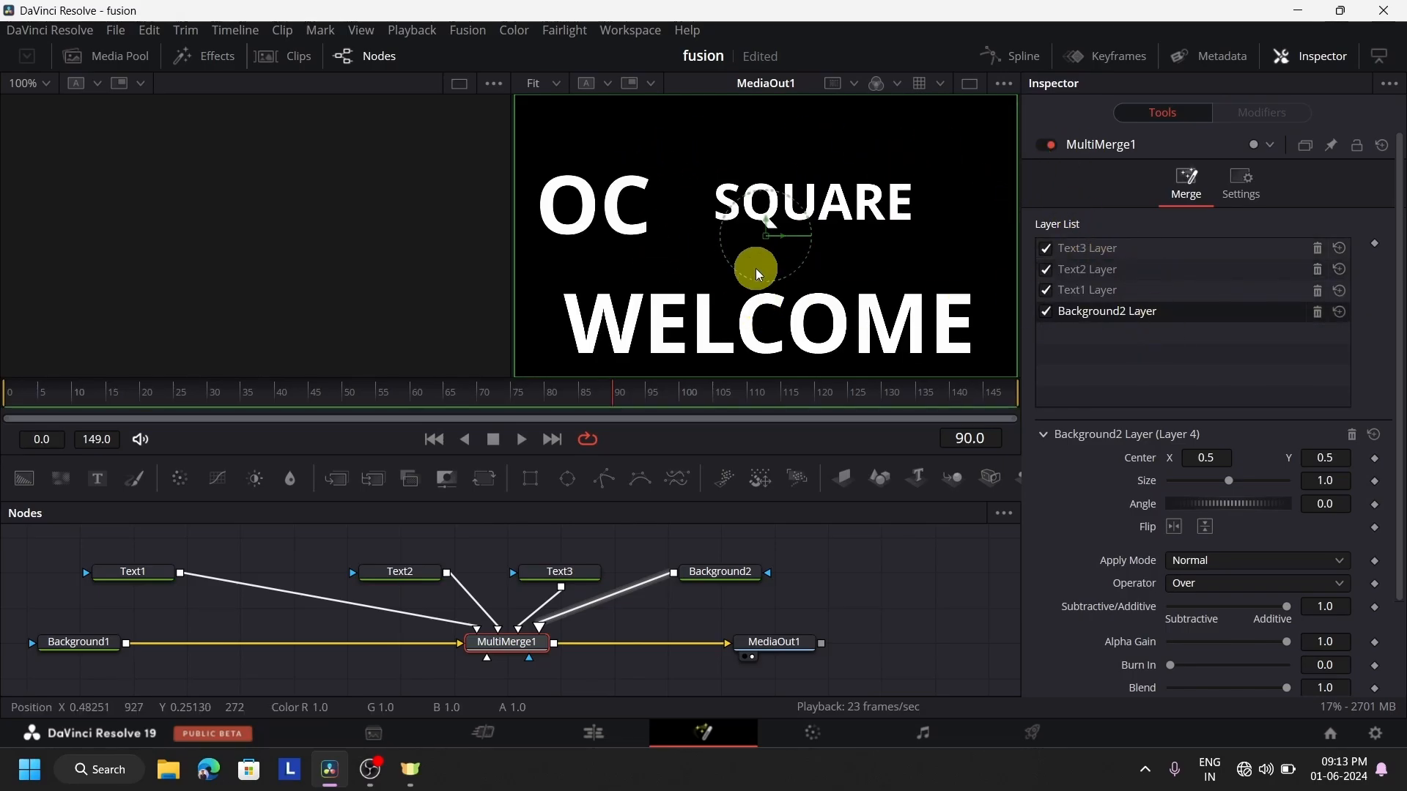
Remove the Background2 layer from MultiMerge1 and delete all nodes in the composition
click(1317, 311)
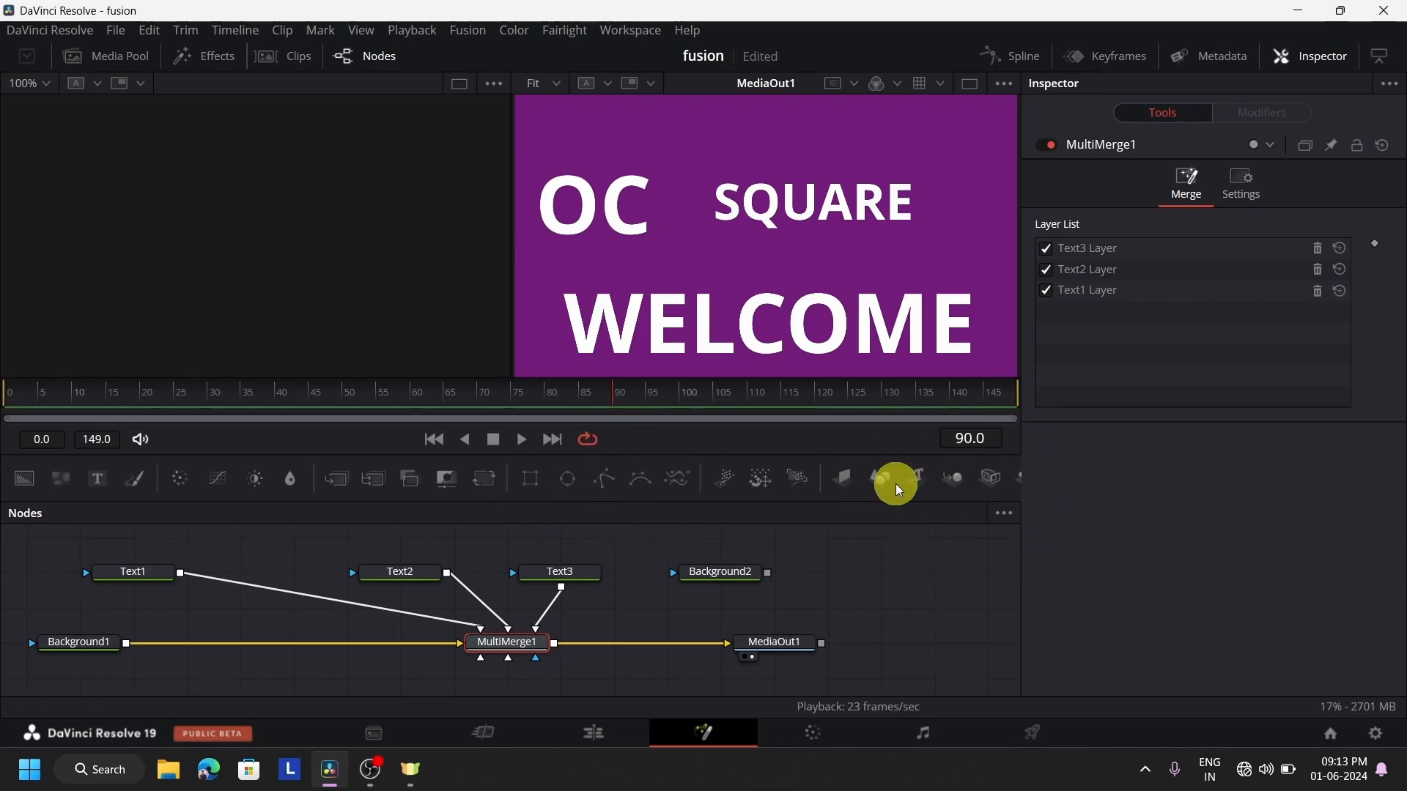
drag(934, 666, 73, 548)
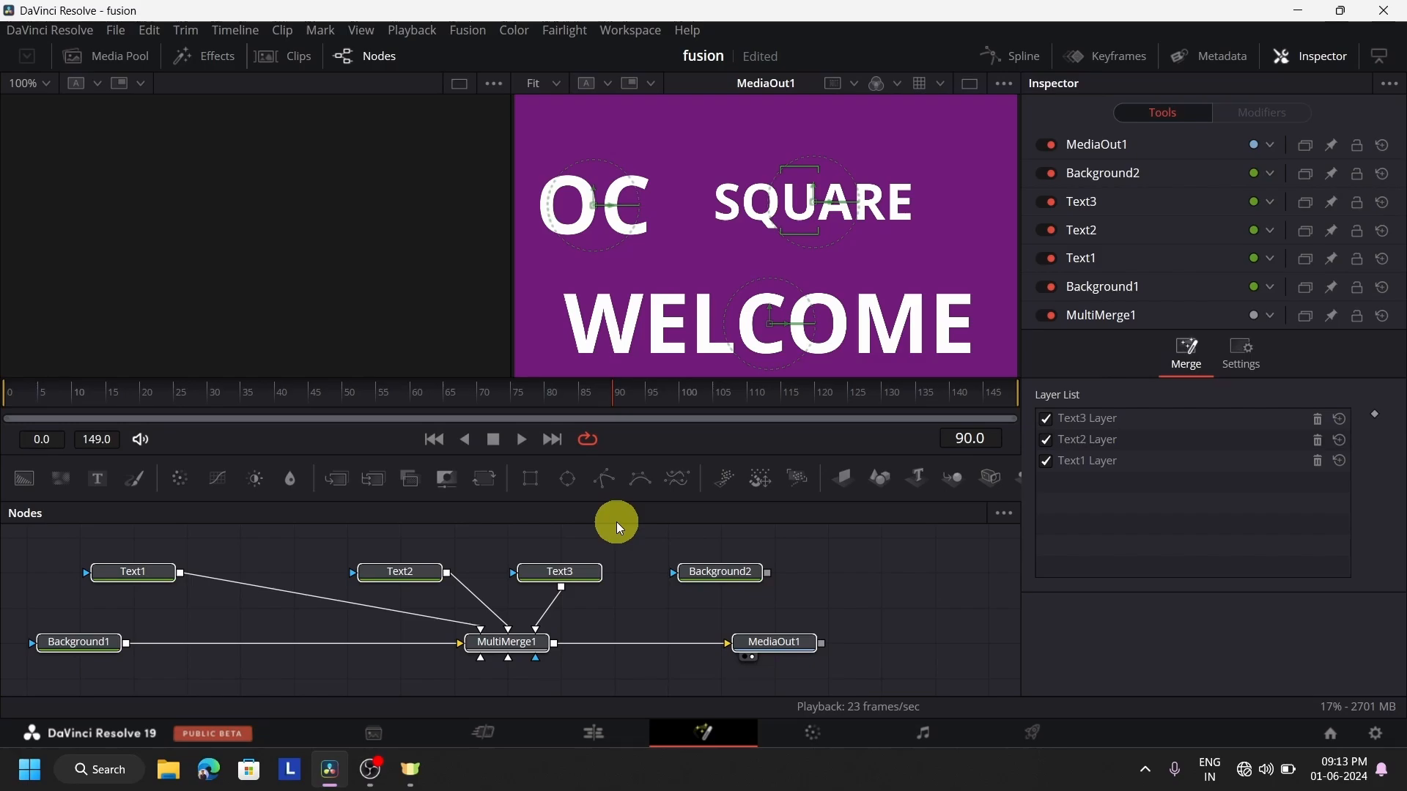
key(Delete)
Return to the Edit page and delete the Fusion Composition clip from the Video 1 track
click(609, 730)
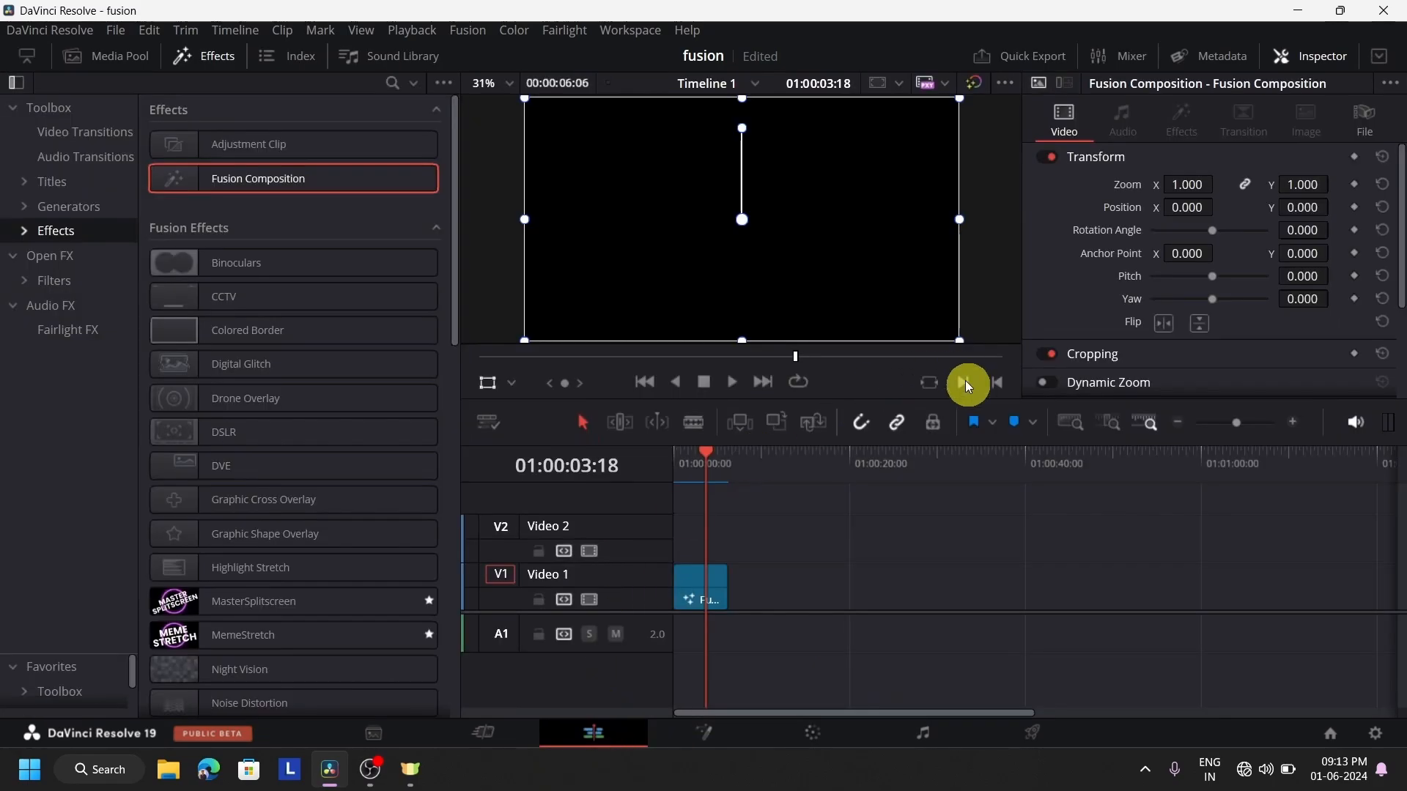
click(680, 733)
click(573, 733)
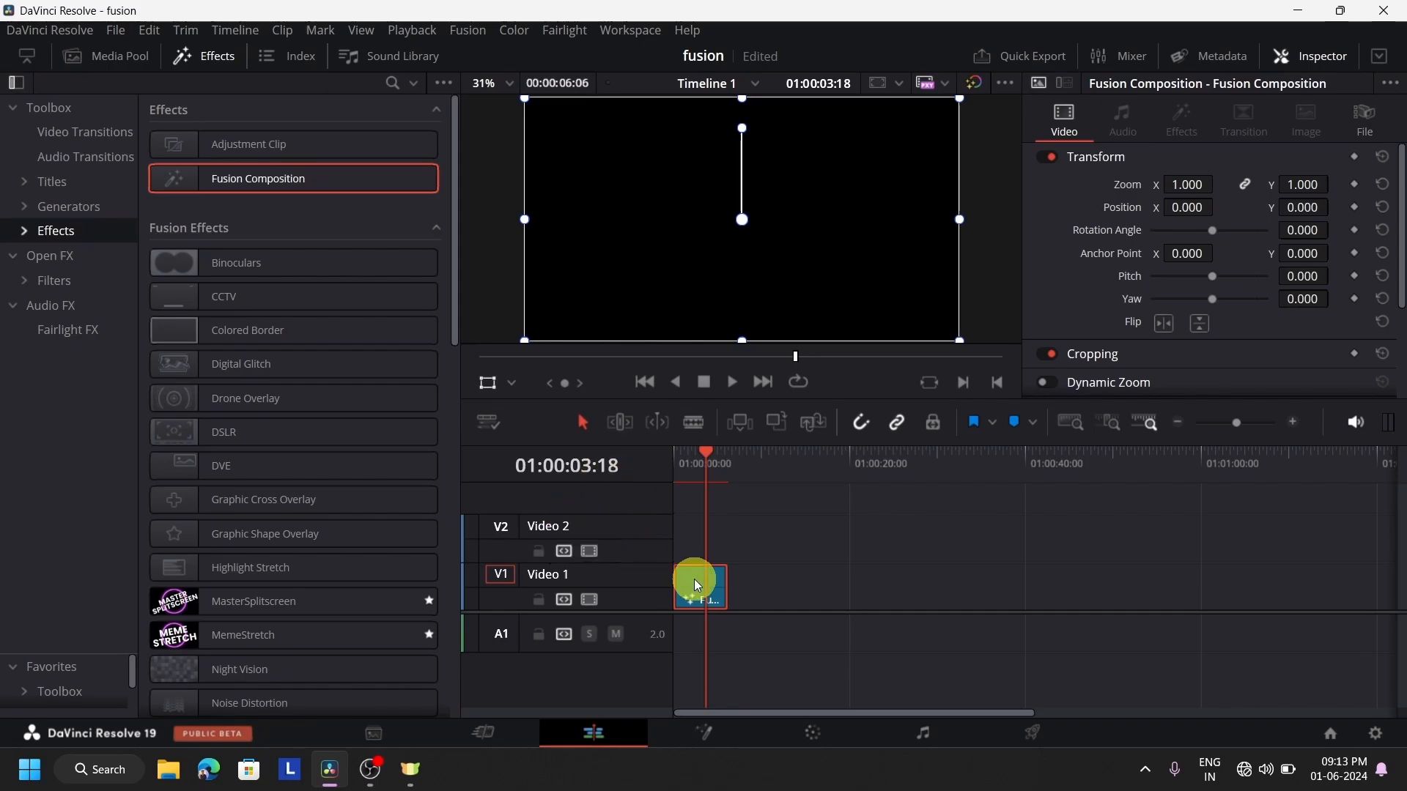
key(Delete)
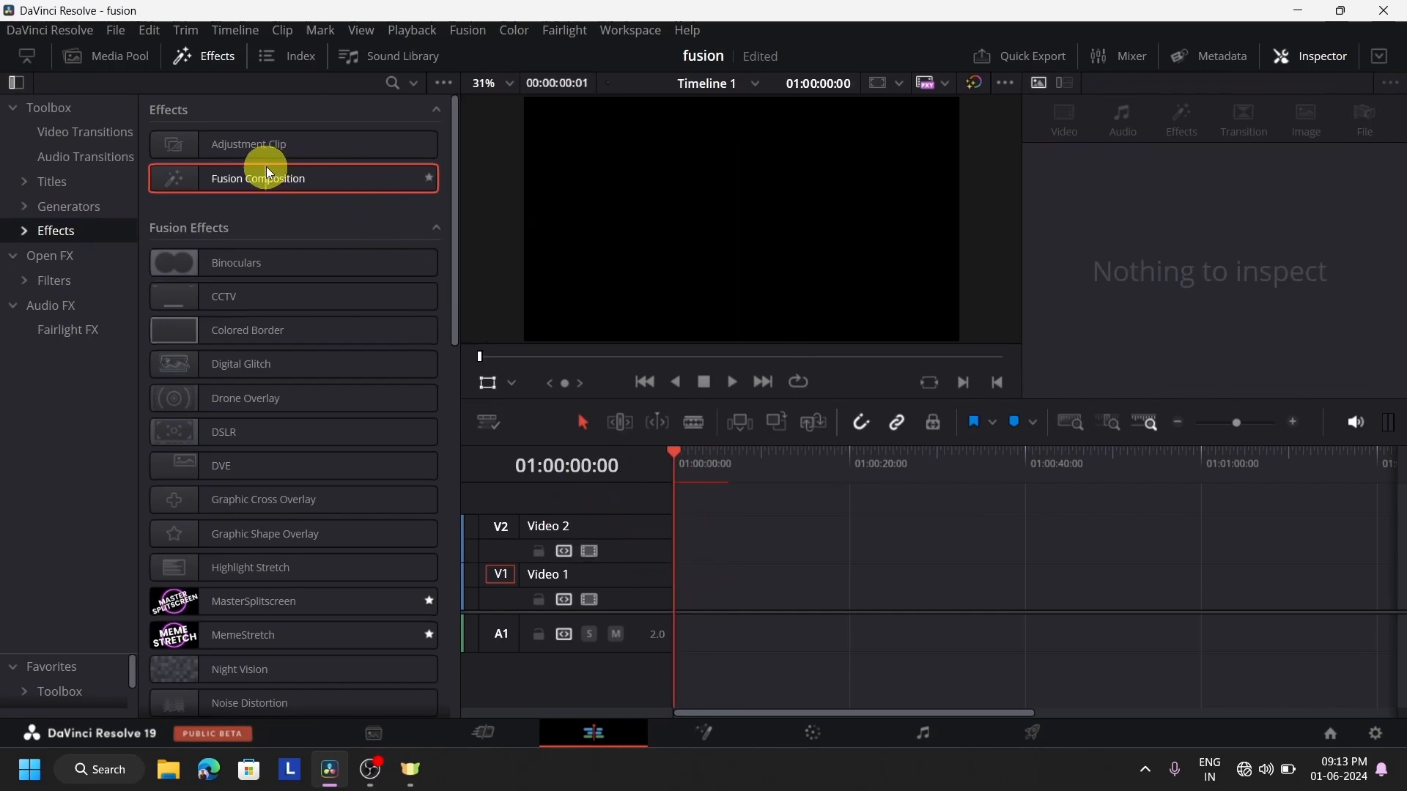
Place a new Fusion Composition clip on the Video 1 track and open it on the Fusion page
drag(264, 178, 770, 595)
click(784, 454)
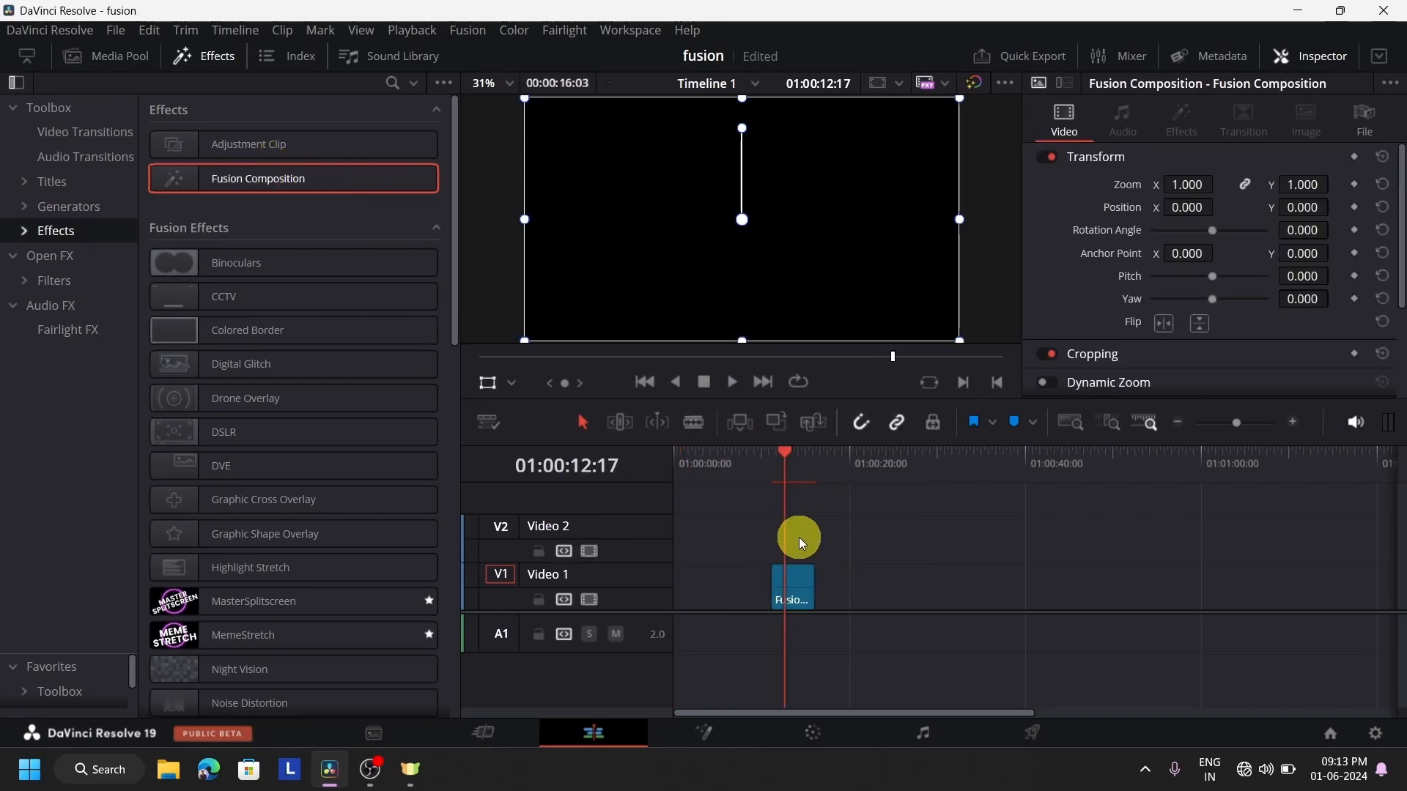
click(719, 736)
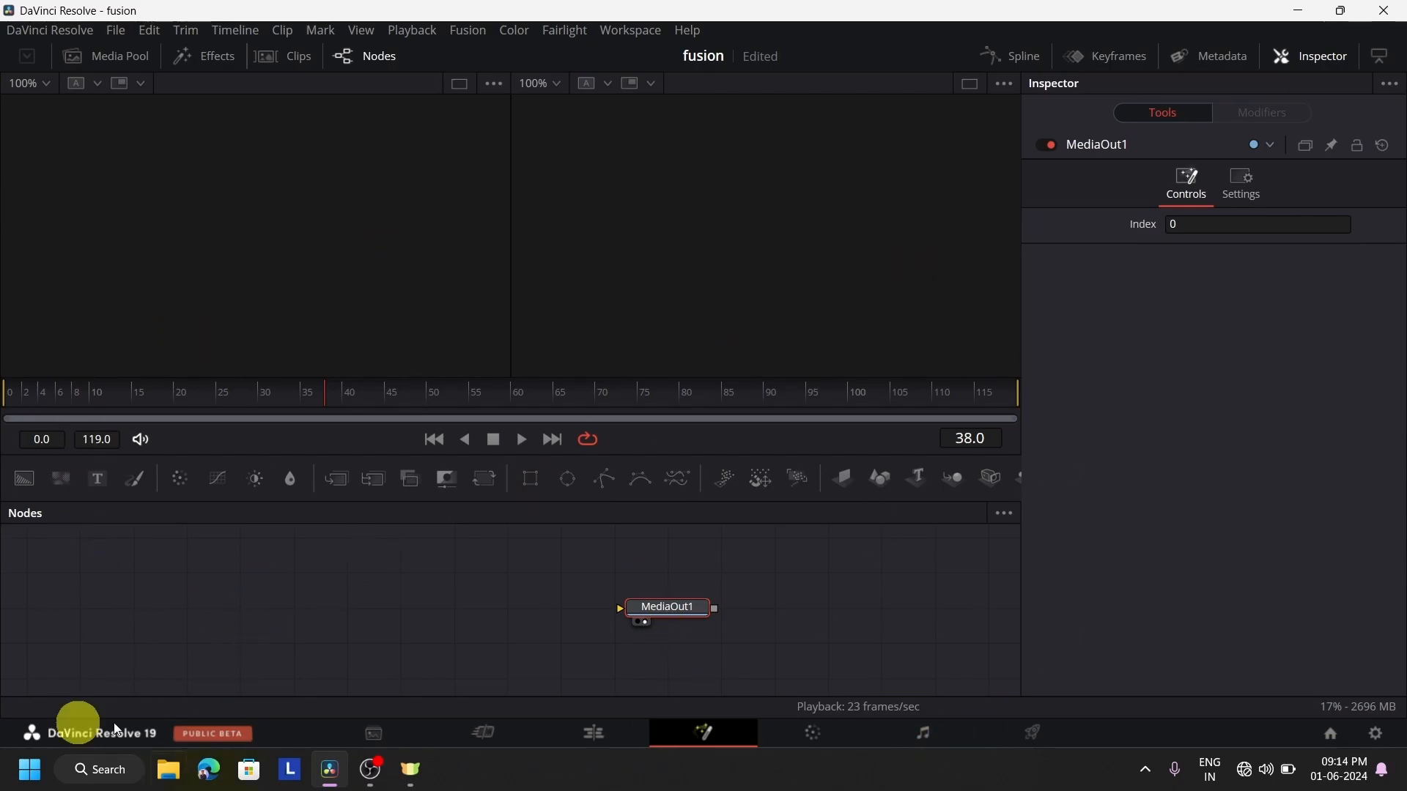
Add a Background node feeding MediaOut1 and color it turquoise (red 0.098, green 0.722, blue 0.792)
drag(24, 482, 637, 610)
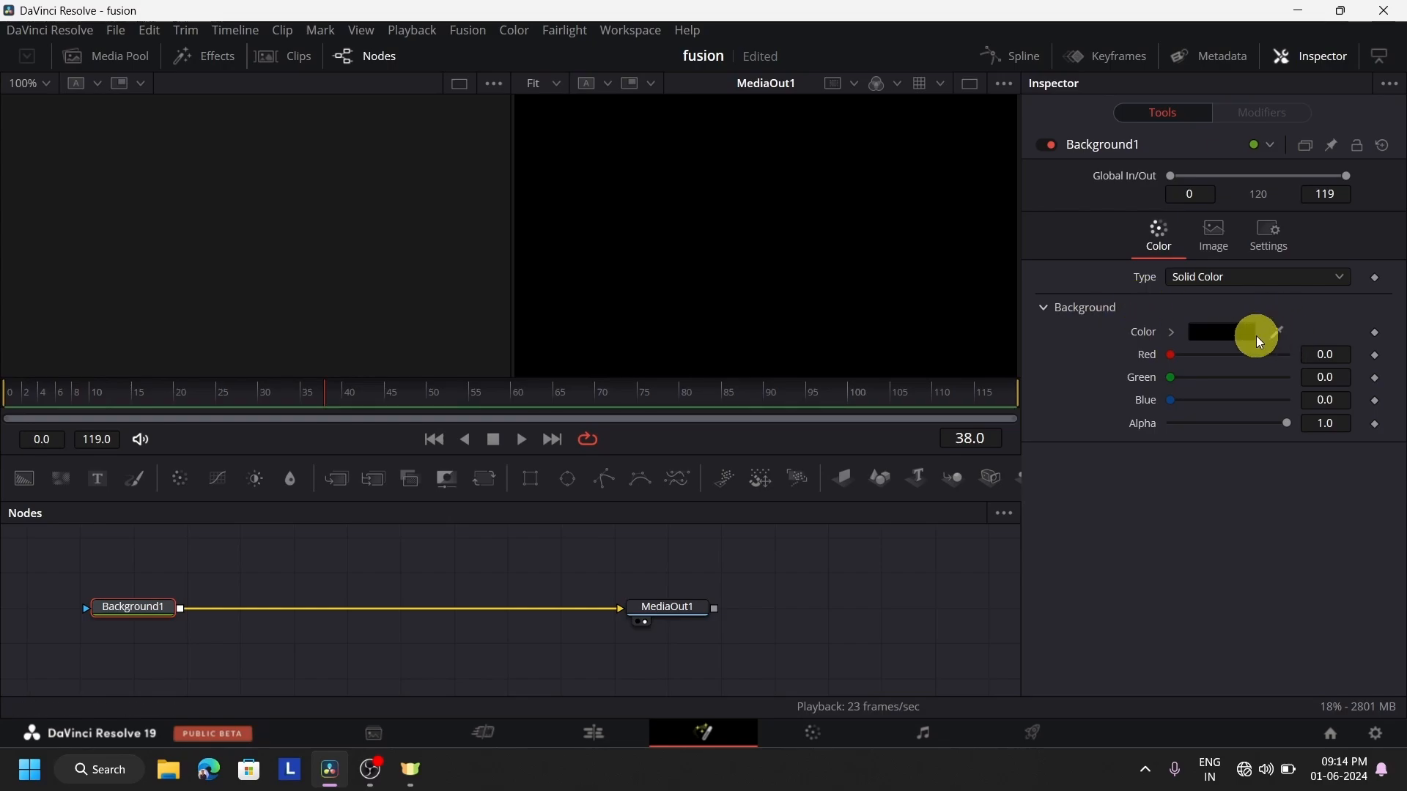
click(1216, 337)
drag(832, 363, 745, 259)
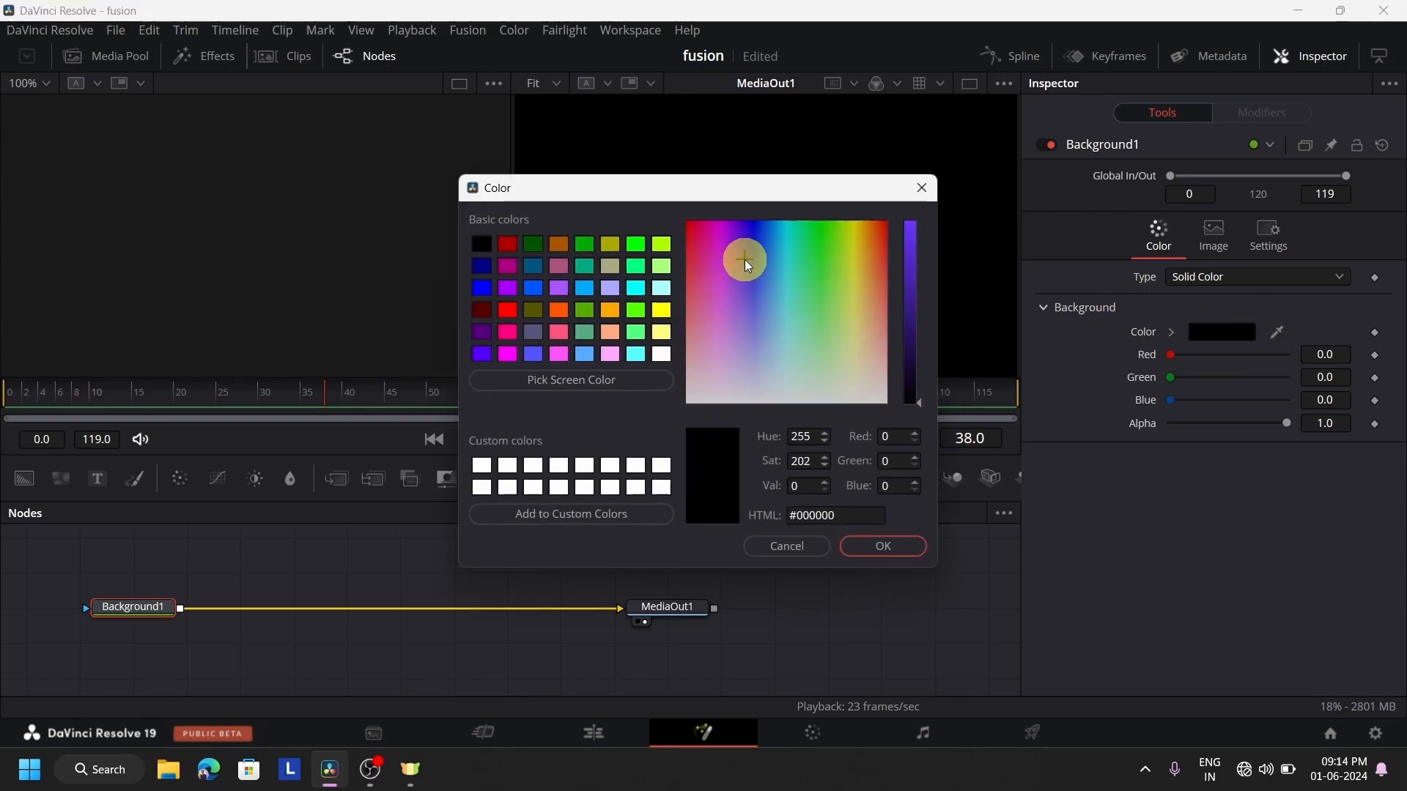
mouse_move(909, 261)
mouse_down()
mouse_move(916, 235)
mouse_move(917, 261)
mouse_up()
click(879, 546)
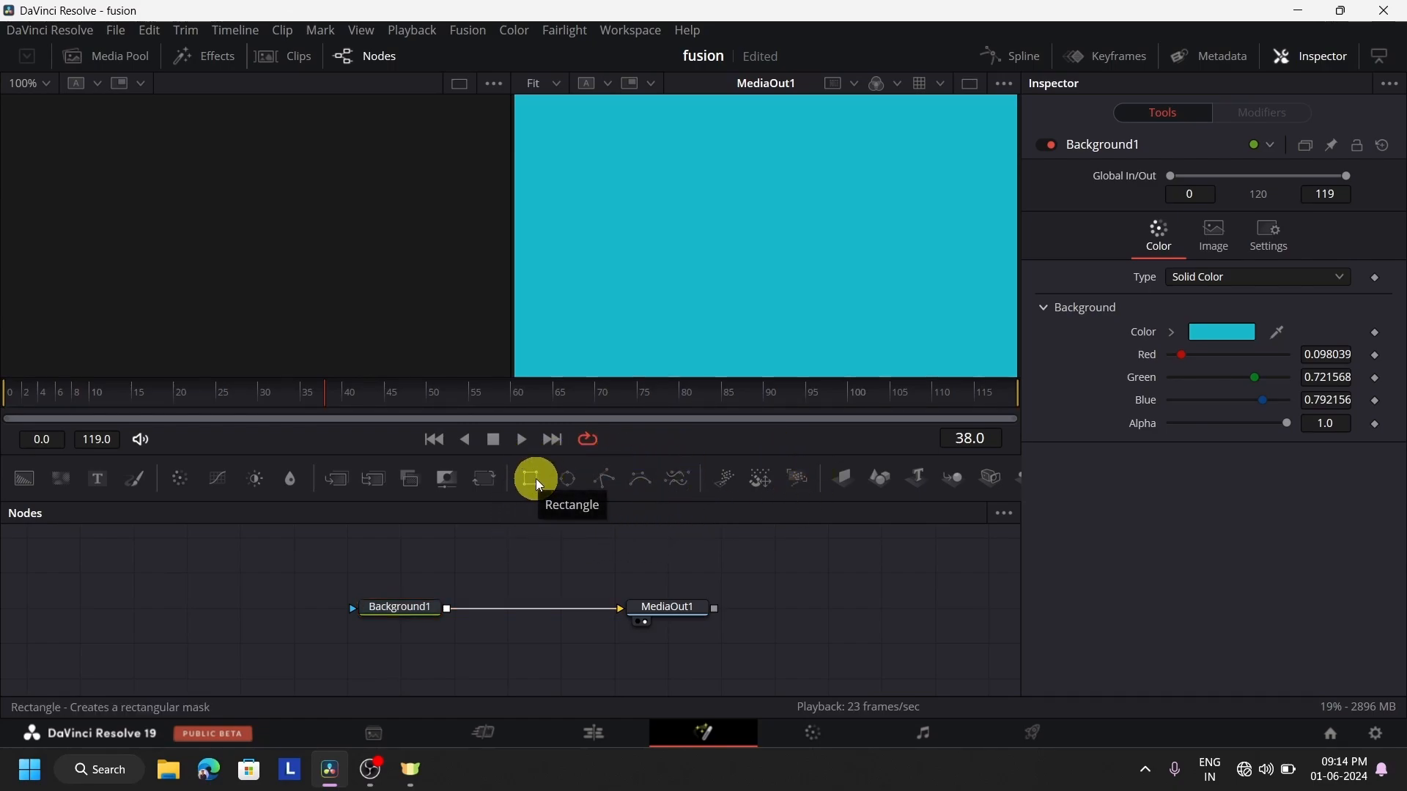
Add a Rectangle mask node, connect it to Background1's mask input, and show the mask in the first viewer
drag(537, 480, 253, 600)
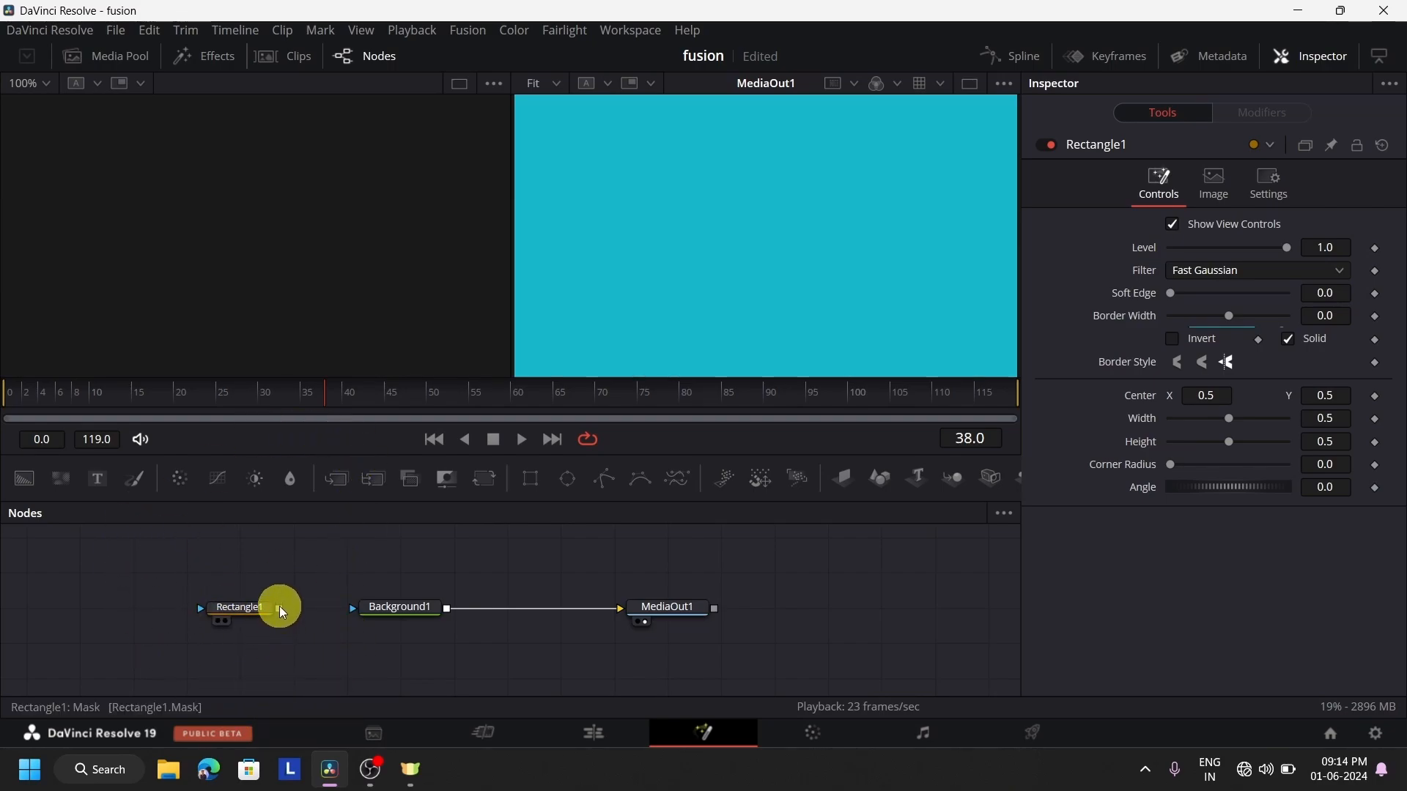
drag(280, 615, 354, 614)
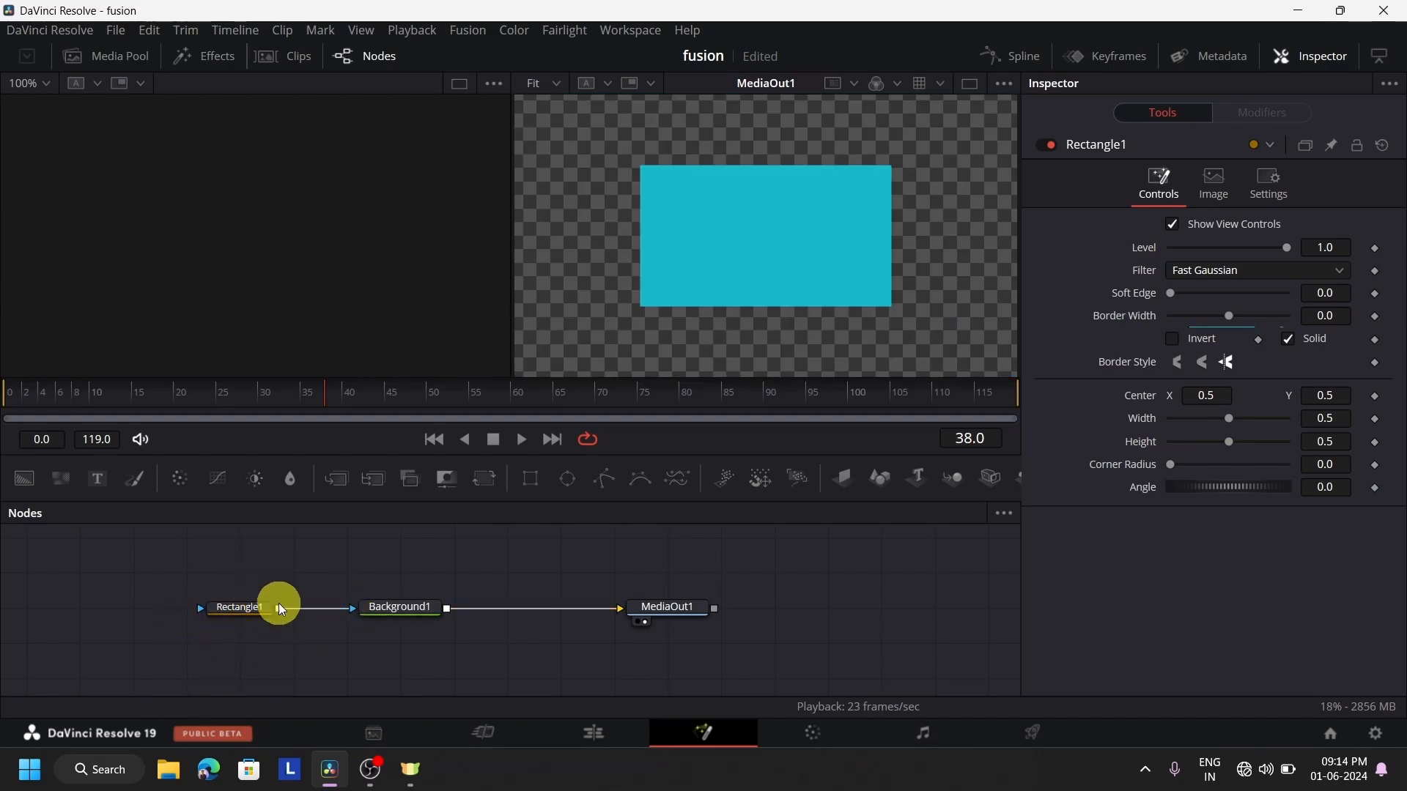
click(242, 610)
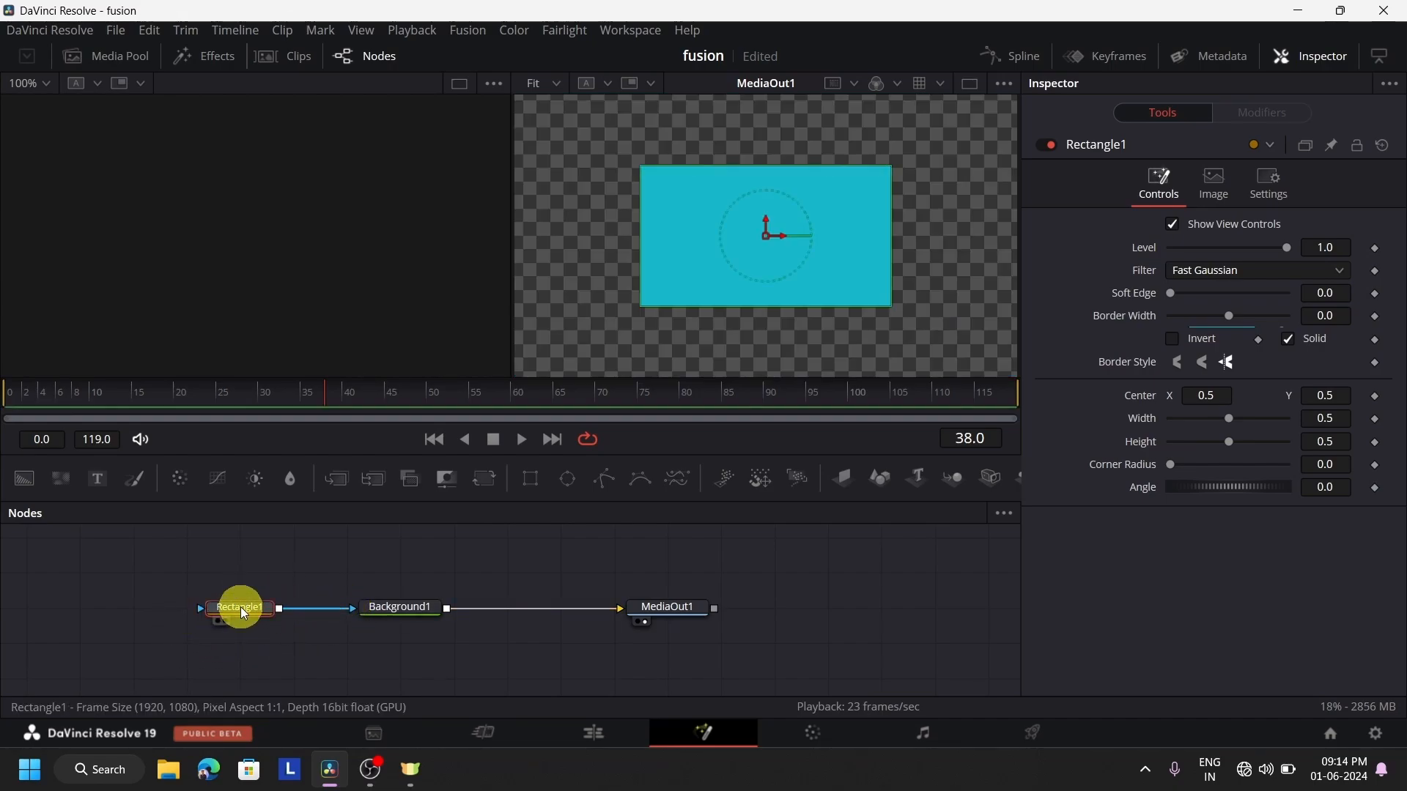
key(1)
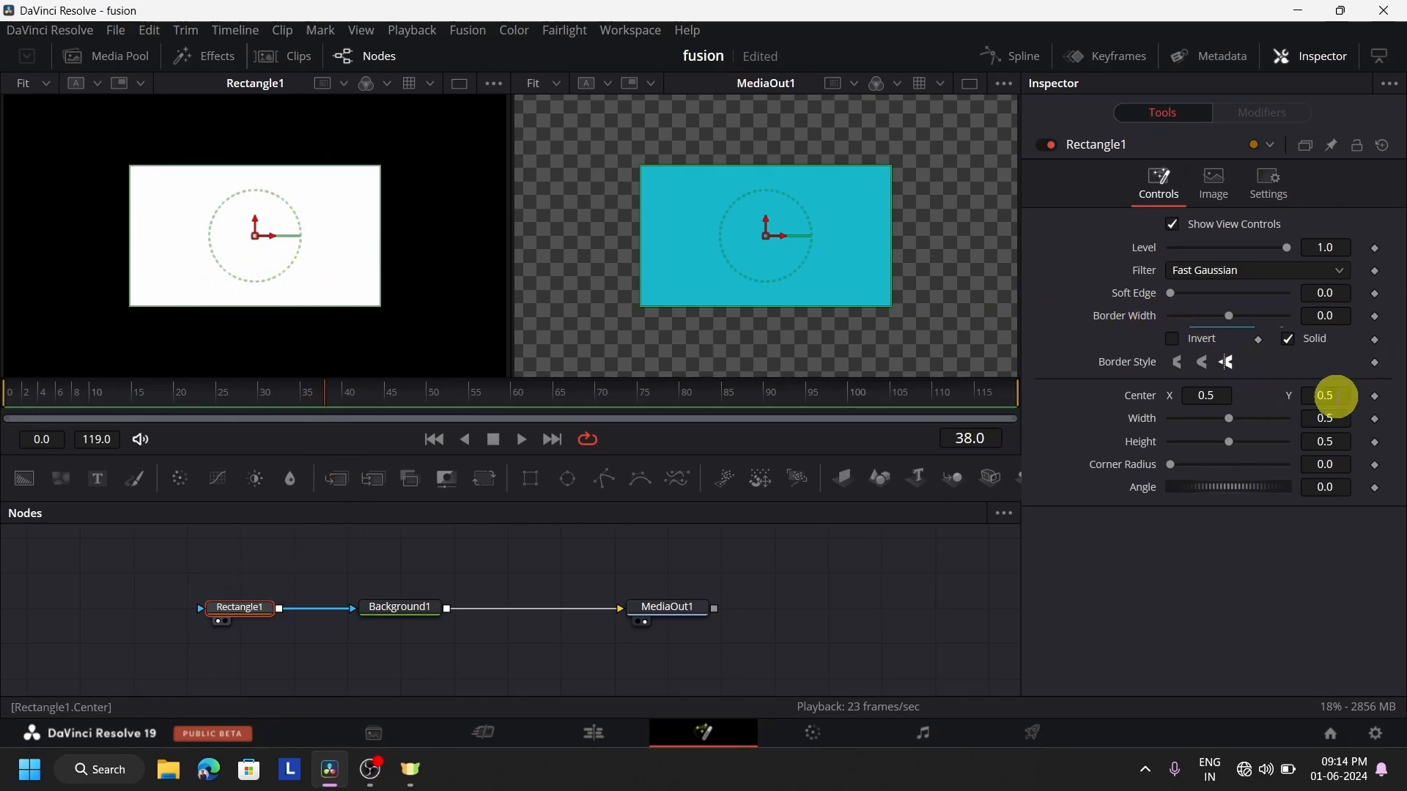
Resize Rectangle1 to width 0.433 and height 0.787 and move its center to about X 0.40, Y 0.46
mouse_move(1229, 420)
mouse_down()
mouse_move(1268, 413)
mouse_move(1204, 430)
mouse_move(1222, 429)
mouse_up()
mouse_move(256, 236)
mouse_down()
mouse_move(258, 220)
mouse_move(259, 235)
mouse_move(195, 179)
mouse_move(280, 342)
mouse_move(195, 210)
mouse_move(131, 249)
mouse_move(195, 259)
mouse_up()
click(401, 604)
click(246, 606)
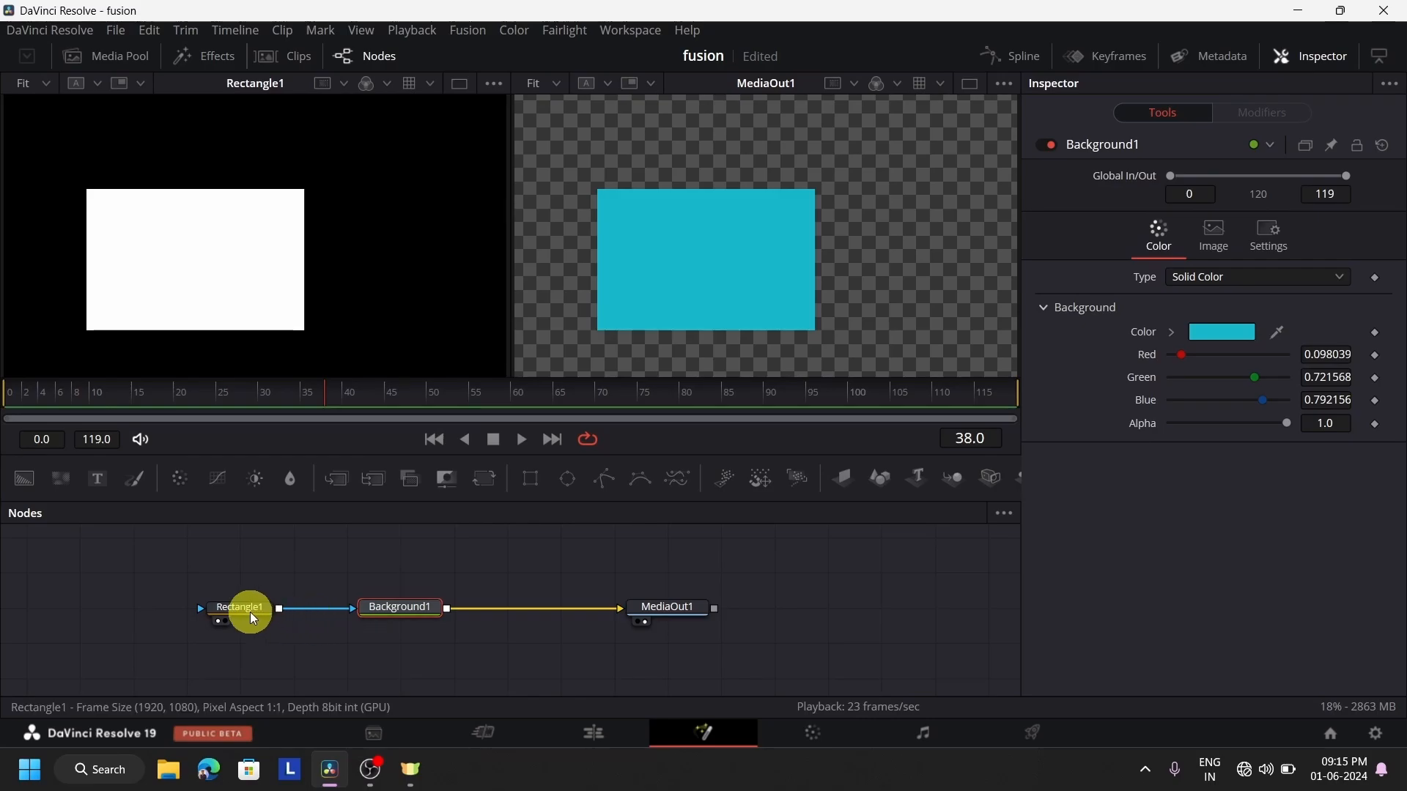
click(212, 288)
drag(213, 269, 269, 268)
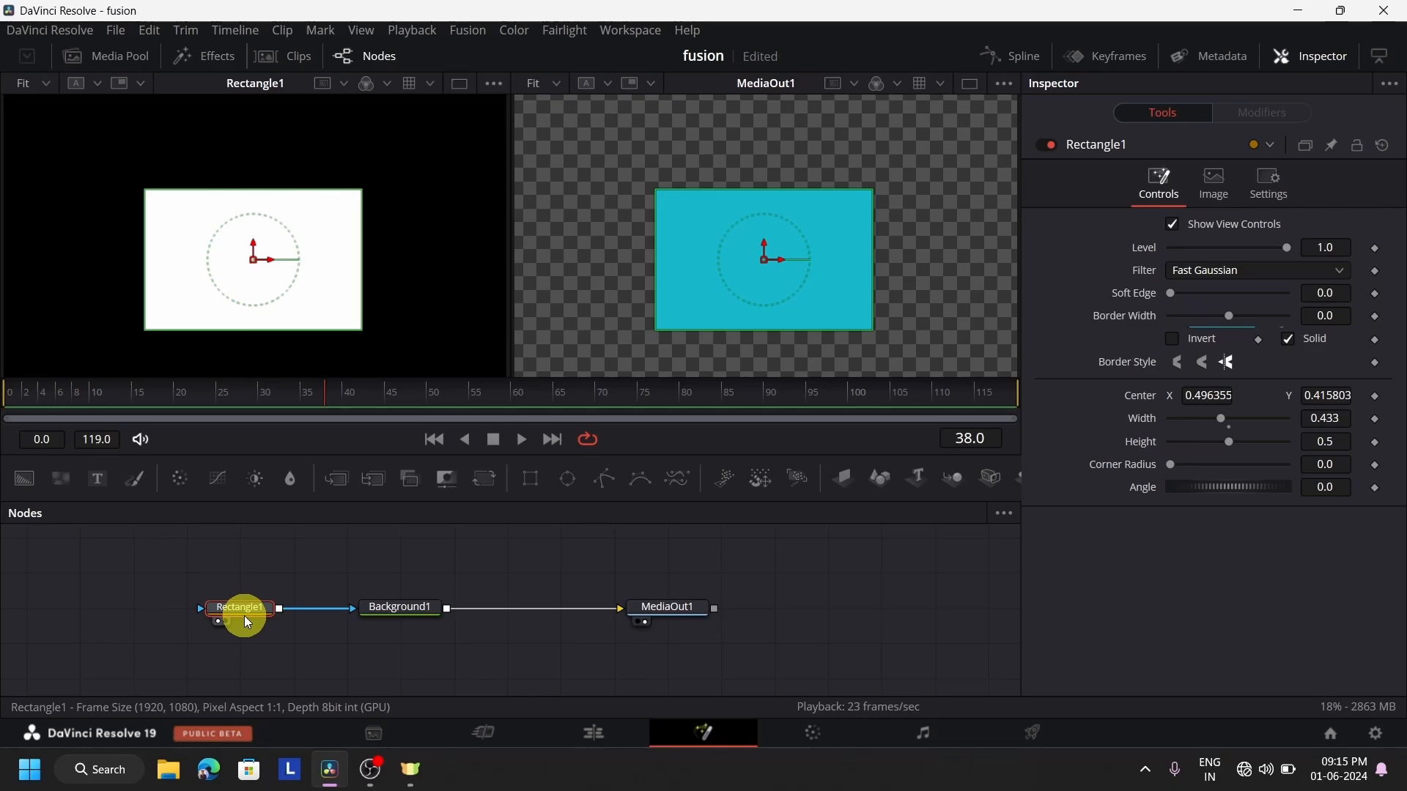
drag(770, 261, 716, 245)
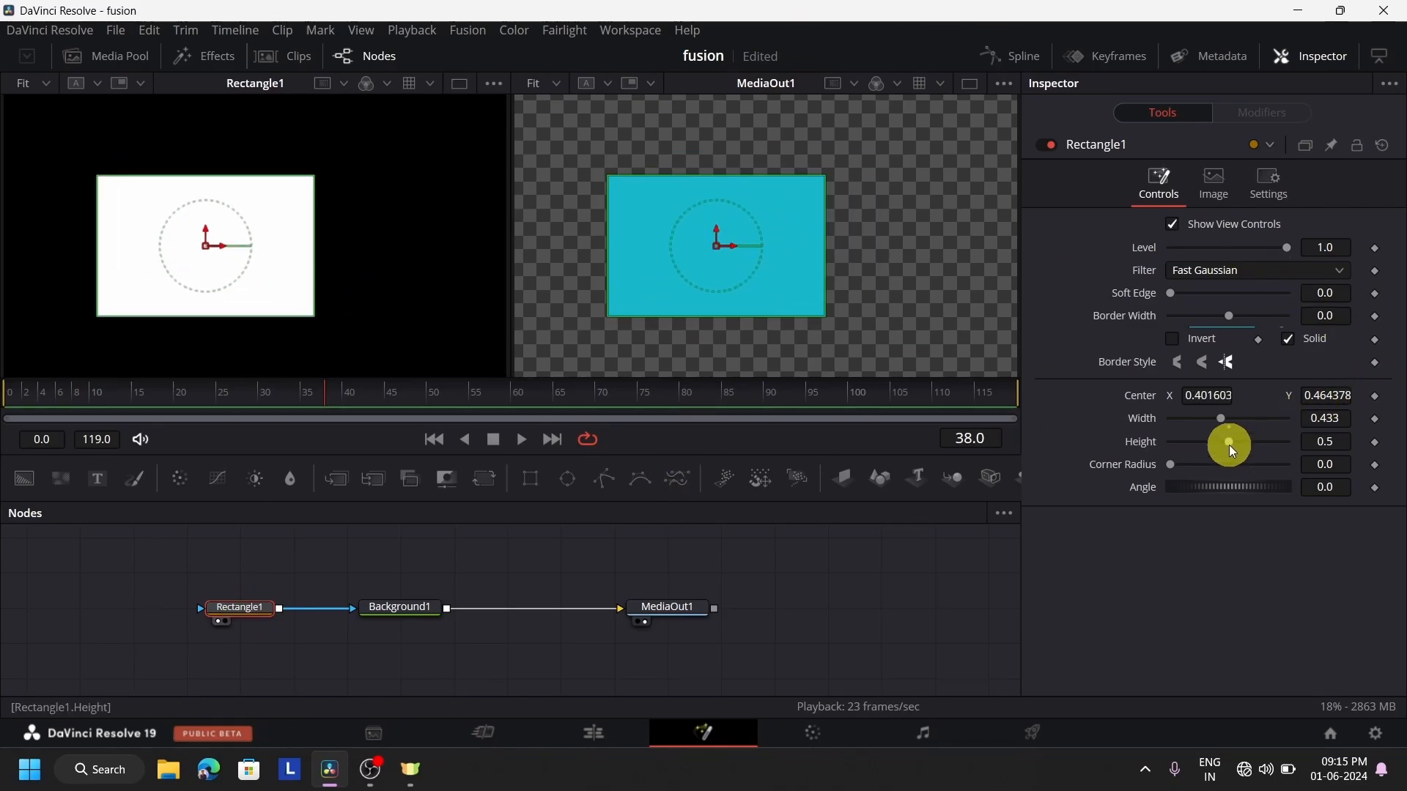
drag(1230, 447, 1260, 437)
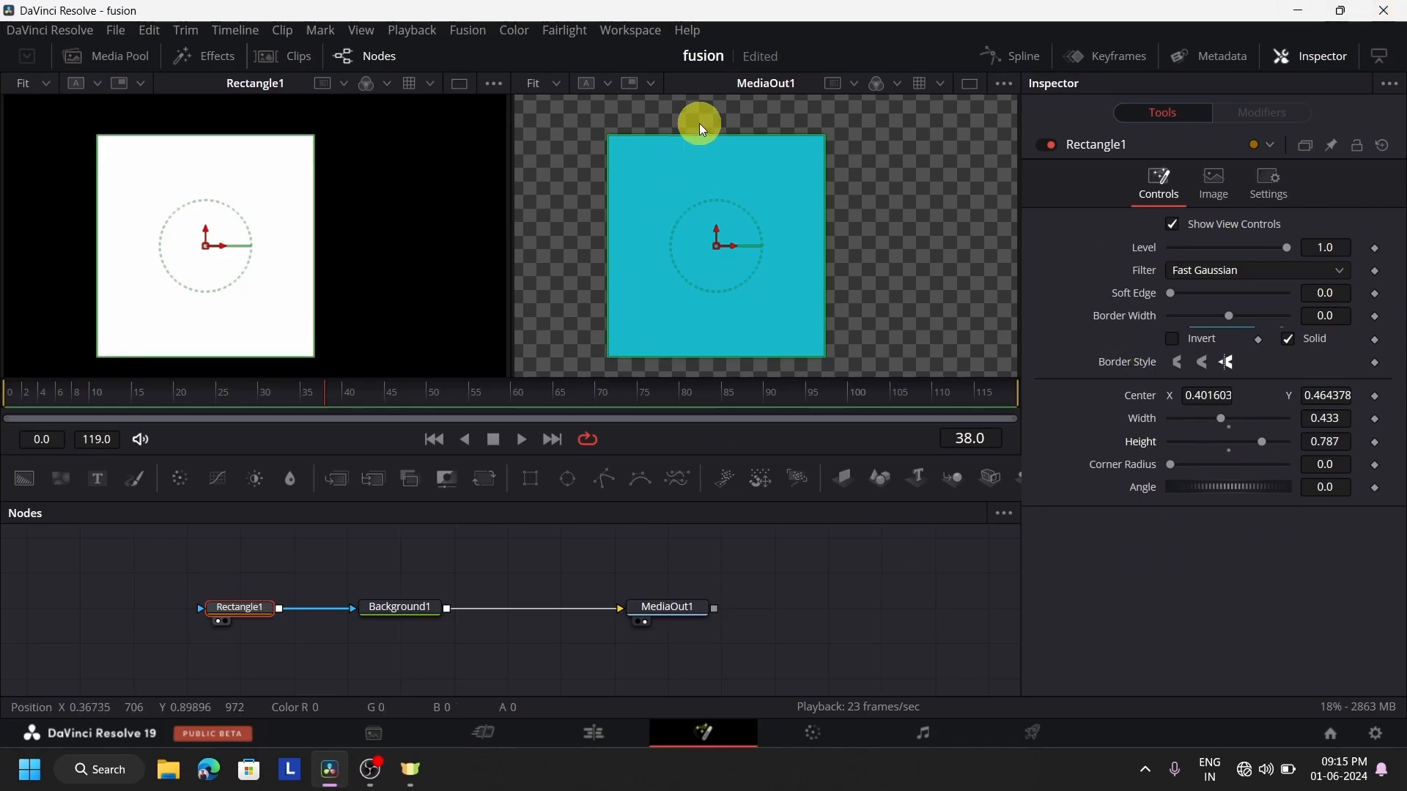
Try the Bartlett filter on the Rectangle1 mask and restore Fast Gaussian
click(1211, 271)
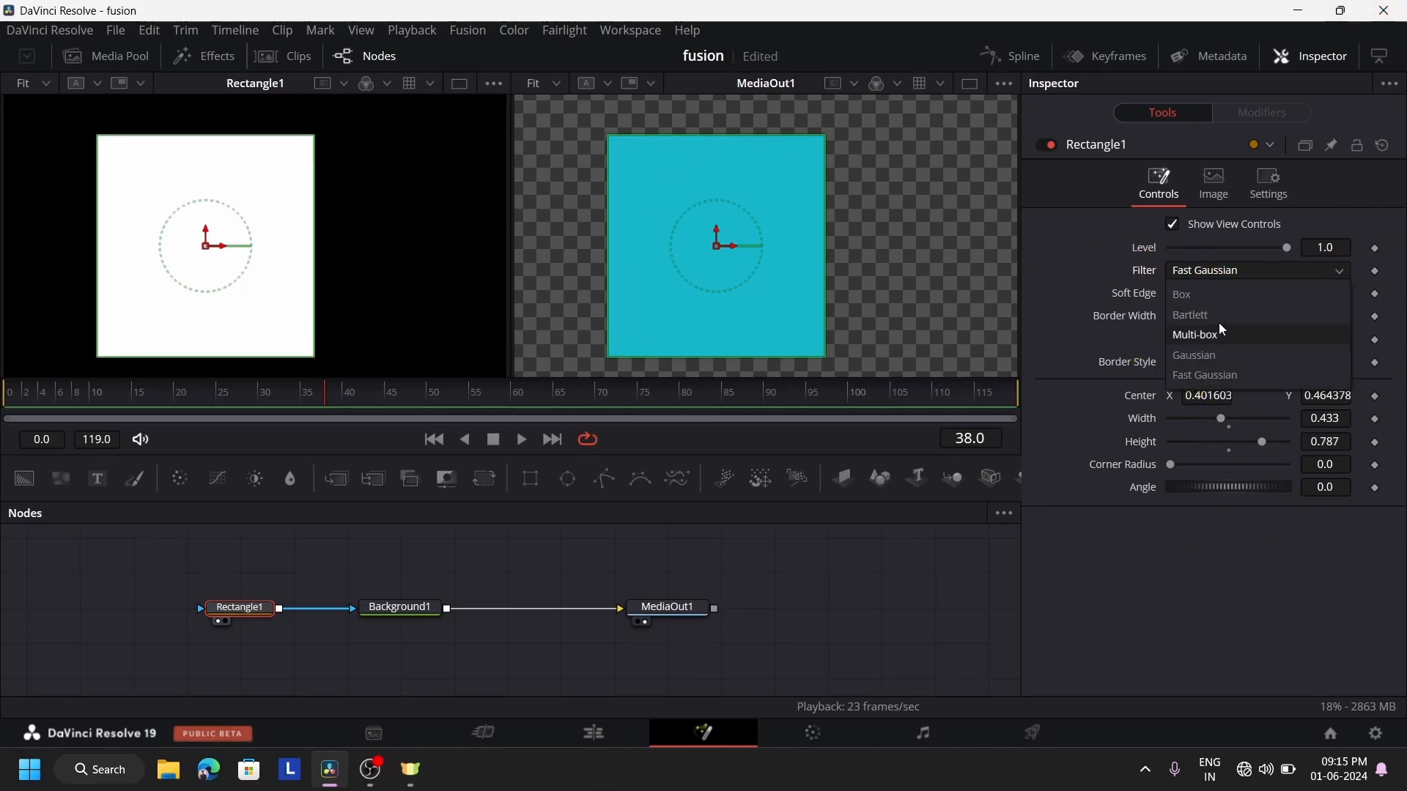
click(1216, 316)
click(1219, 267)
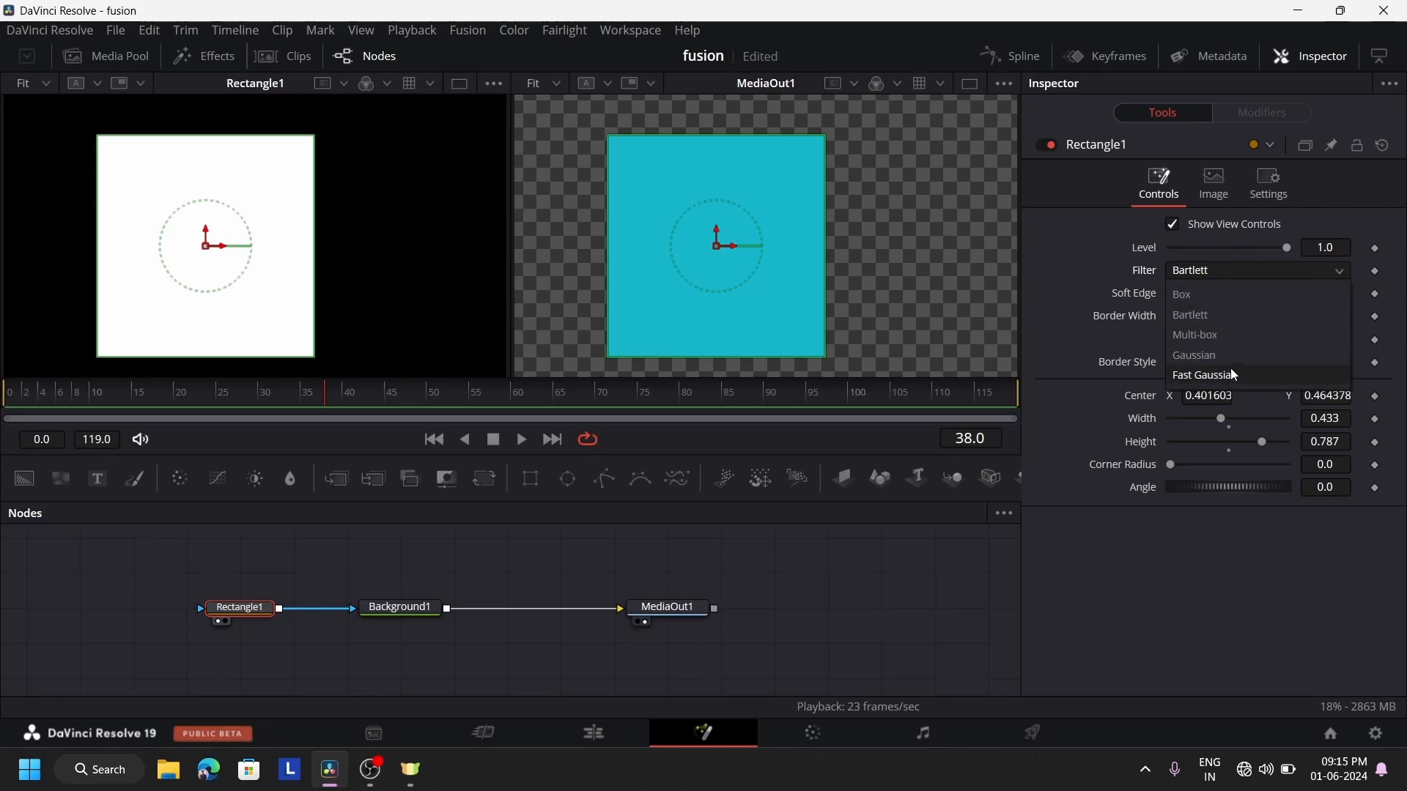
click(1235, 375)
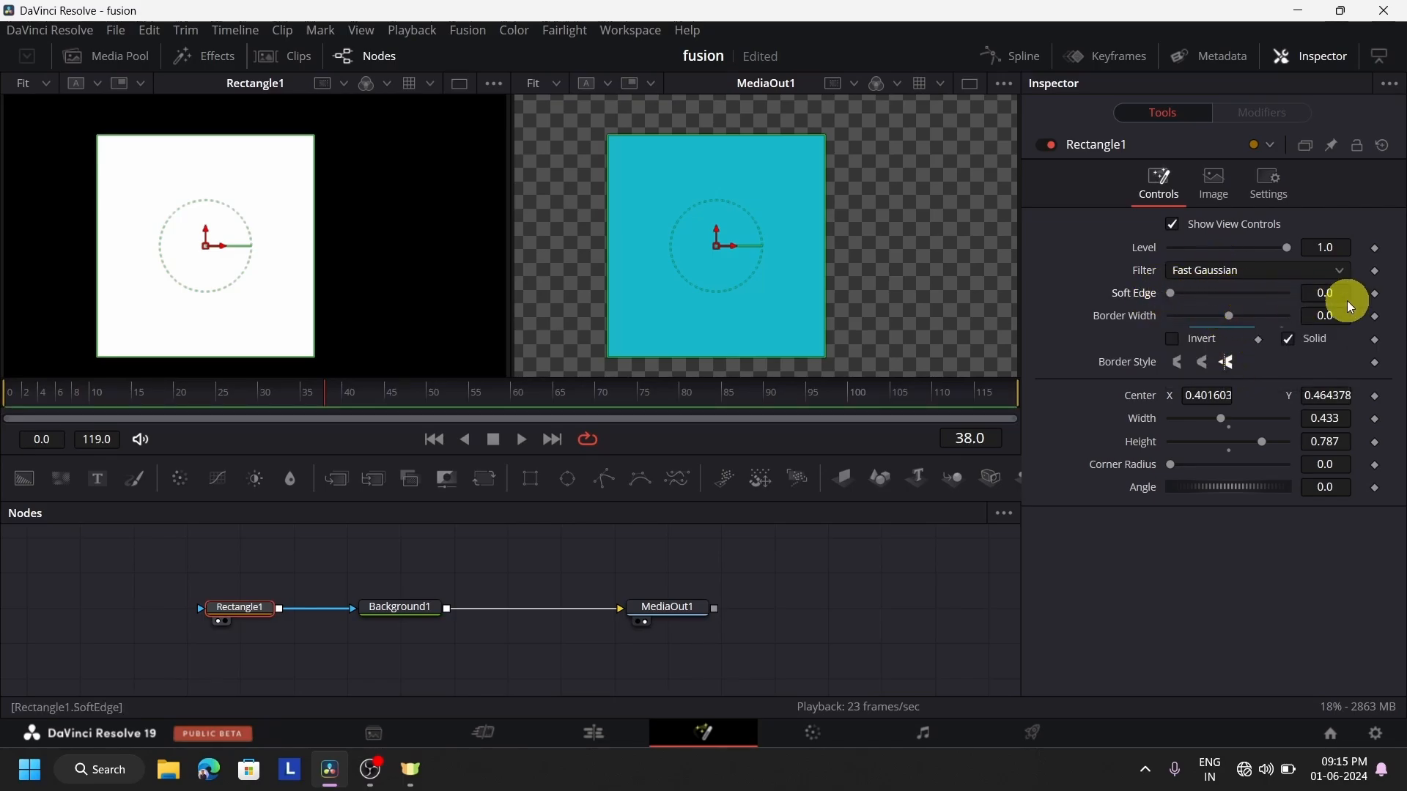
Set Rectangle1's soft edge to 0.2 and its filter to Bartlett
drag(1173, 293, 1329, 292)
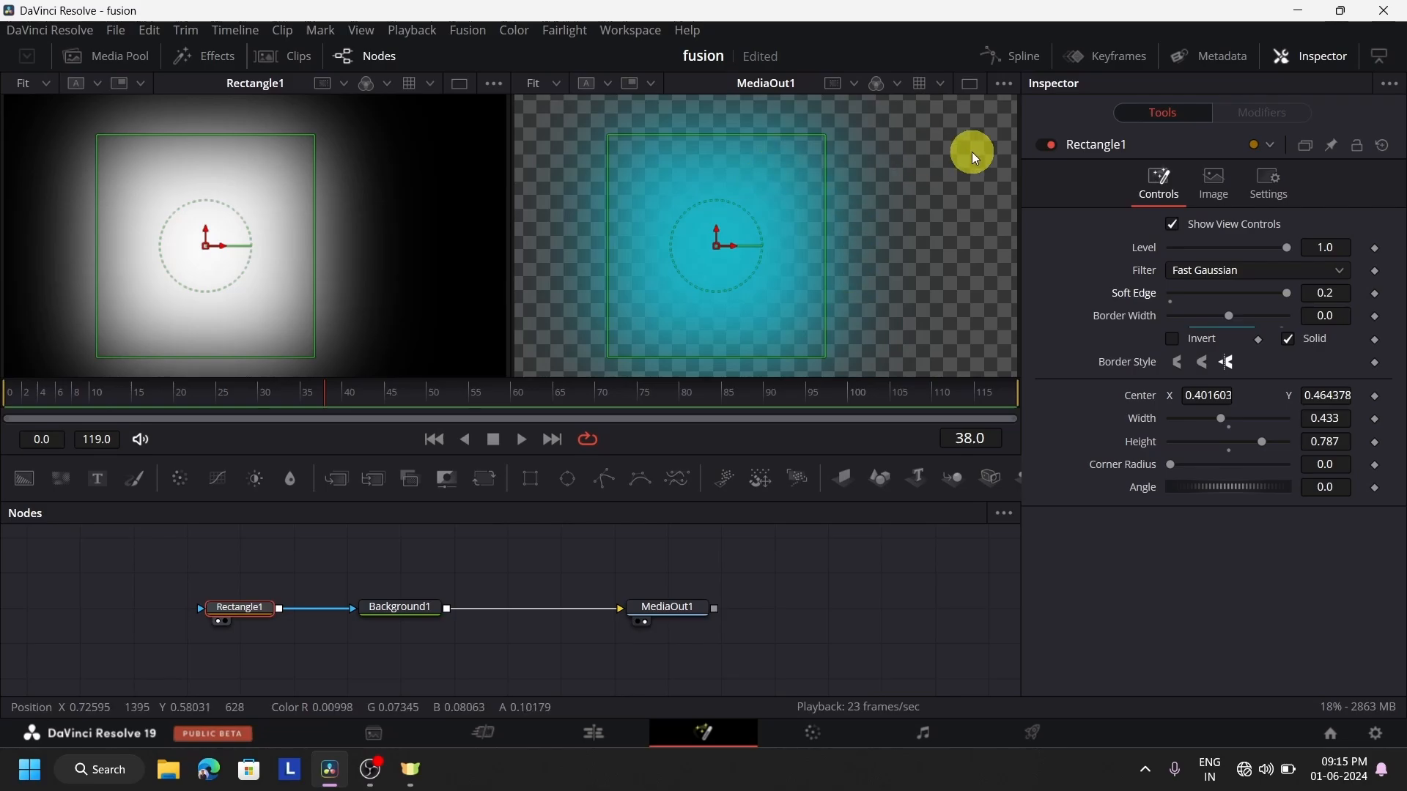
click(1236, 274)
click(1237, 307)
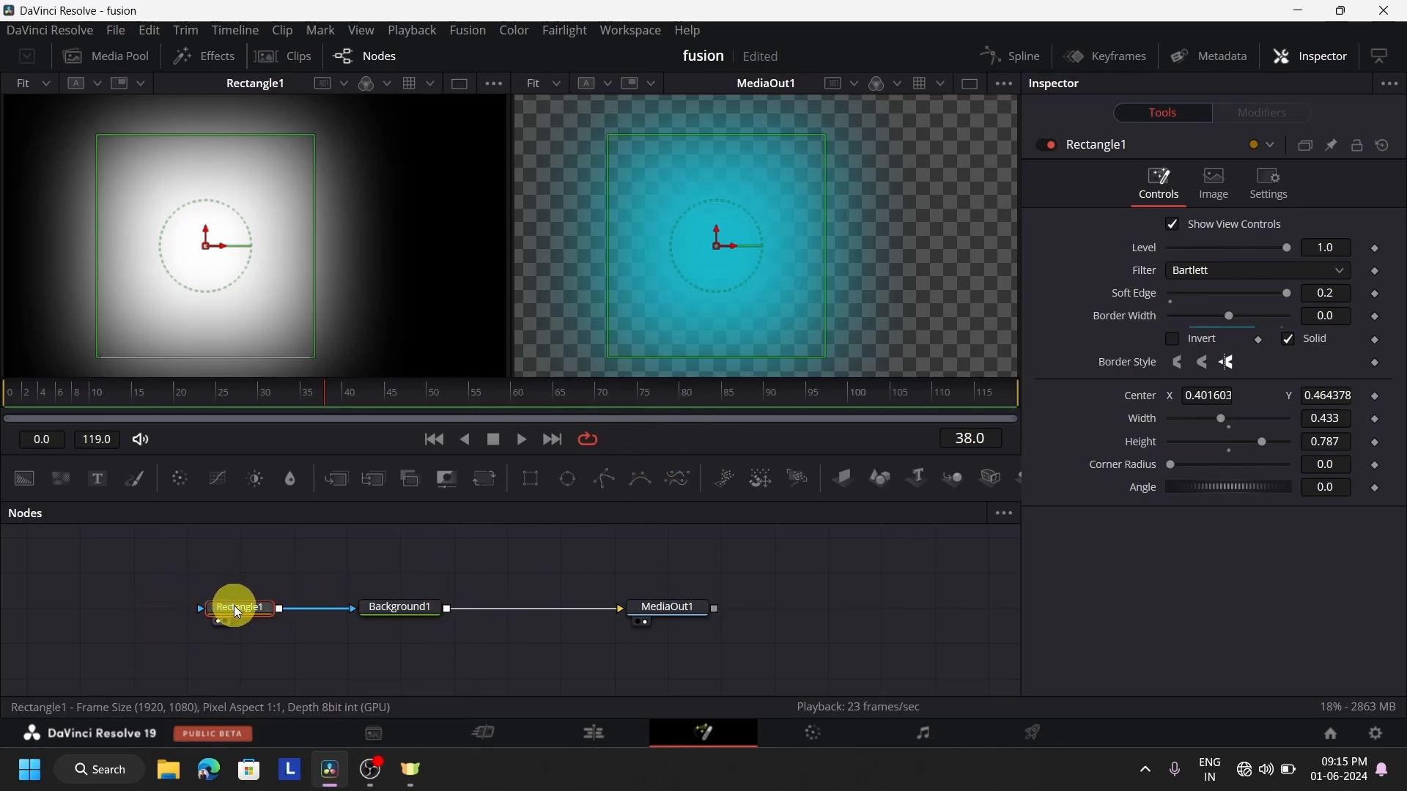
Replace the rectangle mask on Background1 with an Ellipse mask and move its center to about X 0.60, Y 0.53
key(Delete)
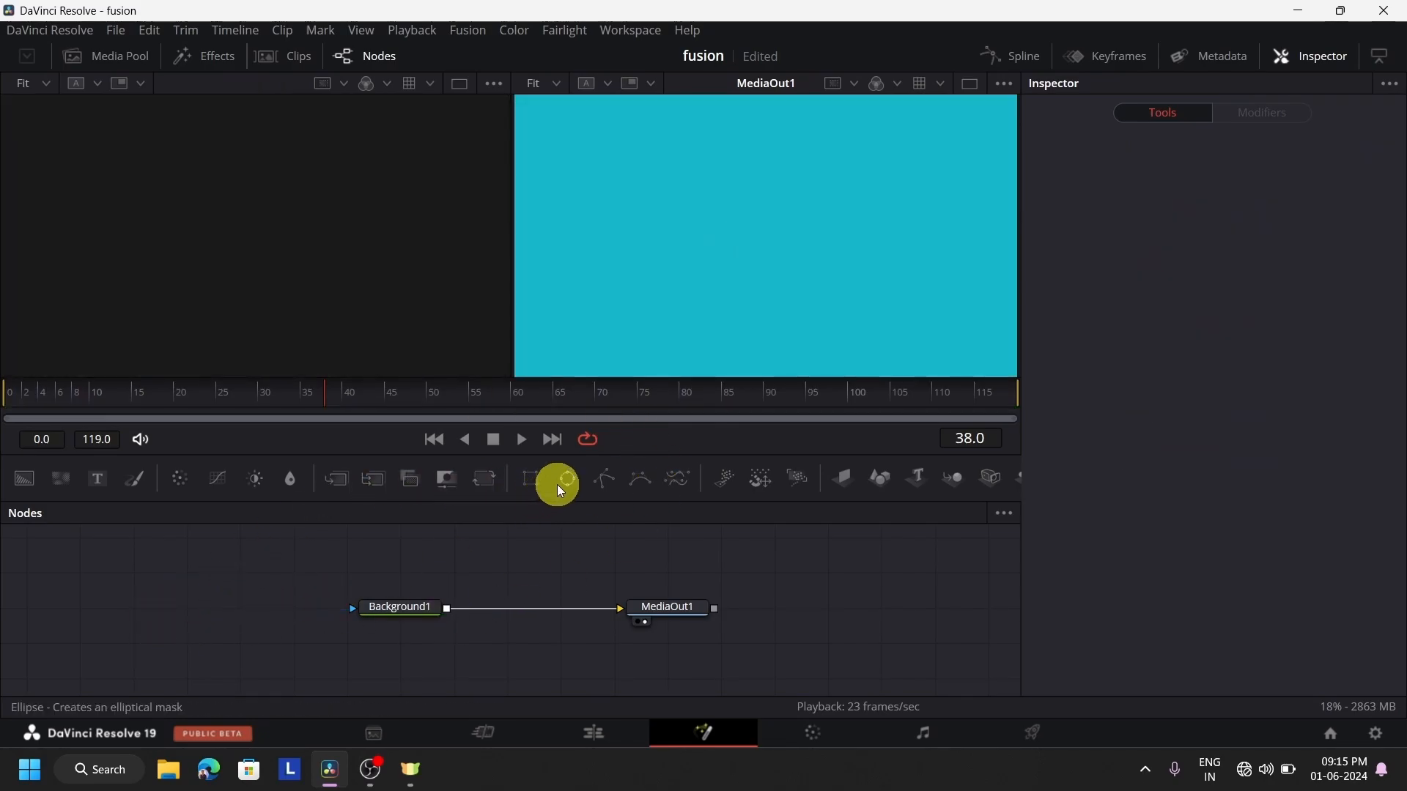
drag(563, 482, 356, 608)
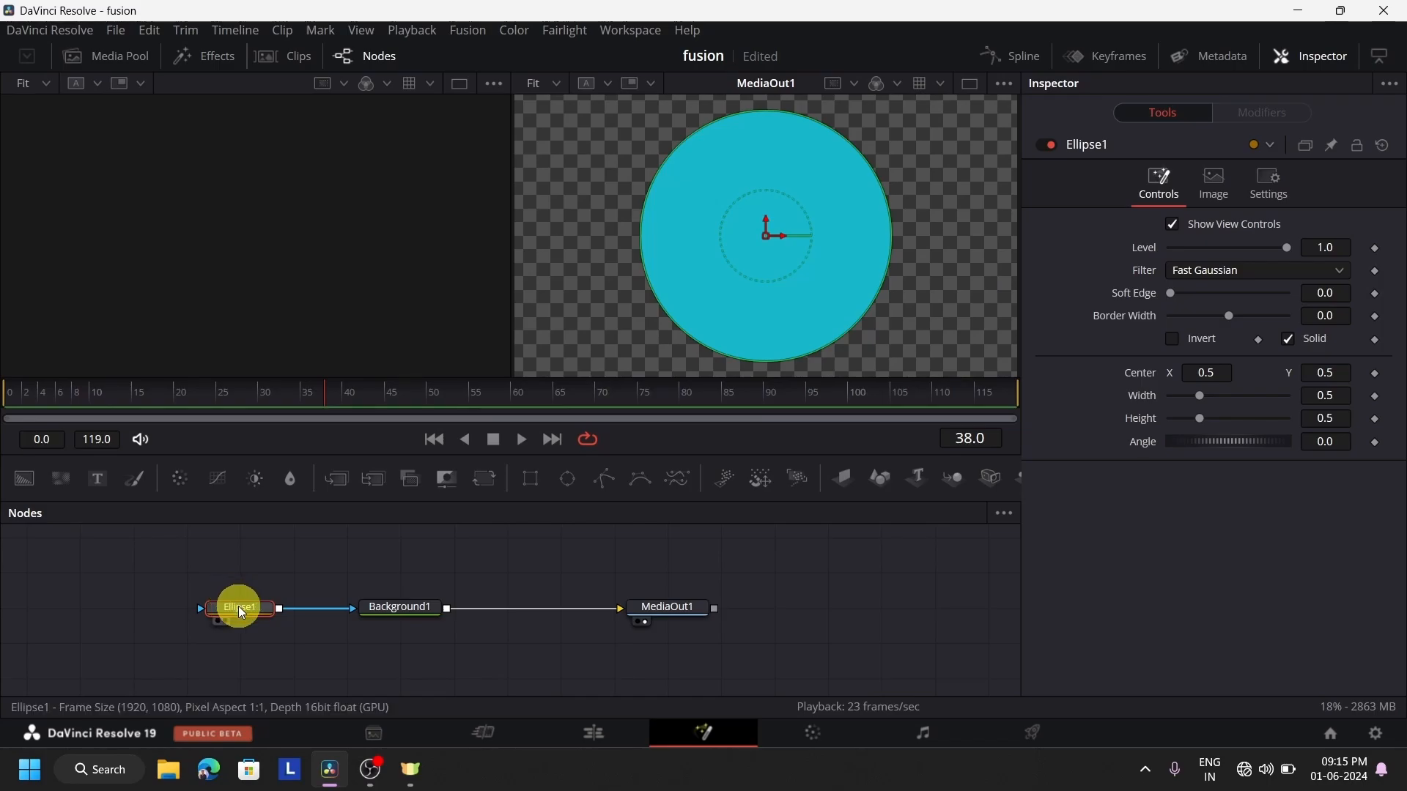
key(1)
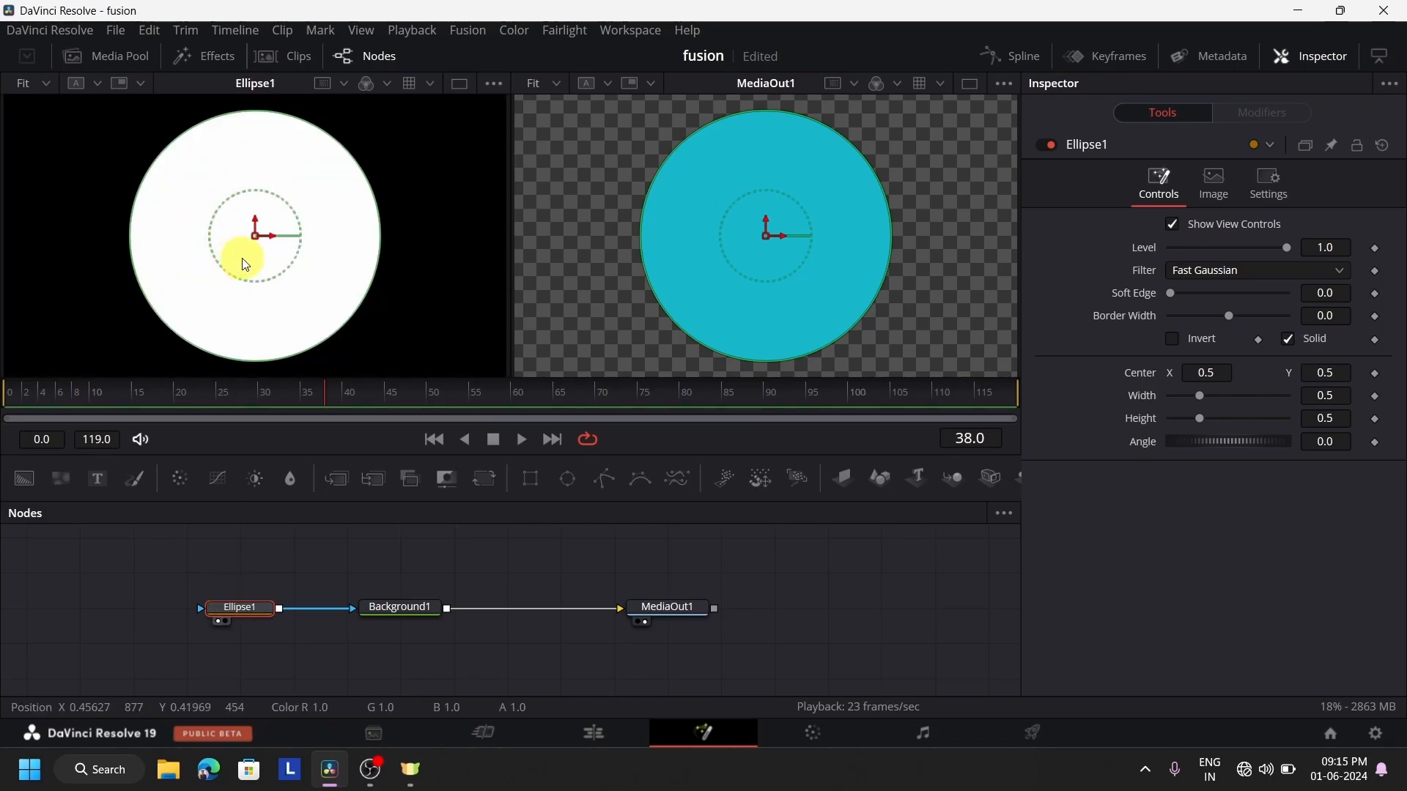
drag(259, 247, 306, 226)
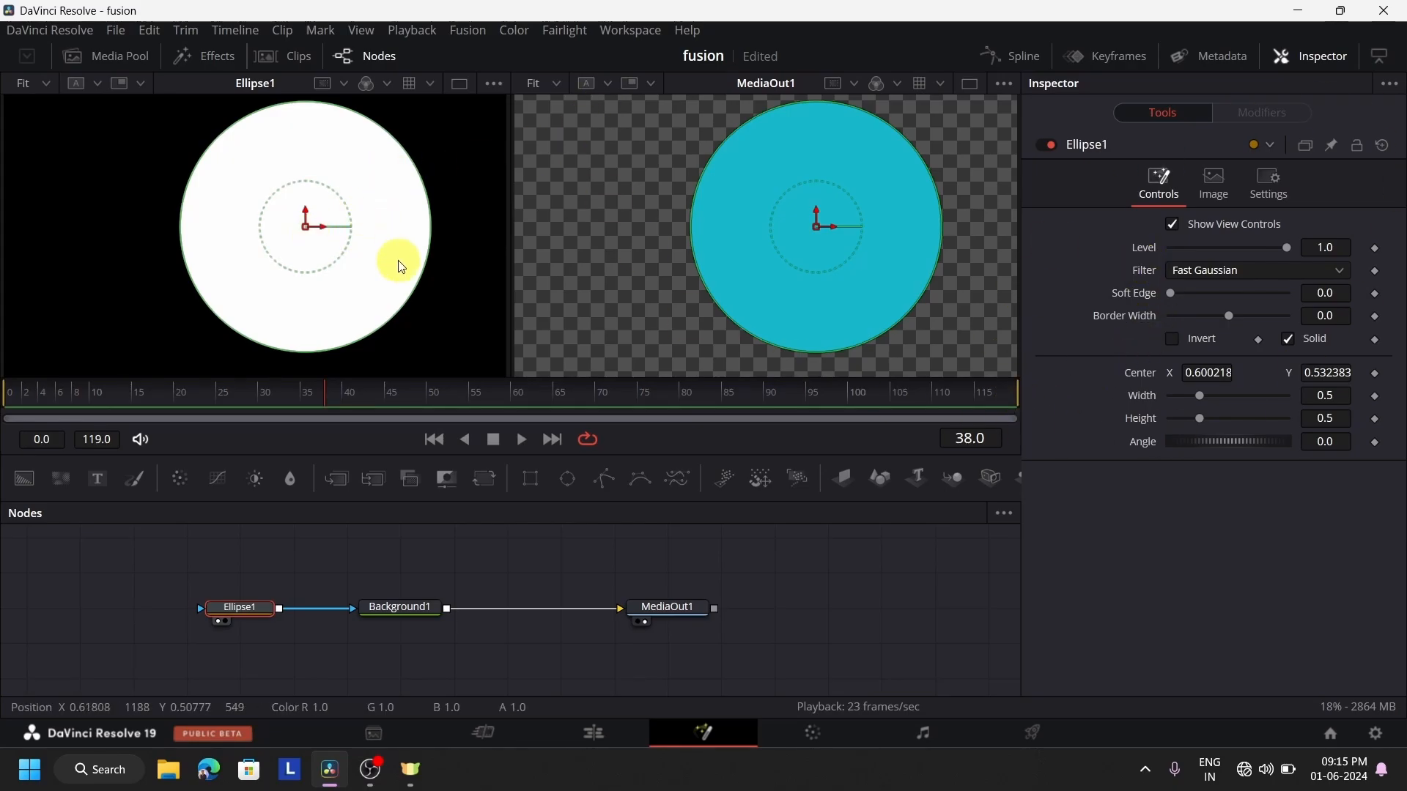
Replace Background1 with the ocean-villa woman clip from the media pool, feeding MediaOut1 and masked by Ellipse1
click(423, 614)
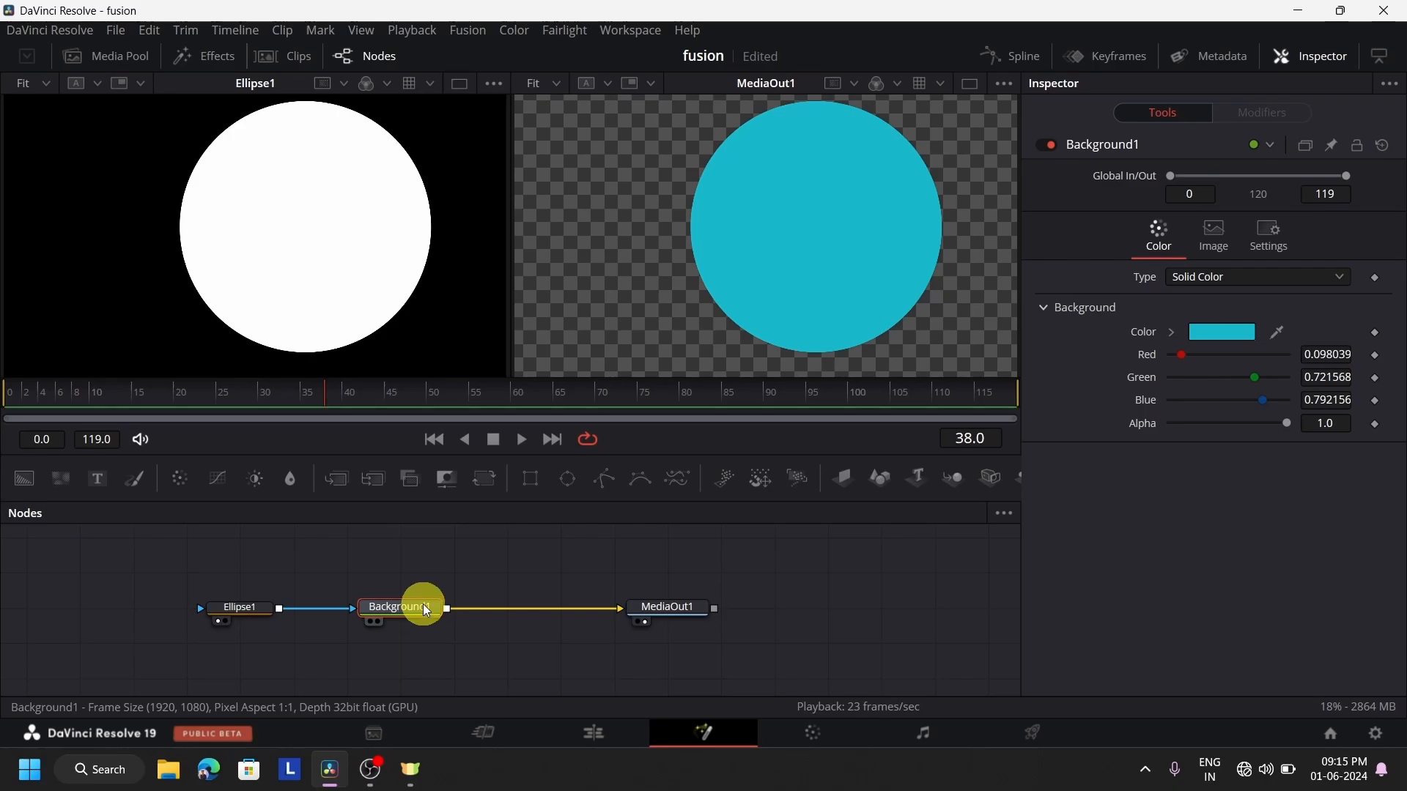
key(Delete)
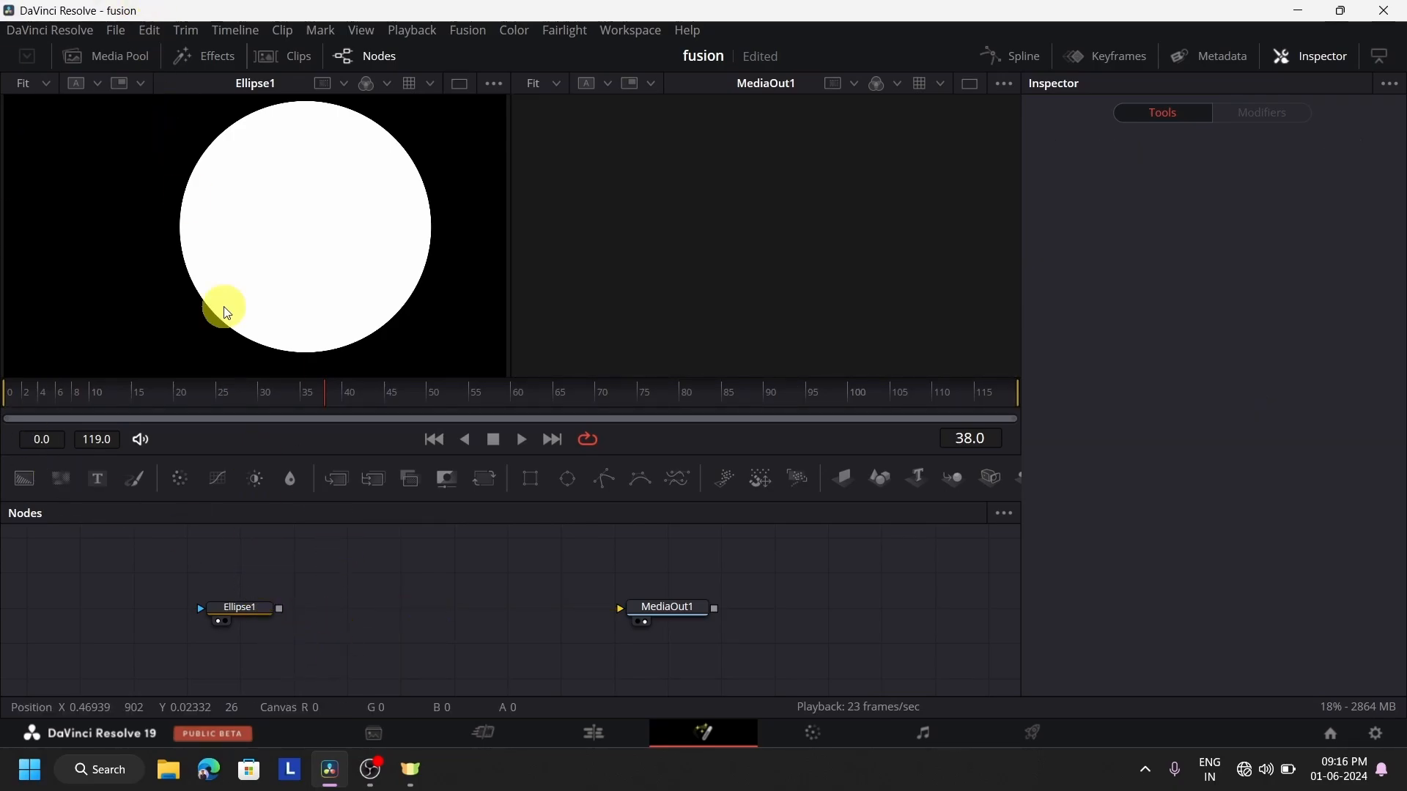
click(114, 58)
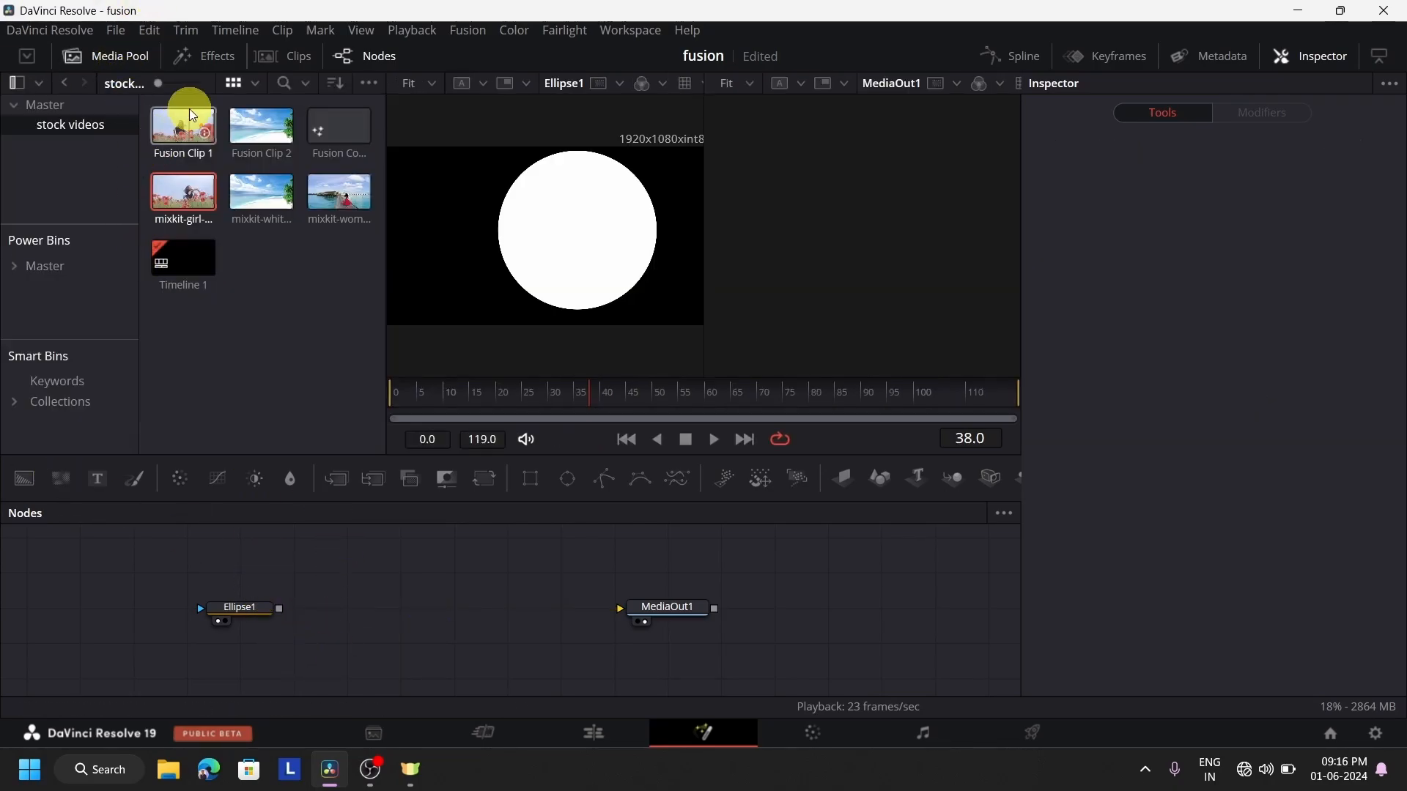
click(338, 203)
drag(338, 202, 621, 609)
drag(283, 609, 429, 614)
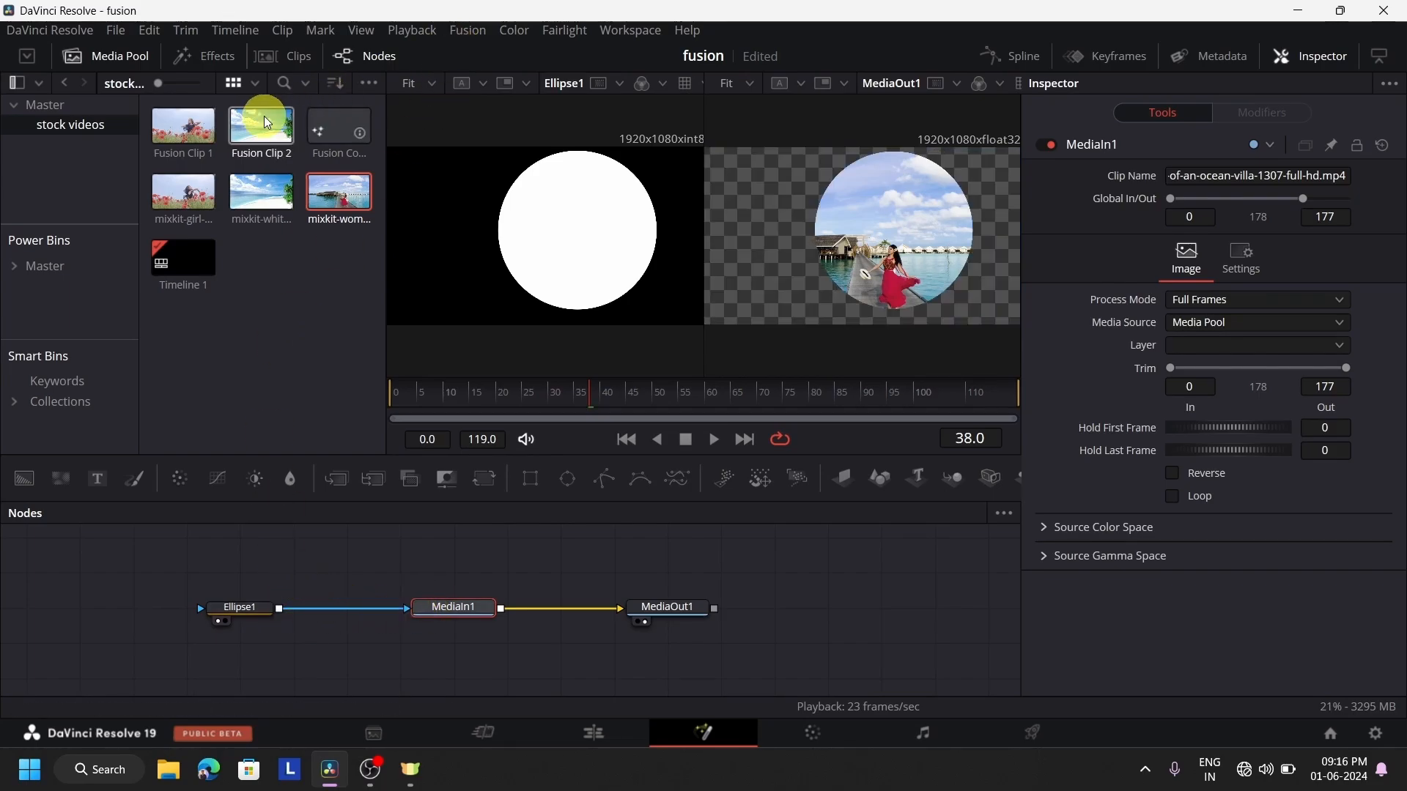
click(116, 57)
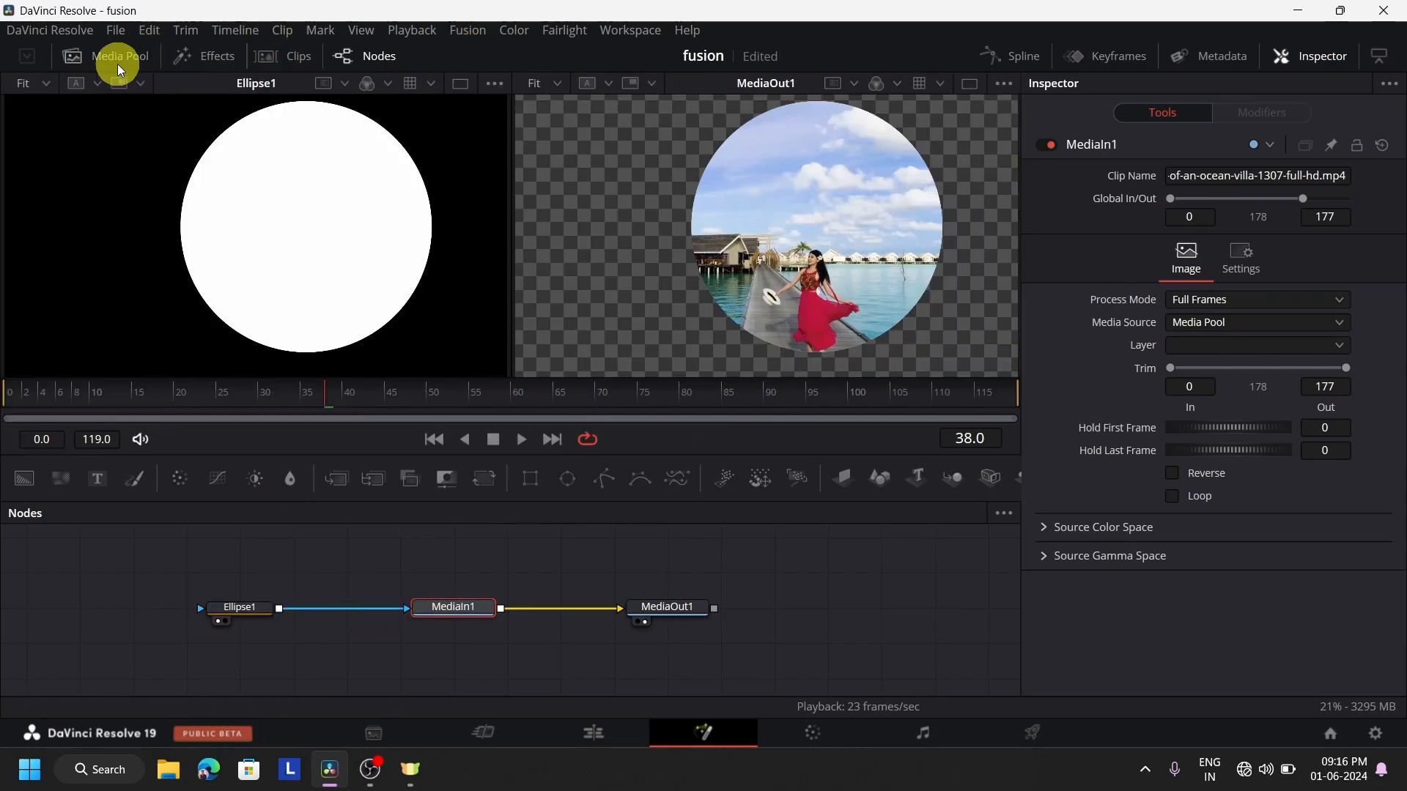
Move the Ellipse1 mask's center to about X 0.53, Y 0.42 and show MediaIn1 in the first viewer
click(236, 606)
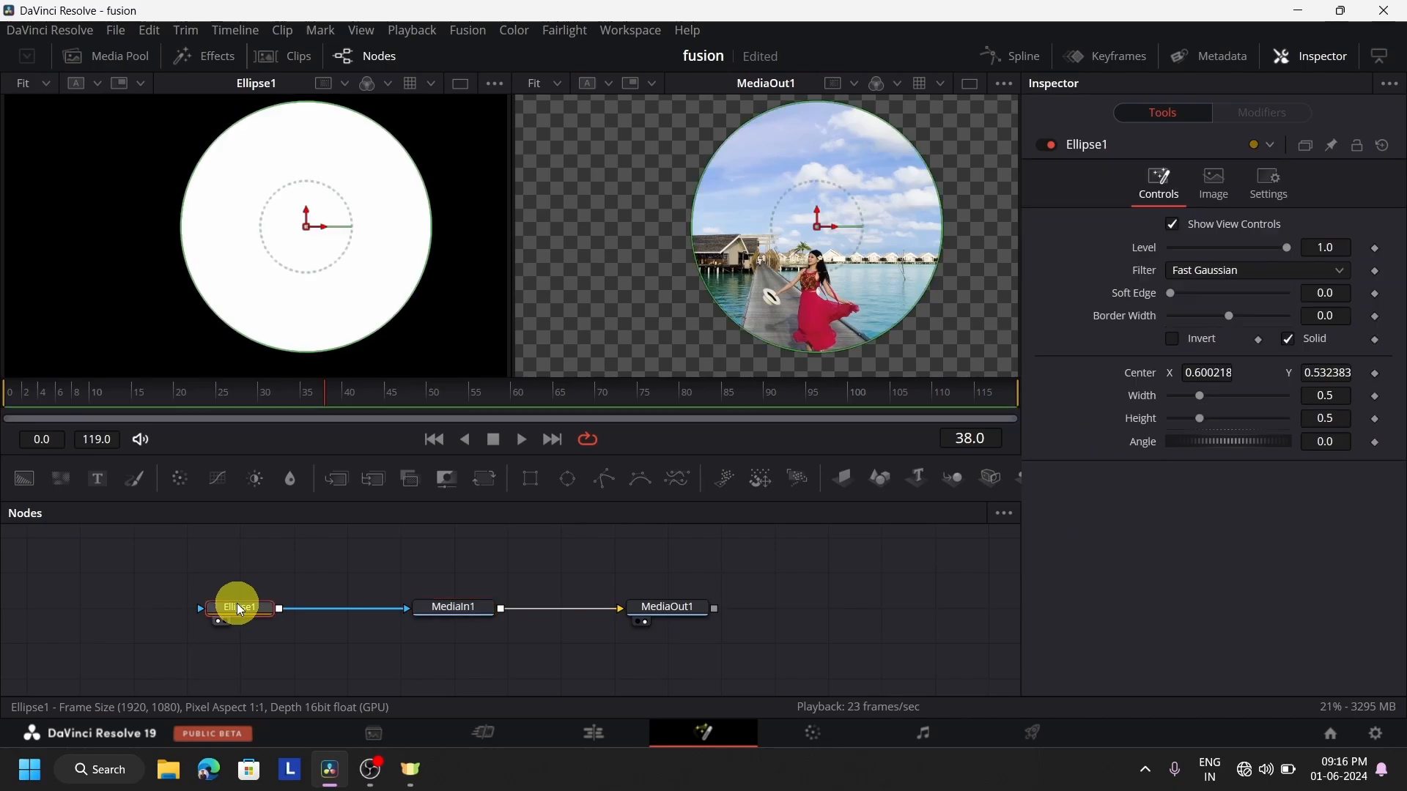
drag(310, 232, 271, 257)
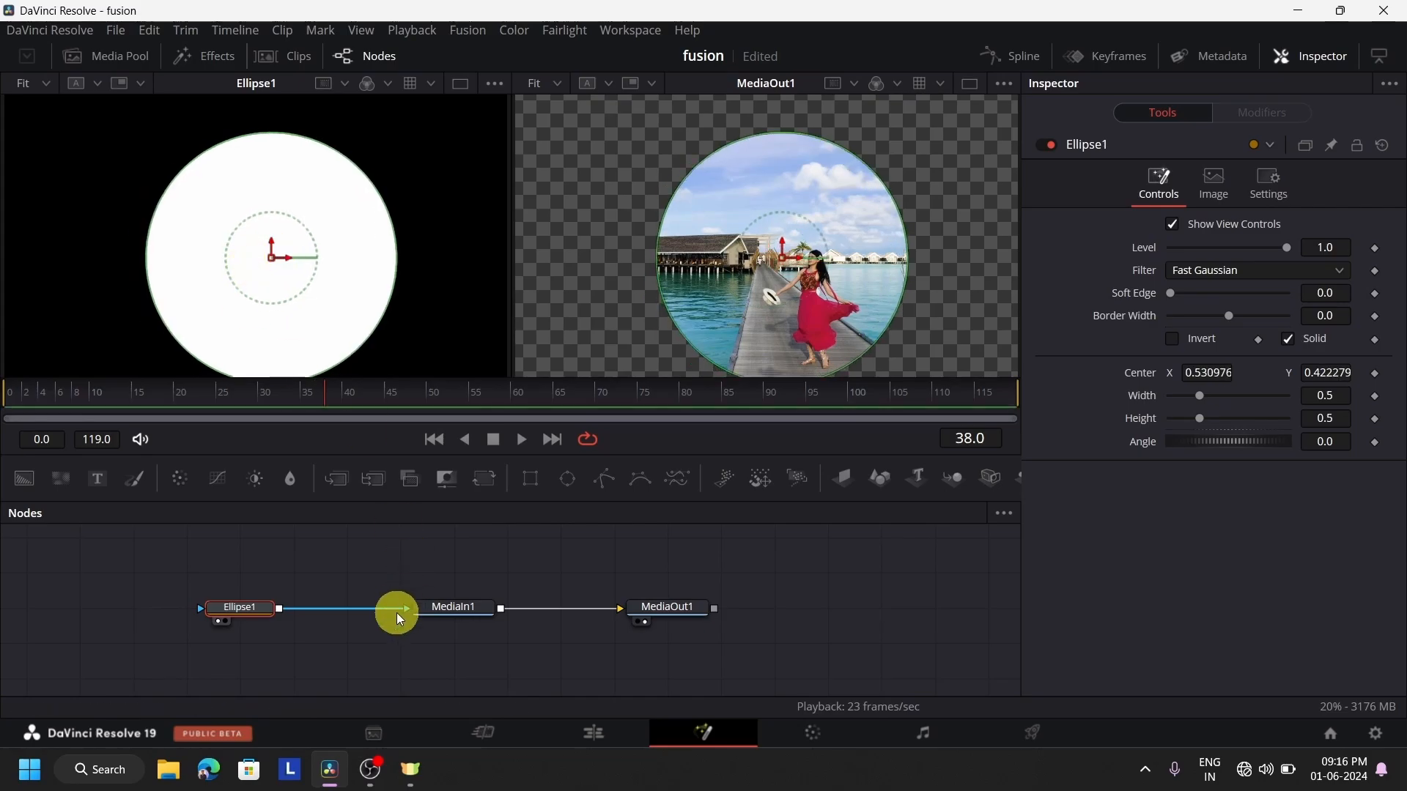
click(454, 605)
key(1)
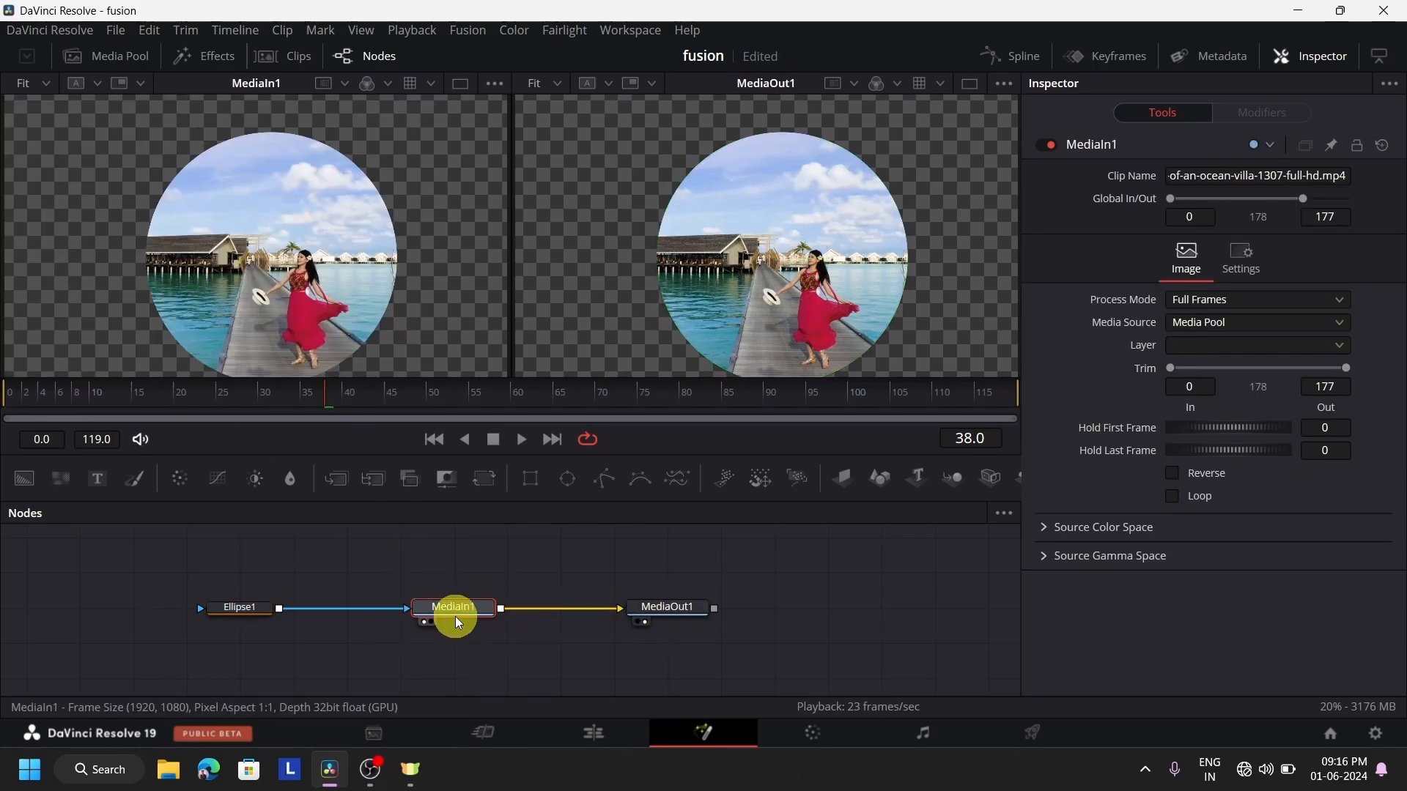
Remove the Ellipse1 mask from MediaIn1 and play the unmasked clip up to frame 56
click(235, 612)
key(Delete)
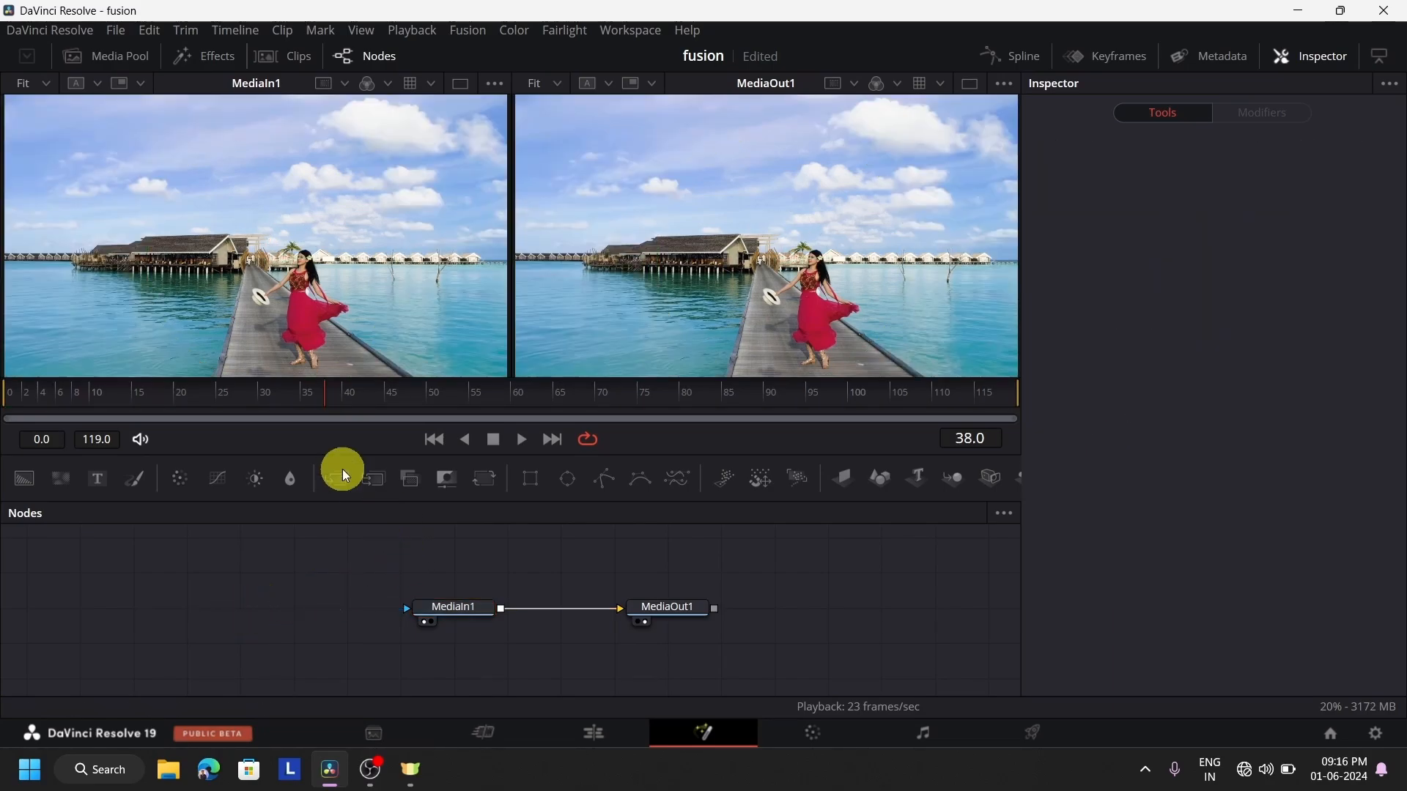
click(523, 441)
click(493, 440)
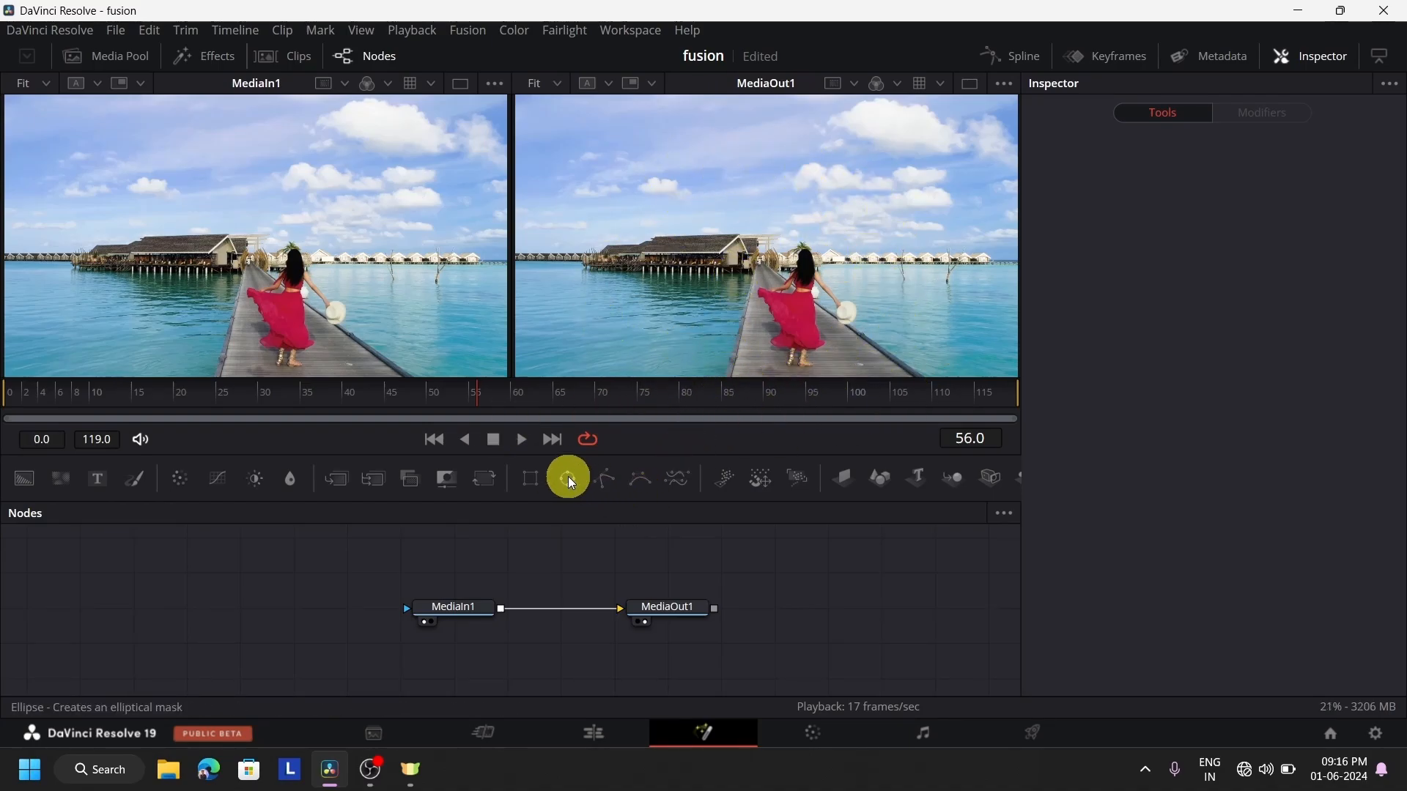
Mask MediaIn1 with a new ellipse centered at about X 0.58, Y 0.27, with width and height about 0.315
drag(213, 596, 409, 612)
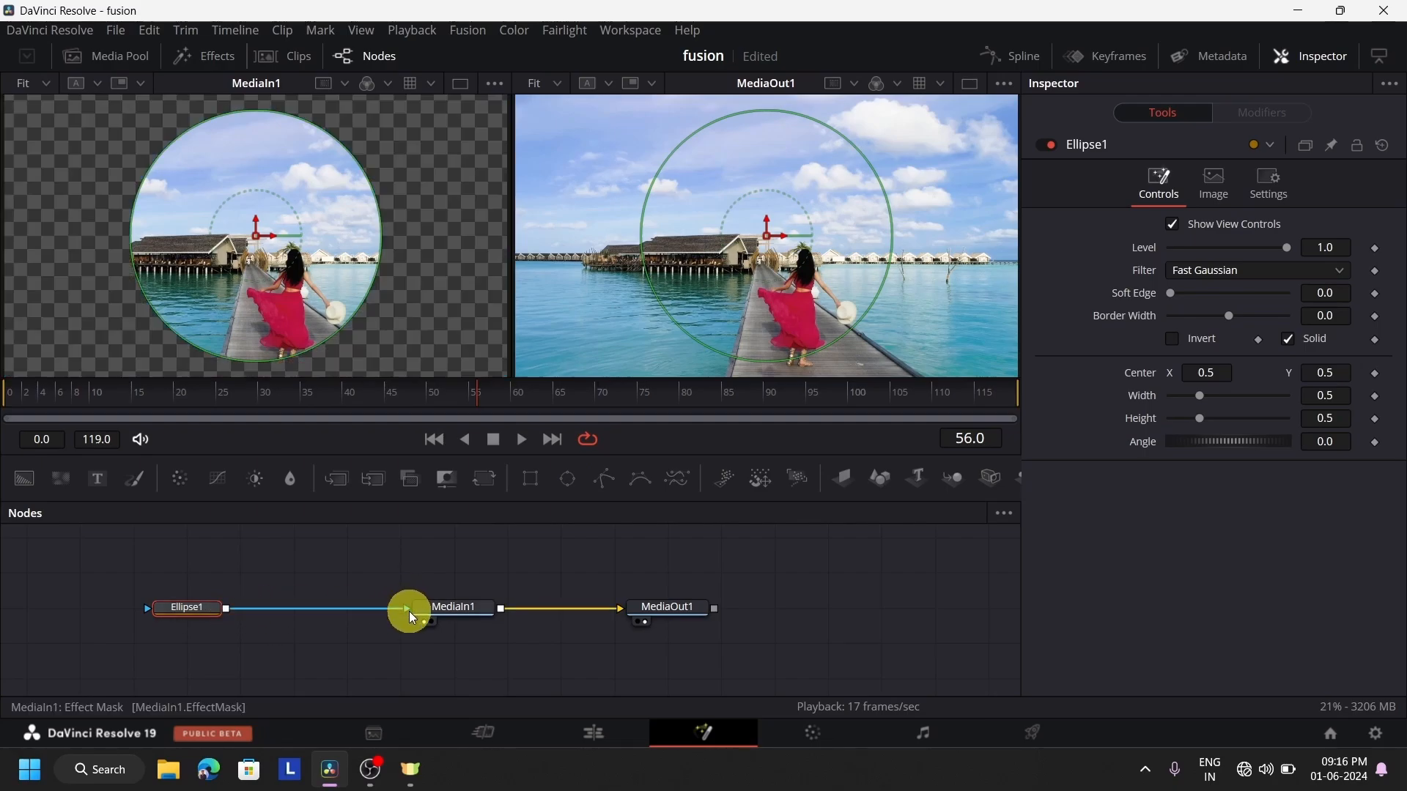
drag(256, 236, 296, 302)
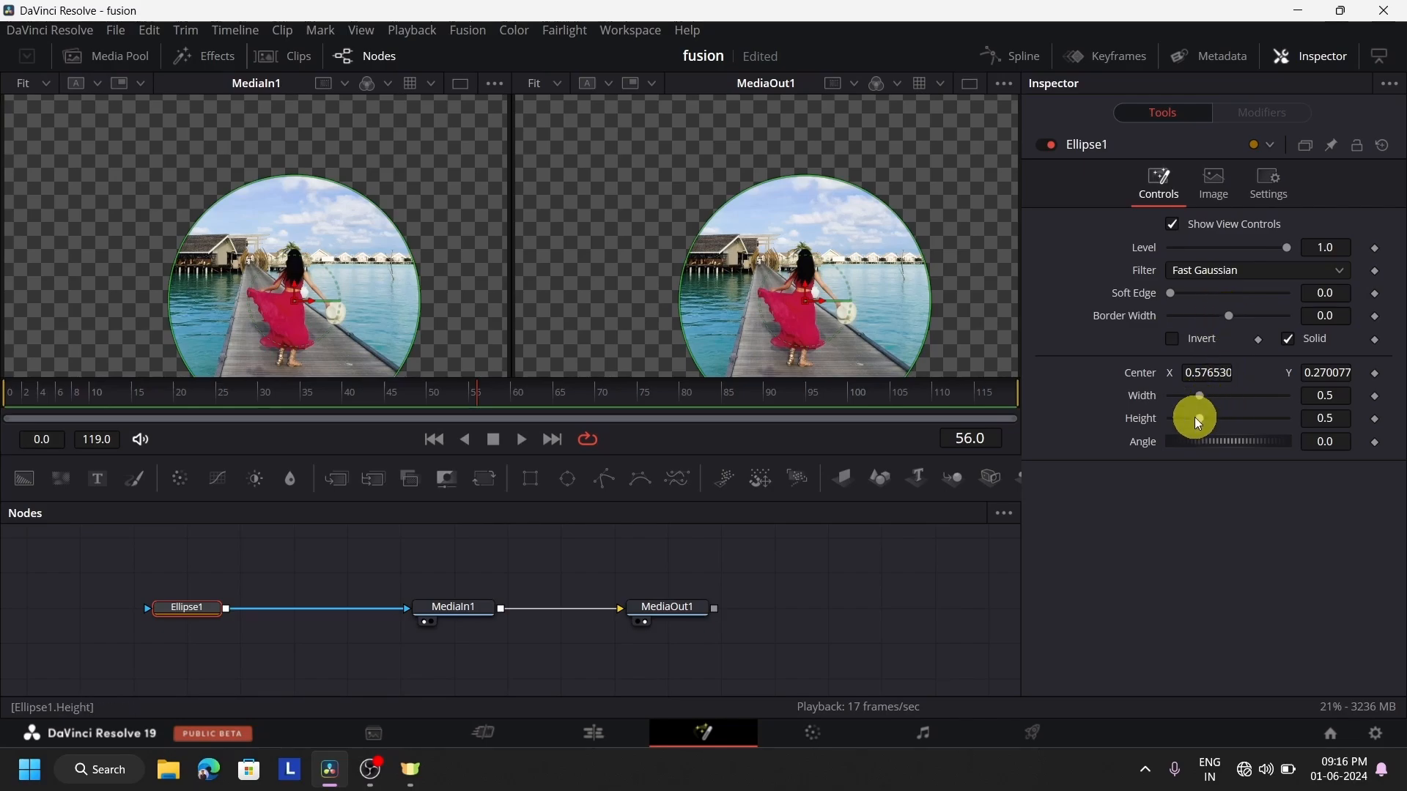
mouse_move(1196, 422)
mouse_down()
mouse_move(1200, 391)
mouse_move(1190, 397)
mouse_up()
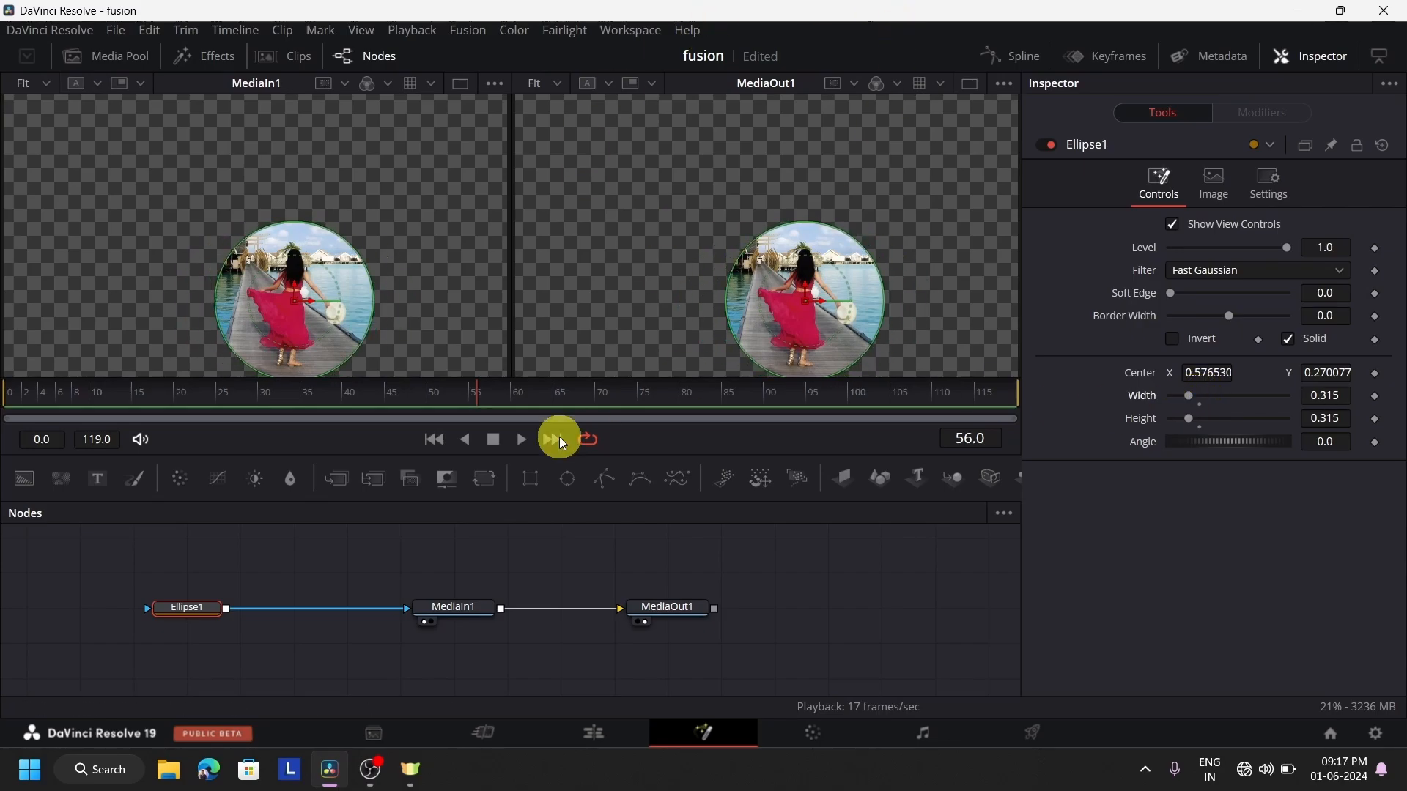
Add a Transform node and spread MediaIn1 and MediaOut1 apart to make room for it
drag(463, 607, 409, 608)
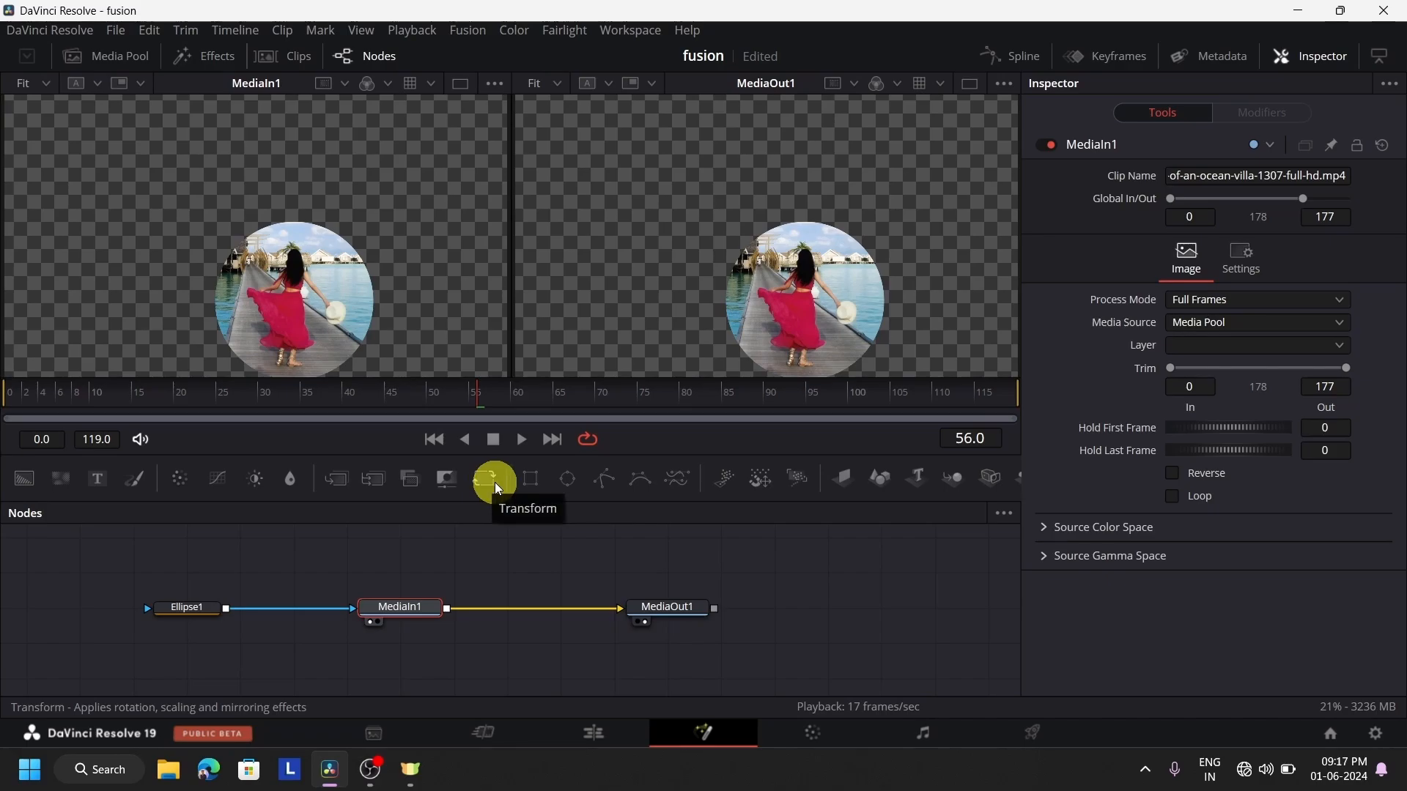
drag(493, 483, 542, 535)
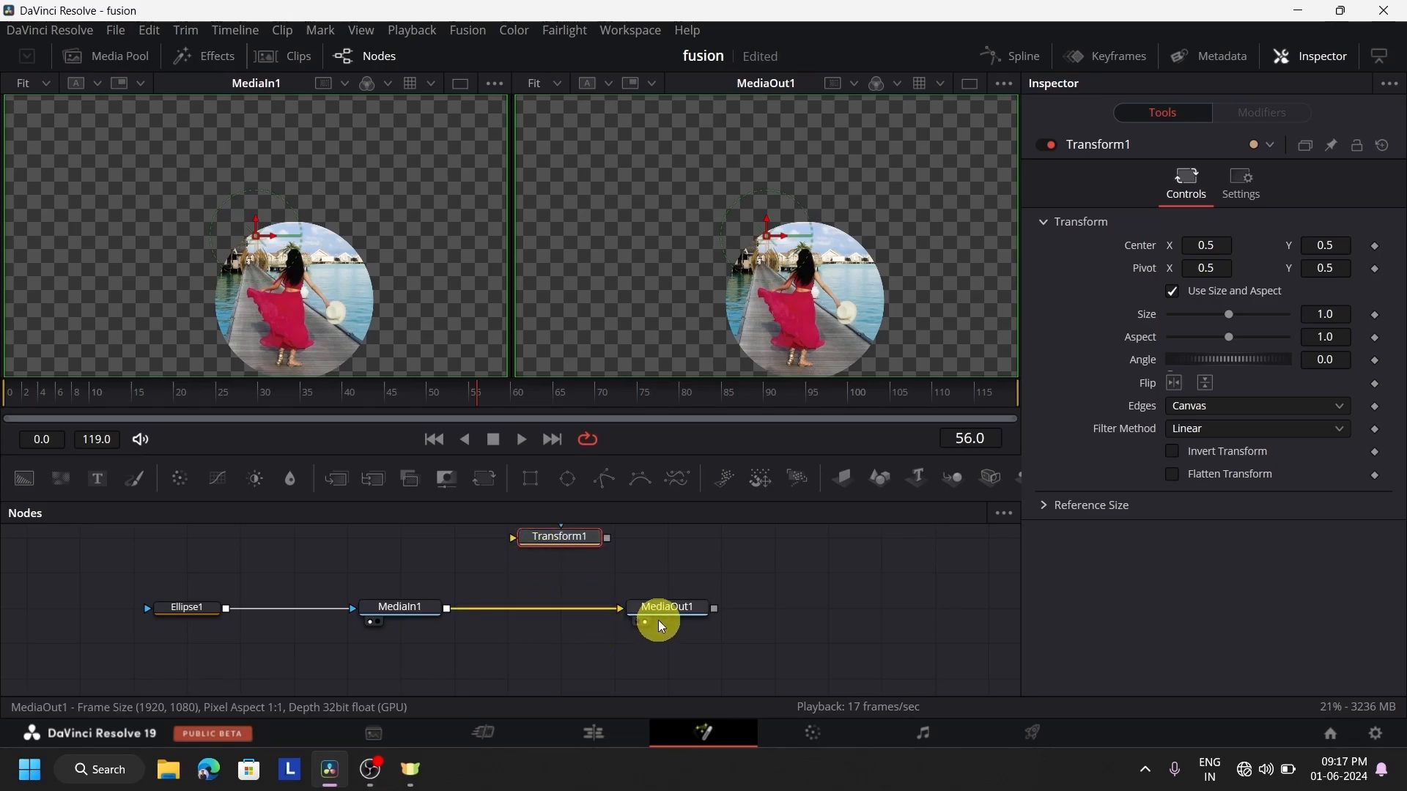
drag(660, 619, 872, 619)
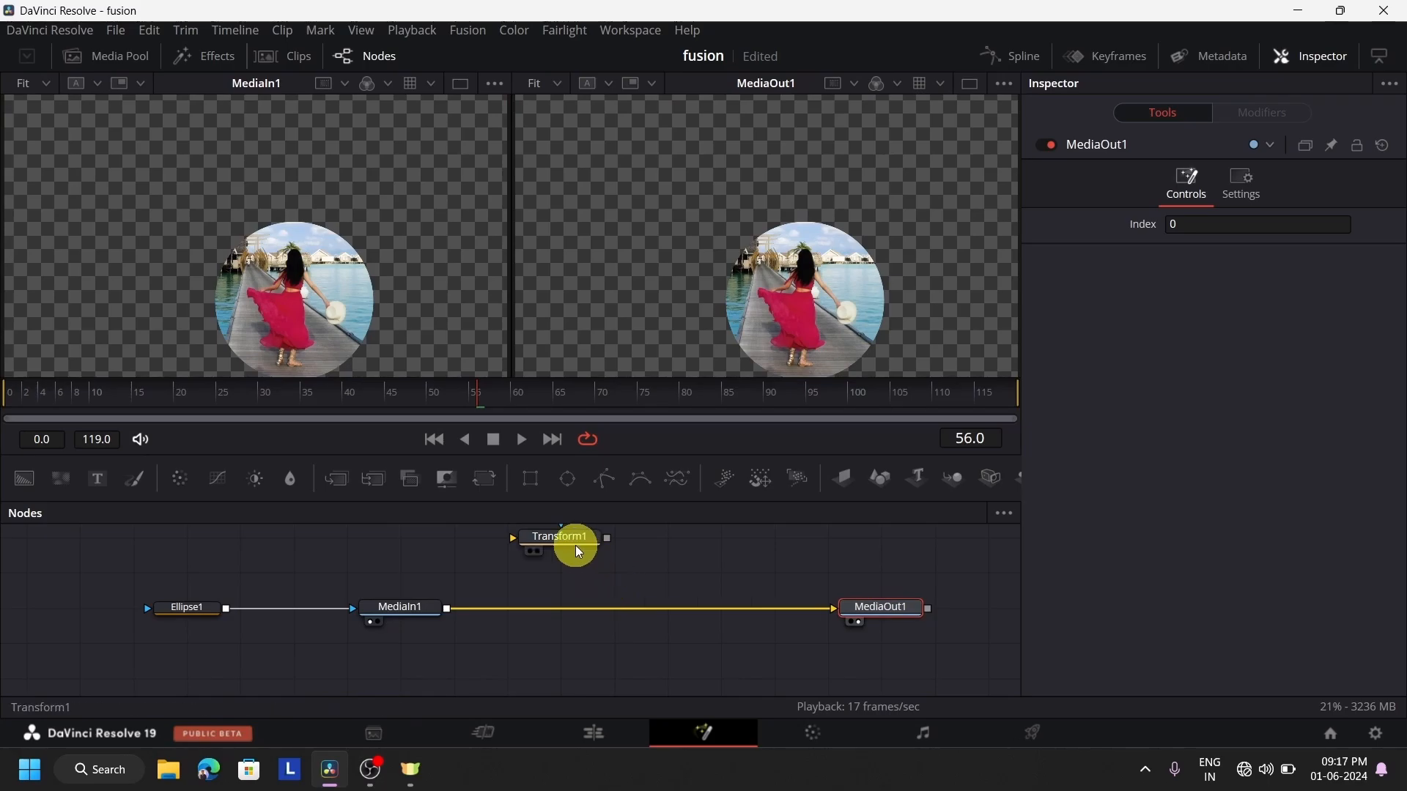
drag(574, 544, 650, 574)
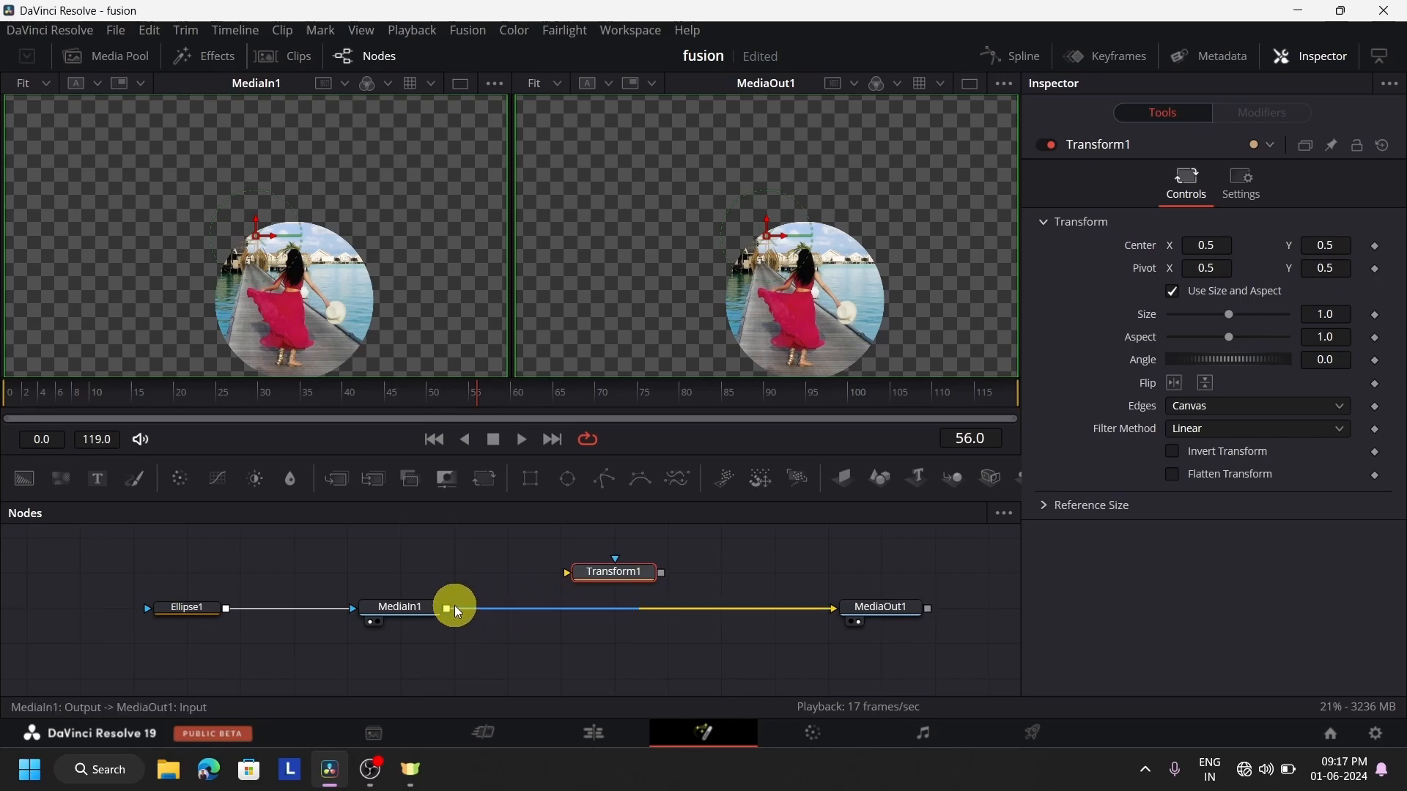
mouse_move(596, 575)
mouse_down()
mouse_move(606, 606)
mouse_move(619, 582)
mouse_up()
Replace the direct MediaIn1 to MediaOut1 link with a connection running through Transform1
drag(448, 609, 570, 573)
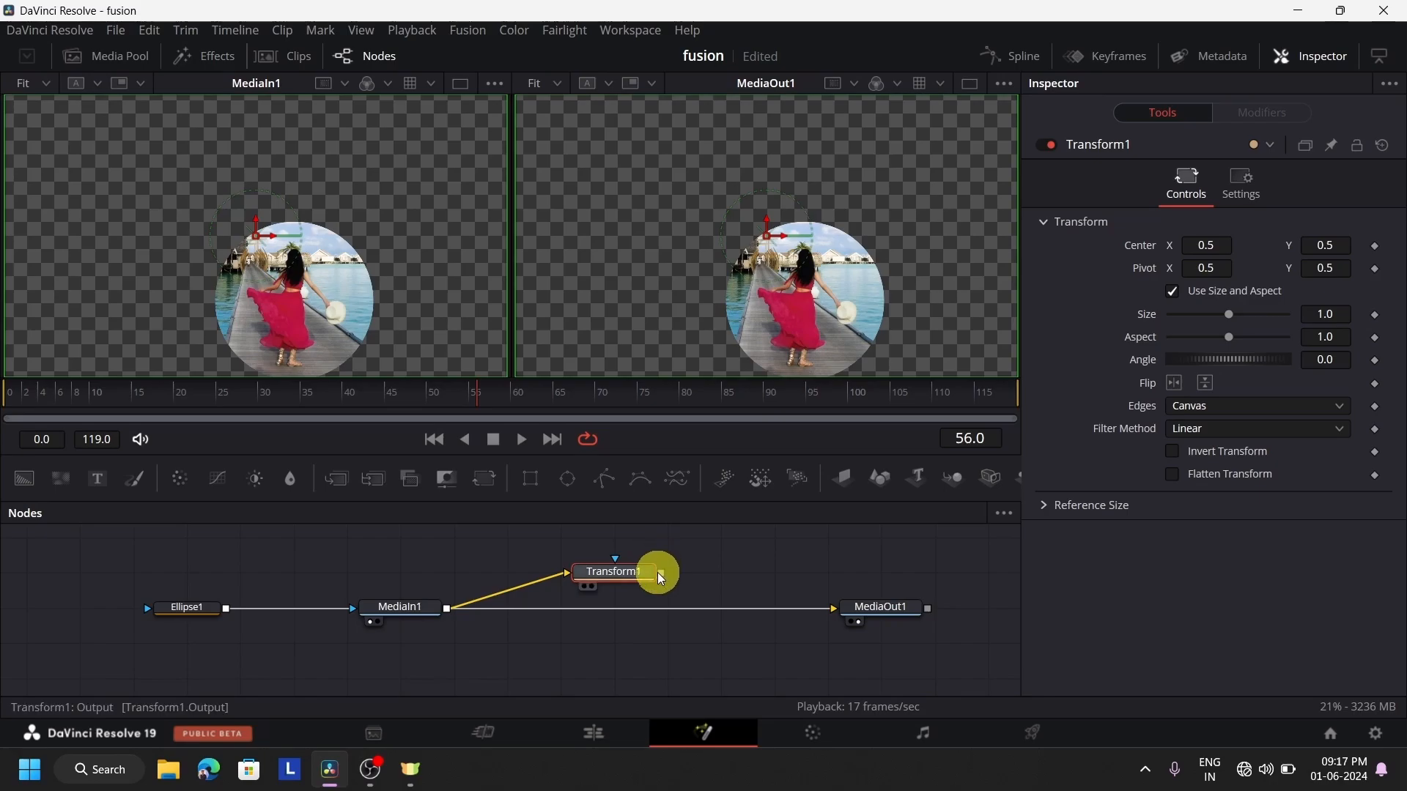
drag(657, 573, 747, 624)
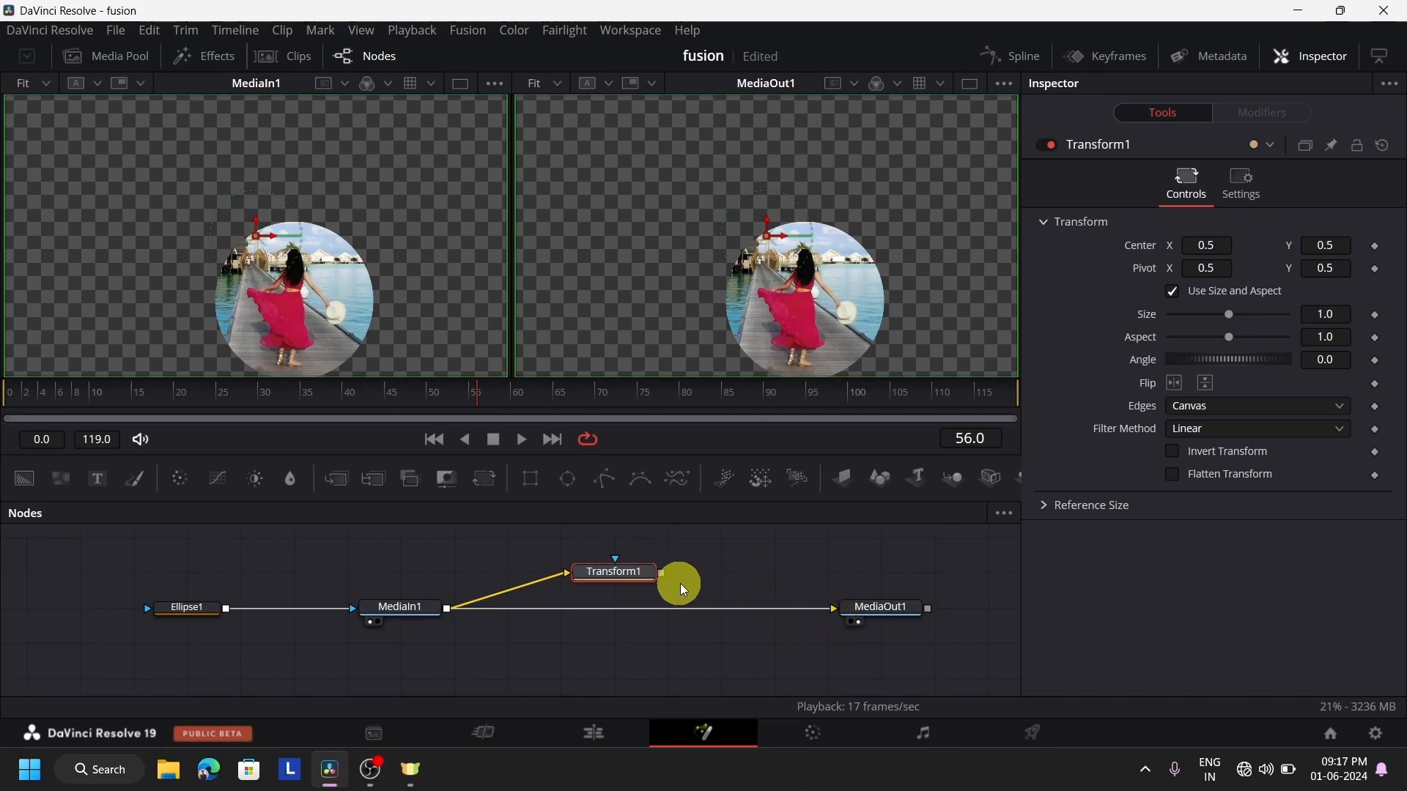
drag(659, 573, 840, 610)
click(574, 613)
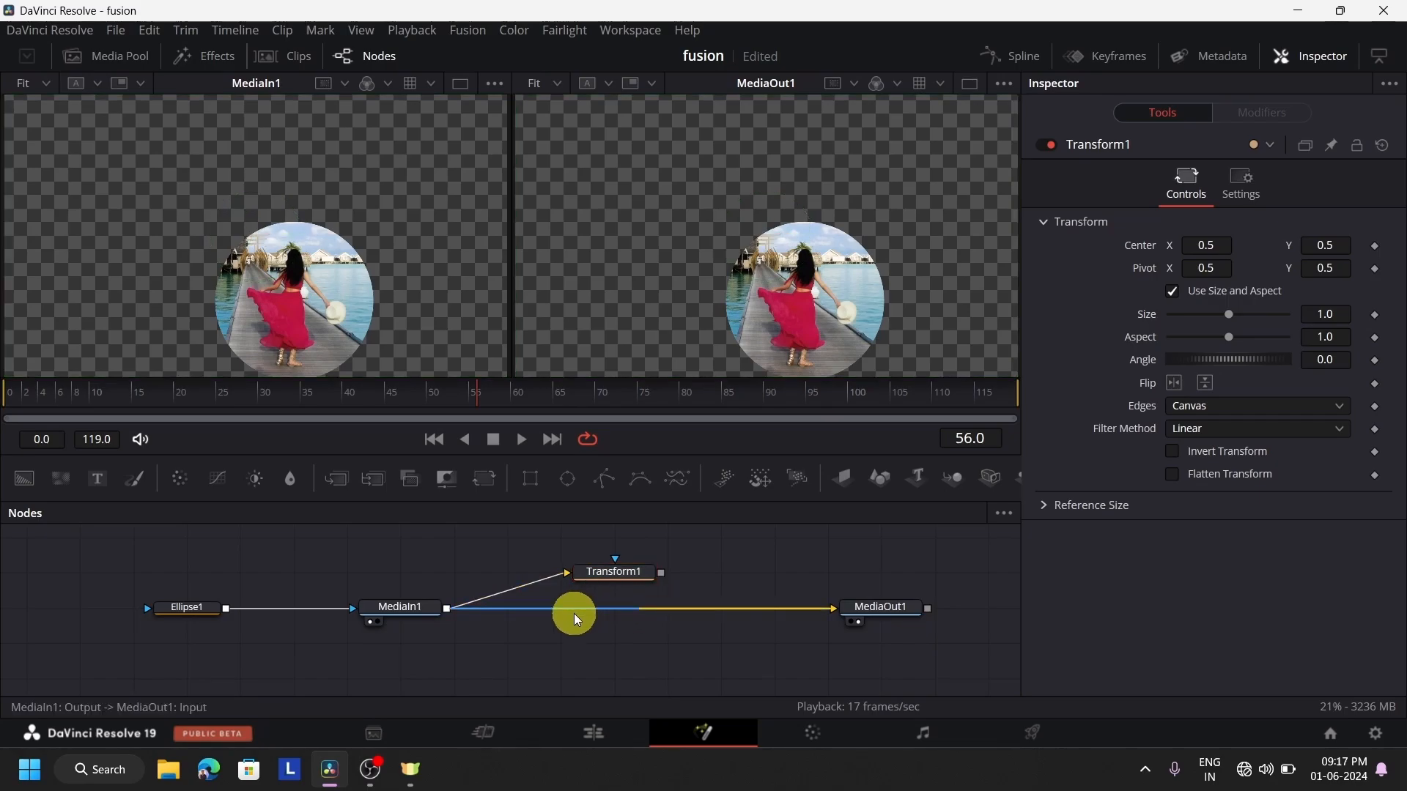
drag(604, 578, 713, 661)
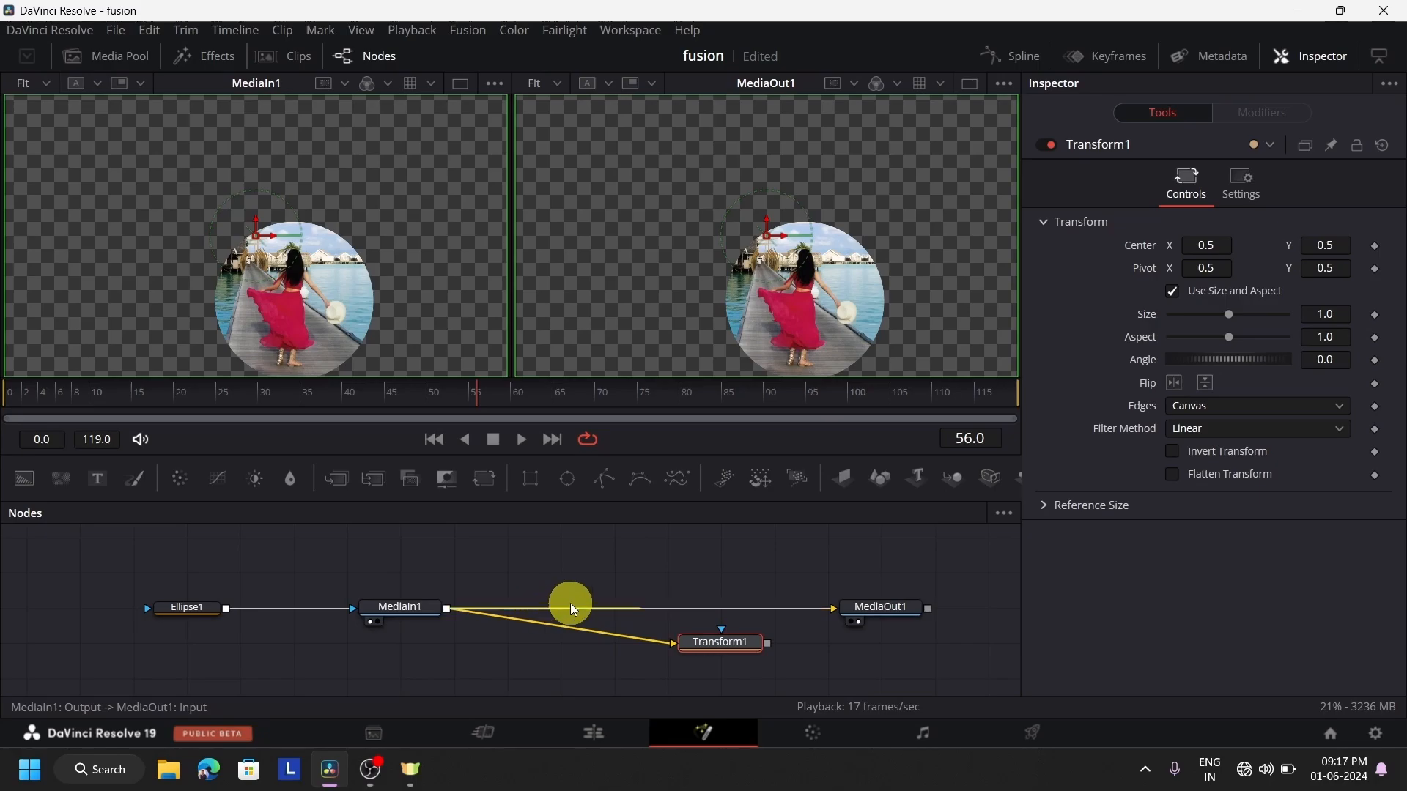
drag(700, 608, 452, 578)
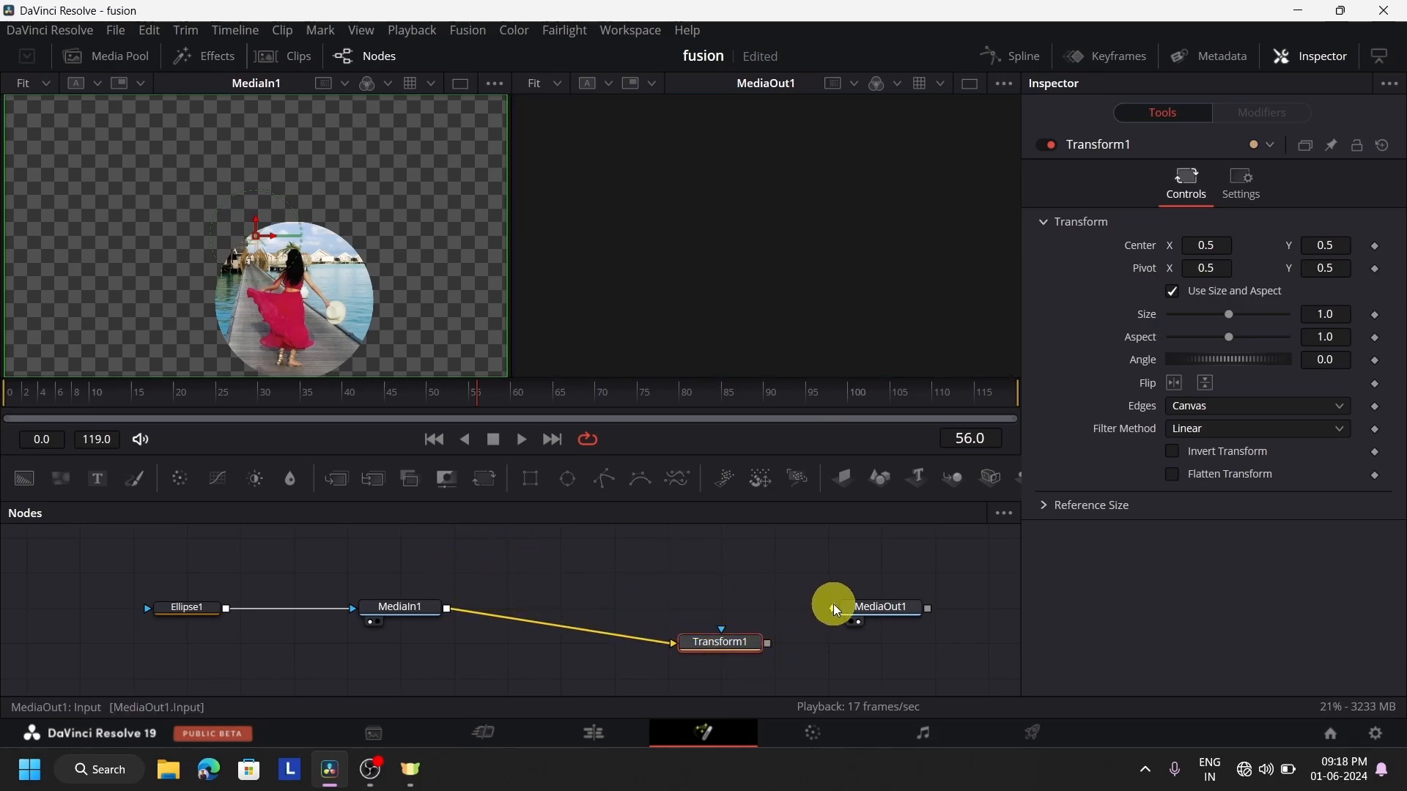
drag(833, 608, 645, 615)
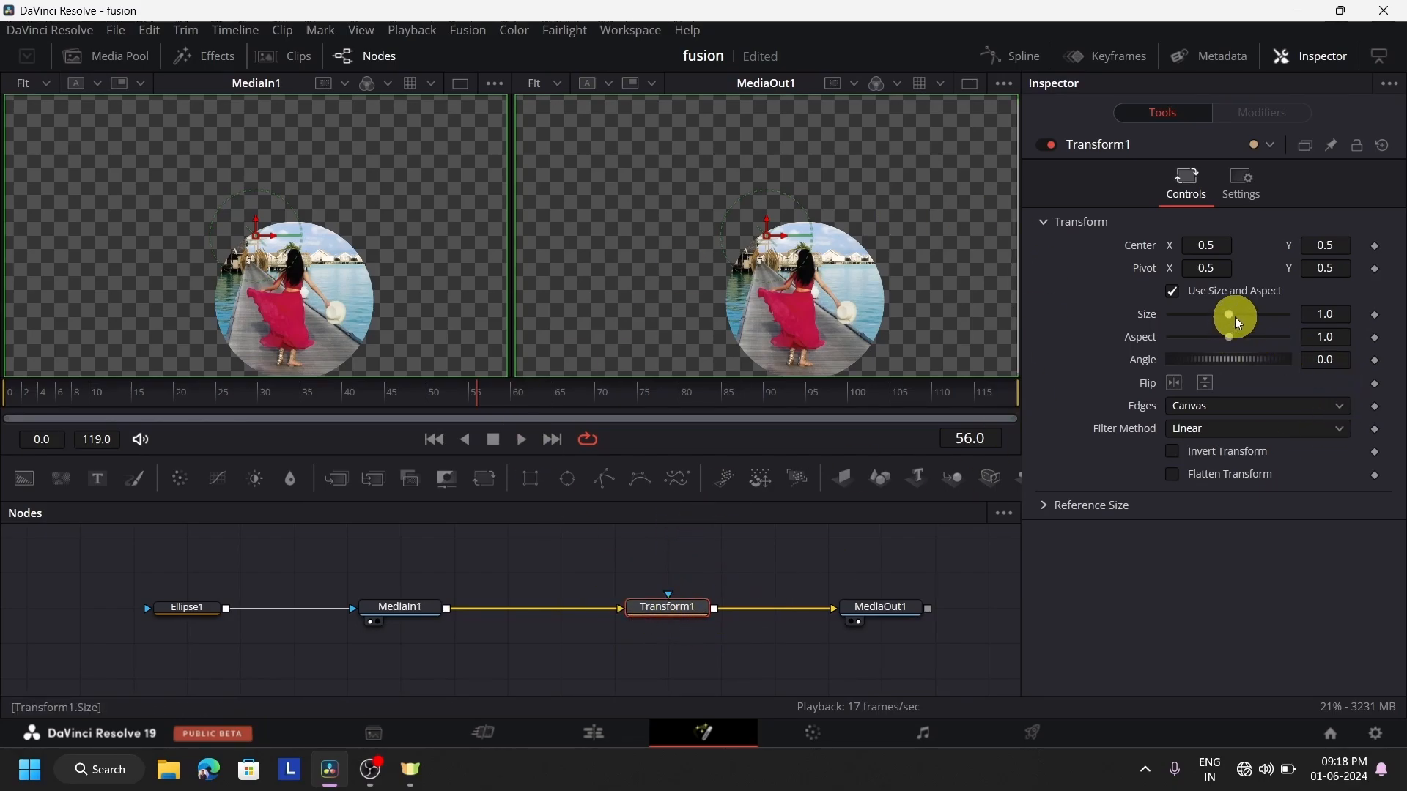
Set Transform1's size to 0.72, aspect to about 0.86 and center to about X 0.06, Y 0.85
mouse_move(1238, 324)
mouse_down()
mouse_move(1181, 337)
mouse_move(1250, 329)
mouse_move(1187, 354)
mouse_move(1246, 339)
mouse_move(1219, 354)
mouse_move(1222, 339)
mouse_up()
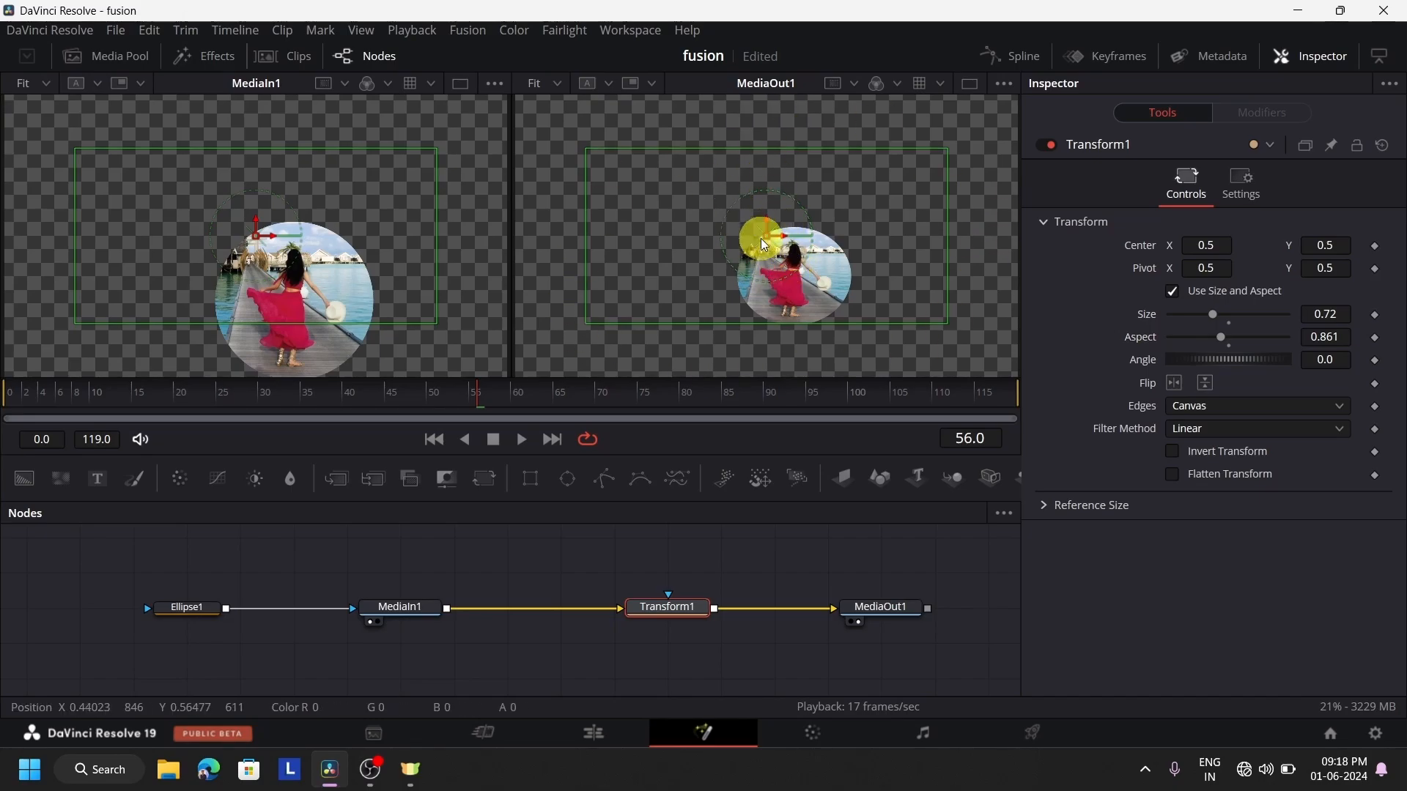
drag(775, 244, 684, 119)
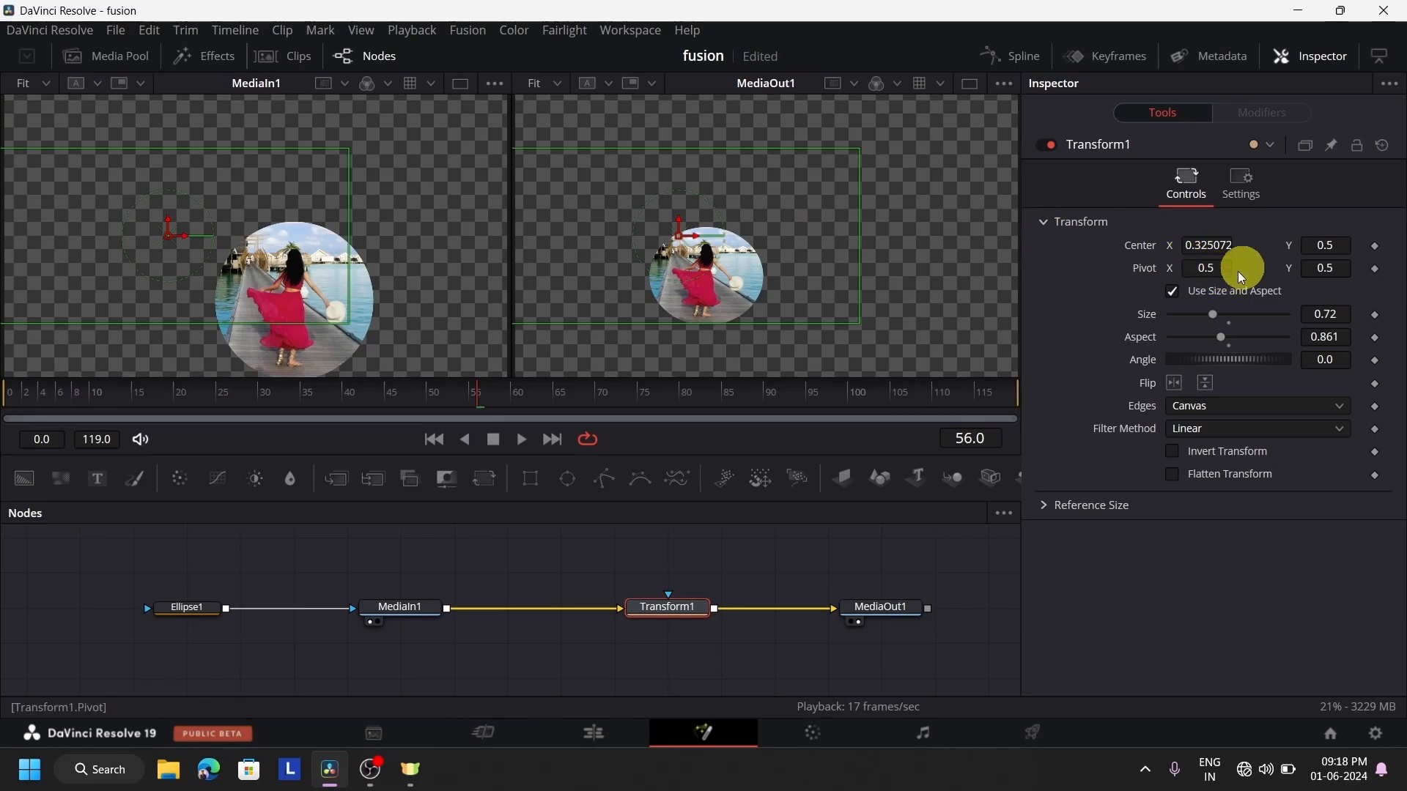
drag(1339, 245, 1400, 243)
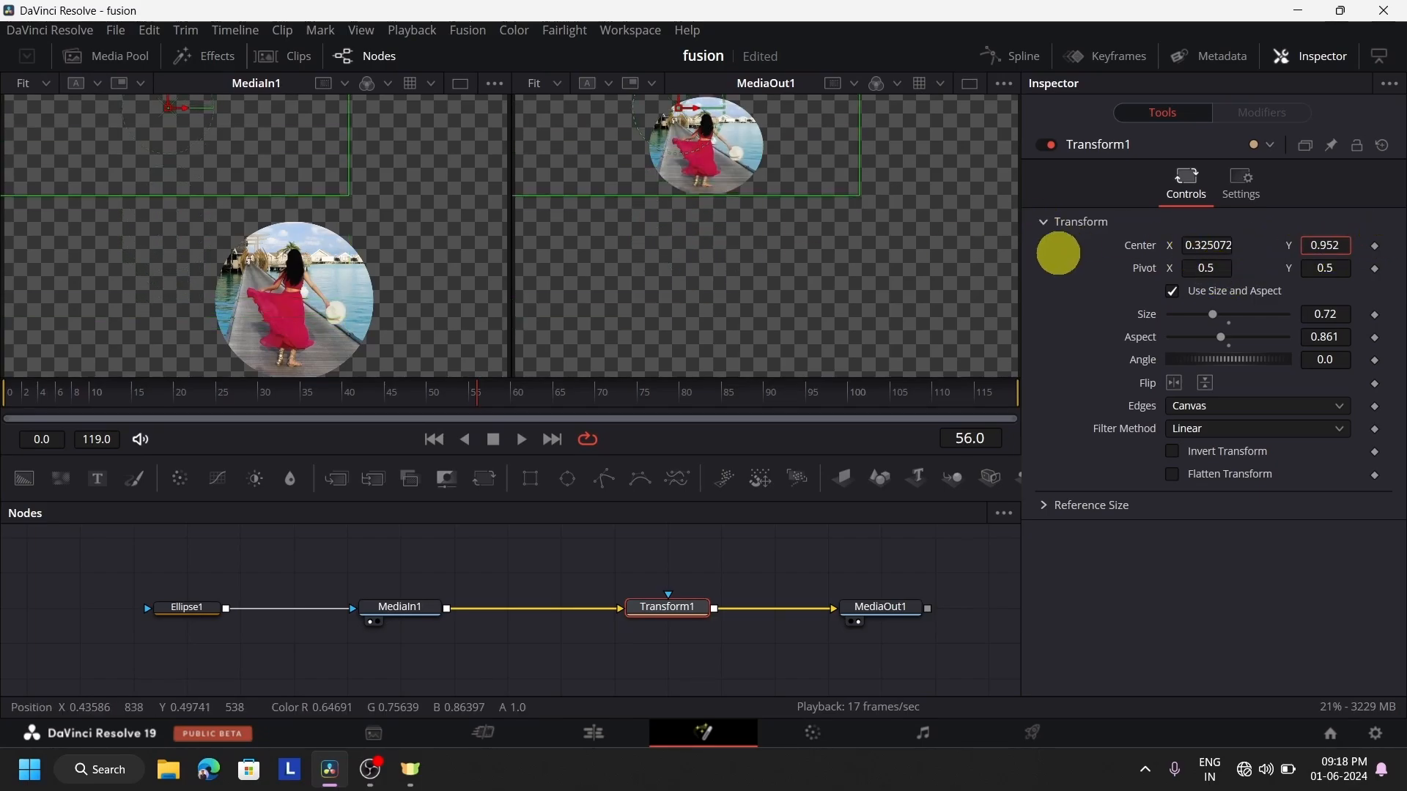
drag(1057, 253, 1391, 214)
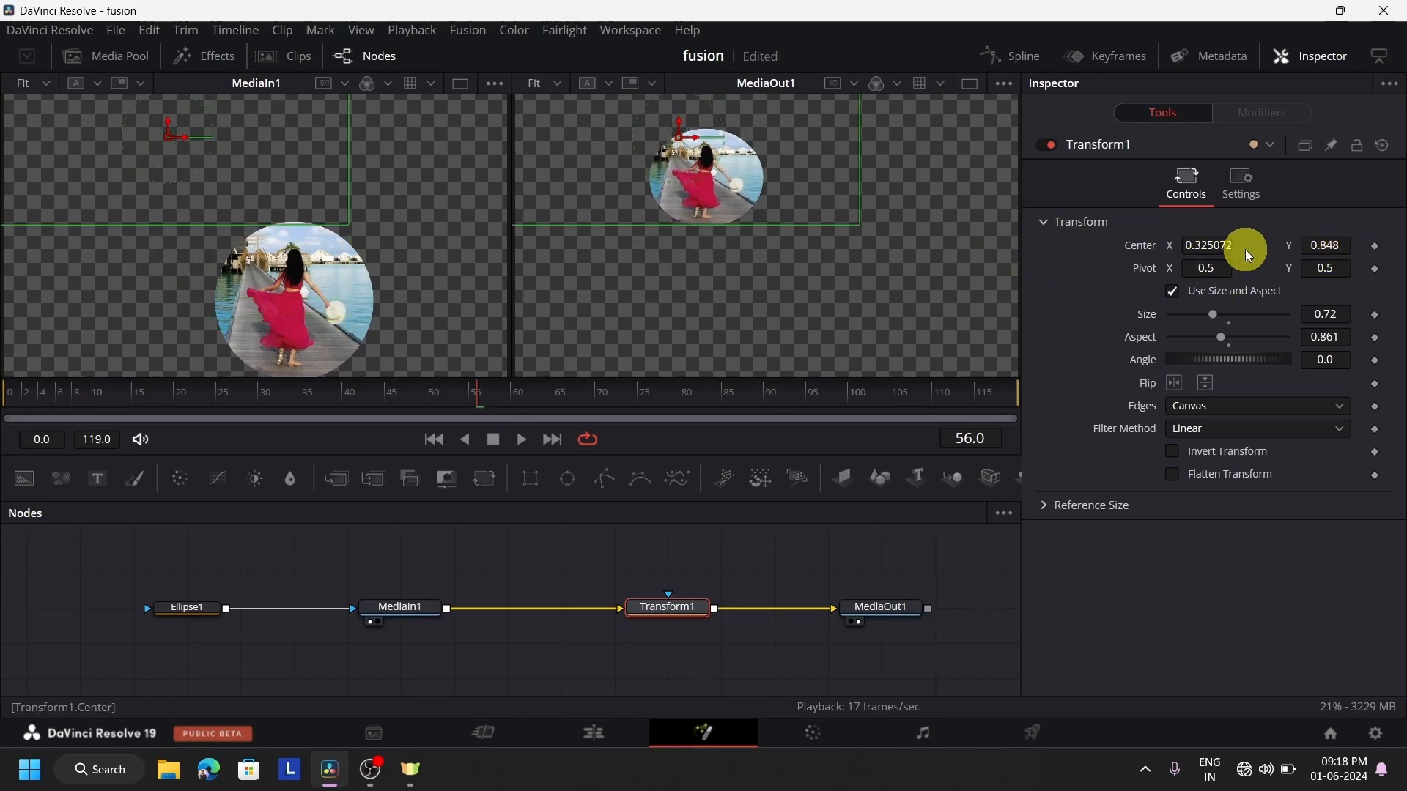
drag(1249, 253, 983, 286)
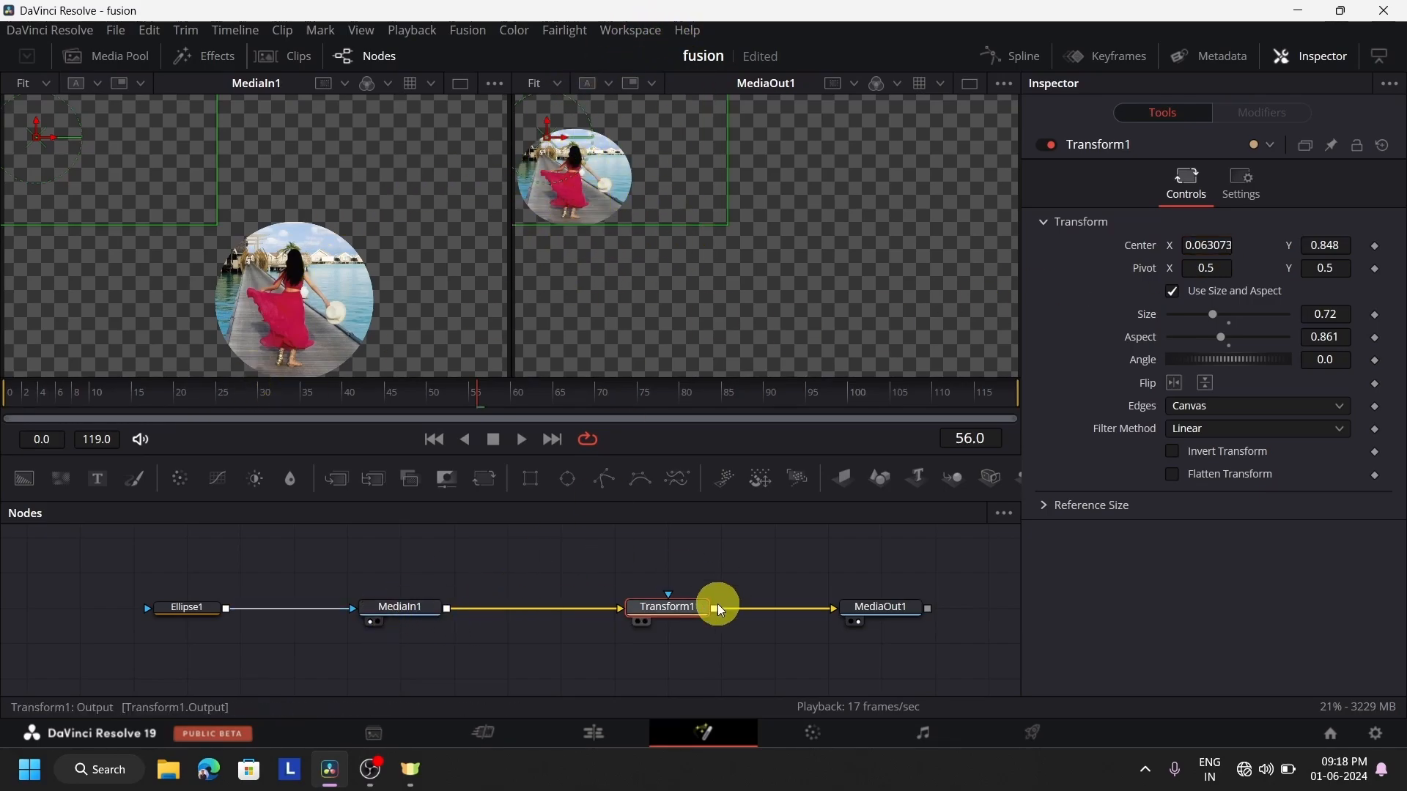
Add a Merge node and a Background node above the masked clip's node chain
drag(706, 607, 653, 614)
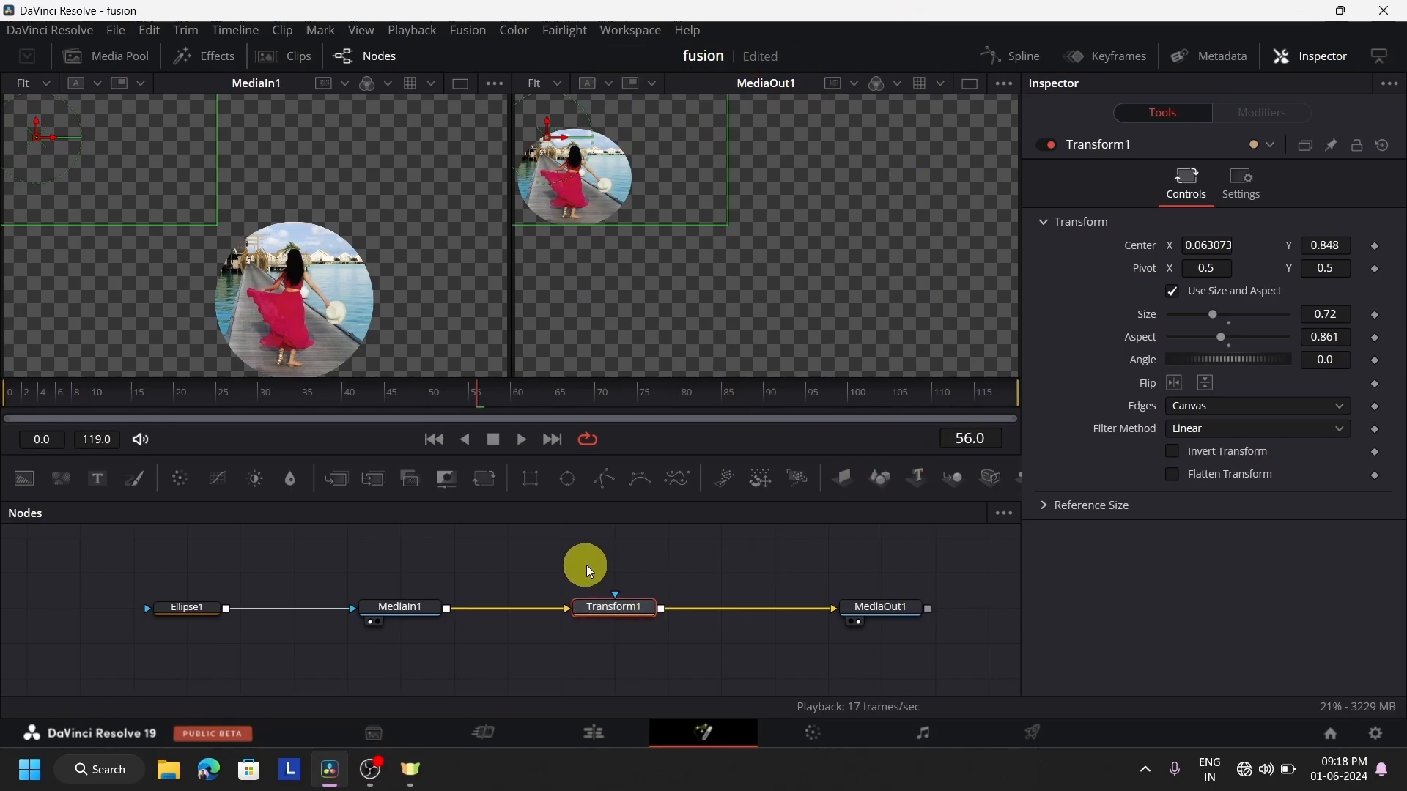
scroll(551, 597, up, 1)
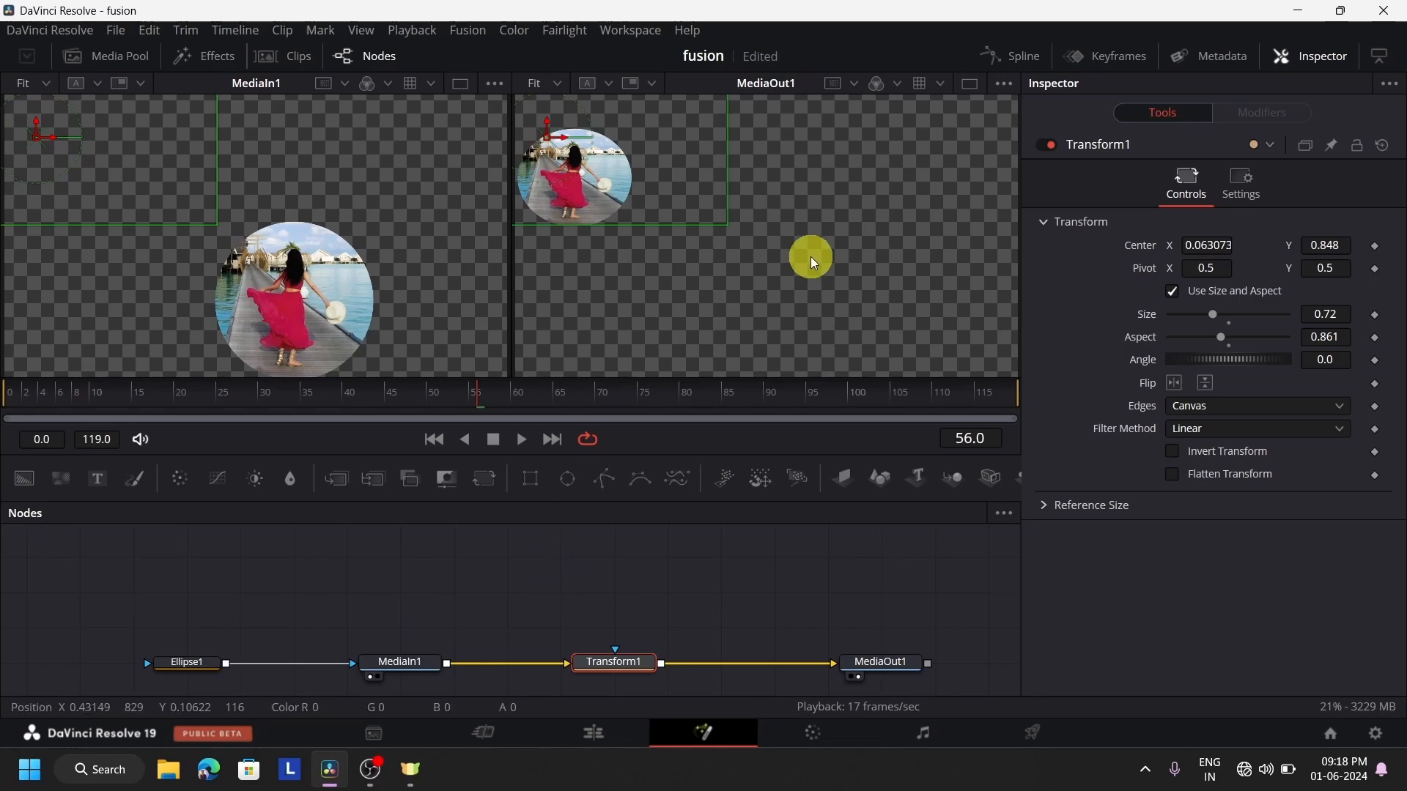
drag(332, 478, 561, 586)
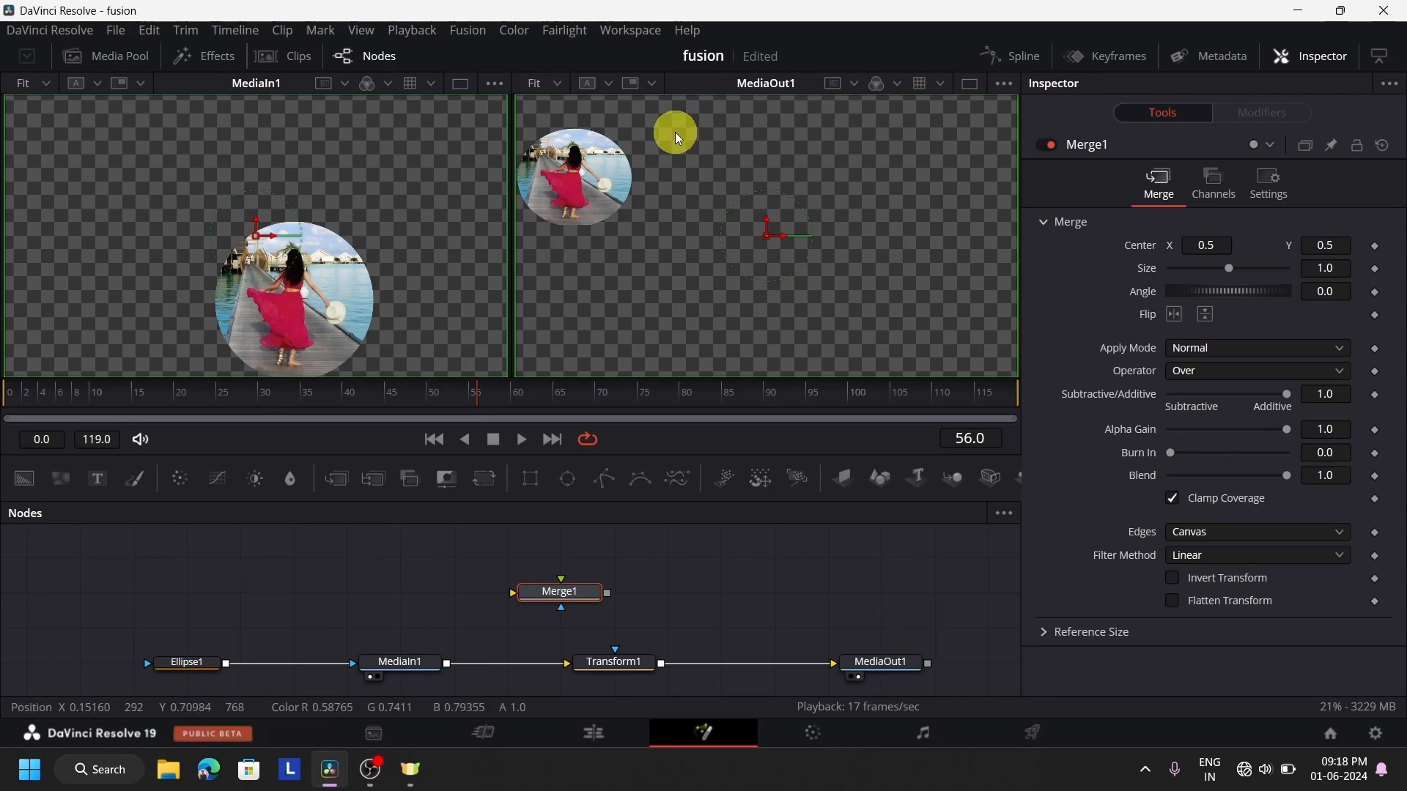
drag(21, 477, 318, 590)
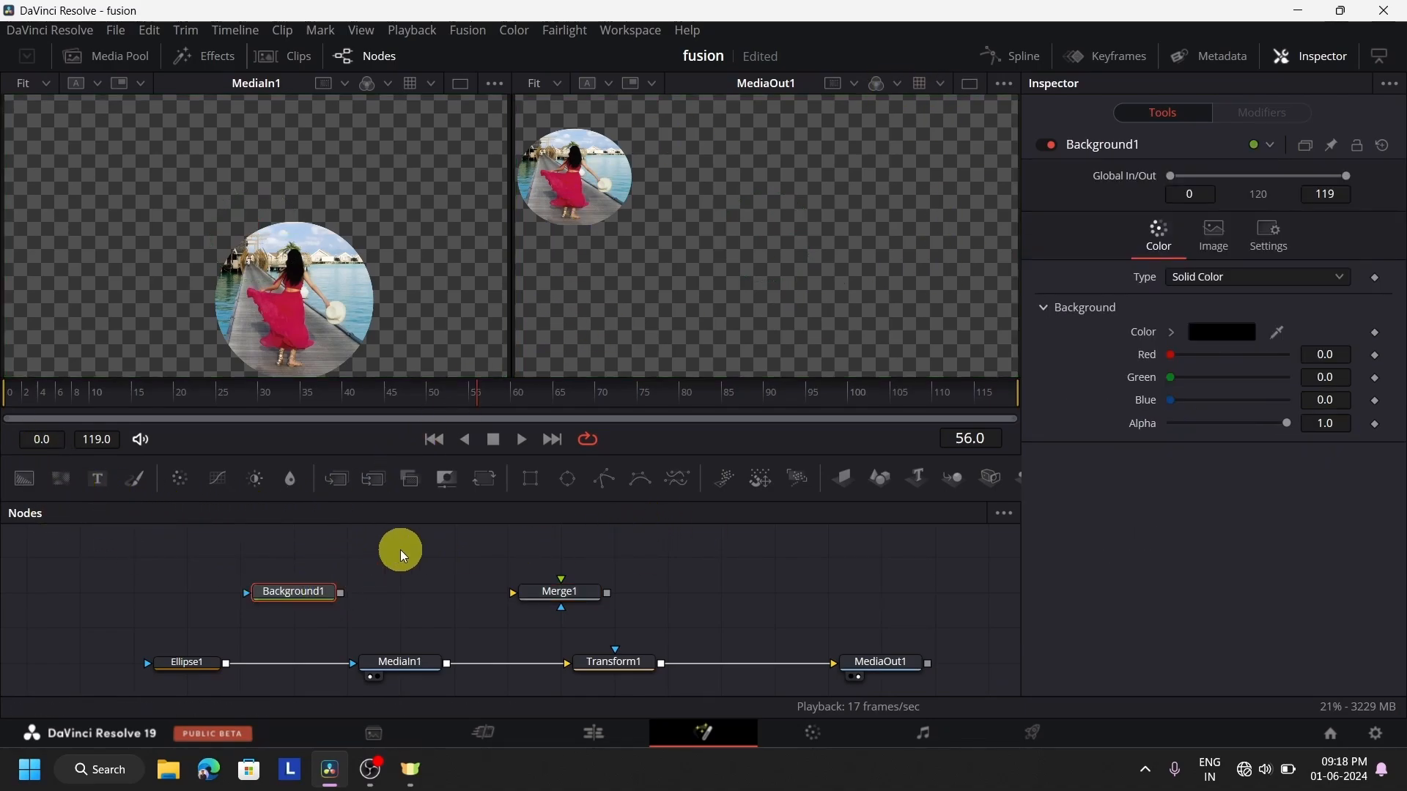
Set Background1's color to the pinkish red #f40d43
click(1237, 338)
drag(791, 279, 693, 231)
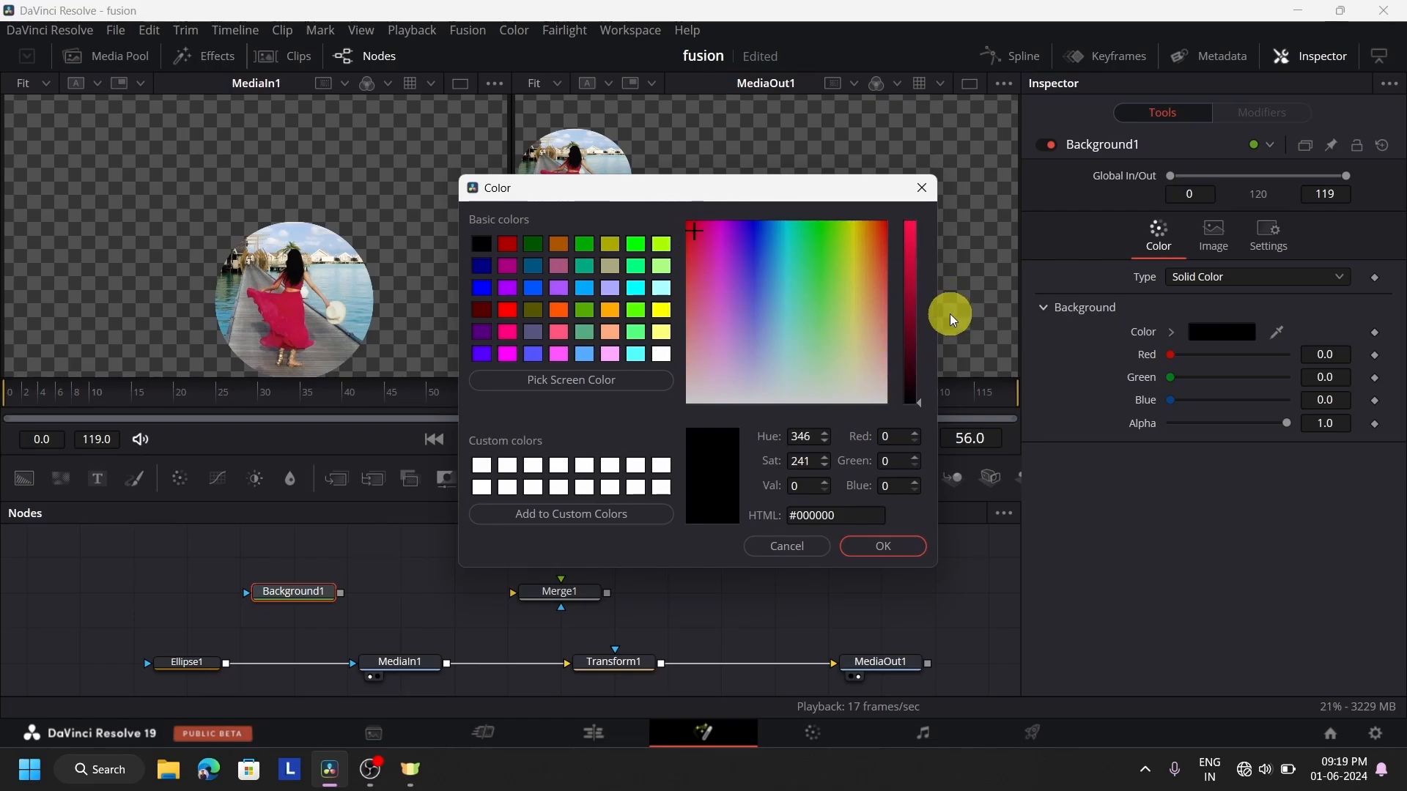
click(909, 318)
drag(904, 315, 896, 235)
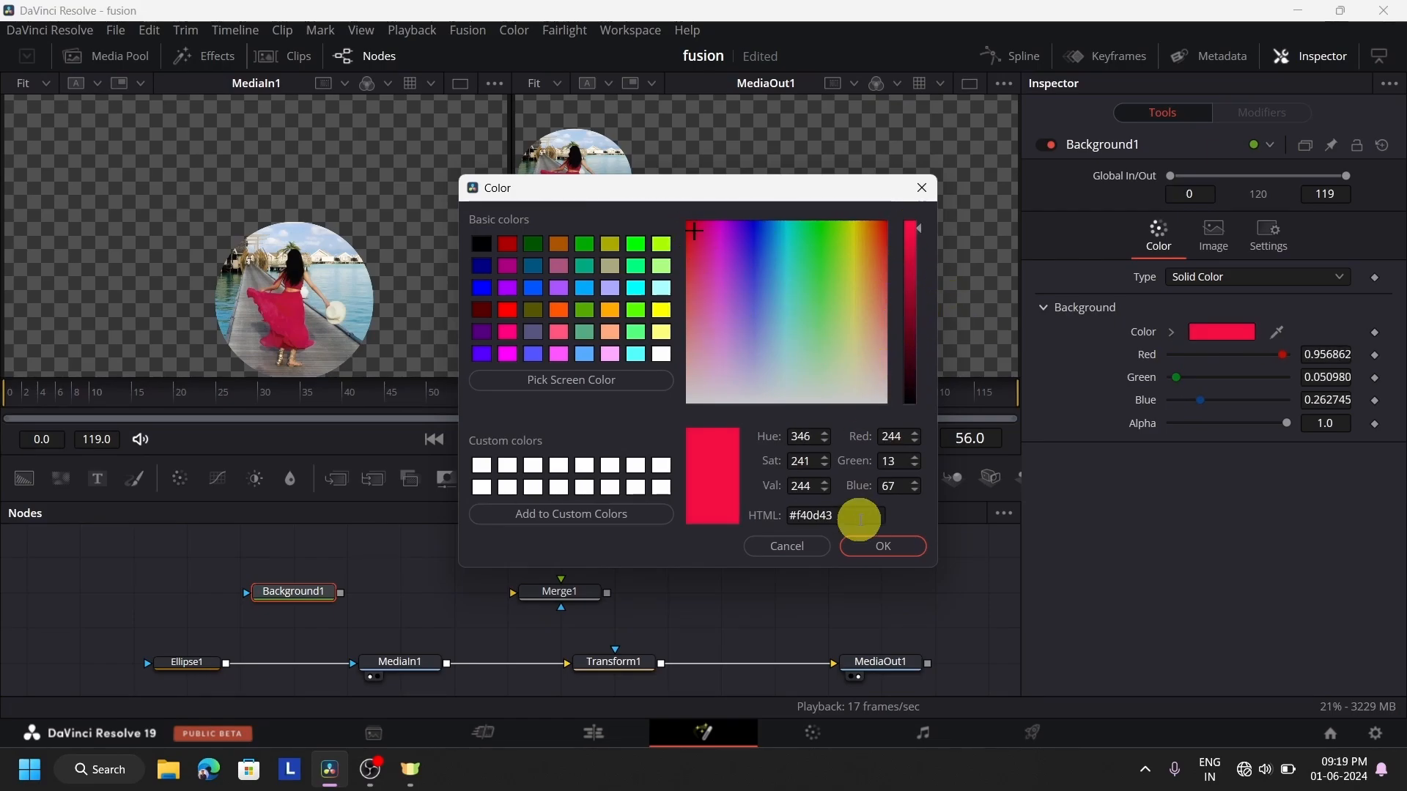
click(869, 543)
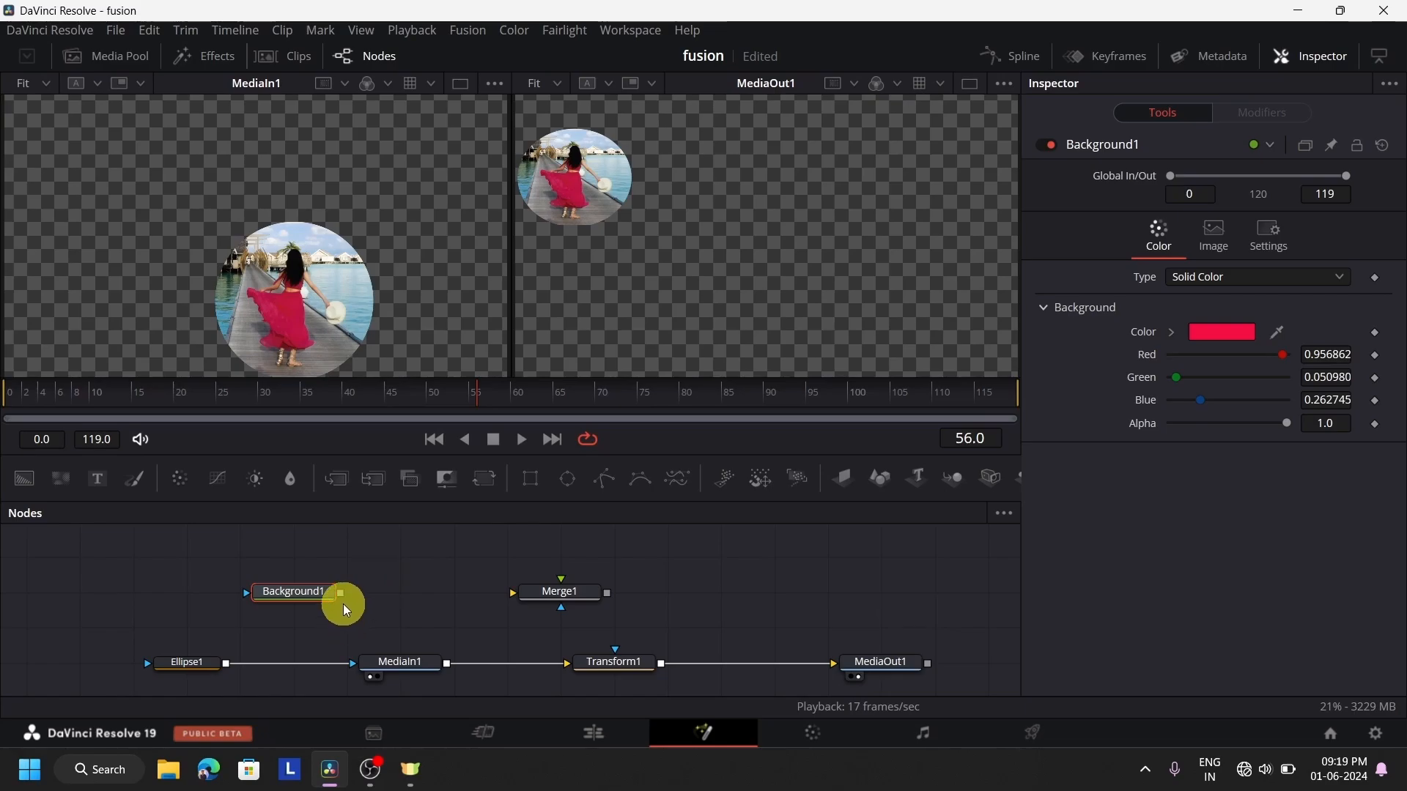
Feed Merge1 with Background1 as background and Transform1 as foreground, output it to MediaOut1 and align the nodes
drag(345, 592, 449, 599)
drag(342, 597, 513, 593)
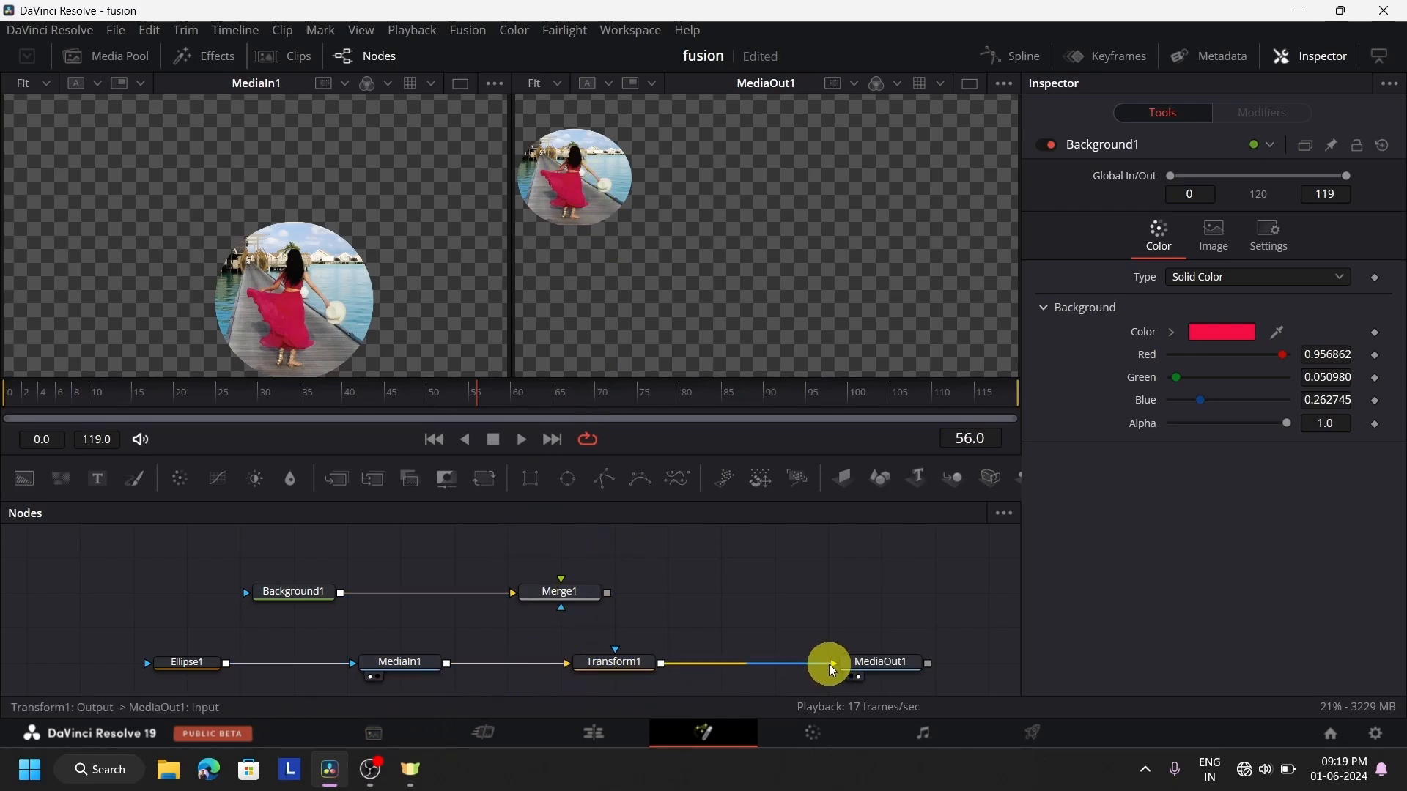
drag(828, 664, 566, 578)
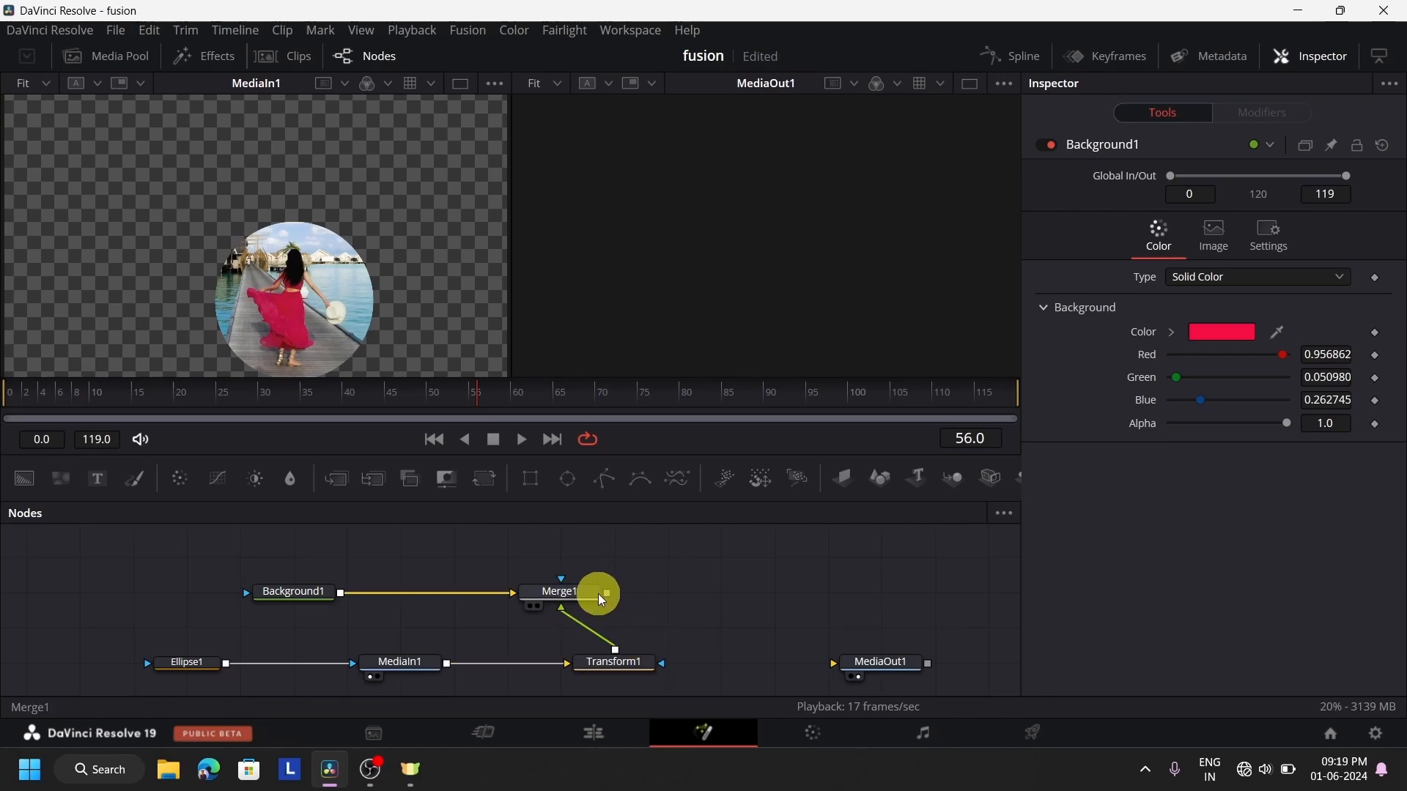
drag(608, 597, 839, 664)
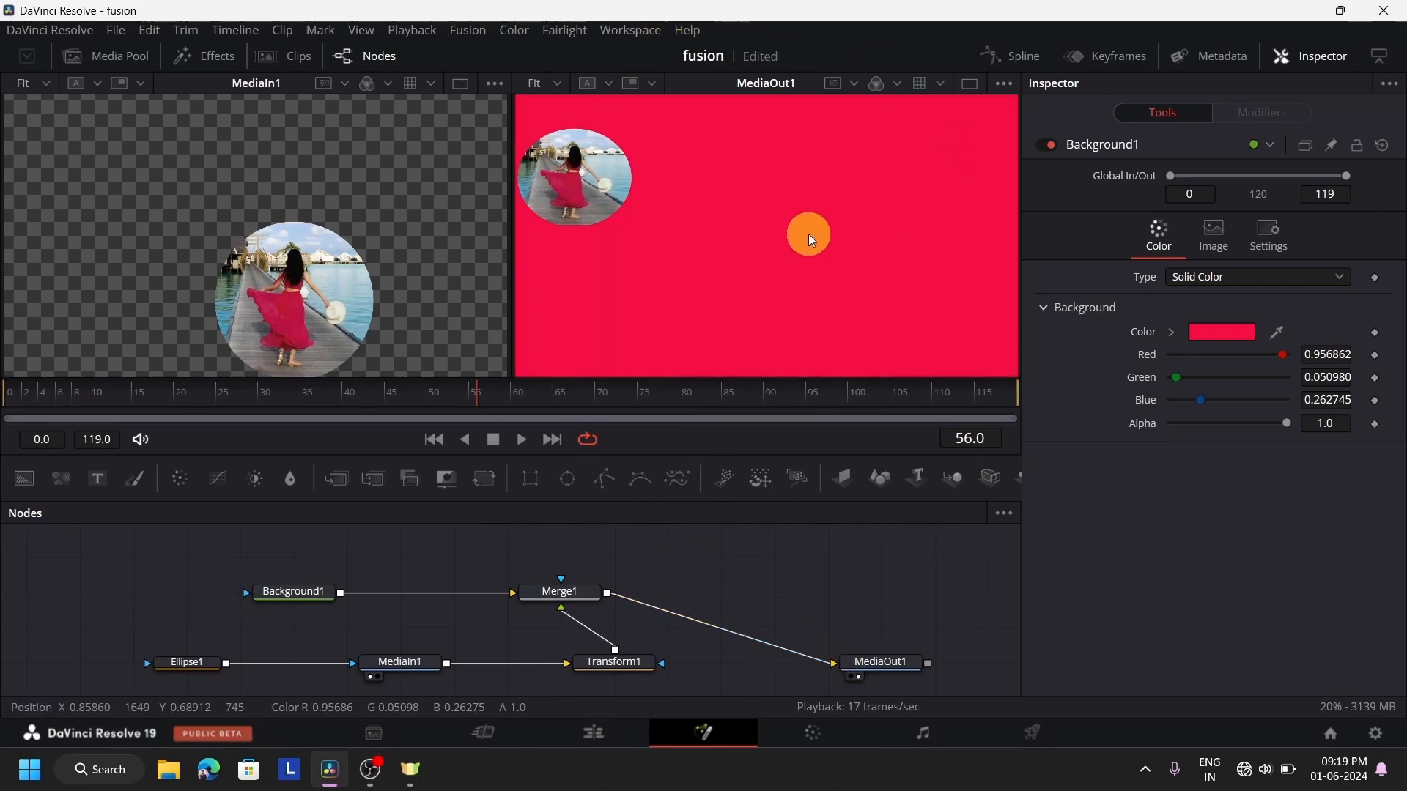
drag(609, 667, 569, 668)
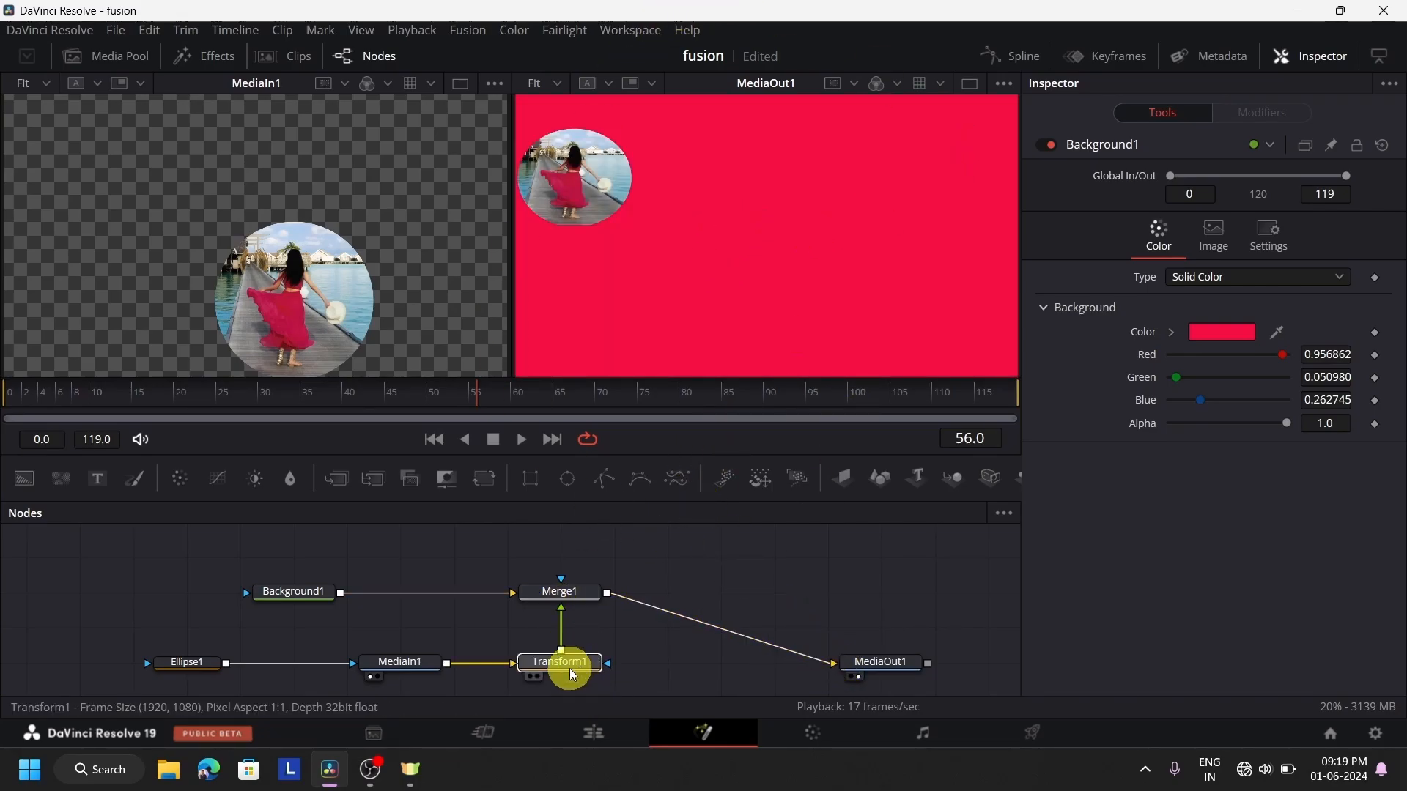
drag(890, 662, 885, 592)
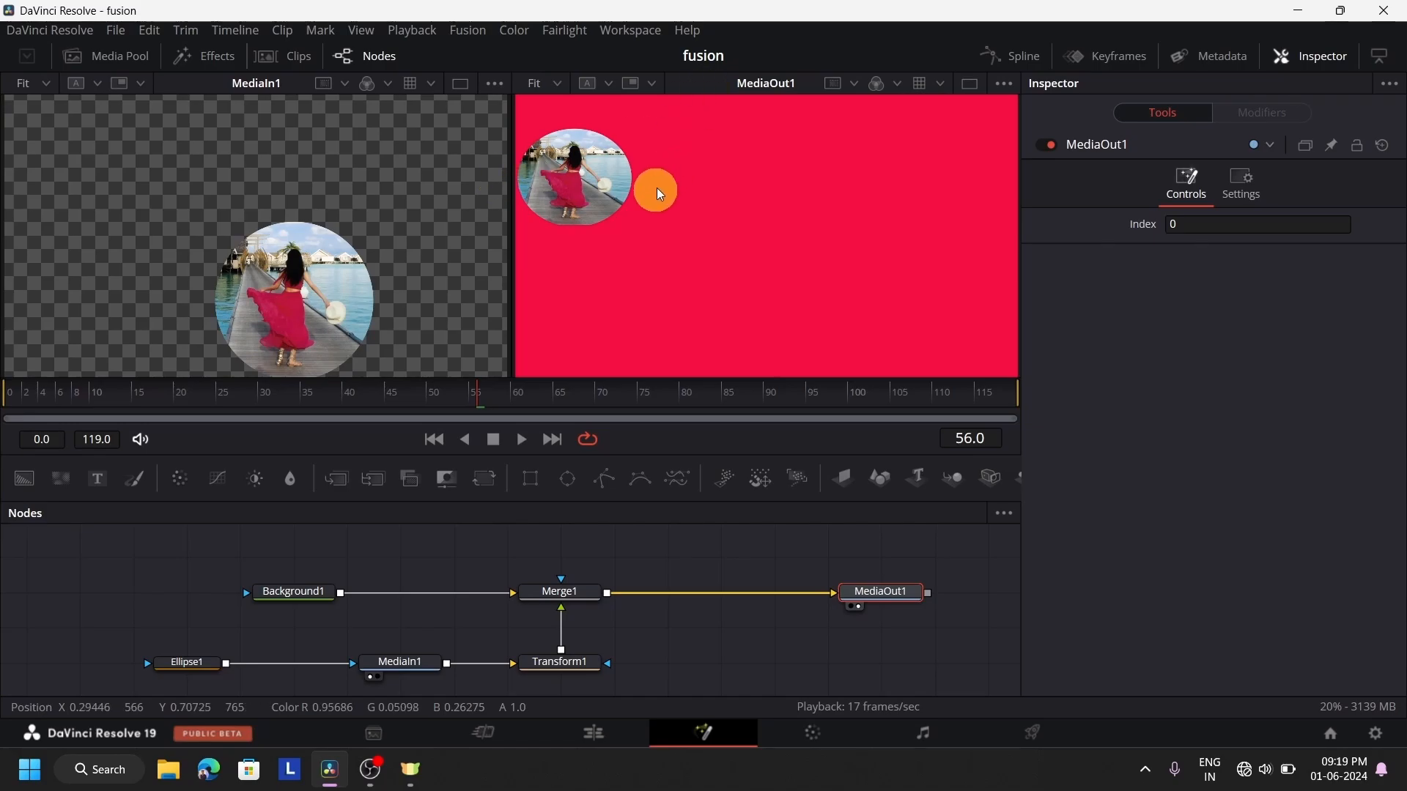
Change Background1's color to light purple, about red 0.75, green 0.60, blue 0.96
click(283, 590)
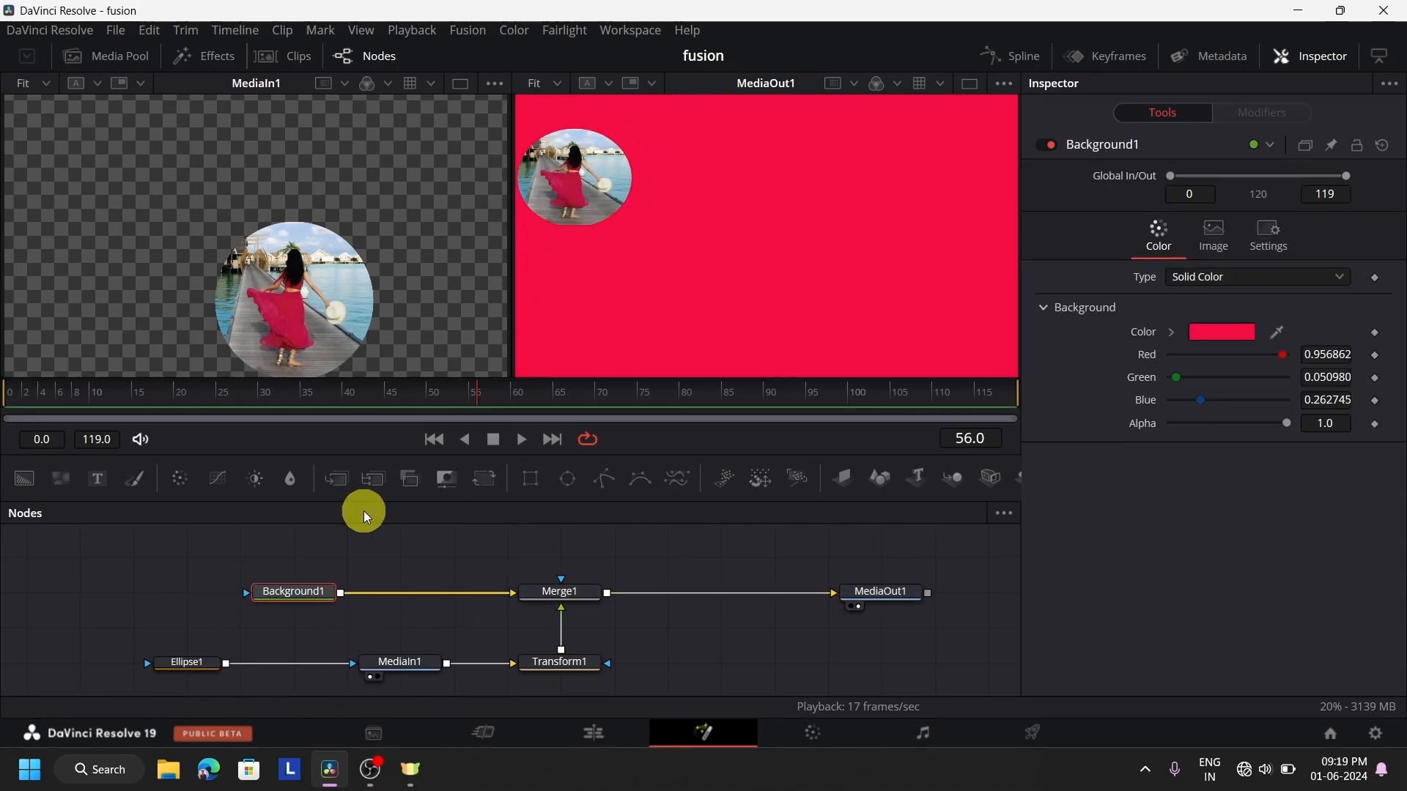
click(1230, 334)
drag(843, 300, 738, 334)
click(881, 548)
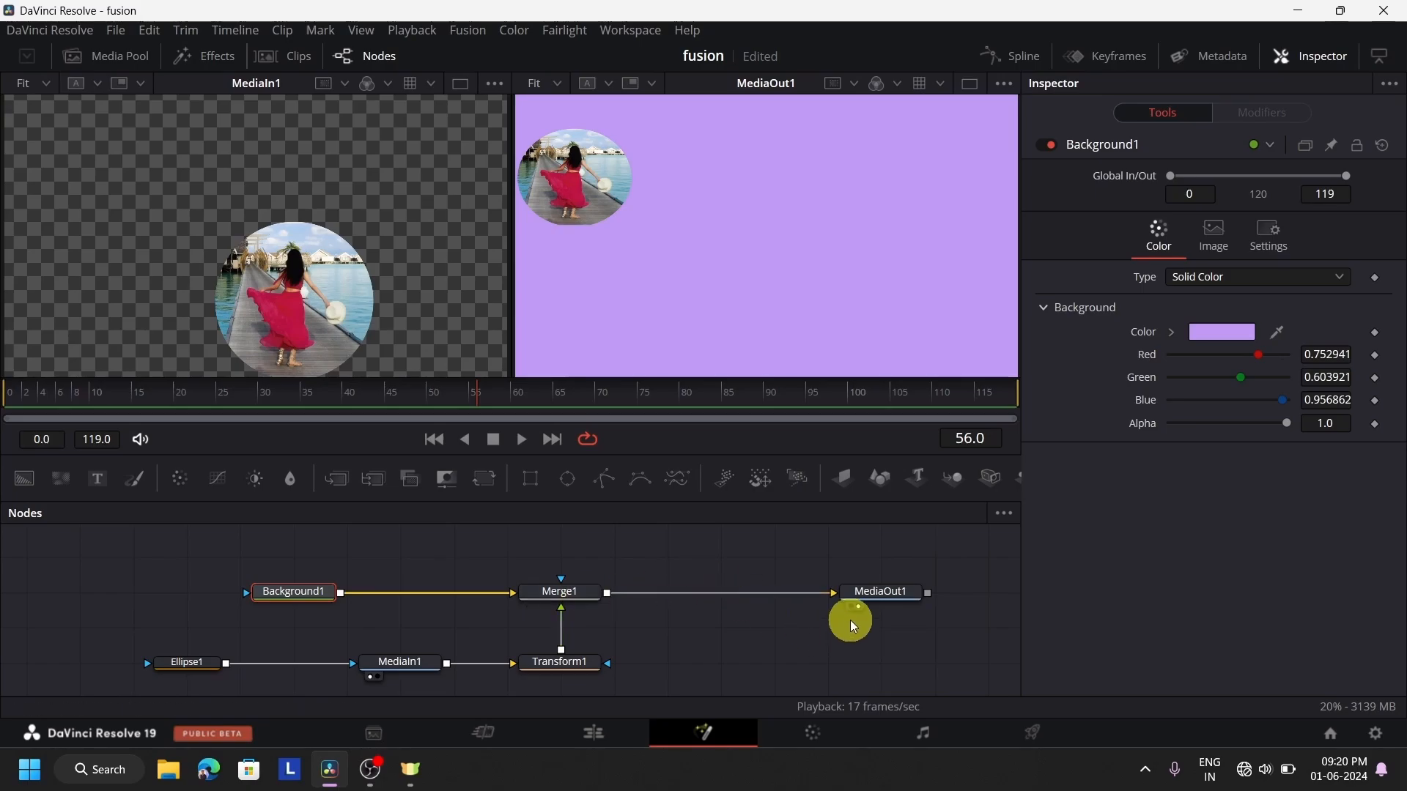
Move MediaOut1 farther away from Merge1 and lower Transform1 below its row in the node graph
drag(872, 591, 975, 591)
click(975, 590)
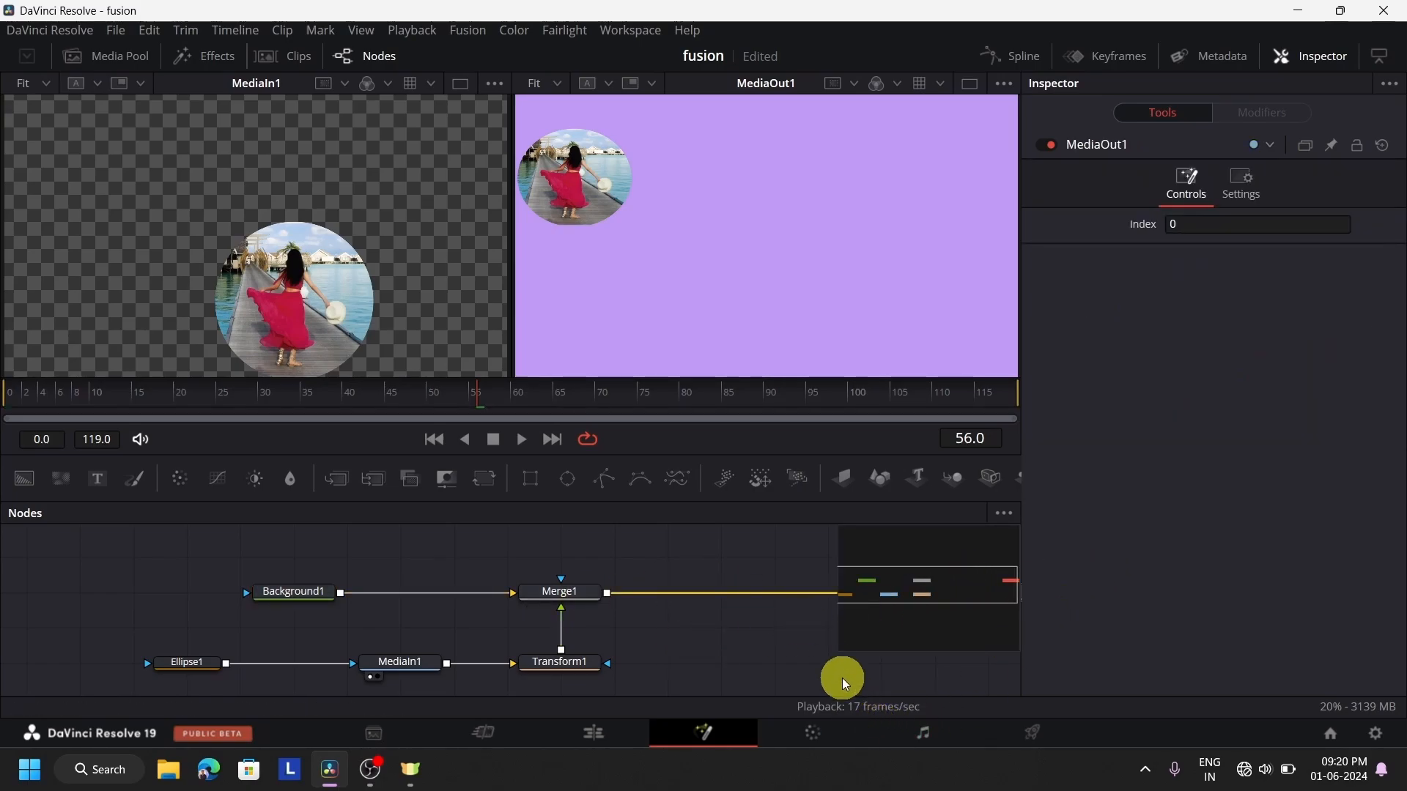
click(798, 657)
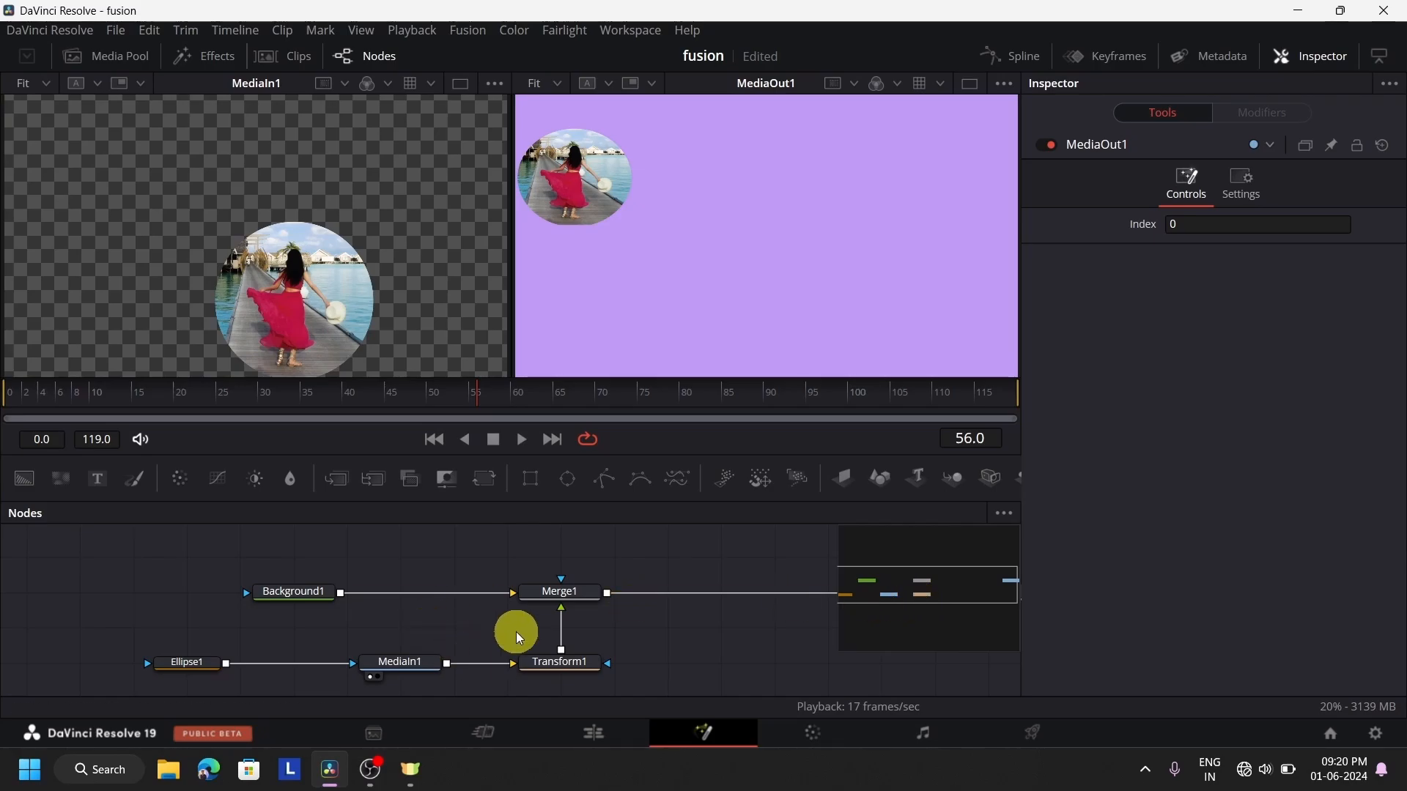
click(538, 665)
drag(542, 720, 547, 663)
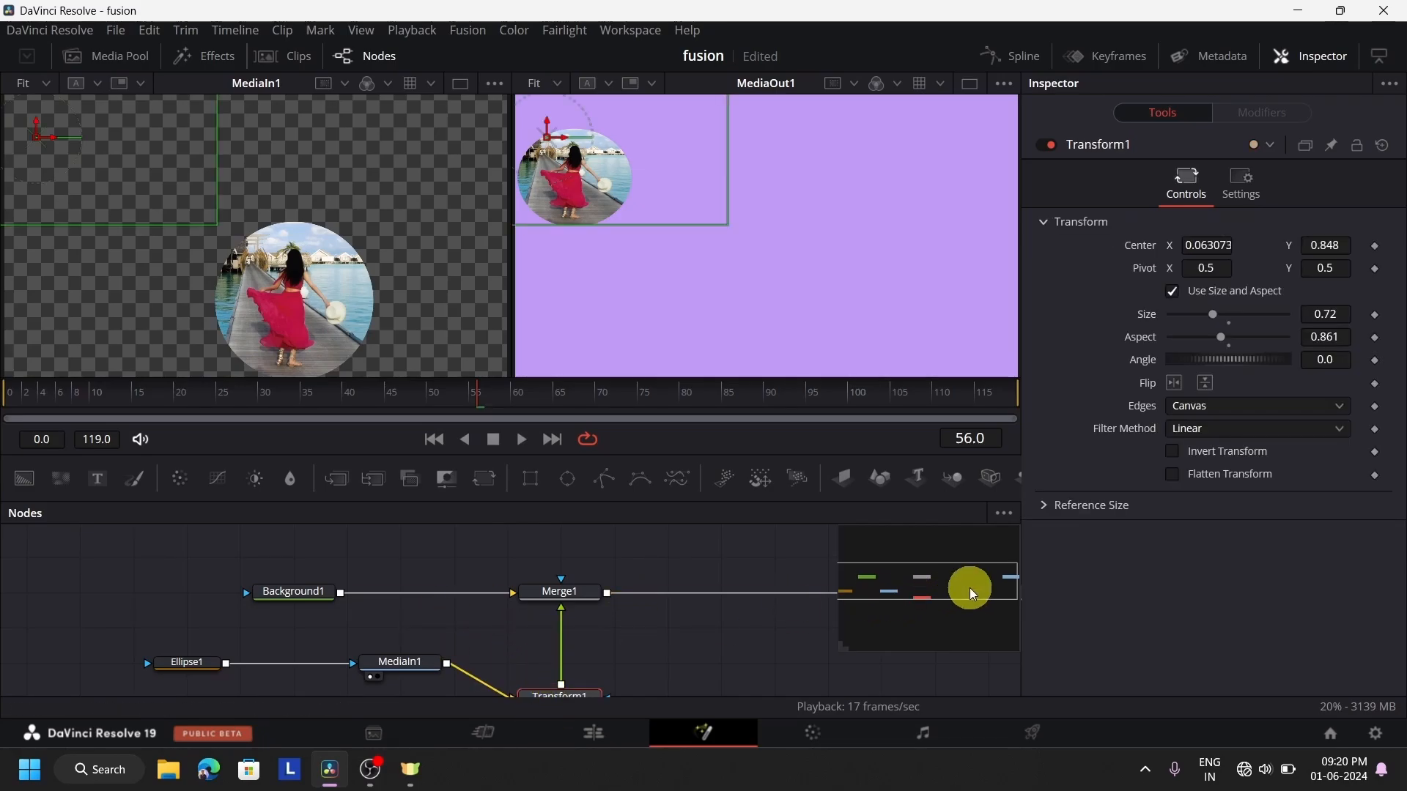
Realign Transform1 with MediaIn1 and move MediaOut1 even farther from Merge1 to make room for more nodes
drag(970, 591, 865, 591)
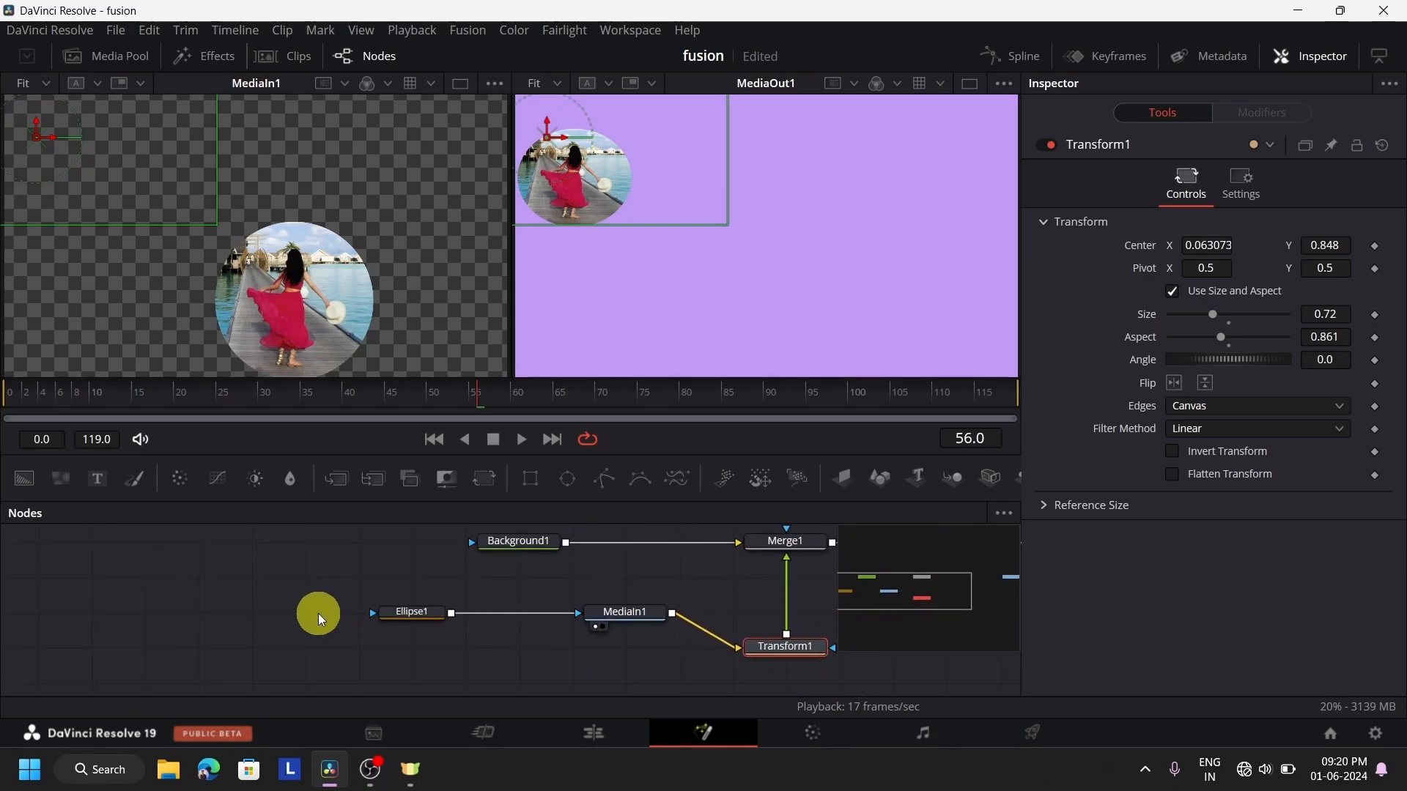
scroll(318, 613, down, 3)
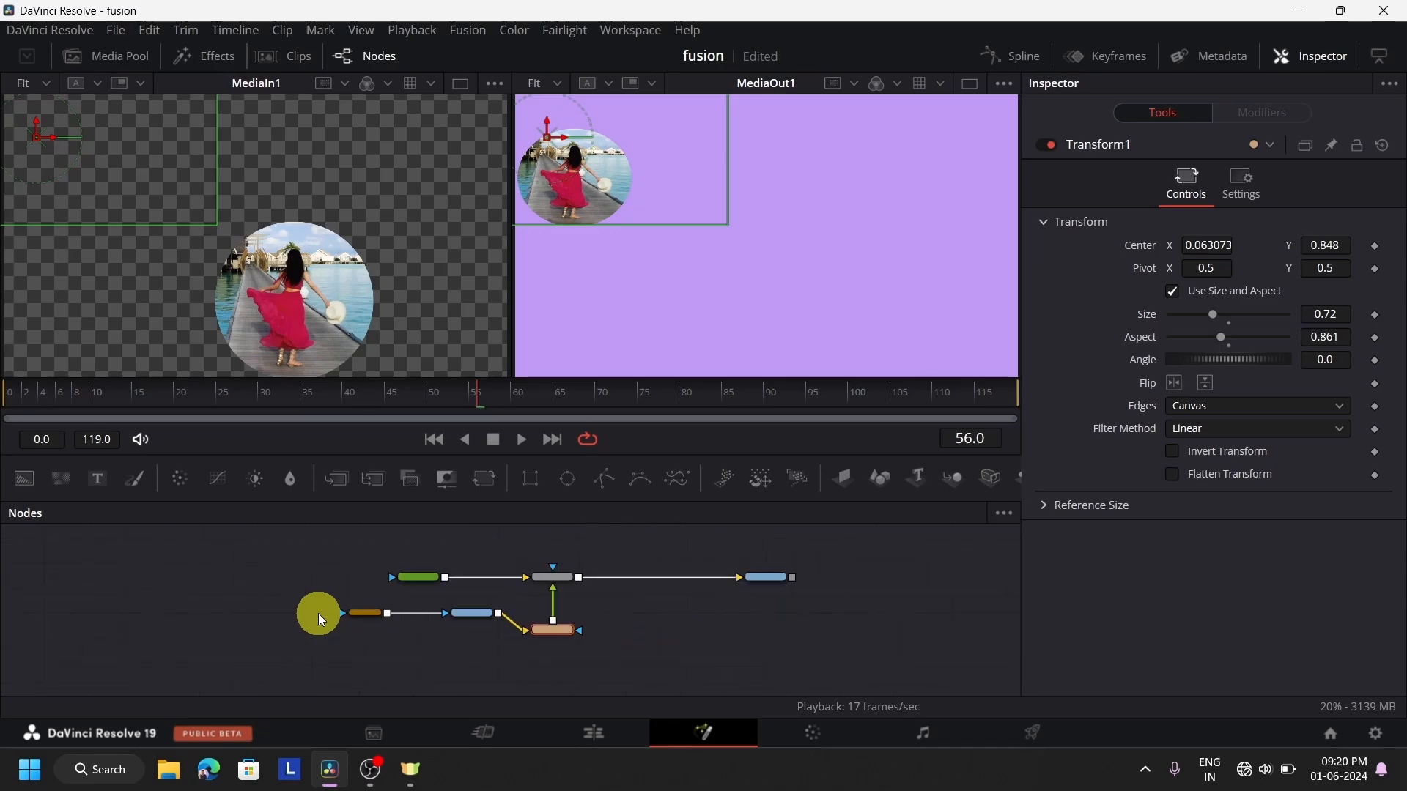
scroll(318, 614, up, 2)
scroll(318, 614, down, 1)
scroll(664, 648, up, 1)
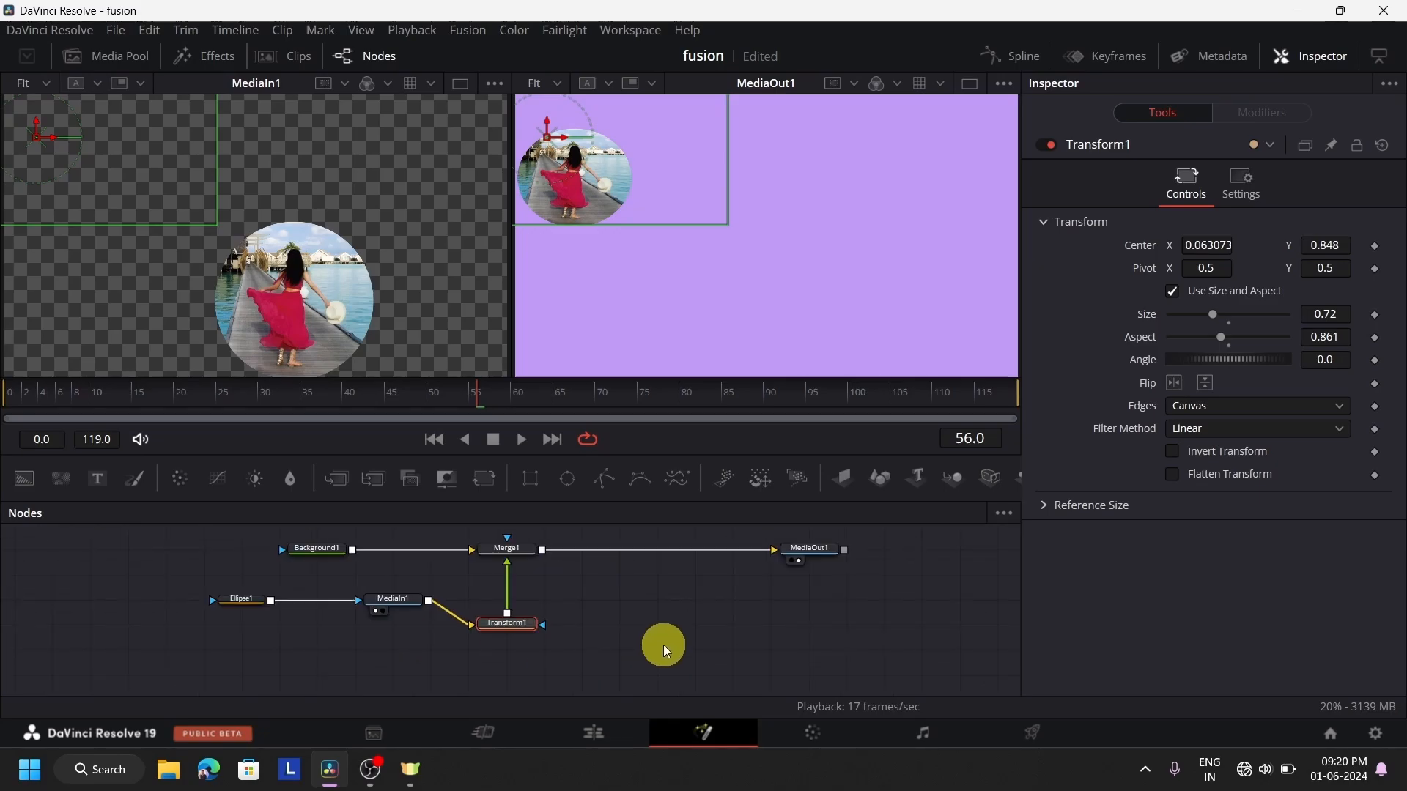
scroll(676, 649, up, 2)
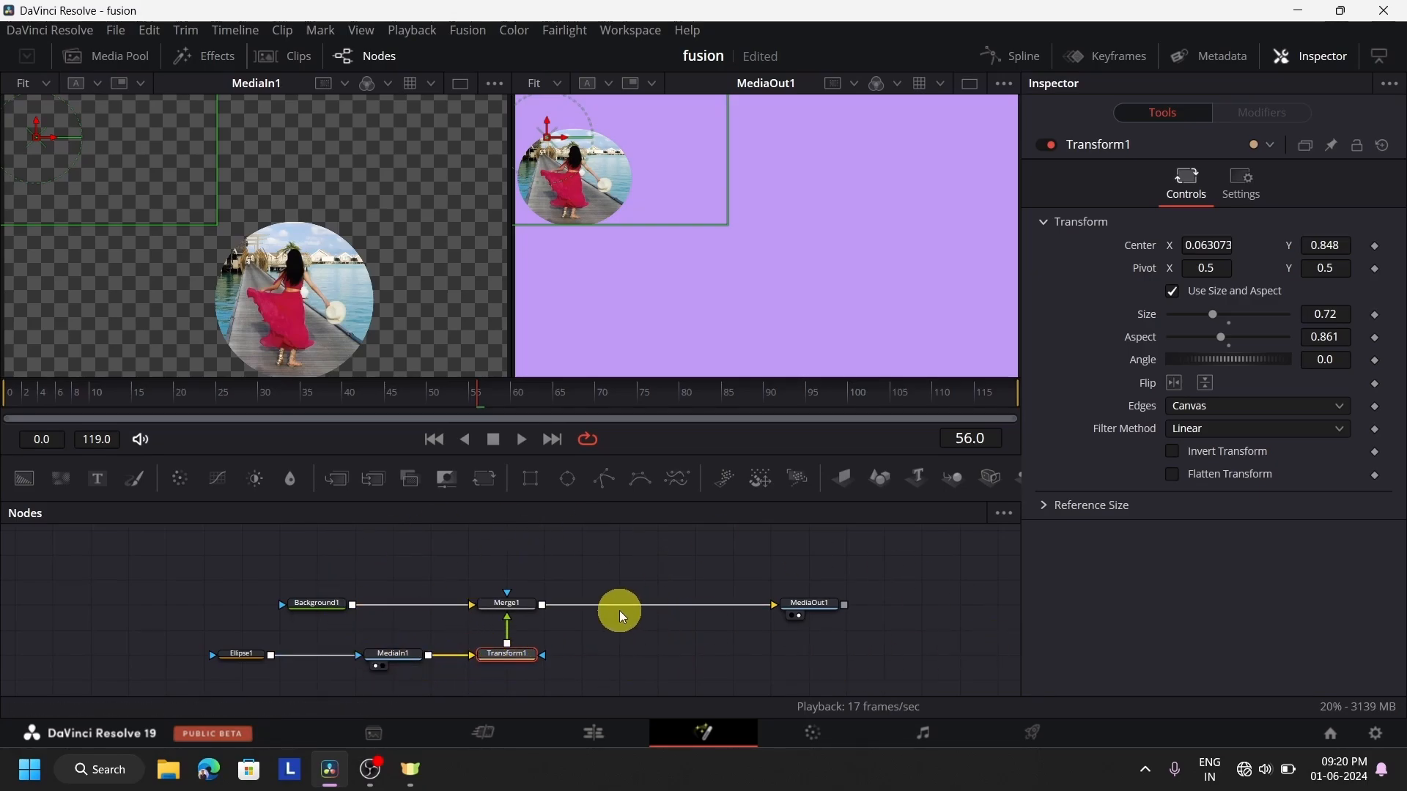
scroll(617, 614, down, 1)
scroll(617, 614, up, 1)
click(615, 577)
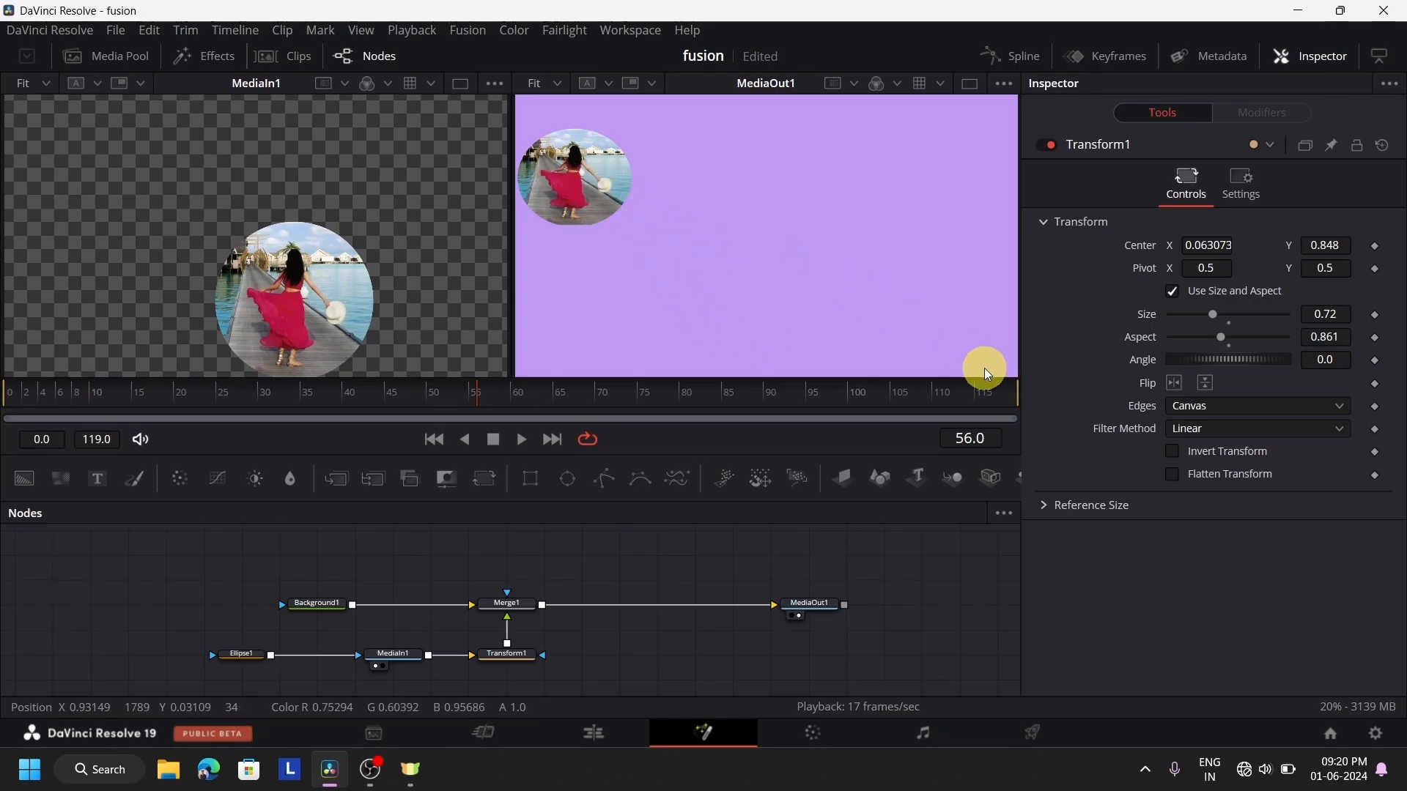
drag(811, 602, 877, 610)
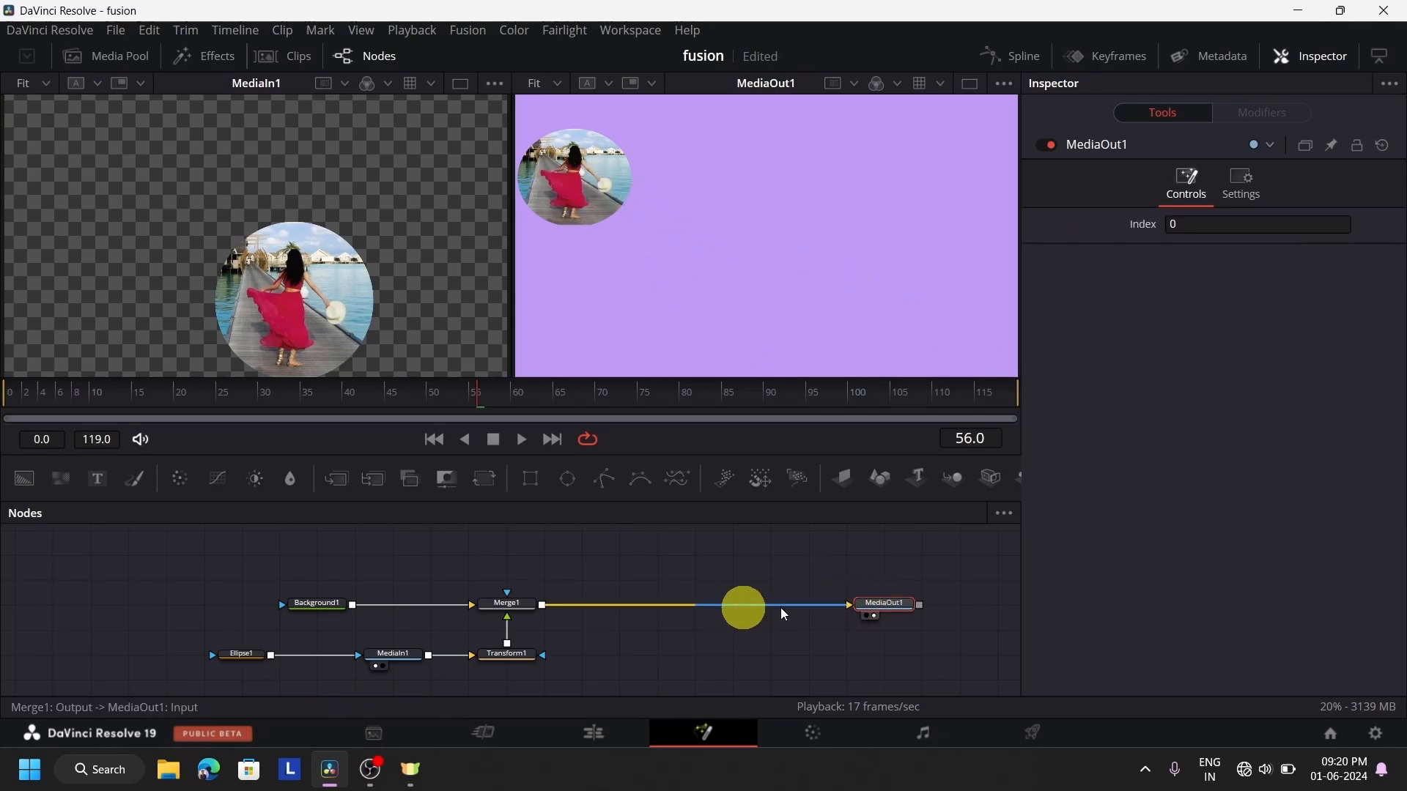
Add Fusion Clip 2 and the mixkit-girl field-of-flowers clip from the media pool, spaced apart above the main node chain
click(111, 61)
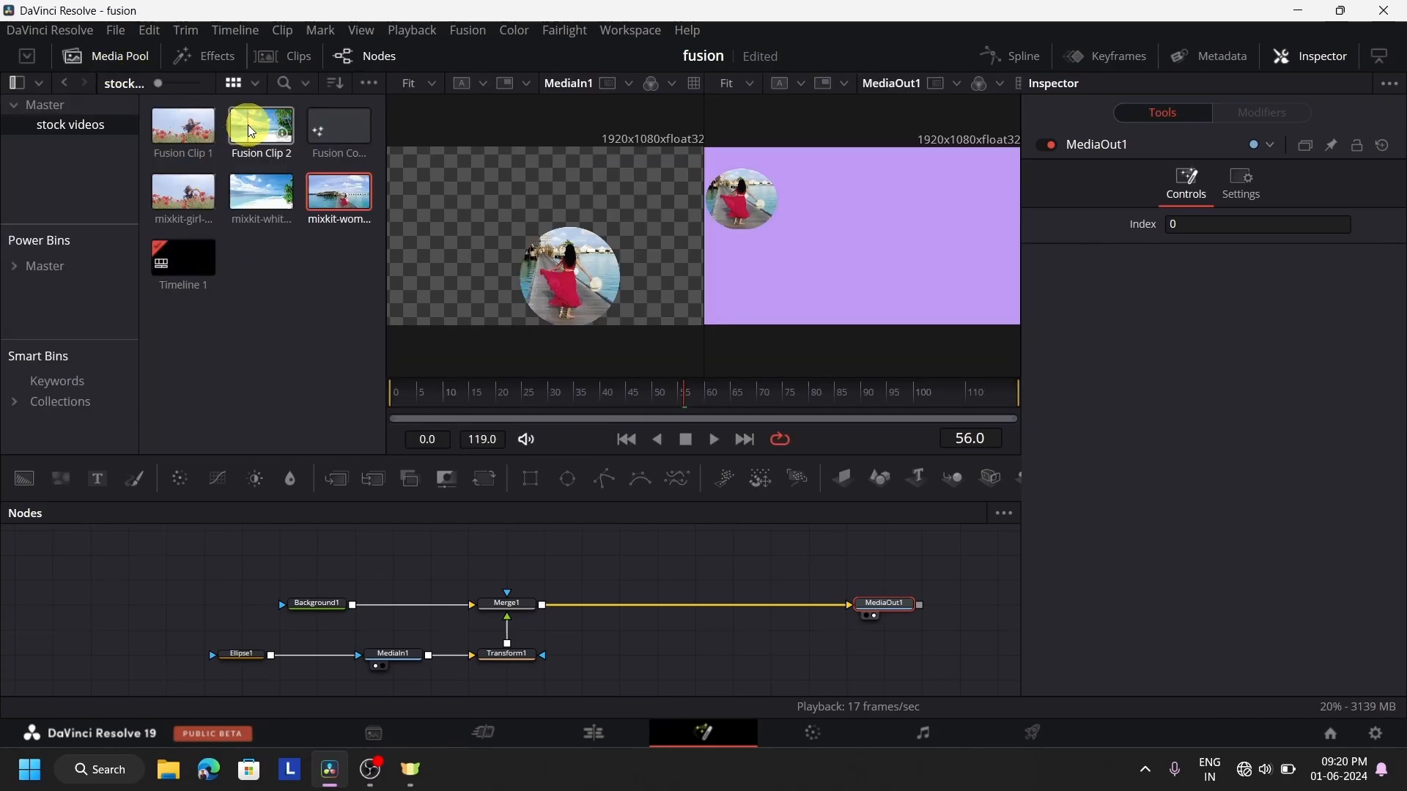
drag(247, 125, 607, 555)
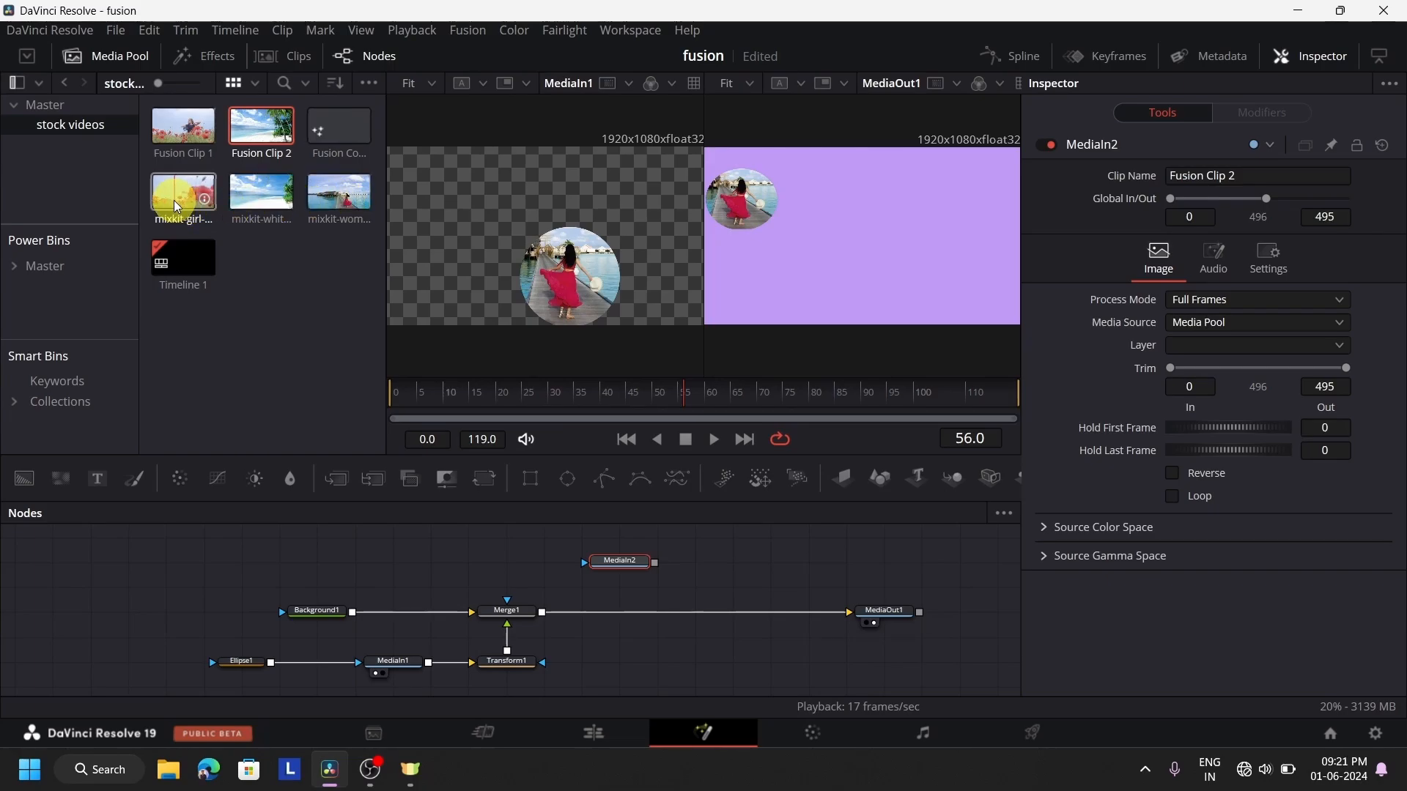
drag(175, 200, 762, 563)
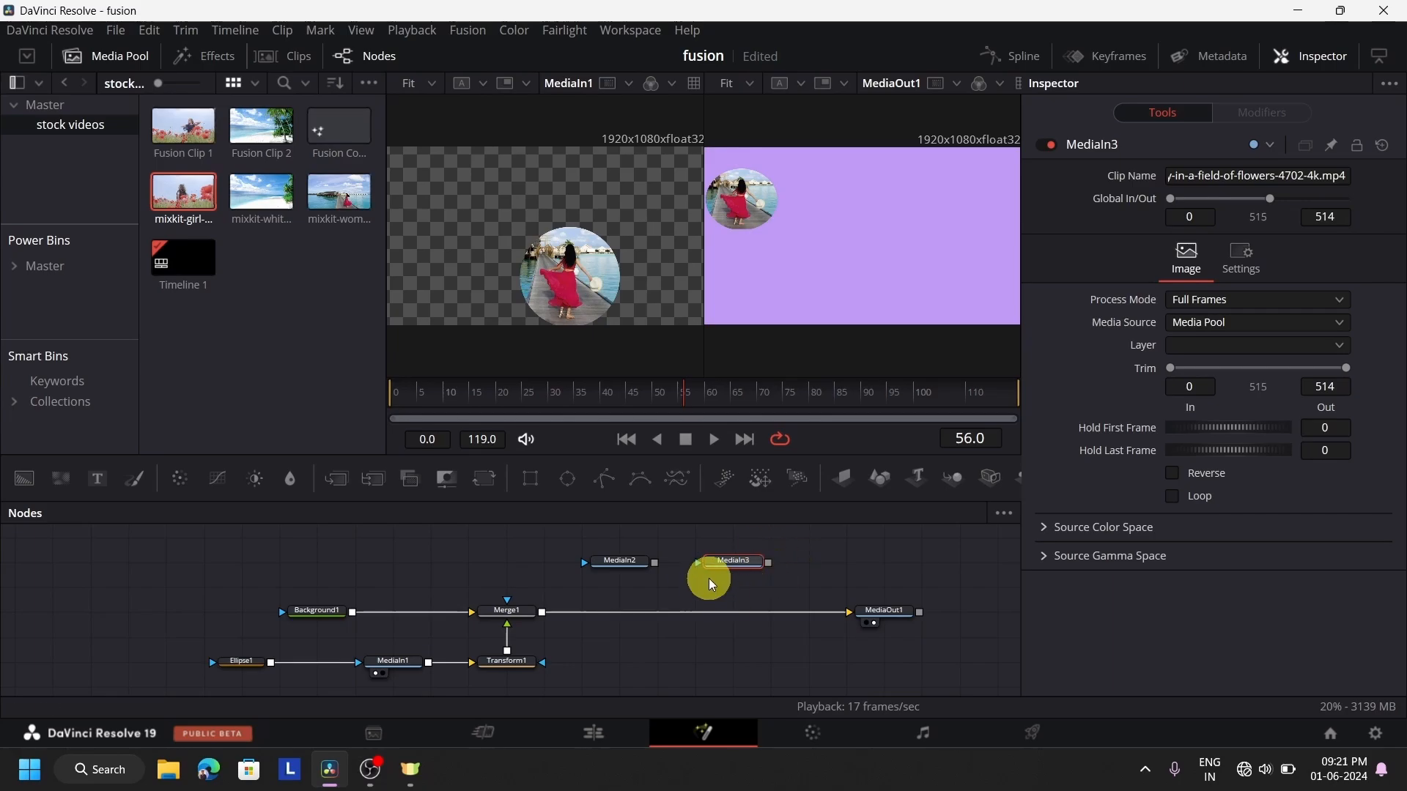
drag(732, 567, 820, 562)
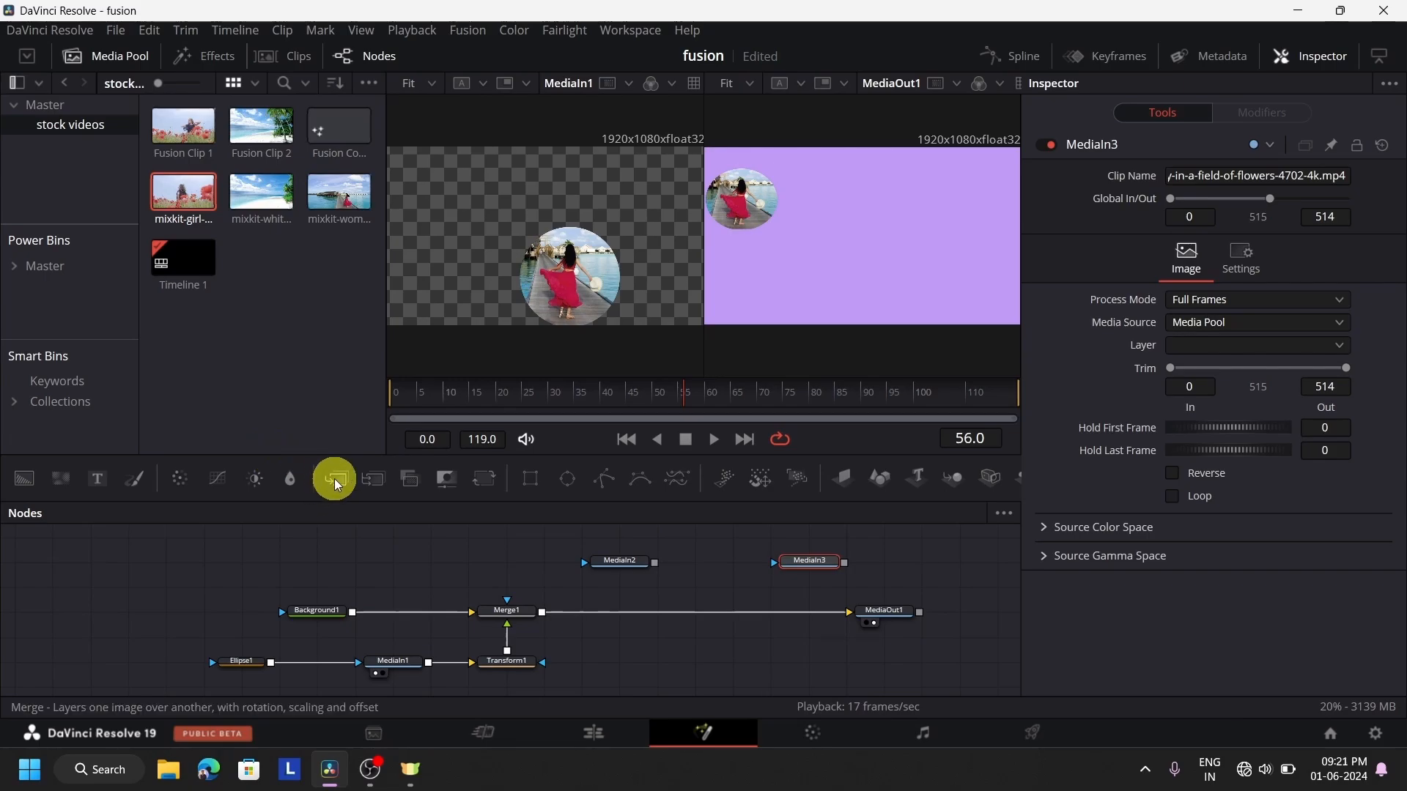
Insert a Merge node between Merge1 and MediaOut1 with MediaIn2 as its foreground, and mask MediaIn2 with an ellipse
drag(334, 478, 668, 610)
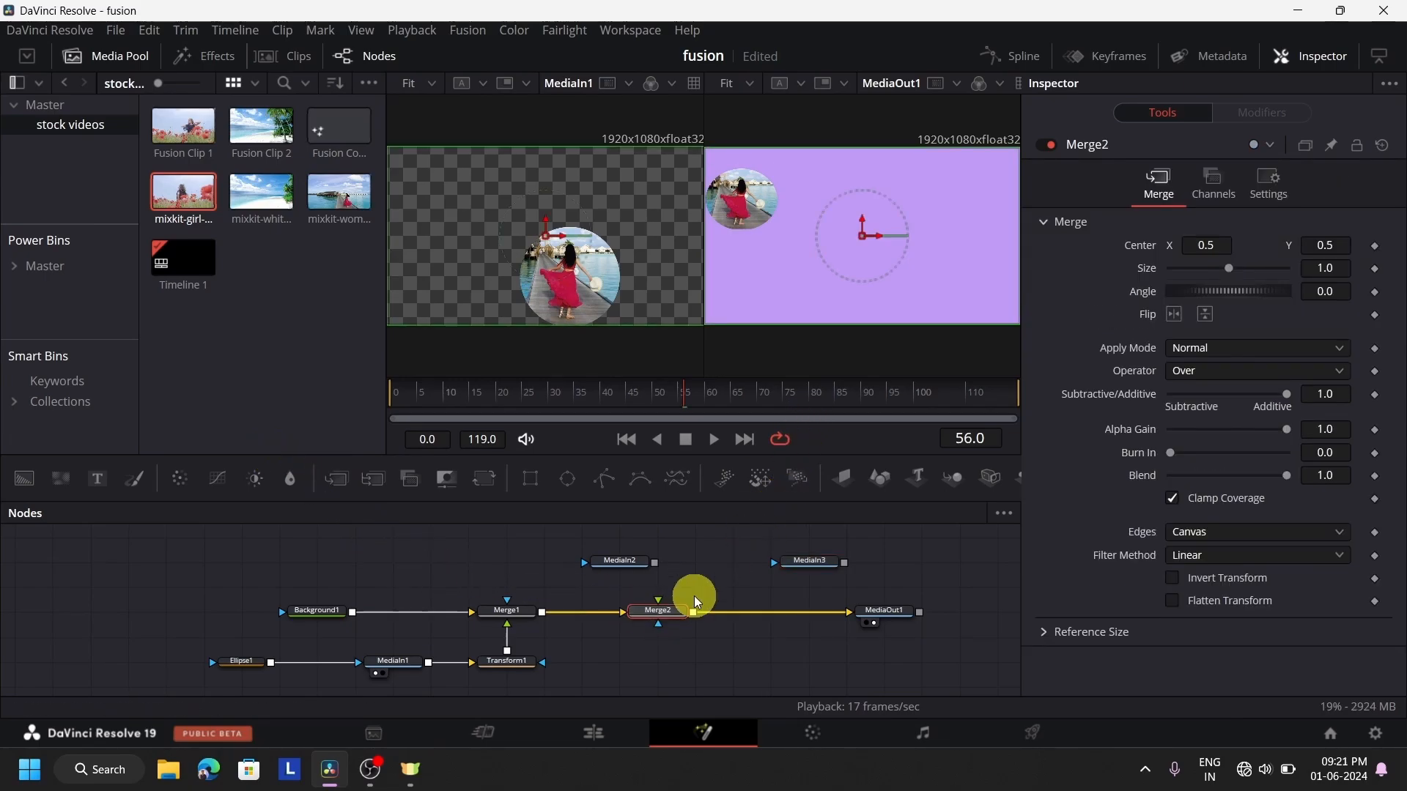
drag(657, 564, 661, 599)
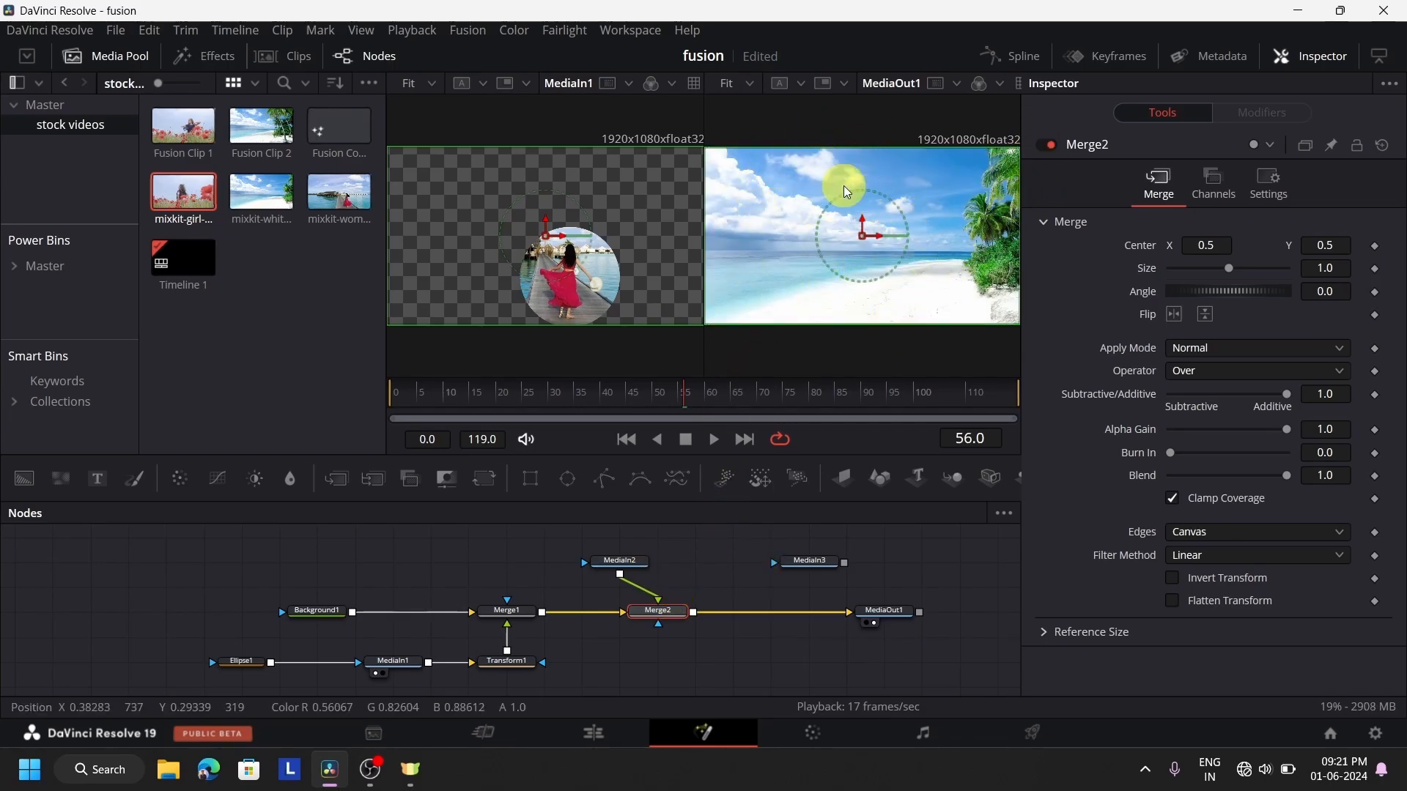
drag(562, 482, 587, 563)
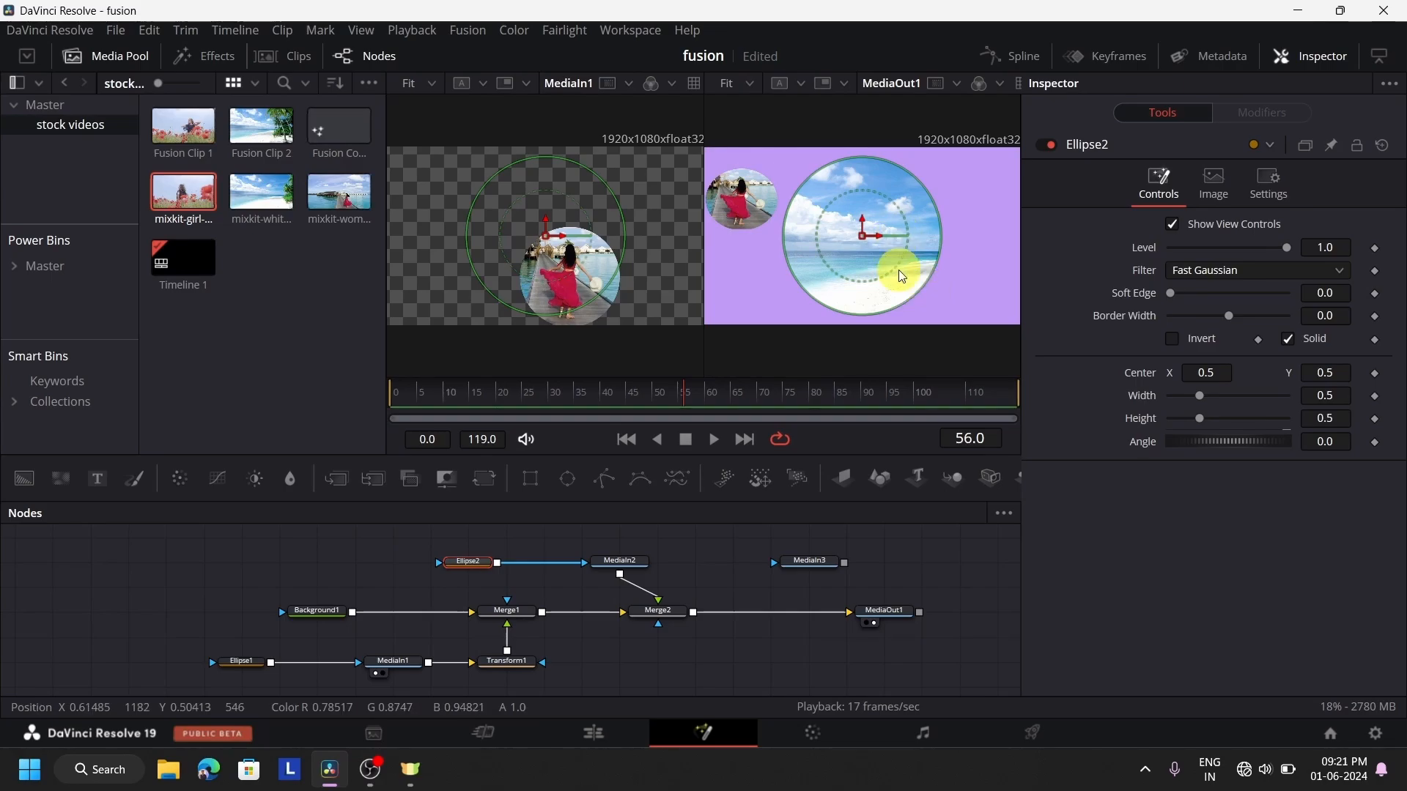
Insert a Transform node between MediaIn2 and Merge2, with Size 0.53 and Center X 0.448
drag(632, 569, 589, 565)
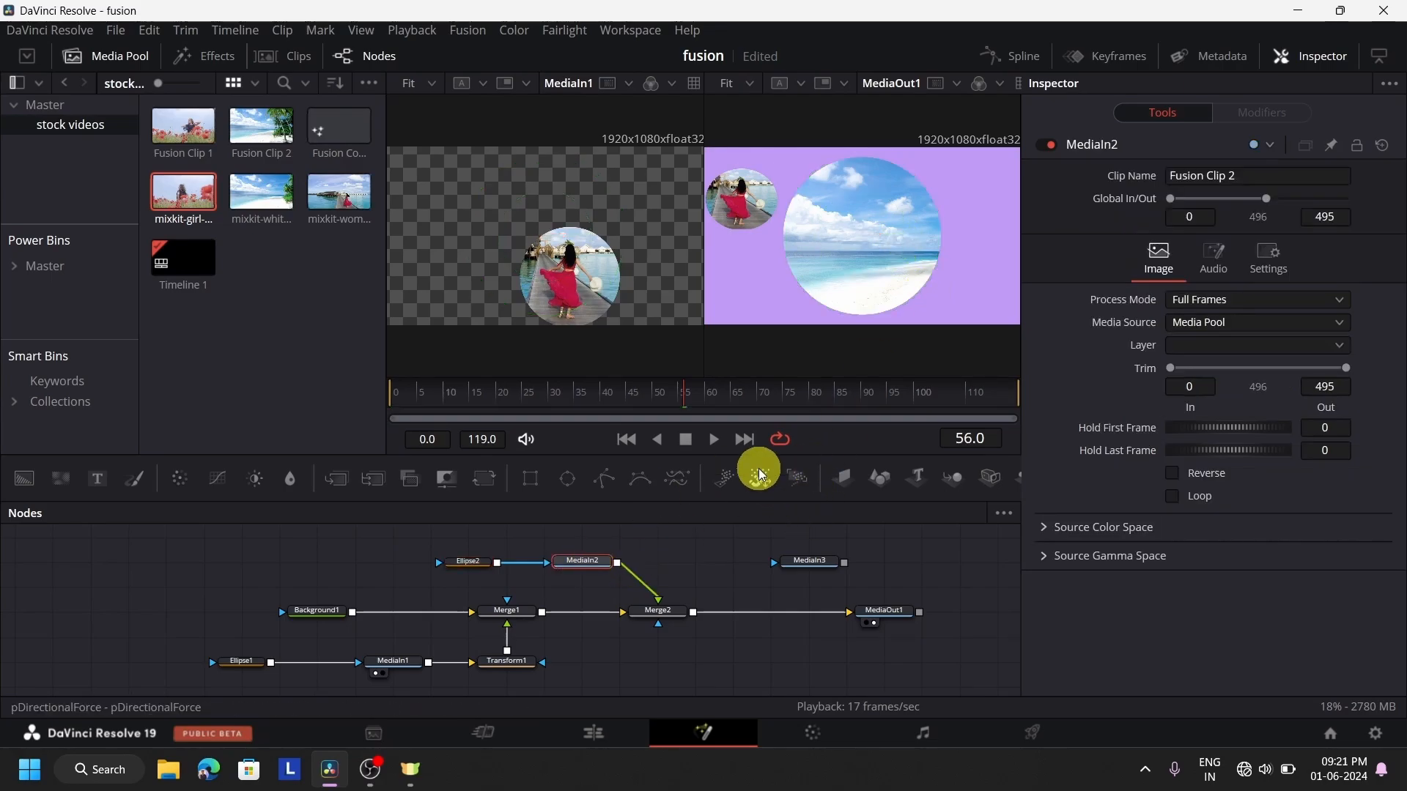
click(444, 480)
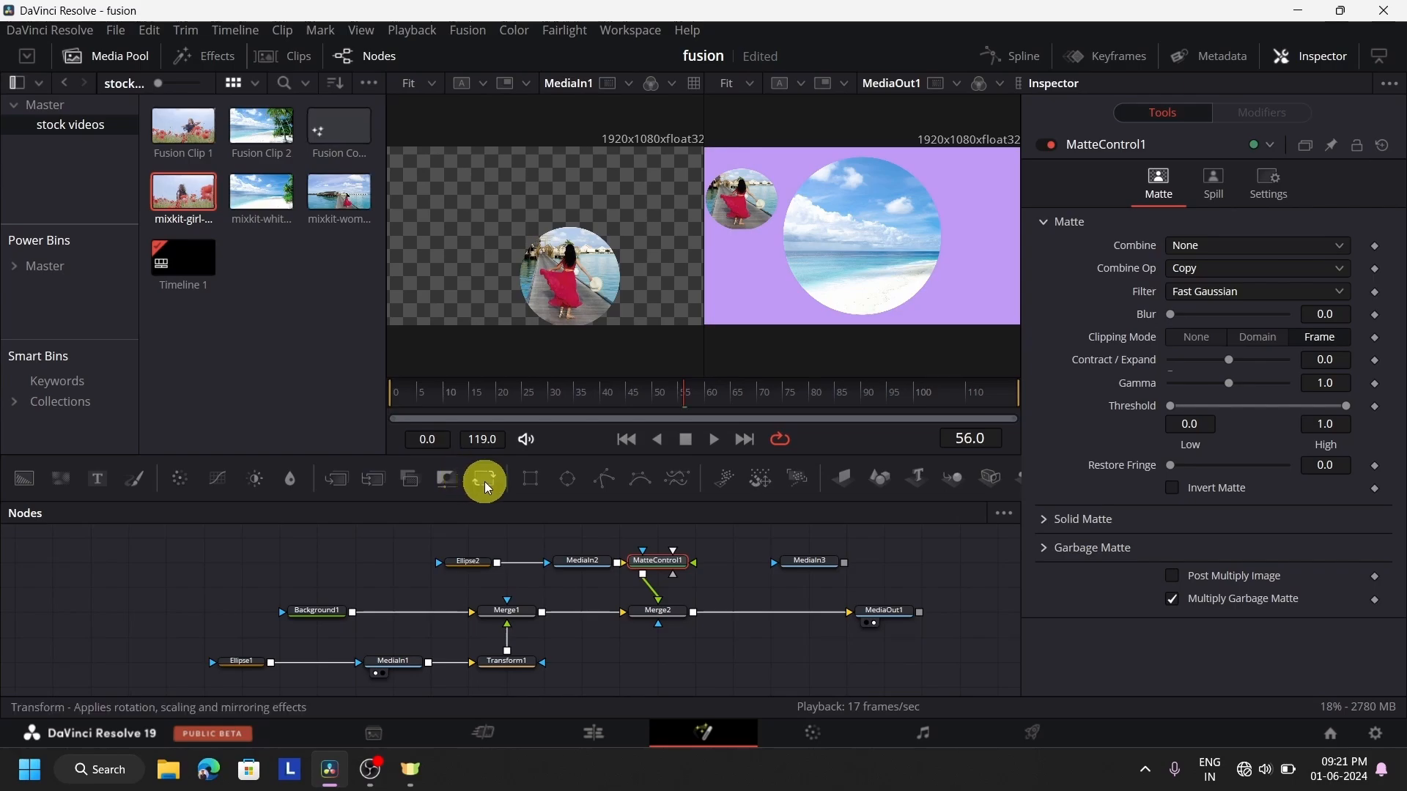
key(ctrl+z)
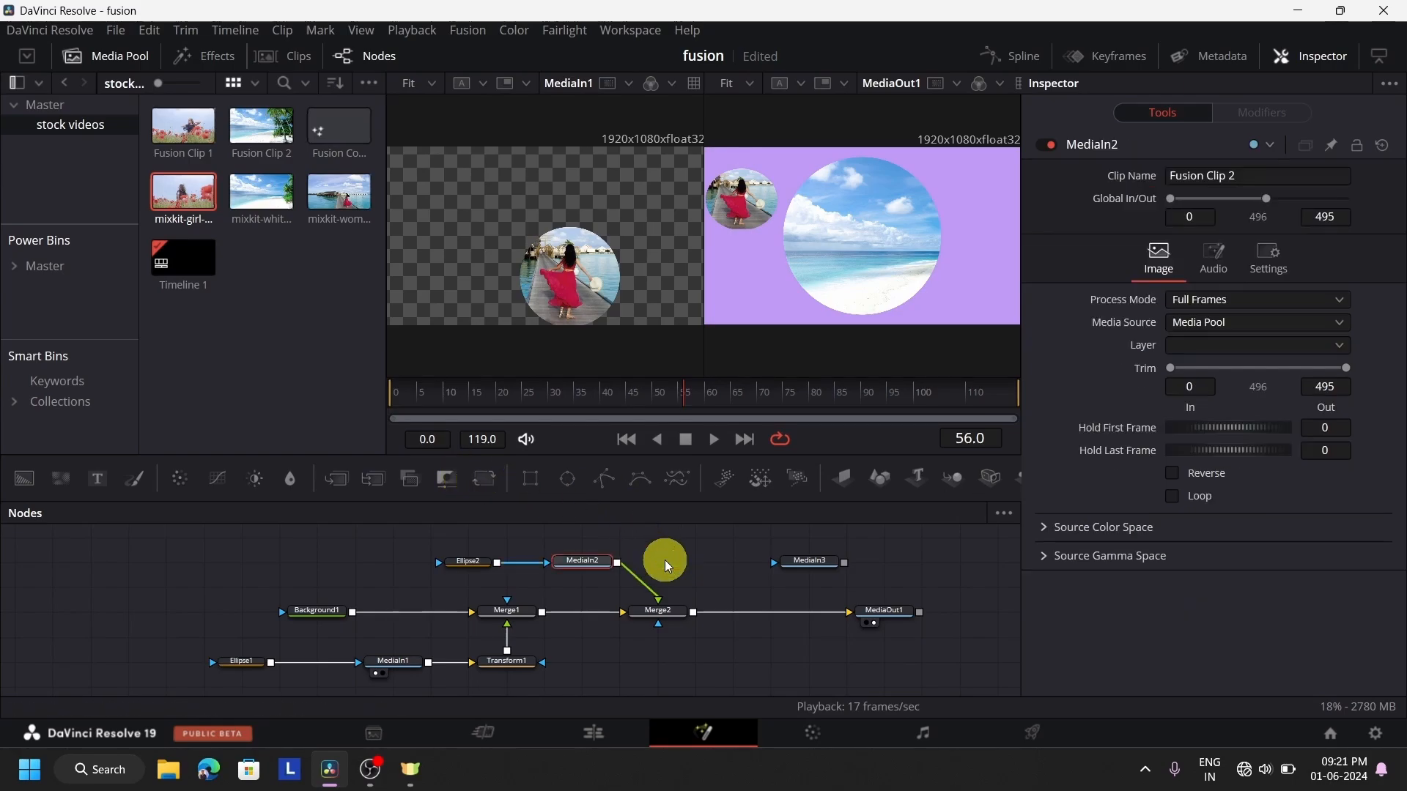
drag(488, 480, 660, 600)
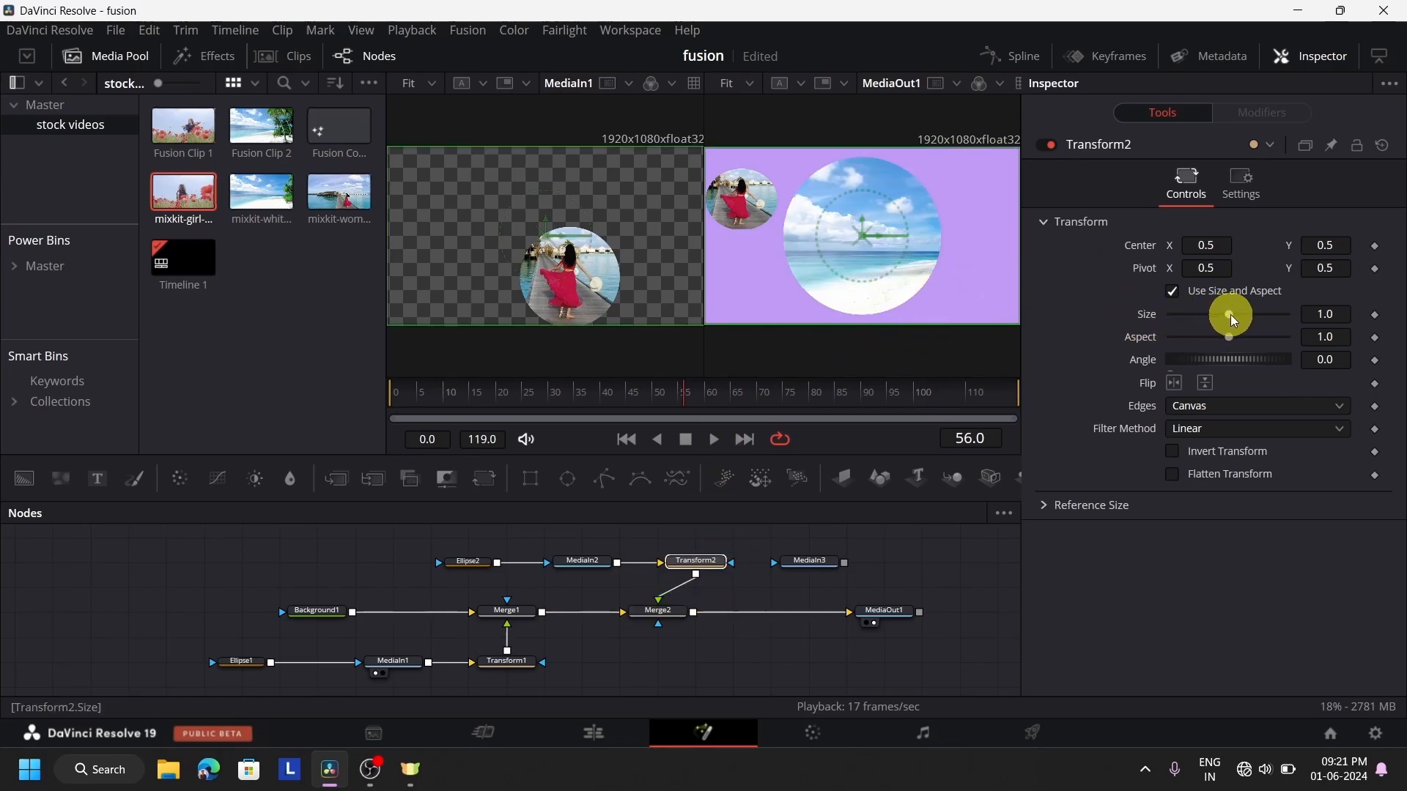
drag(1224, 317, 1203, 327)
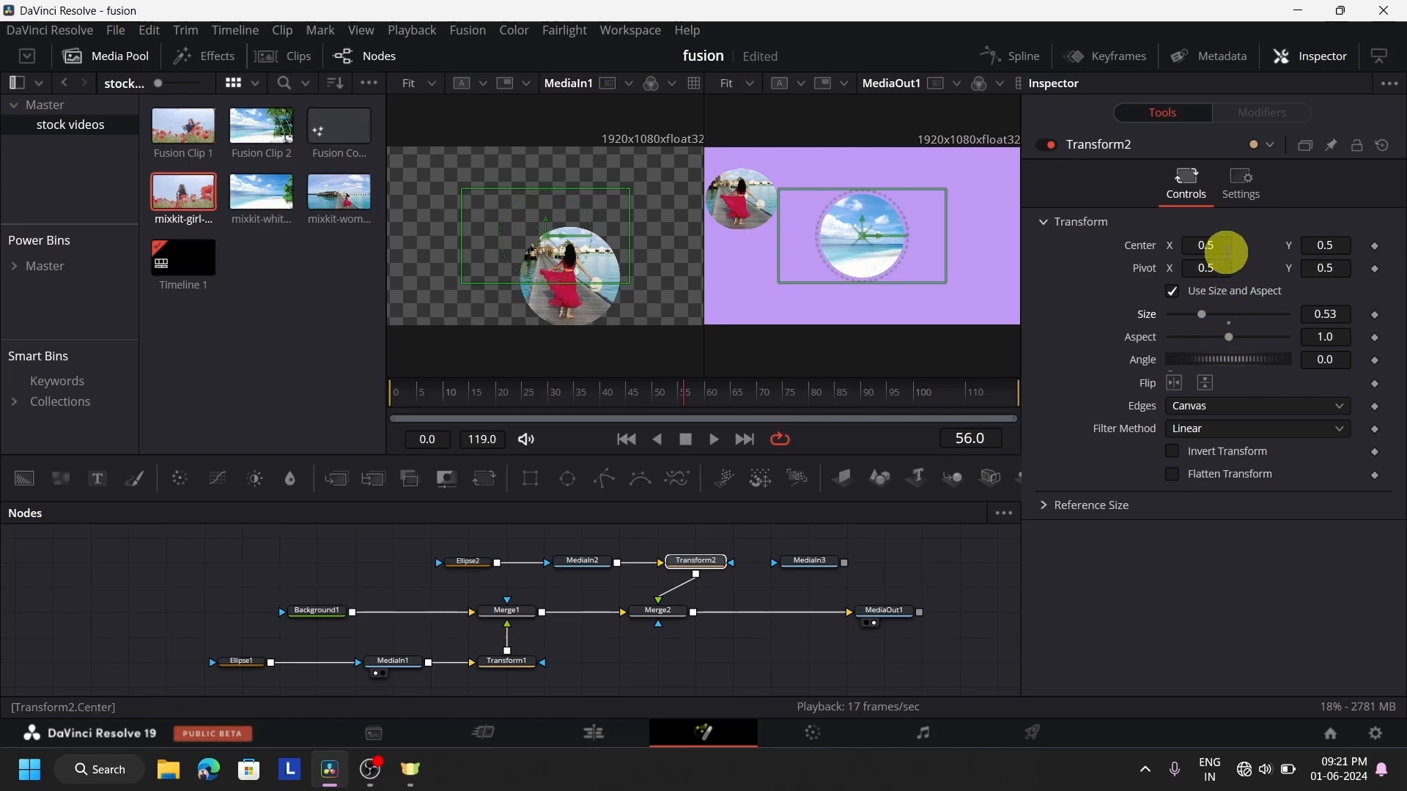
drag(1219, 240, 1171, 276)
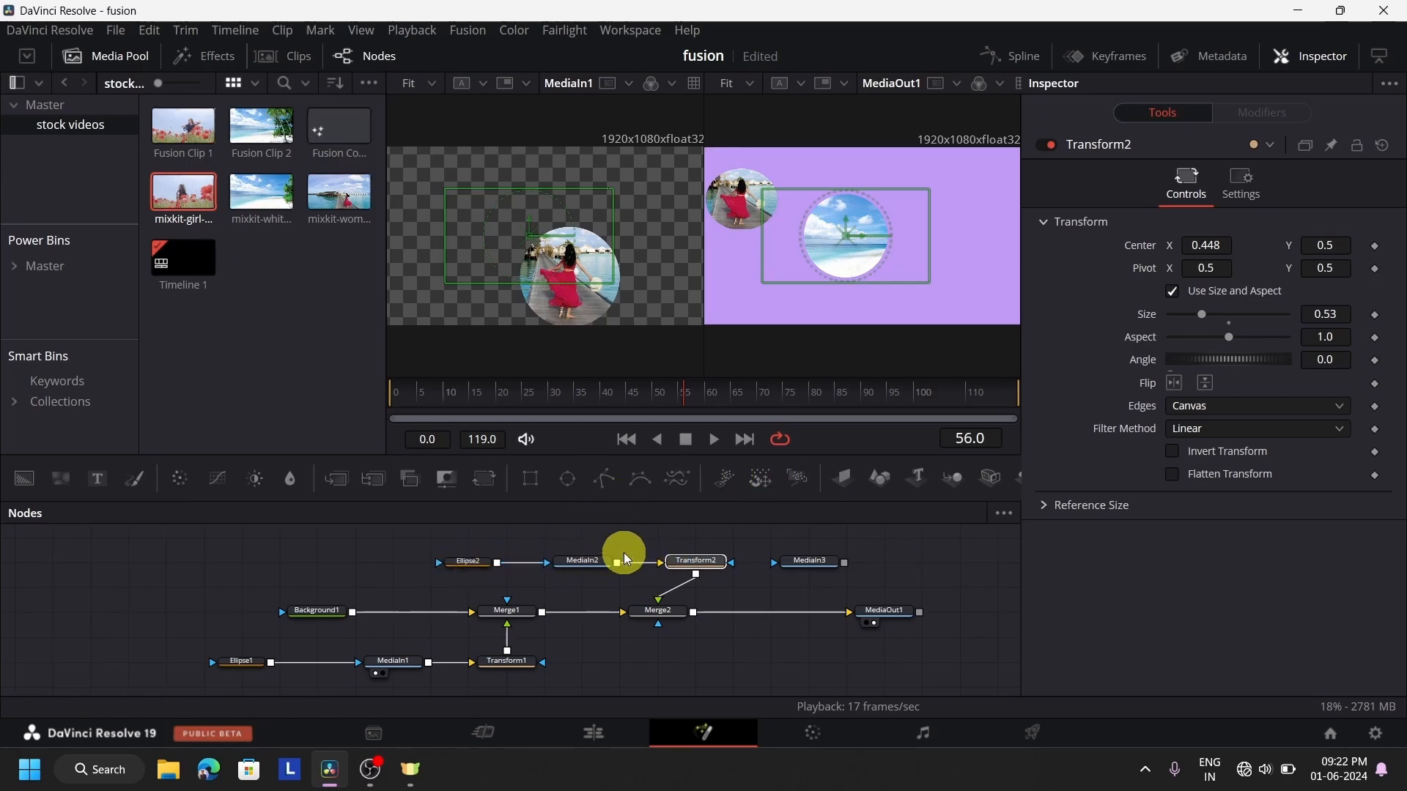
click(585, 561)
click(468, 569)
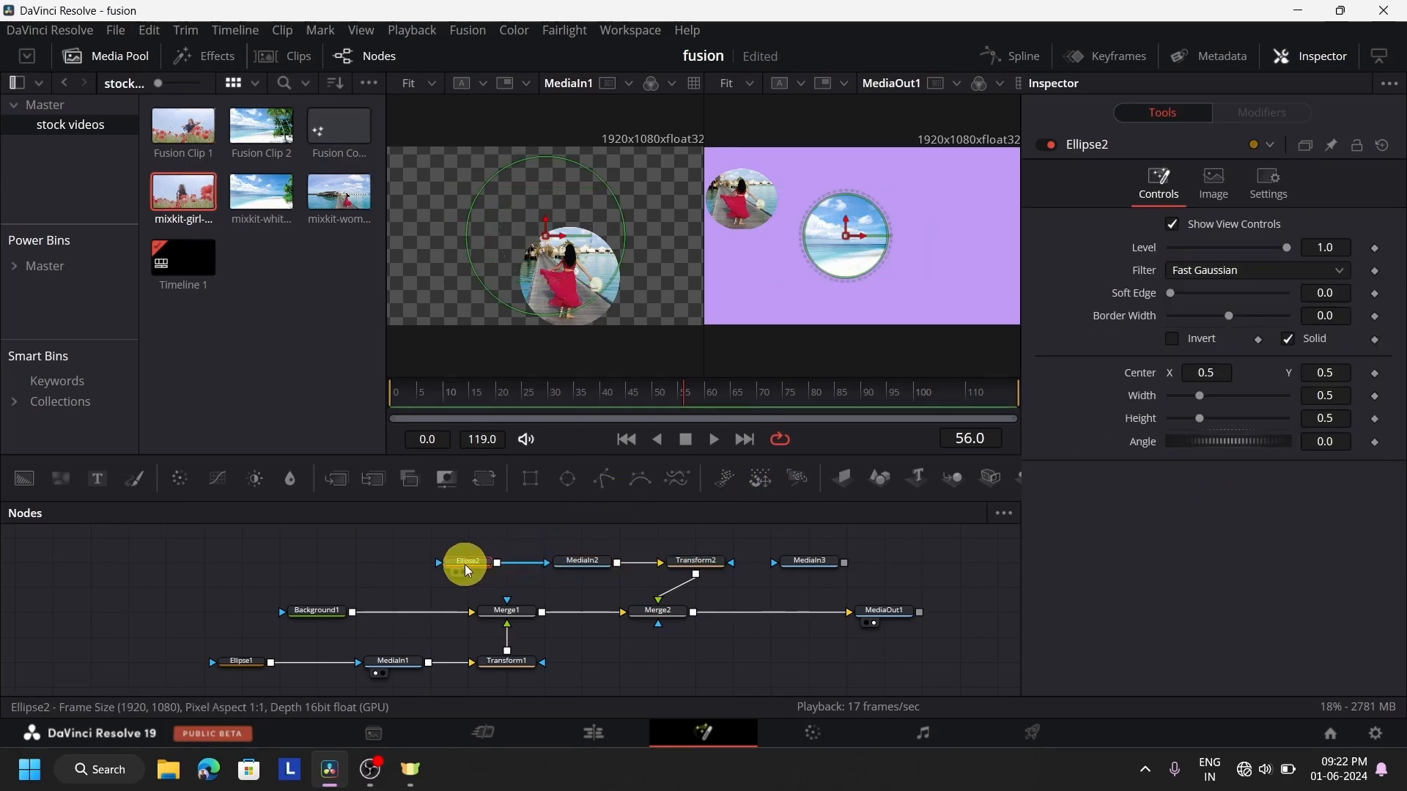
click(706, 562)
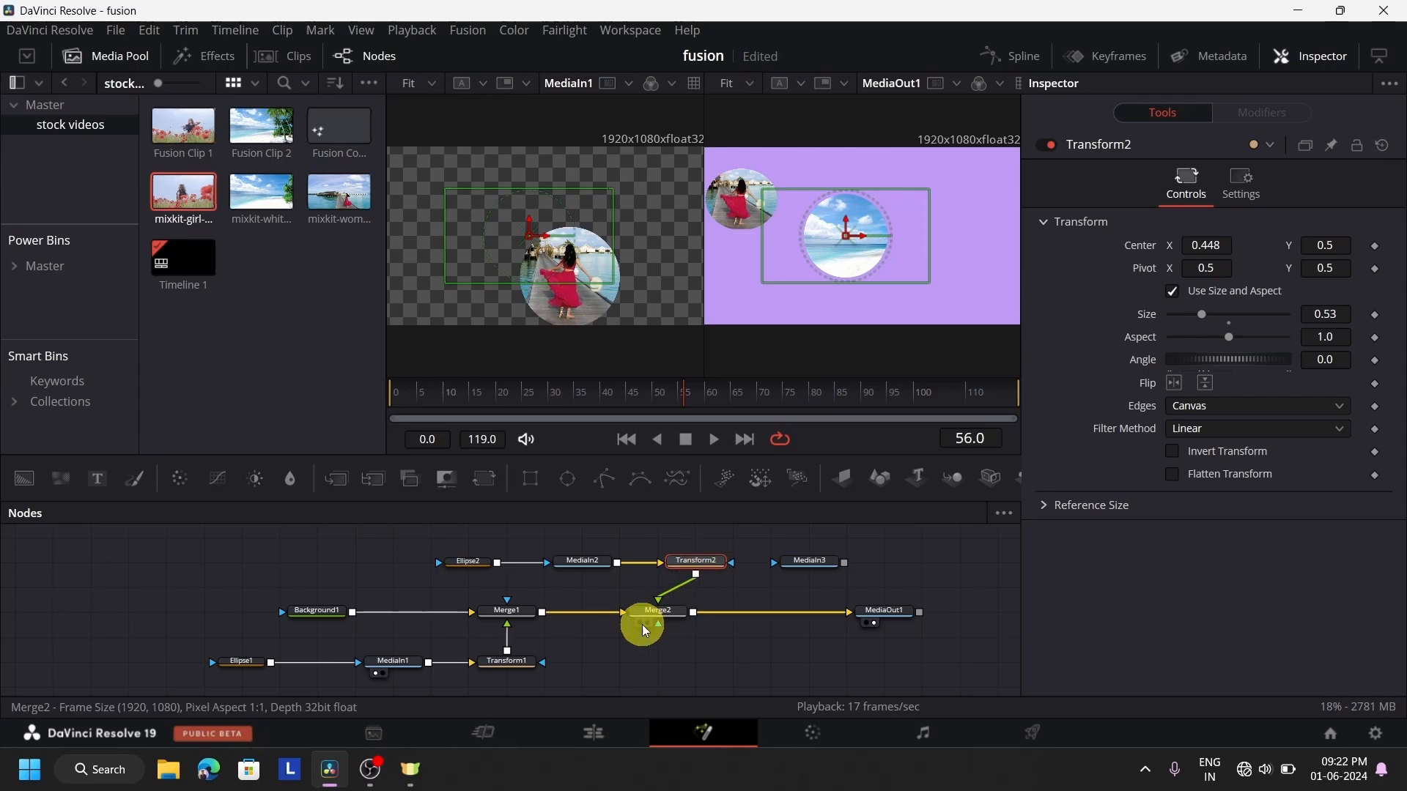
click(739, 589)
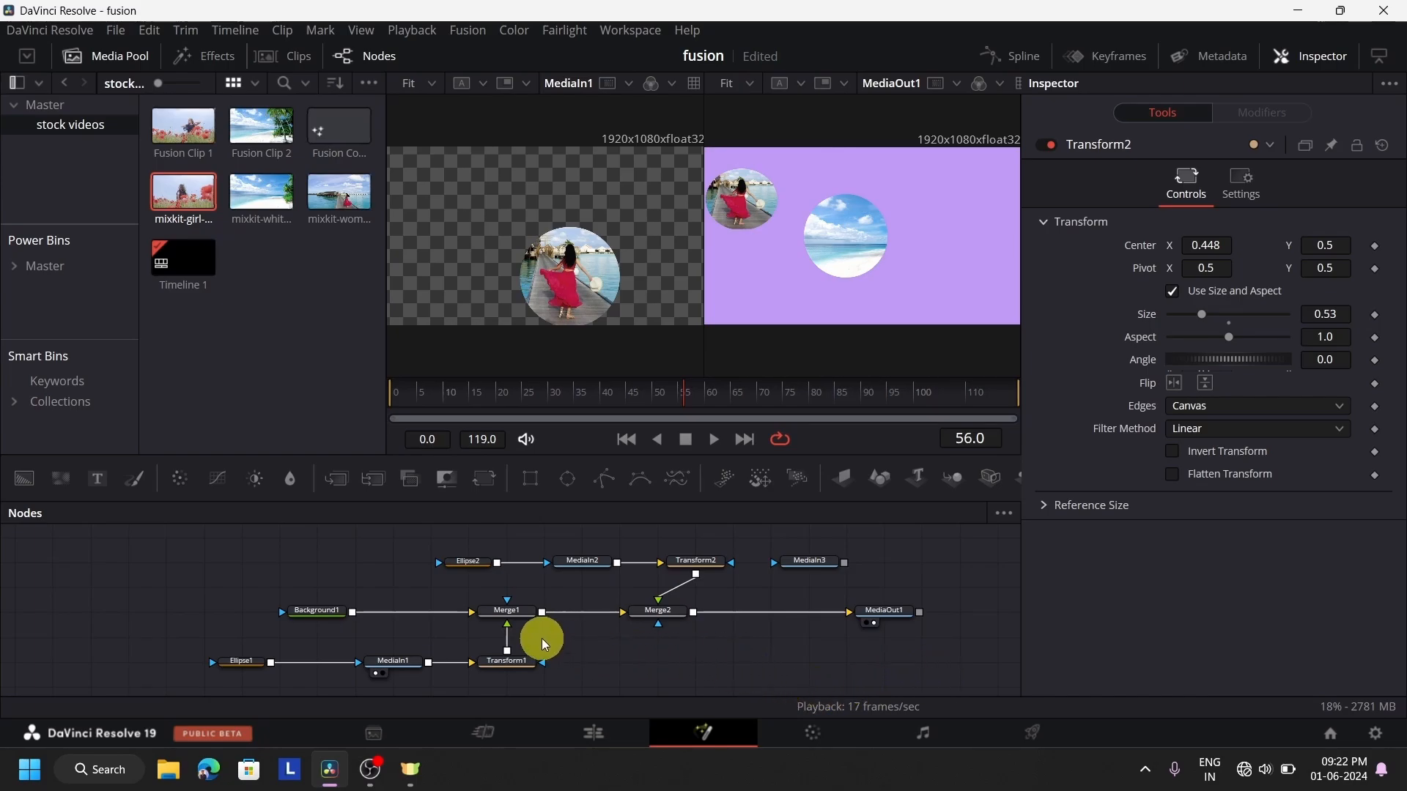
Delete Merge1 and Merge2 from the node chain between Background1 and MediaOut1
click(511, 609)
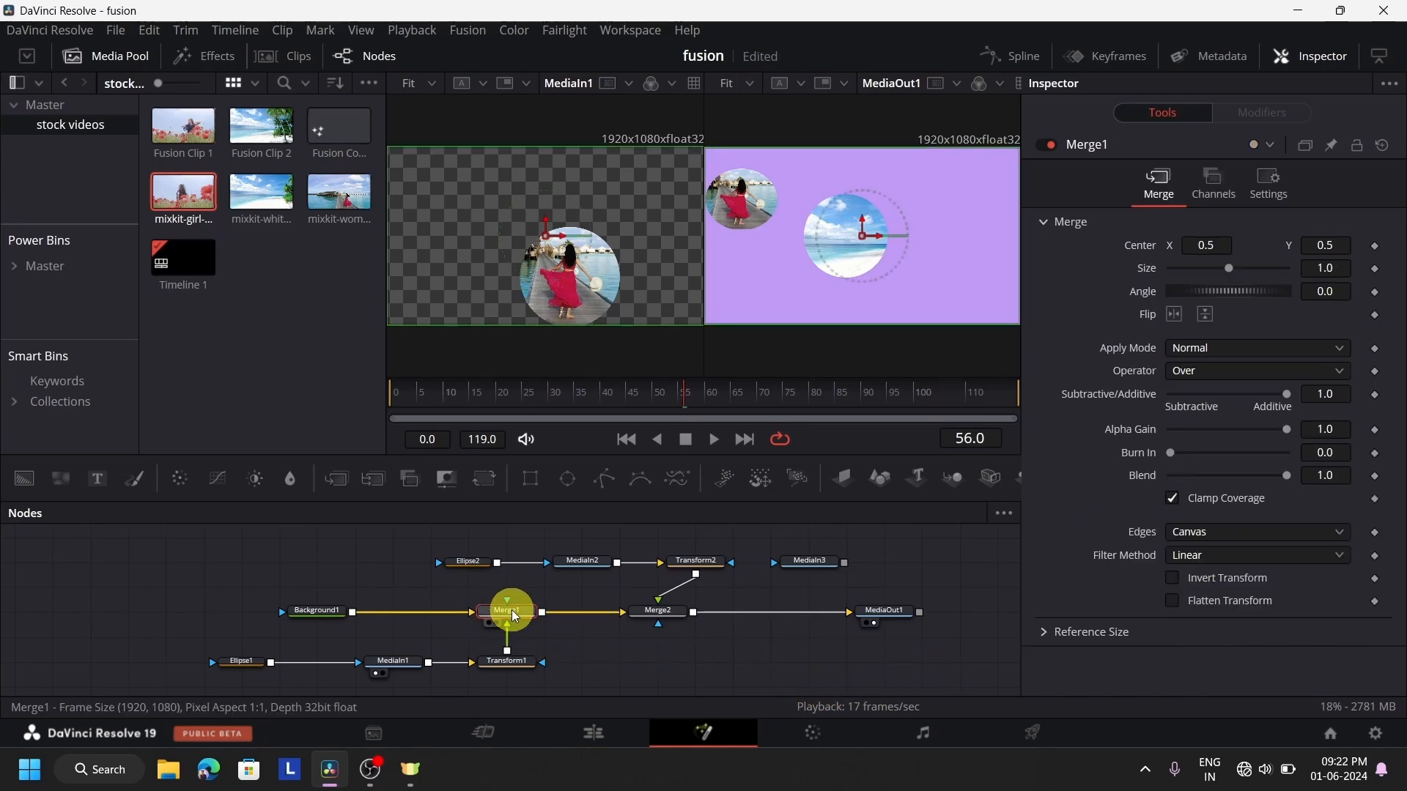
key(Delete)
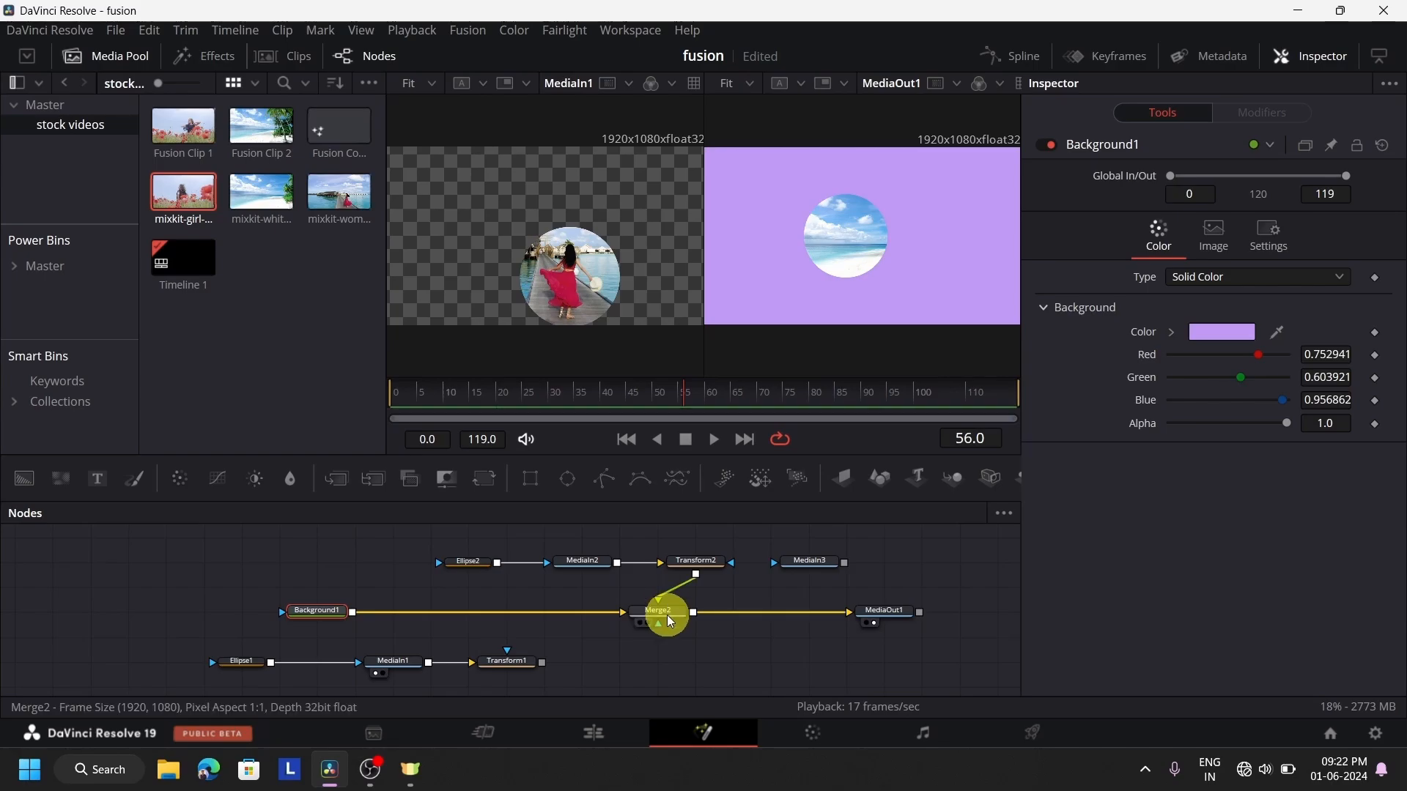
click(671, 622)
key(Delete)
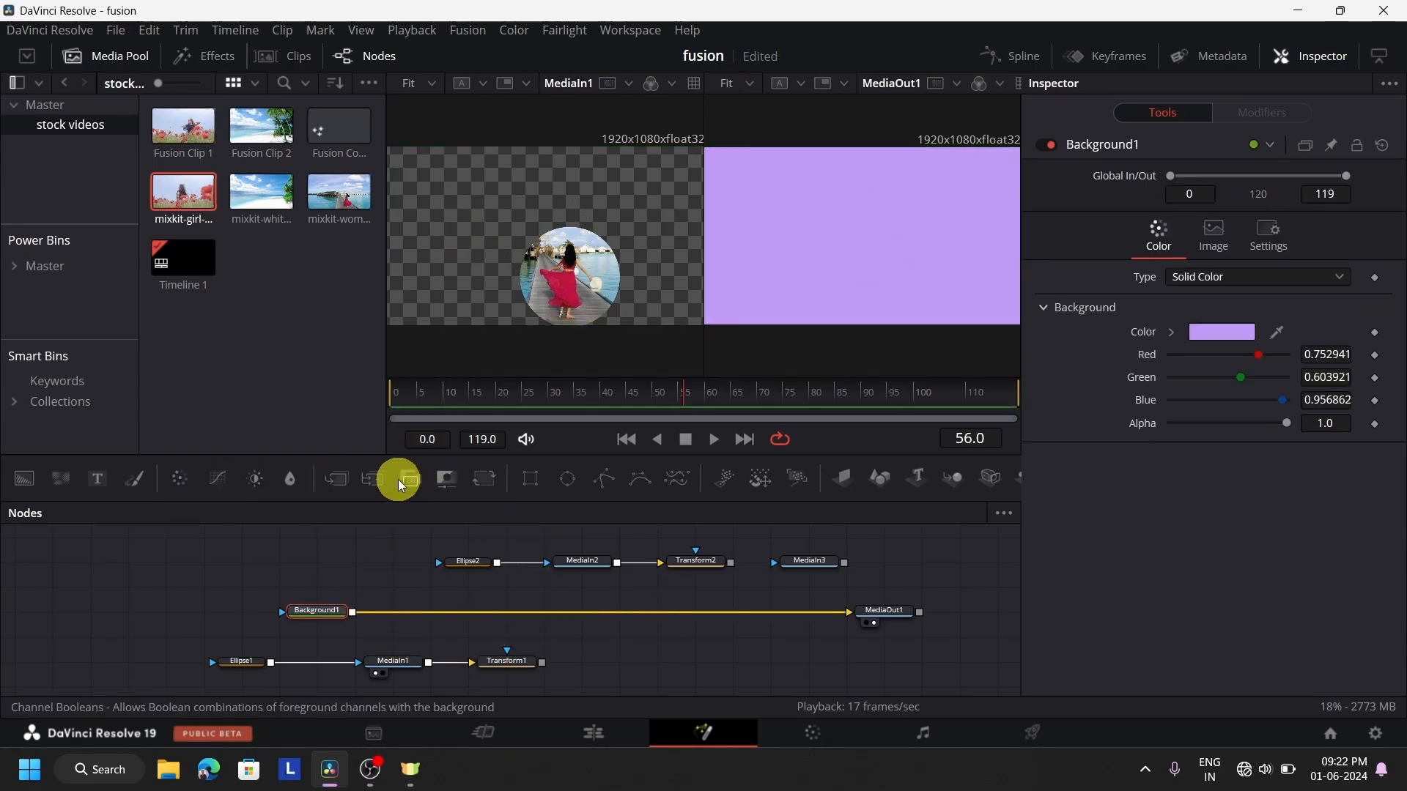
Insert a MultiMerge node between Background1 and MediaOut1 and connect Transform1, Transform2 and MediaIn3 to it as layers
drag(373, 477, 552, 609)
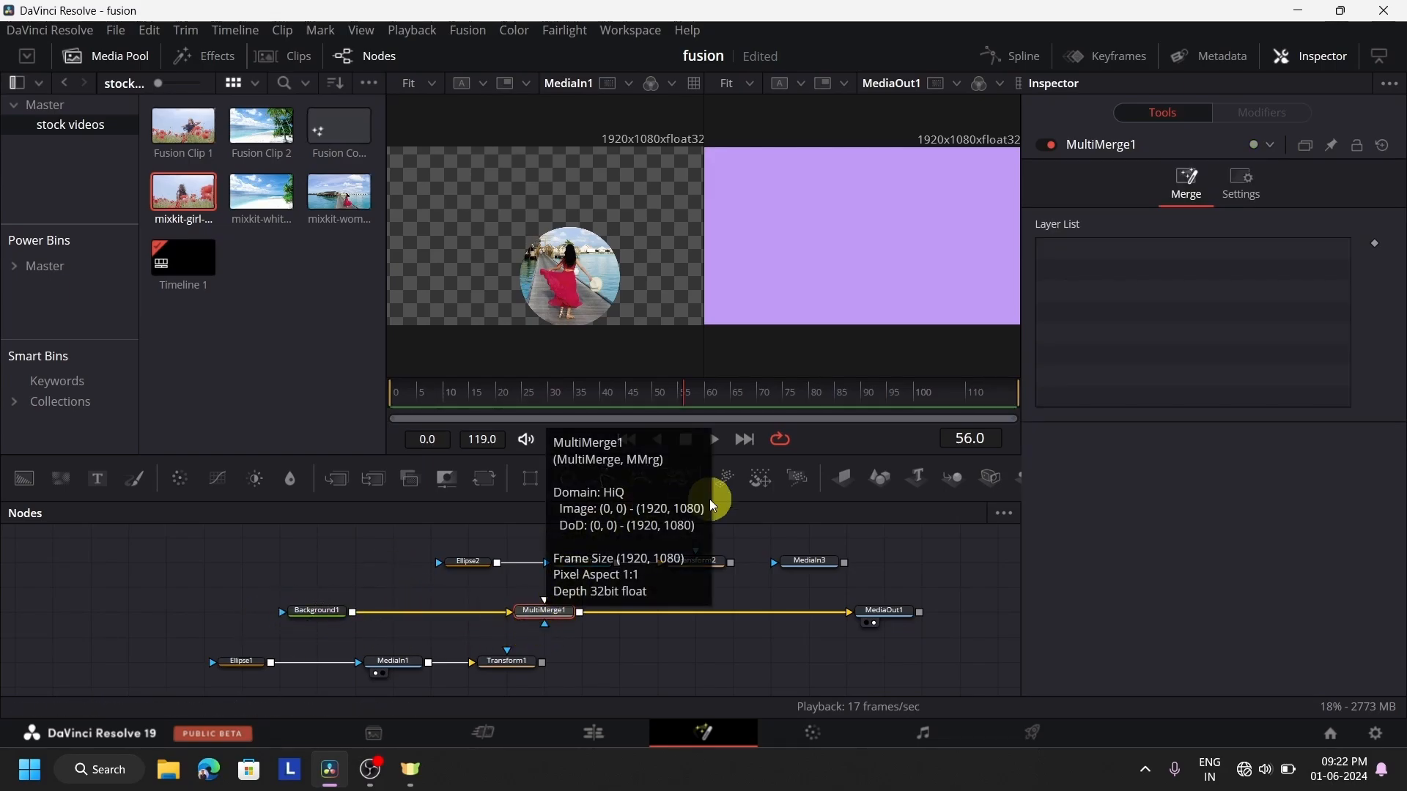
drag(542, 664, 543, 597)
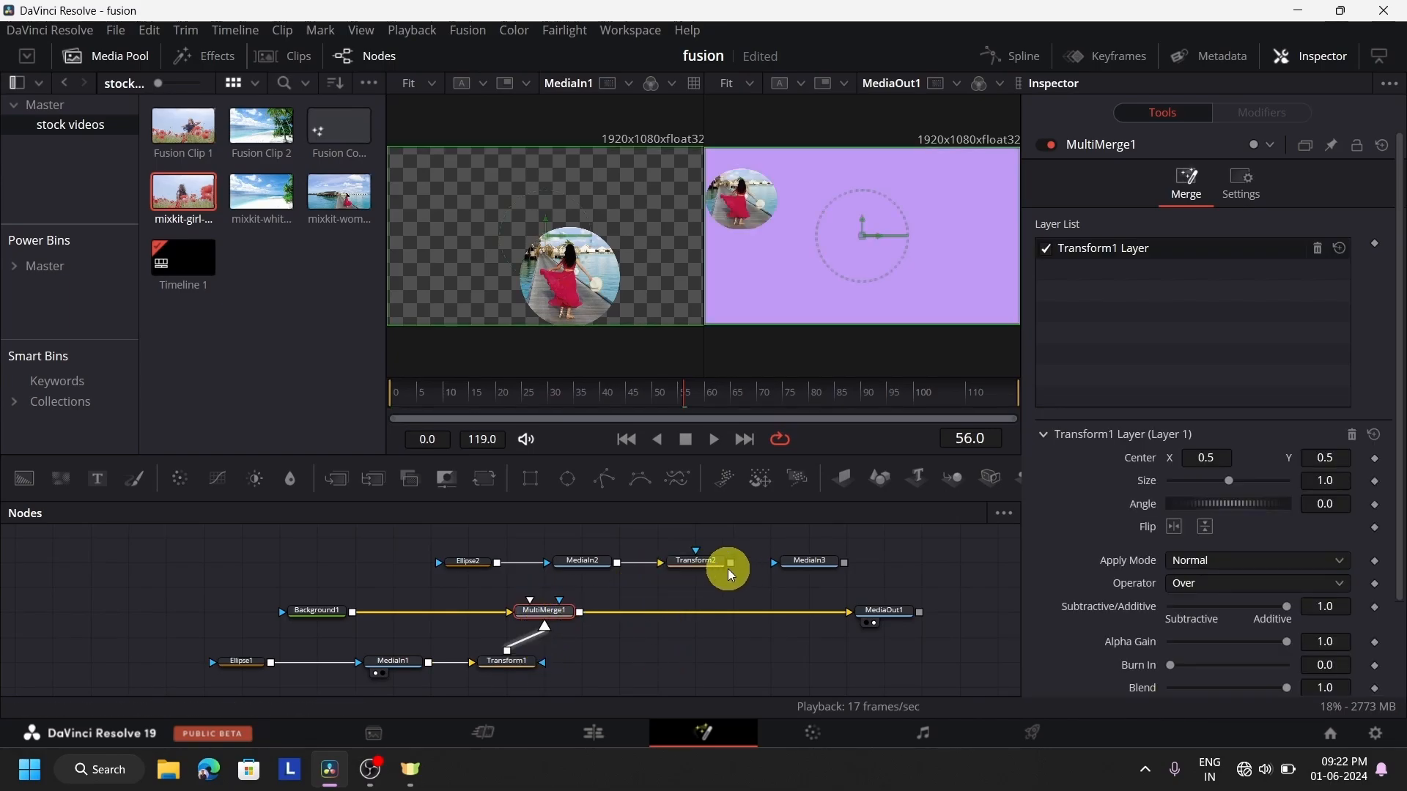
drag(731, 563, 532, 599)
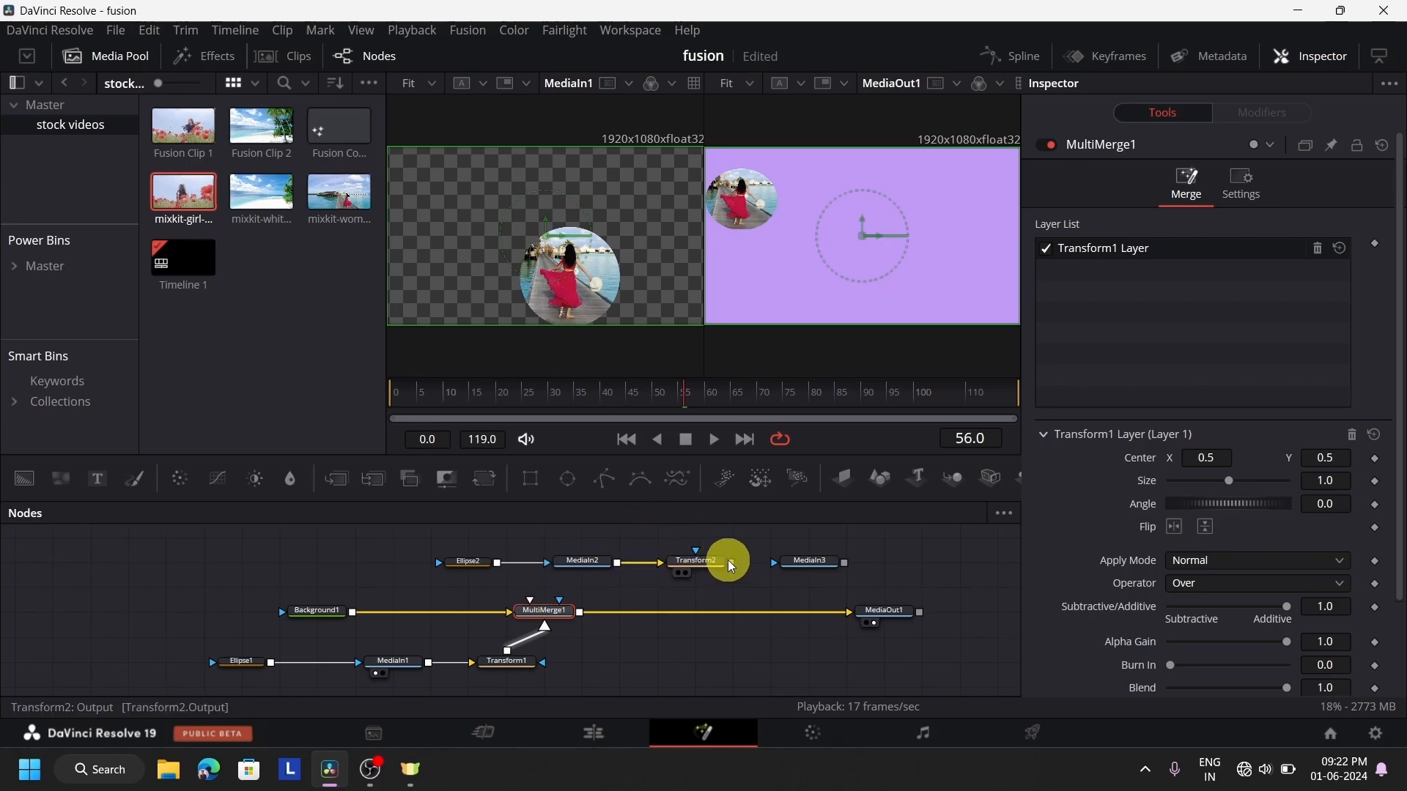
drag(730, 562, 526, 599)
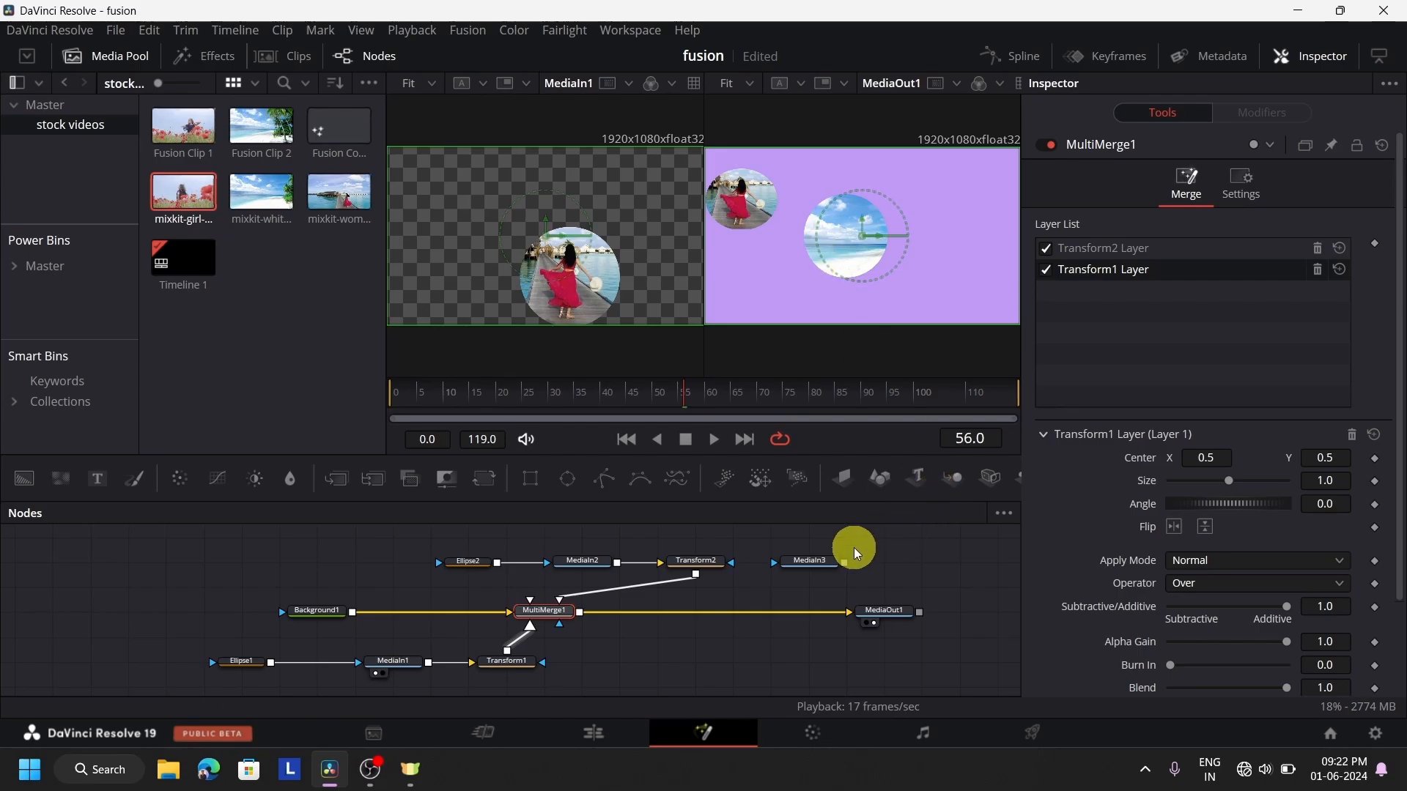
drag(826, 564, 529, 597)
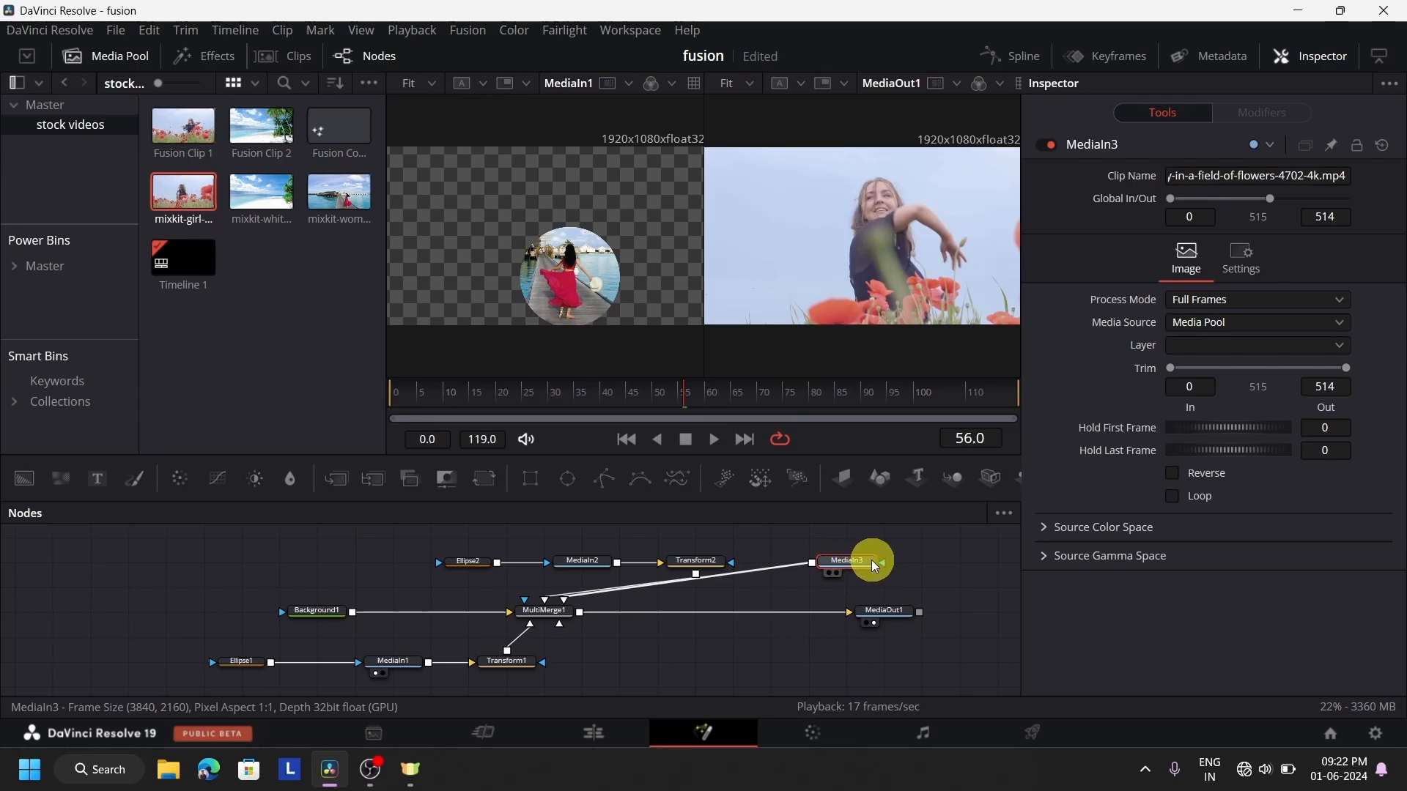
Add a Rectangle mask node beside MediaIn3 and move MediaIn3 down next to MediaOut1
drag(874, 567, 883, 583)
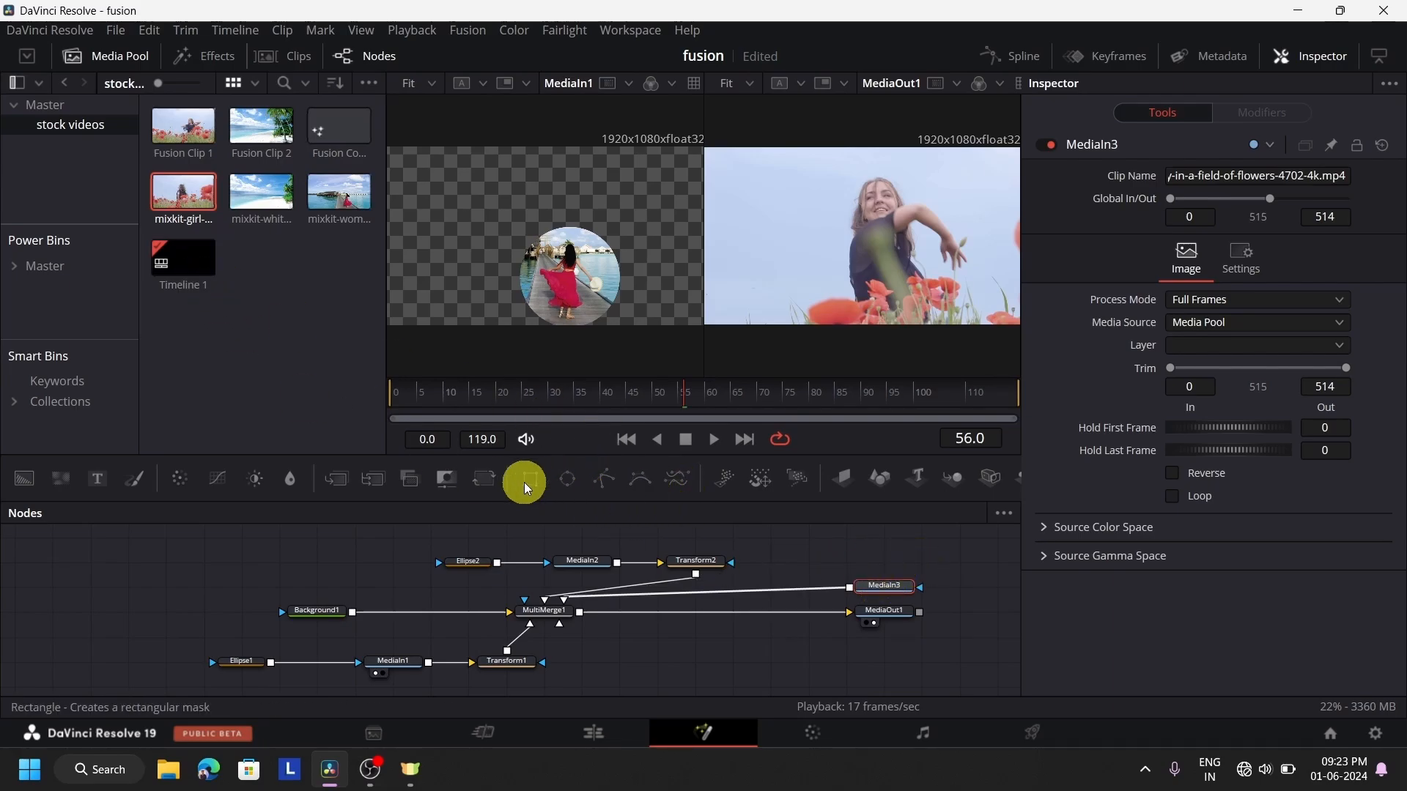
drag(525, 482, 848, 555)
drag(967, 552, 971, 558)
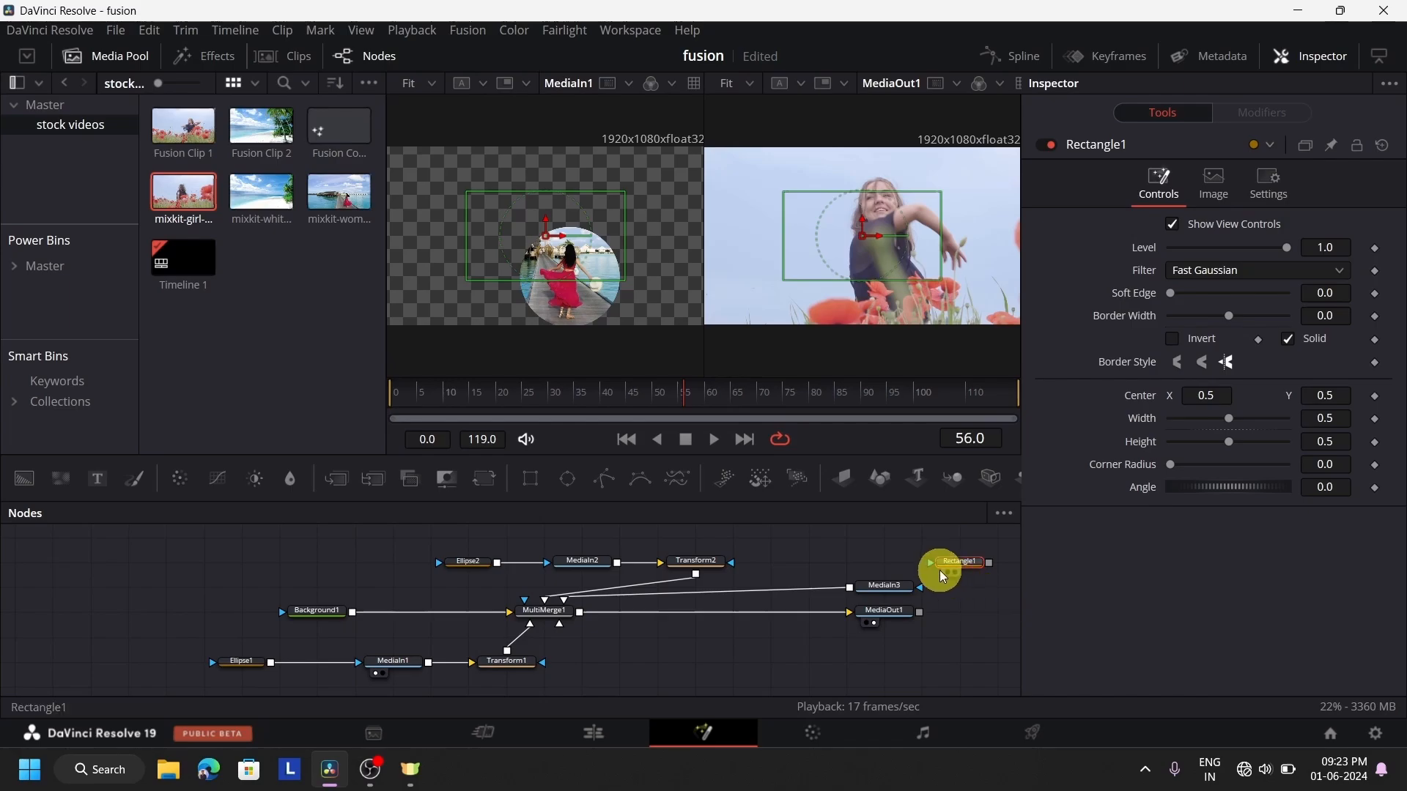
click(783, 551)
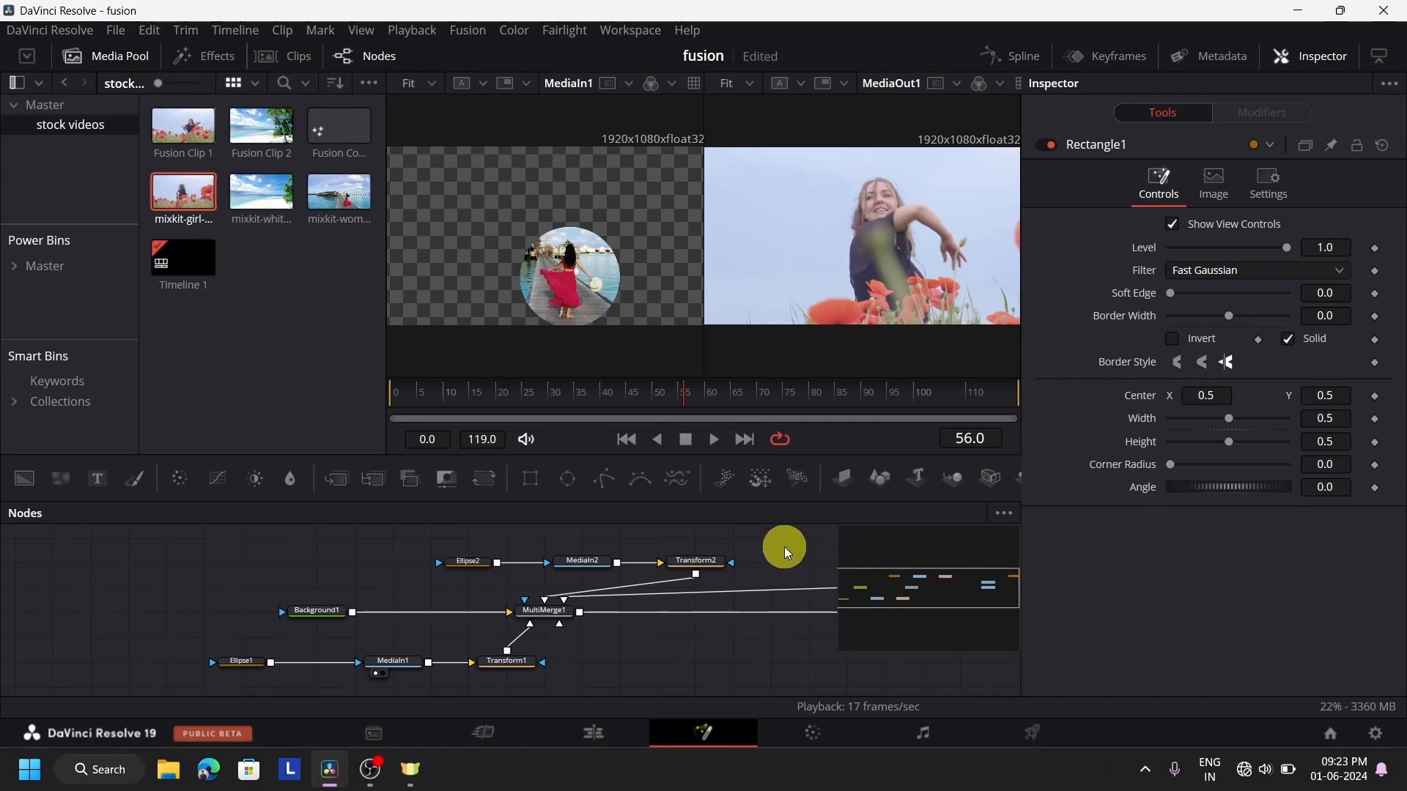
drag(881, 588, 967, 582)
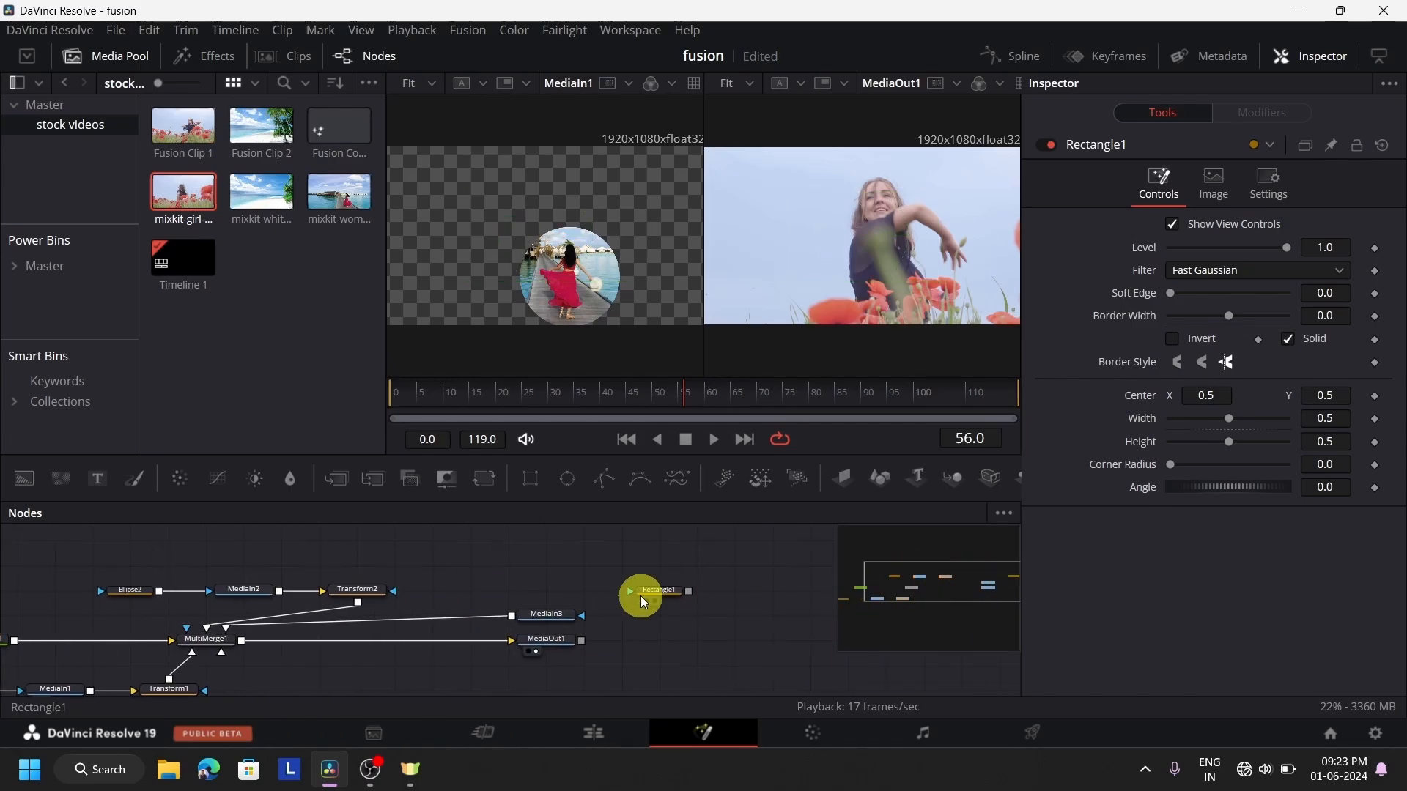
Disconnect MediaIn3 from MultiMerge1 and try to link Rectangle1's effect mask input to MediaIn3
drag(628, 593, 578, 619)
drag(300, 626, 478, 571)
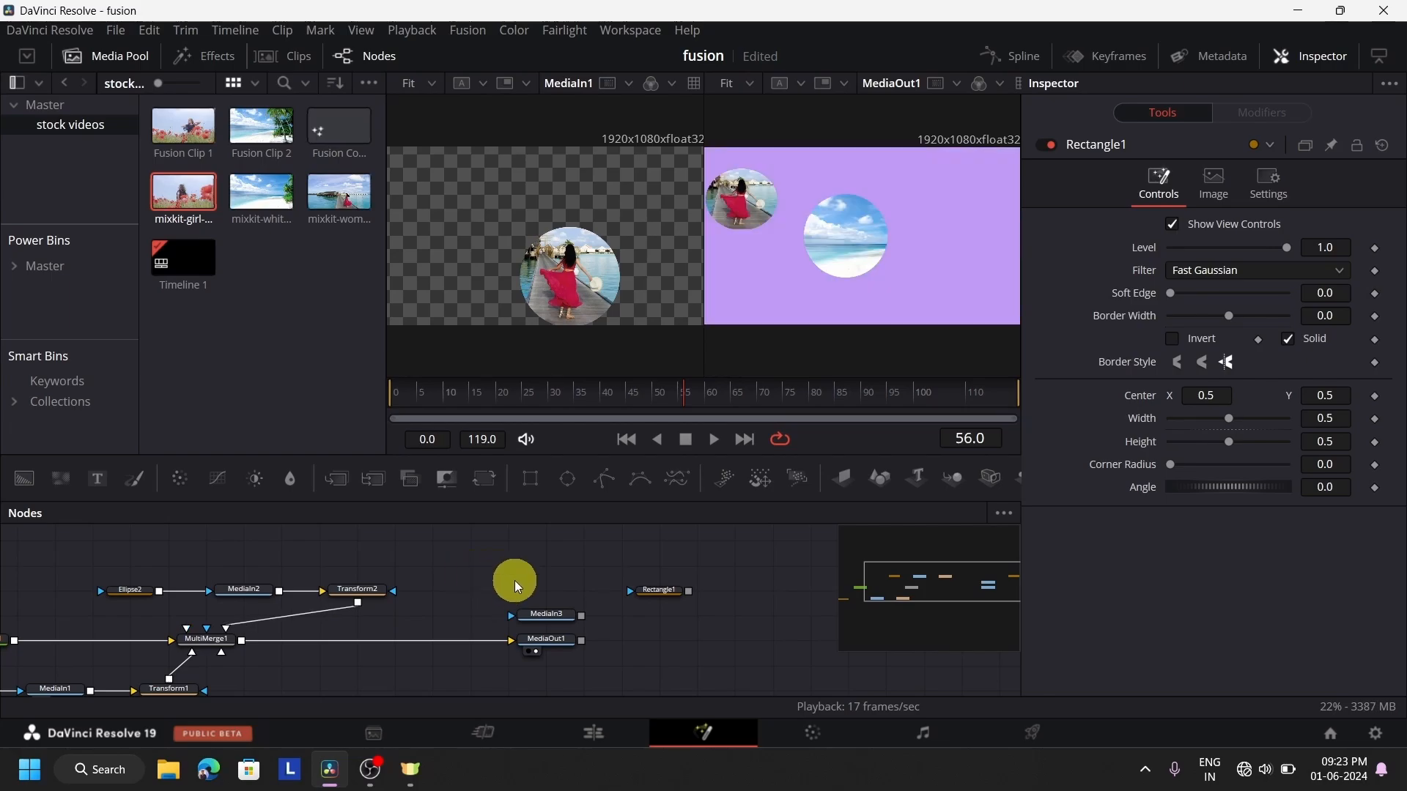
drag(623, 595, 579, 616)
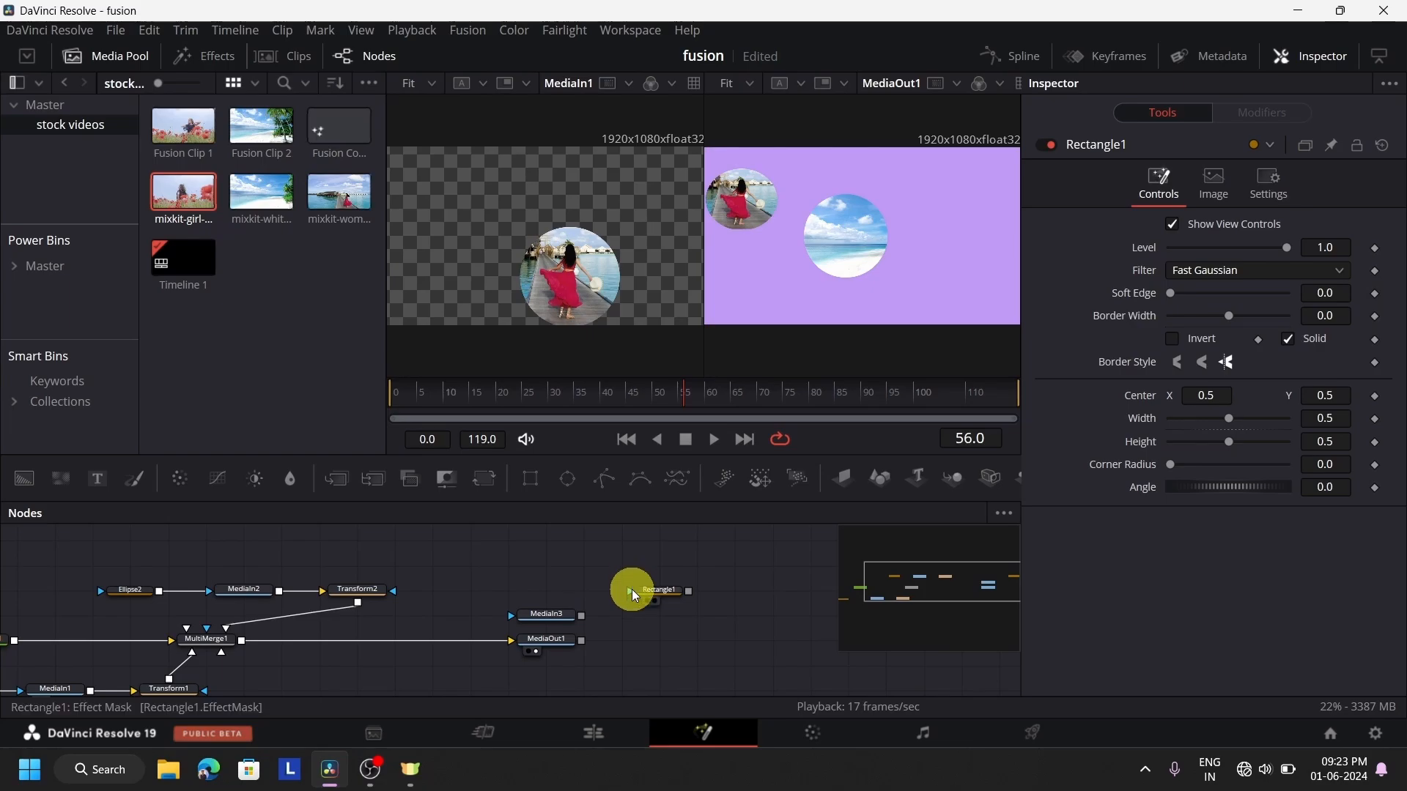
drag(632, 590, 513, 615)
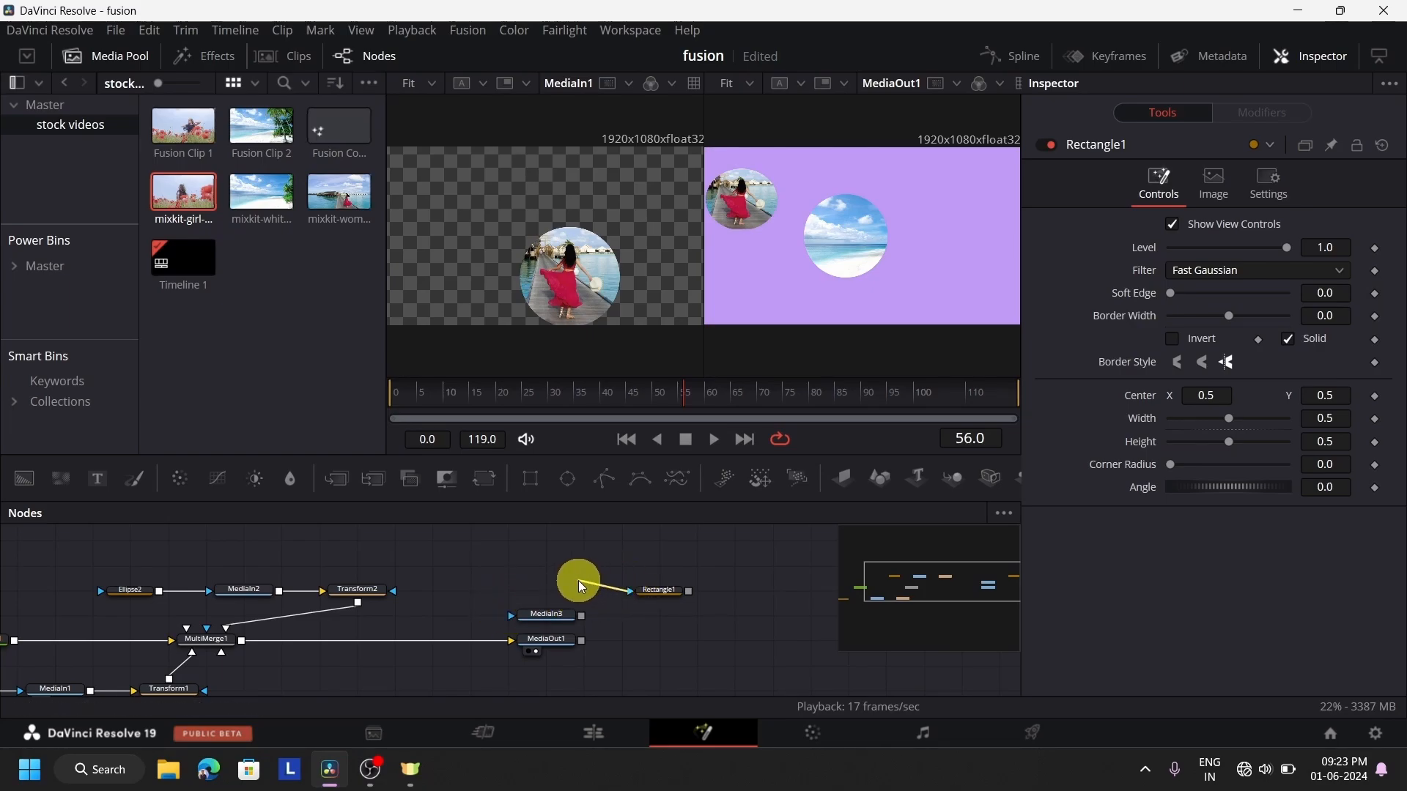
drag(578, 580, 507, 617)
scroll(654, 635, down, 3)
scroll(653, 635, up, 5)
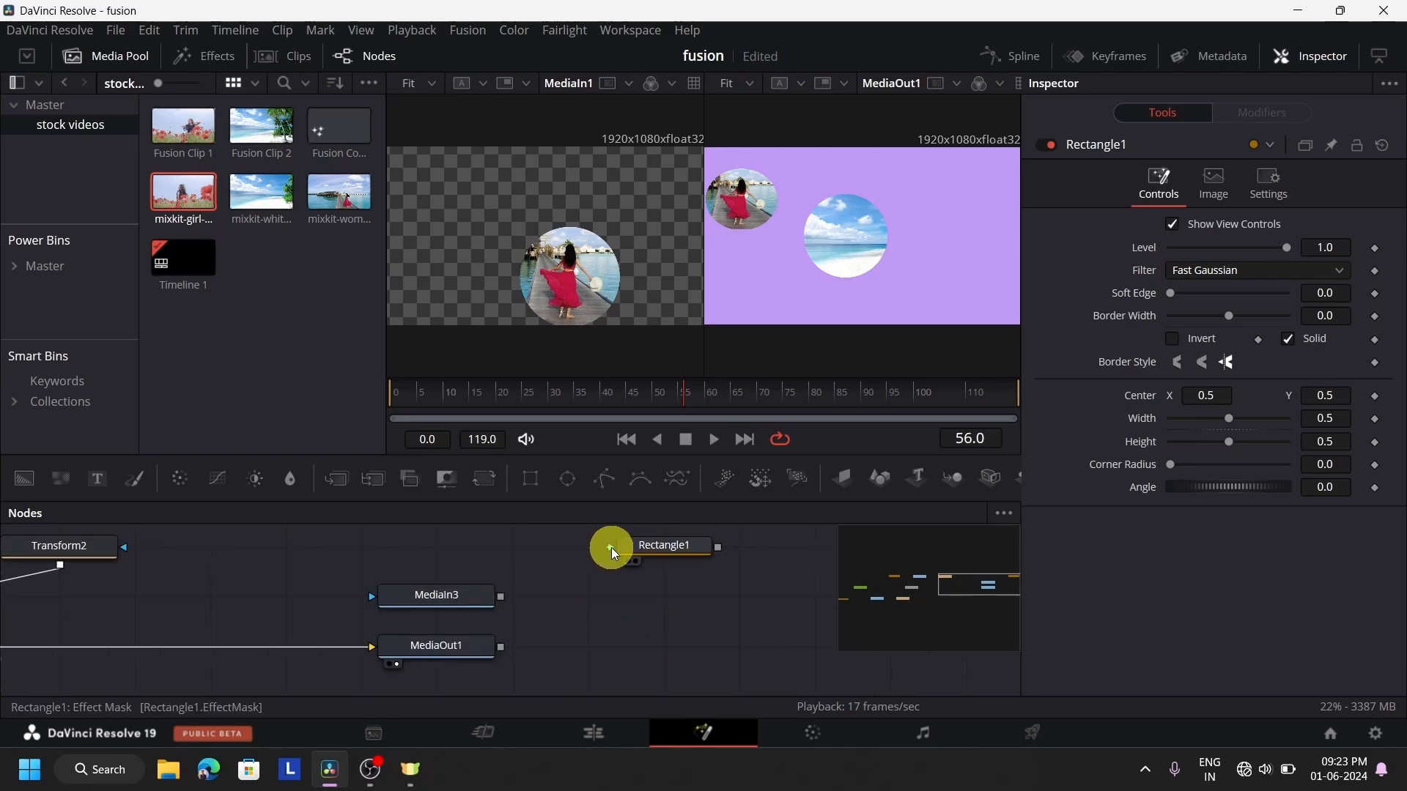
drag(611, 547, 367, 596)
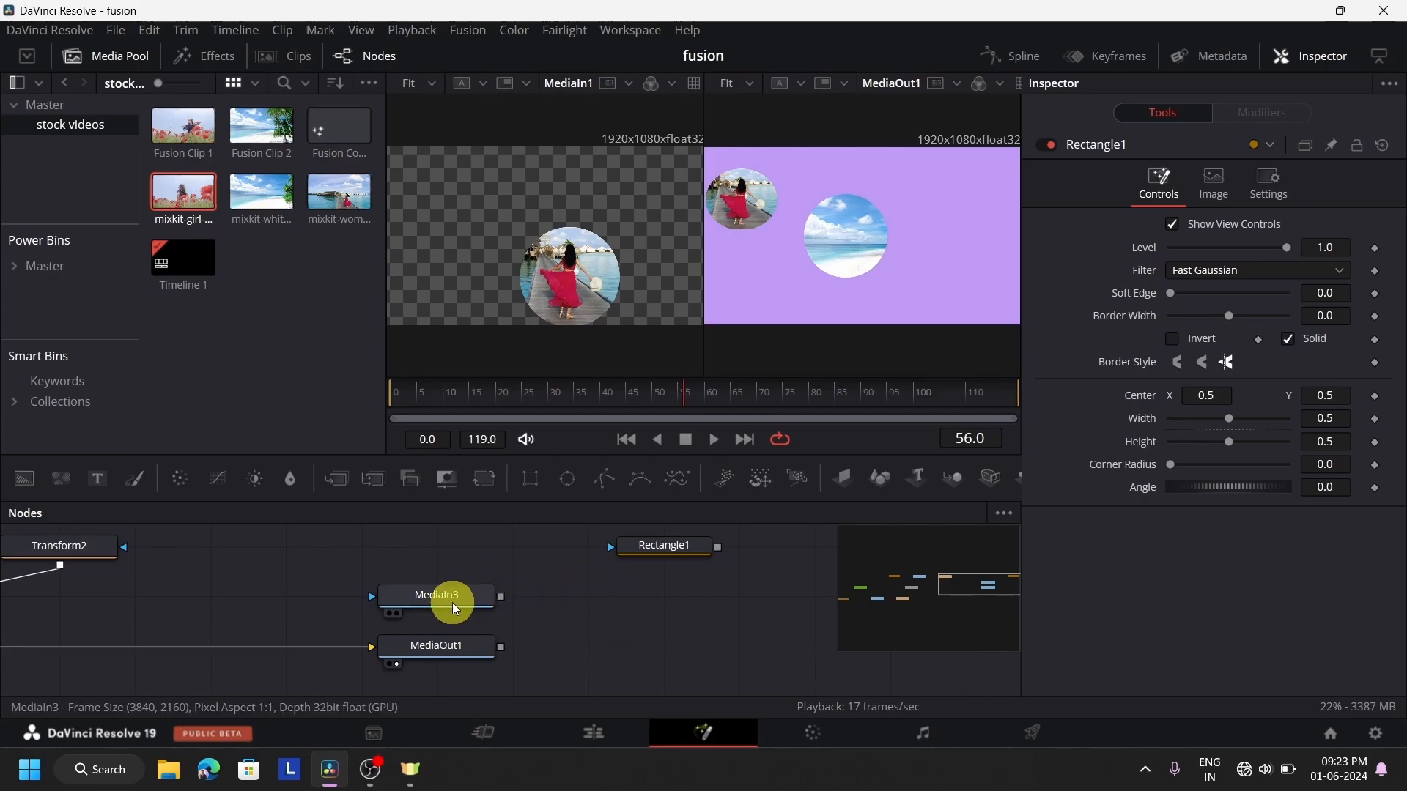
Connect Rectangle1's output to MediaIn3's effect mask input, and reconnect MediaIn3 to MultiMerge1 as a layer
drag(452, 604, 679, 606)
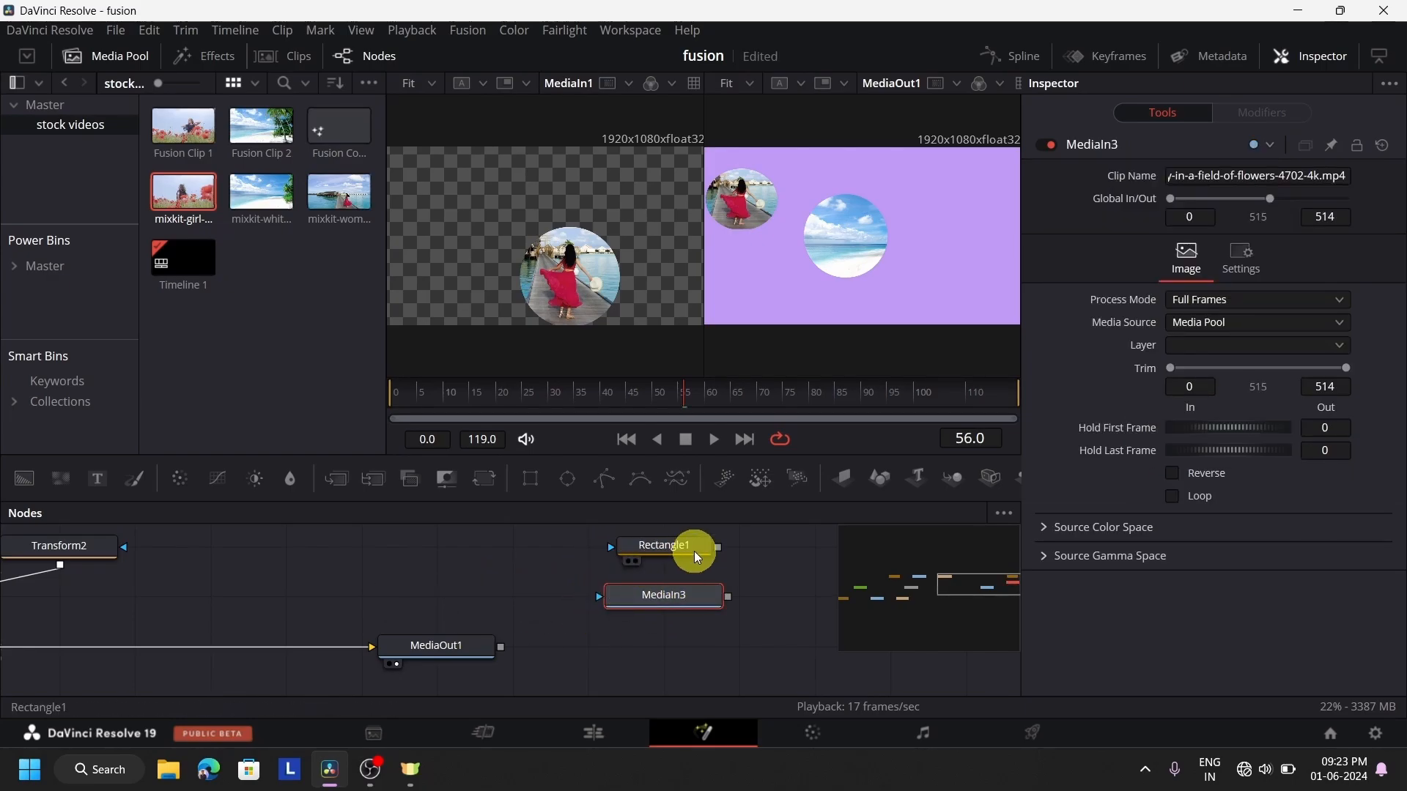
drag(693, 551, 604, 600)
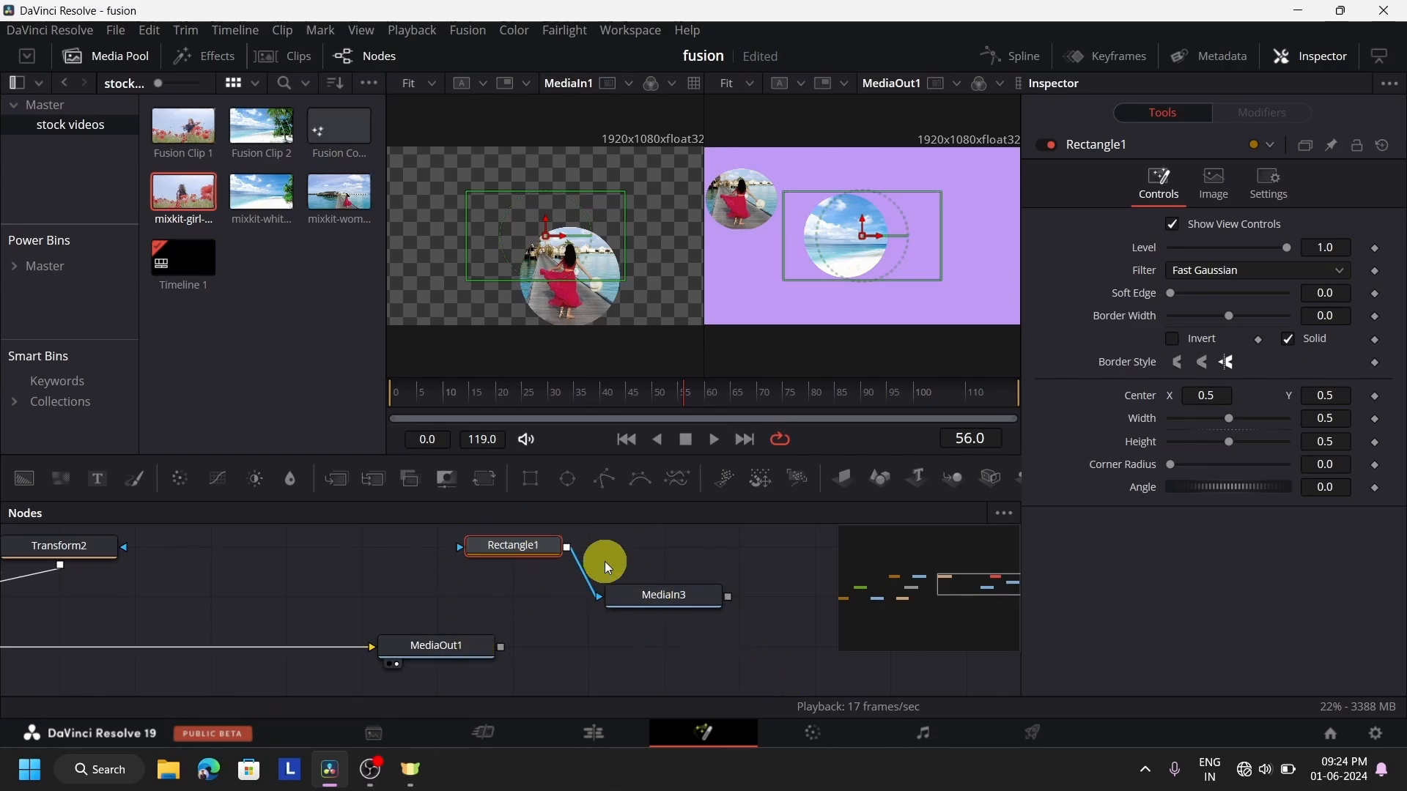
drag(662, 608, 326, 564)
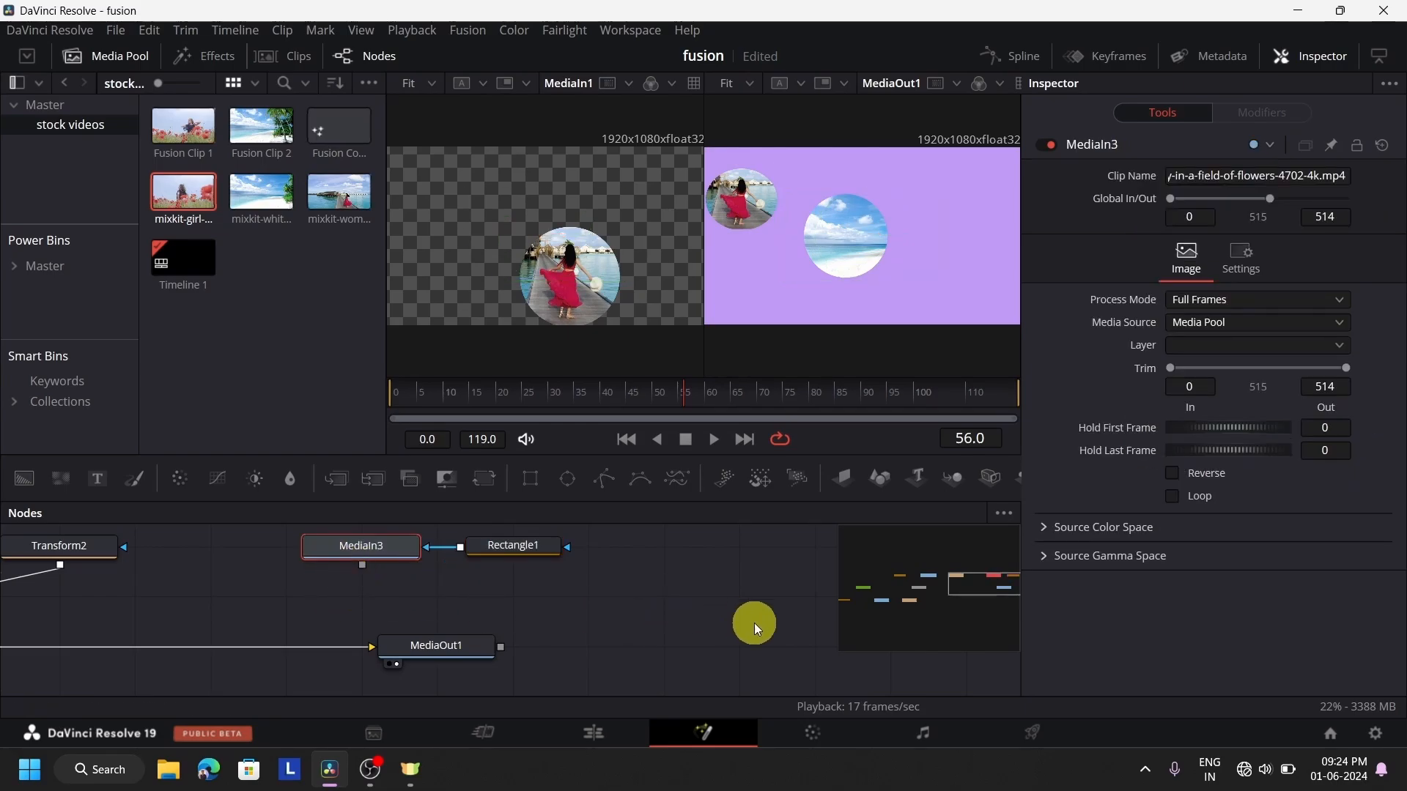
scroll(754, 623, down, 3)
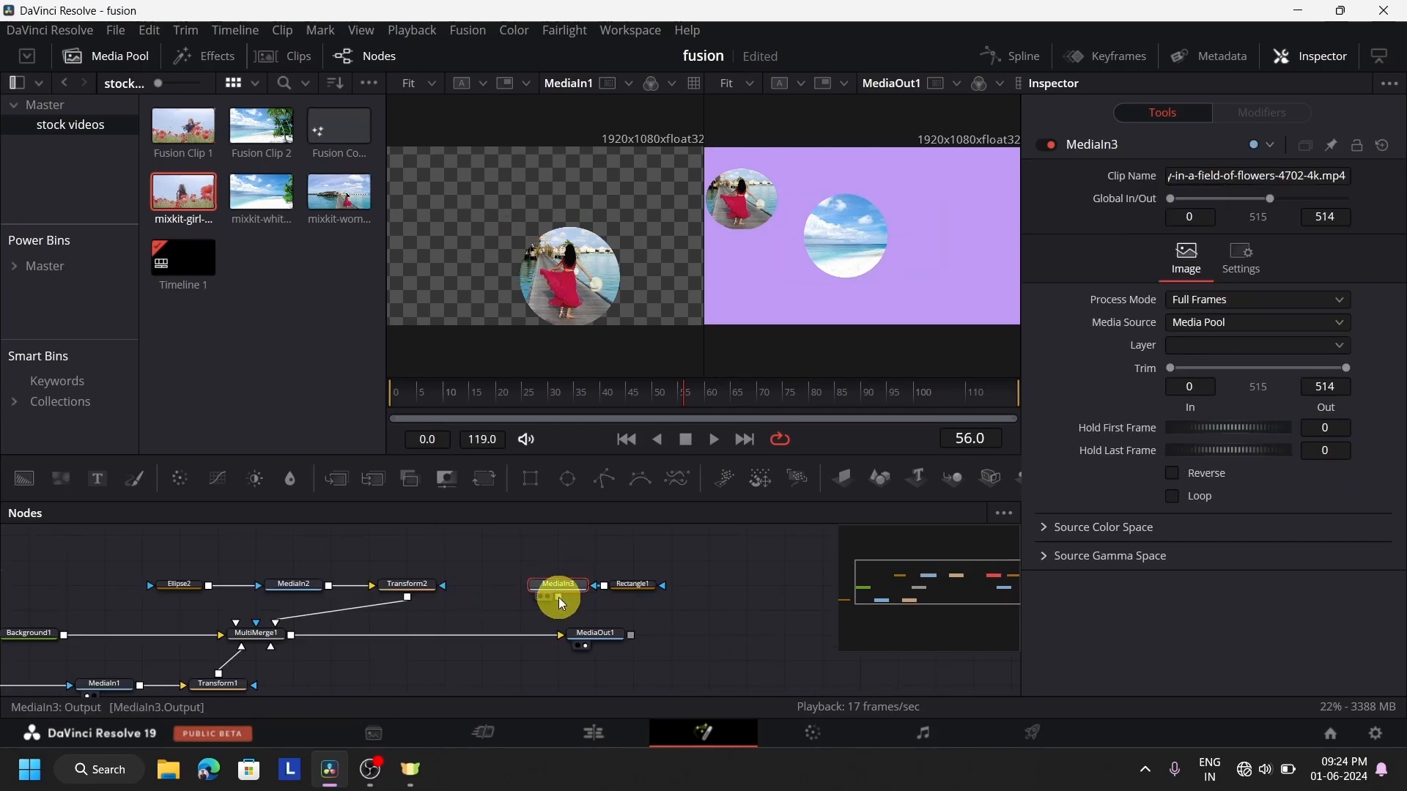
drag(560, 595, 235, 623)
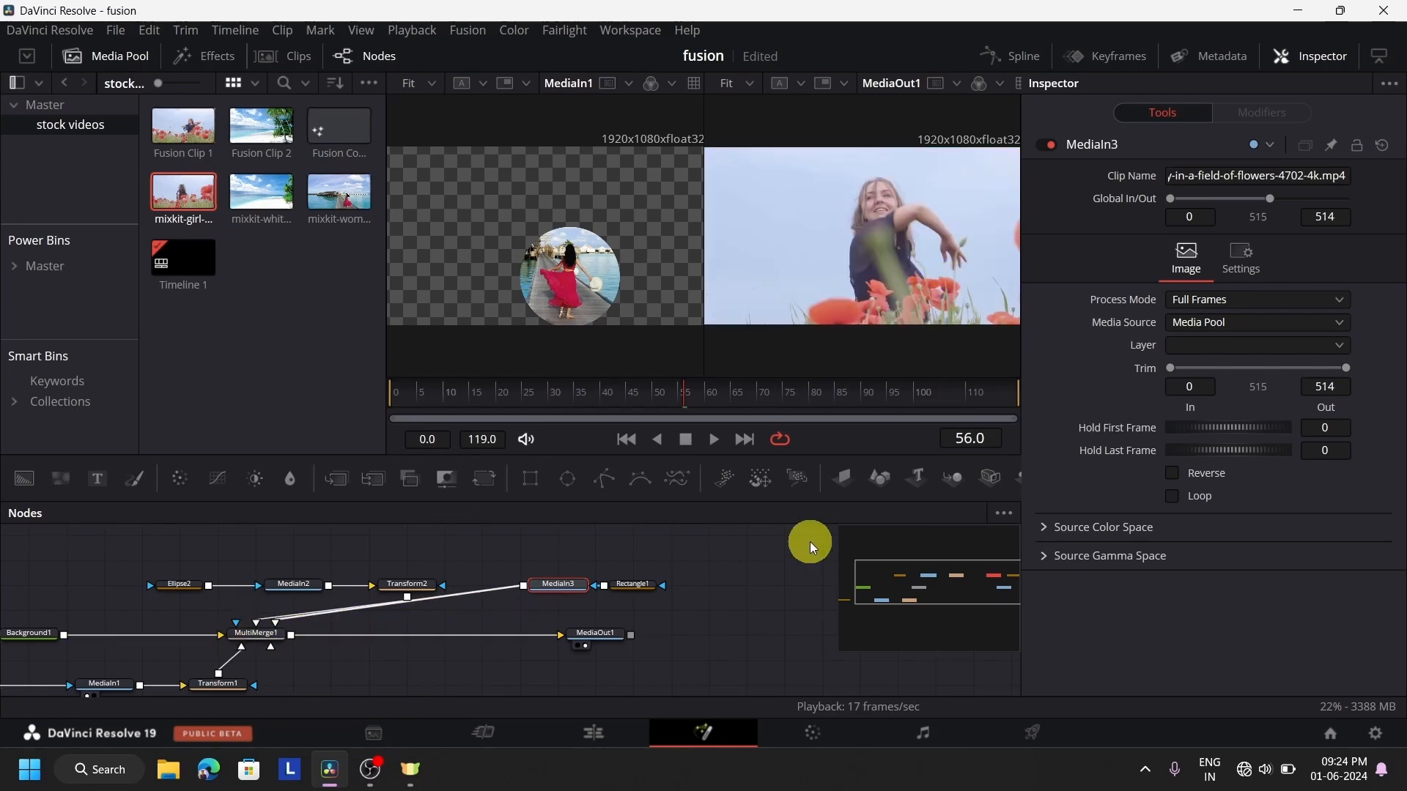
click(639, 583)
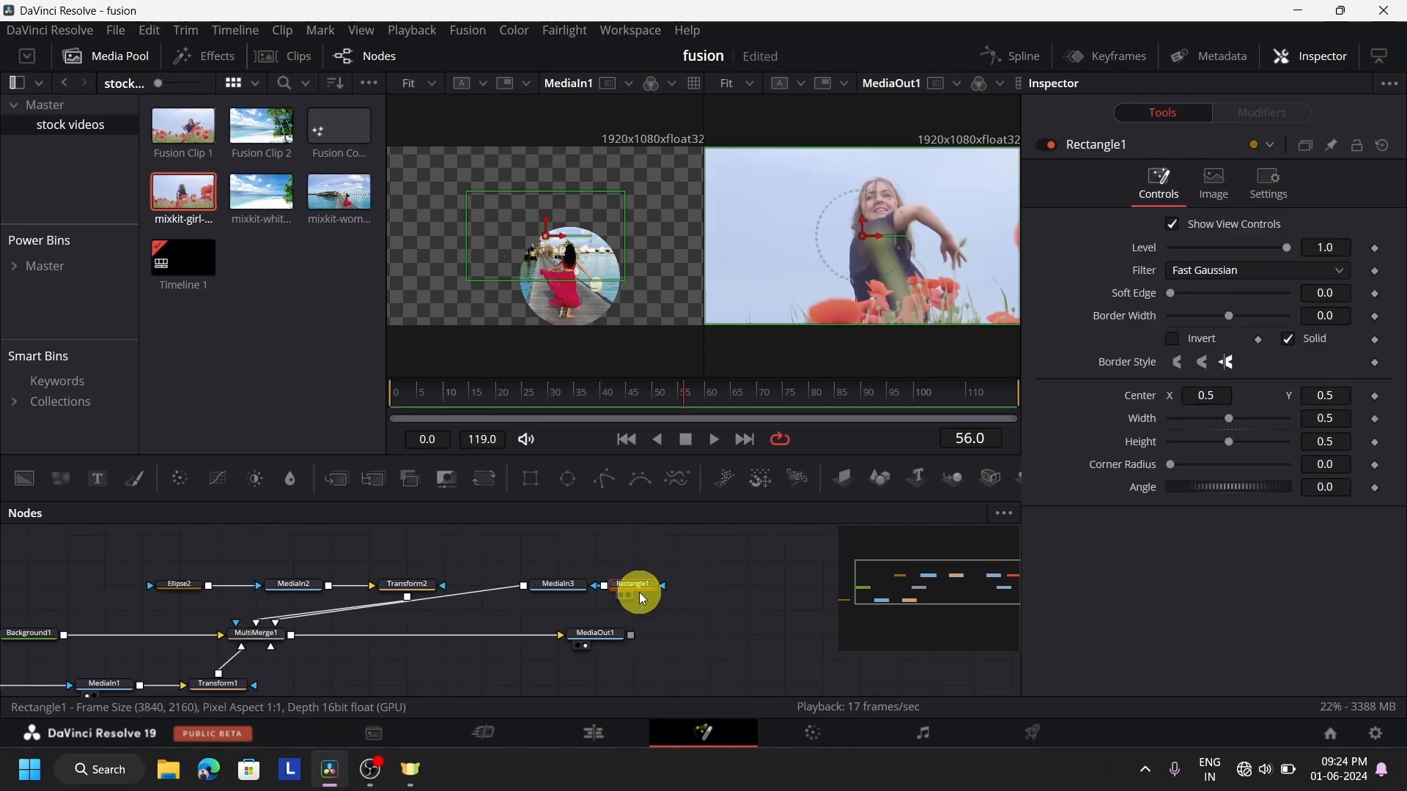
drag(650, 595, 695, 589)
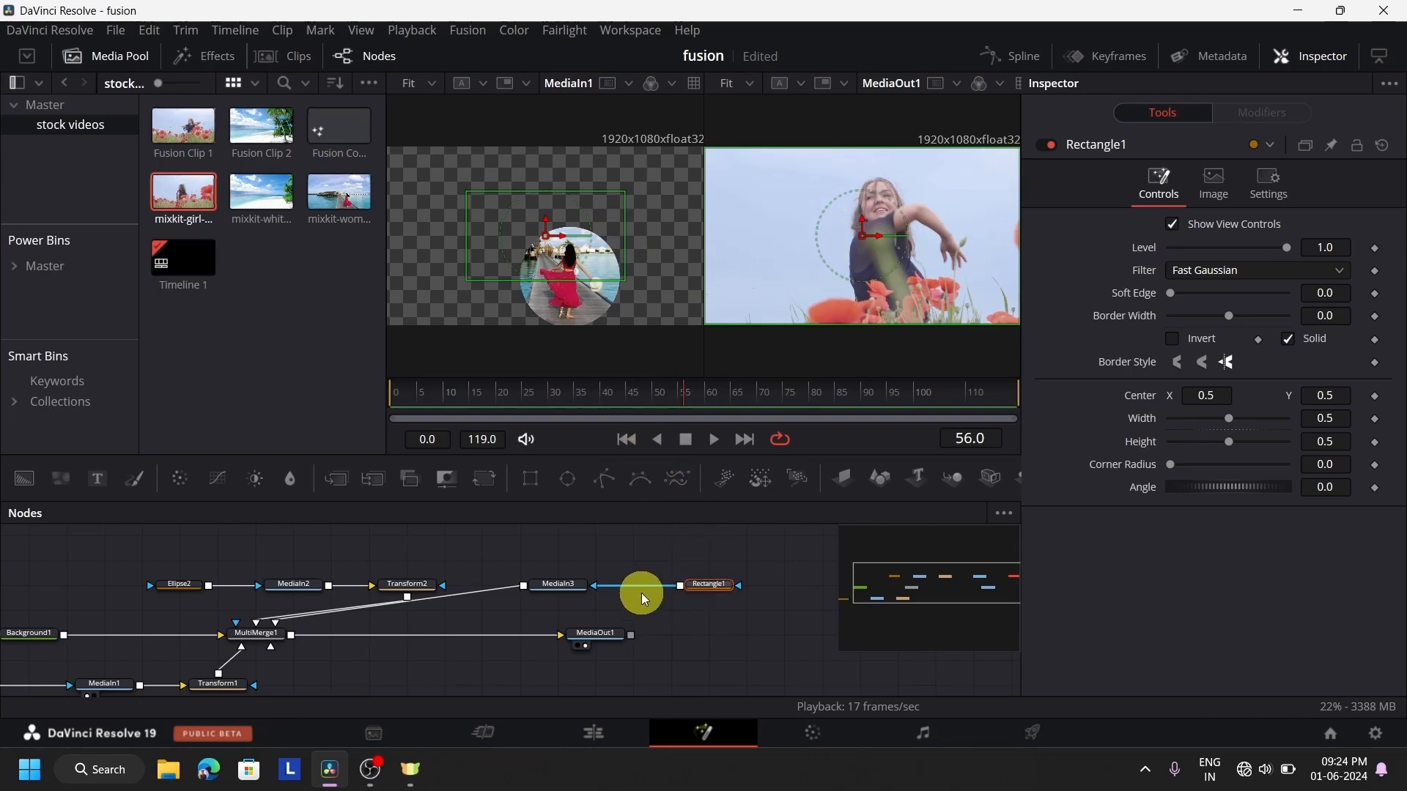
click(583, 590)
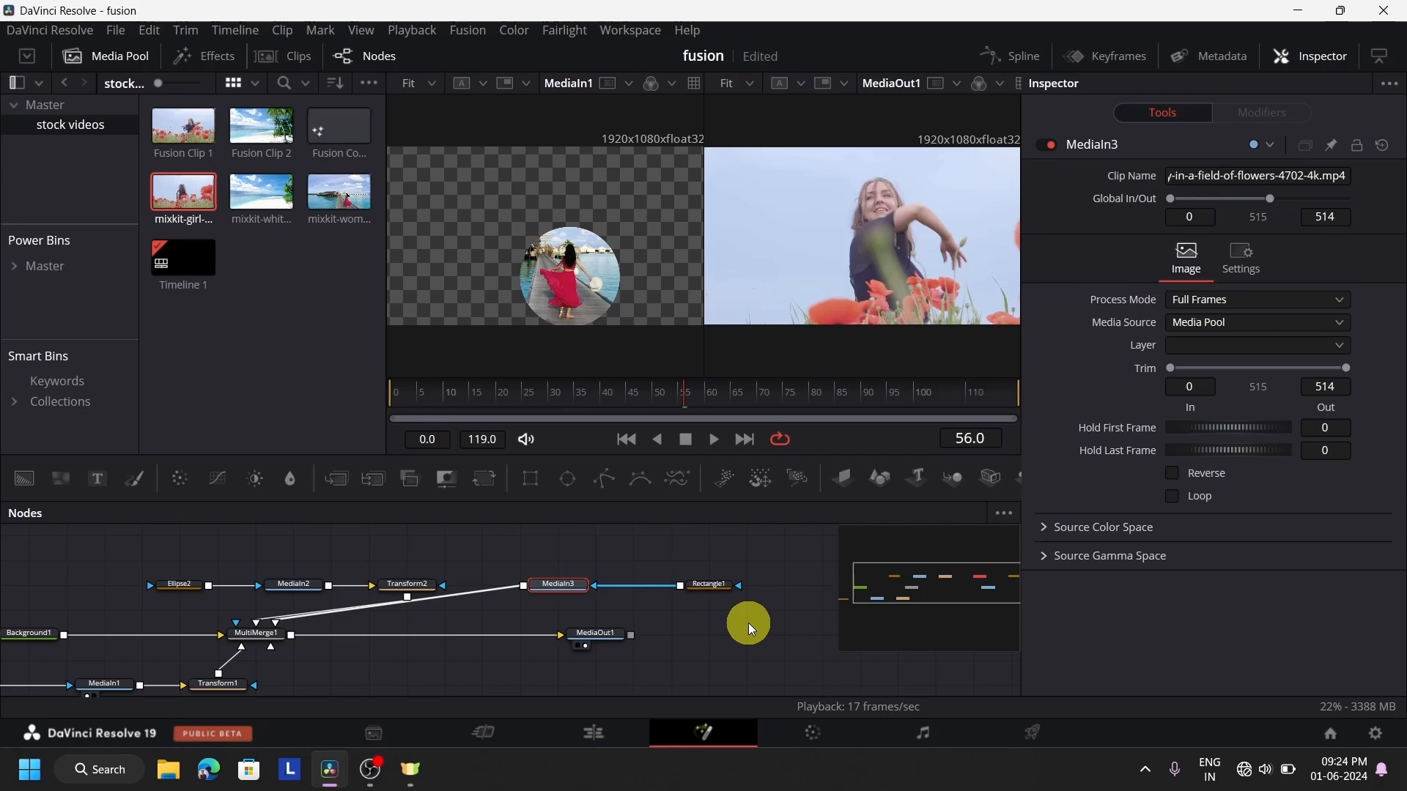
Show Rectangle1 in the first viewer and MediaIn3 in the second, and hide the Media Pool
scroll(749, 623, down, 3)
scroll(749, 623, up, 5)
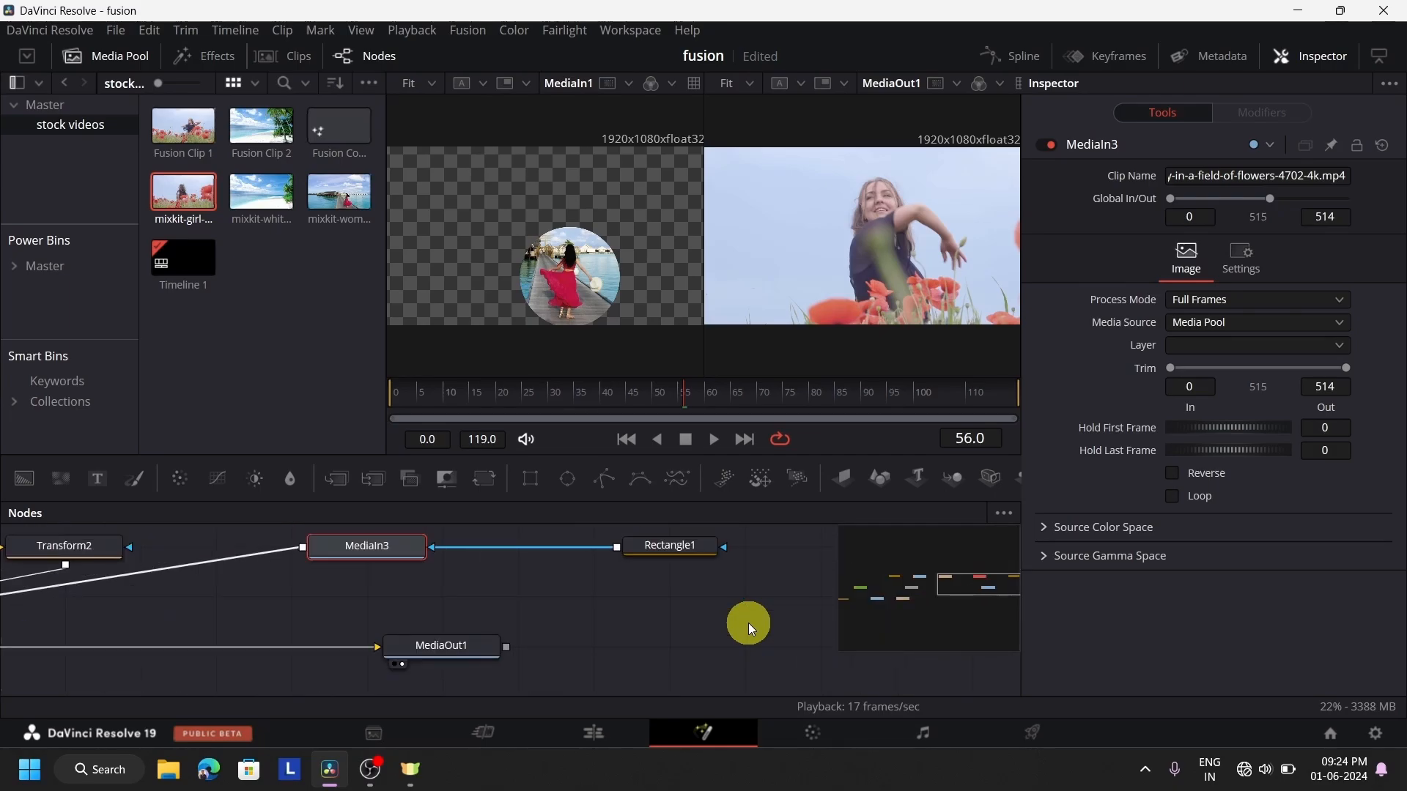
click(692, 545)
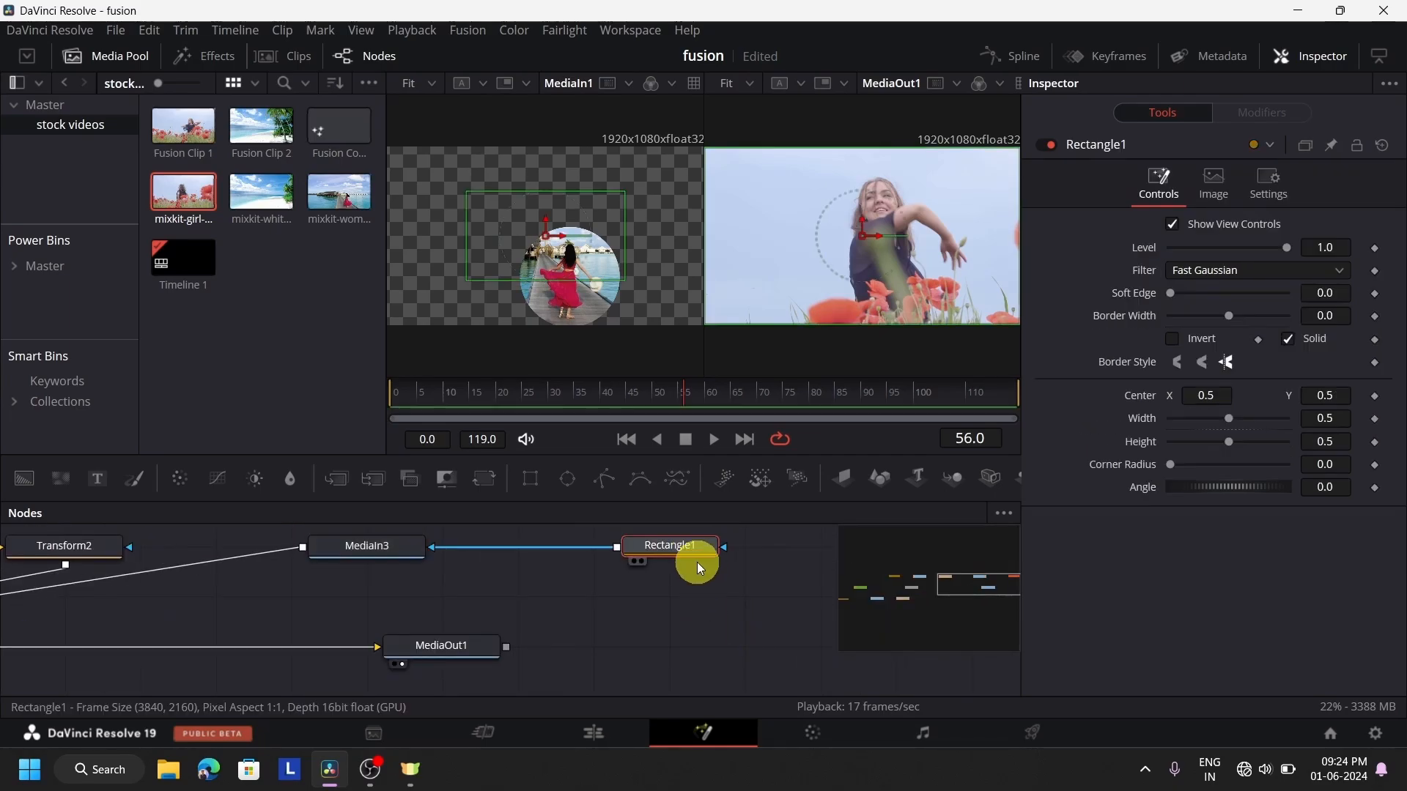
key(1)
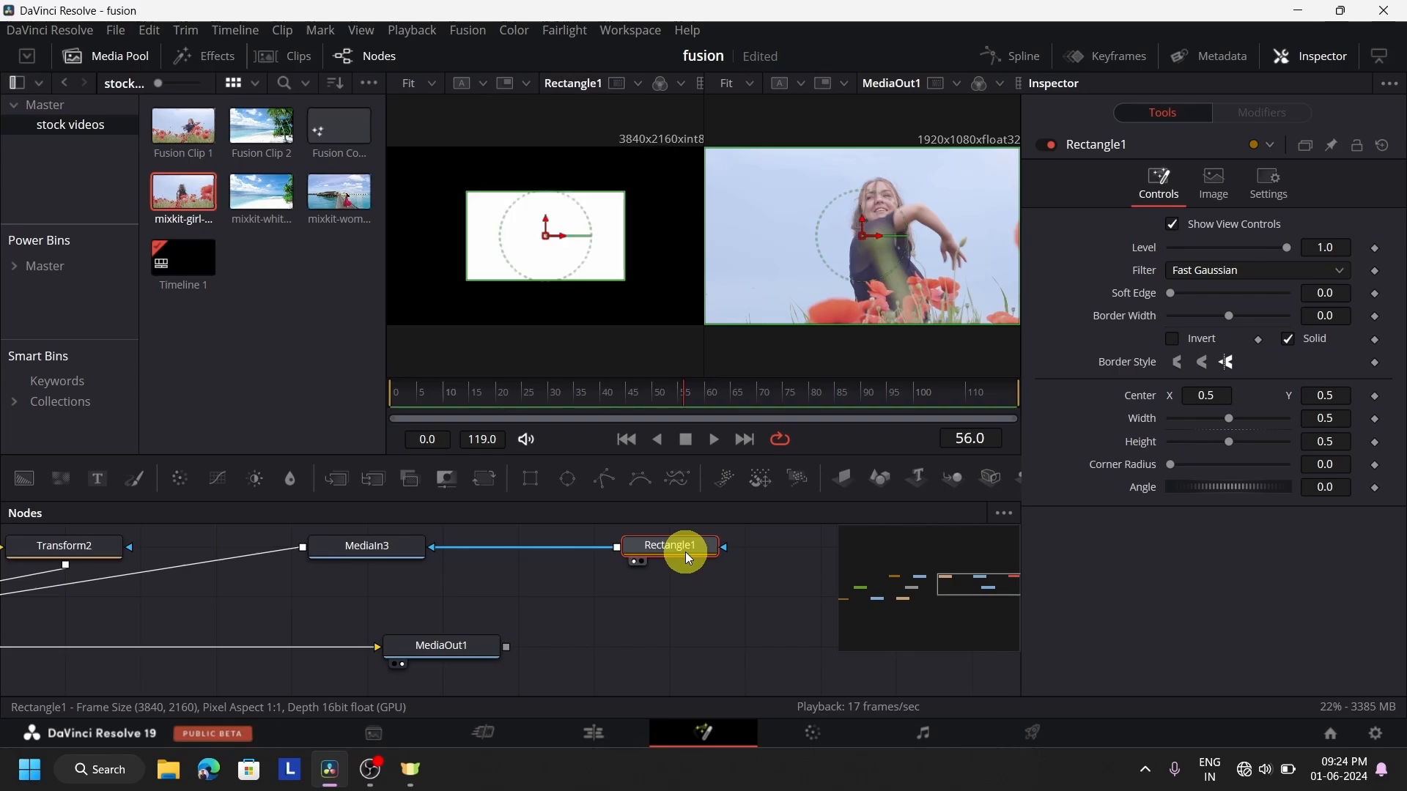
click(116, 57)
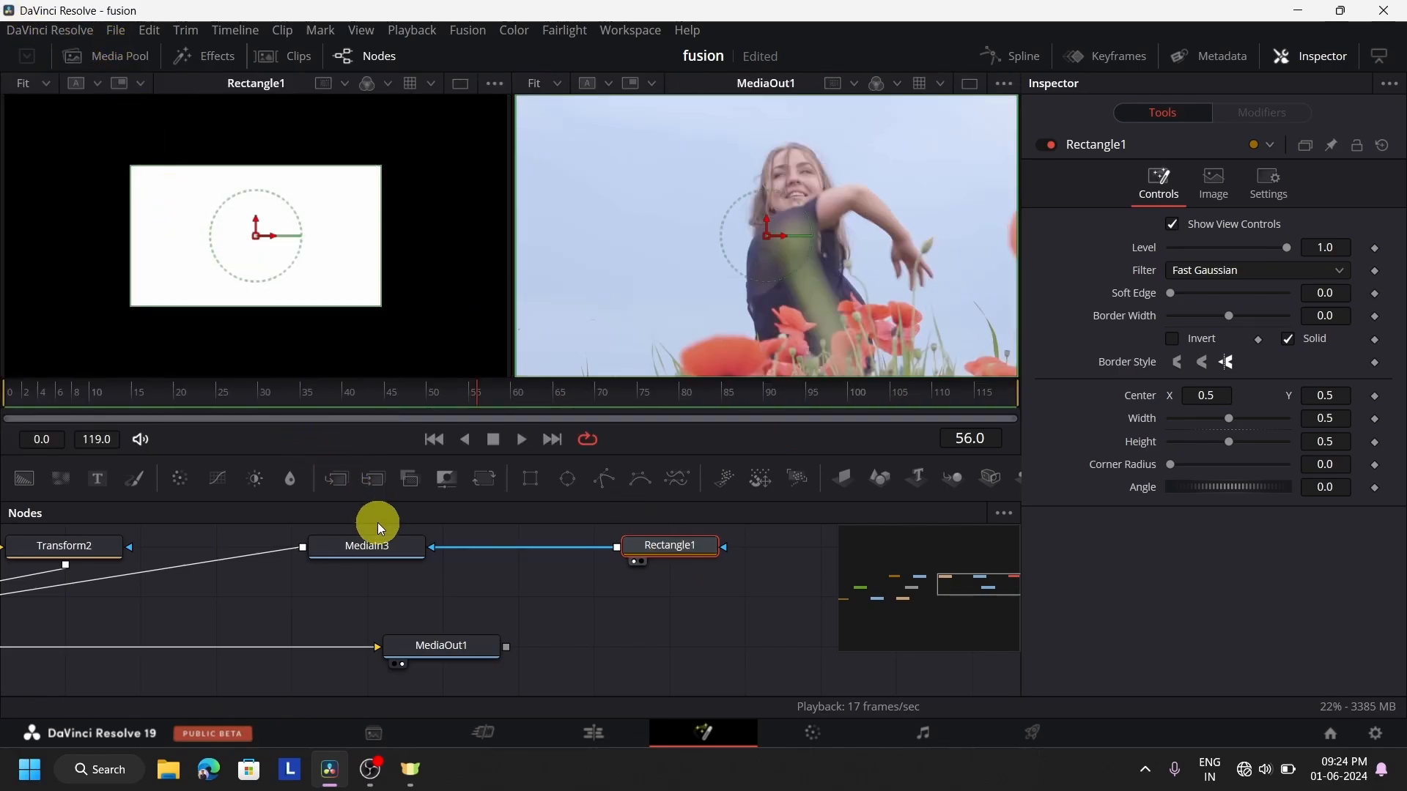
click(388, 551)
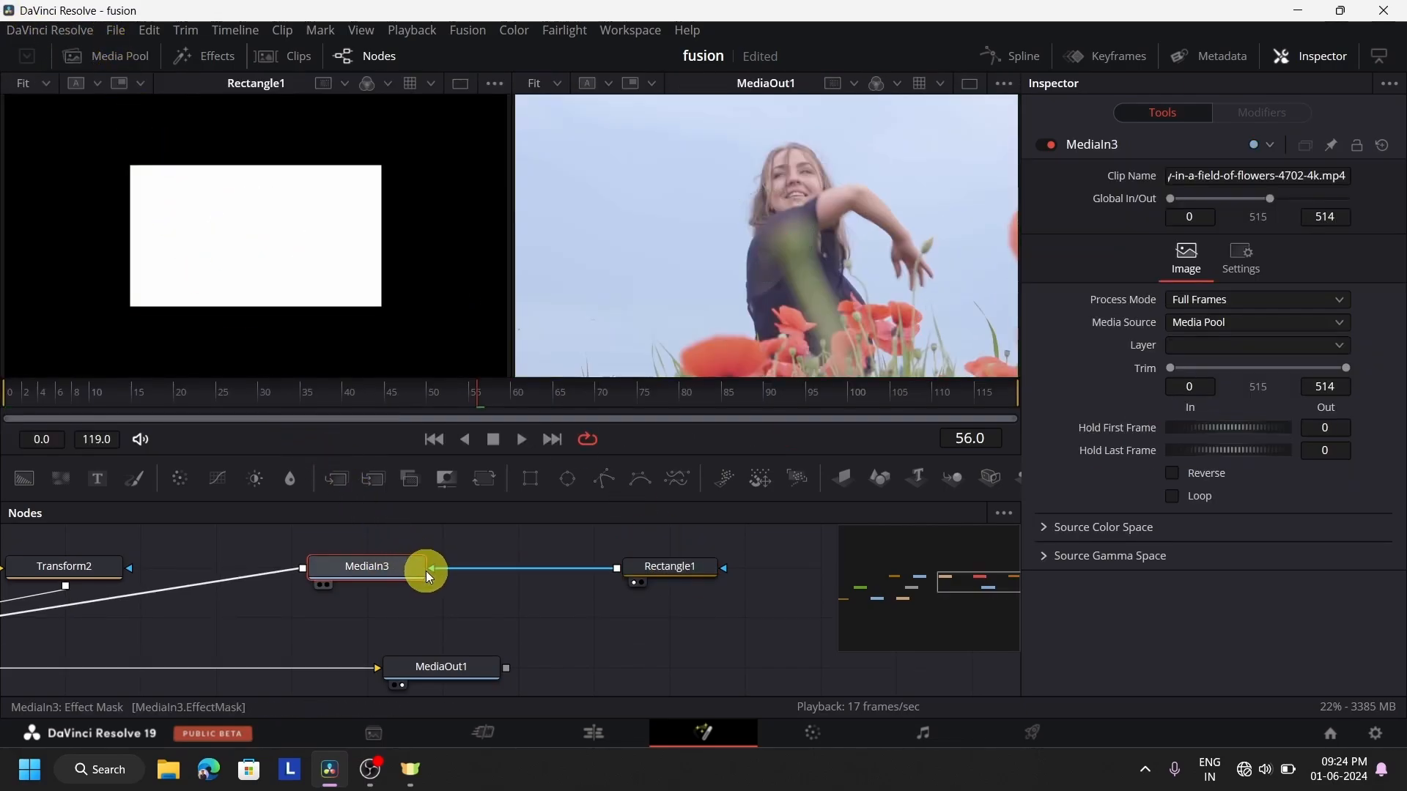
key(2)
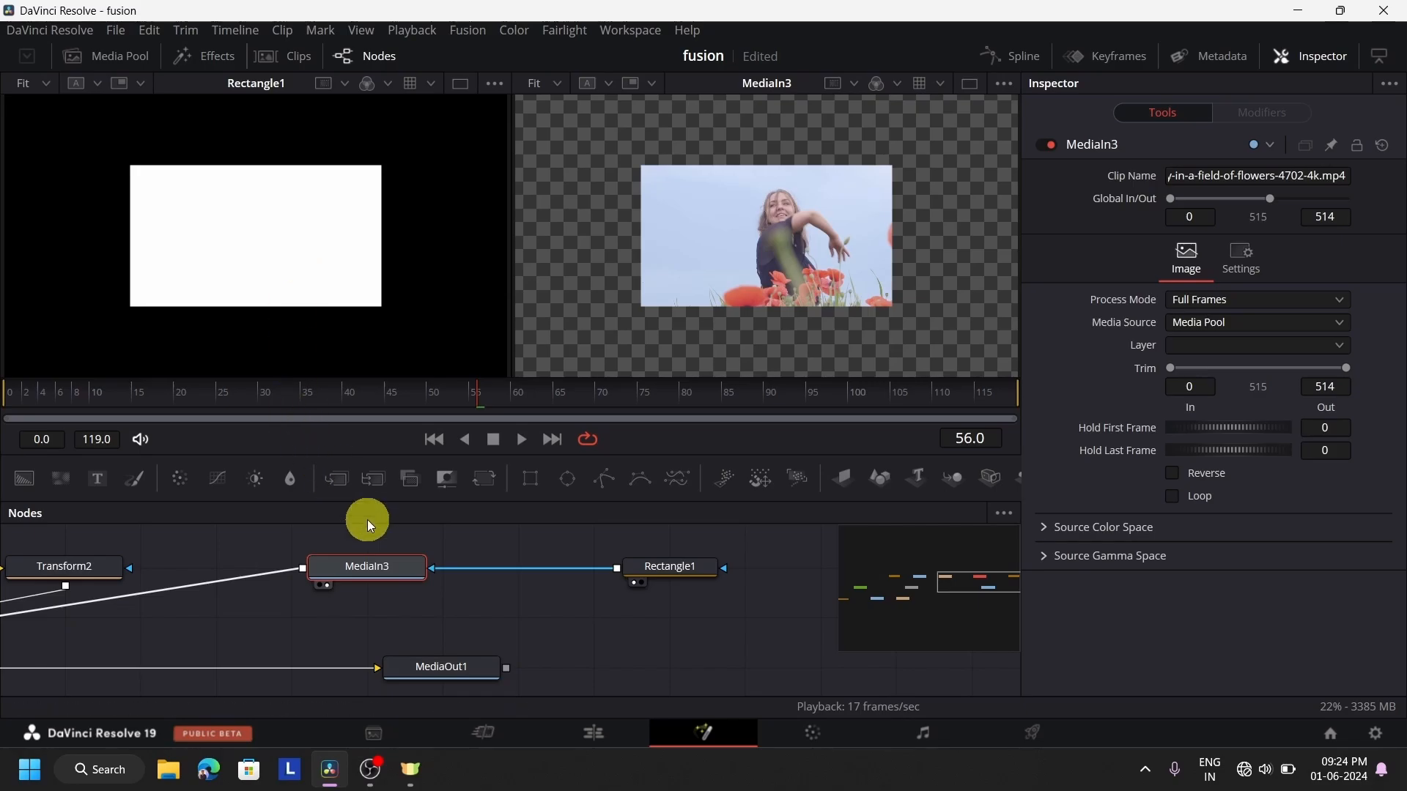
Move the Rectangle1 mask to Center X 0.558309, Y 0.487046 and set its Width to 0.26
click(670, 566)
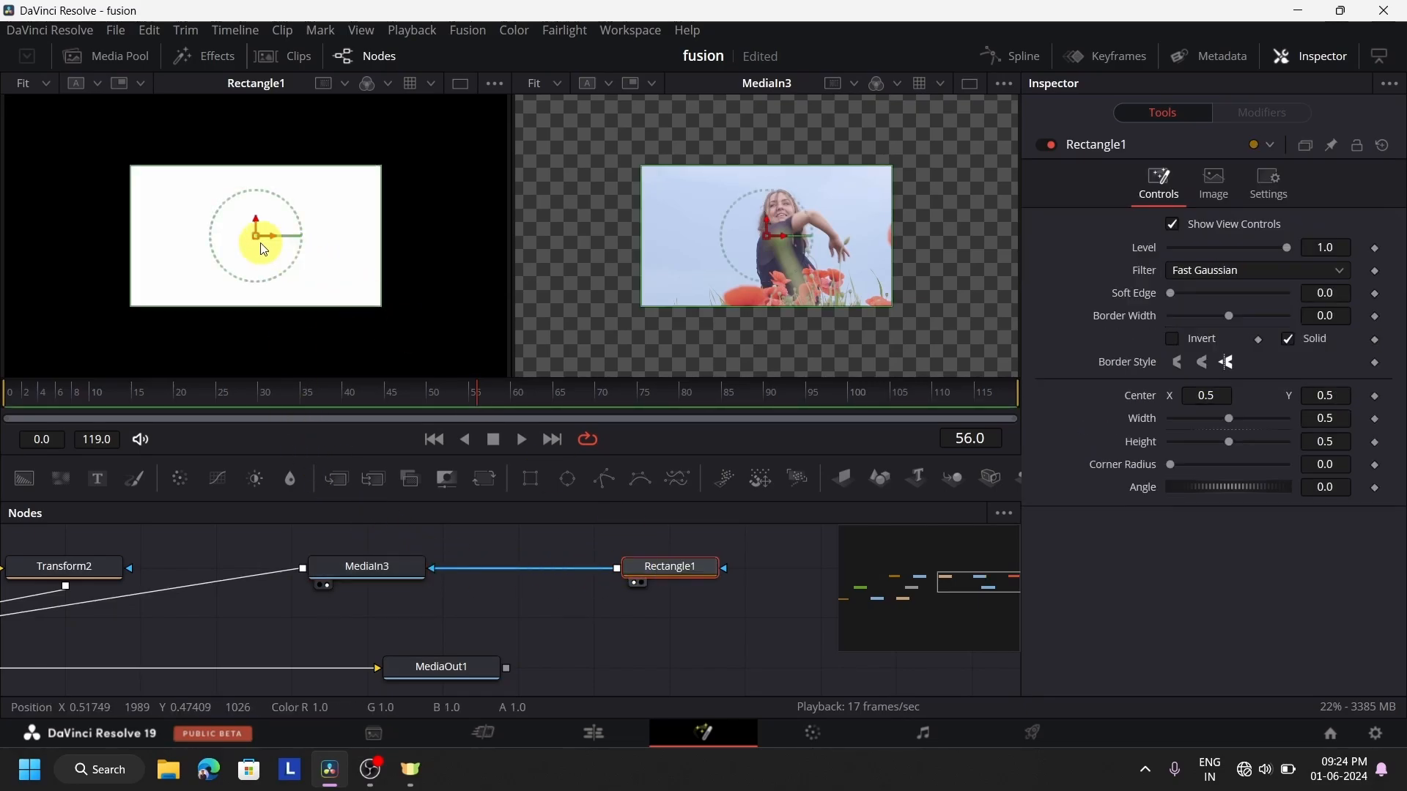
drag(256, 235, 285, 239)
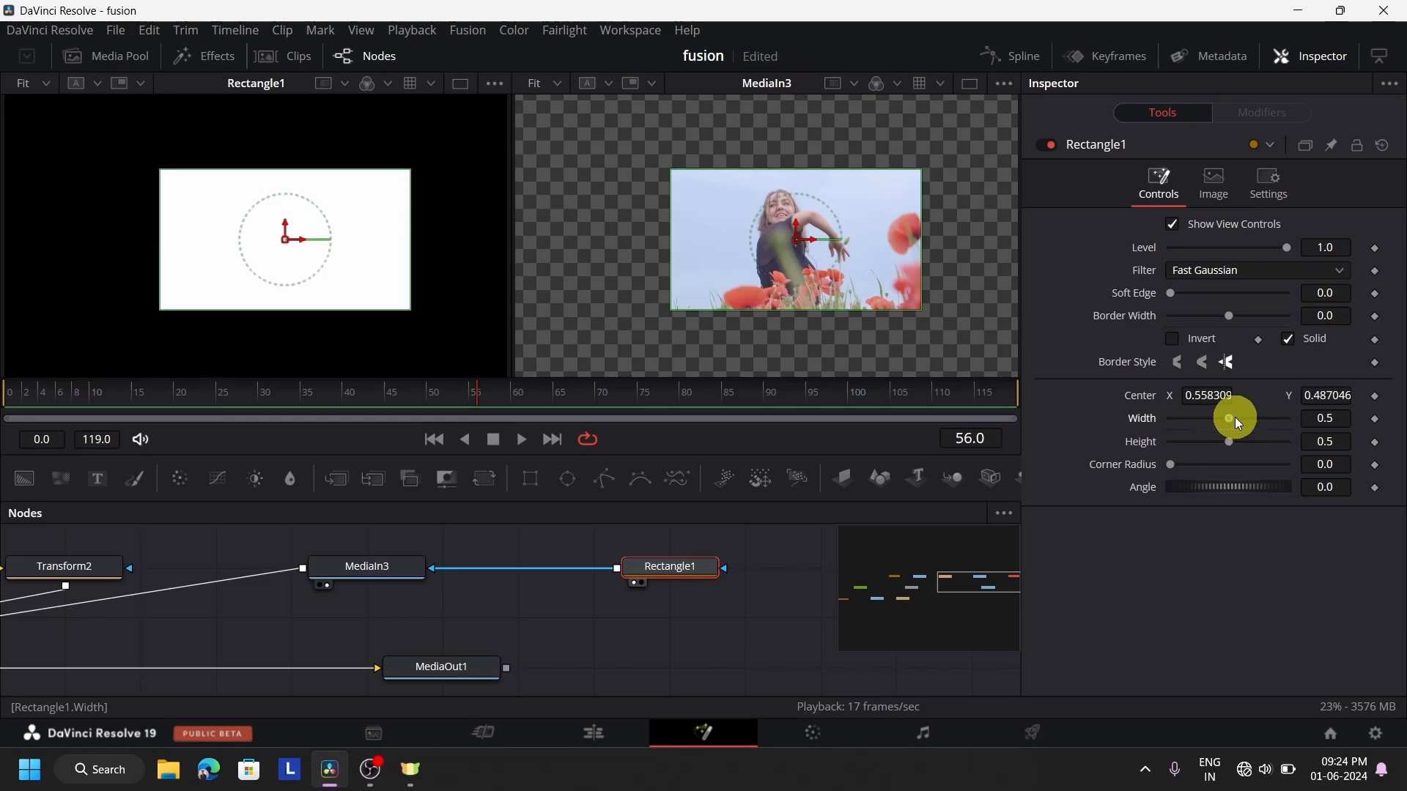
drag(1234, 417, 1208, 430)
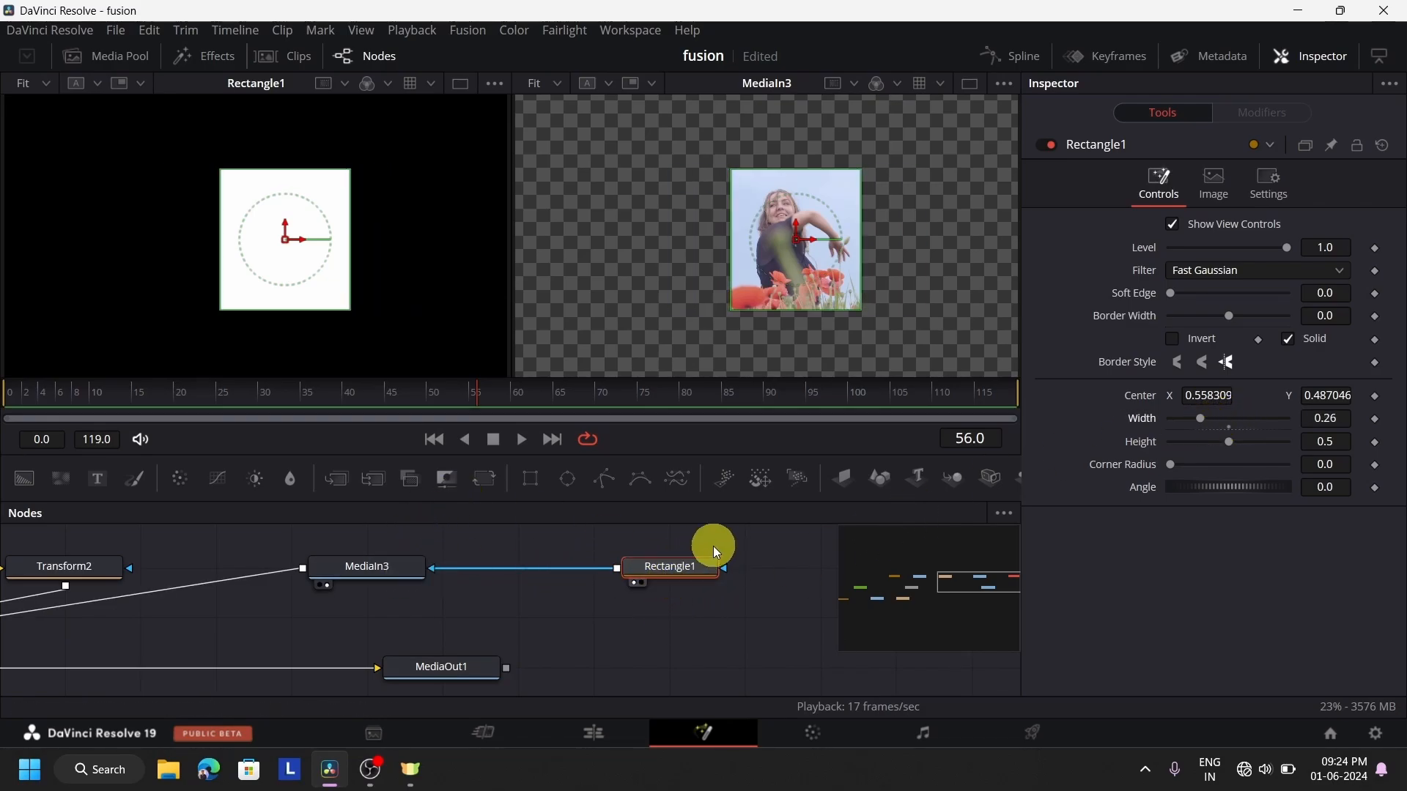
Show the MediaOut1 composite in the first viewer, keeping MediaIn3 in the second
click(373, 570)
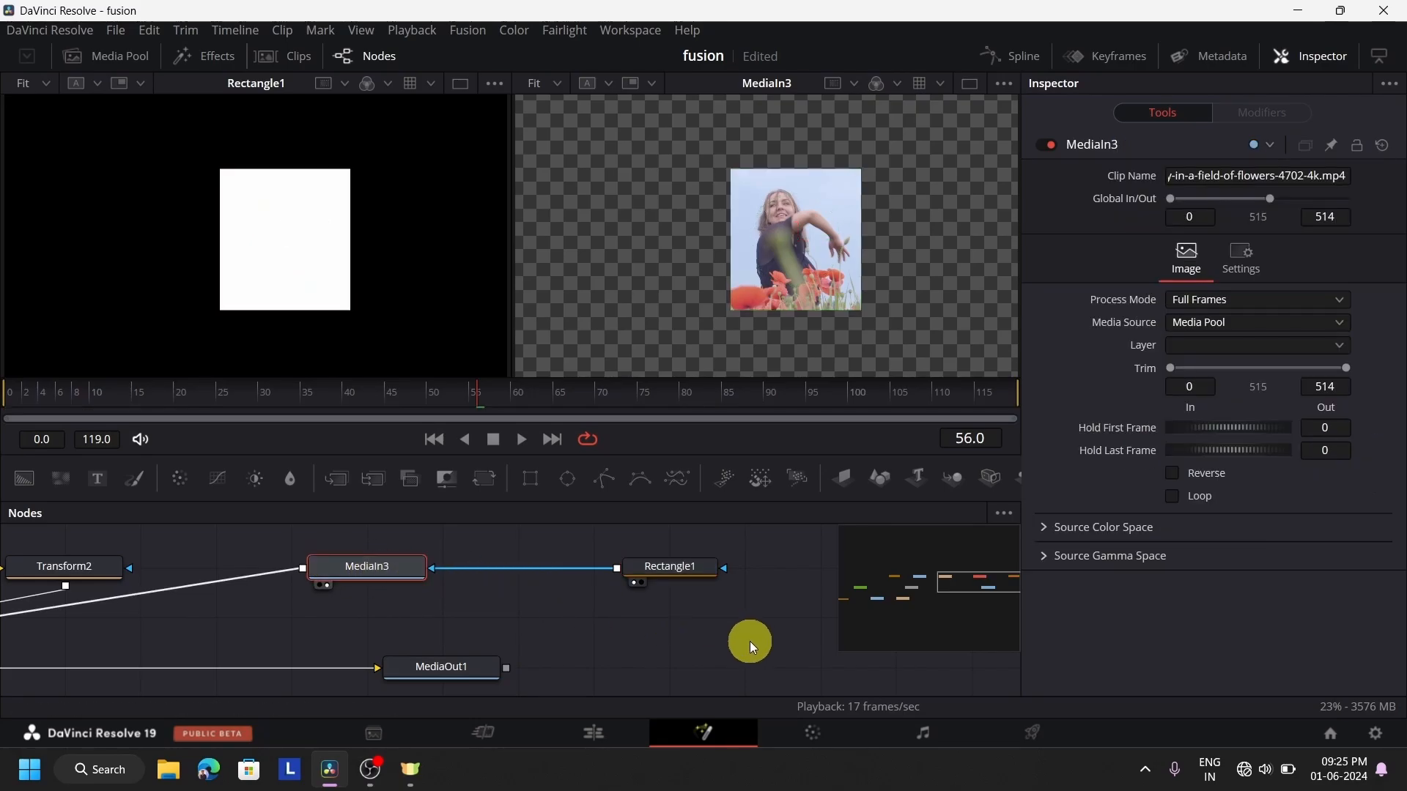
mouse_move(977, 579)
mouse_down()
mouse_move(948, 590)
mouse_move(956, 601)
mouse_move(966, 577)
mouse_up()
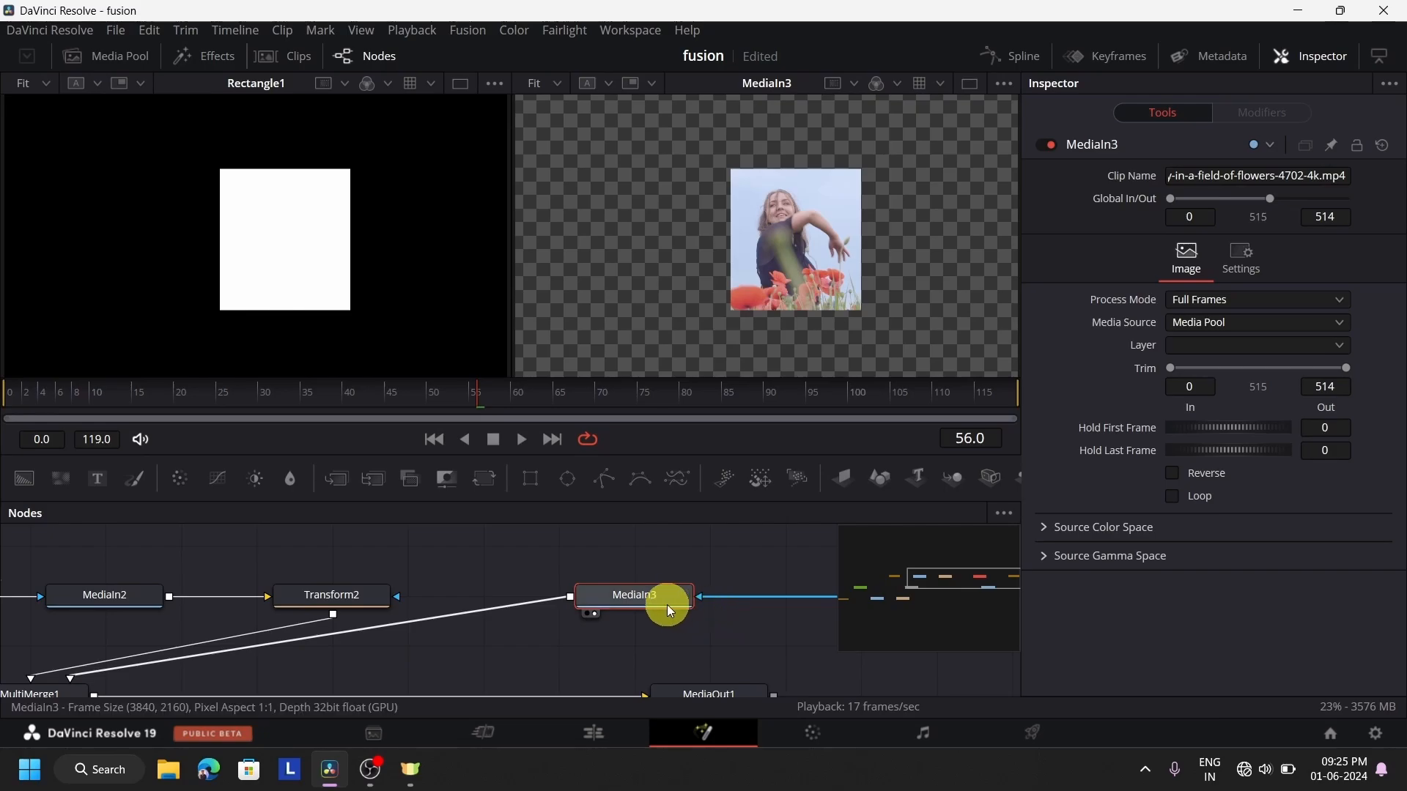
drag(955, 585, 951, 586)
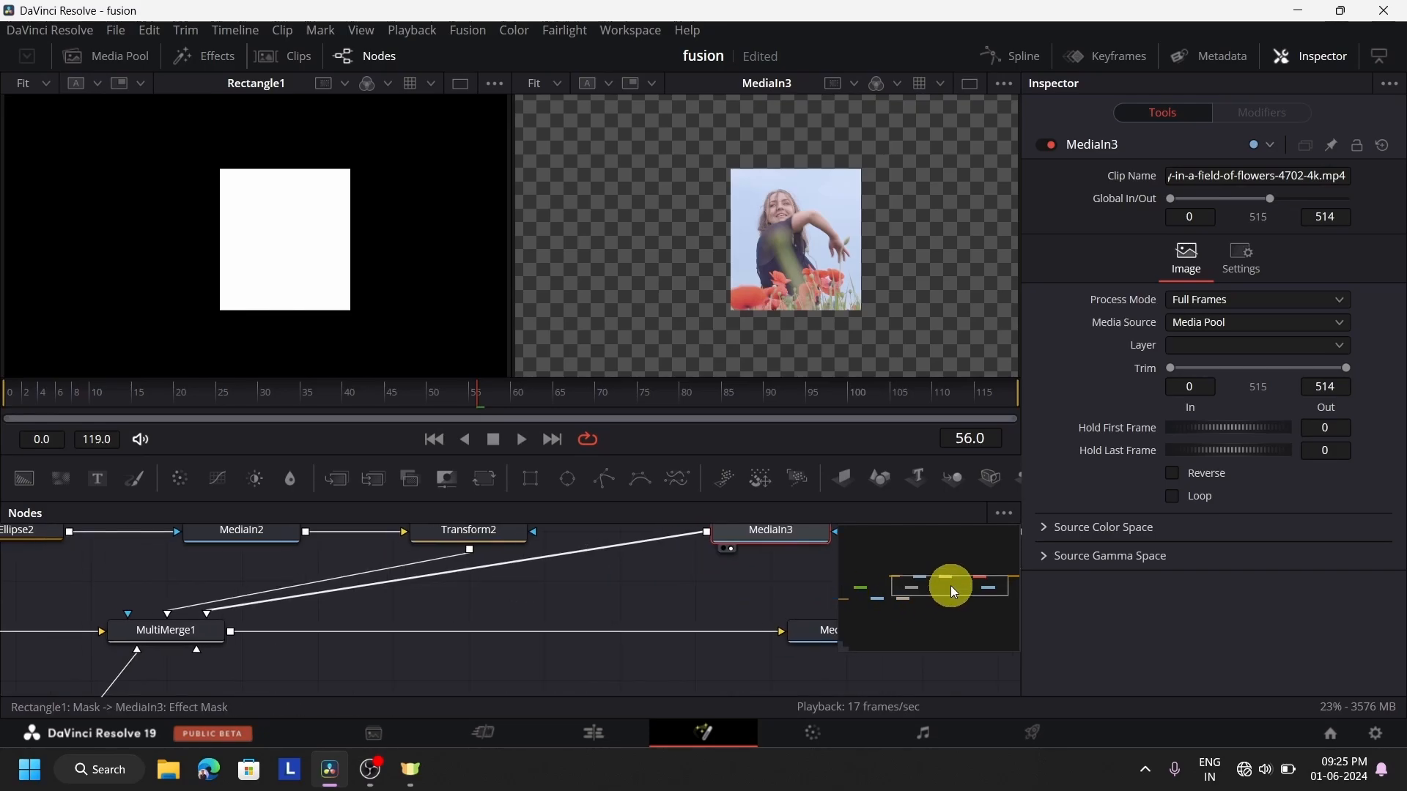
click(820, 632)
scroll(820, 631, up, 2)
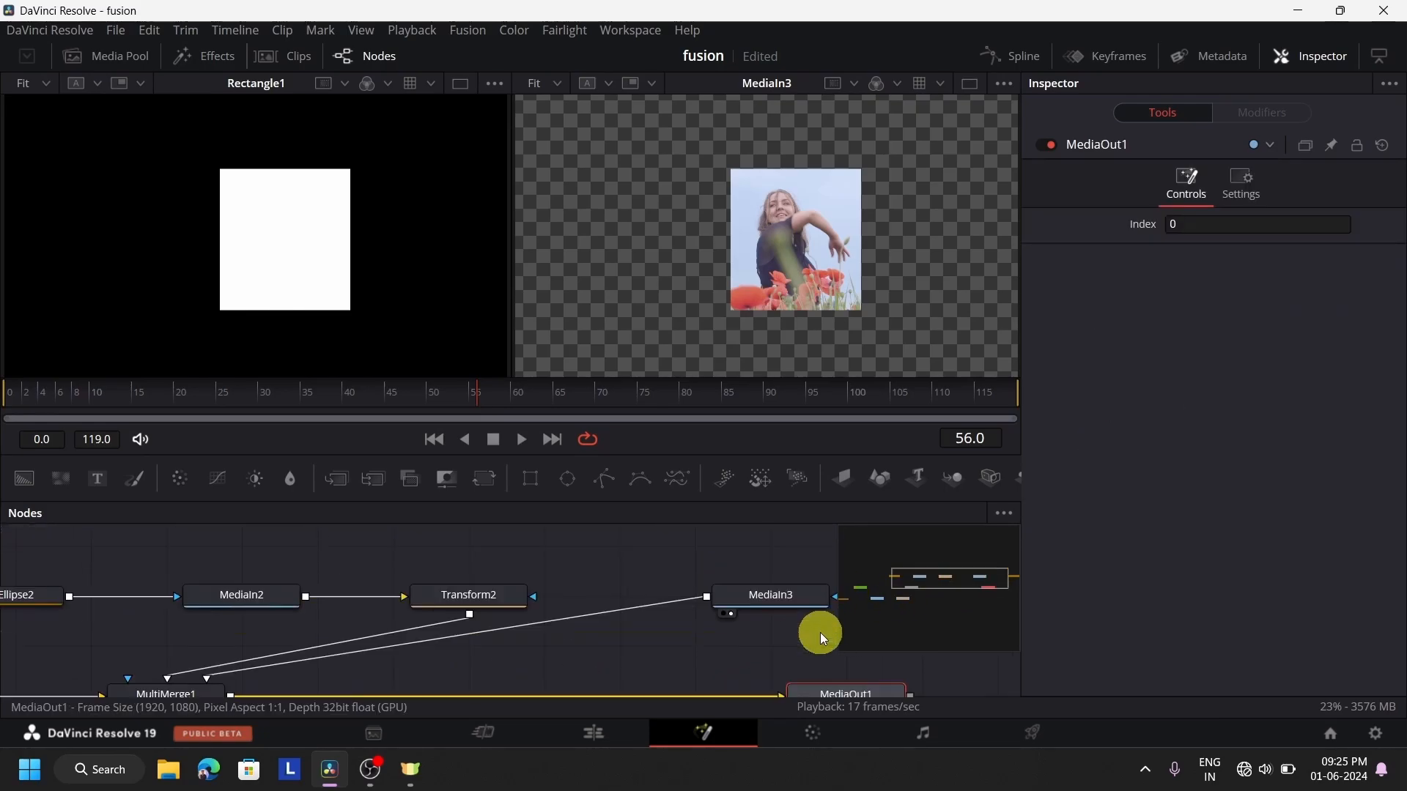
key(1)
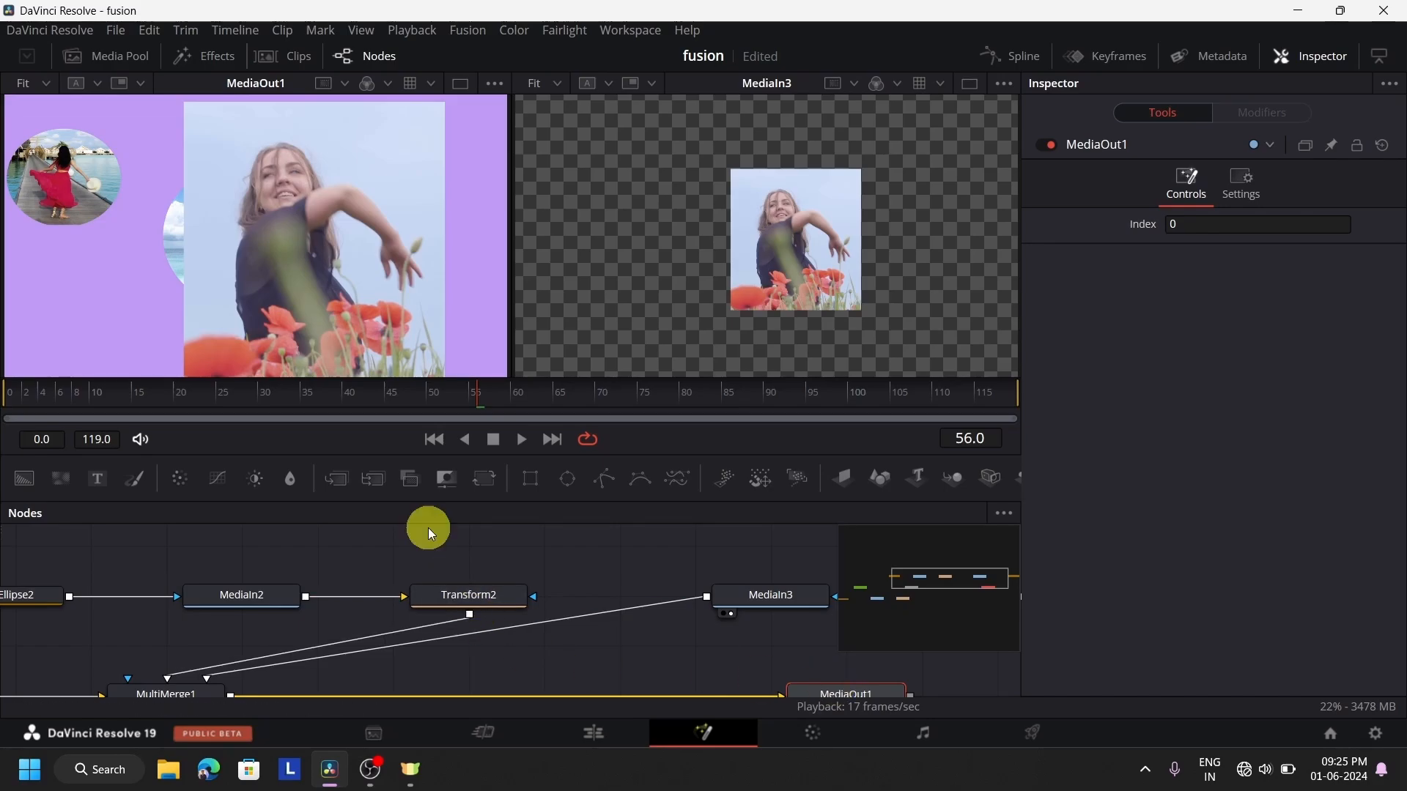
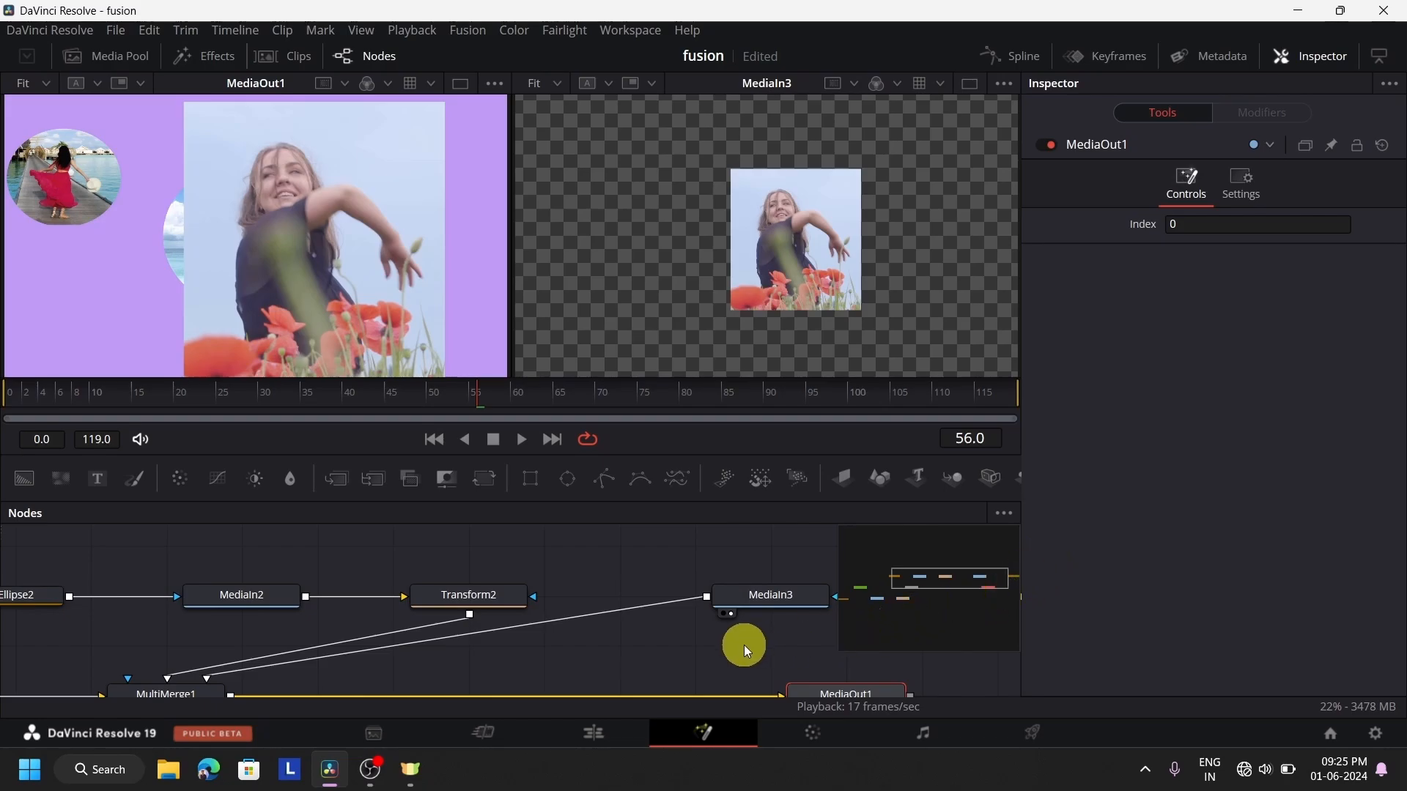
Move MultiMerge1 closer to Background1 and line up Ellipse2, MediaIn2 and Transform2 in a compact row above it
click(967, 579)
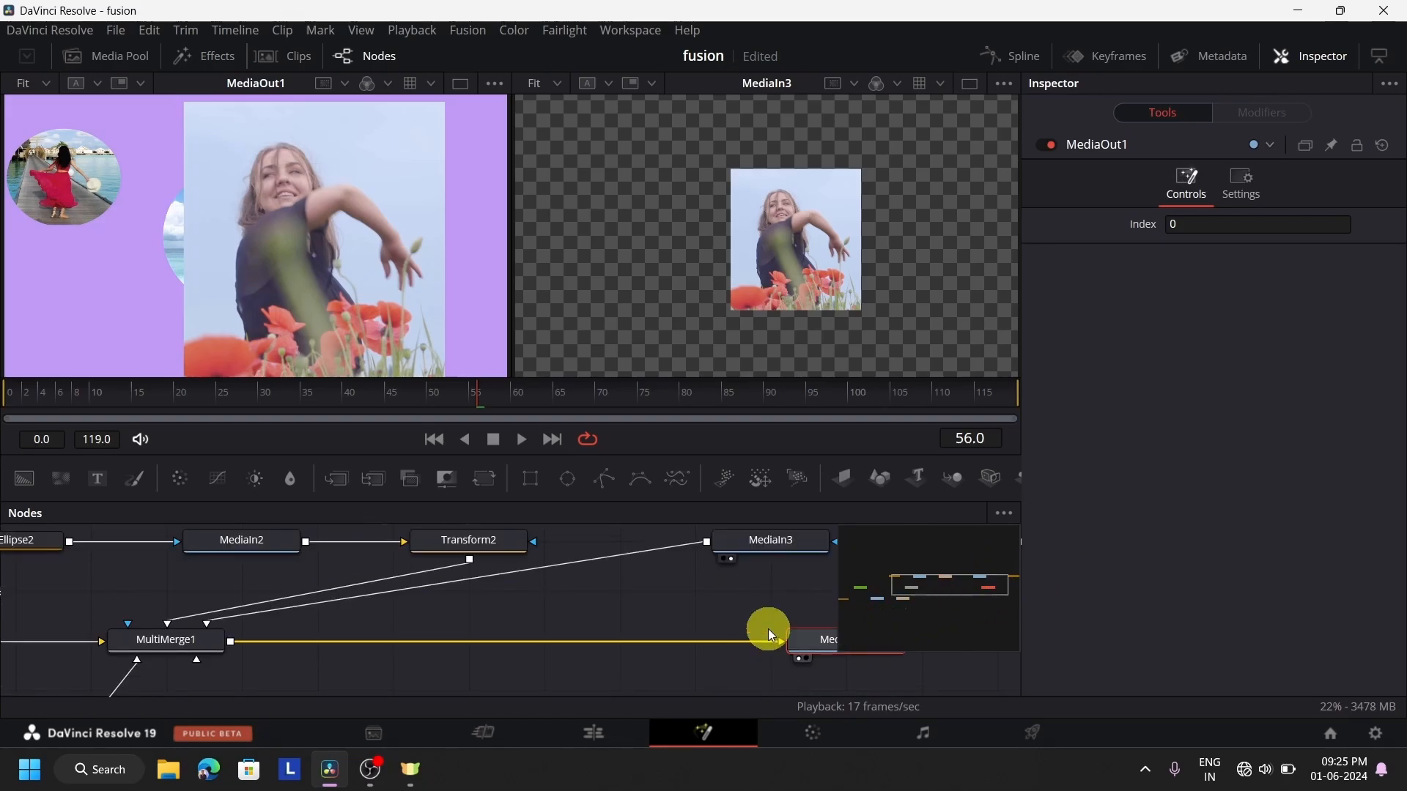
scroll(753, 618, down, 4)
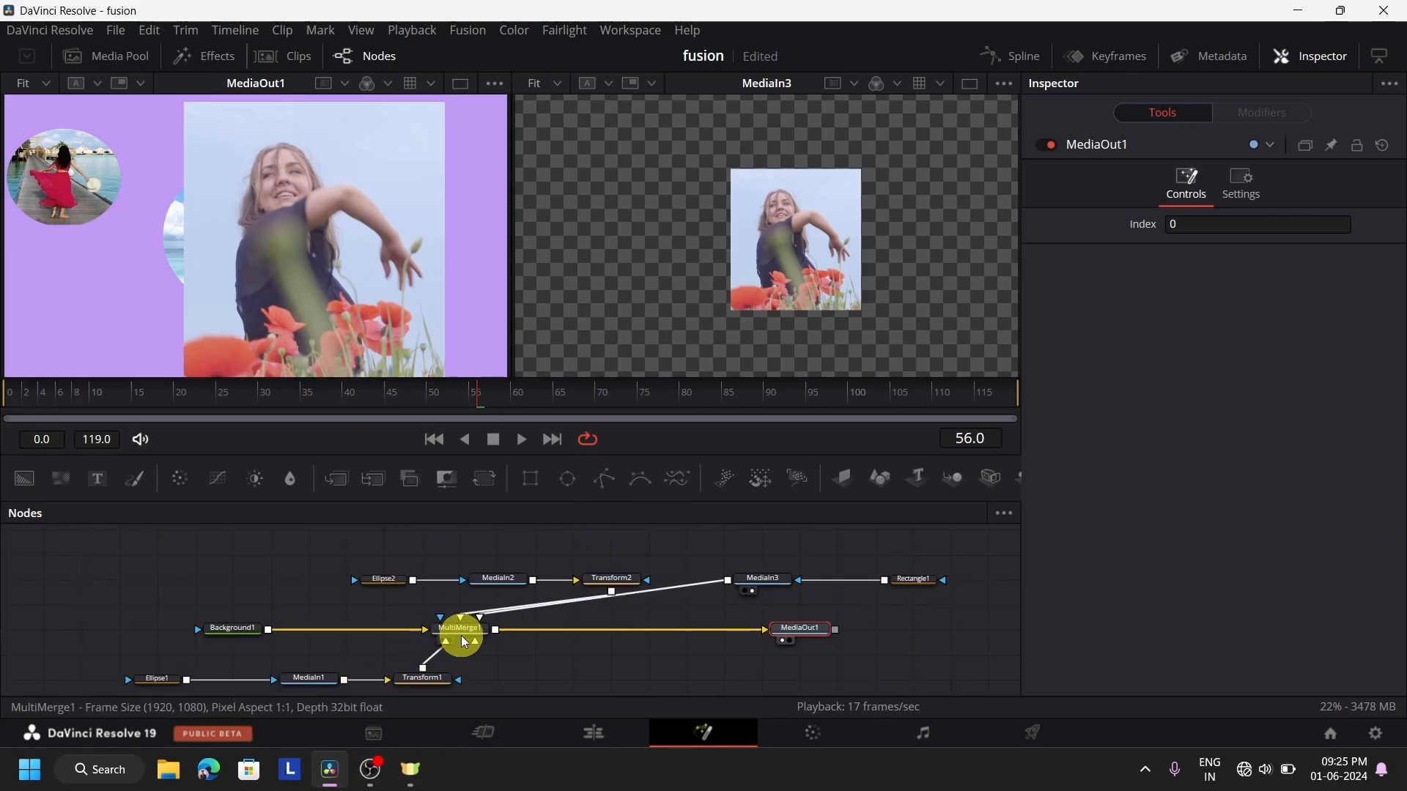
drag(460, 641, 288, 586)
drag(500, 582, 425, 579)
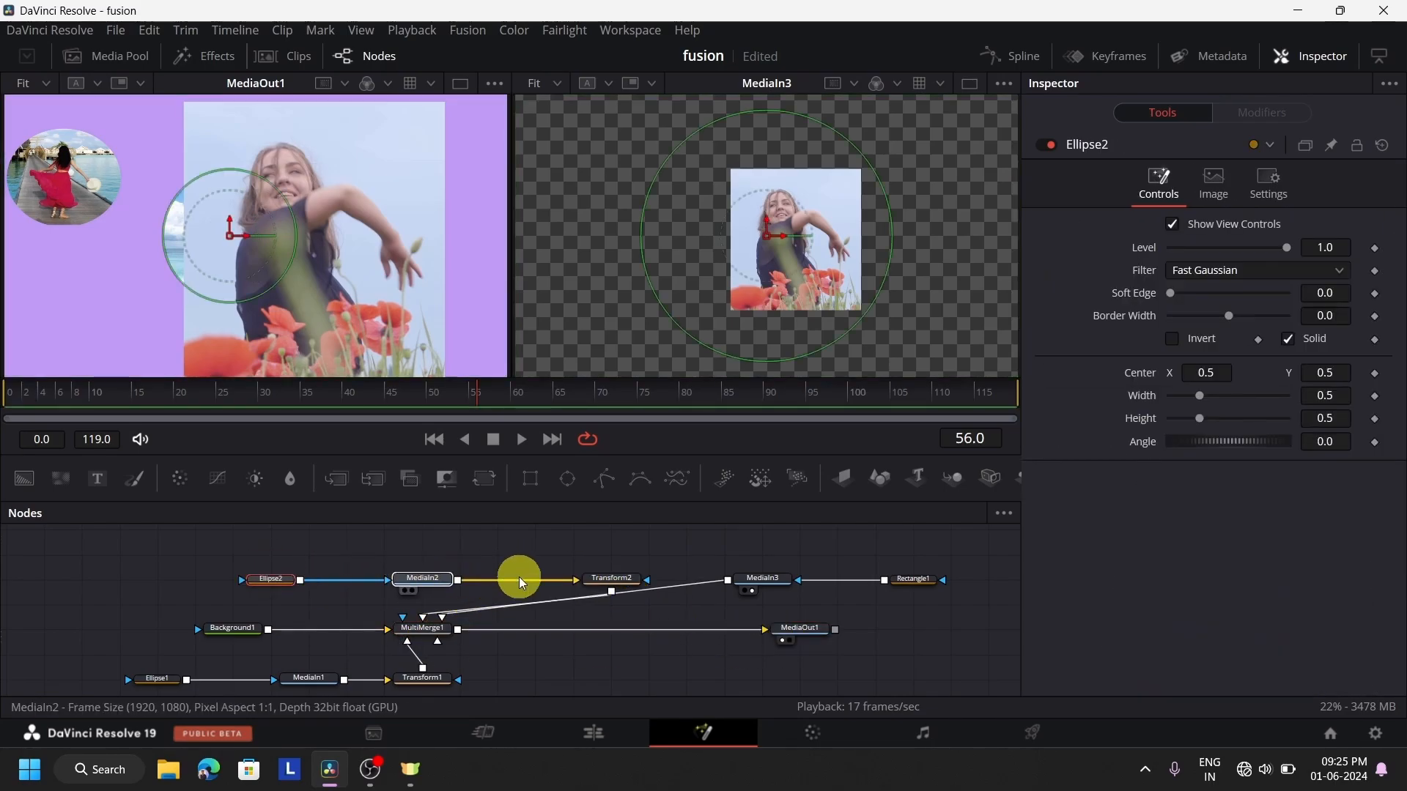
drag(606, 584, 532, 579)
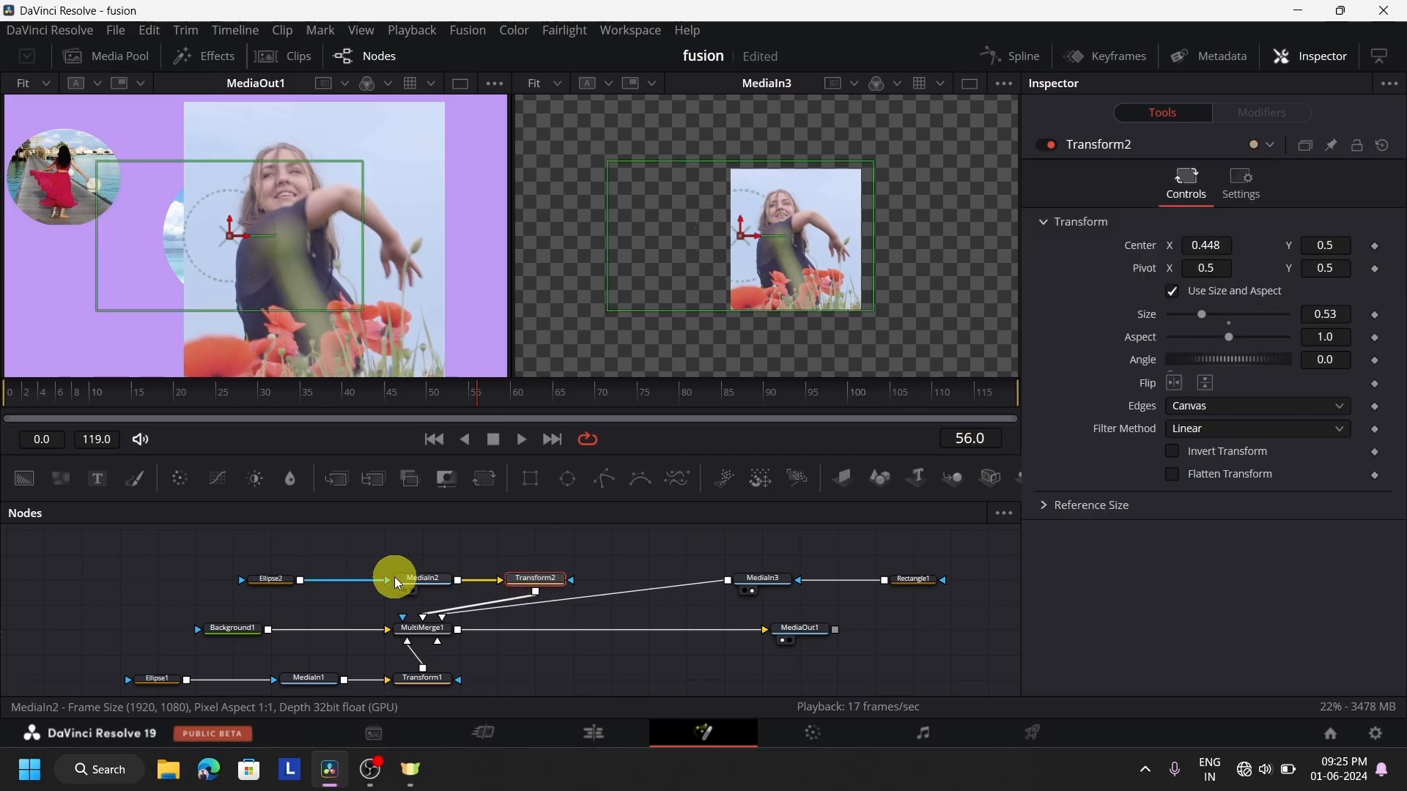
drag(280, 582, 163, 554)
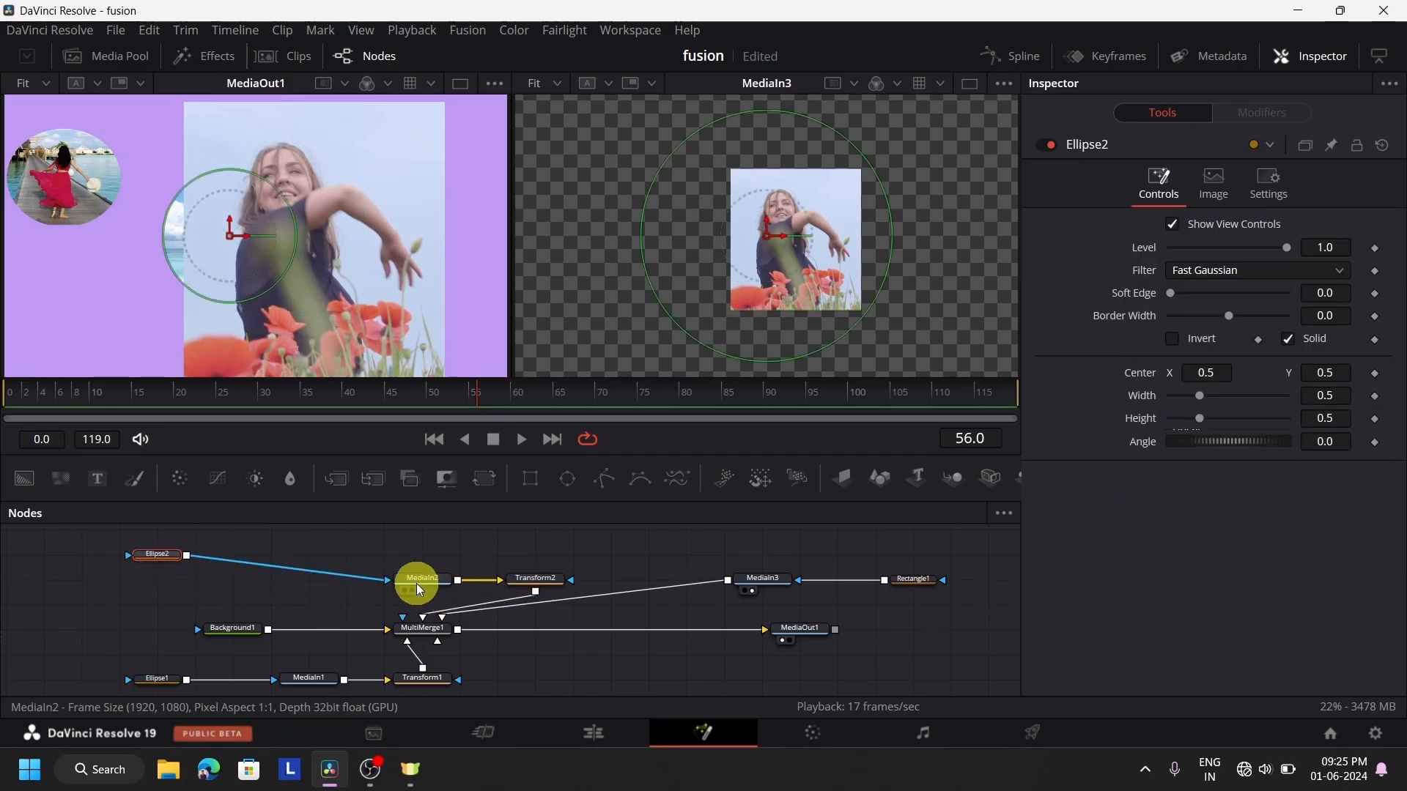
drag(419, 591, 370, 566)
drag(537, 584, 351, 560)
click(432, 554)
Place MediaIn3 and Rectangle1 in line with Transform2, and shift Transform1 slightly further from MediaIn1
drag(754, 590, 540, 565)
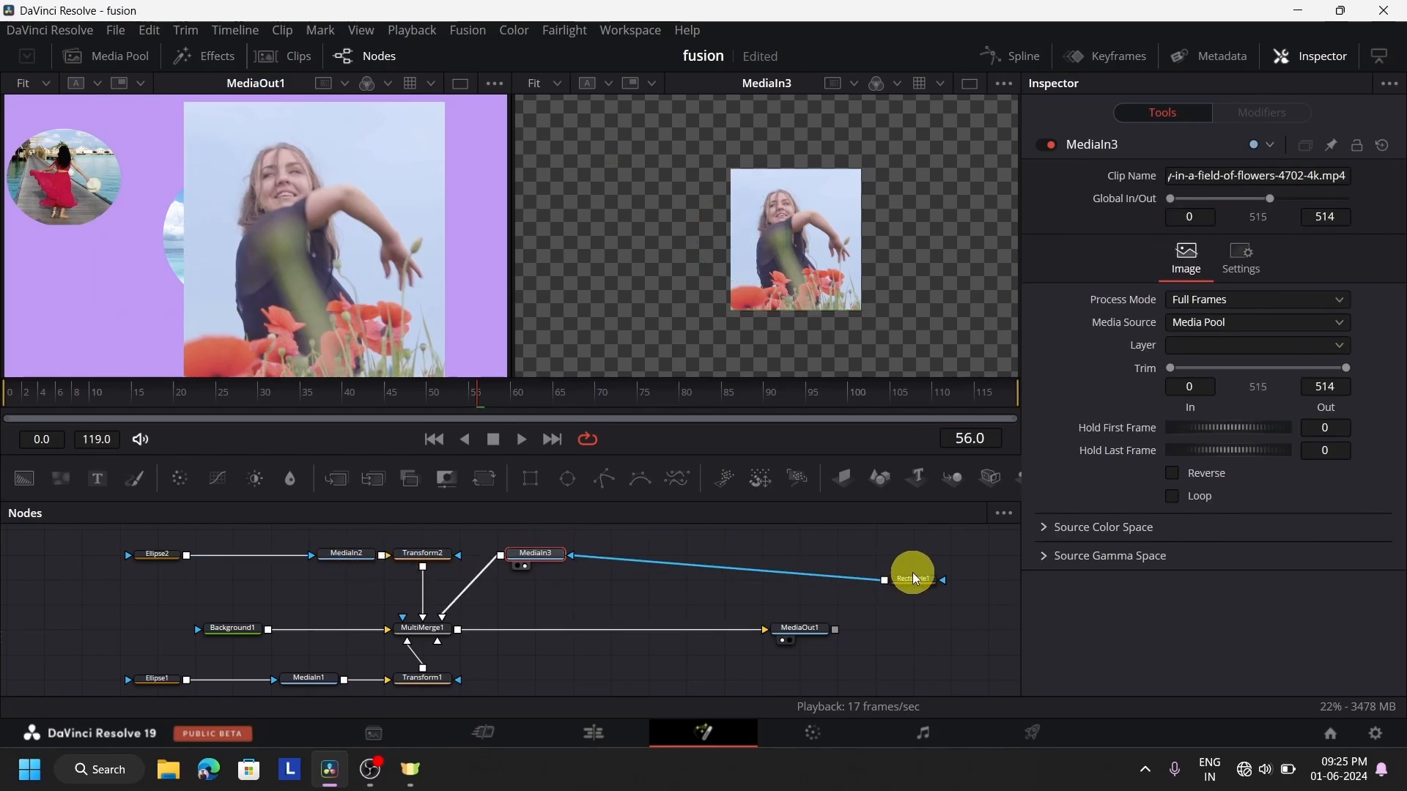
drag(915, 579, 692, 555)
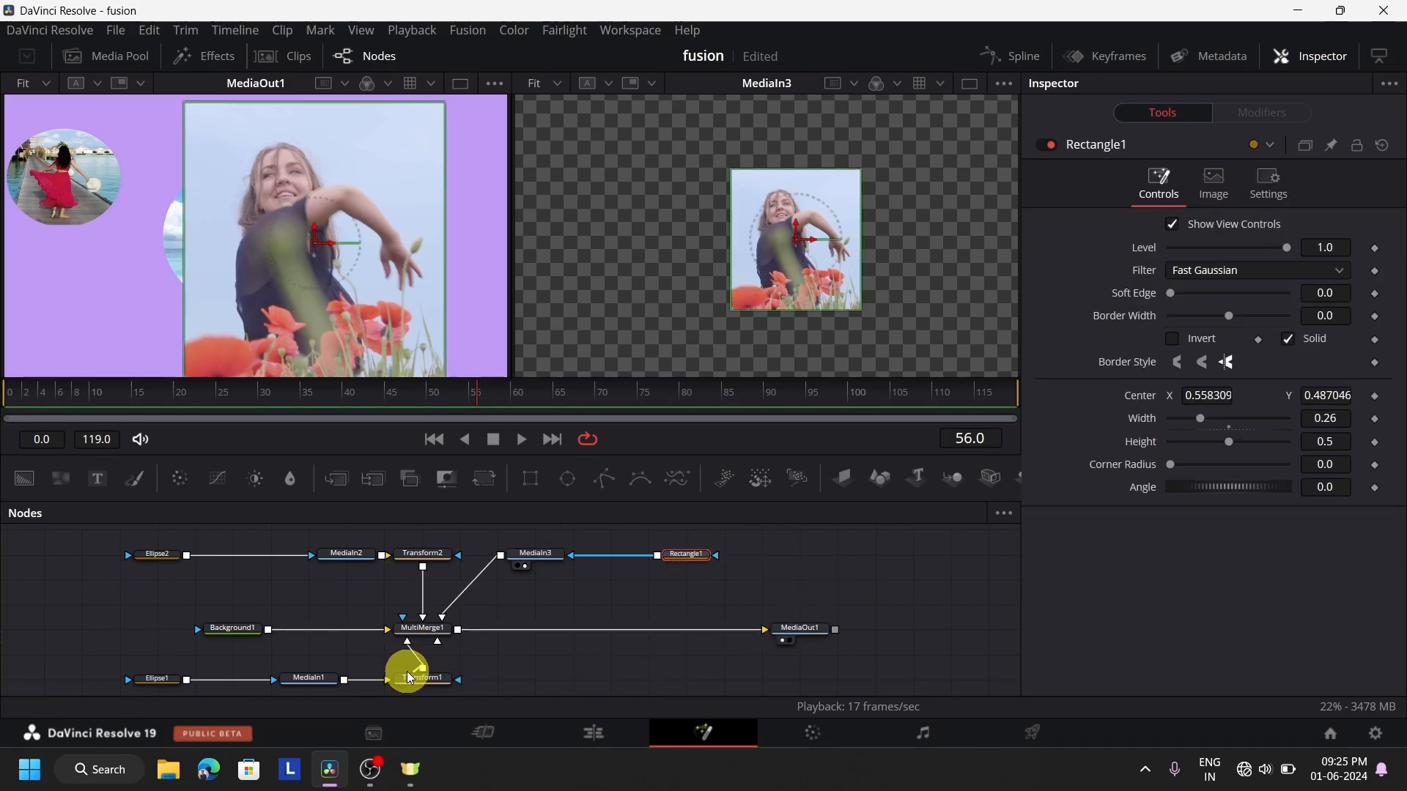
click(431, 680)
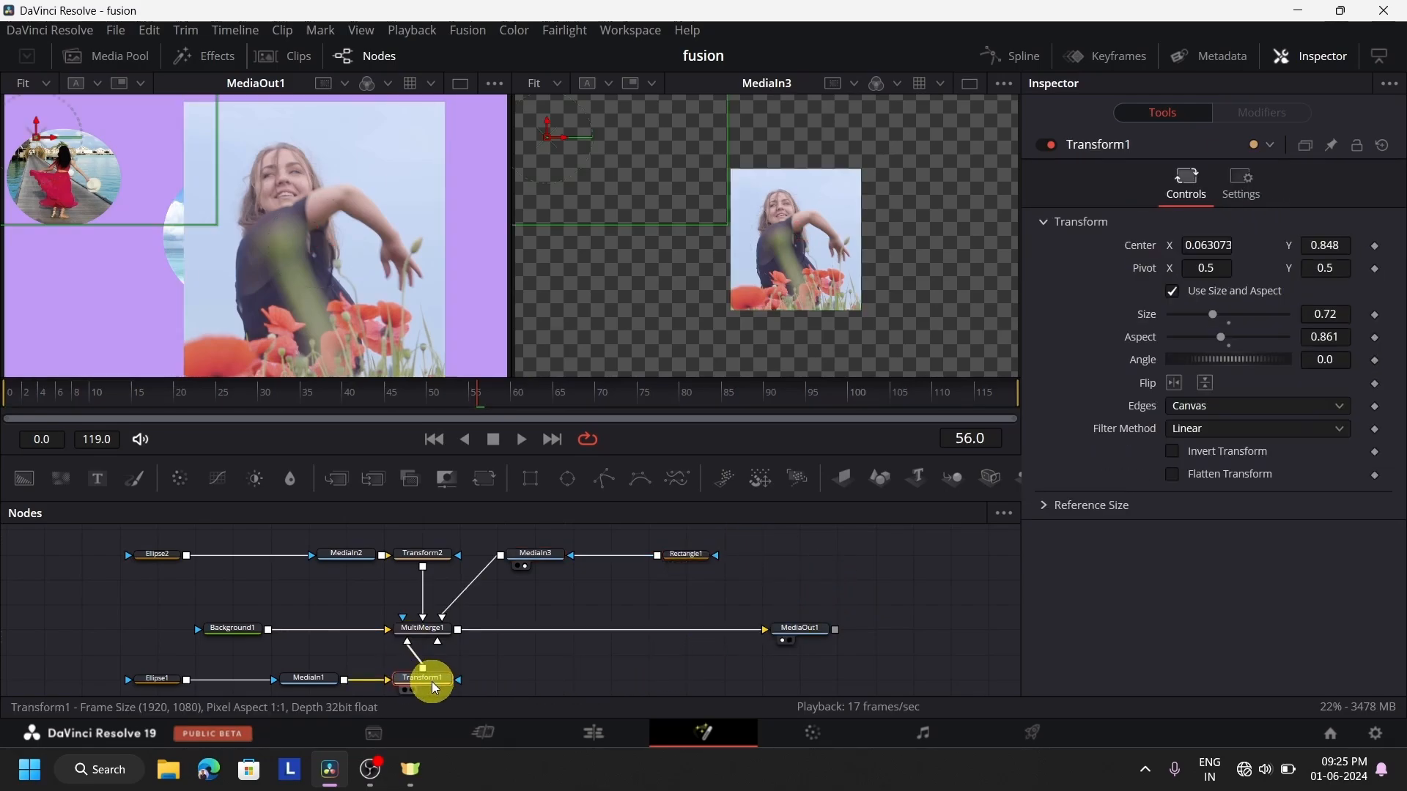
drag(424, 683, 447, 634)
scroll(541, 649, down, 2)
scroll(589, 652, up, 2)
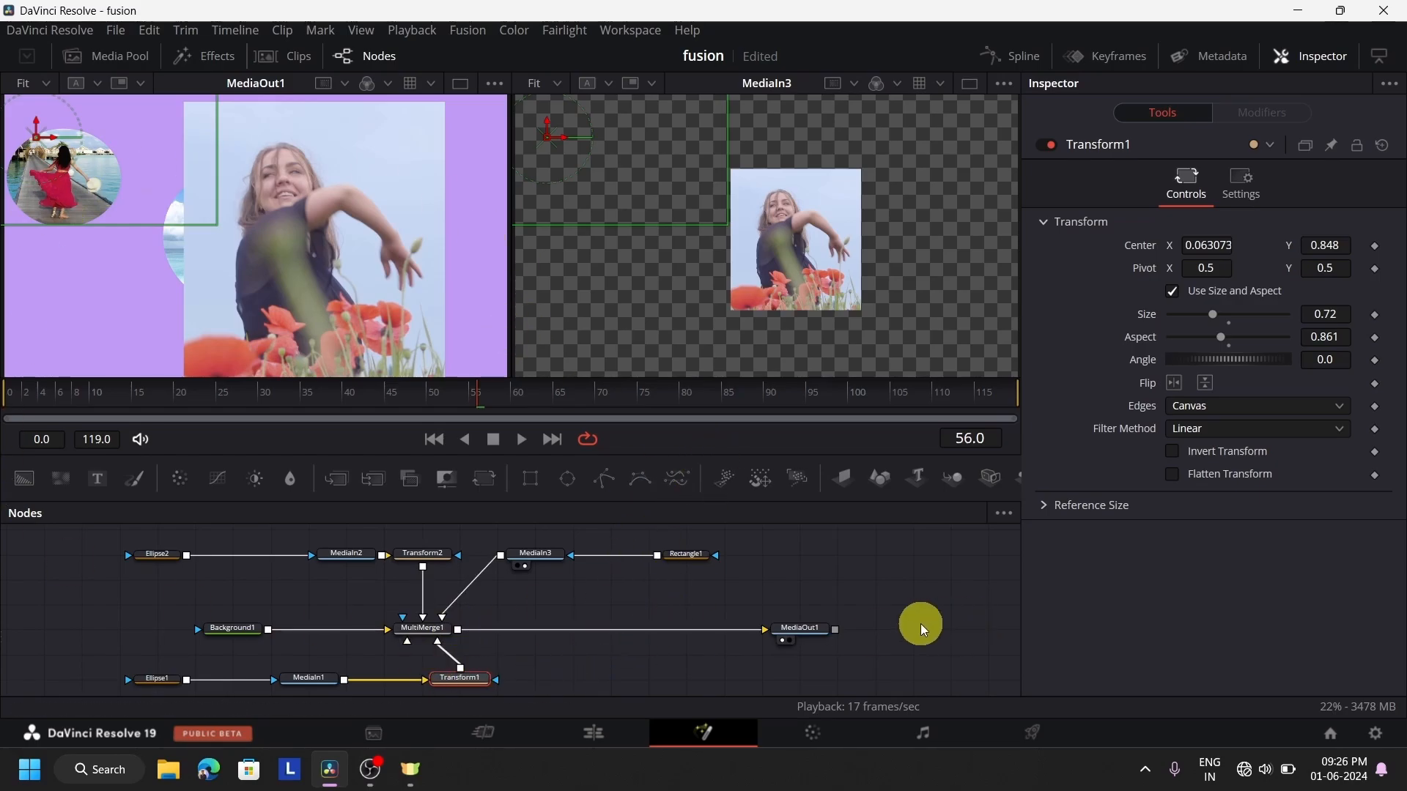
Insert a Transform node on the connection between MediaIn3 and MultiMerge1
click(789, 646)
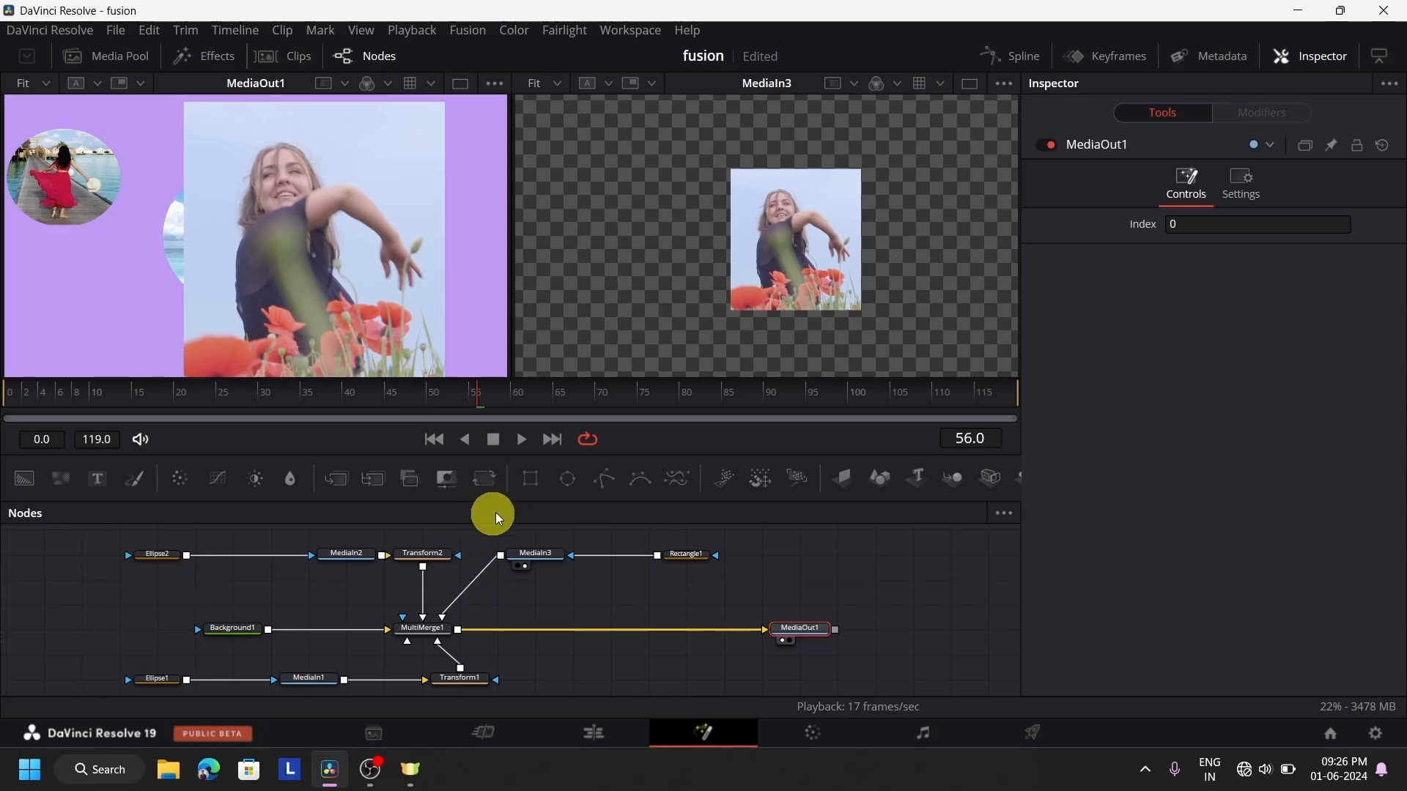
drag(494, 475, 526, 608)
scroll(788, 570, down, 3)
scroll(789, 569, up, 6)
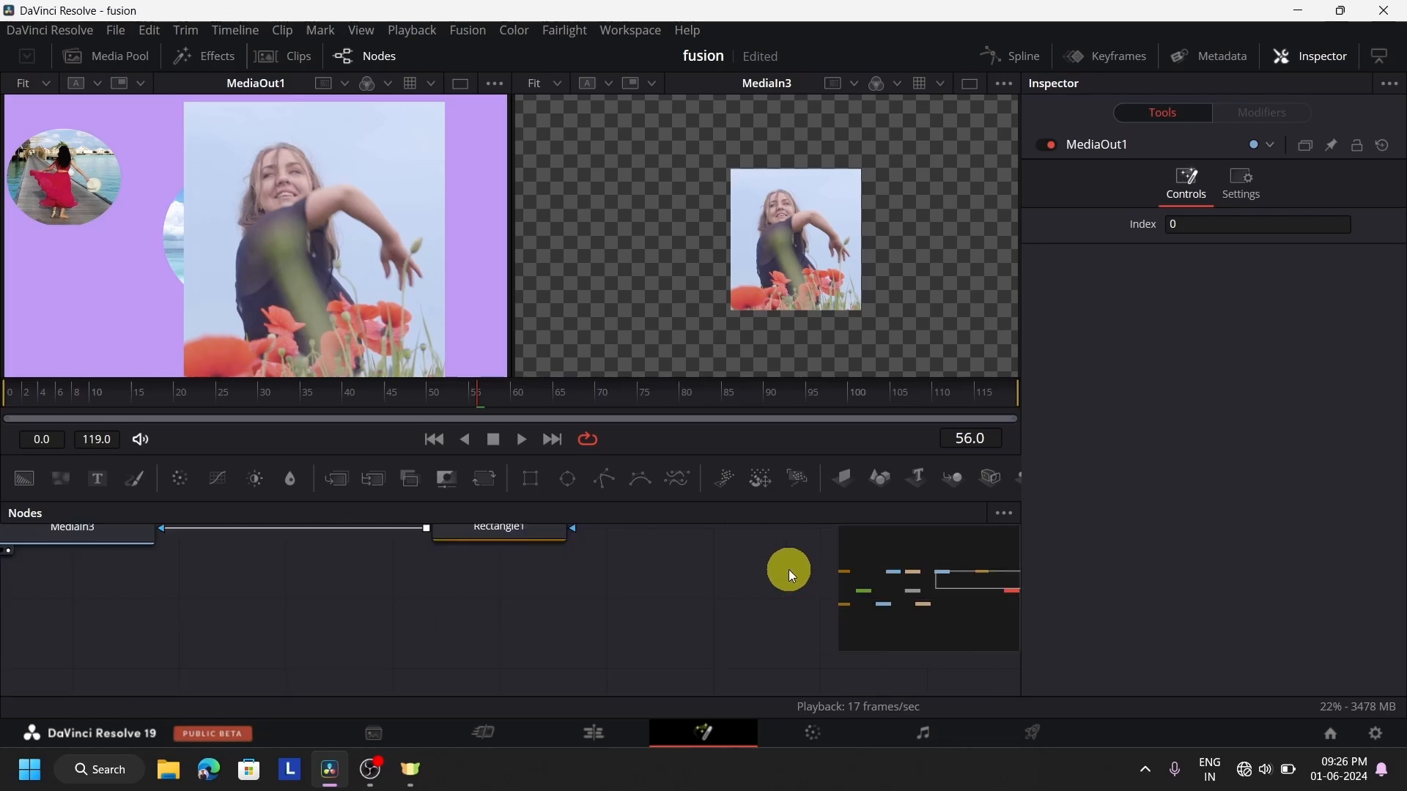
mouse_move(933, 593)
mouse_down()
mouse_move(911, 587)
mouse_move(940, 597)
mouse_move(939, 568)
mouse_move(933, 582)
mouse_up()
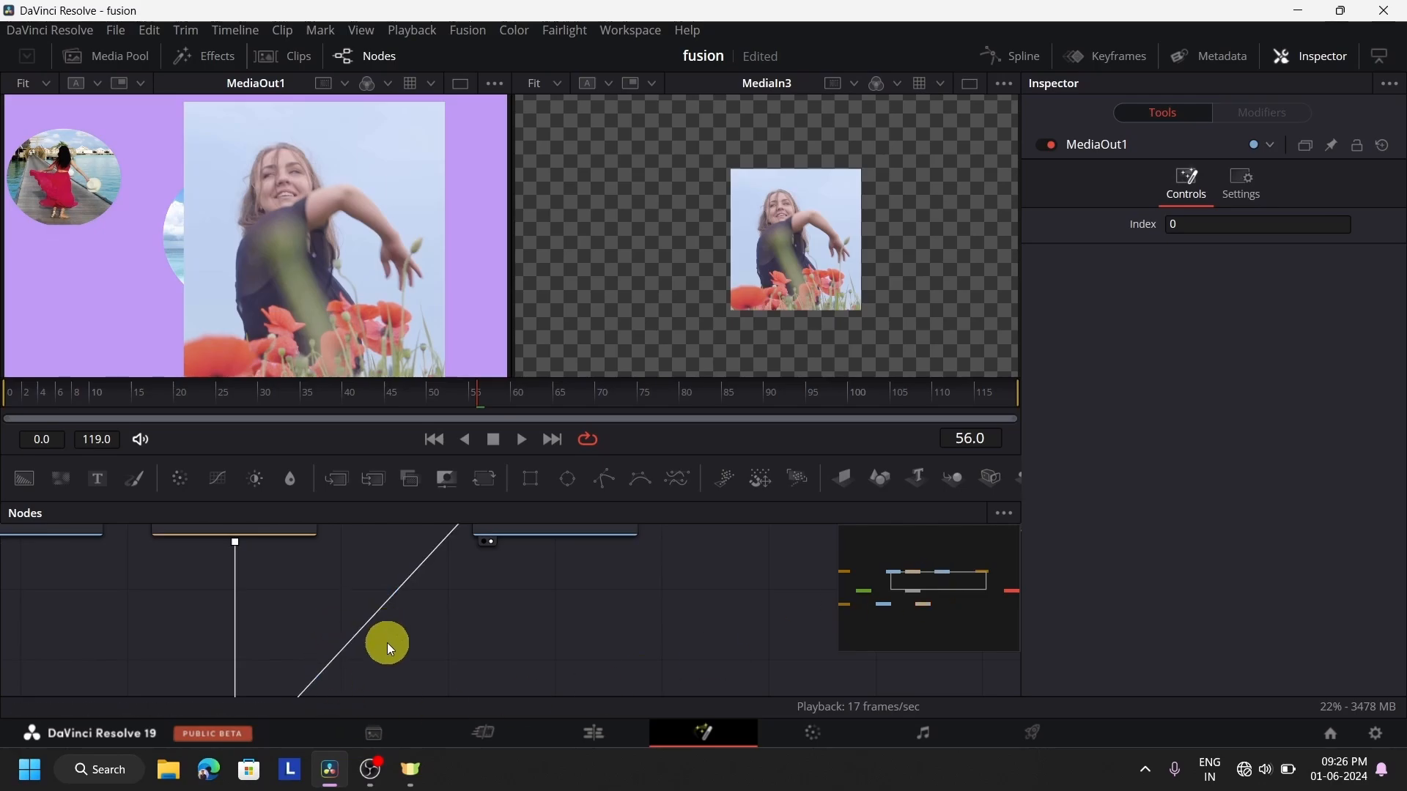
drag(483, 480, 407, 592)
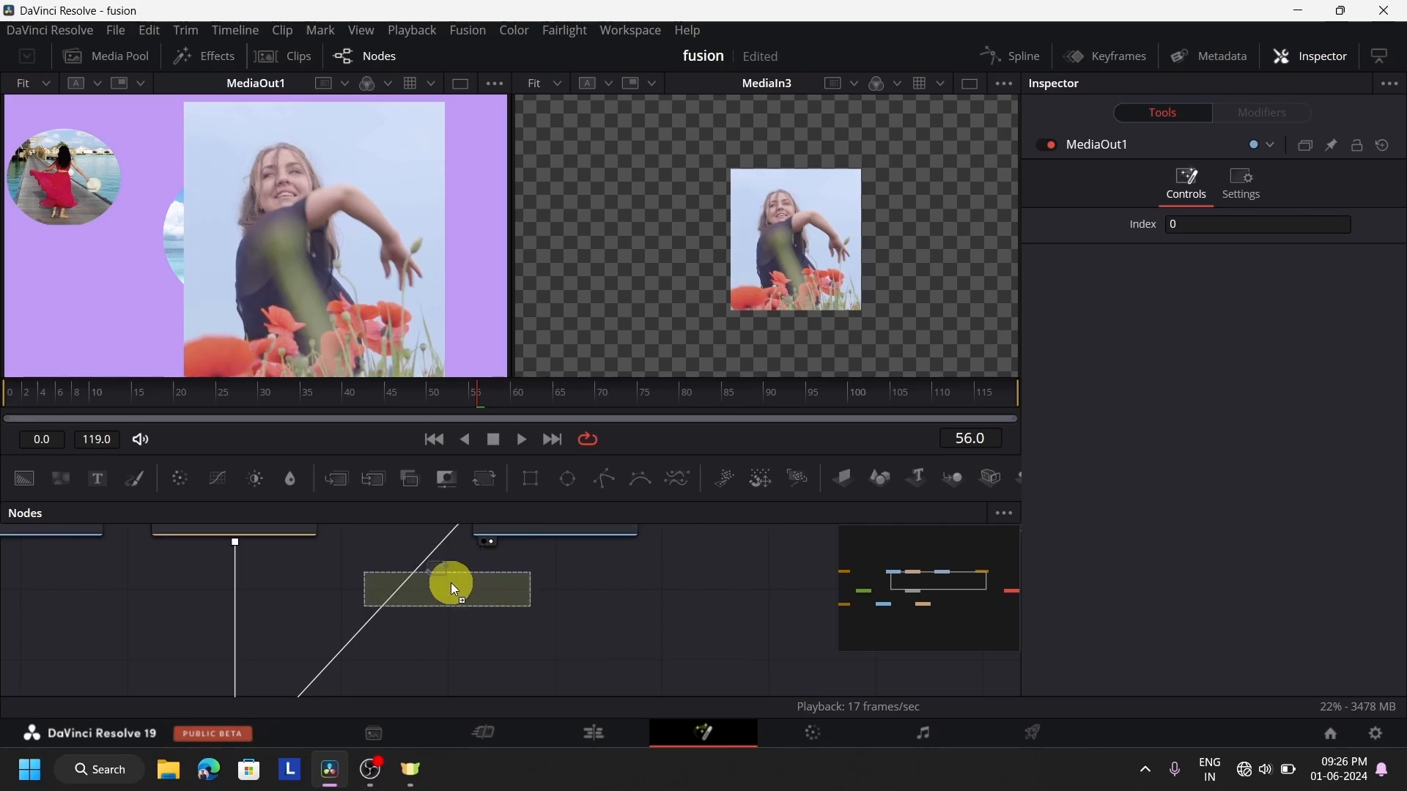
mouse_move(408, 600)
mouse_down()
mouse_move(373, 606)
mouse_move(413, 584)
mouse_move(387, 599)
mouse_up()
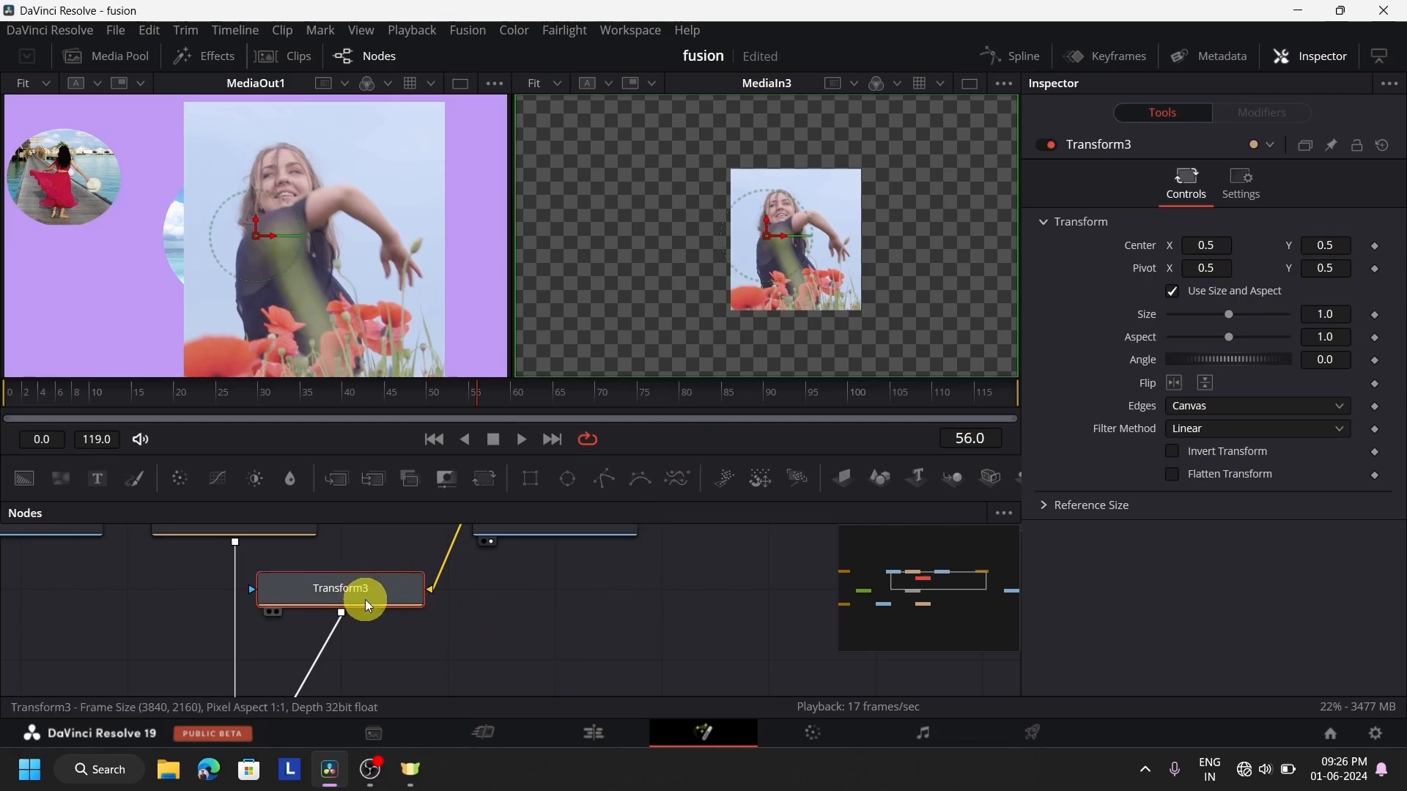
Scale the Transform3 layer to Size 0.48 and move it to Center X 0.631686, Y 0.399611
drag(1233, 322, 1197, 324)
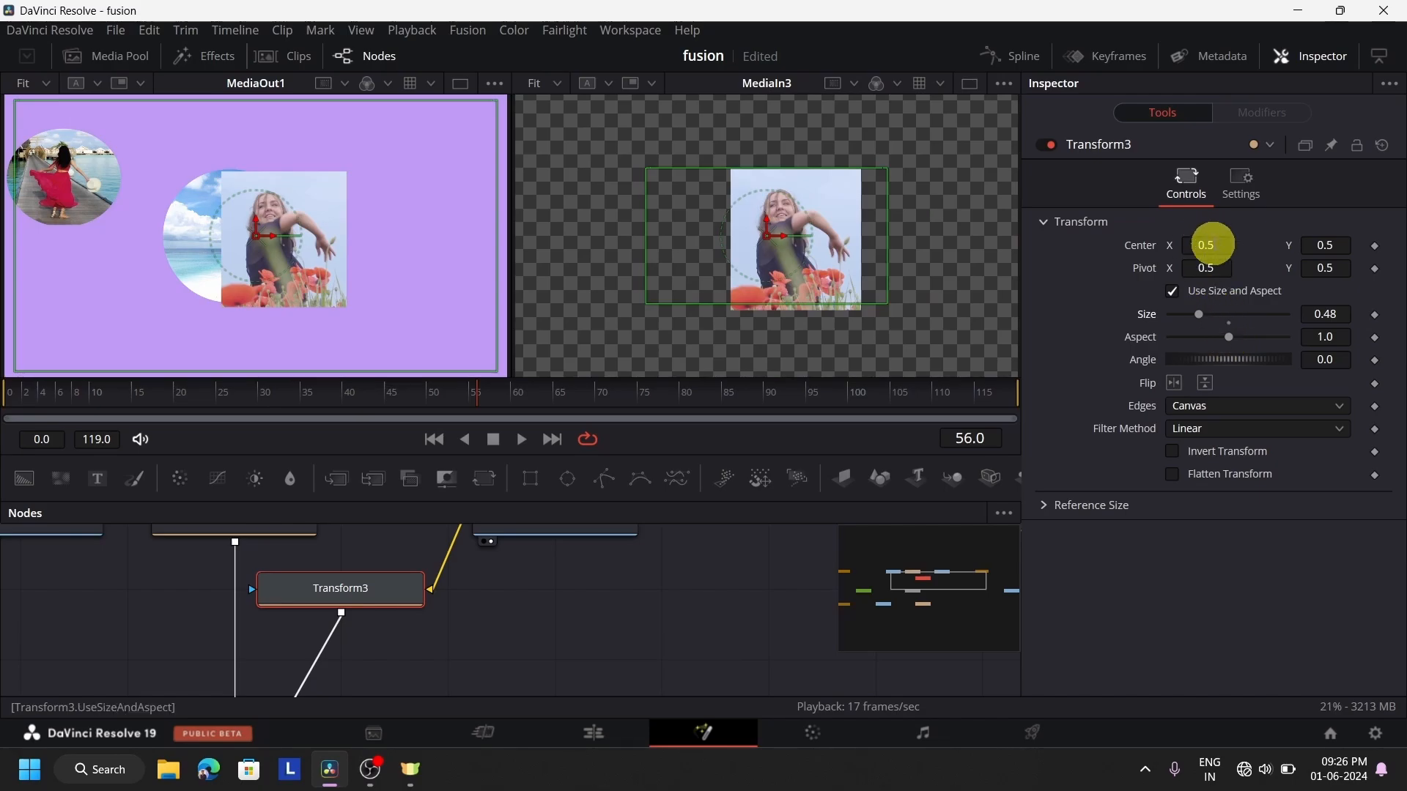
drag(1209, 245, 1285, 279)
drag(526, 291, 1194, 249)
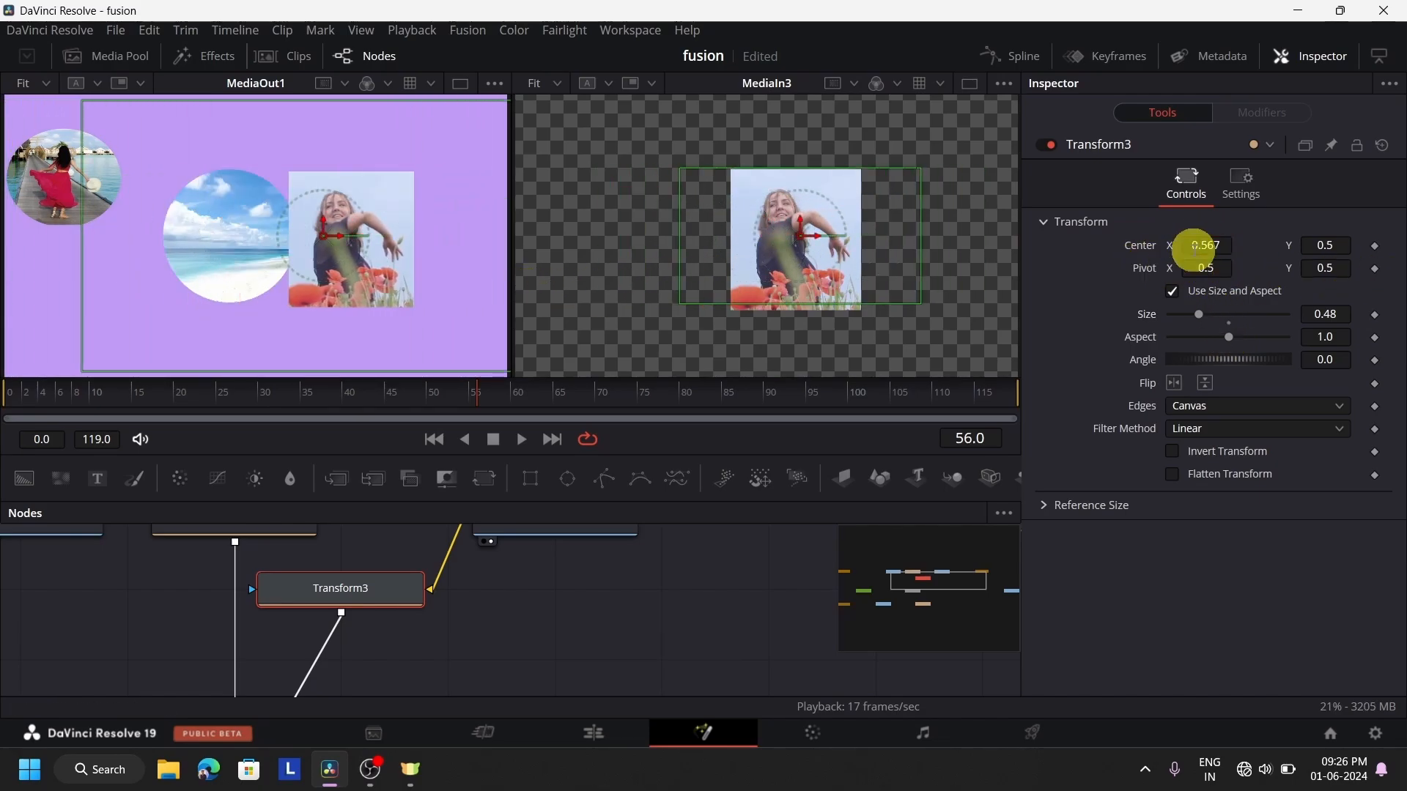
drag(333, 235, 389, 292)
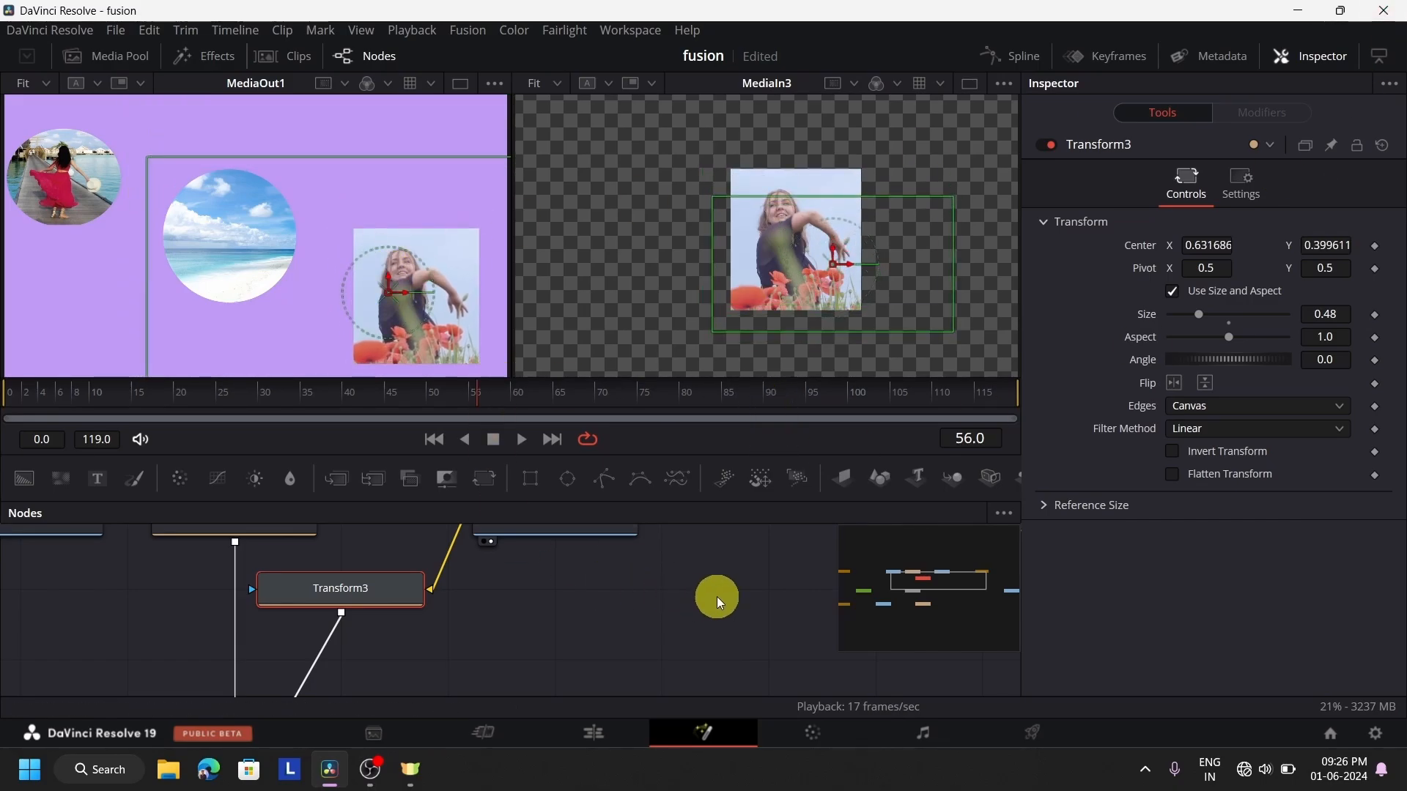
Move MediaIn2 closer to Ellipse2 in the node graph, and select Transform2 and MediaIn3 in turn
scroll(717, 597, down, 3)
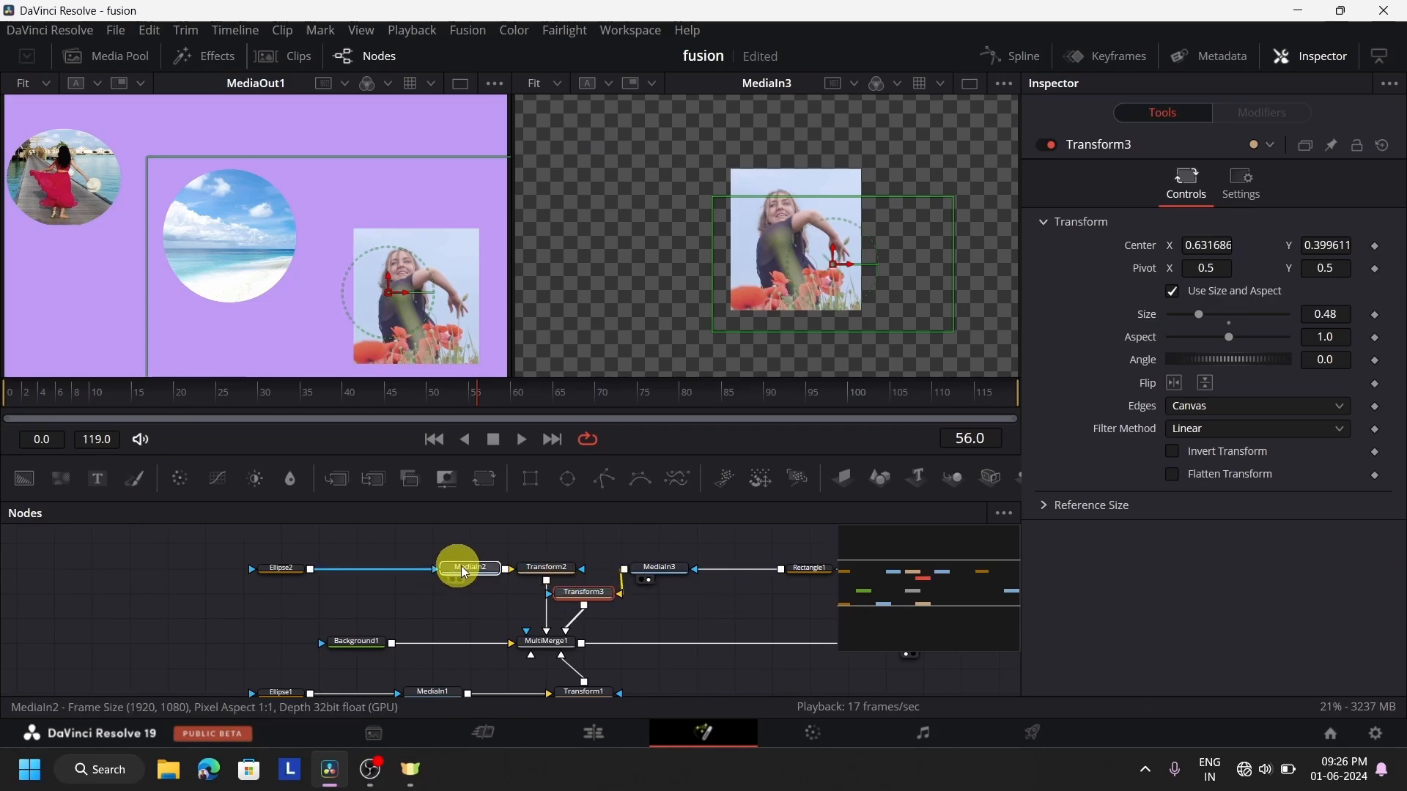
drag(455, 568, 417, 568)
click(528, 572)
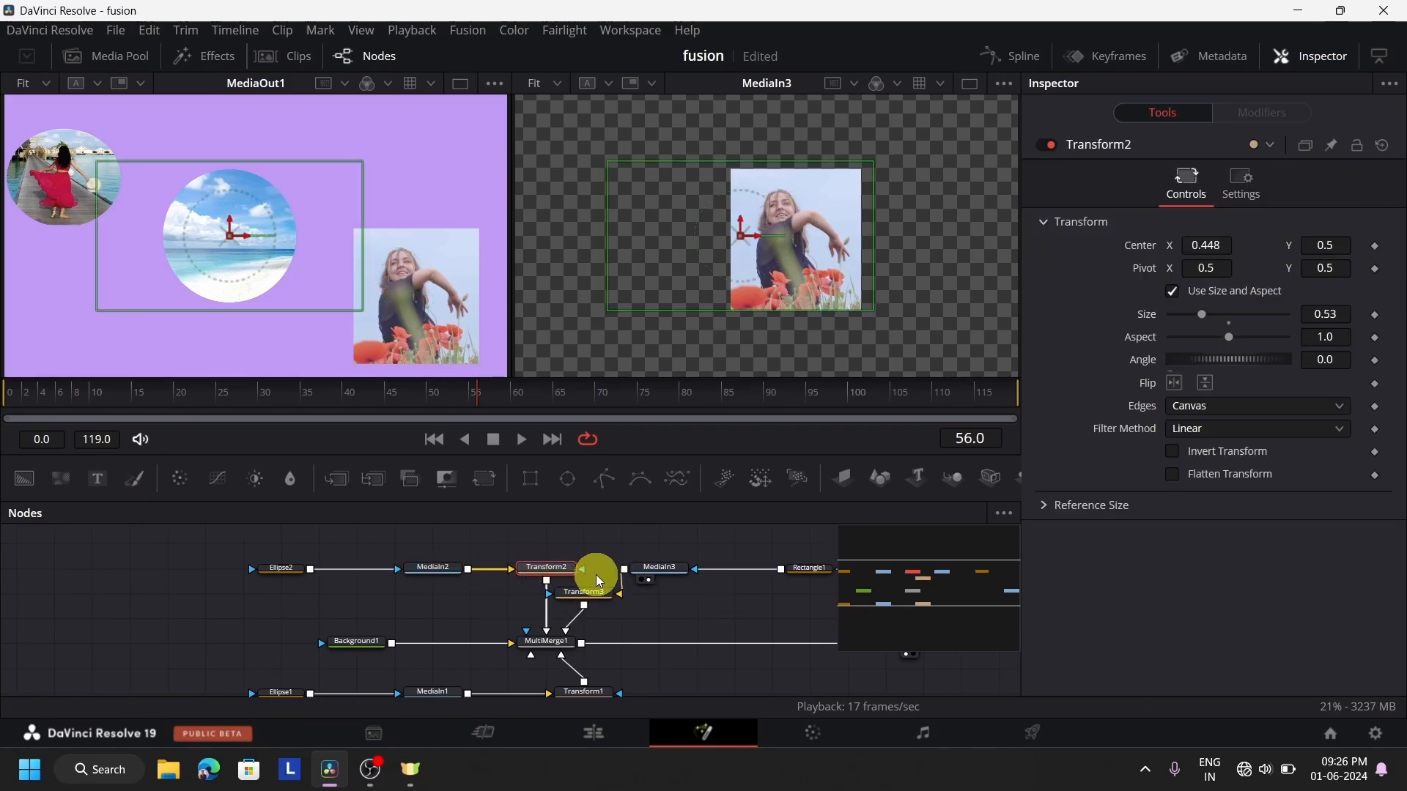
click(654, 567)
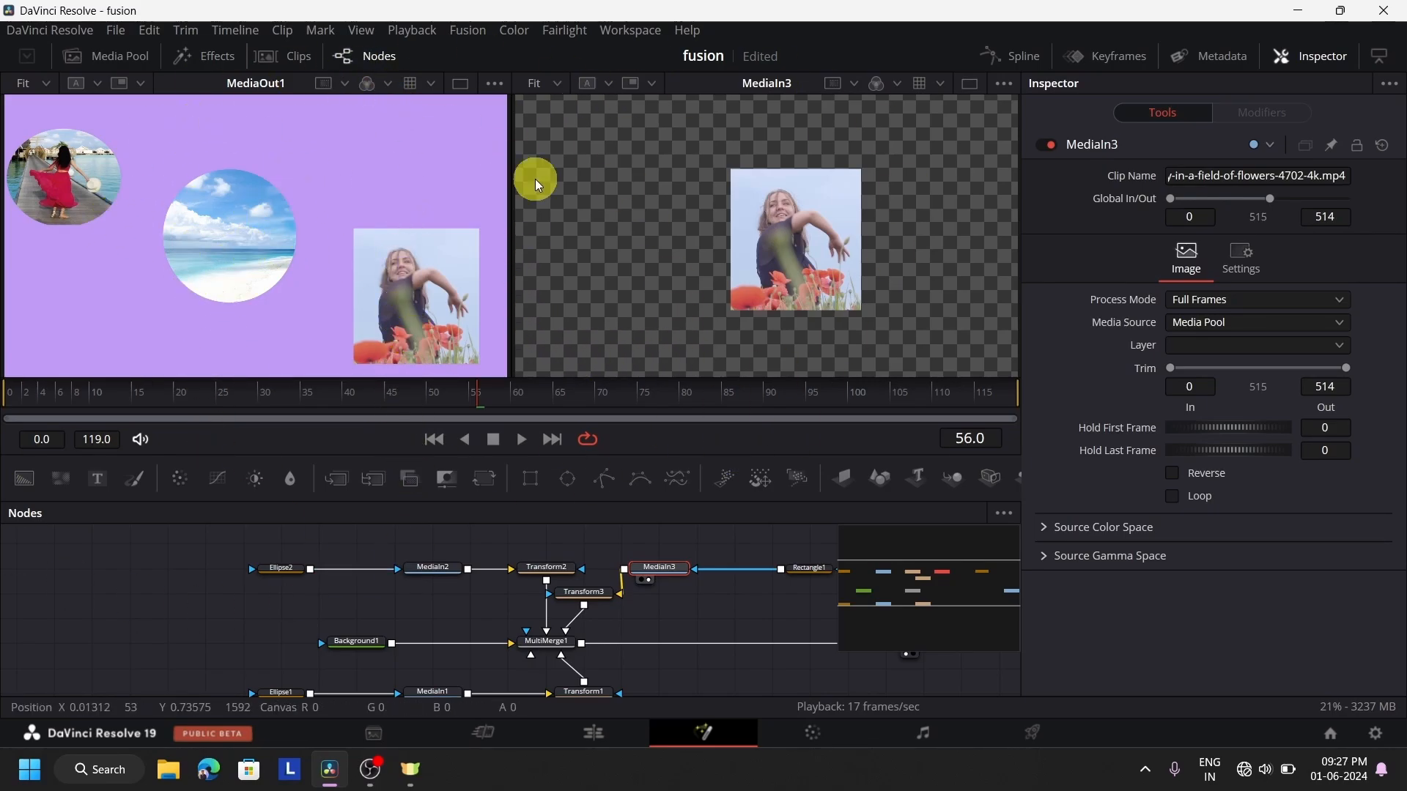
On the Edit page, place the playhead at 01:00:25:00 and show the Media Pool instead of the Effects library
click(620, 735)
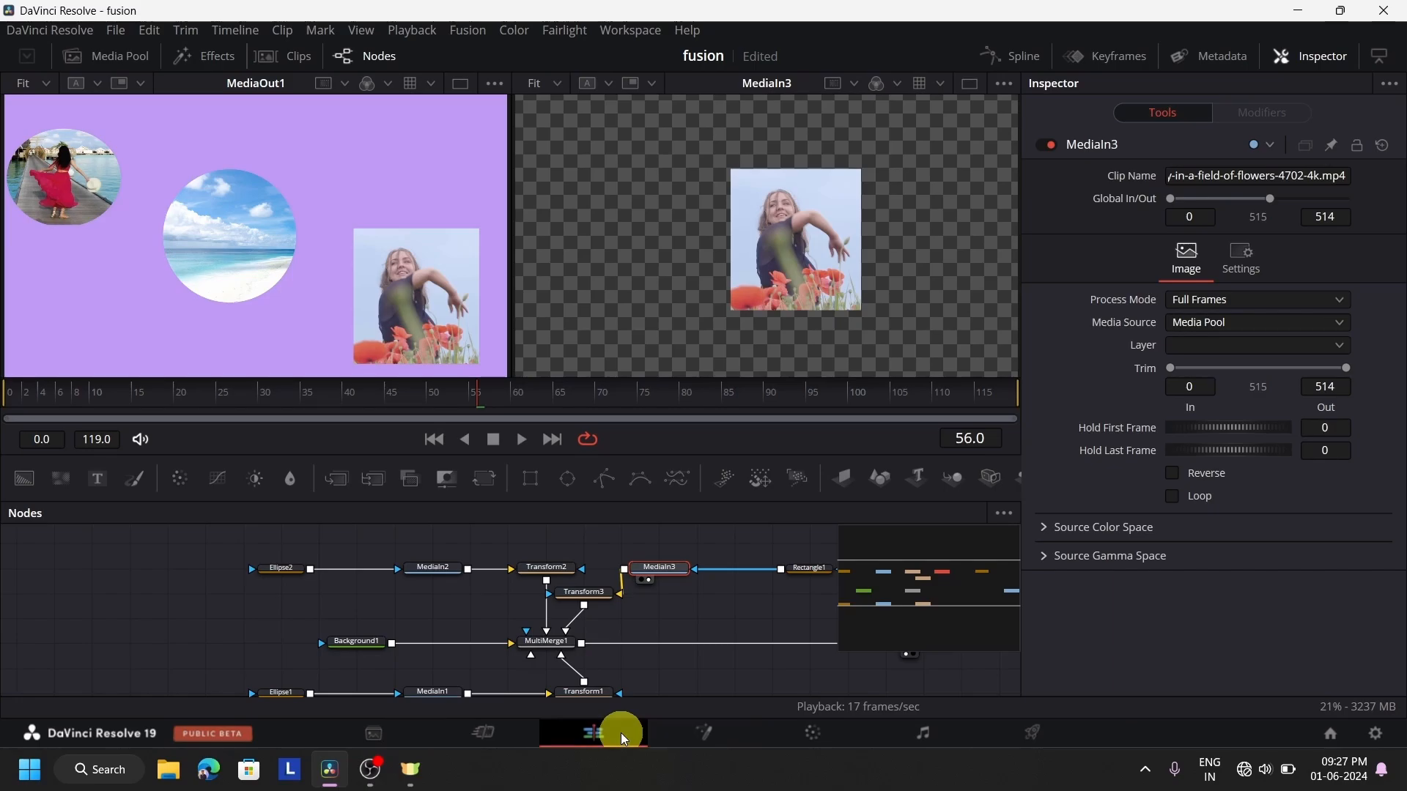
click(893, 462)
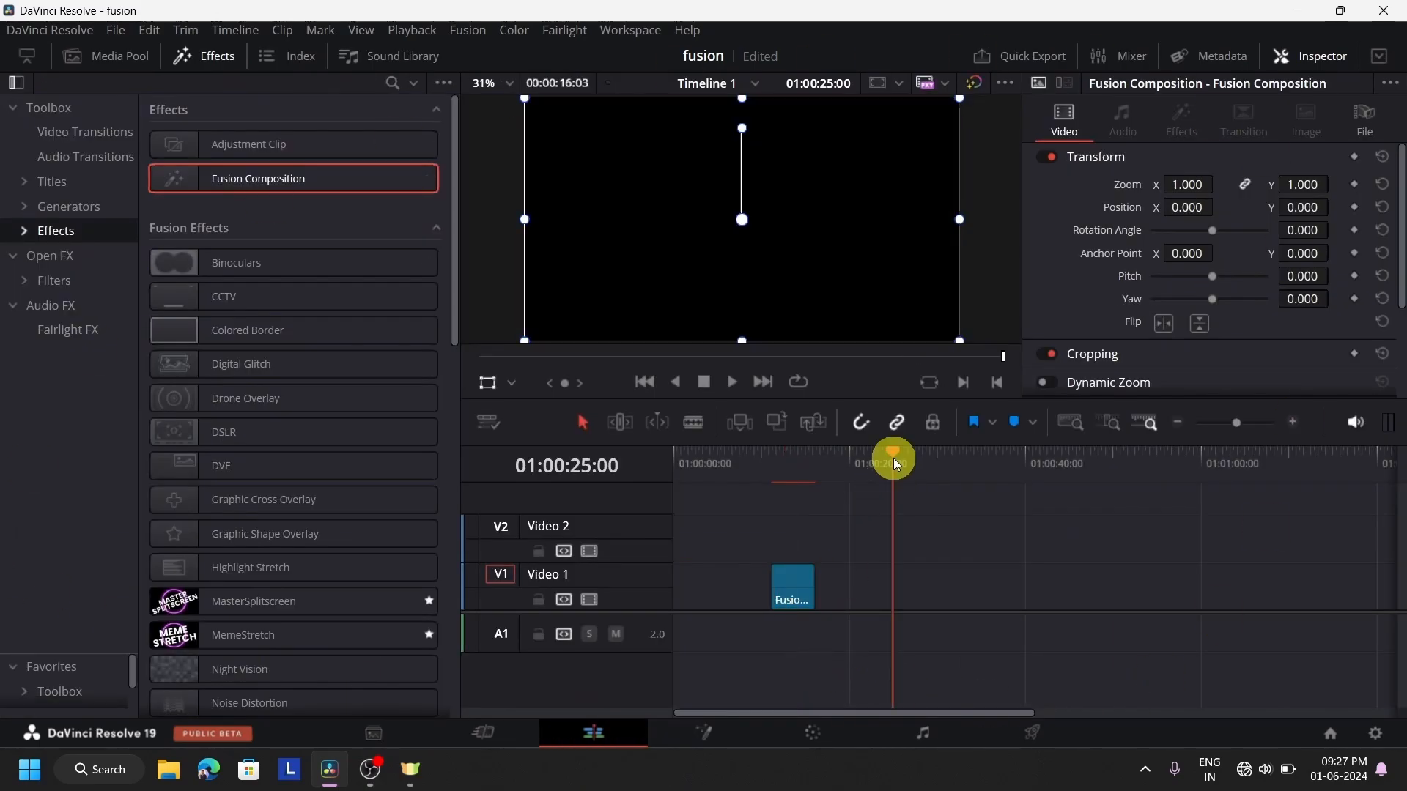
click(184, 63)
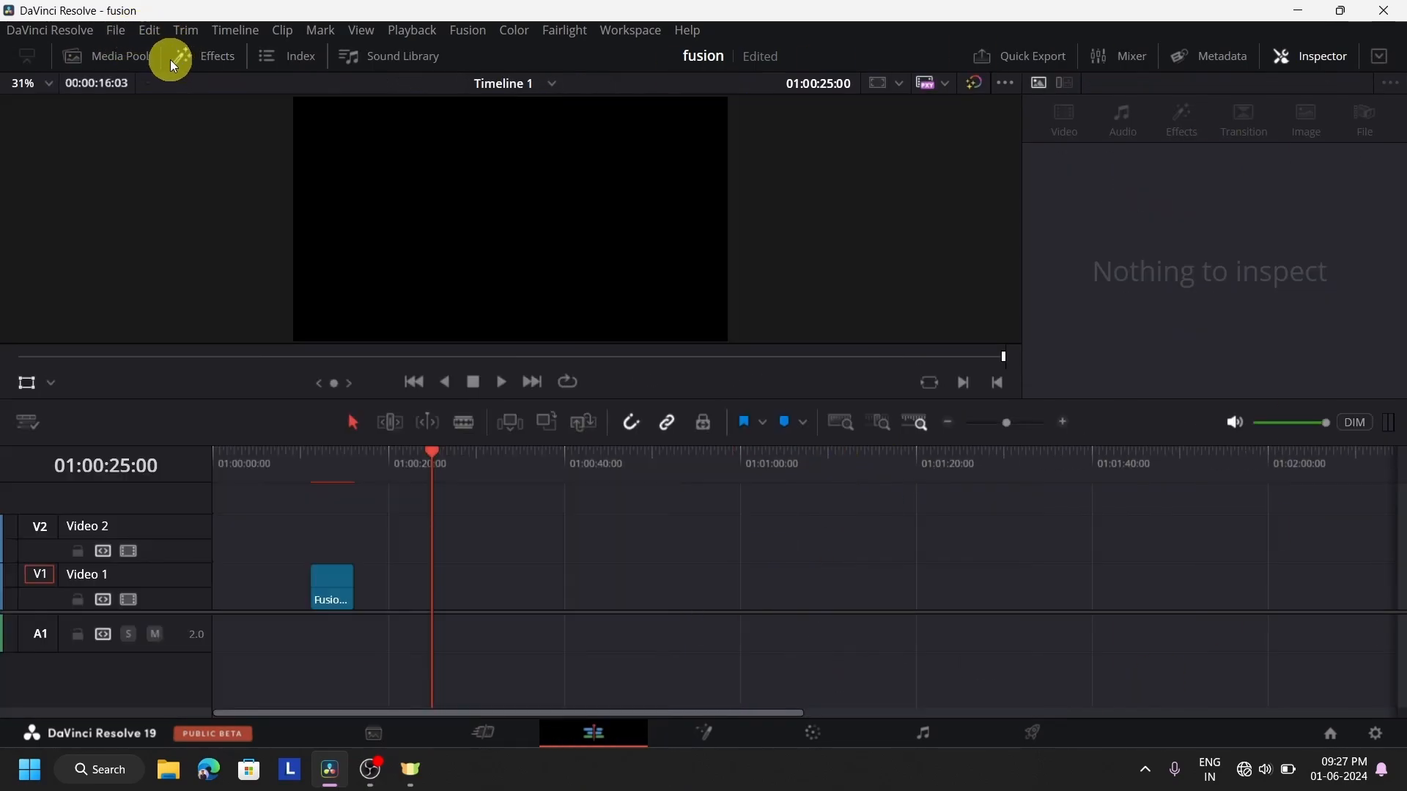
click(133, 51)
click(354, 184)
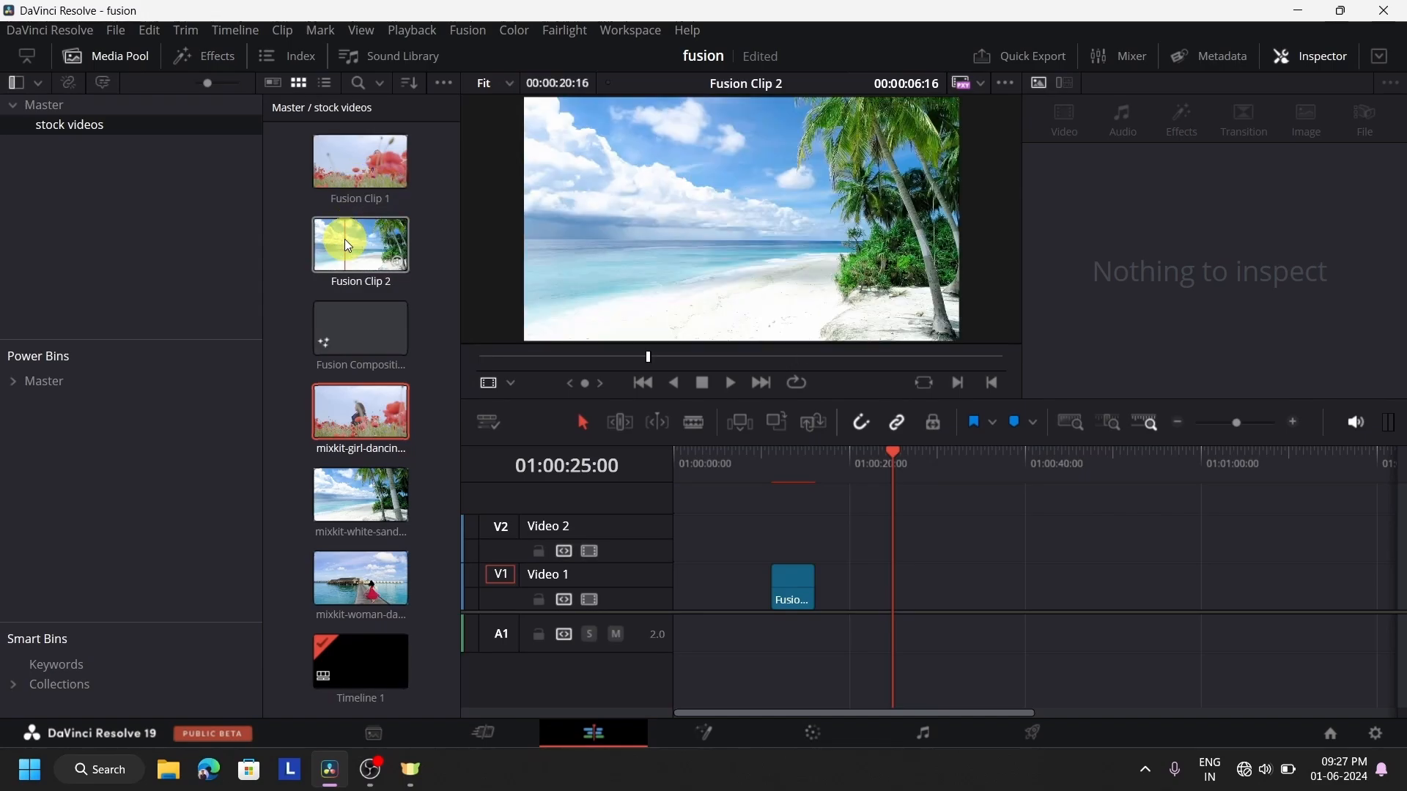
Stack Fusion Clip 2 on Video 1, the mixkit girl-dancing clip on Video 2 and the mixkit woman clip on Video 3, after the composition
drag(342, 226, 942, 590)
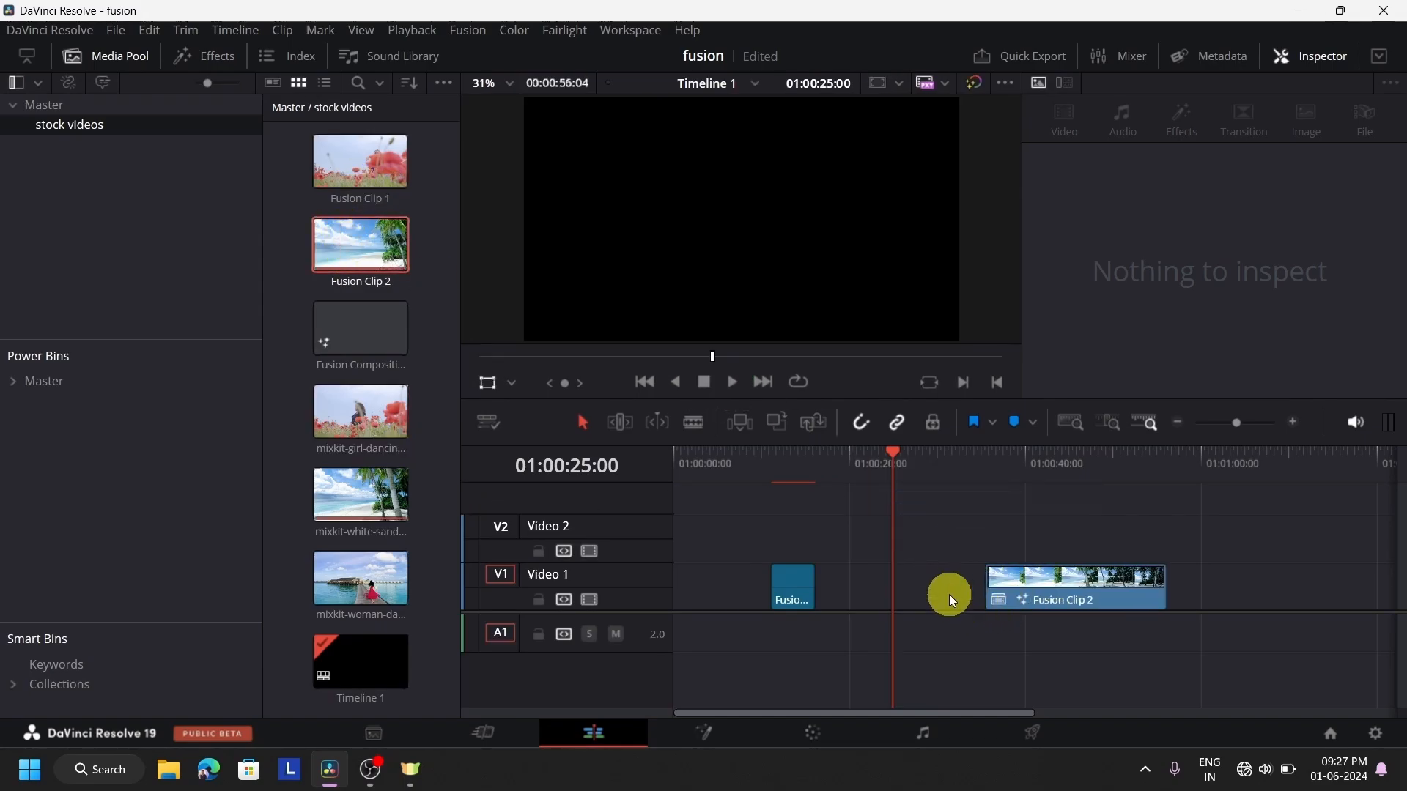
drag(359, 437, 997, 540)
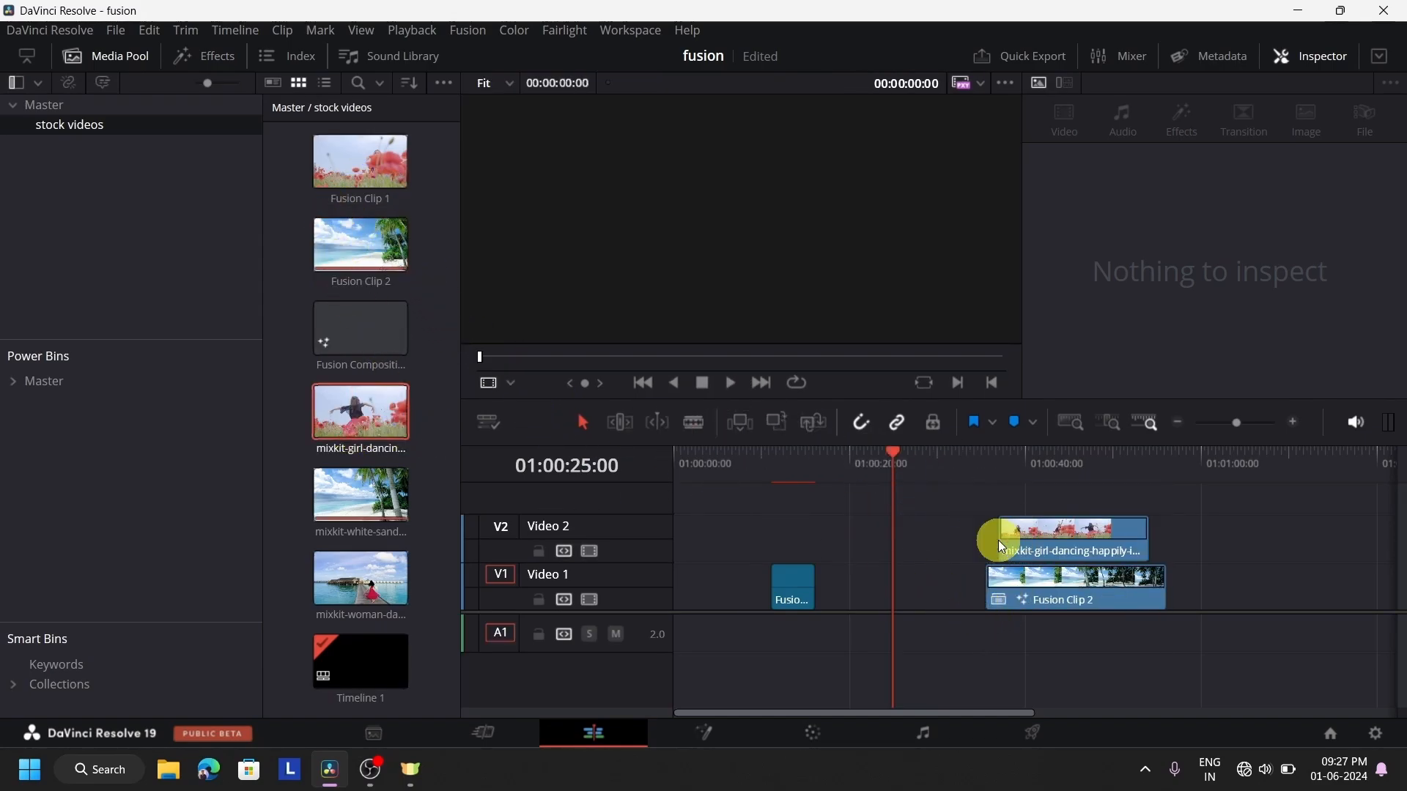
drag(421, 586, 1105, 505)
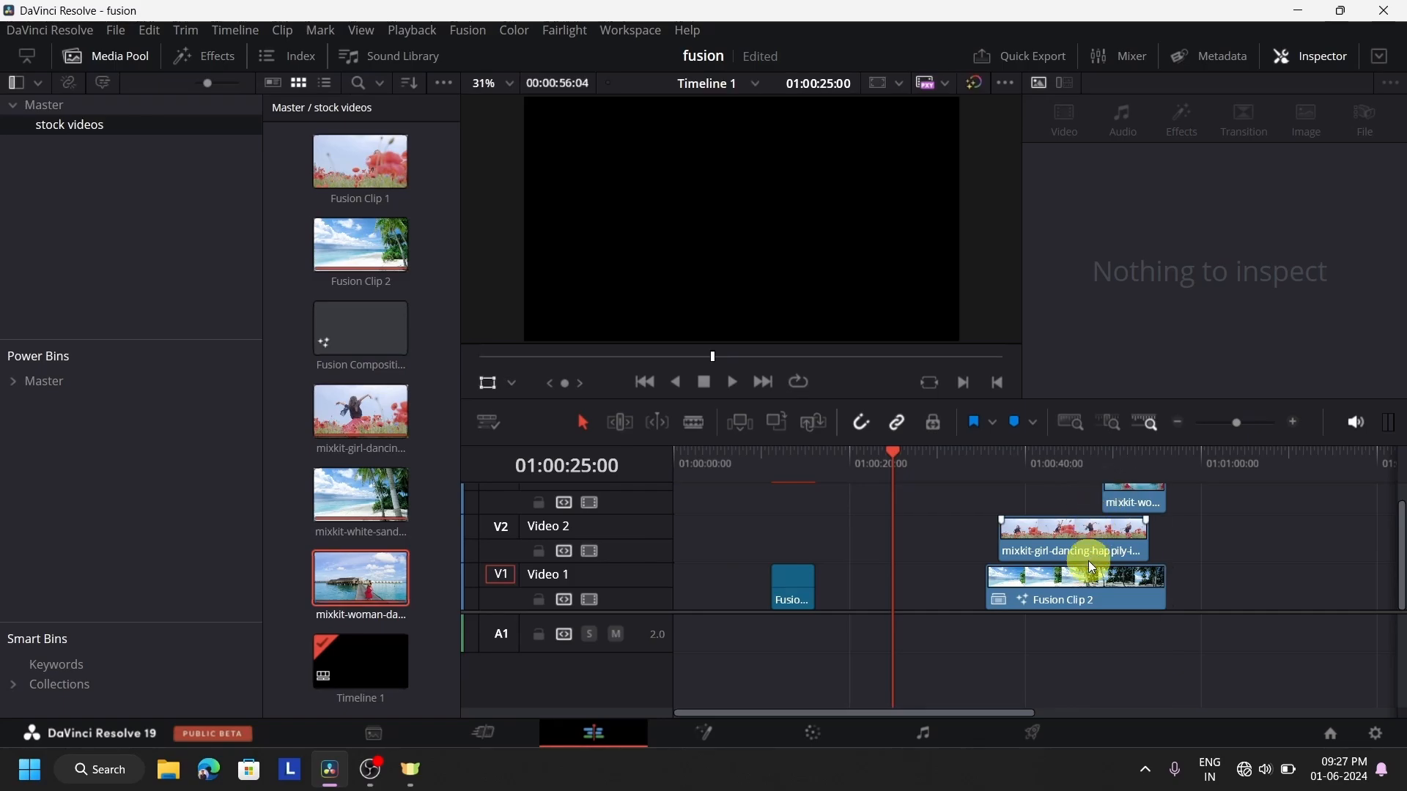
click(1090, 530)
click(1096, 587)
scroll(1136, 523, up, 1)
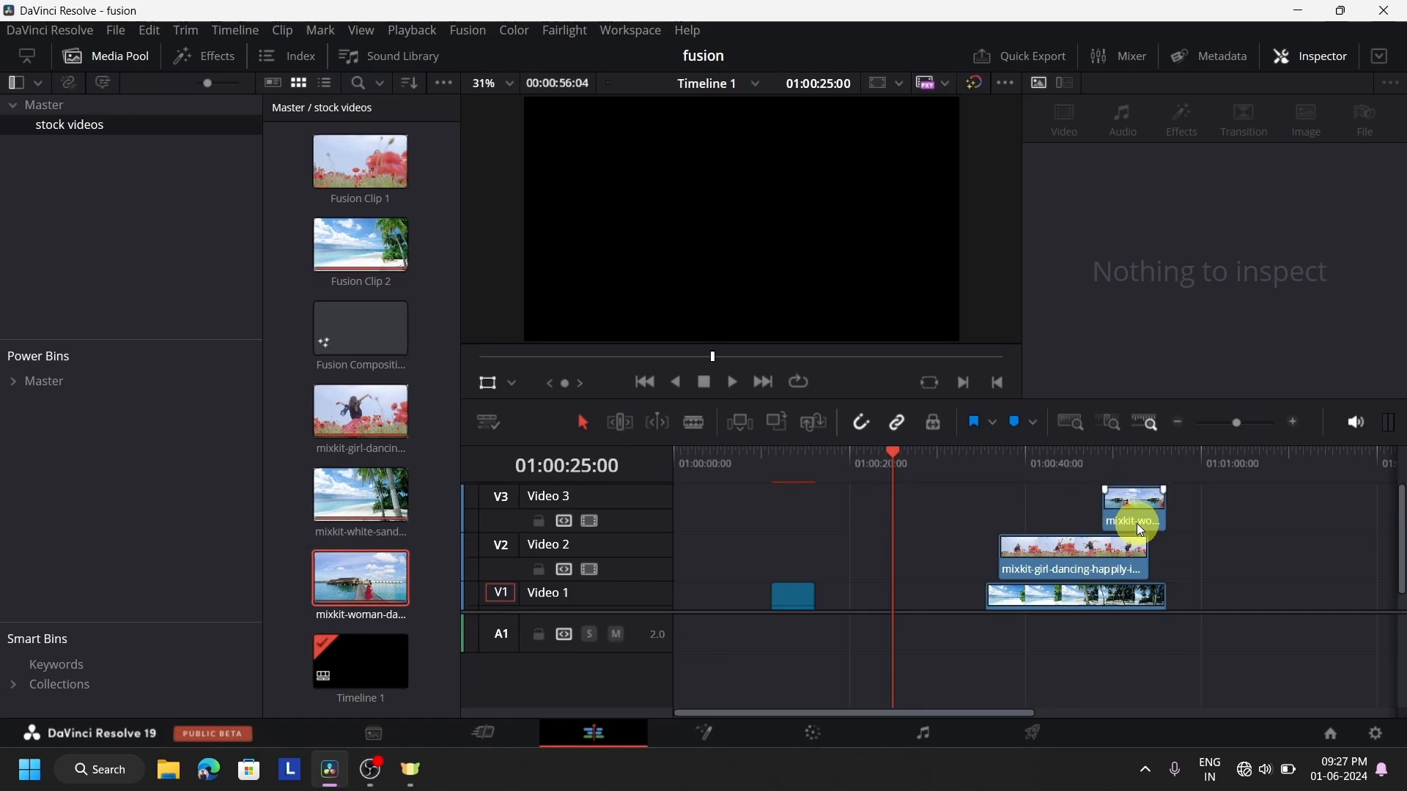
click(355, 663)
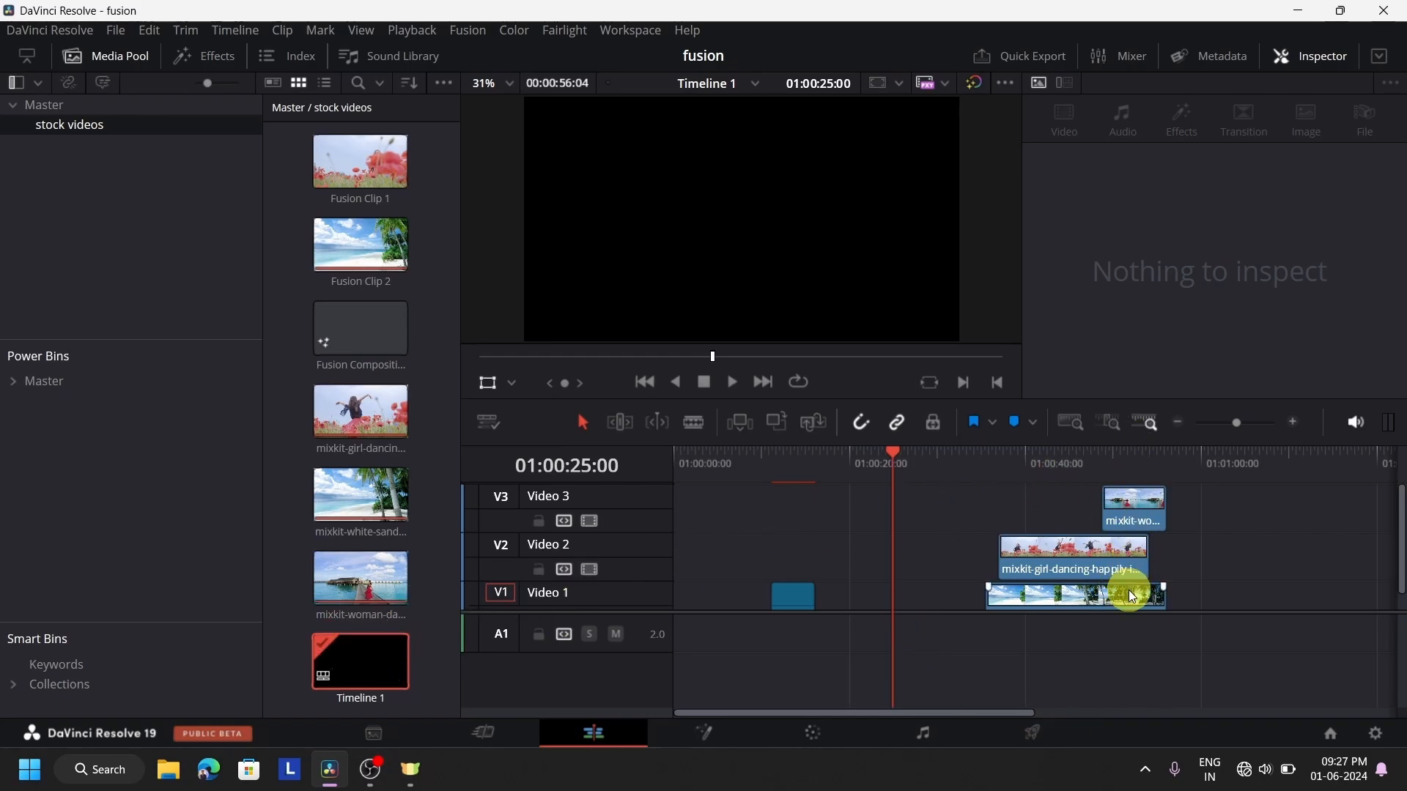
scroll(1129, 590, down, 1)
Return to the Fusion page and examine how the masked clip branches feed into MultiMerge1
click(714, 742)
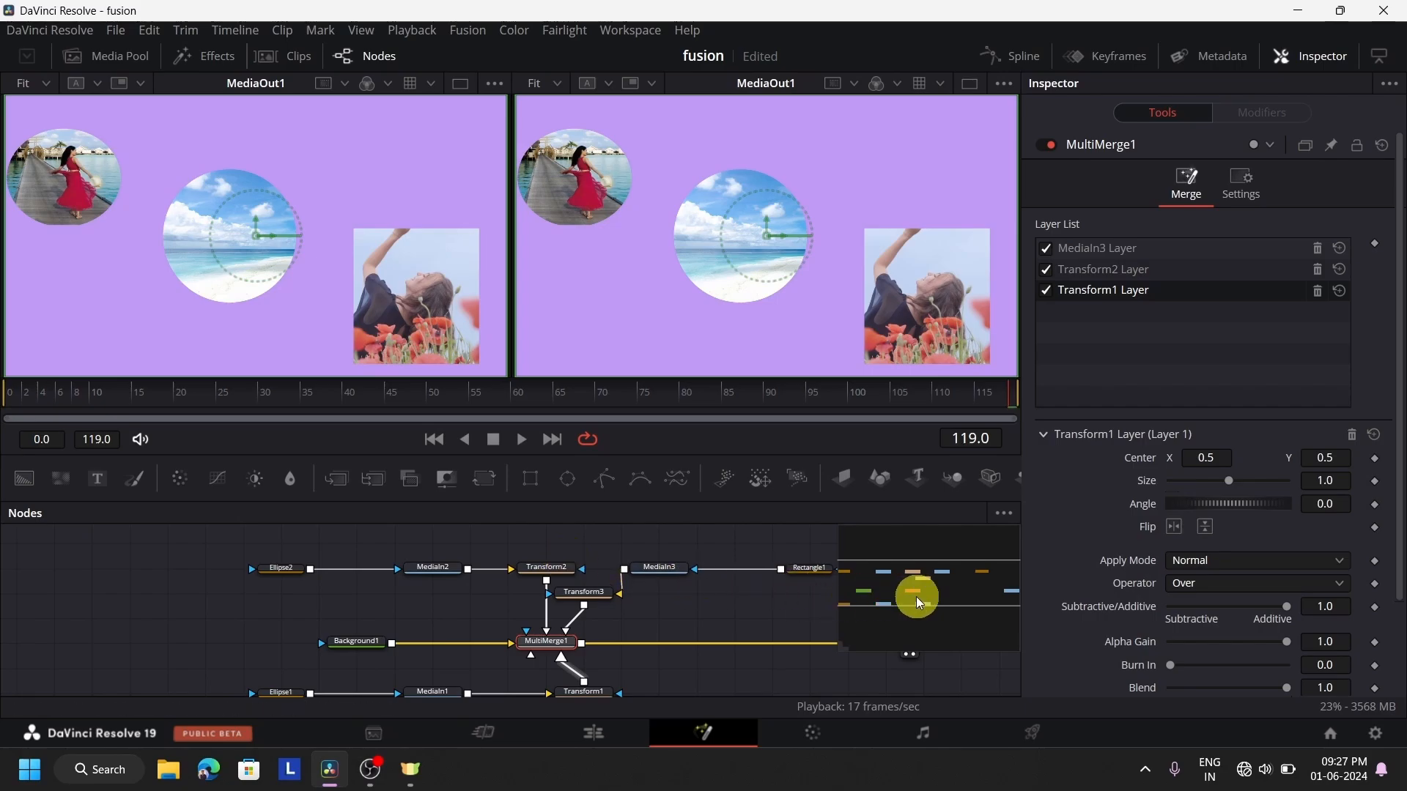
mouse_move(916, 596)
mouse_down()
mouse_move(986, 591)
mouse_move(913, 619)
mouse_move(920, 583)
mouse_up()
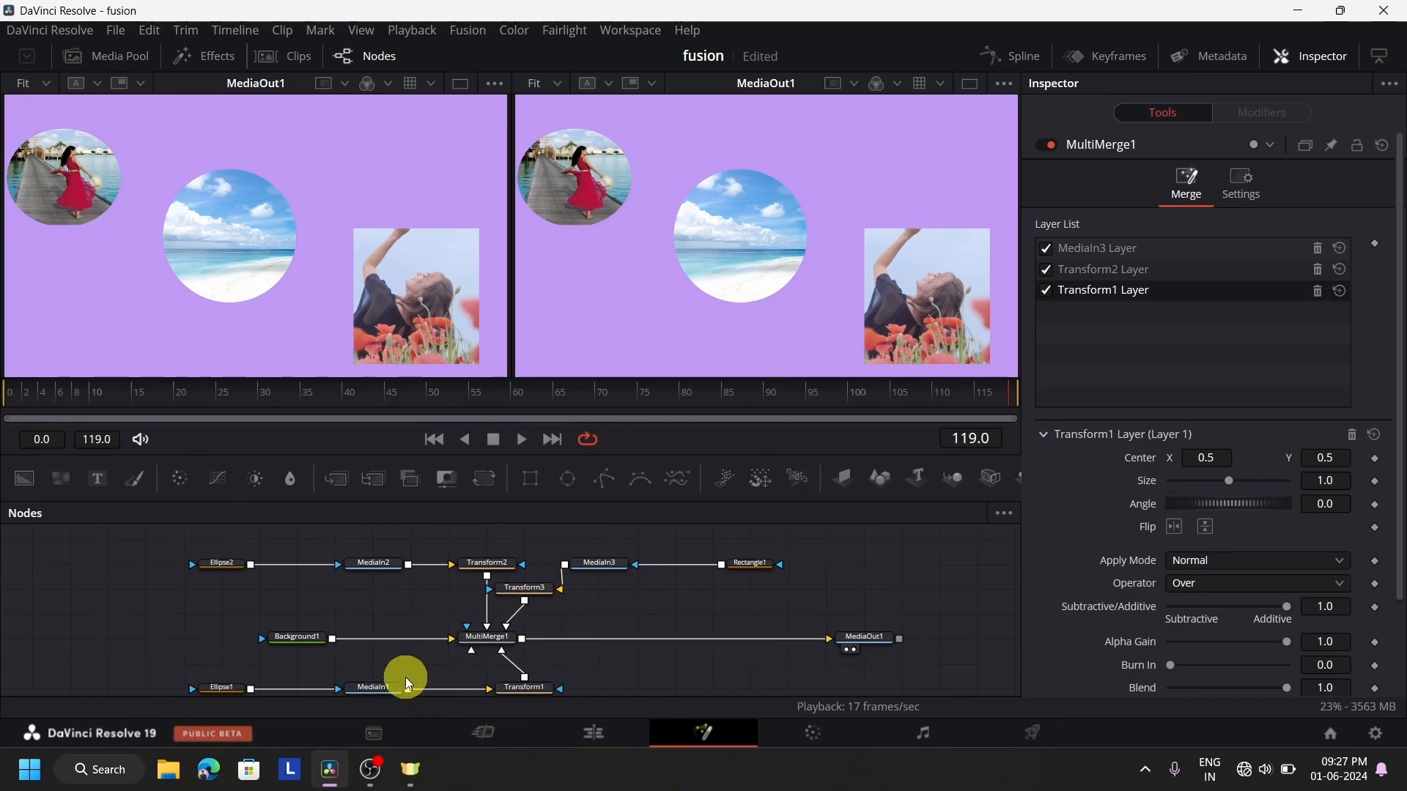
drag(987, 670, 635, 636)
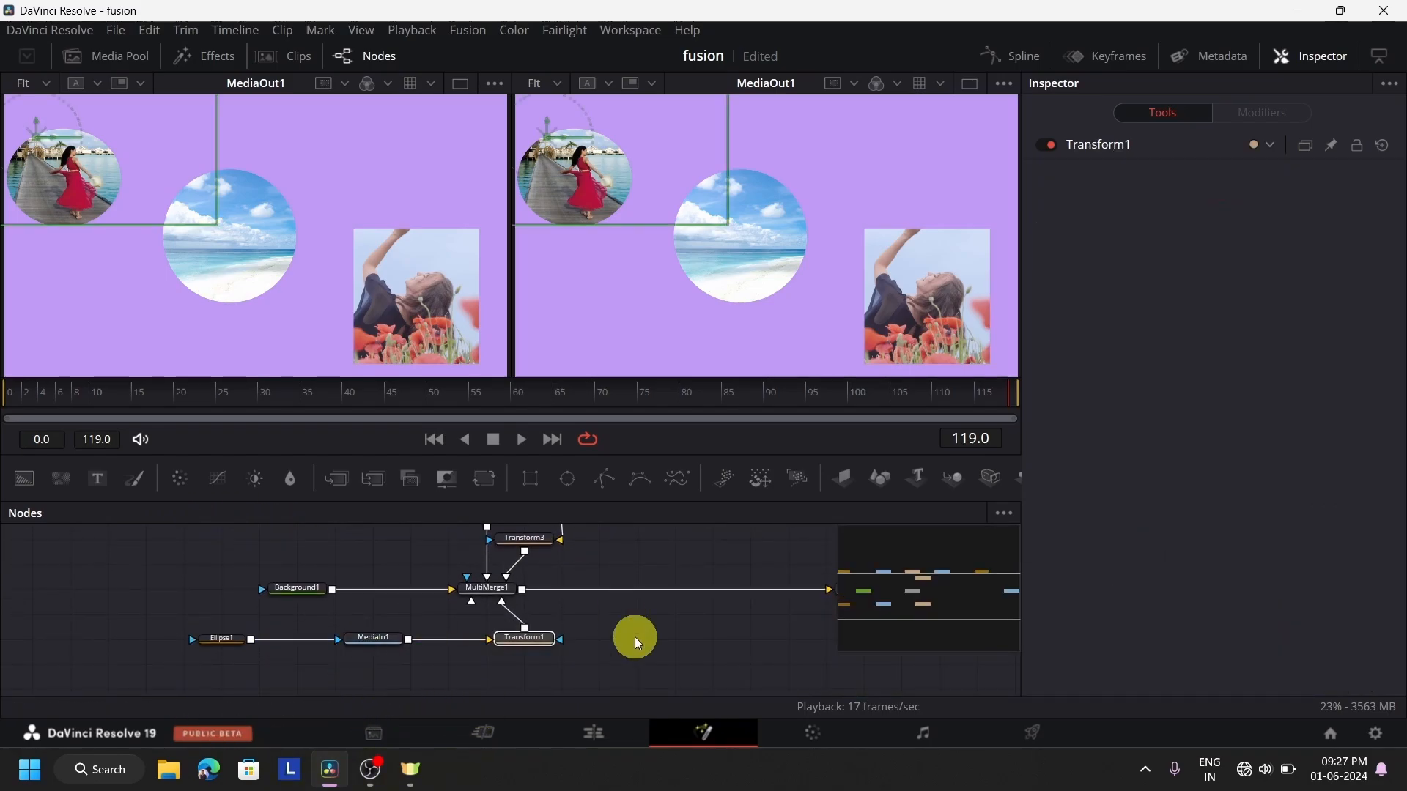
scroll(583, 640, up, 1)
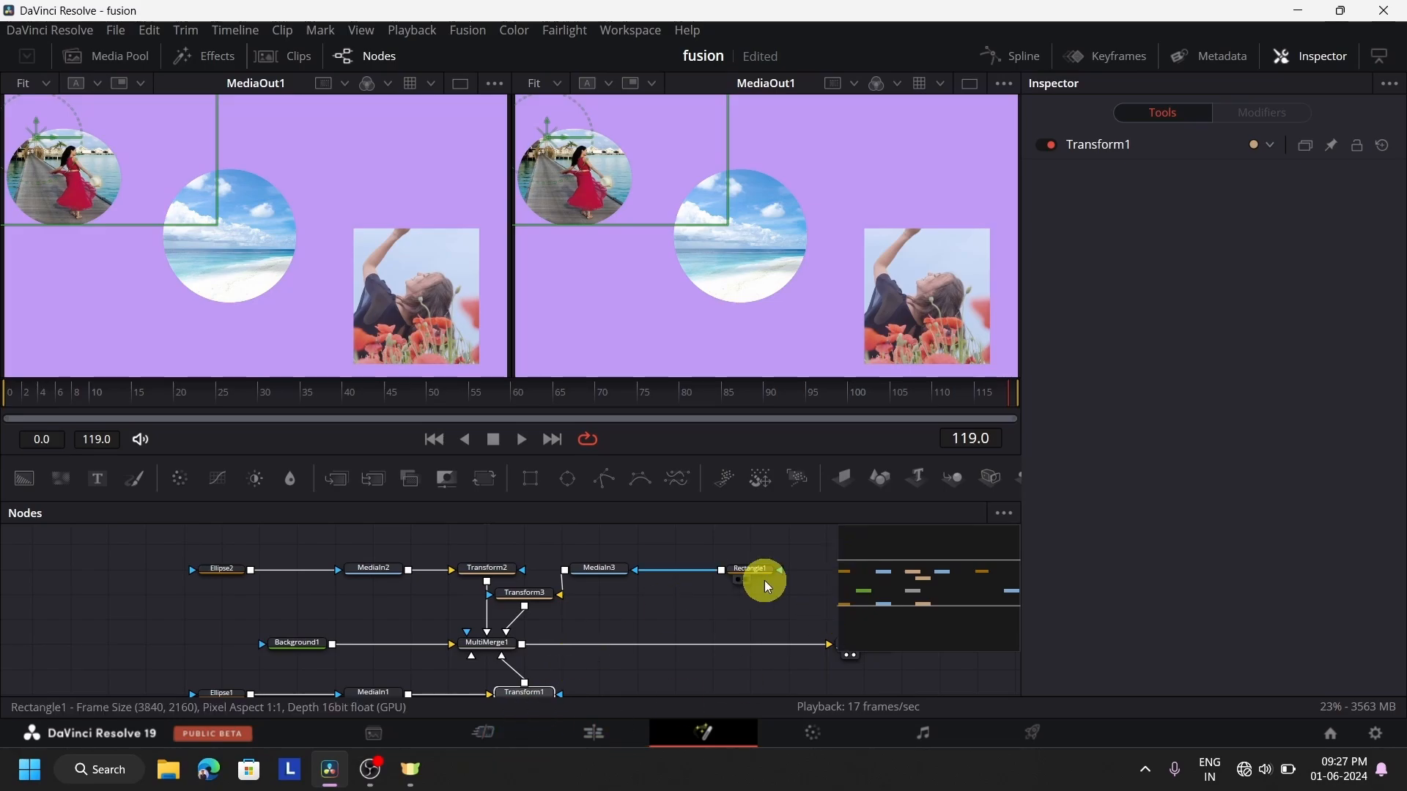
On the Edit page, place the playhead at 01:01:07:04 and add the mixkit white-sand beach clip to Video 1 after Fusion Clip 2
click(595, 726)
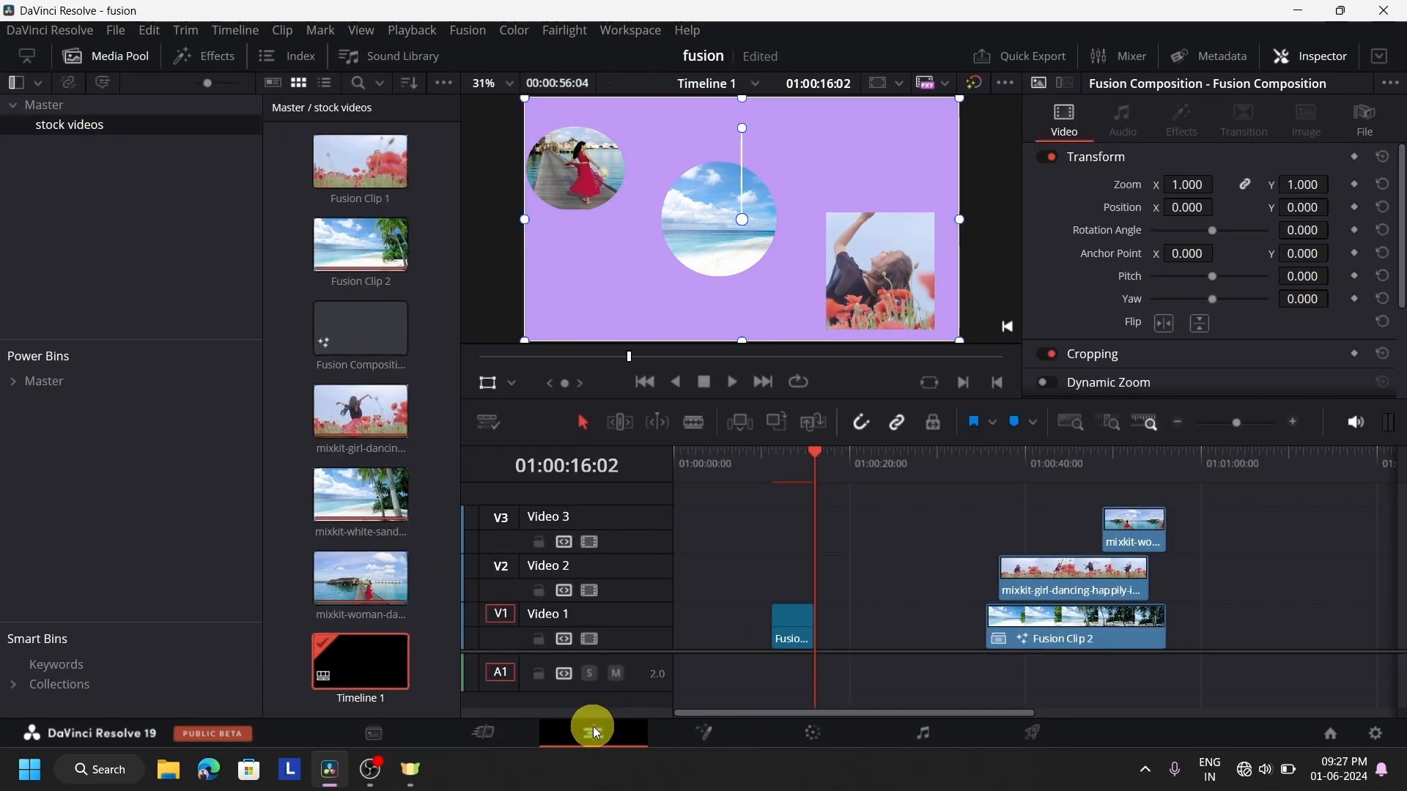
click(1265, 475)
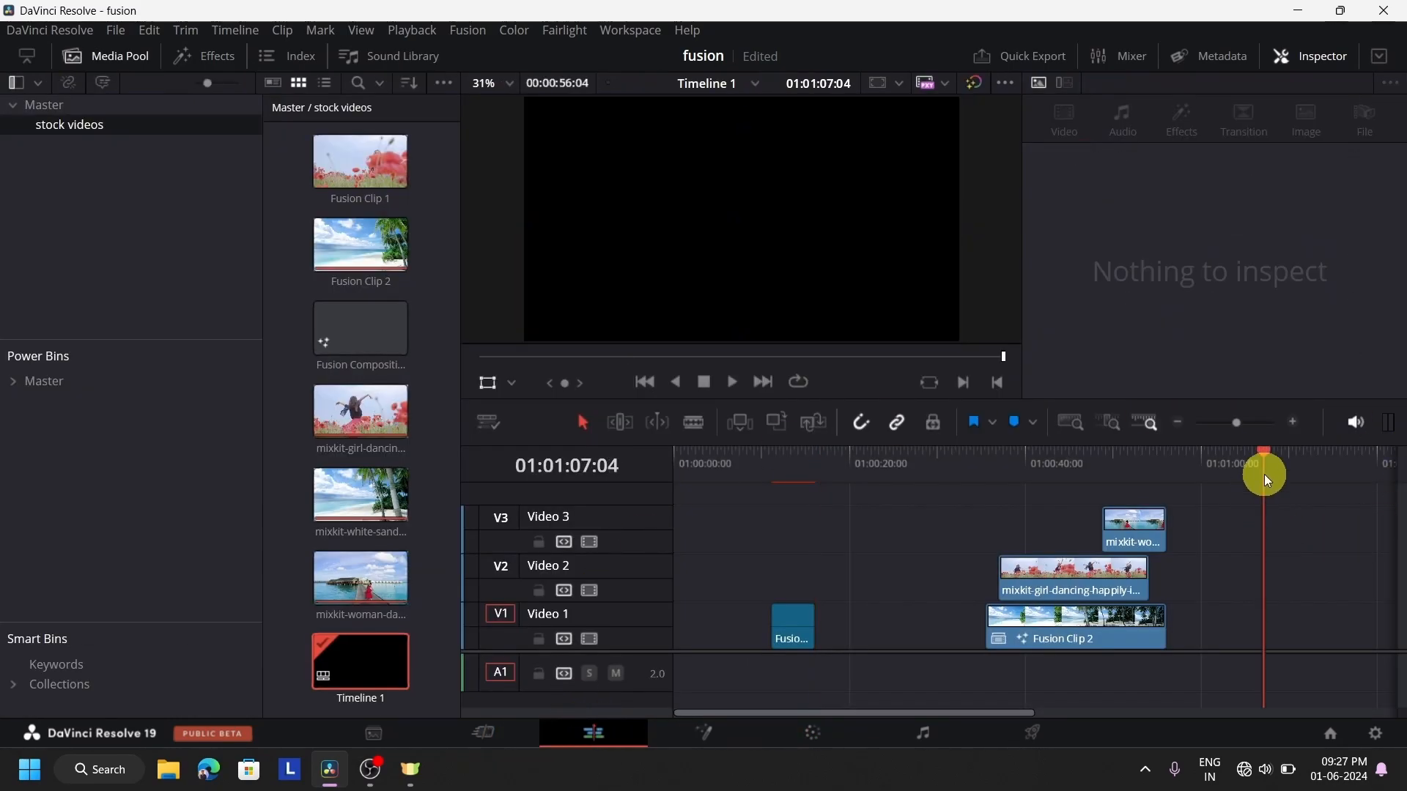
click(134, 56)
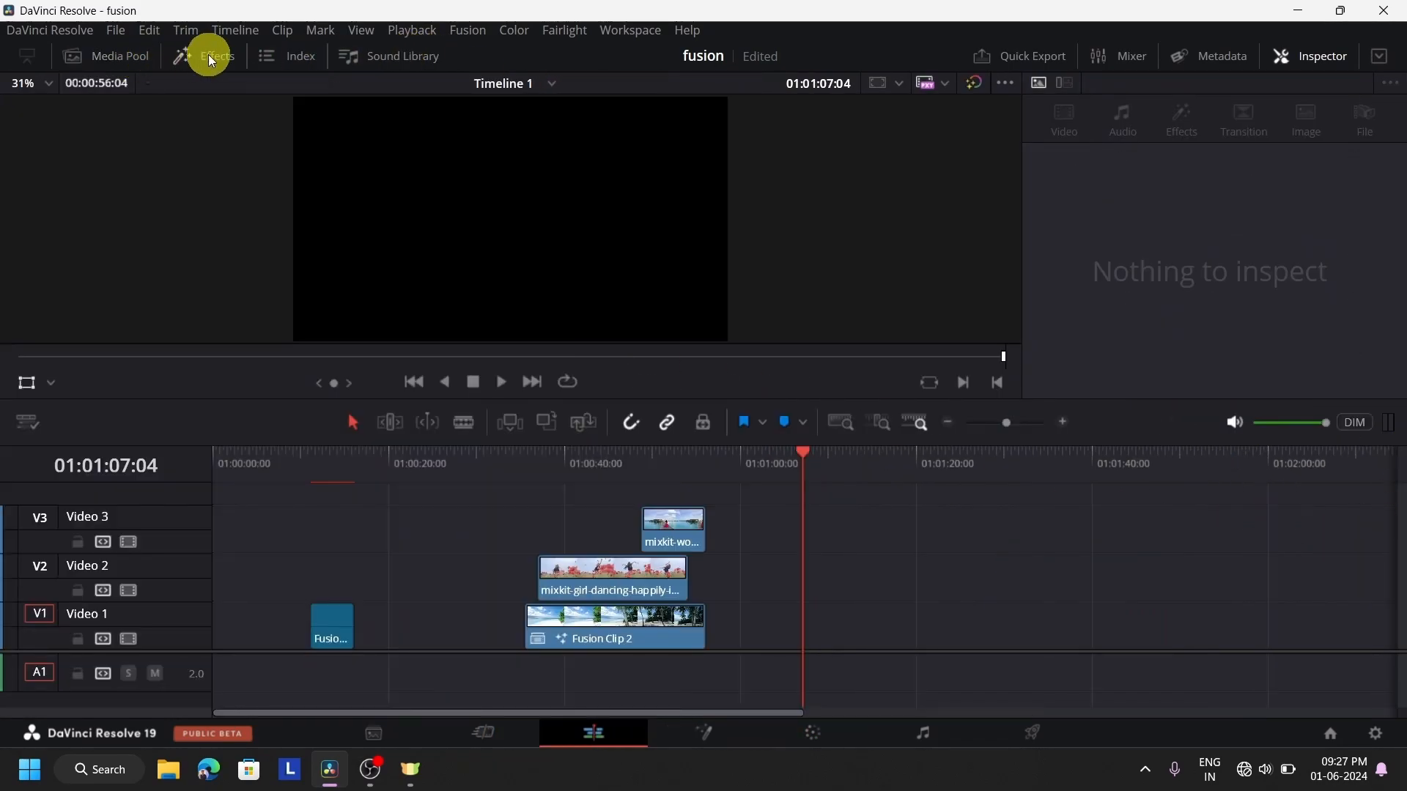
click(129, 58)
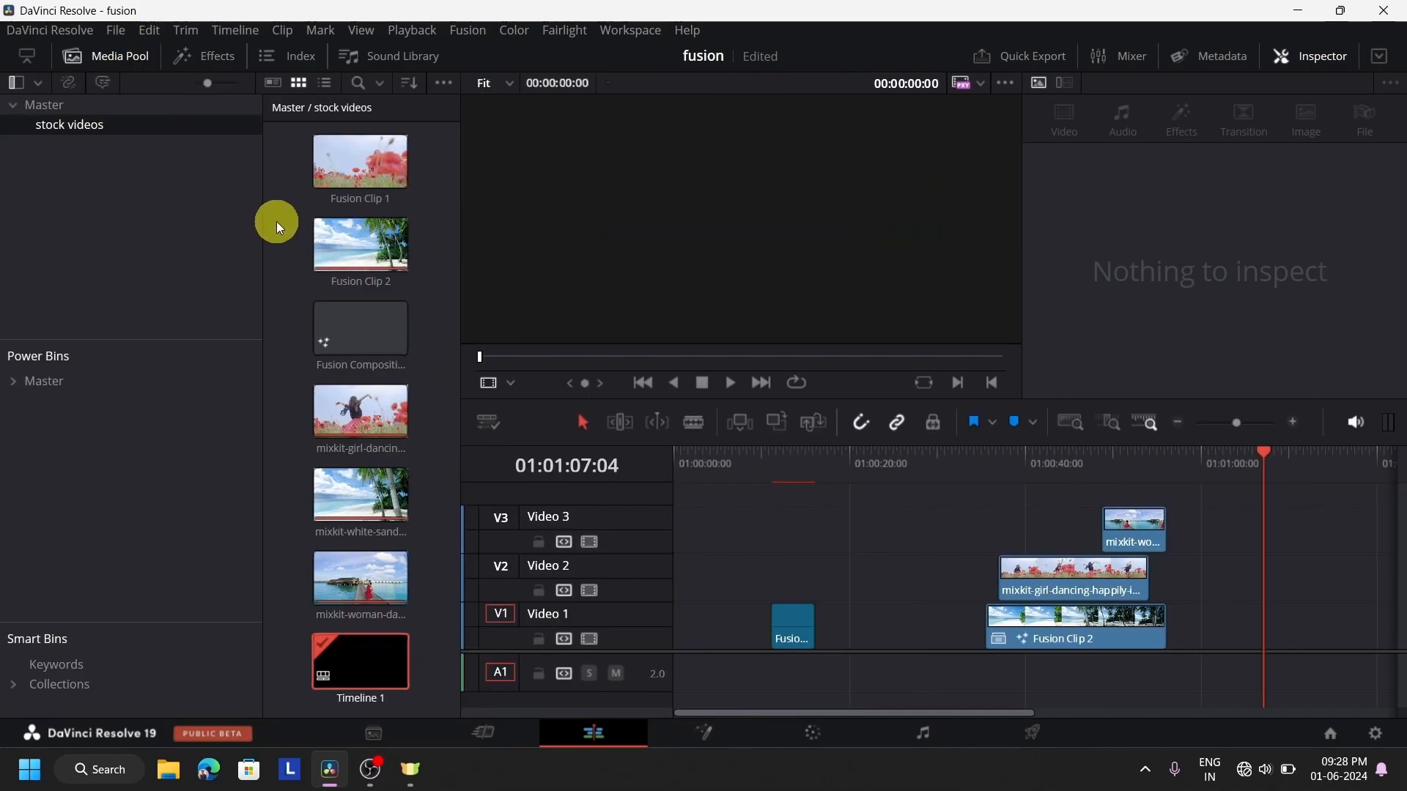
drag(648, 506, 1235, 640)
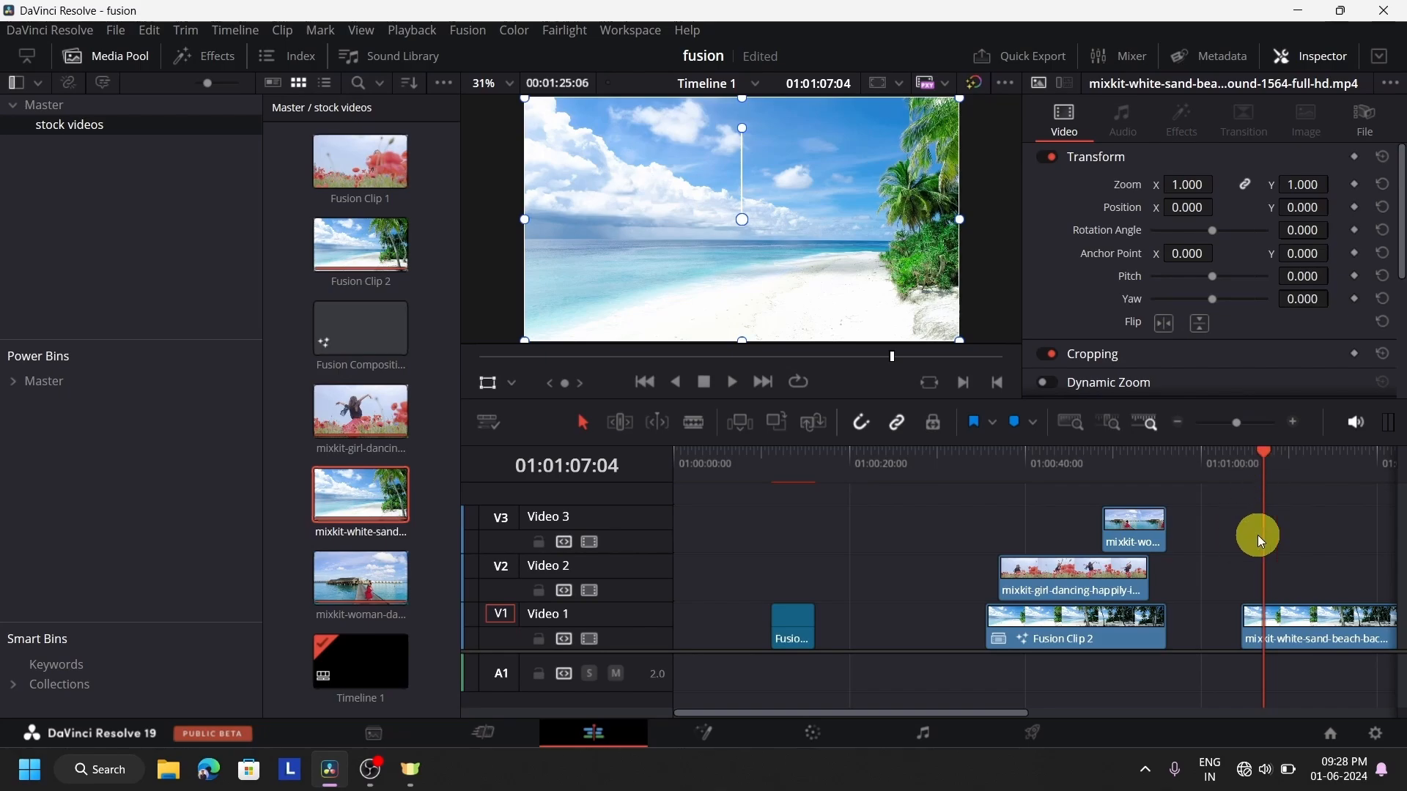
Convert the white-sand beach clip on the timeline into a new Fusion clip and show it on the Fusion page
right_click(1291, 642)
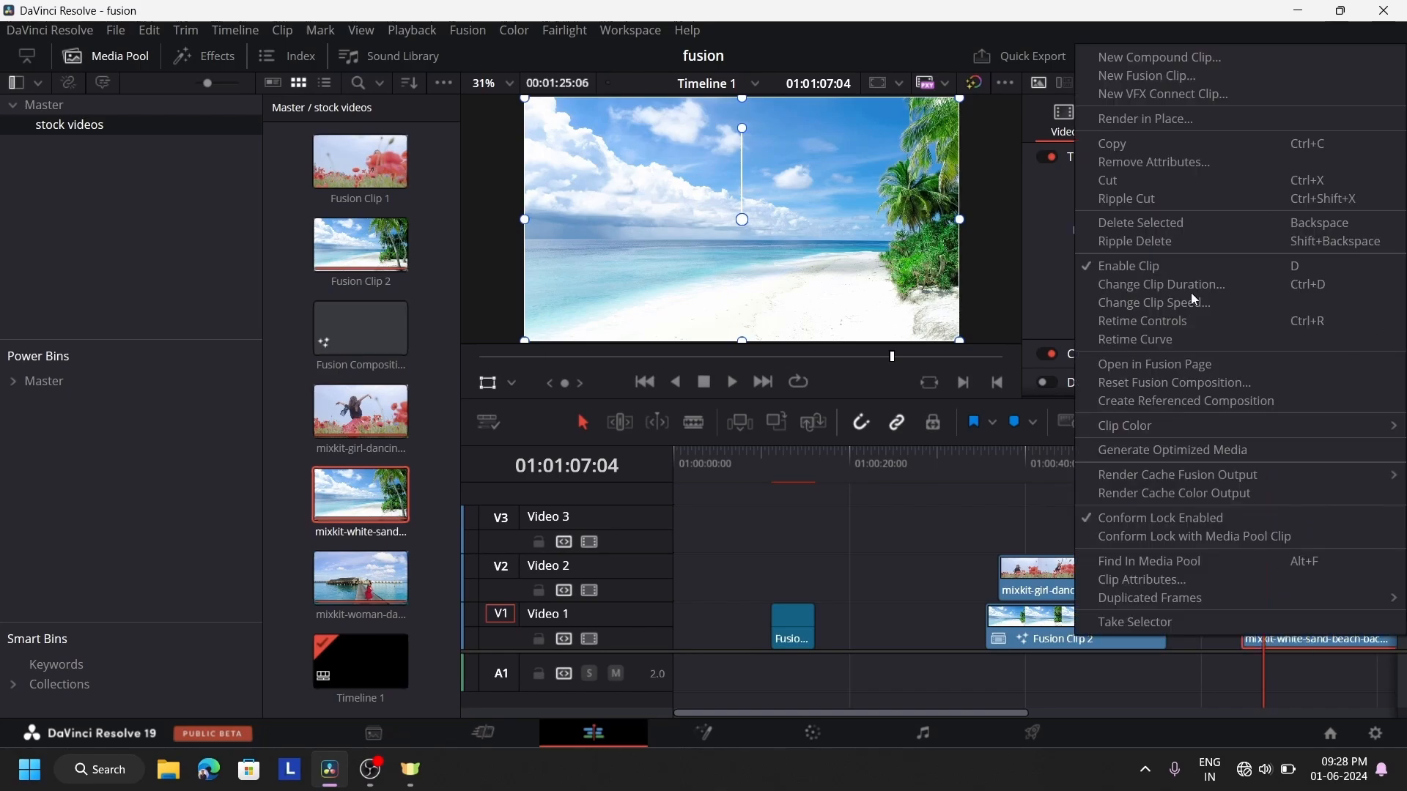
click(1176, 70)
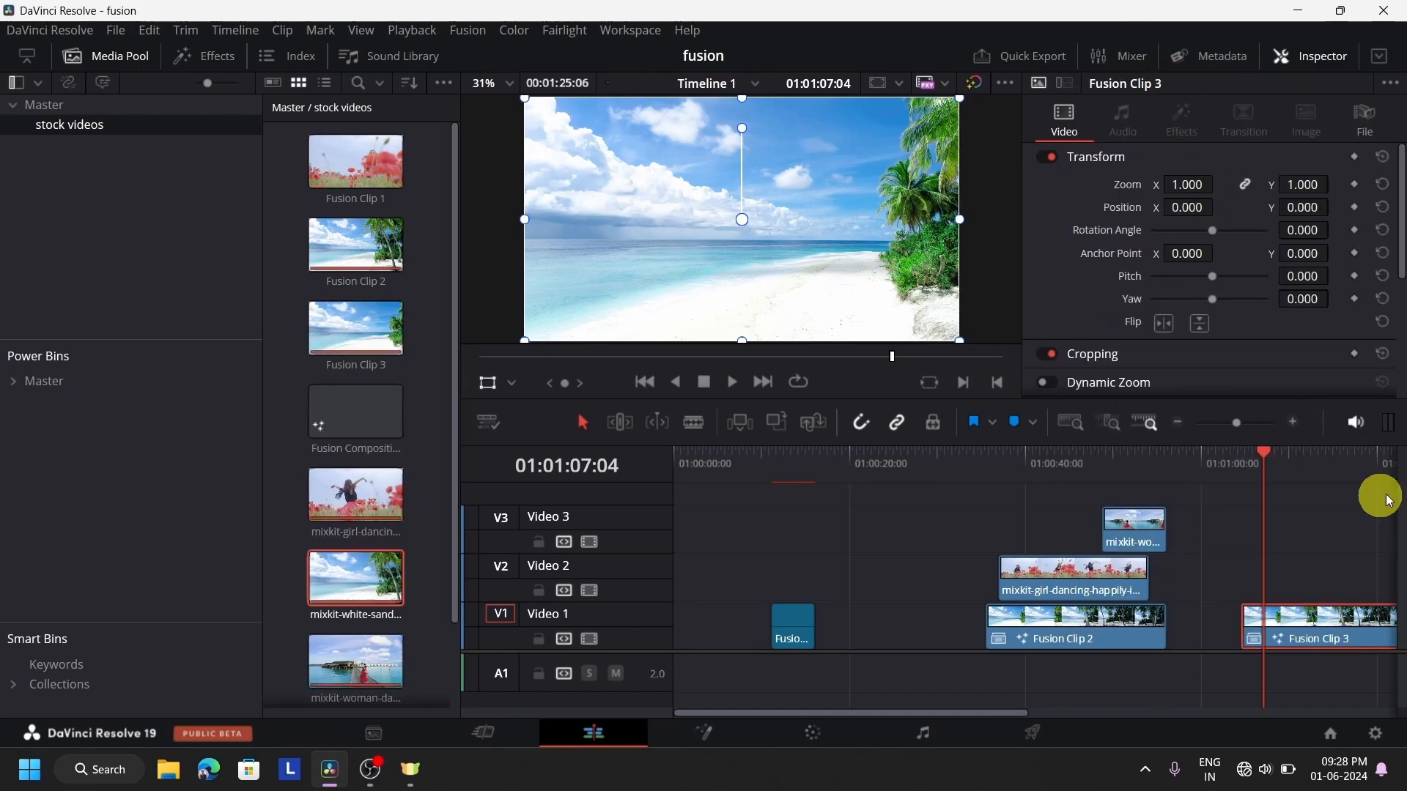
click(701, 734)
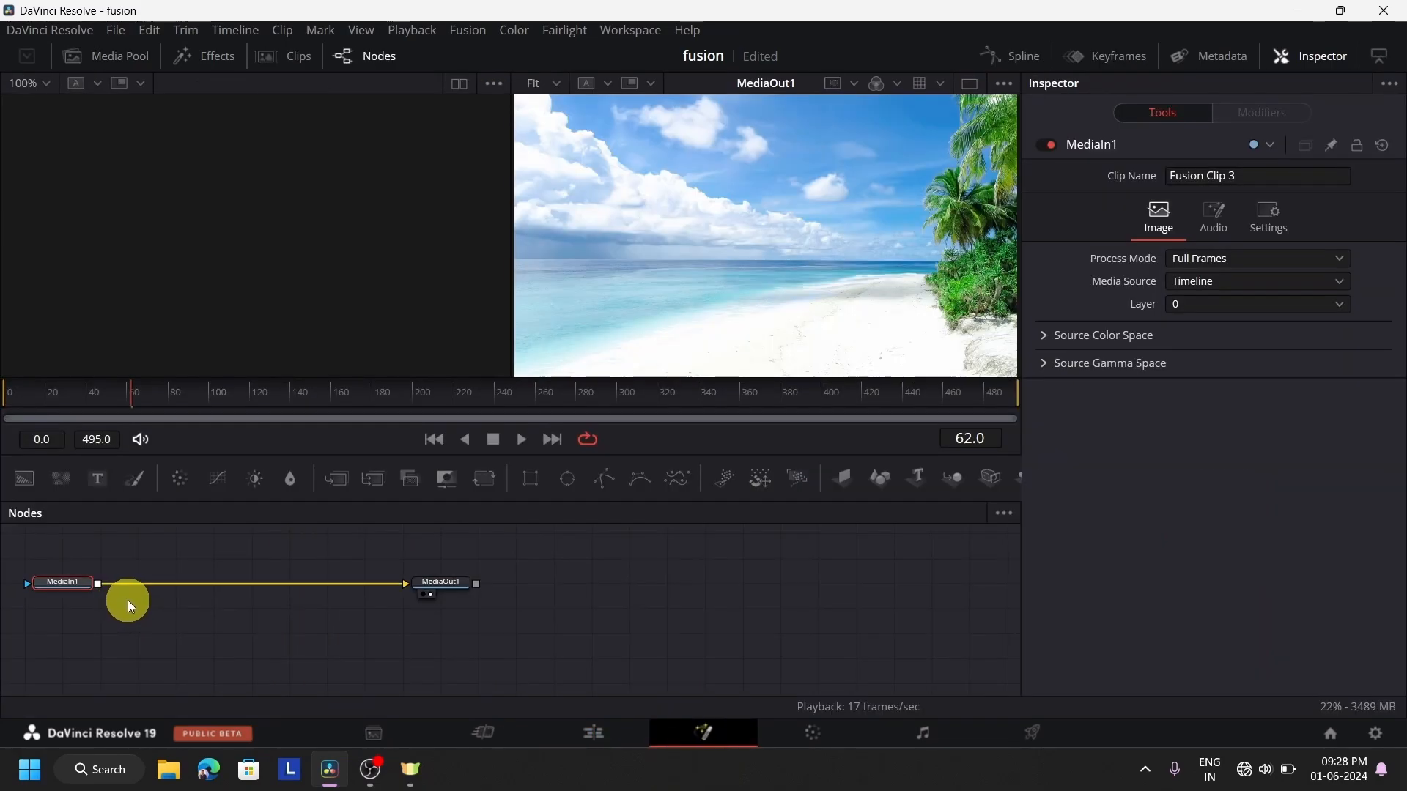
Line up MediaIn1 and MediaOut1 horizontally in the node graph, leaving space before and between them
drag(55, 579, 296, 608)
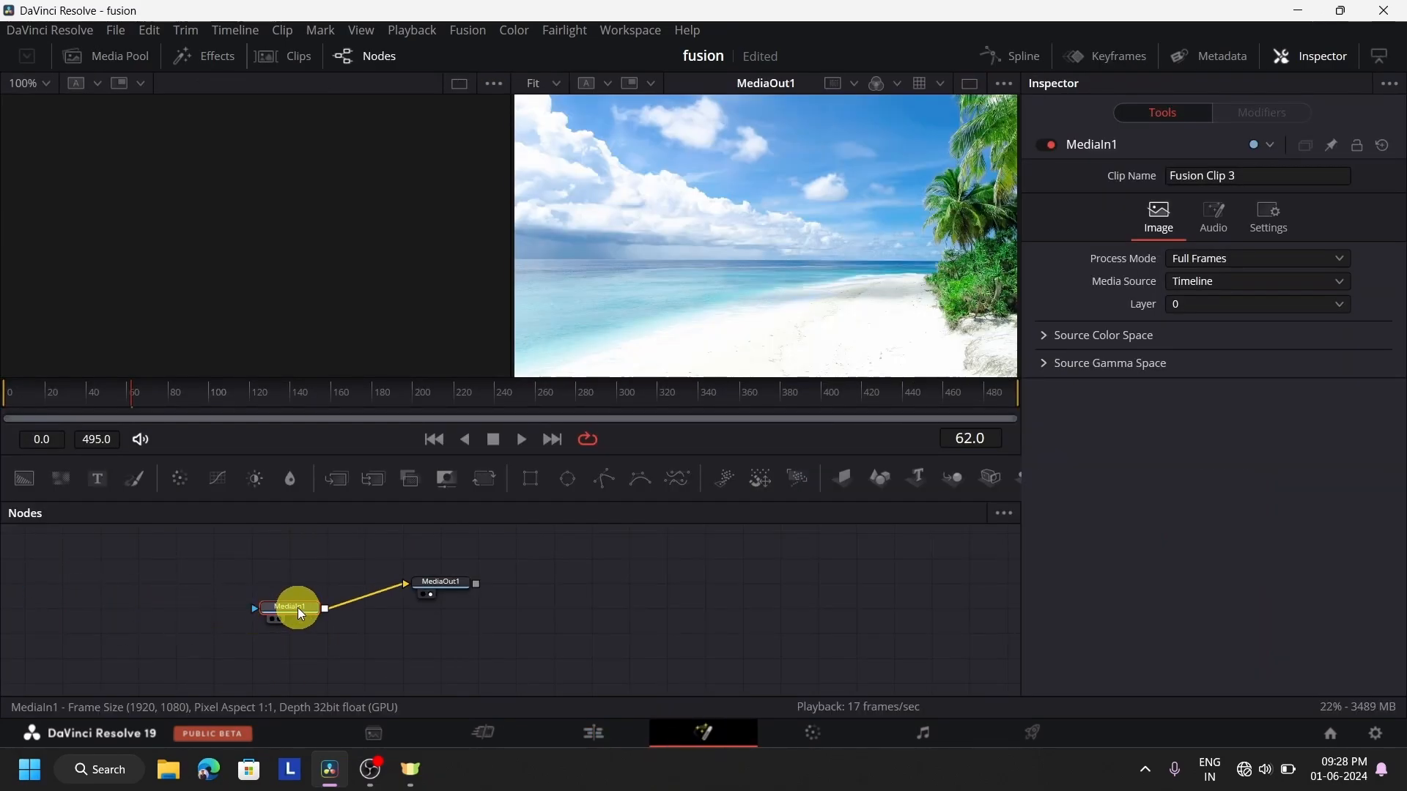
drag(455, 586, 612, 606)
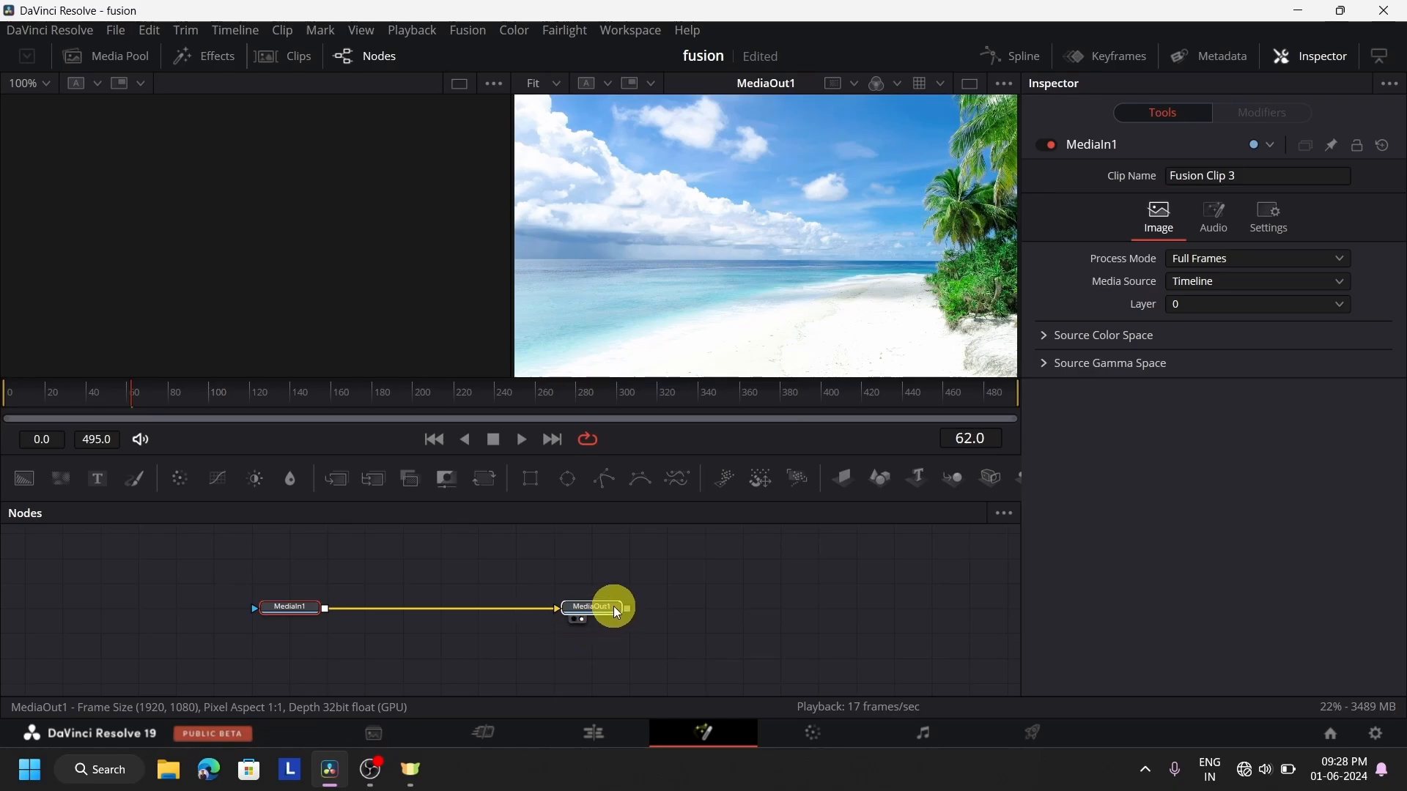
drag(284, 610, 317, 611)
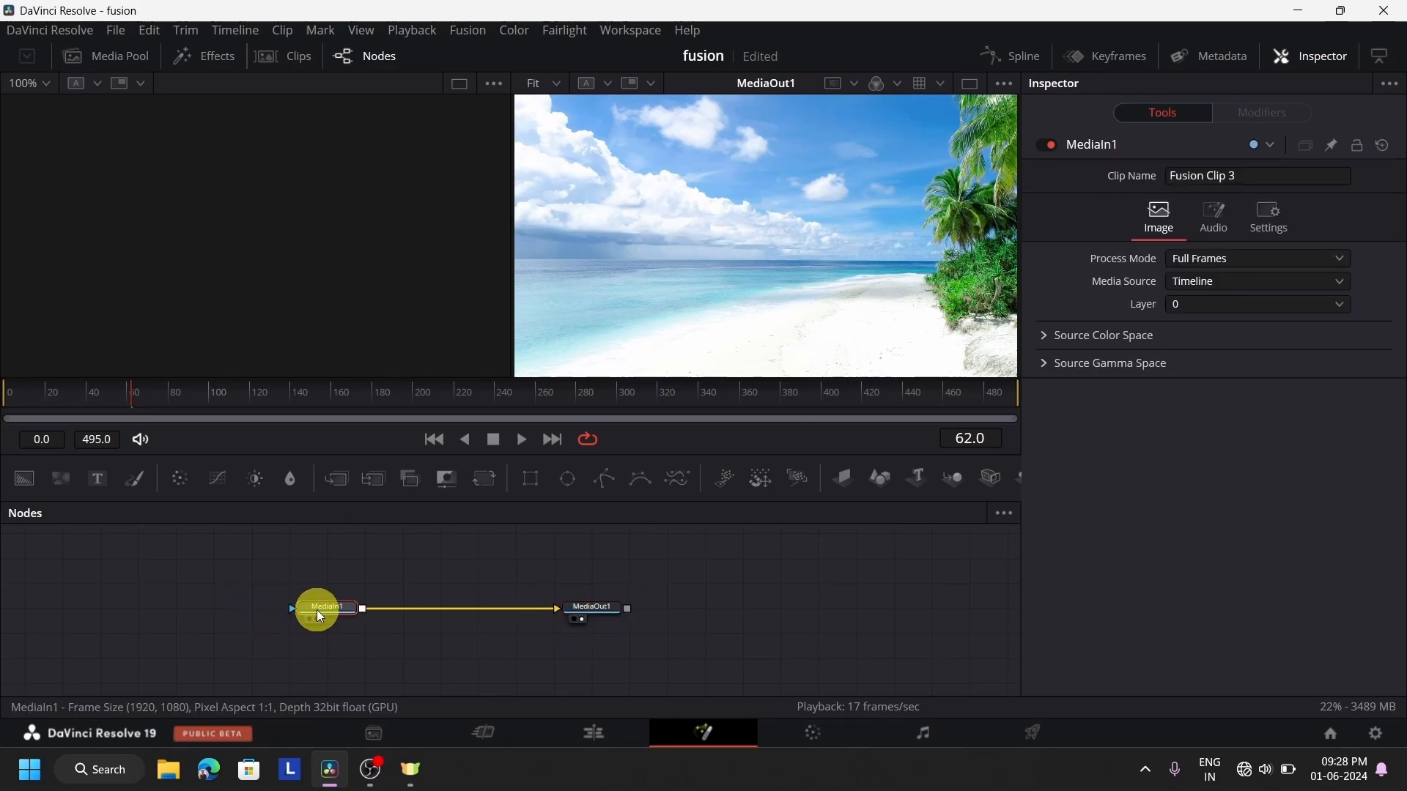
scroll(316, 609, down, 2)
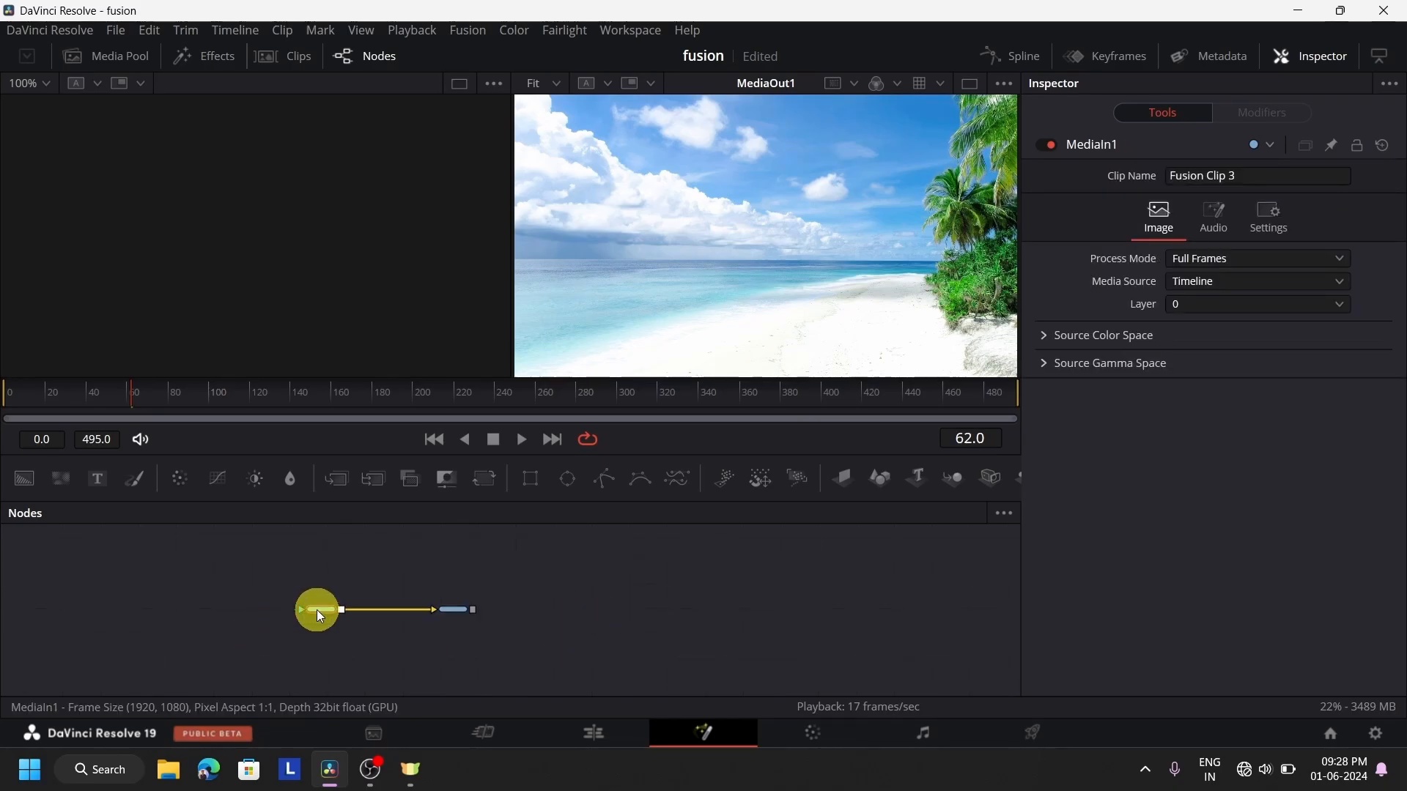
scroll(316, 610, up, 5)
scroll(317, 610, down, 2)
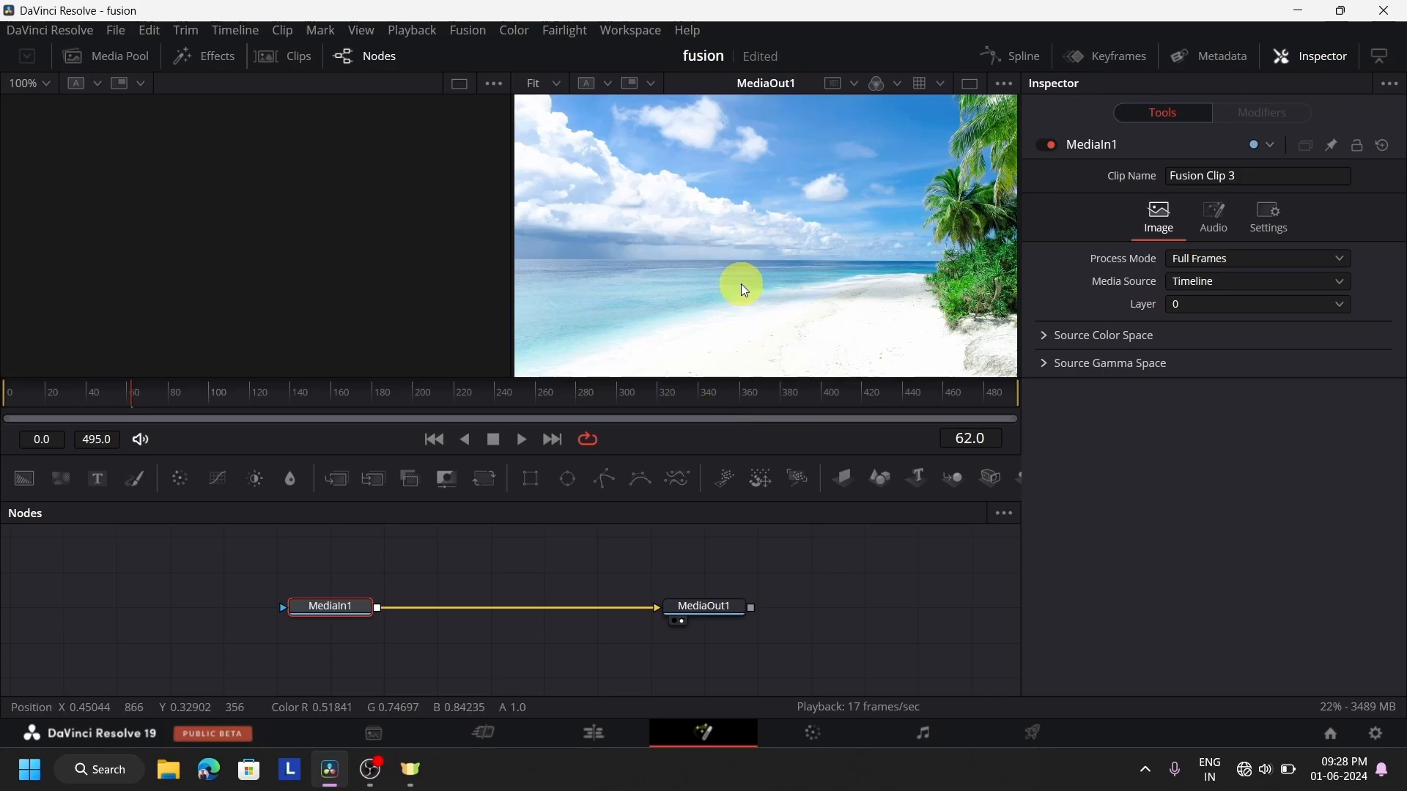
Pan the MediaOut1 viewer up and down over the beach image, and return to the full frame
scroll(741, 284, down, 4)
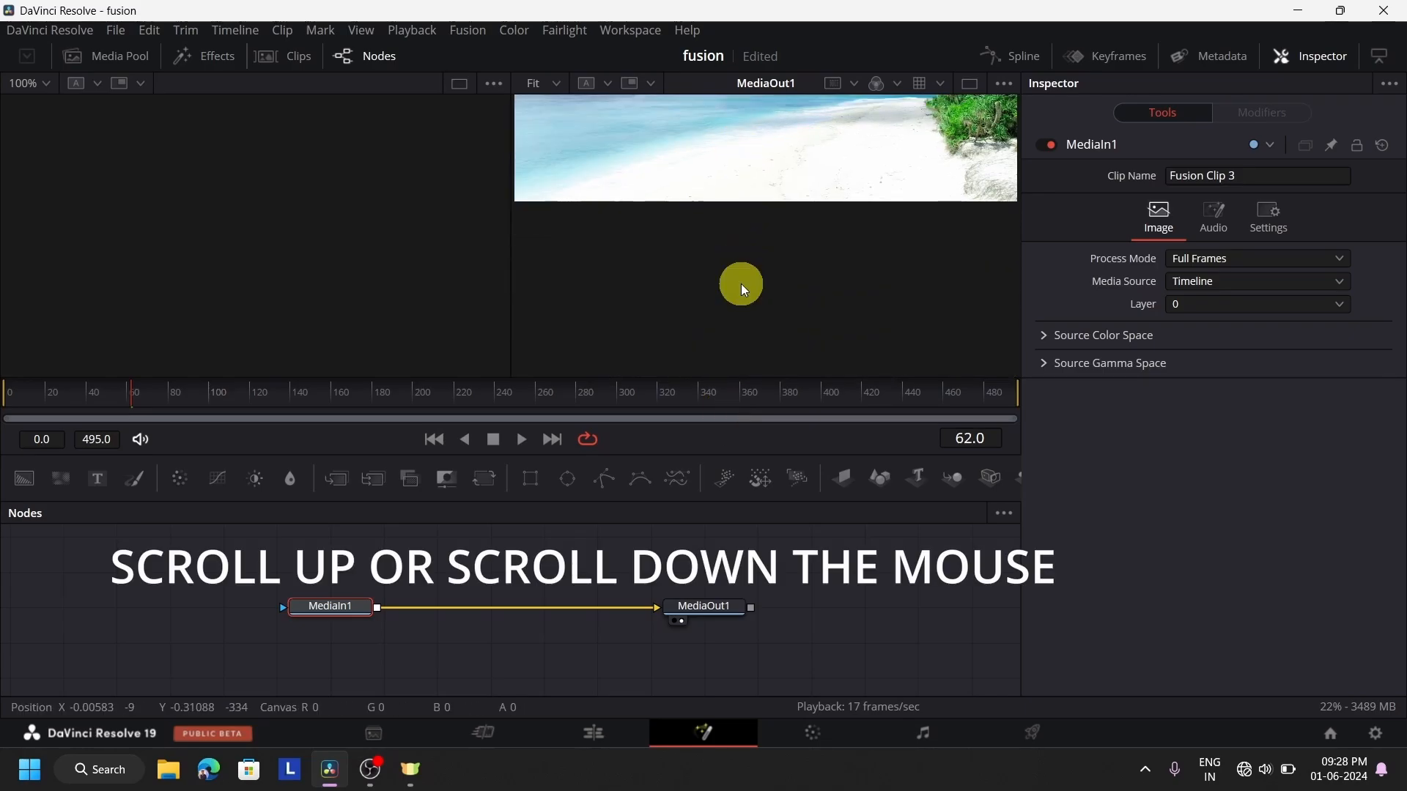
scroll(740, 283, up, 10)
scroll(741, 283, down, 6)
scroll(741, 284, up, 3)
scroll(741, 283, down, 3)
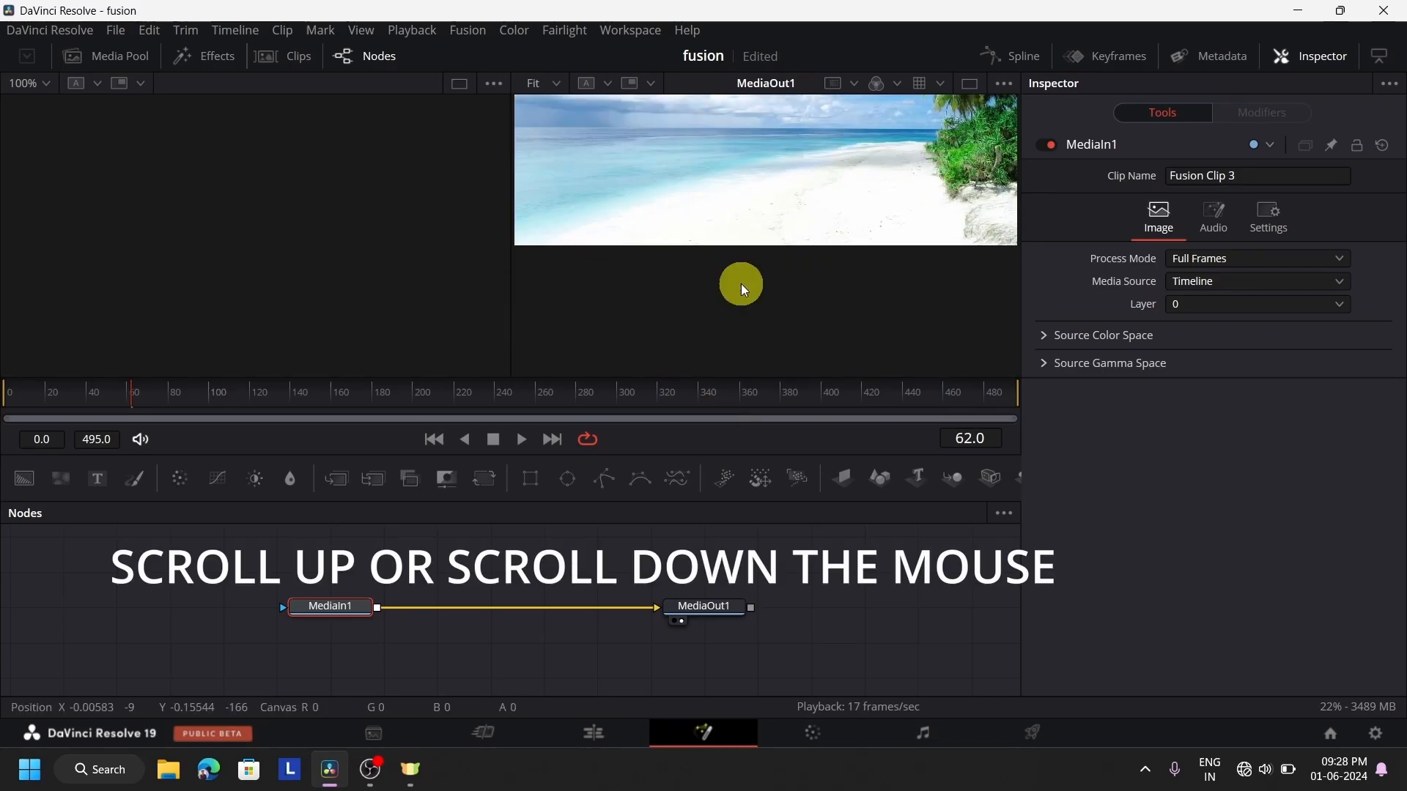
scroll(741, 283, up, 3)
scroll(741, 283, down, 3)
scroll(741, 284, up, 3)
scroll(741, 284, up, 2)
scroll(741, 283, down, 6)
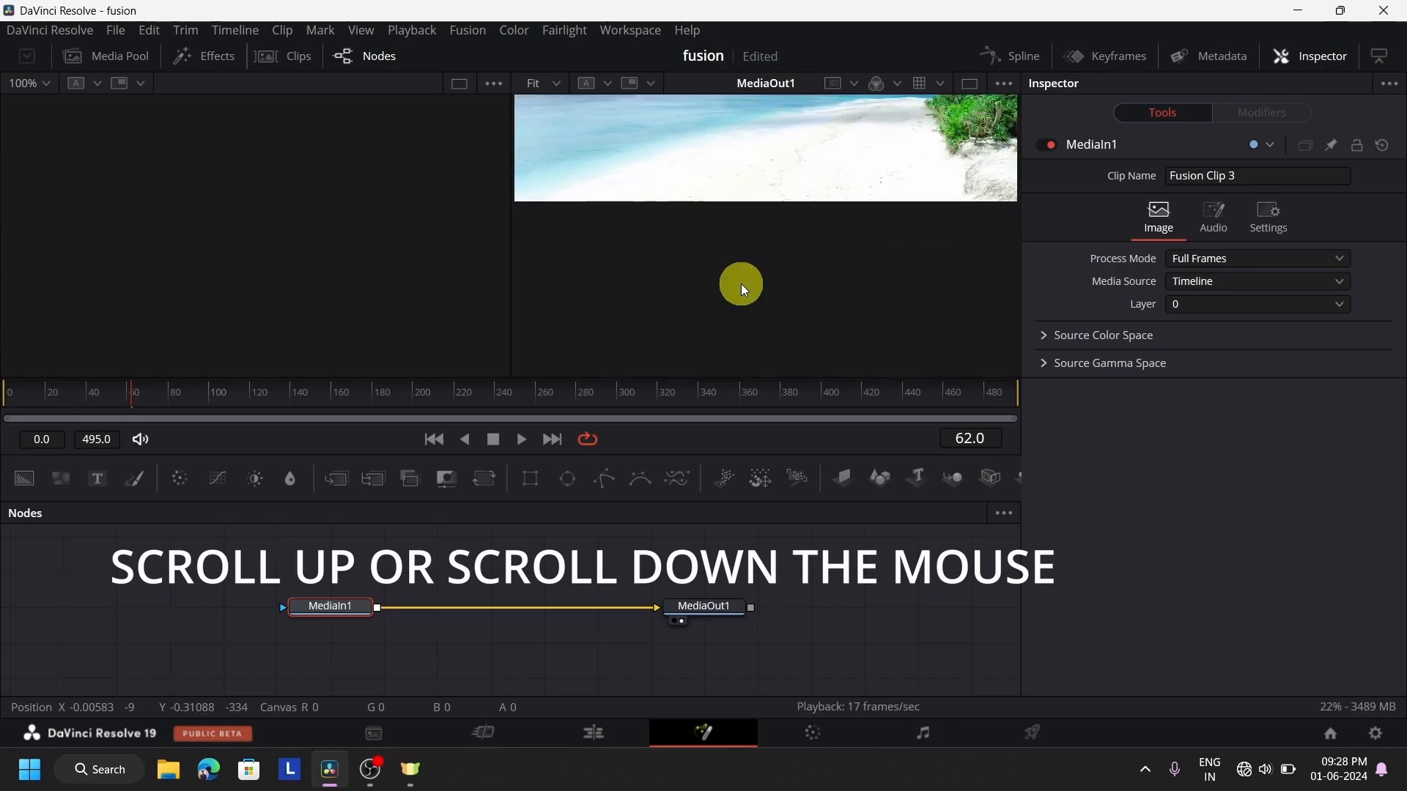
scroll(741, 283, up, 4)
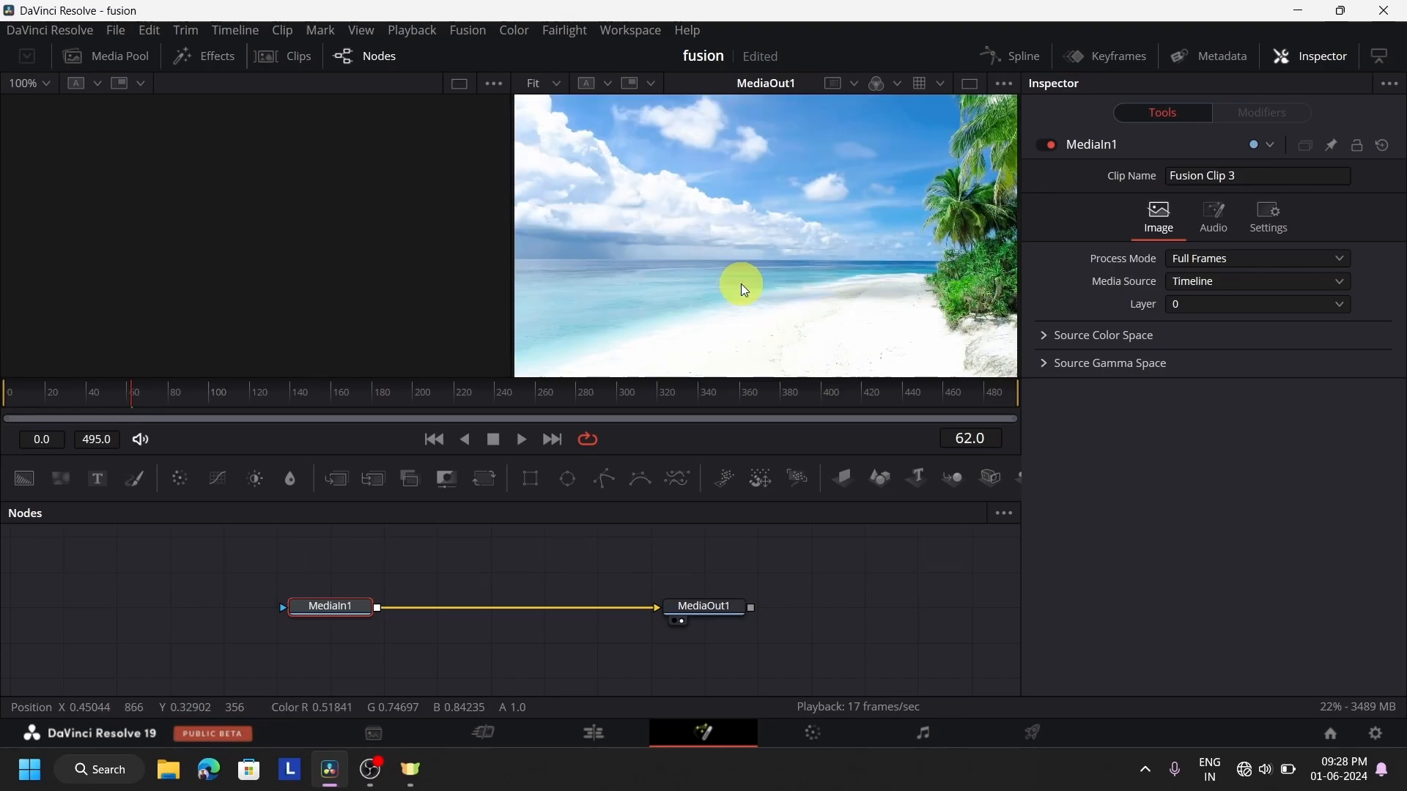
Zoom the MediaOut1 viewer in and out, leave it at 25%, and reposition the beach image inside it
ctrl+scroll(741, 283, down, 6)
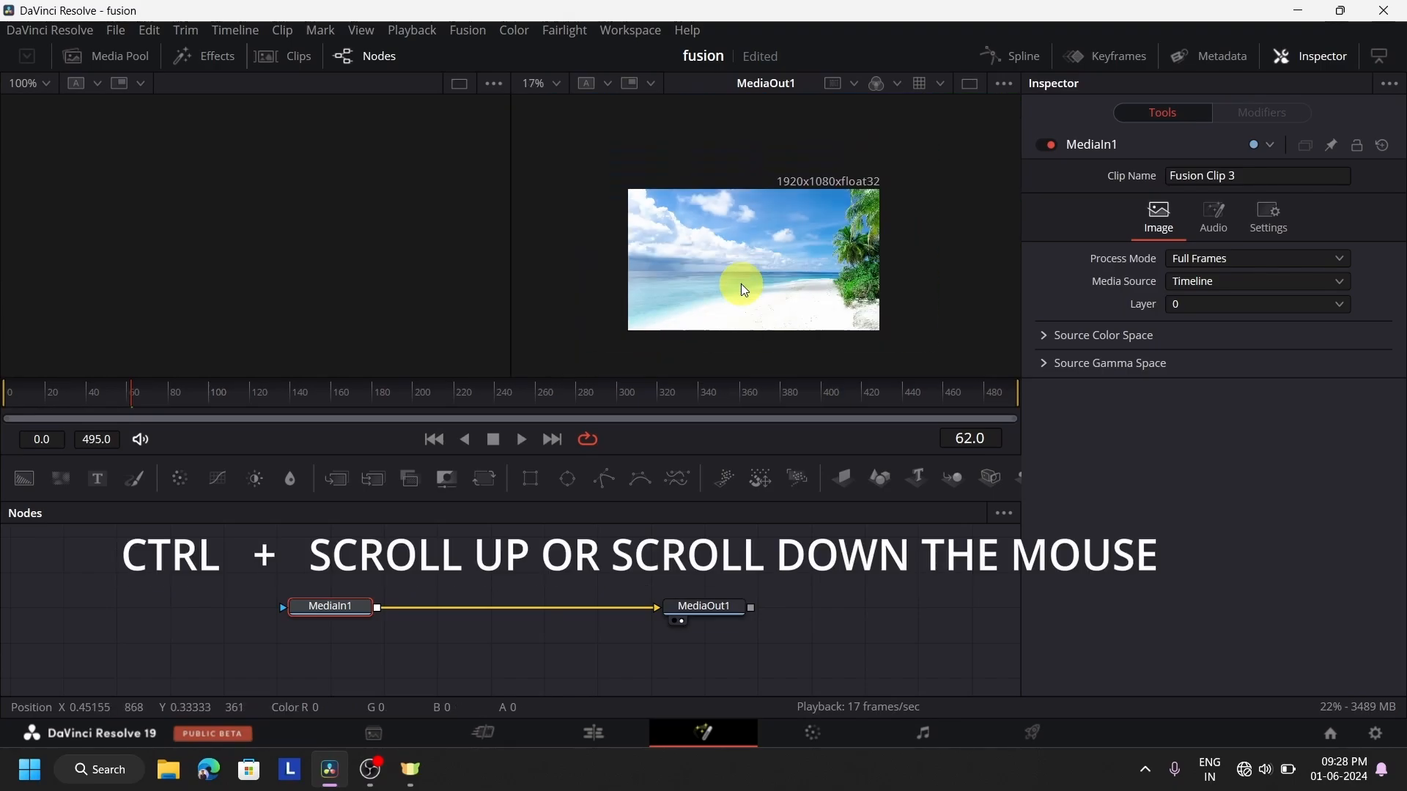
ctrl+scroll(741, 284, up, 10)
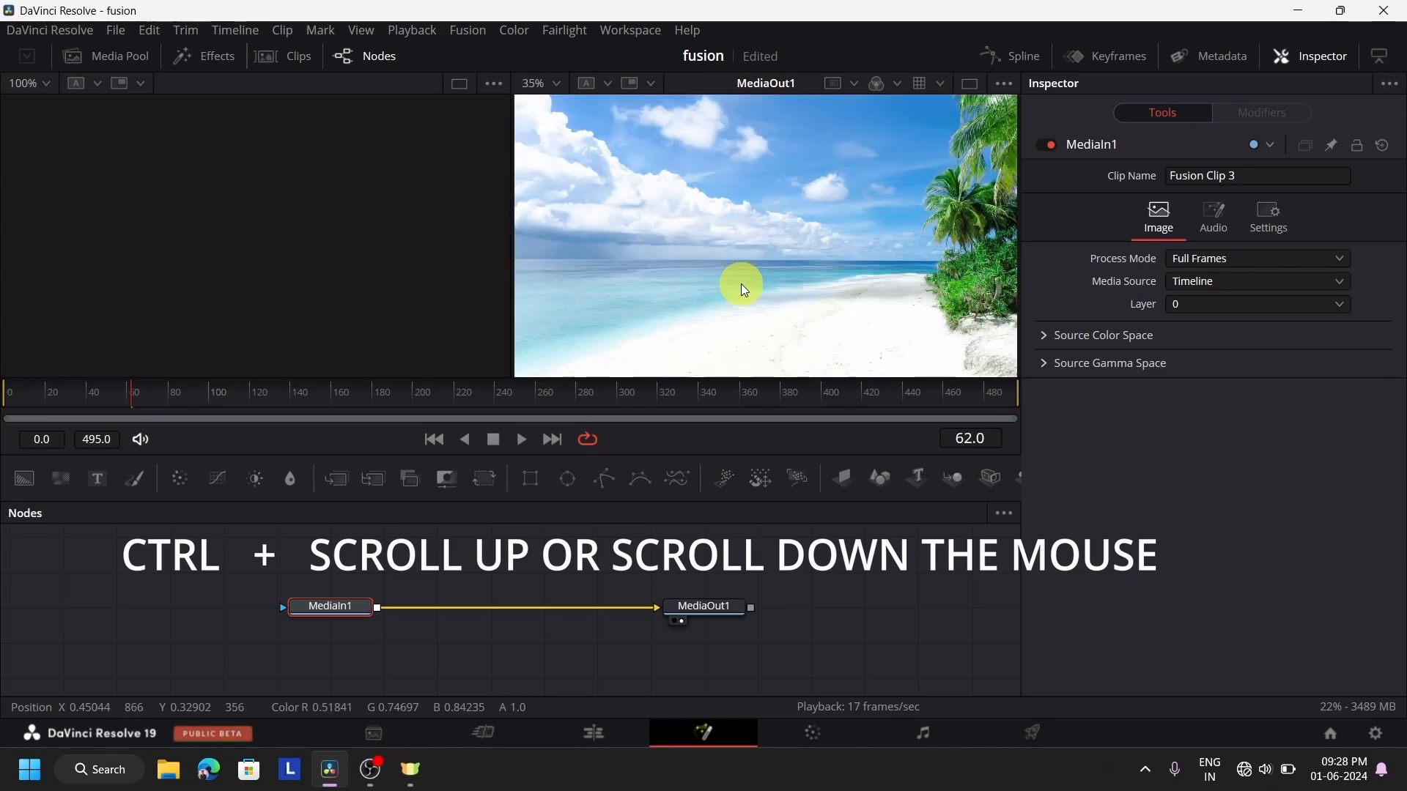
ctrl+scroll(740, 284, down, 10)
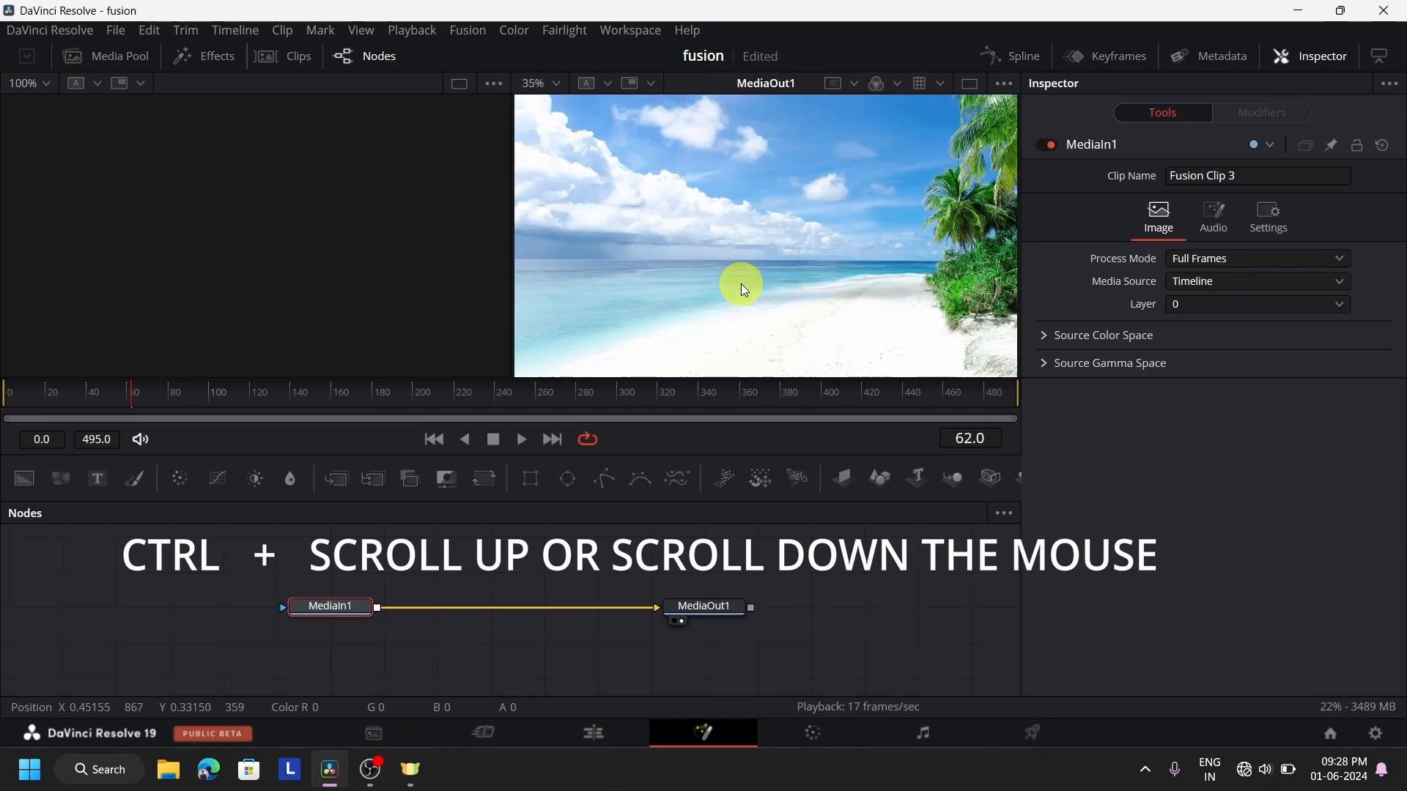
ctrl+scroll(741, 283, up, 3)
ctrl+scroll(741, 284, down, 4)
ctrl+scroll(741, 284, up, 5)
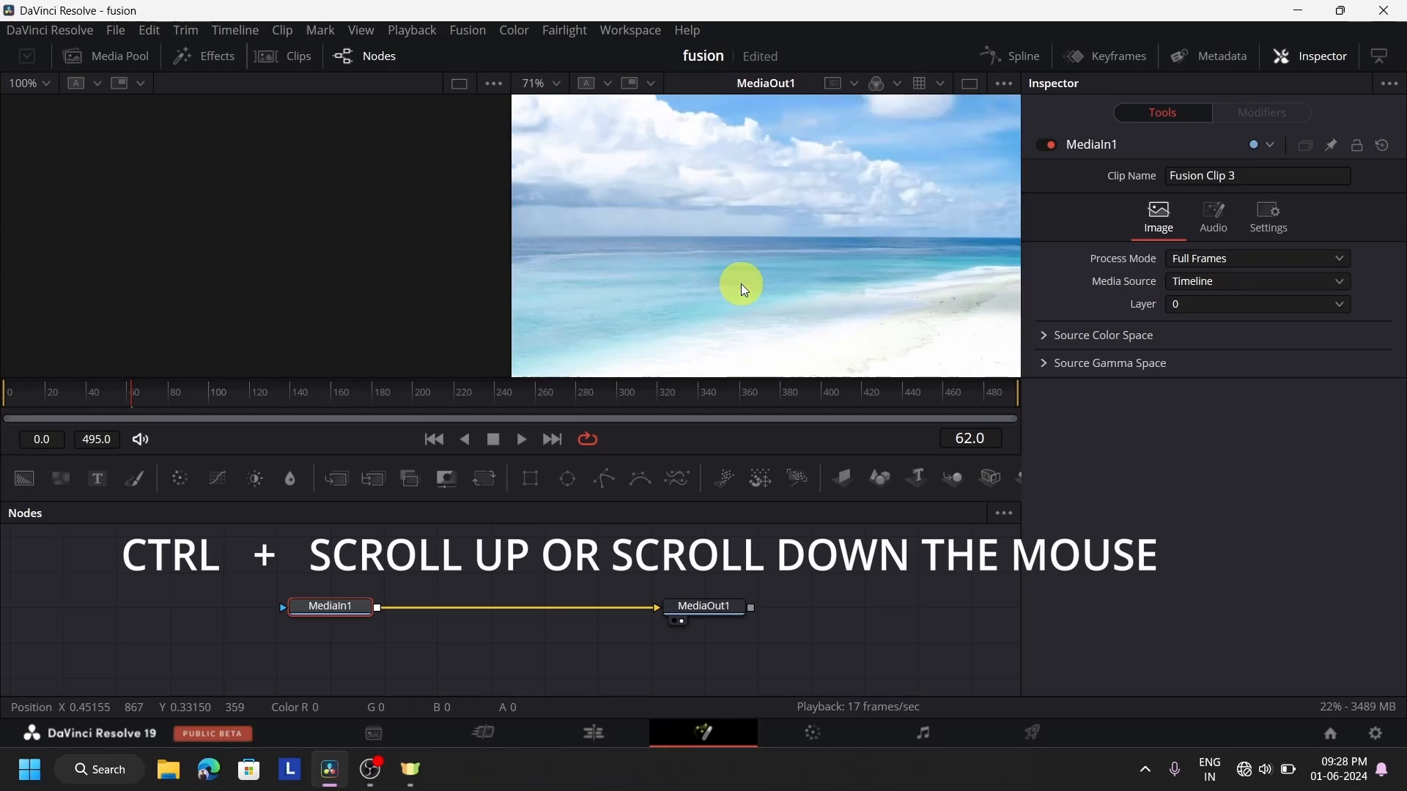
ctrl+scroll(741, 284, down, 4)
ctrl+scroll(740, 284, up, 2)
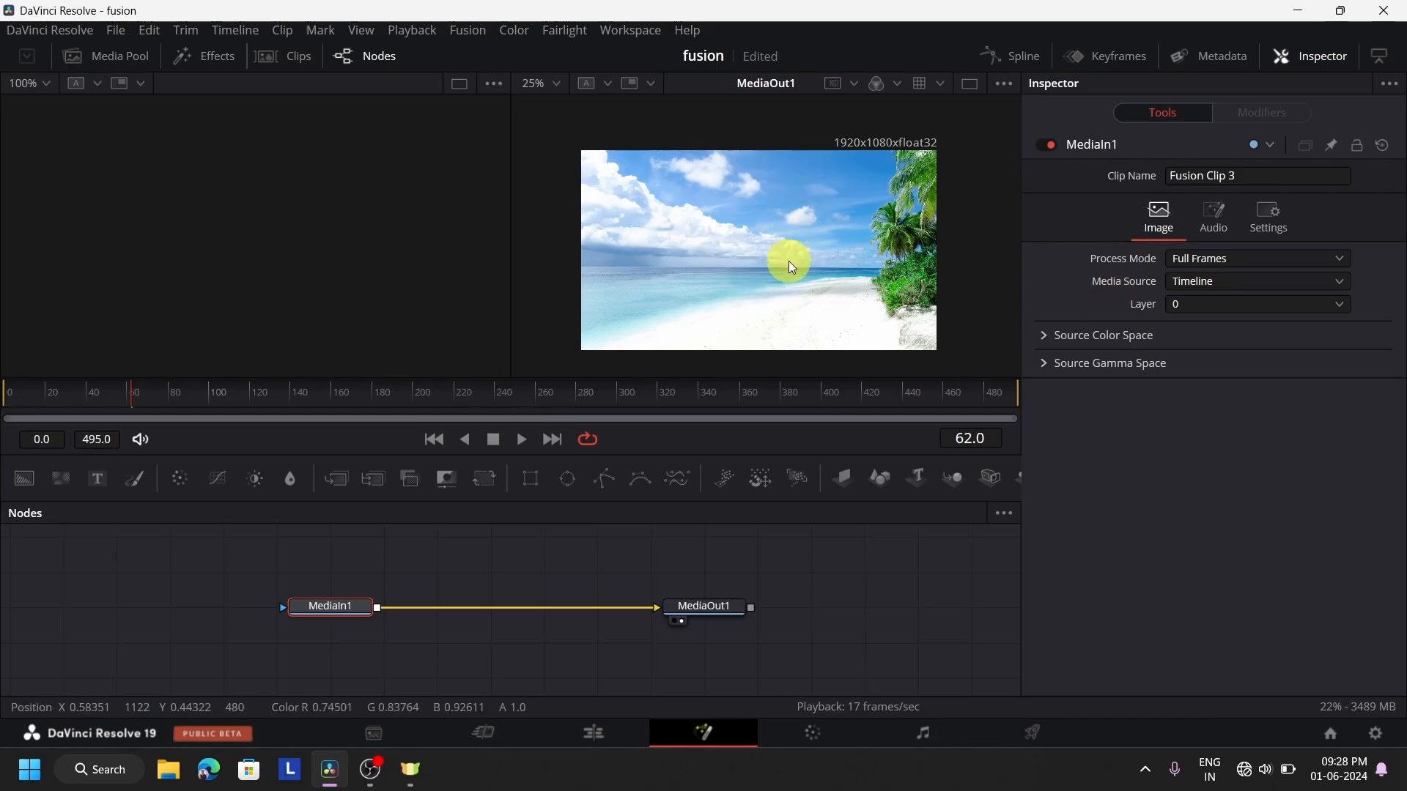
scroll(790, 265, down, 2)
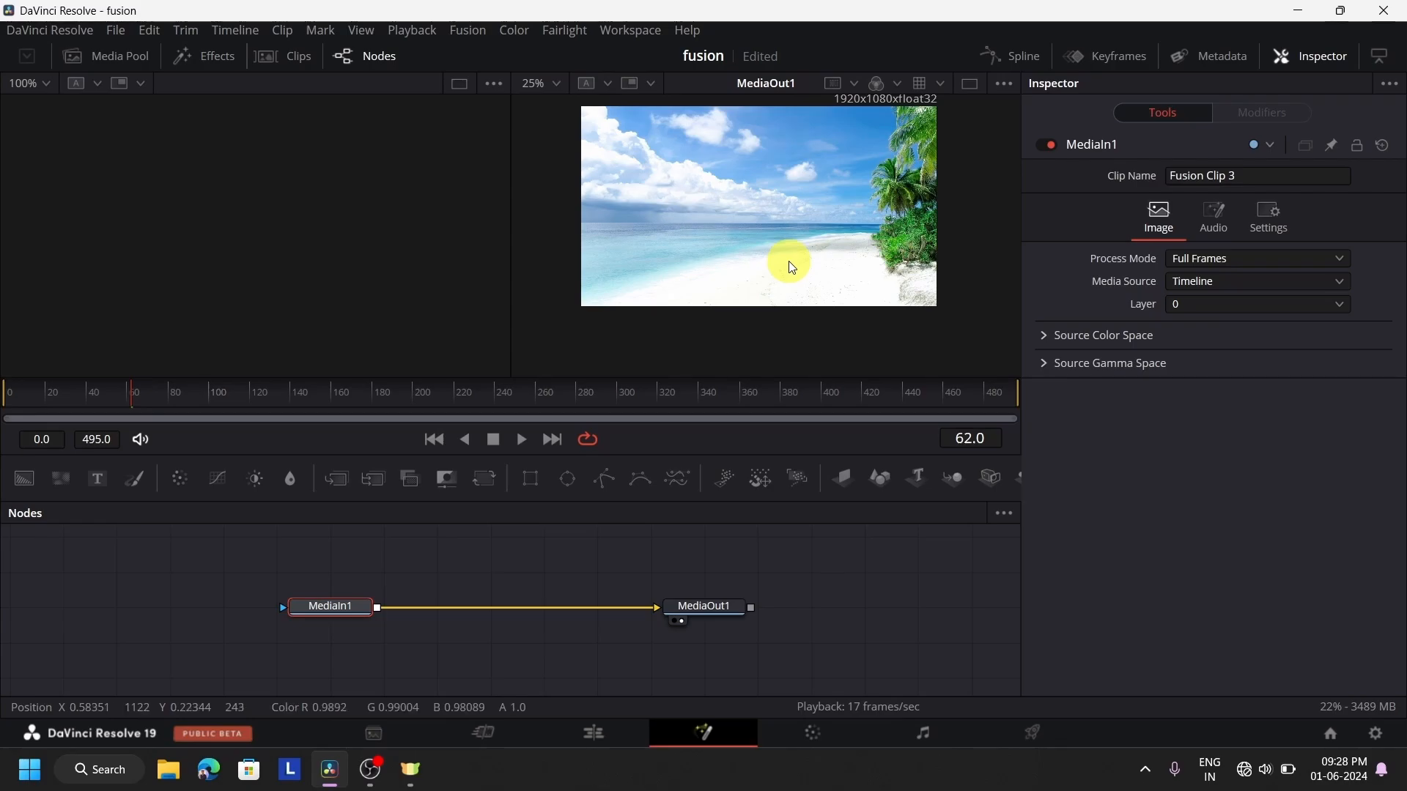
drag(789, 262, 765, 281)
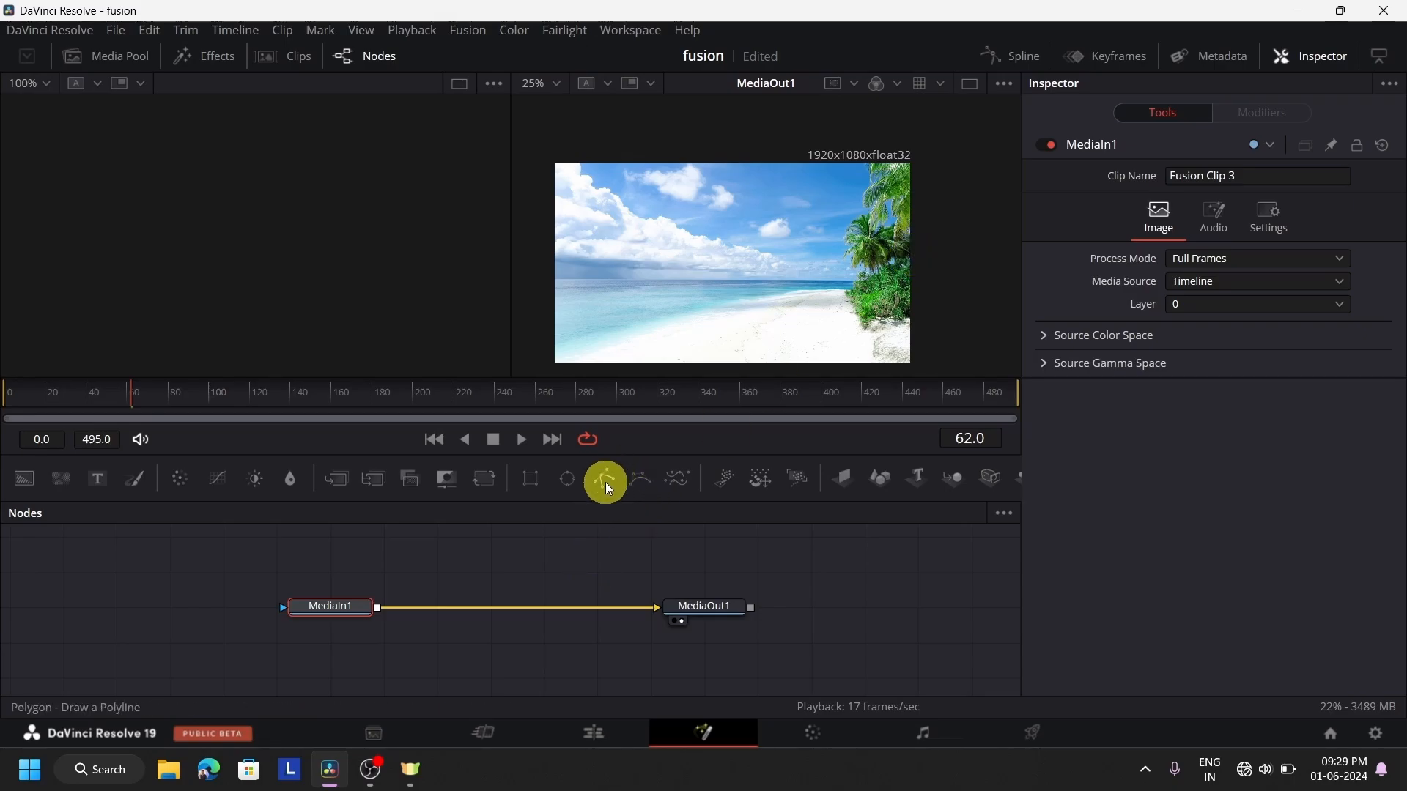
Add a Polygon mask node beside MediaIn1 without connecting it, and display MediaIn1 in the empty viewer
drag(257, 580, 190, 600)
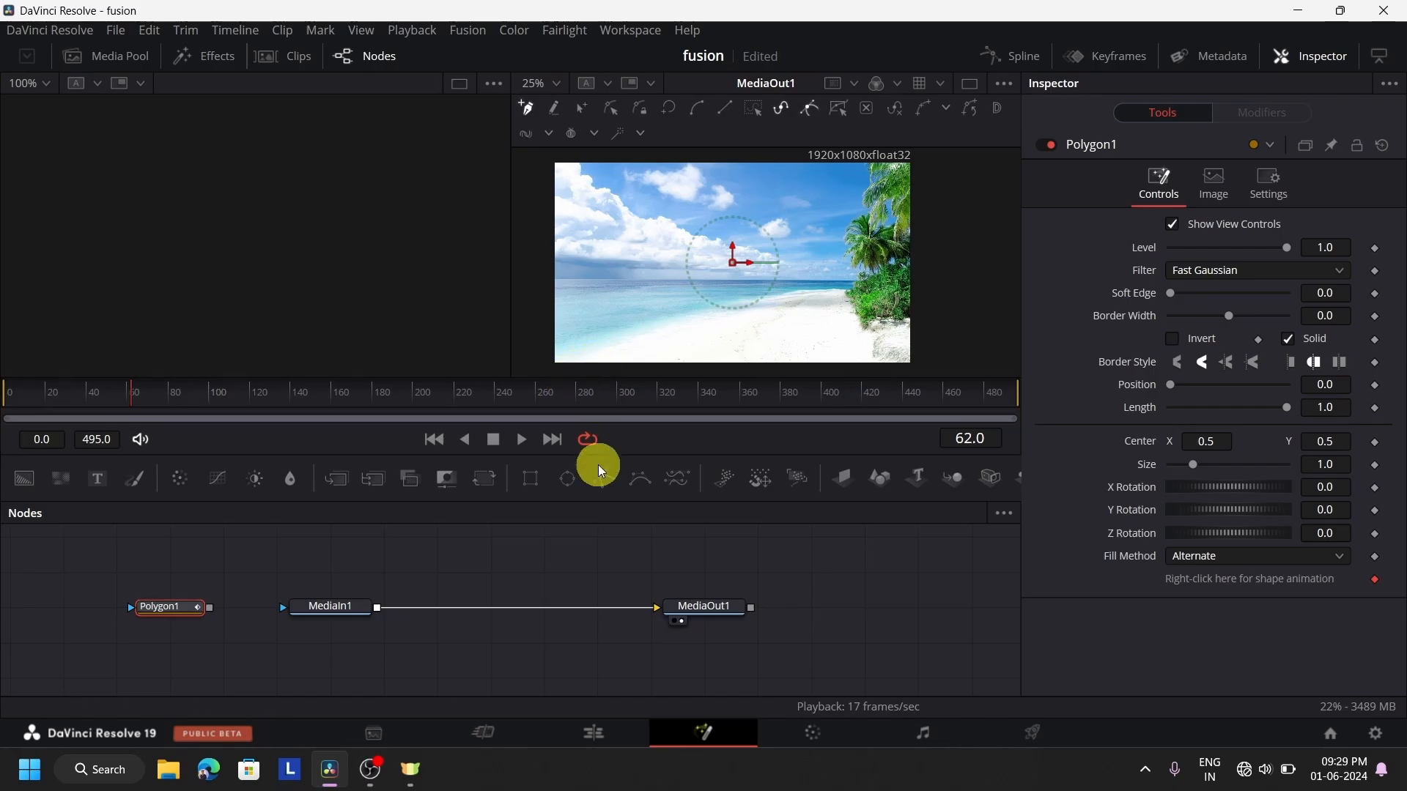
click(334, 607)
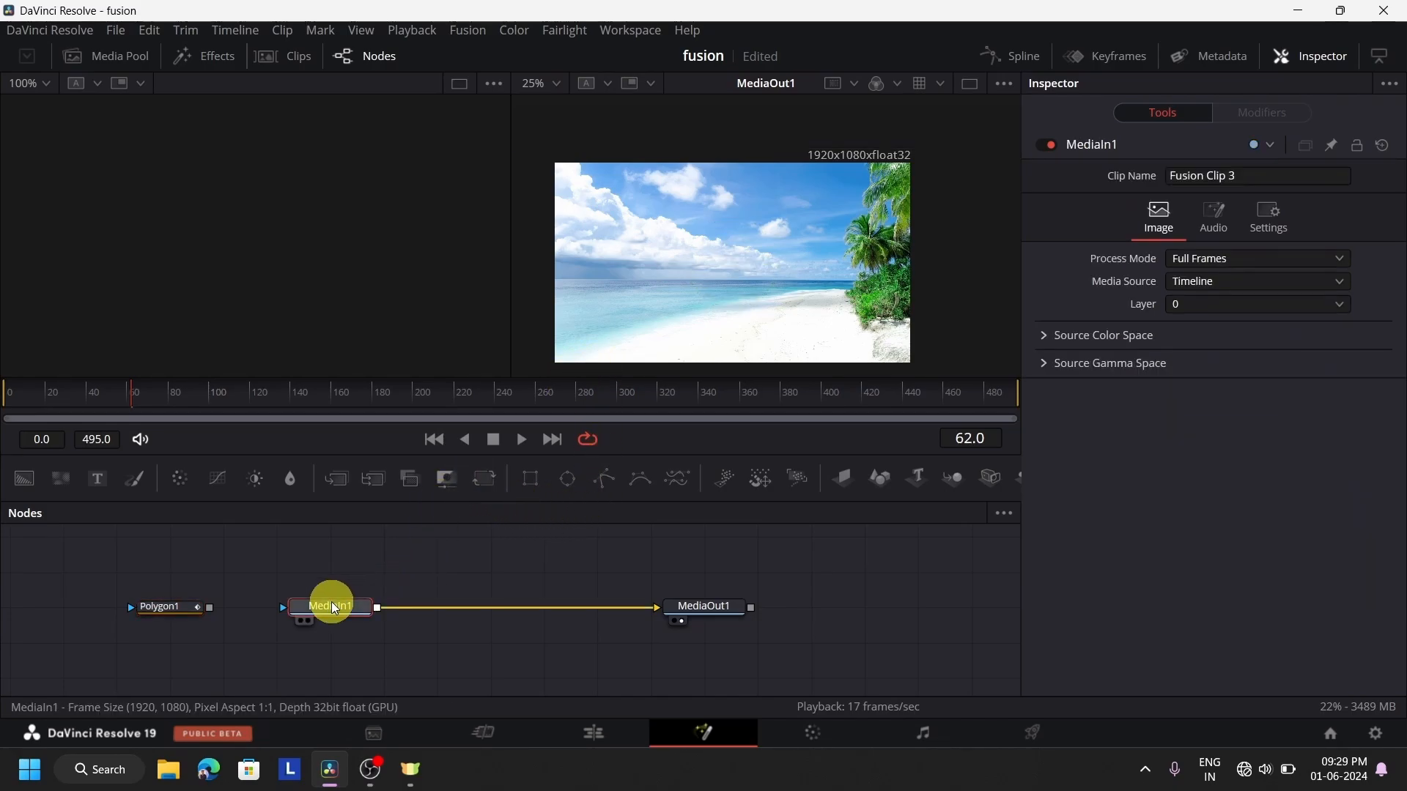
key(1)
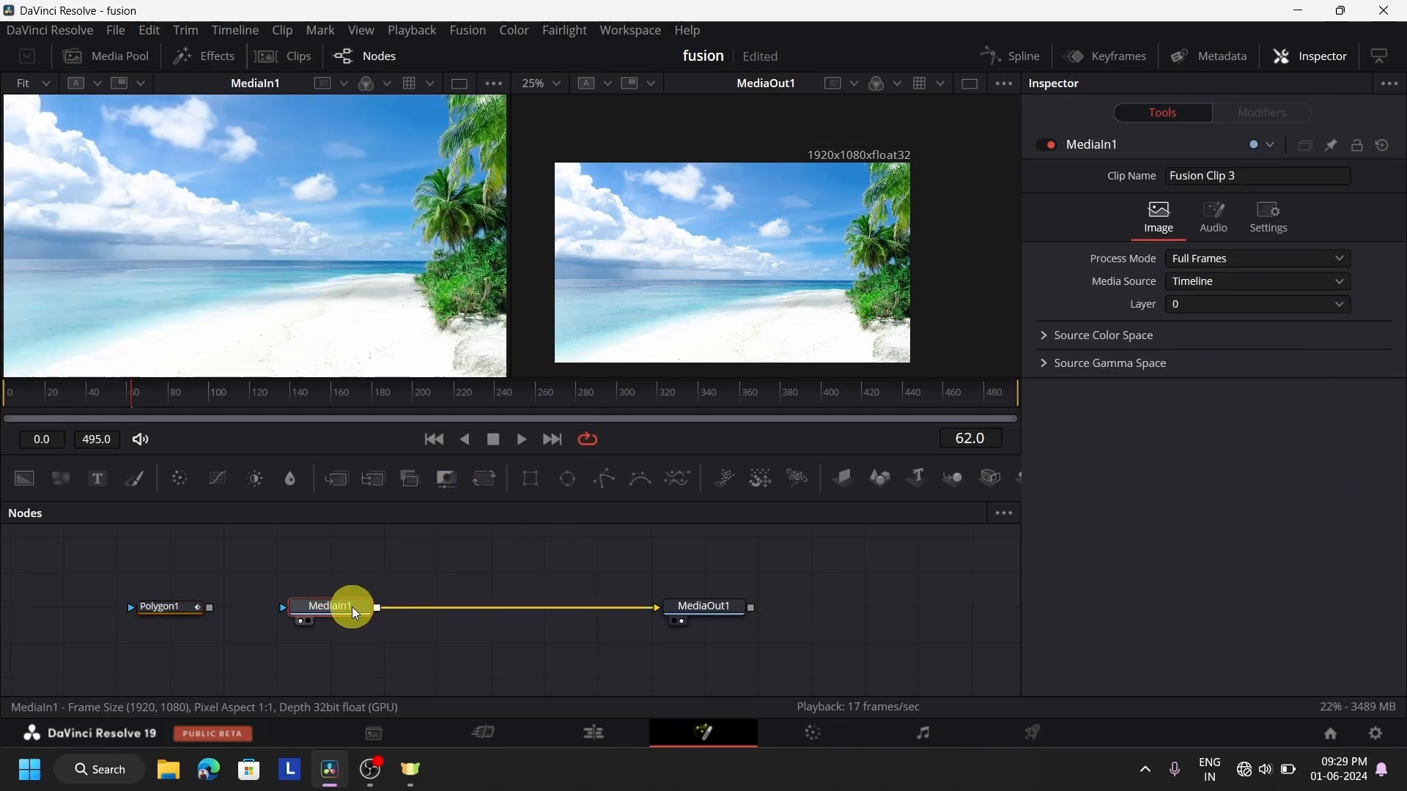
Try tracing the shoreline with Polygon1 in the MediaIn1 viewer, from the near water's edge toward the palm trees
click(177, 611)
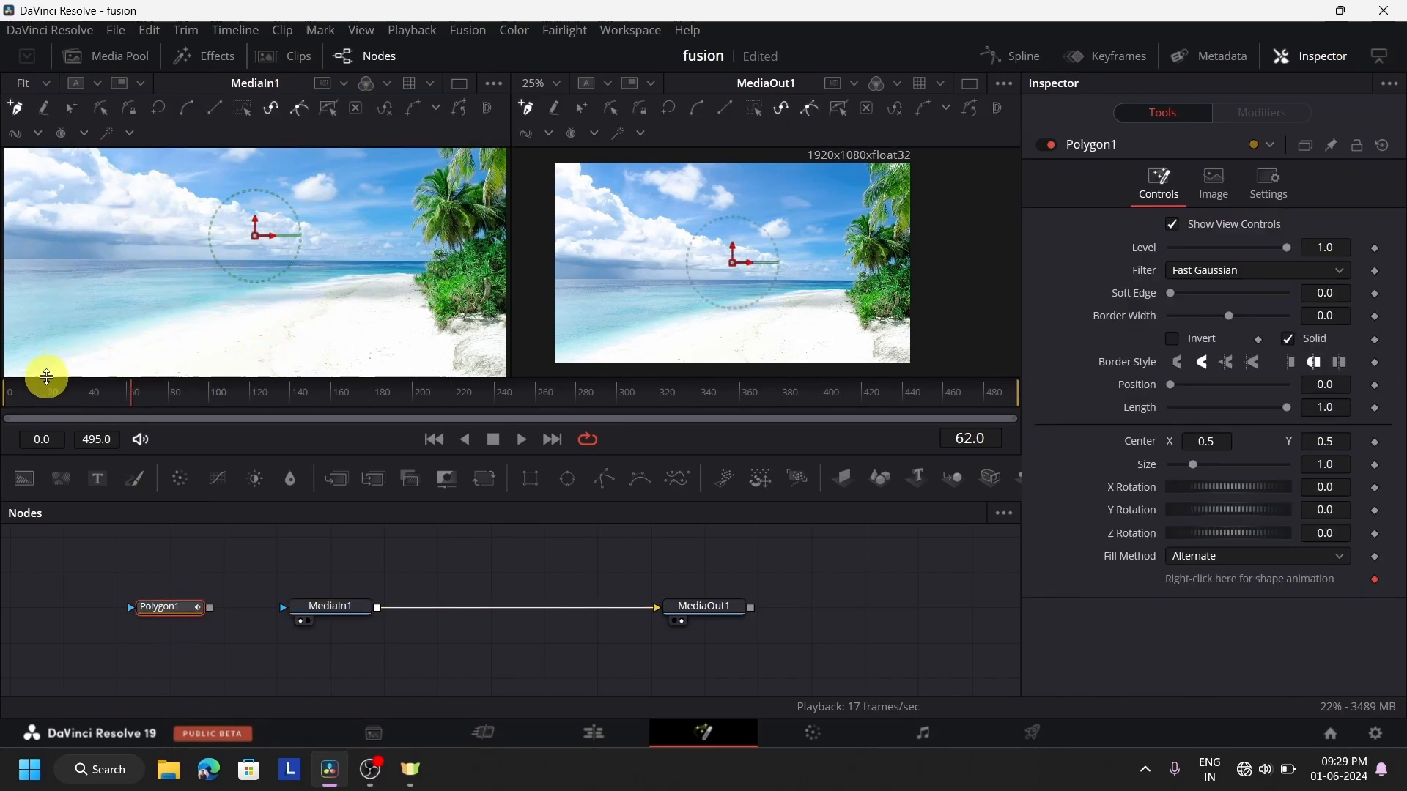
drag(76, 359, 127, 359)
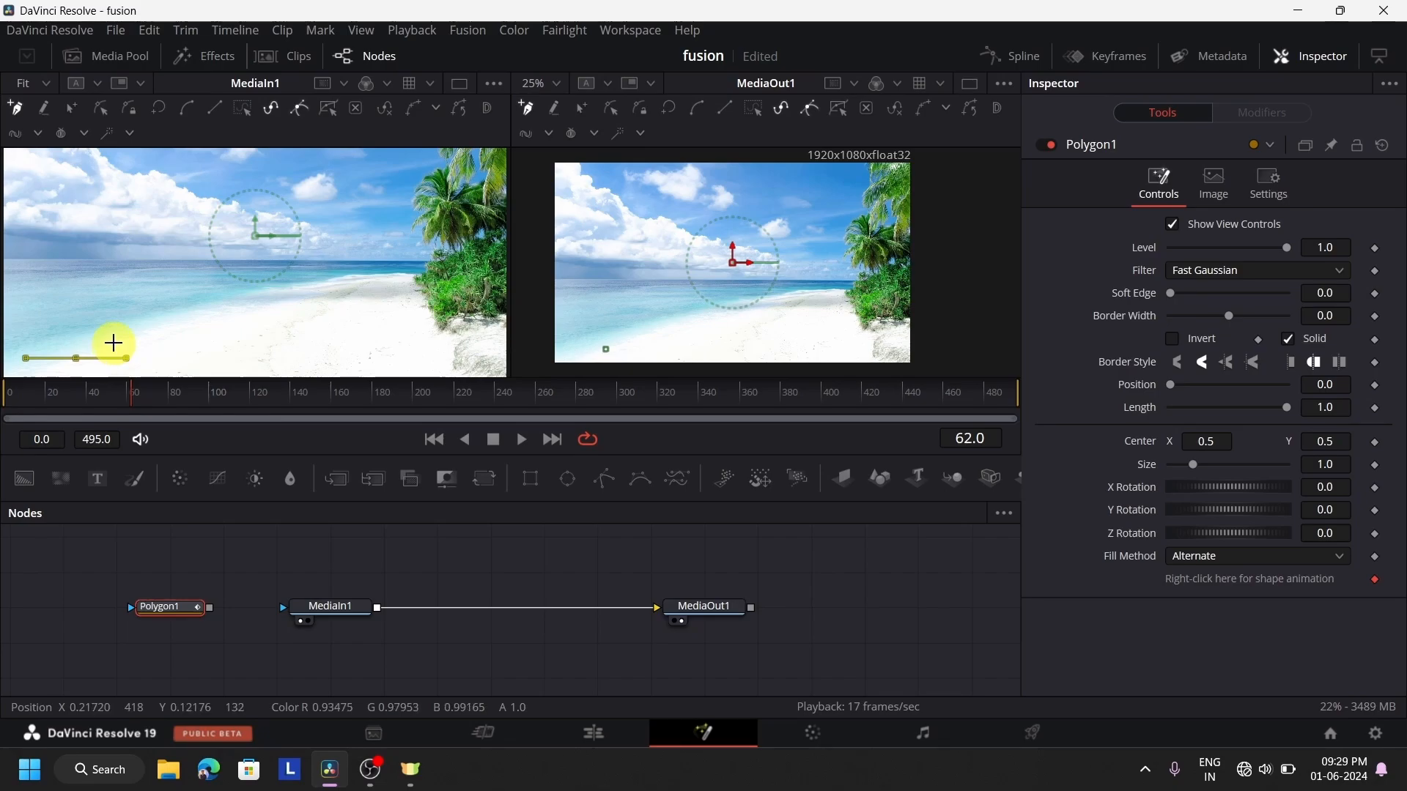
click(114, 342)
click(156, 323)
drag(186, 314, 202, 312)
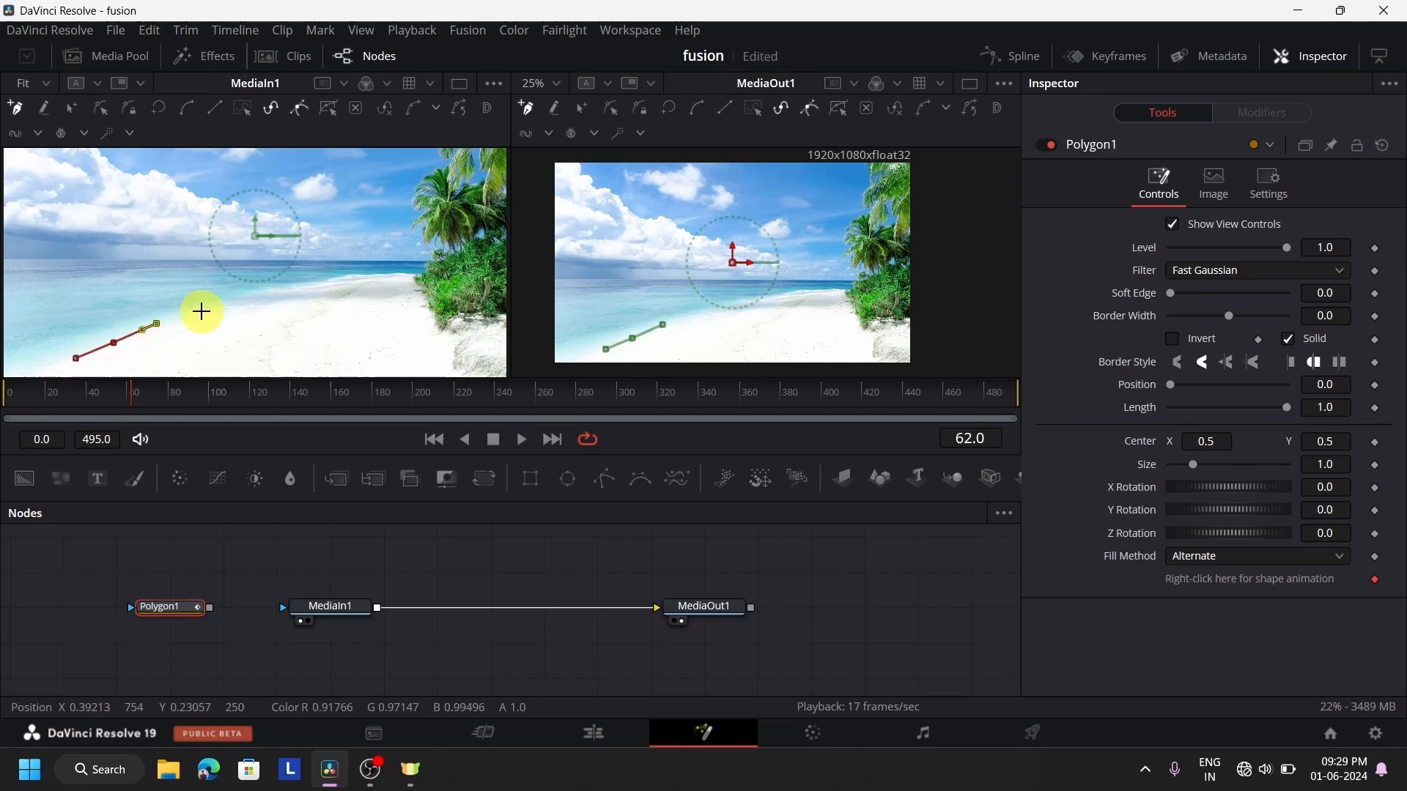
click(243, 293)
click(279, 290)
click(320, 291)
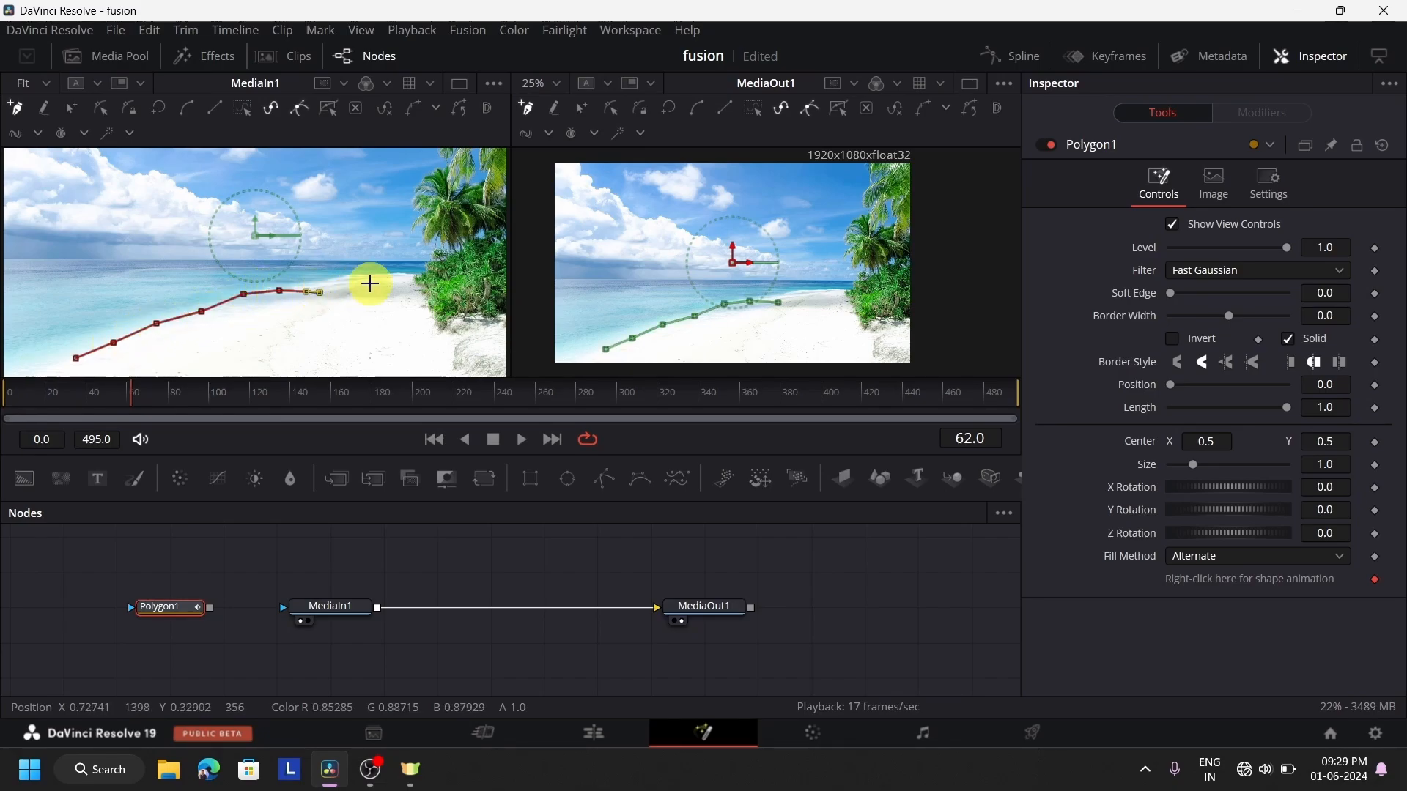
click(375, 281)
drag(416, 290, 422, 327)
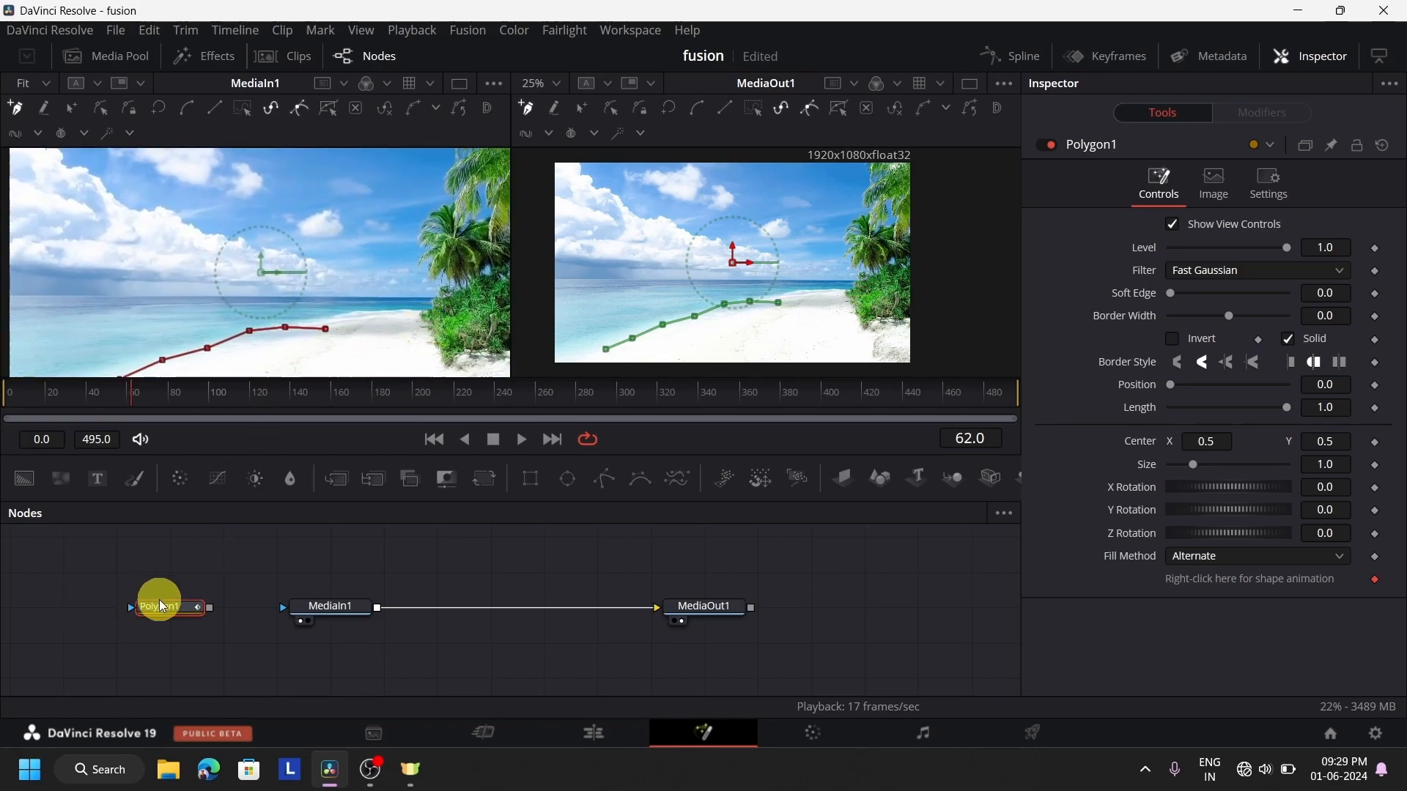
Delete the partly drawn polygon node, add a fresh Polygon node beside MediaIn1, and hide the Inspector
key(Delete)
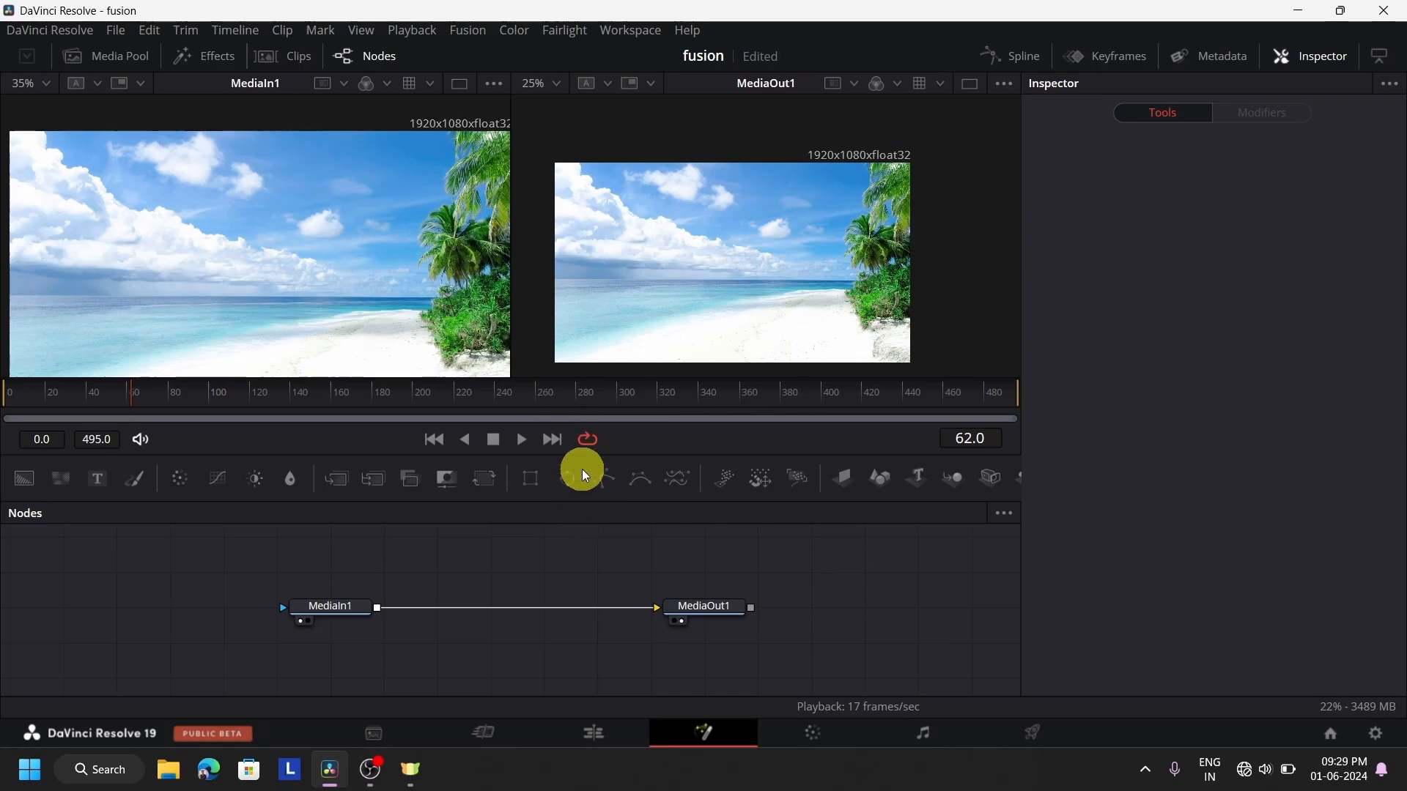
drag(618, 479, 192, 605)
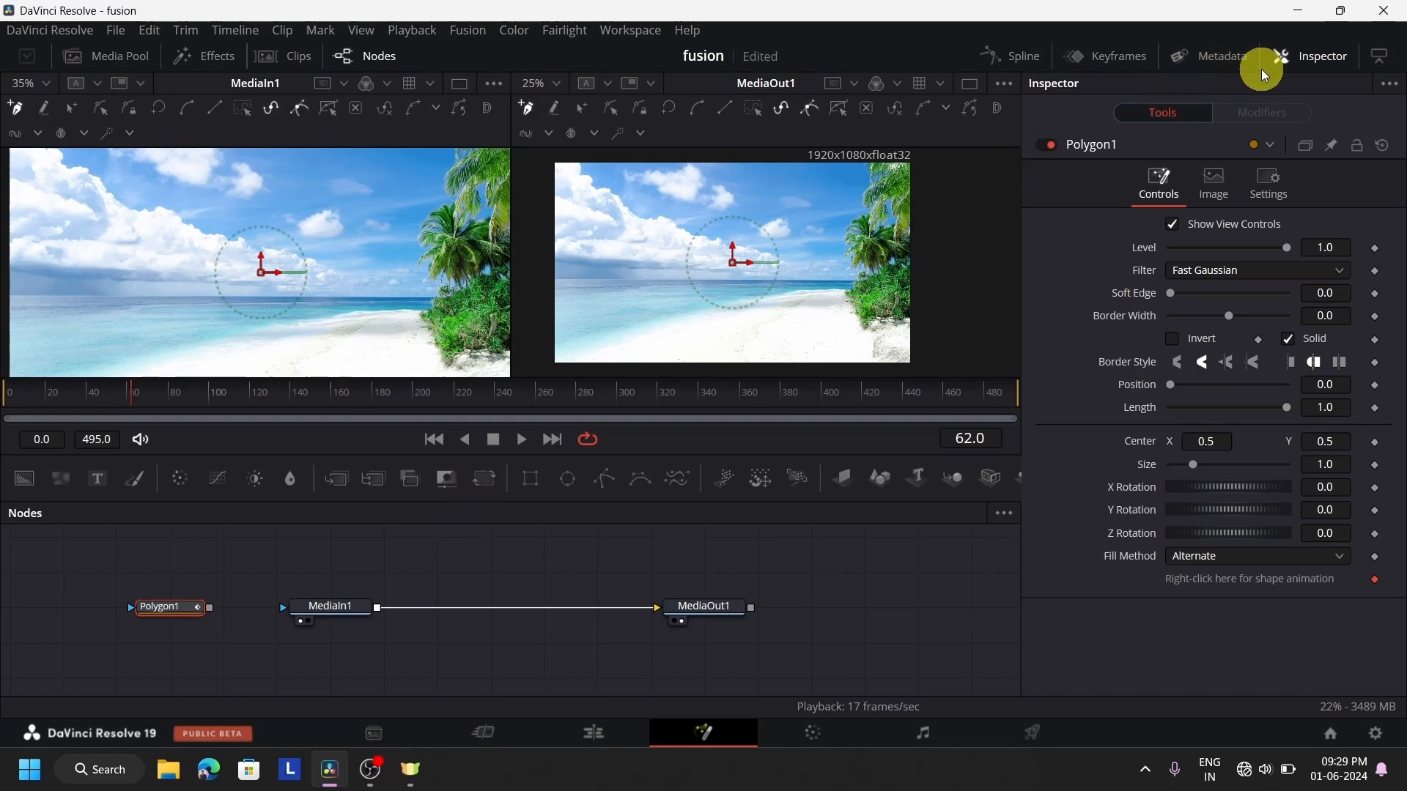
click(1324, 66)
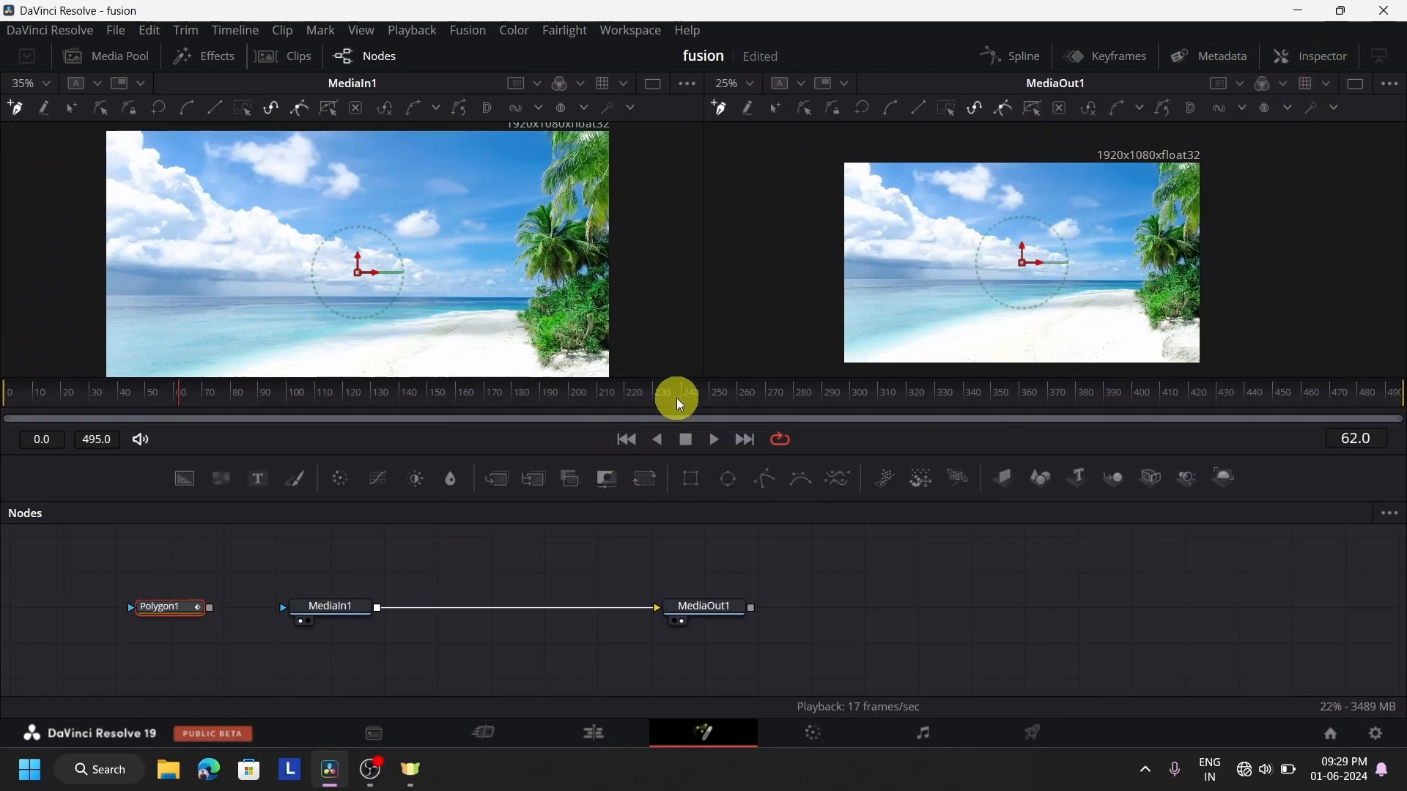
Enlarge the viewers and start the polygon mask in MediaIn1, tracing the near water's edge from the image's bottom-left corner
drag(690, 454, 693, 656)
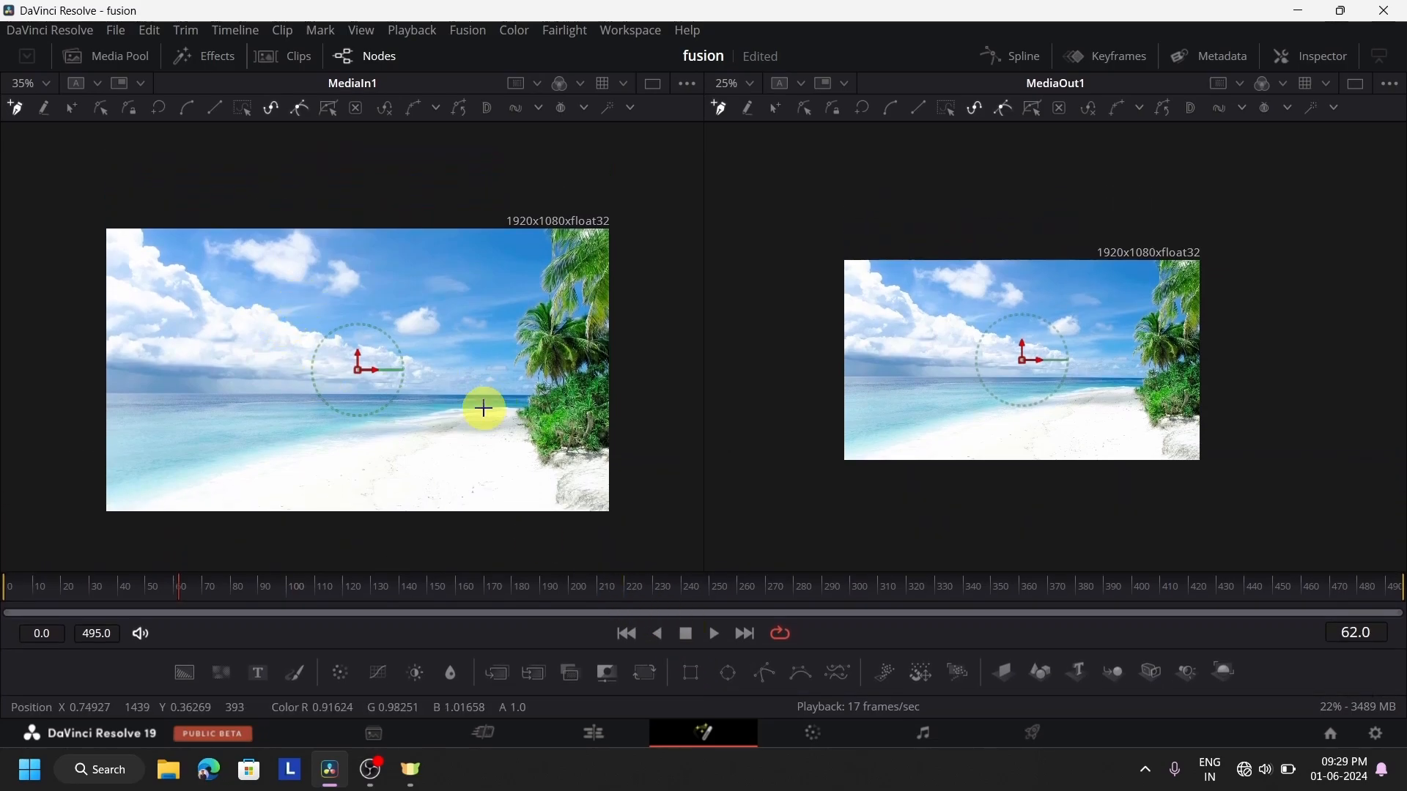
scroll(294, 382, down, 2)
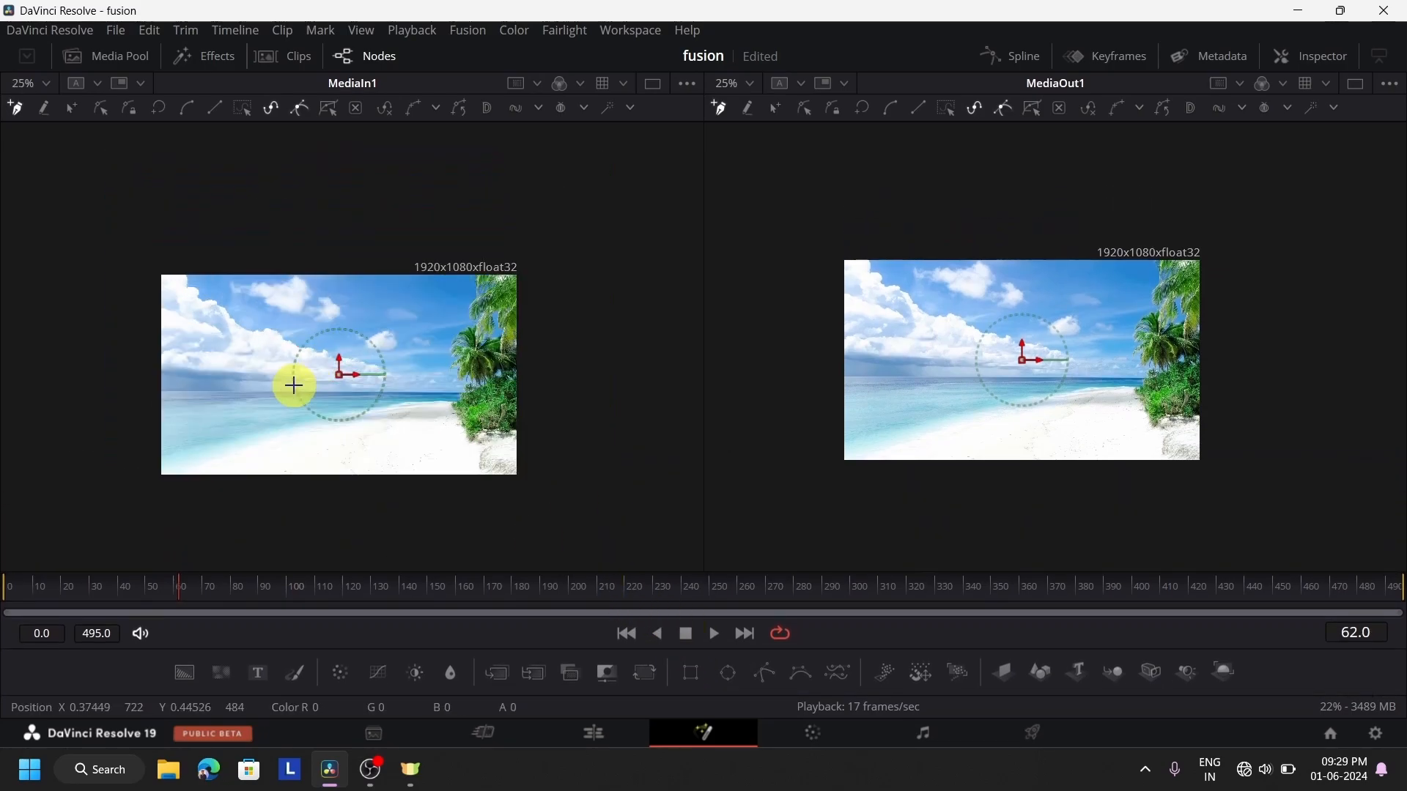
scroll(293, 385, up, 6)
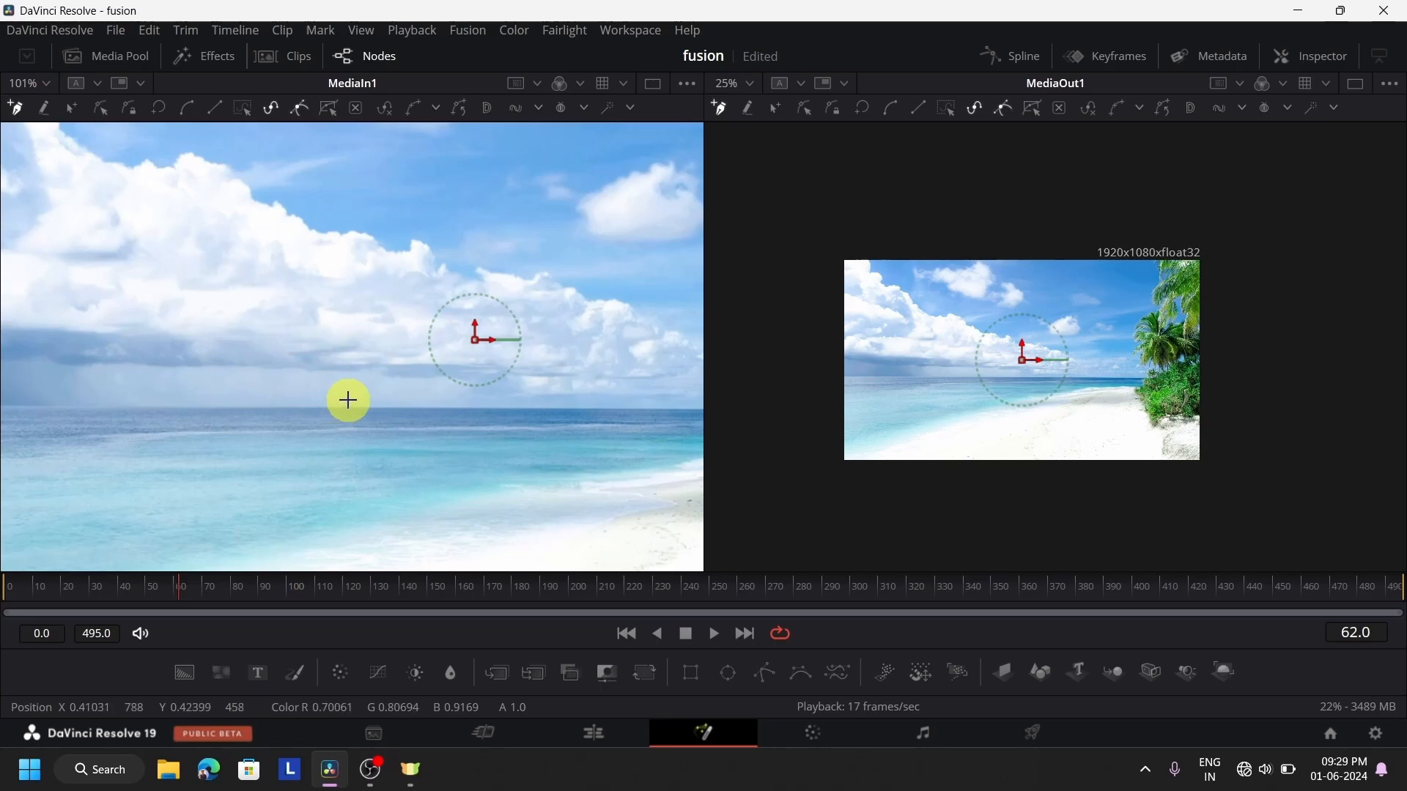
drag(350, 400, 729, 120)
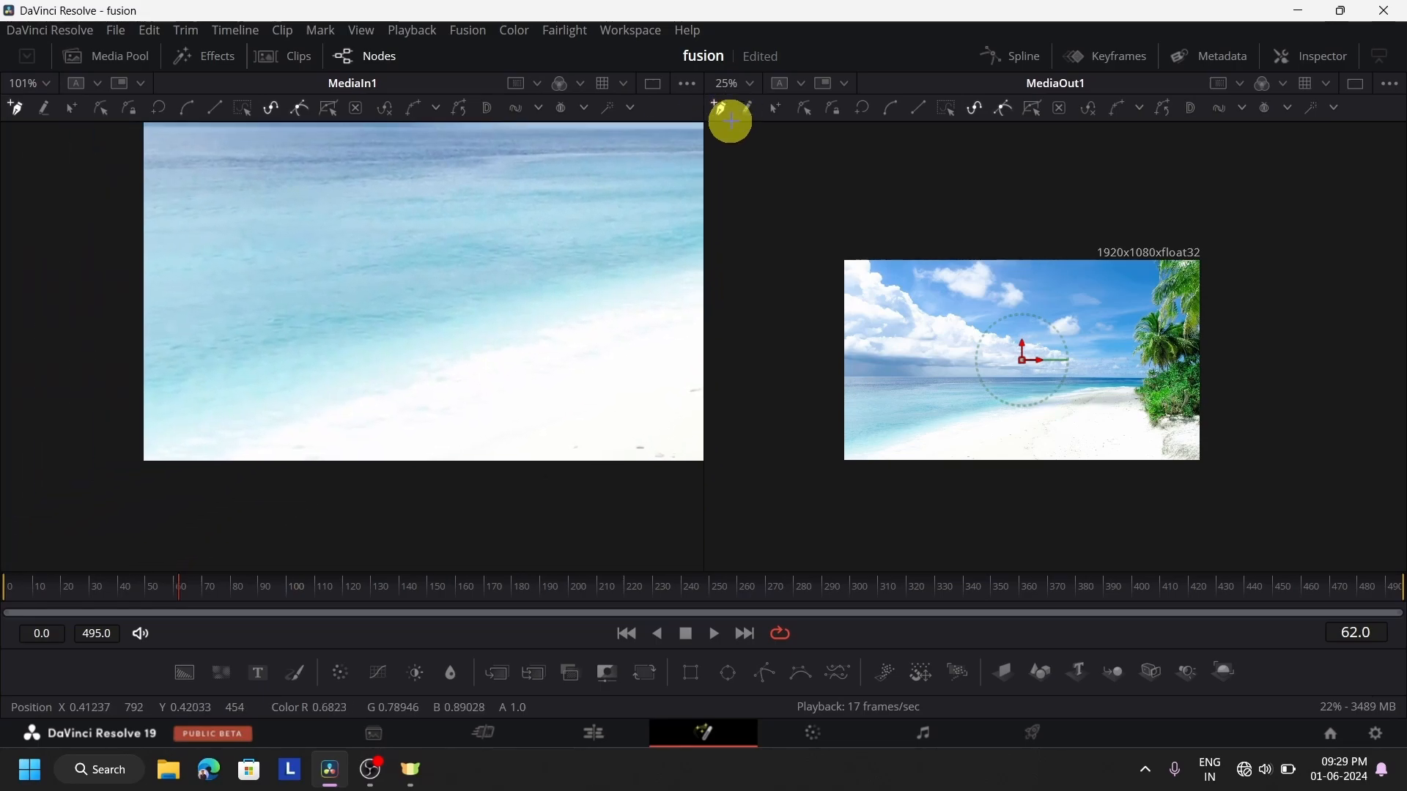
click(148, 462)
drag(222, 450, 228, 443)
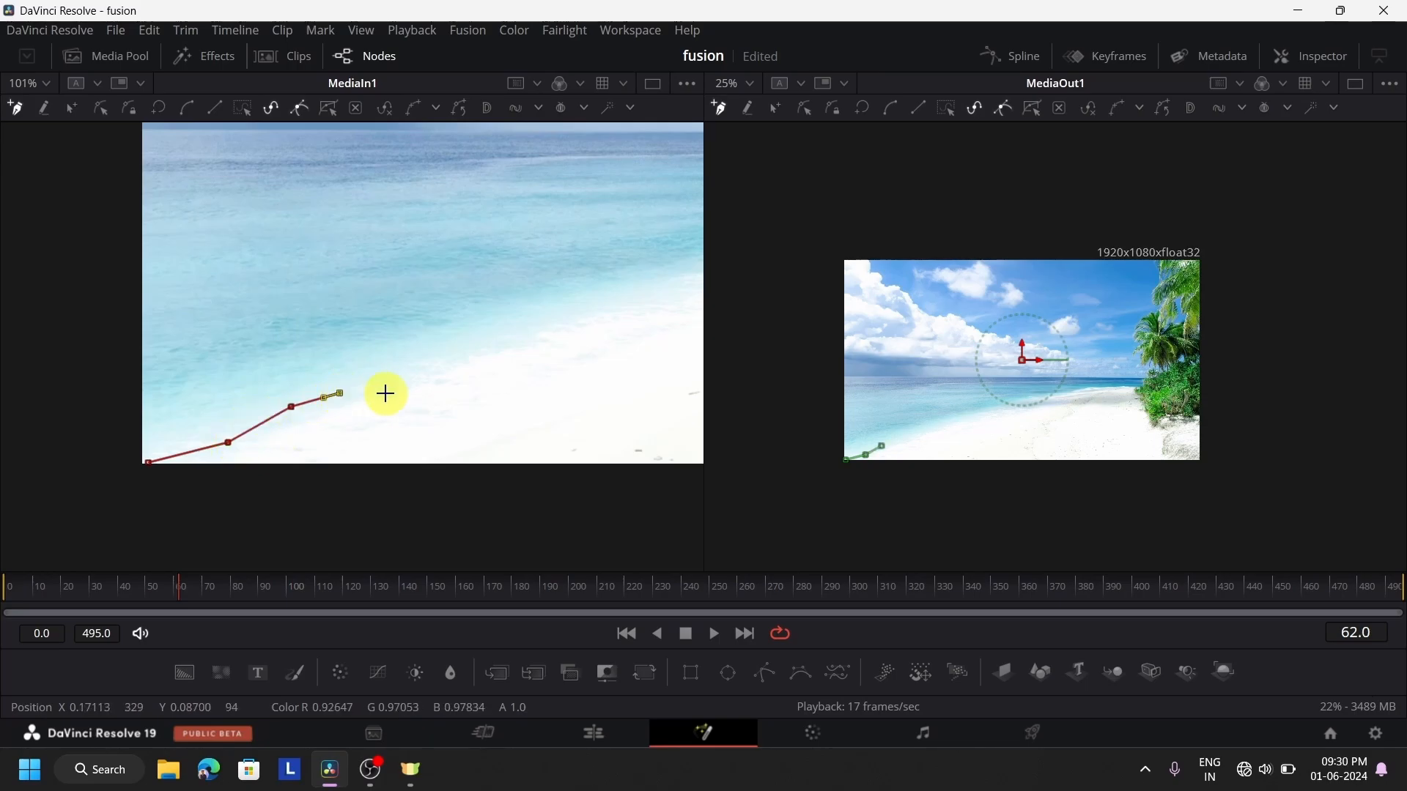
click(448, 367)
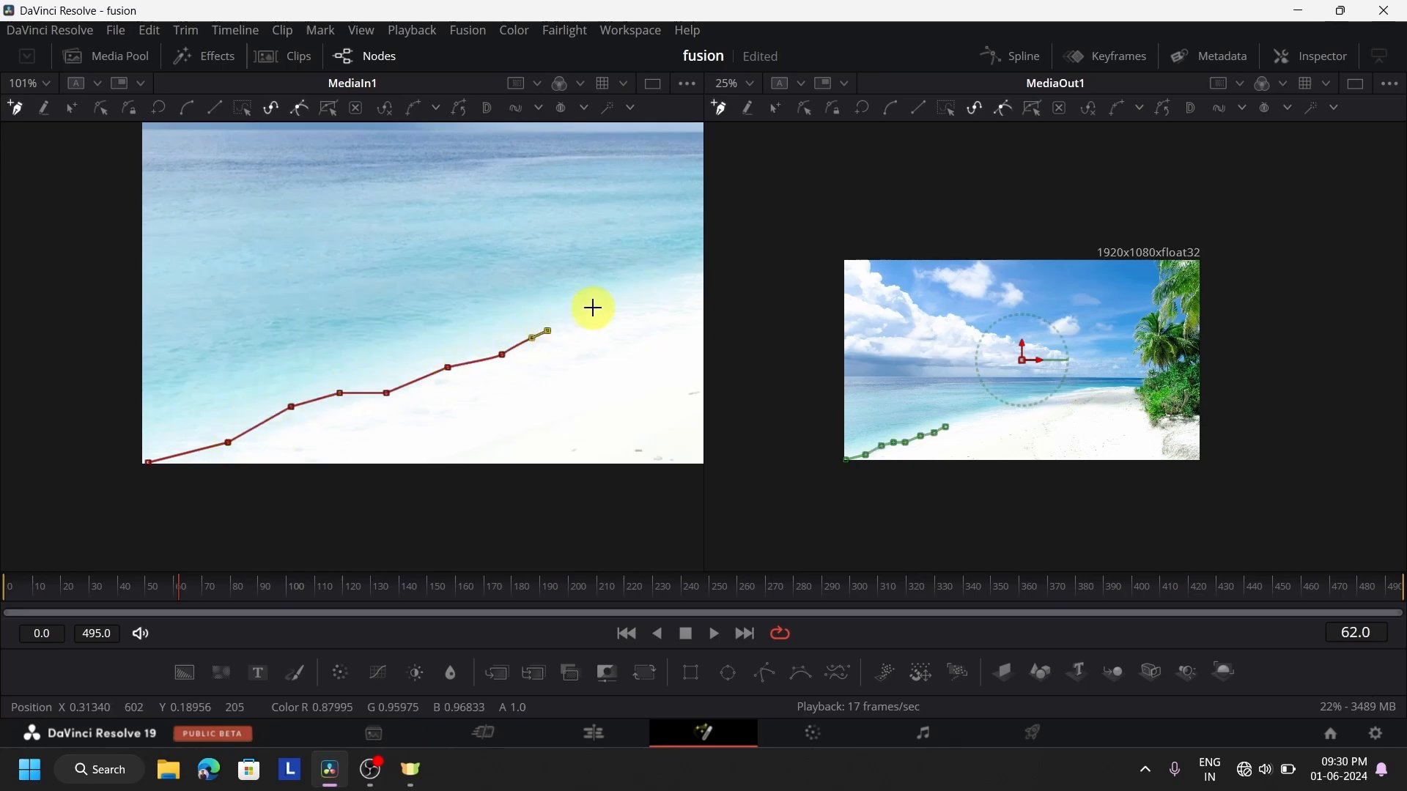
click(680, 276)
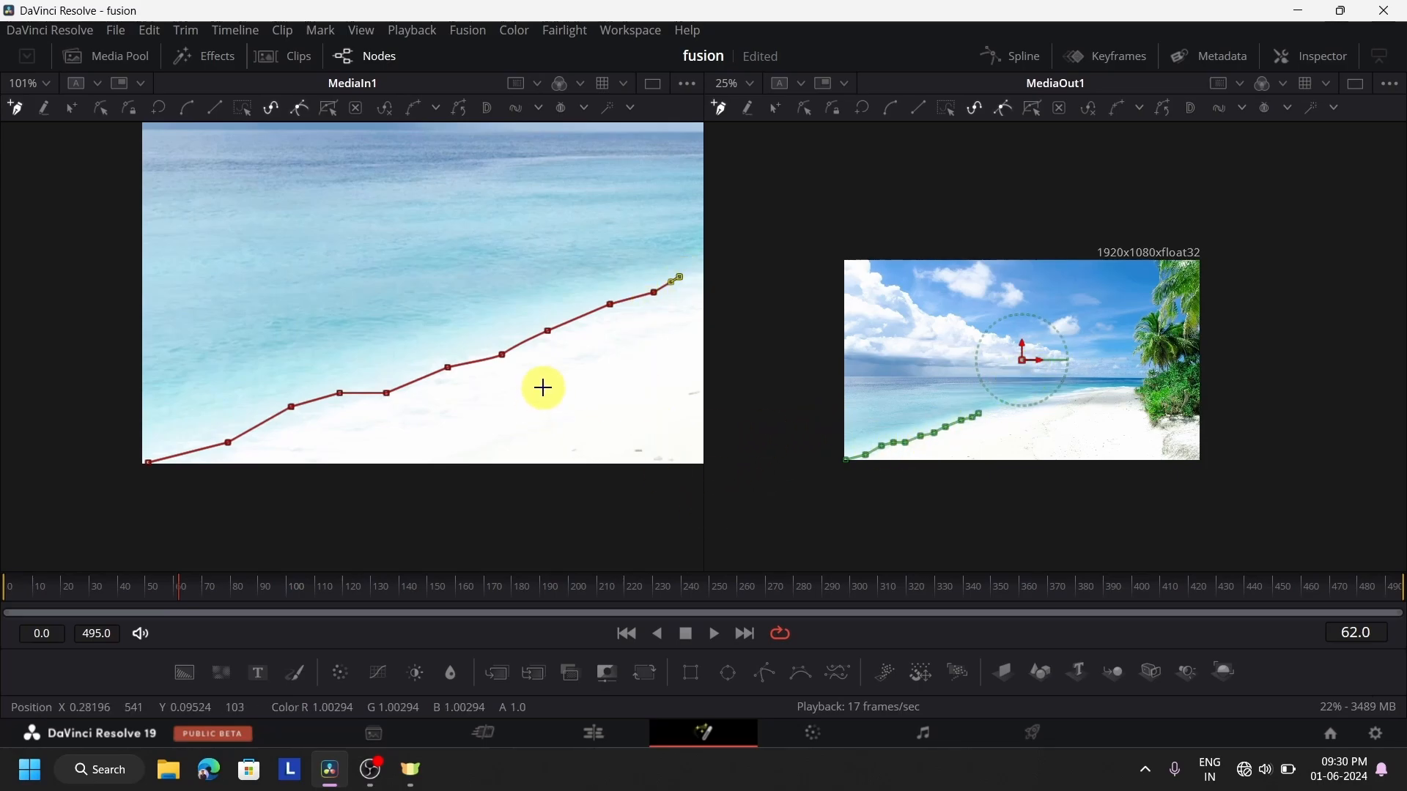
Continue the mask outline to the end of the near shoreline, dip it into the sand, and follow the beach towards the far shore
drag(543, 388, 32, 493)
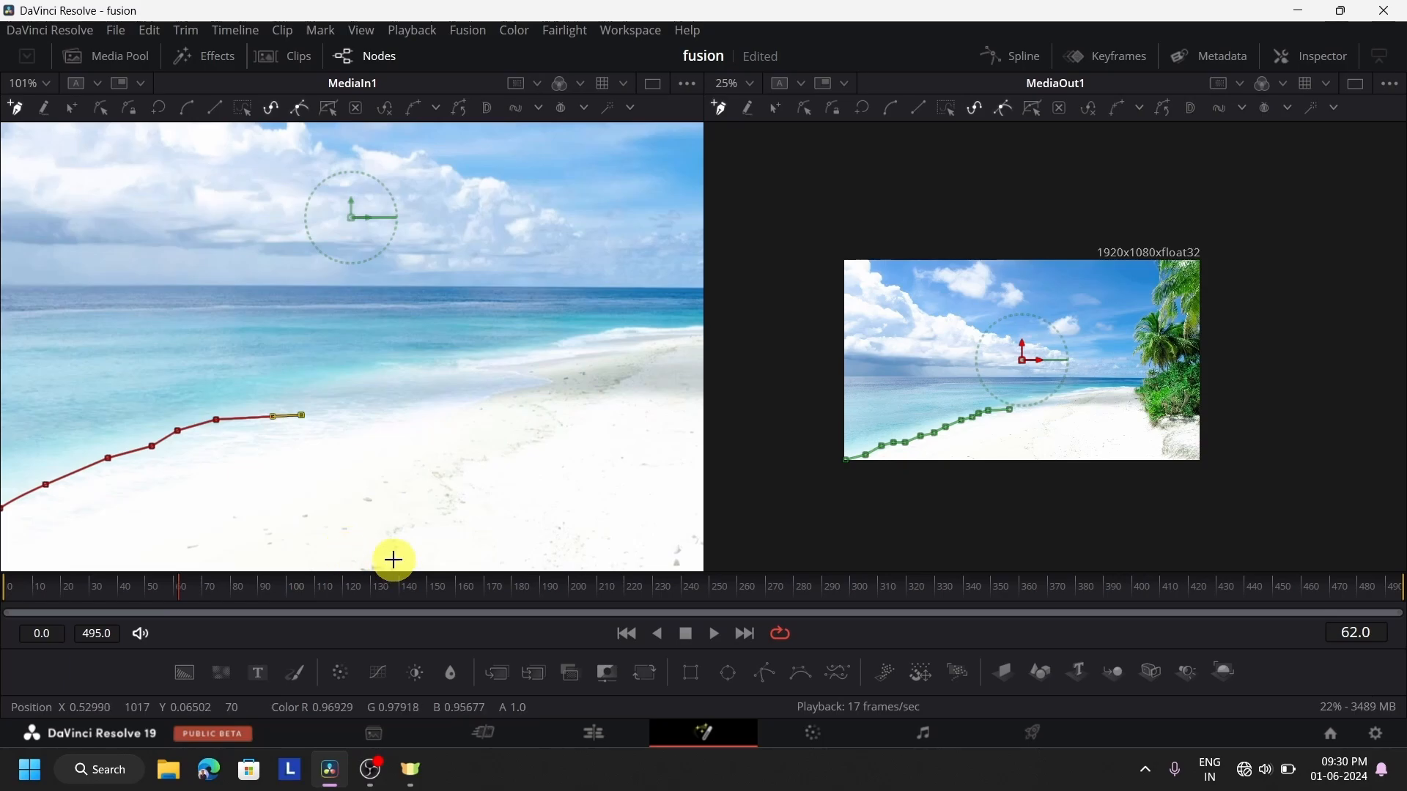
click(307, 419)
click(345, 473)
click(365, 499)
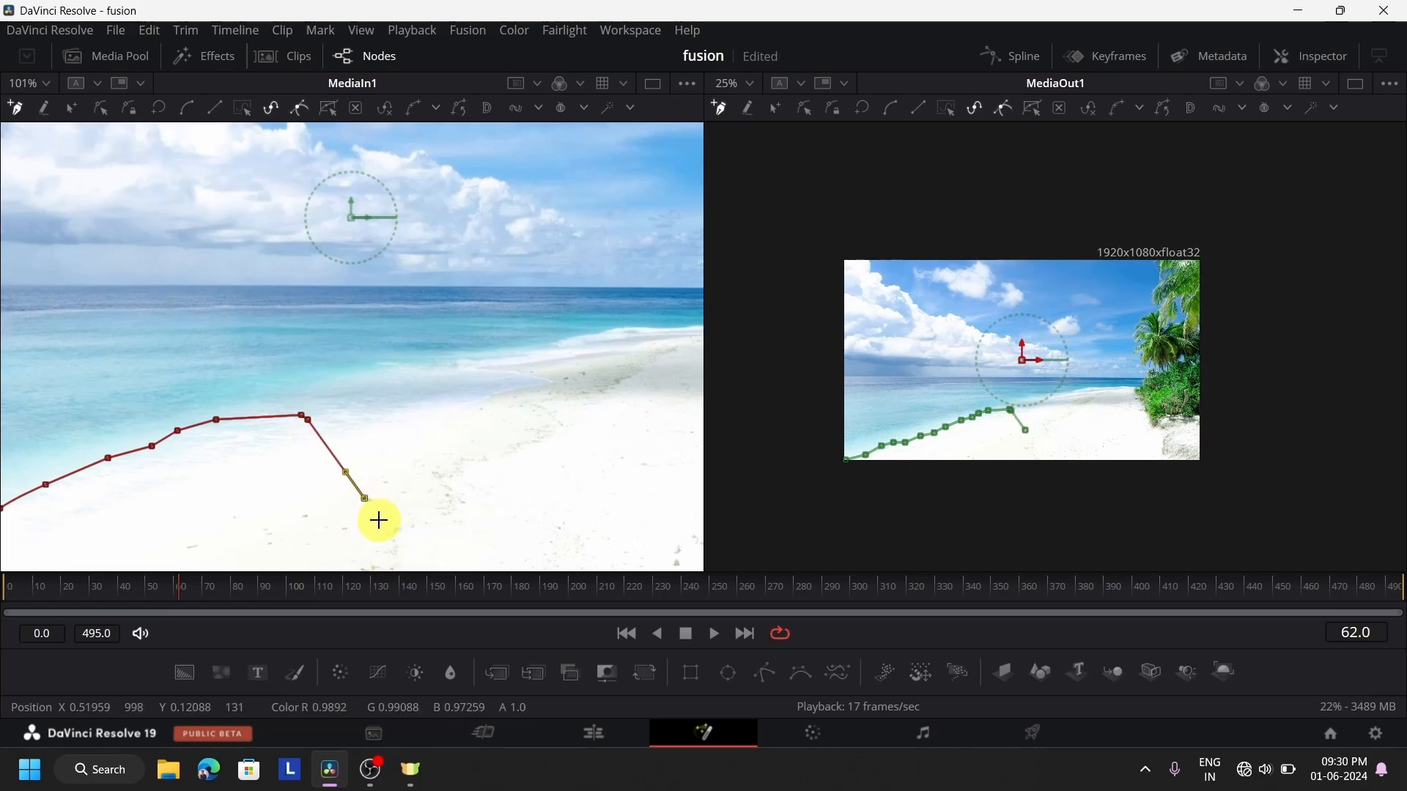
click(416, 525)
click(433, 520)
click(450, 512)
click(442, 483)
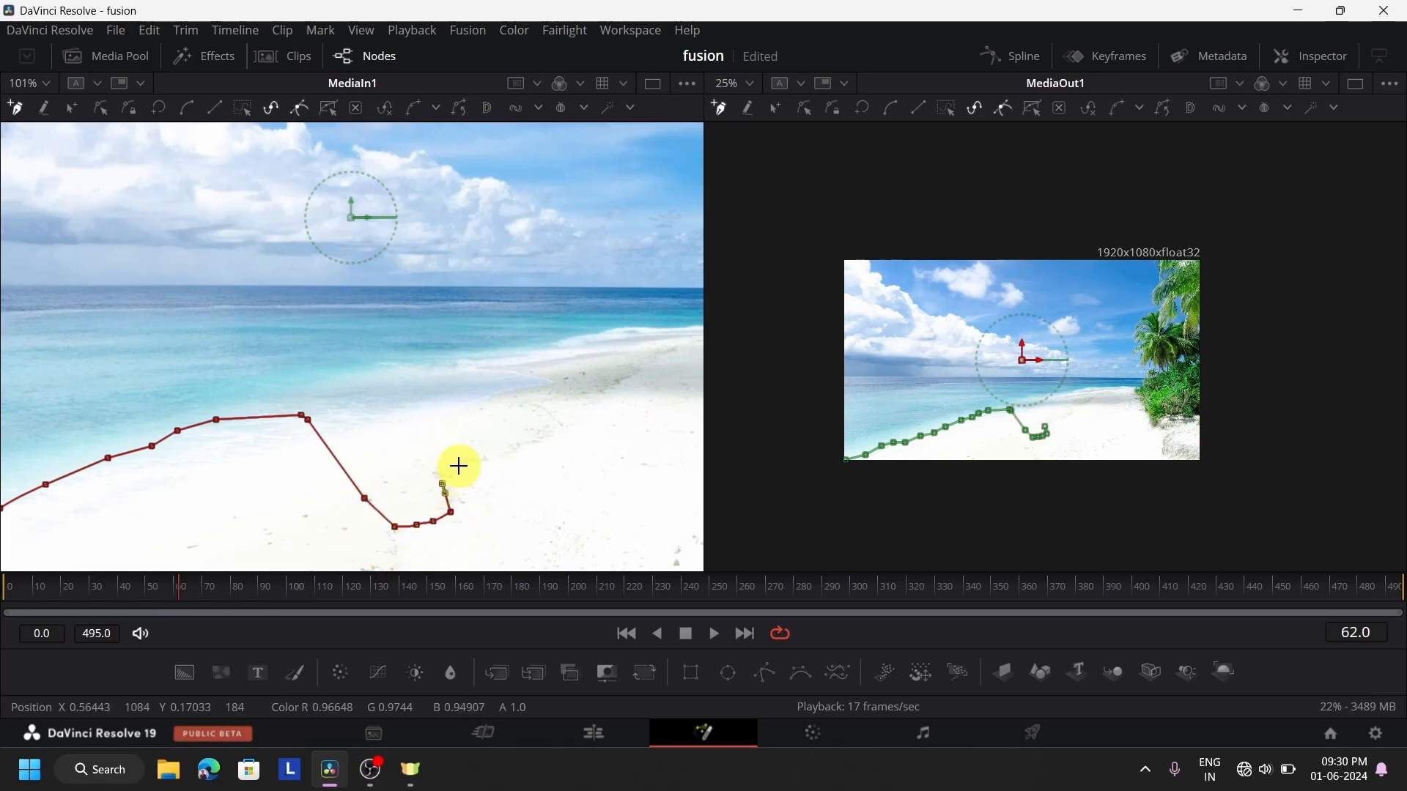
mouse_move(494, 457)
mouse_down()
mouse_move(534, 454)
mouse_move(562, 428)
mouse_move(559, 395)
mouse_move(595, 394)
mouse_move(628, 377)
mouse_up()
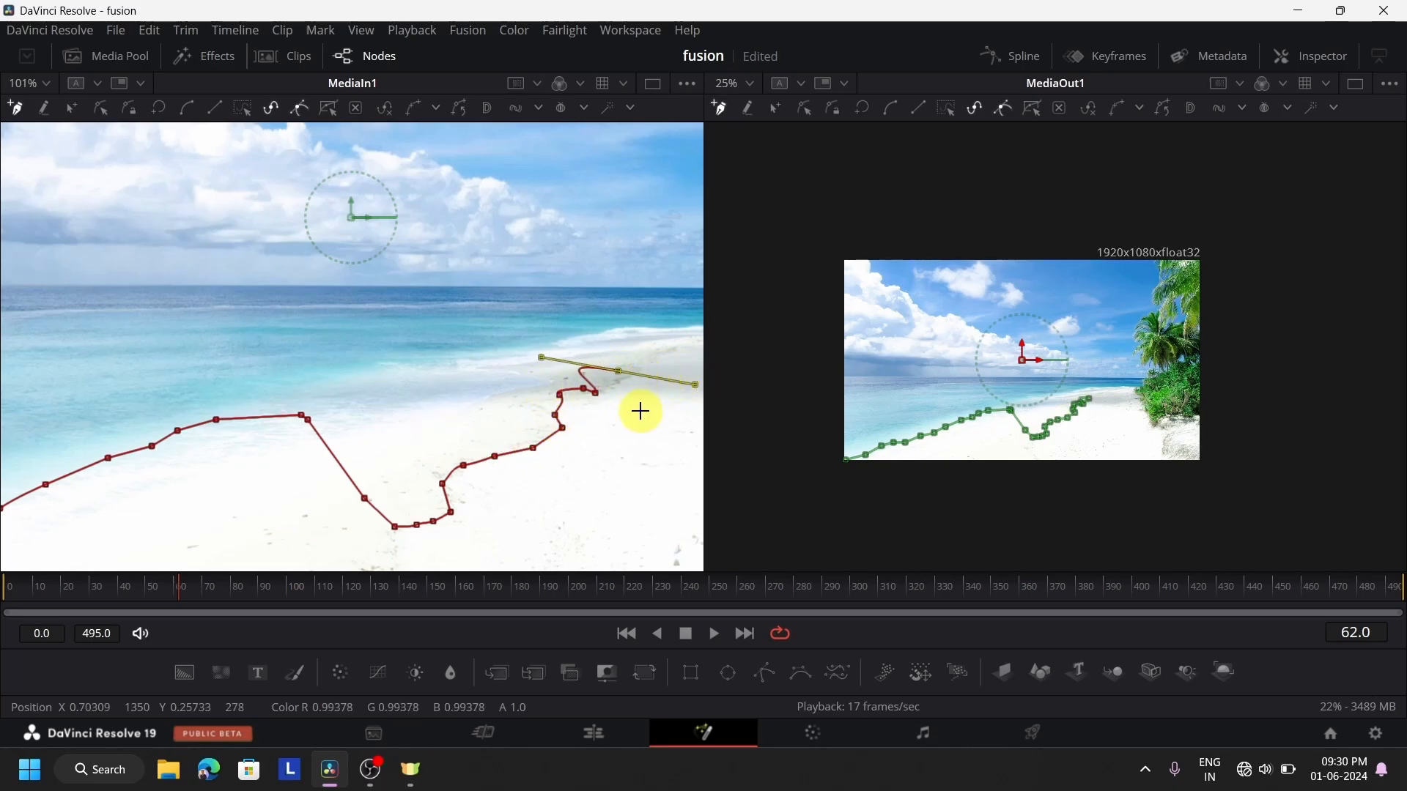
Extend the mask outline across the sand towards the bushes, and up beside them to the sea horizon
drag(641, 411, 295, 474)
click(313, 465)
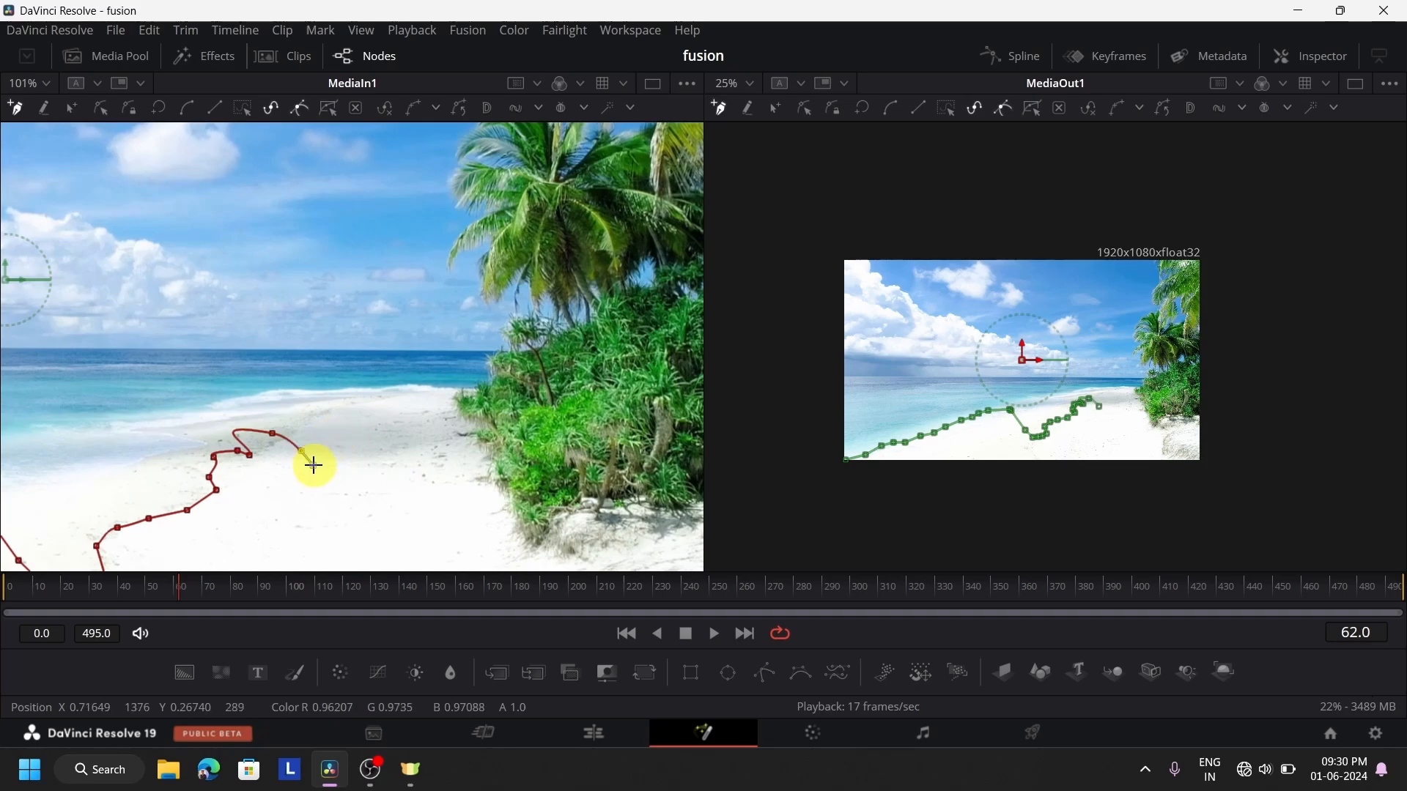
click(367, 463)
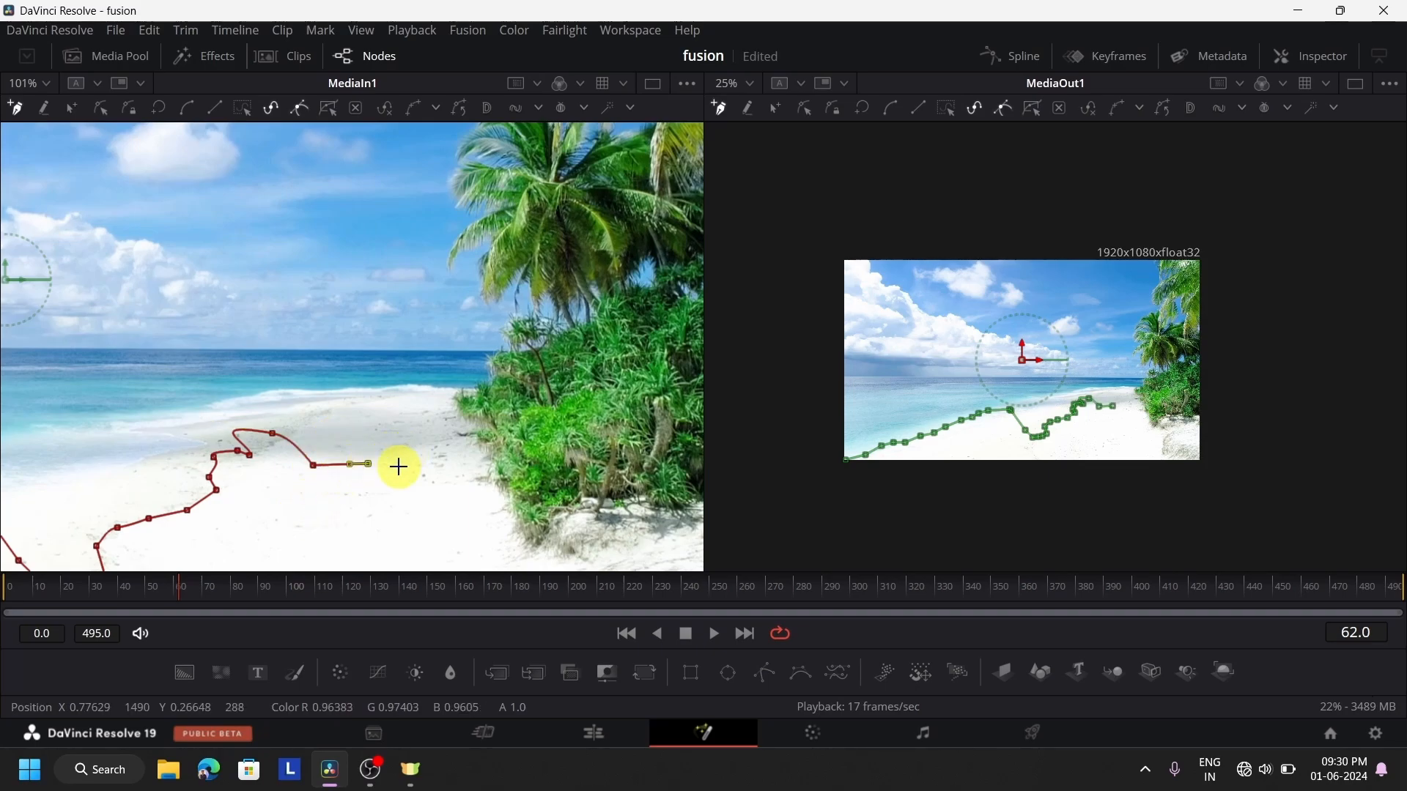
click(395, 466)
click(440, 444)
click(440, 402)
click(432, 360)
click(465, 345)
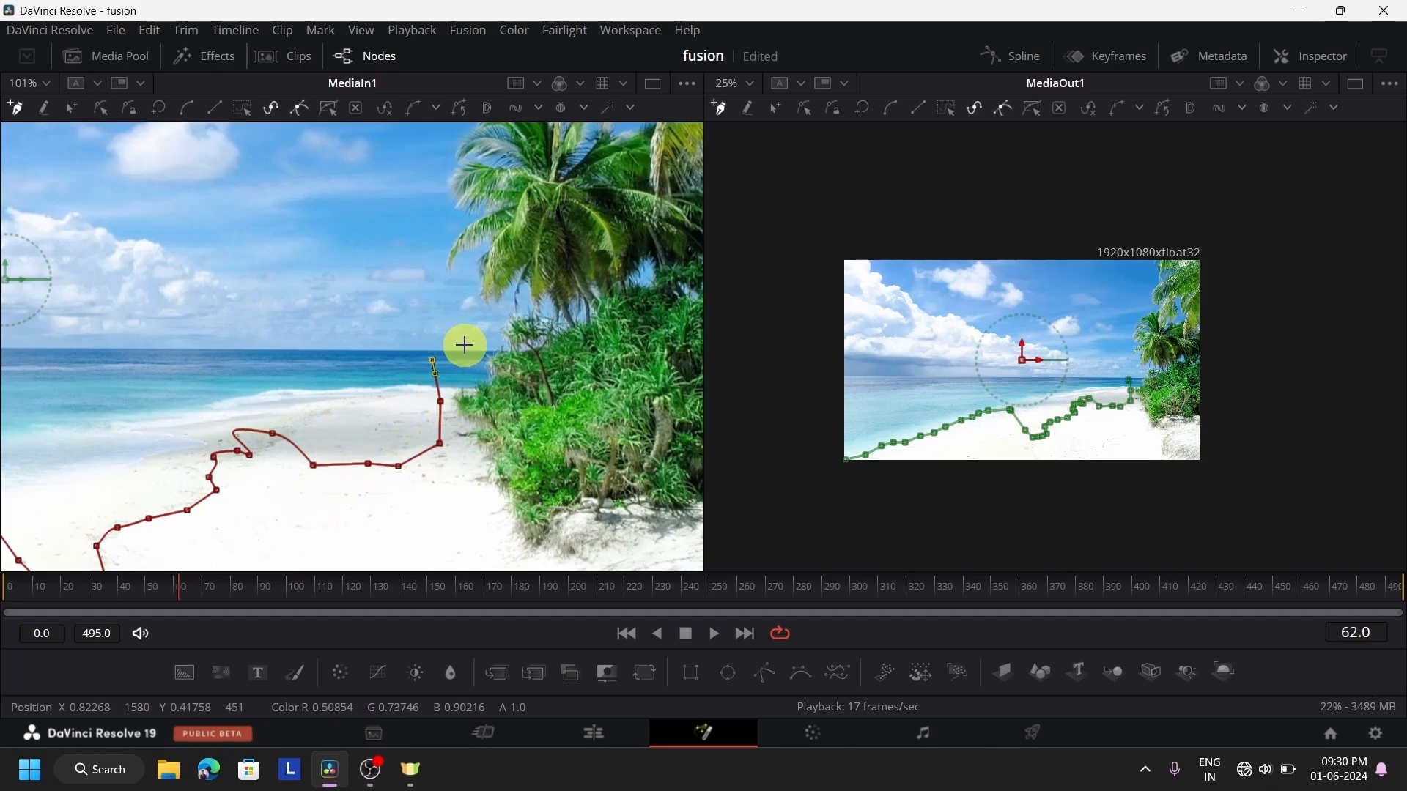
Trace the mask around the top of the bushes and loosely along the outer fronds of the lower palm tree
click(510, 314)
click(467, 304)
click(466, 268)
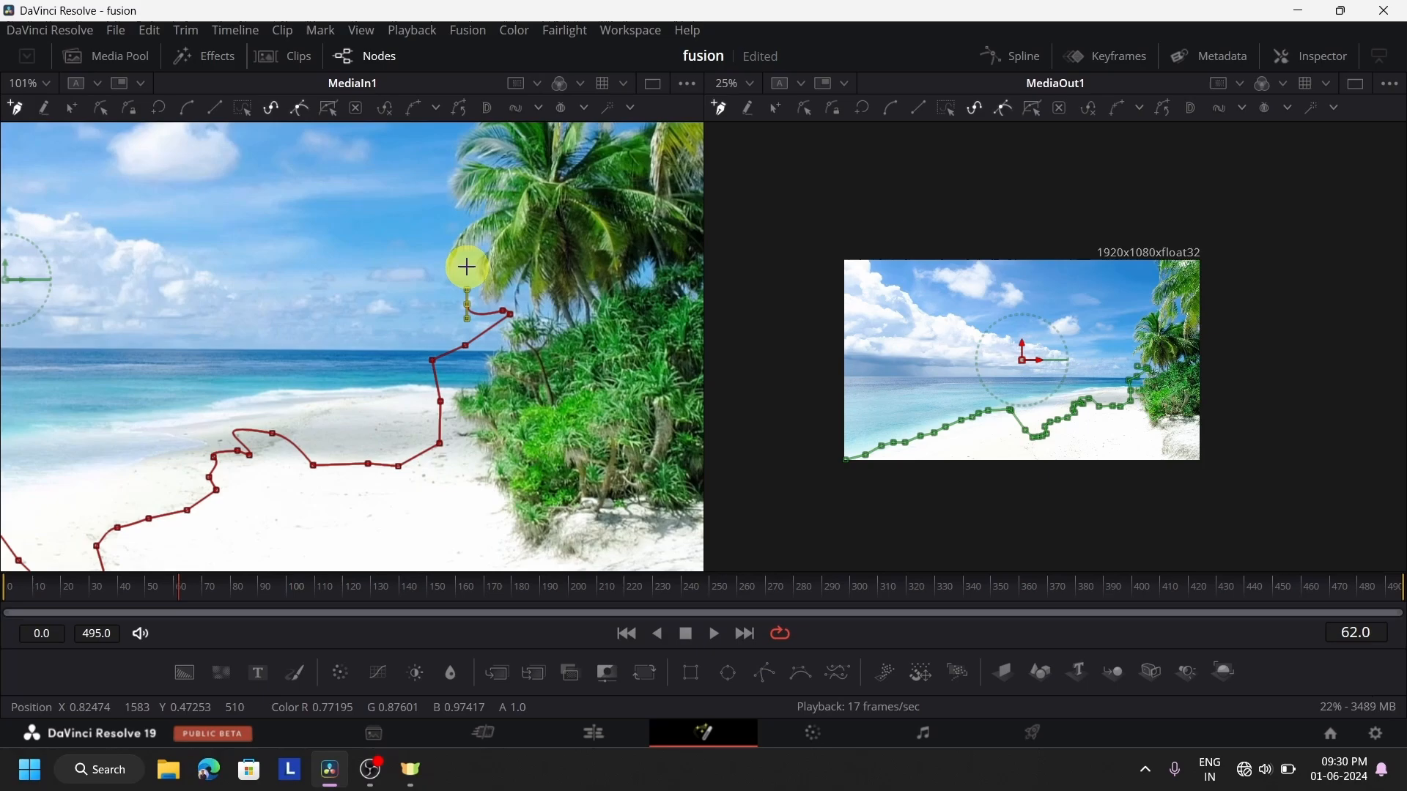
click(430, 277)
click(437, 240)
click(466, 216)
click(449, 211)
click(430, 177)
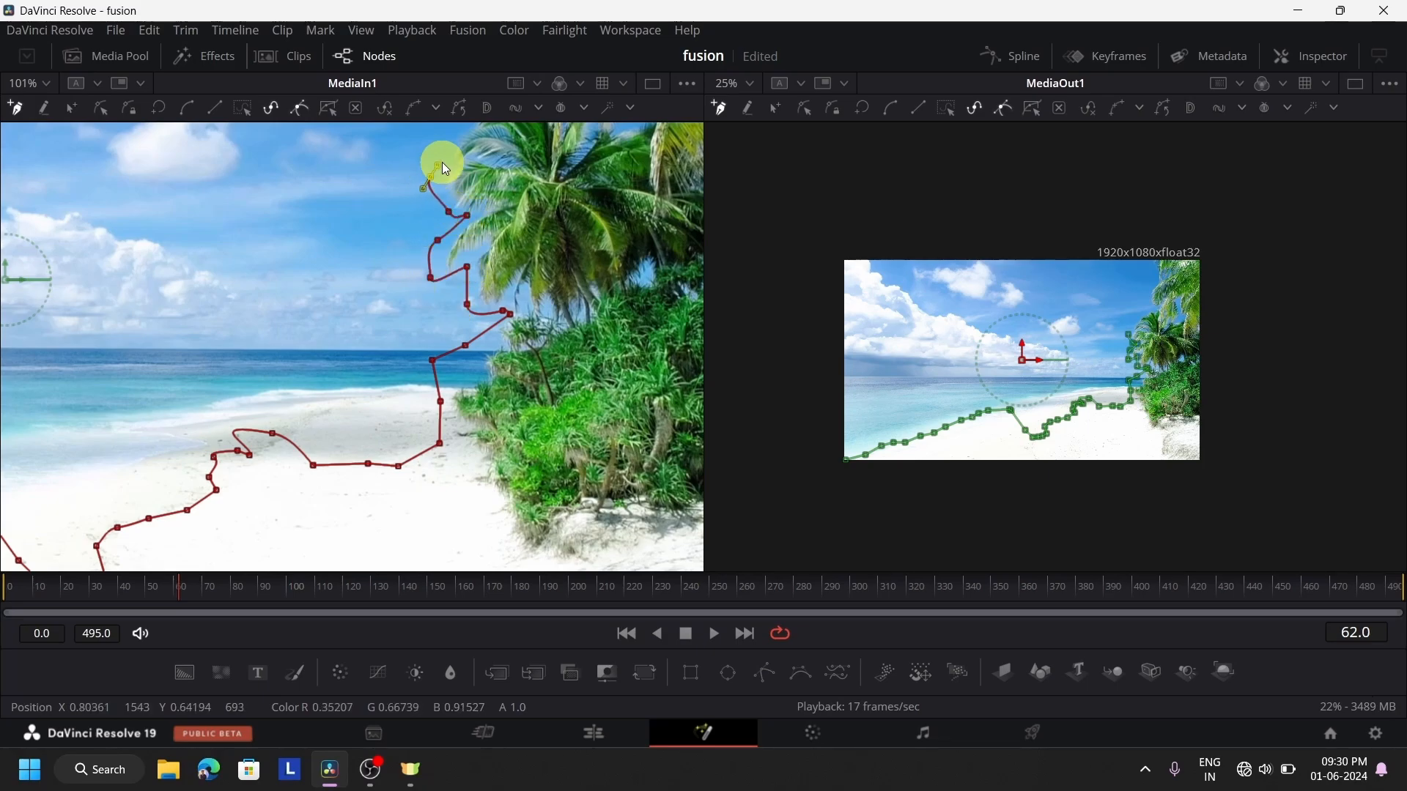
Carry the mask outline around the lower palm's upper fronds as far as its crown
drag(485, 298, 469, 500)
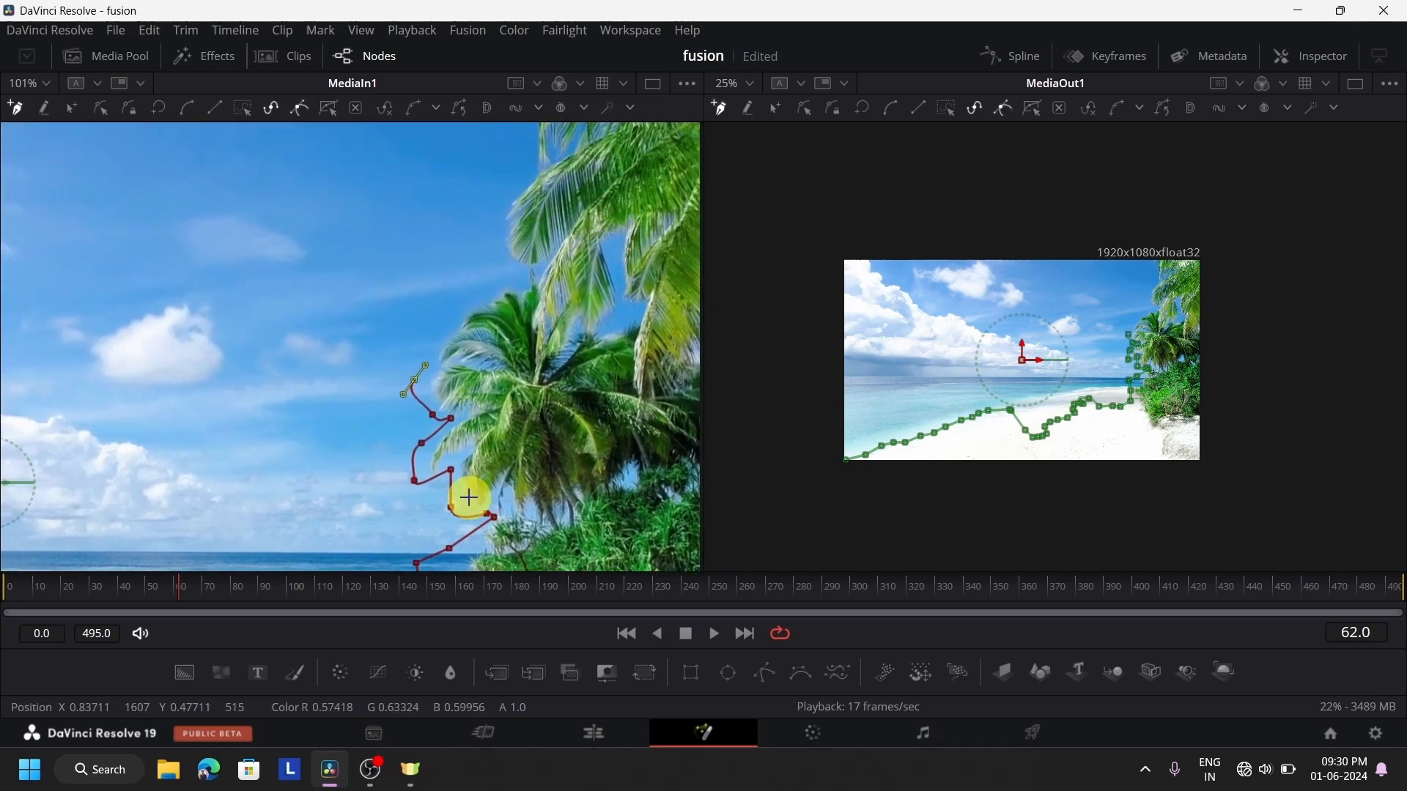
click(432, 367)
click(417, 341)
click(450, 330)
click(462, 327)
click(453, 293)
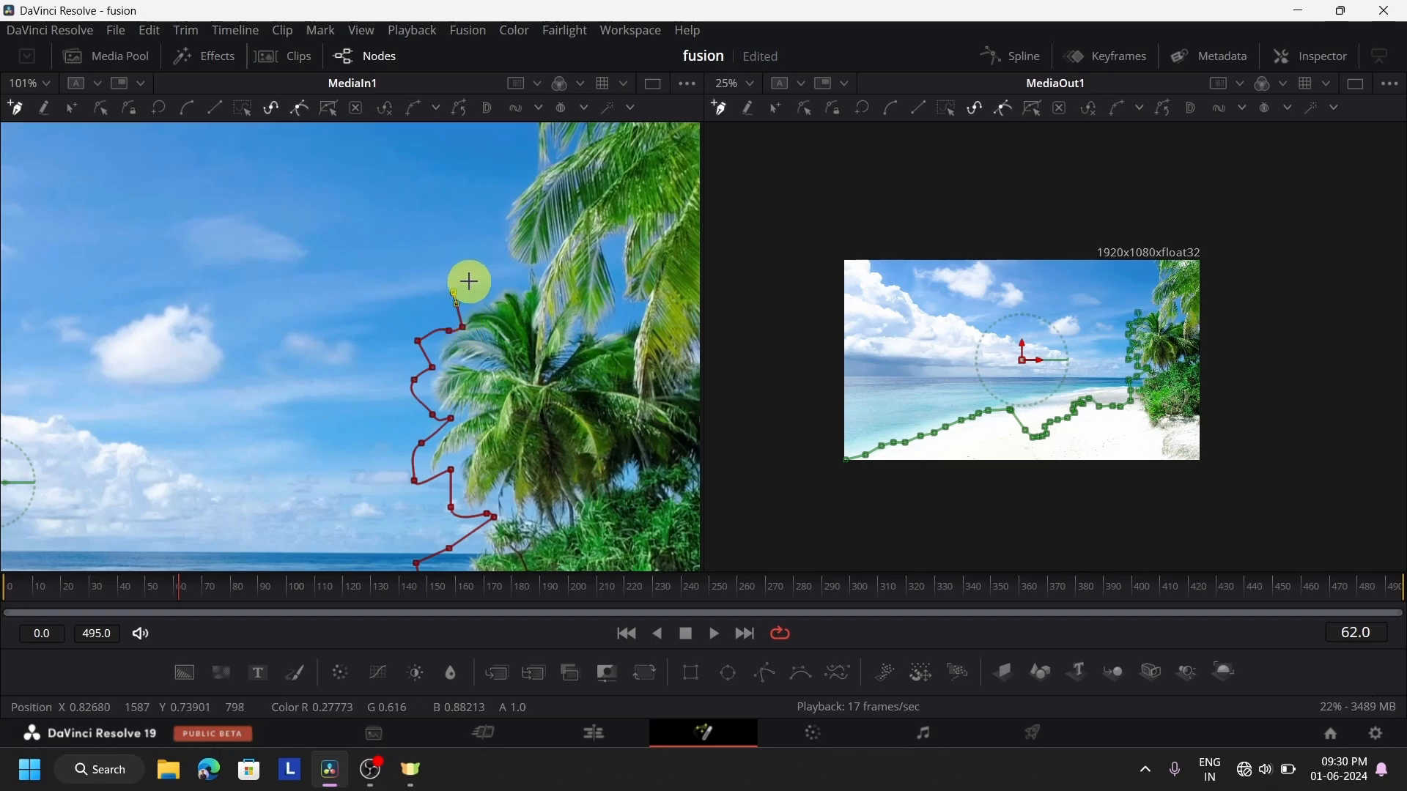
click(477, 282)
click(510, 291)
Trace the mask along the taller palm's outer fronds and past the image's top edge
click(493, 259)
click(470, 233)
click(505, 196)
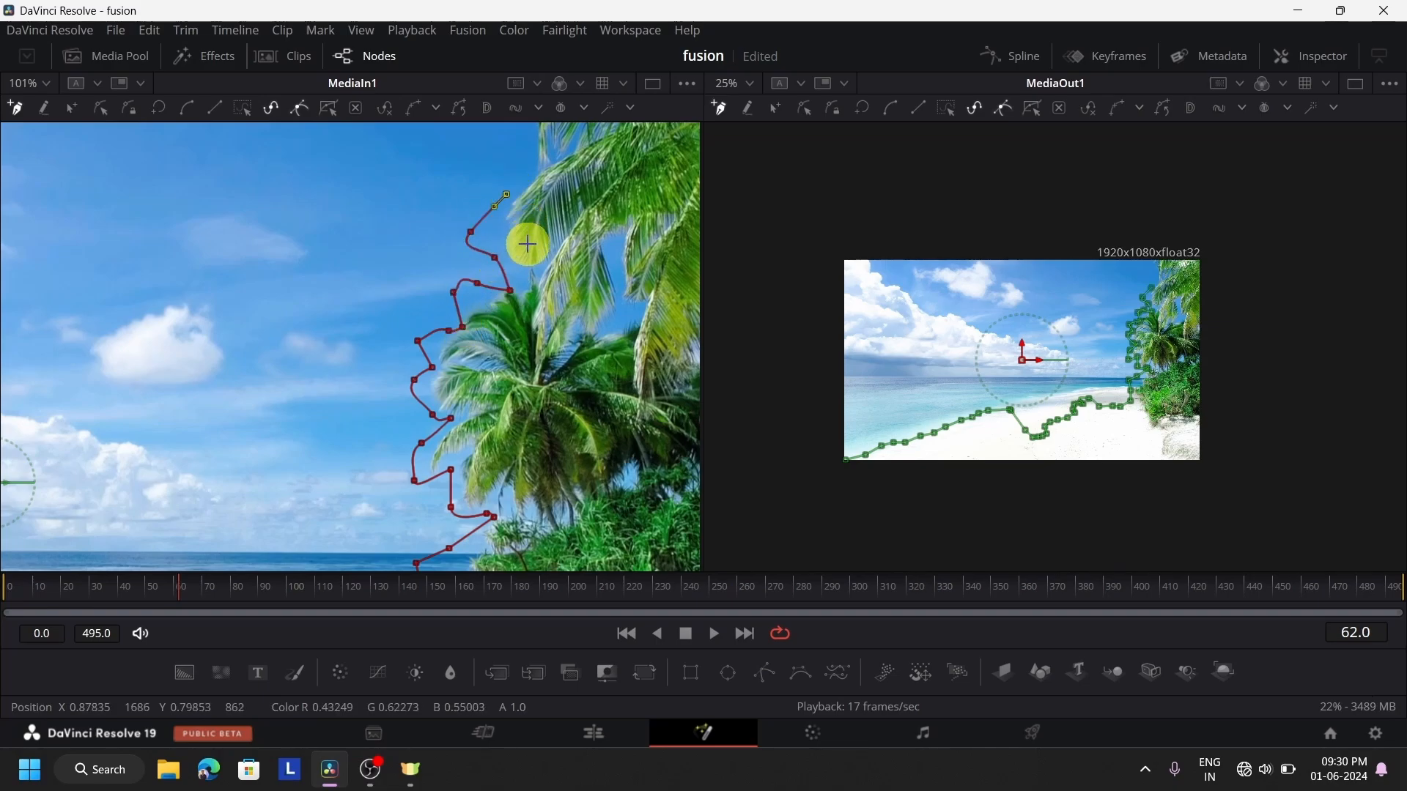
drag(521, 236, 513, 386)
click(492, 325)
click(488, 297)
click(518, 275)
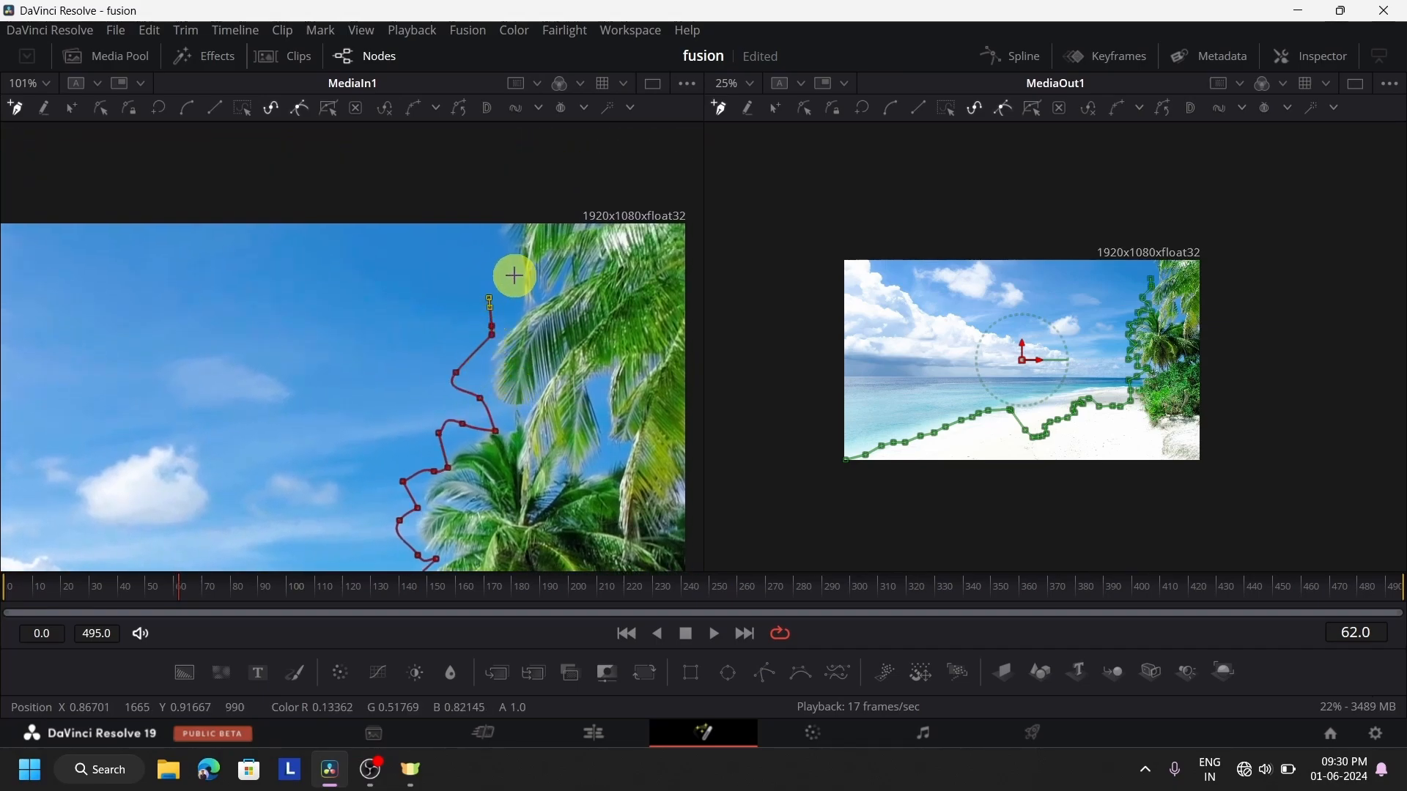
click(508, 235)
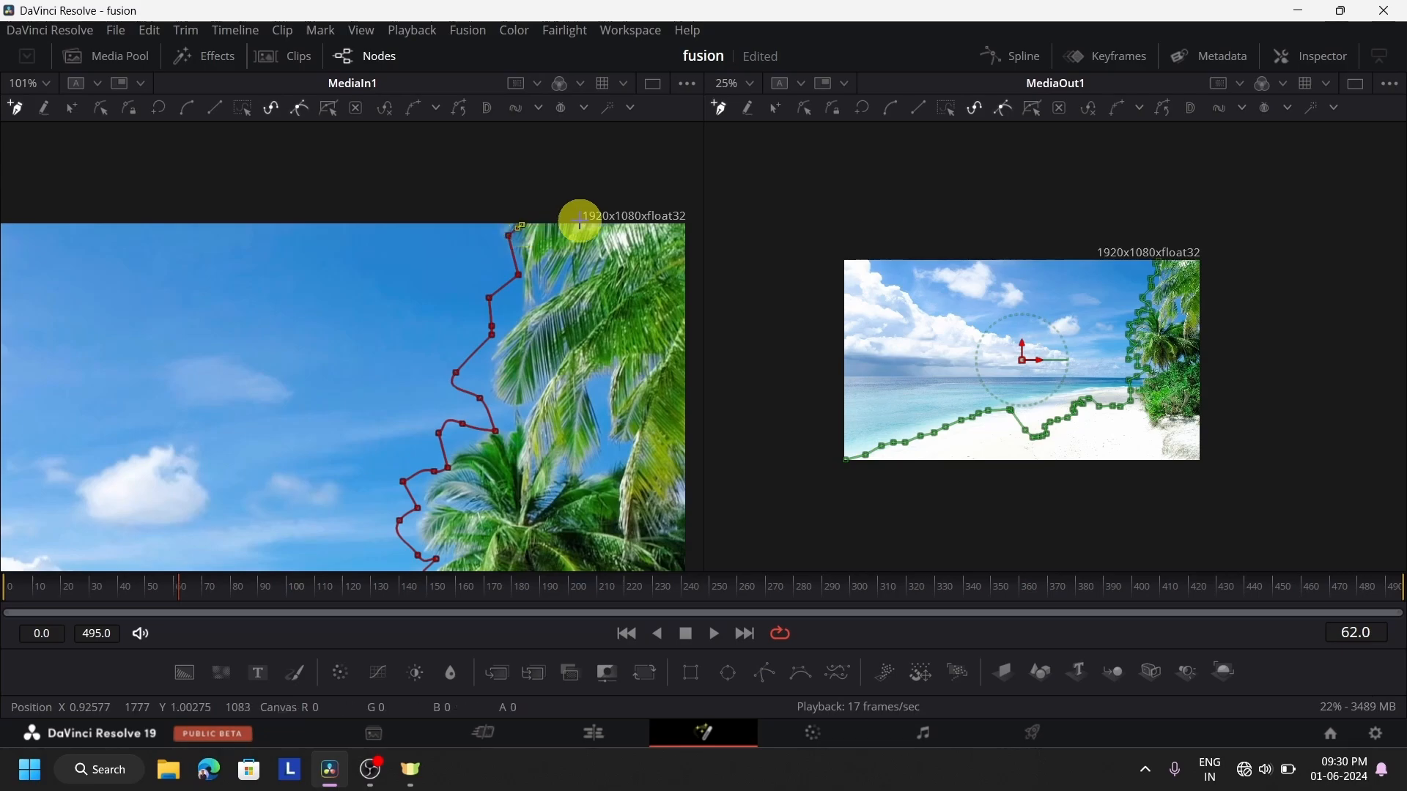
click(544, 208)
scroll(694, 337, down, 10)
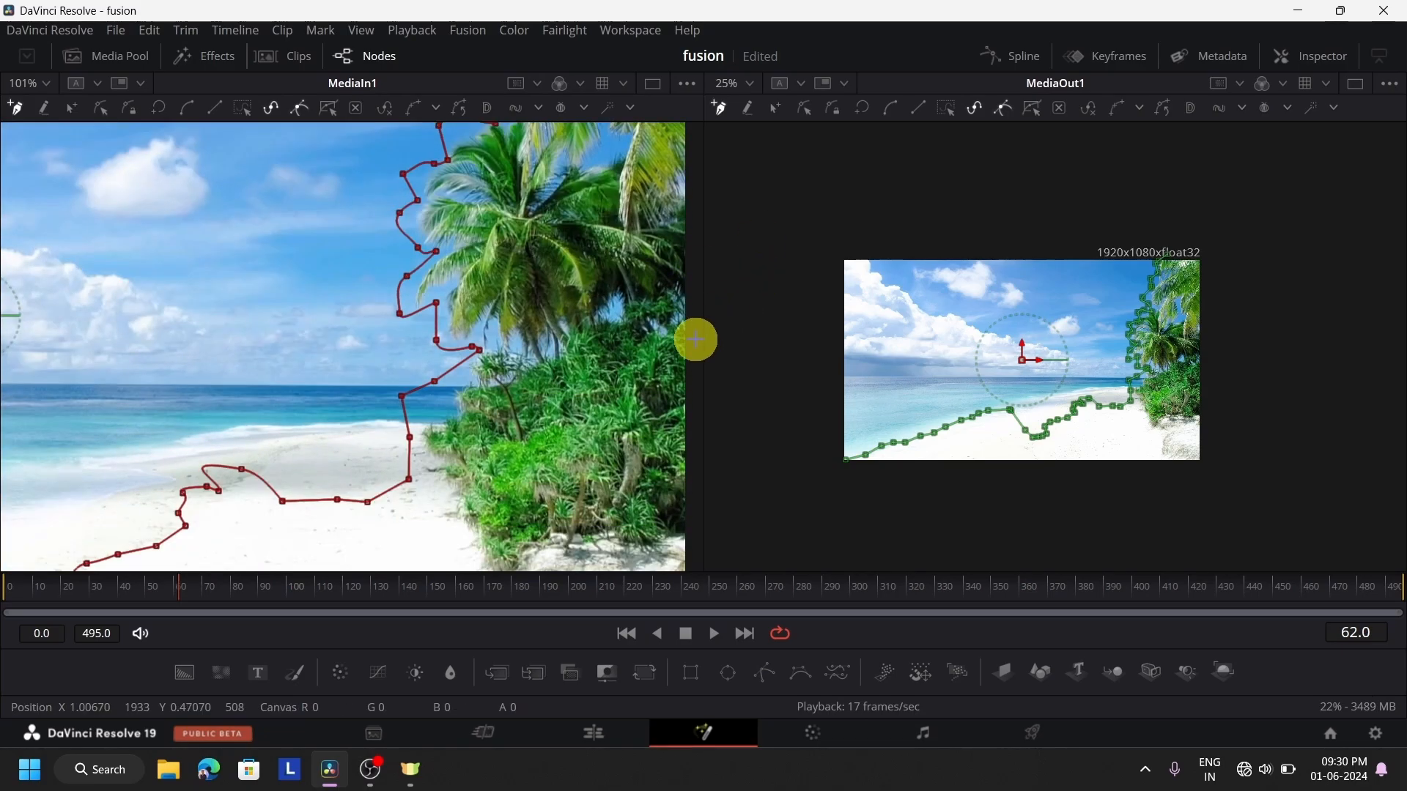
click(681, 464)
scroll(685, 533, up, 3)
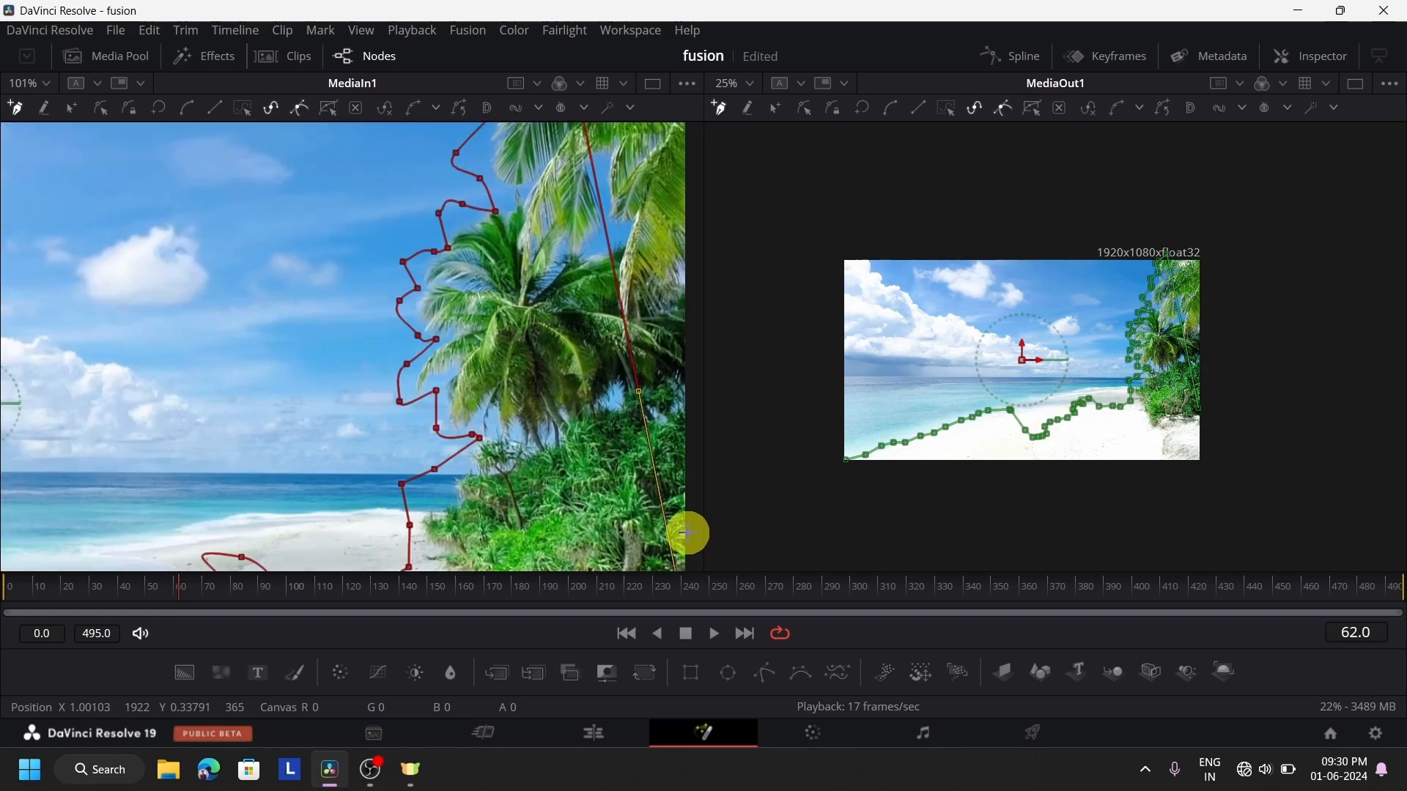
scroll(684, 528, down, 1)
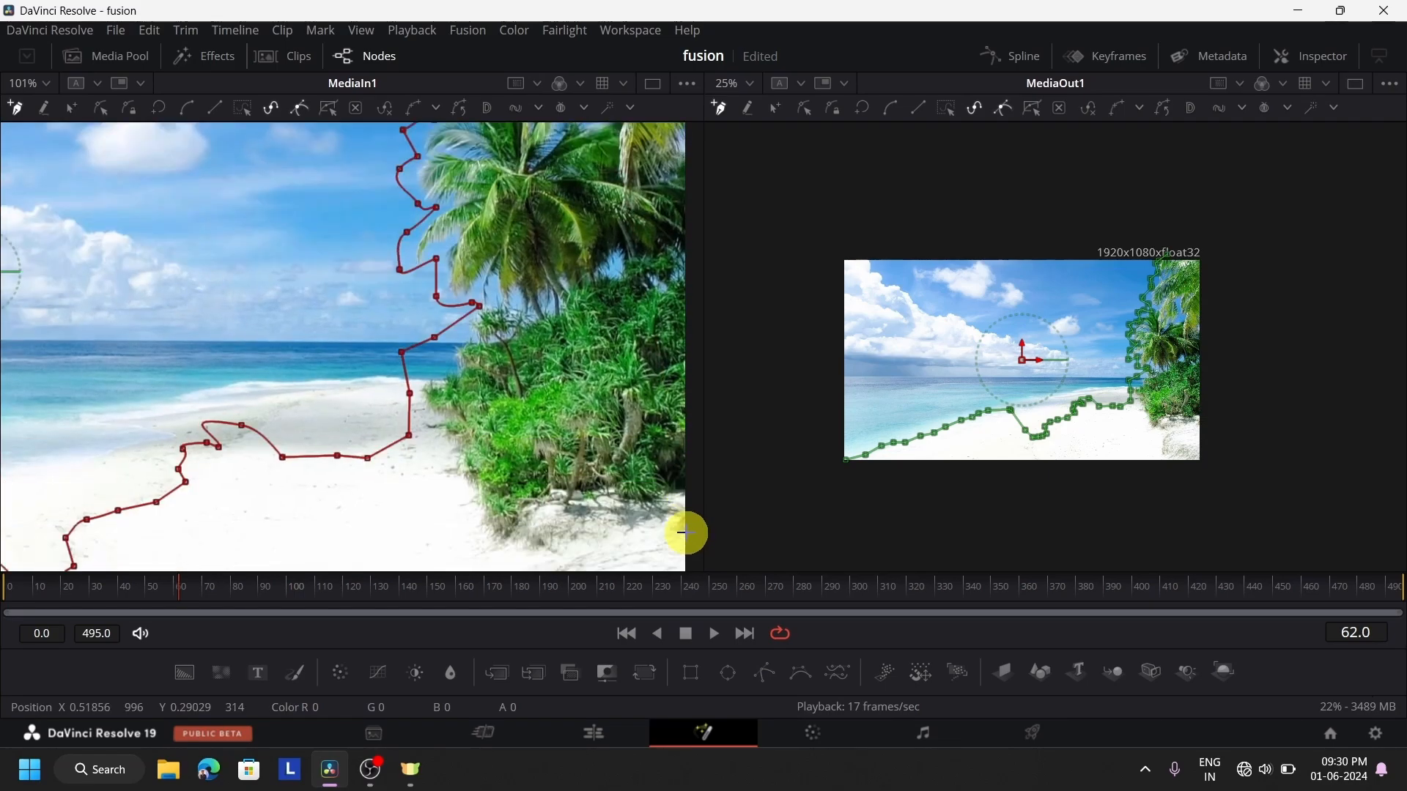
Carry the mask outline around the outside of the image's top-right corner and down its right side, widening the MediaIn1 viewer
scroll(681, 533, up, 5)
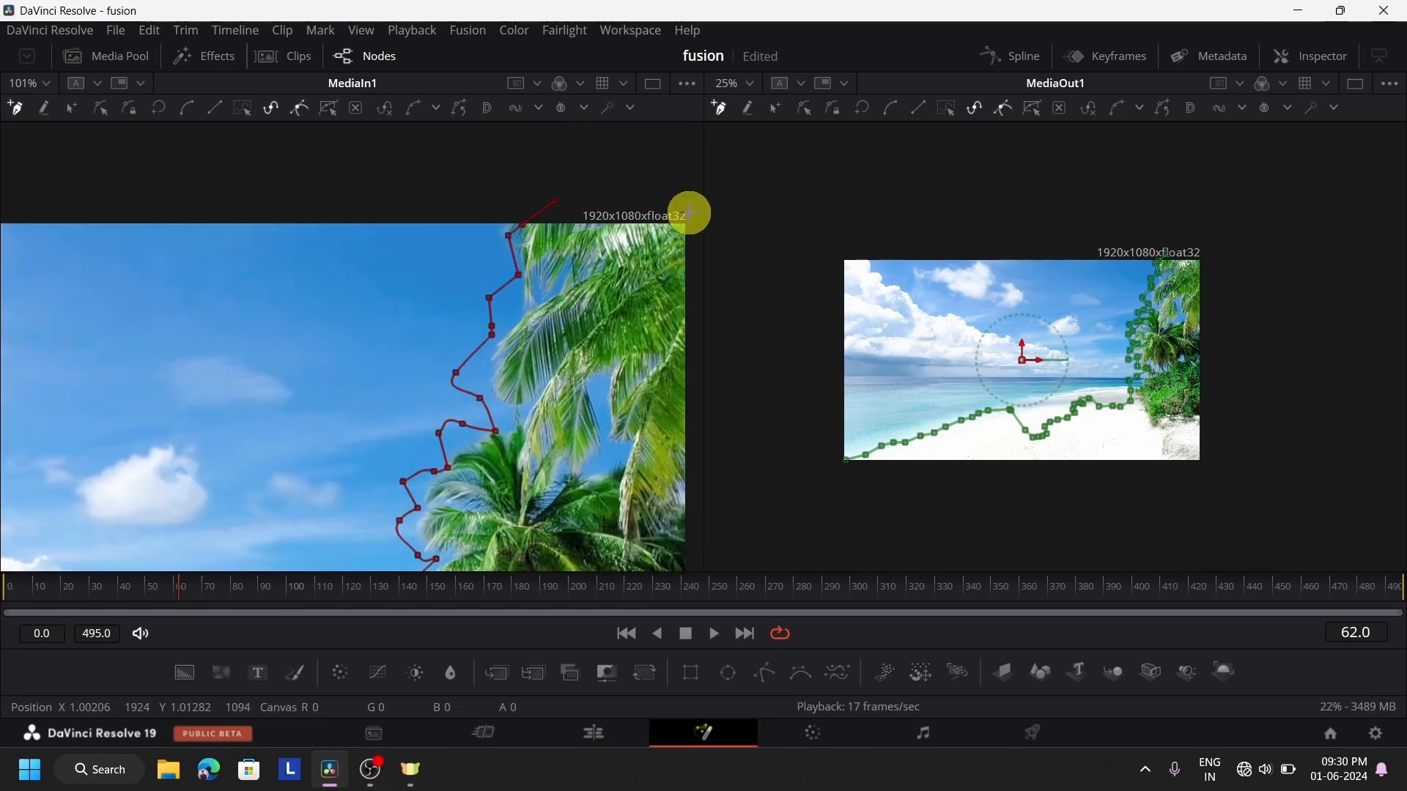
click(693, 211)
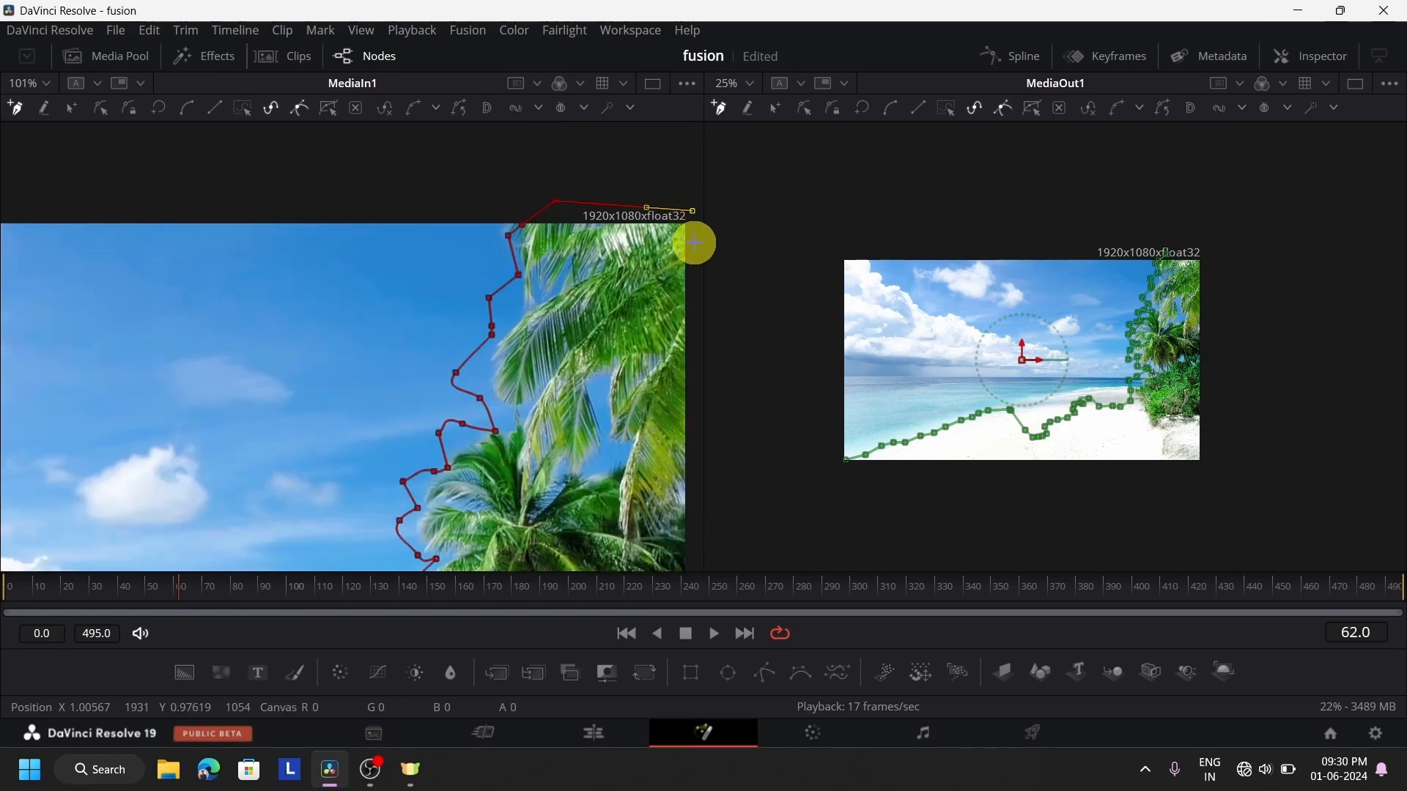
click(690, 312)
drag(702, 176, 792, 192)
scroll(716, 446, down, 3)
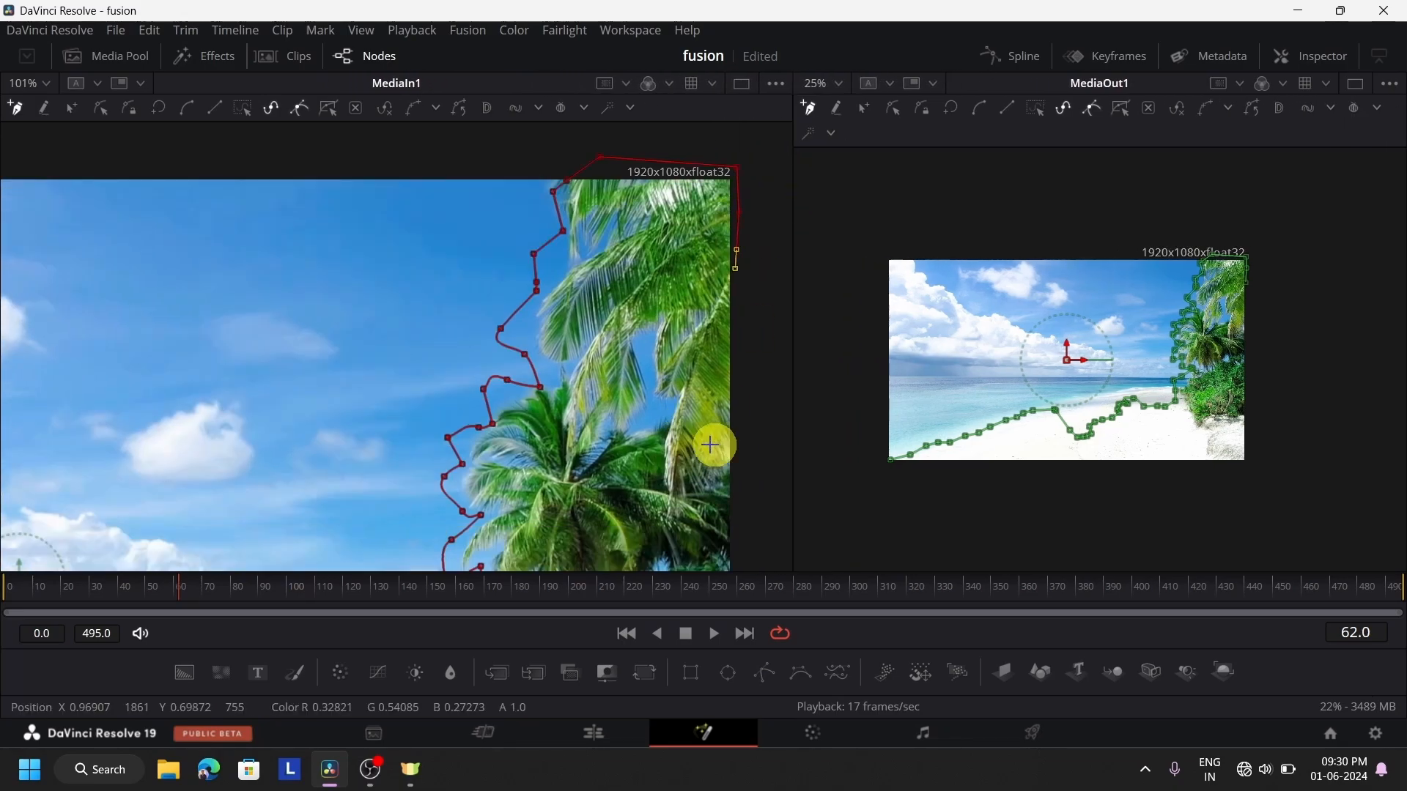
click(763, 402)
Extend the mask outline down outside the image's right edge to a point below the bottom-right corner
scroll(763, 403, down, 3)
scroll(762, 405, down, 1)
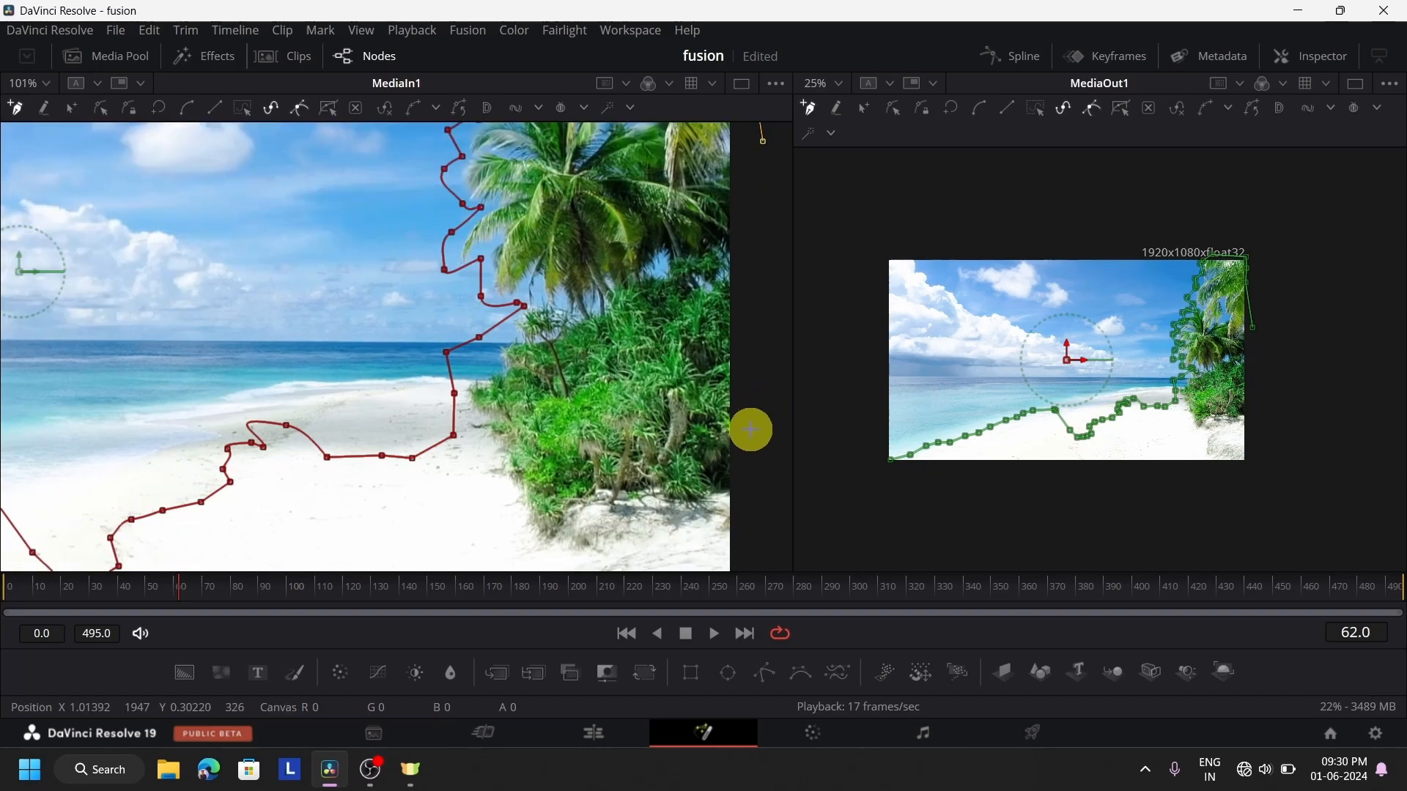
click(750, 429)
scroll(750, 429, down, 4)
click(750, 429)
scroll(749, 429, down, 2)
scroll(747, 488, down, 1)
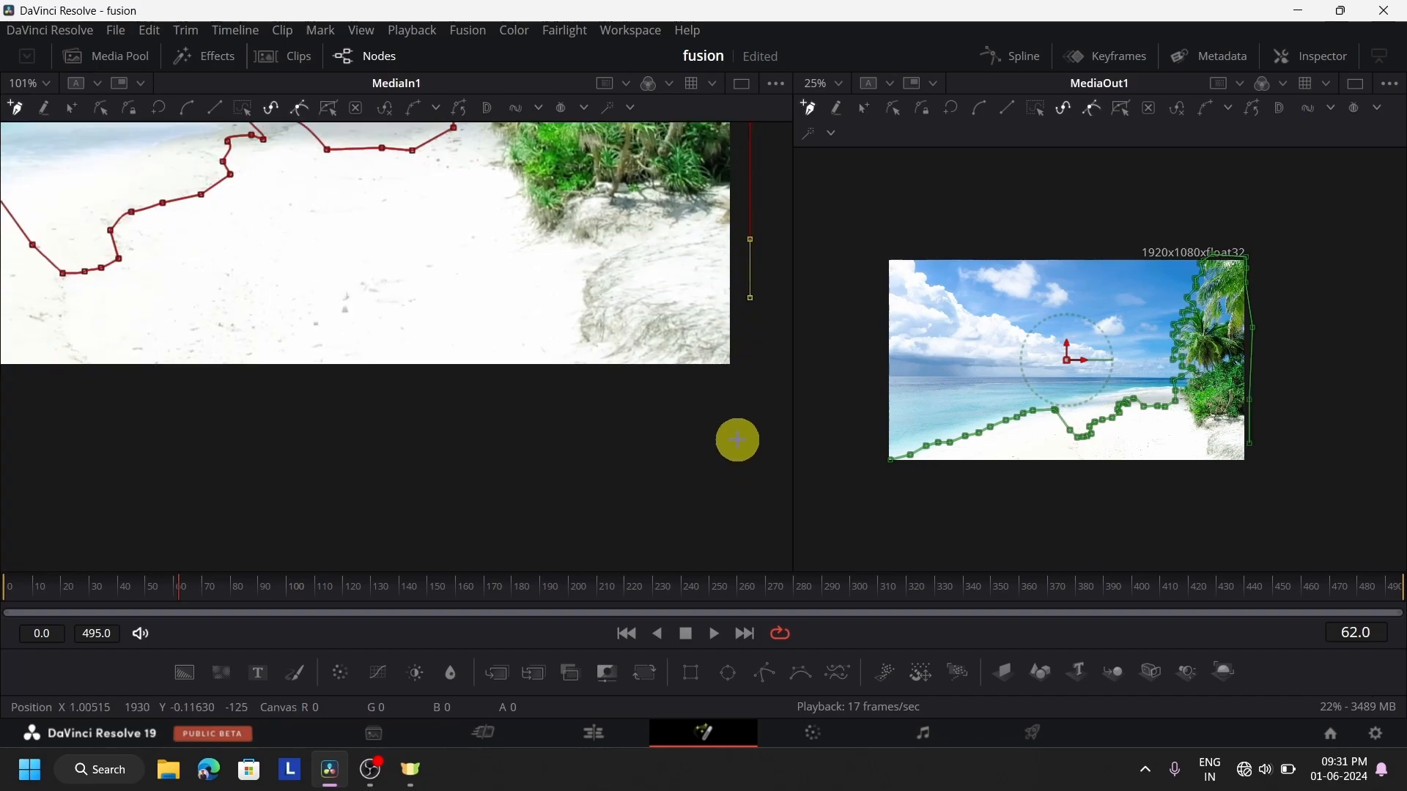
click(736, 428)
Run the mask outline beneath the image's bottom edge and close the polygon at its starting point in the bottom-left corner
click(215, 427)
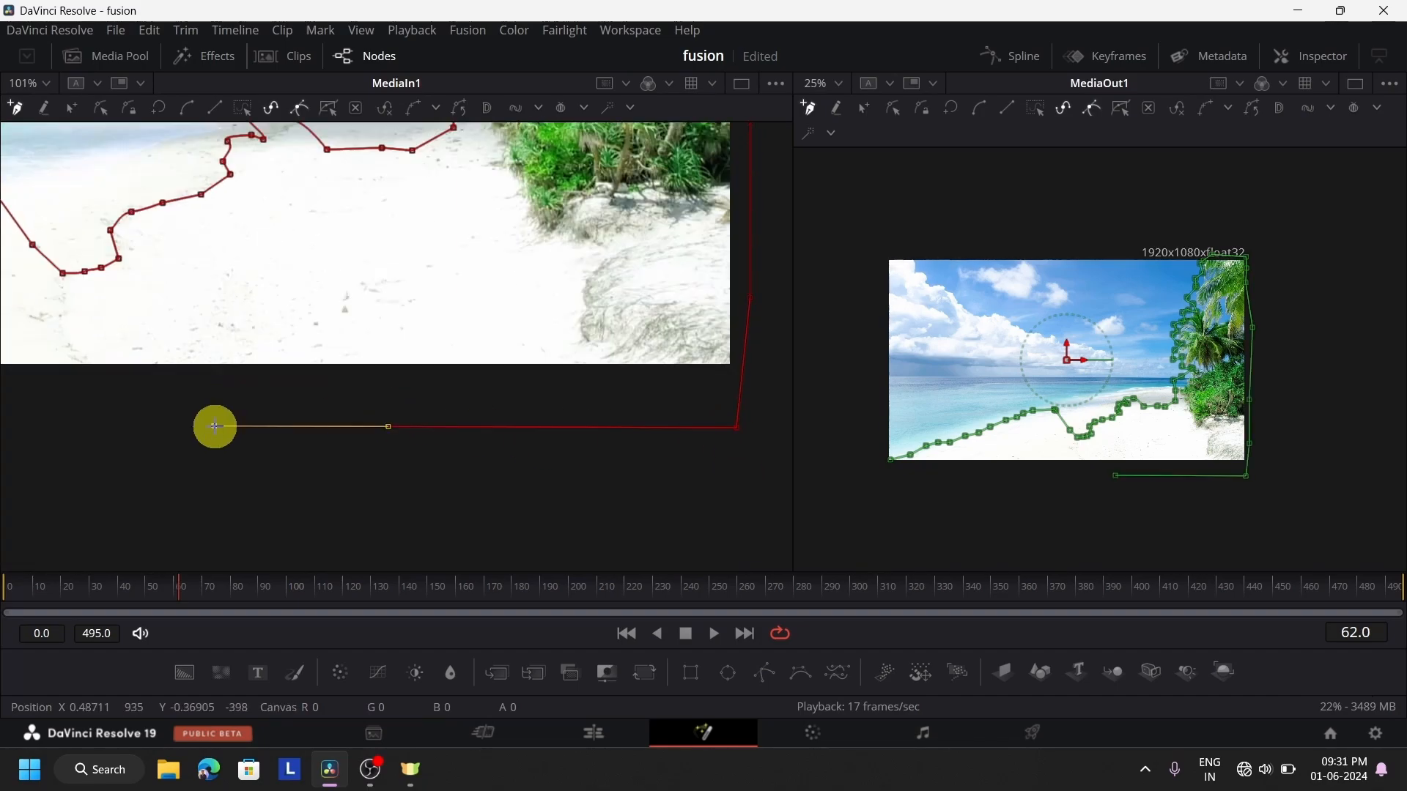
scroll(215, 427, up, 1)
drag(214, 426, 581, 408)
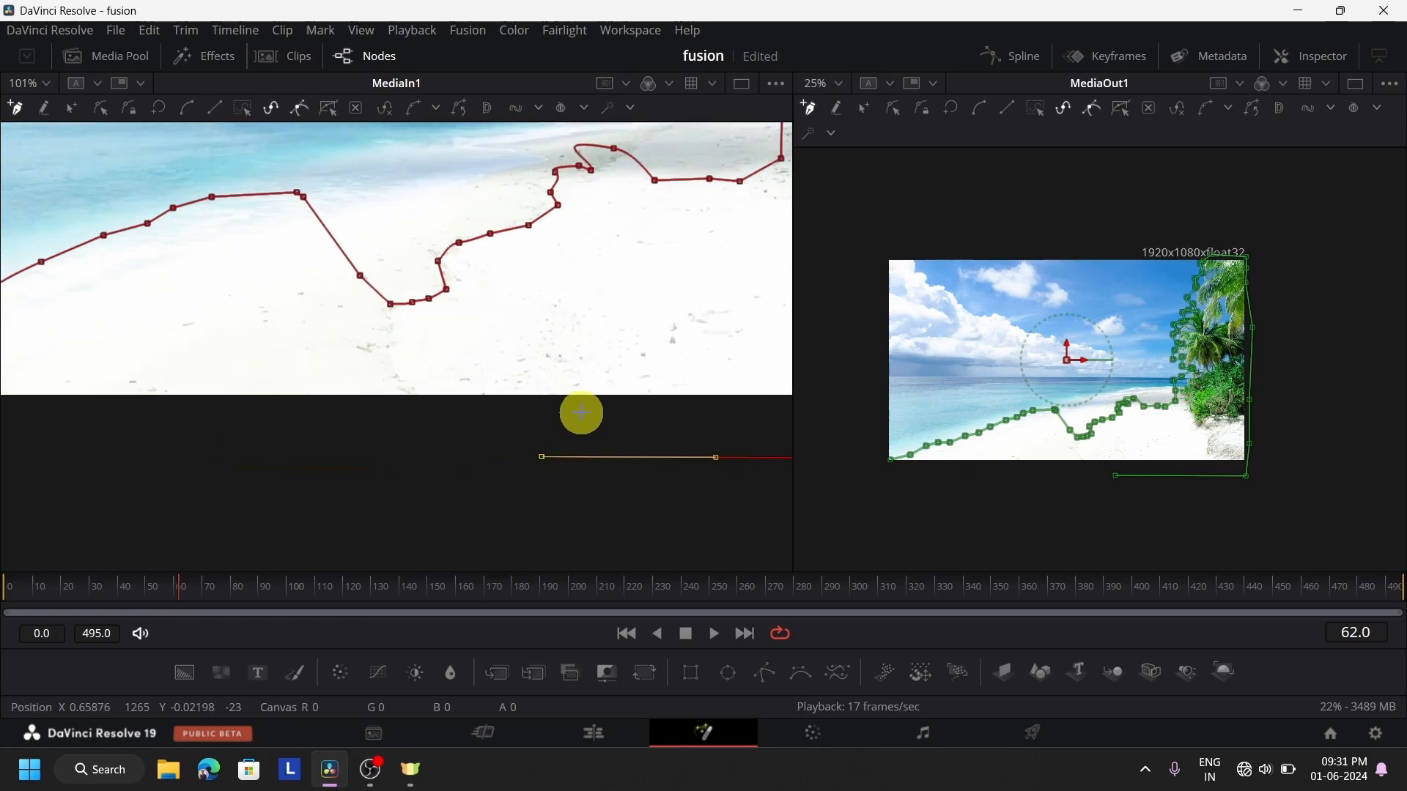
click(218, 474)
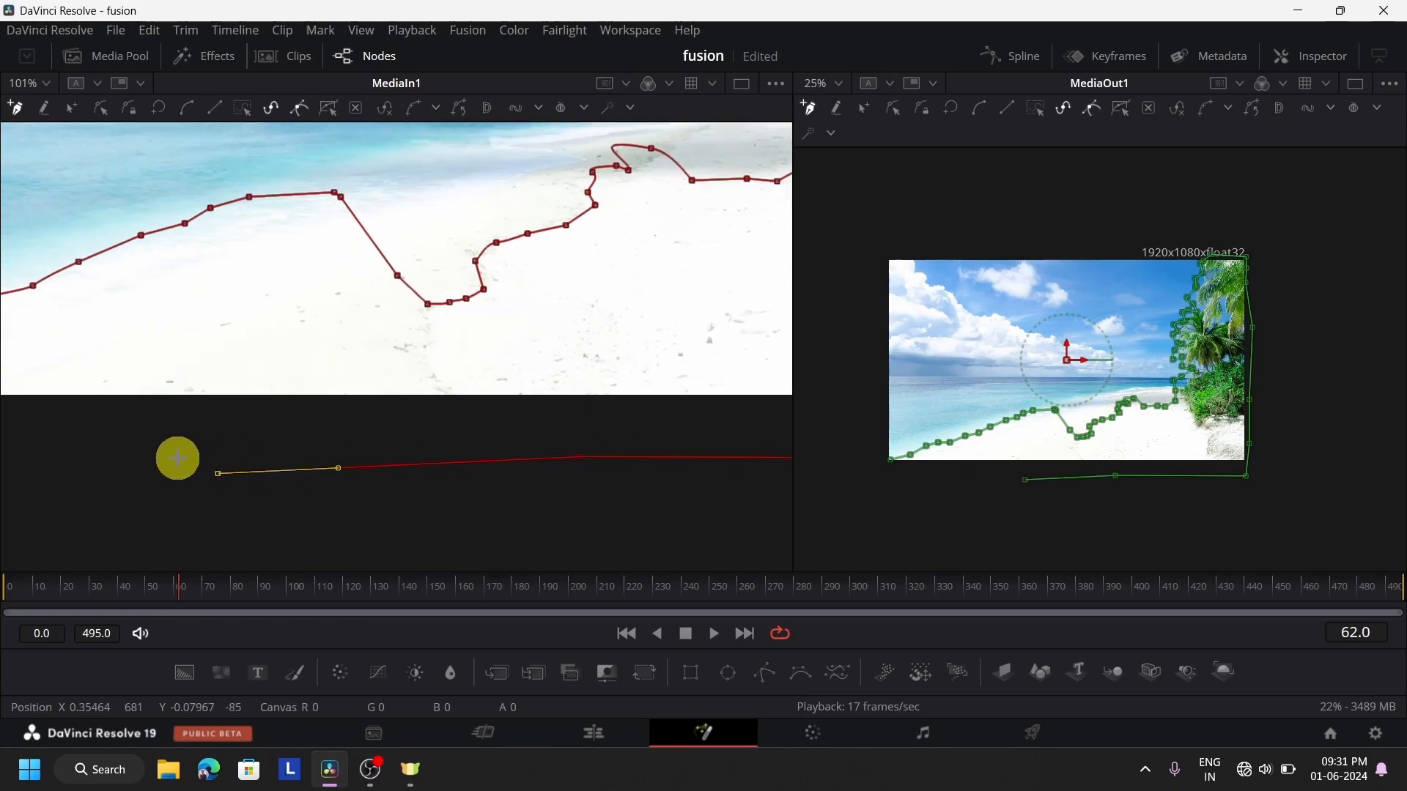
click(141, 471)
click(103, 471)
drag(415, 493, 750, 493)
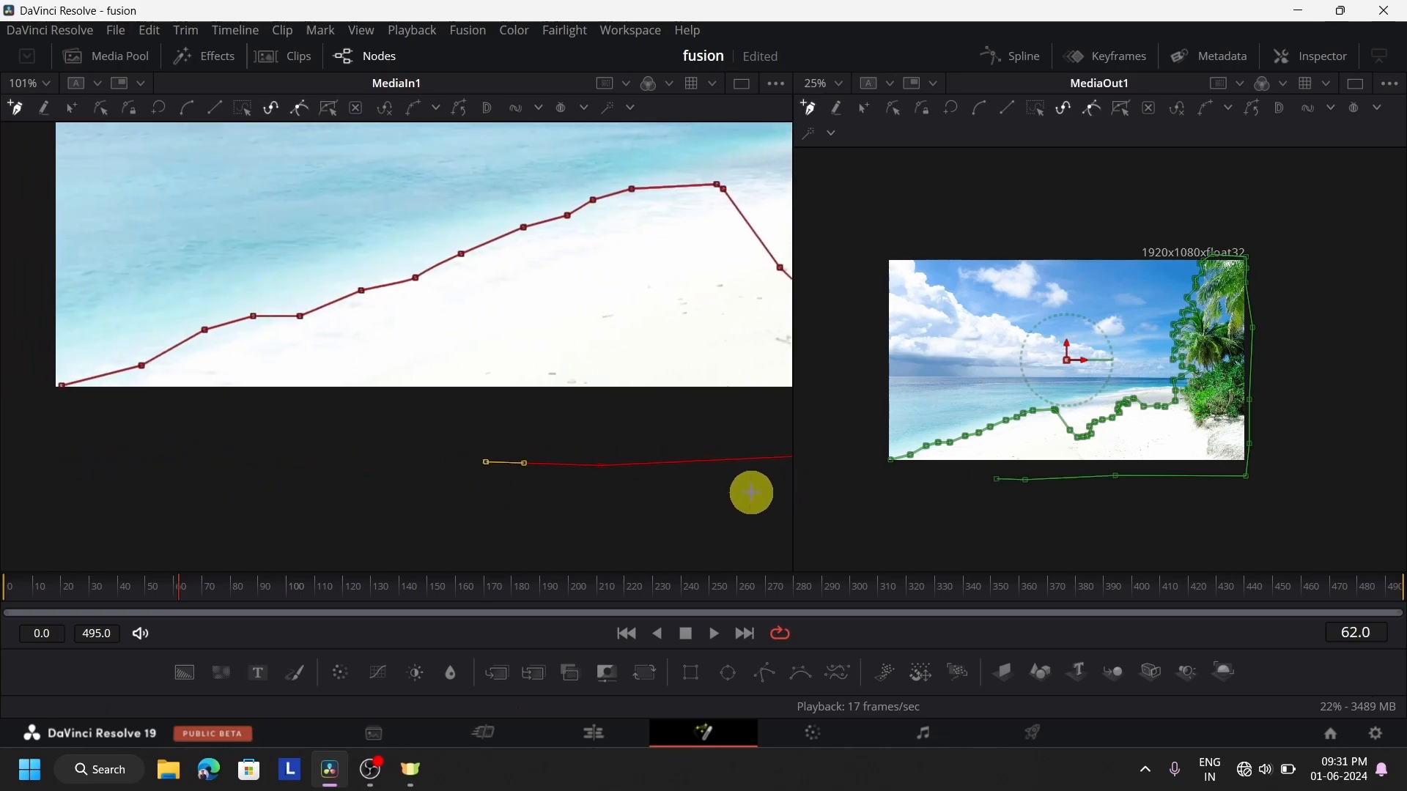
click(355, 470)
click(289, 473)
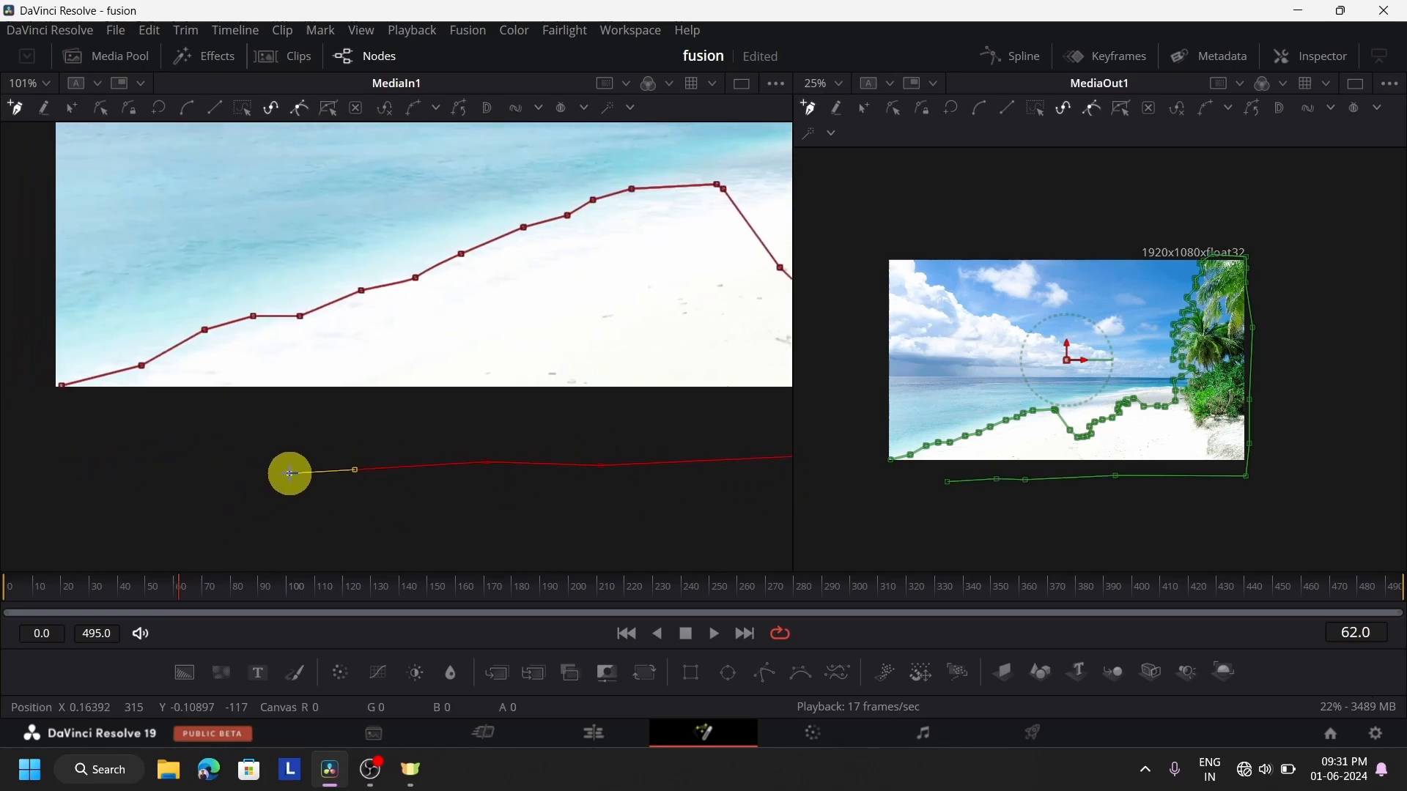
click(57, 389)
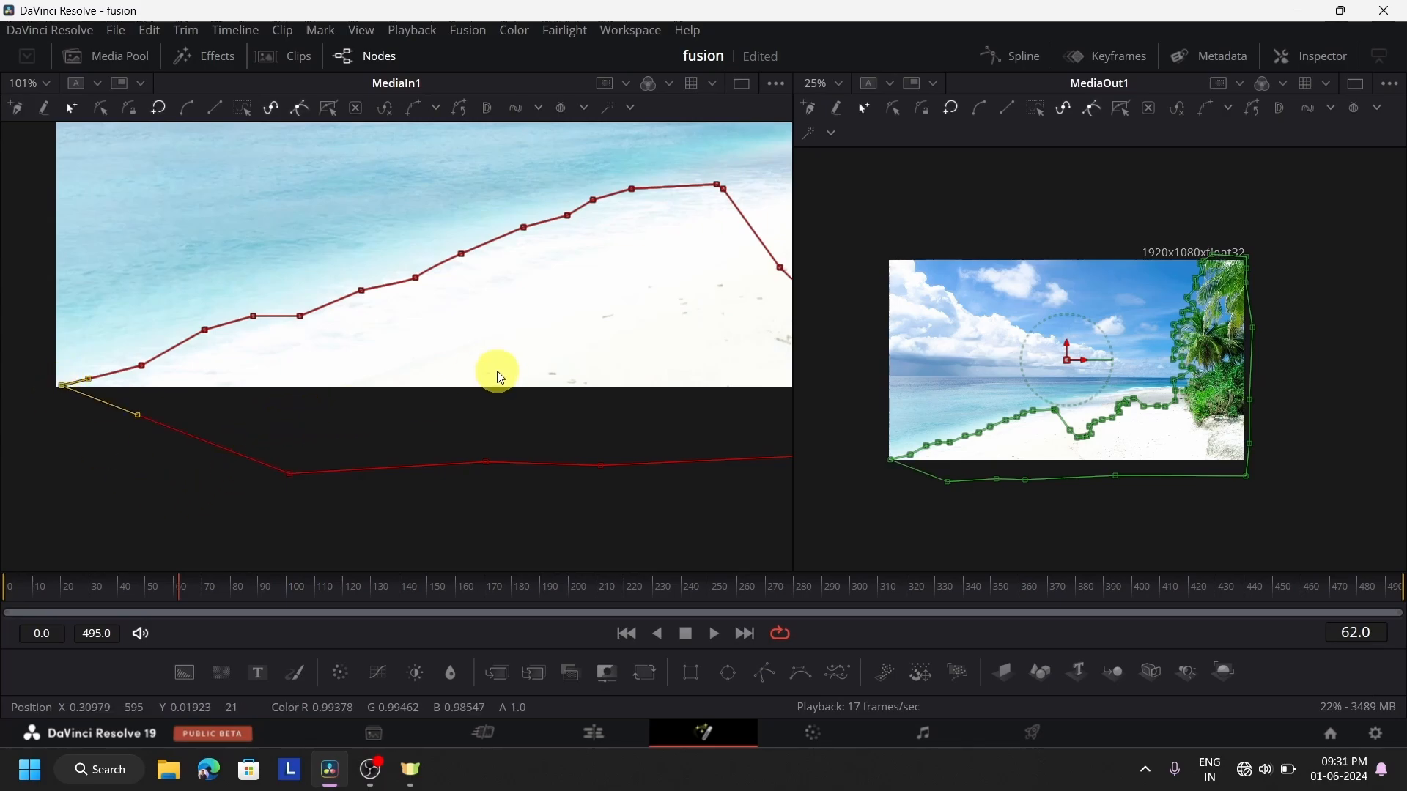
Bring the node graph back into view below the viewers and connect Polygon1's output to MediaIn1's mask input
drag(493, 373, 320, 462)
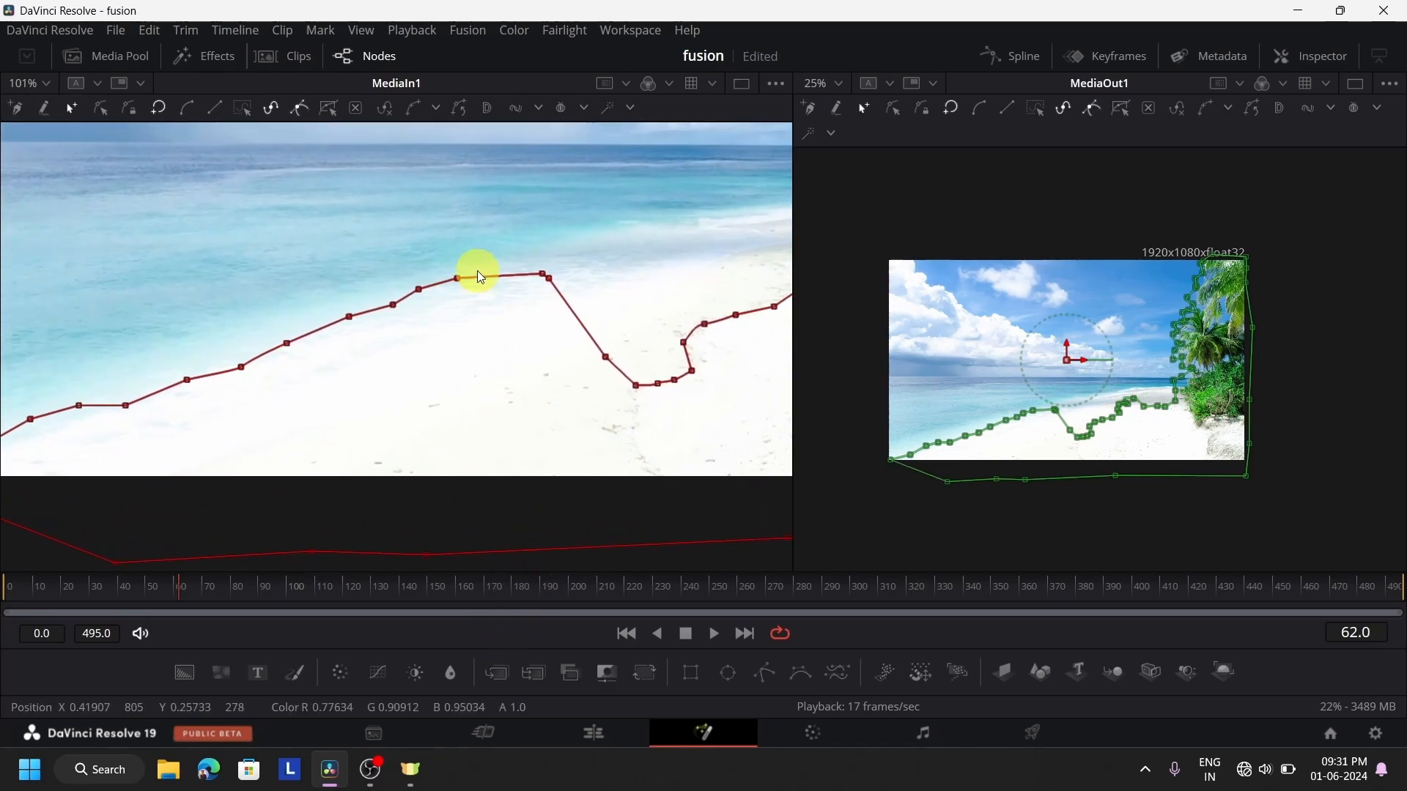
scroll(481, 277, down, 8)
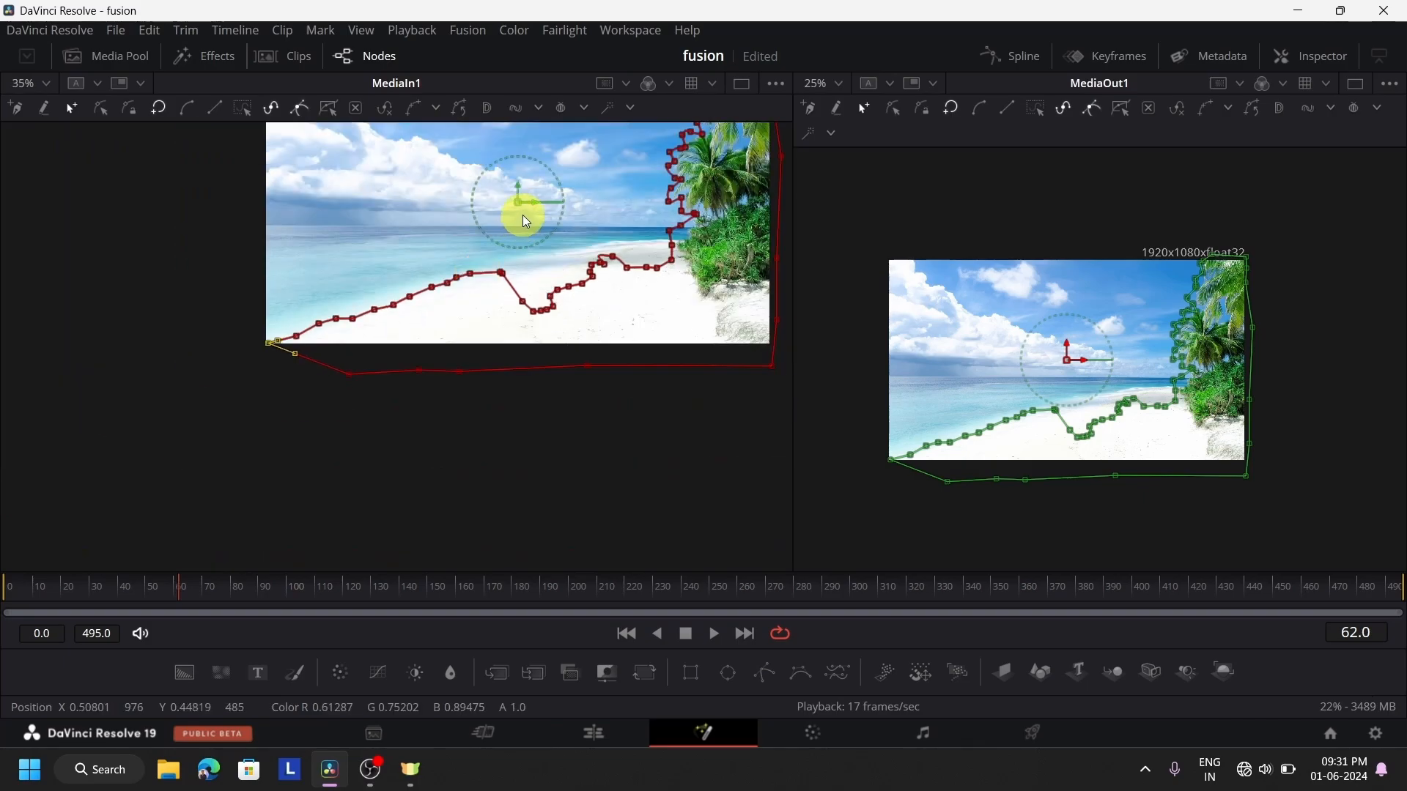
scroll(503, 293, down, 5)
scroll(504, 296, up, 2)
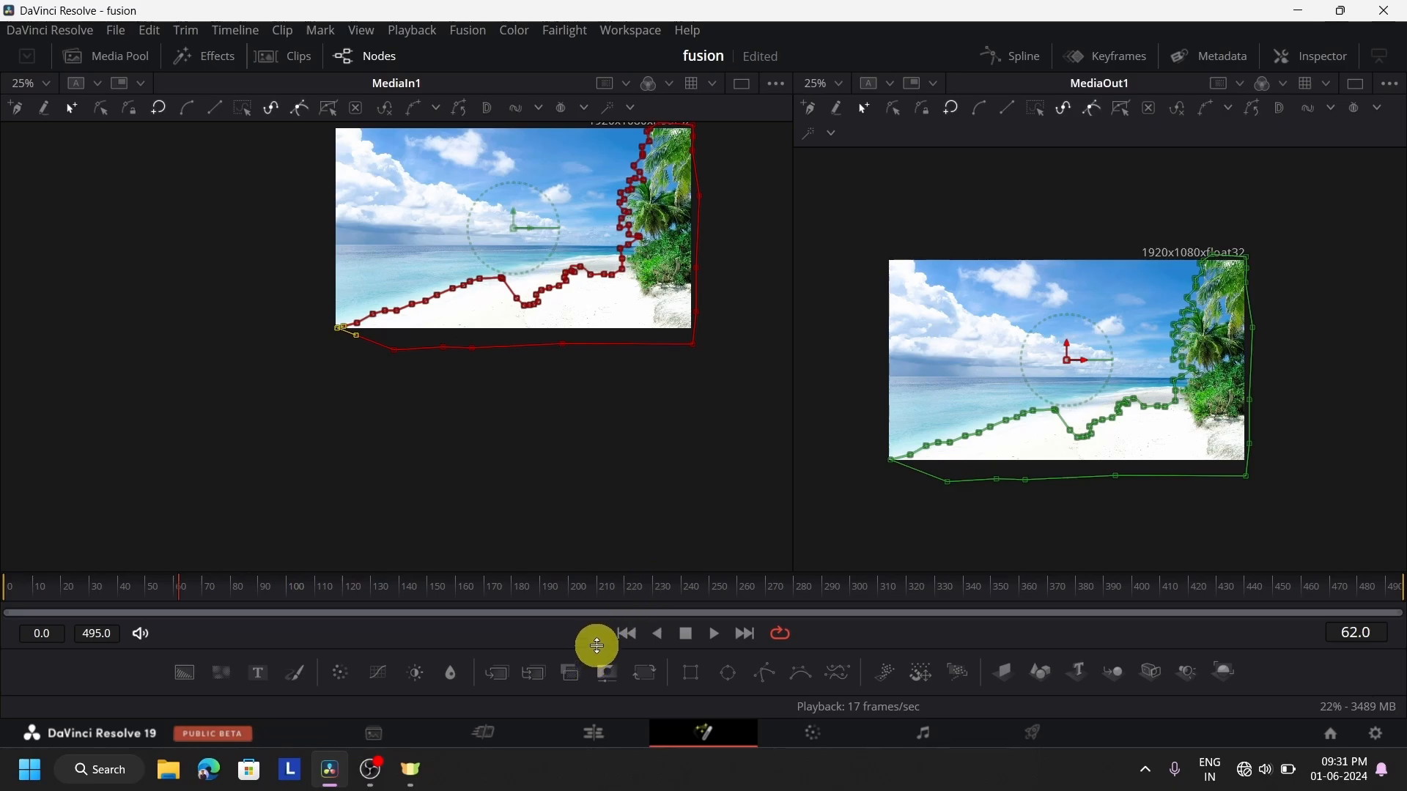
drag(597, 646, 640, 428)
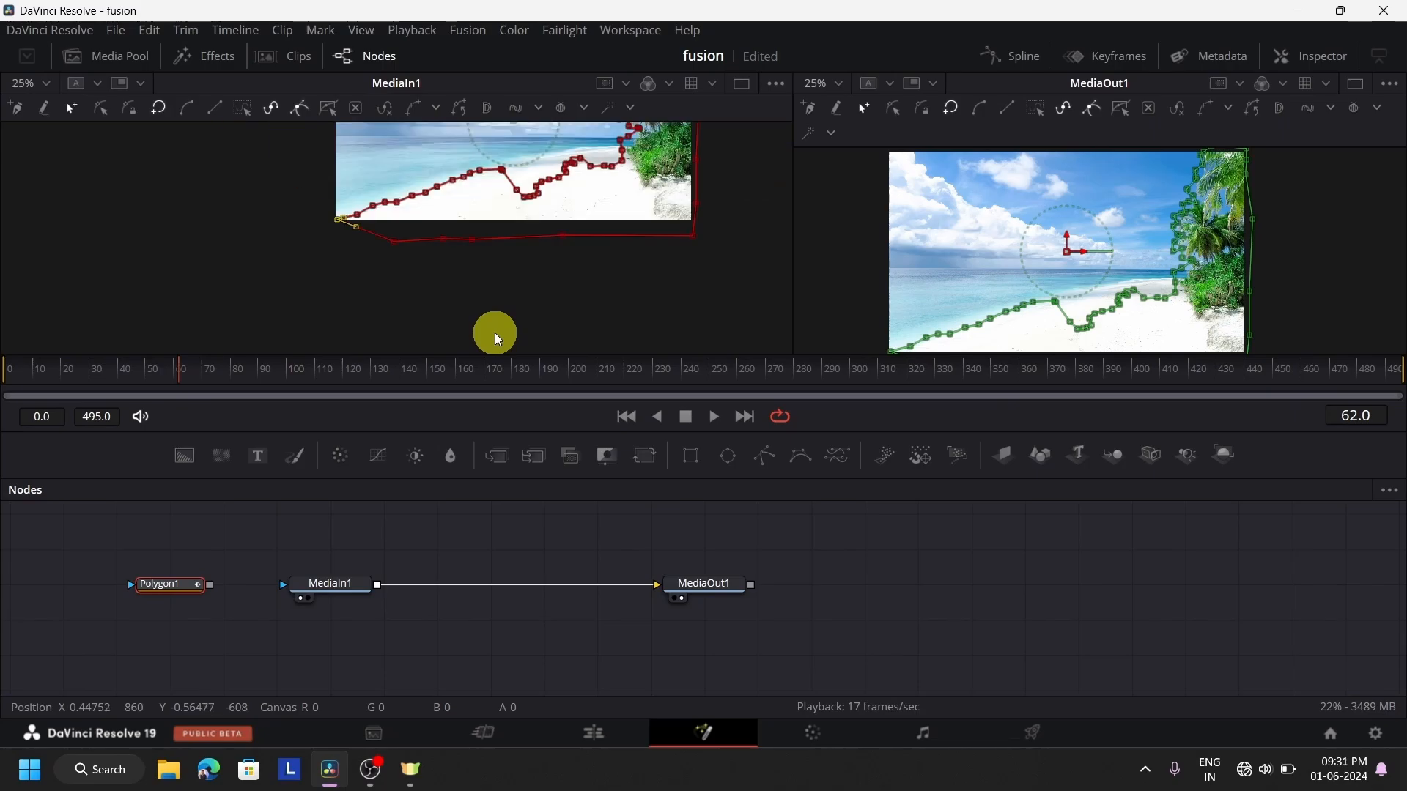
drag(548, 181, 405, 299)
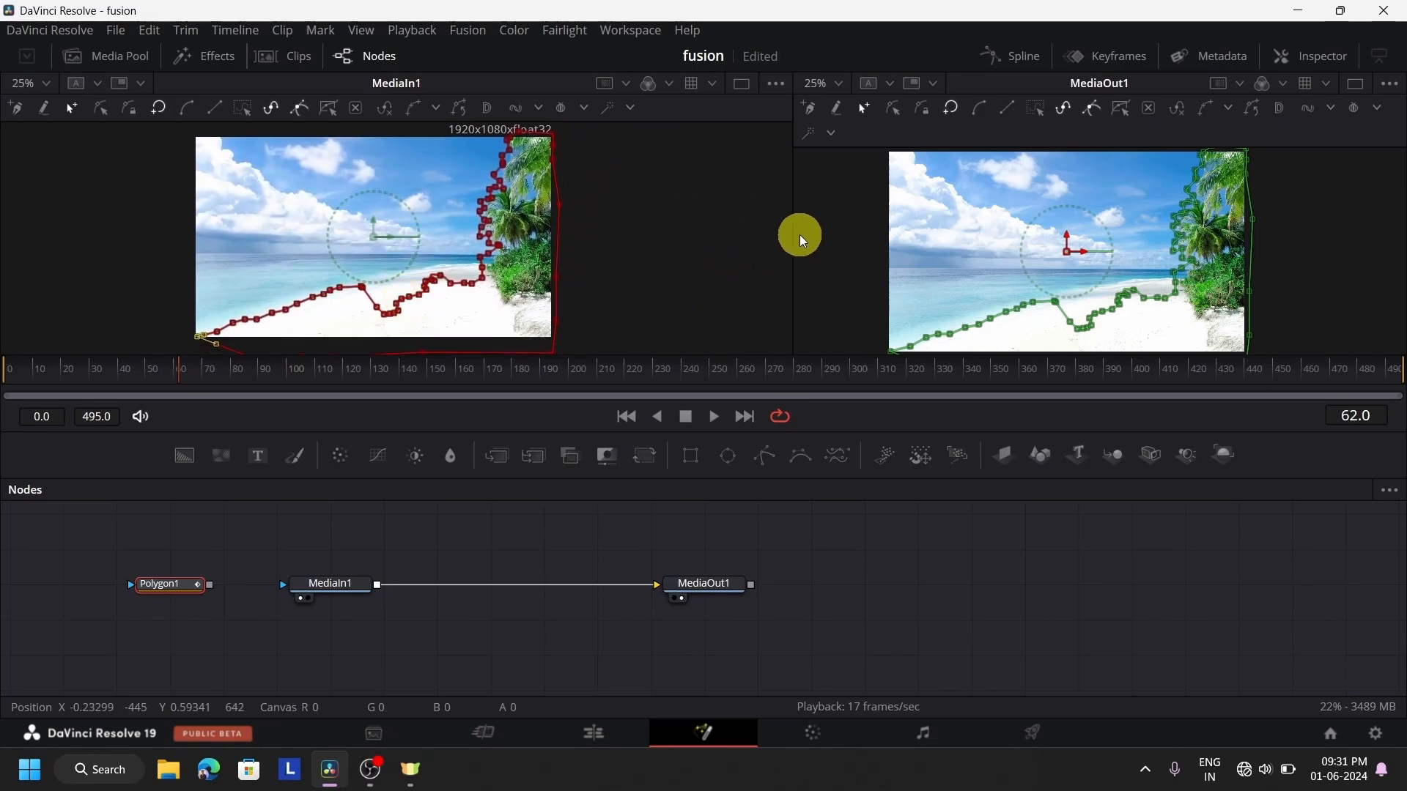
drag(796, 242, 561, 310)
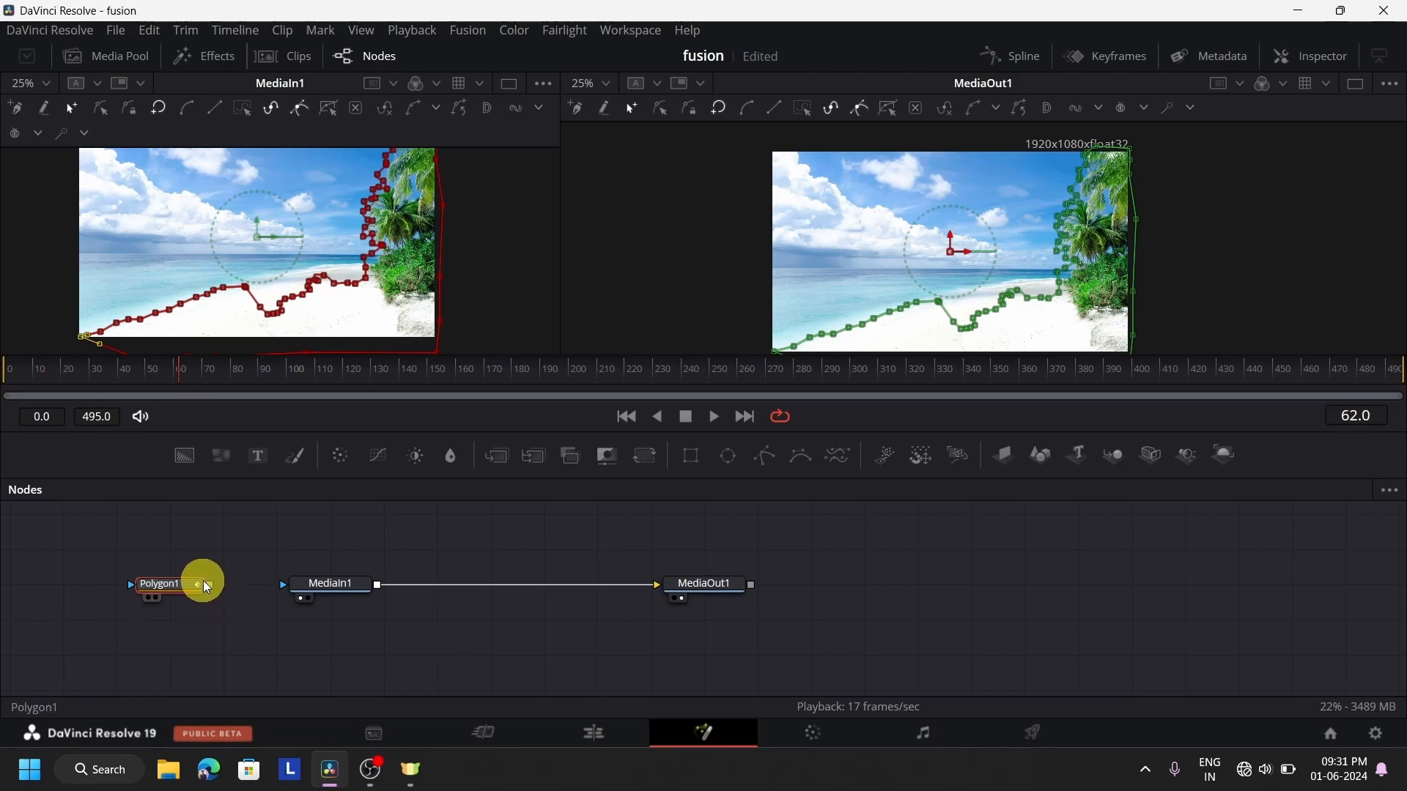
drag(212, 595, 312, 588)
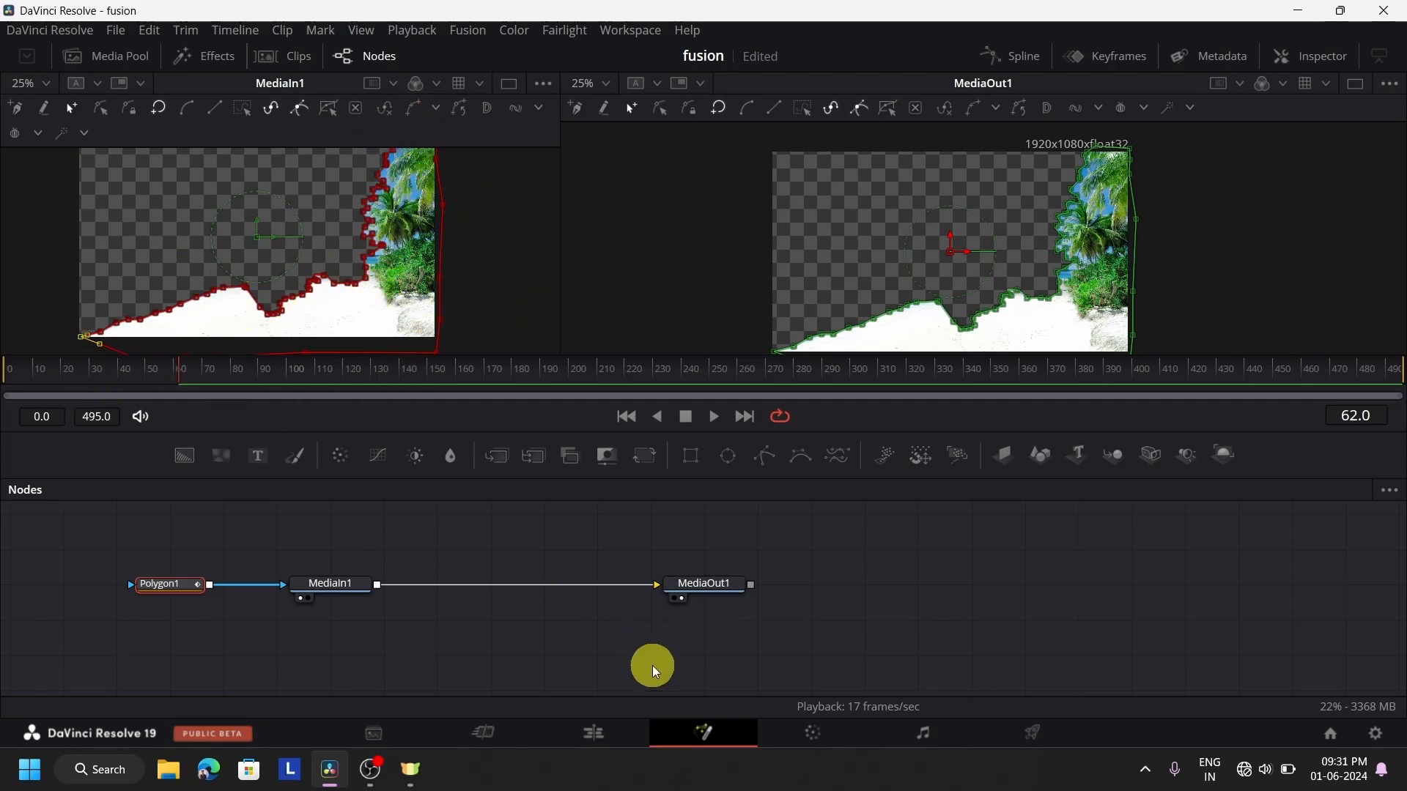
Play back the masked beach clip on the Fusion page and on the Edit page to check the cutout
click(713, 424)
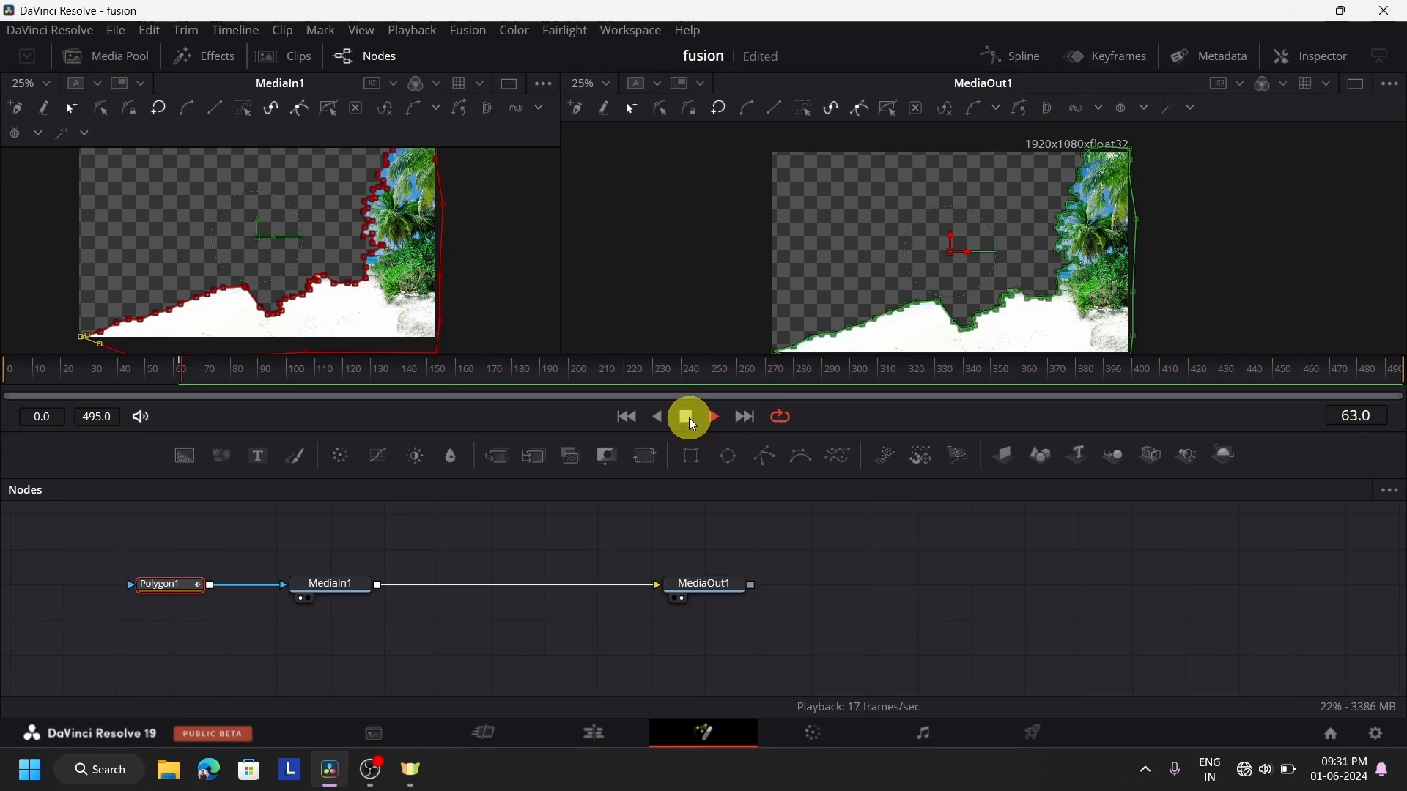
click(614, 747)
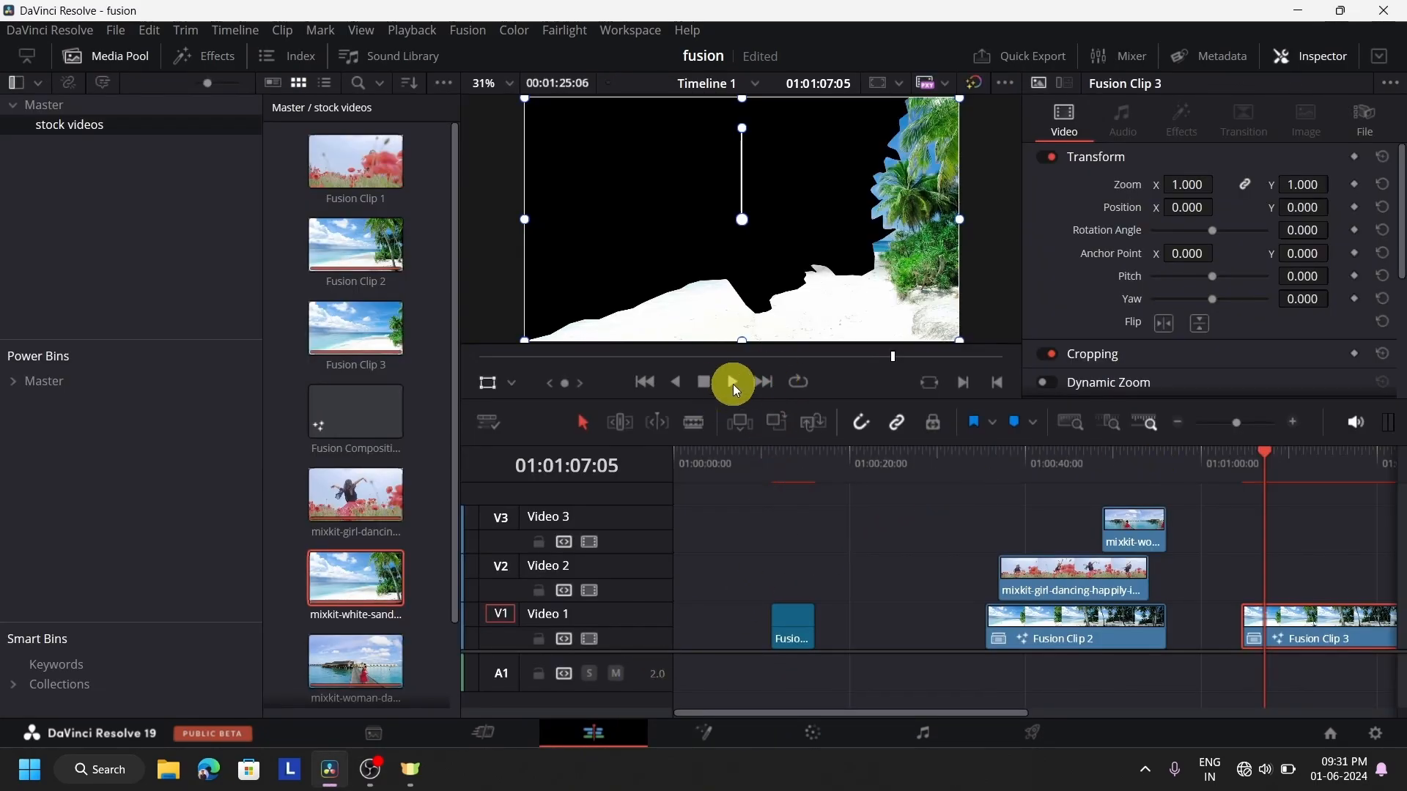
click(733, 384)
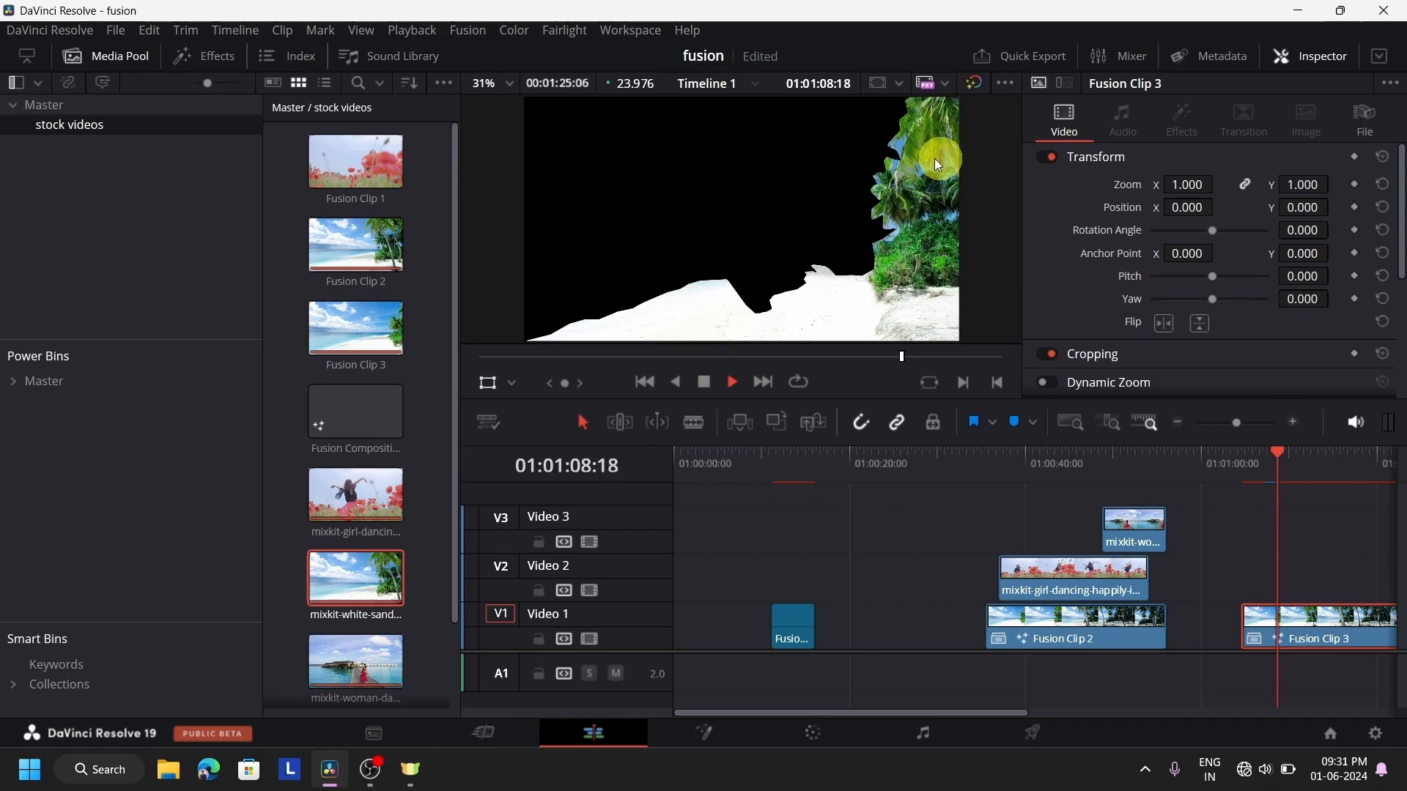
click(370, 602)
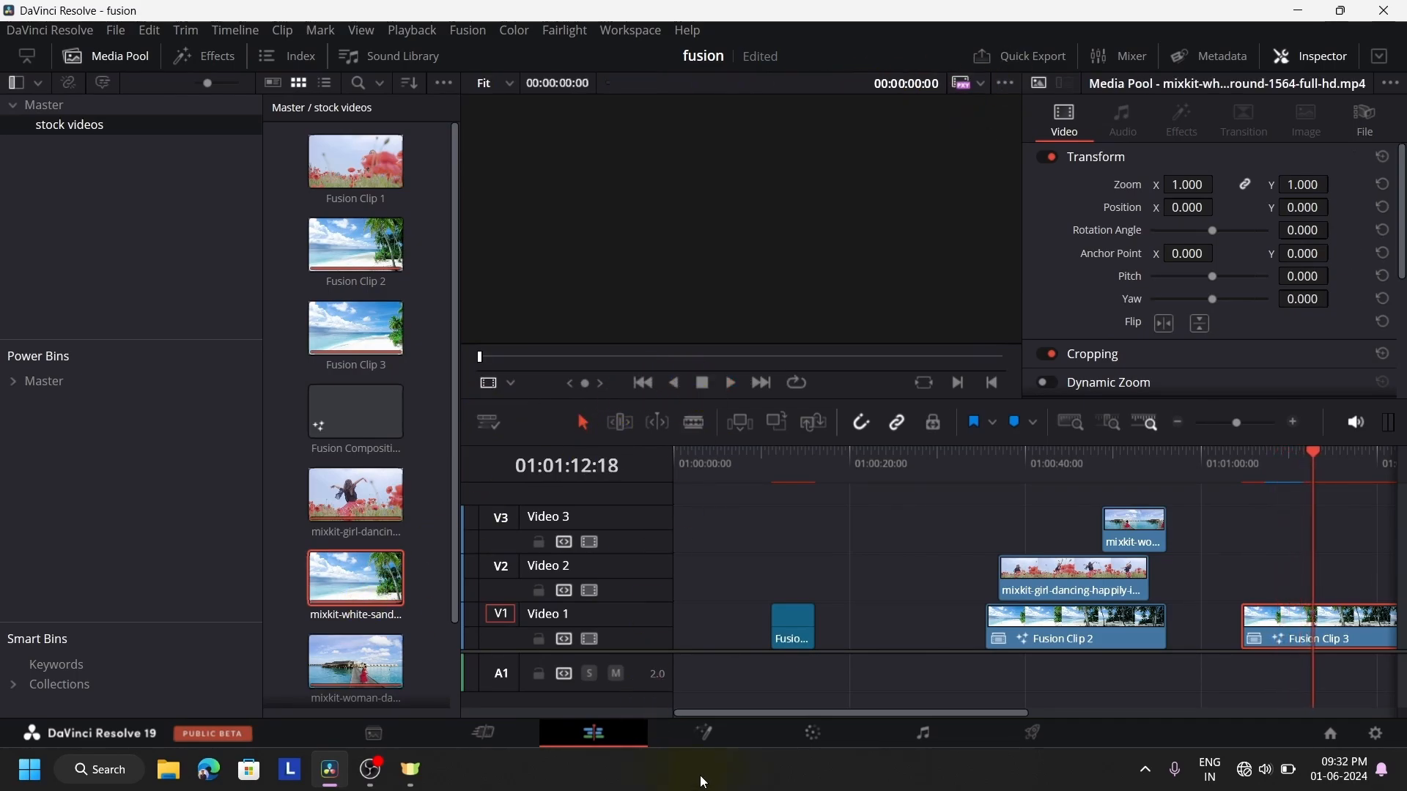
Delete all the nodes from Fusion Clip 3's composition on the Fusion page
click(722, 739)
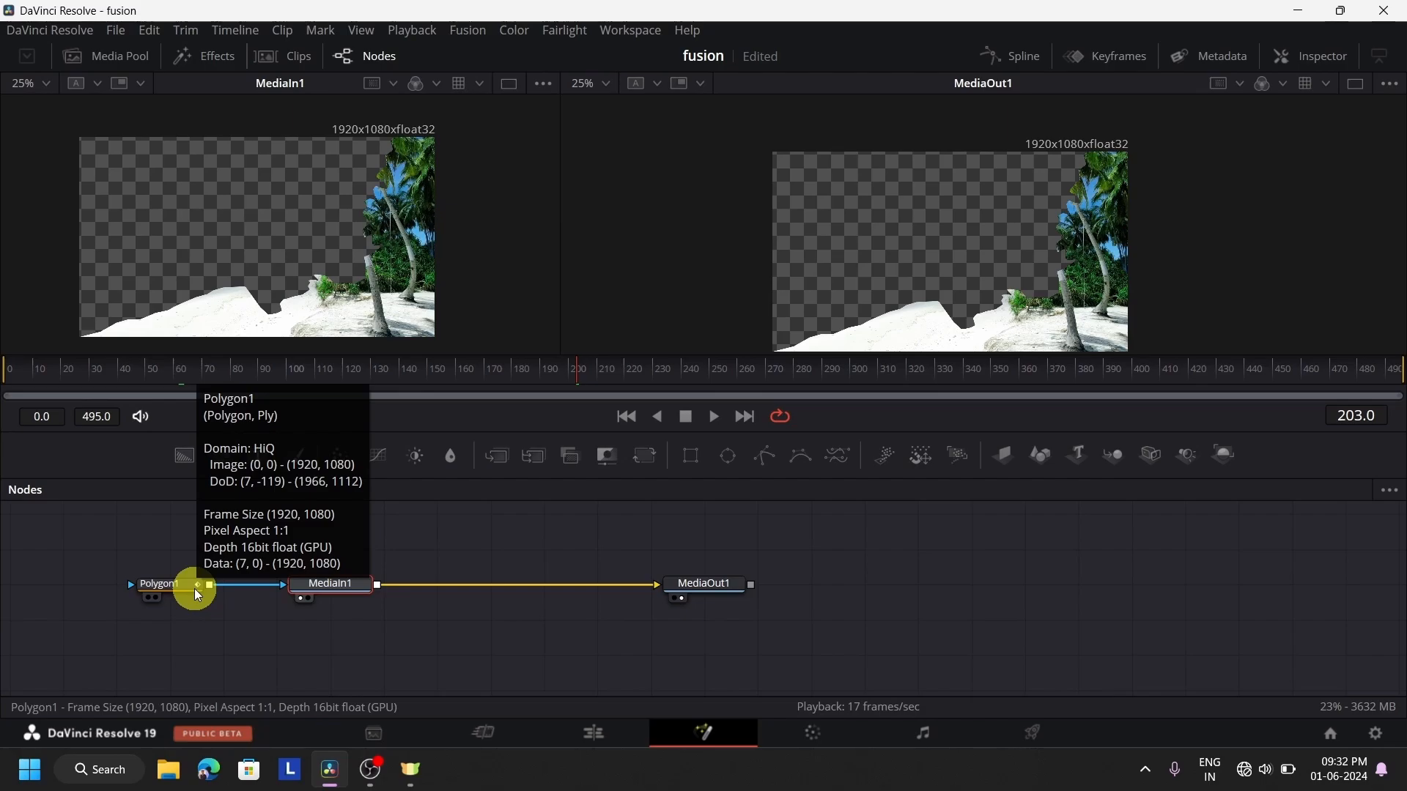
drag(879, 639, 66, 559)
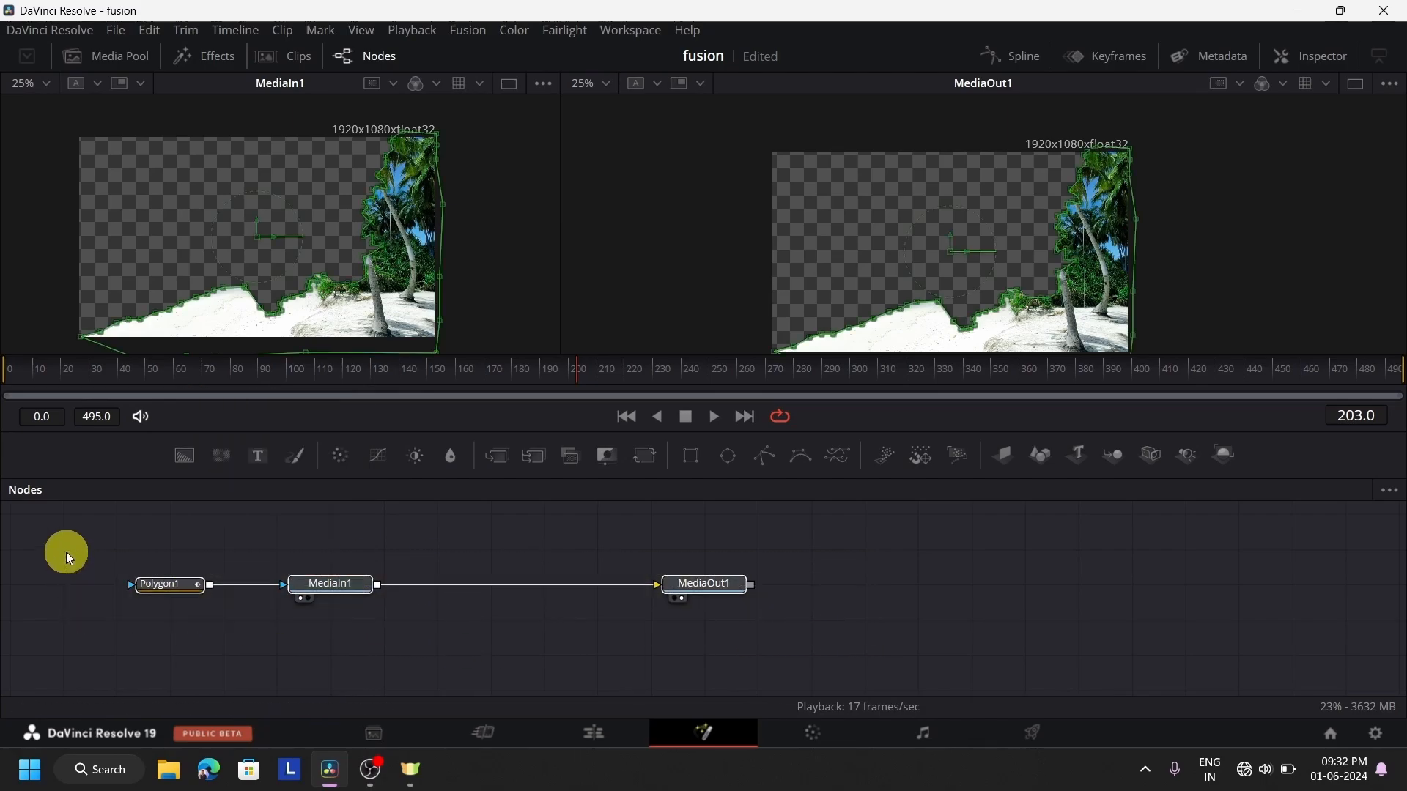
key(Delete)
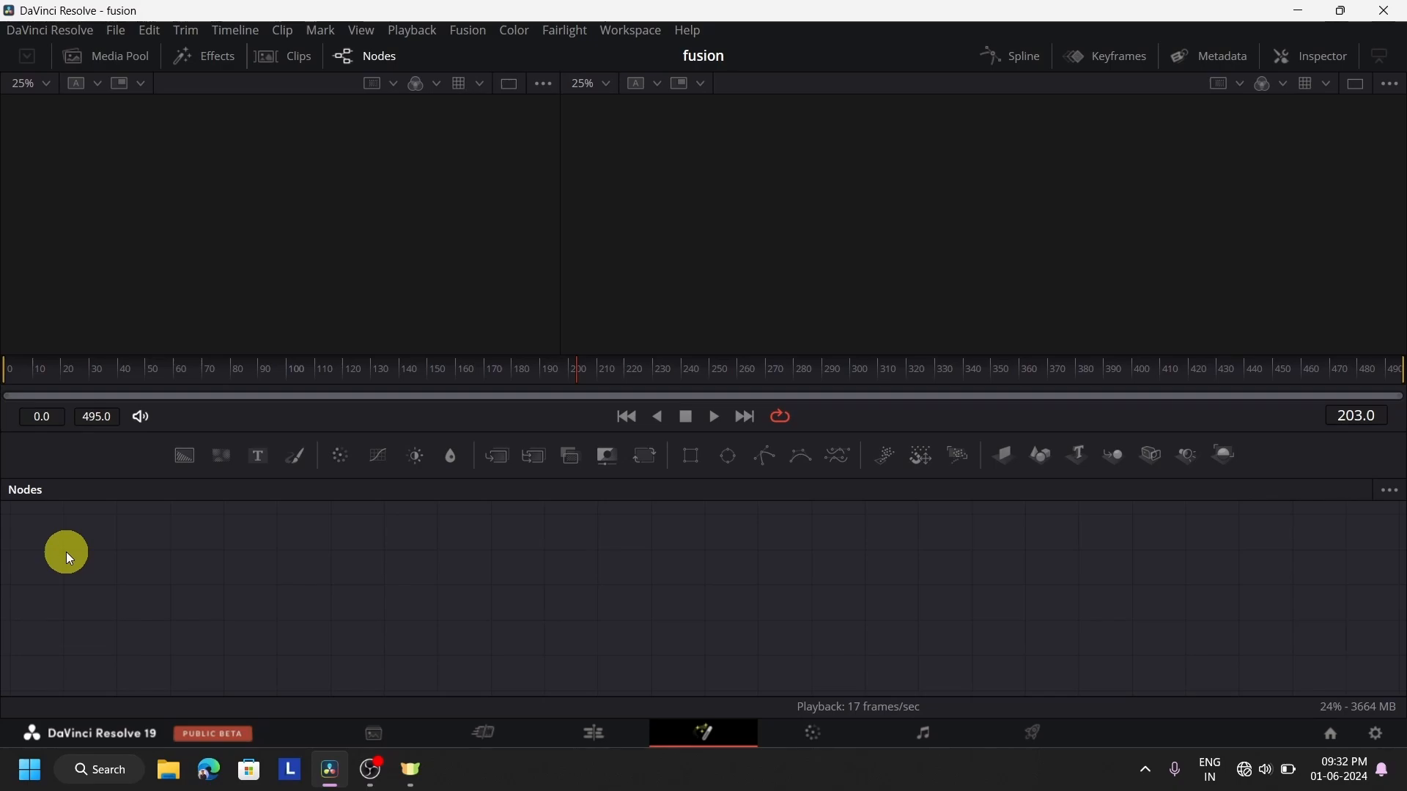
Remove every clip from Timeline 1 on the Edit page and return the playhead to 01:00:00:00
click(591, 735)
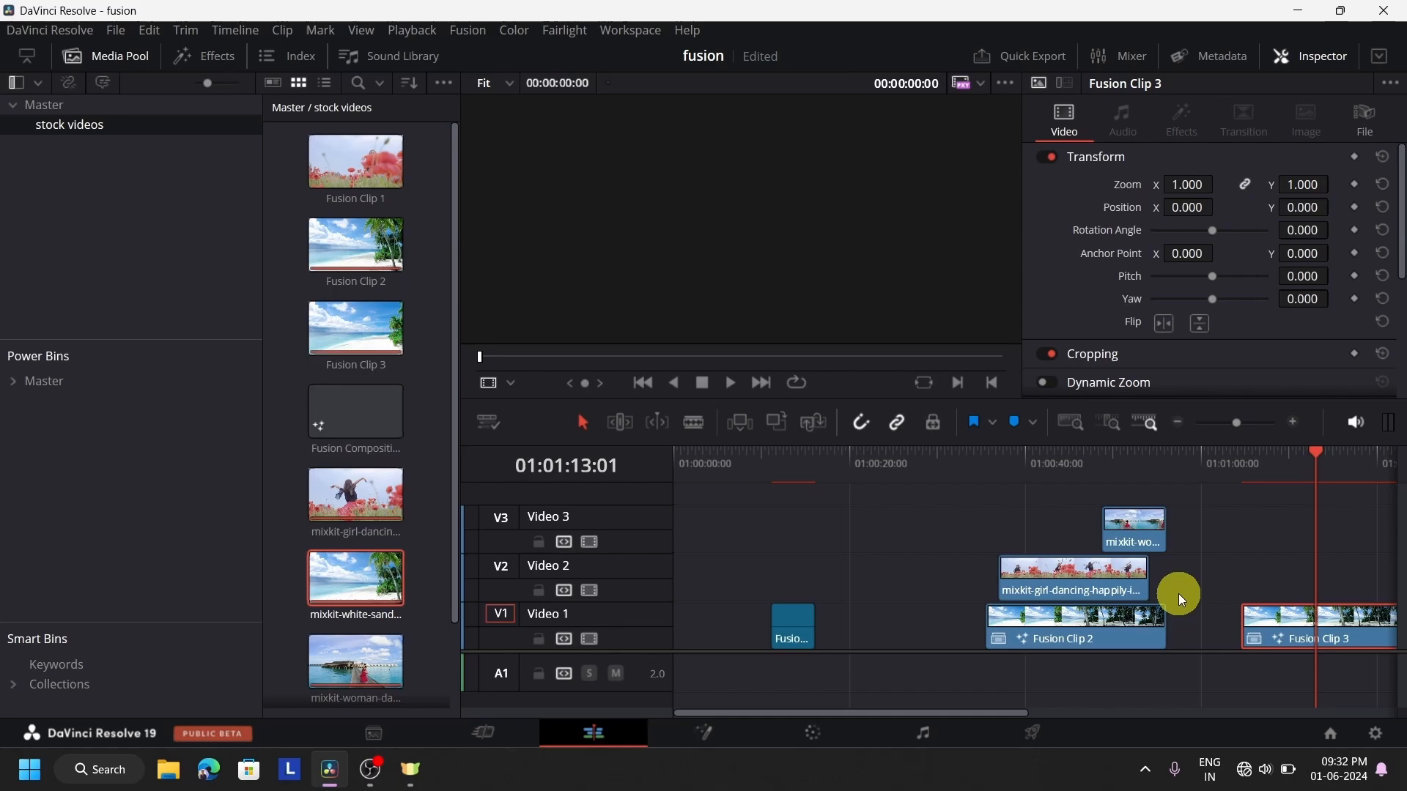
scroll(1178, 593, right, 5)
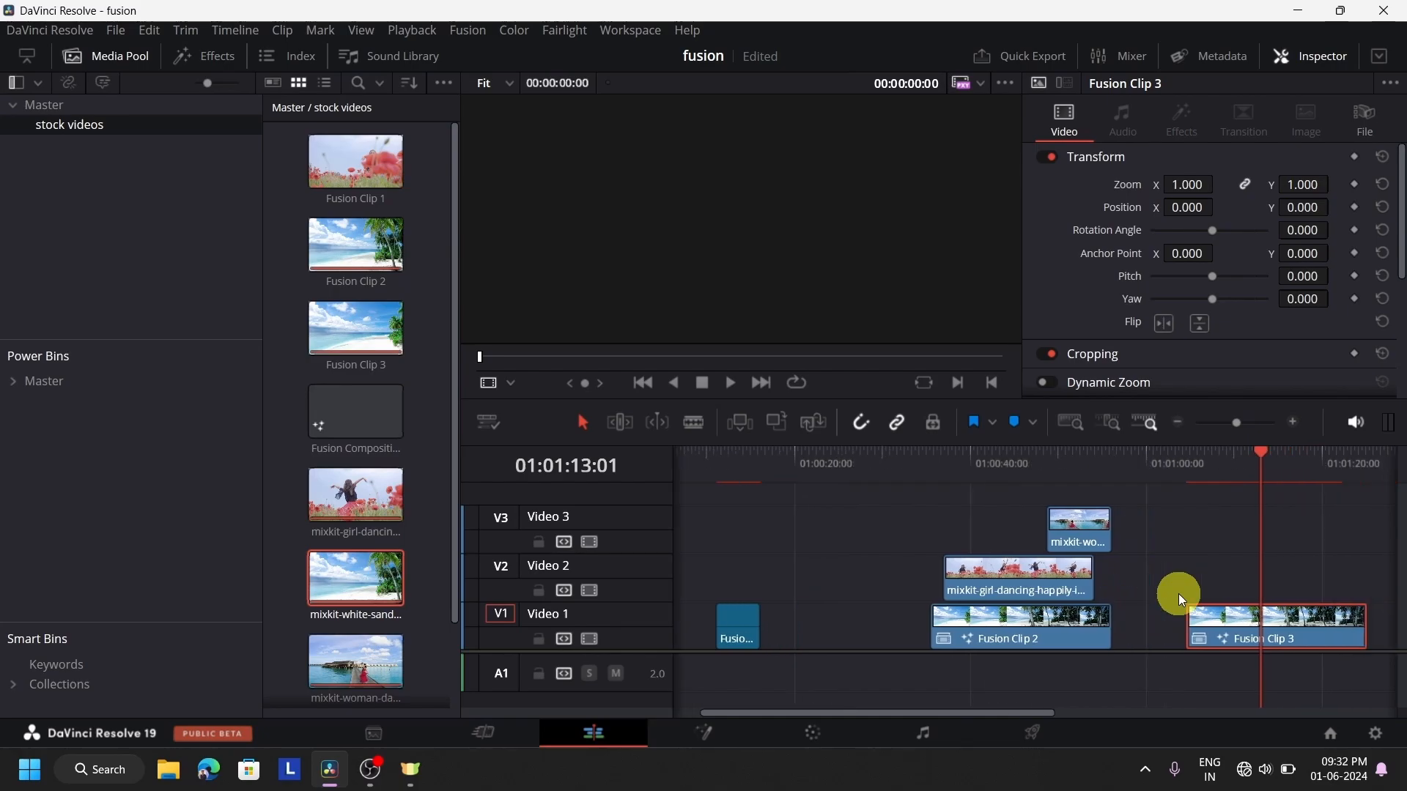
scroll(1008, 644, left, 5)
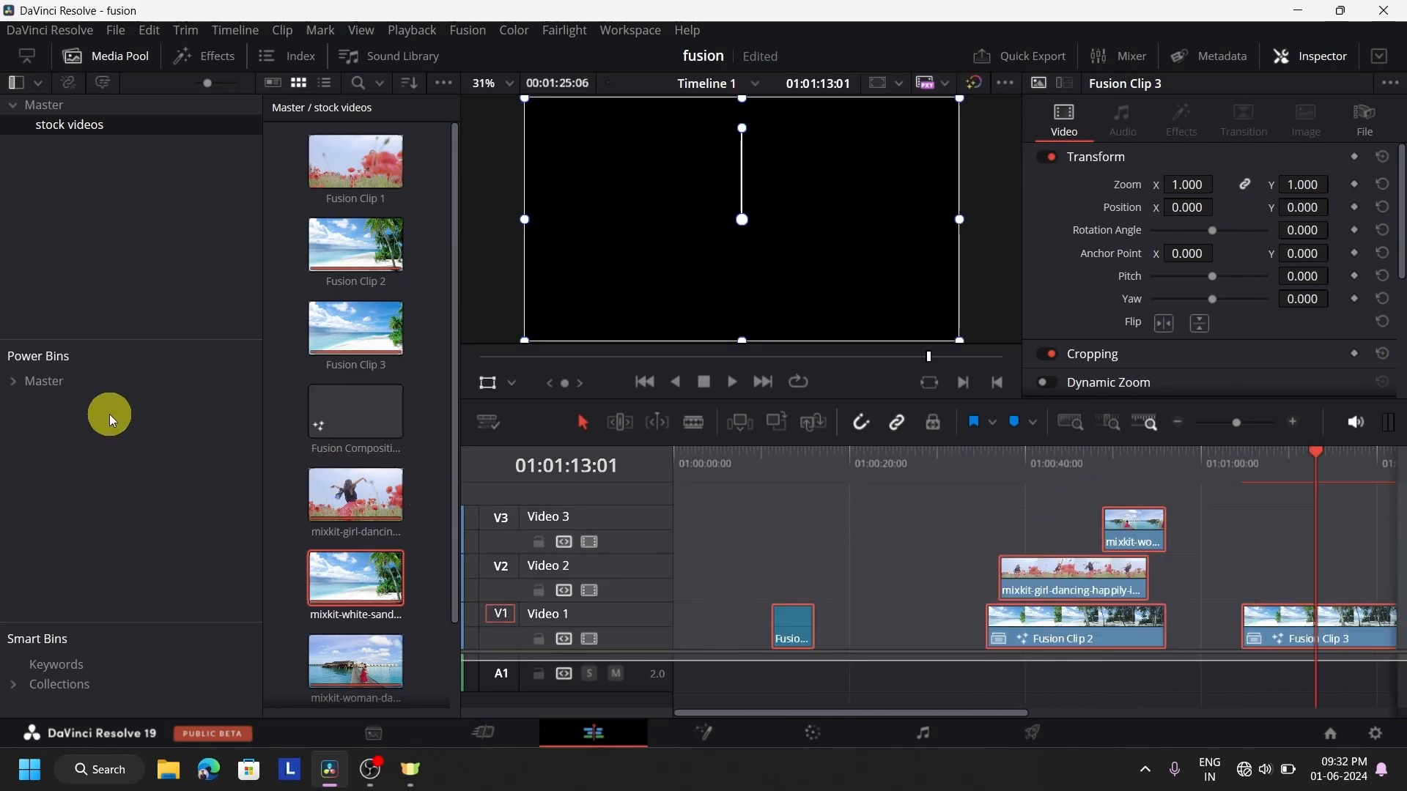
click(812, 512)
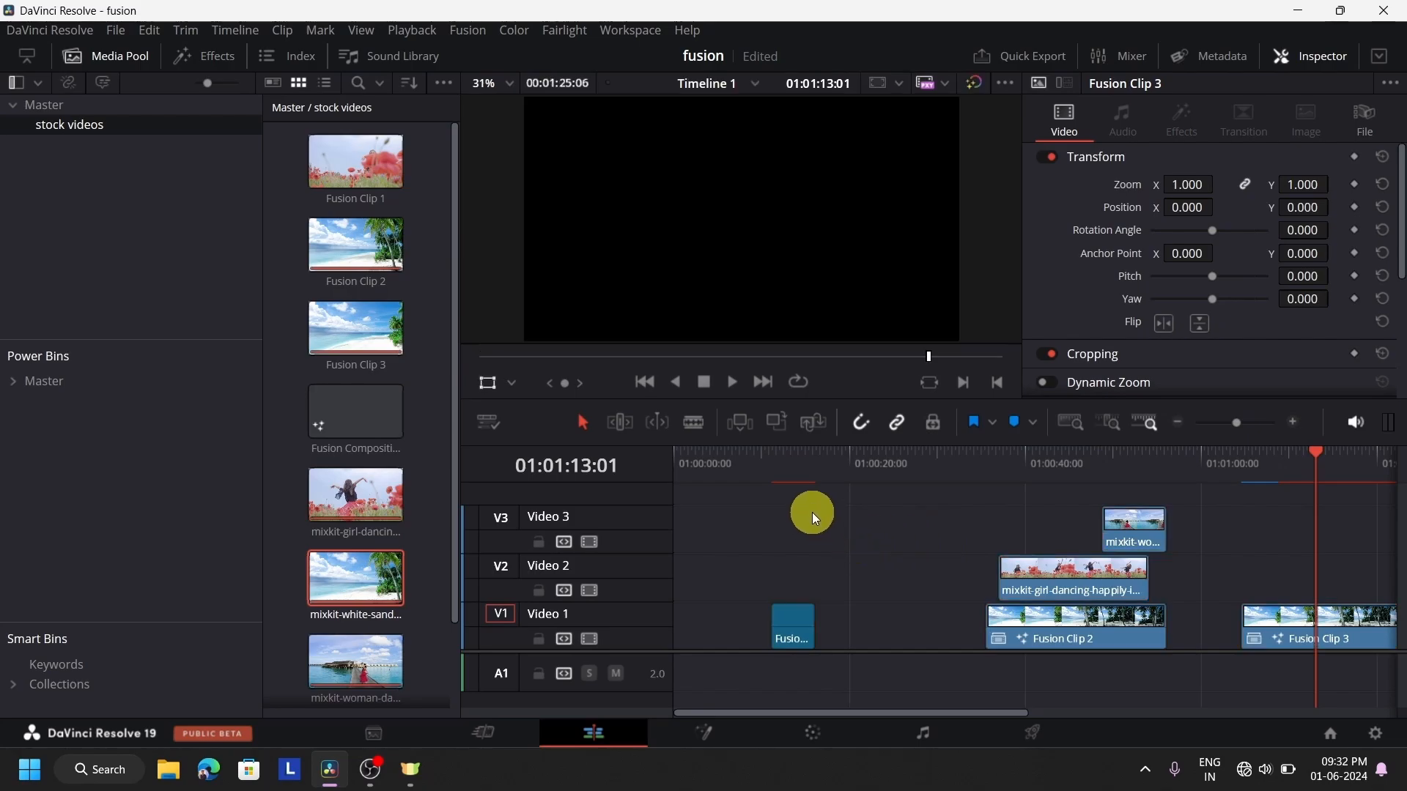
click(912, 561)
key(ctrl+a)
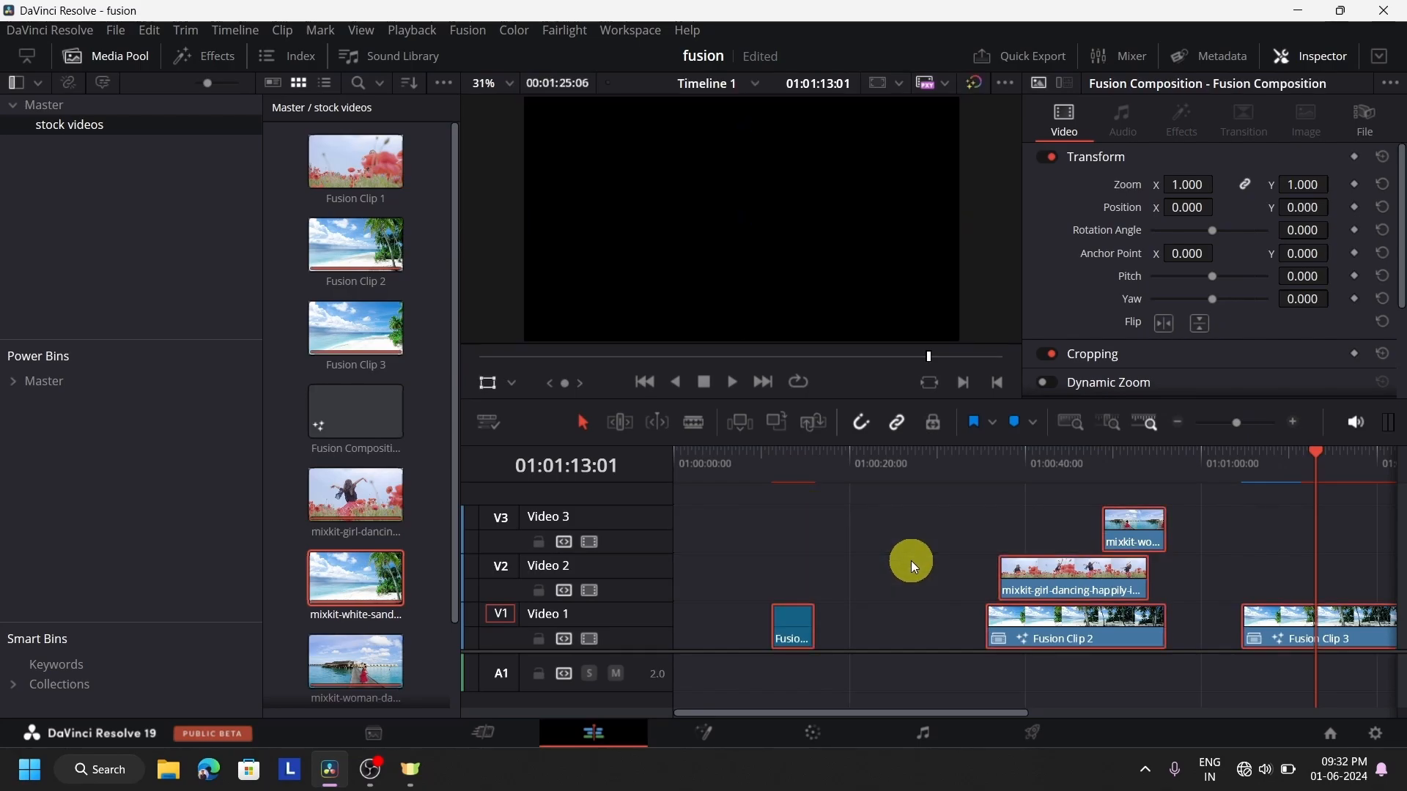
key(Delete)
drag(1016, 451, 669, 469)
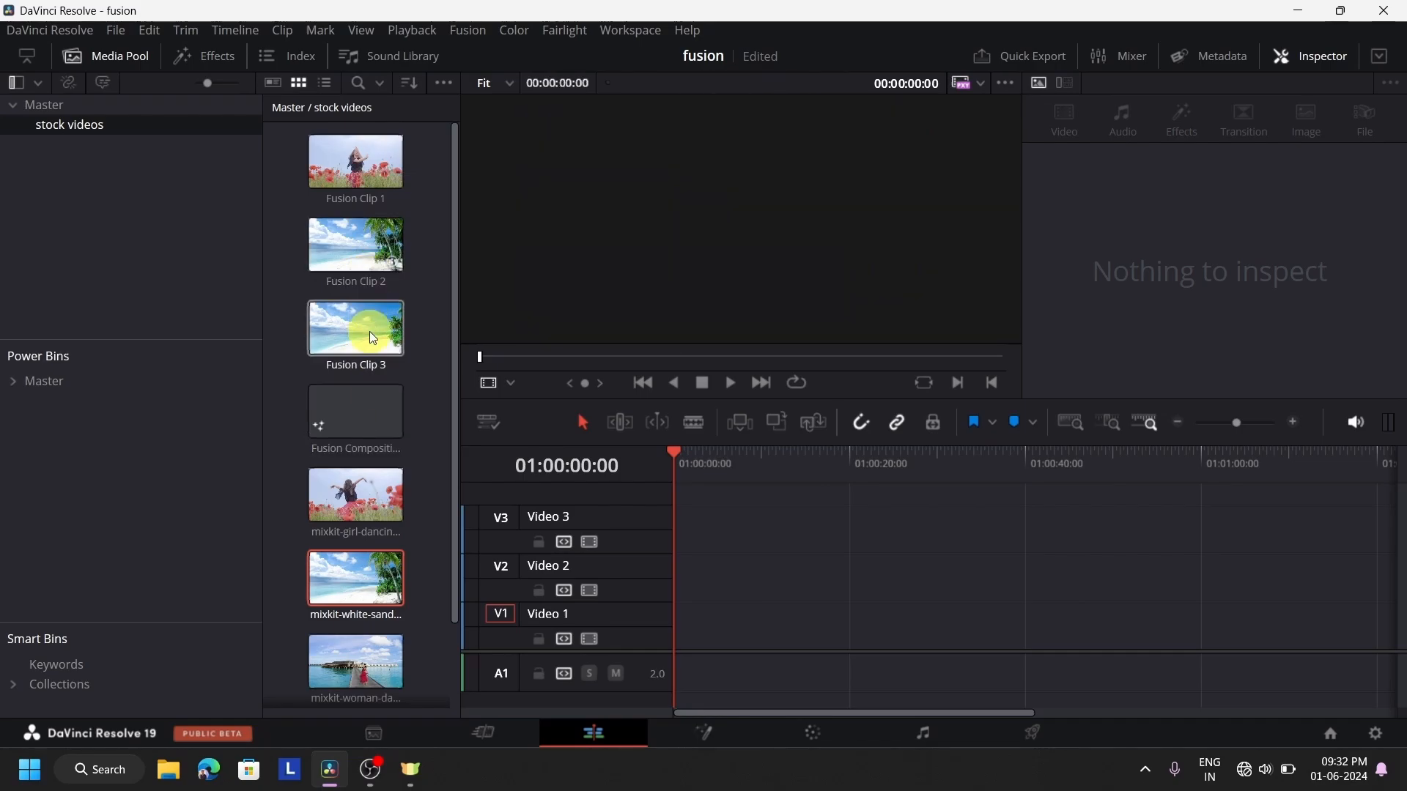
Place the white sand beach clip at the start of Video 1 and open it in Fusion with the playhead at 01:00:08:15
click(340, 599)
drag(340, 595, 739, 637)
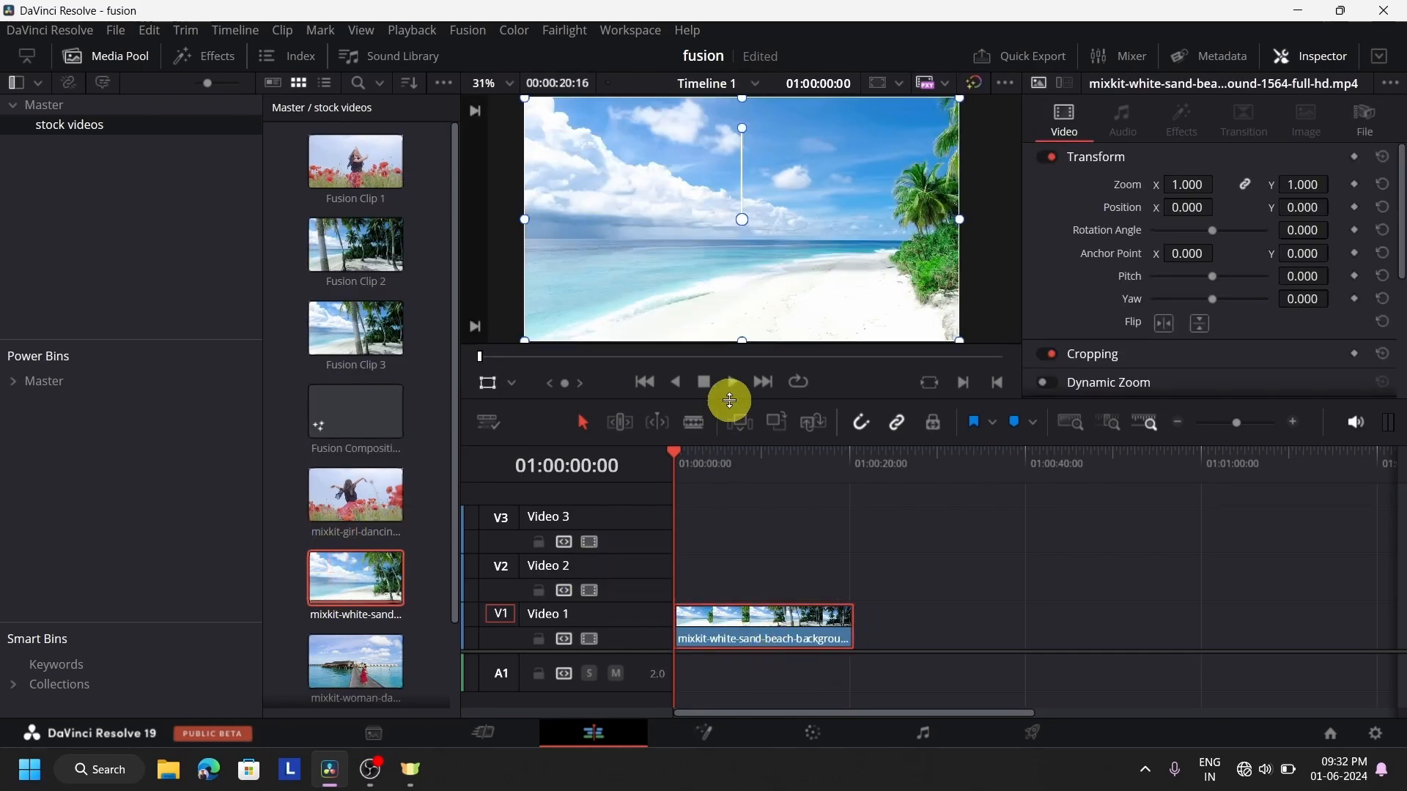
click(749, 450)
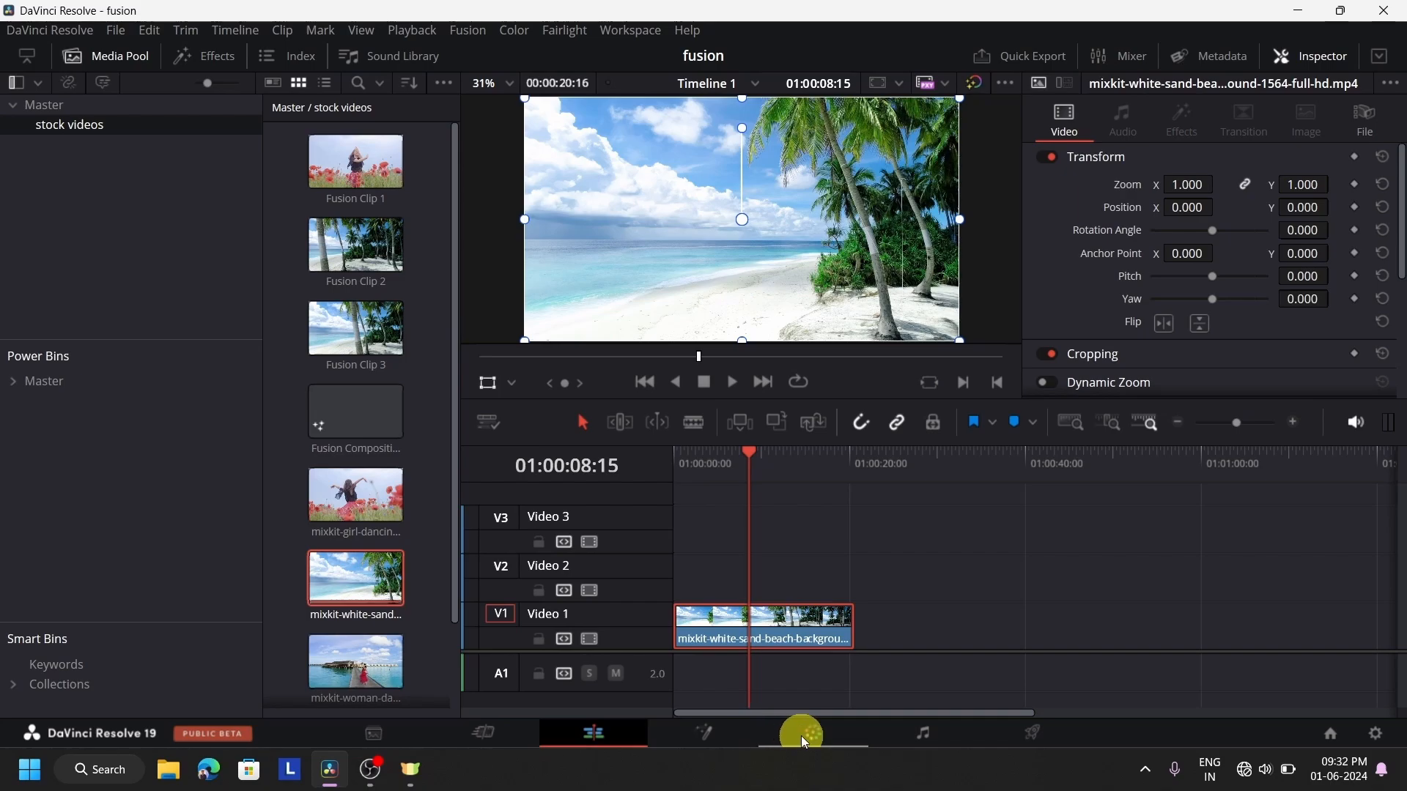
click(737, 729)
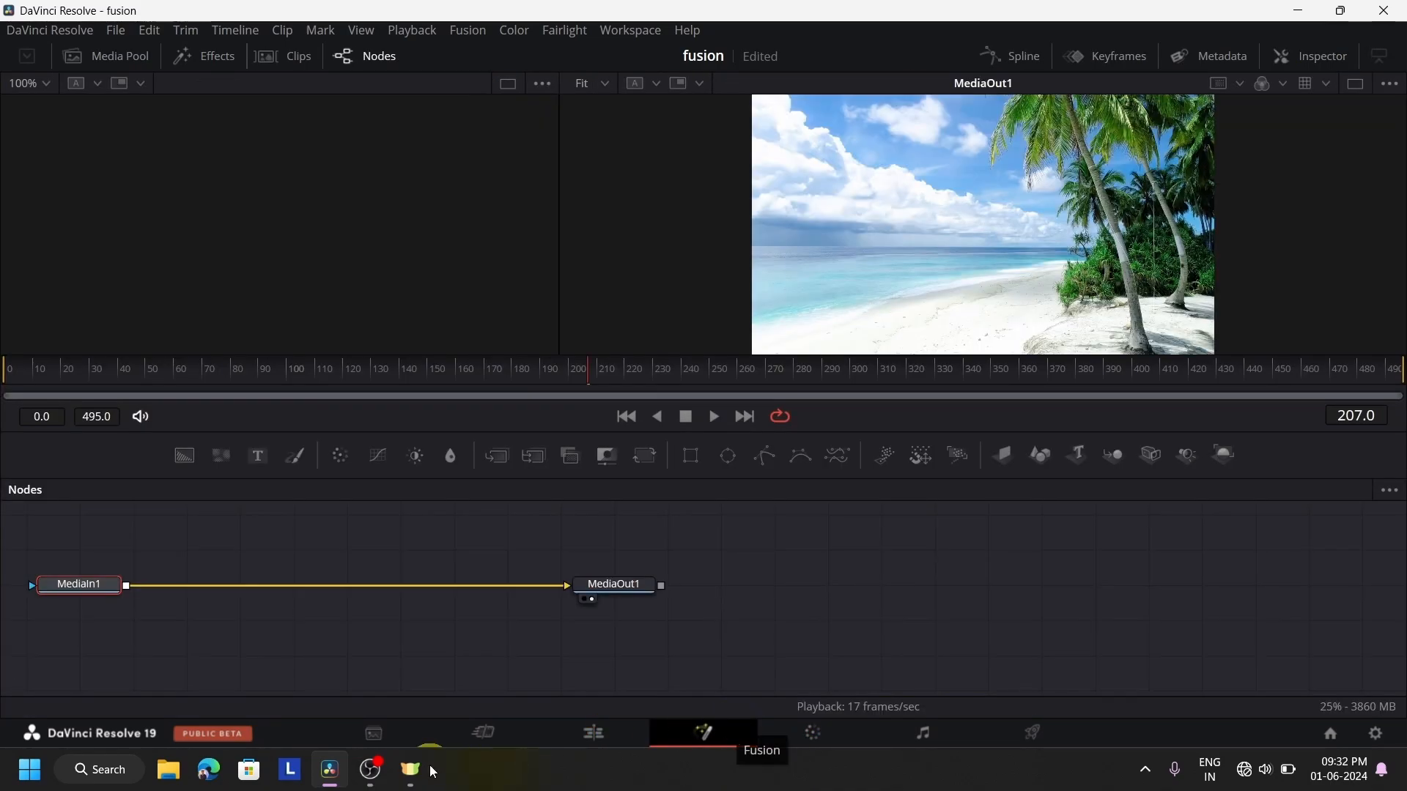
Move MediaIn1 and MediaOut1 onto a lower row of the node graph, leaving free space above them
drag(108, 586, 256, 643)
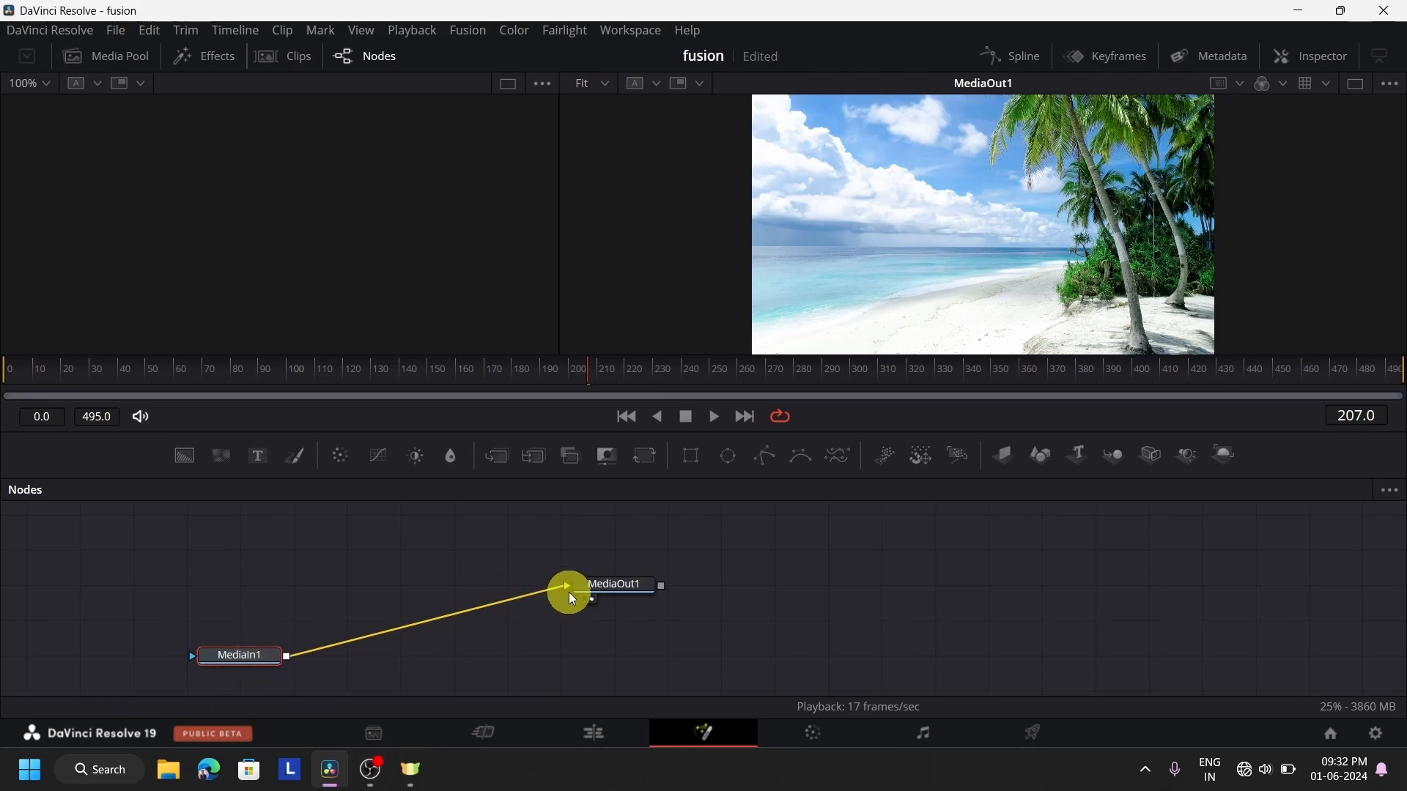
drag(622, 589, 602, 657)
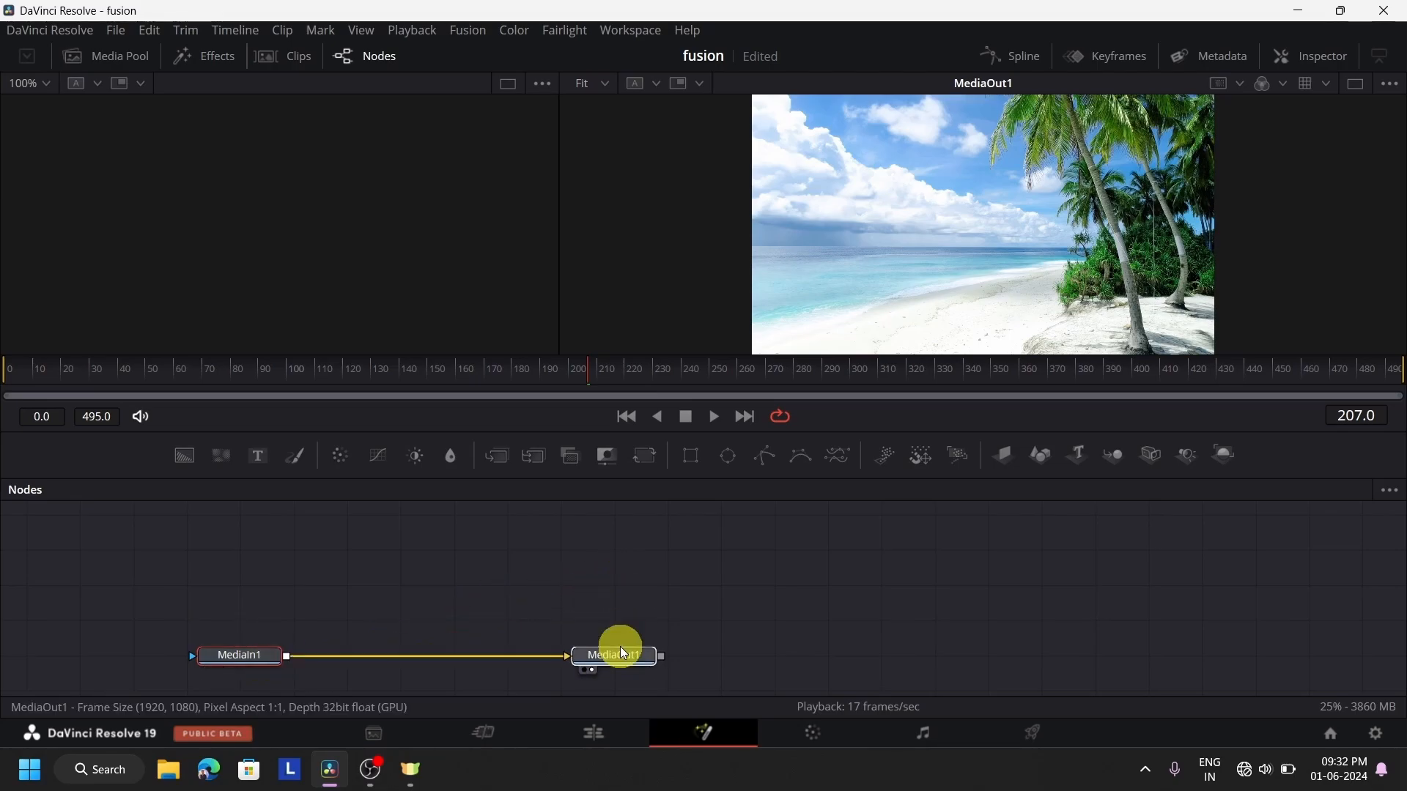
click(967, 511)
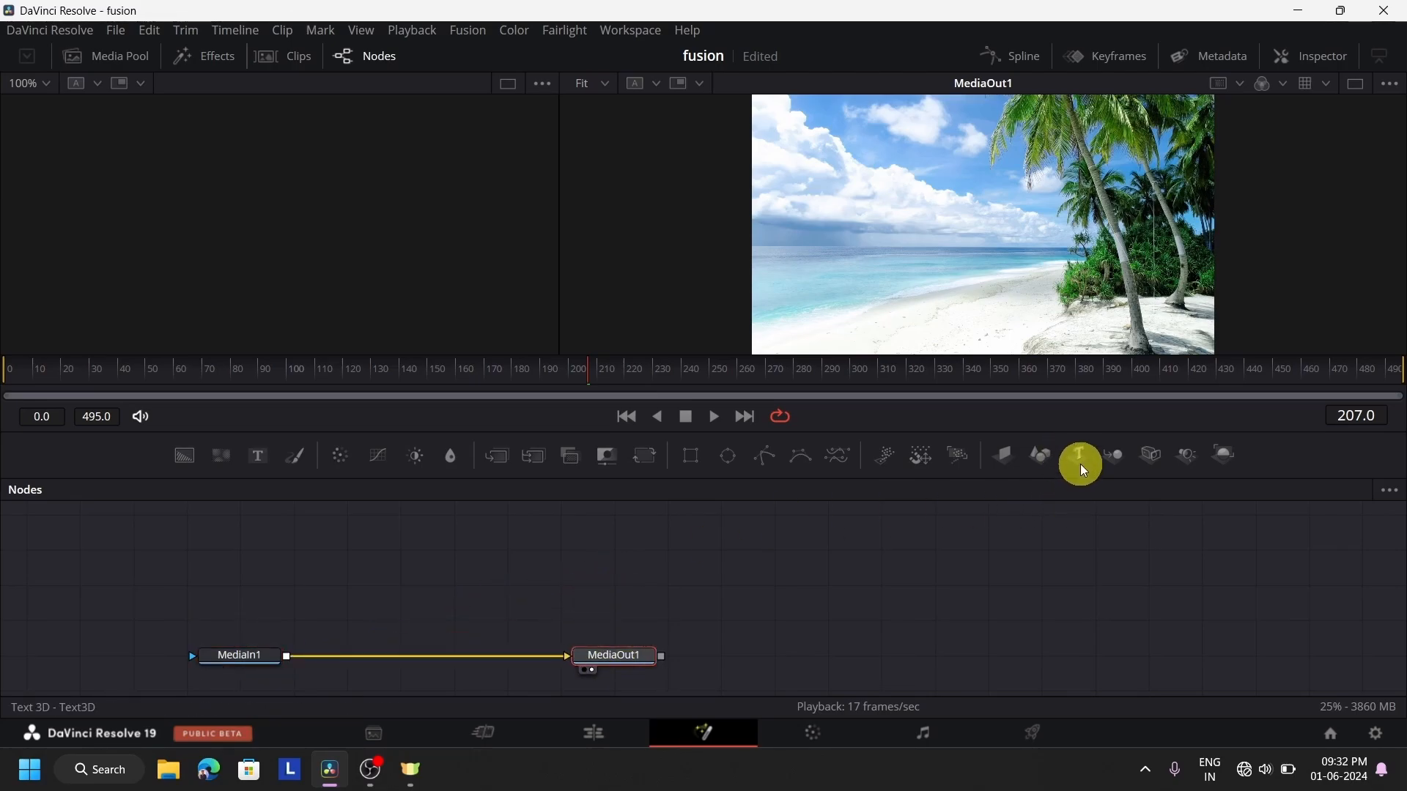
Add one Text 3D, one Merge 3D and one Renderer 3D node in a row above the media nodes
drag(1080, 464, 722, 579)
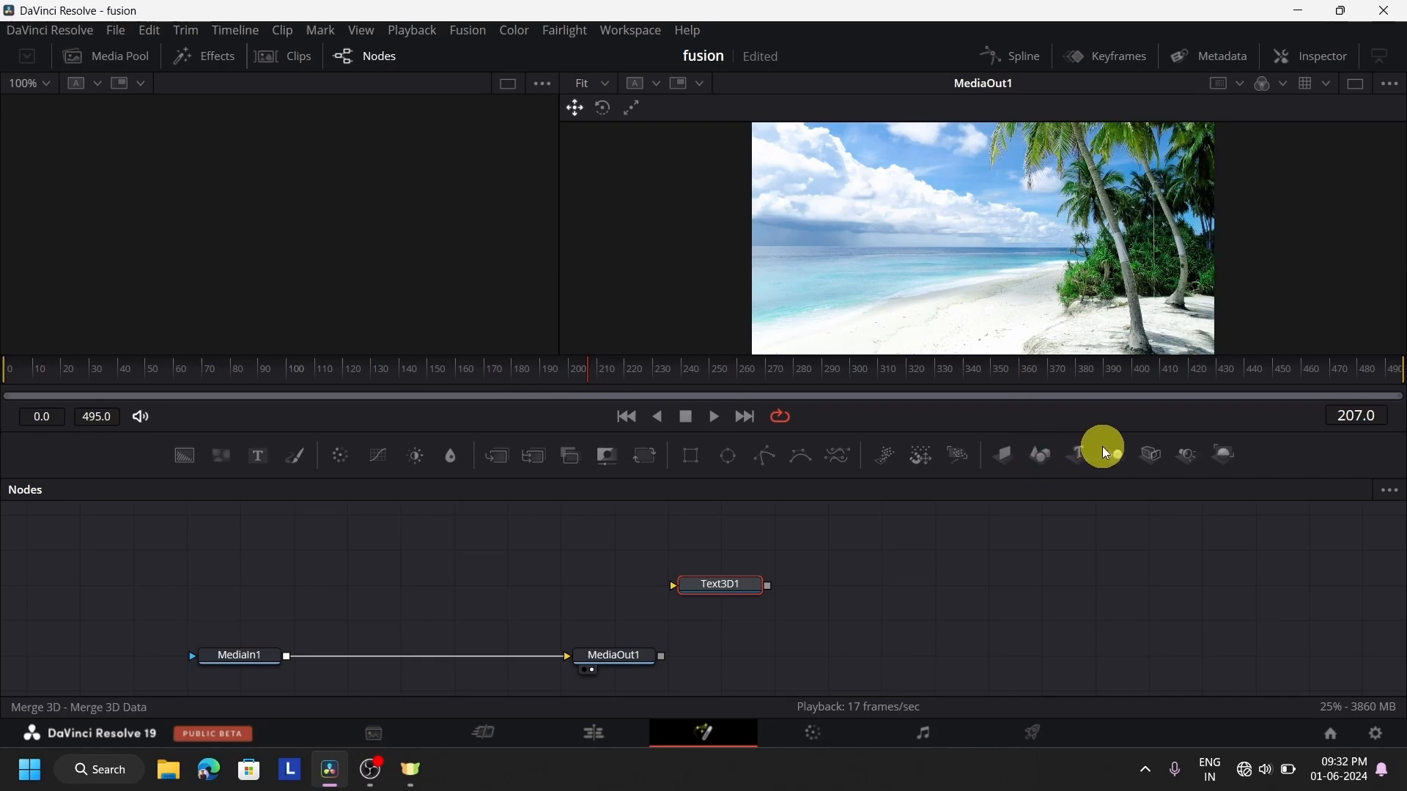
drag(1115, 456, 988, 583)
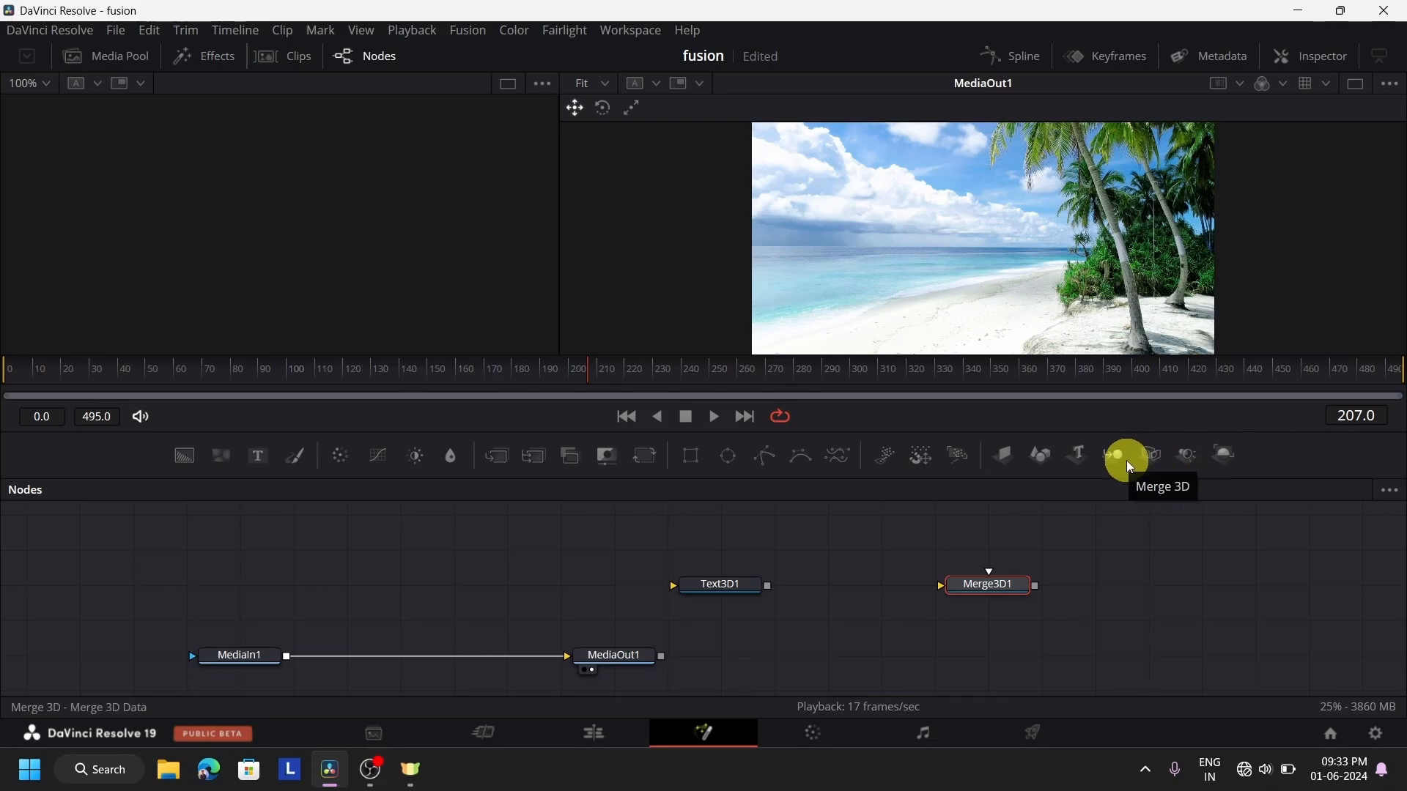
drag(1127, 460, 1159, 573)
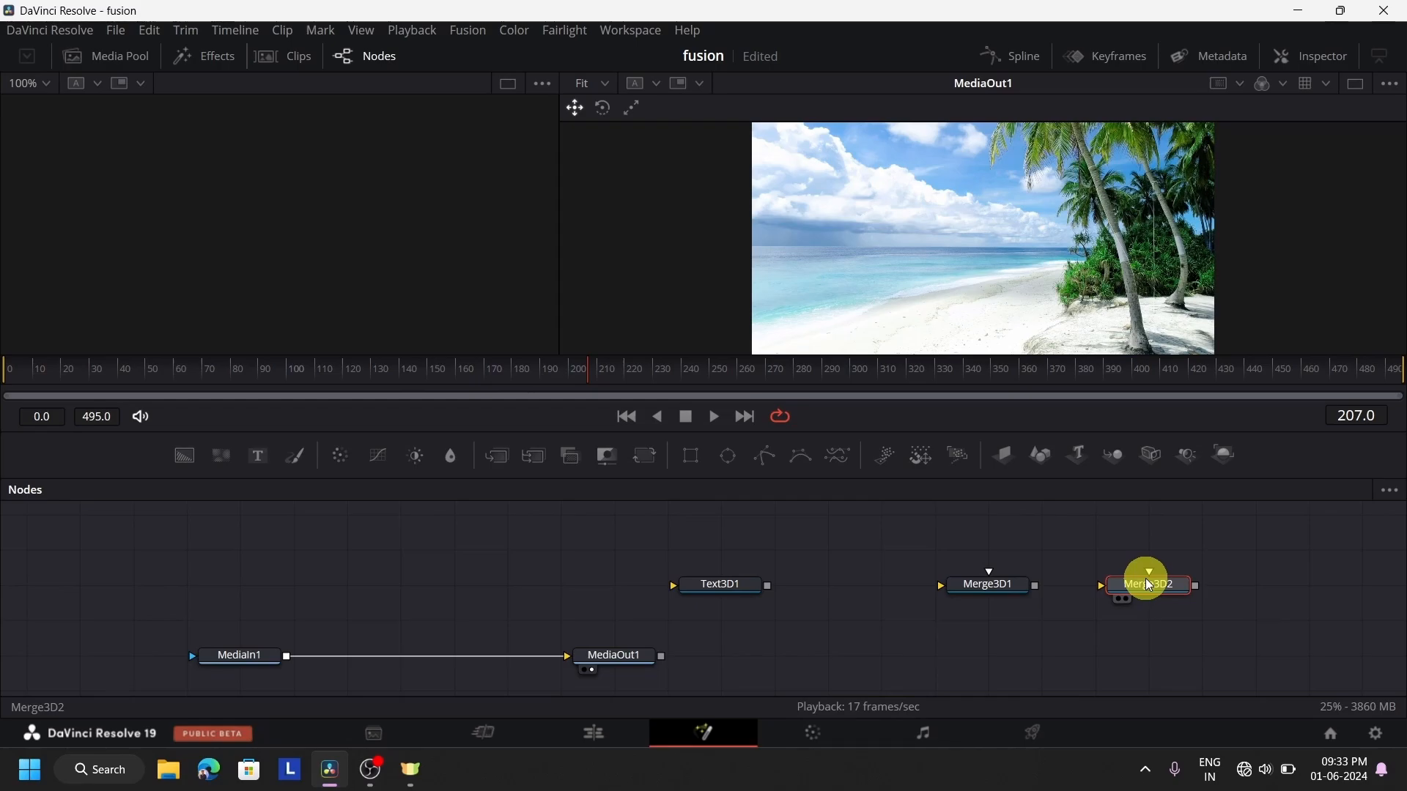
key(Delete)
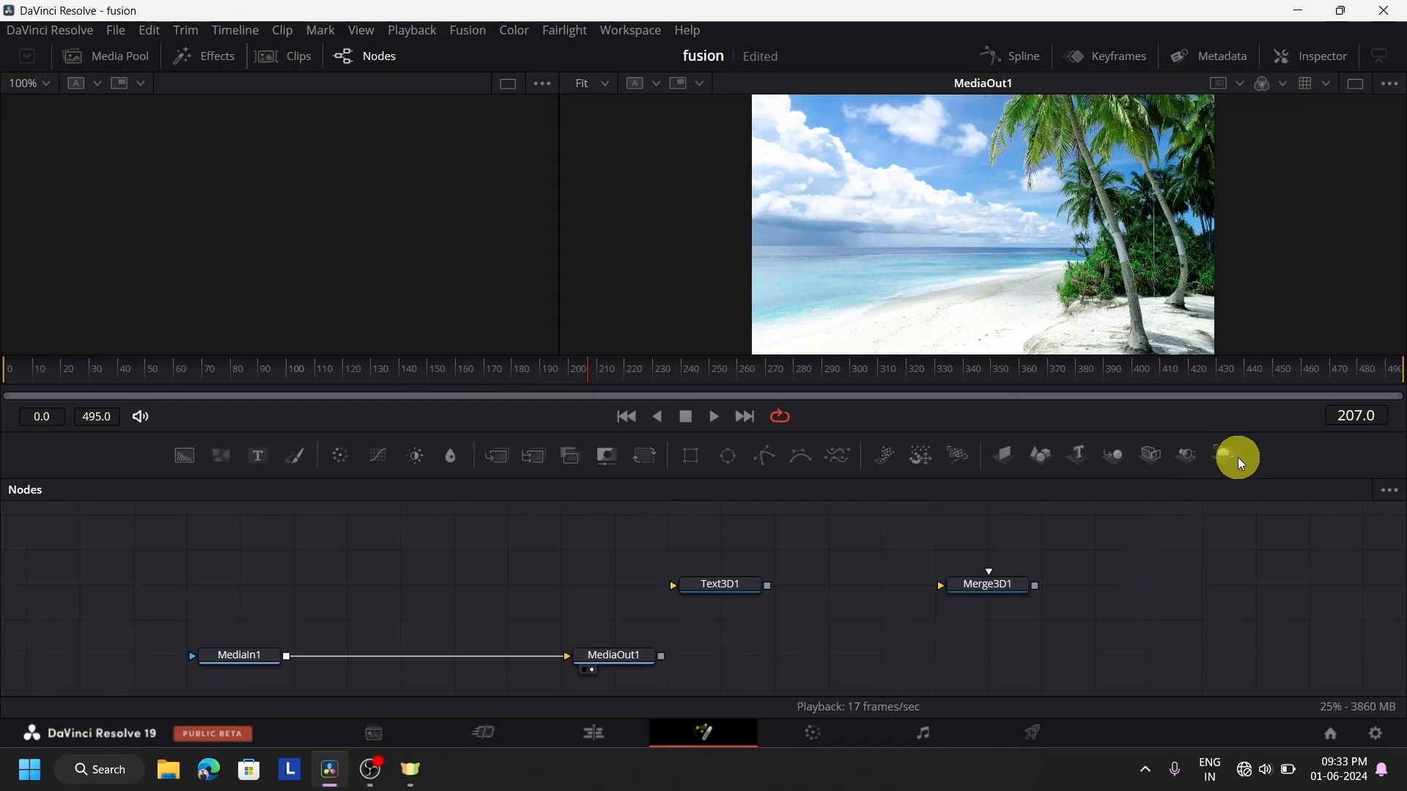
drag(1225, 451, 1157, 598)
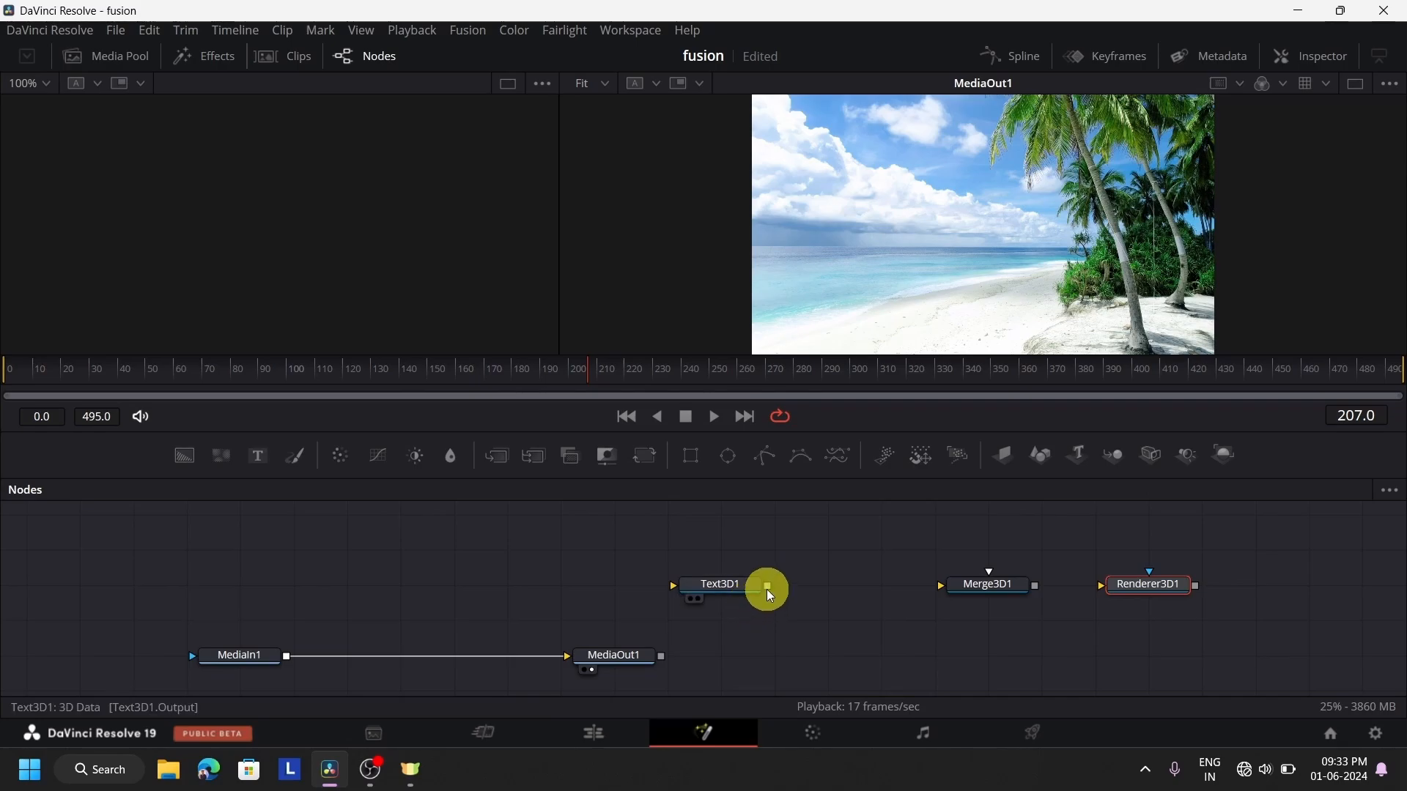
Connect Text3D1 through Merge3D1 into Renderer3D1 and move MediaOut1 along its row to beneath Text3D1
drag(768, 586, 1108, 587)
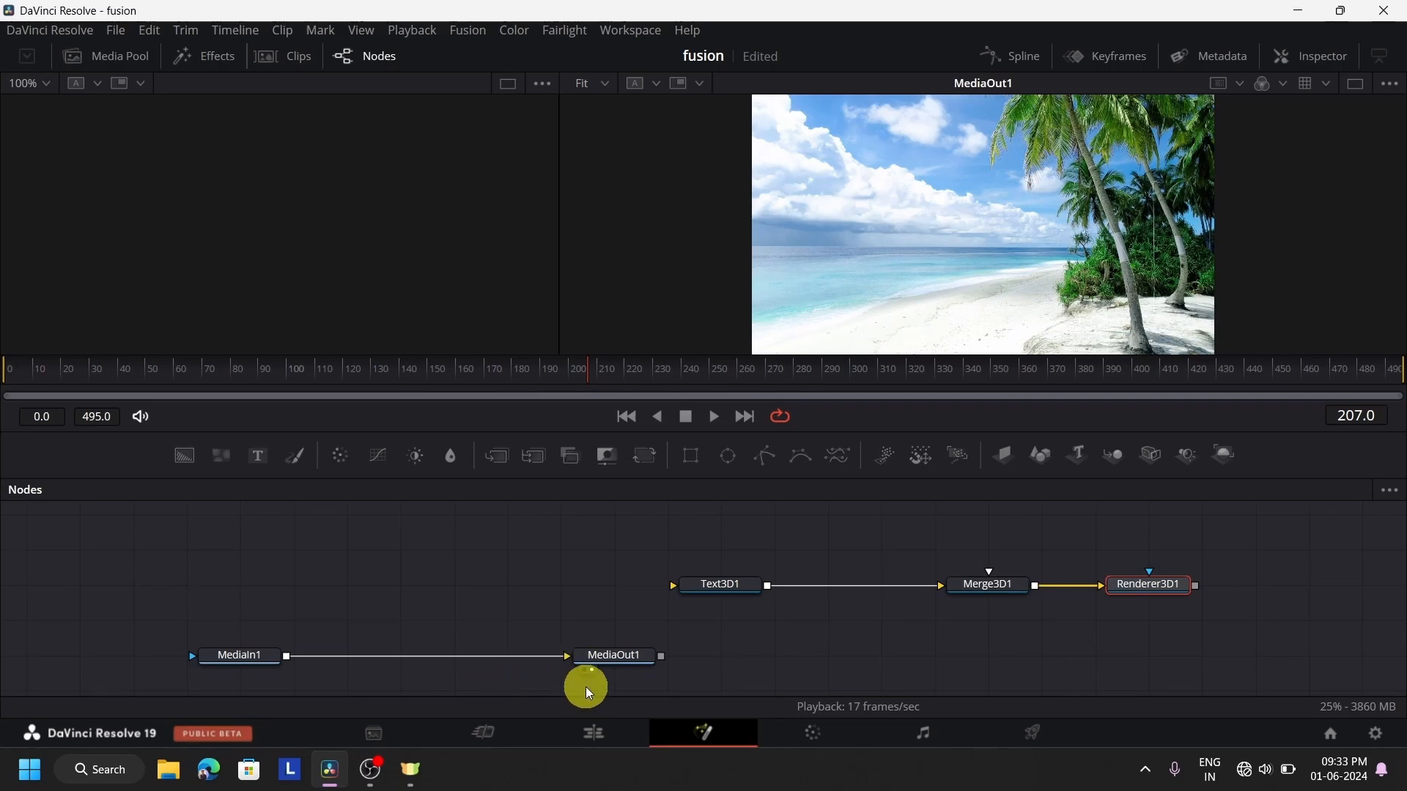
drag(602, 657, 766, 658)
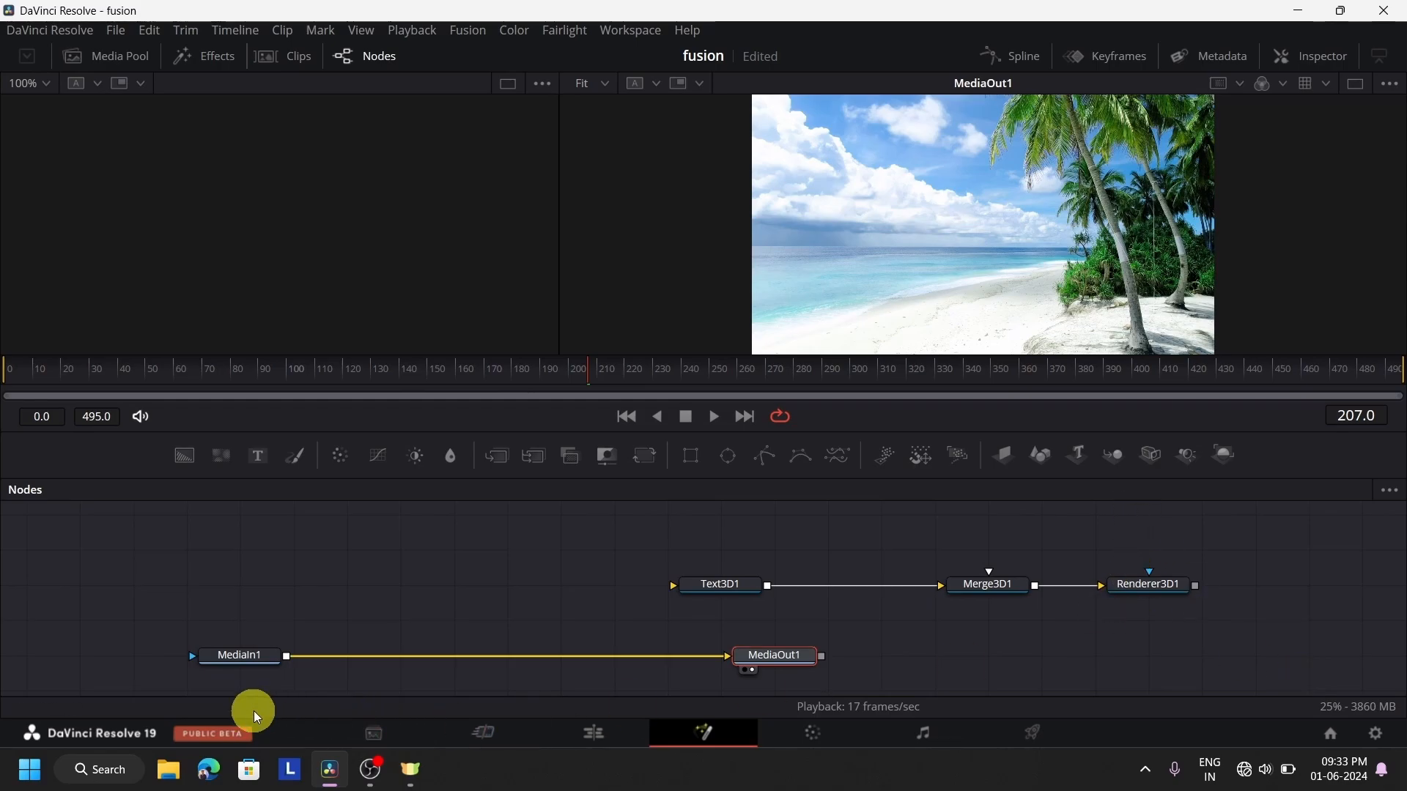
click(619, 745)
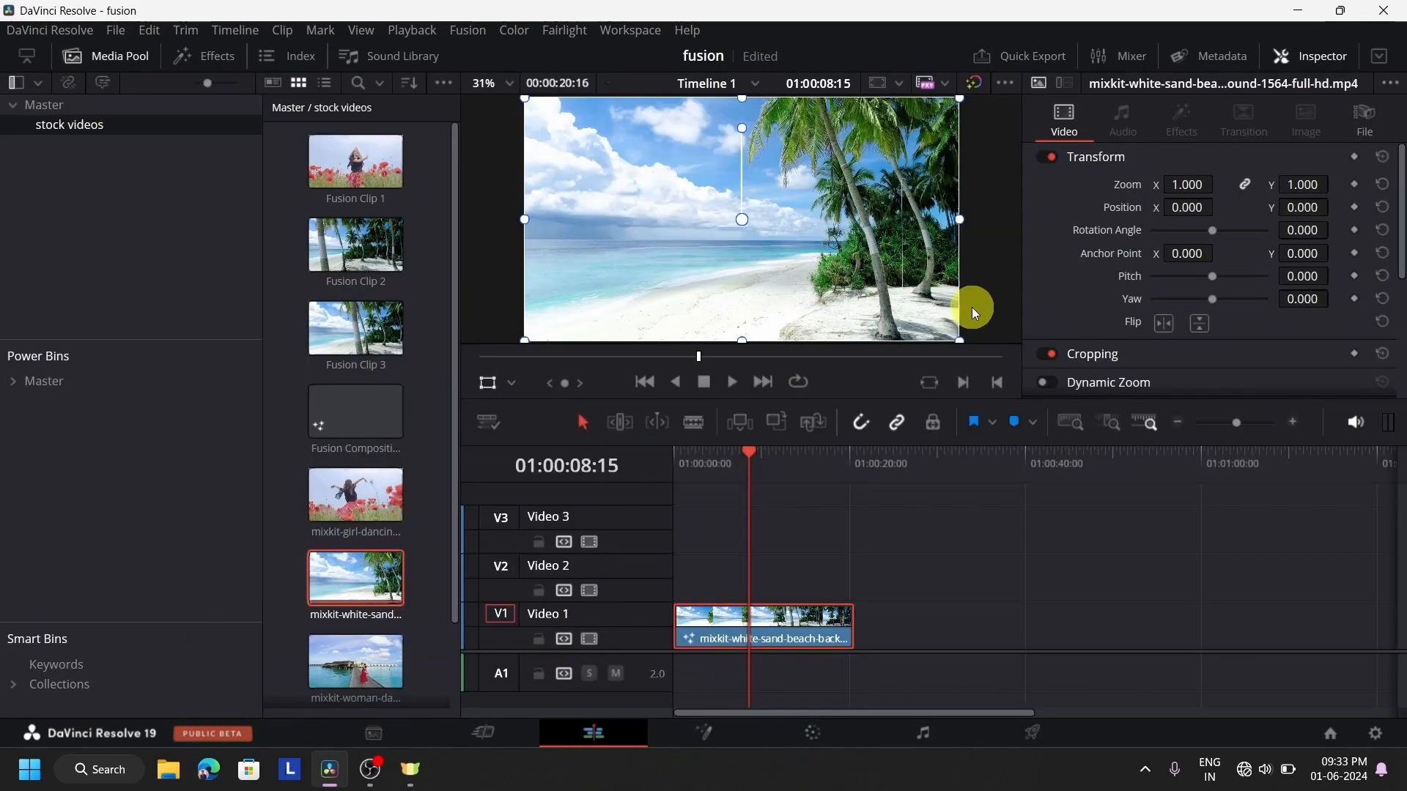
click(735, 745)
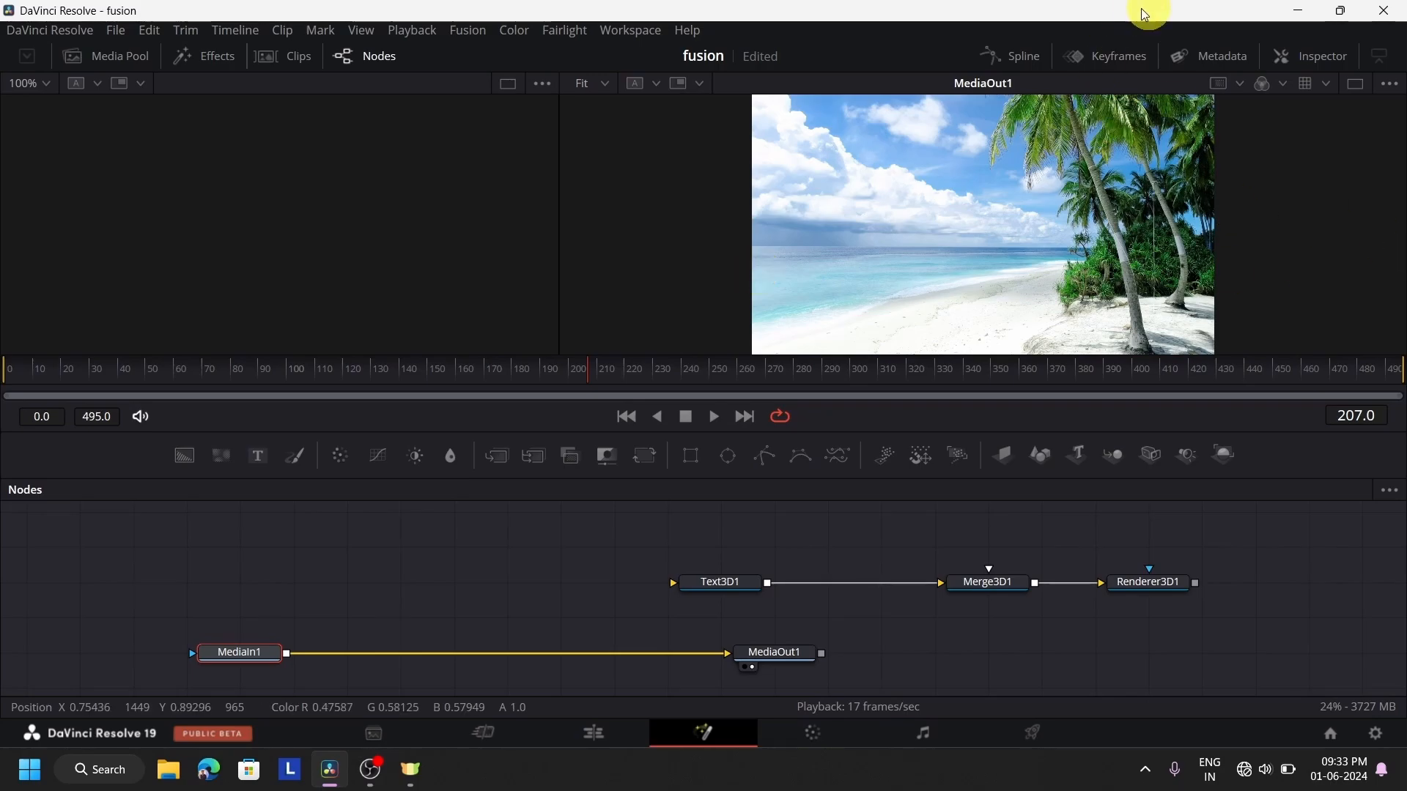
Load Text3D1 into the left viewer and set its text to "OC"
click(737, 591)
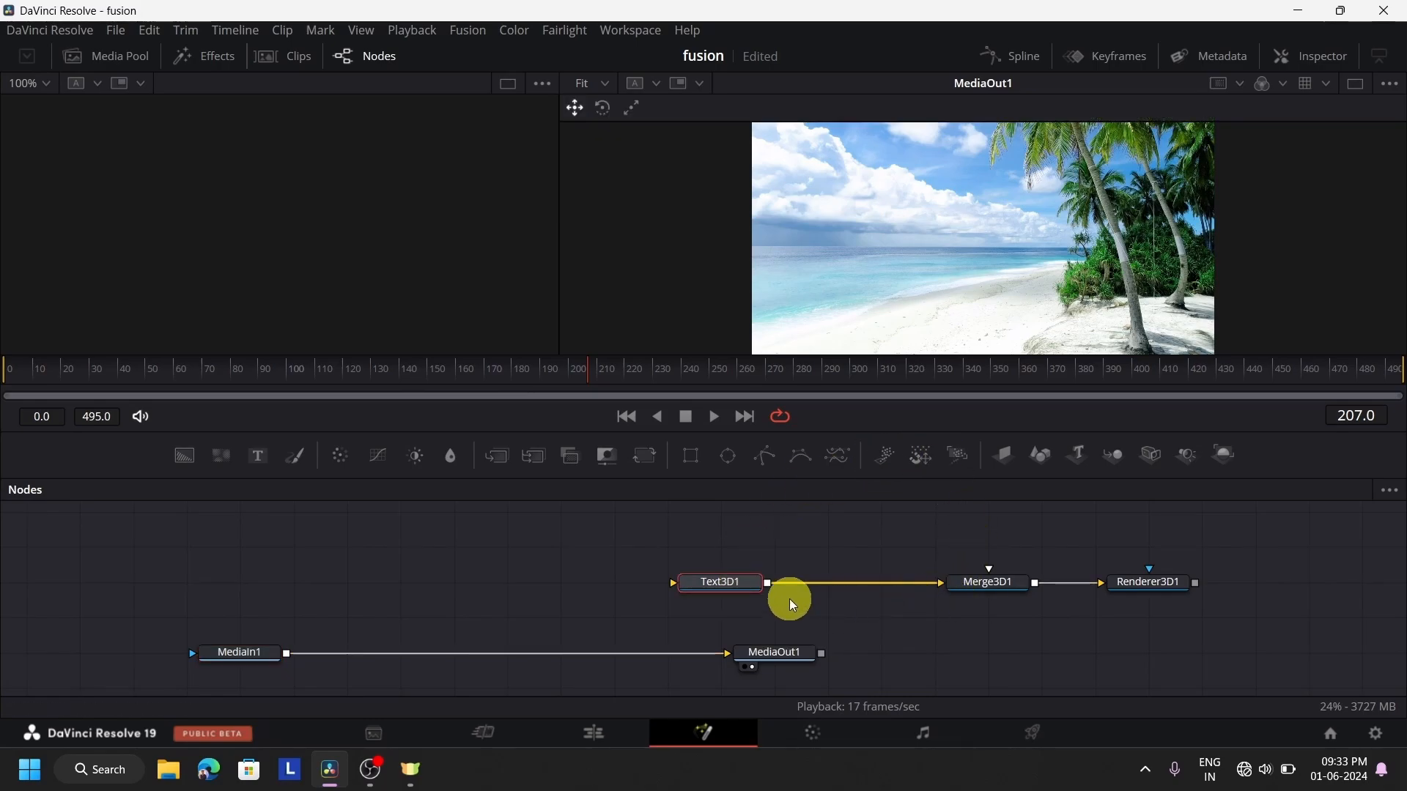
key(1)
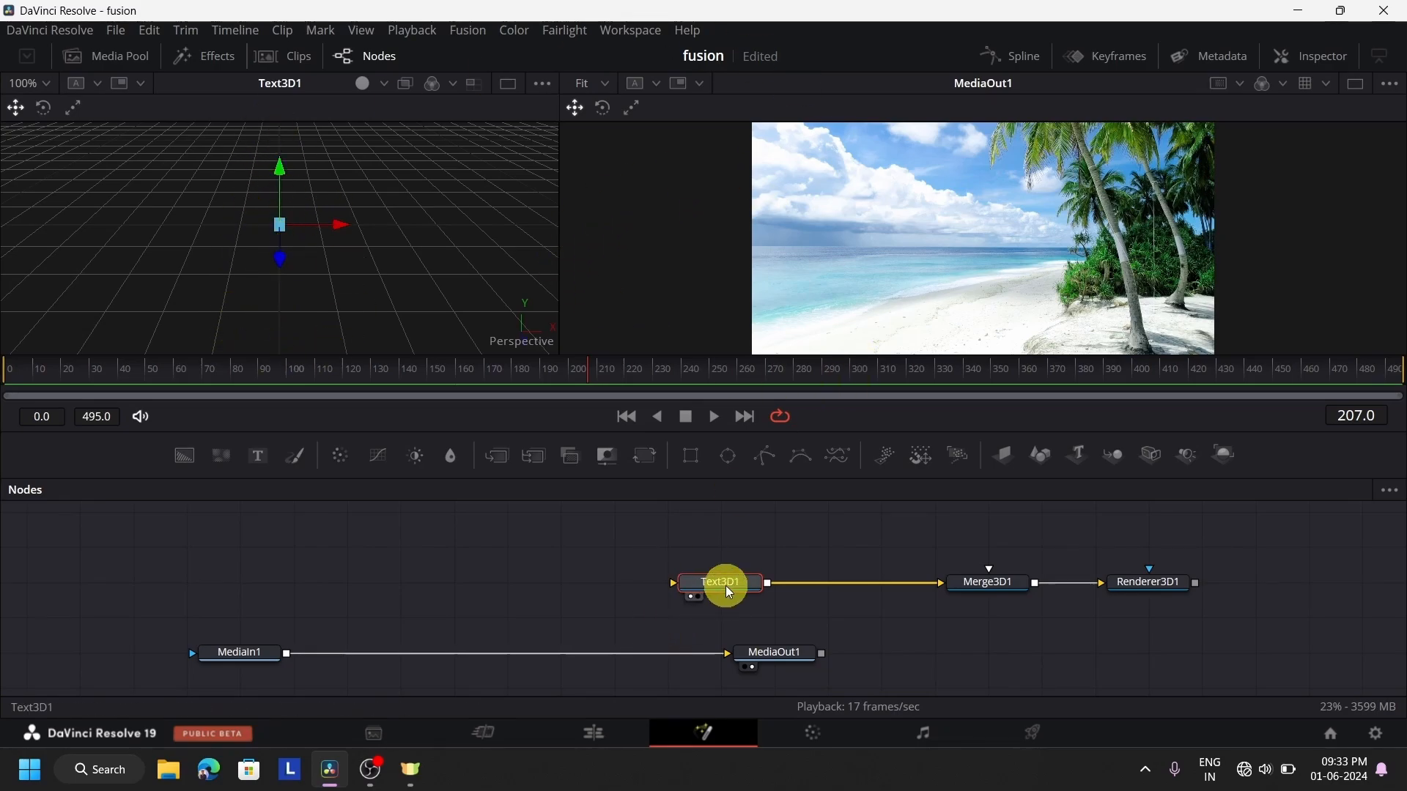
click(1339, 64)
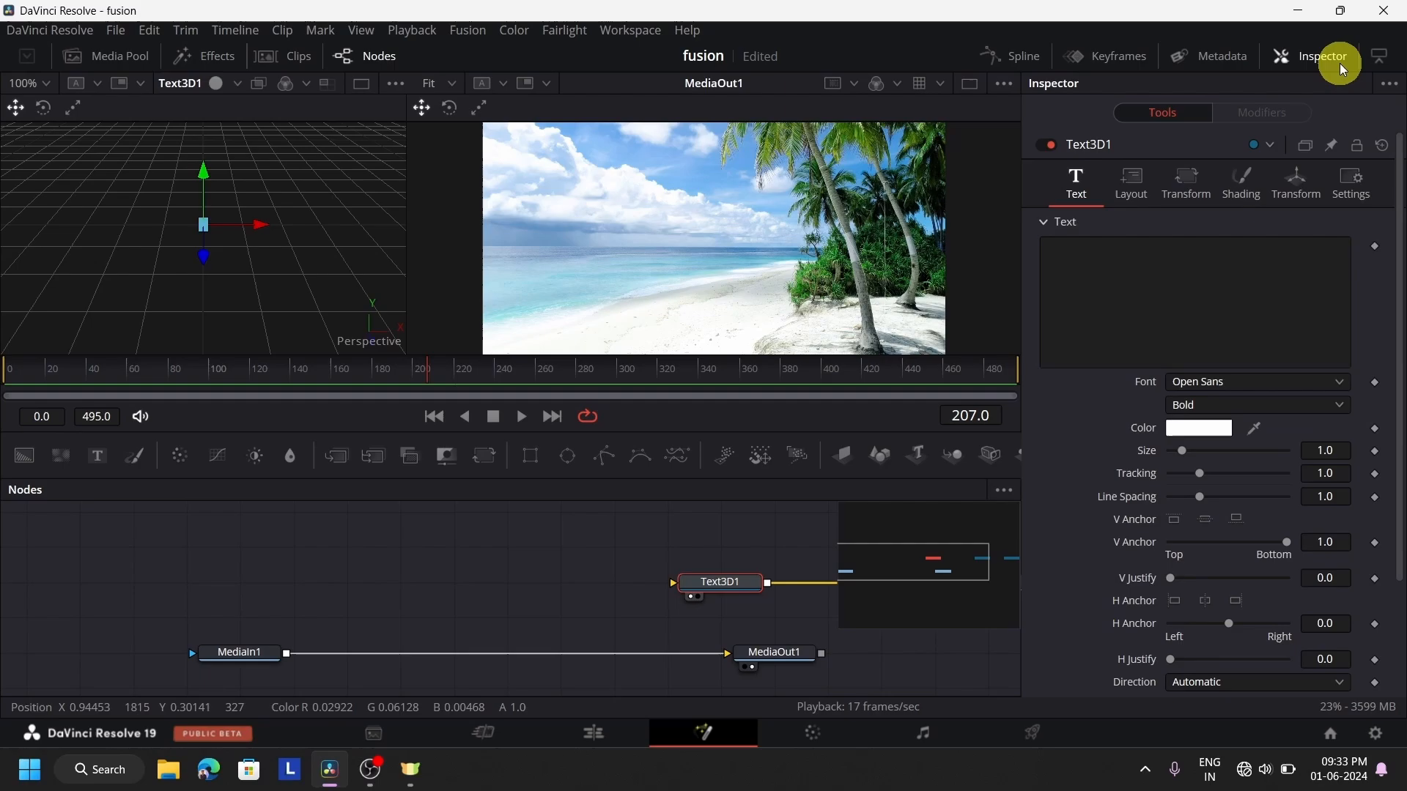
click(1182, 281)
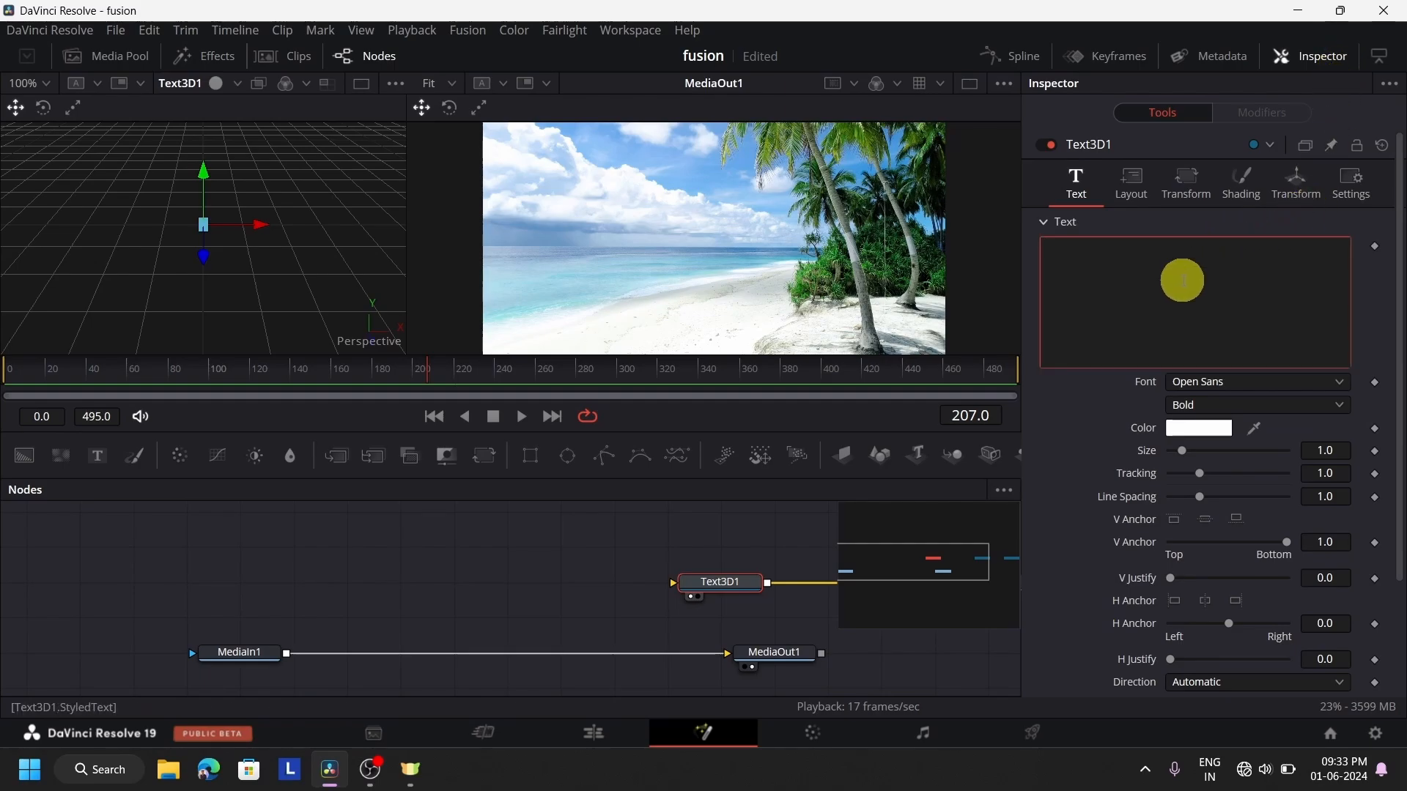
text(OC)
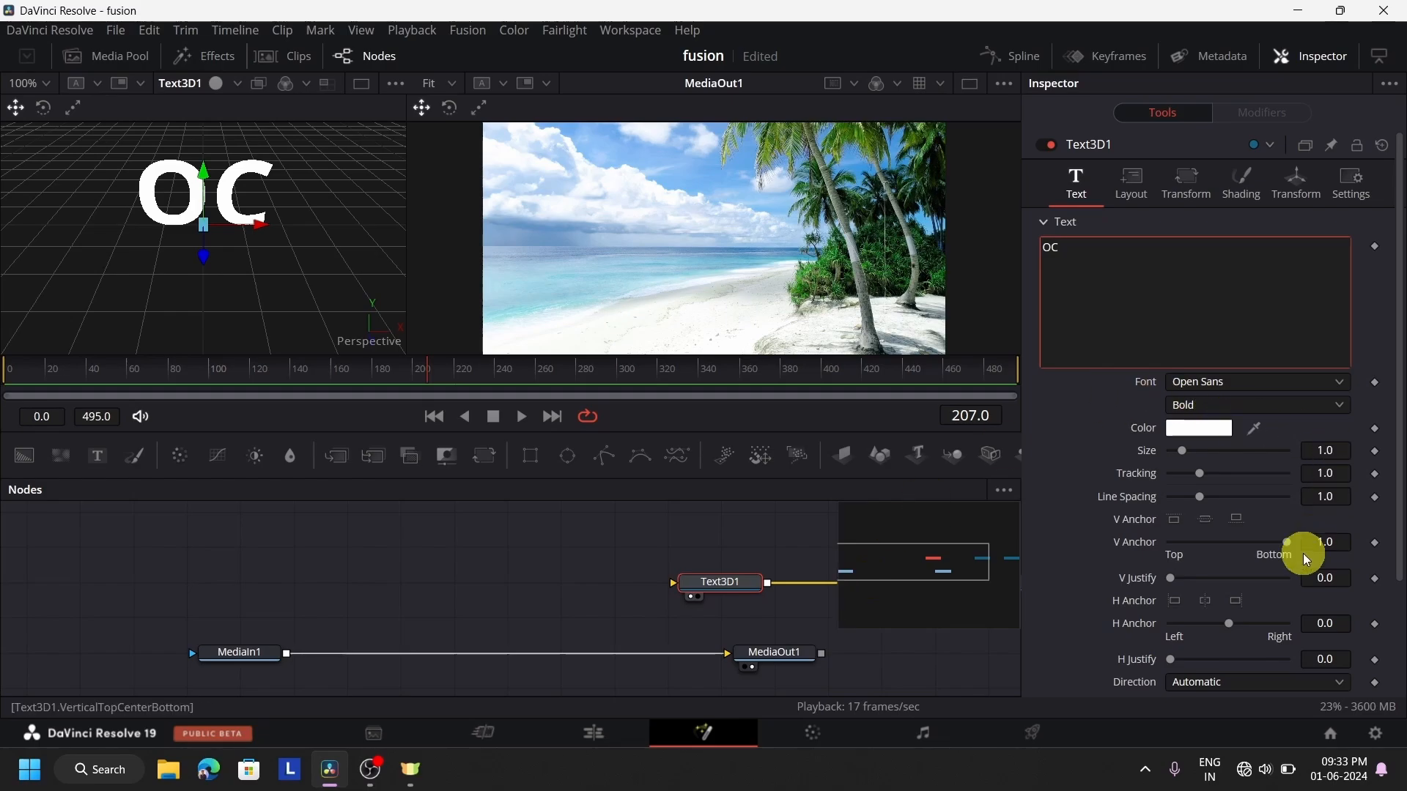
Give the OC text an extrusion depth of 0.2 and move it forward along its Z axis in the 3D view
scroll(1302, 553, down, 3)
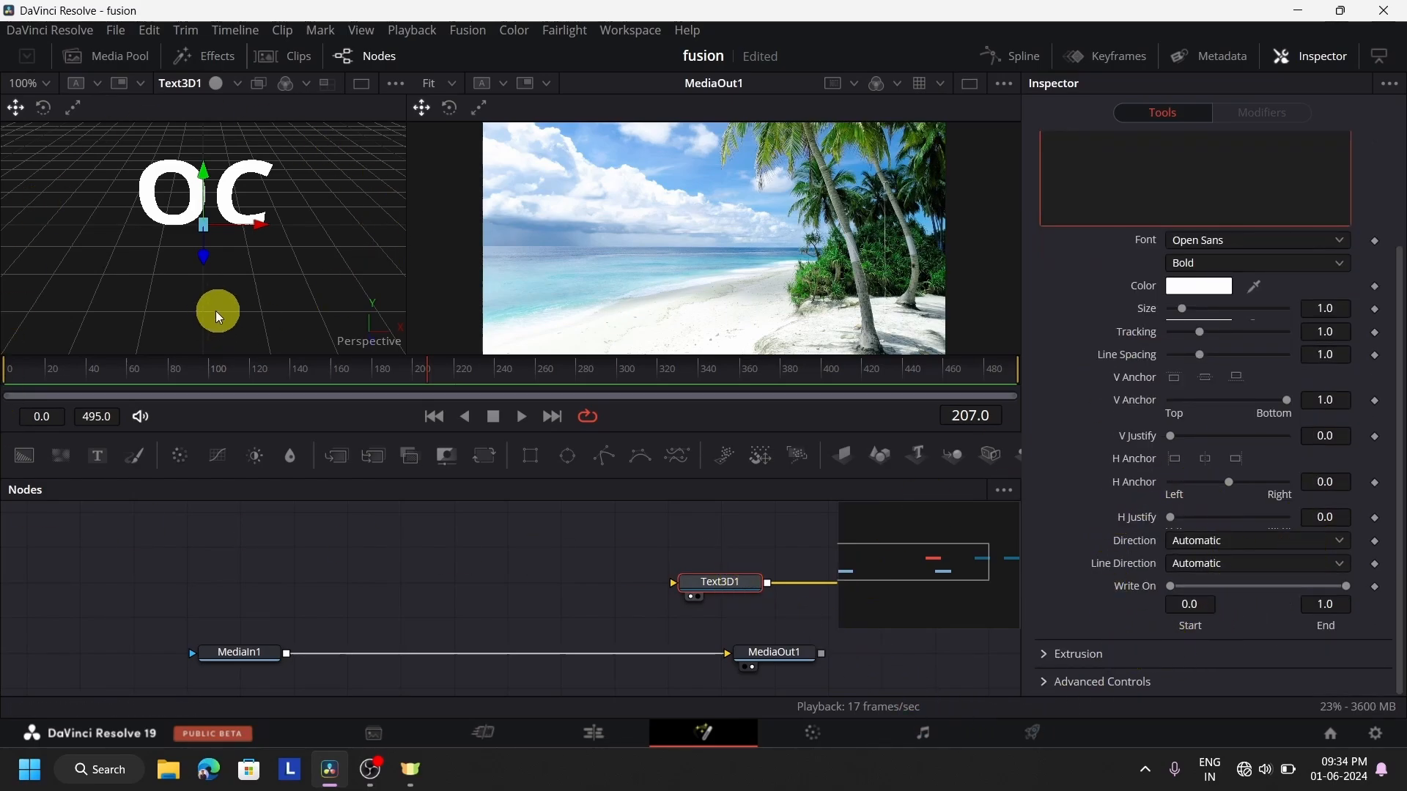
click(1043, 652)
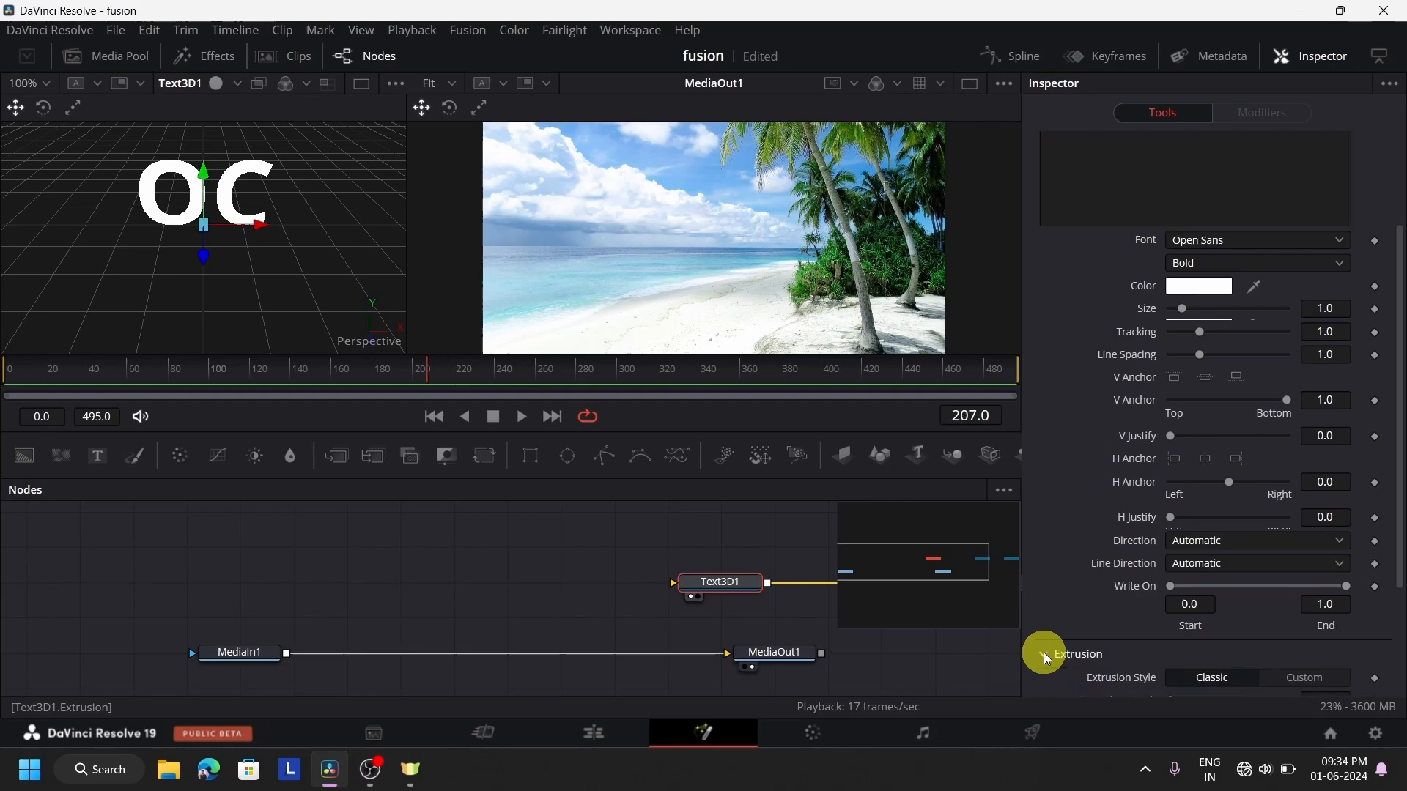
scroll(1238, 622, down, 3)
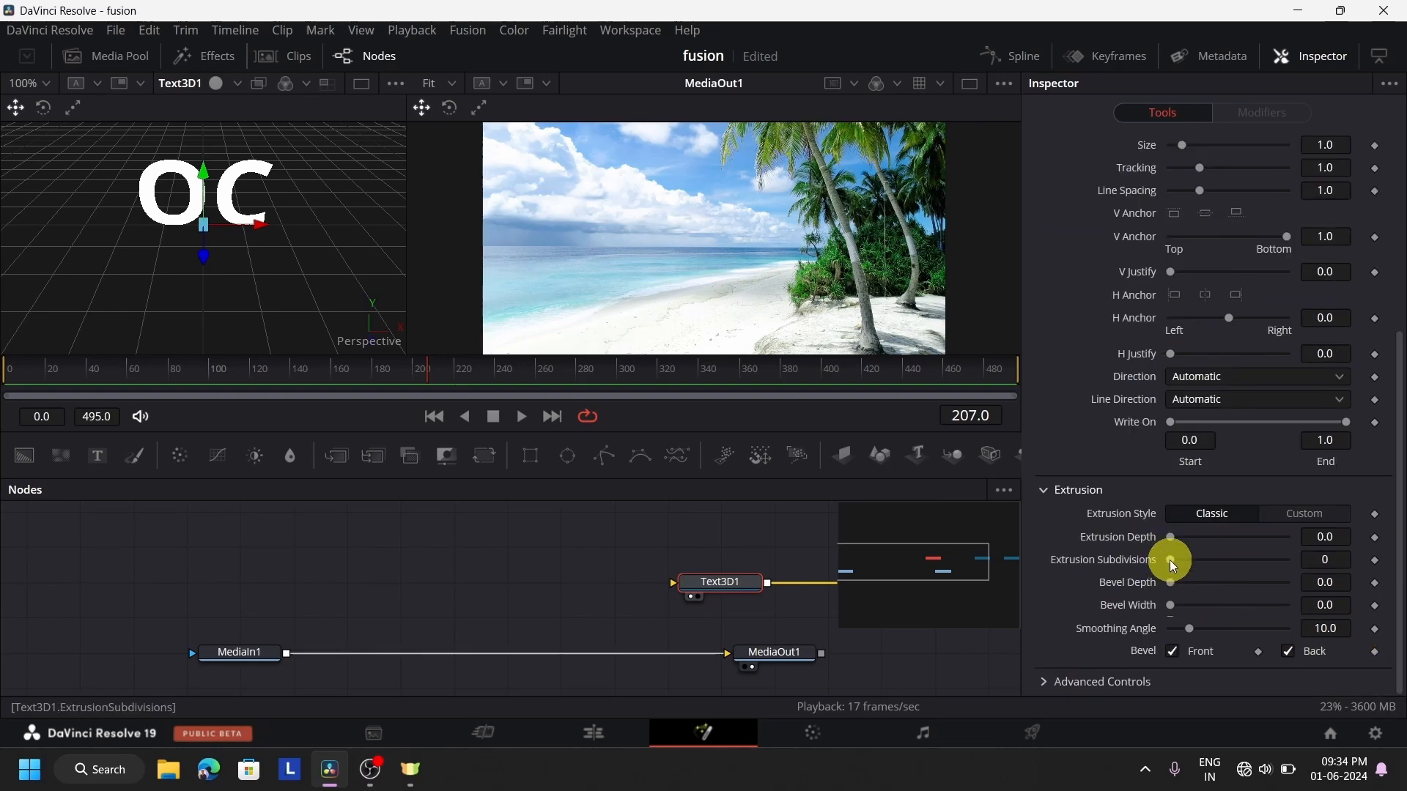
drag(1172, 535, 1373, 537)
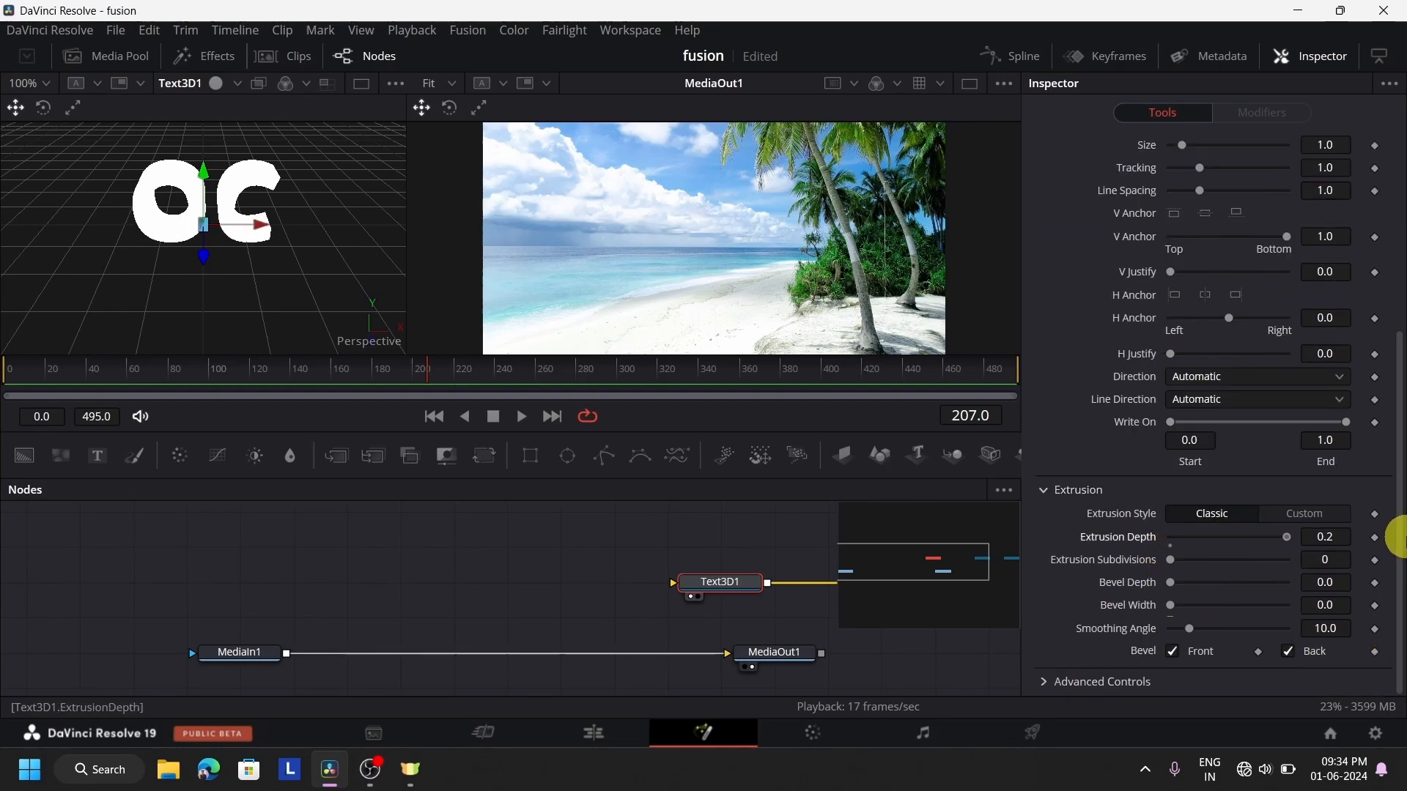
drag(206, 252, 249, 307)
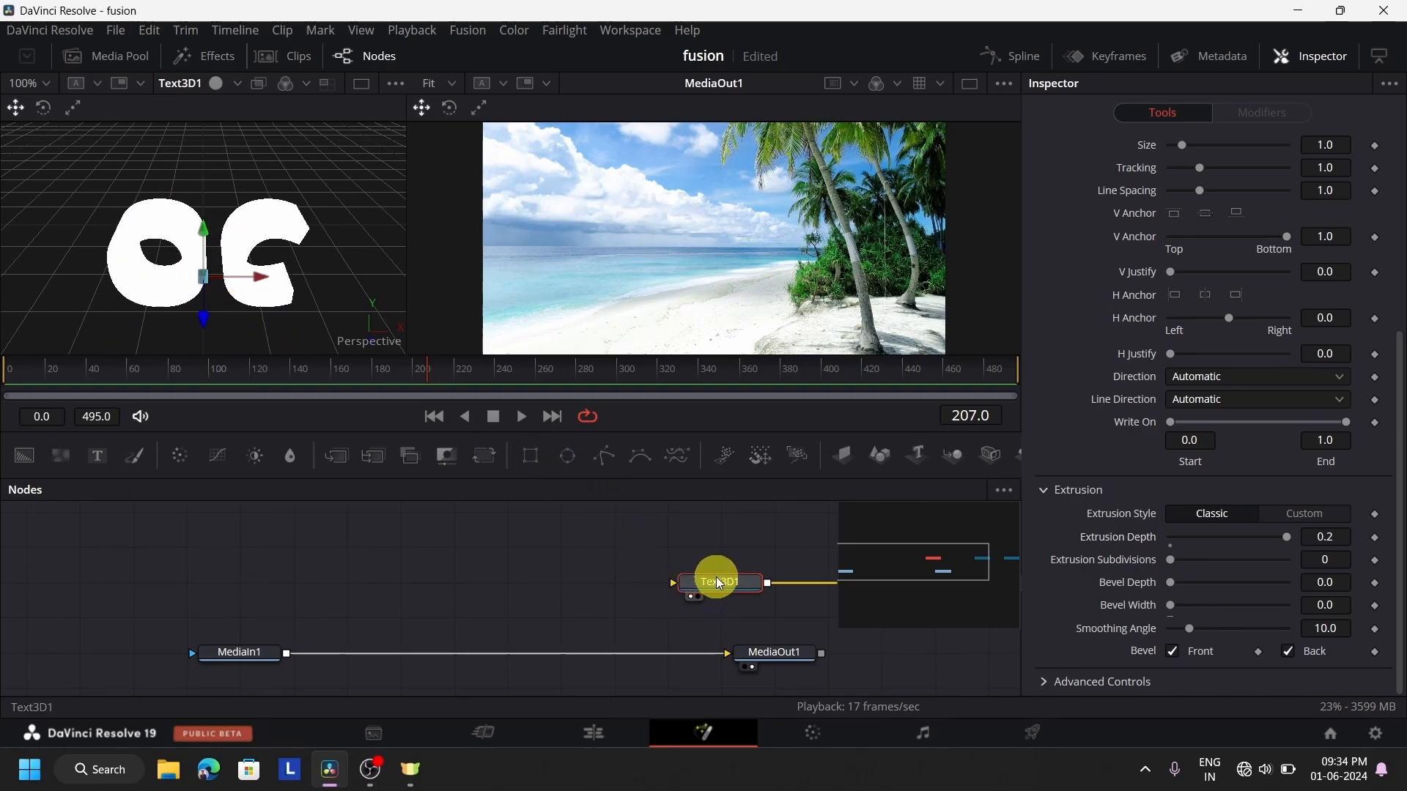
Arrange Text3D1, Merge3D1 and Renderer3D1 in one row above the media nodes, with Renderer3D1 above MediaOut1
drag(720, 584, 437, 553)
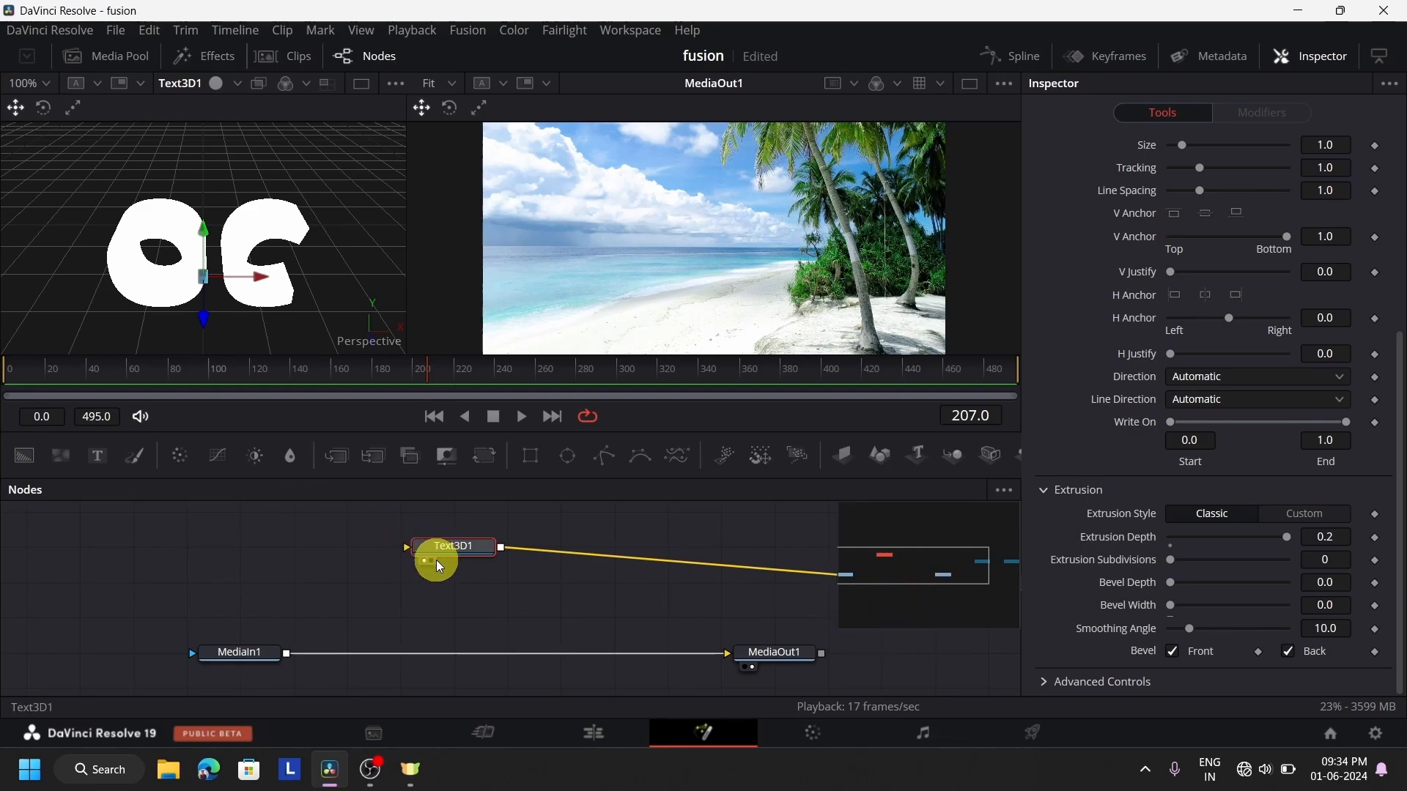
click(1319, 60)
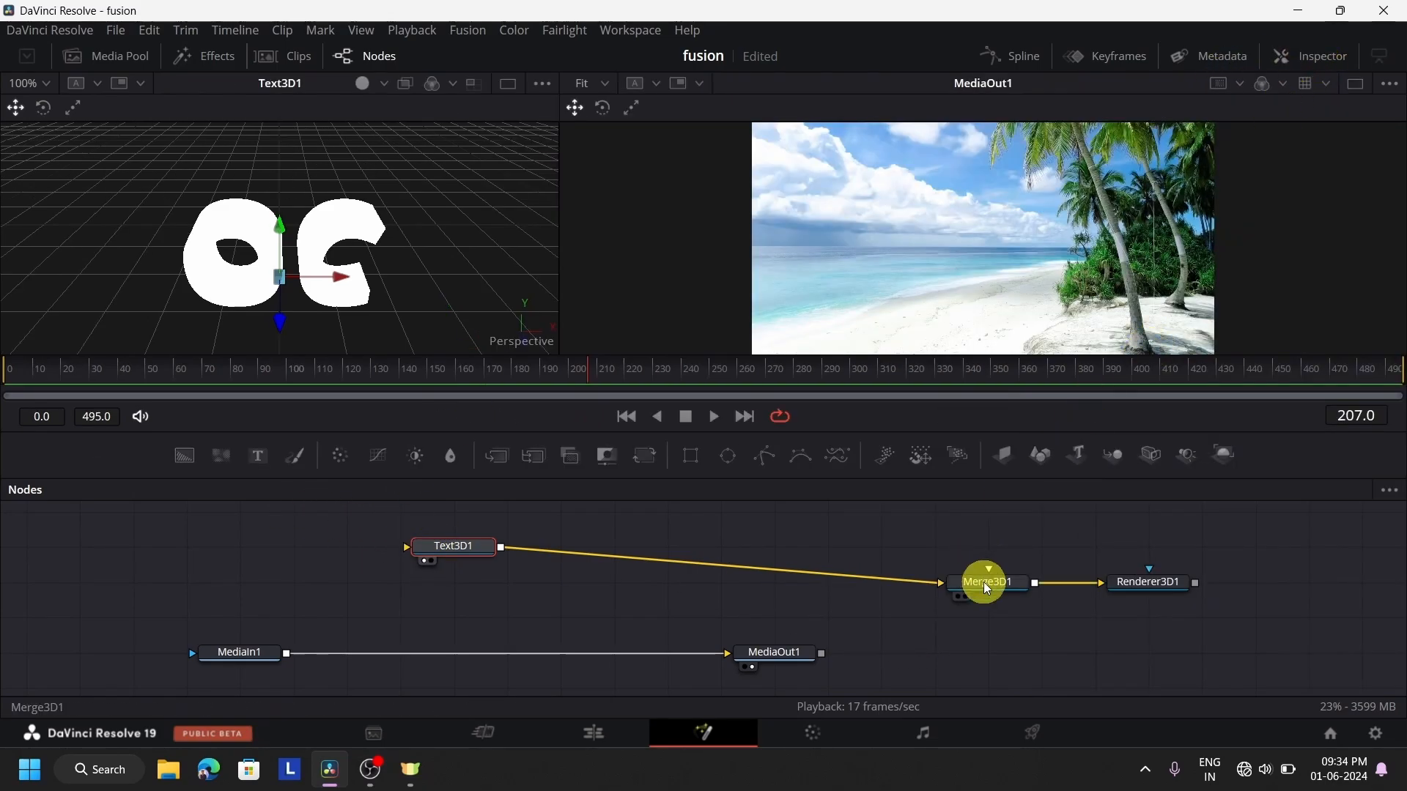
drag(983, 582, 586, 533)
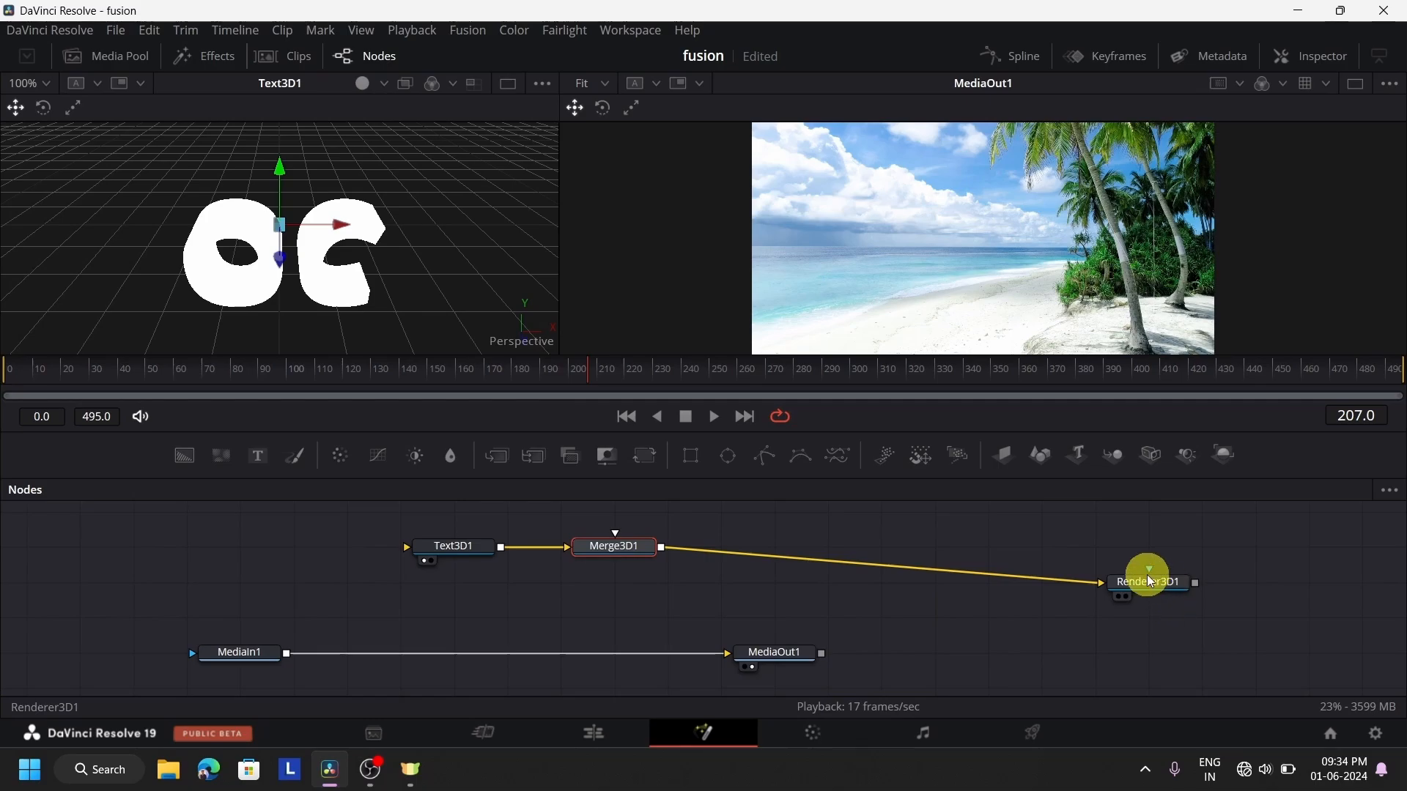
drag(1150, 583, 746, 547)
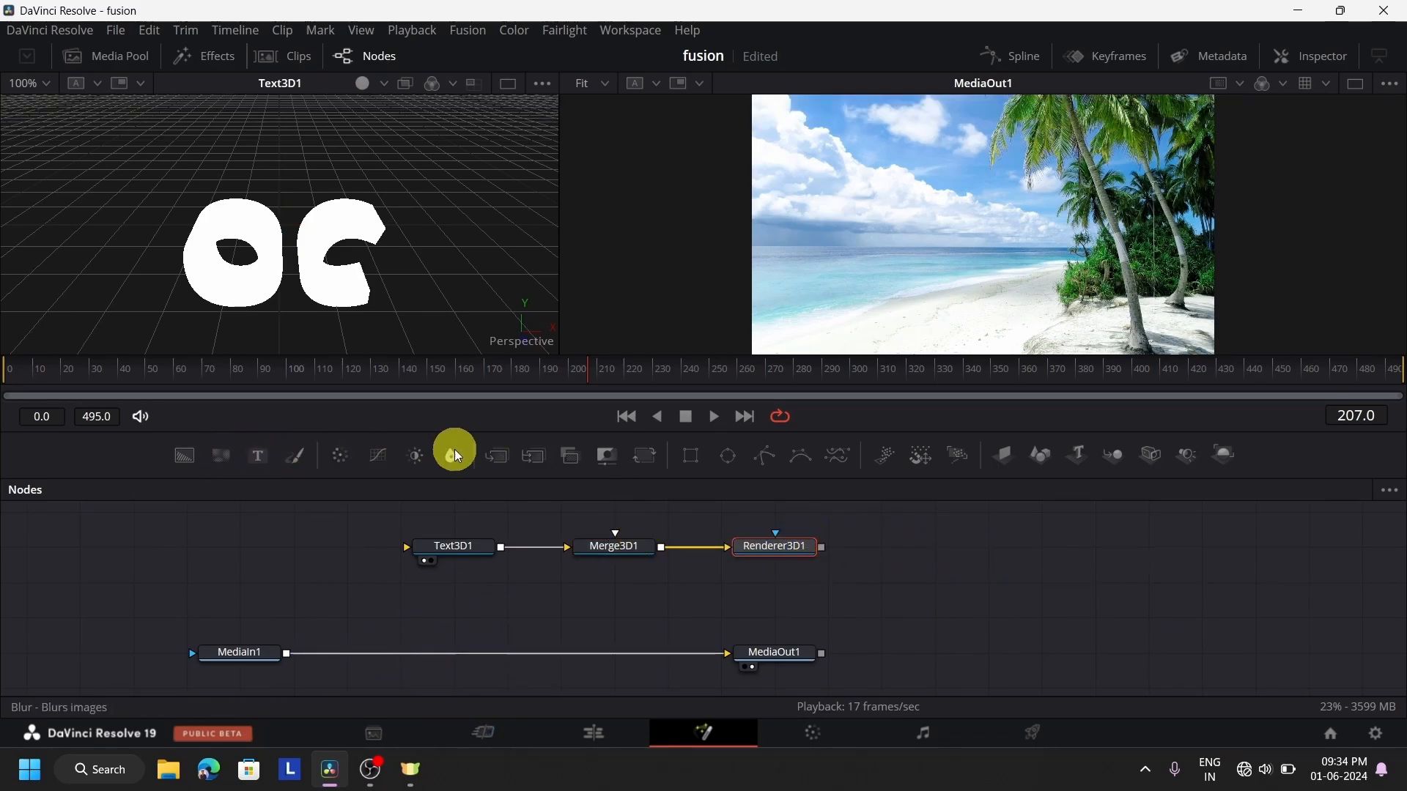
Insert a Merge node between MediaIn1 and MediaOut1 and connect Renderer3D1's output to its foreground input
drag(500, 454, 512, 661)
drag(820, 549, 524, 595)
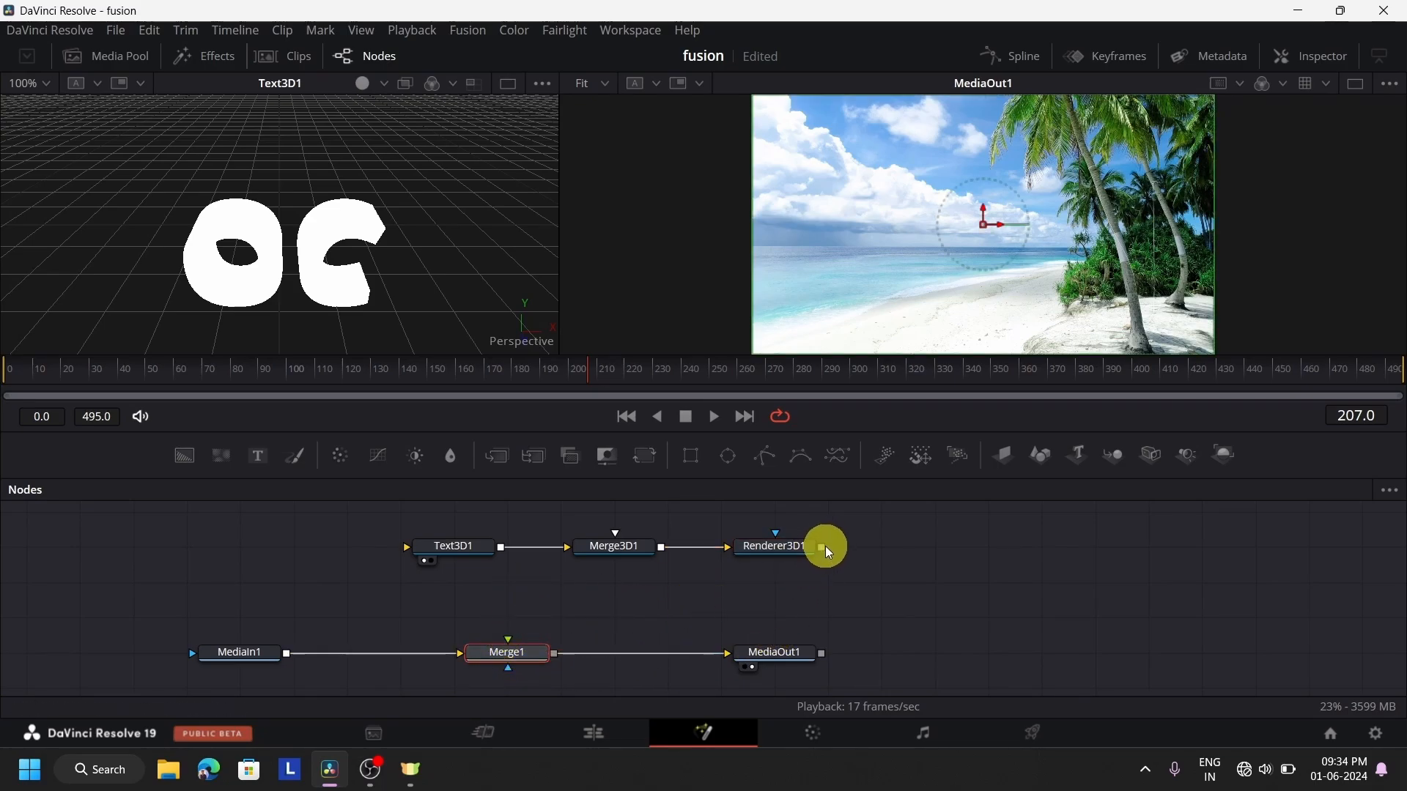
drag(822, 548, 511, 647)
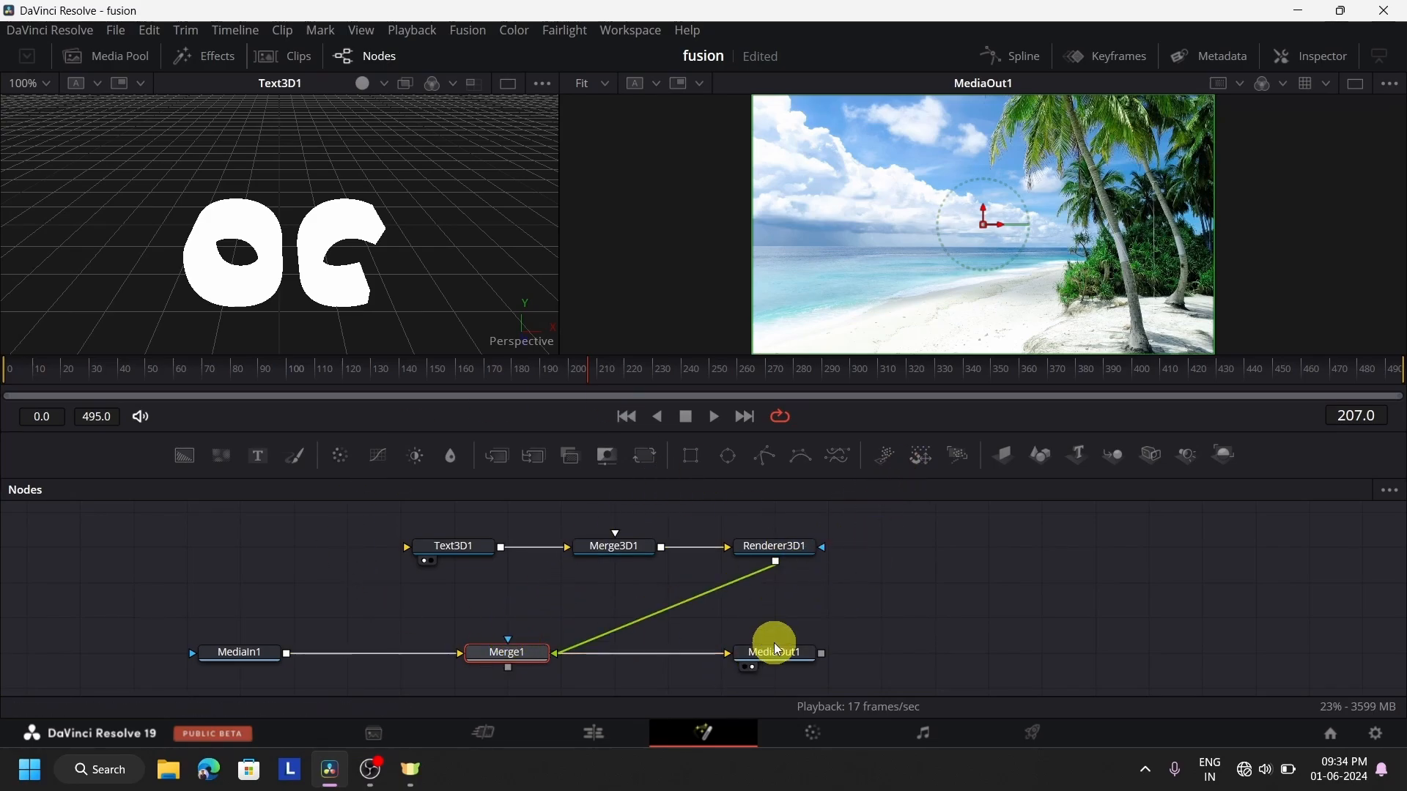
Check MediaOut1 in both viewers and put Text3D1 back in the left viewer
click(795, 656)
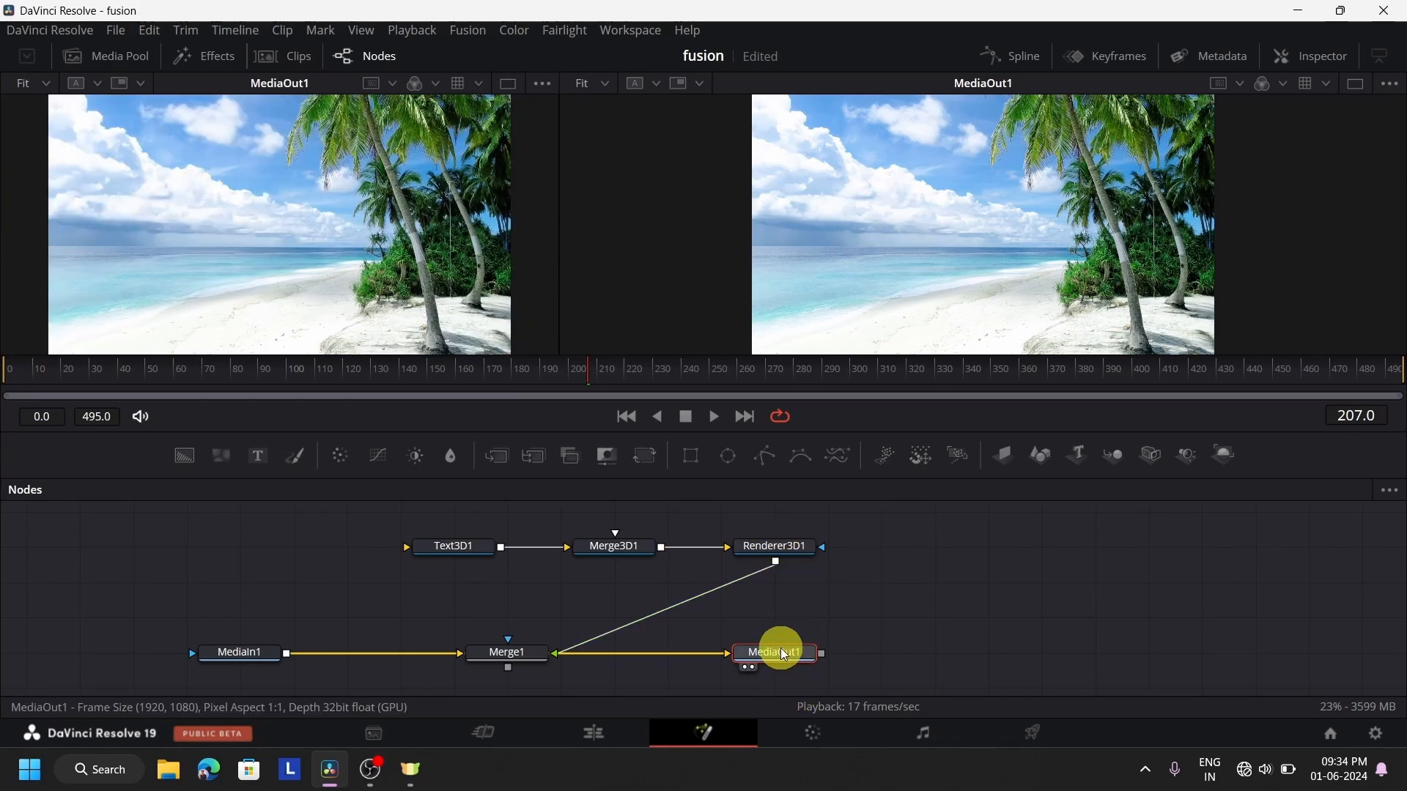
click(752, 668)
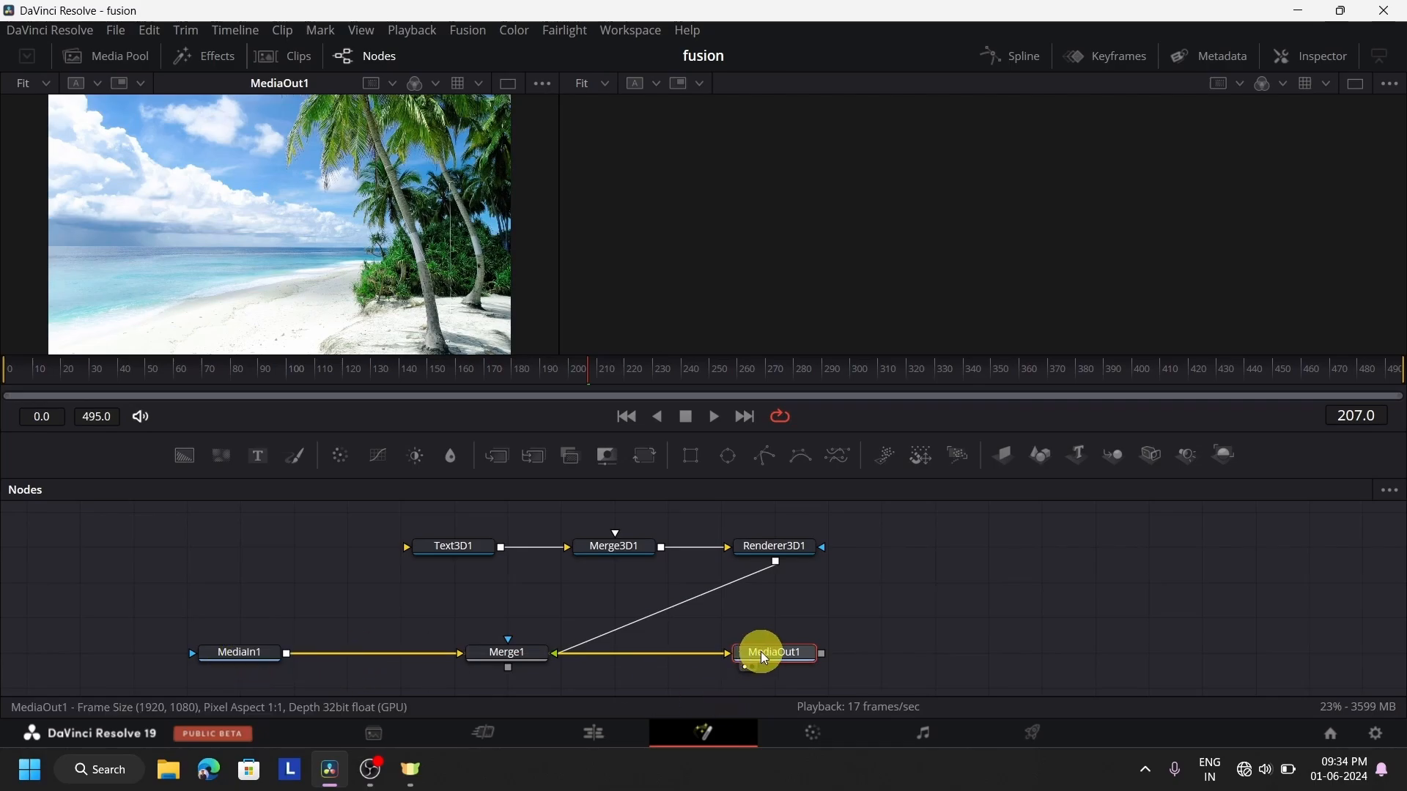
key(2)
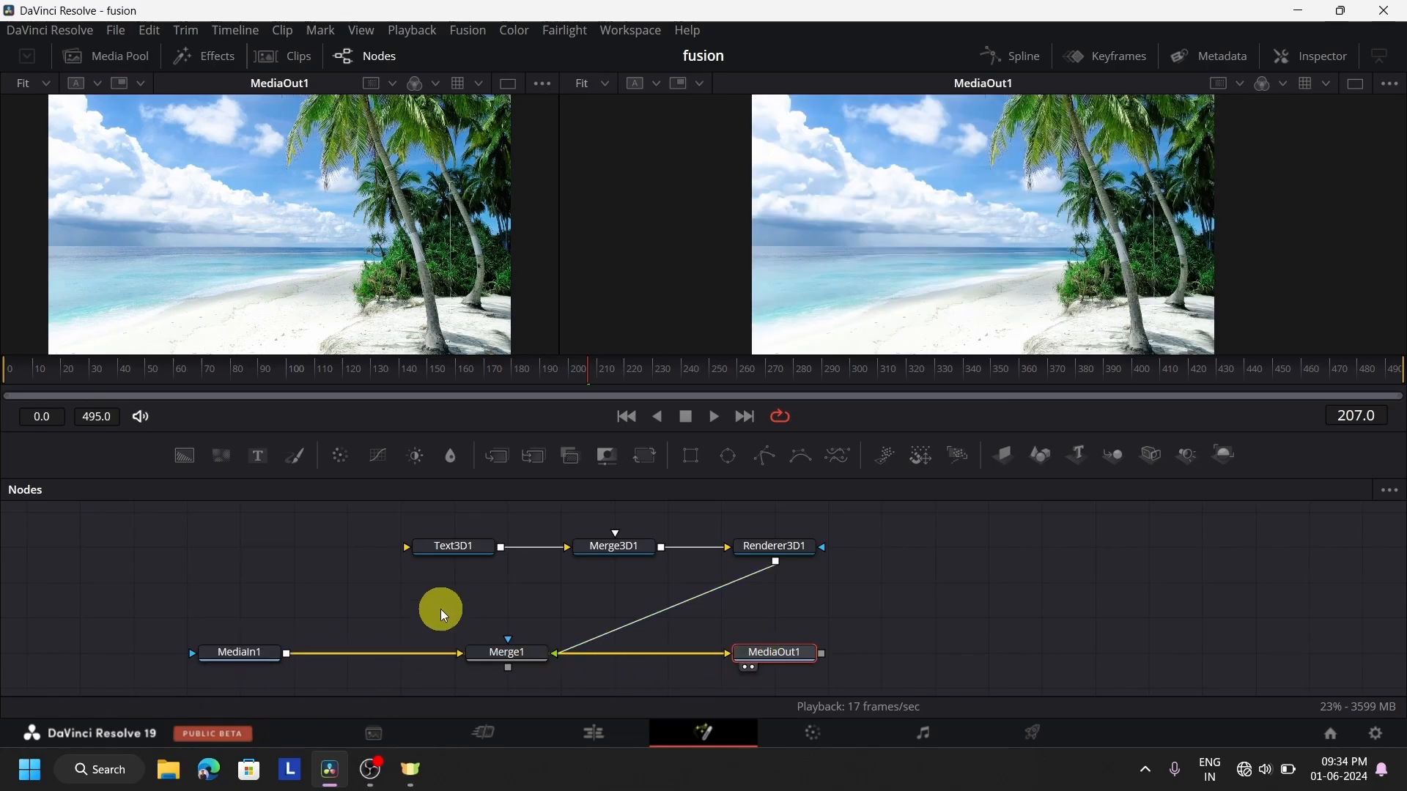
click(429, 538)
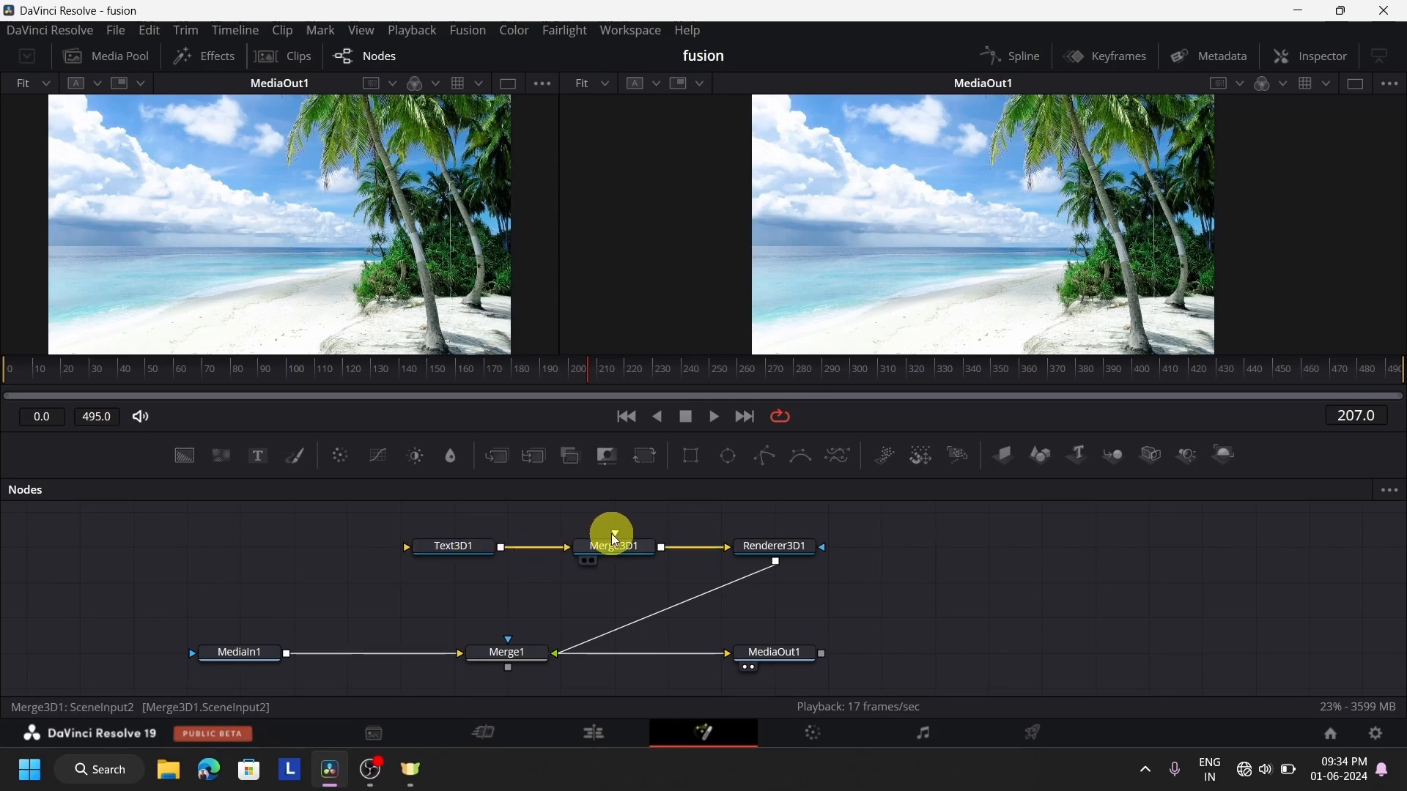
click(478, 551)
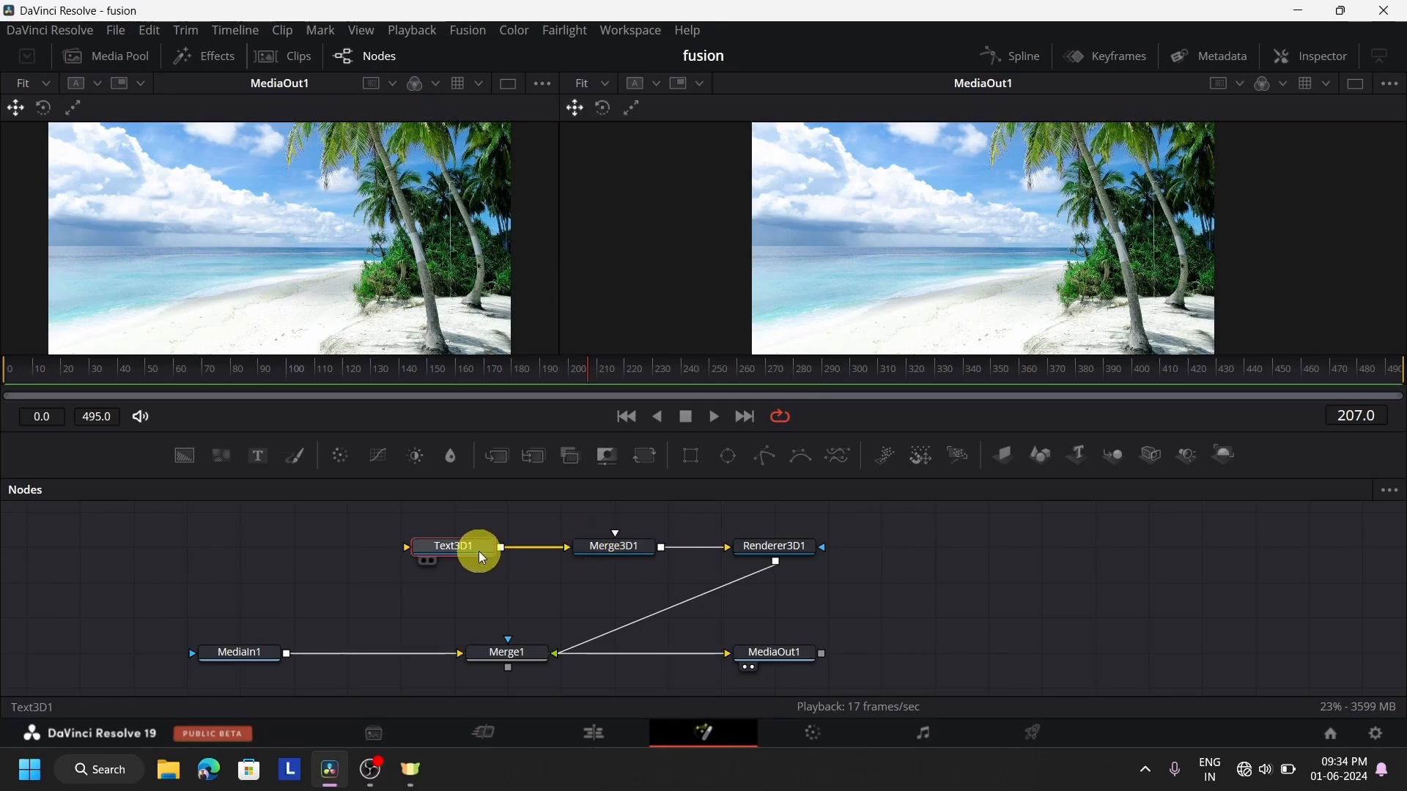
key(1)
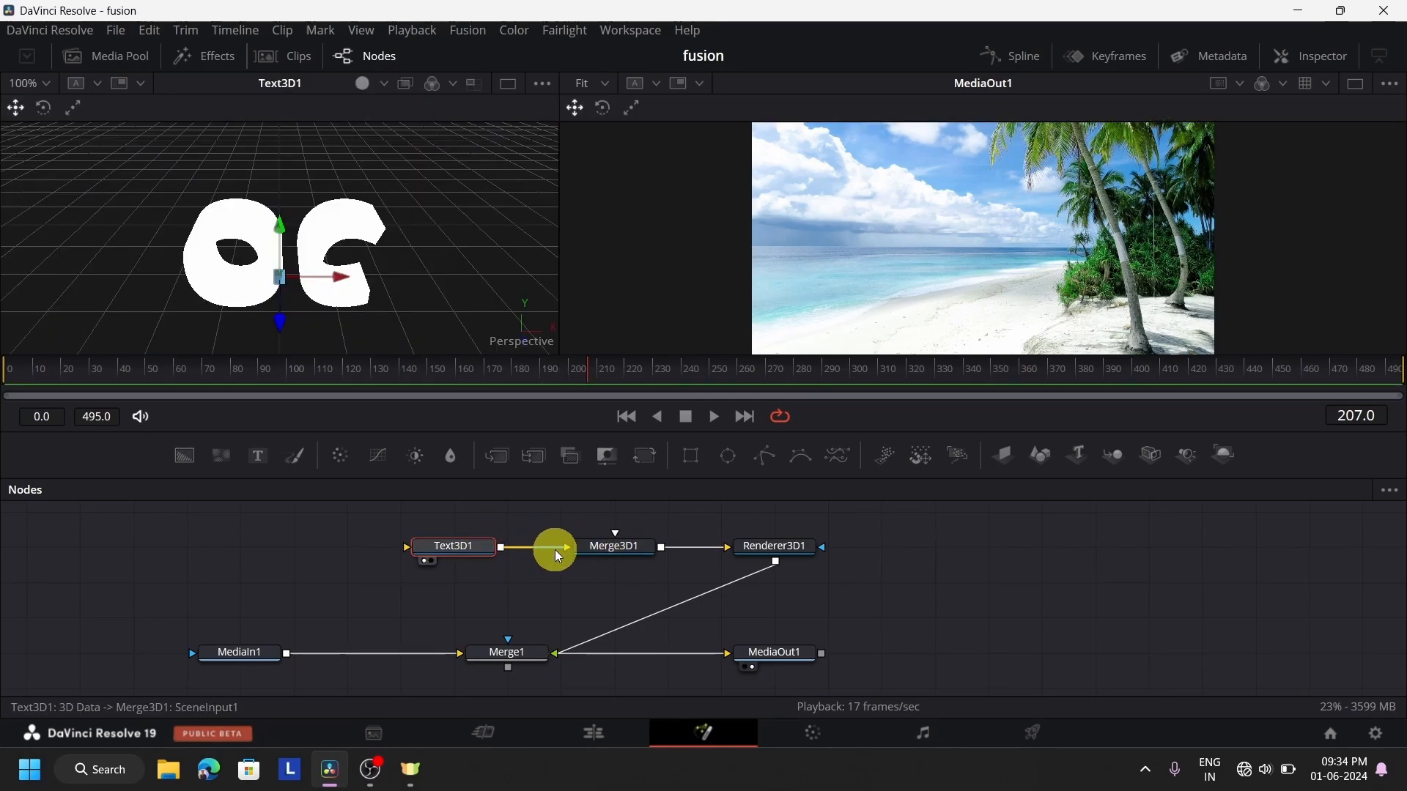
Shift Text3D1, Merge3D1 and Renderer3D1 leftwards along their row, placing Merge3D1 directly above Merge1
drag(481, 547, 412, 551)
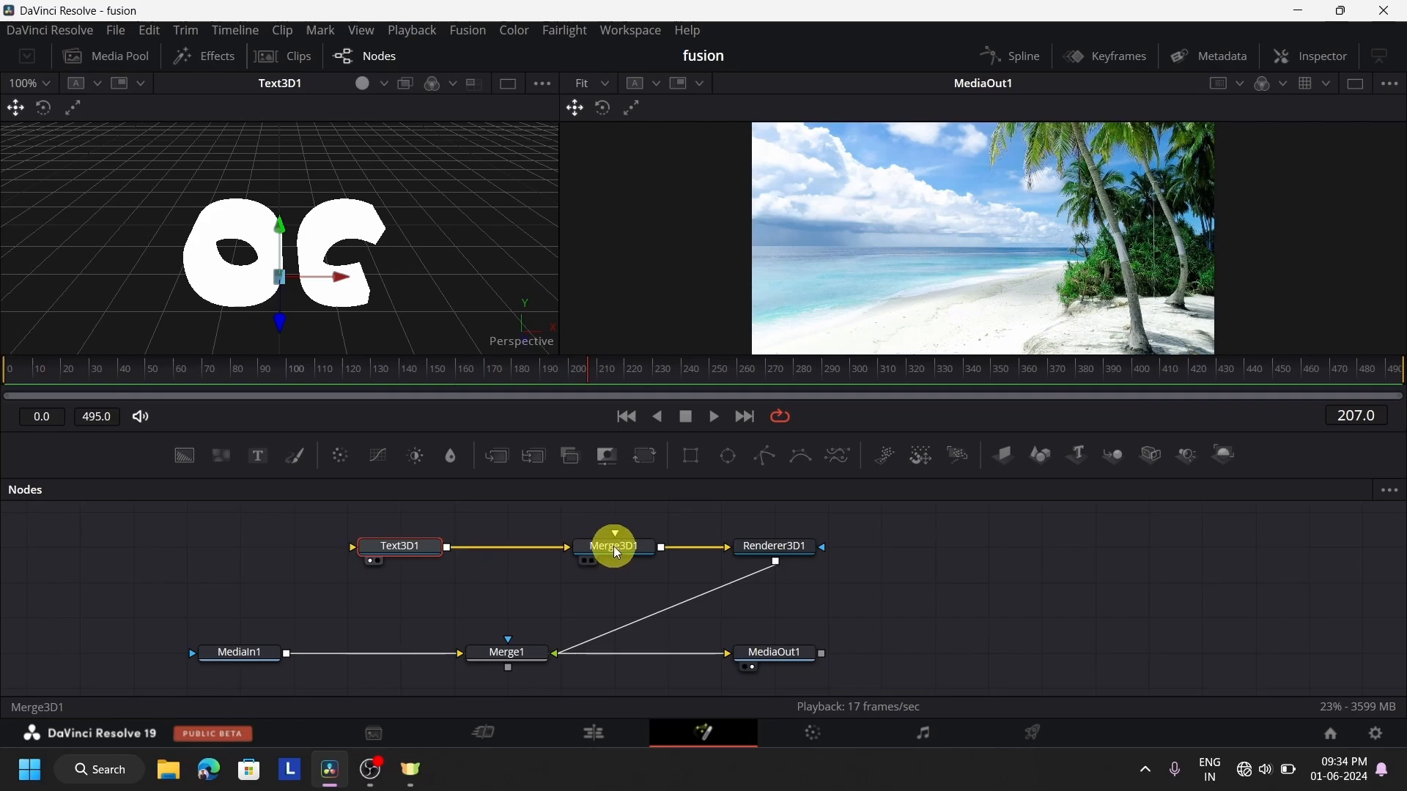
drag(618, 555, 510, 557)
drag(777, 550, 654, 559)
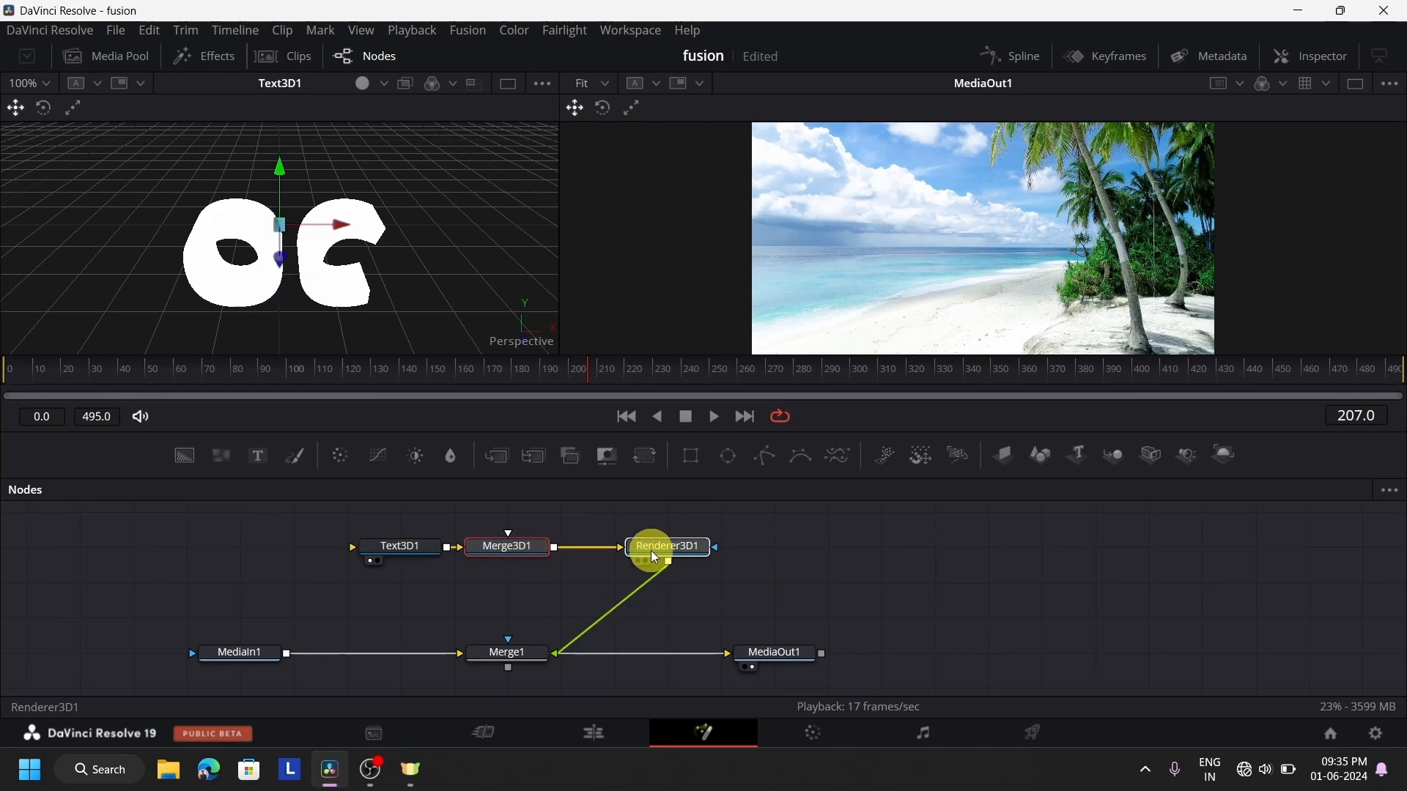
click(597, 631)
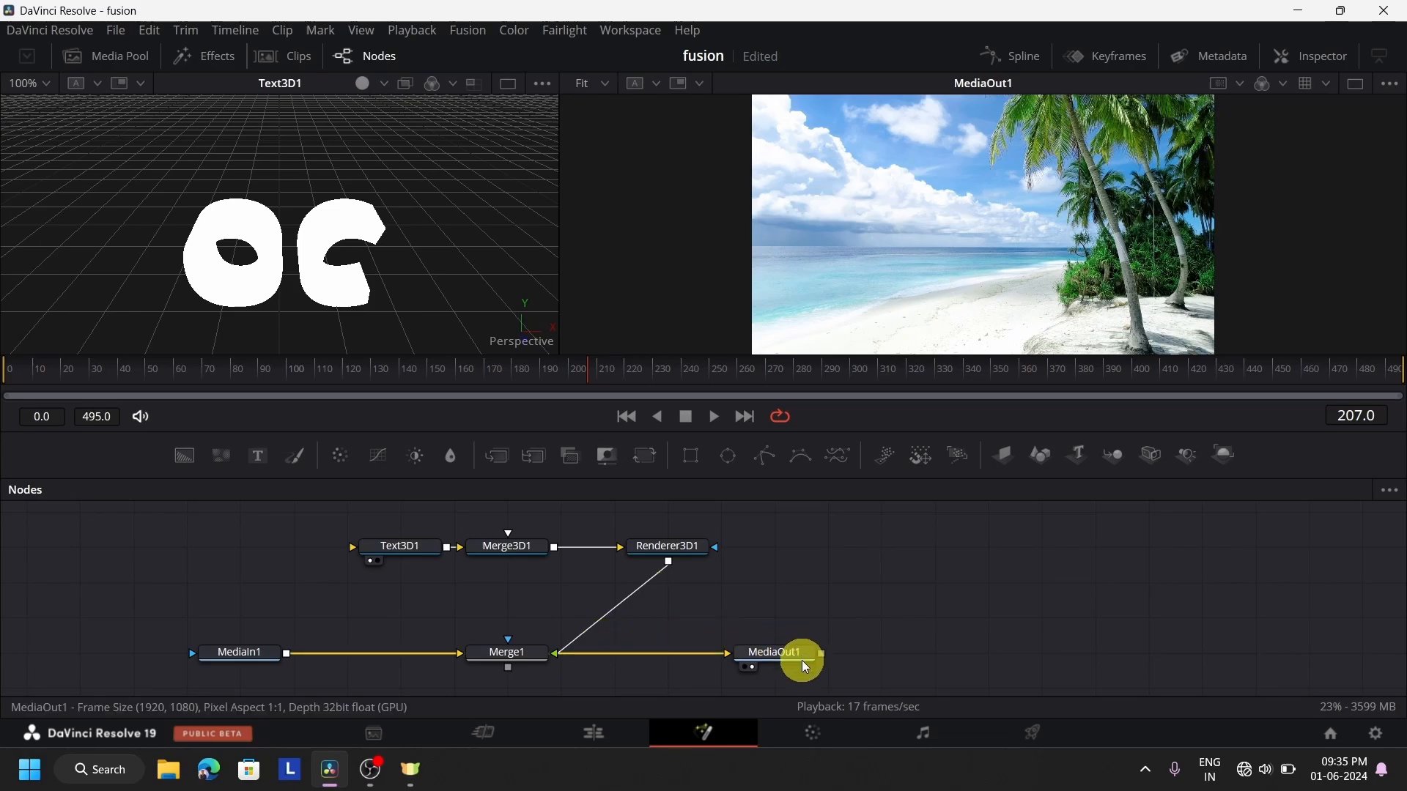
Move MediaOut1 farther right, detach Merge1 below Renderer3D1, and rewire MediaIn1 through Merge1 into MediaOut1
drag(794, 656, 1039, 645)
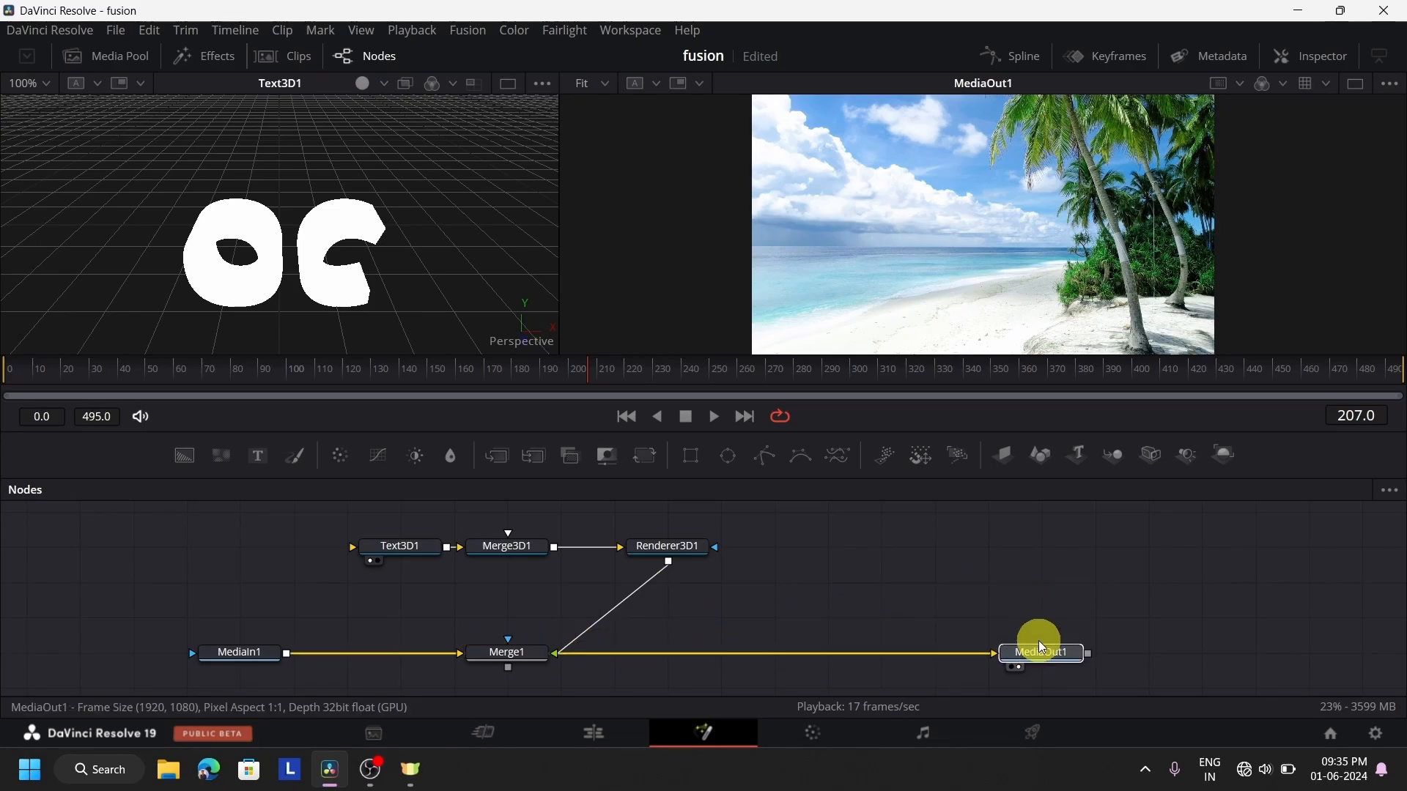
drag(543, 654, 635, 618)
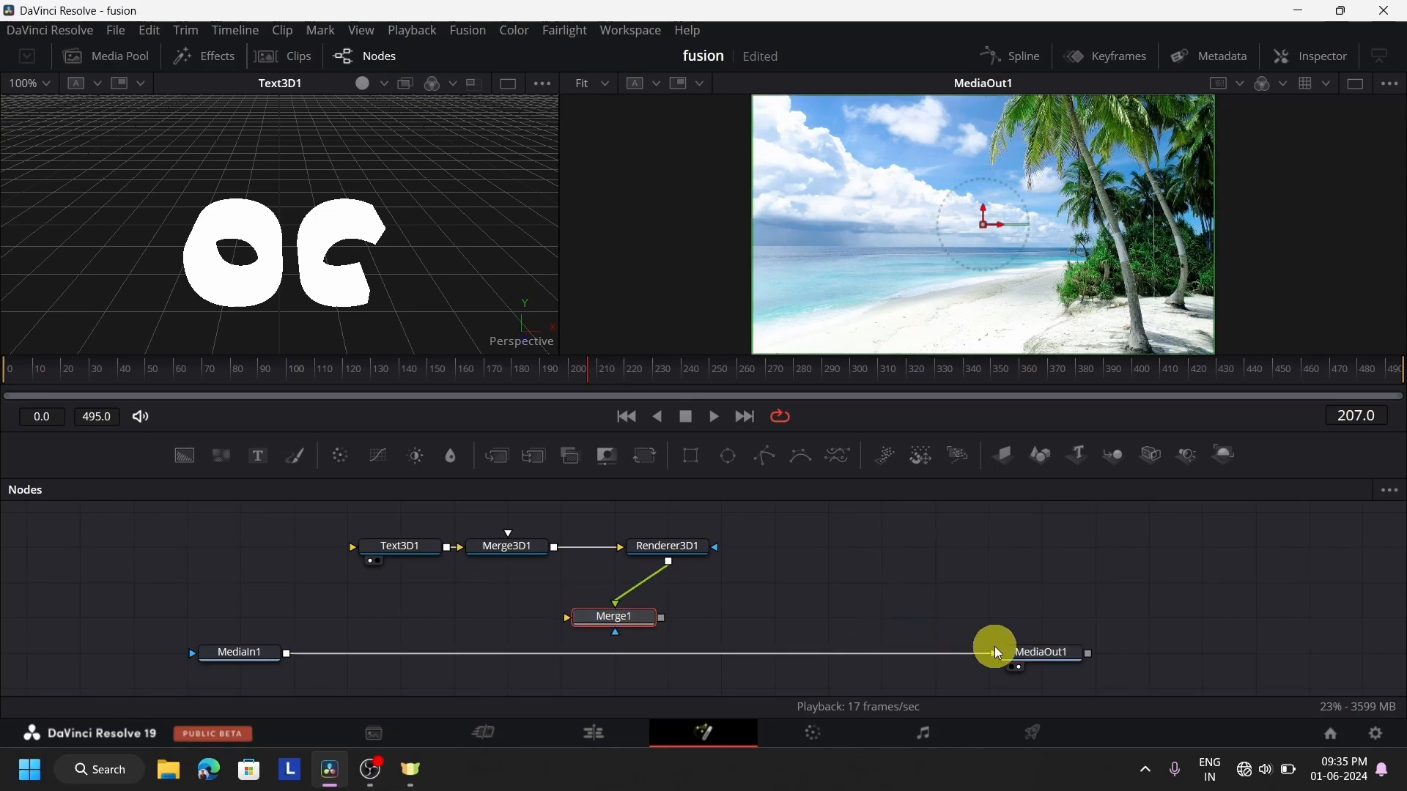
drag(991, 653, 574, 618)
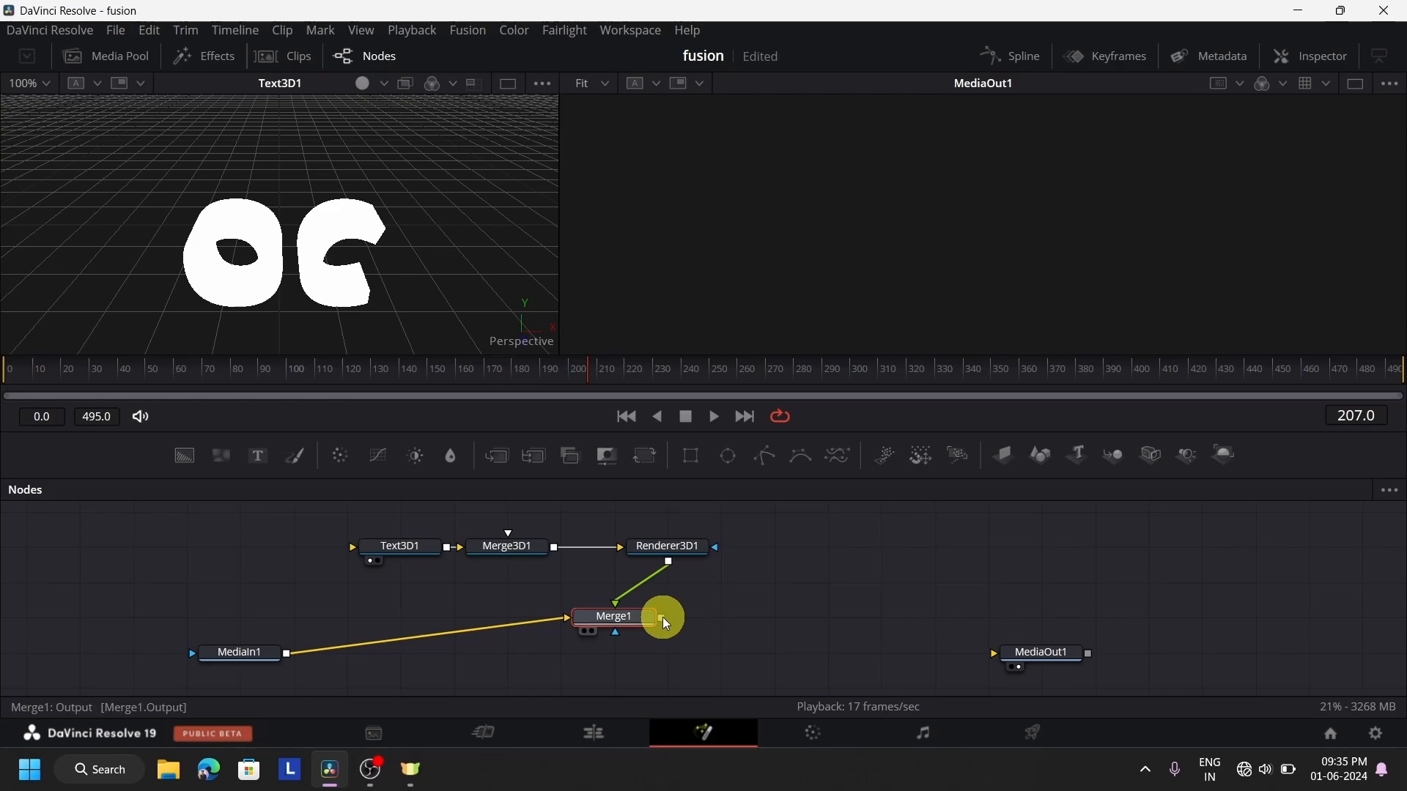
drag(664, 617, 992, 652)
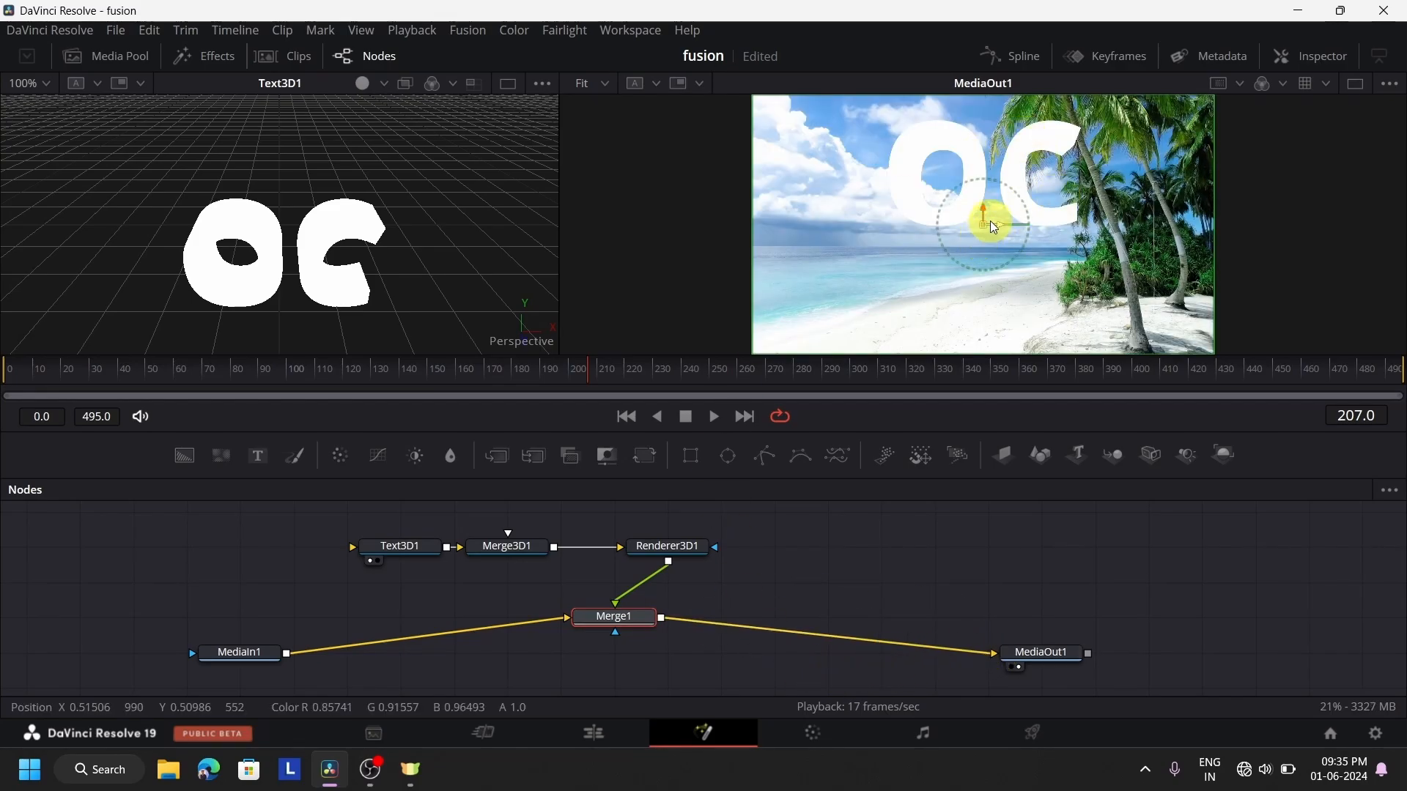
Shift Merge1's foreground to a centre X of about 0.47 and lower Text3D1 in the 3D view to the middle of the beach image
drag(990, 221, 973, 443)
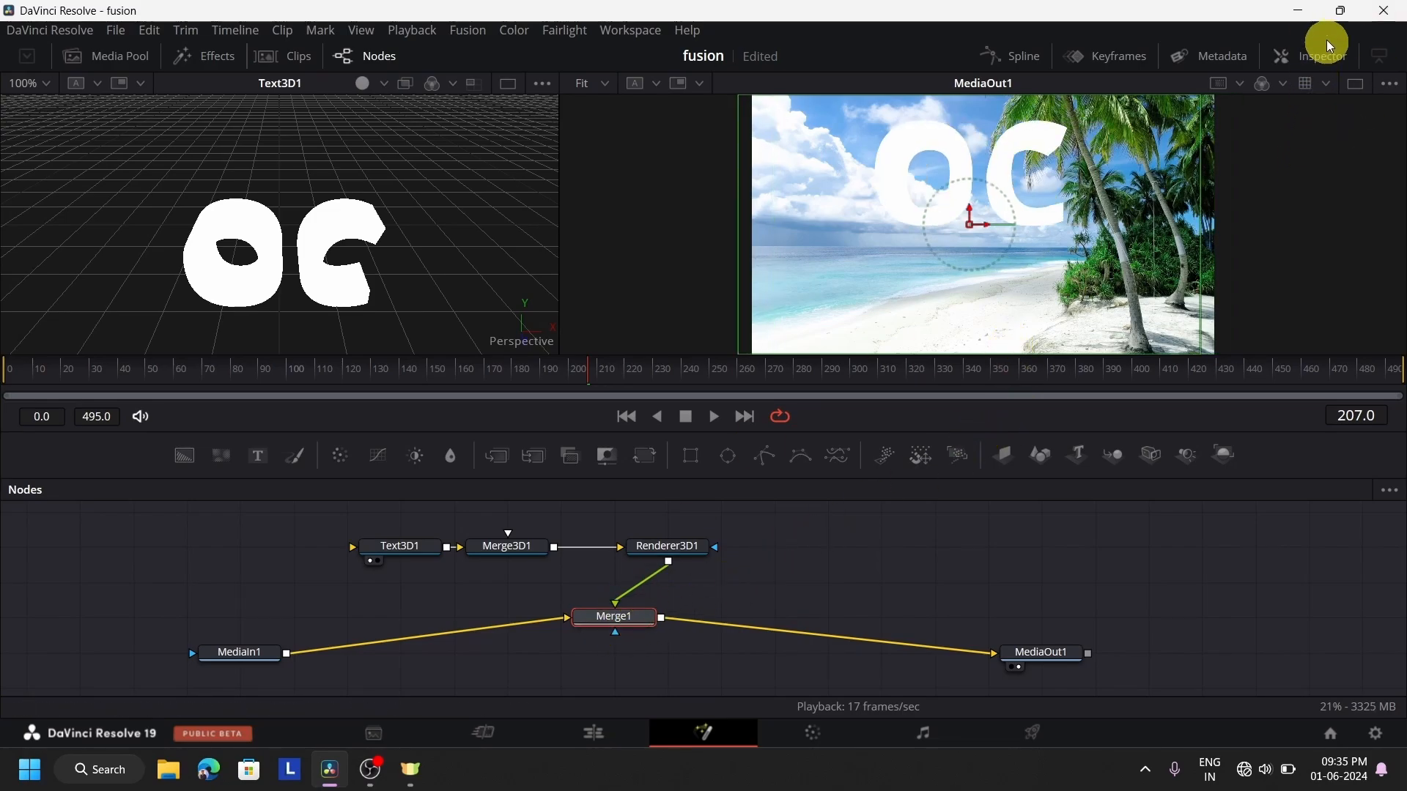
click(1304, 59)
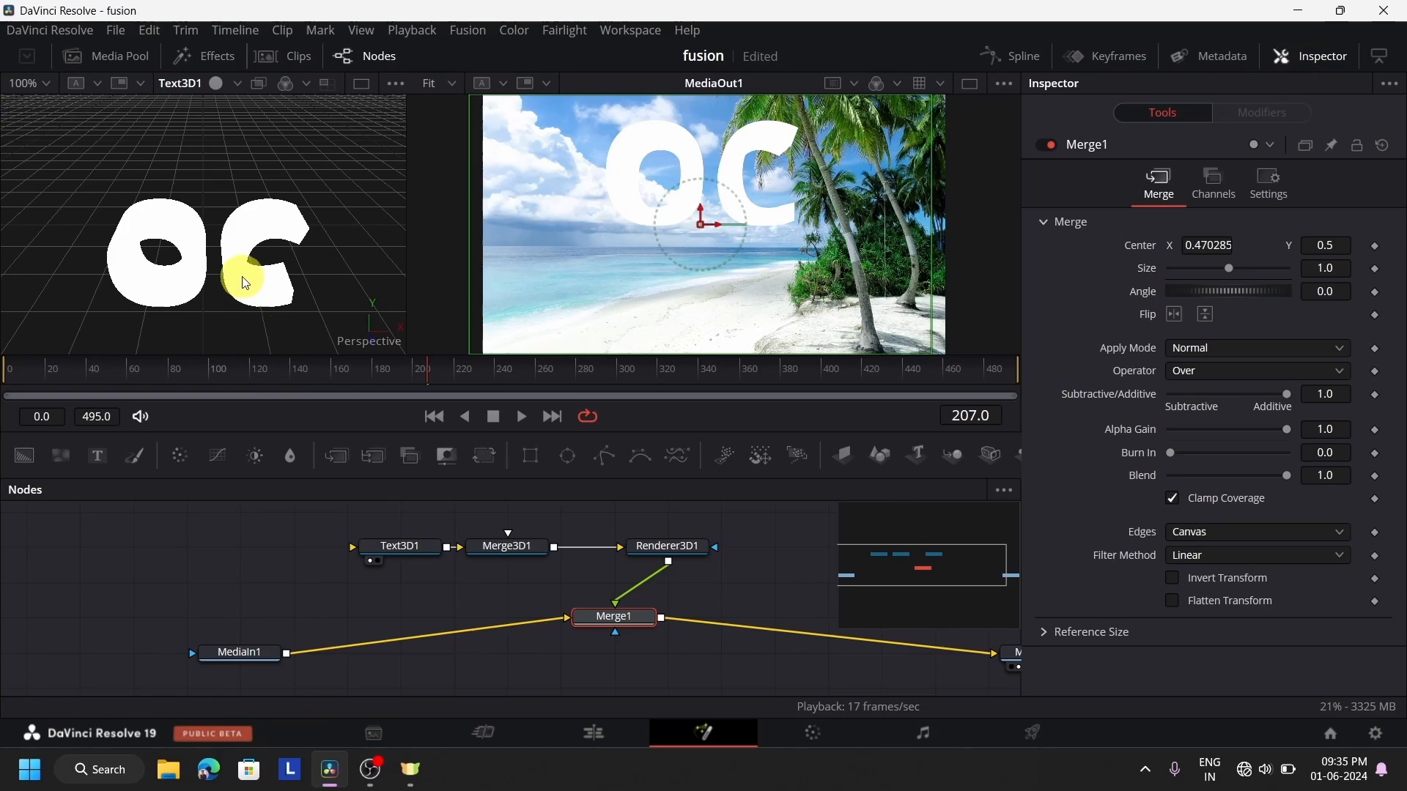
click(412, 551)
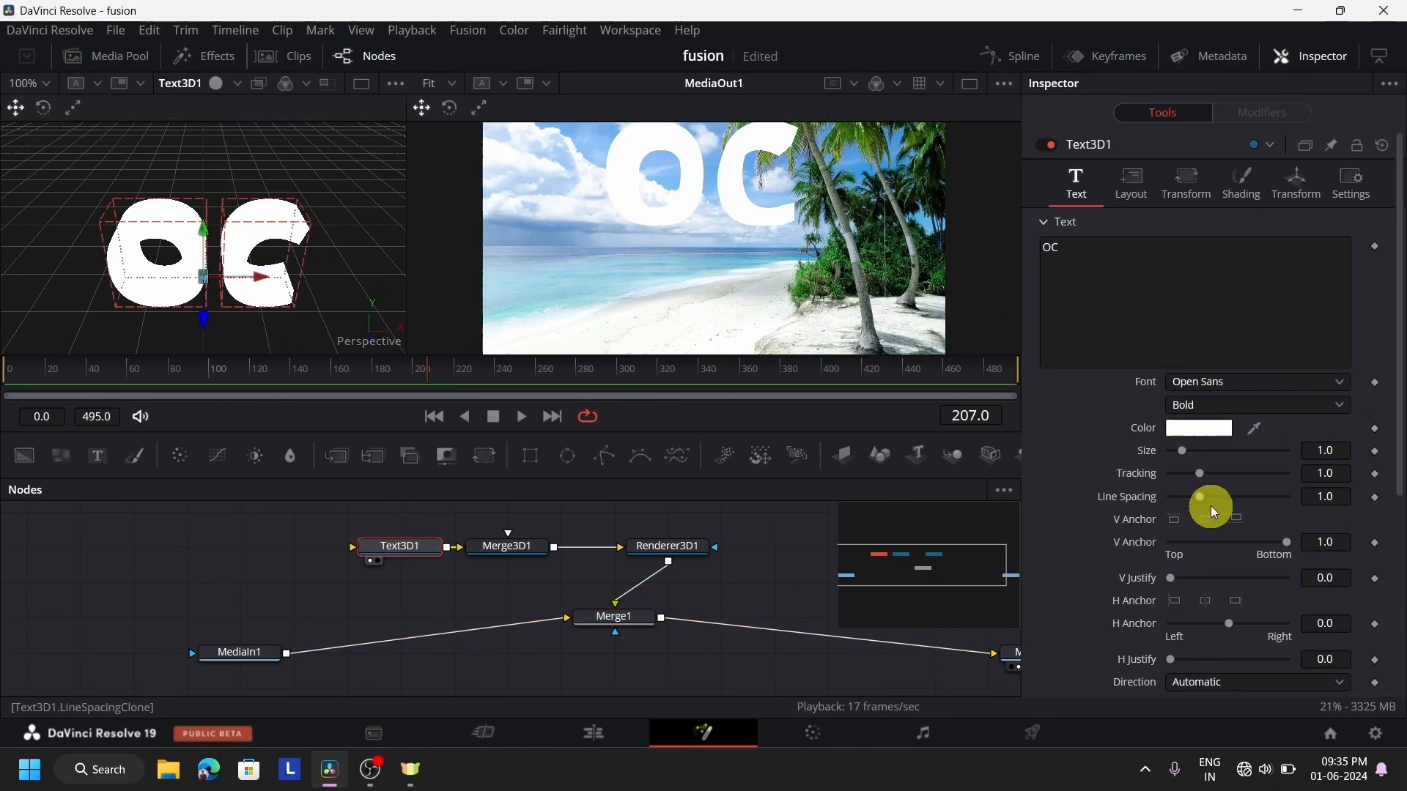
scroll(1211, 509, down, 4)
scroll(1165, 542, up, 3)
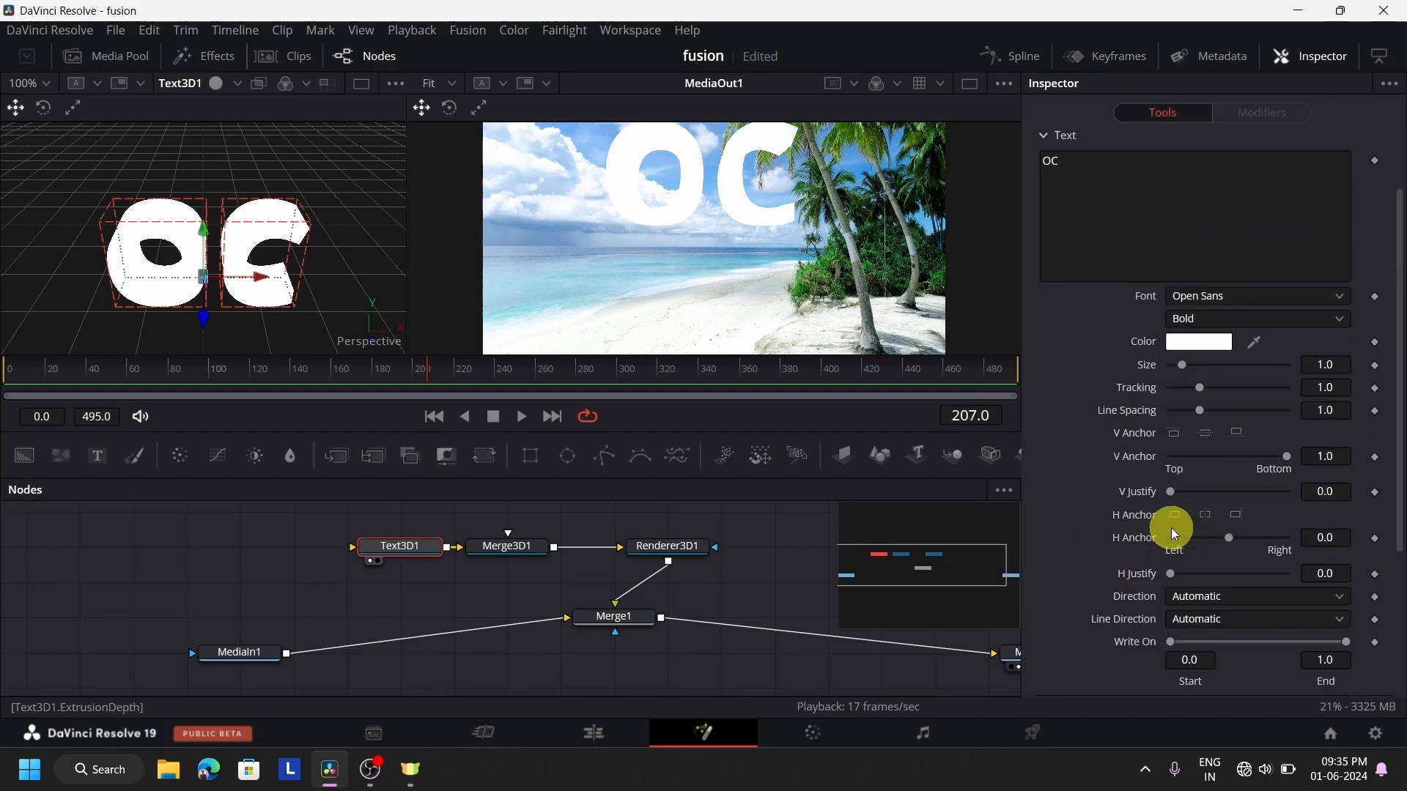
scroll(1174, 532, up, 1)
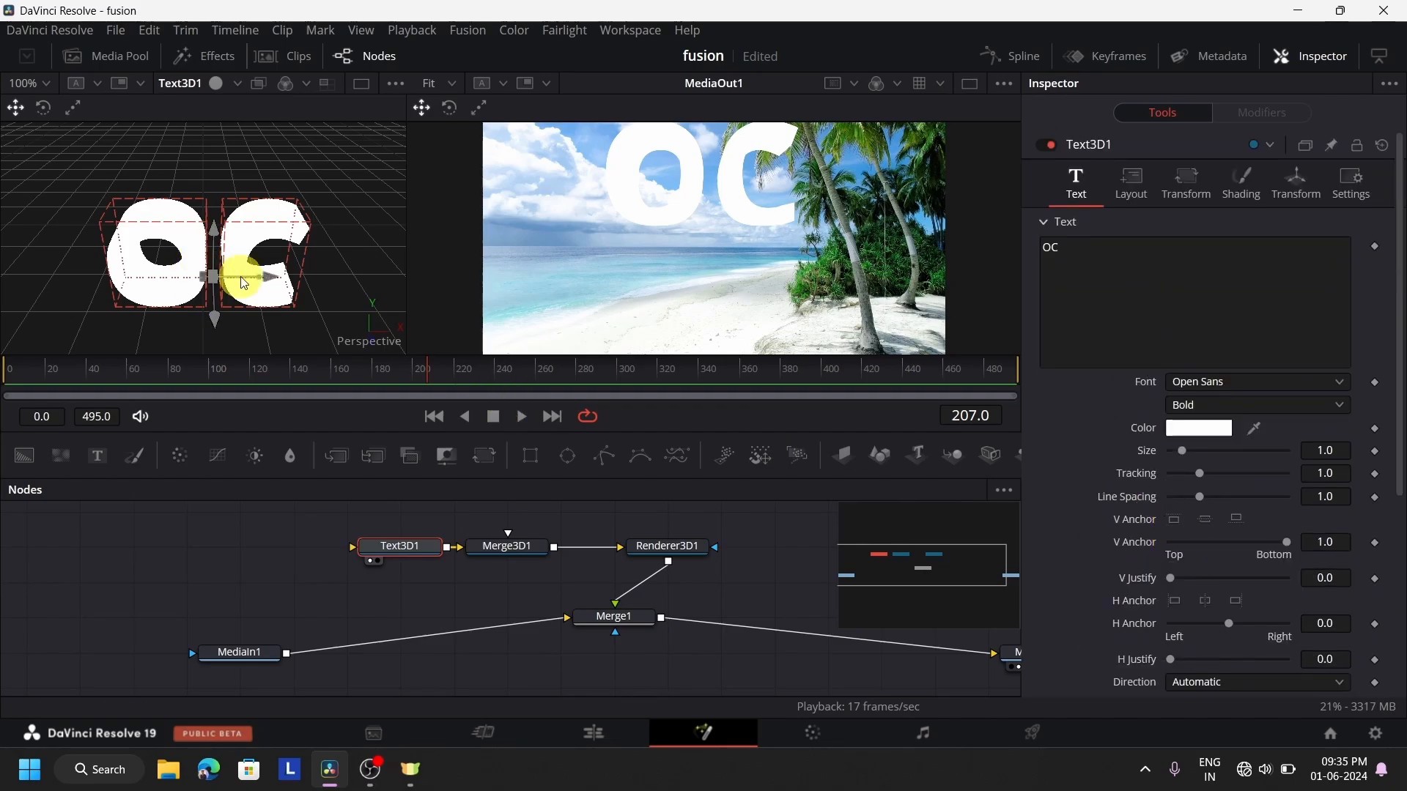
drag(244, 284, 213, 274)
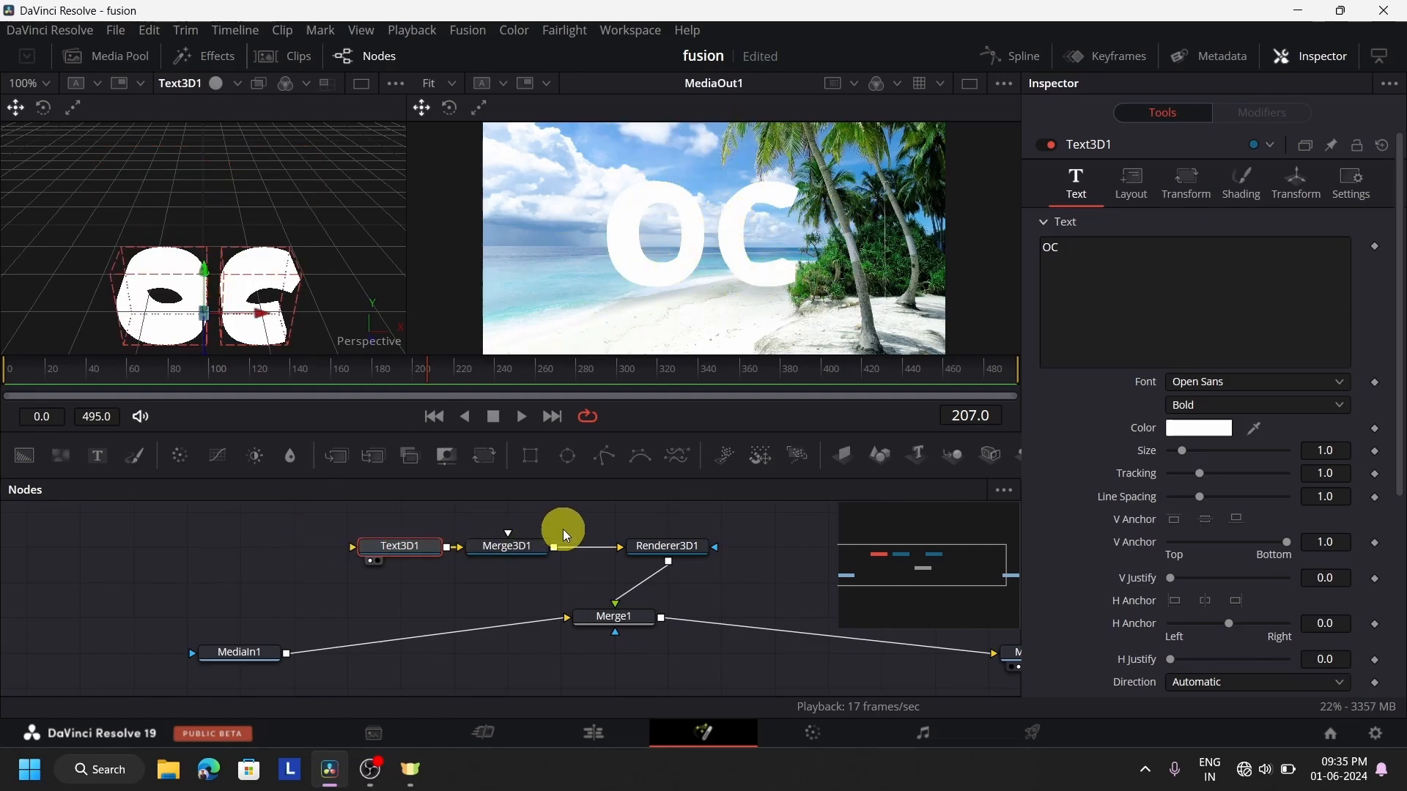
Delete the Text3D1, Merge3D1, Renderer3D1 and Merge1 nodes with the Inspector hidden, and return to the Edit page timeline
click(508, 543)
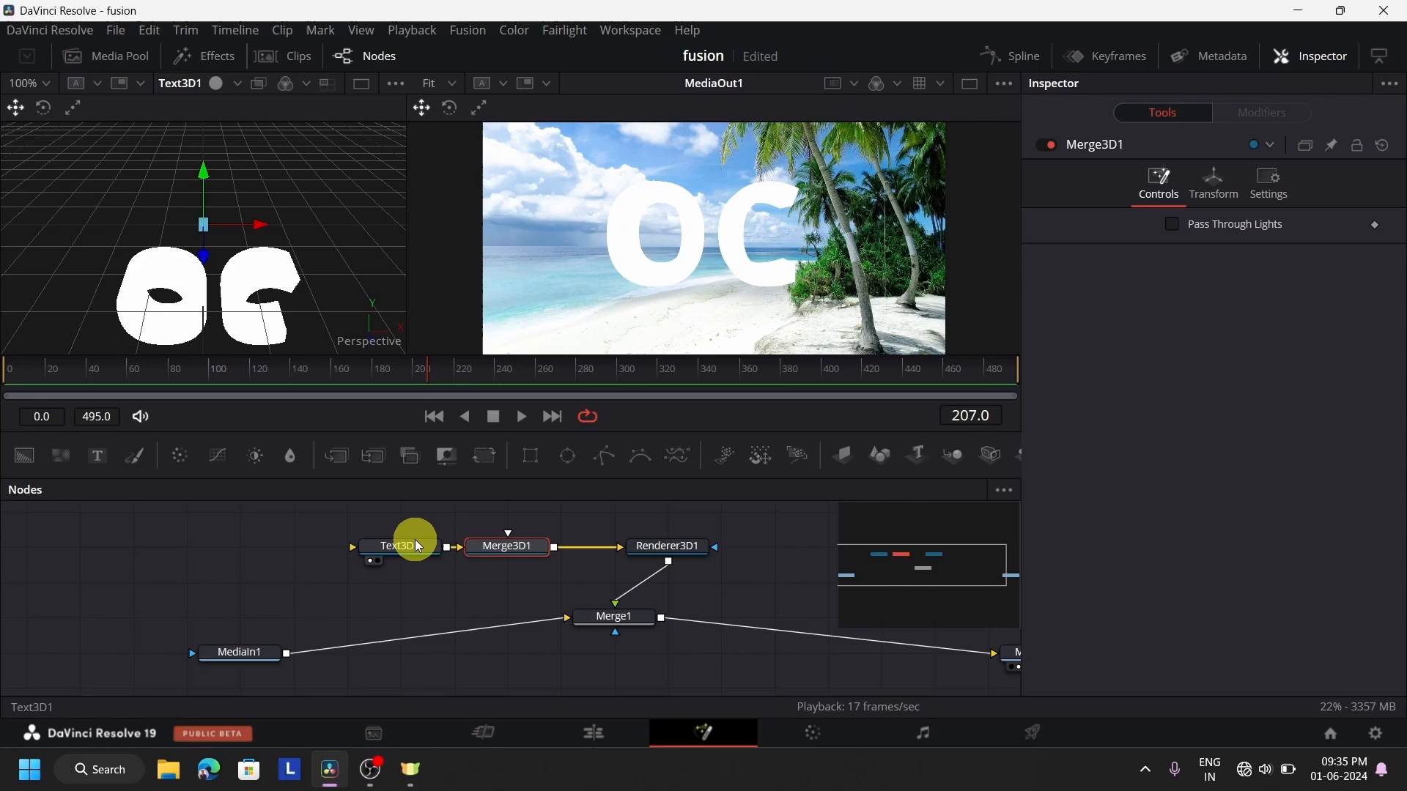
click(680, 550)
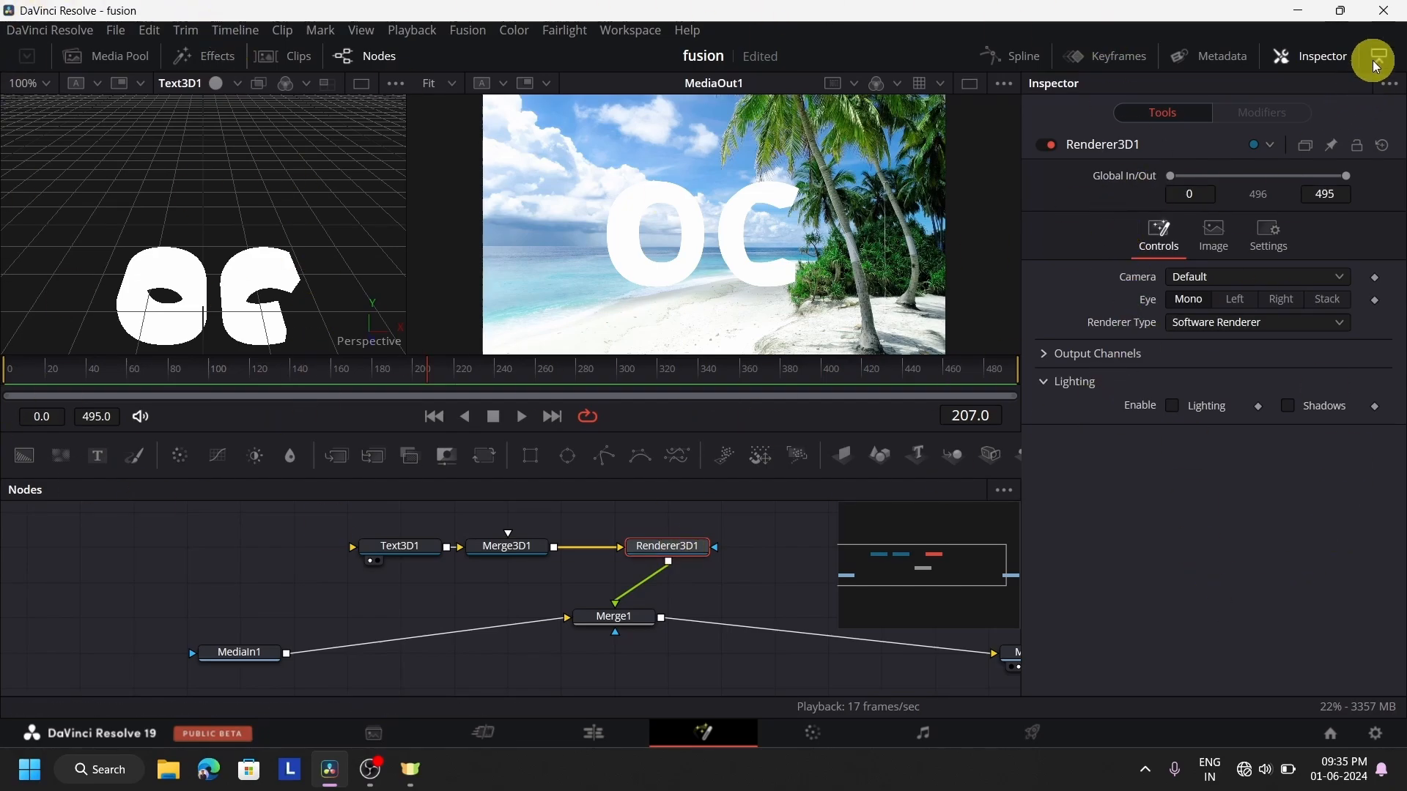
click(1291, 60)
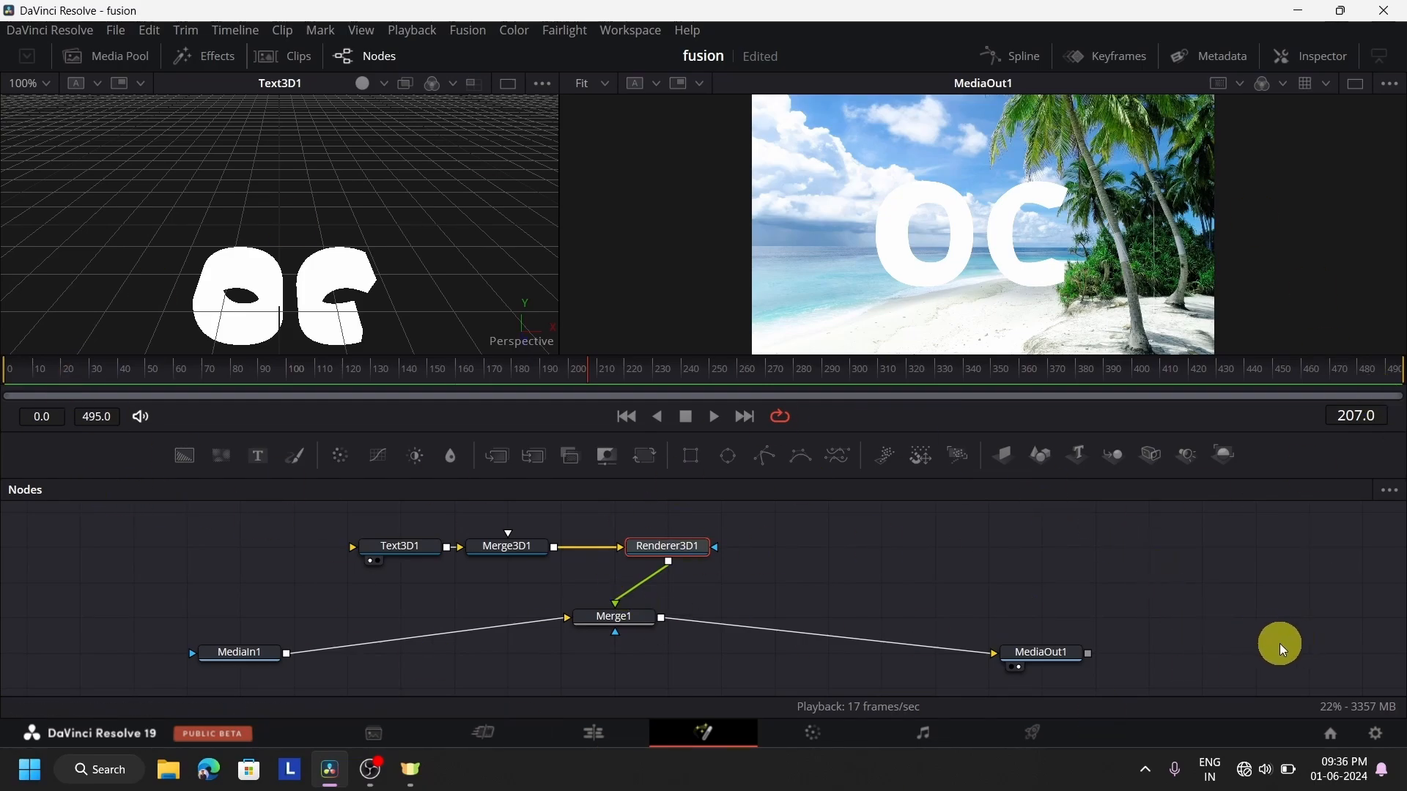
drag(1293, 639, 126, 512)
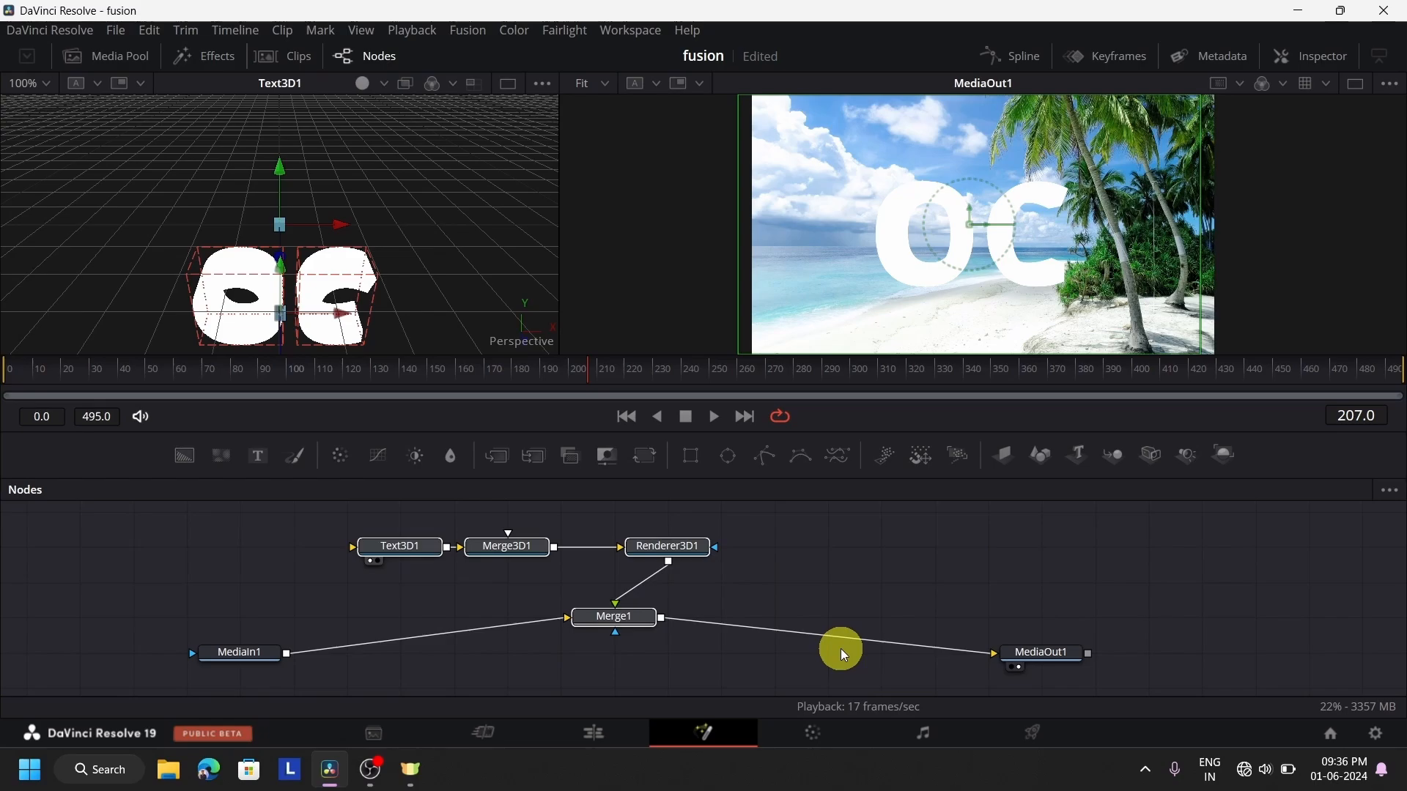
key(Delete)
click(820, 734)
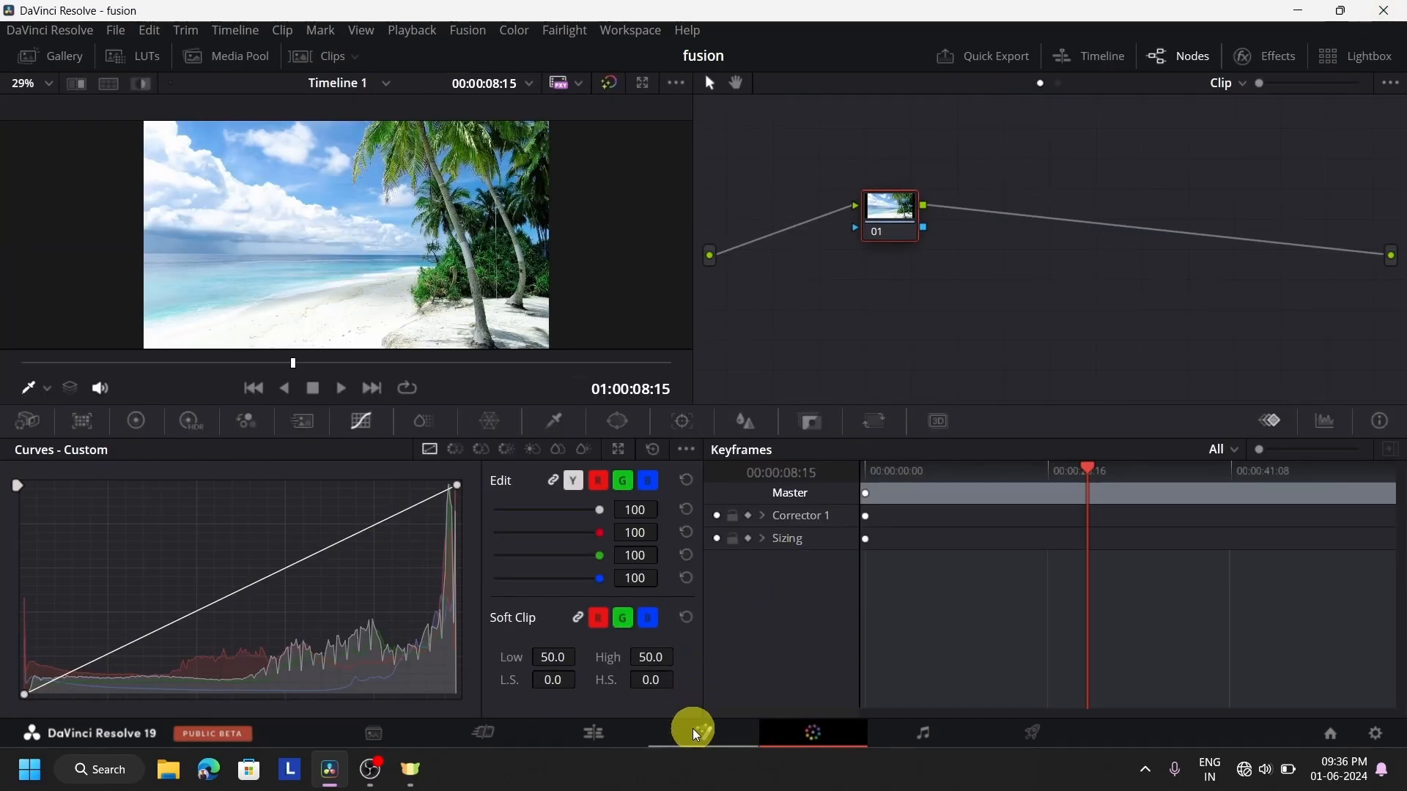
click(703, 734)
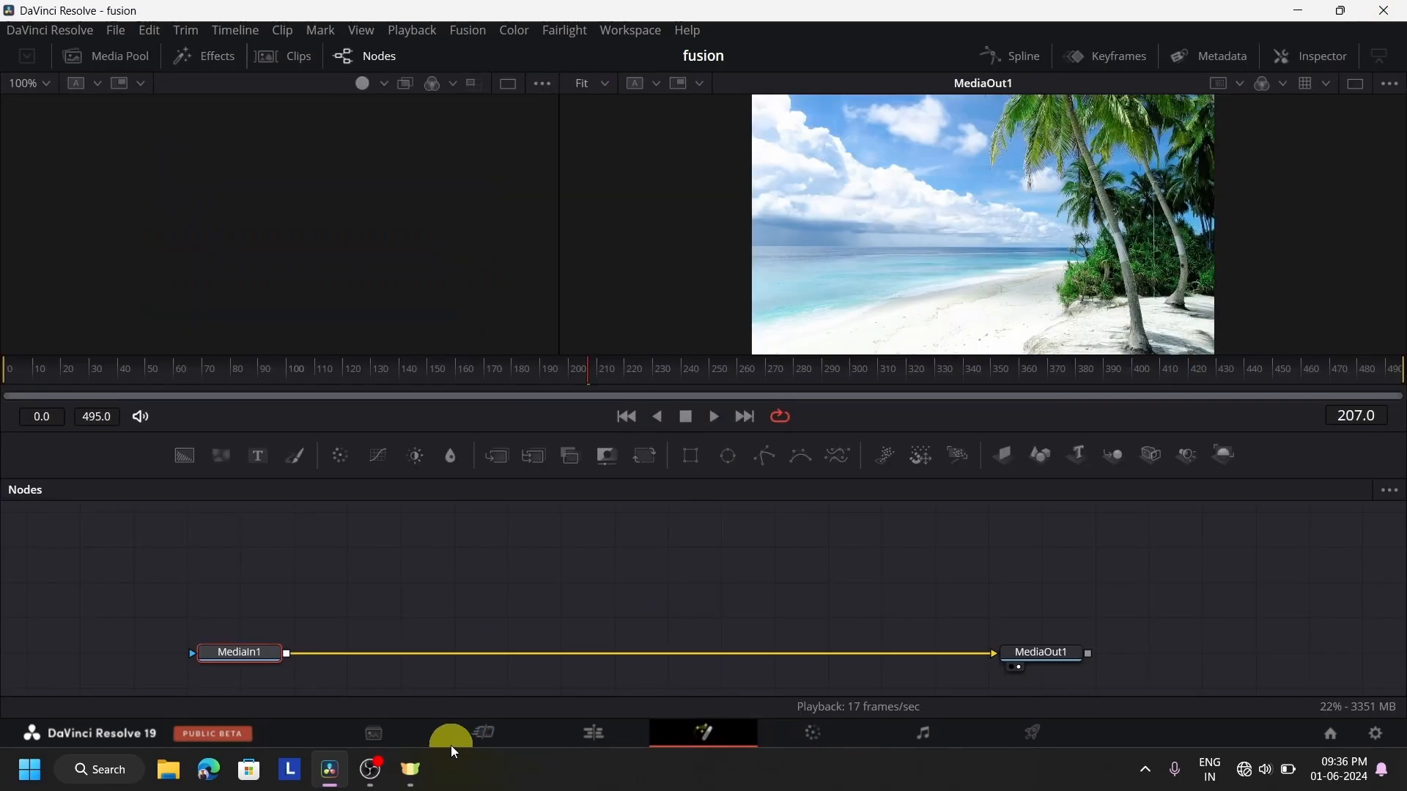
click(597, 734)
click(963, 466)
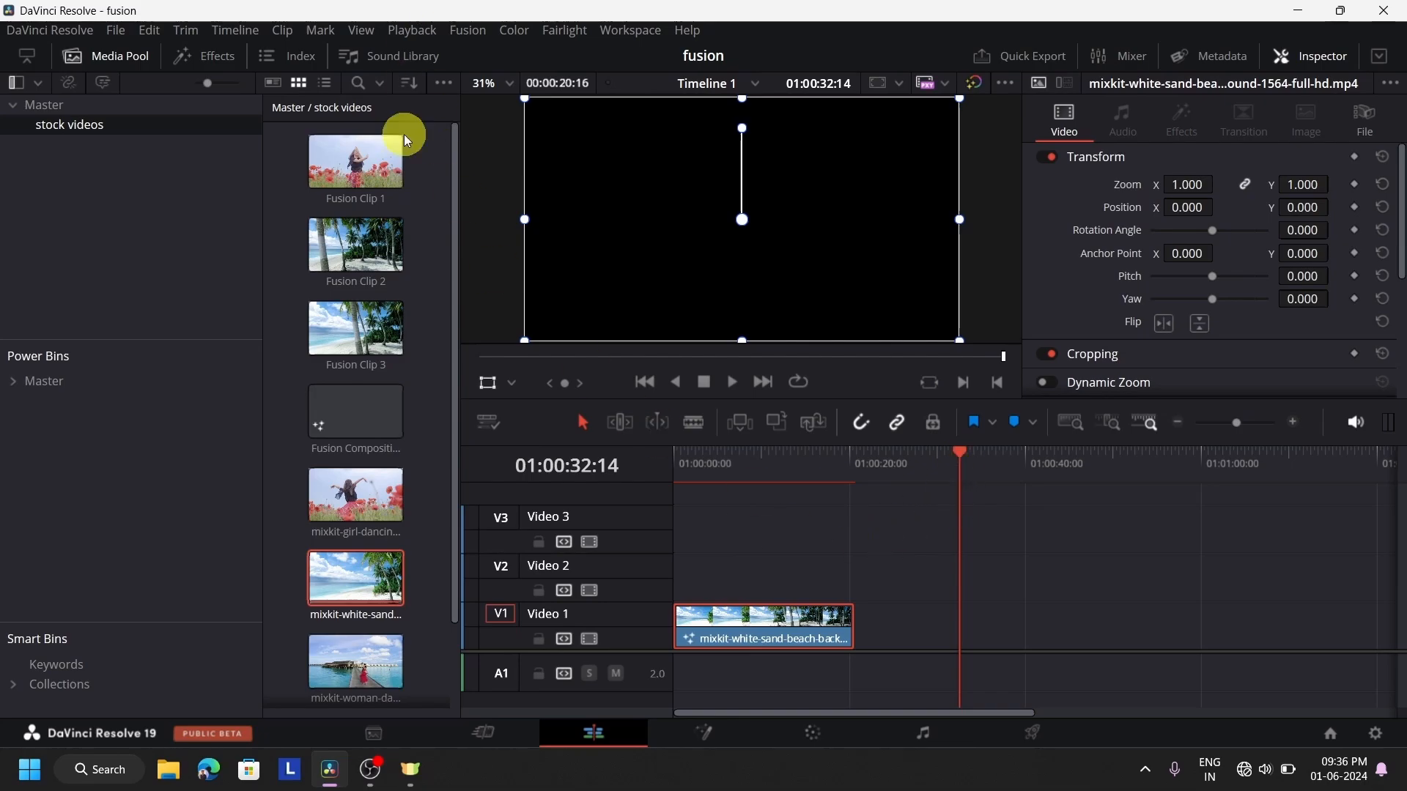
double_click(355, 249)
double_click(334, 350)
drag(331, 345, 988, 639)
click(1027, 460)
click(1062, 634)
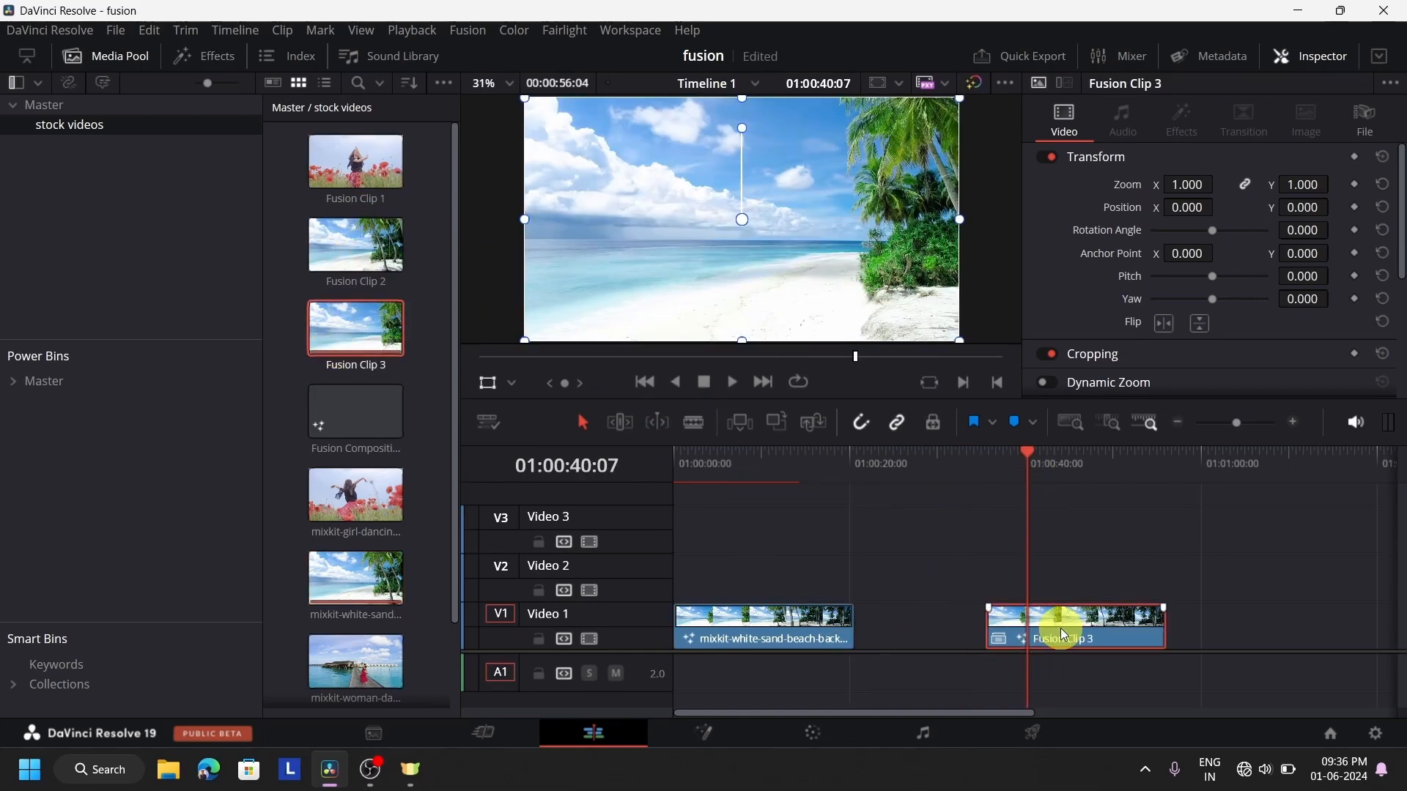
key(Delete)
Place the girl-dancing flower-field clip on Video 1 at about 01:00:45, and select it with the playhead at 01:00:51:06
double_click(363, 521)
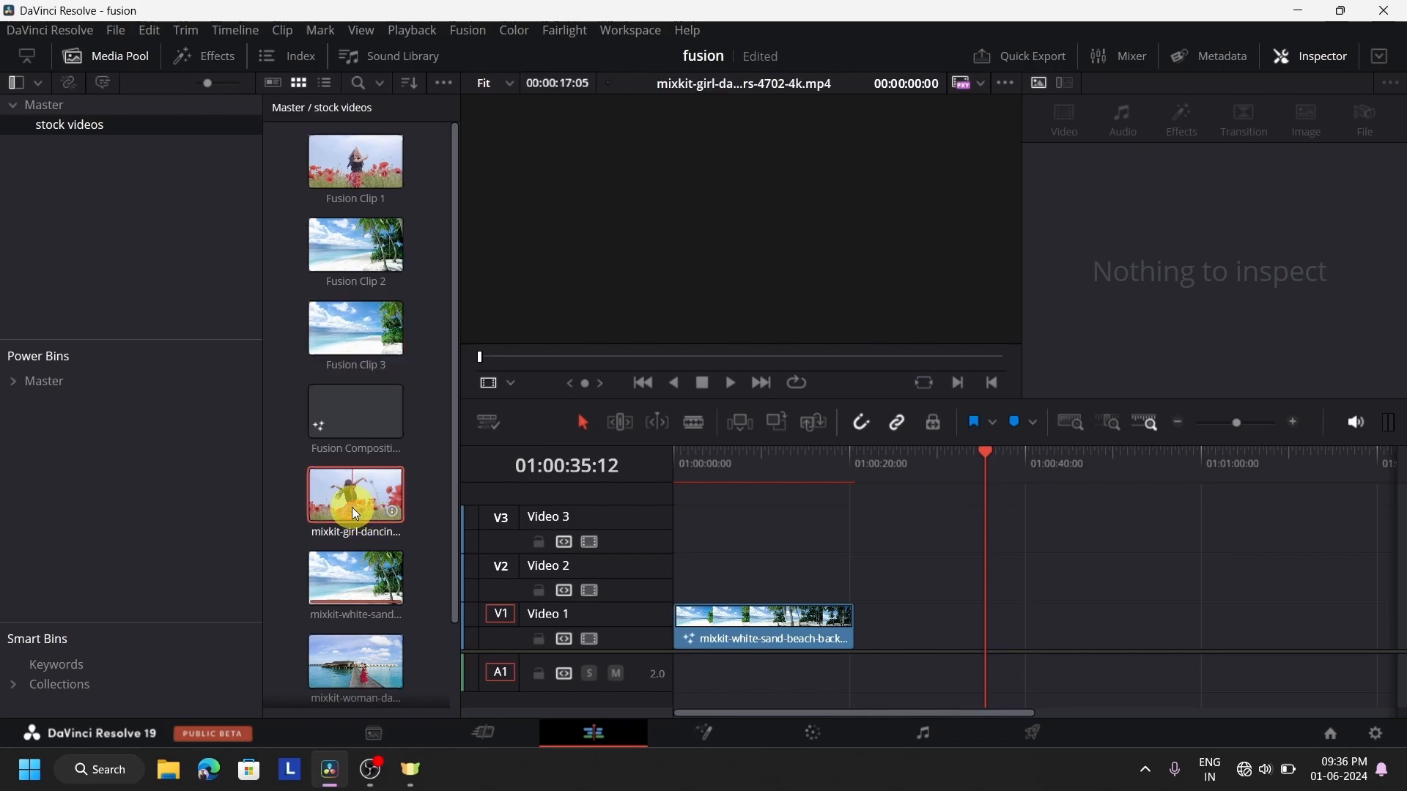
drag(352, 507, 1099, 632)
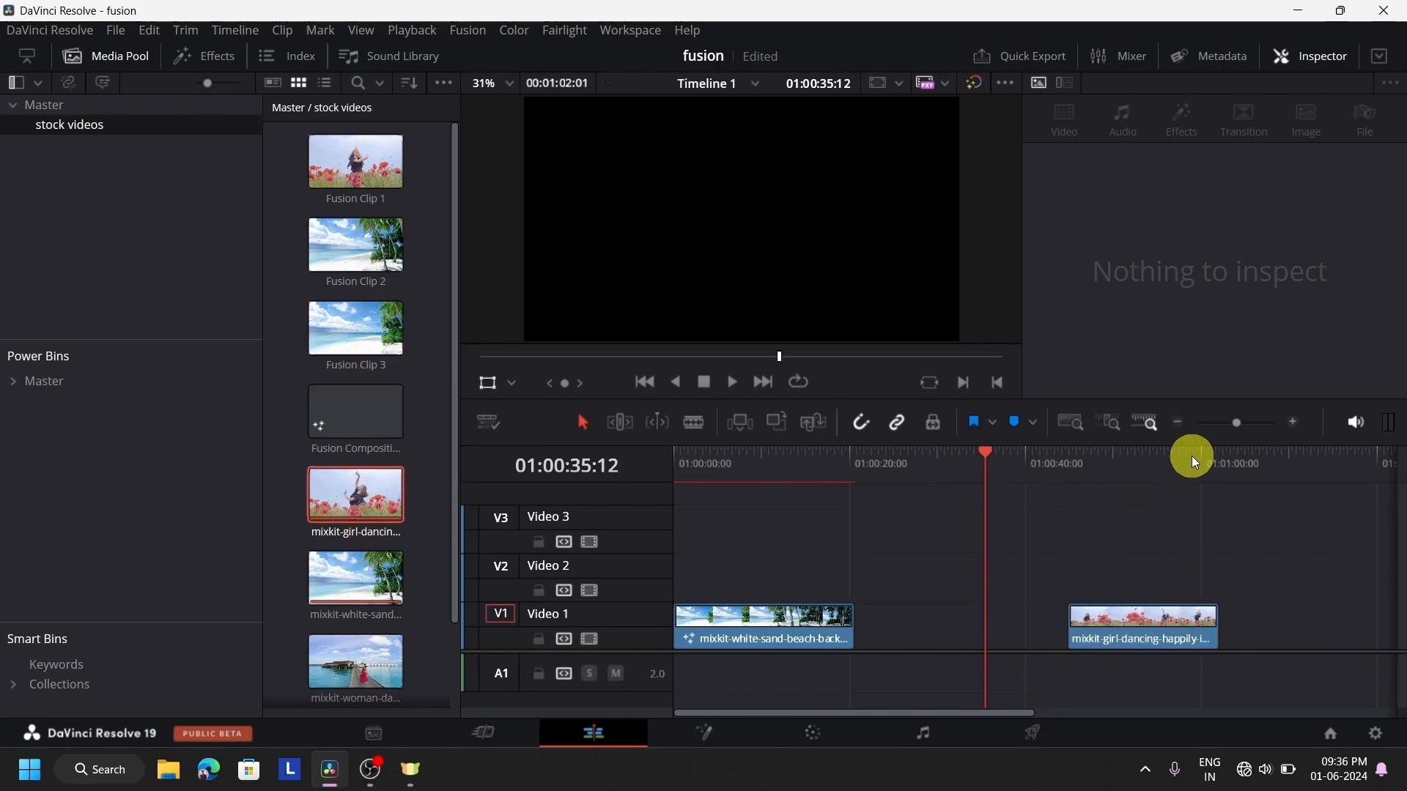
click(1124, 469)
click(1124, 624)
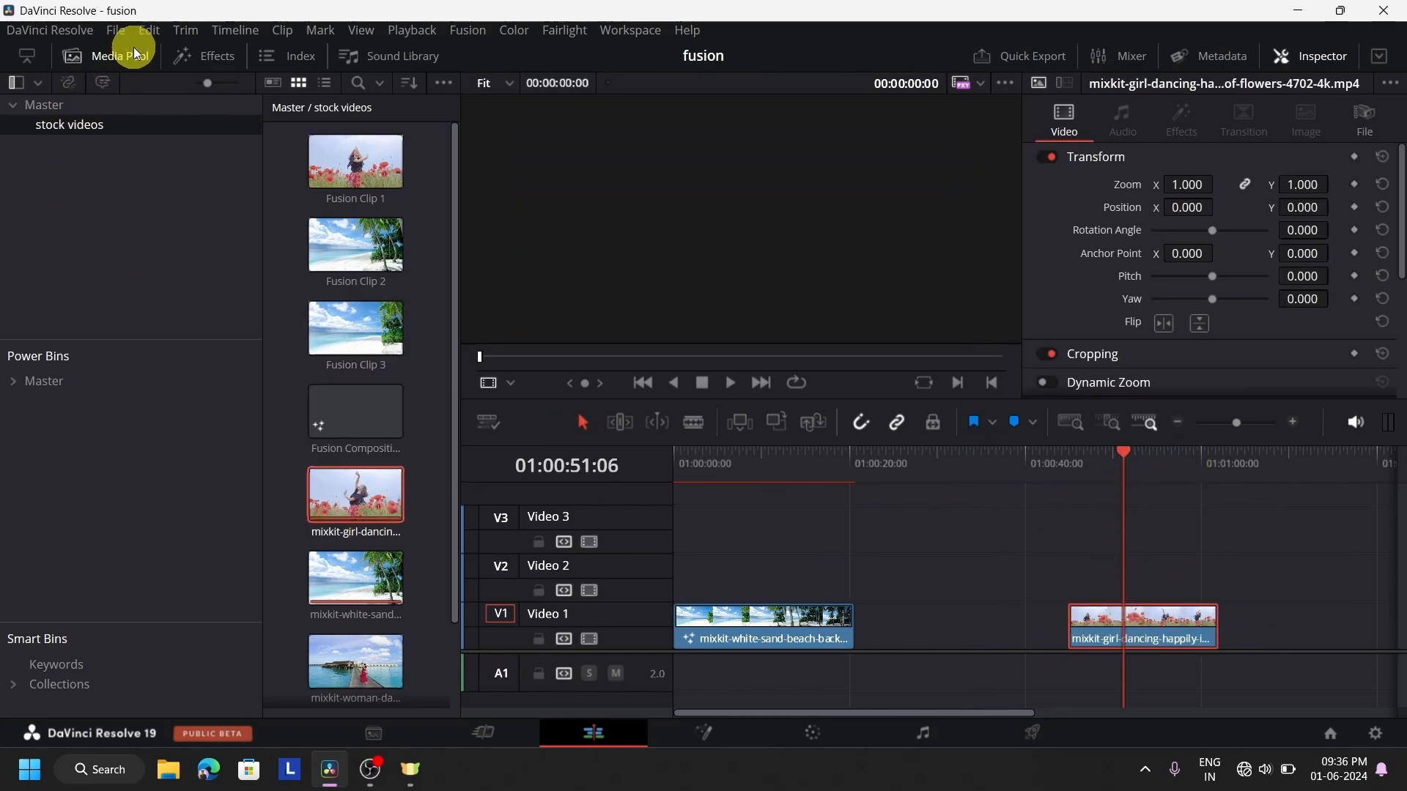
On the Media page, import the "ORGANIZED FO..." folder from drive D with its subfolders as bins, and return to the Edit page
click(406, 730)
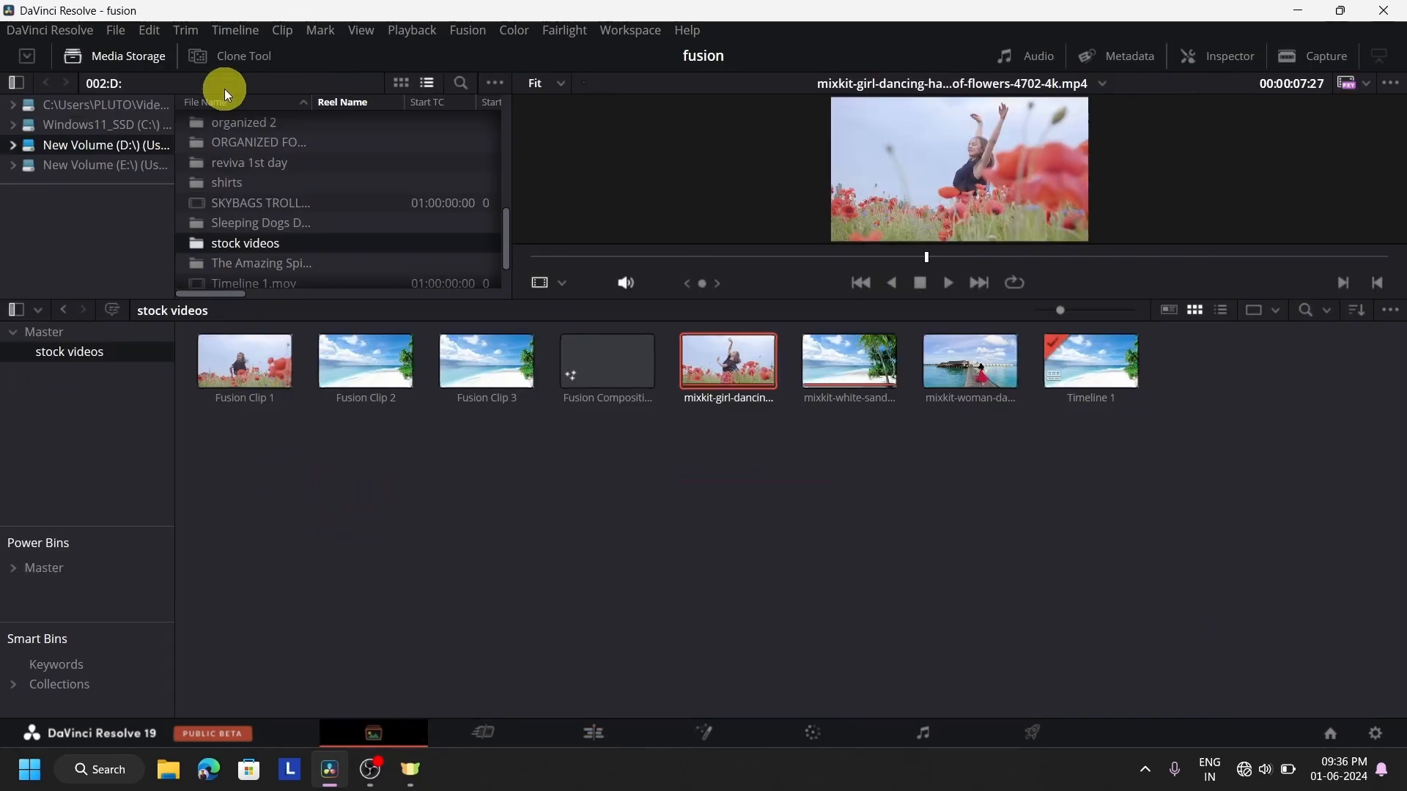
scroll(307, 187, down, 2)
scroll(314, 187, up, 10)
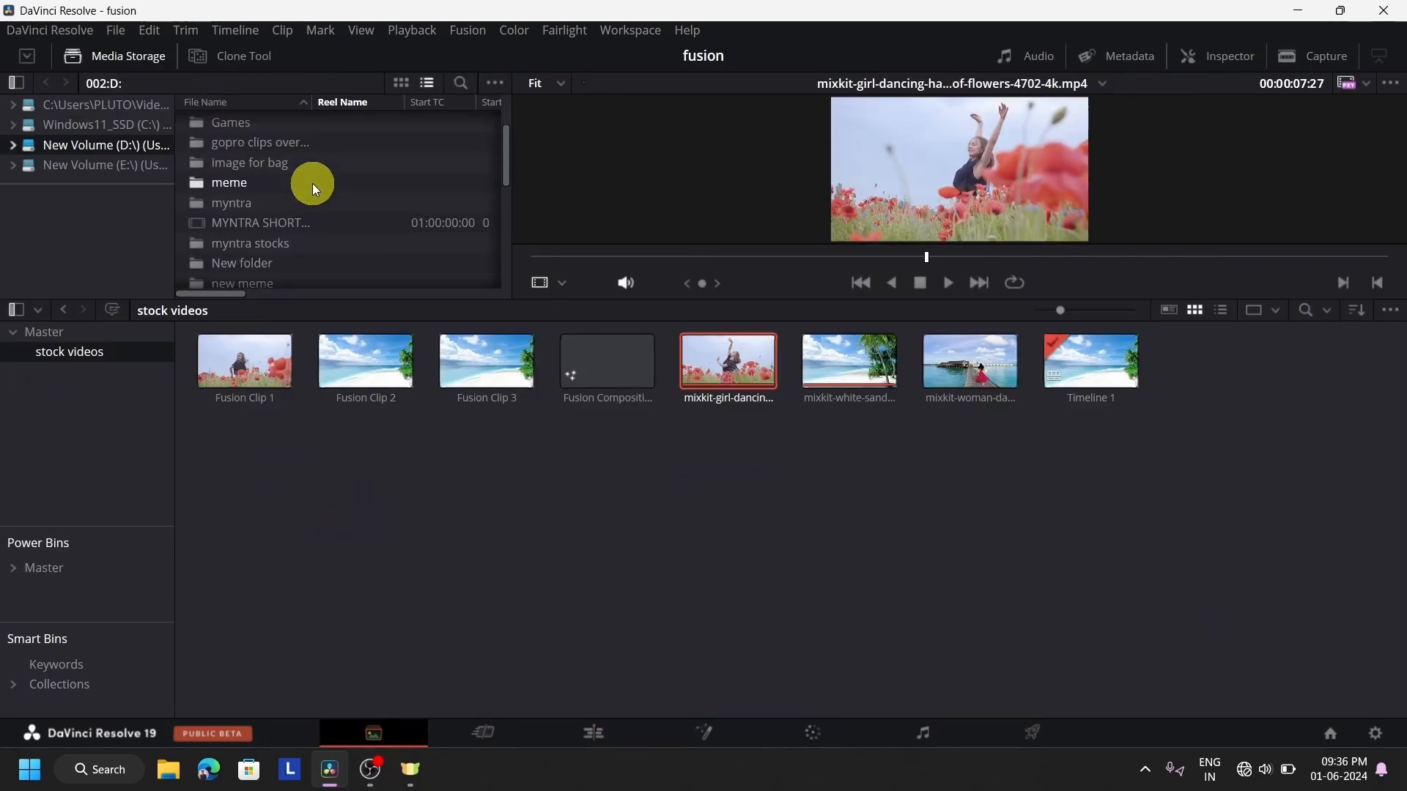
scroll(312, 183, down, 2)
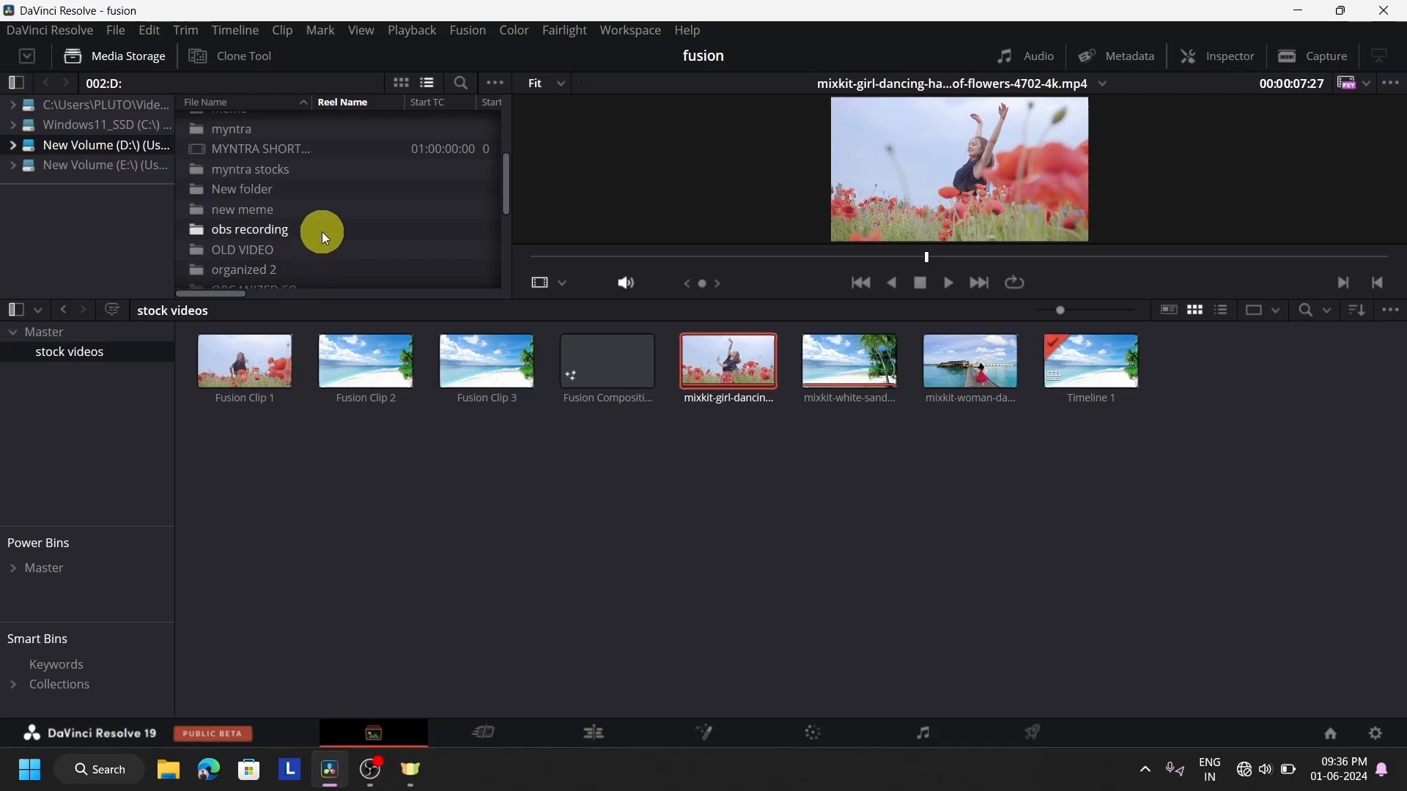
scroll(326, 218, down, 1)
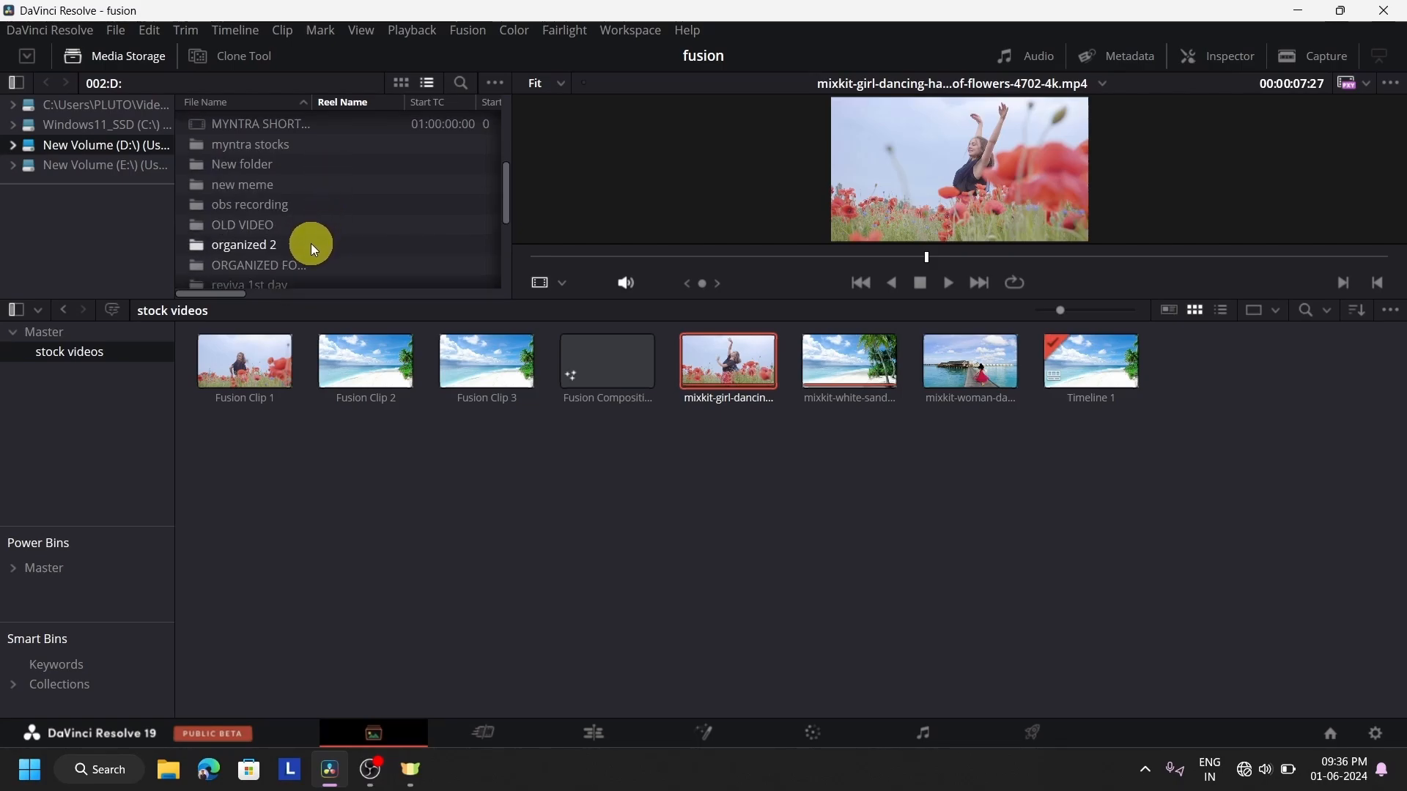
drag(314, 264, 51, 376)
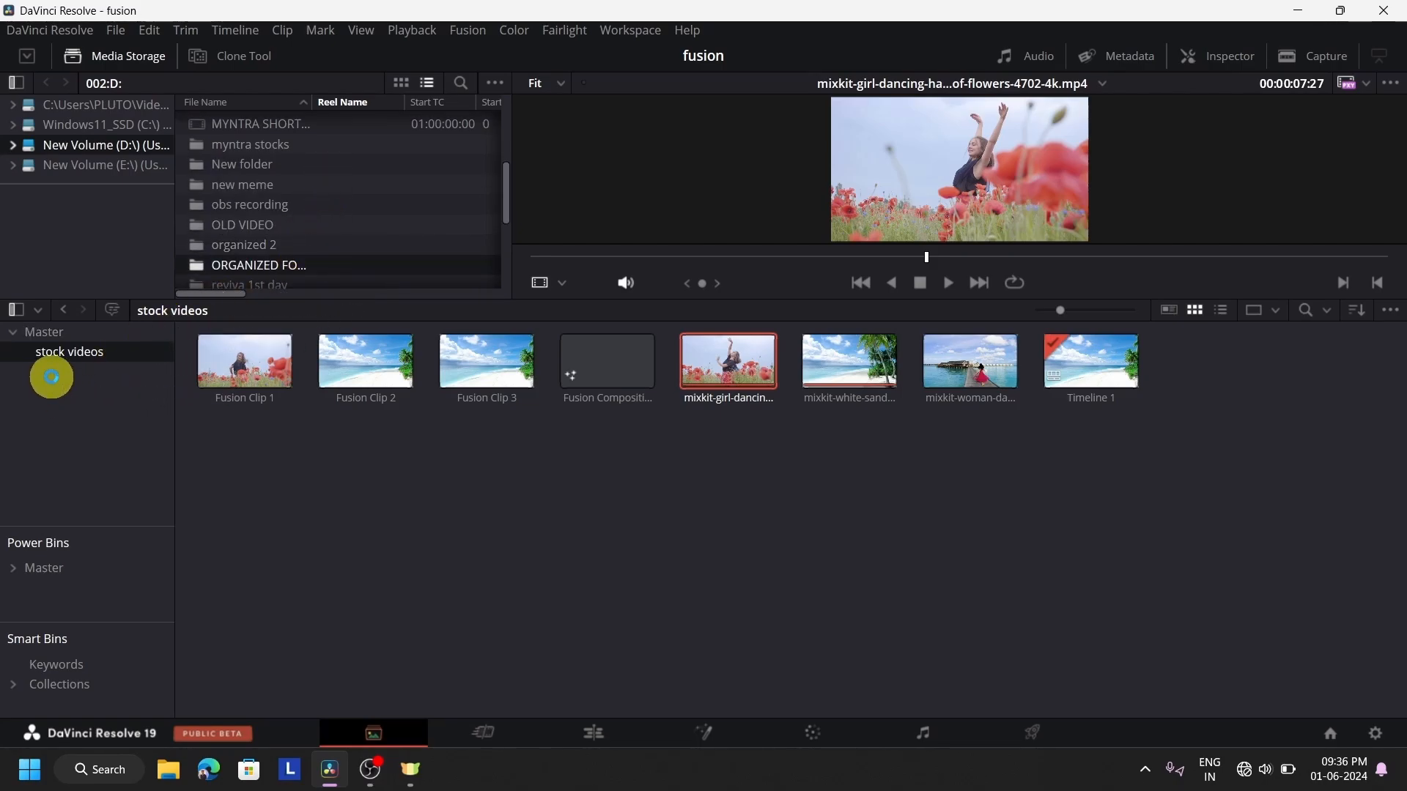
drag(338, 437, 463, 550)
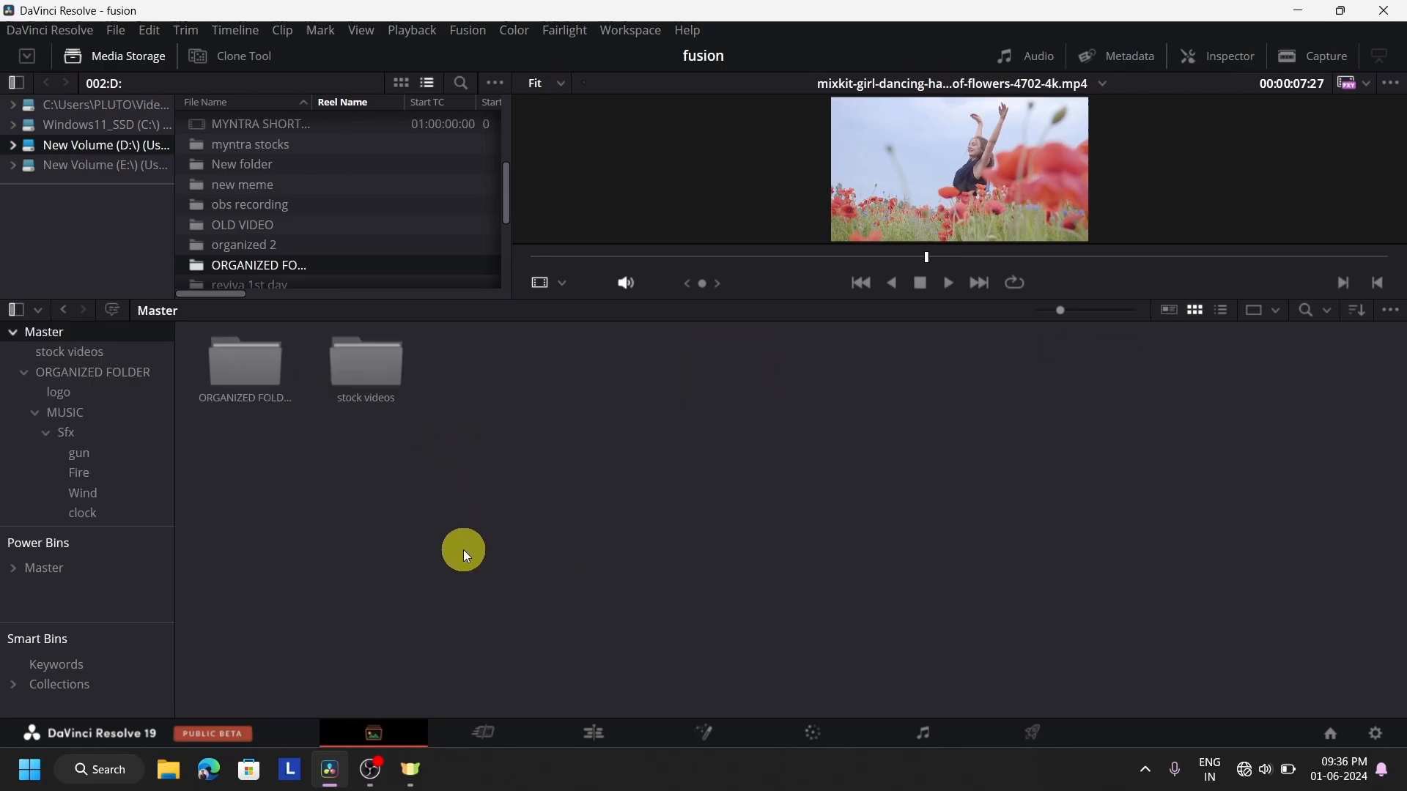
click(597, 734)
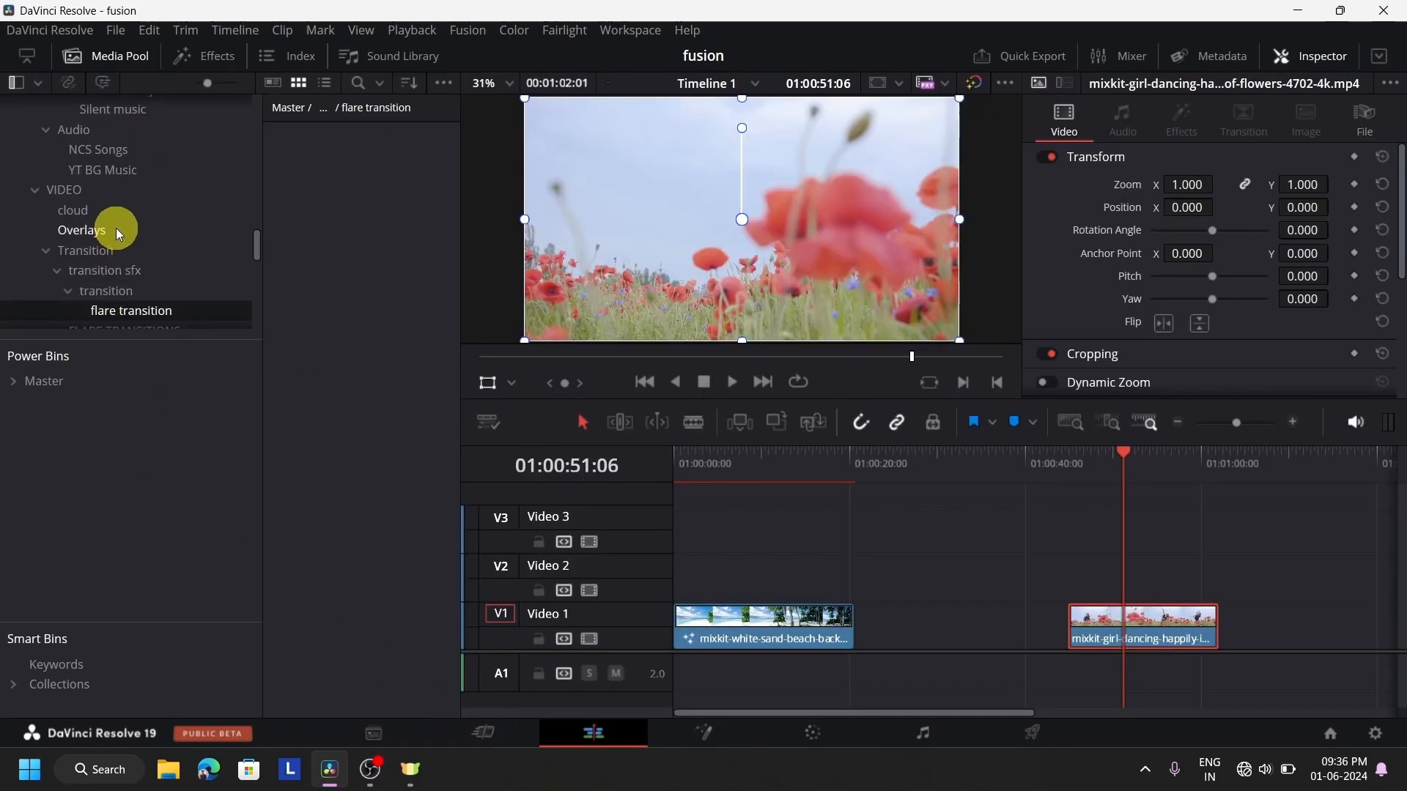
Place the Dr. Strange Shield green screen clip from the vfx bin on Video 2 above the flower-field clip at about 01:00:54
scroll(132, 236, down, 3)
scroll(141, 242, down, 5)
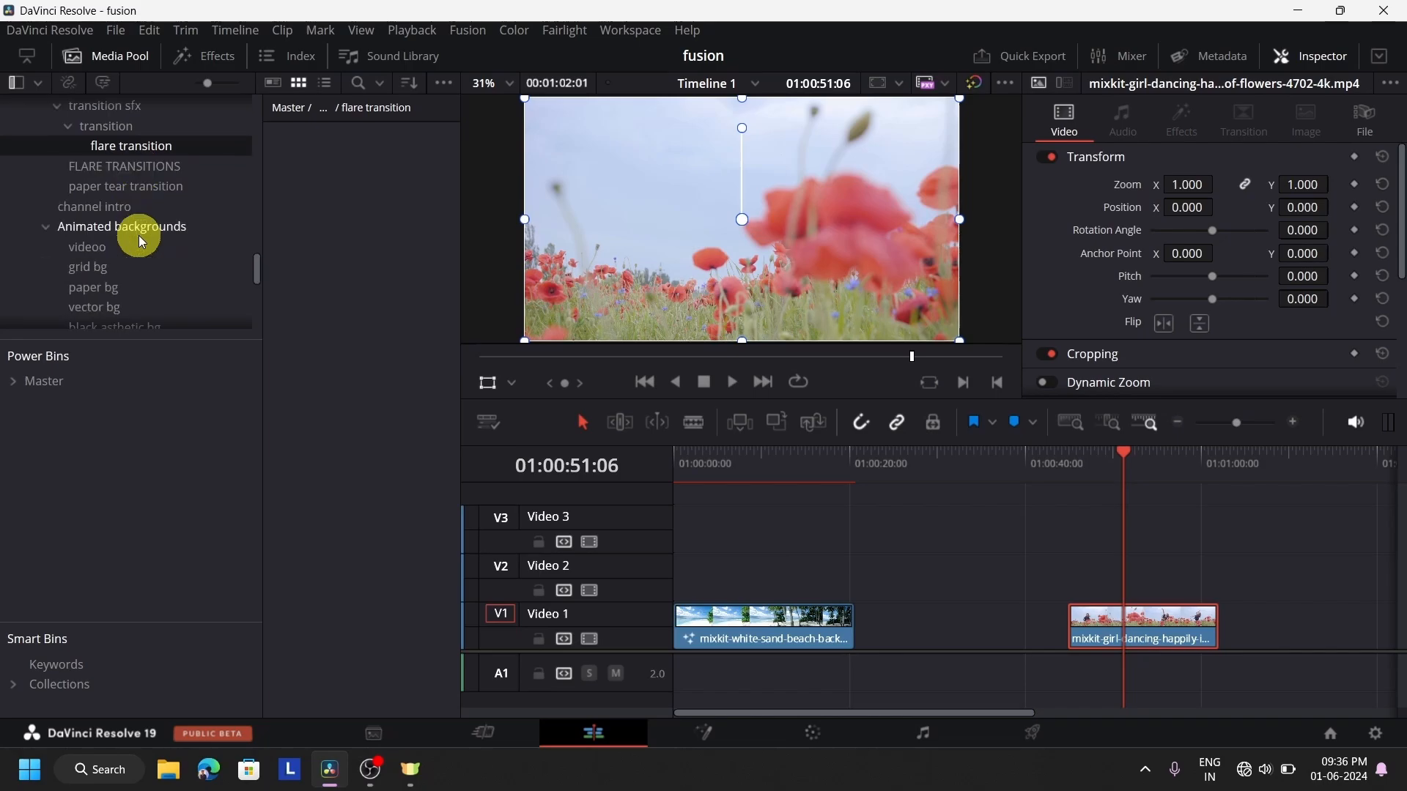
click(178, 261)
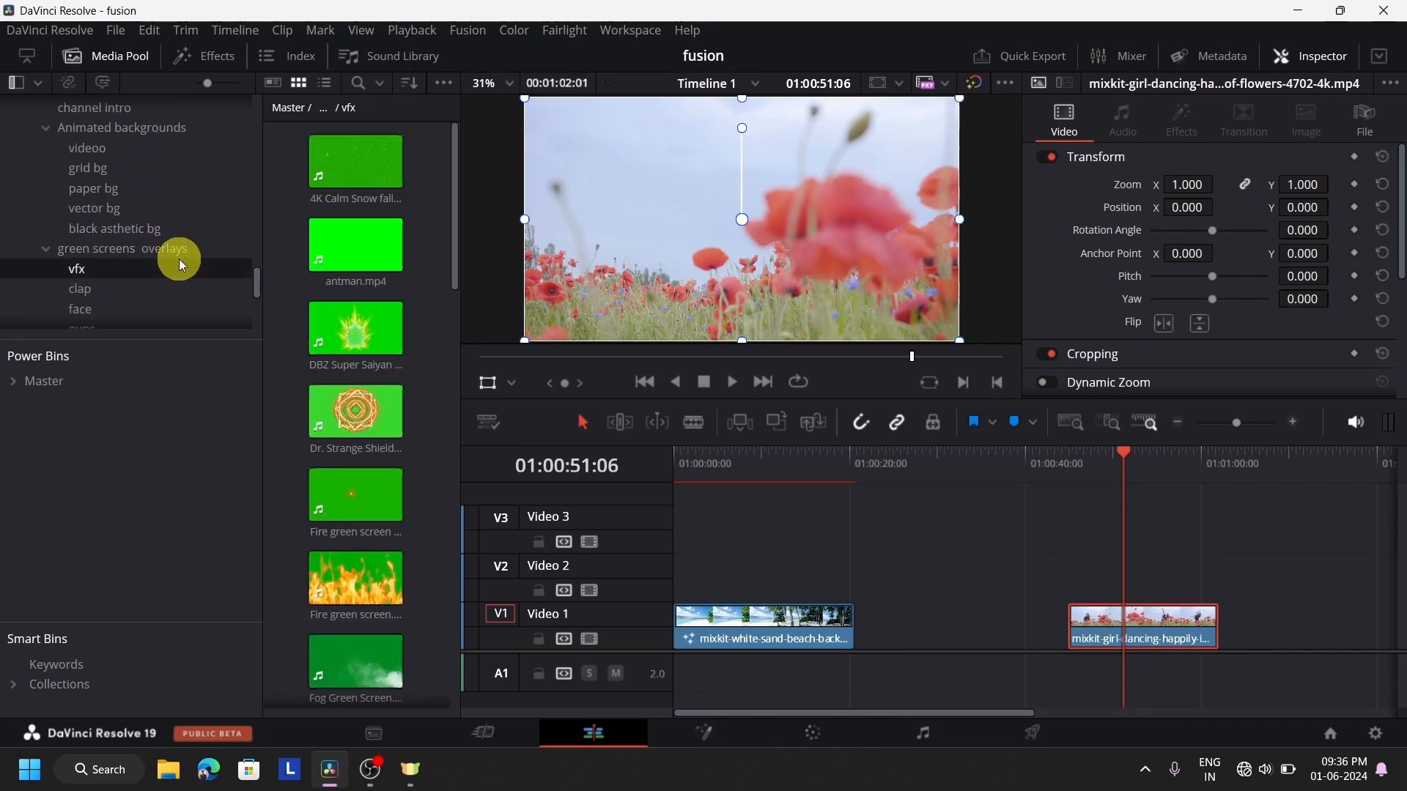
drag(337, 374, 1147, 577)
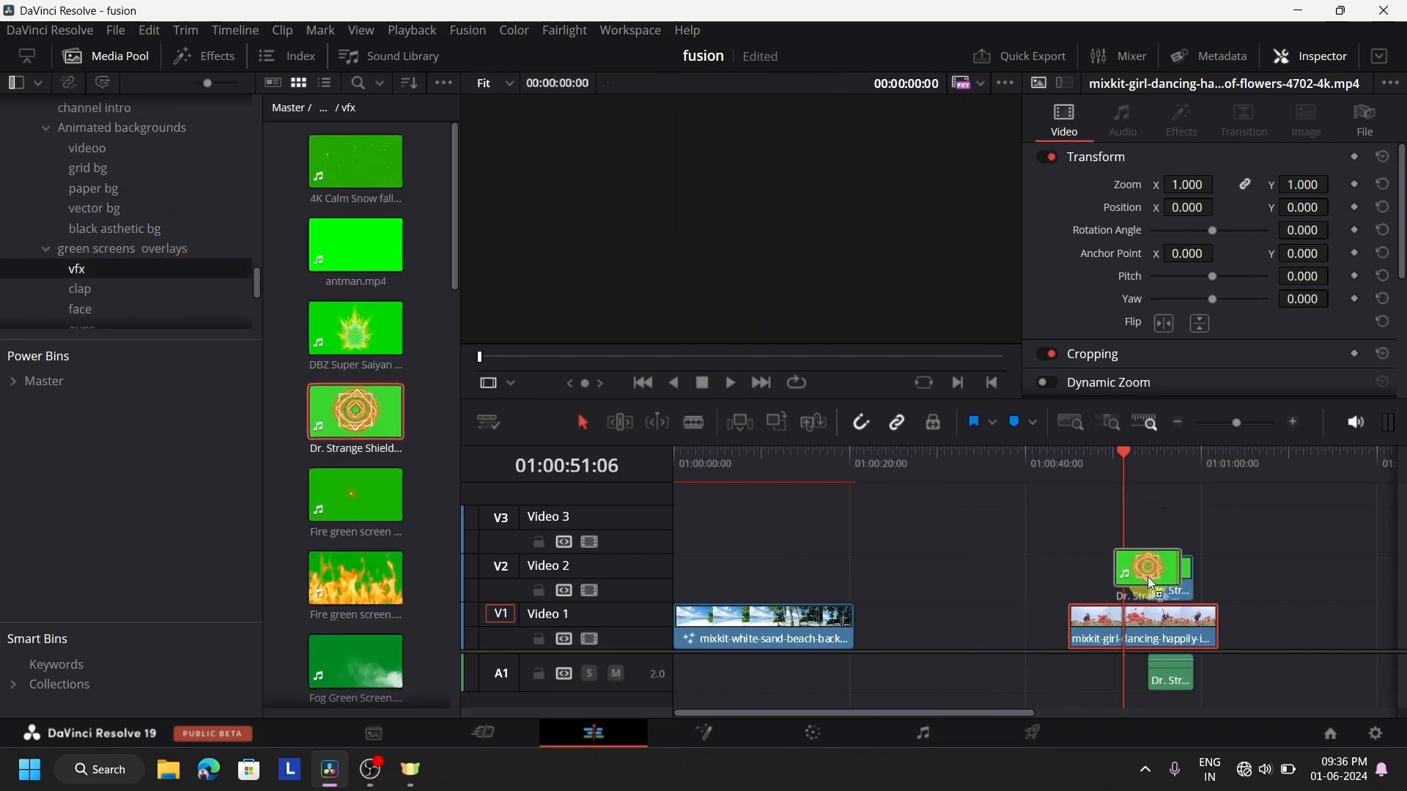
click(1181, 473)
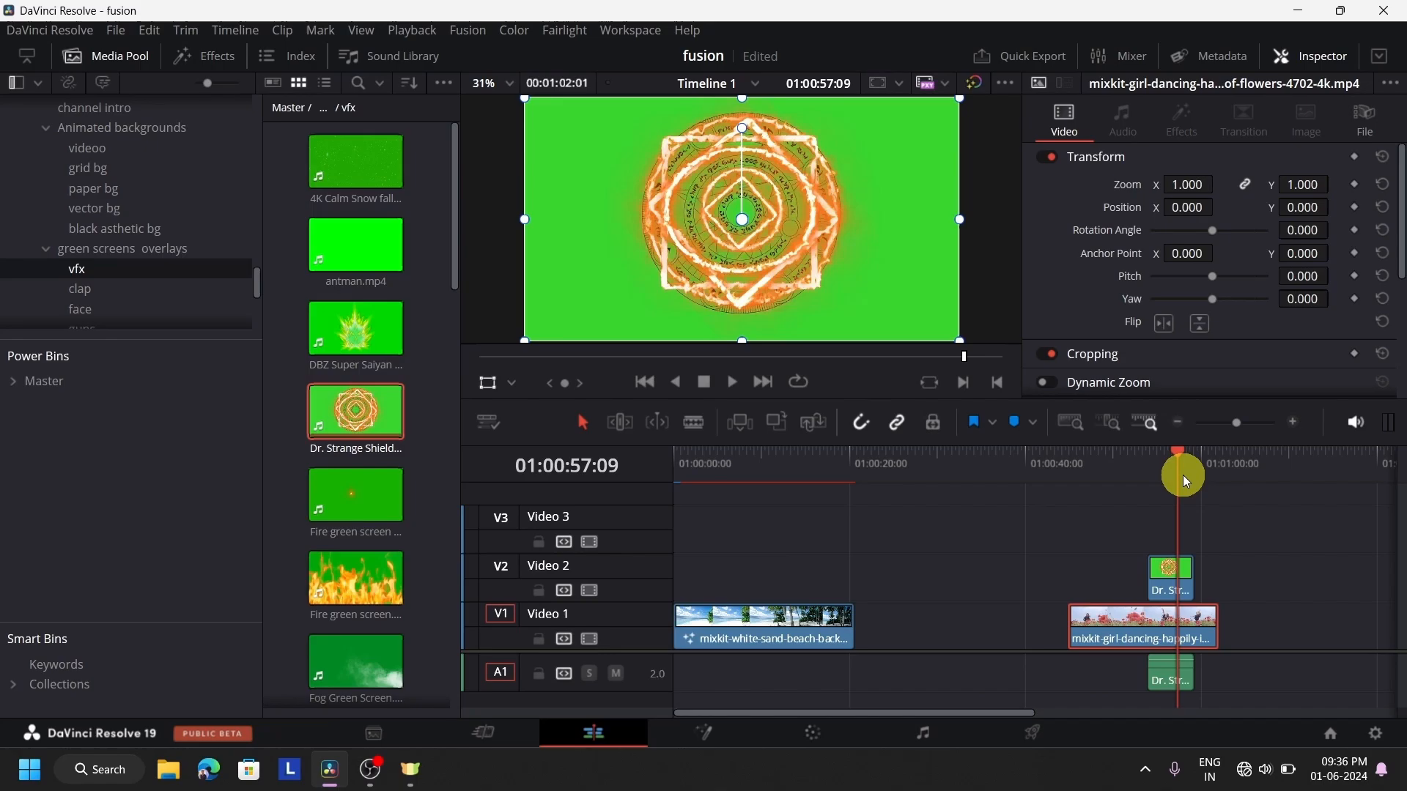
click(1187, 582)
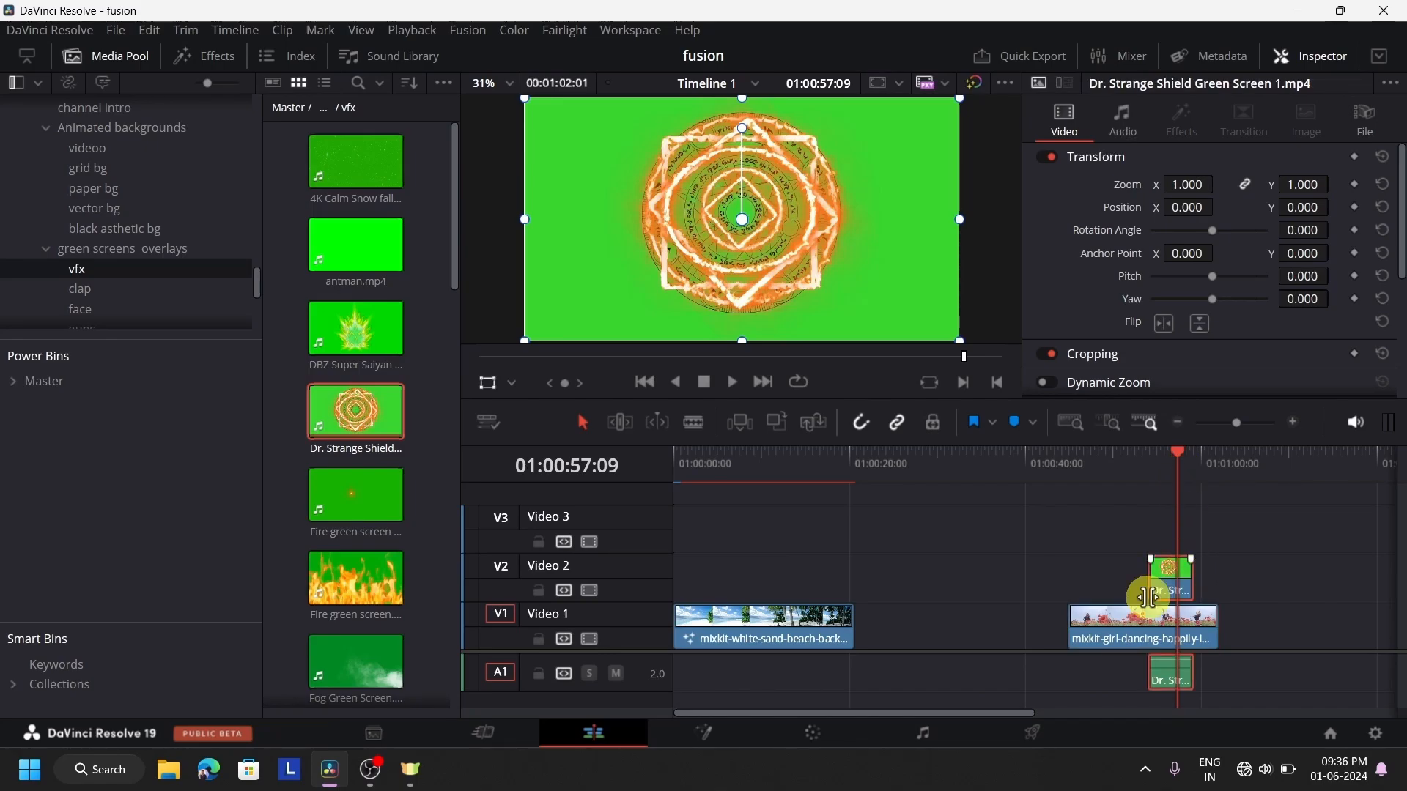
In the shield clip's Fusion composition, add a Delta Keyer between MediaIn1 and MediaOut1 and sample the green backdrop as its Background Color
click(710, 723)
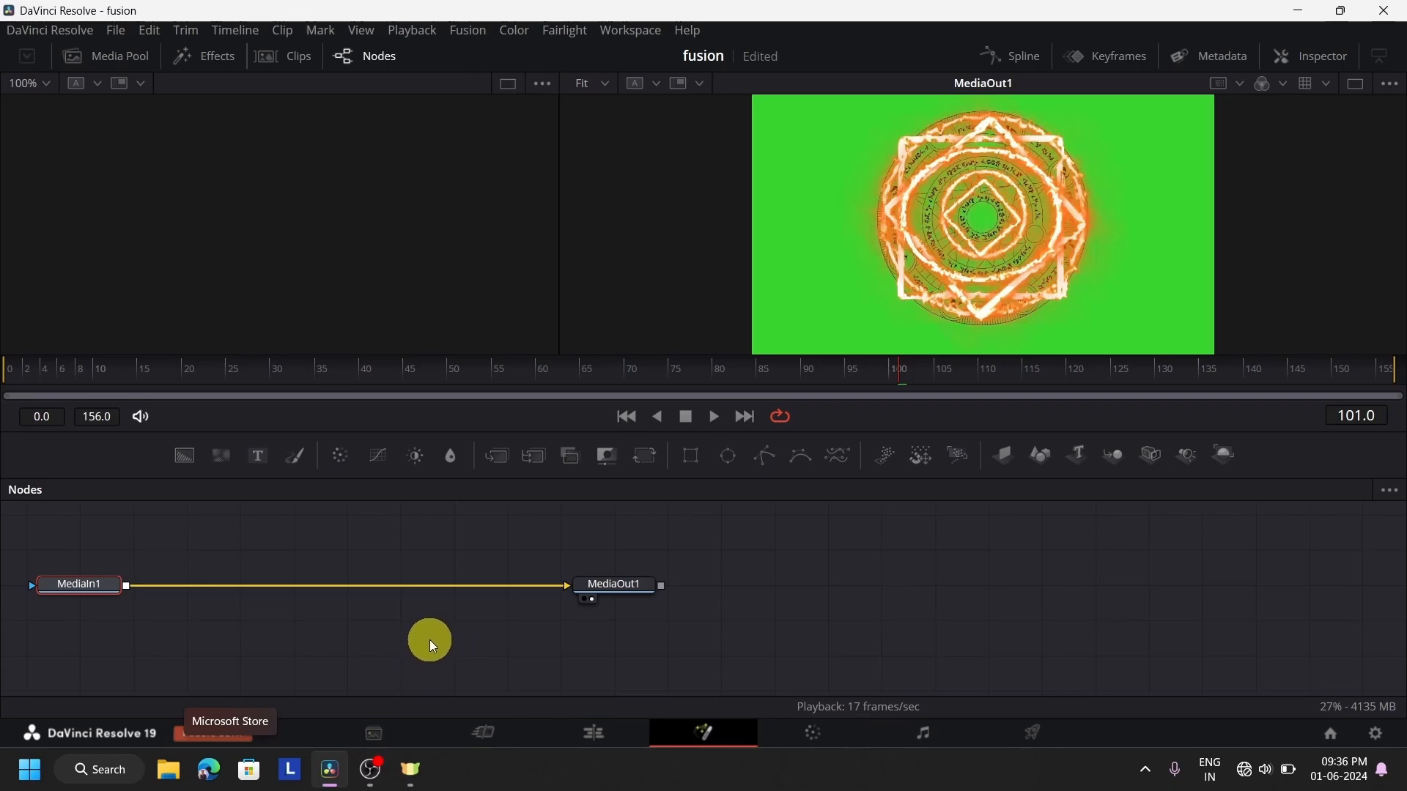
key(shift+space)
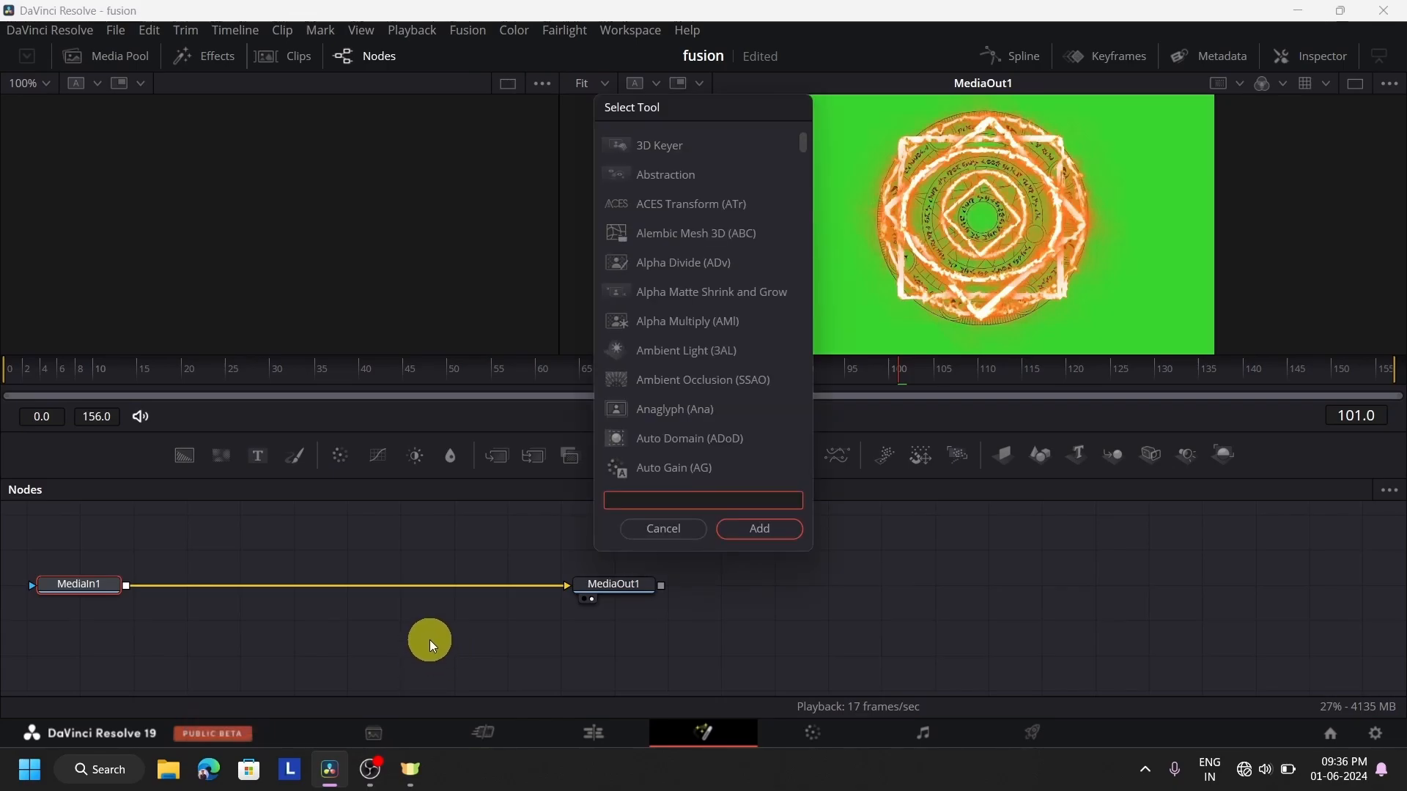
text(DEL)
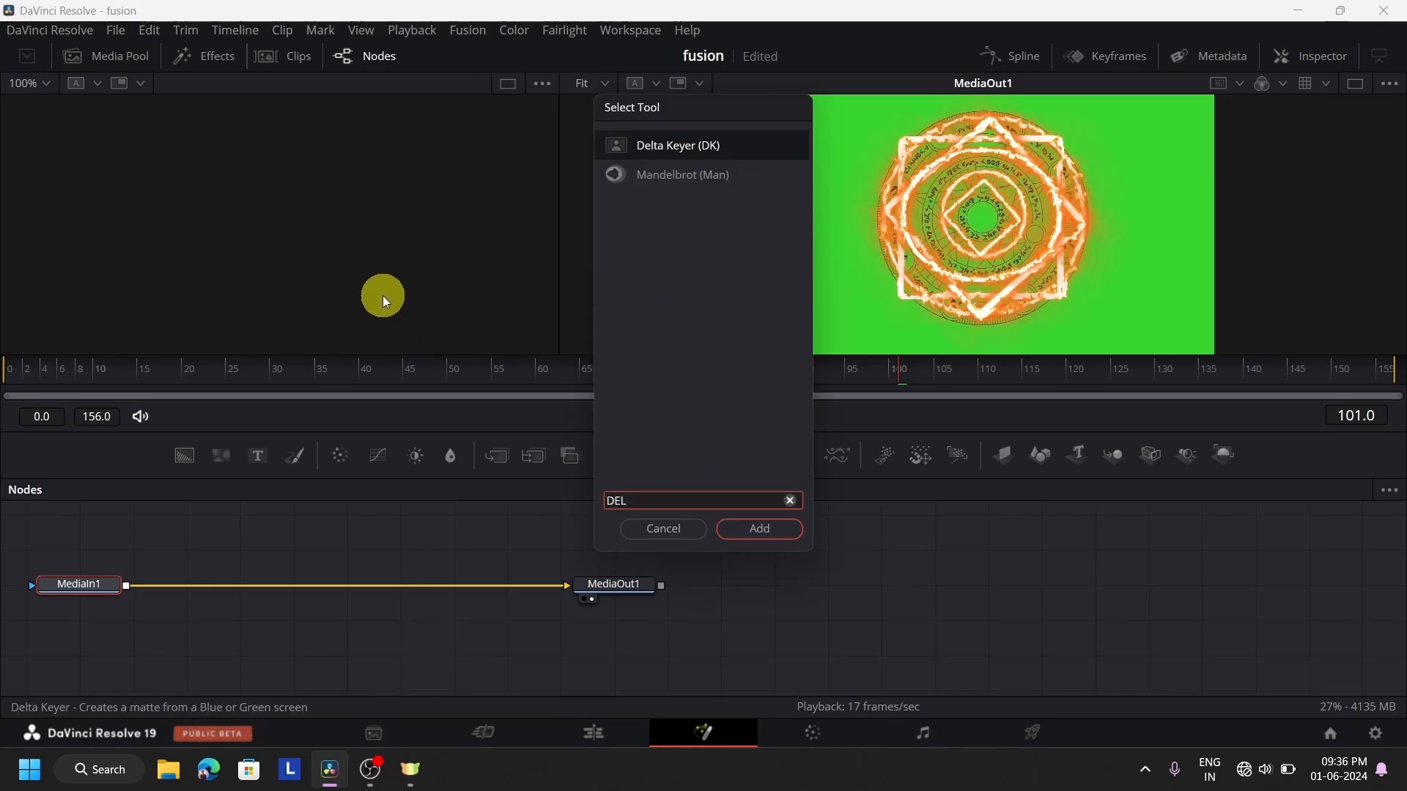
click(758, 529)
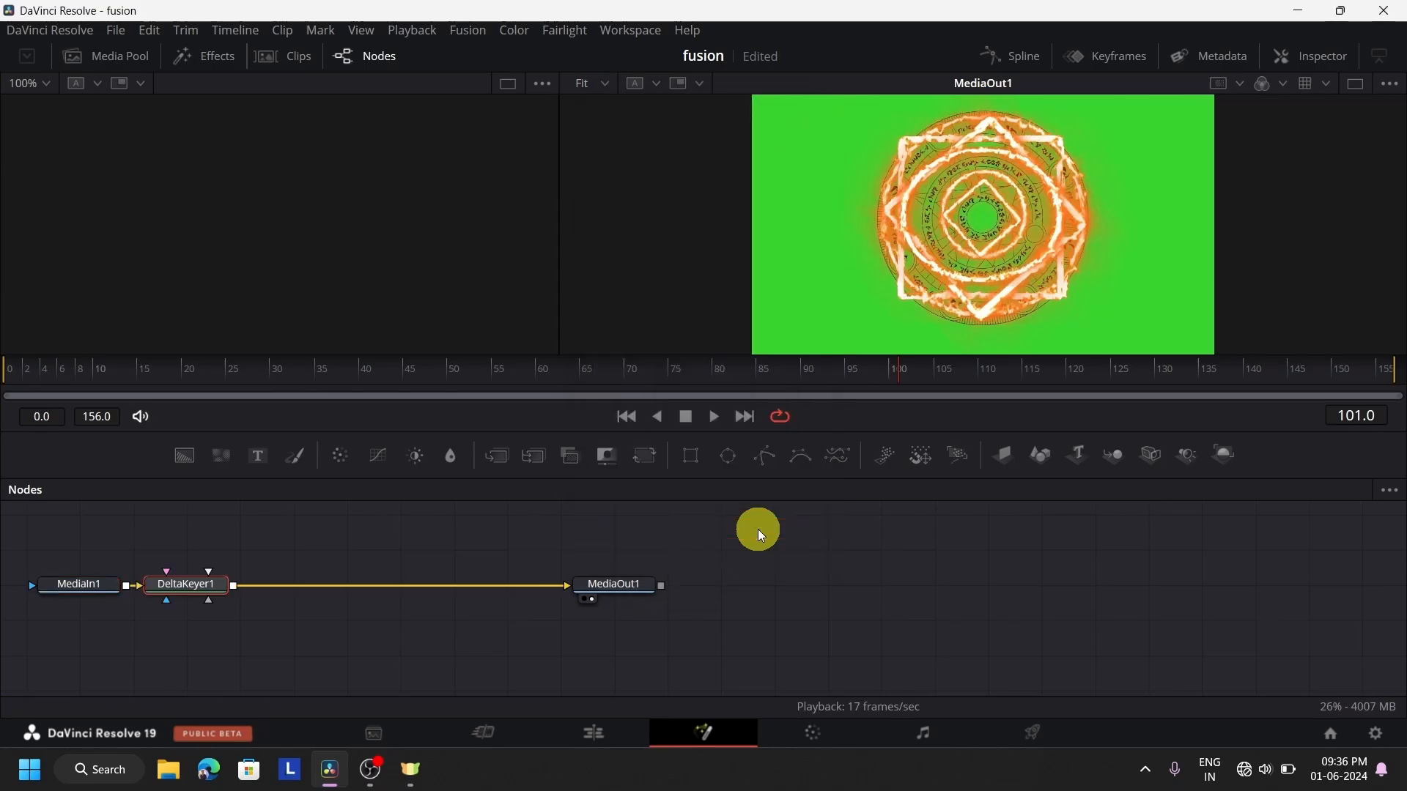
drag(182, 588, 236, 586)
click(1314, 59)
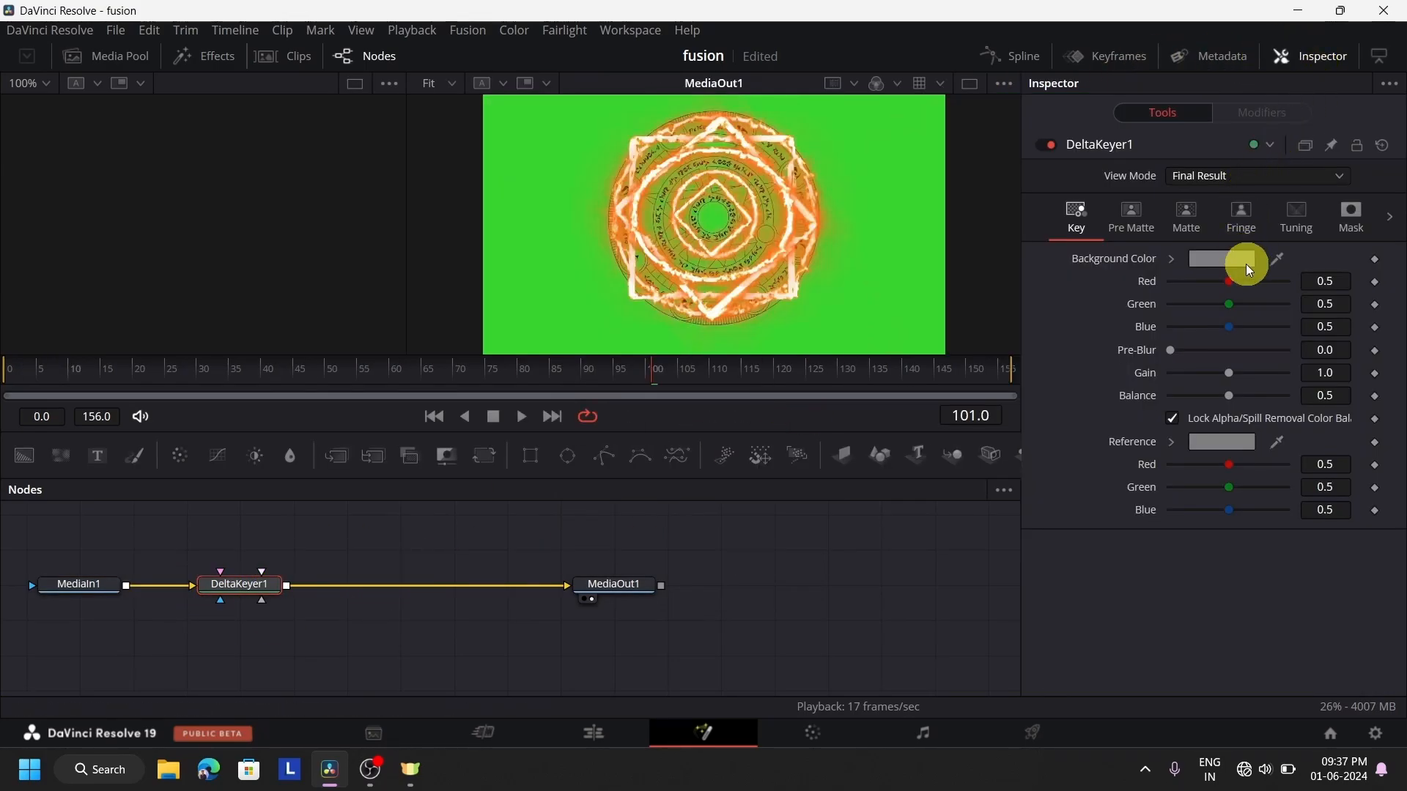
drag(1281, 258, 993, 117)
Play the flower-field clip from its beginning on the Edit page to review the composite
click(596, 734)
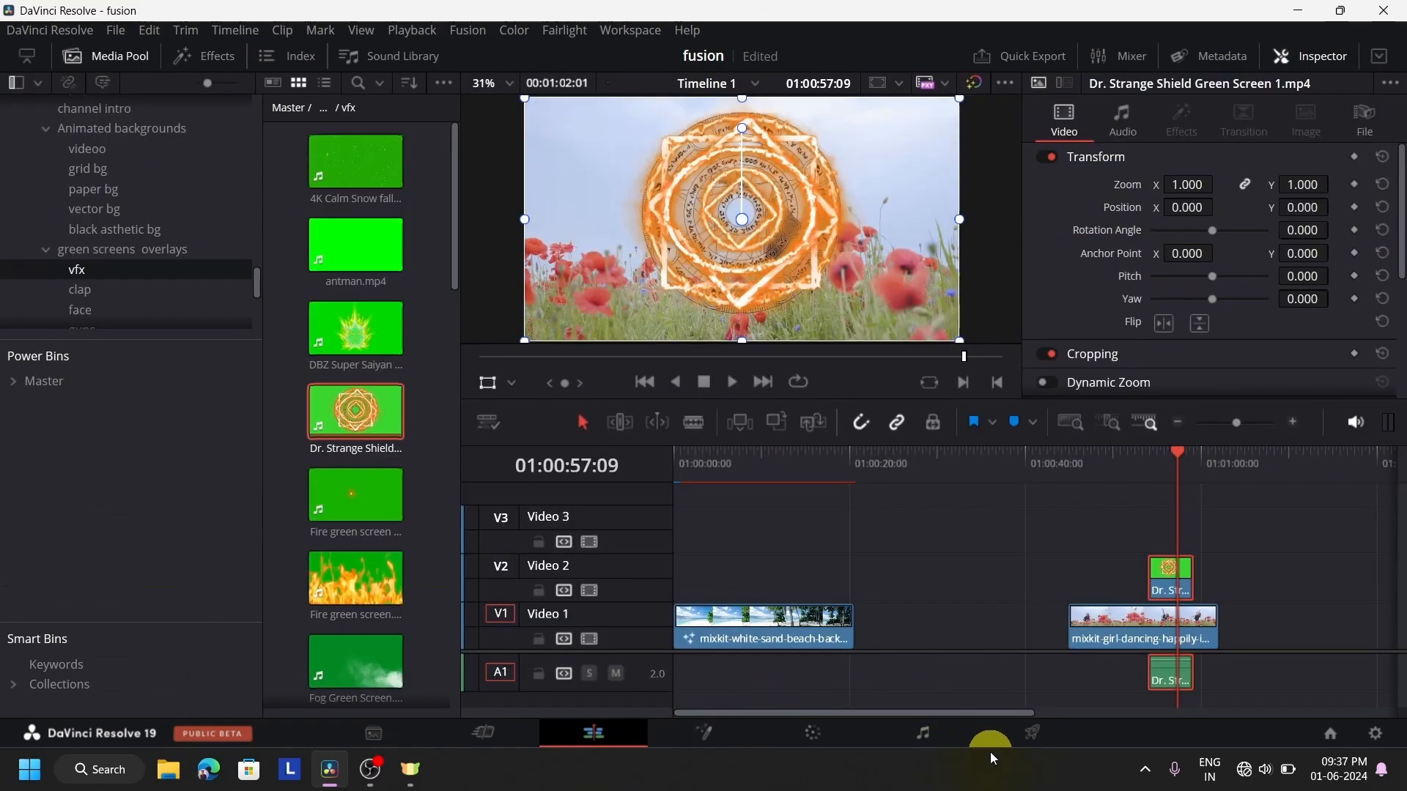
click(1061, 472)
click(733, 384)
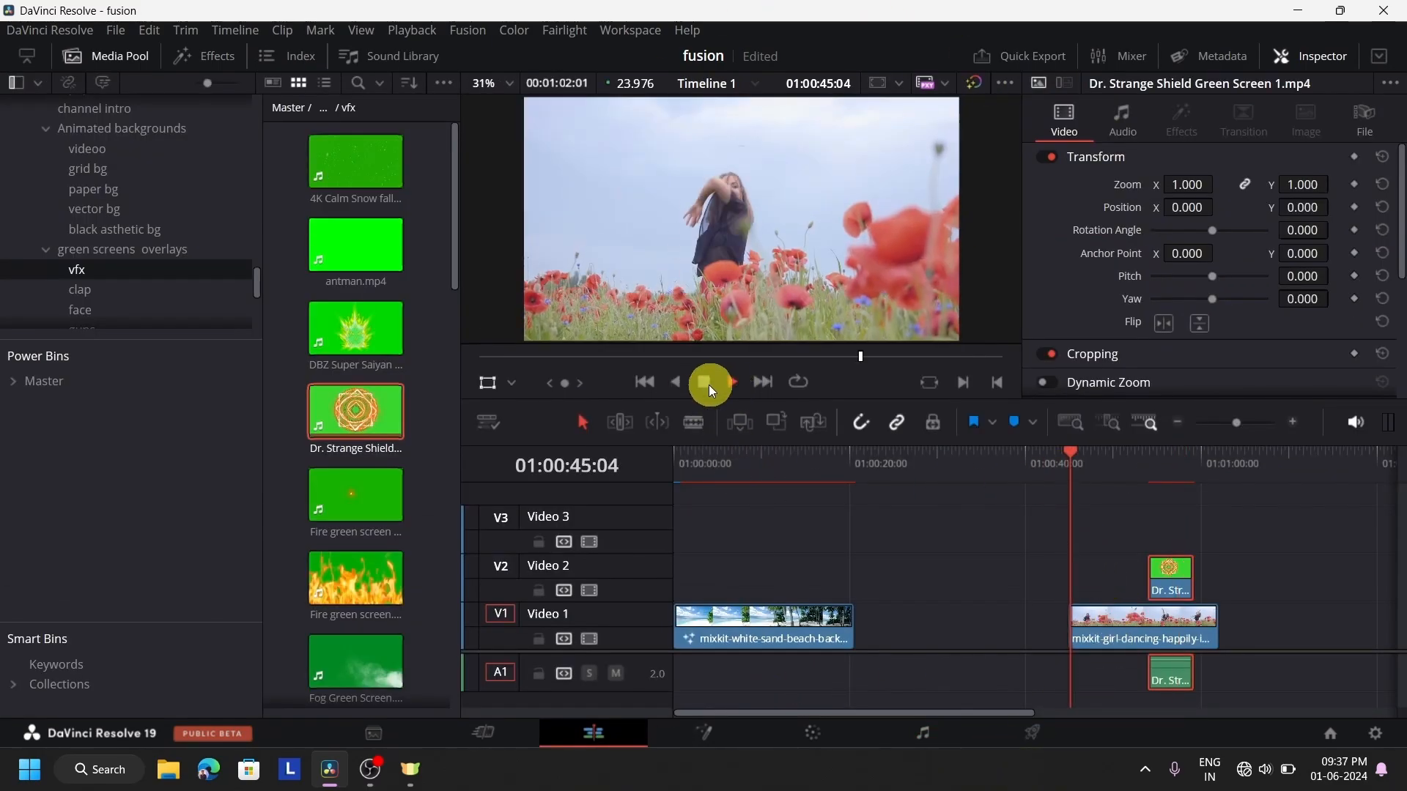
With the playhead at 01:00:54:12, reposition the keyed shield over the dancing girl at about X -158, Y 53
click(1137, 478)
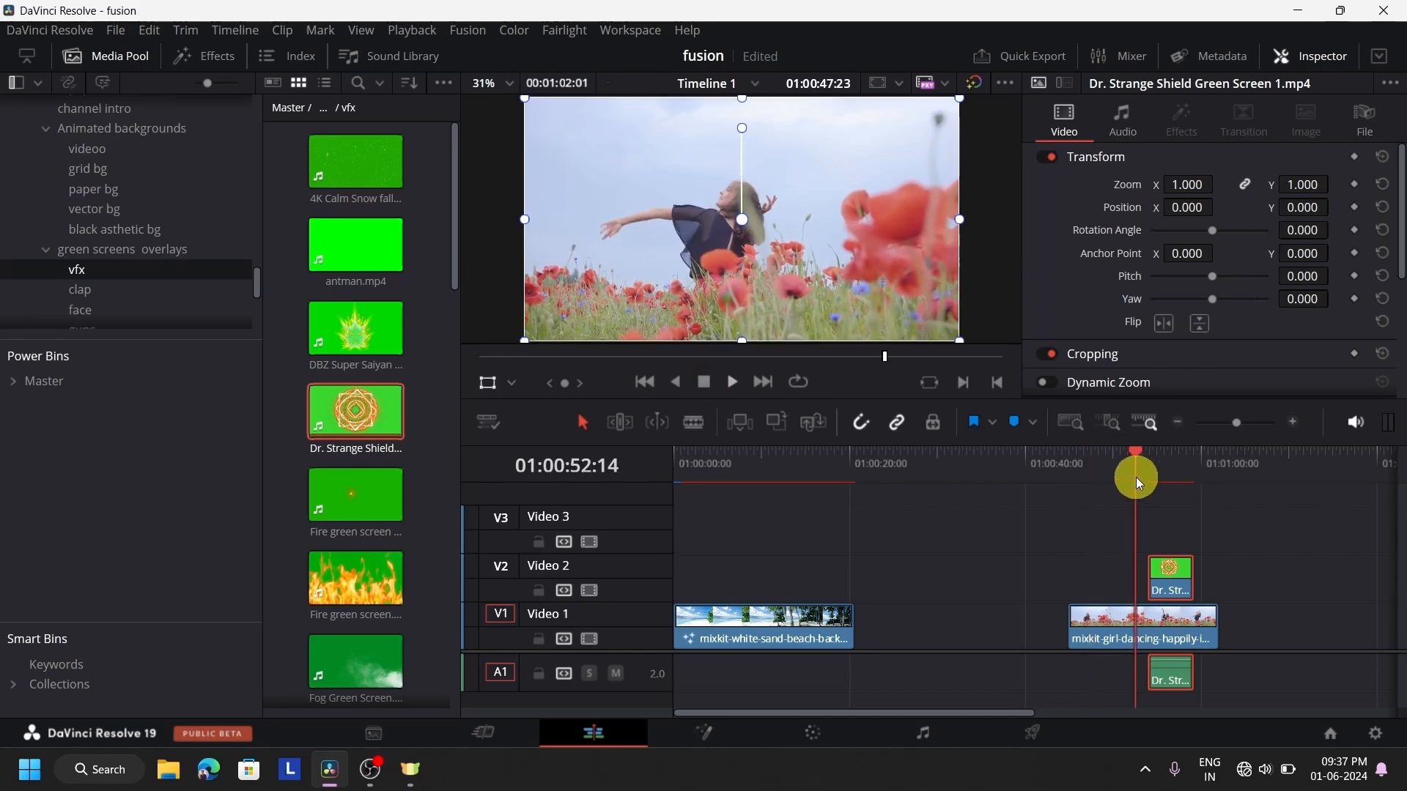
click(707, 381)
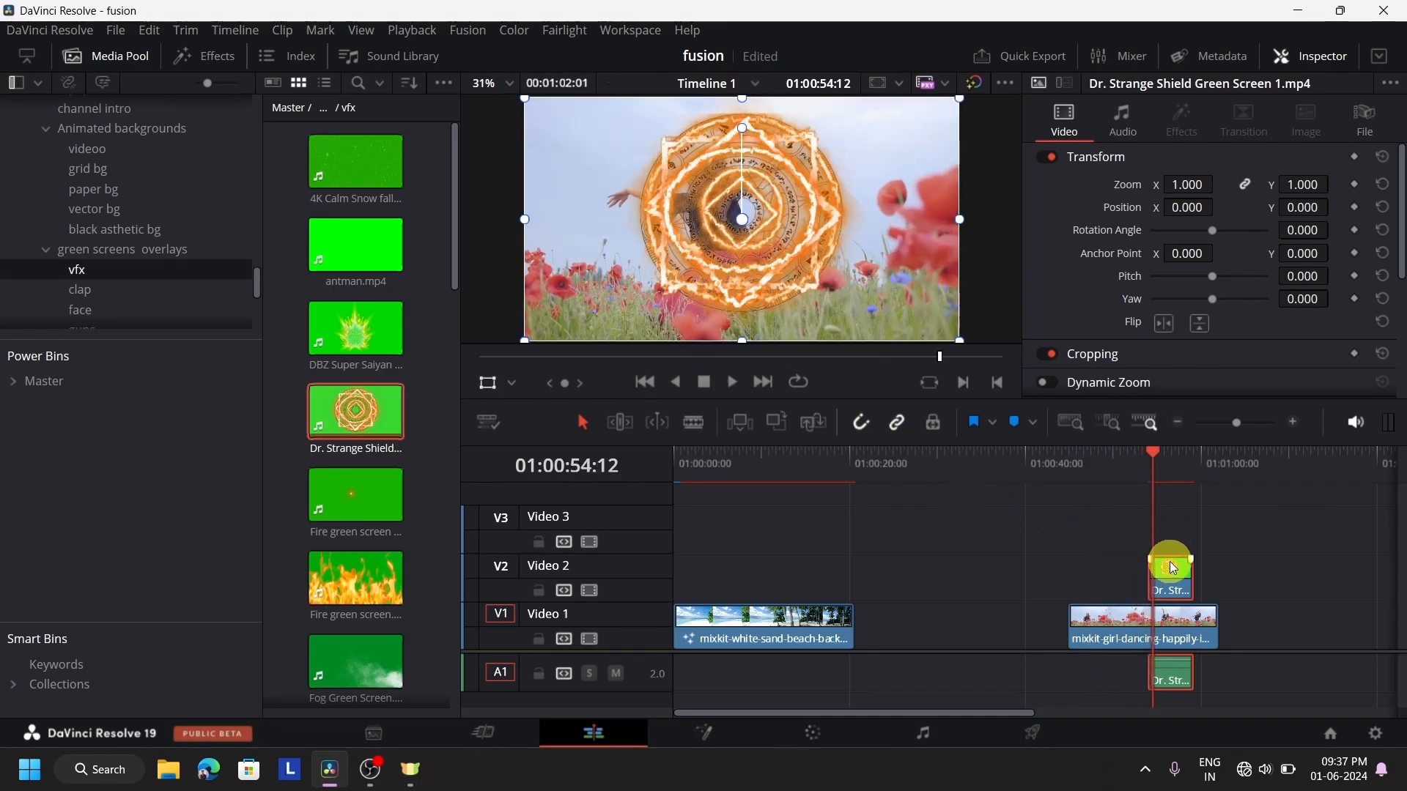
drag(719, 298, 689, 296)
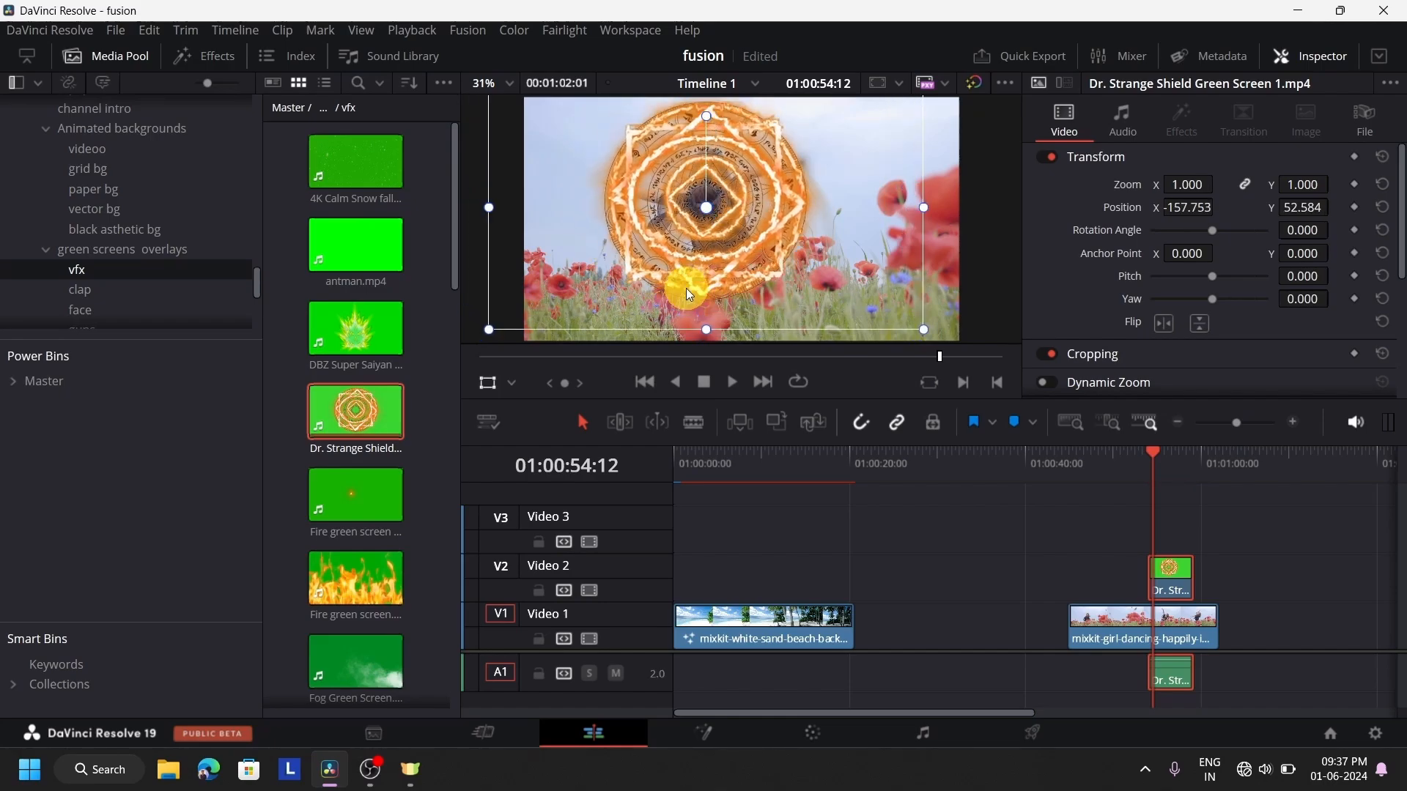
Compare the shield's Delta Keyer composition in Fusion with its Edit page composite, and show the vfx bin's media within Fusion
click(714, 734)
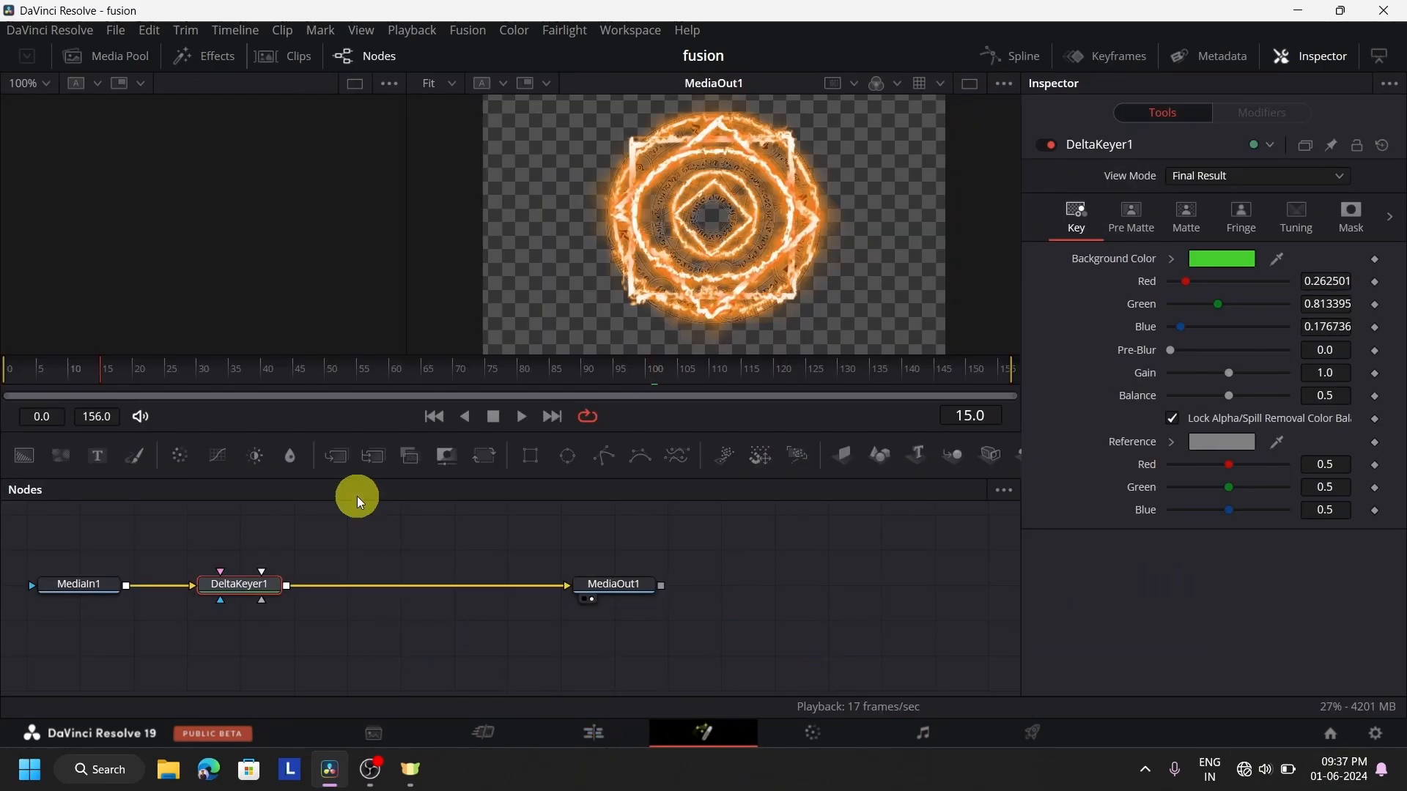
click(600, 733)
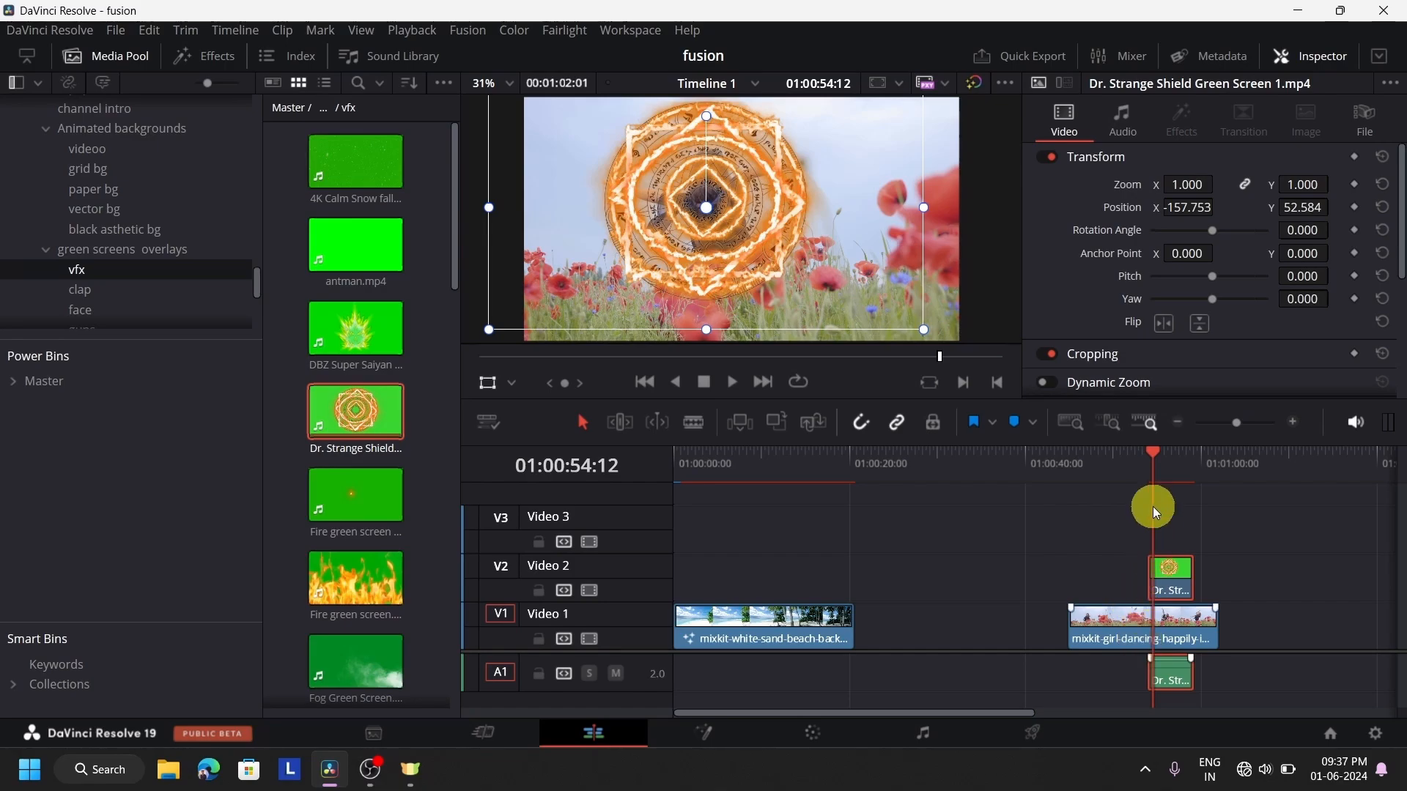
click(718, 727)
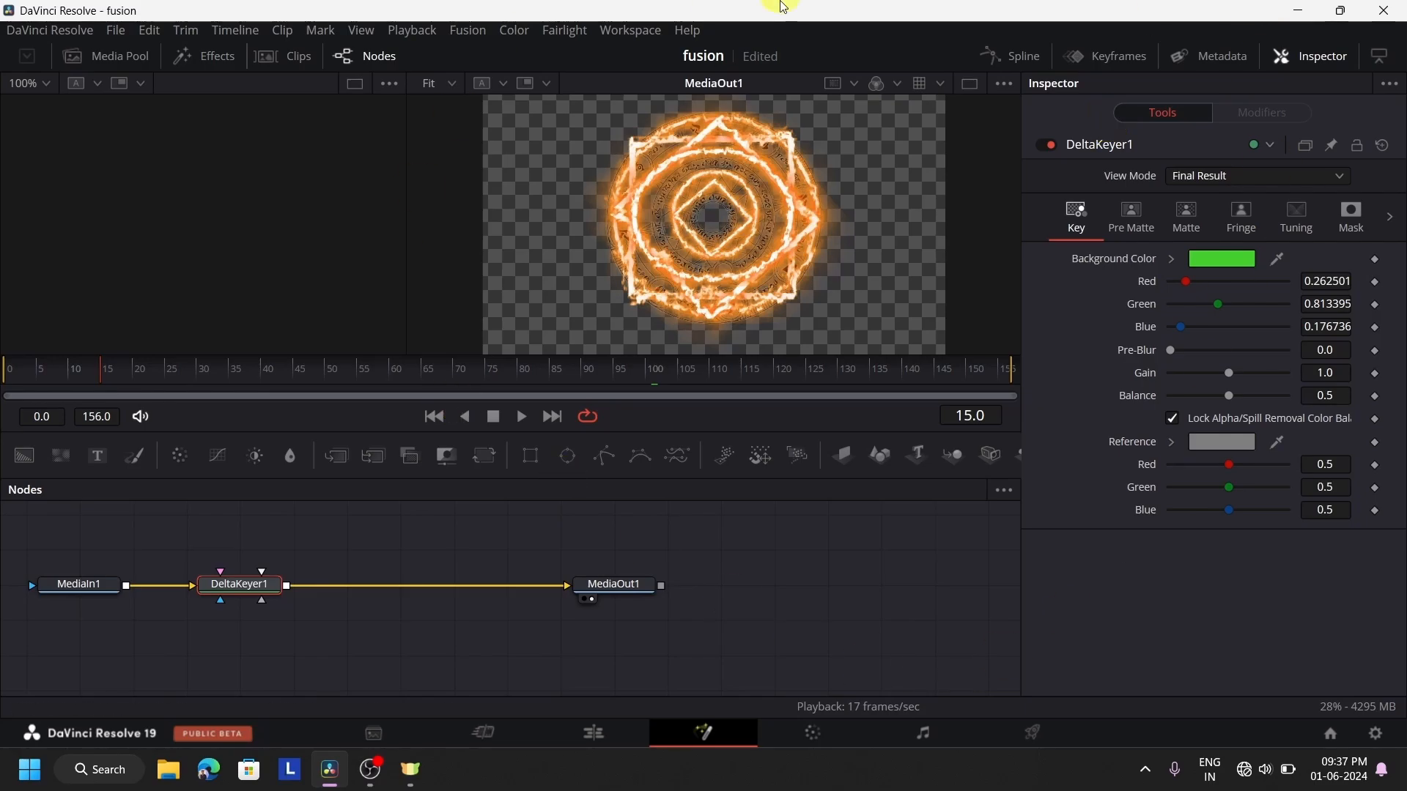
click(119, 66)
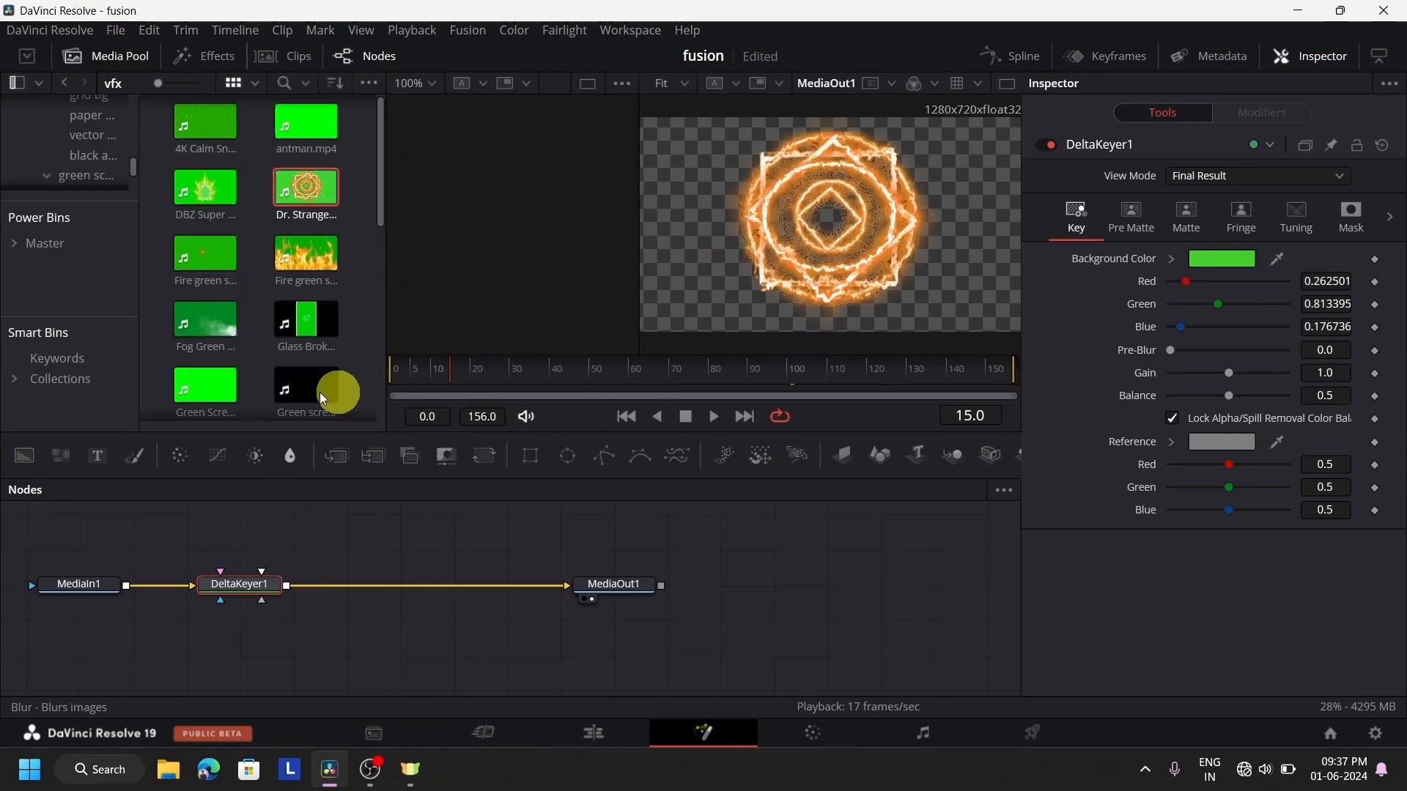
click(600, 722)
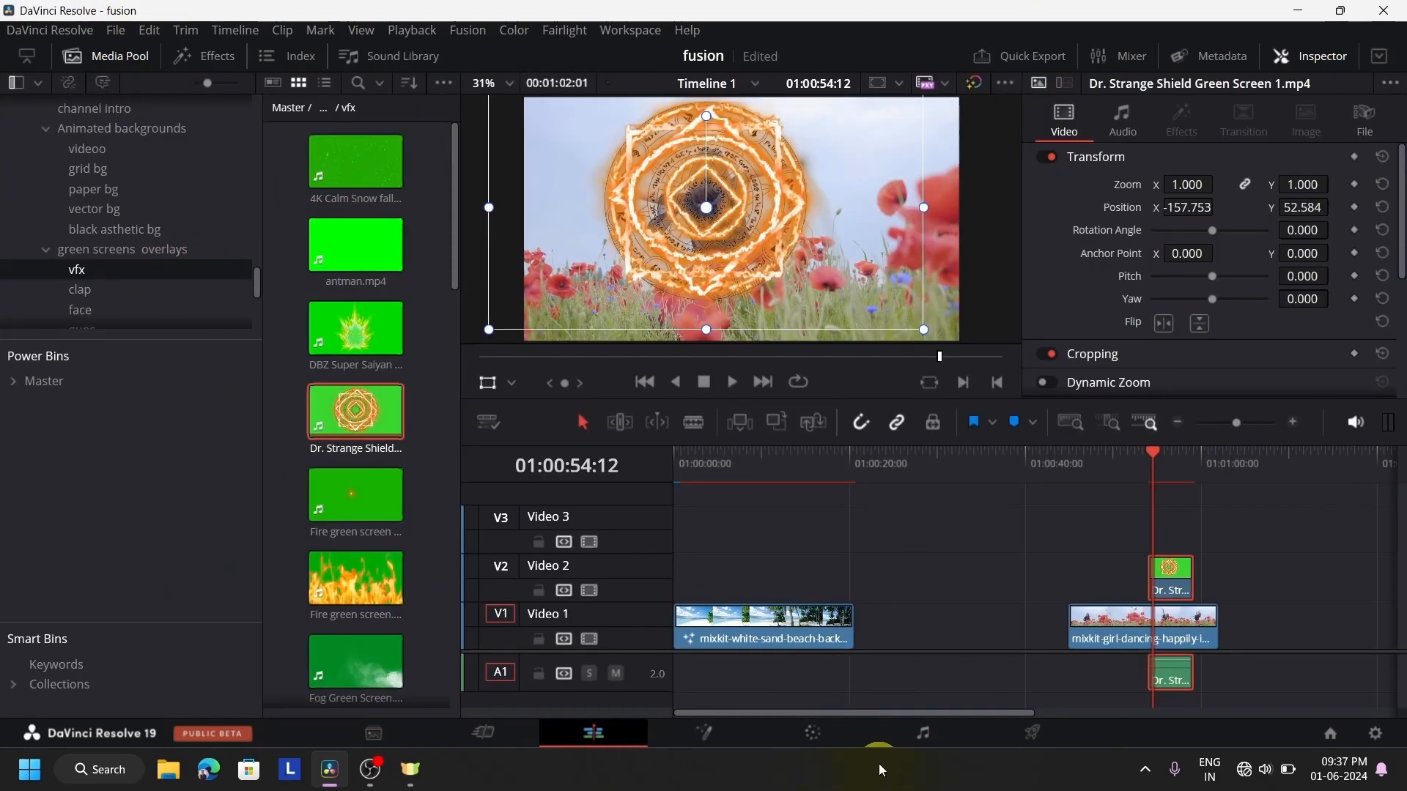